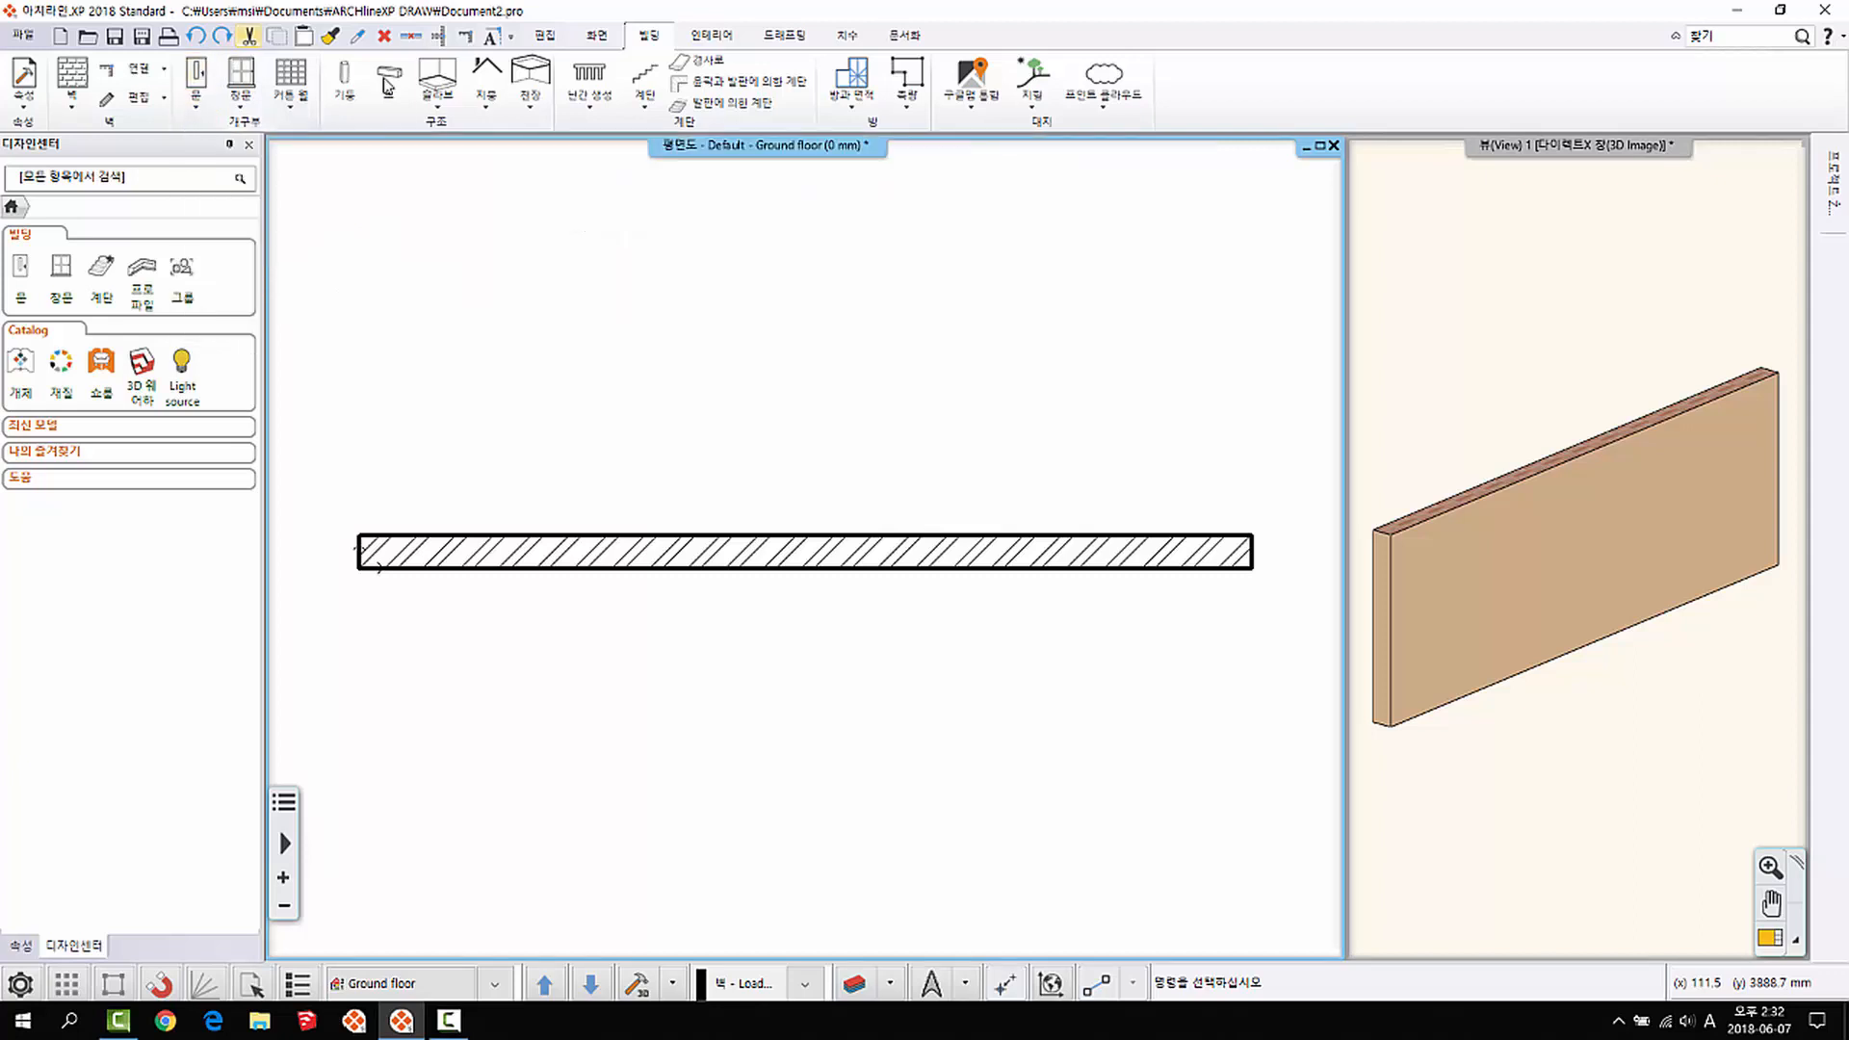
Step: Set the door type in the door properties to the interior single-leaf glass door from the 옥내 > 단일 category
right_click(197, 79)
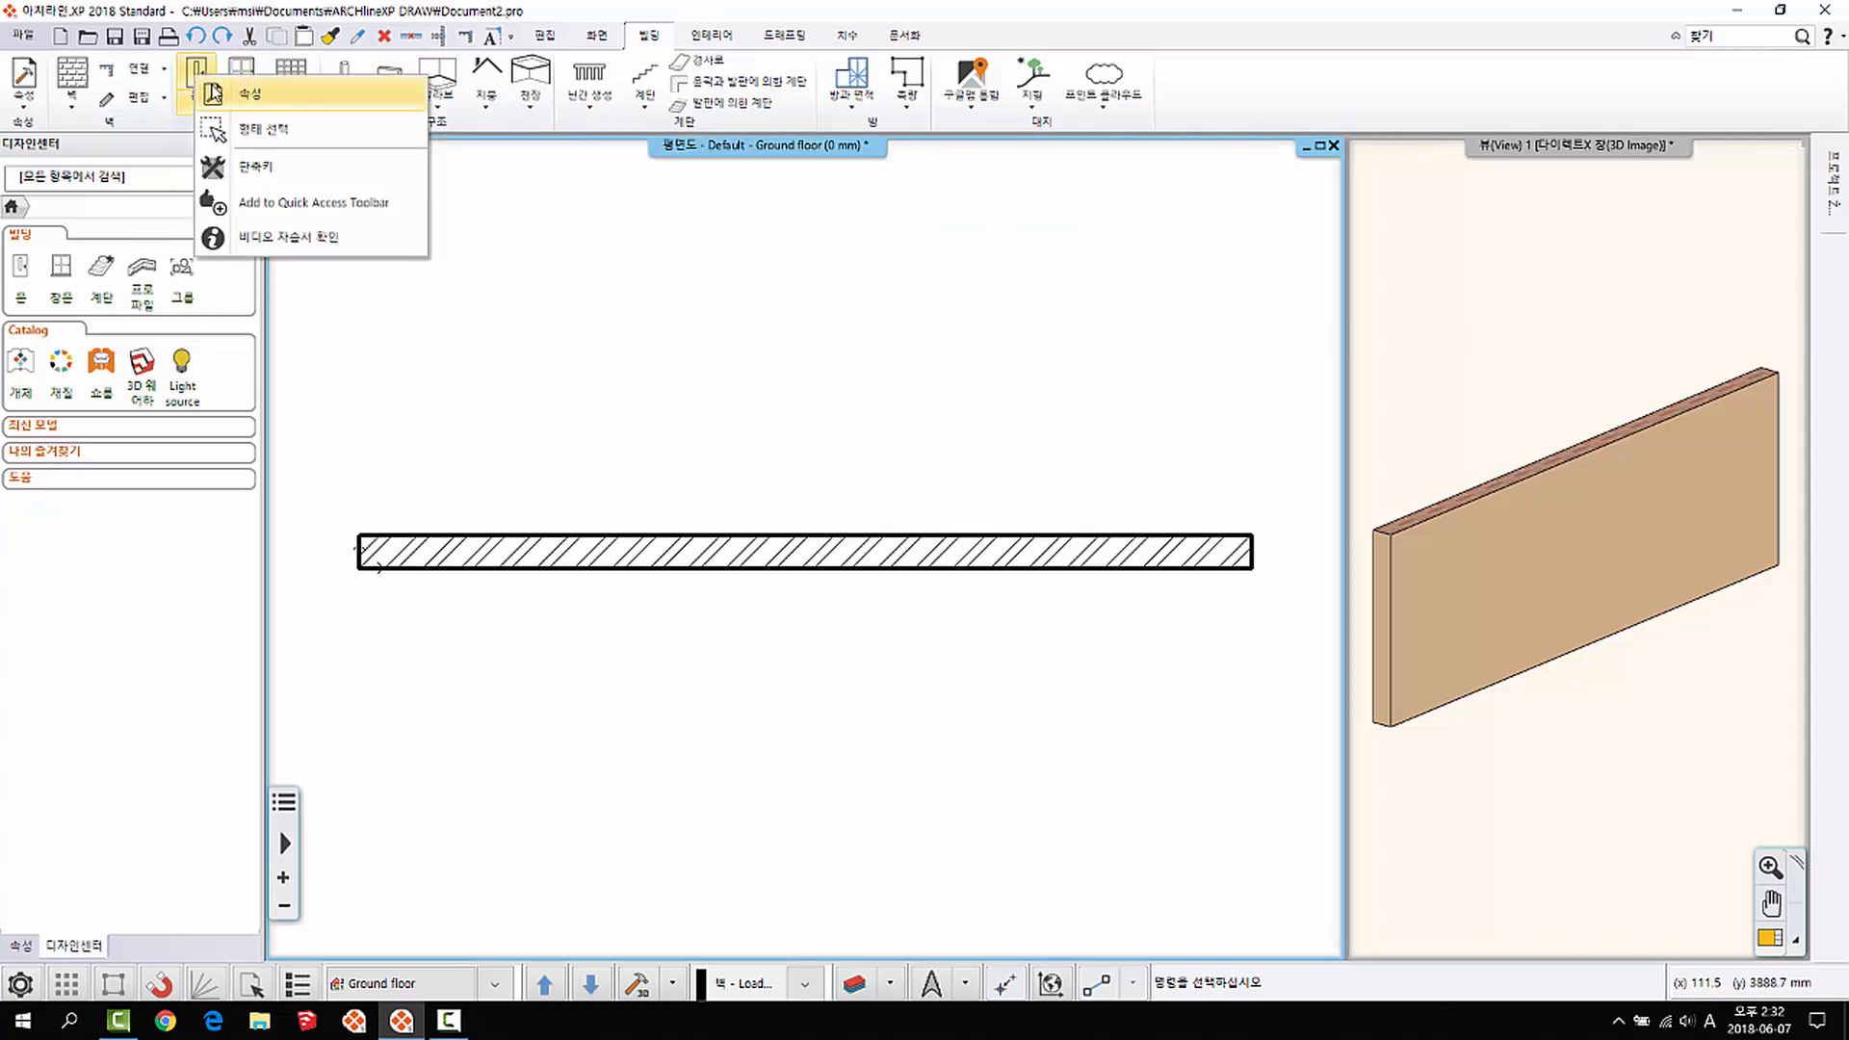
click(289, 96)
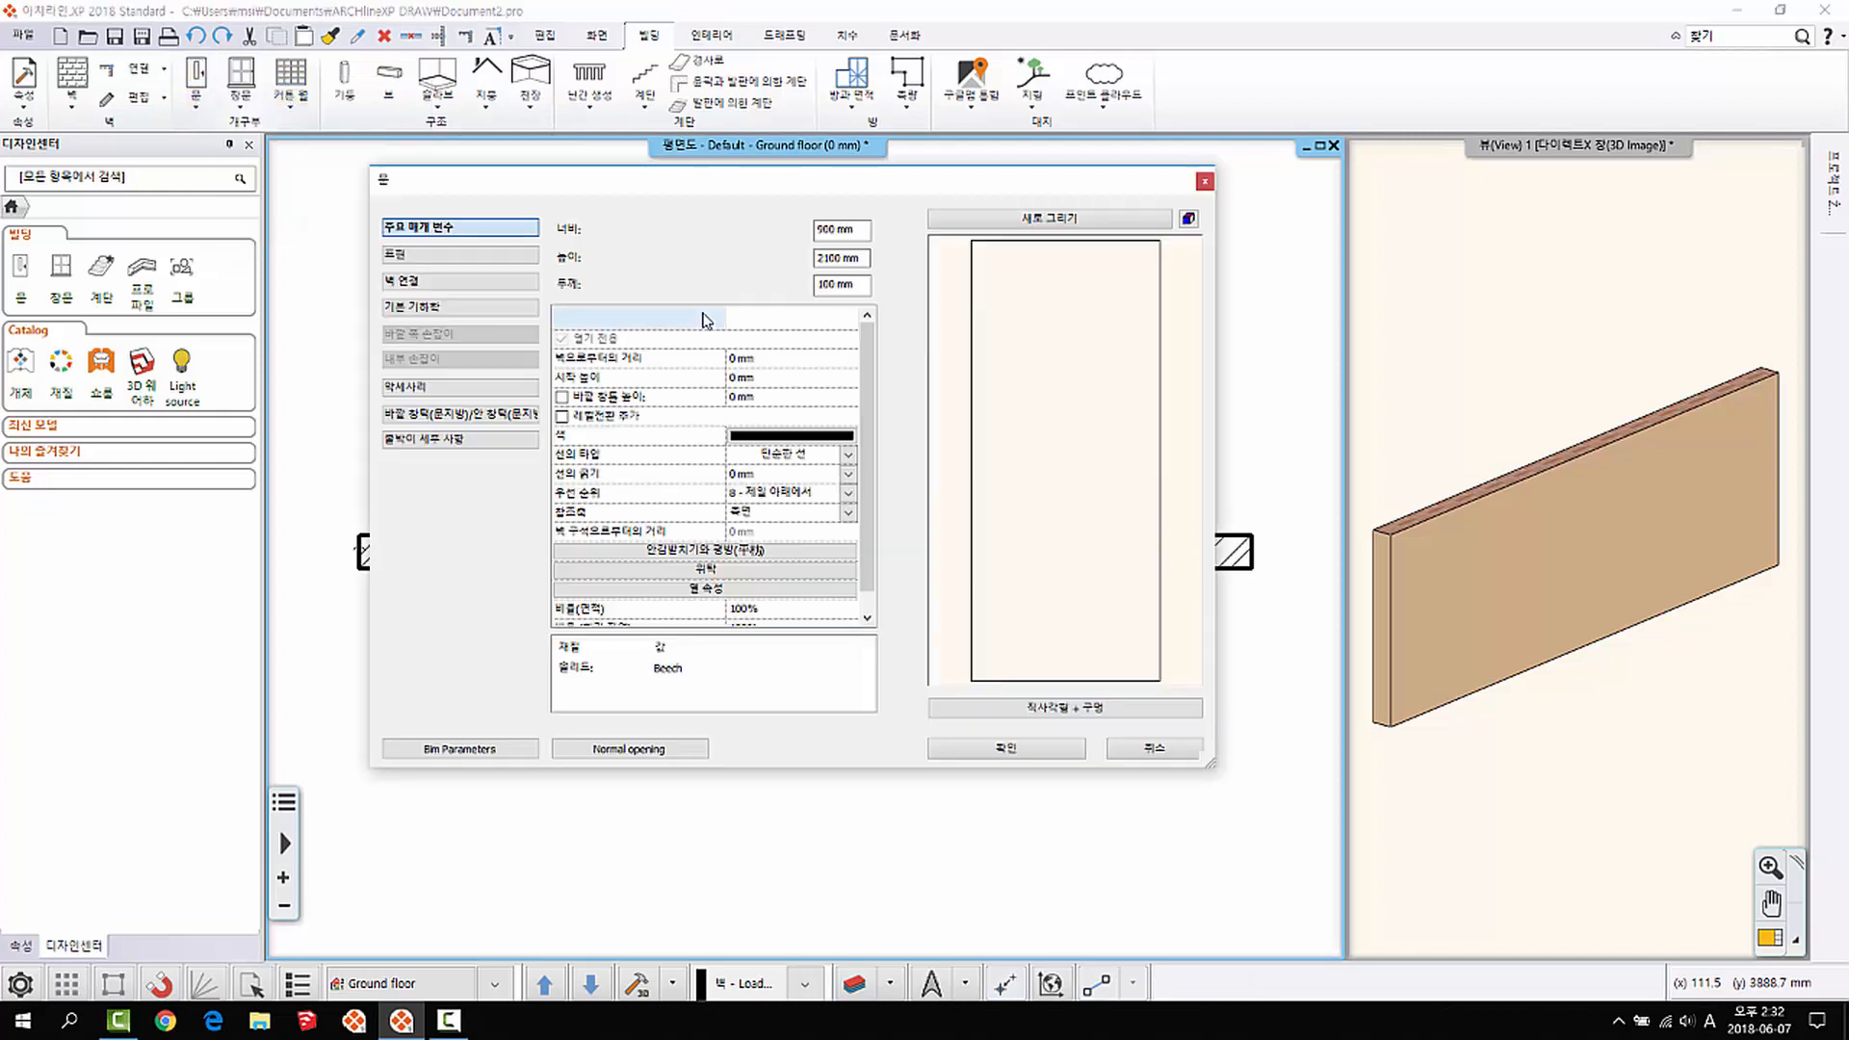
click(1105, 713)
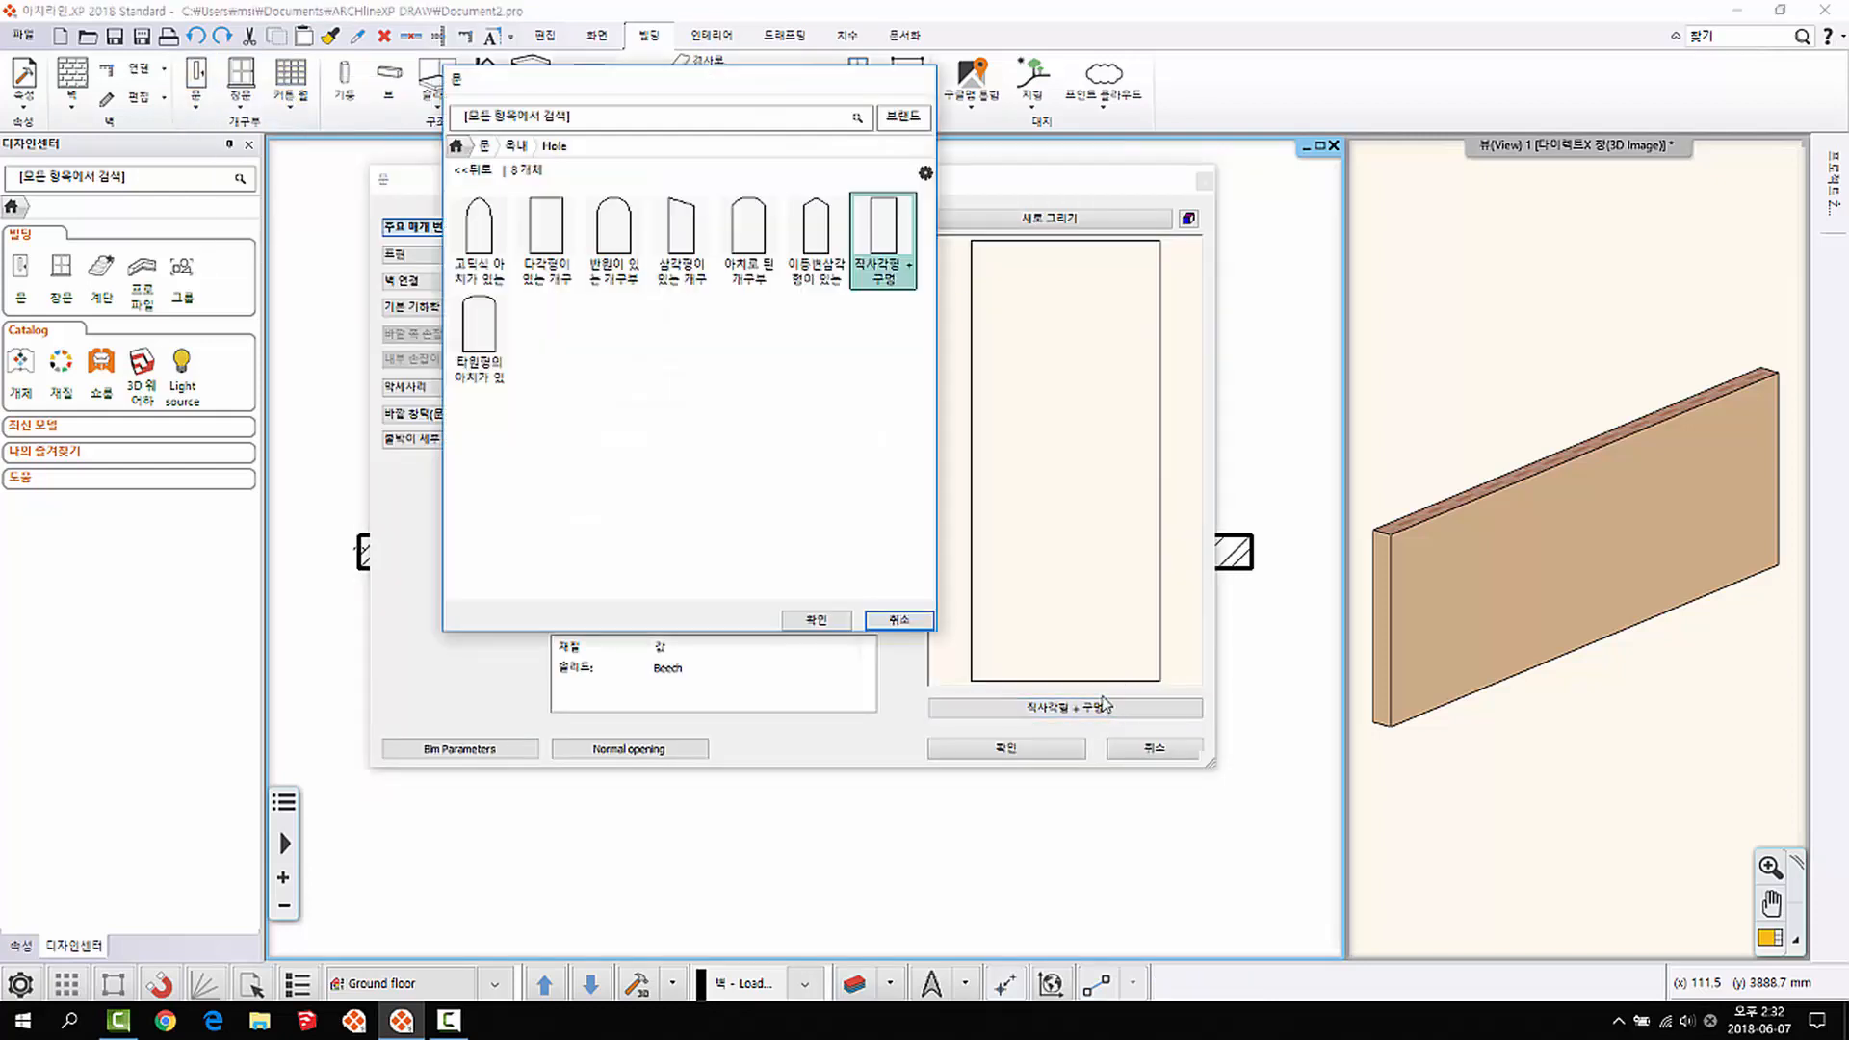
click(513, 149)
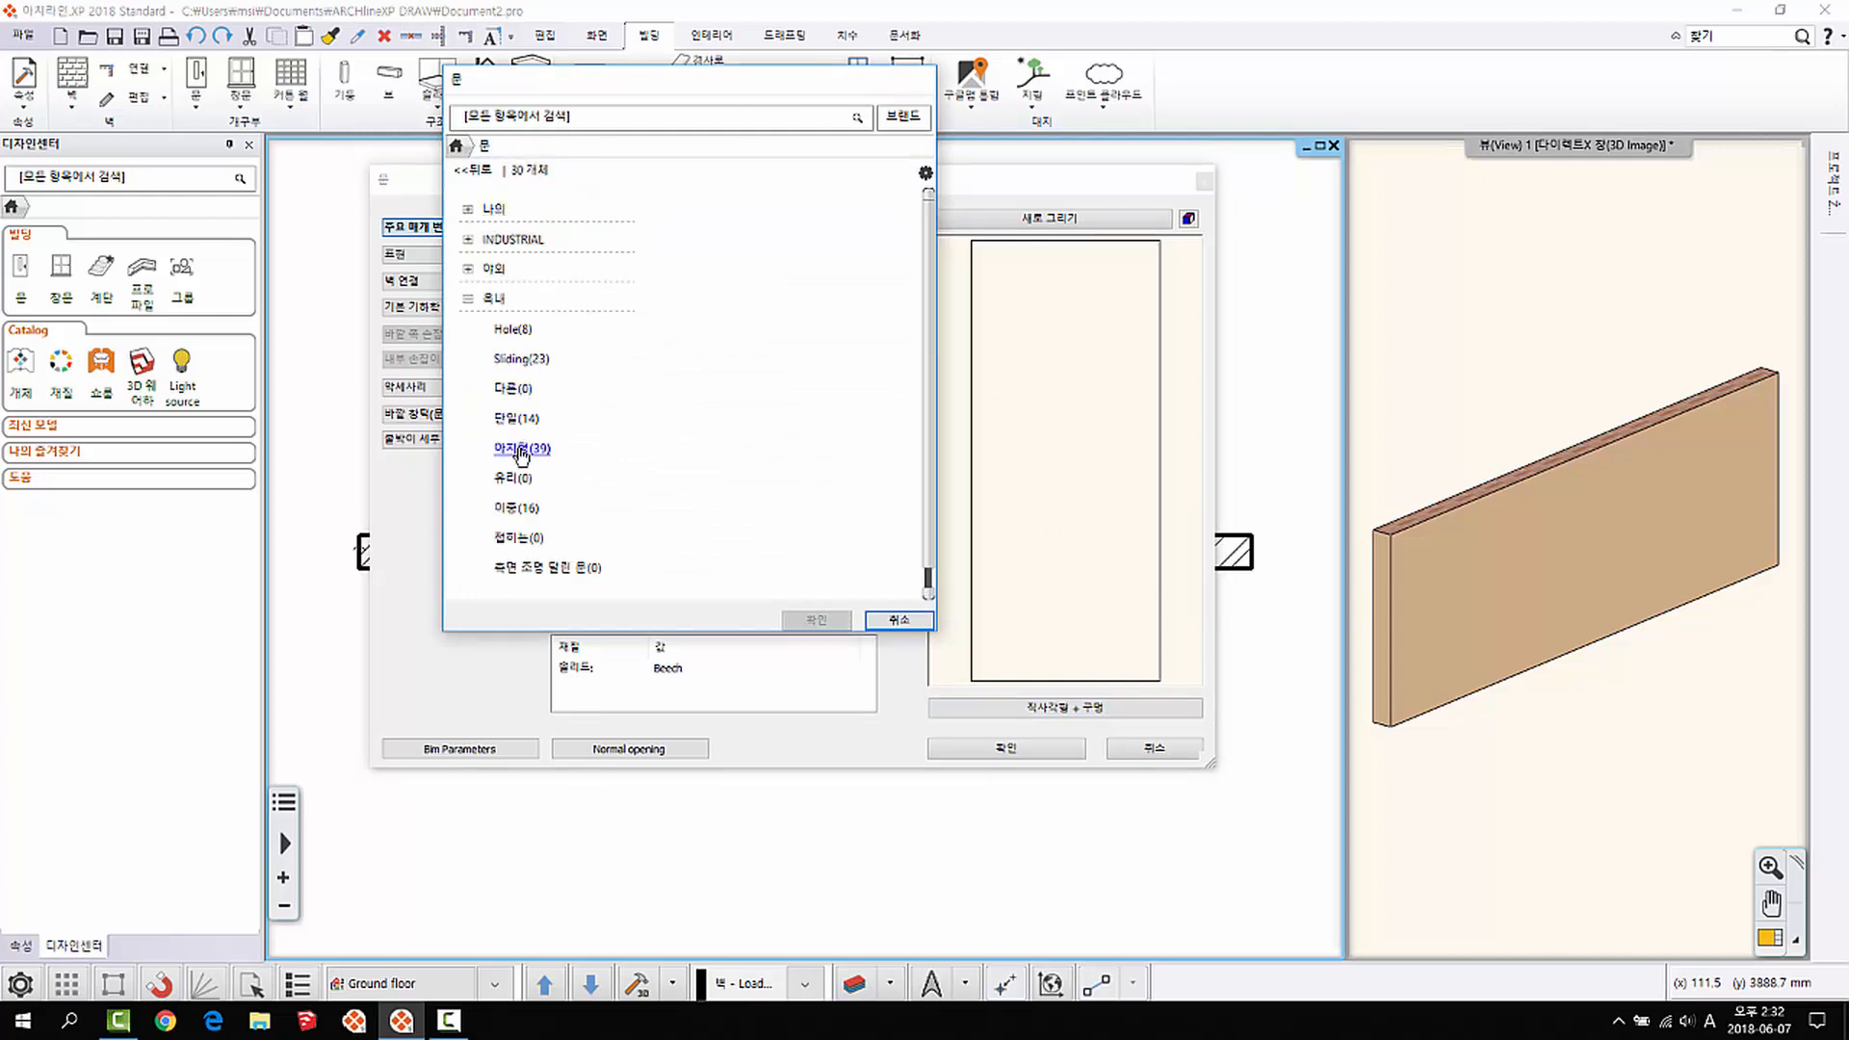
click(525, 420)
click(474, 223)
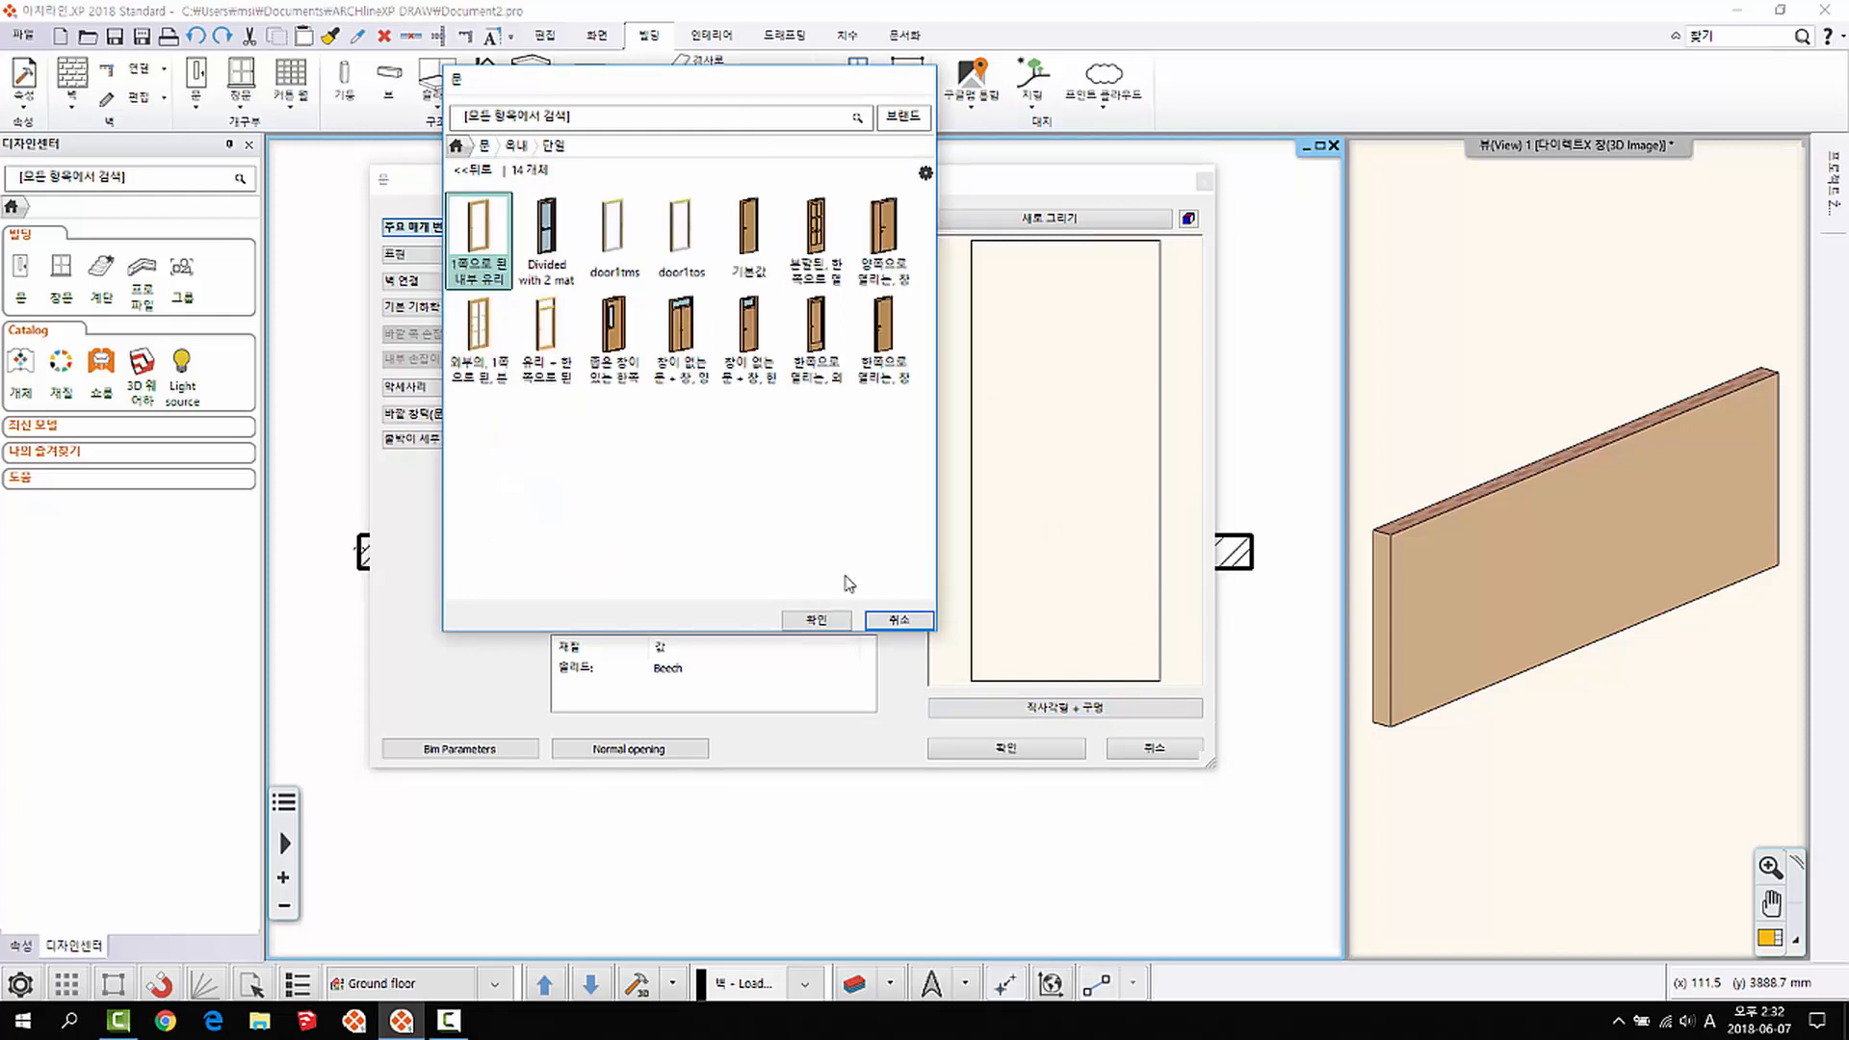
click(834, 621)
click(1005, 748)
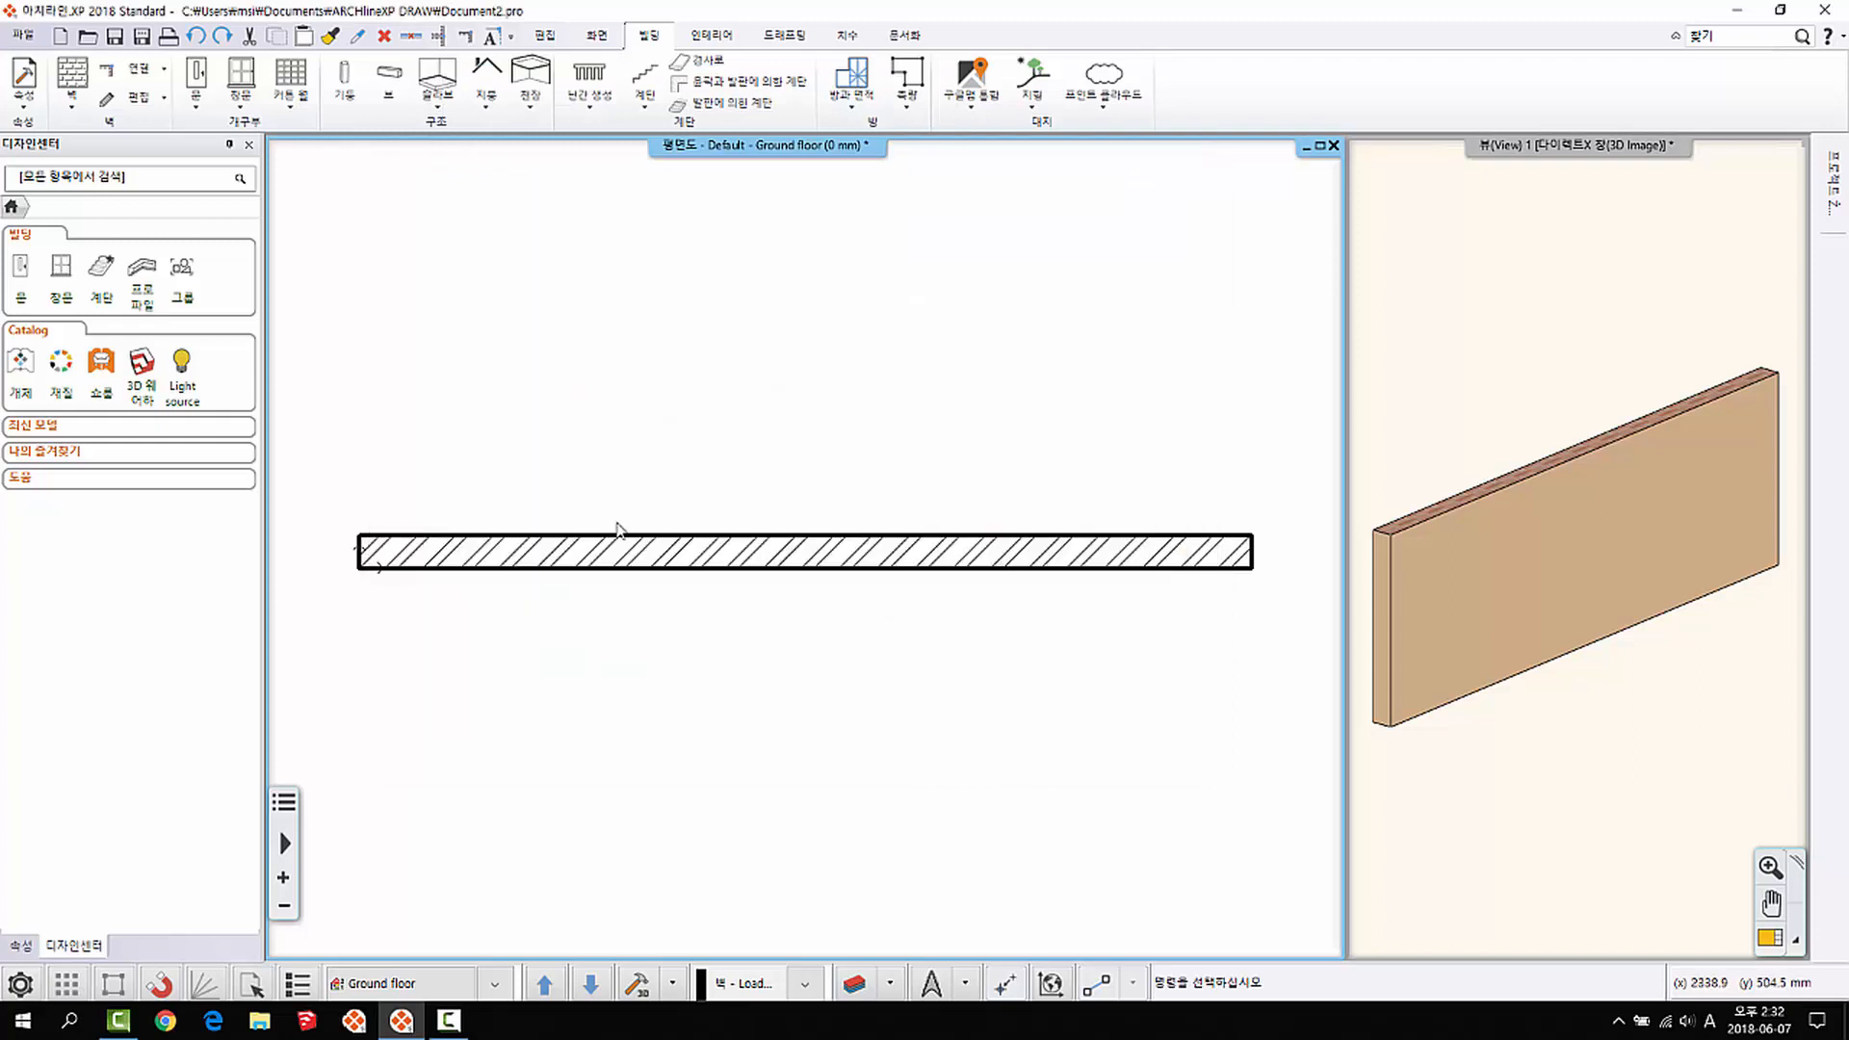
Step: Place a door in the wall near its left end, hinged on the left and opening toward the upper side
click(195, 76)
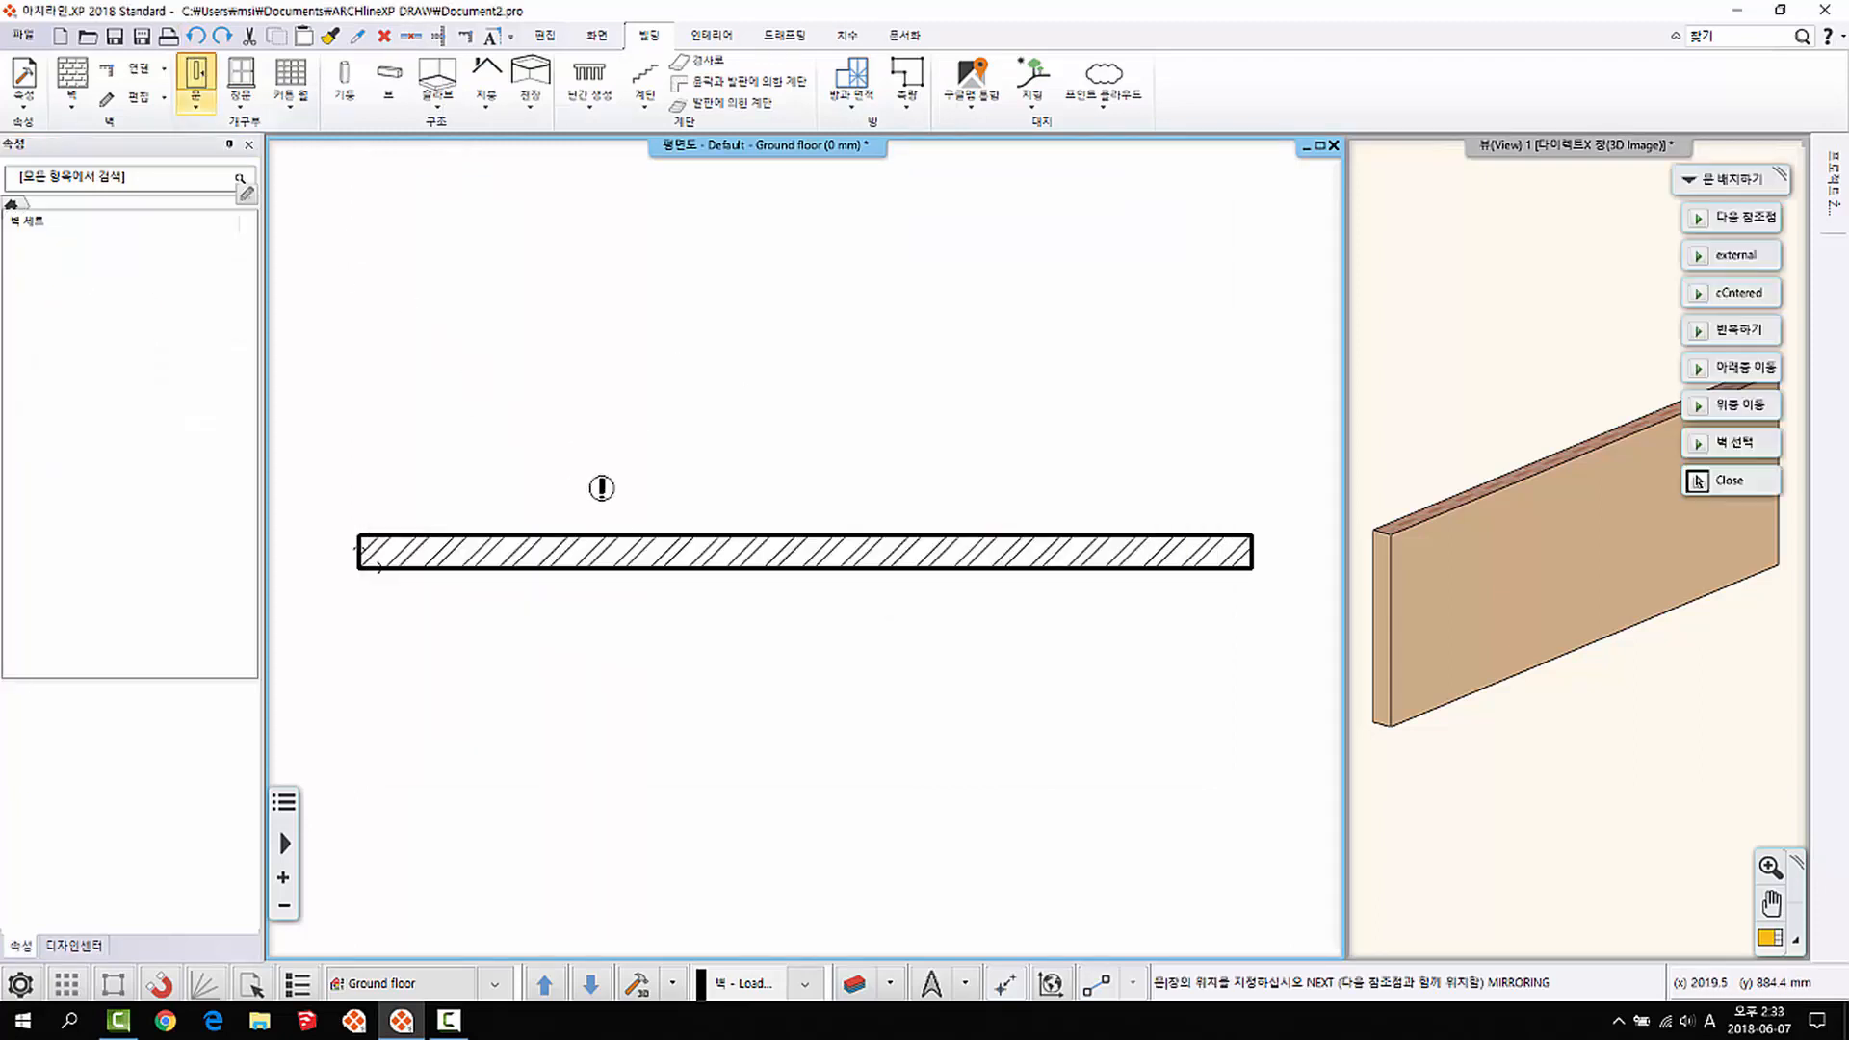
click(575, 443)
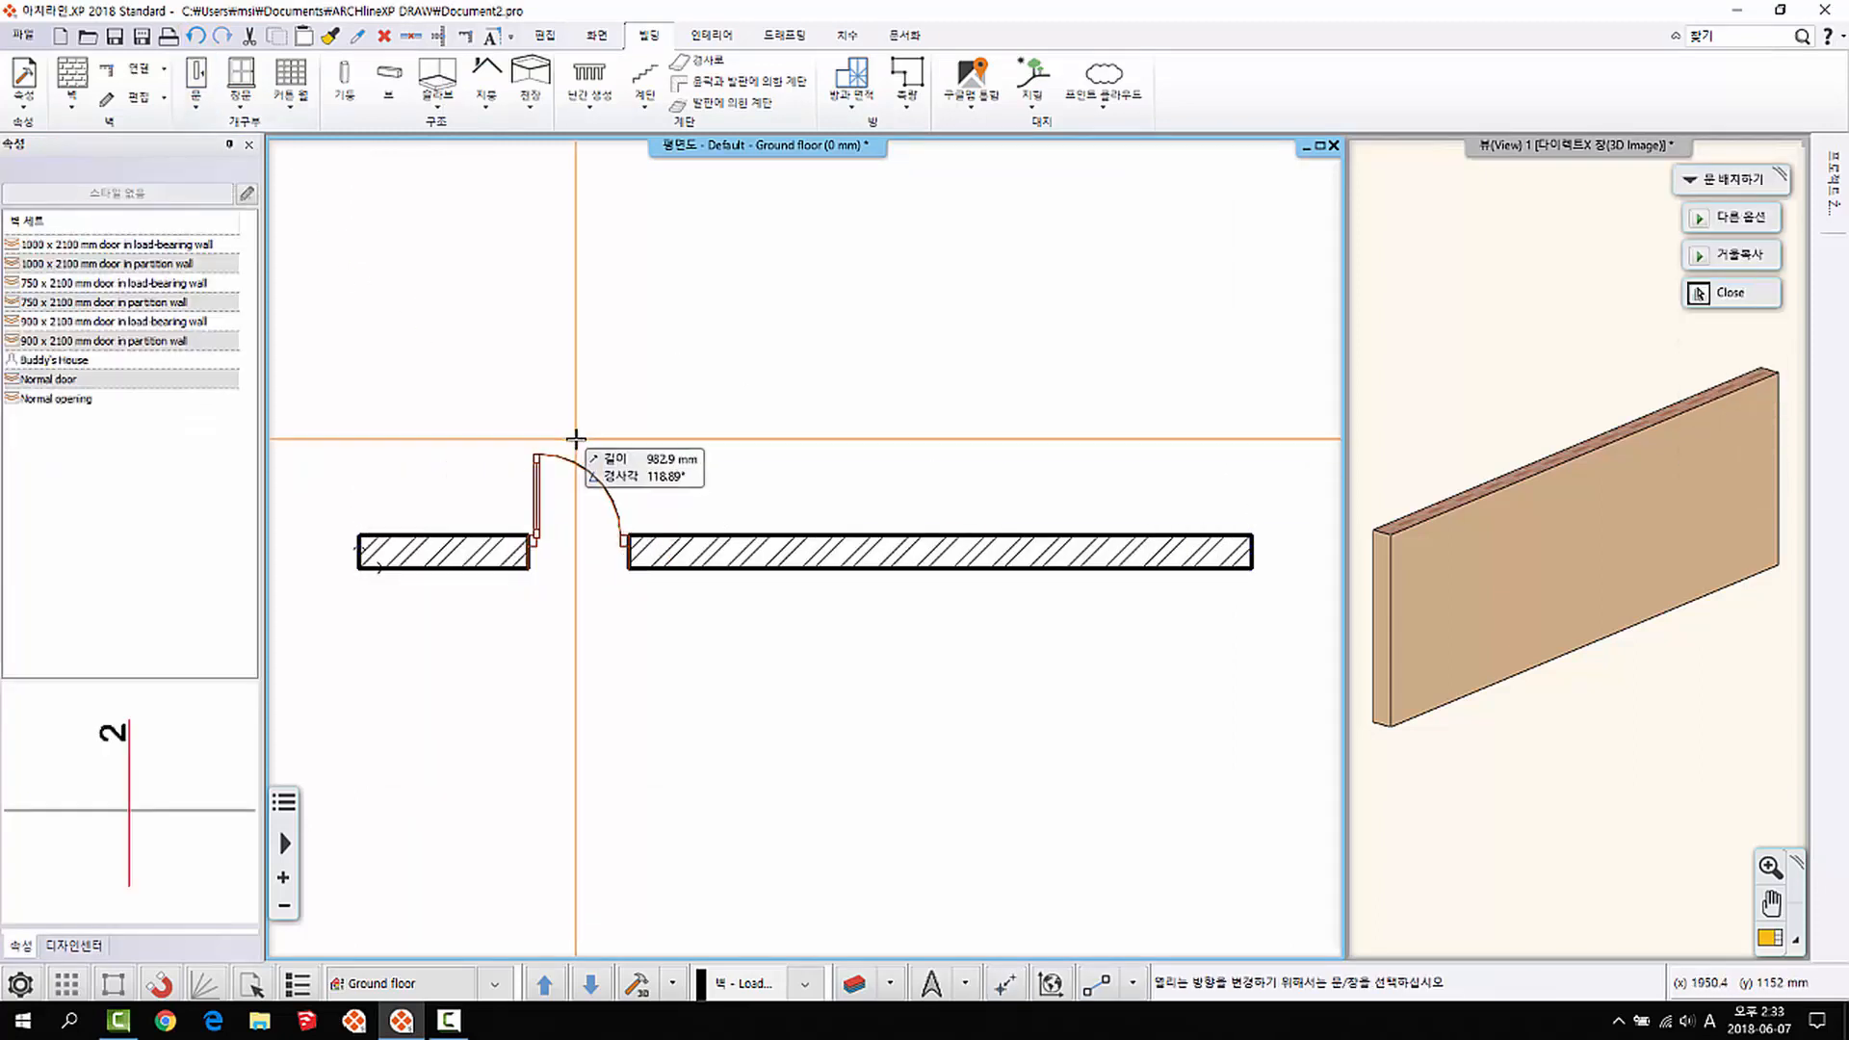
key(Escape)
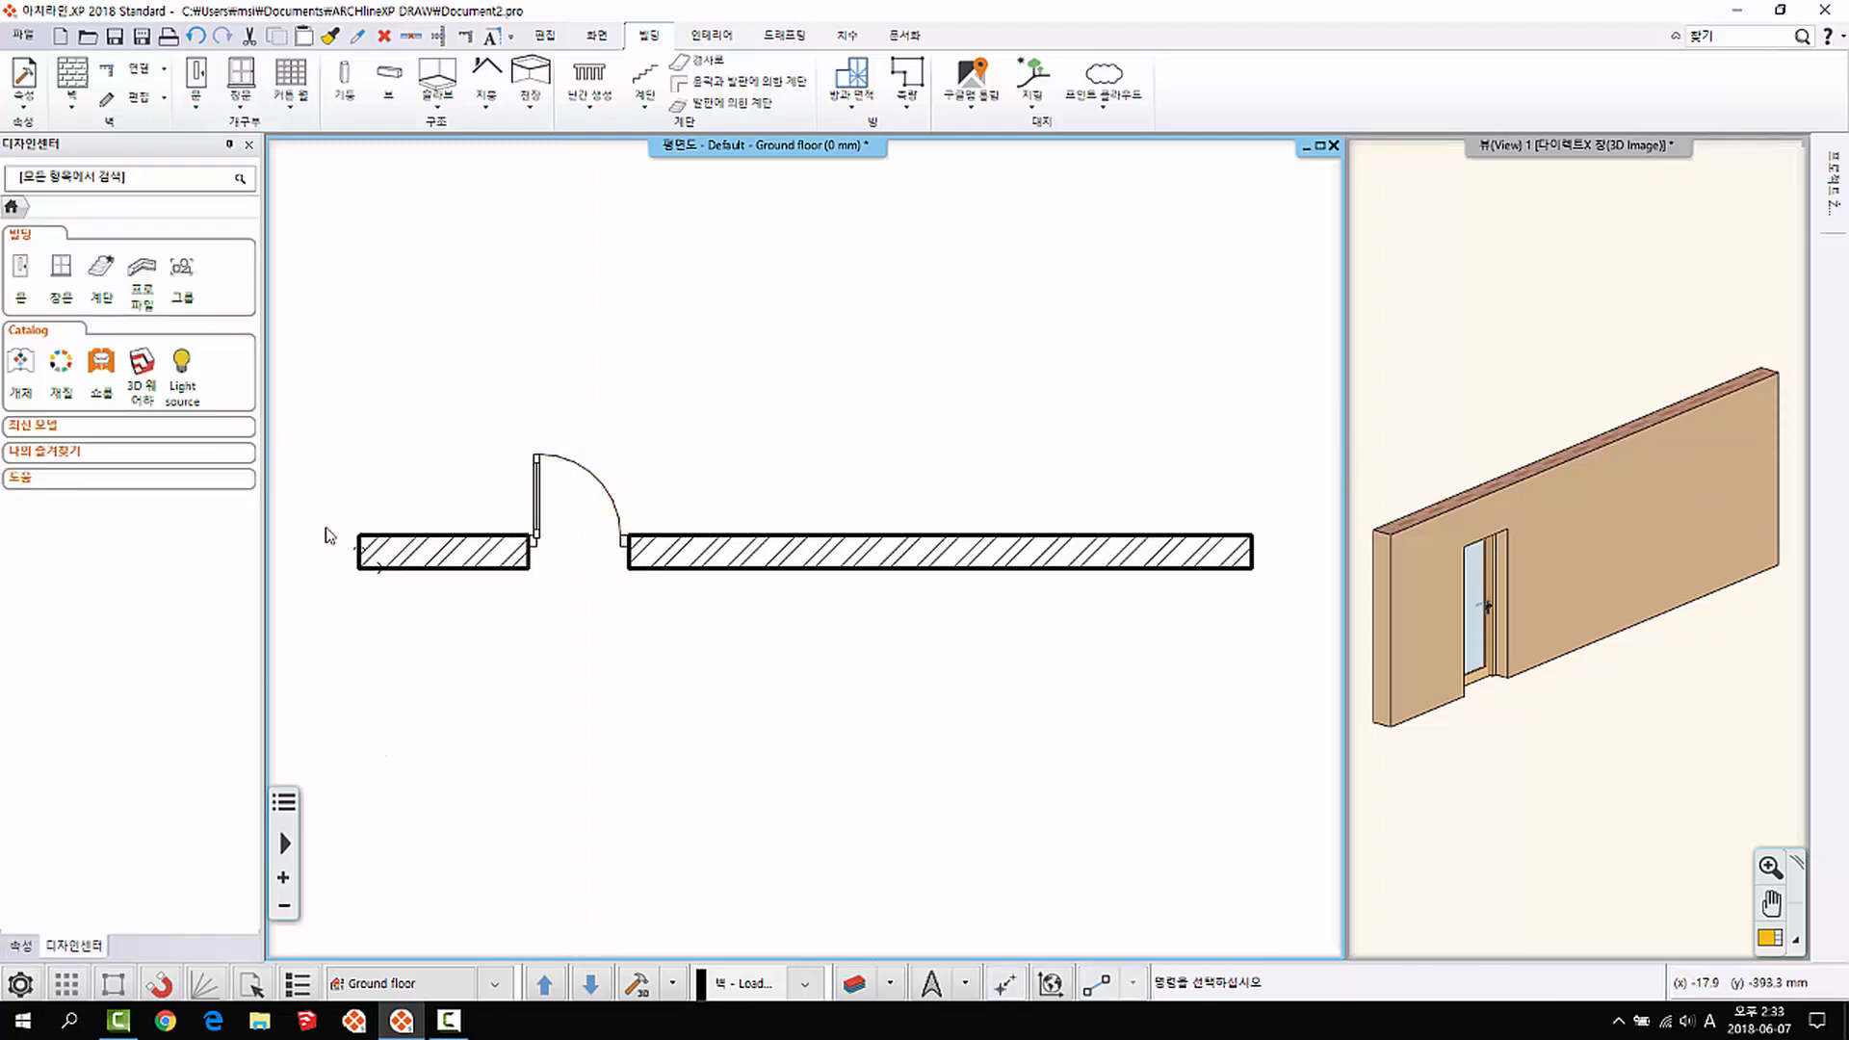
Step: Insert the 기본값 door from the 옥내 > 단일 catalog near the wall's middle using 벽 끝점에서 배치하기, opening toward the upper side
click(24, 272)
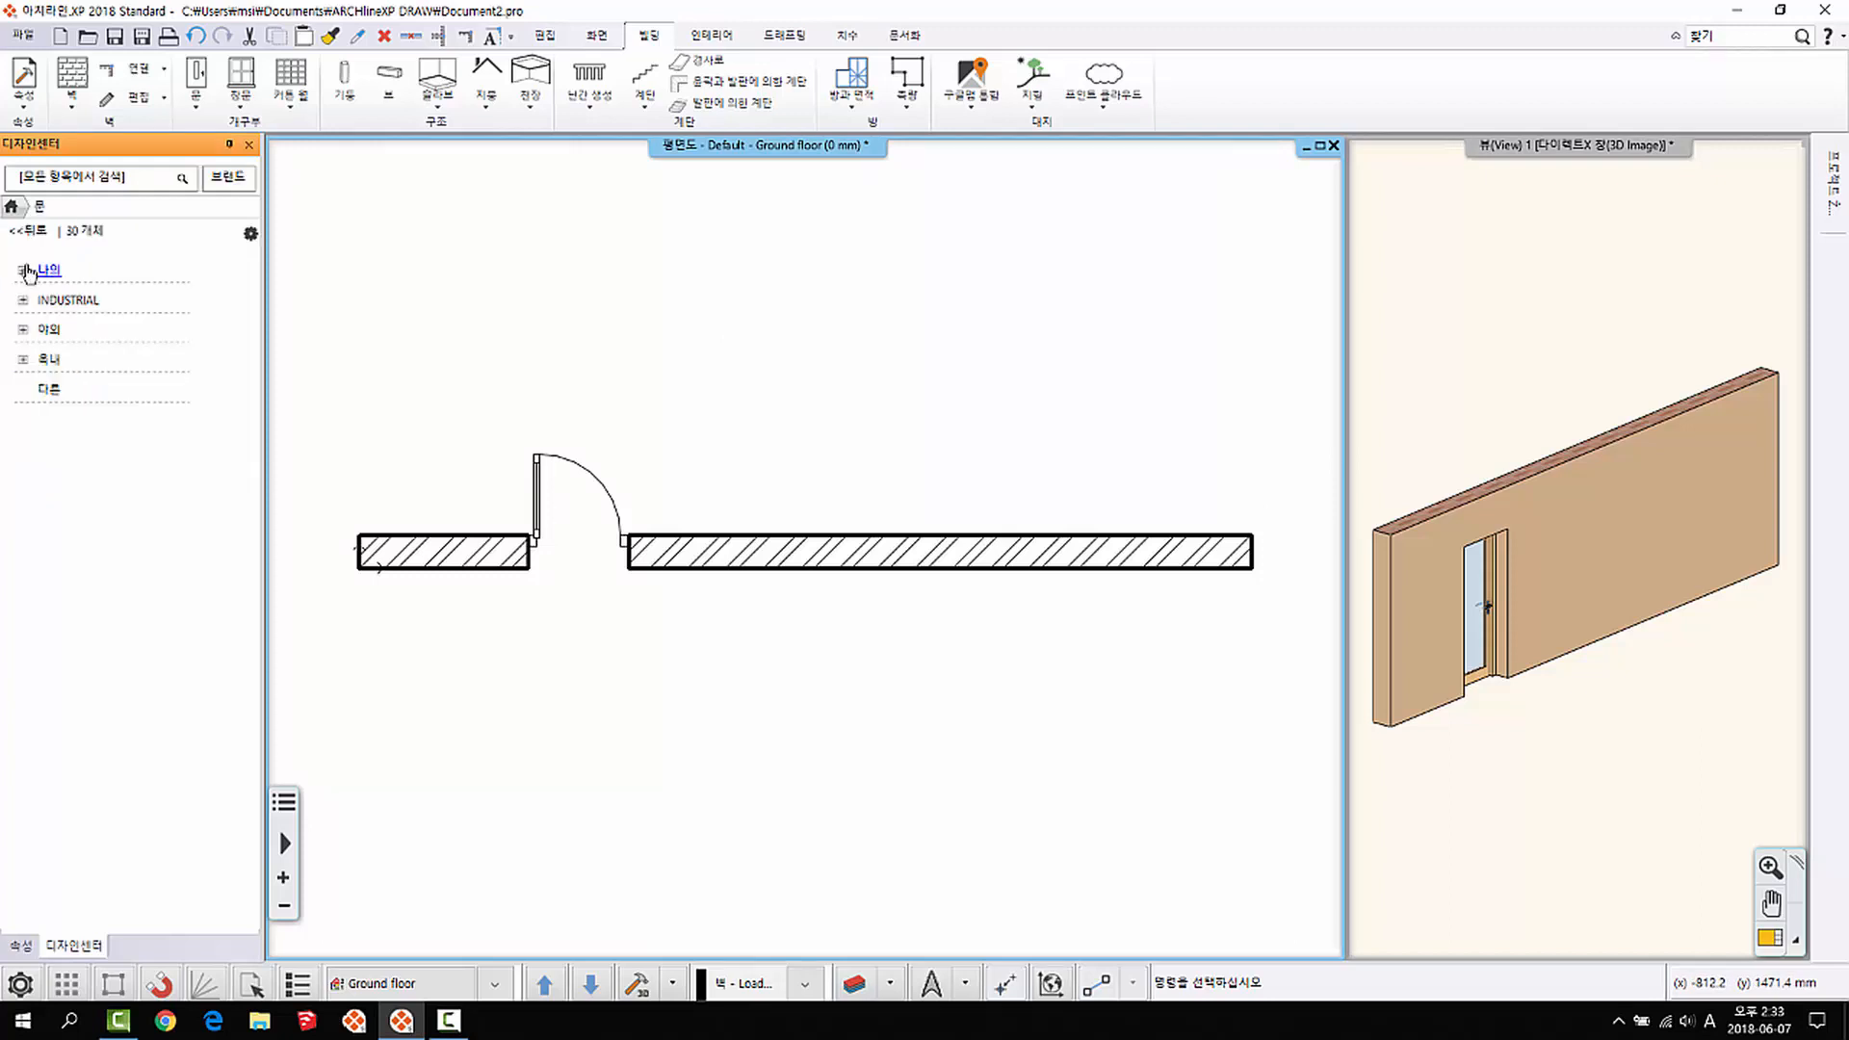
click(36, 364)
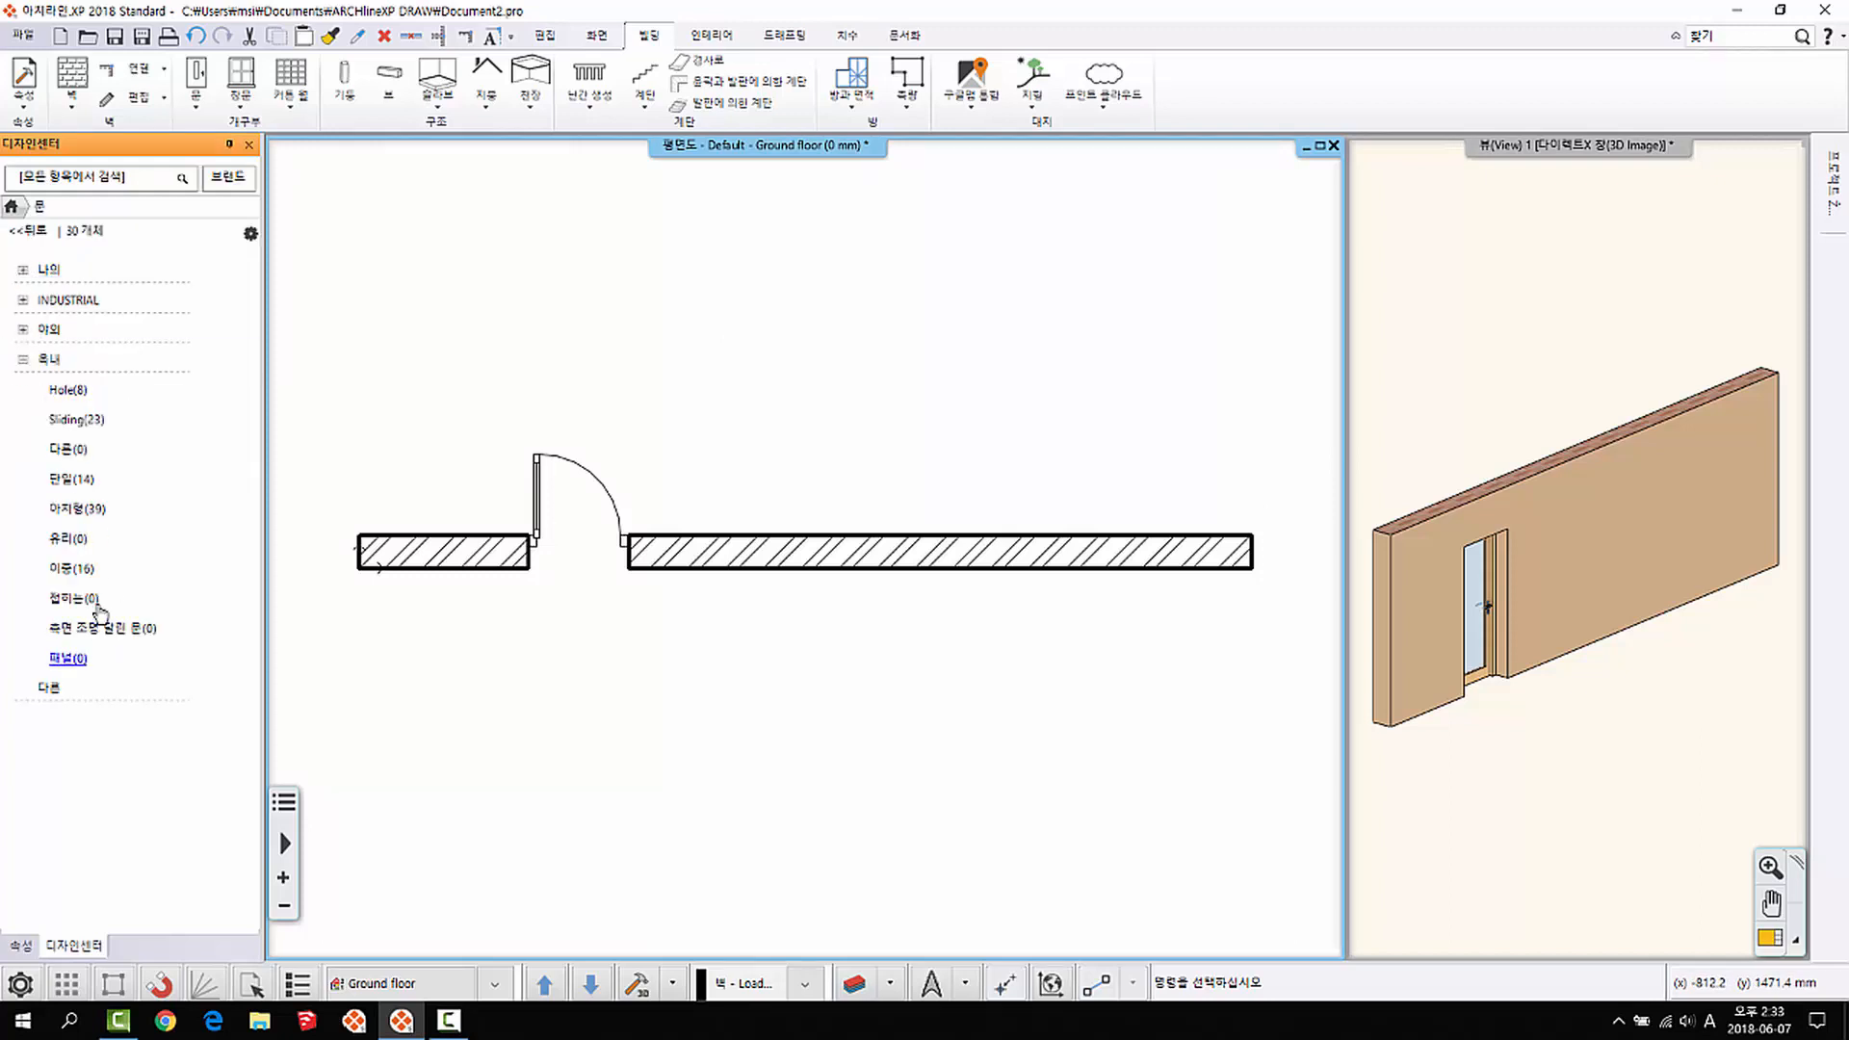
click(72, 478)
mouse_move(111, 395)
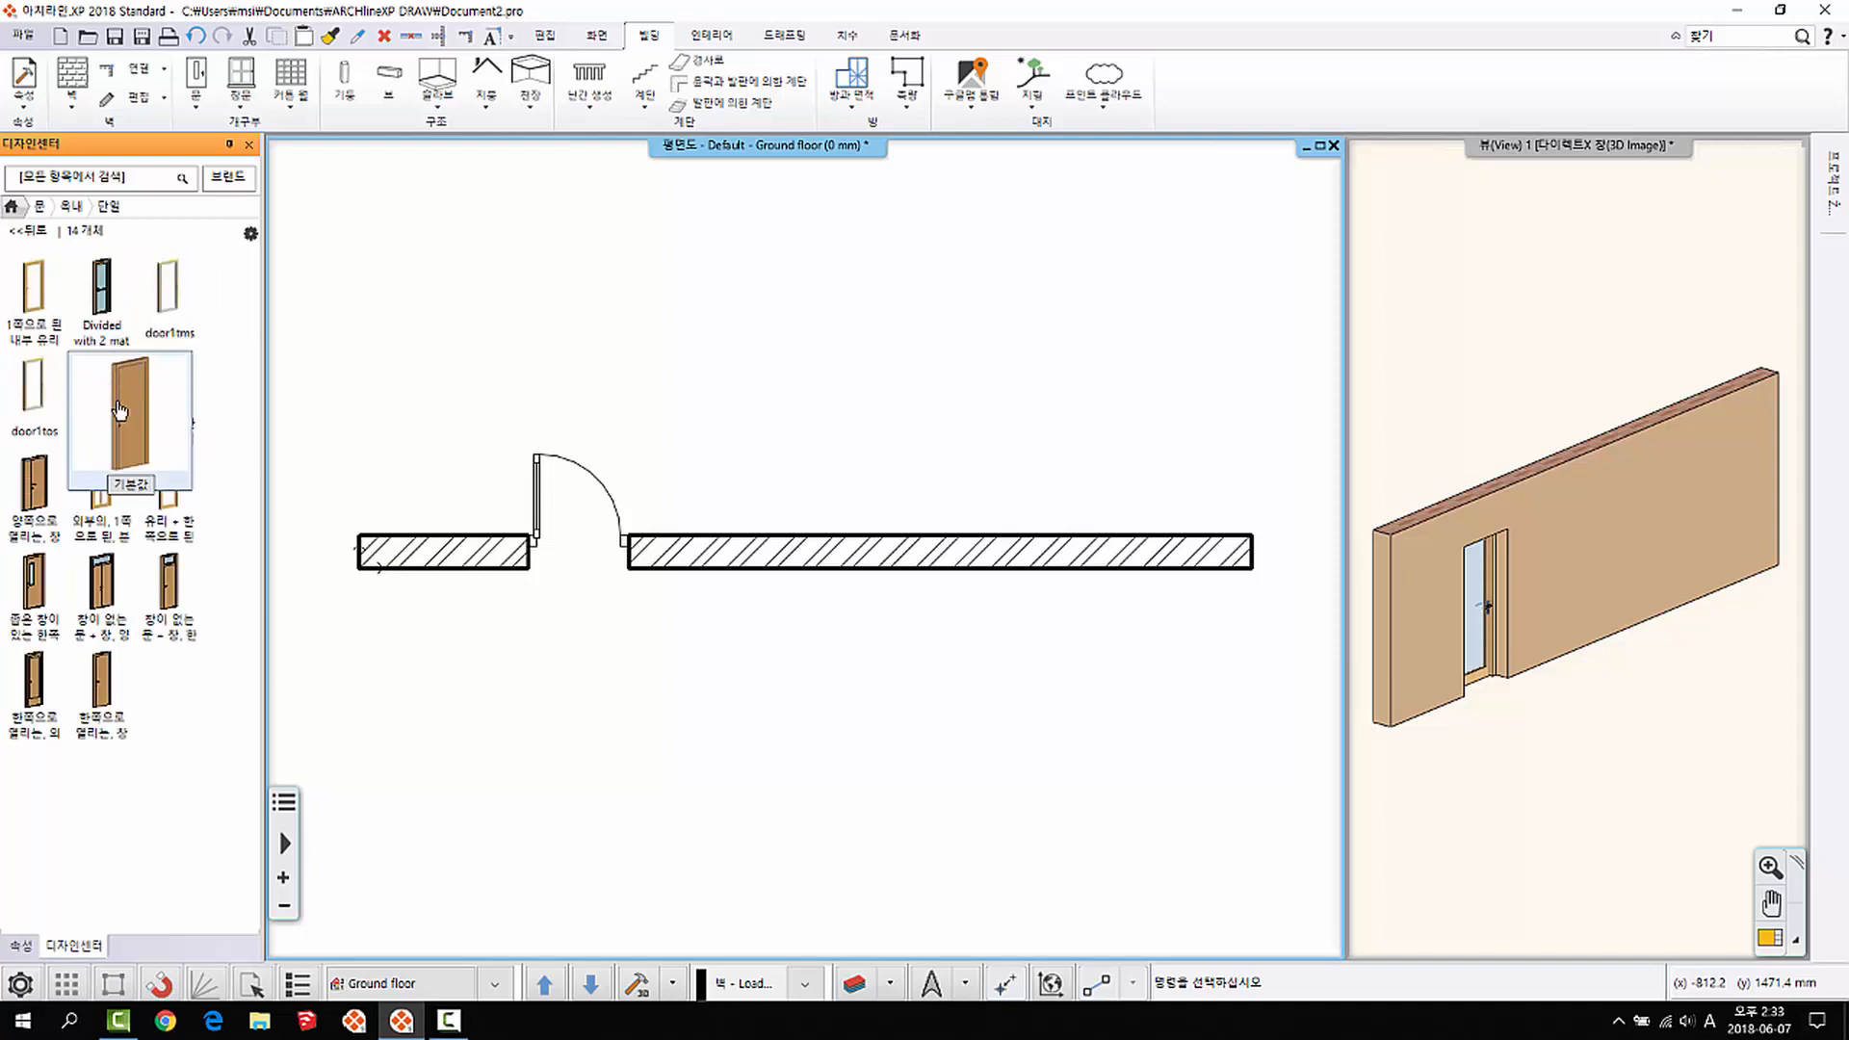
drag(120, 412, 805, 539)
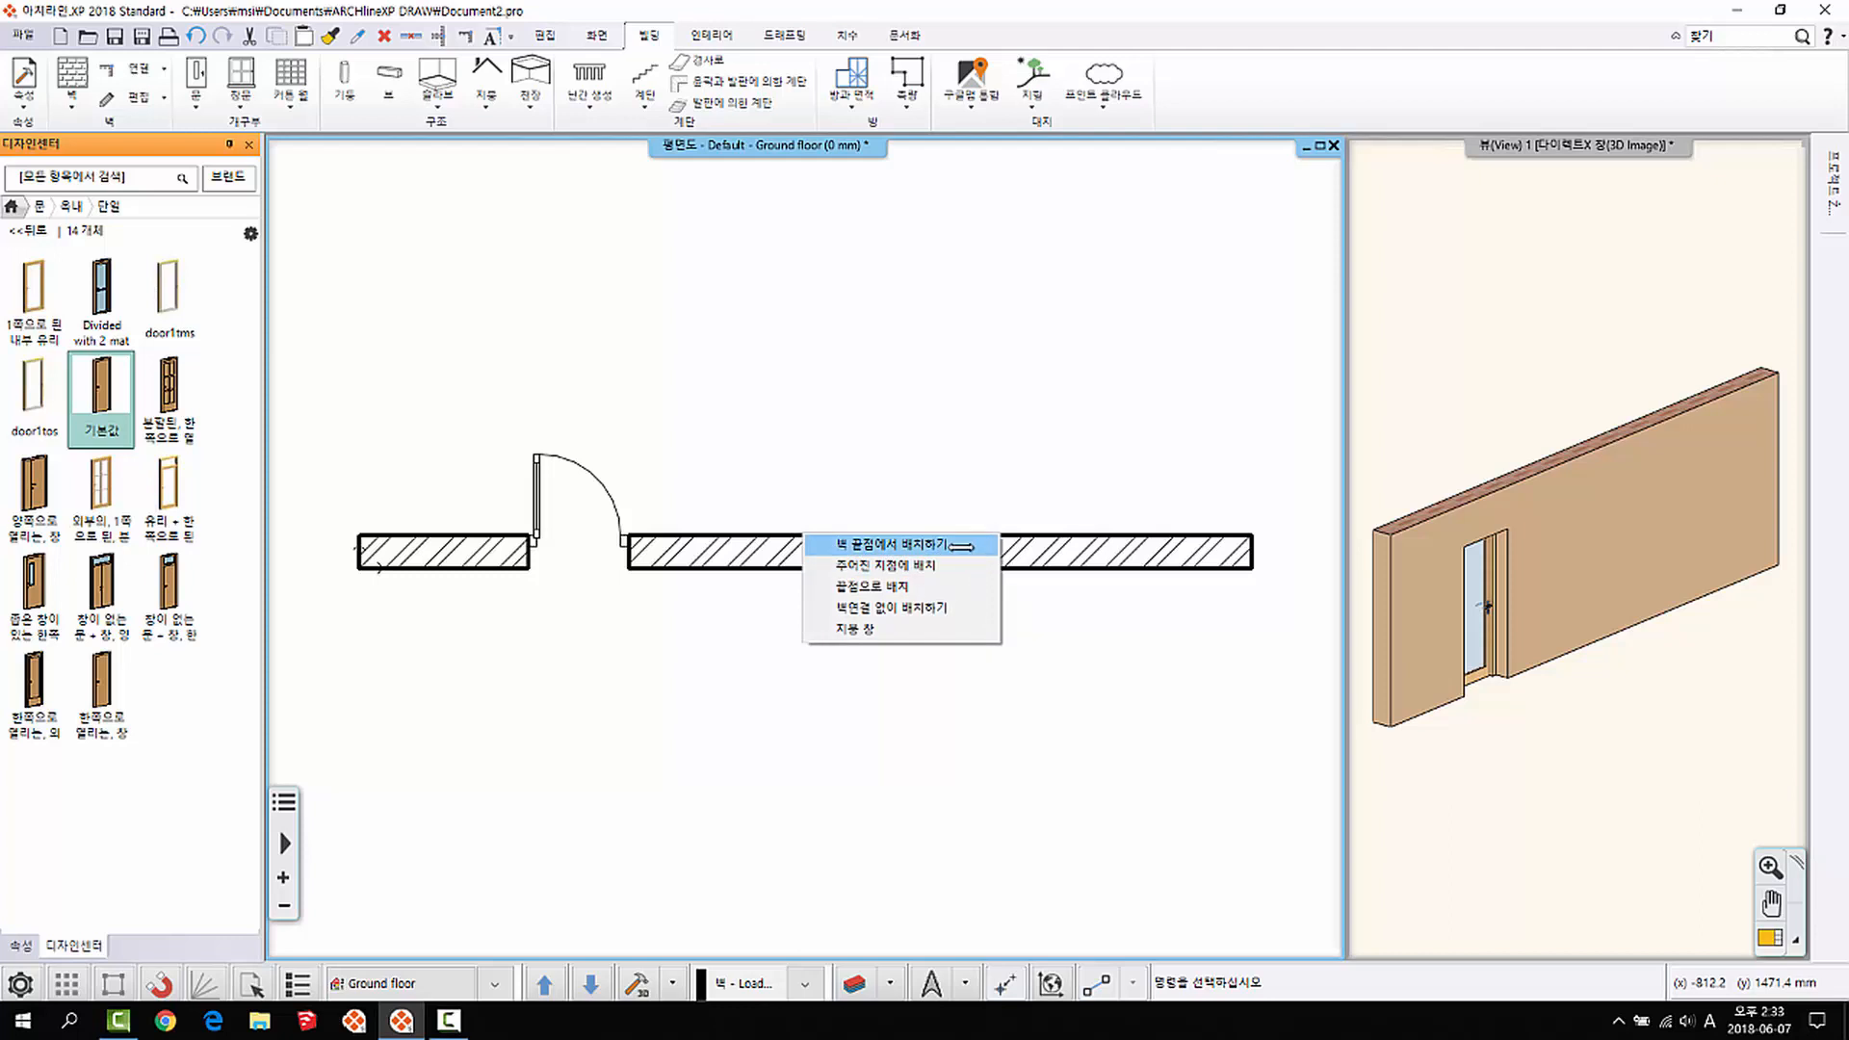
click(896, 544)
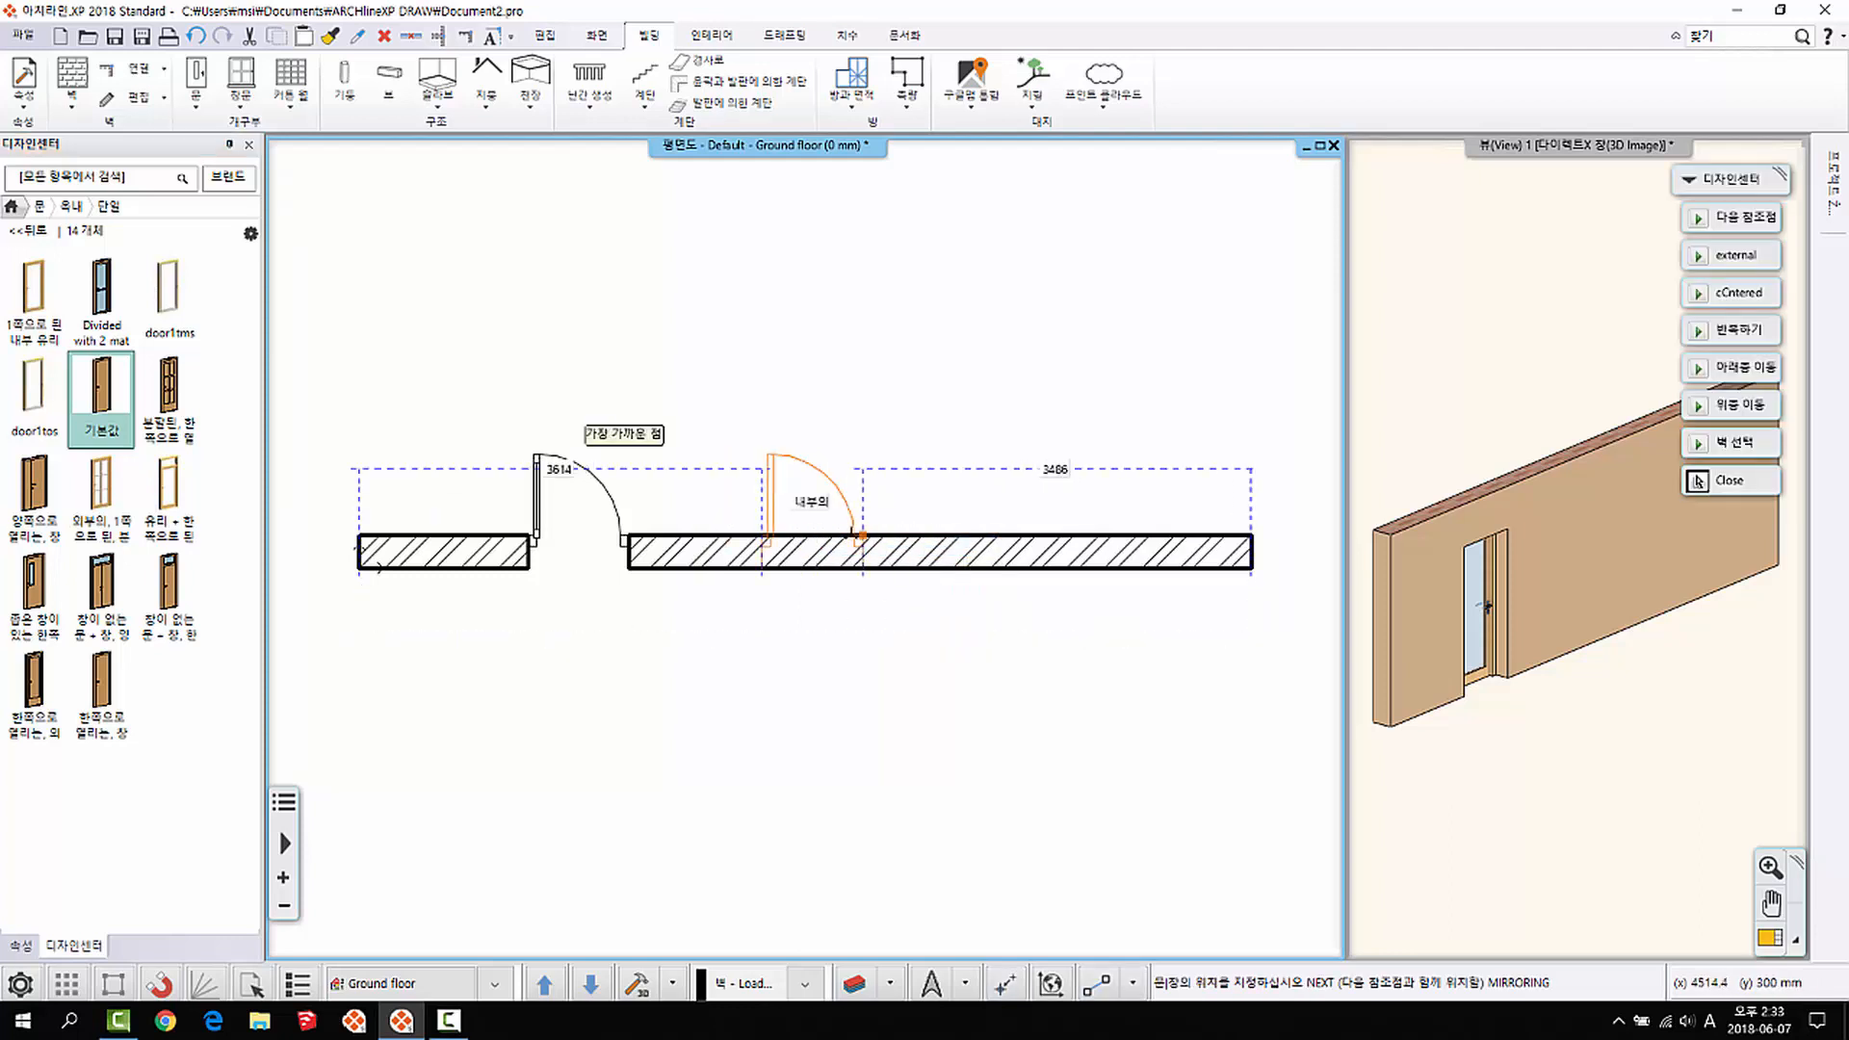
click(777, 453)
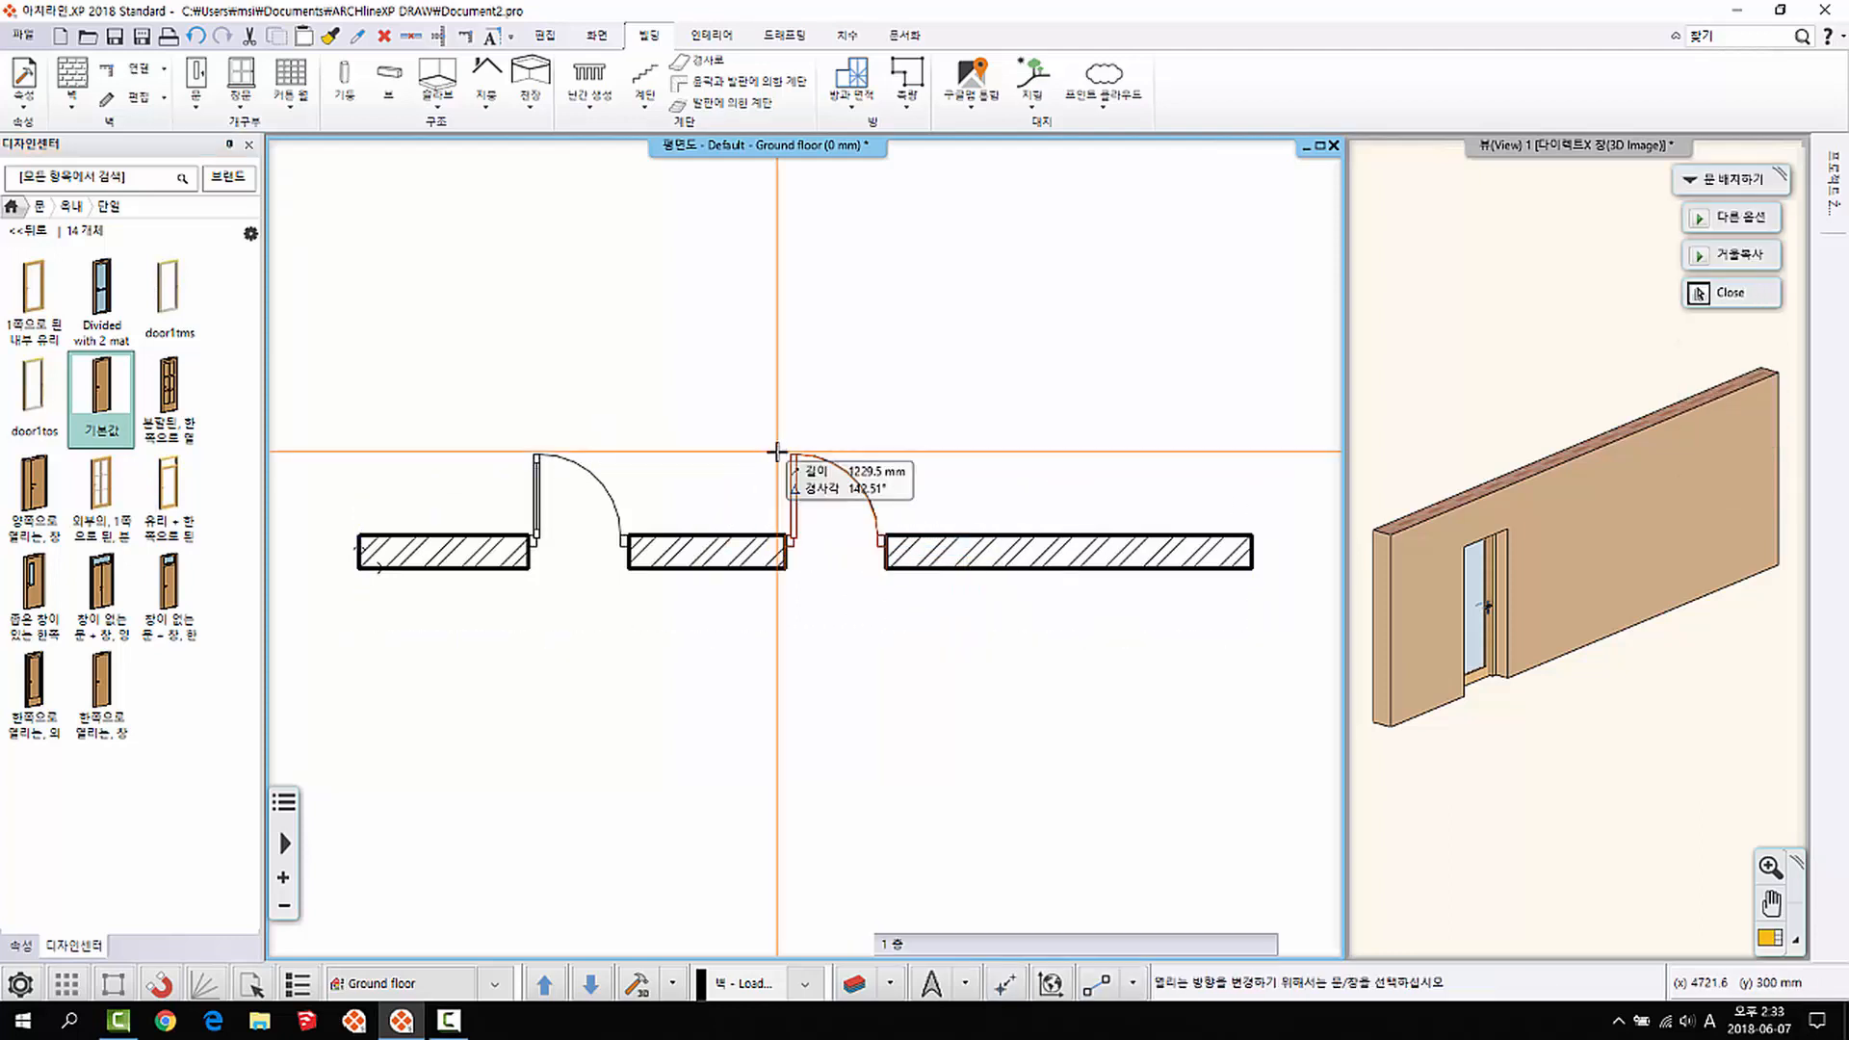
click(775, 458)
key(Escape)
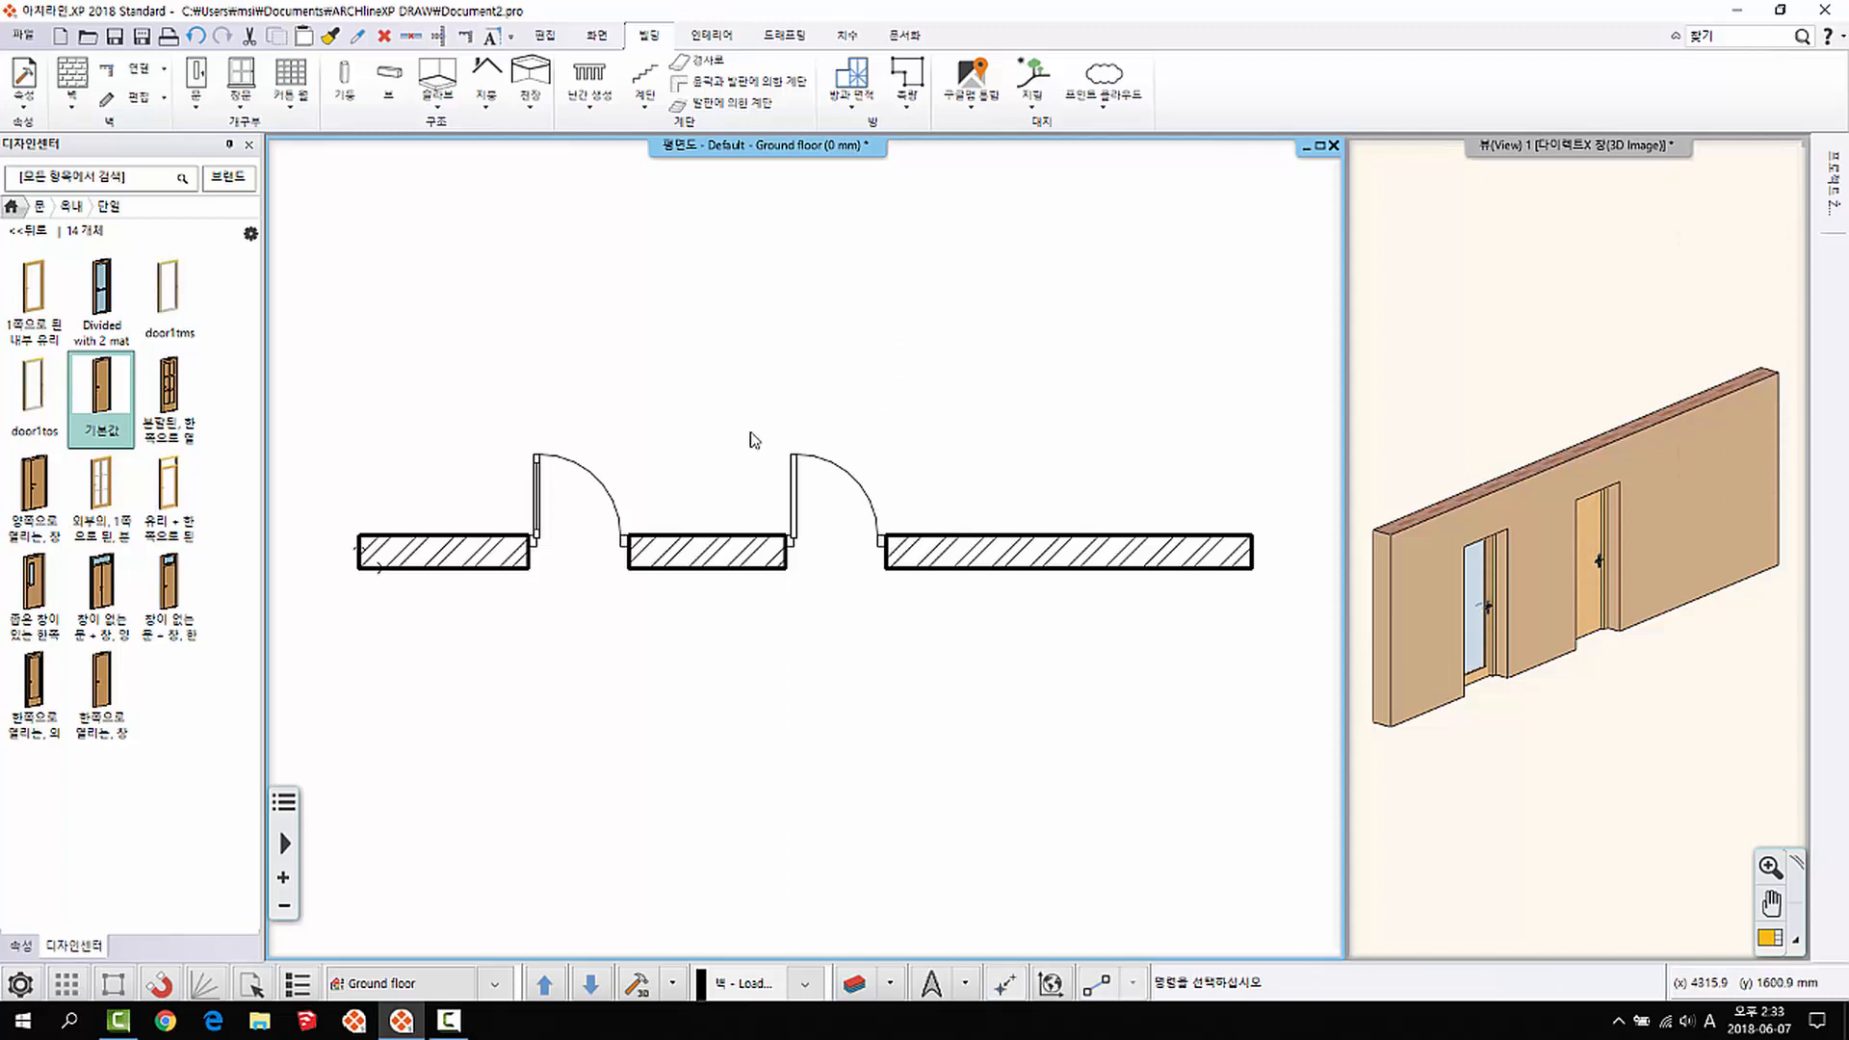
Step: Select both doors in the wall and delete them
mouse_move(4, 337)
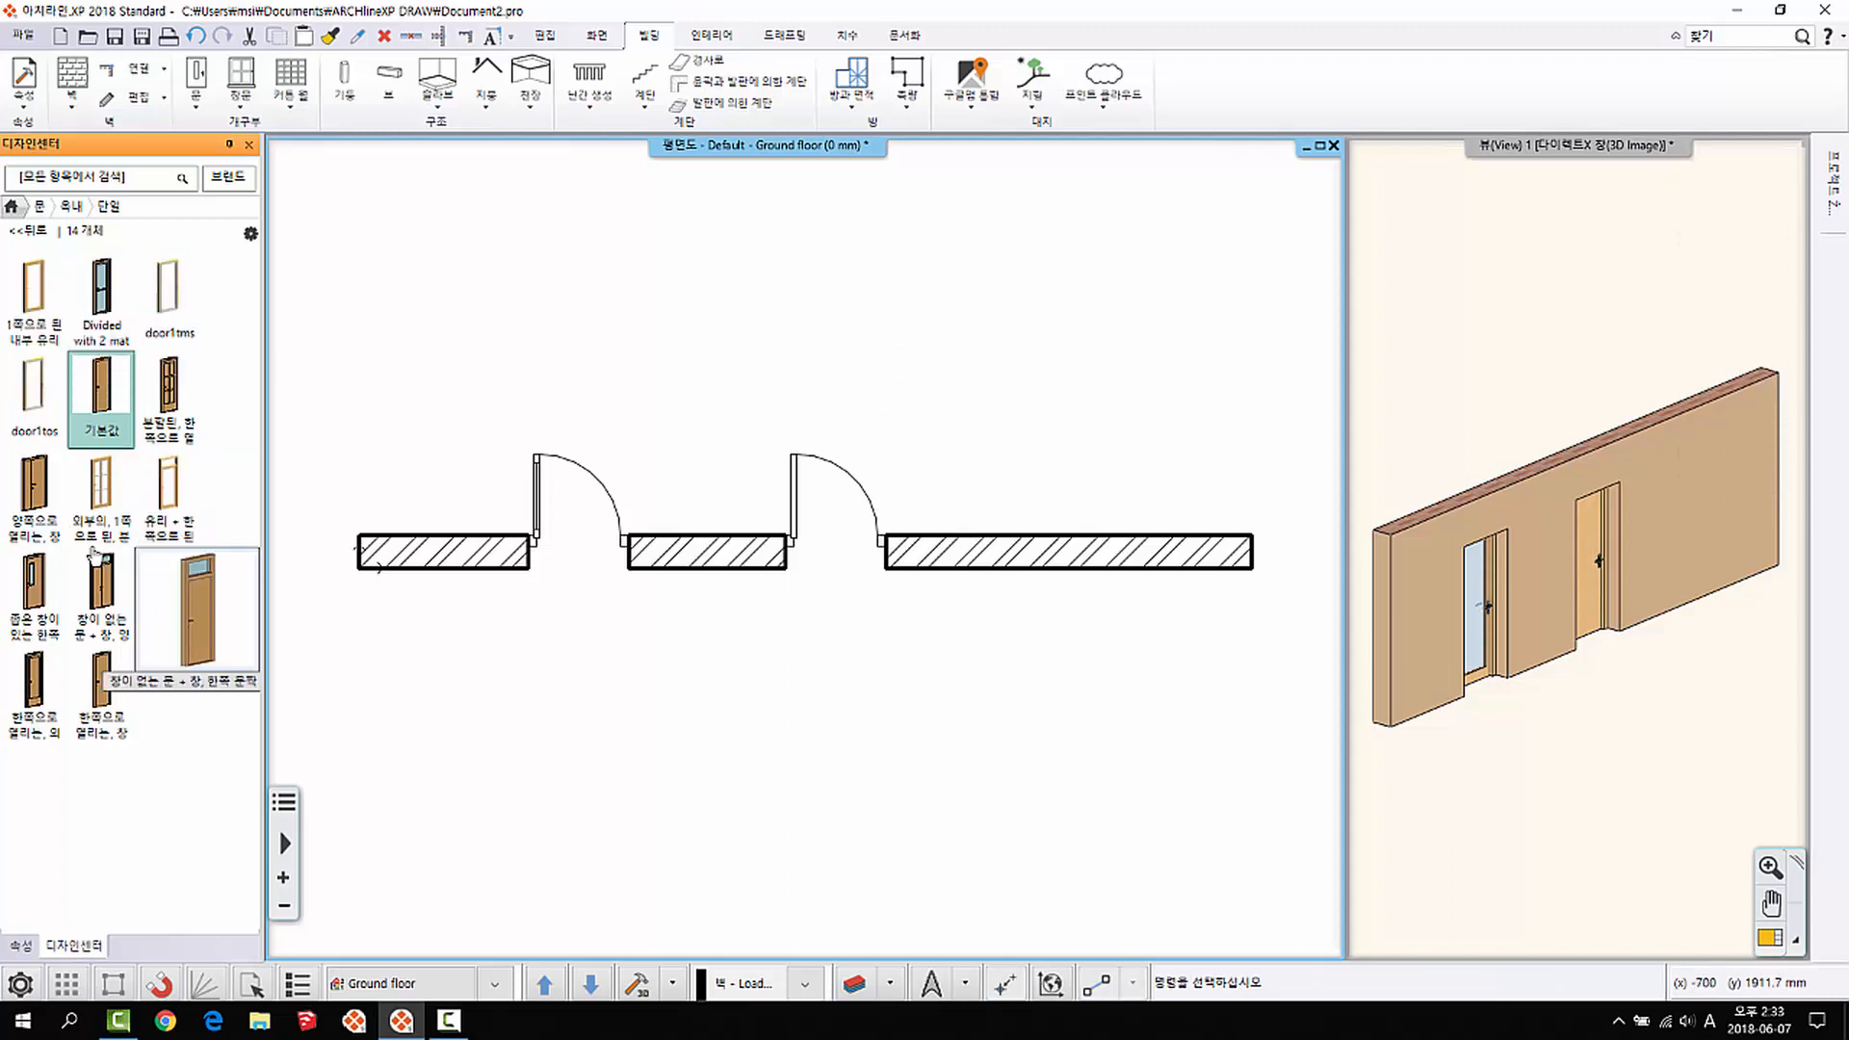
mouse_move(171, 374)
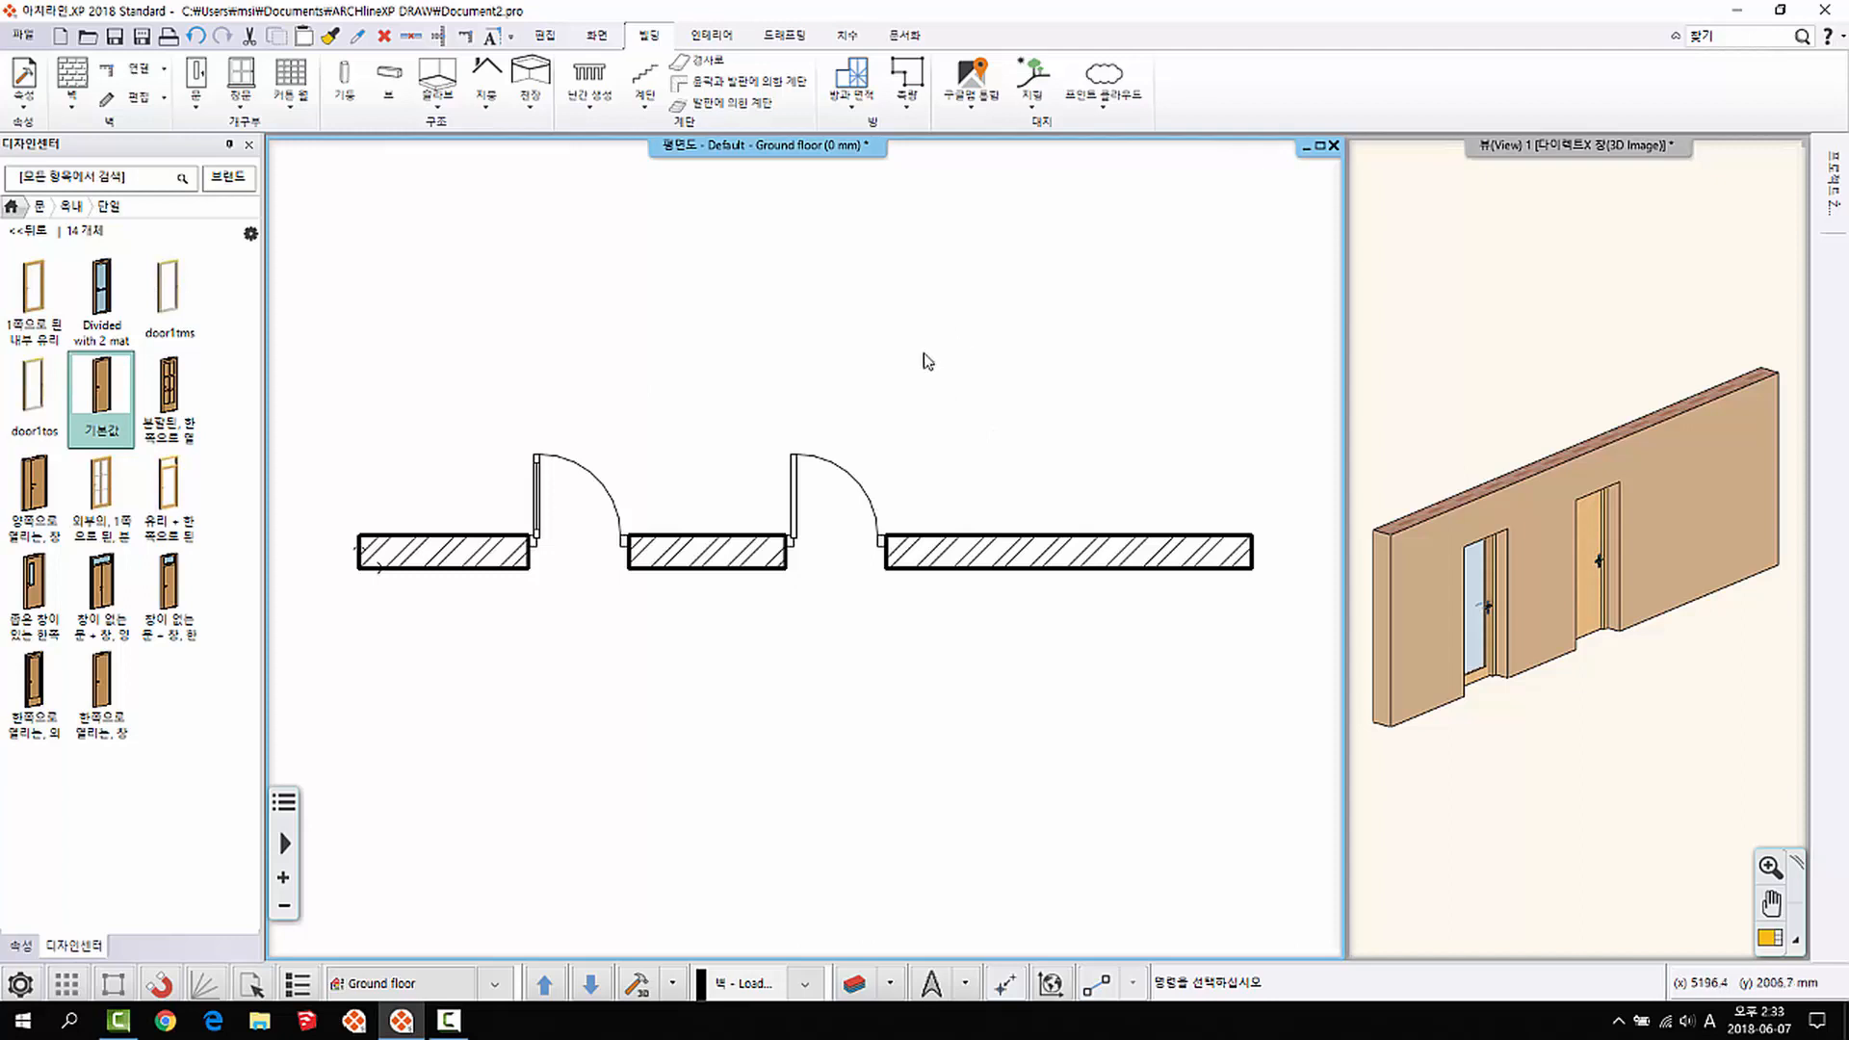
middle_drag(720, 274, 621, 254)
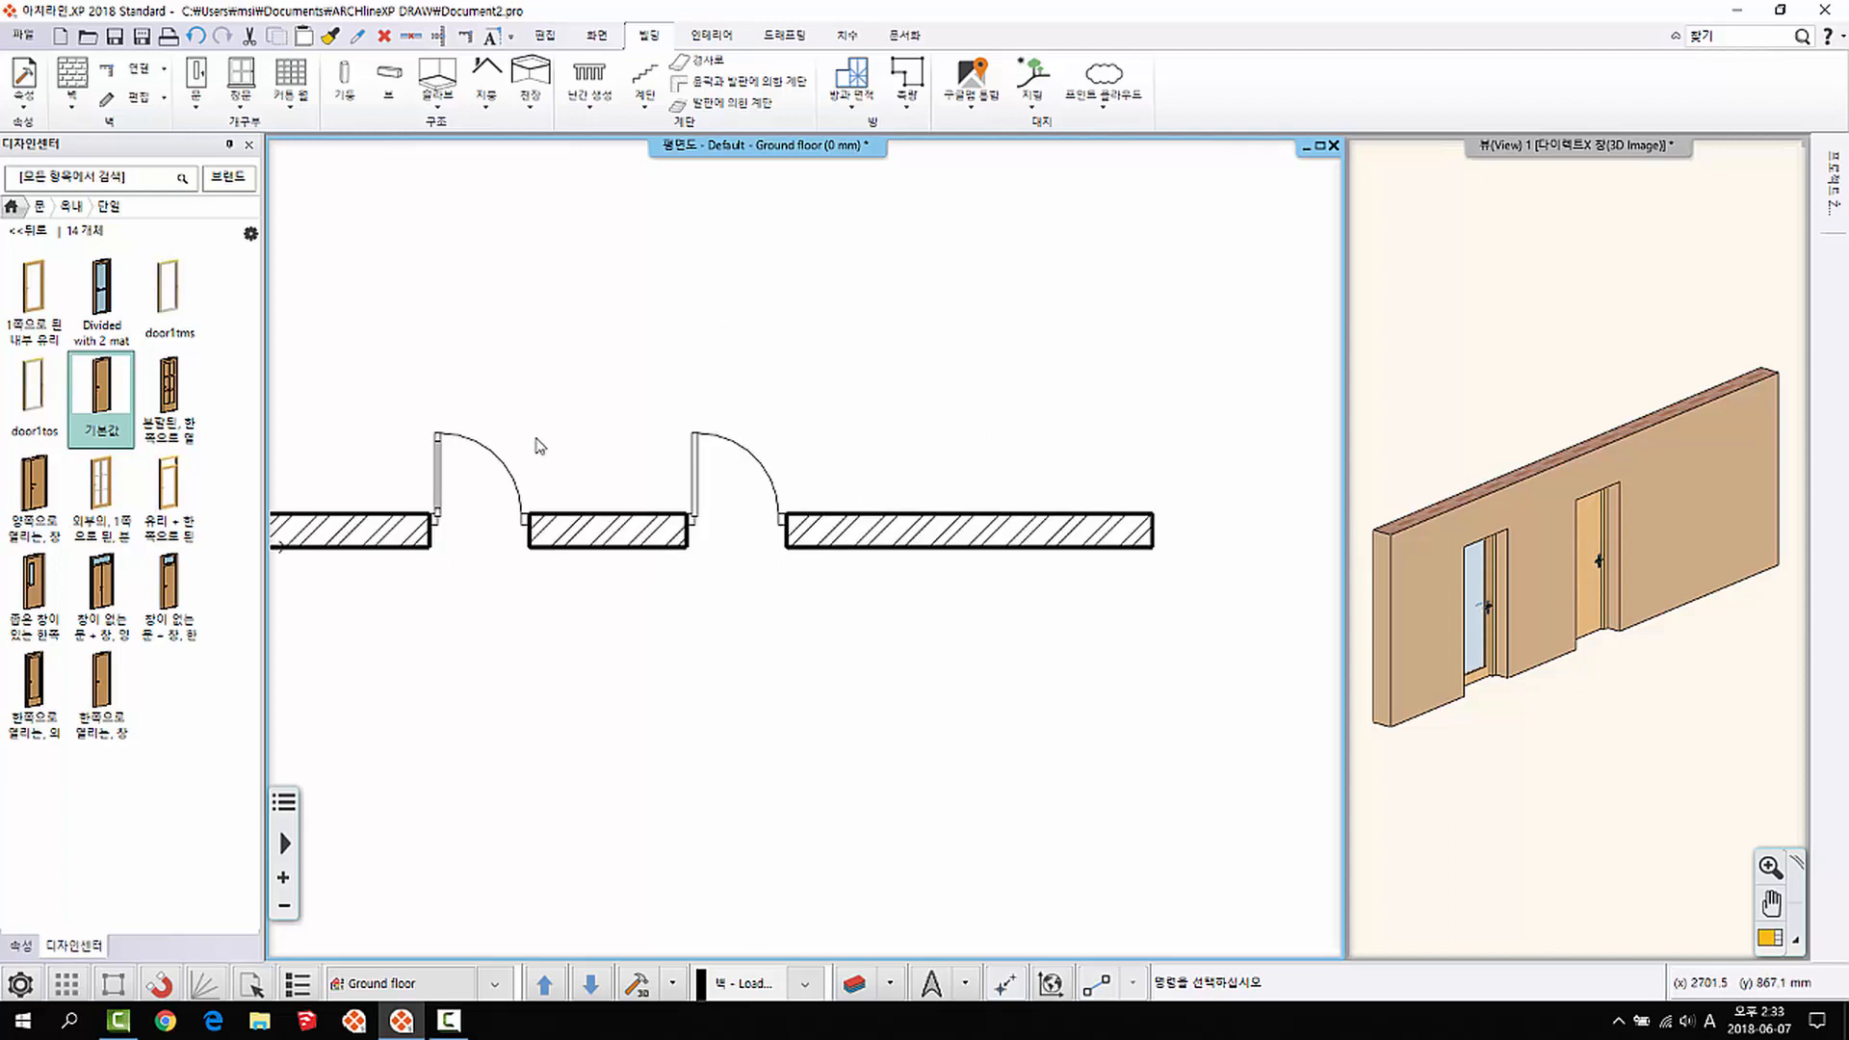
middle_drag(539, 445, 535, 410)
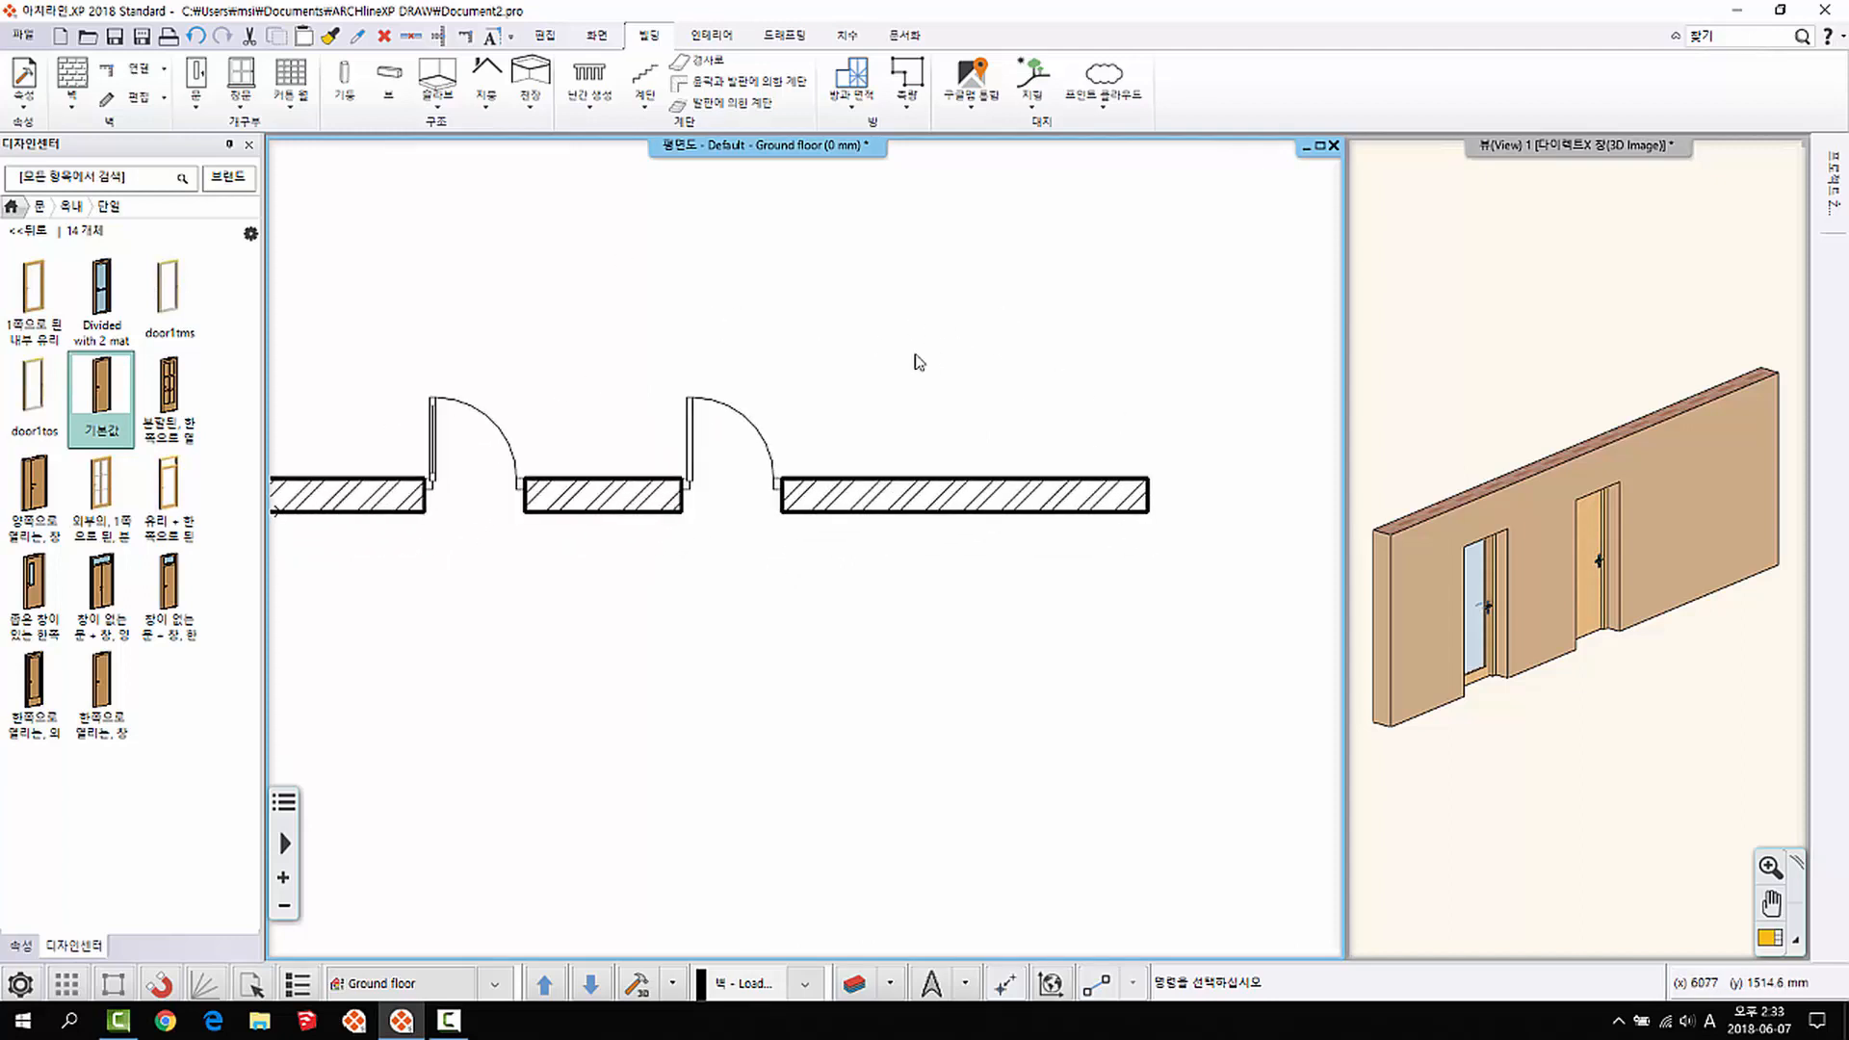
drag(918, 361, 429, 459)
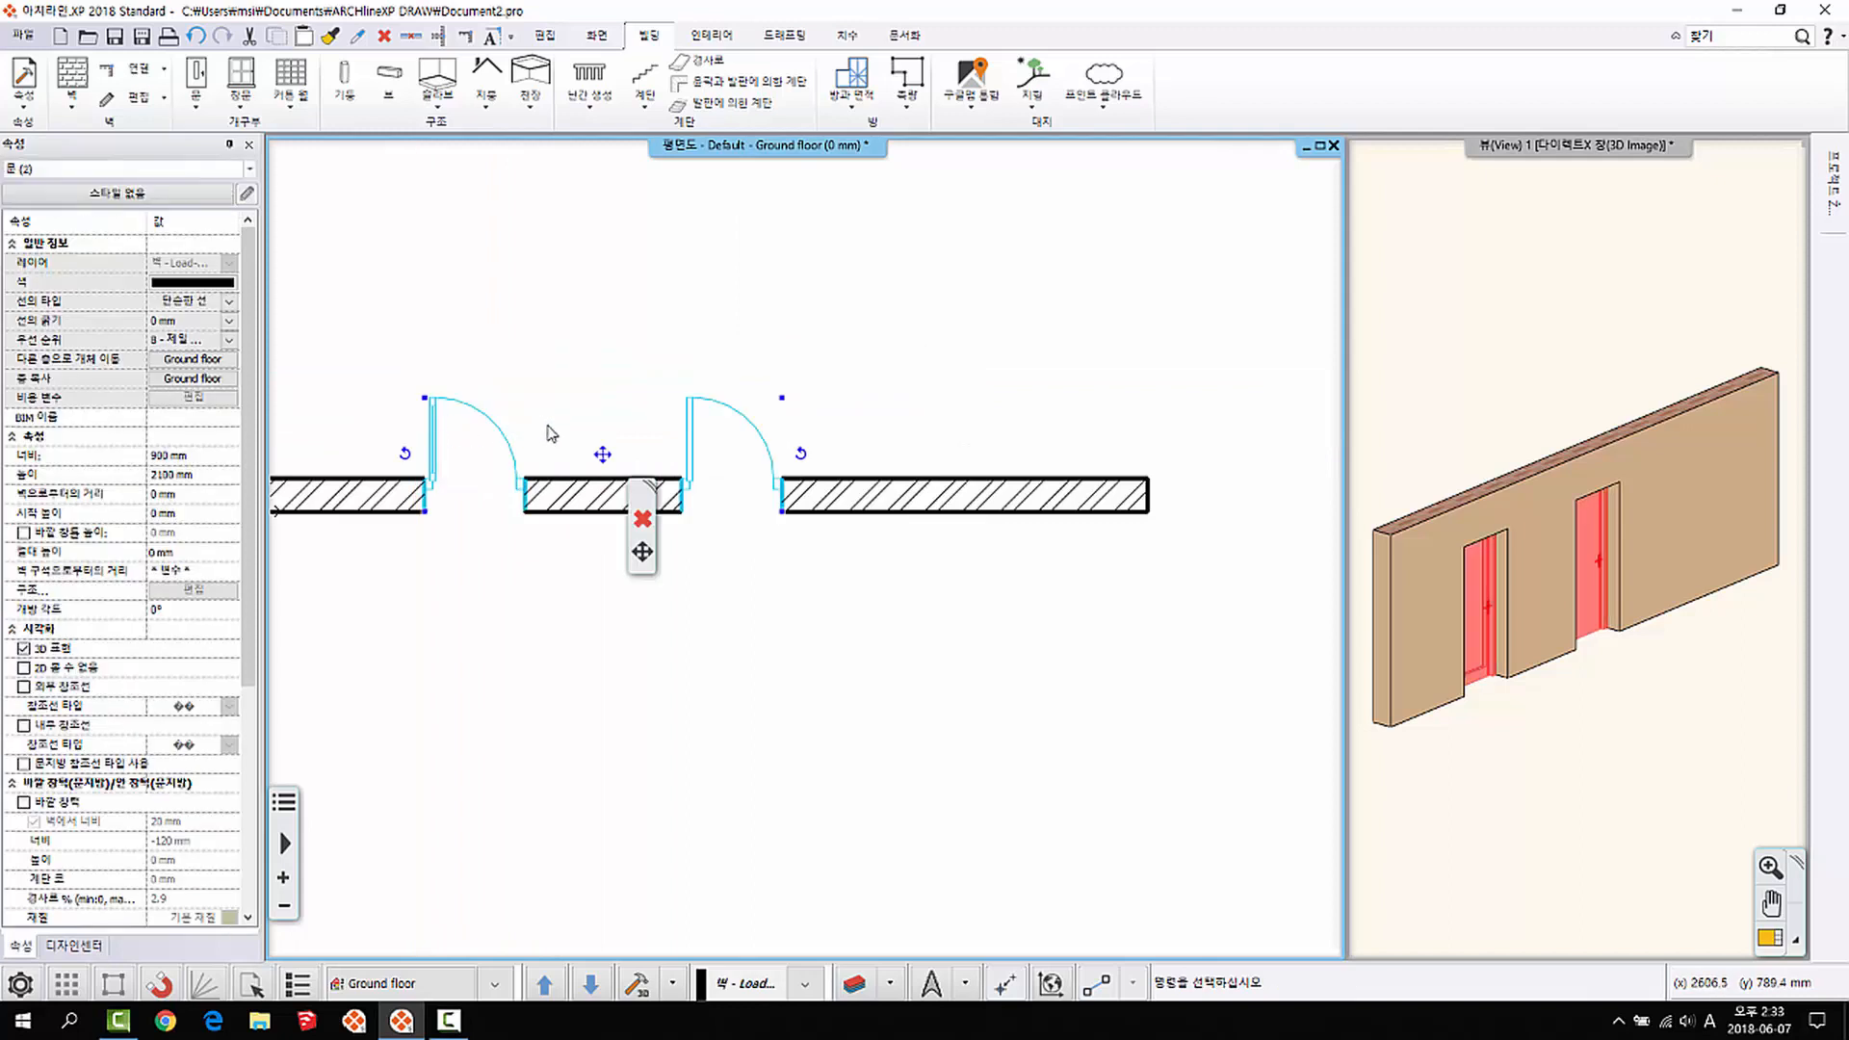
key(Delete)
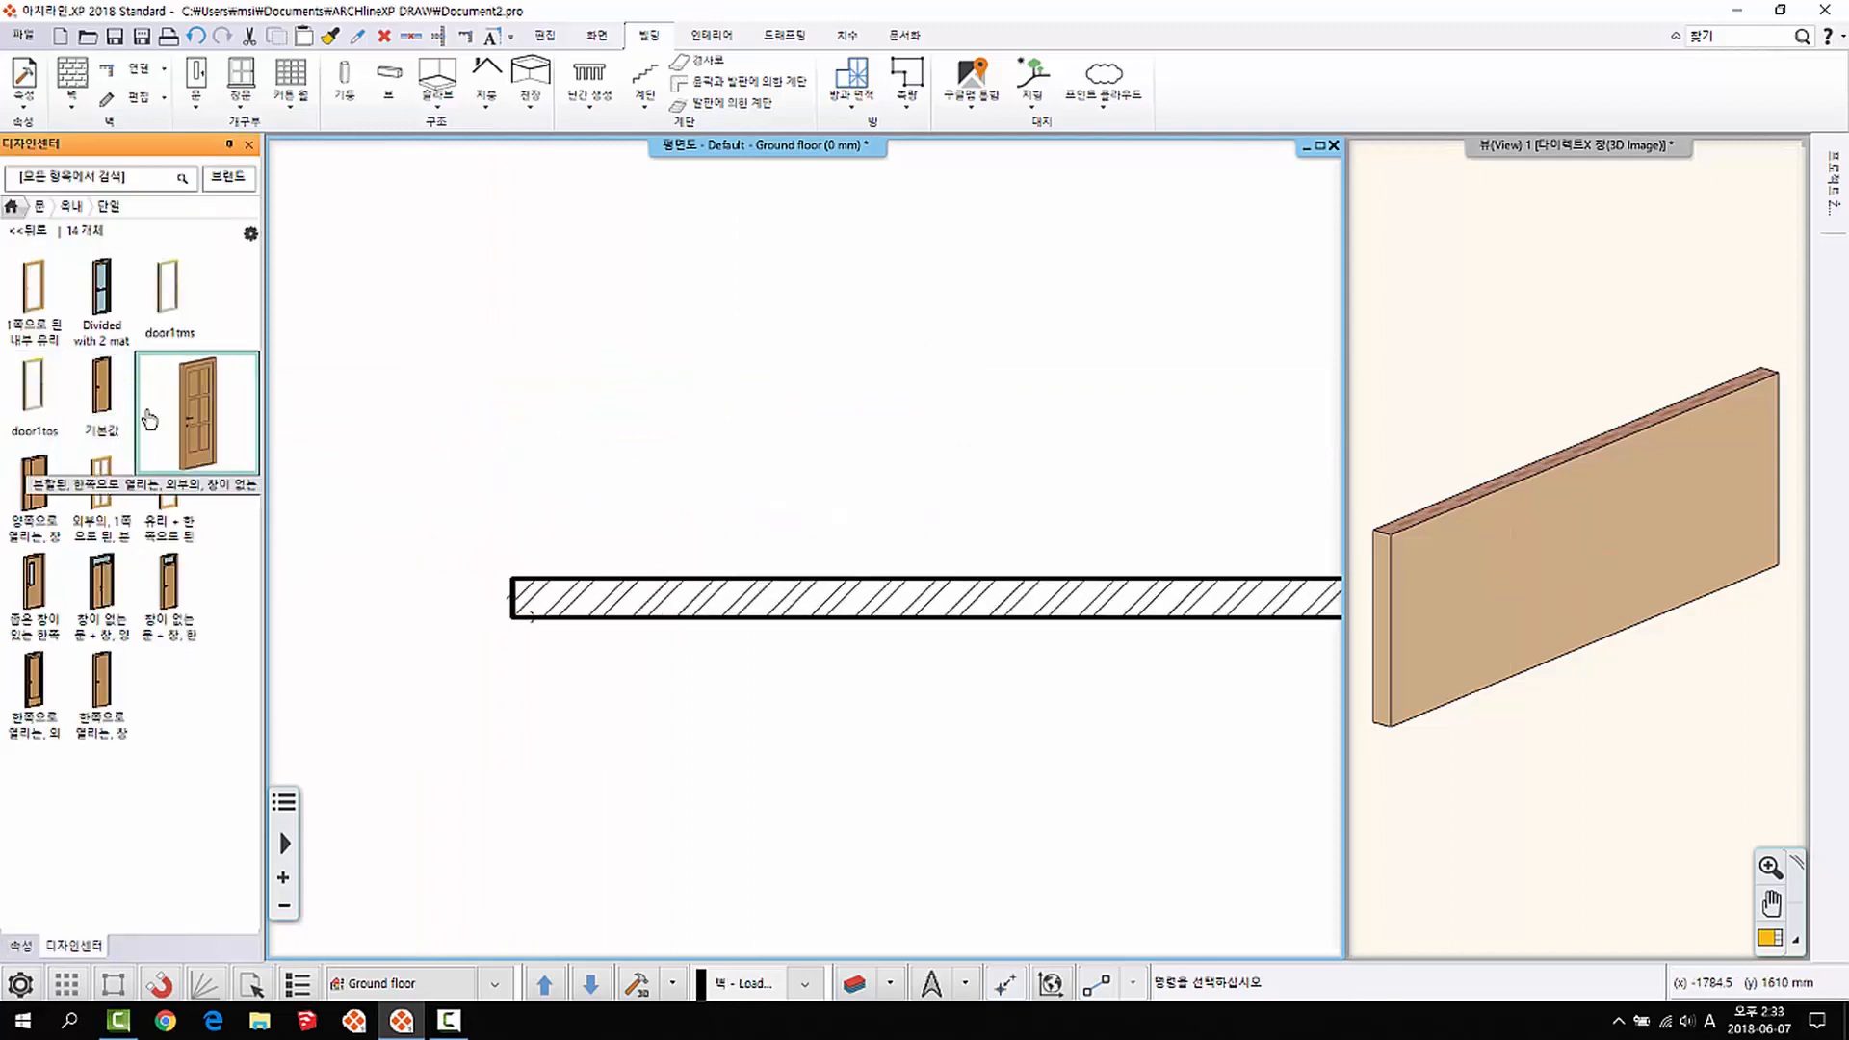
Step: Insert the 기본값 door with 벽 끝점에서 배치하기, 500 mm from the wall's right end, hinged left and opening upward
click(149, 420)
click(23, 233)
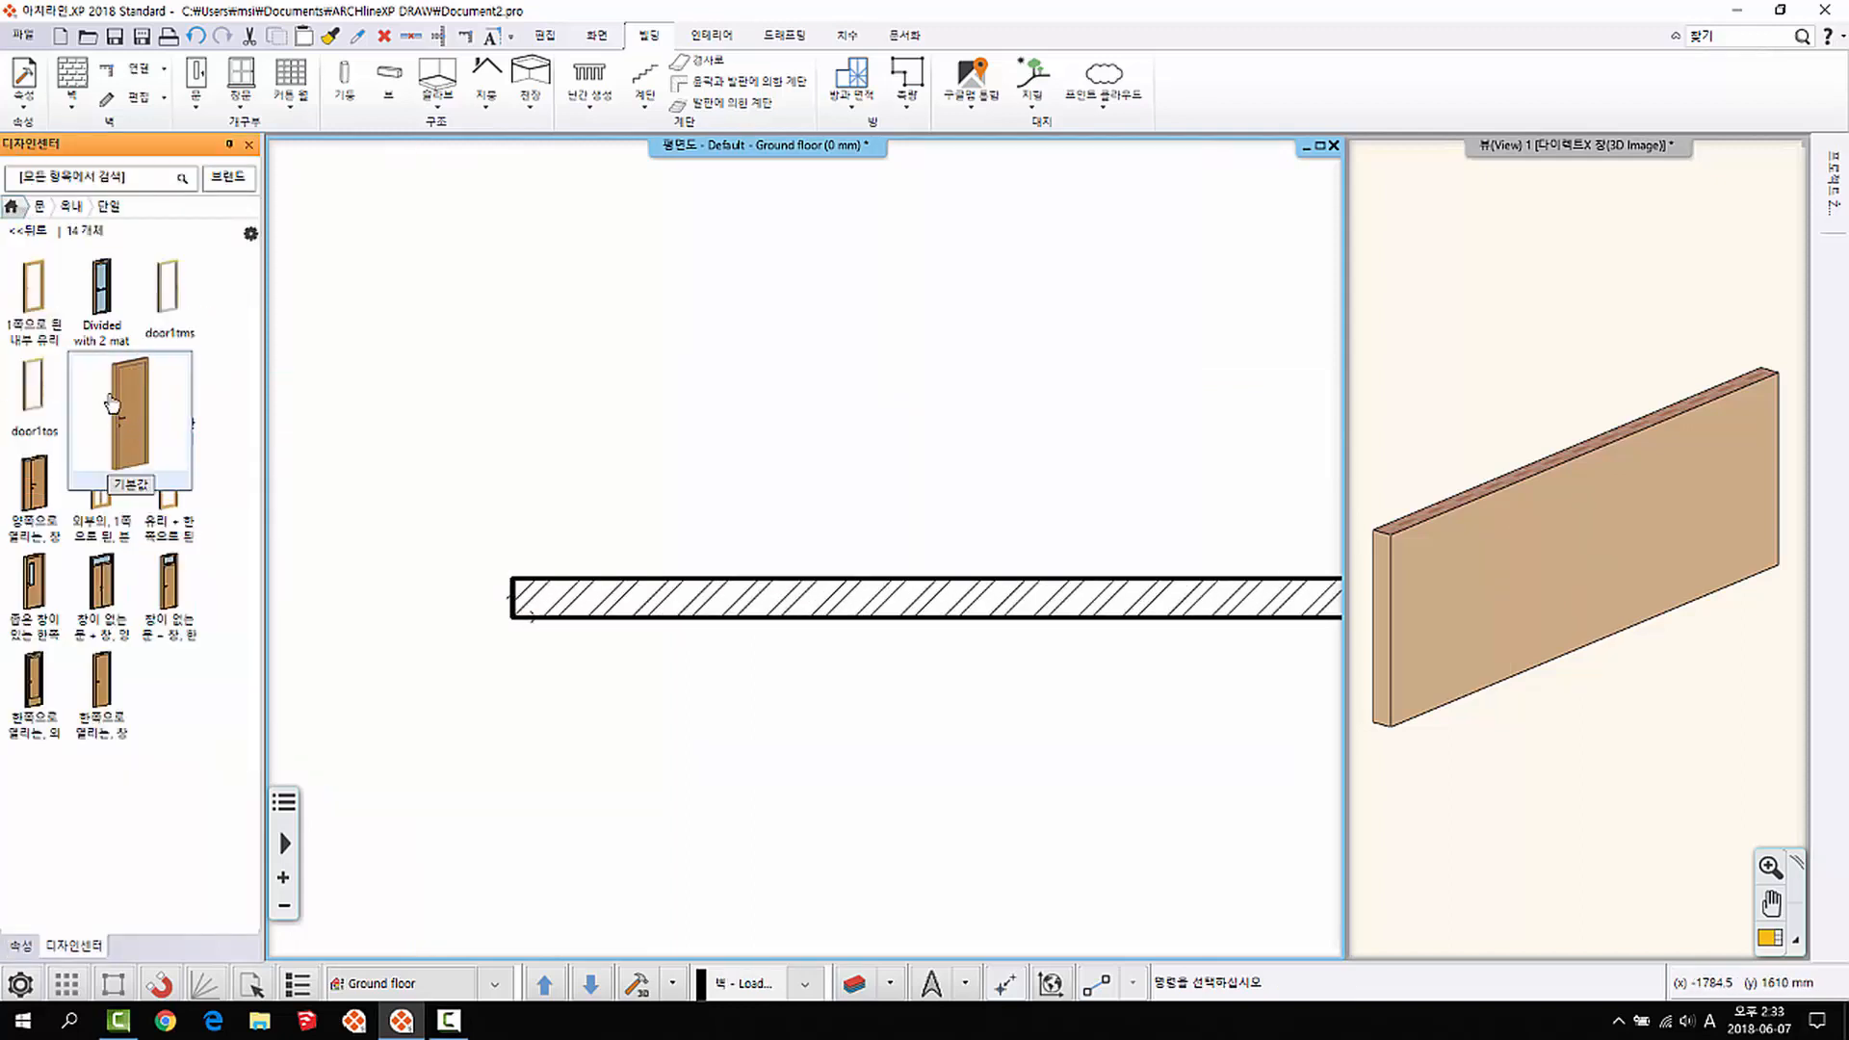
drag(101, 390, 751, 595)
click(824, 603)
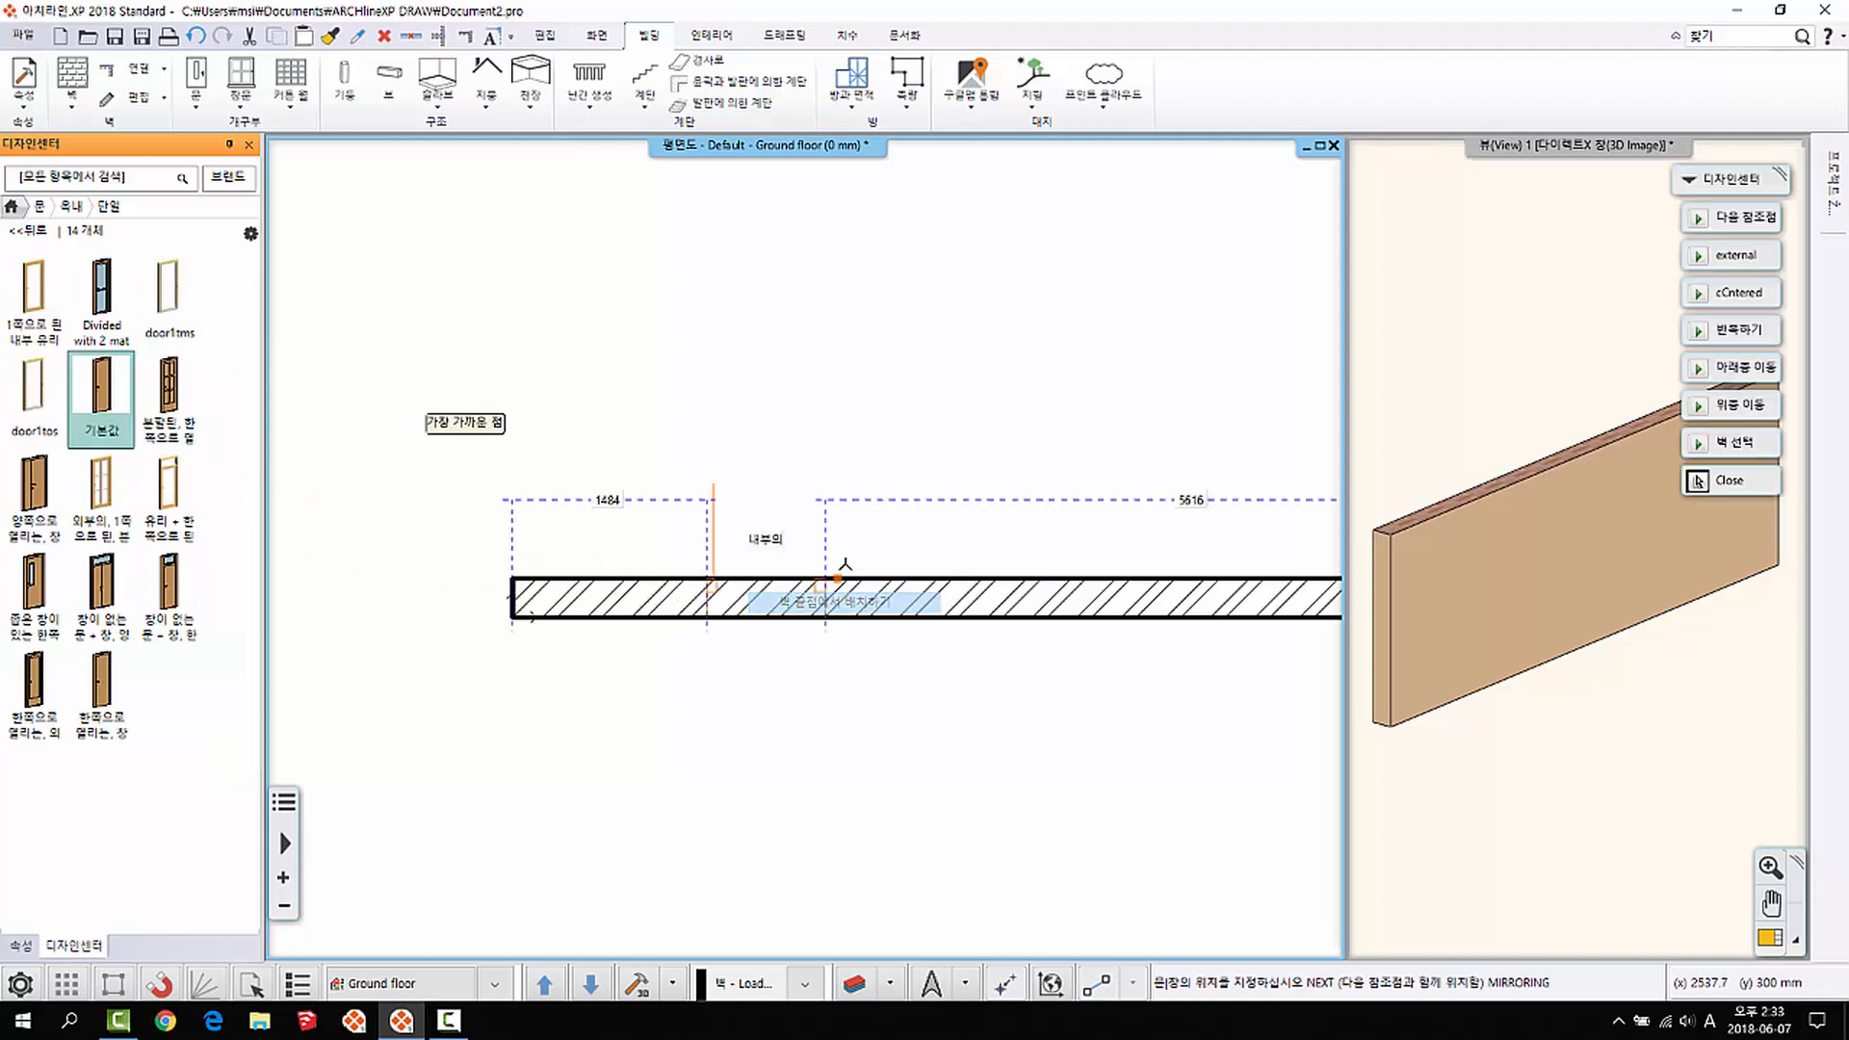
scroll(867, 568, up, 1)
middle_drag(563, 517, 745, 501)
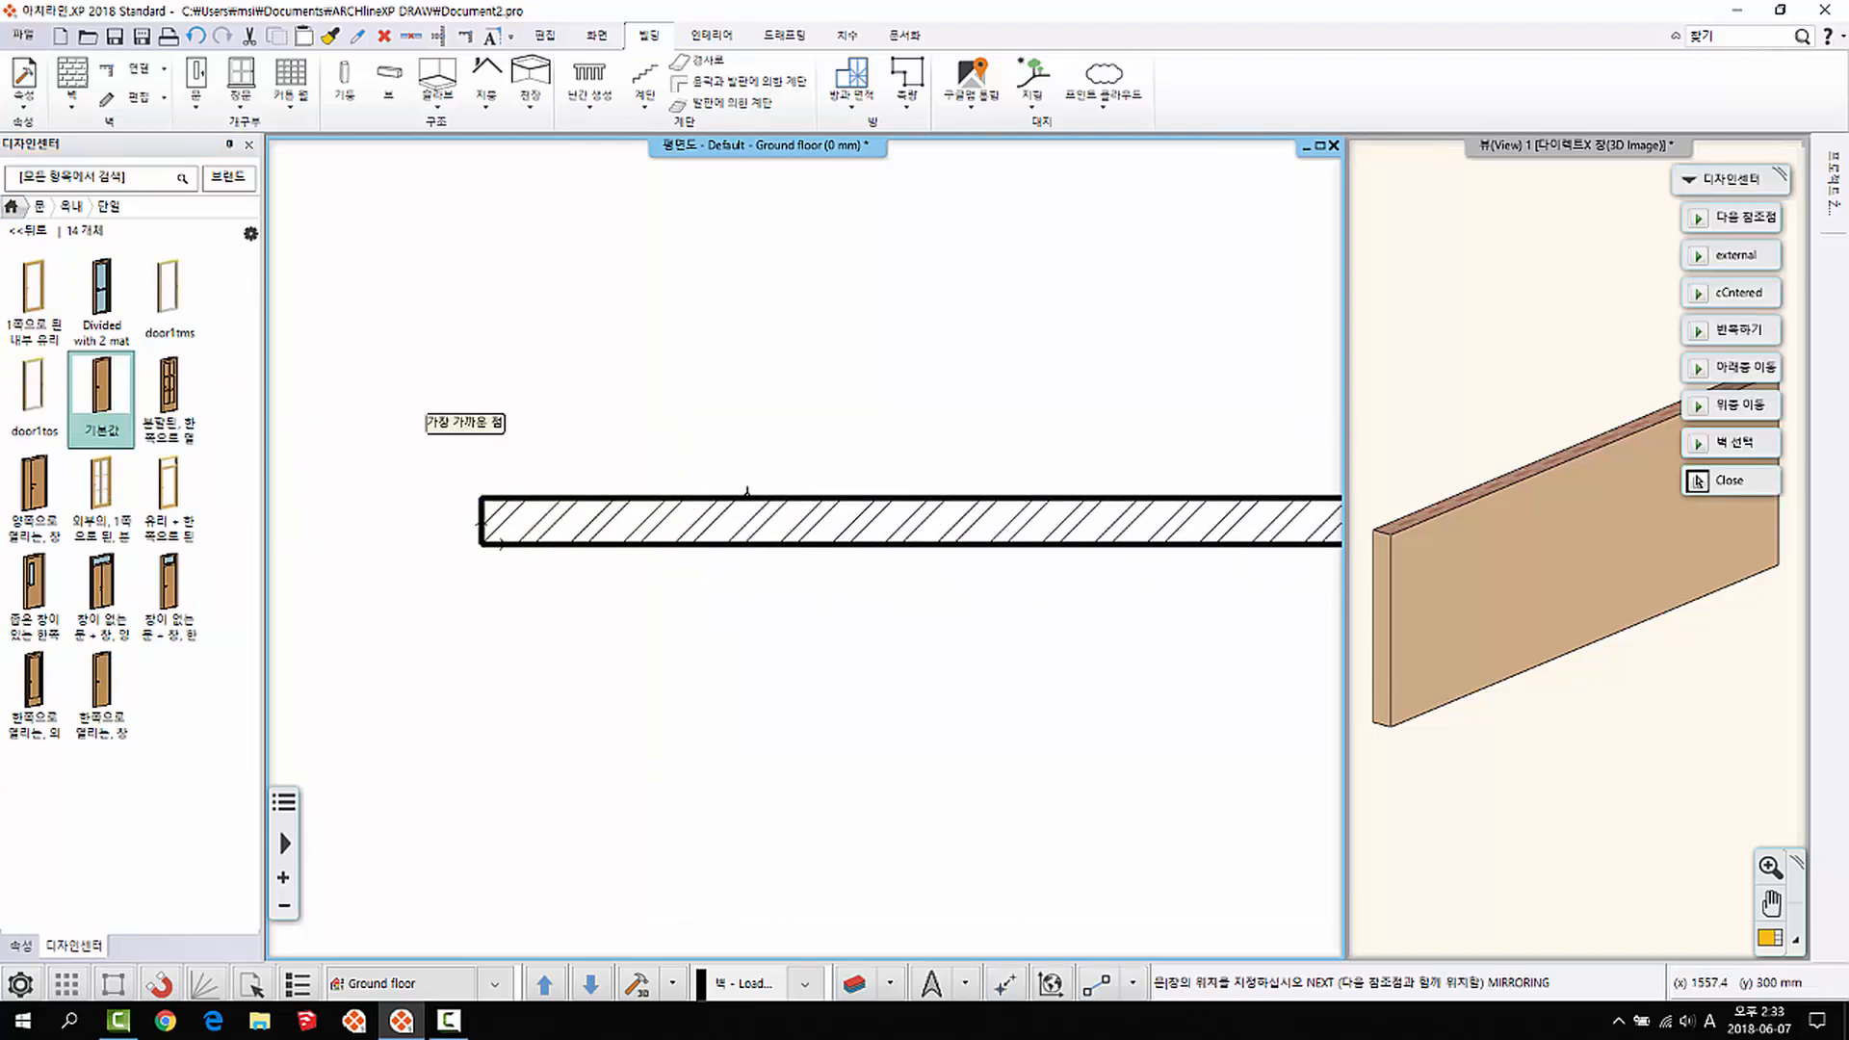
scroll(746, 502, up, 1)
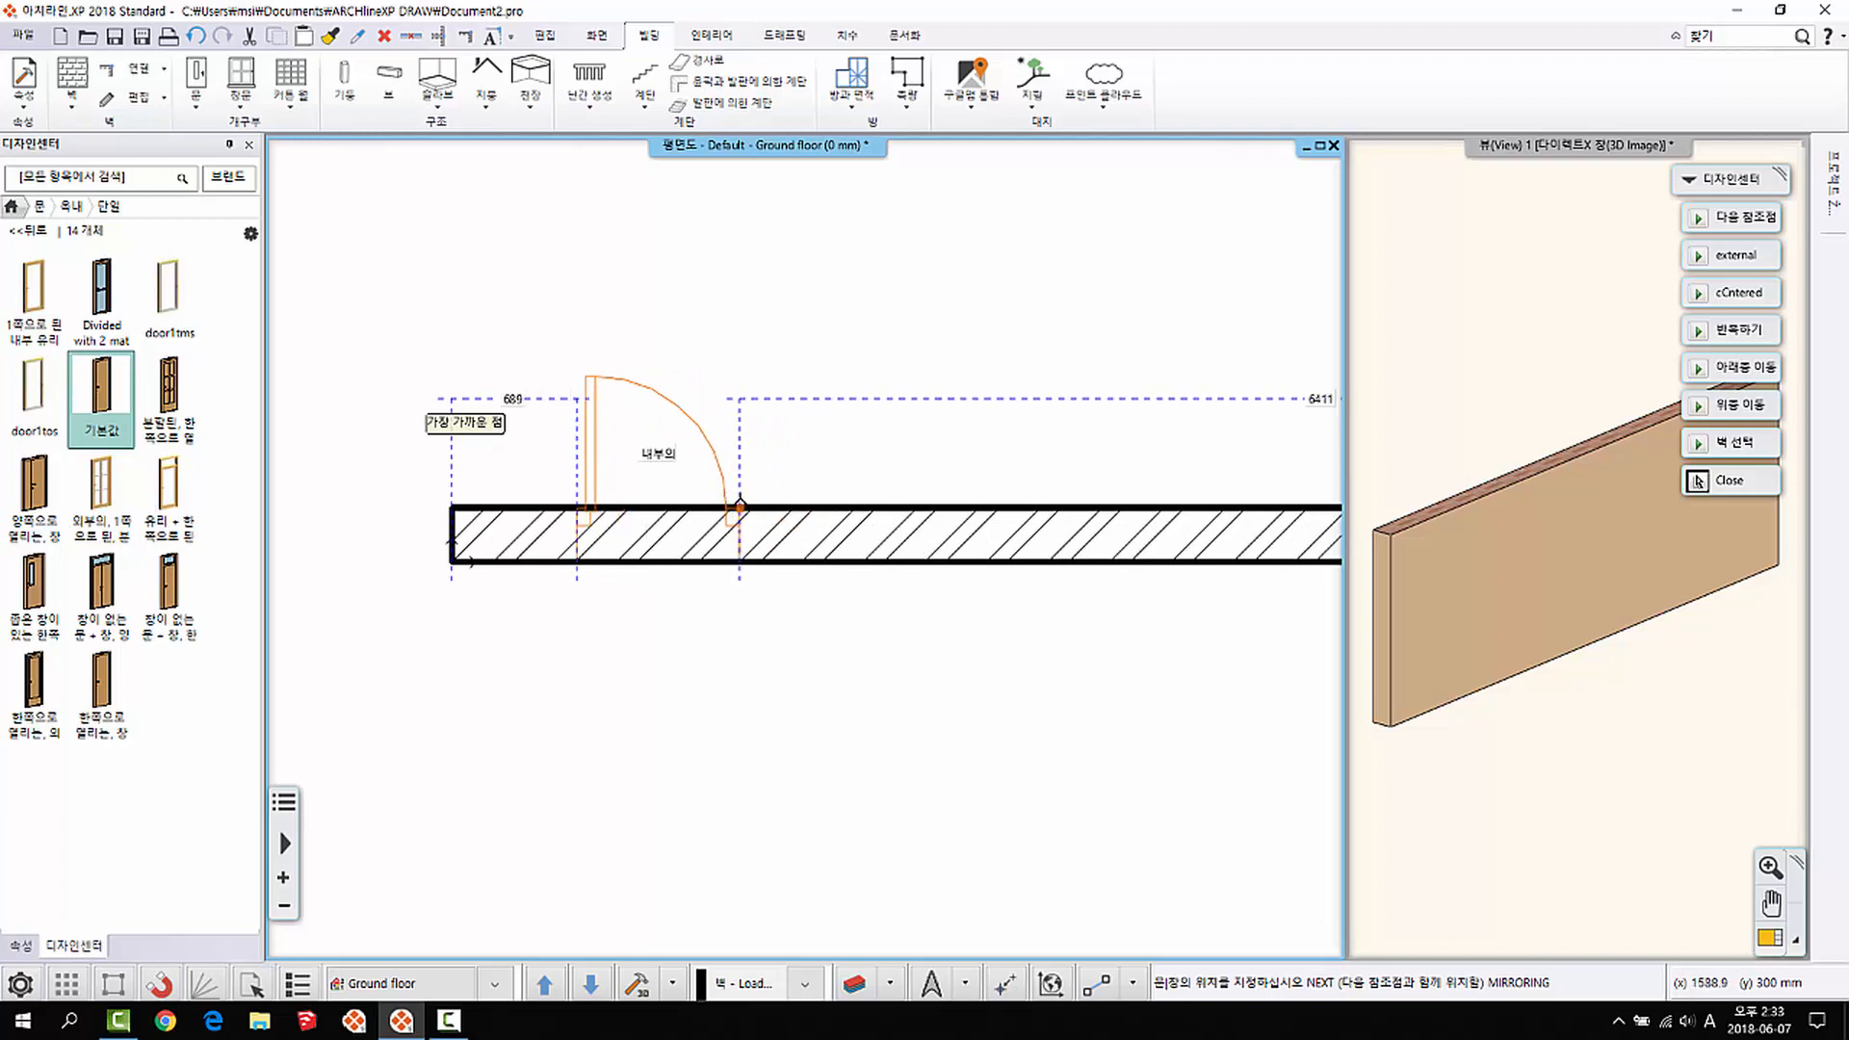
scroll(761, 513, down, 2)
middle_drag(803, 520, 699, 507)
scroll(699, 507, up, 1)
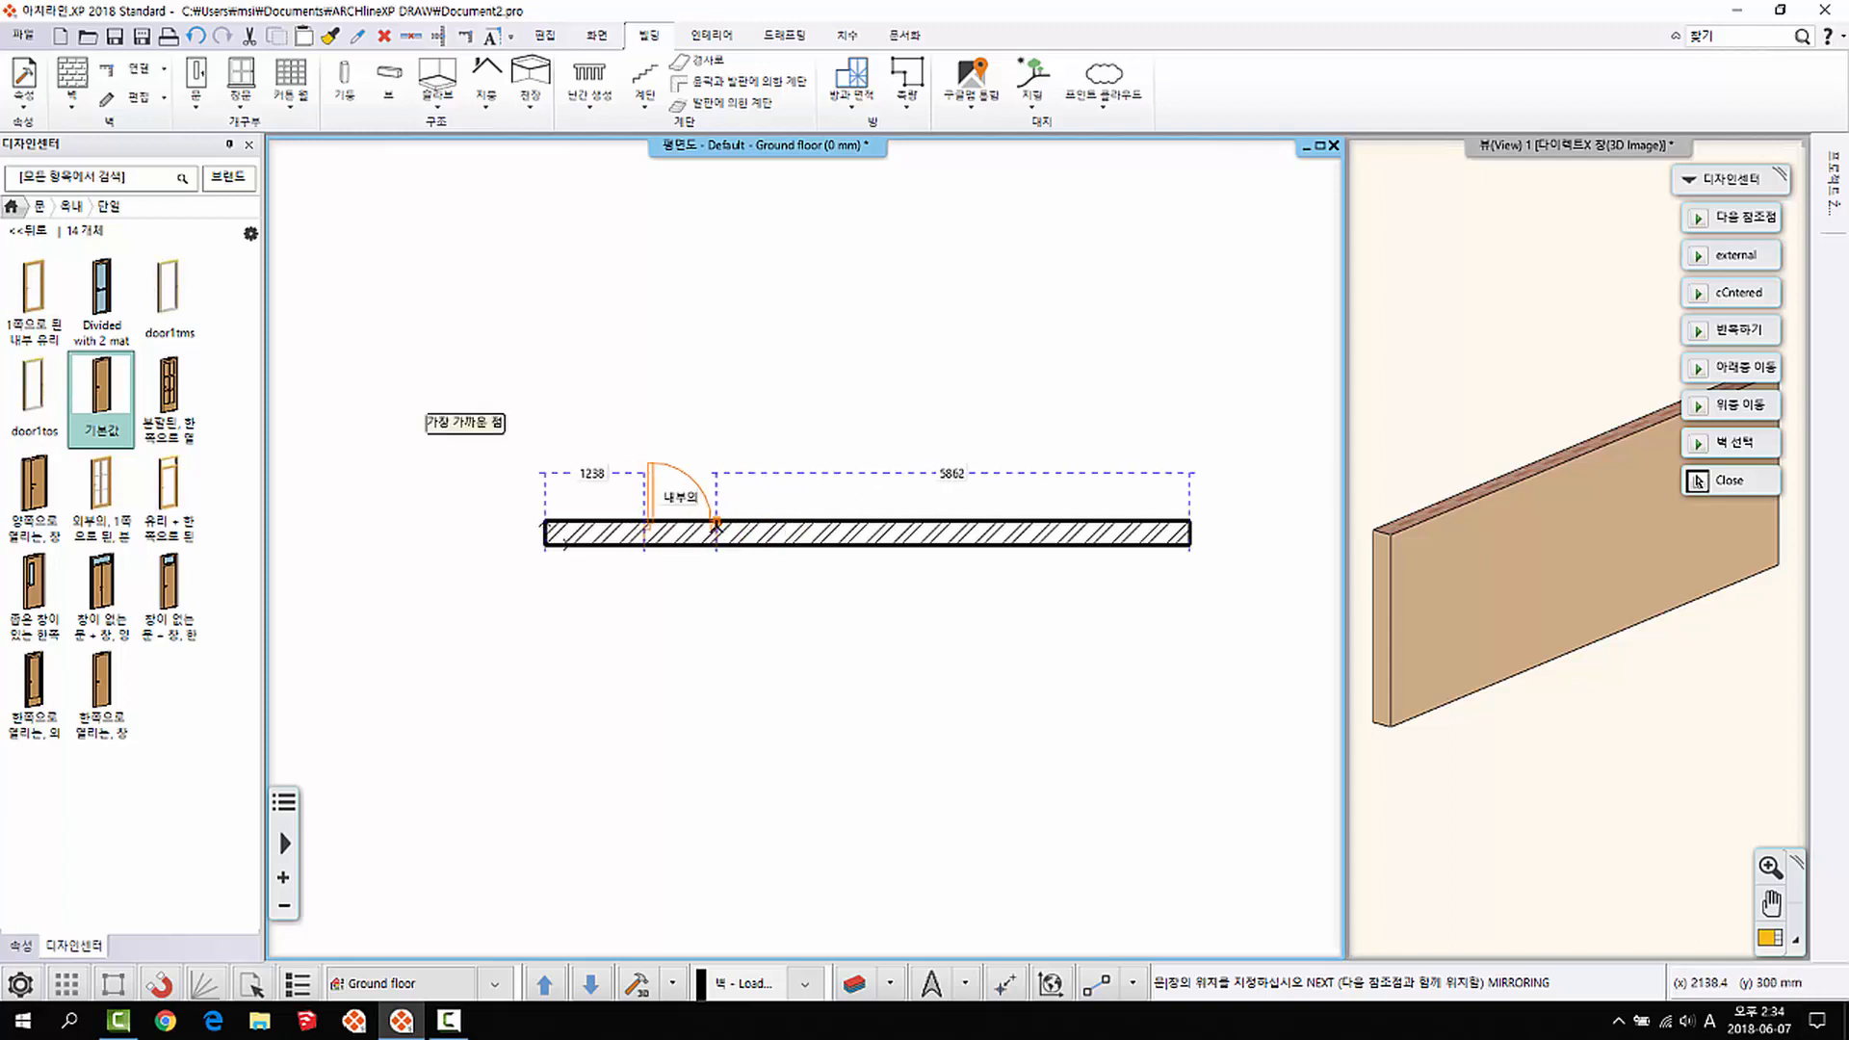
text(치0)
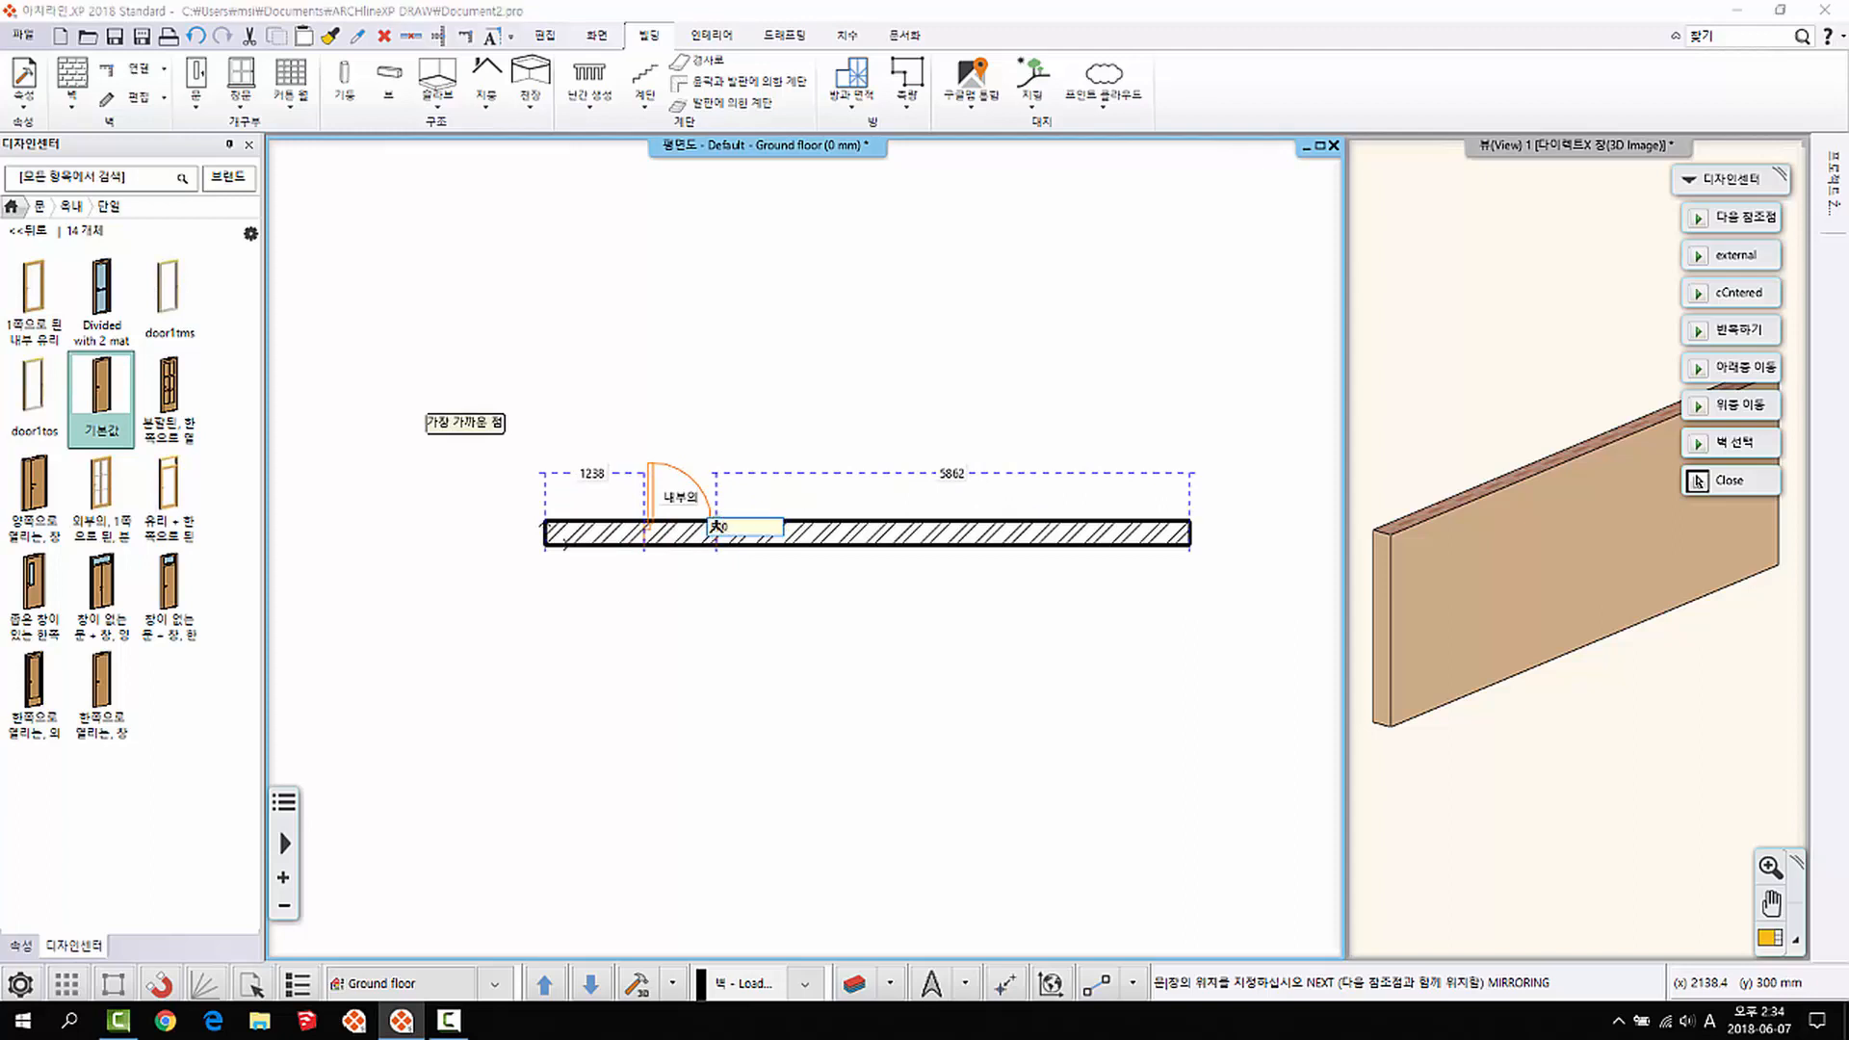
key(Return)
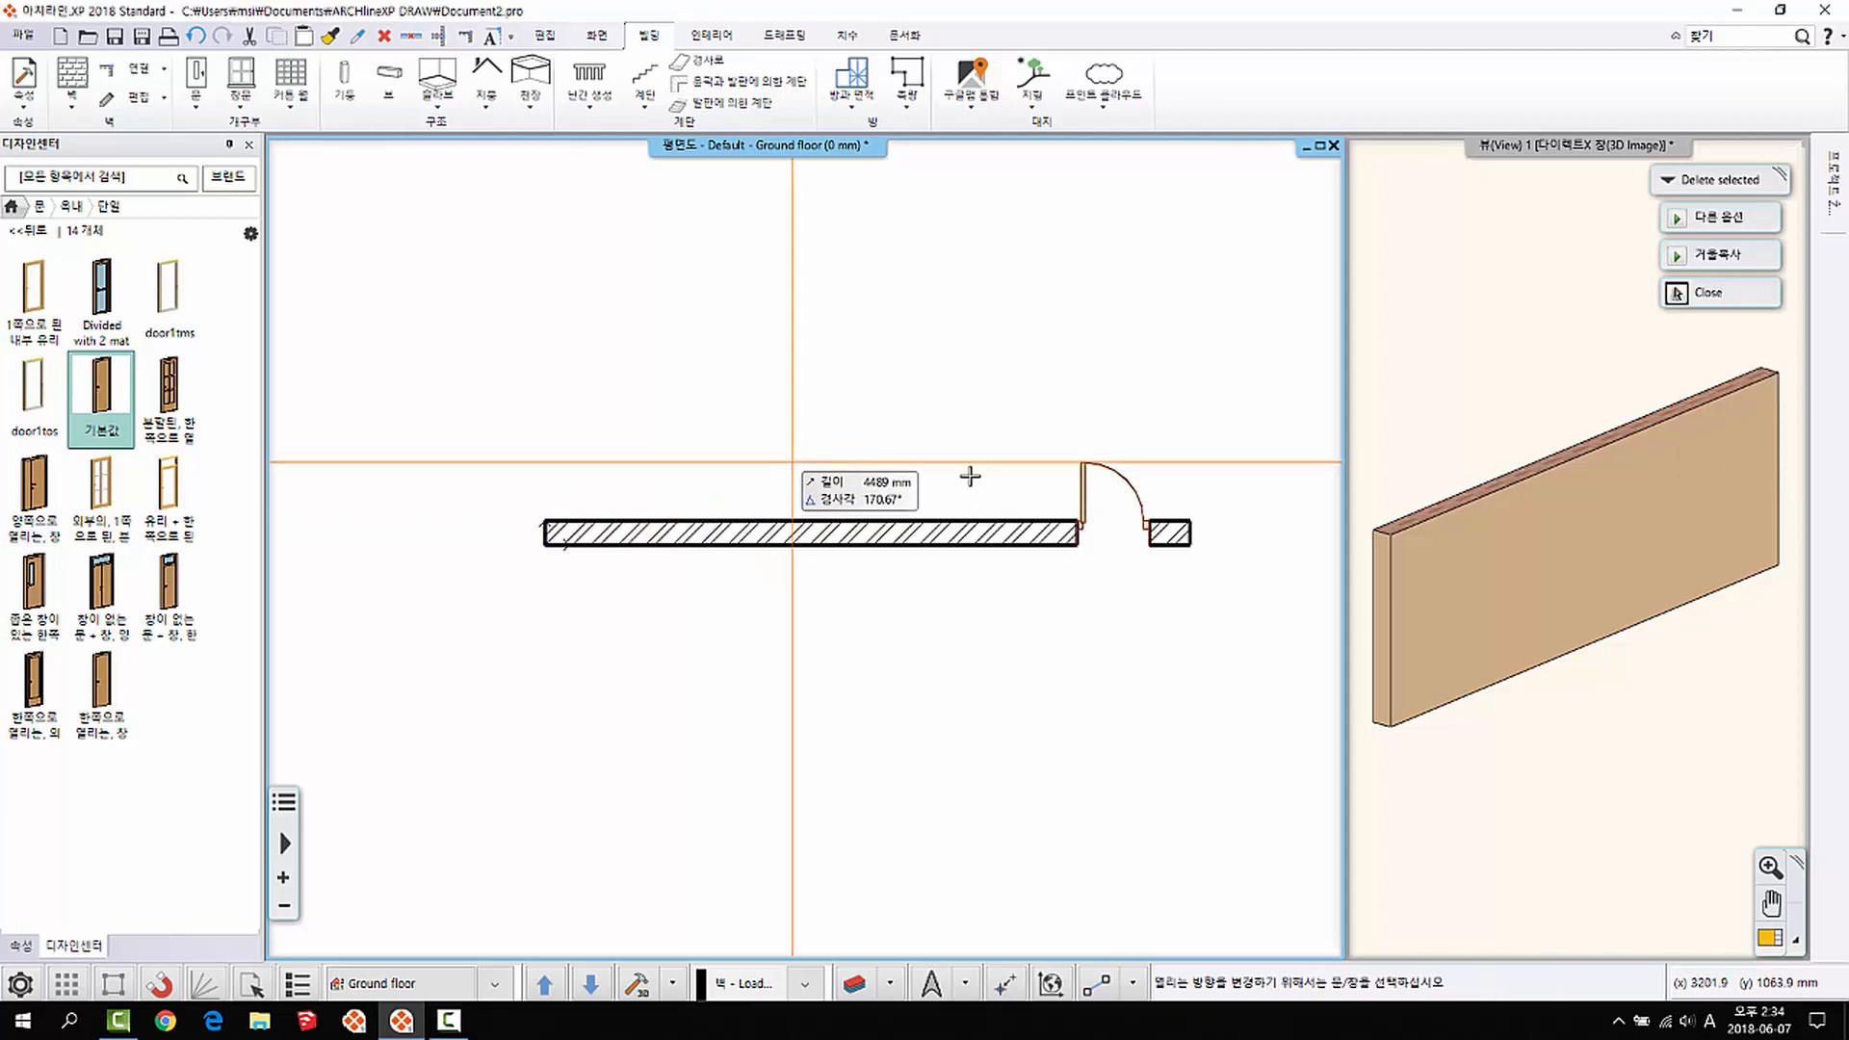
click(1080, 542)
scroll(1168, 518, up, 1)
scroll(1167, 503, up, 1)
key(Escape)
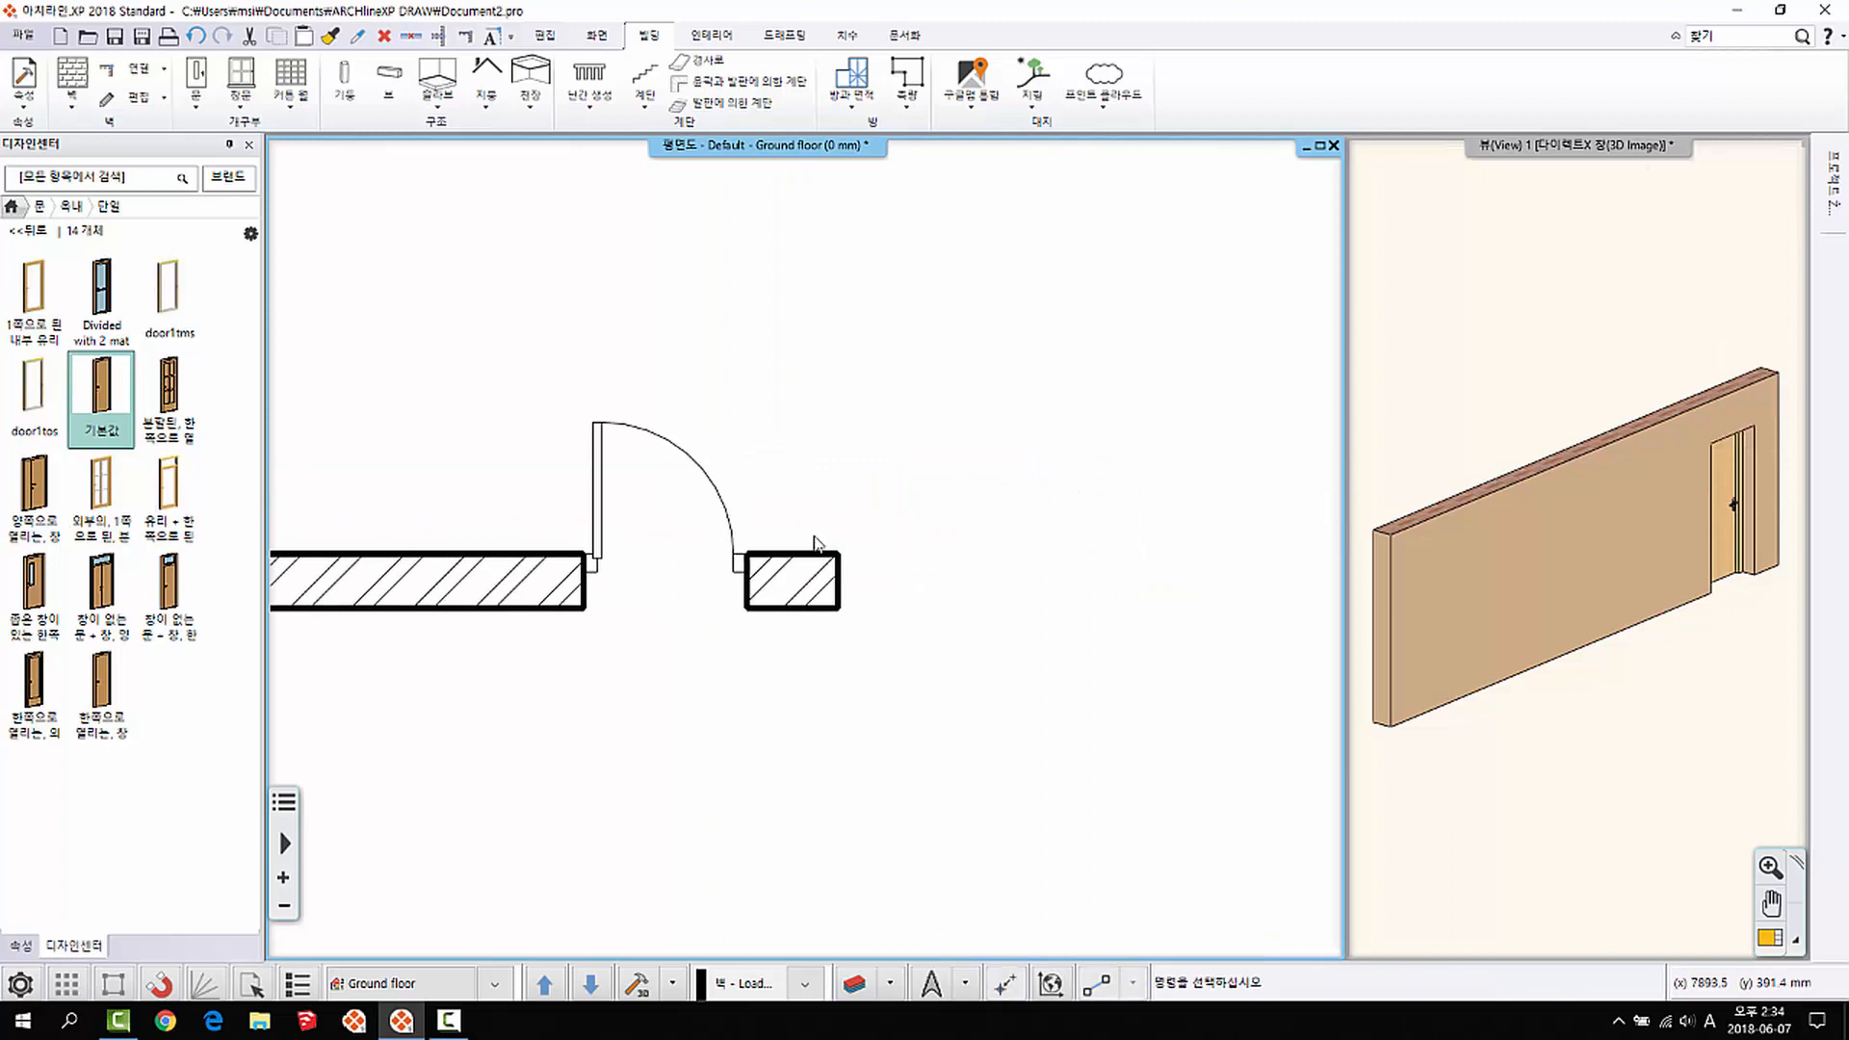
Step: Measure the distance between the door opening's right edge and the wall's right end, then close the distance information
click(846, 35)
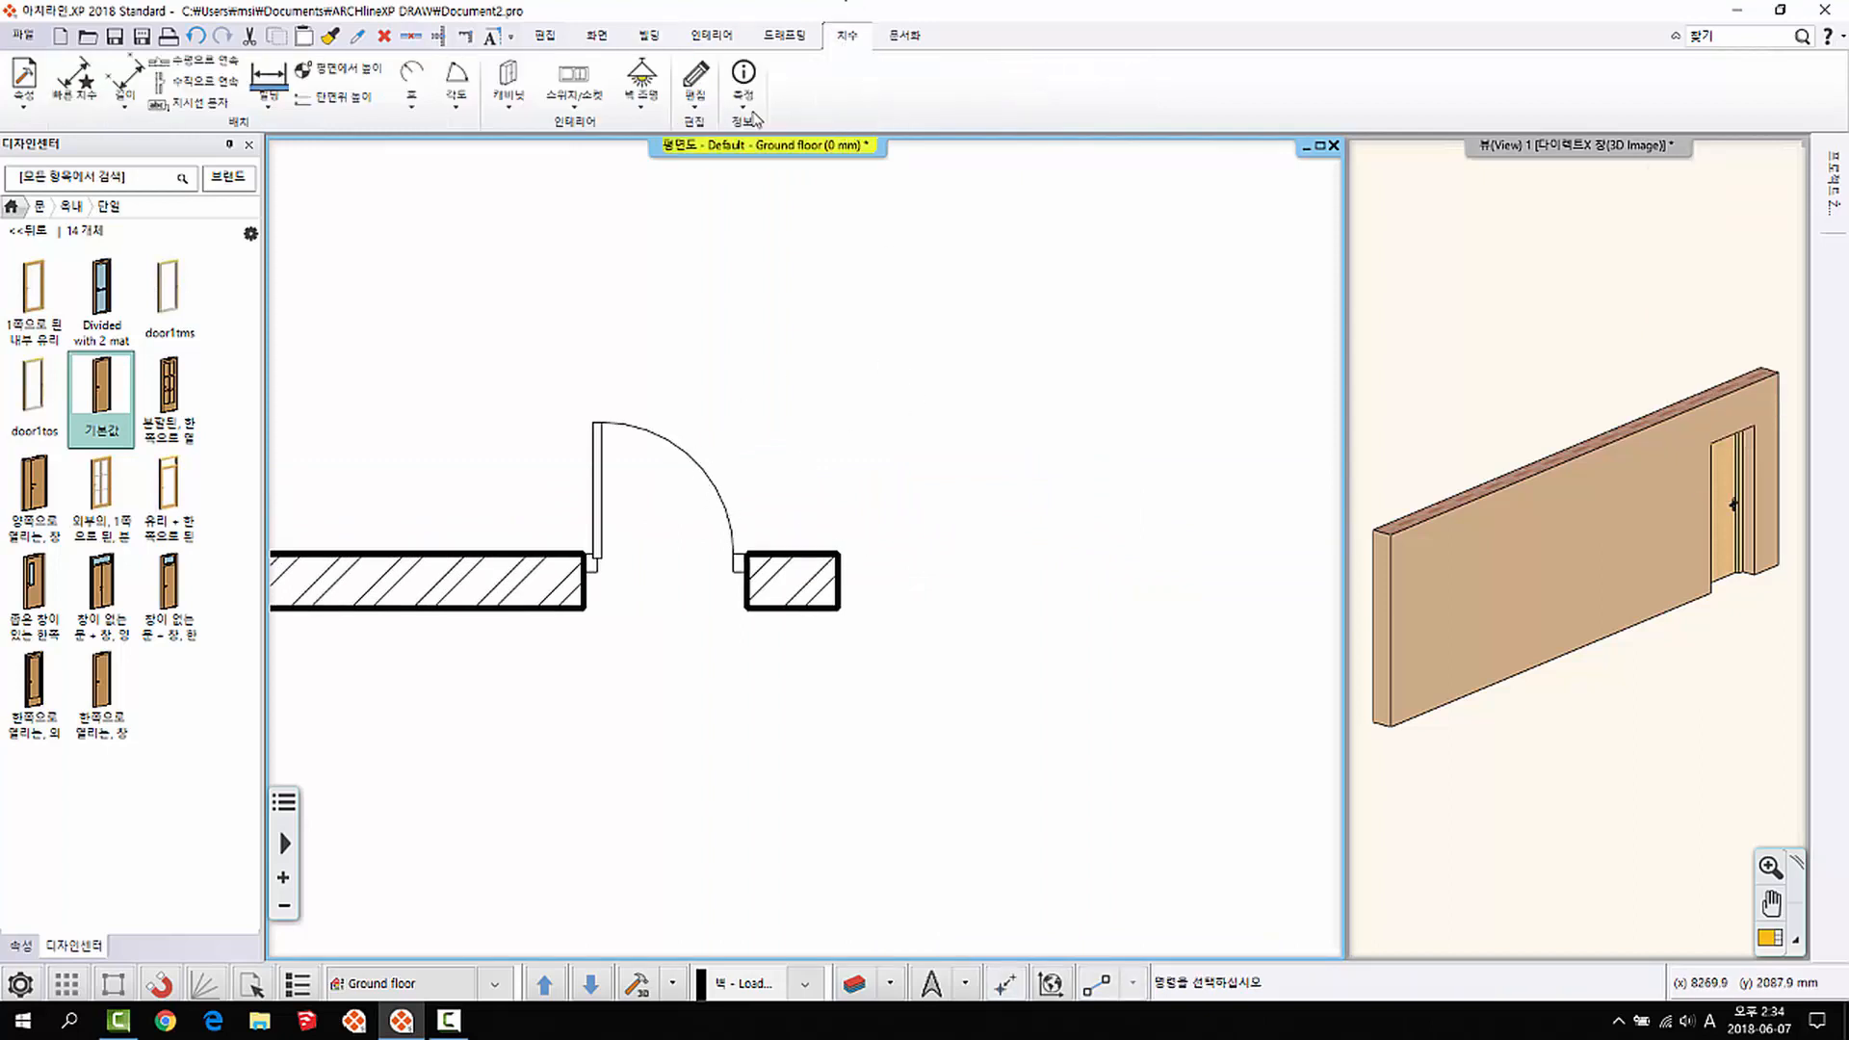
click(743, 85)
click(755, 135)
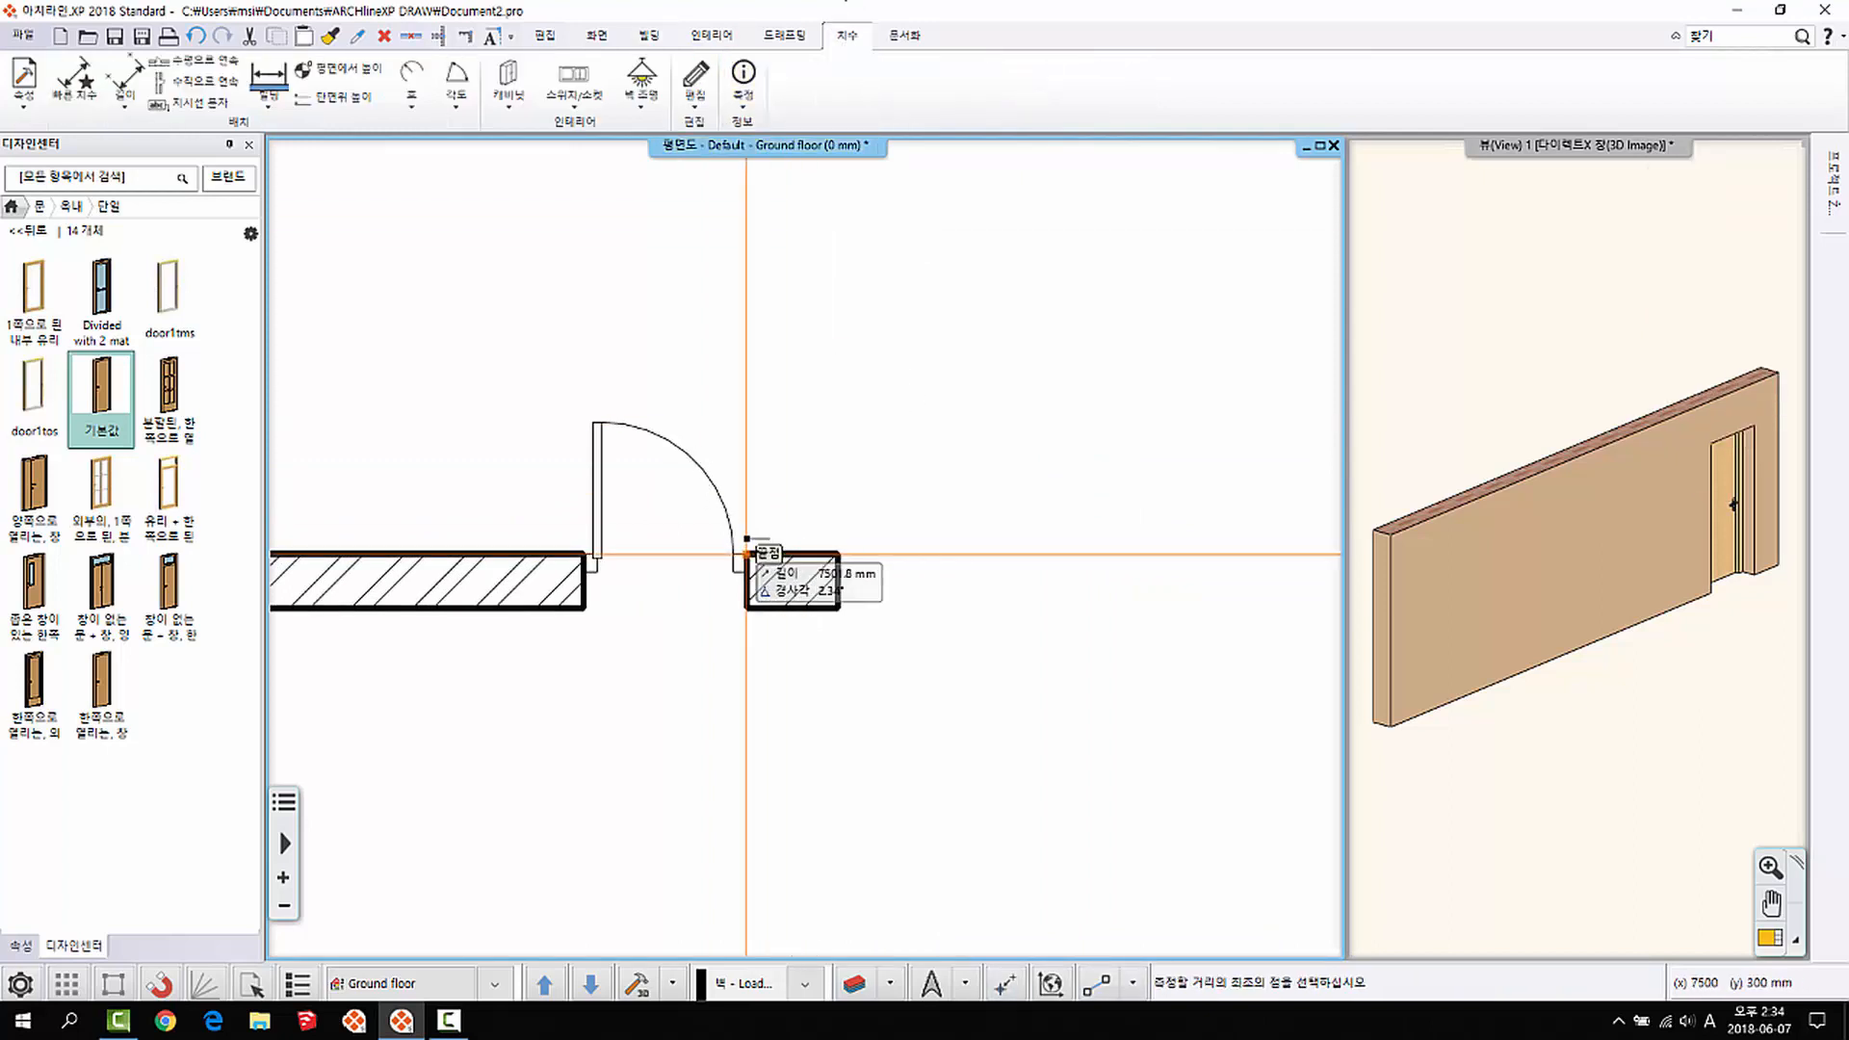
click(748, 552)
click(840, 552)
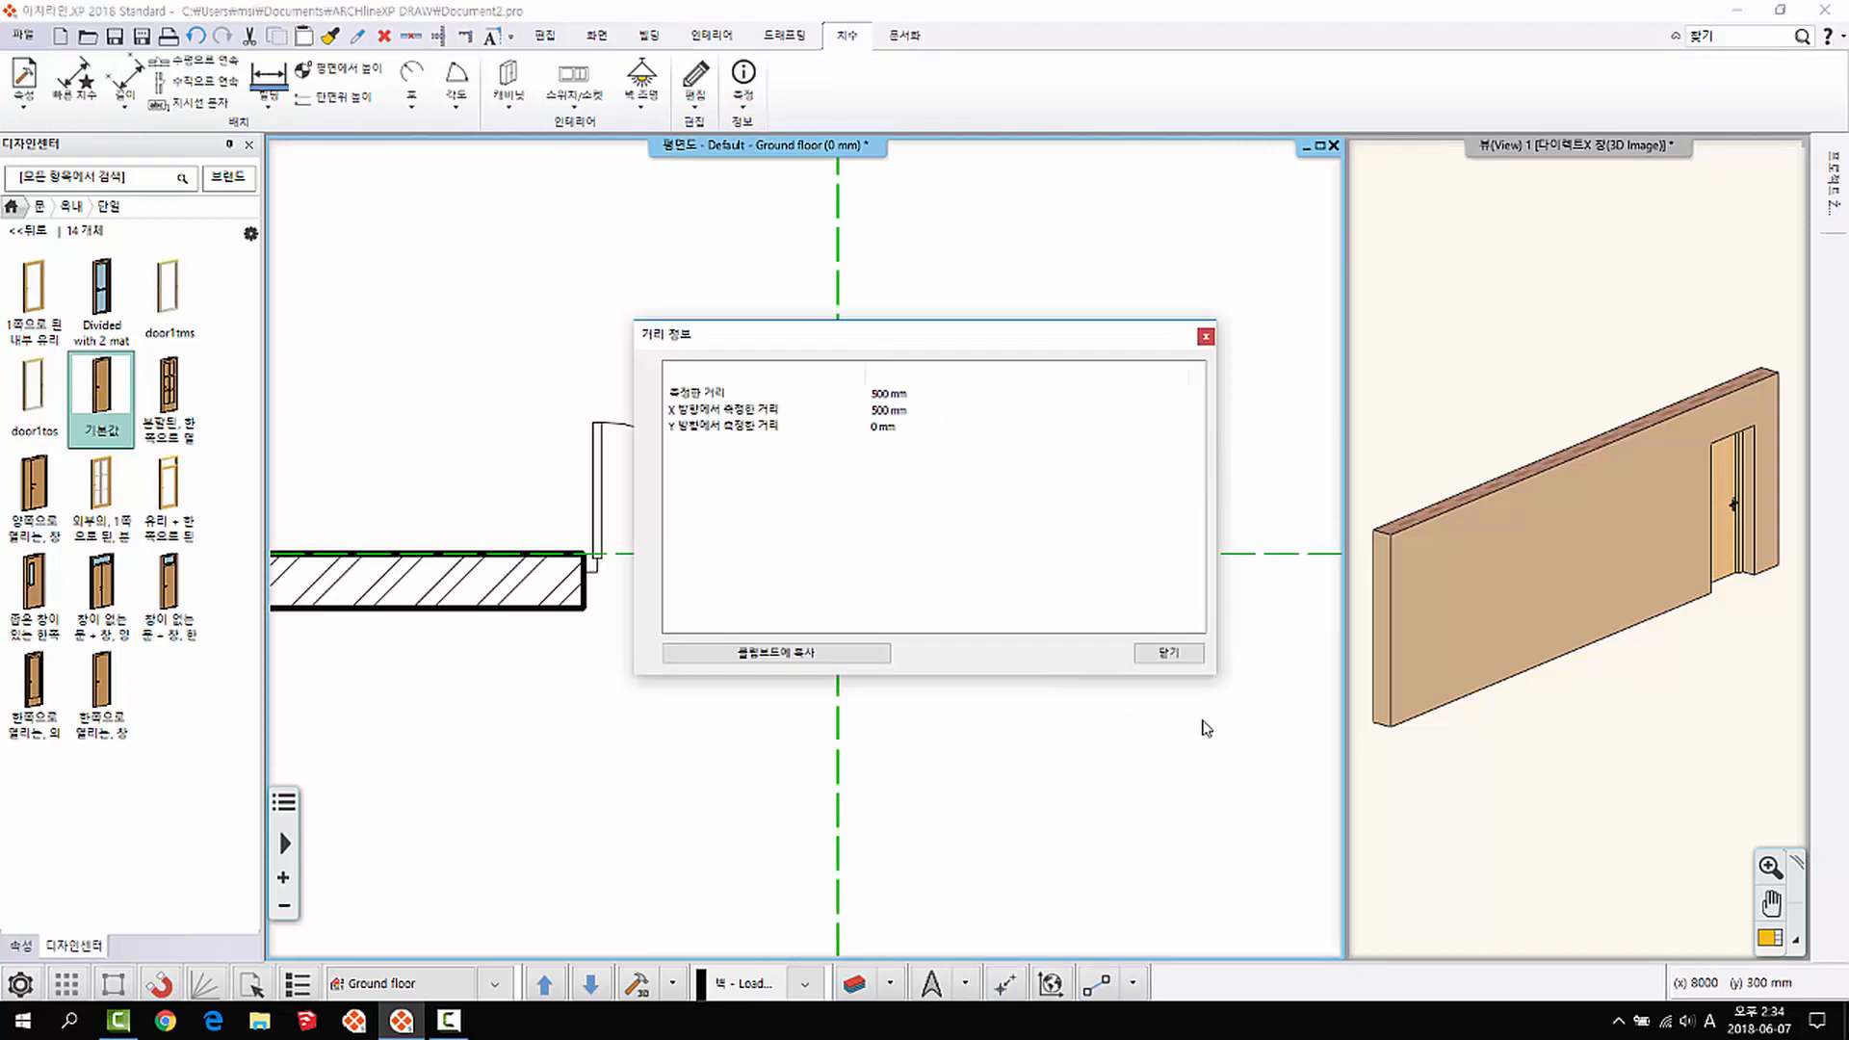
click(1174, 657)
Step: Delete the door near the wall's right end
middle_drag(685, 405, 982, 437)
key(Escape)
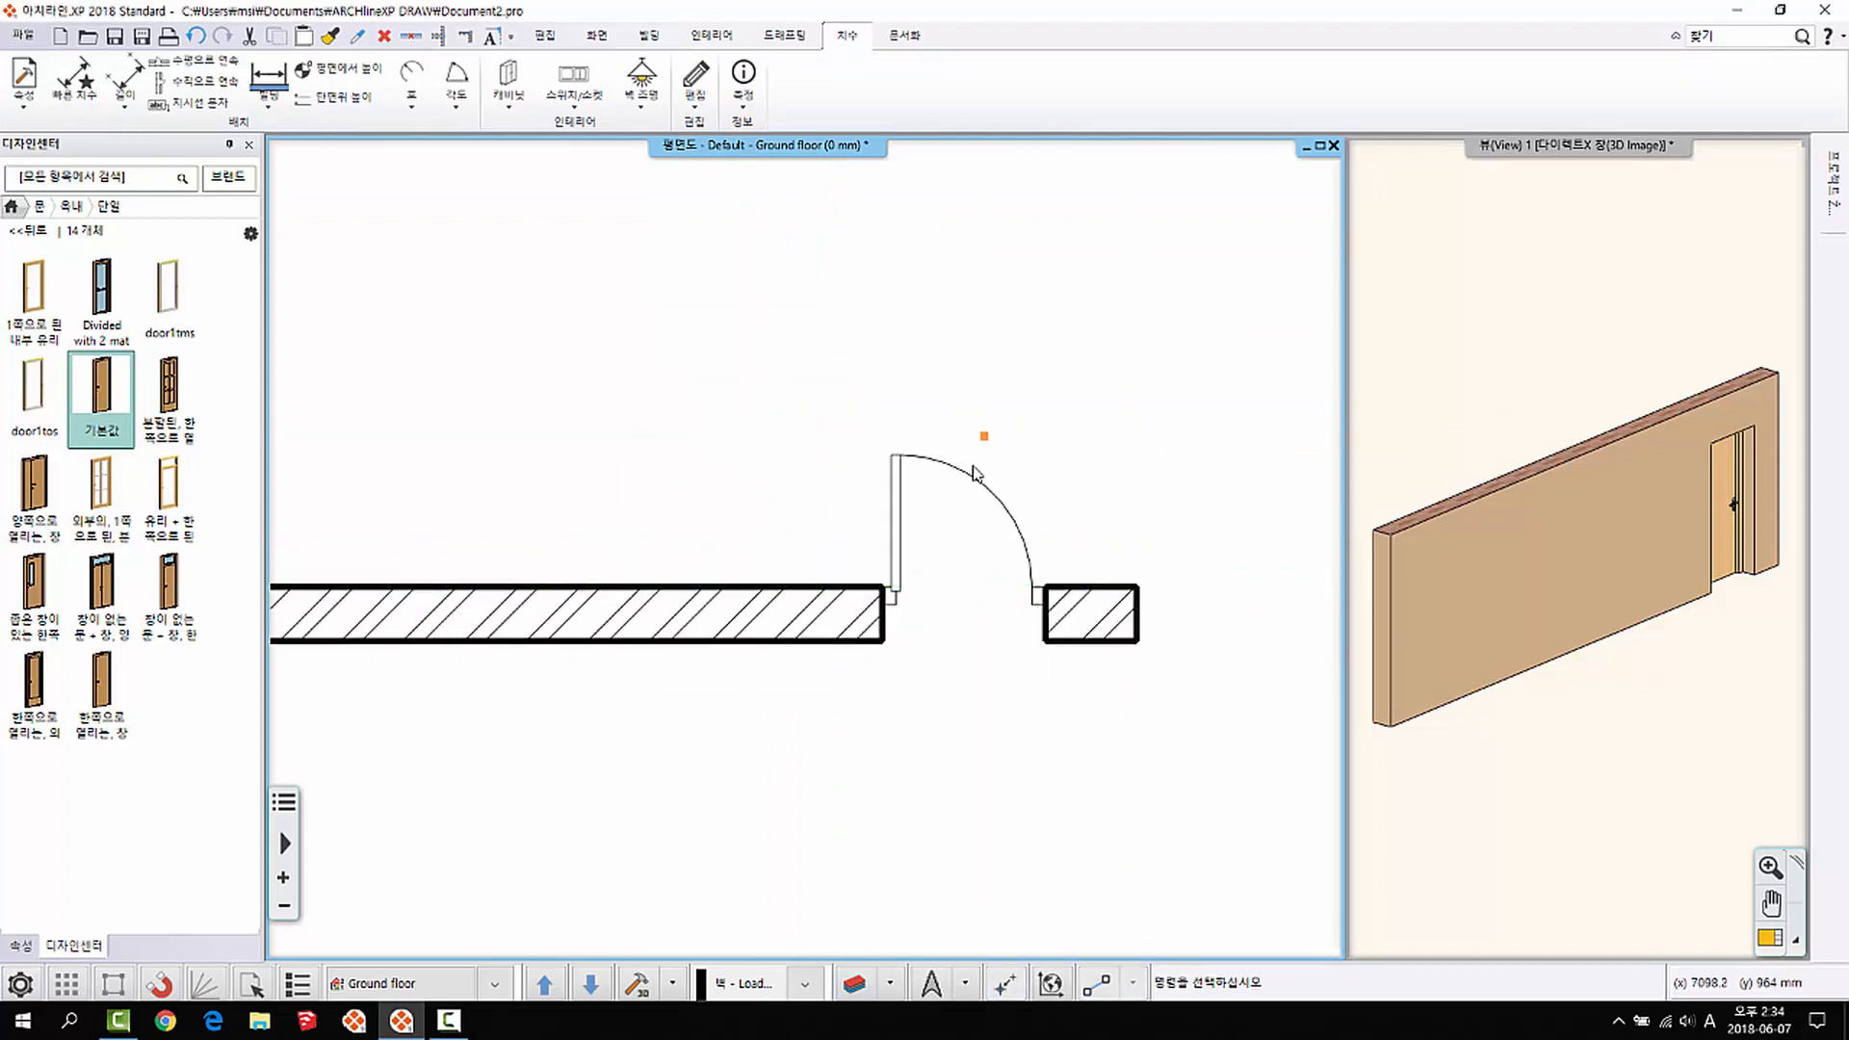
click(974, 469)
key(Delete)
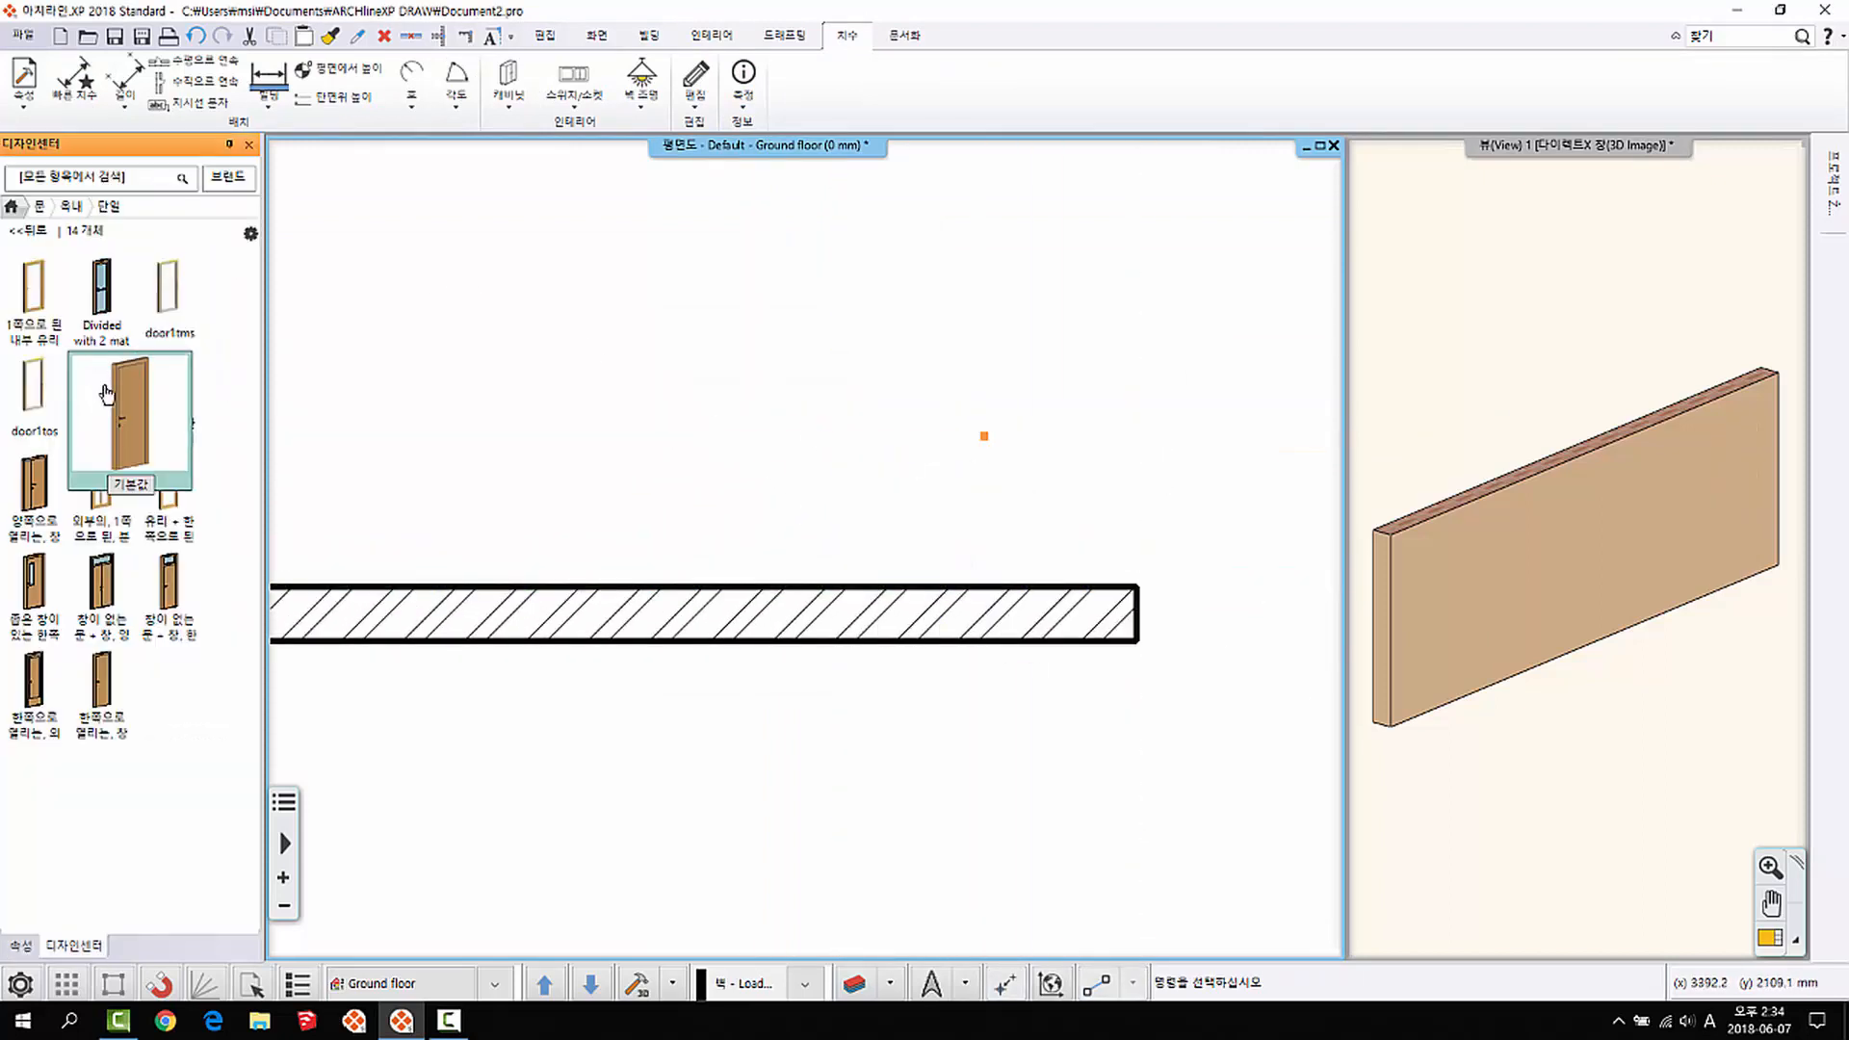
Step: Insert the 기본값 door about 998 mm from the wall's left end, hinged right and opening upward, and end placement
drag(104, 389, 553, 591)
click(635, 607)
scroll(458, 558, up, 1)
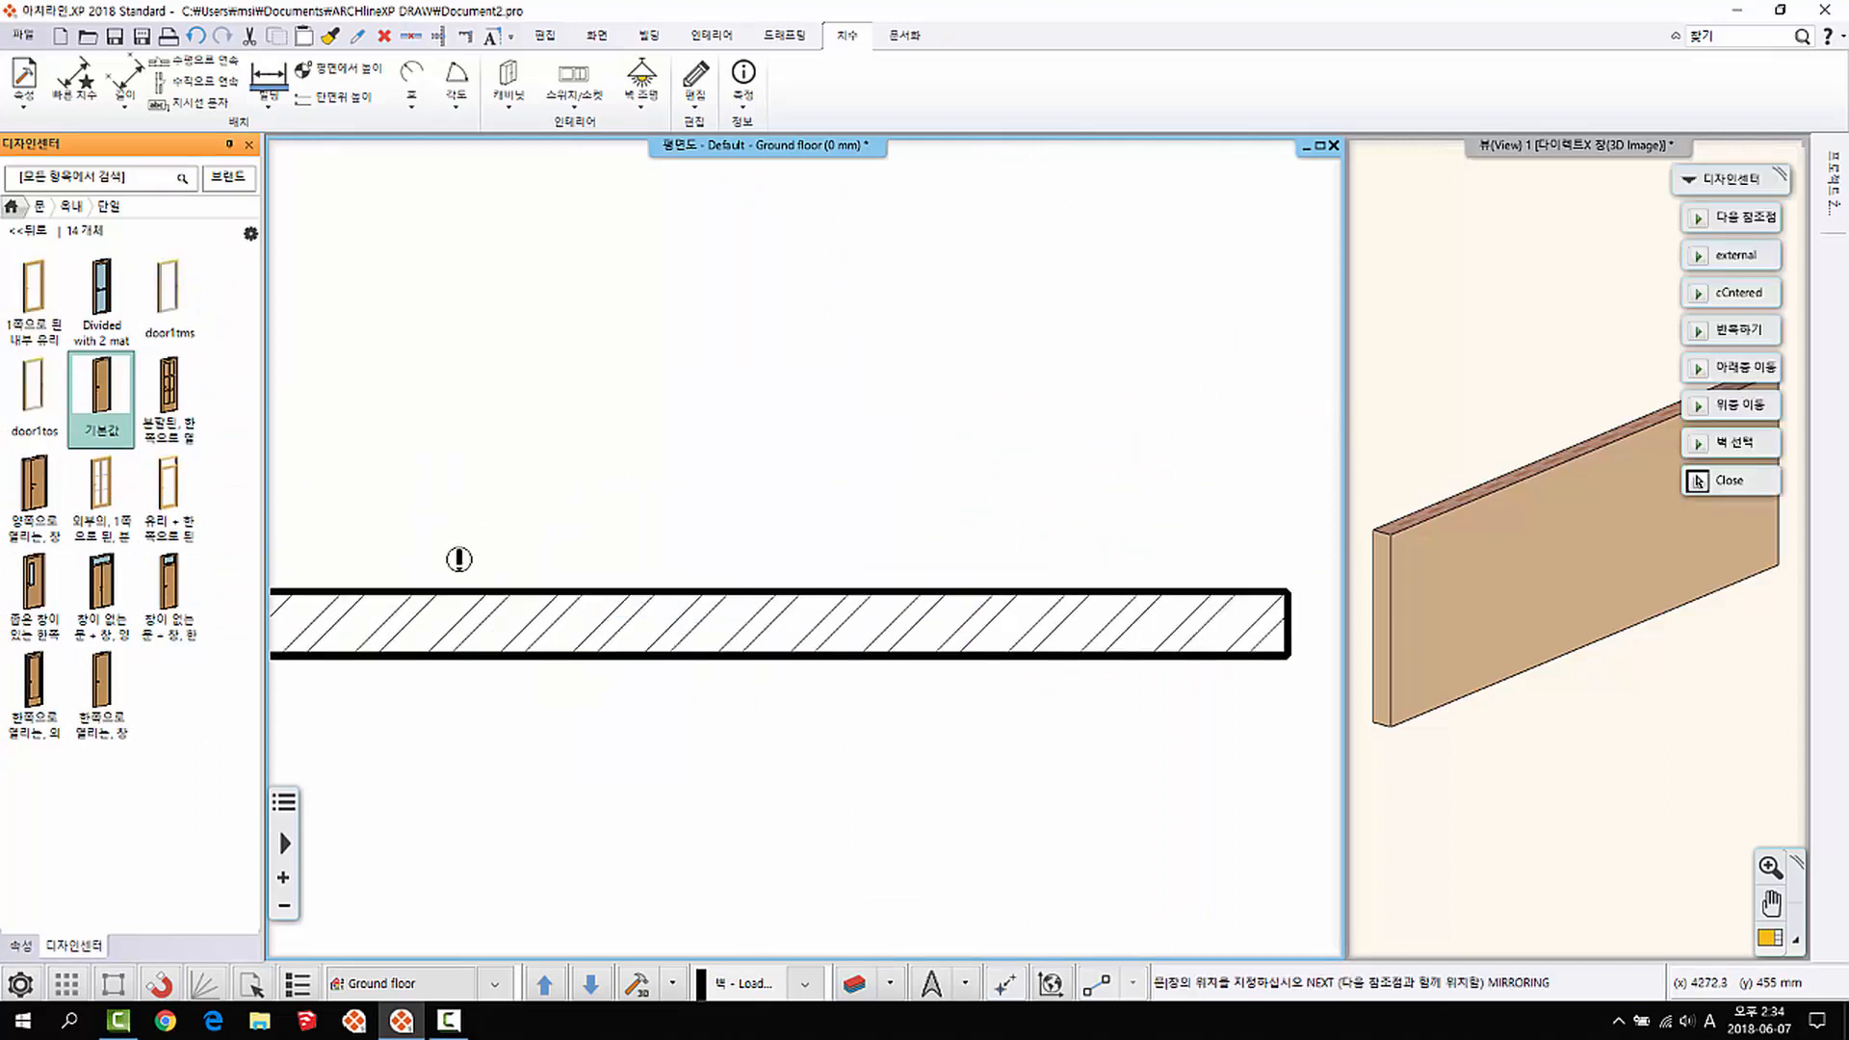
scroll(458, 557, down, 3)
middle_drag(327, 582, 706, 566)
middle_drag(640, 511, 702, 512)
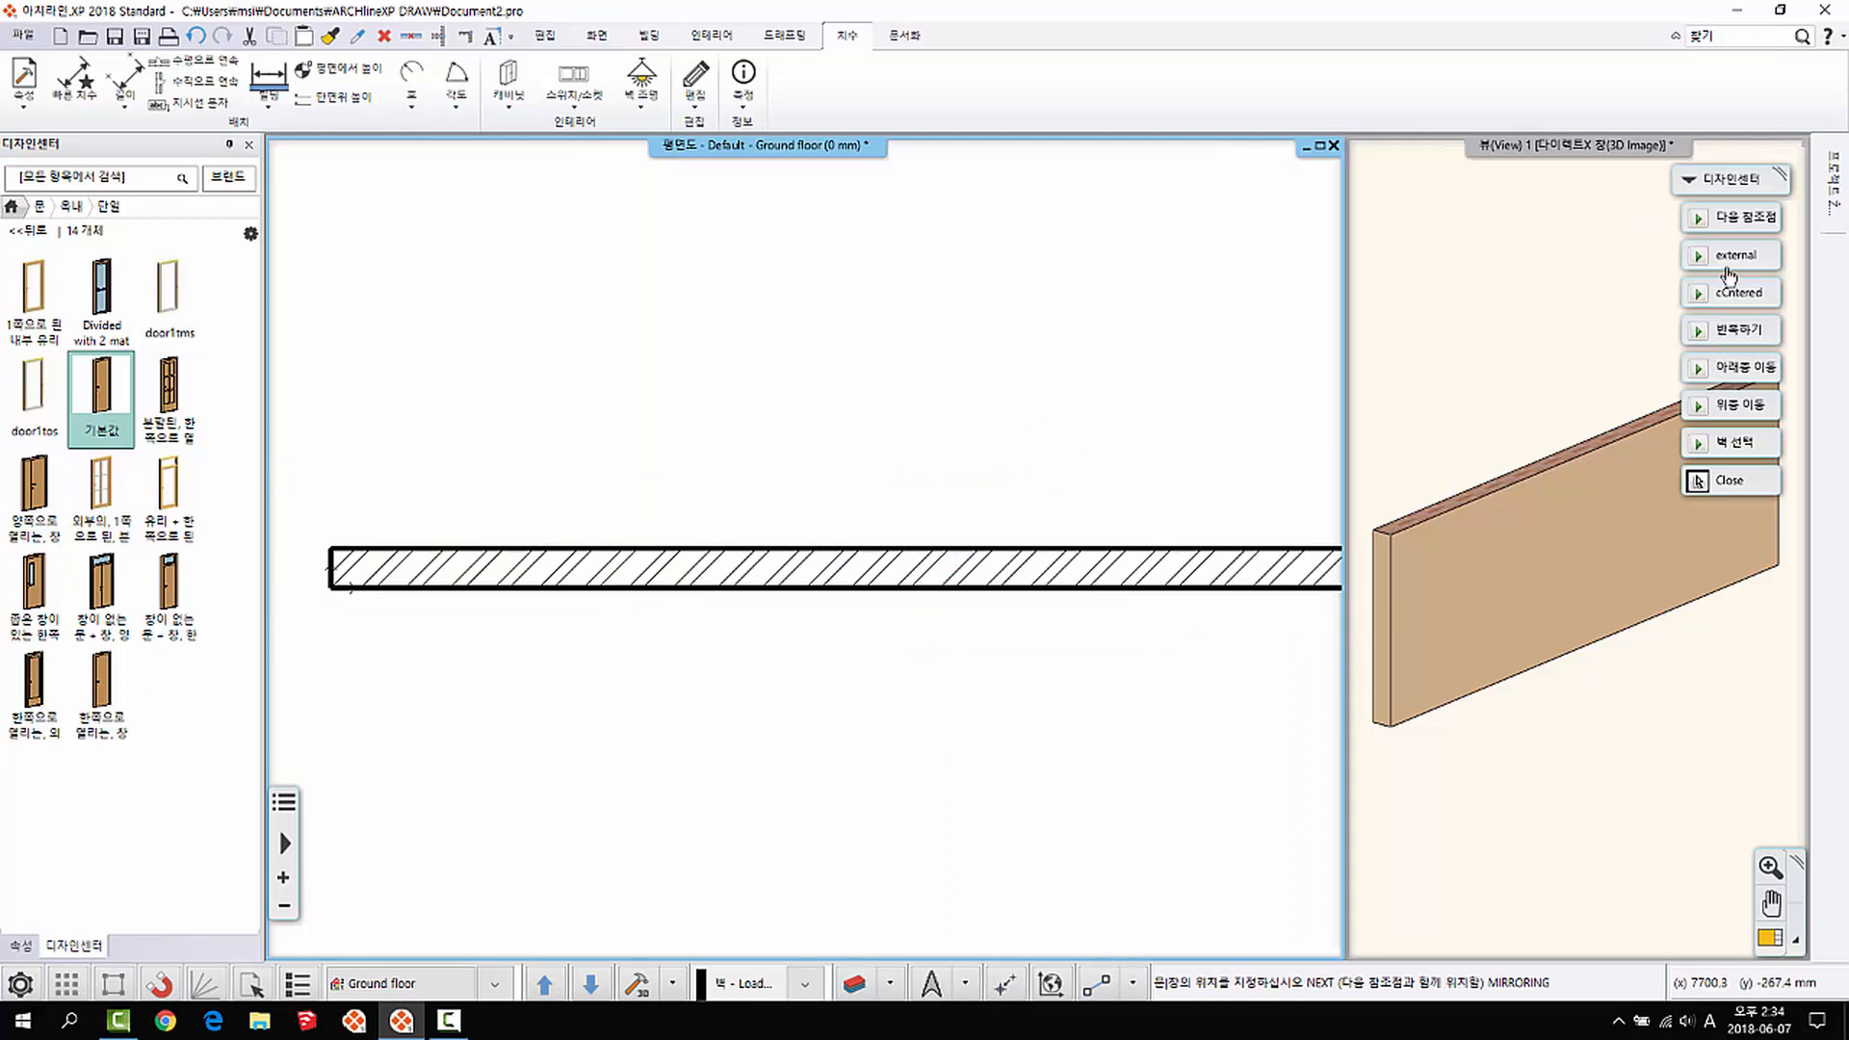
click(1724, 224)
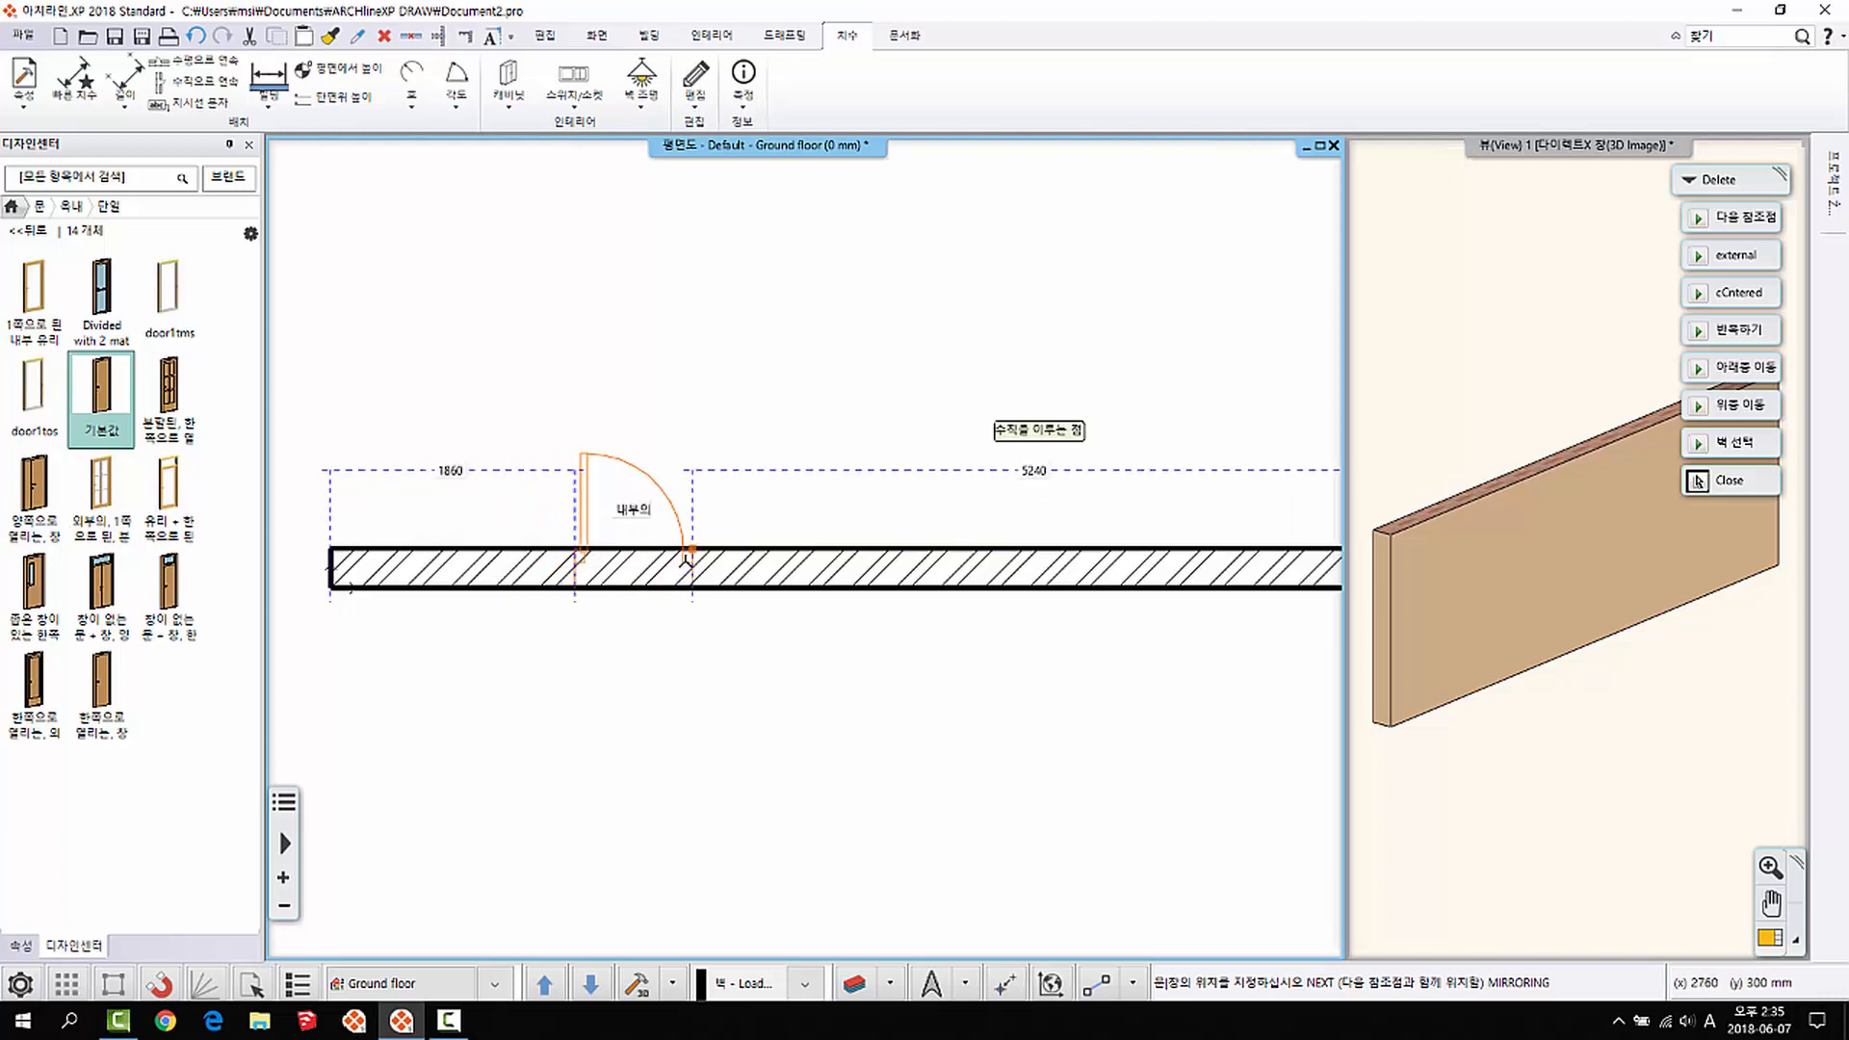
scroll(595, 529, up, 1)
middle_drag(611, 541, 761, 549)
scroll(765, 487, up, 1)
scroll(765, 486, up, 1)
scroll(768, 539, down, 1)
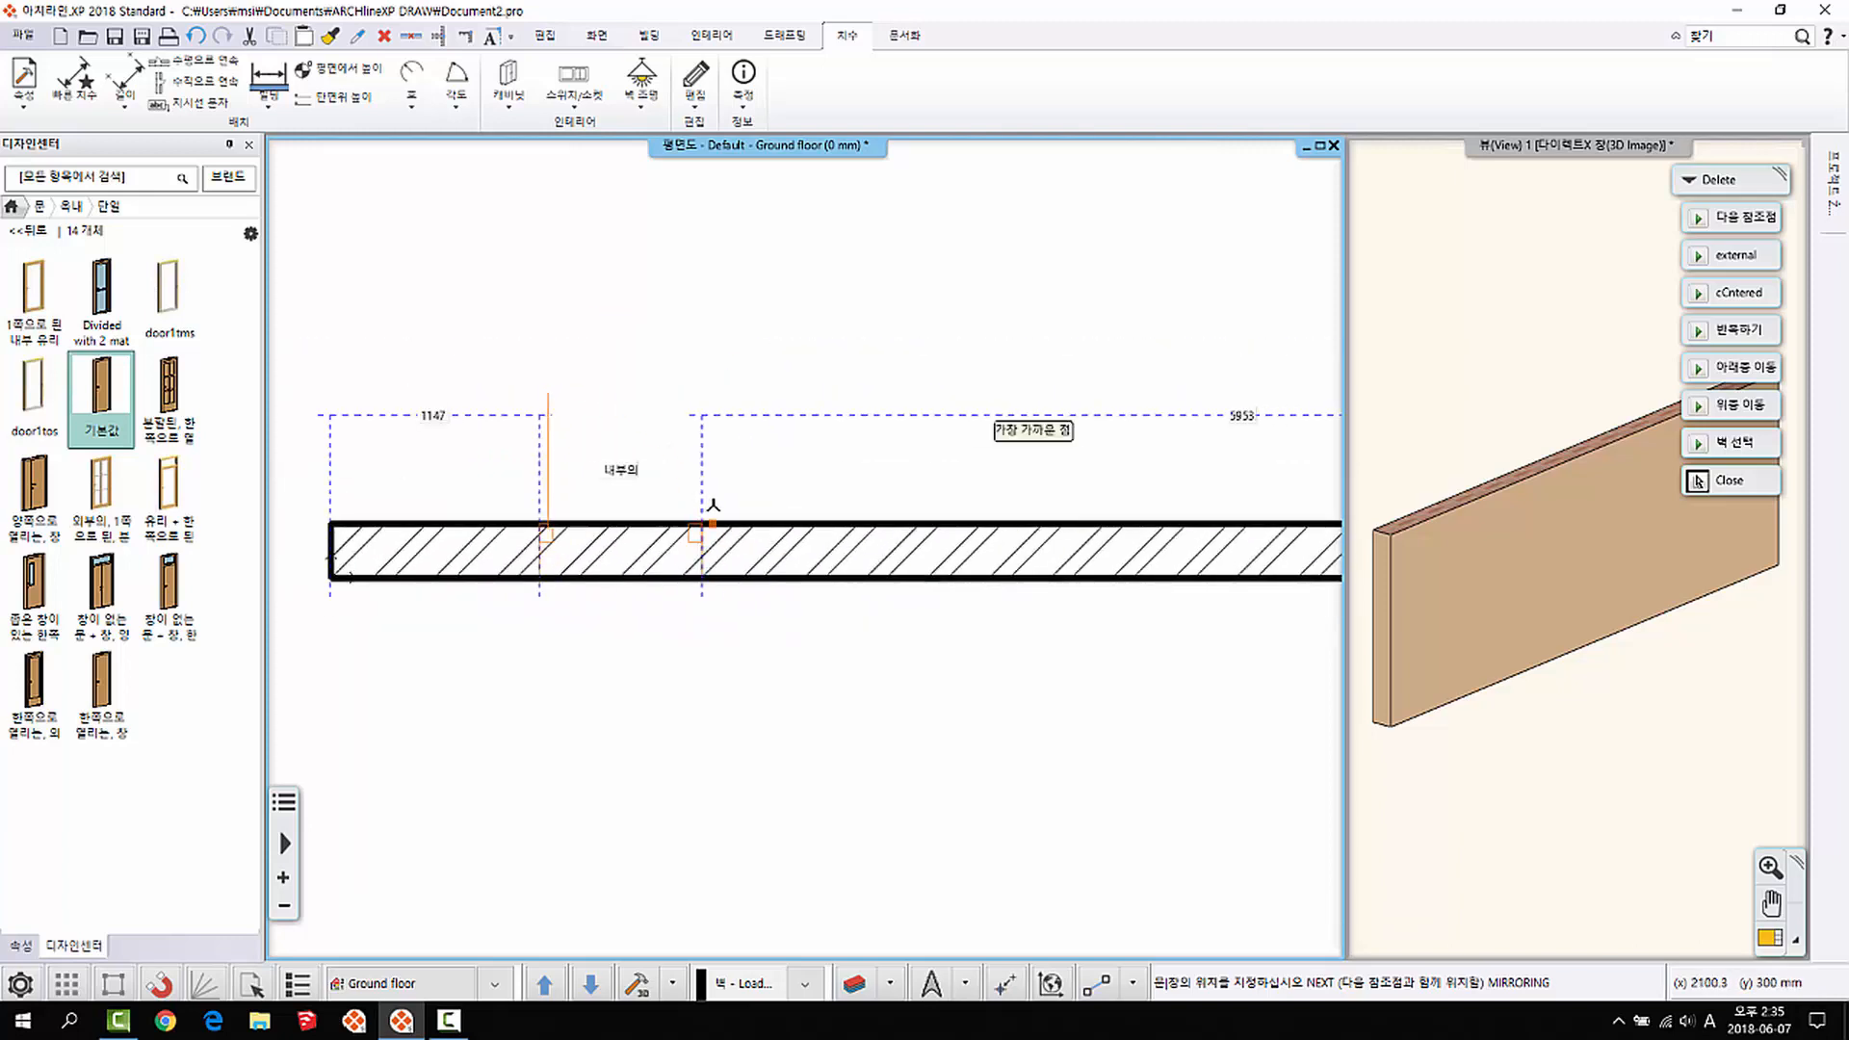
scroll(724, 539, down, 1)
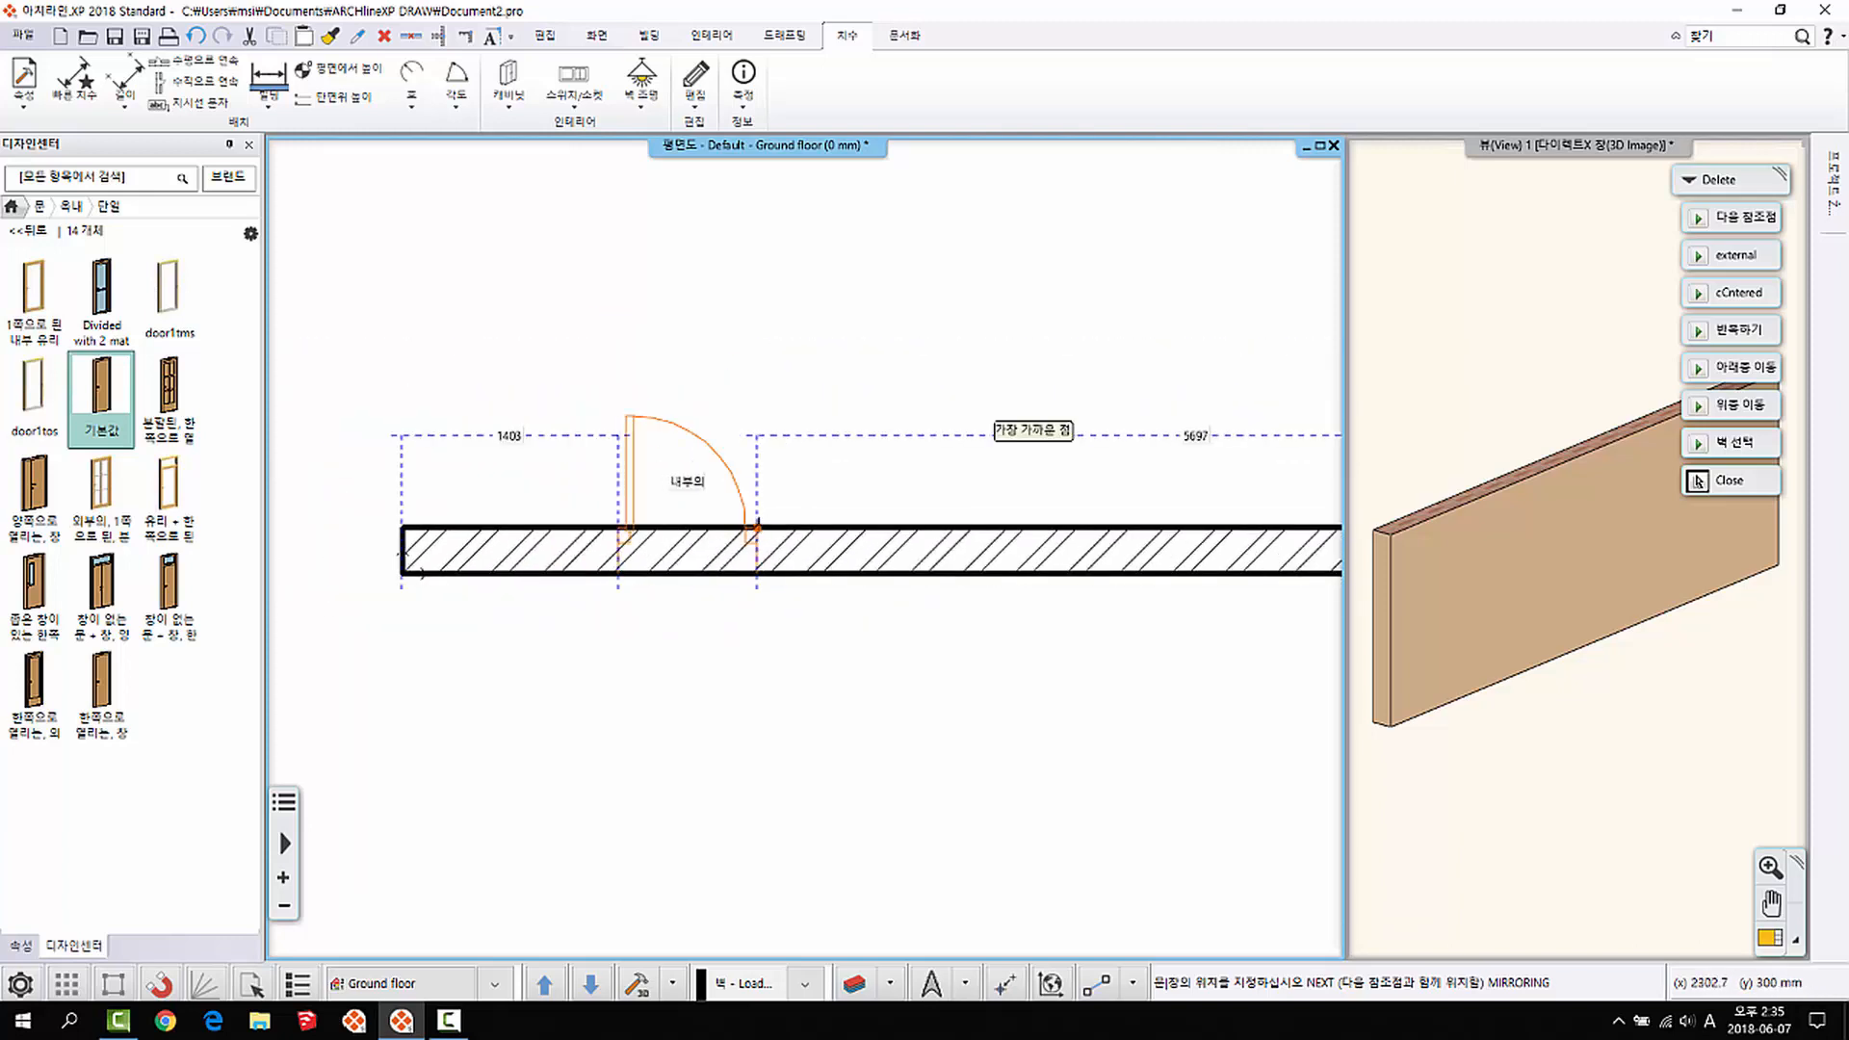
scroll(788, 523, up, 1)
scroll(795, 523, up, 1)
scroll(803, 520, down, 1)
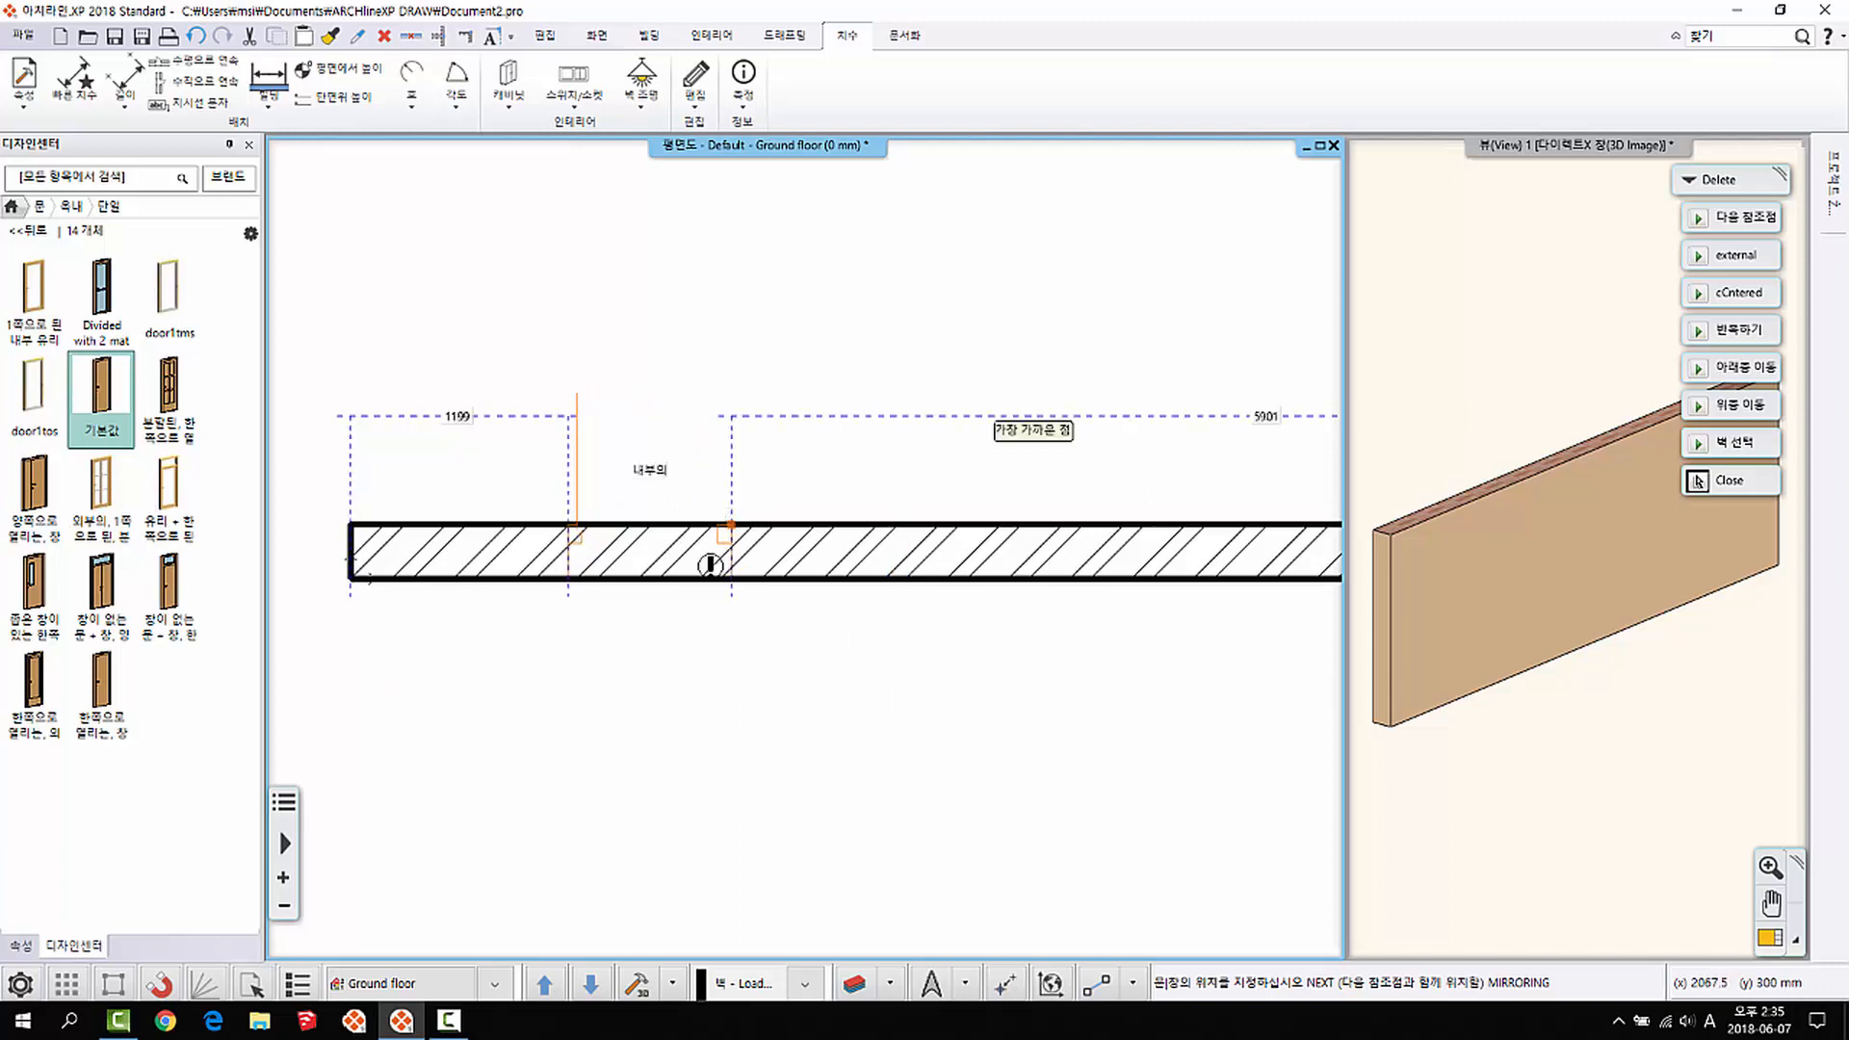
click(694, 442)
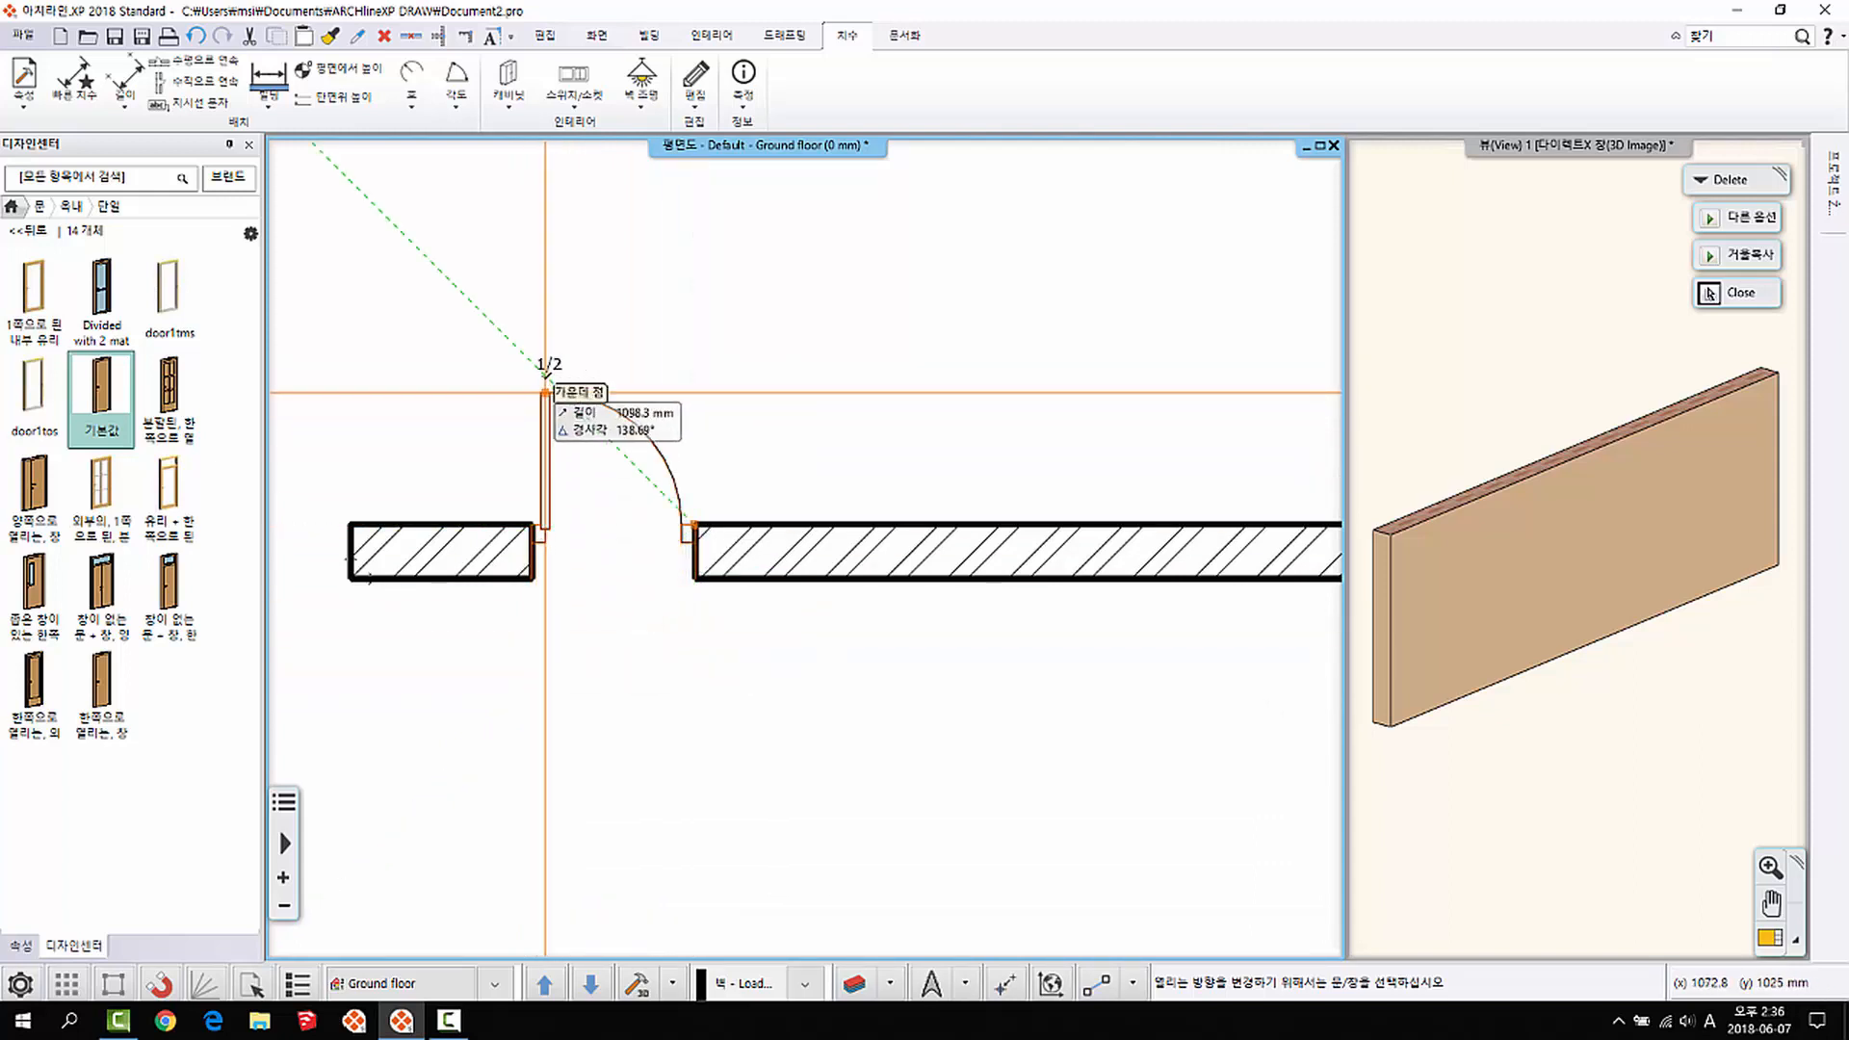
click(711, 368)
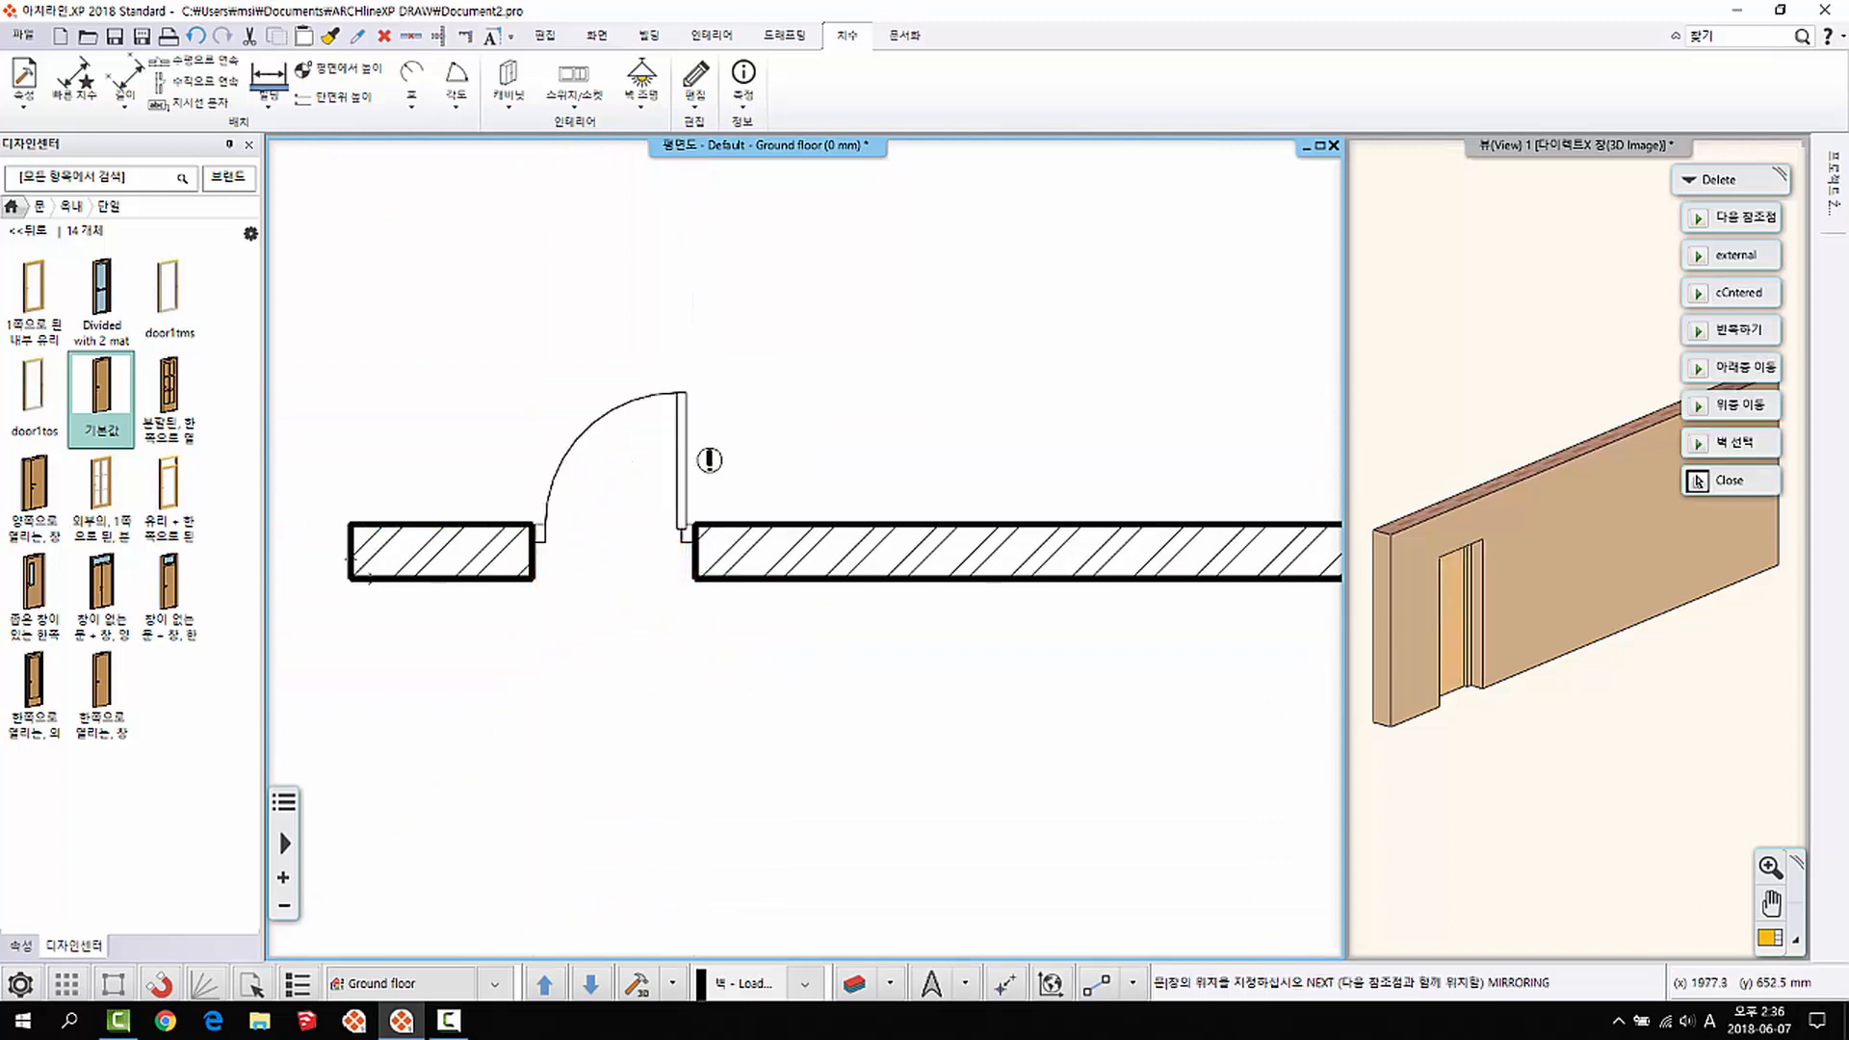
key(Escape)
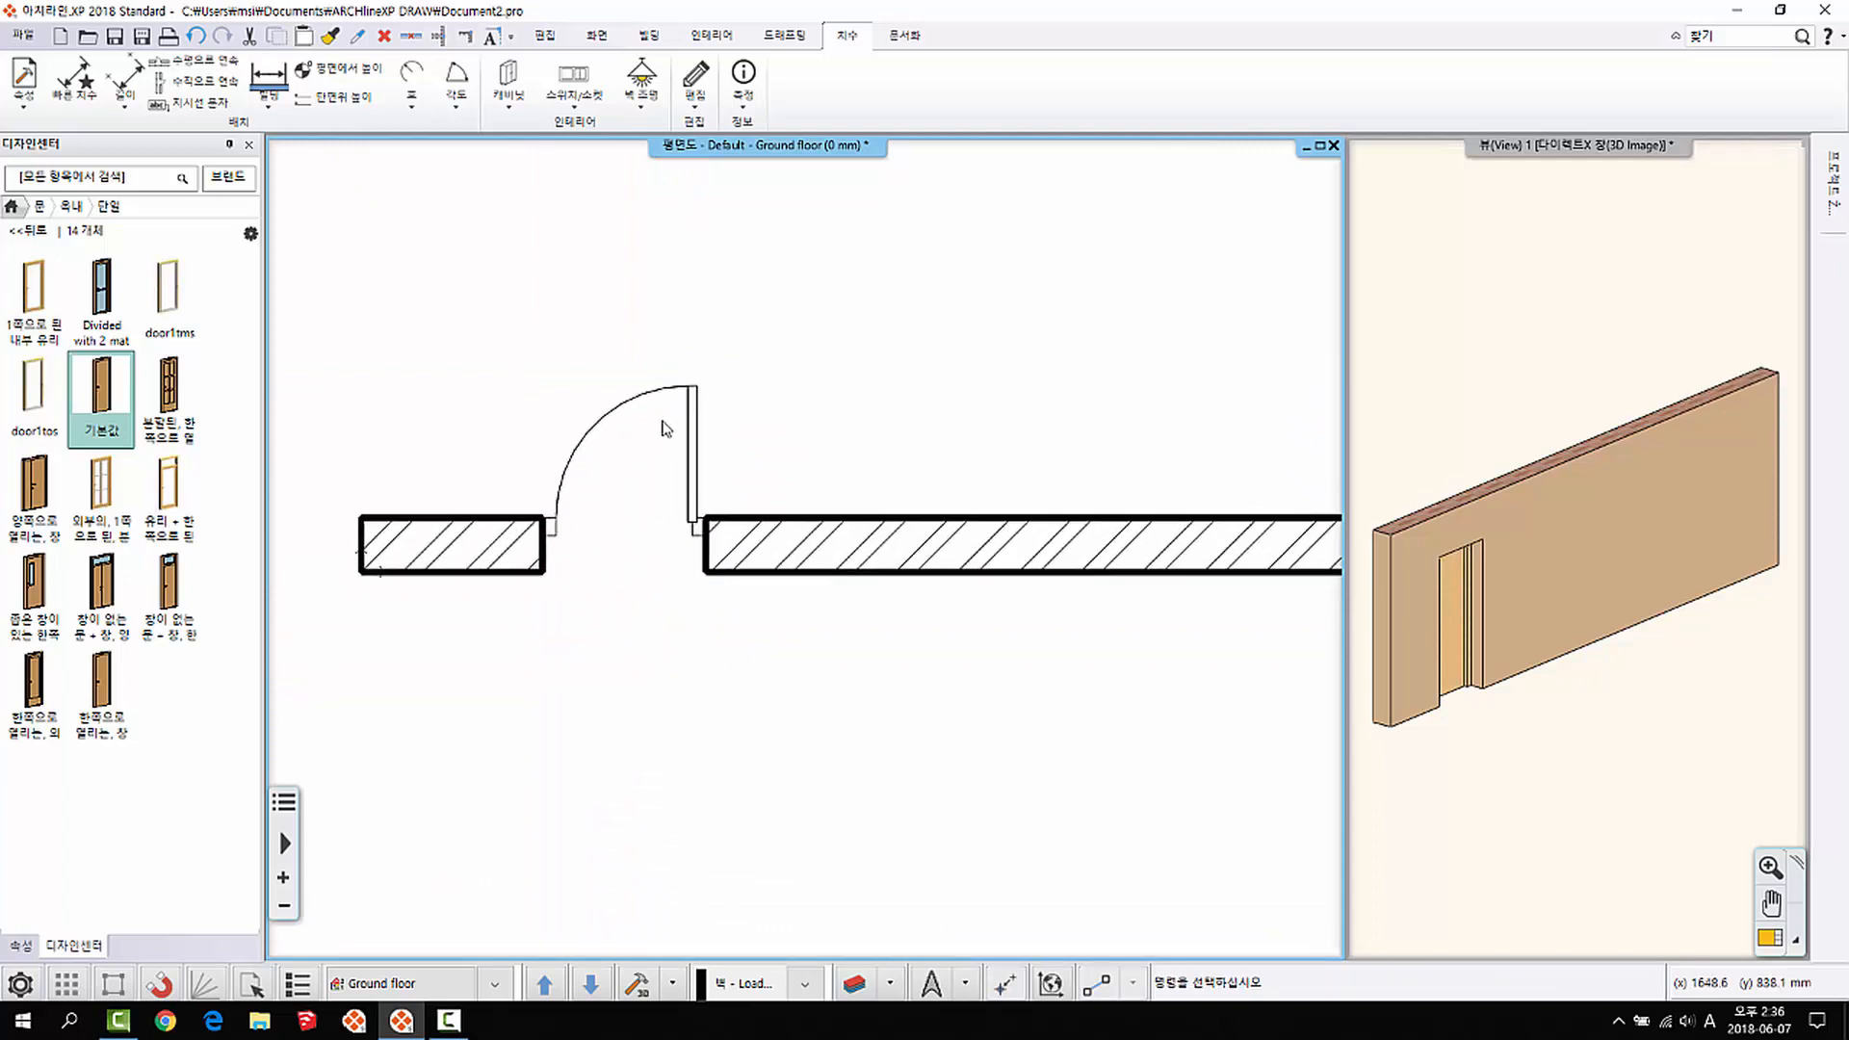
Step: Select the placed door and set its distance from the wall's left end to 200 mm
scroll(648, 434, down, 2)
middle_drag(750, 480, 662, 427)
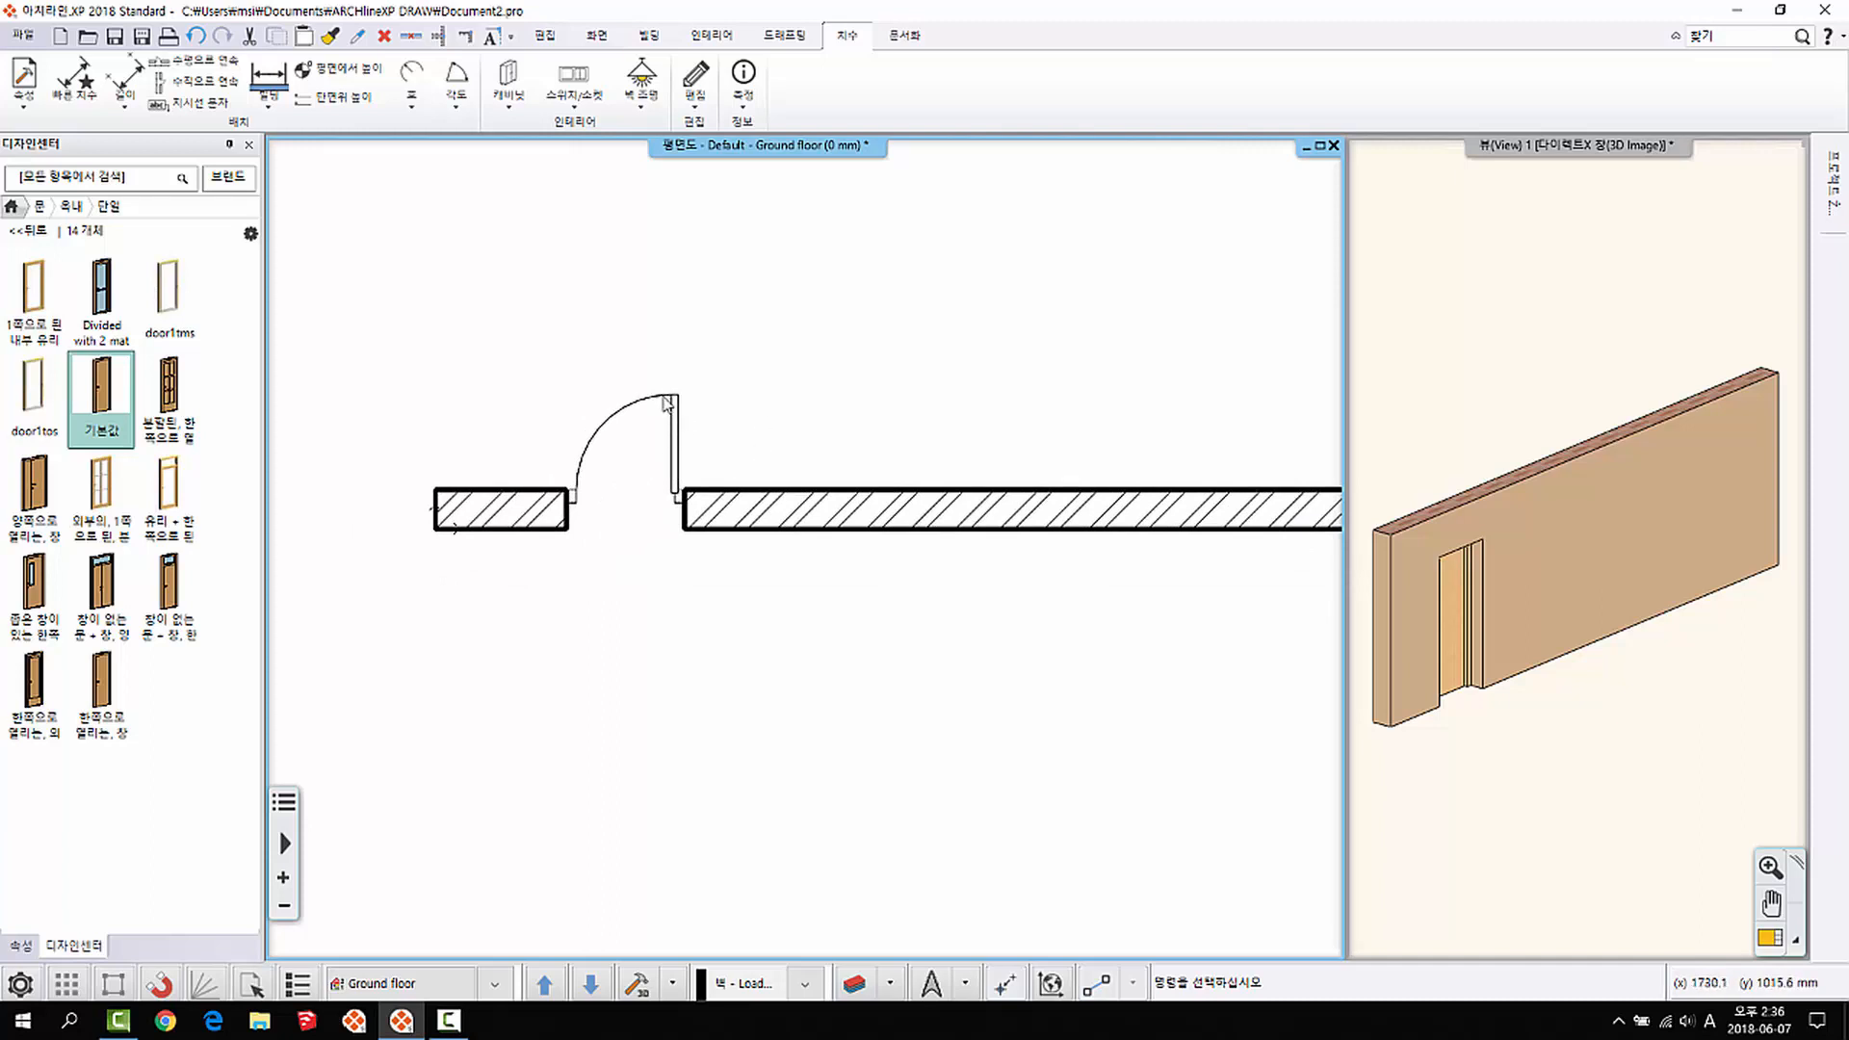
click(667, 403)
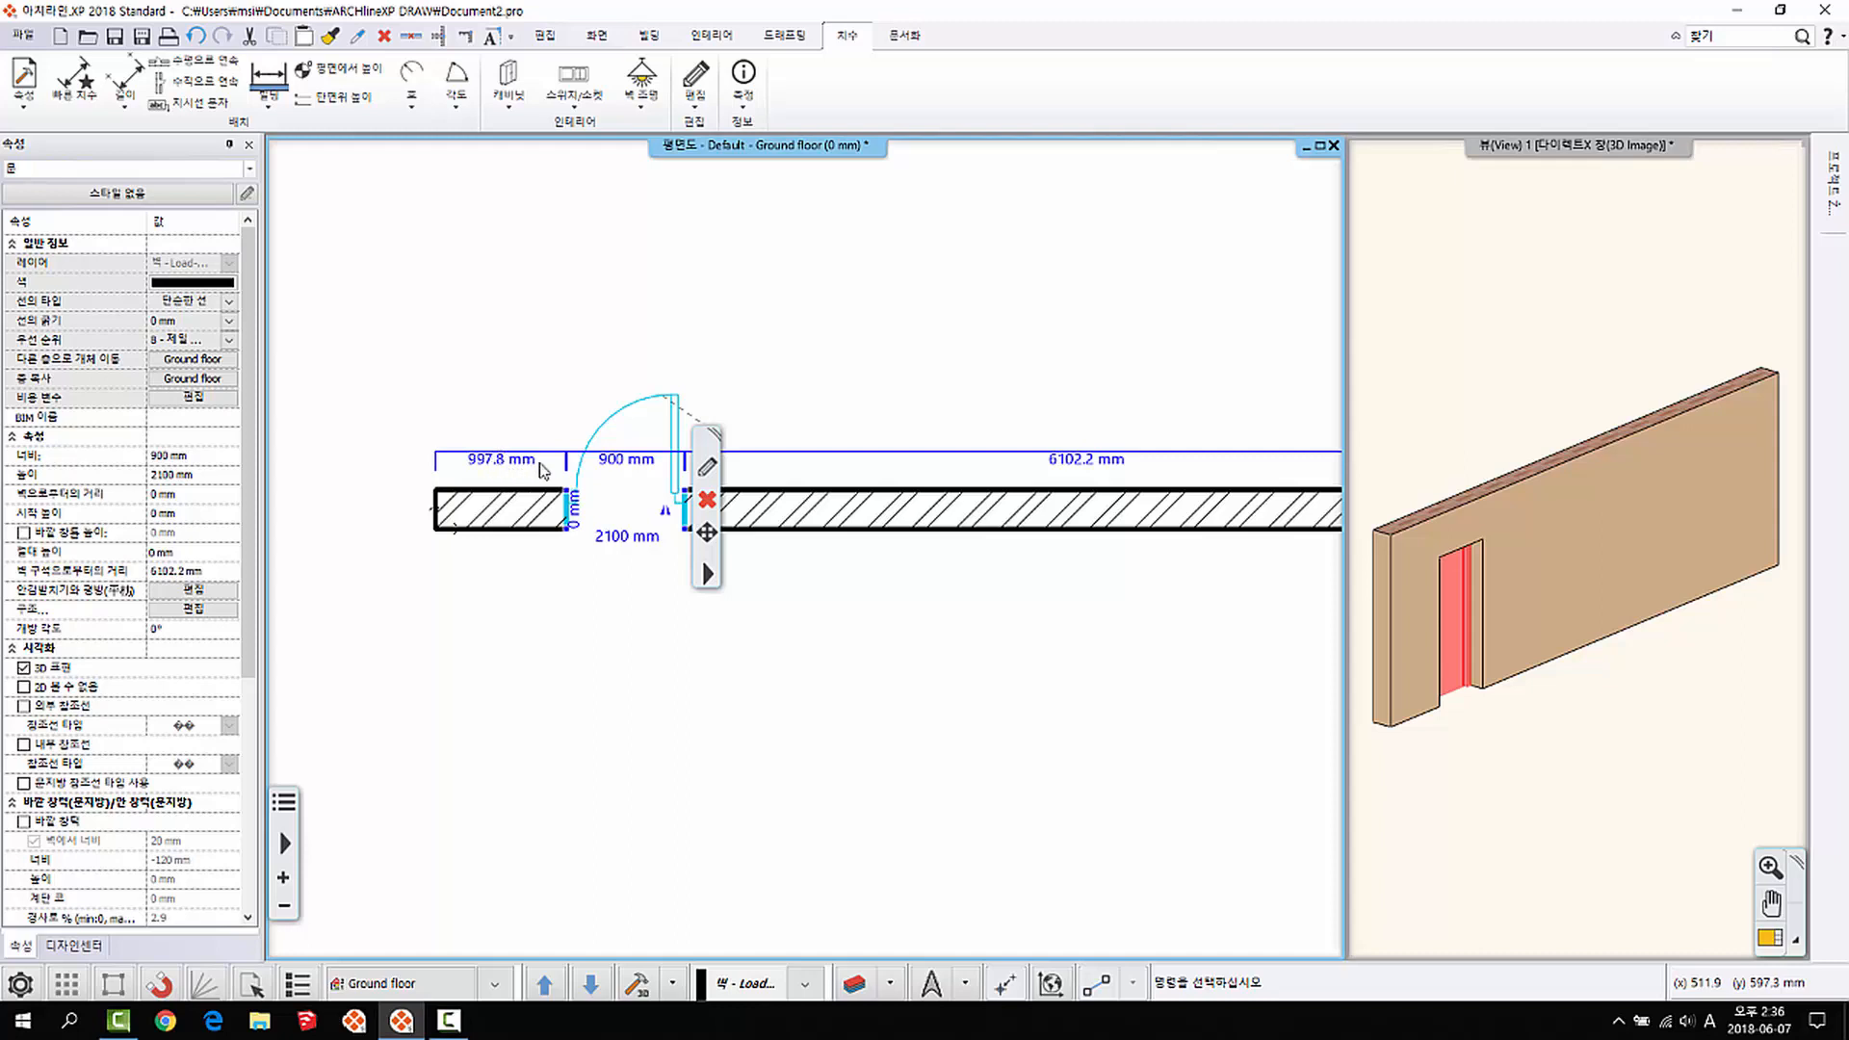
scroll(570, 489, up, 1)
scroll(570, 489, up, 2)
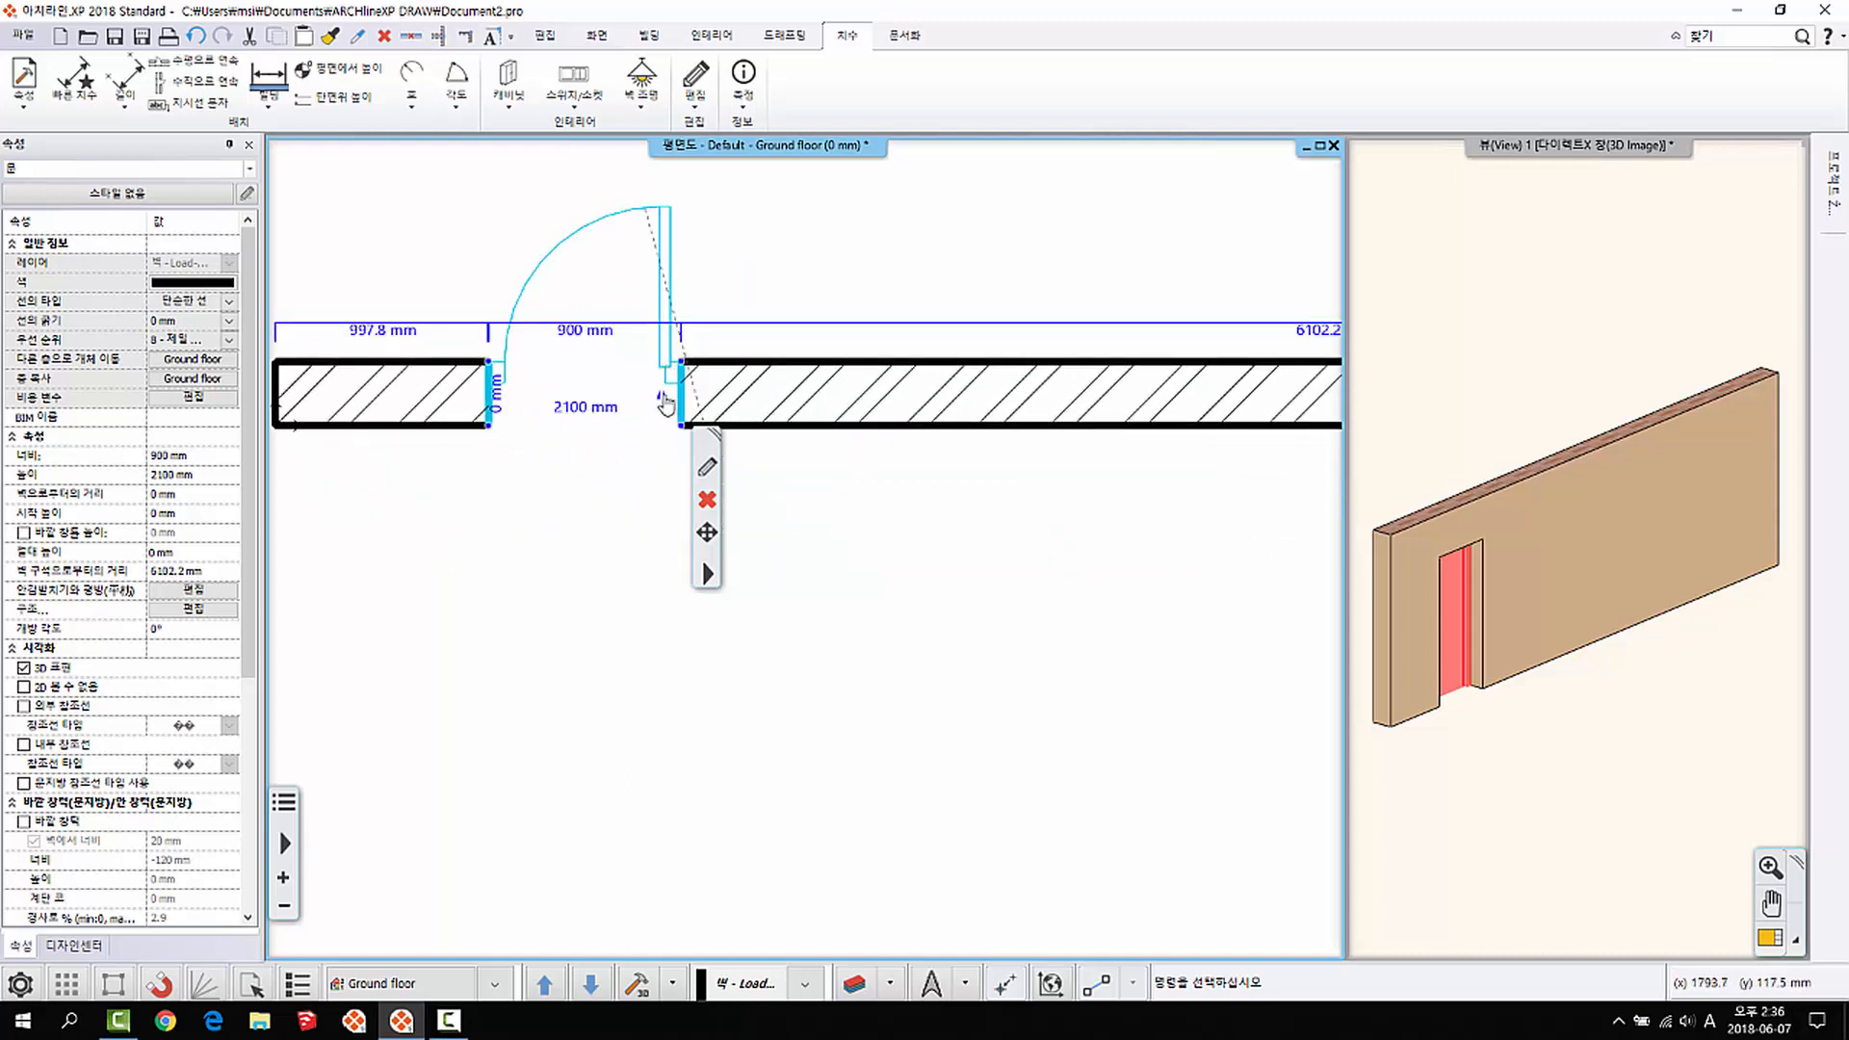
middle_drag(601, 381, 621, 406)
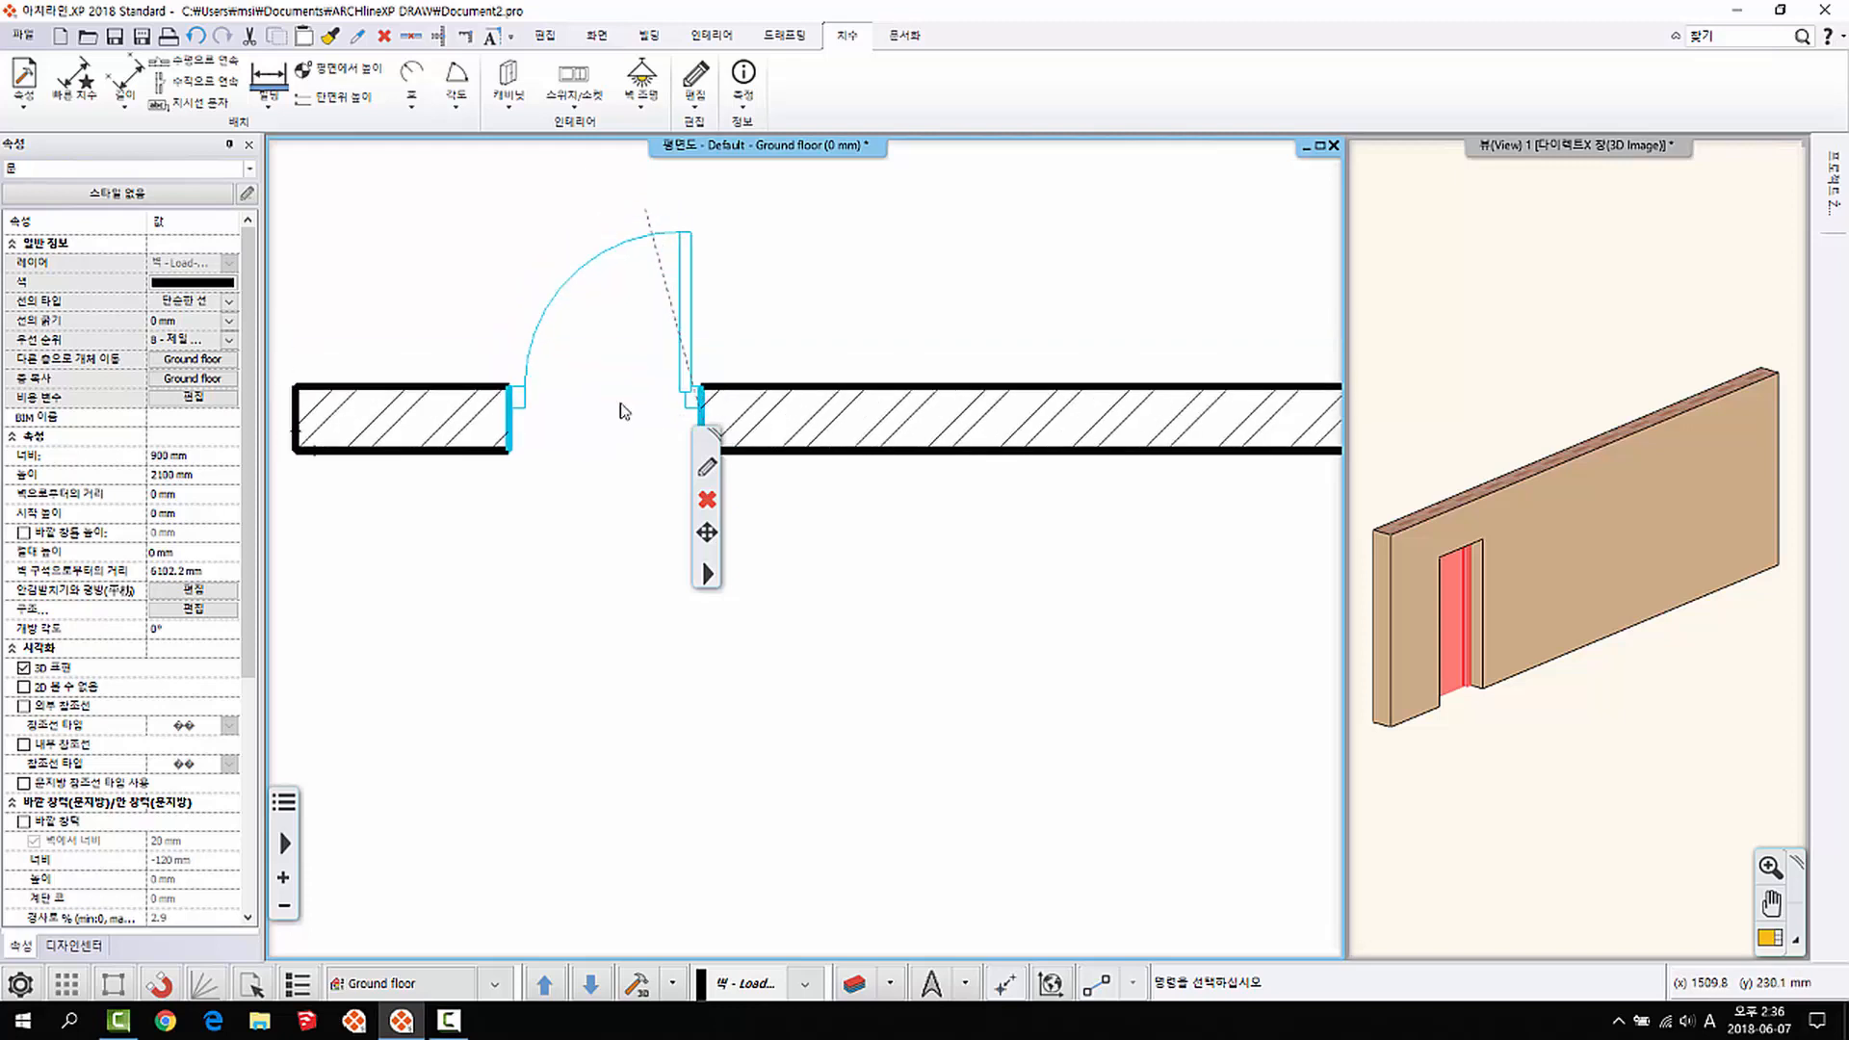
double_click(424, 364)
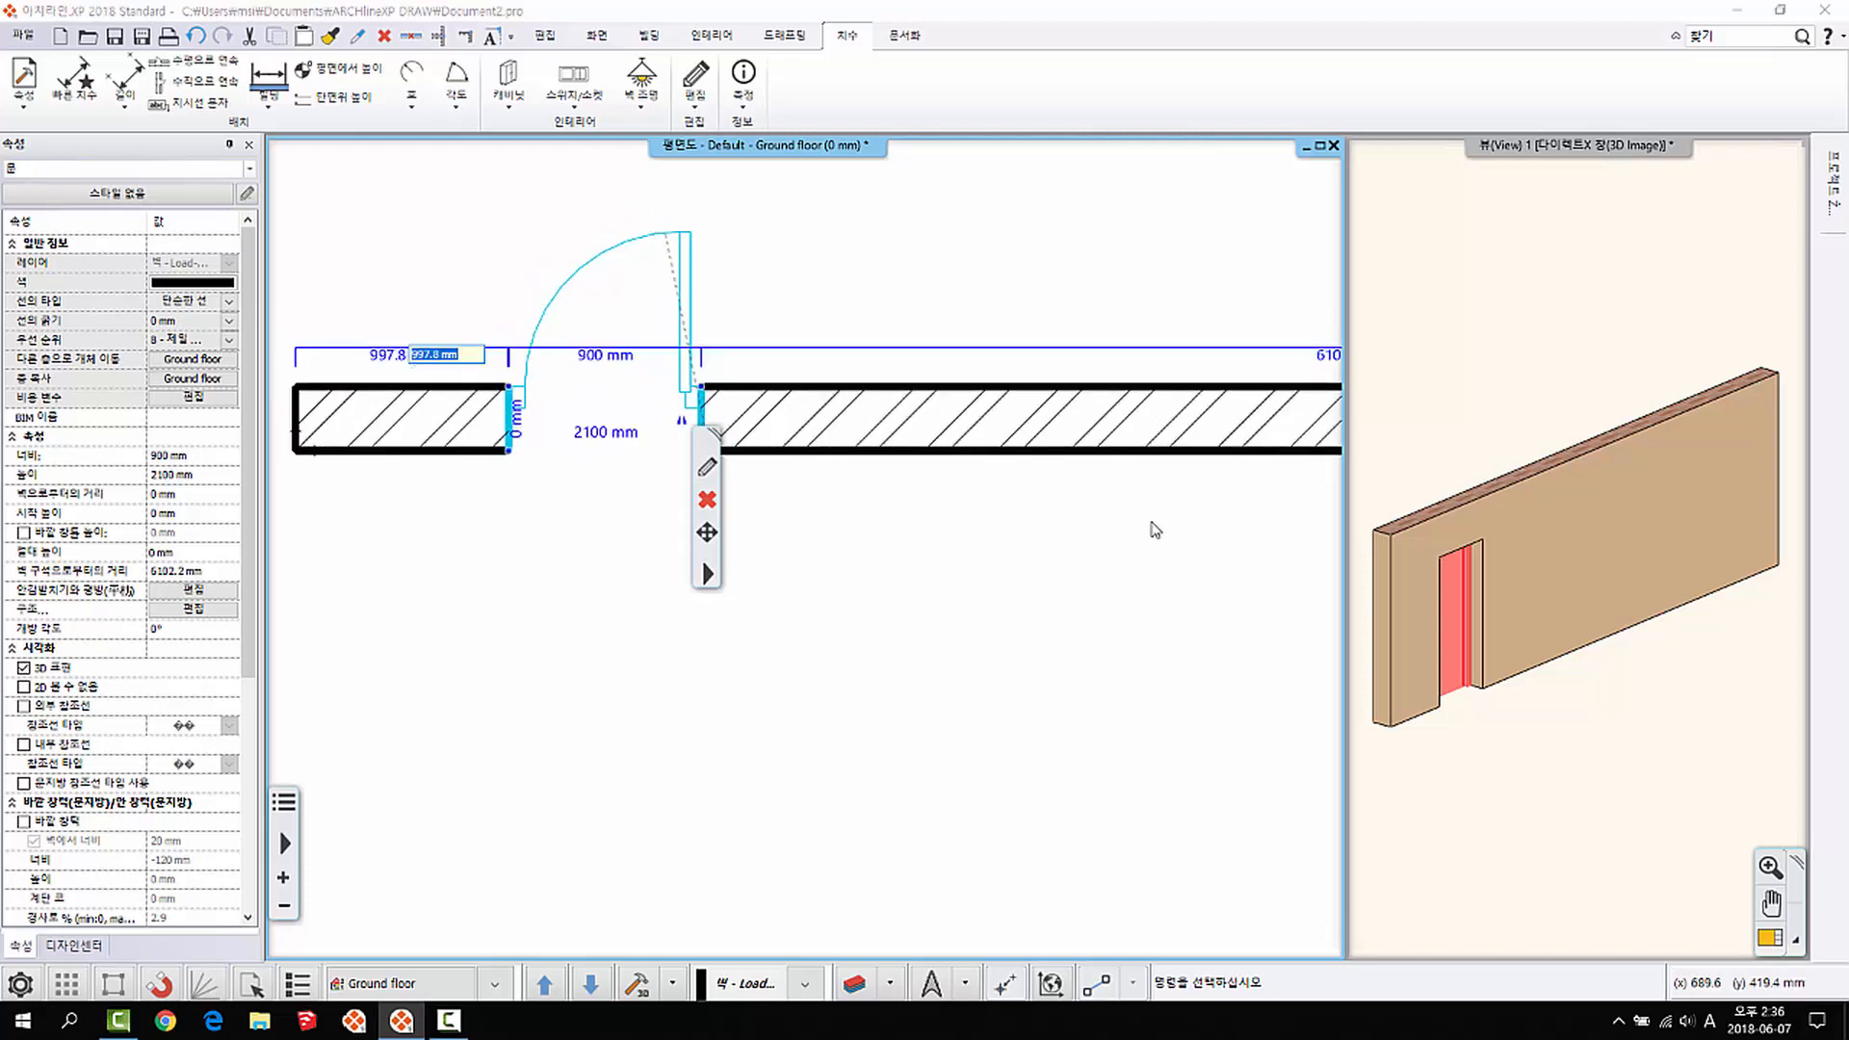
text(200)
key(Return)
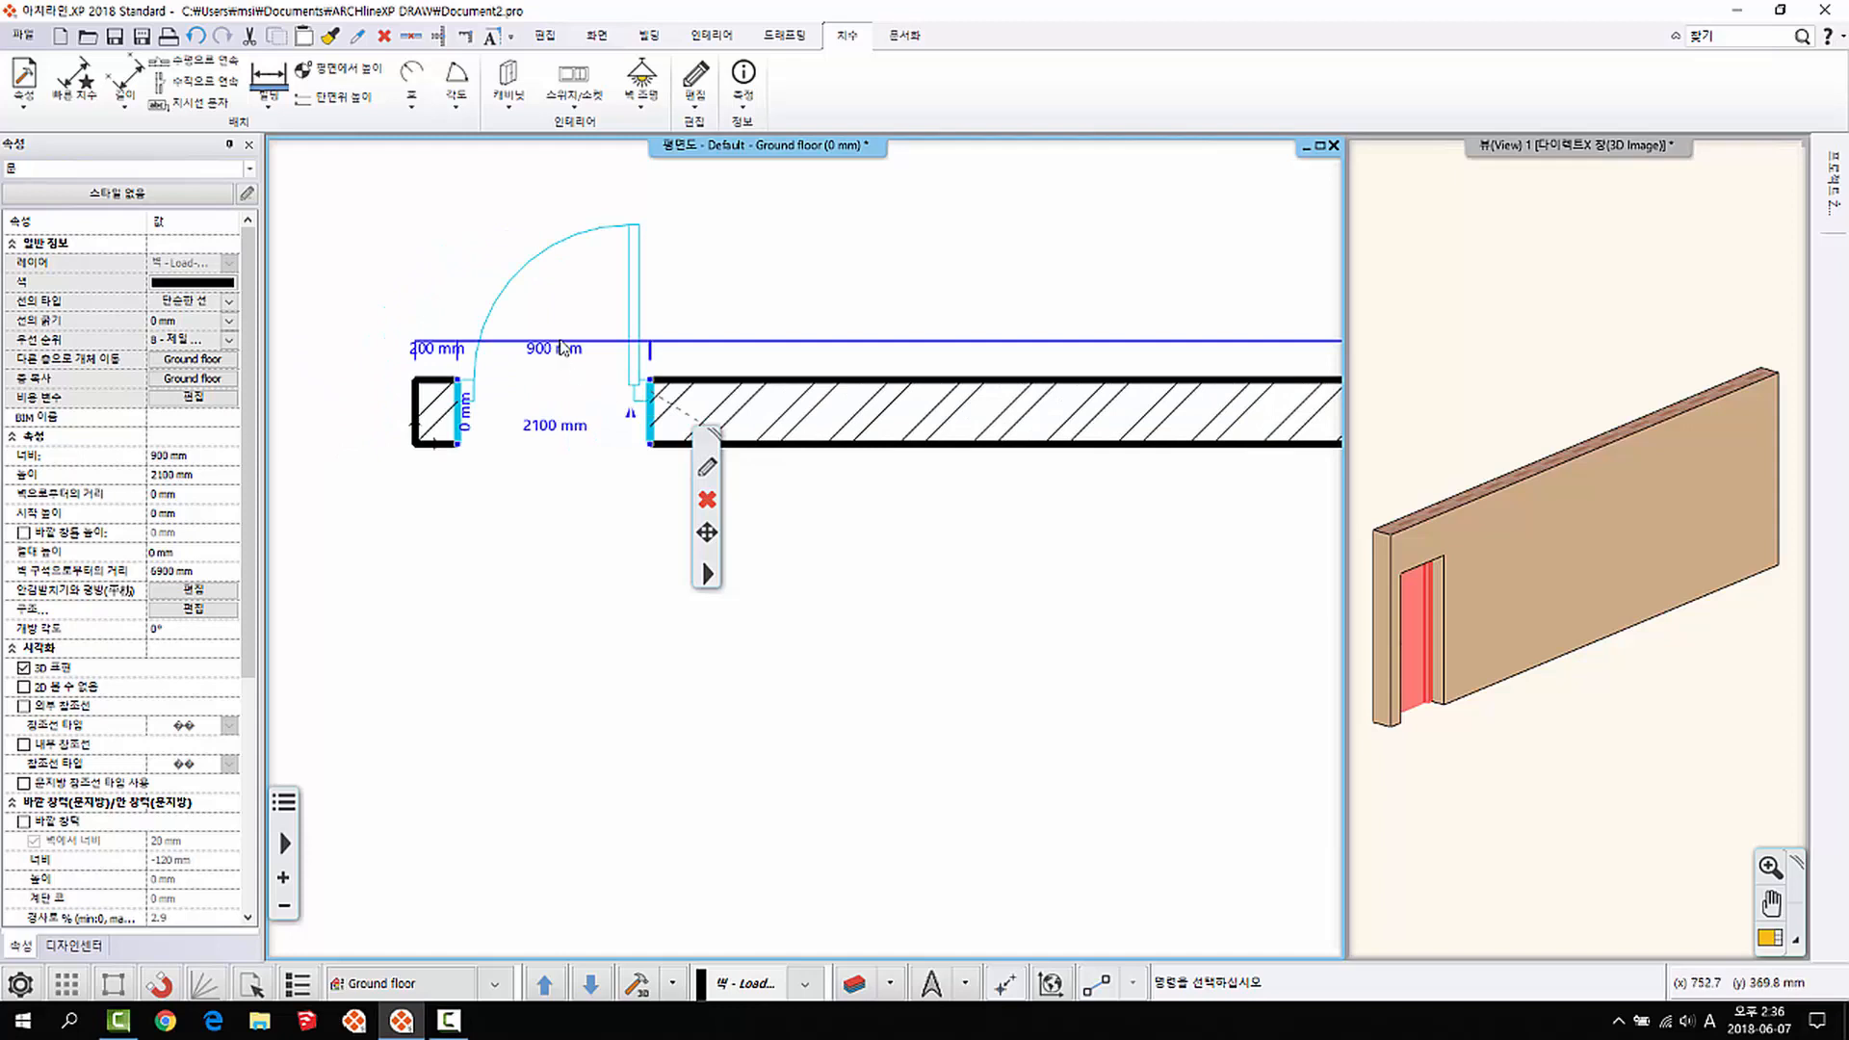
Step: Set the selected door's width to 1000 mm
key(Escape)
click(466, 334)
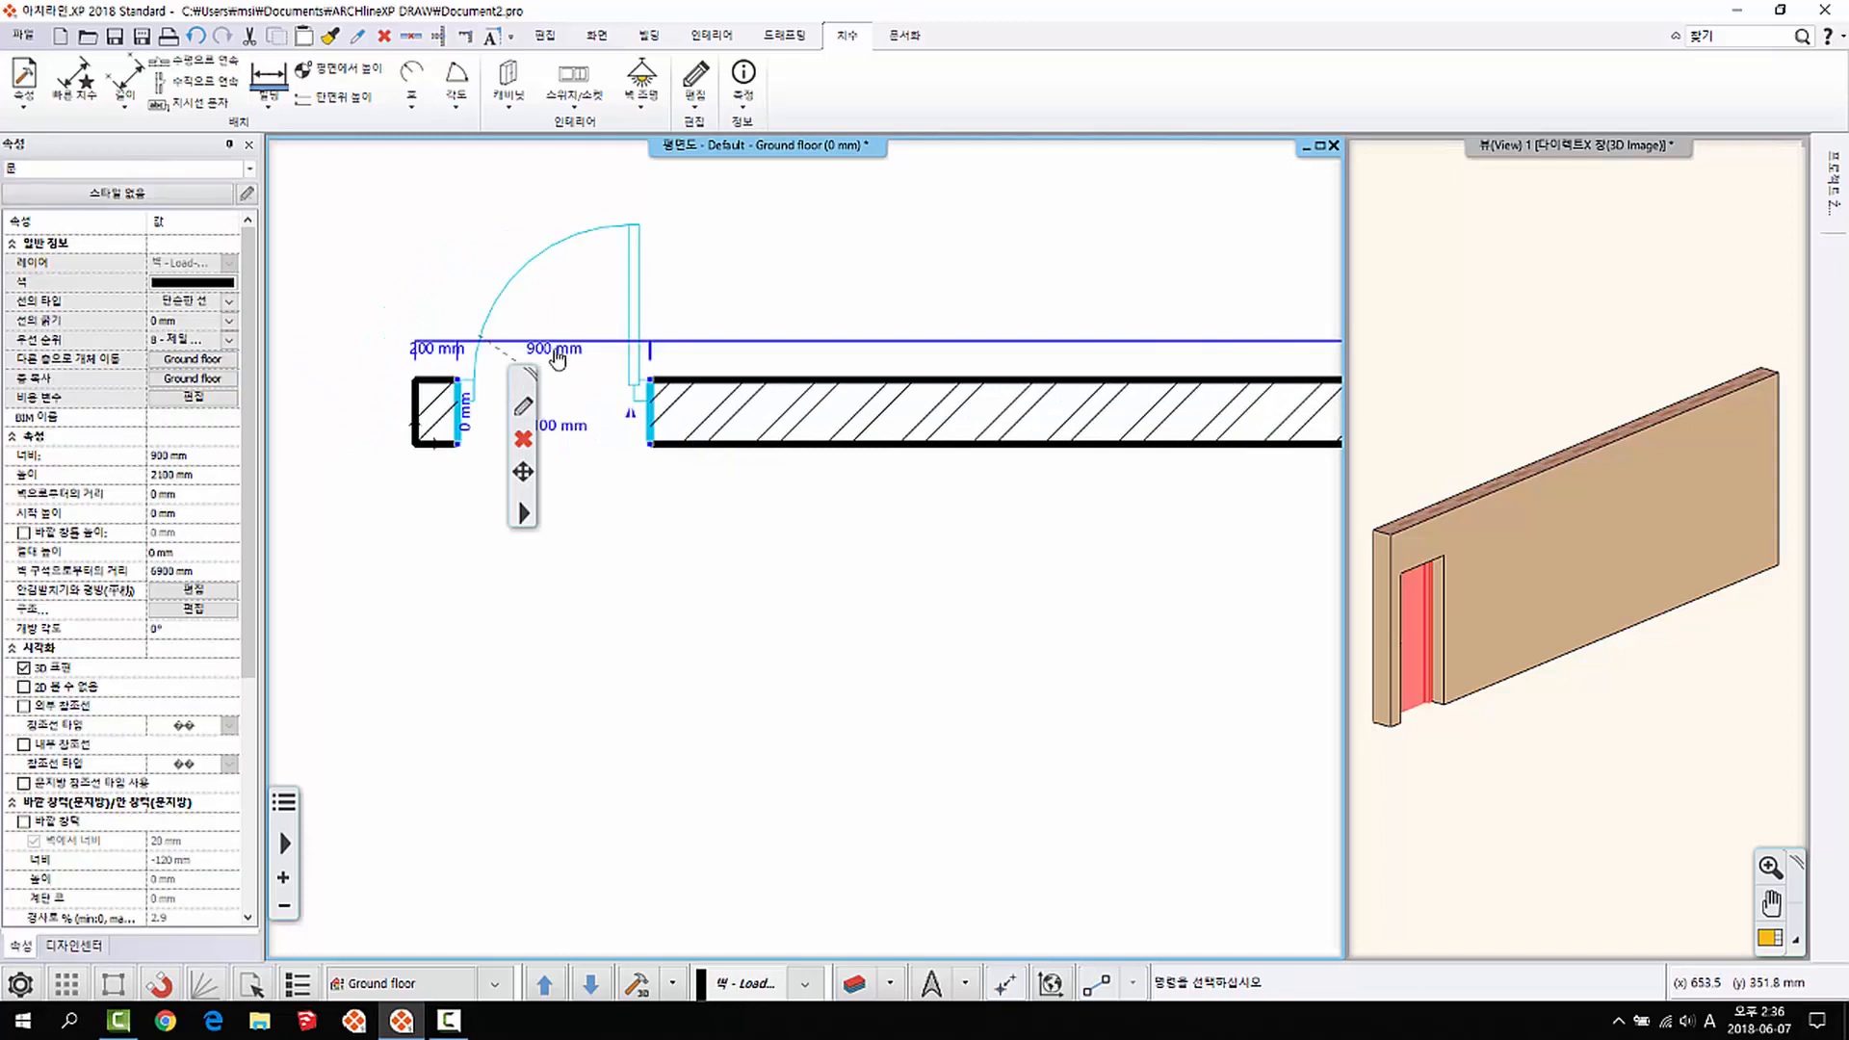
text(1000)
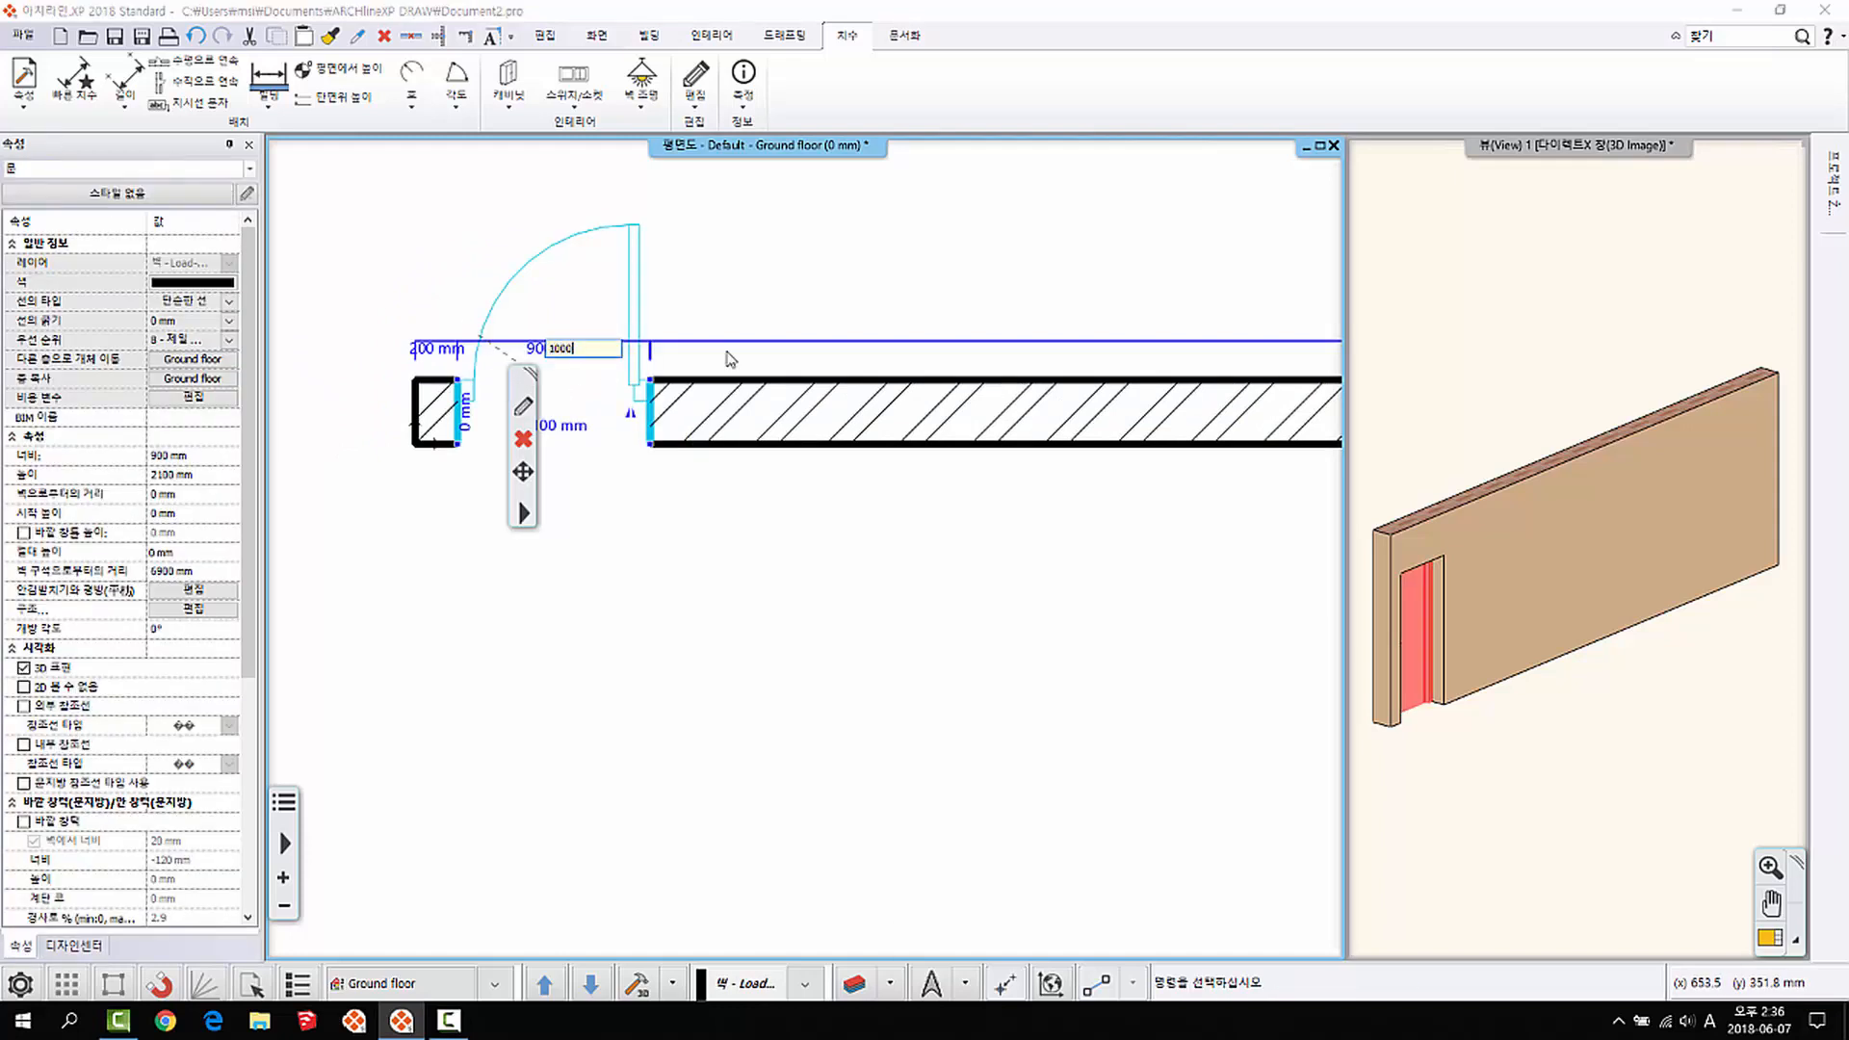
key(Return)
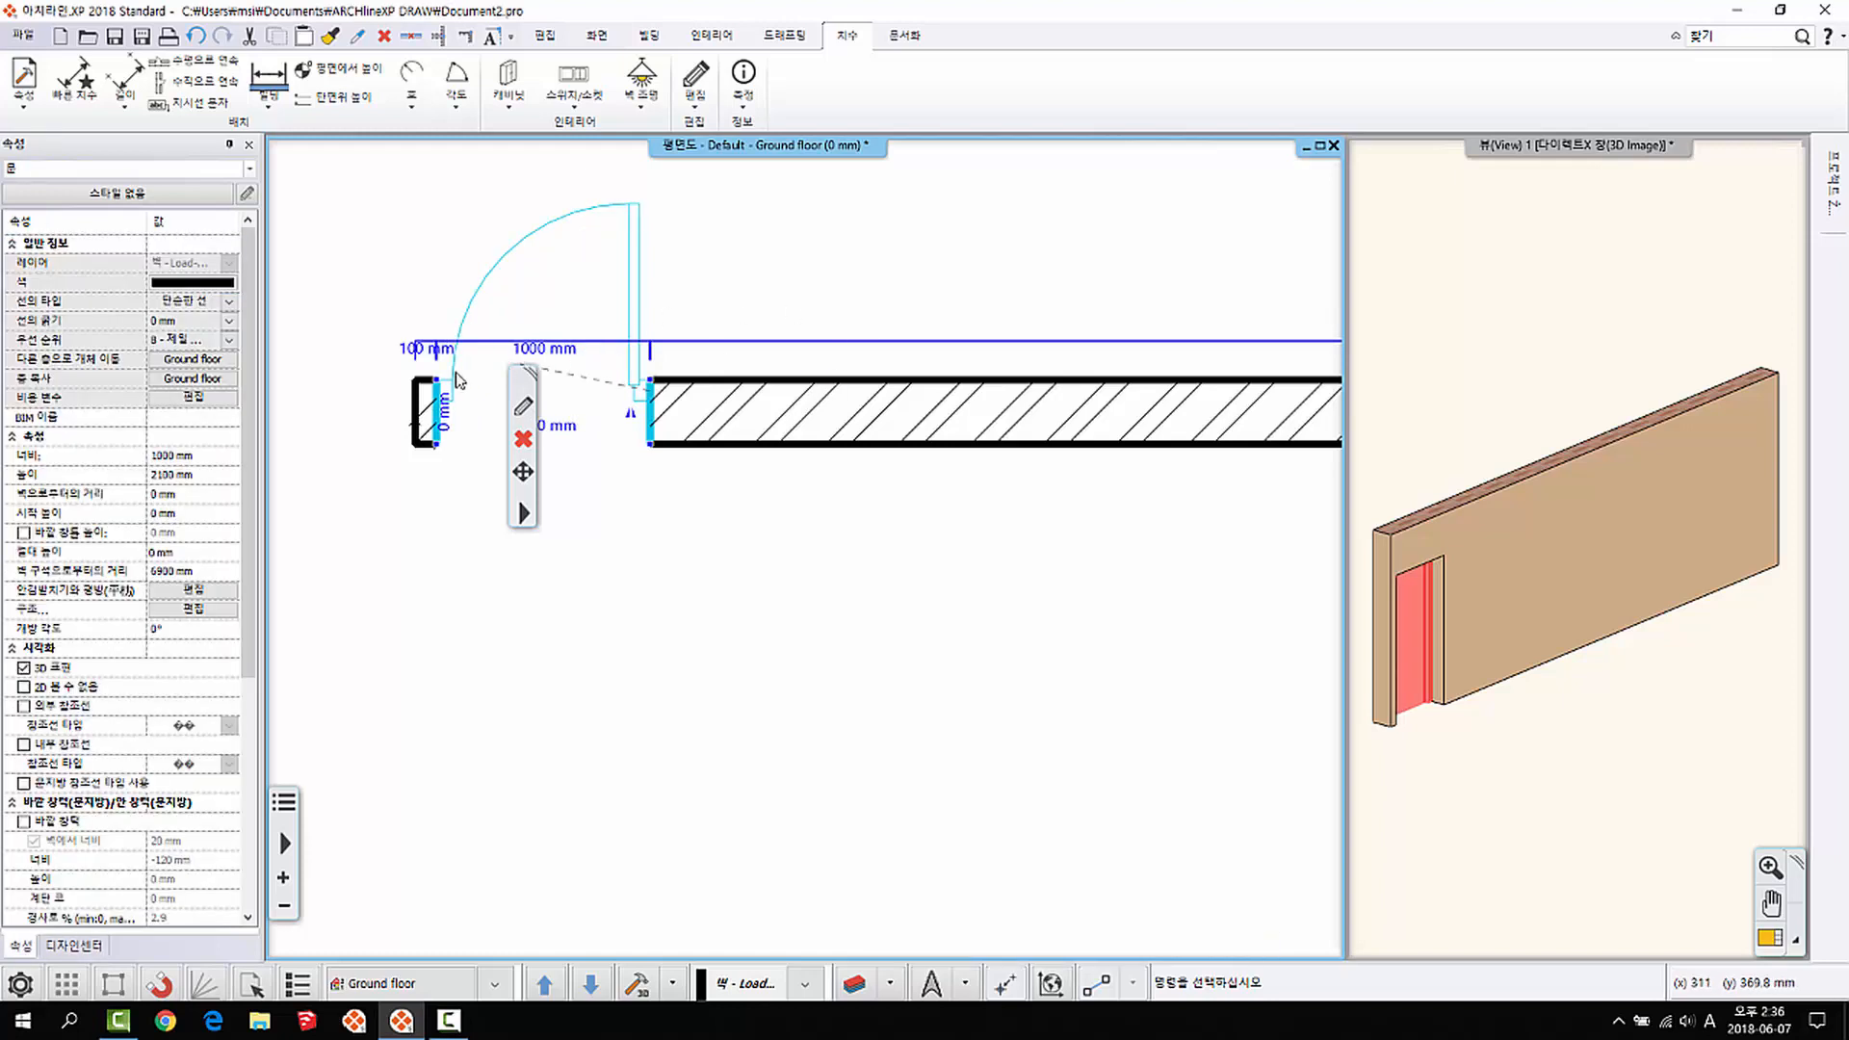
Step: Bring the door closer in the 3D view and set its height to 2200 mm
click(1403, 571)
scroll(1564, 471, up, 4)
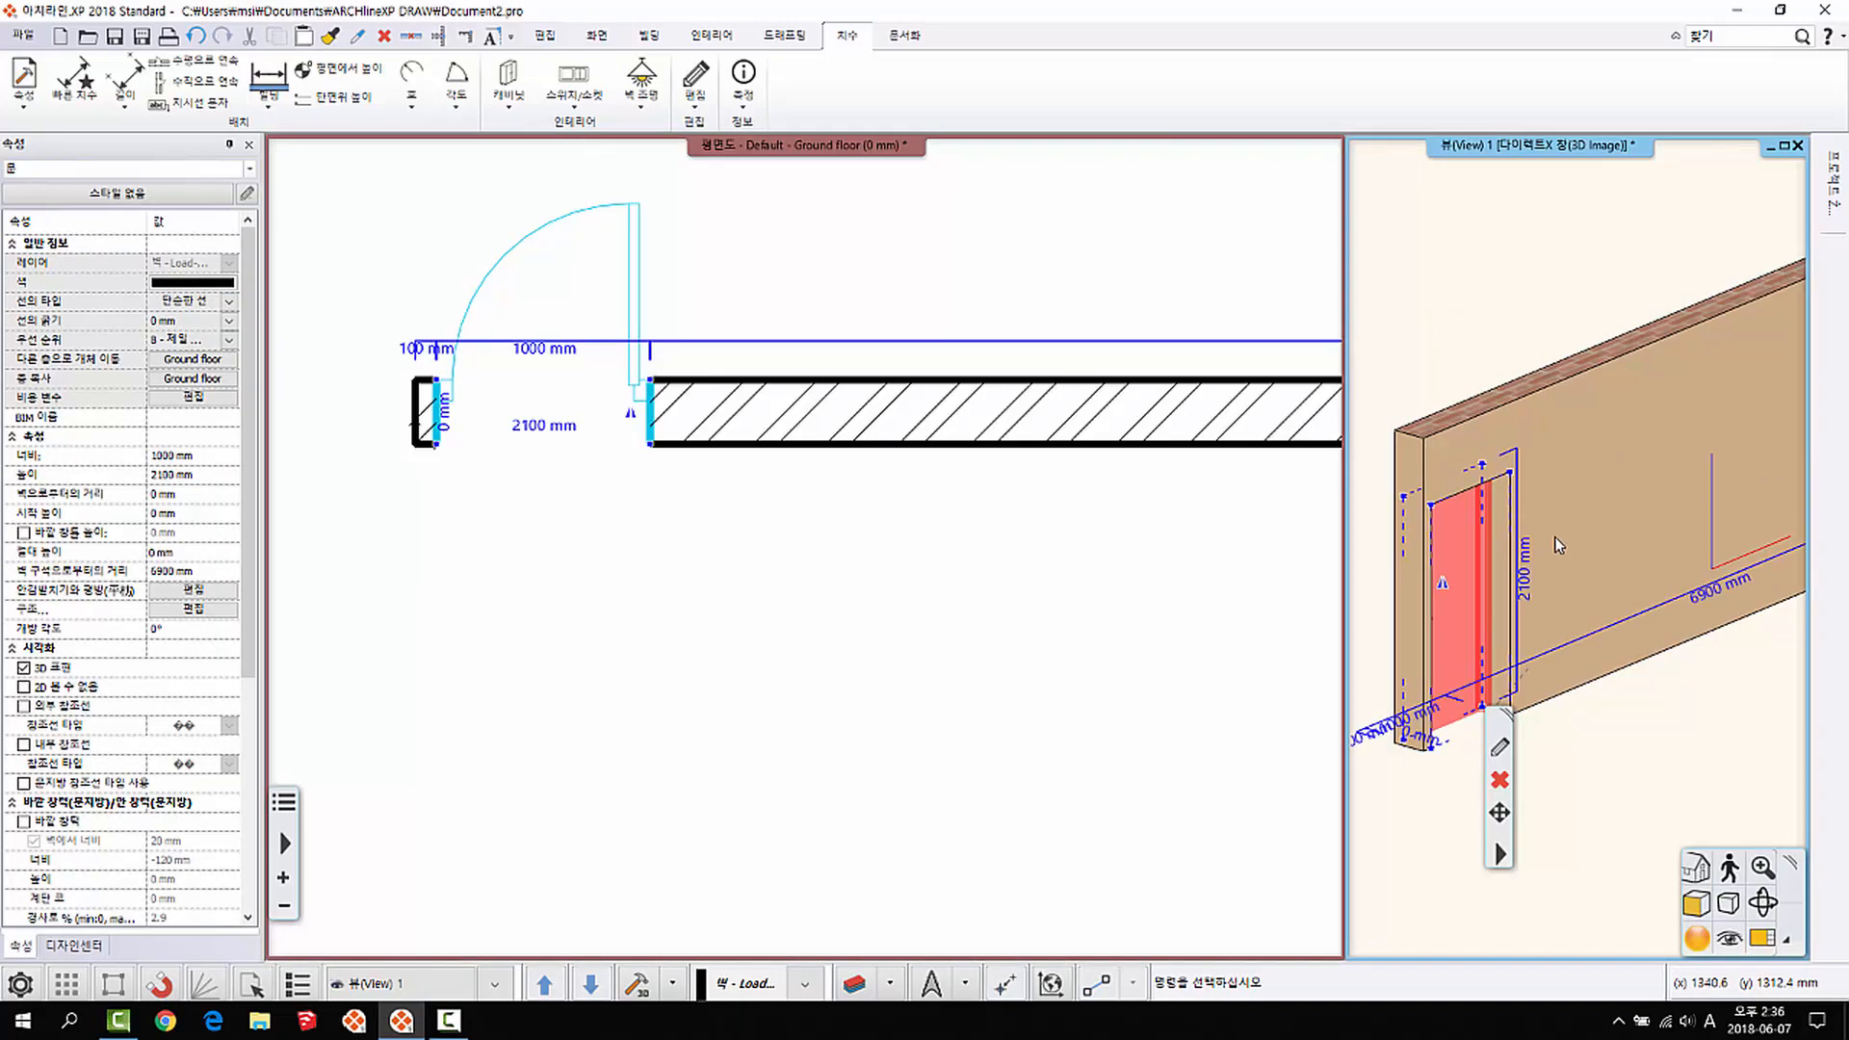
scroll(594, 414, up, 3)
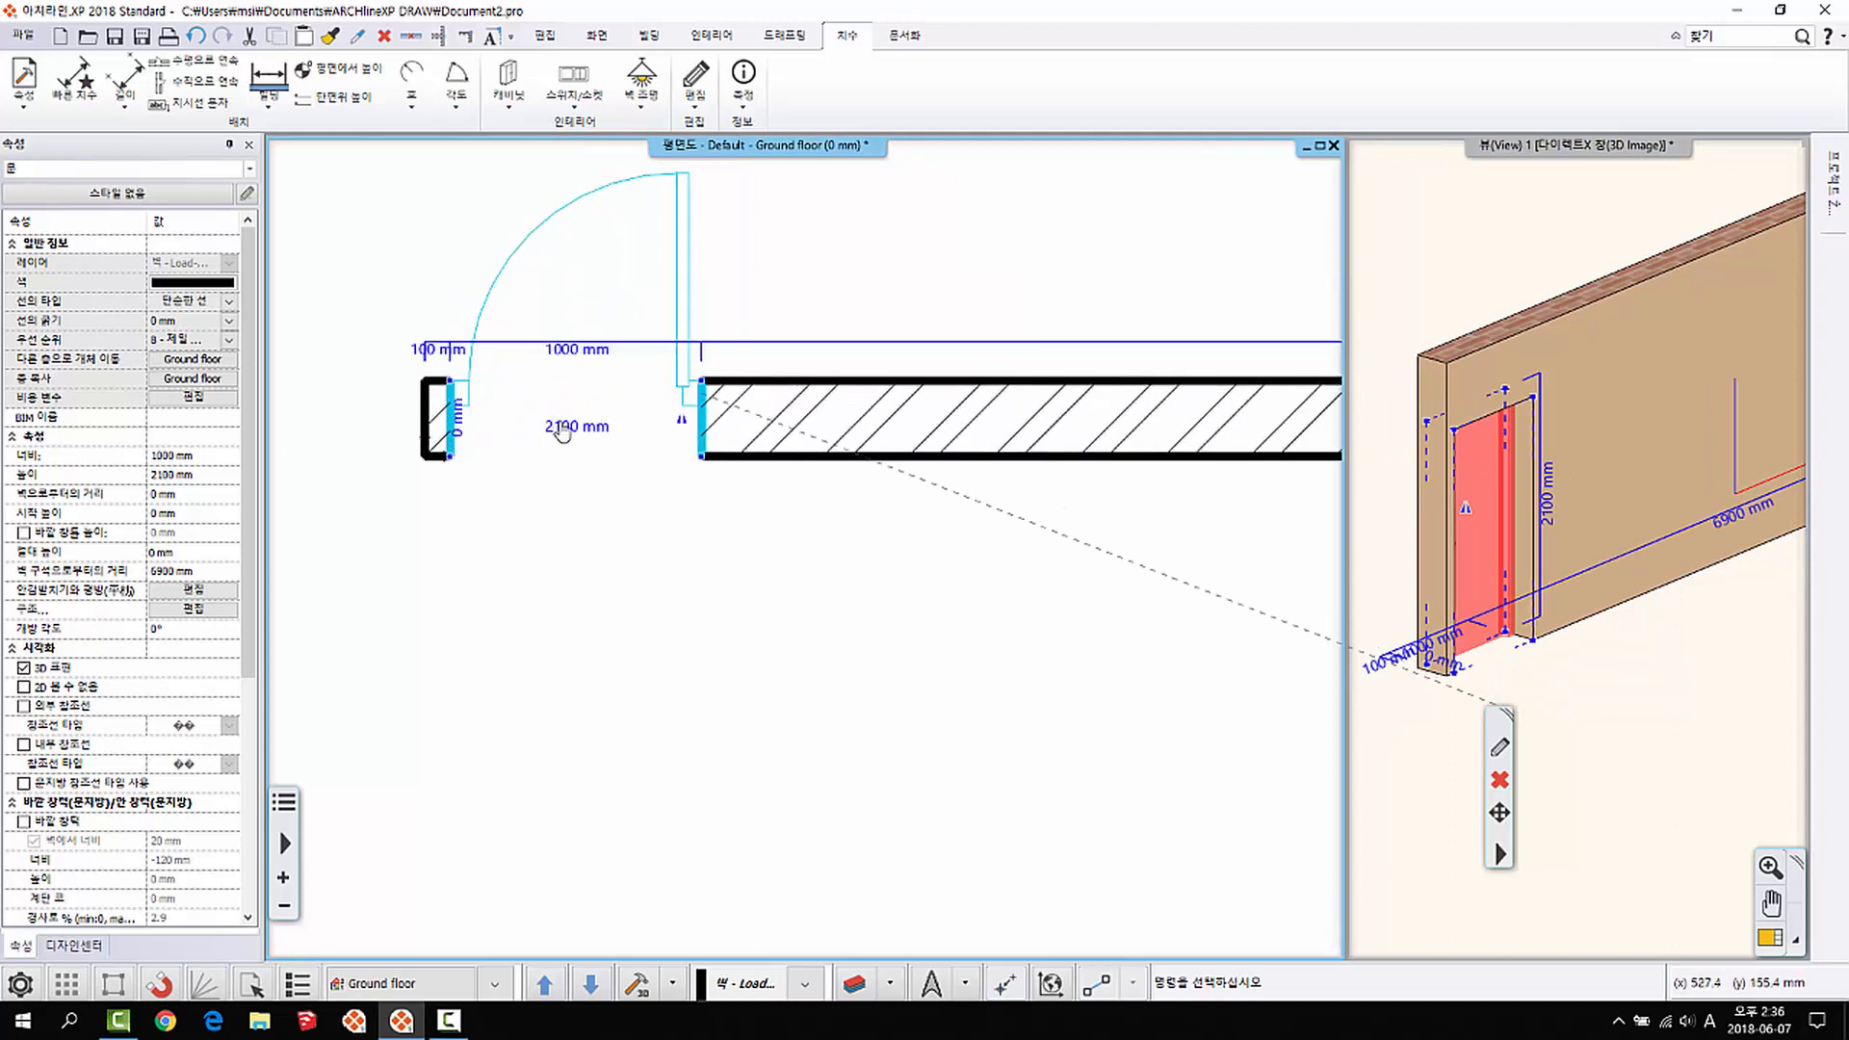
double_click(572, 434)
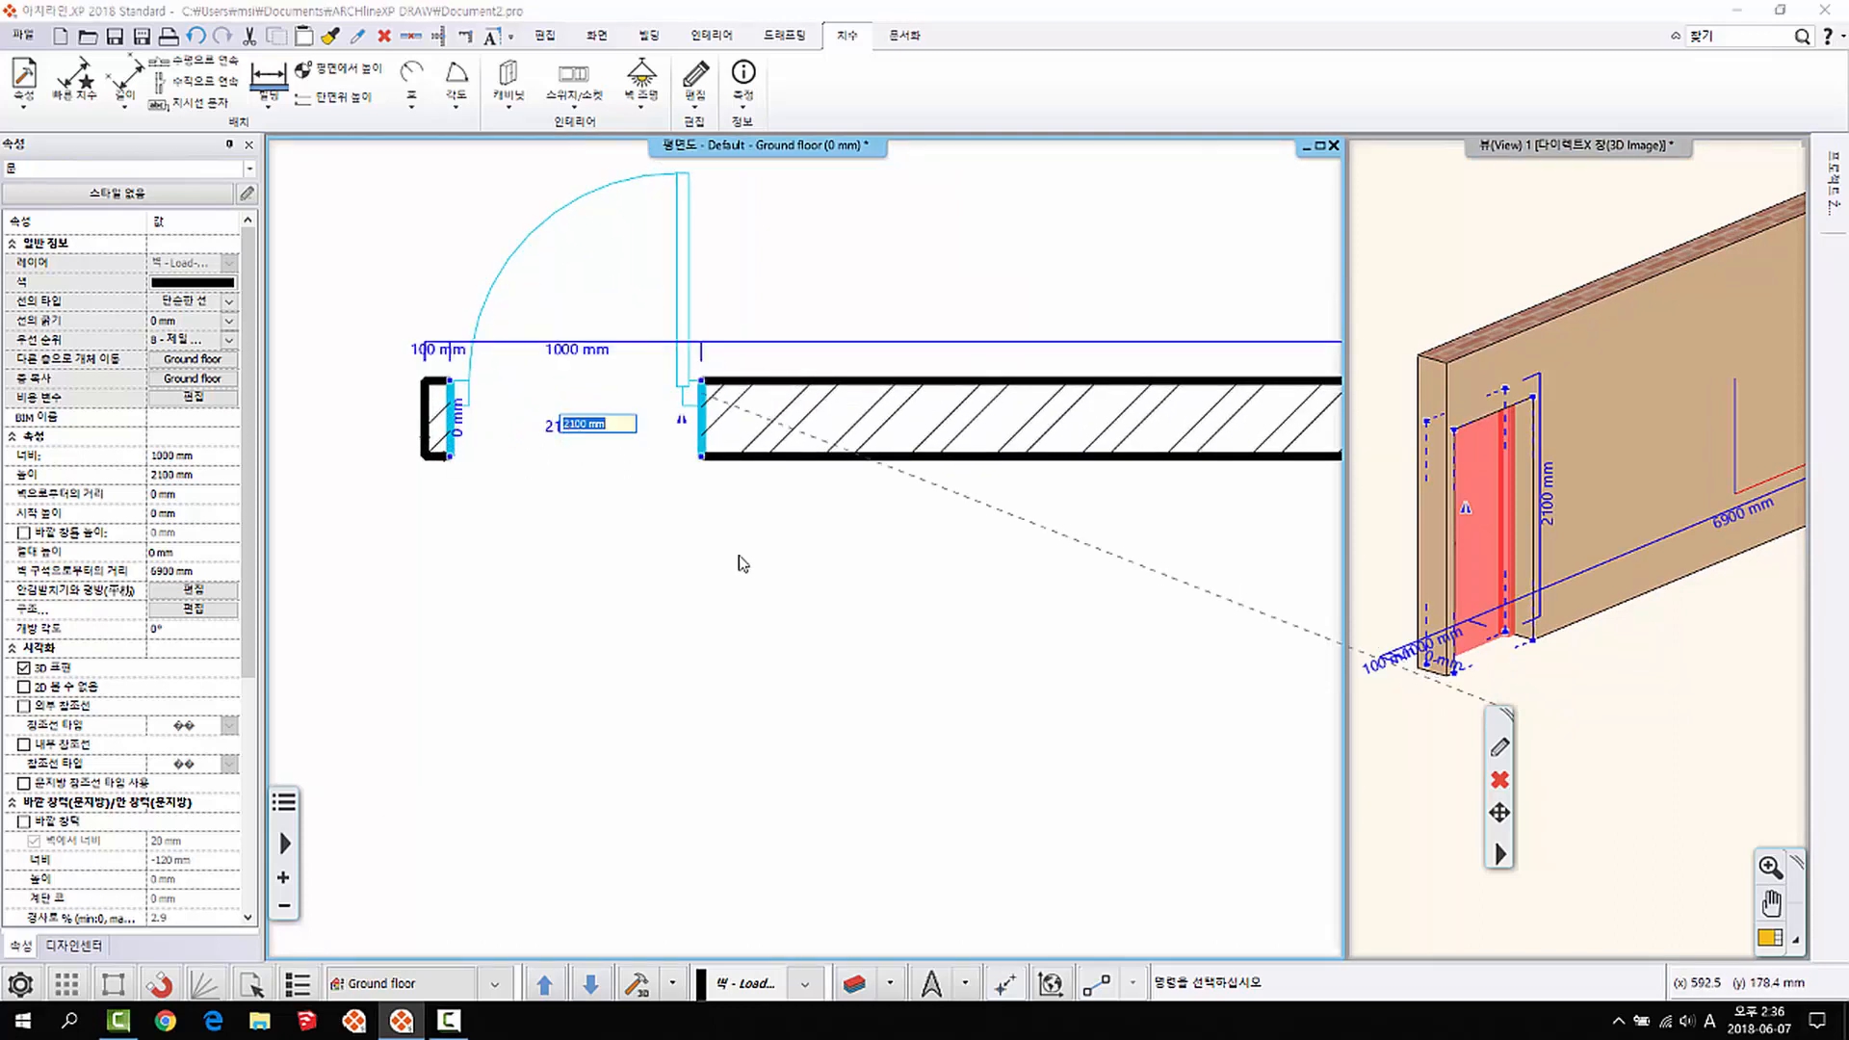
text(2200)
key(Return)
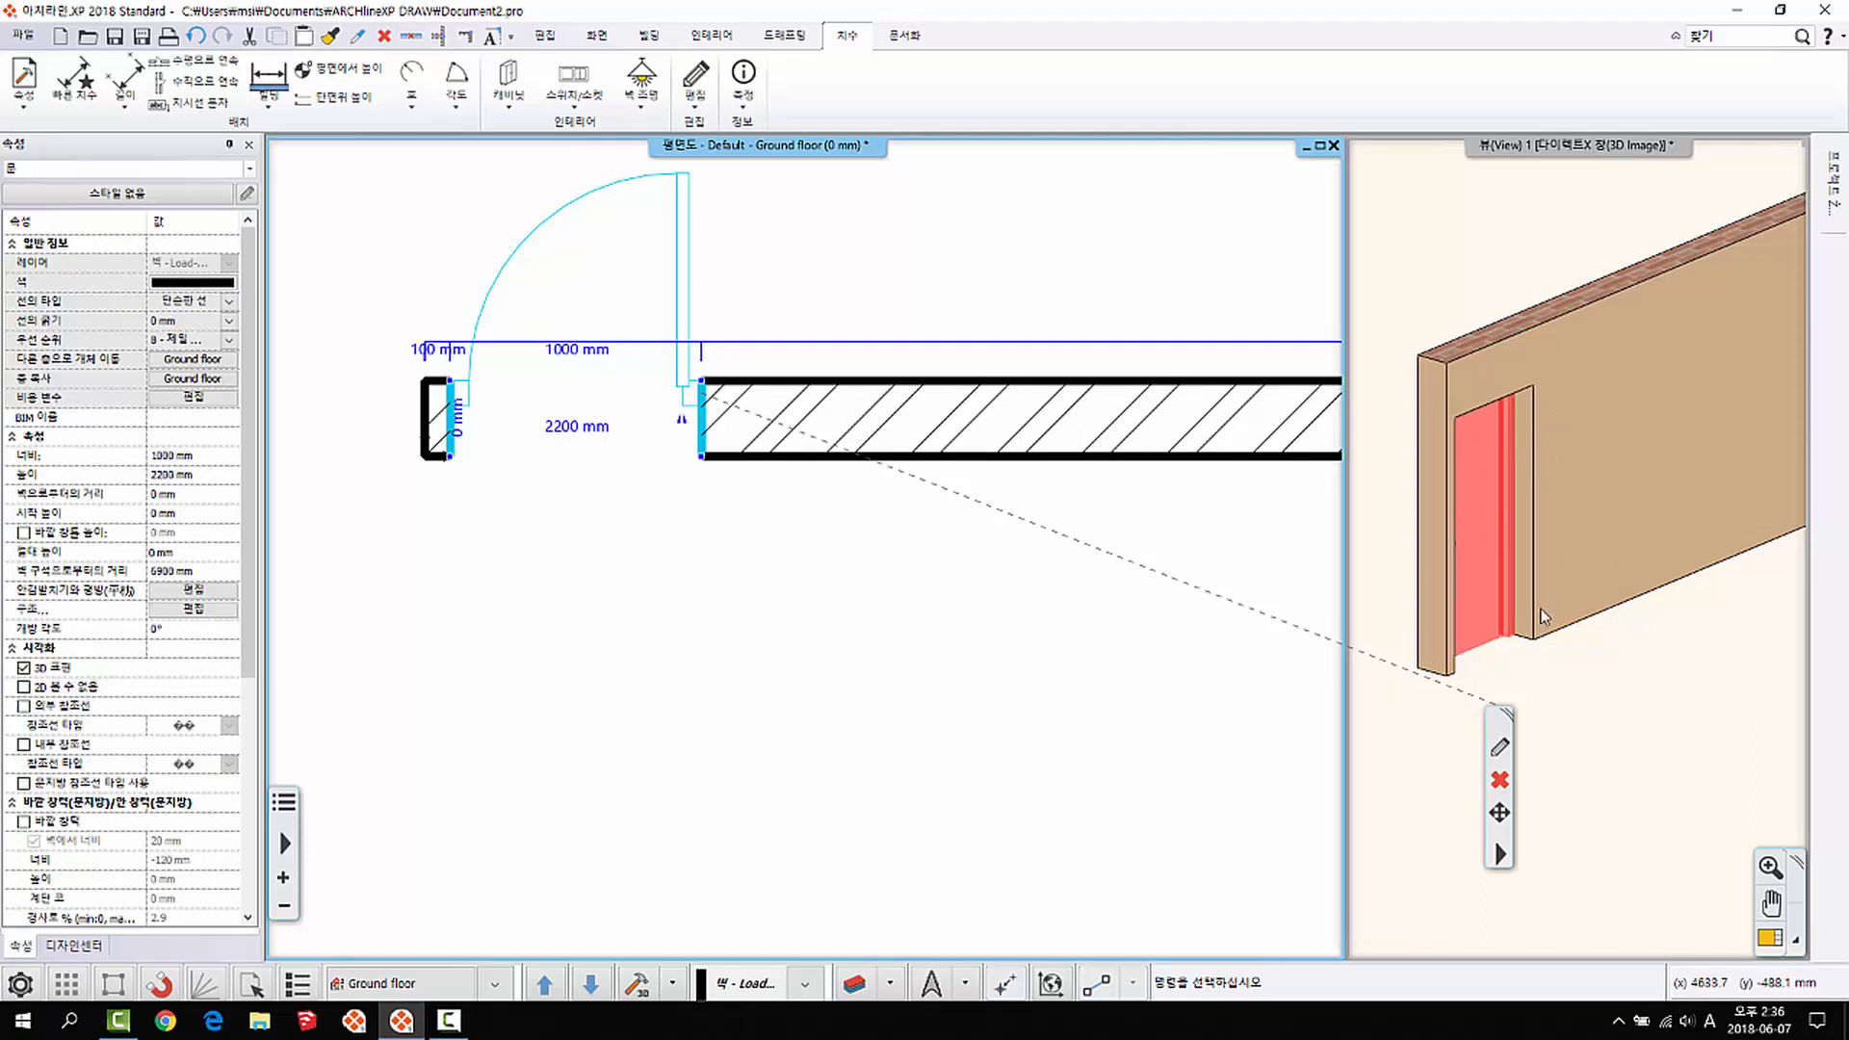
Step: Flip the door's opening side with 안-바깥, flip it back the same way, and deselect it
click(681, 430)
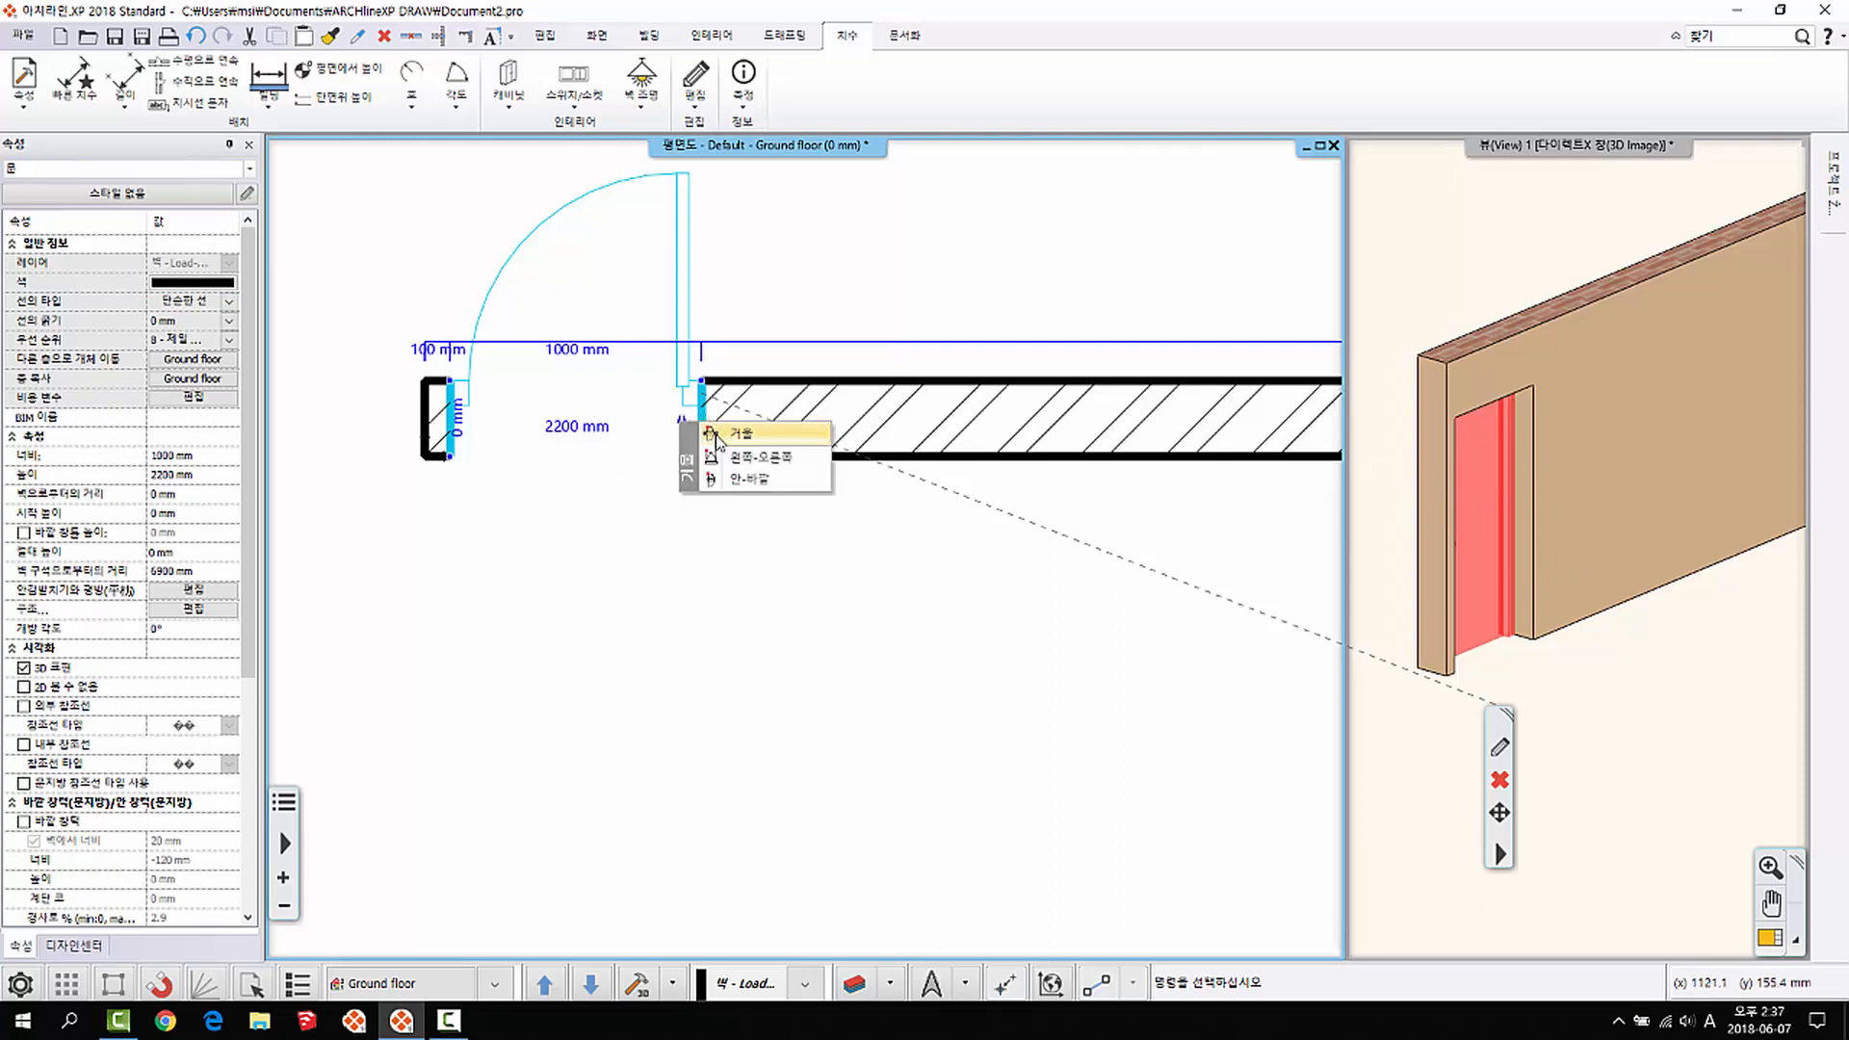
click(752, 479)
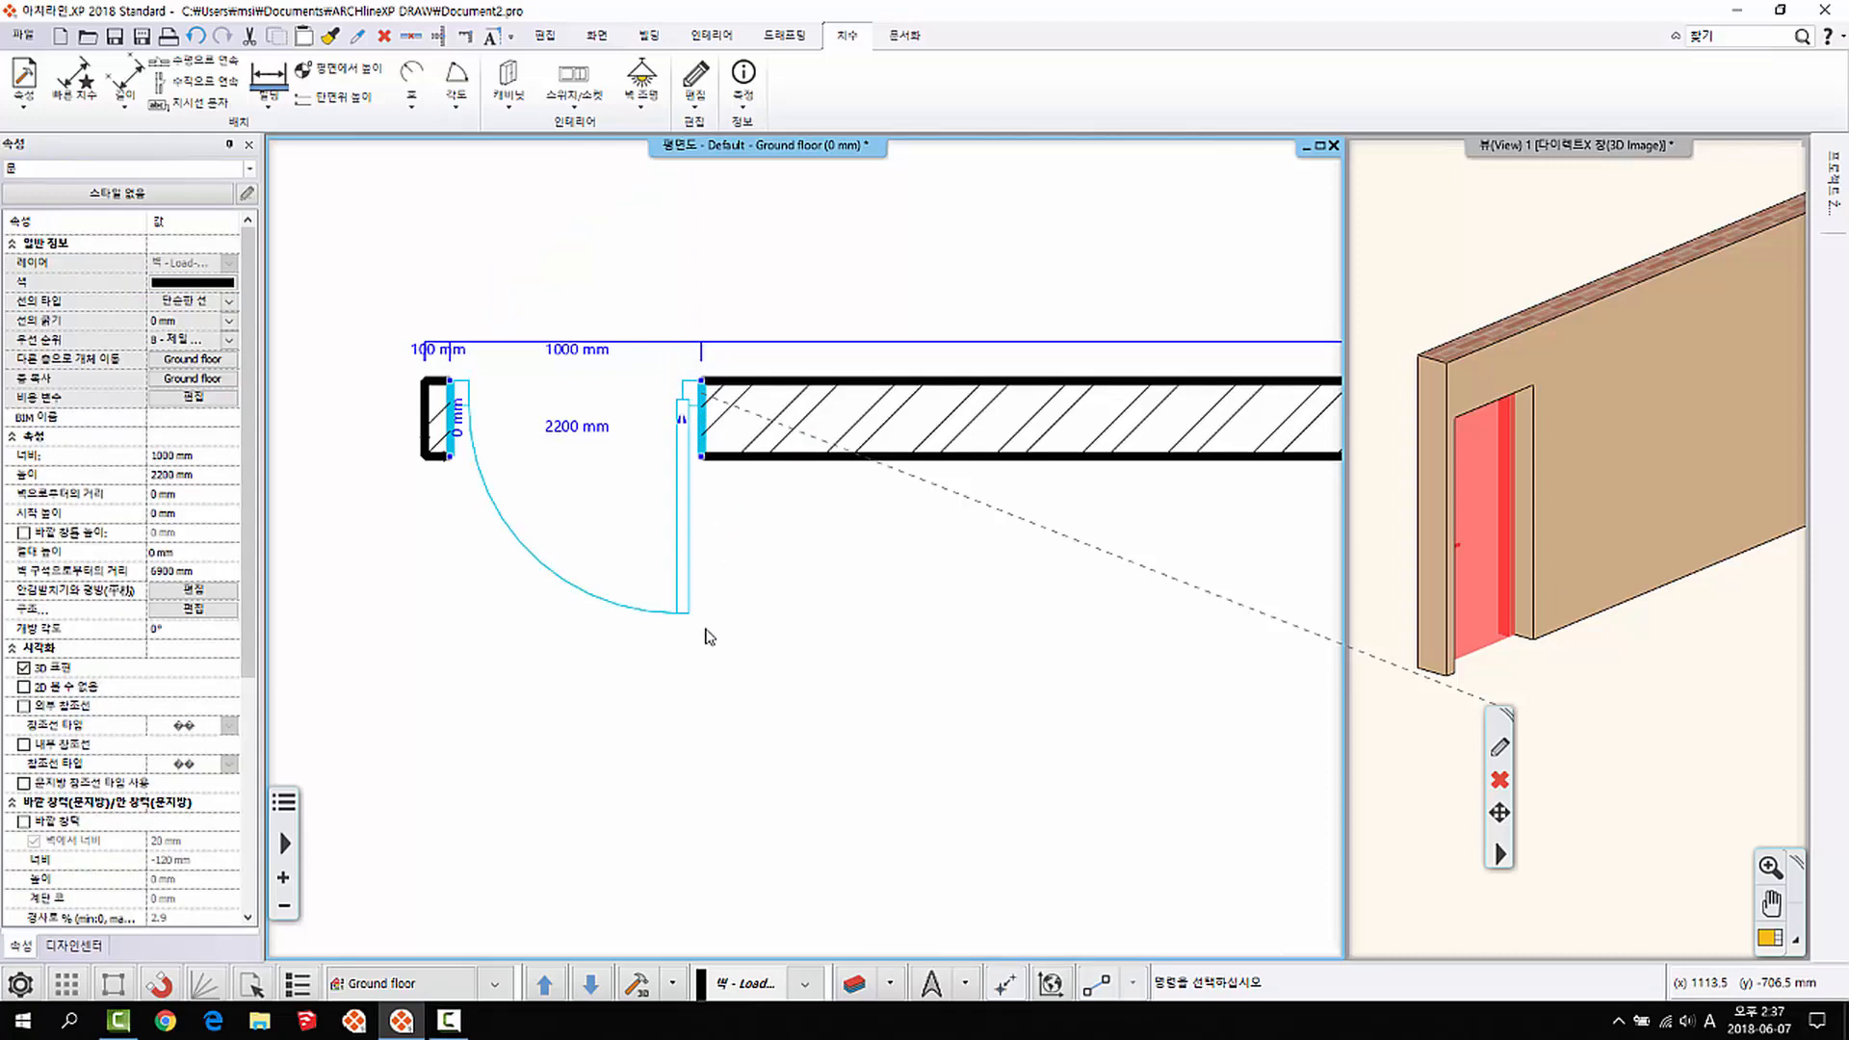
click(685, 423)
click(752, 474)
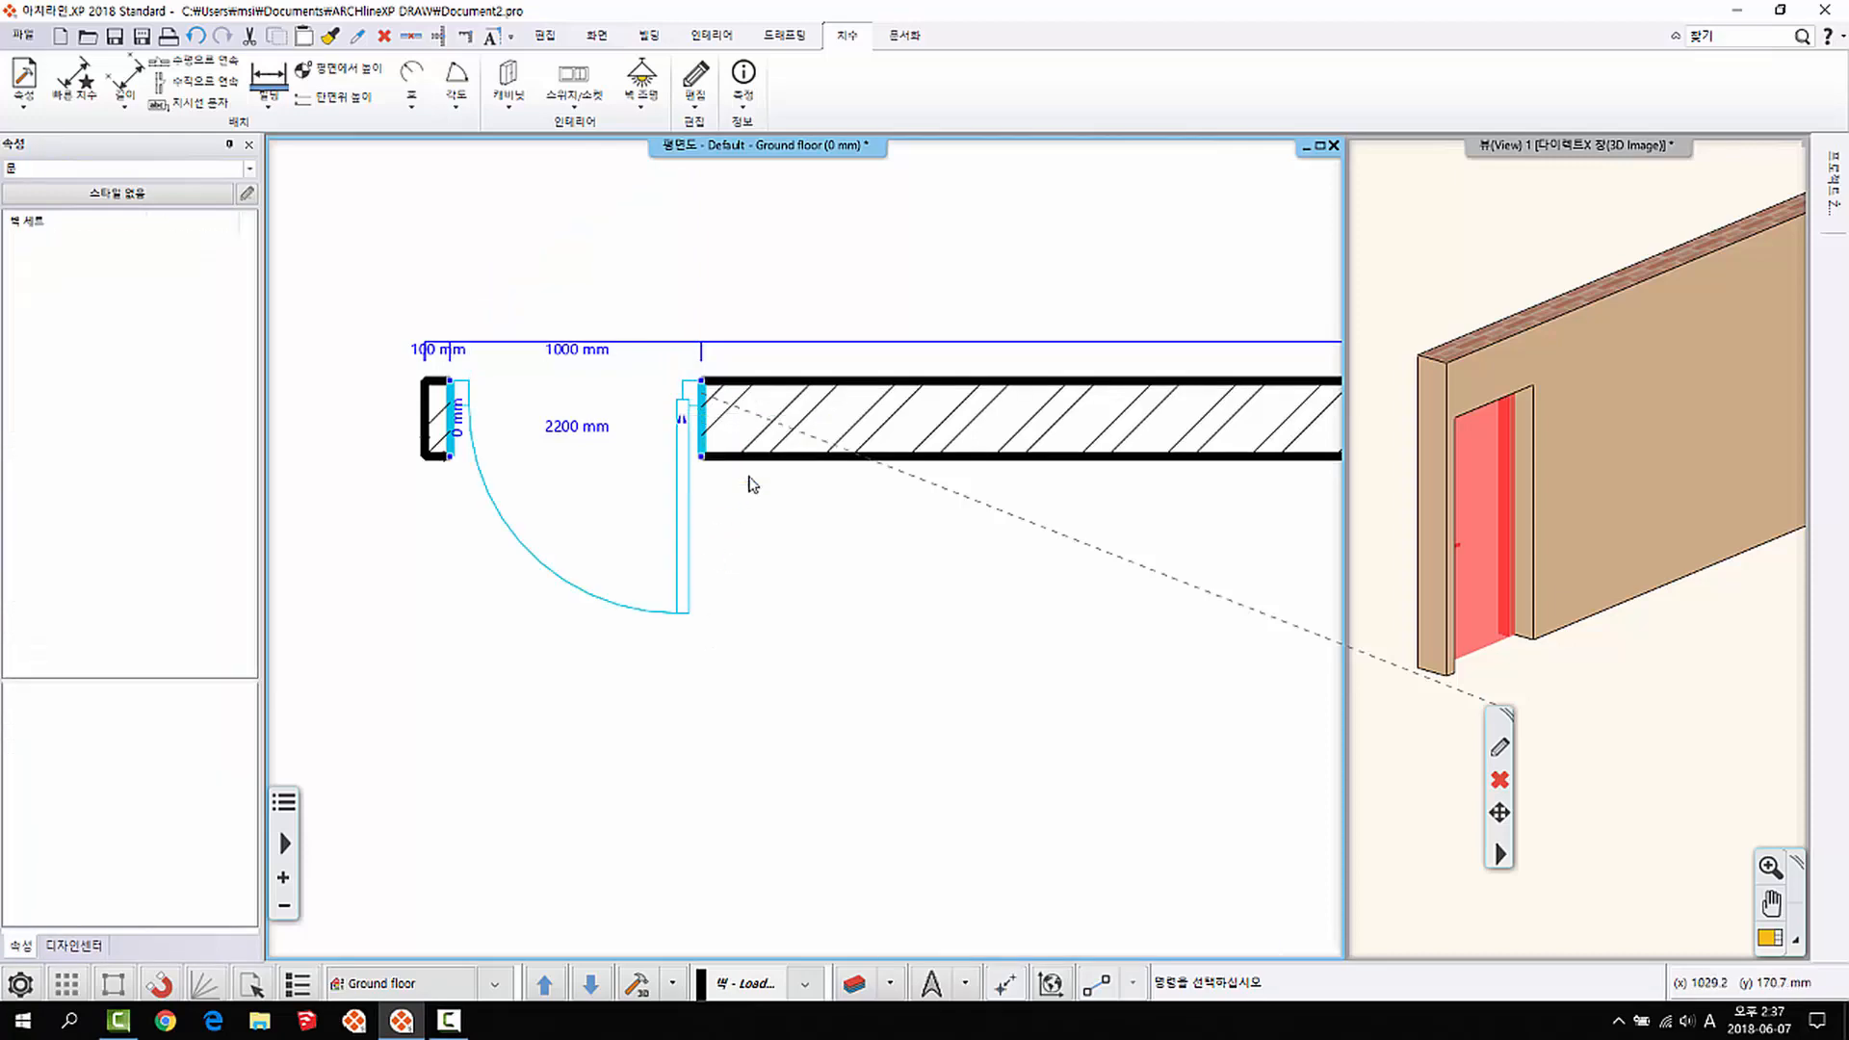
click(800, 669)
Step: Select the door again and set its 벽으로부터의 거리 (distance from the wall face) to 100 mm
click(682, 304)
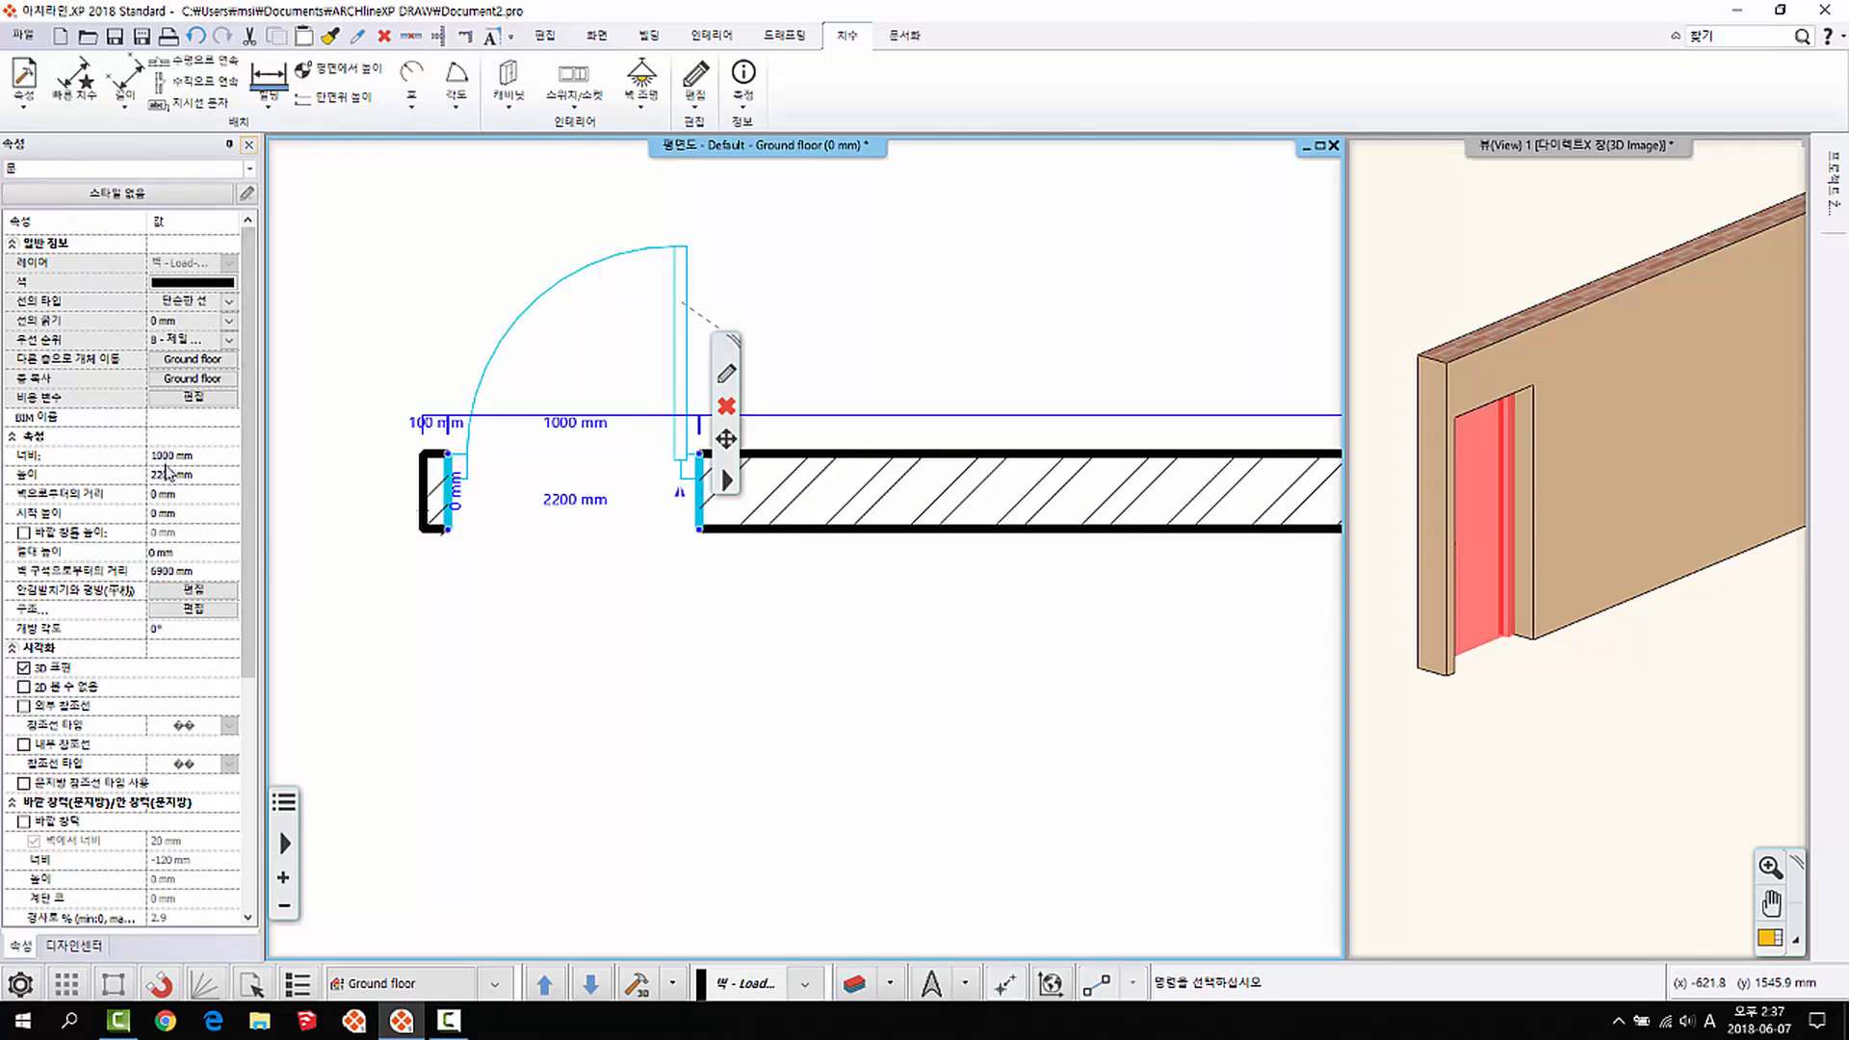
scroll(668, 549, up, 2)
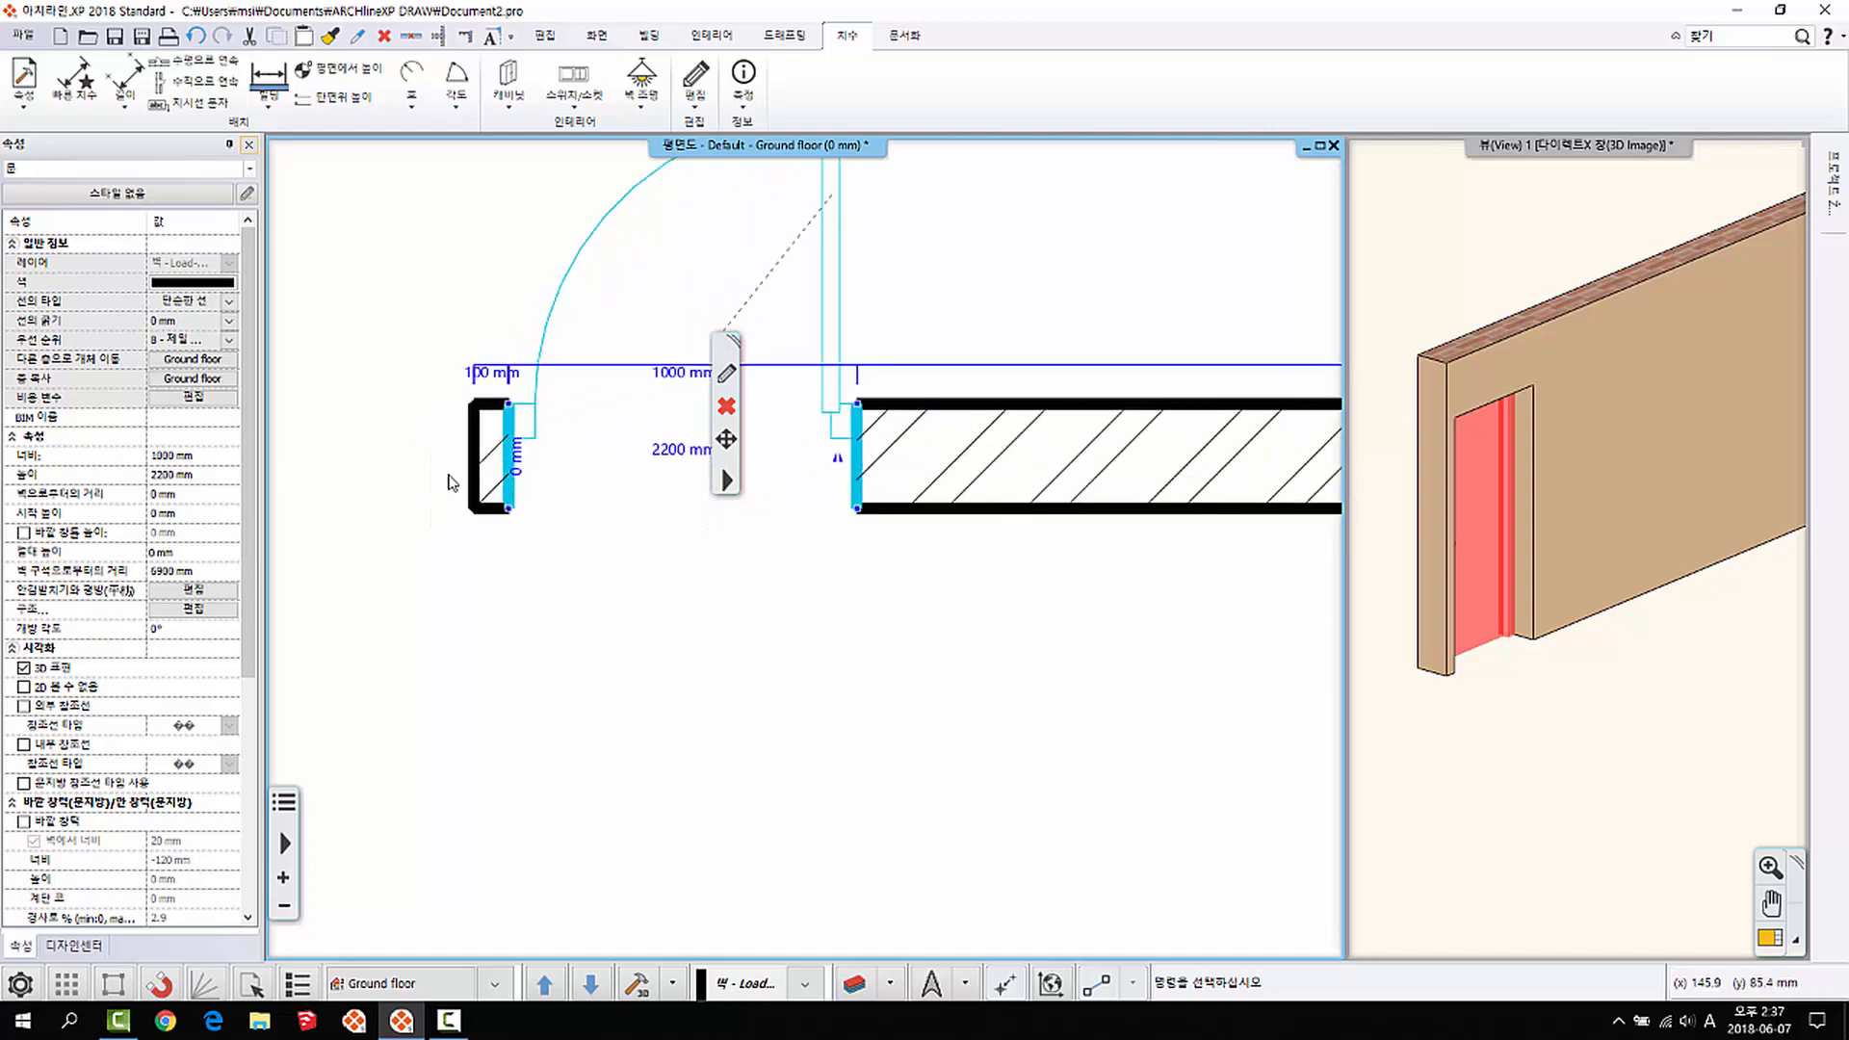
middle_drag(532, 583, 419, 593)
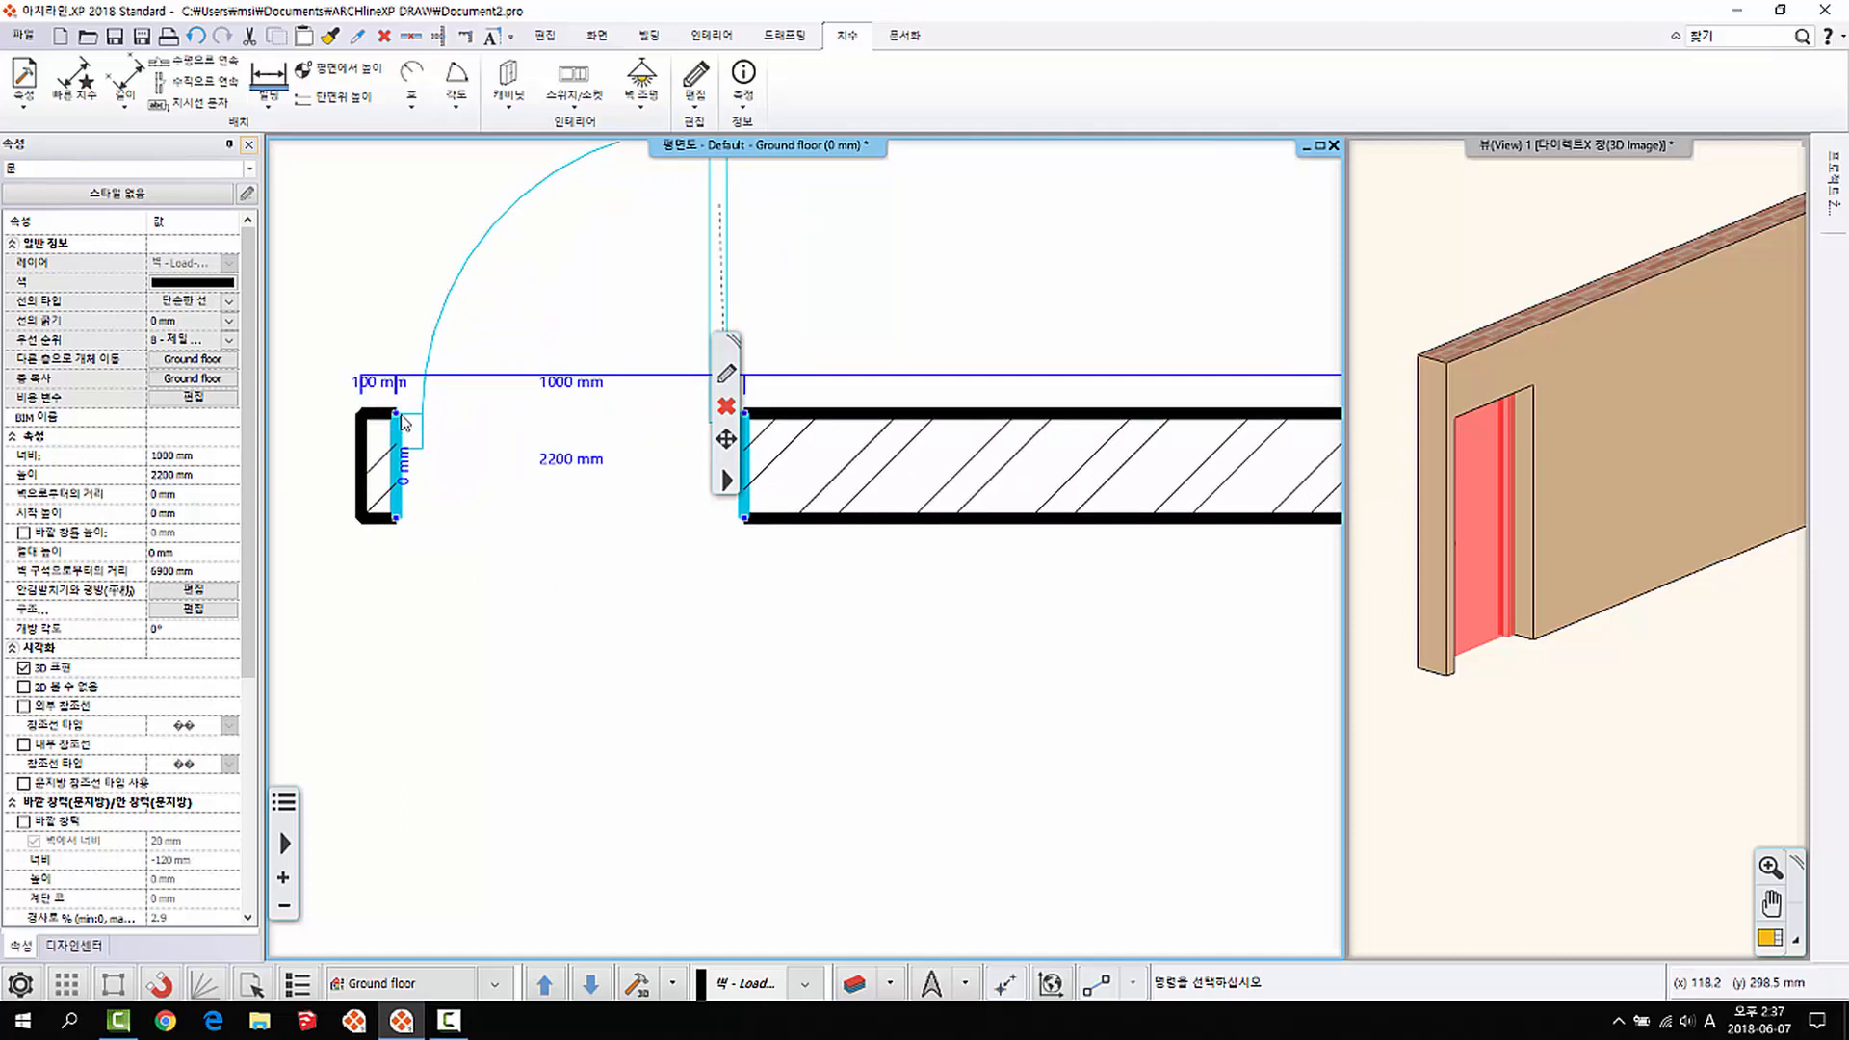
click(169, 494)
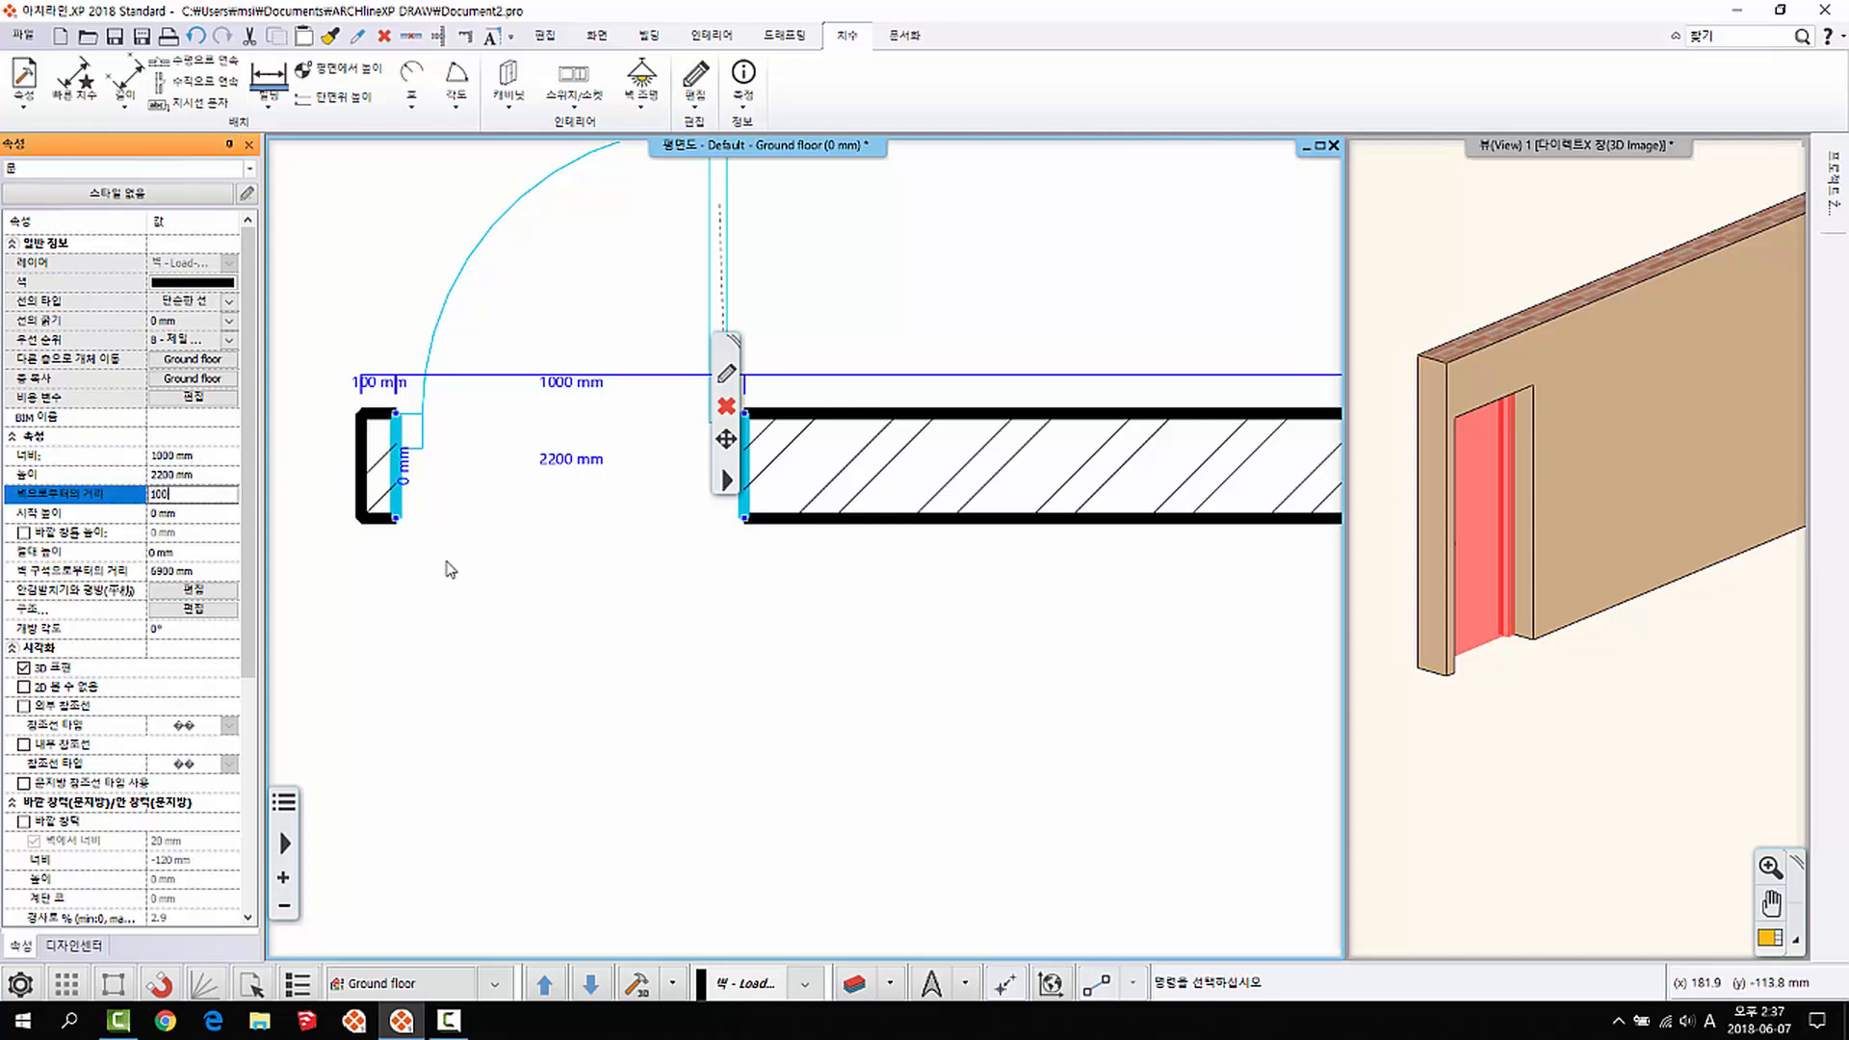
key(Return)
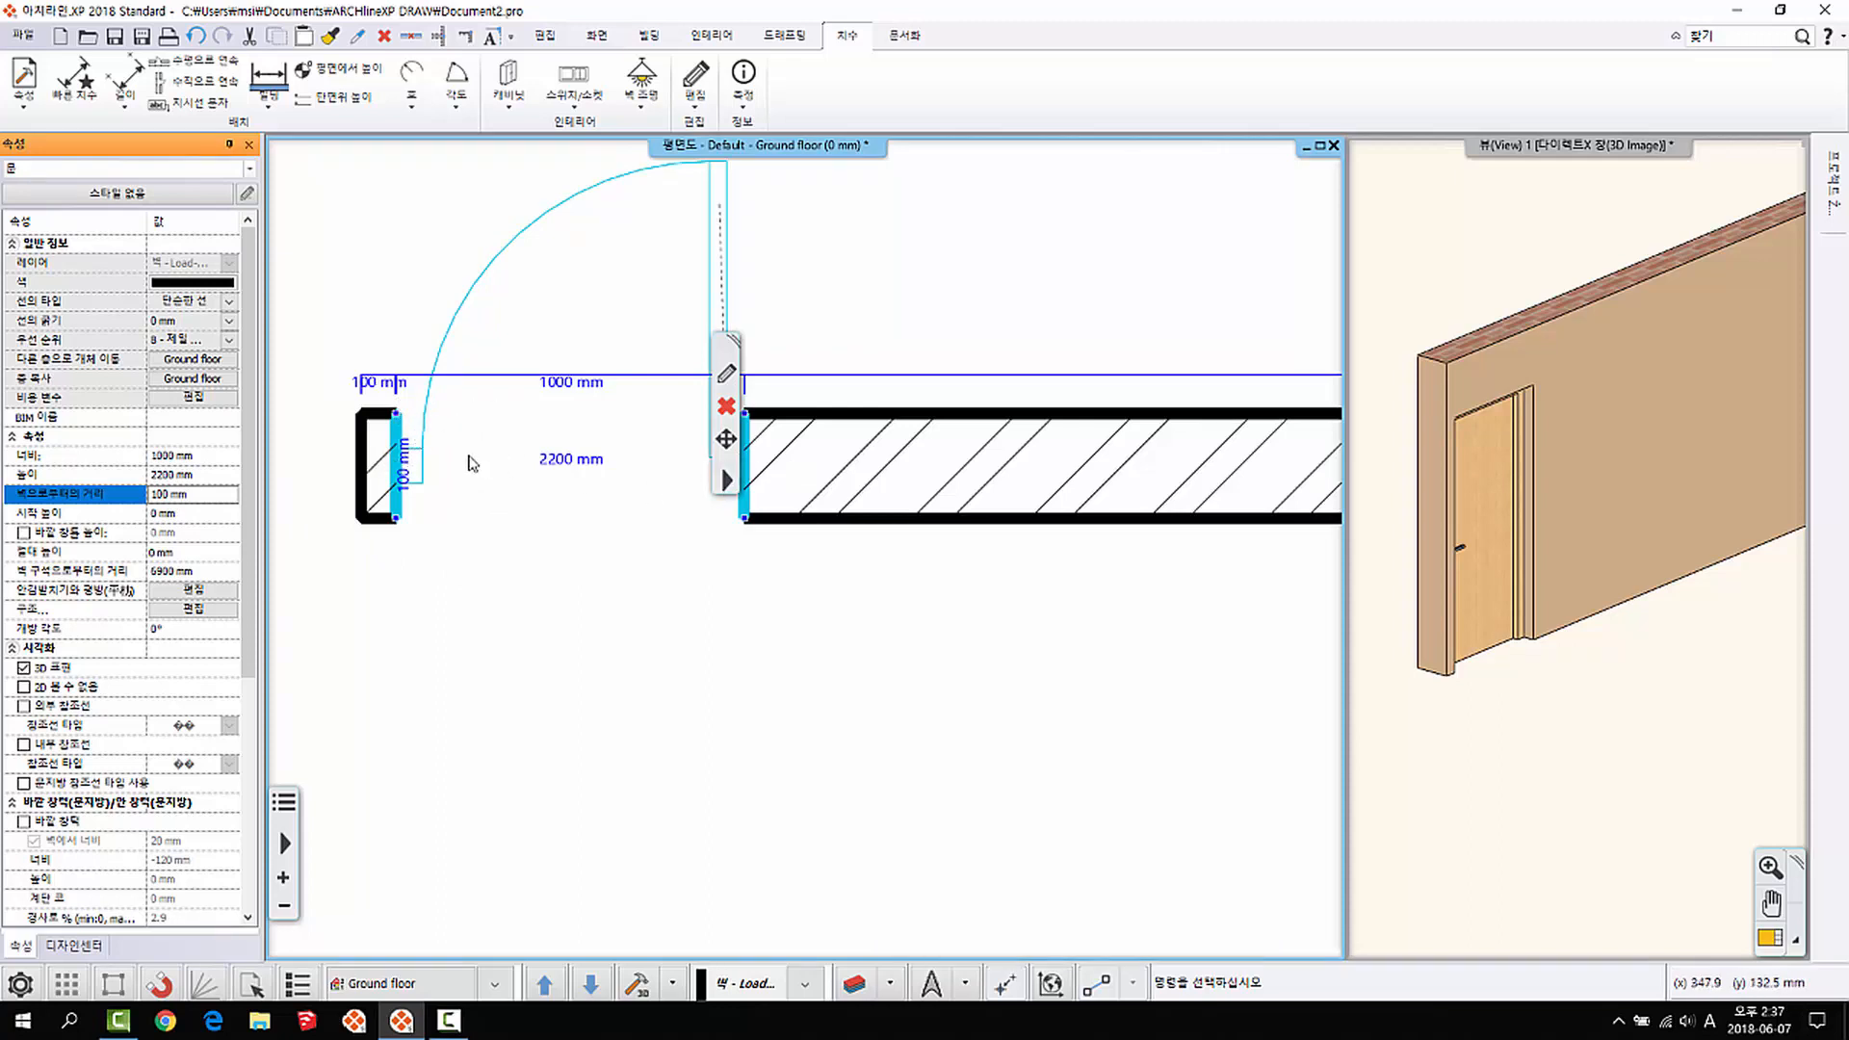
Step: Open the door's 시작 높이 value without changing it, reselect the door, and look through its remaining properties
middle_drag(488, 525, 506, 499)
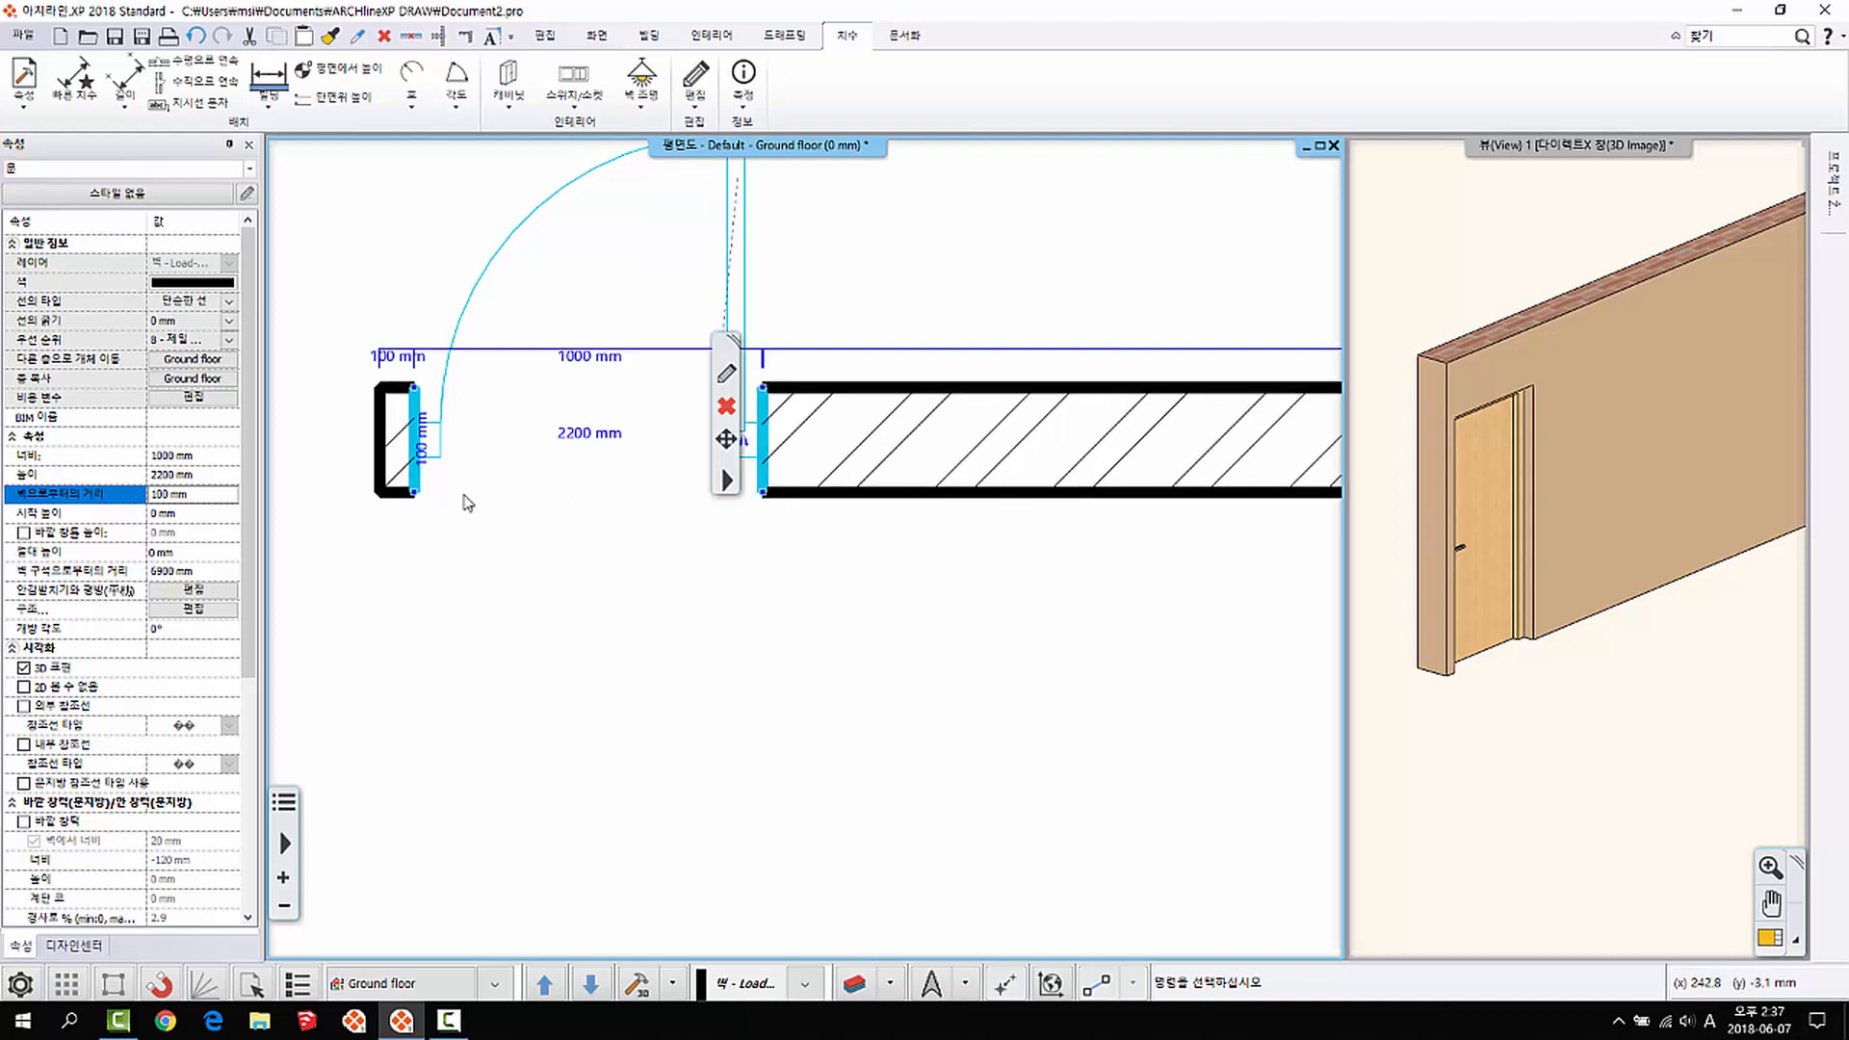
click(176, 517)
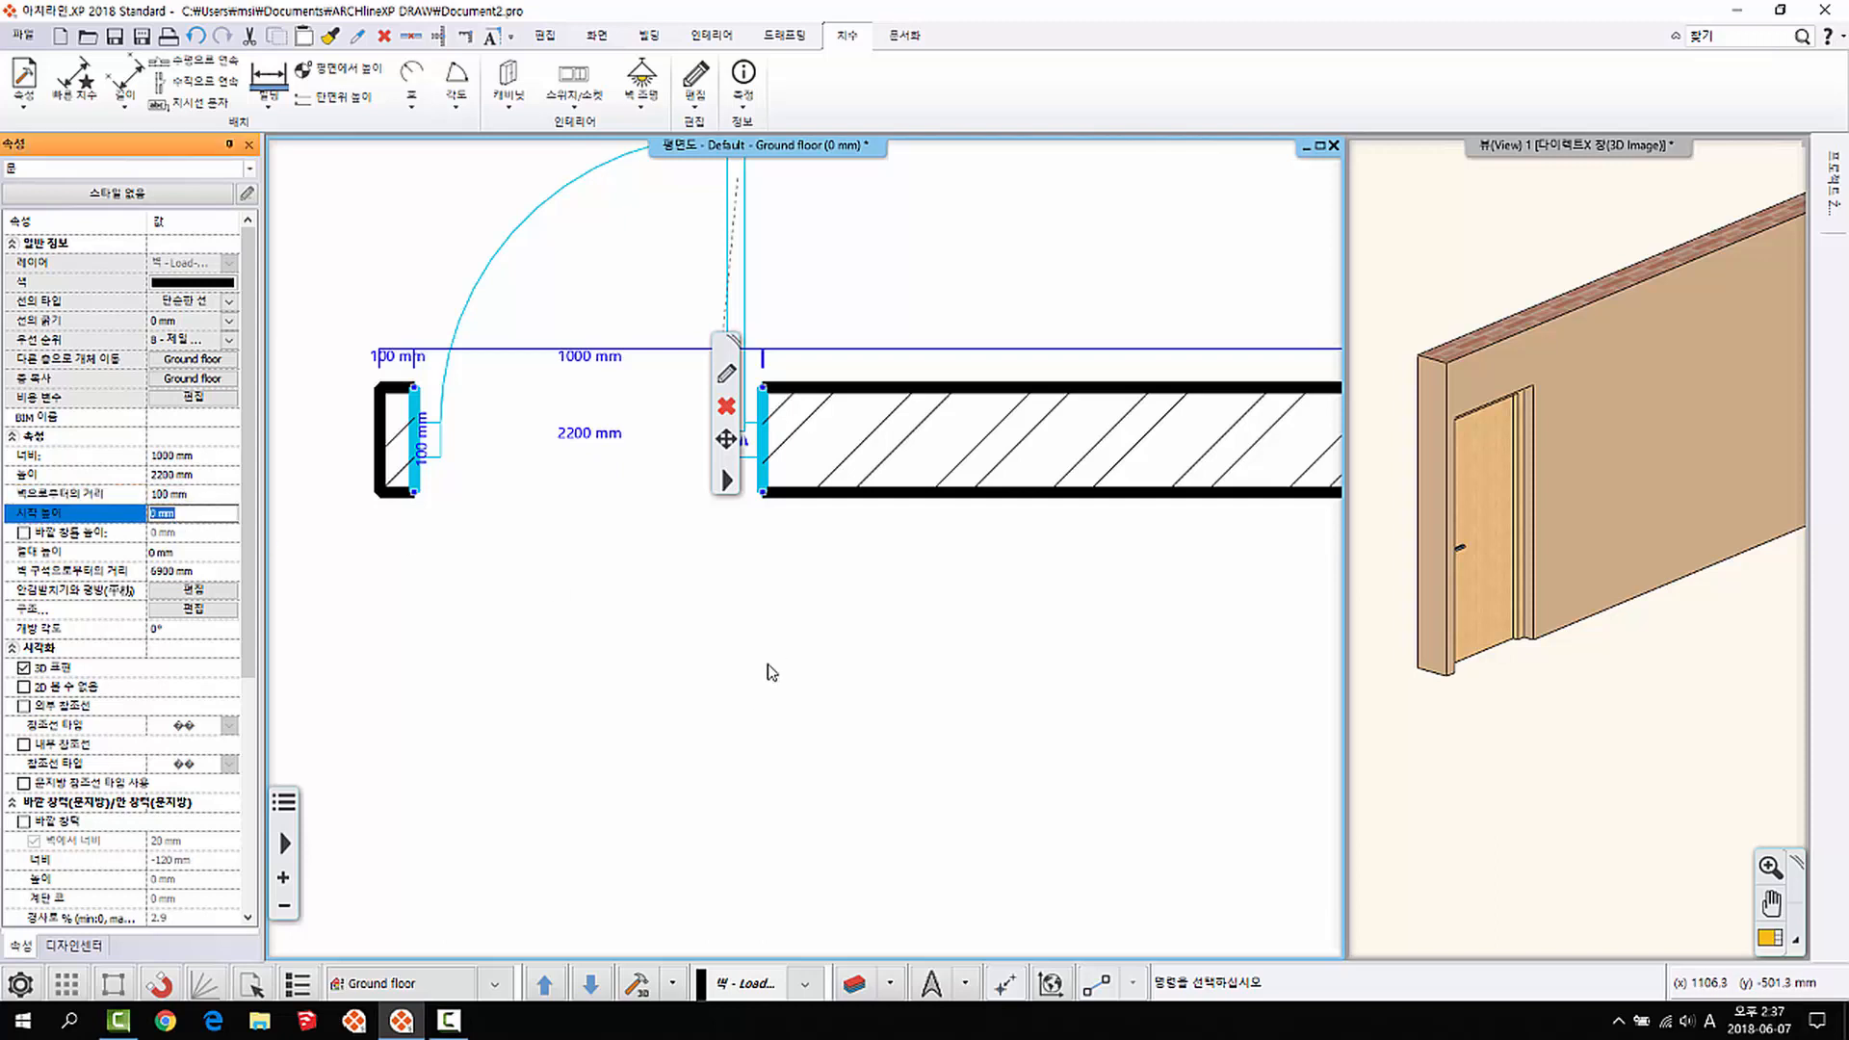
click(765, 621)
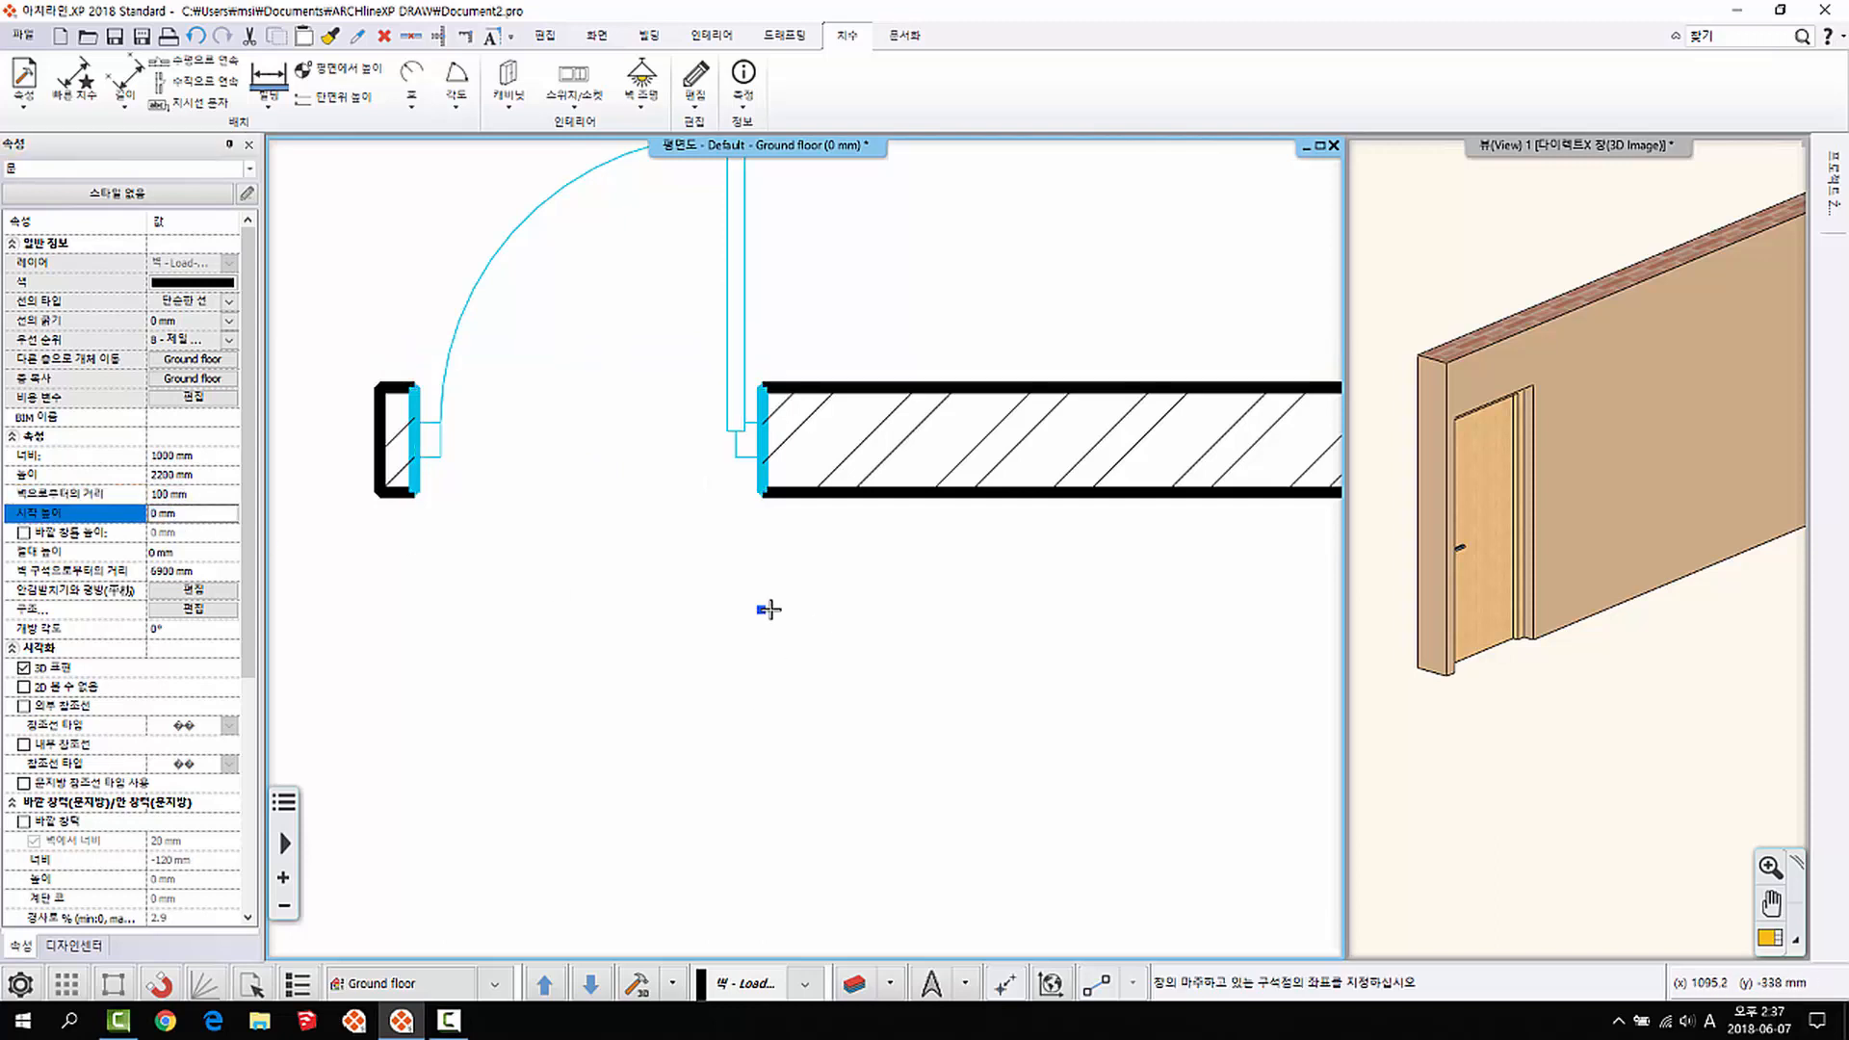
click(494, 285)
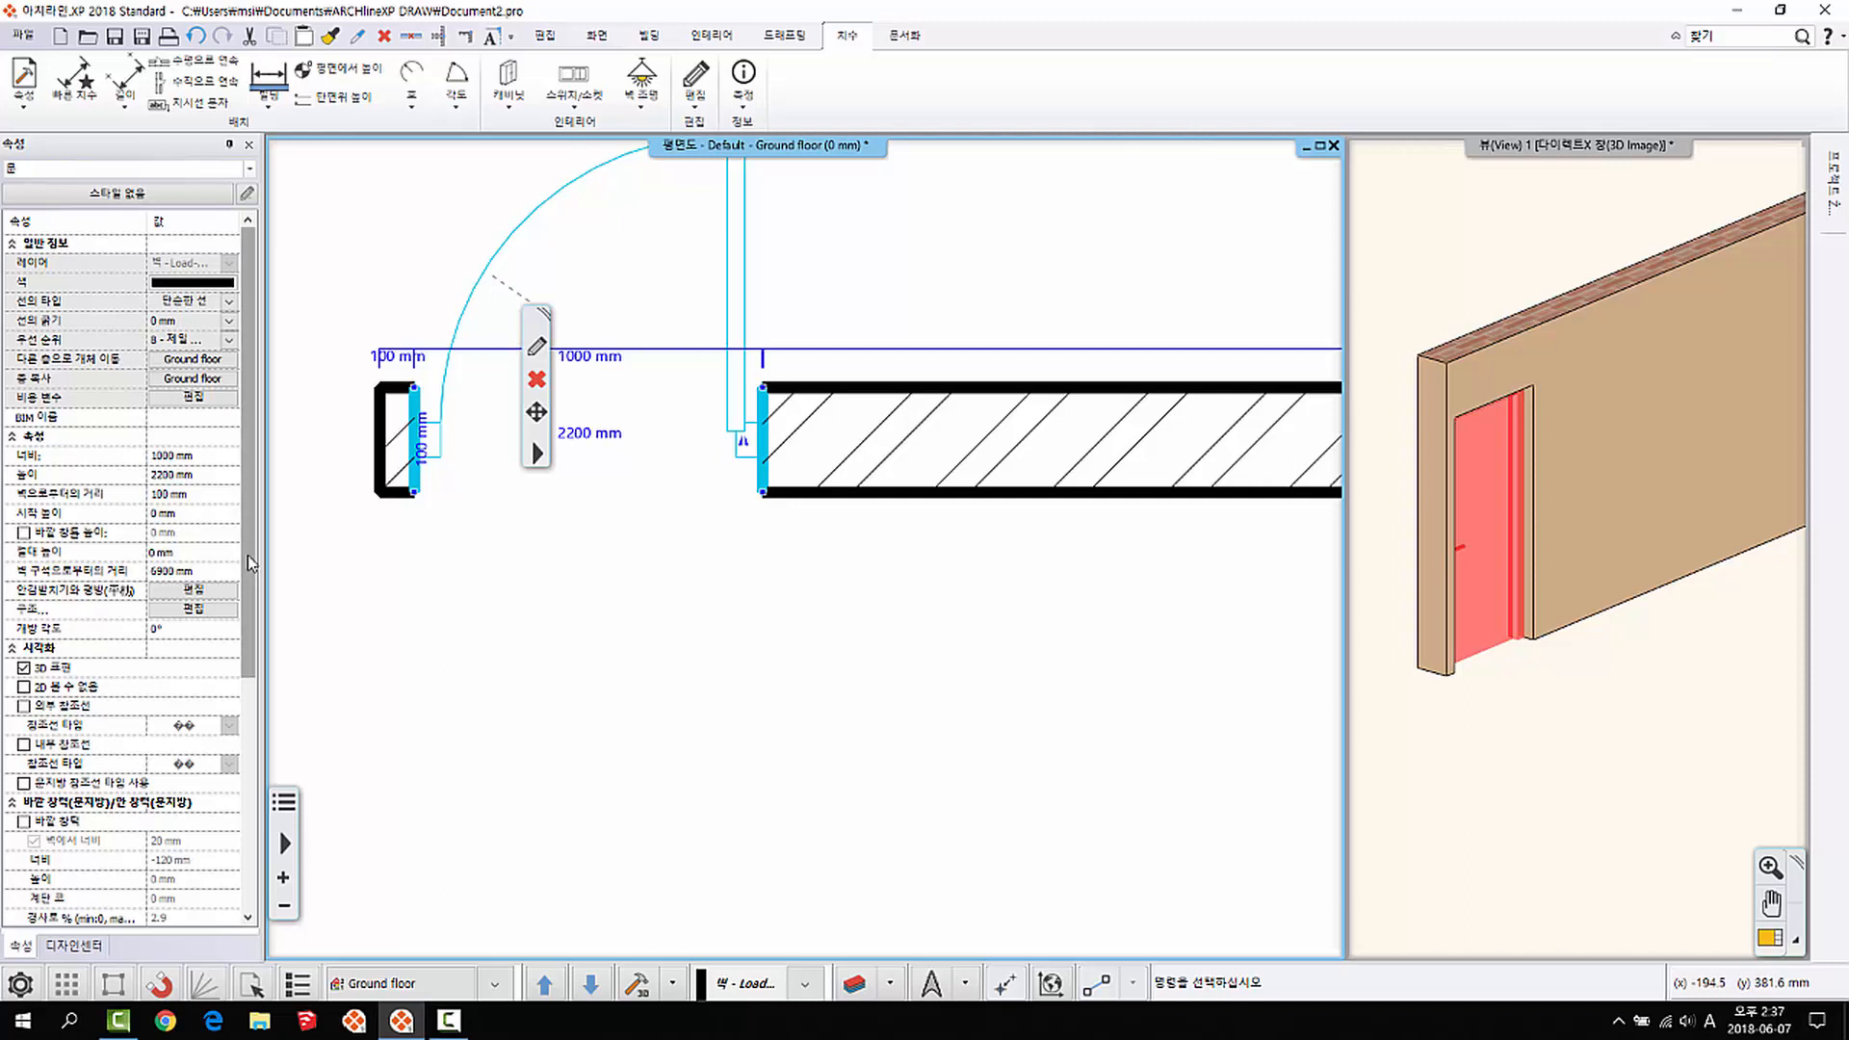
drag(249, 559, 257, 709)
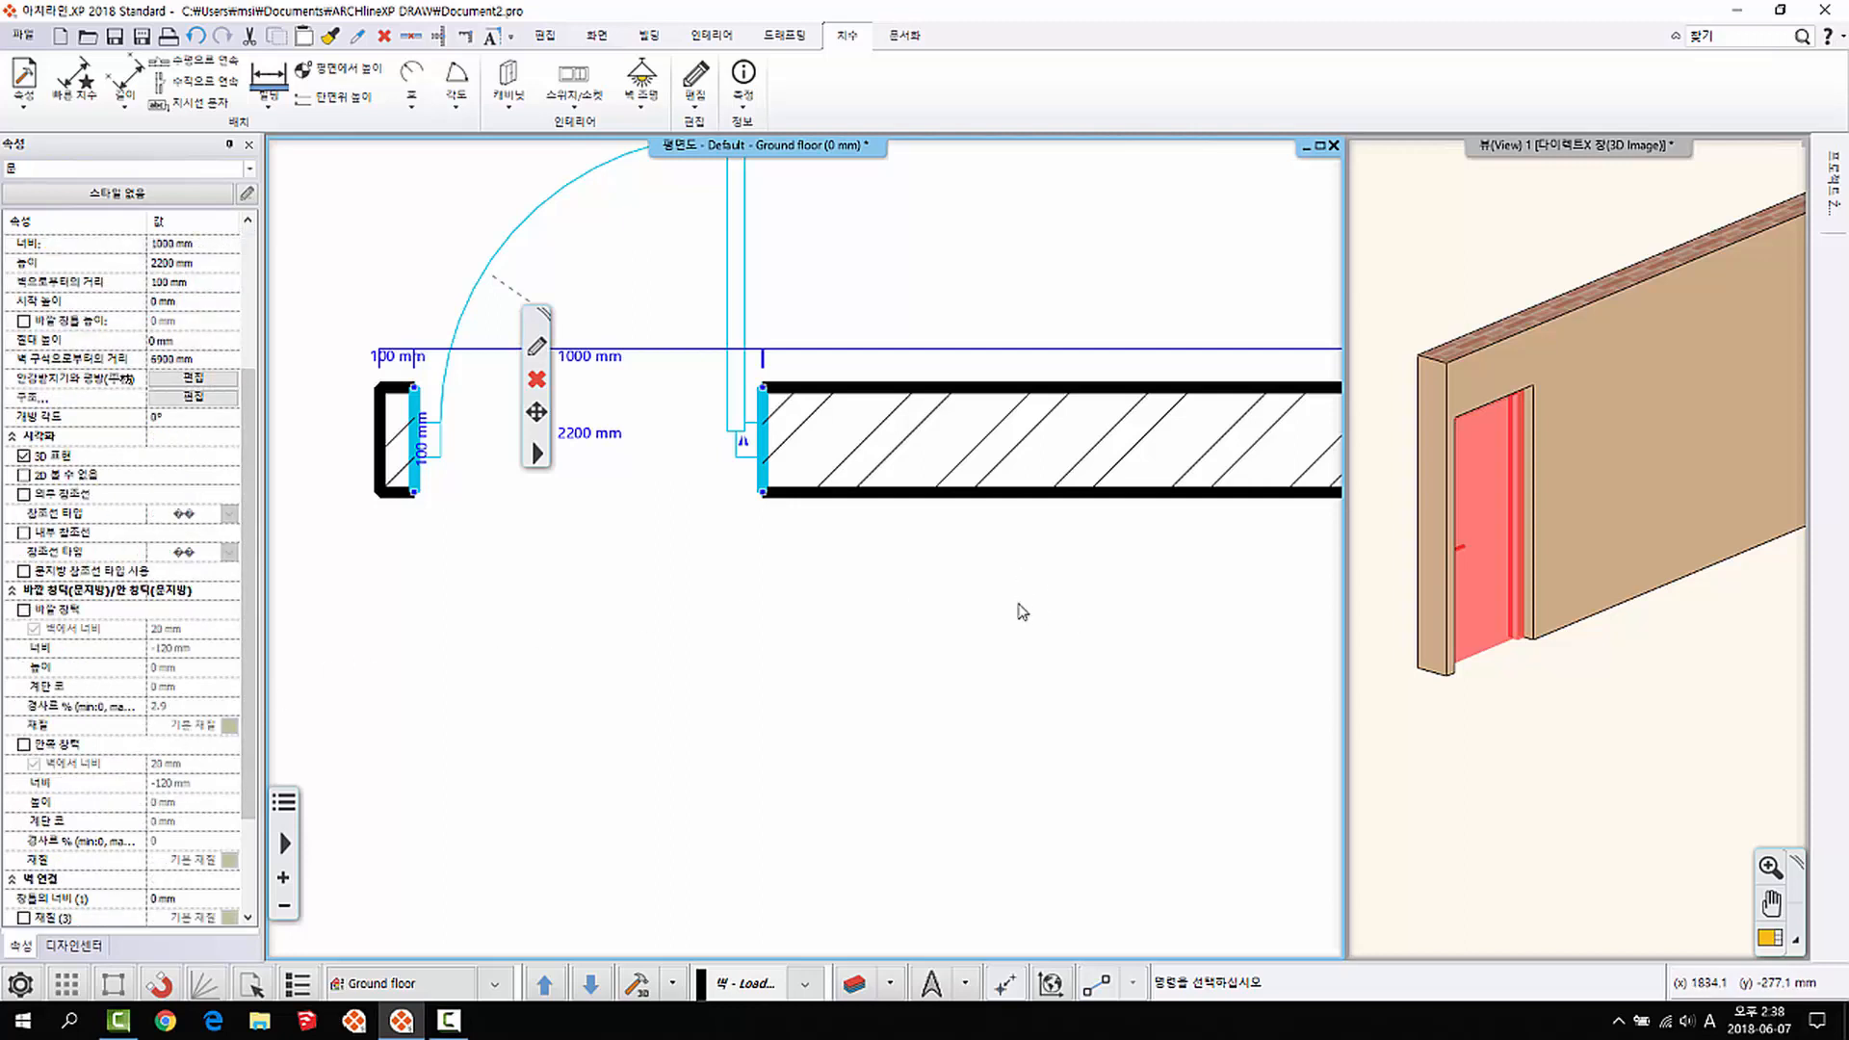
Step: Deselect the door in the plan and bring its whole opening into view
scroll(785, 427, up, 1)
scroll(785, 530, down, 2)
scroll(684, 515, up, 1)
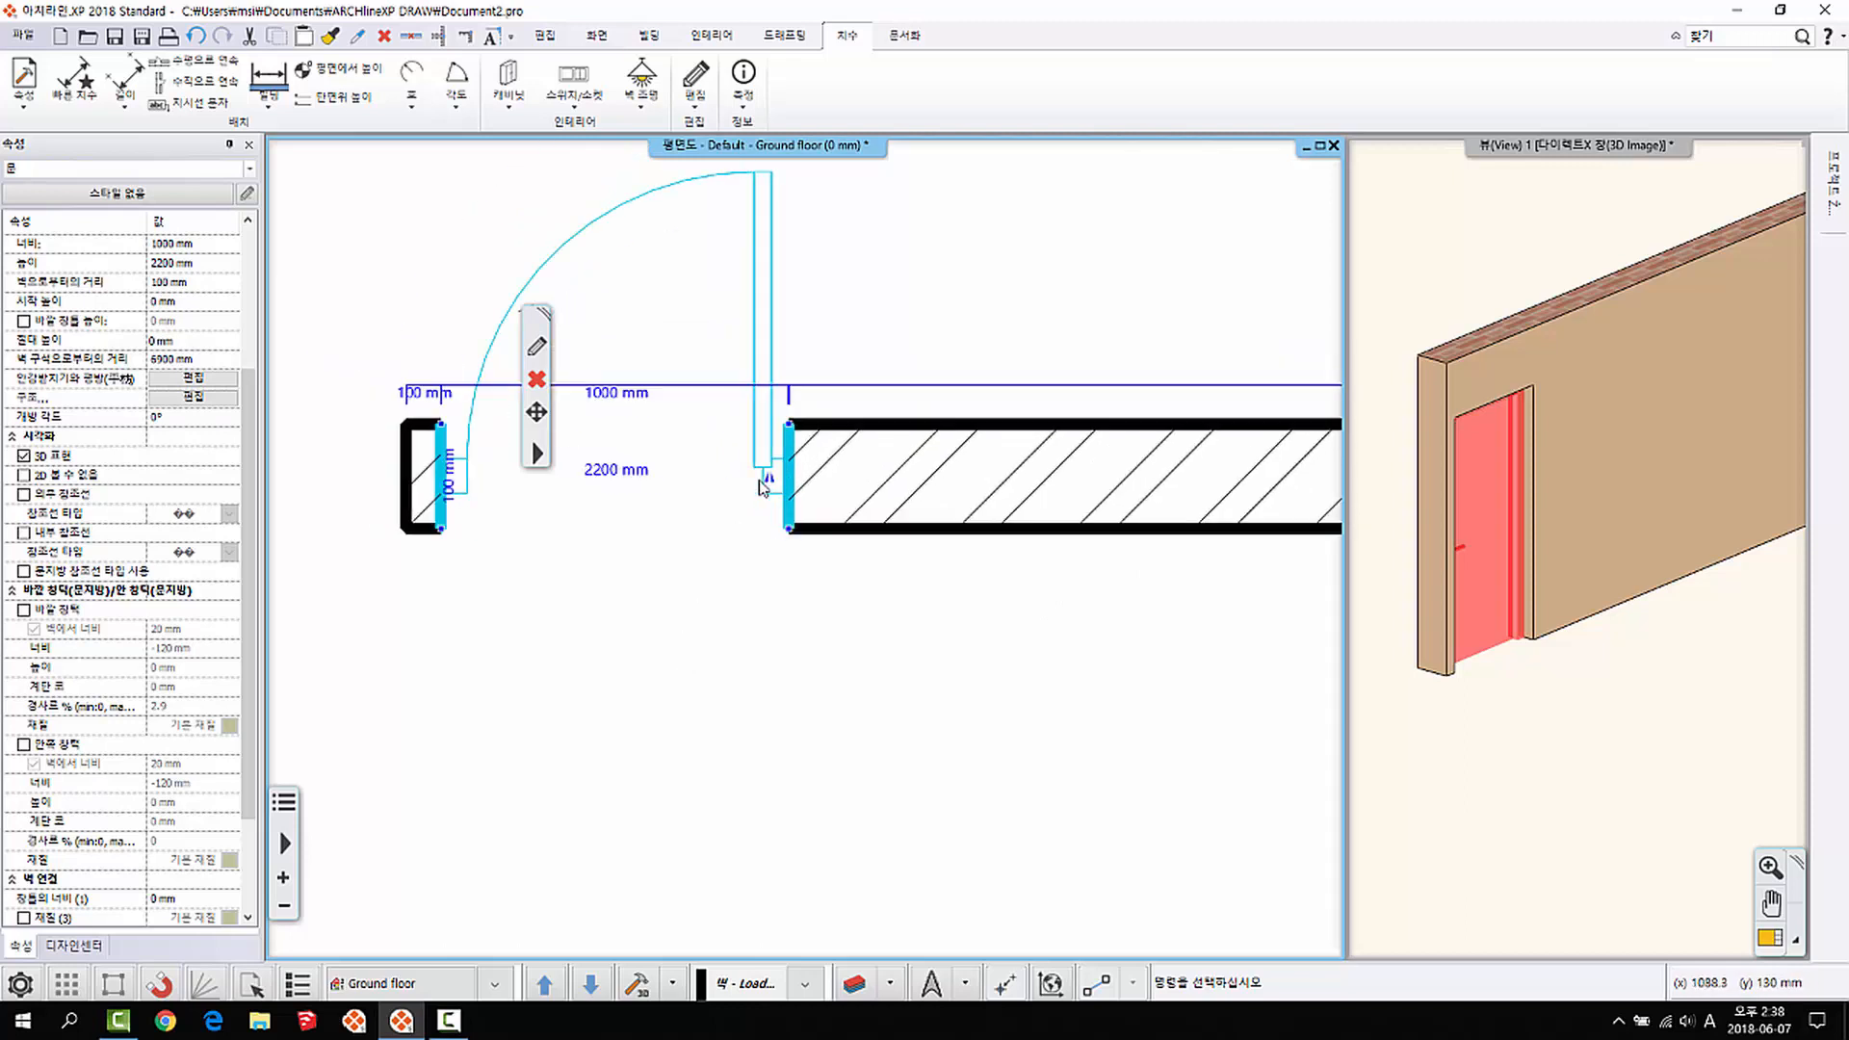
key(Escape)
scroll(801, 539, down, 3)
click(1476, 549)
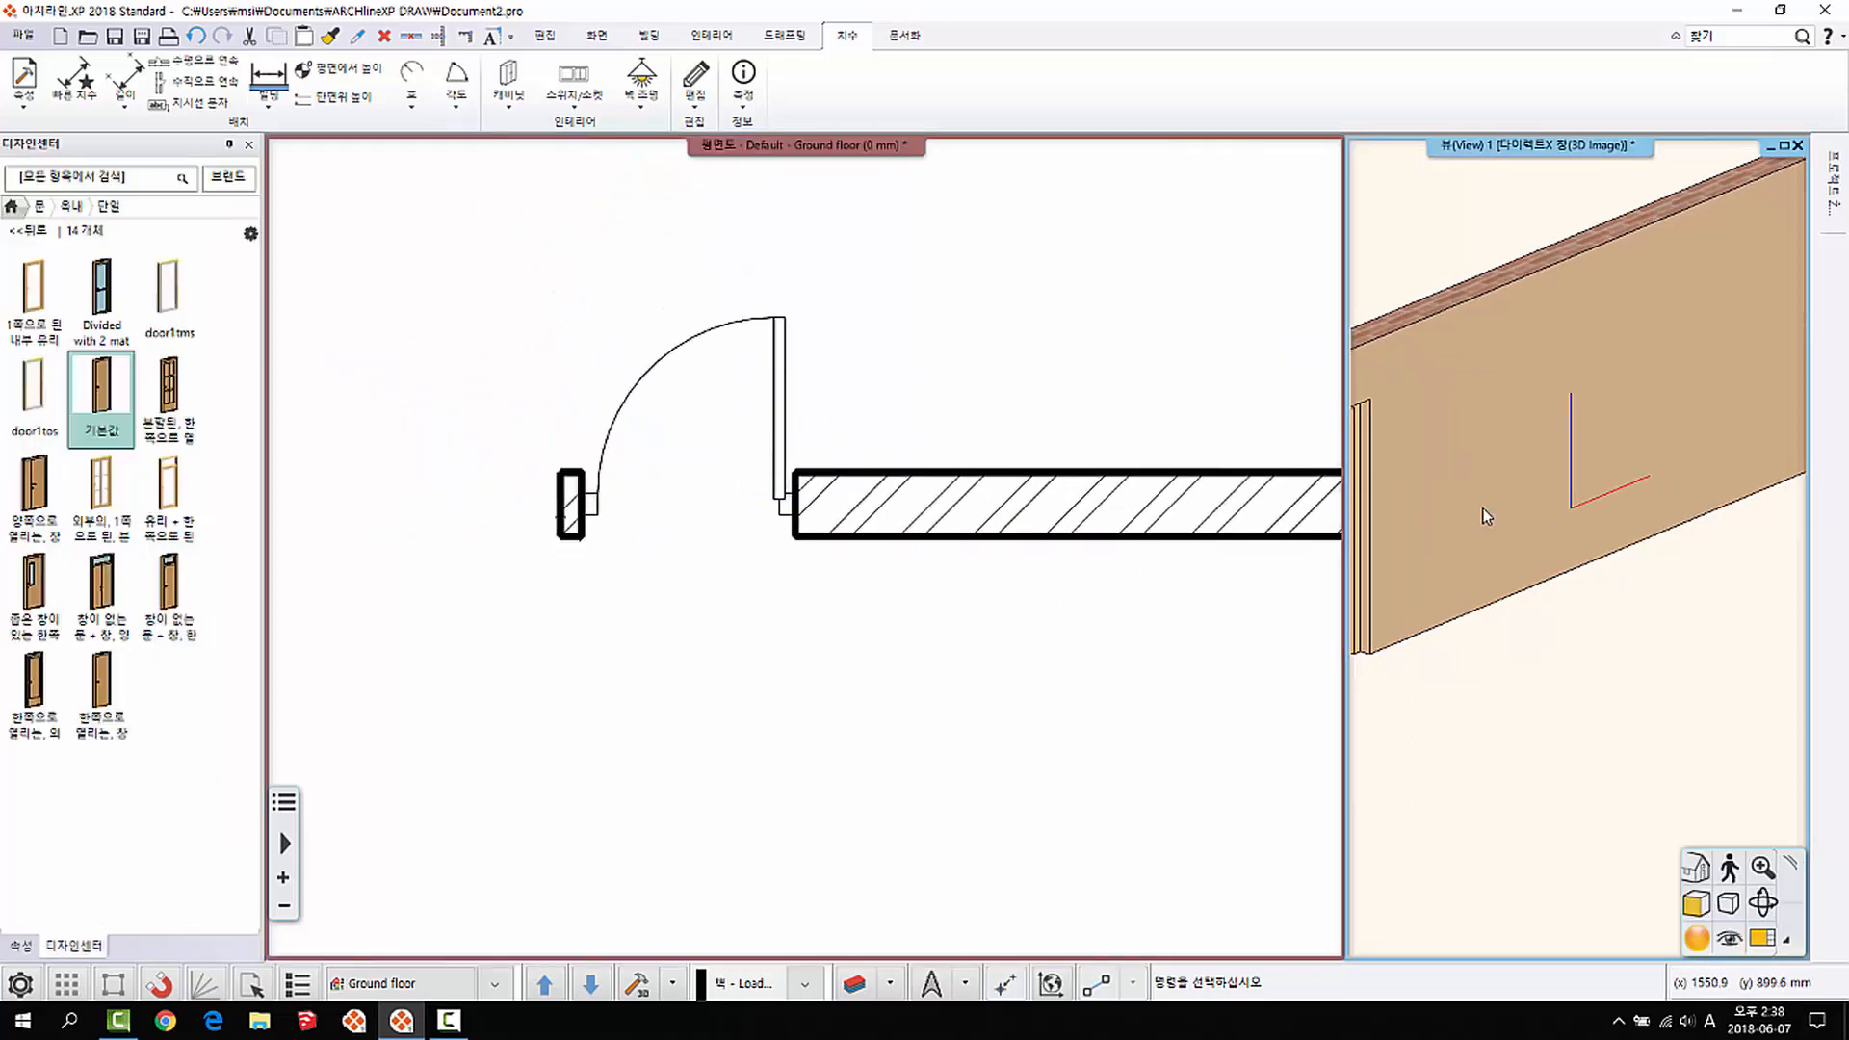
Step: Open the properties dialog of the door in the plan and review its main size parameters without changing them
click(714, 339)
click(714, 339)
right_click(717, 337)
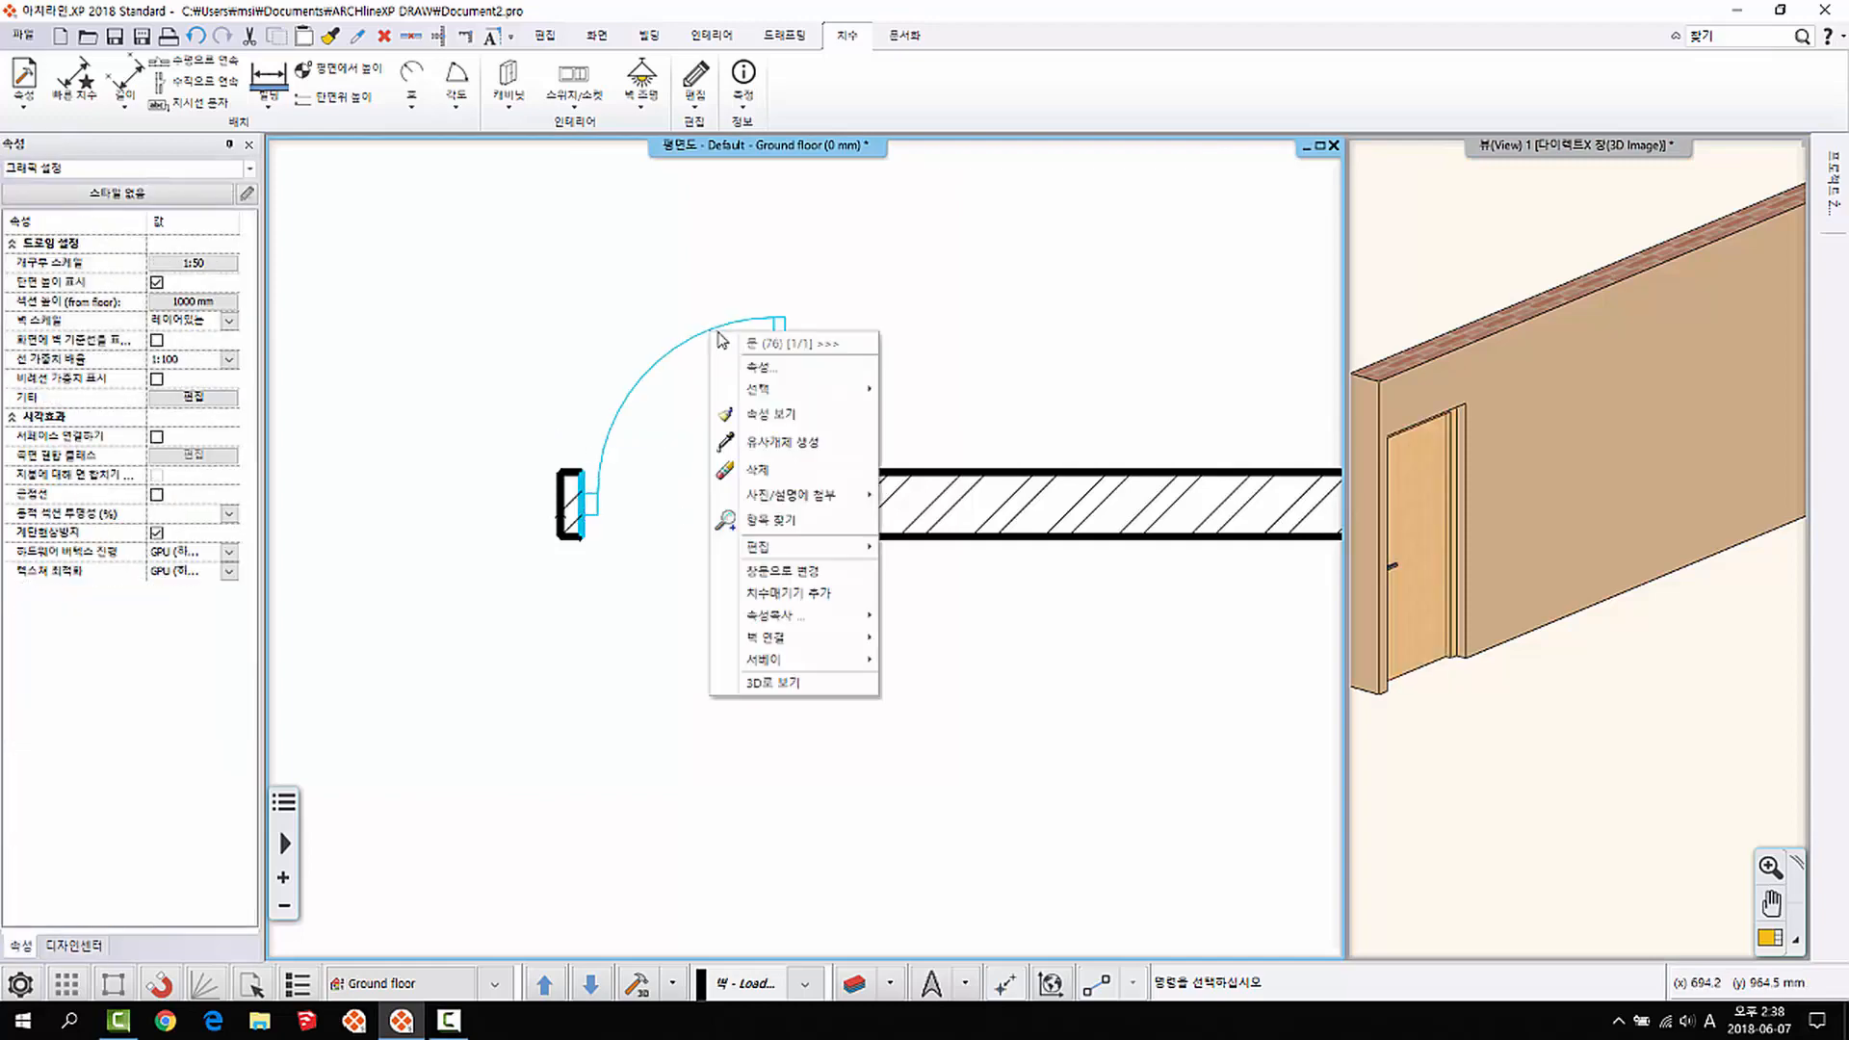
click(757, 384)
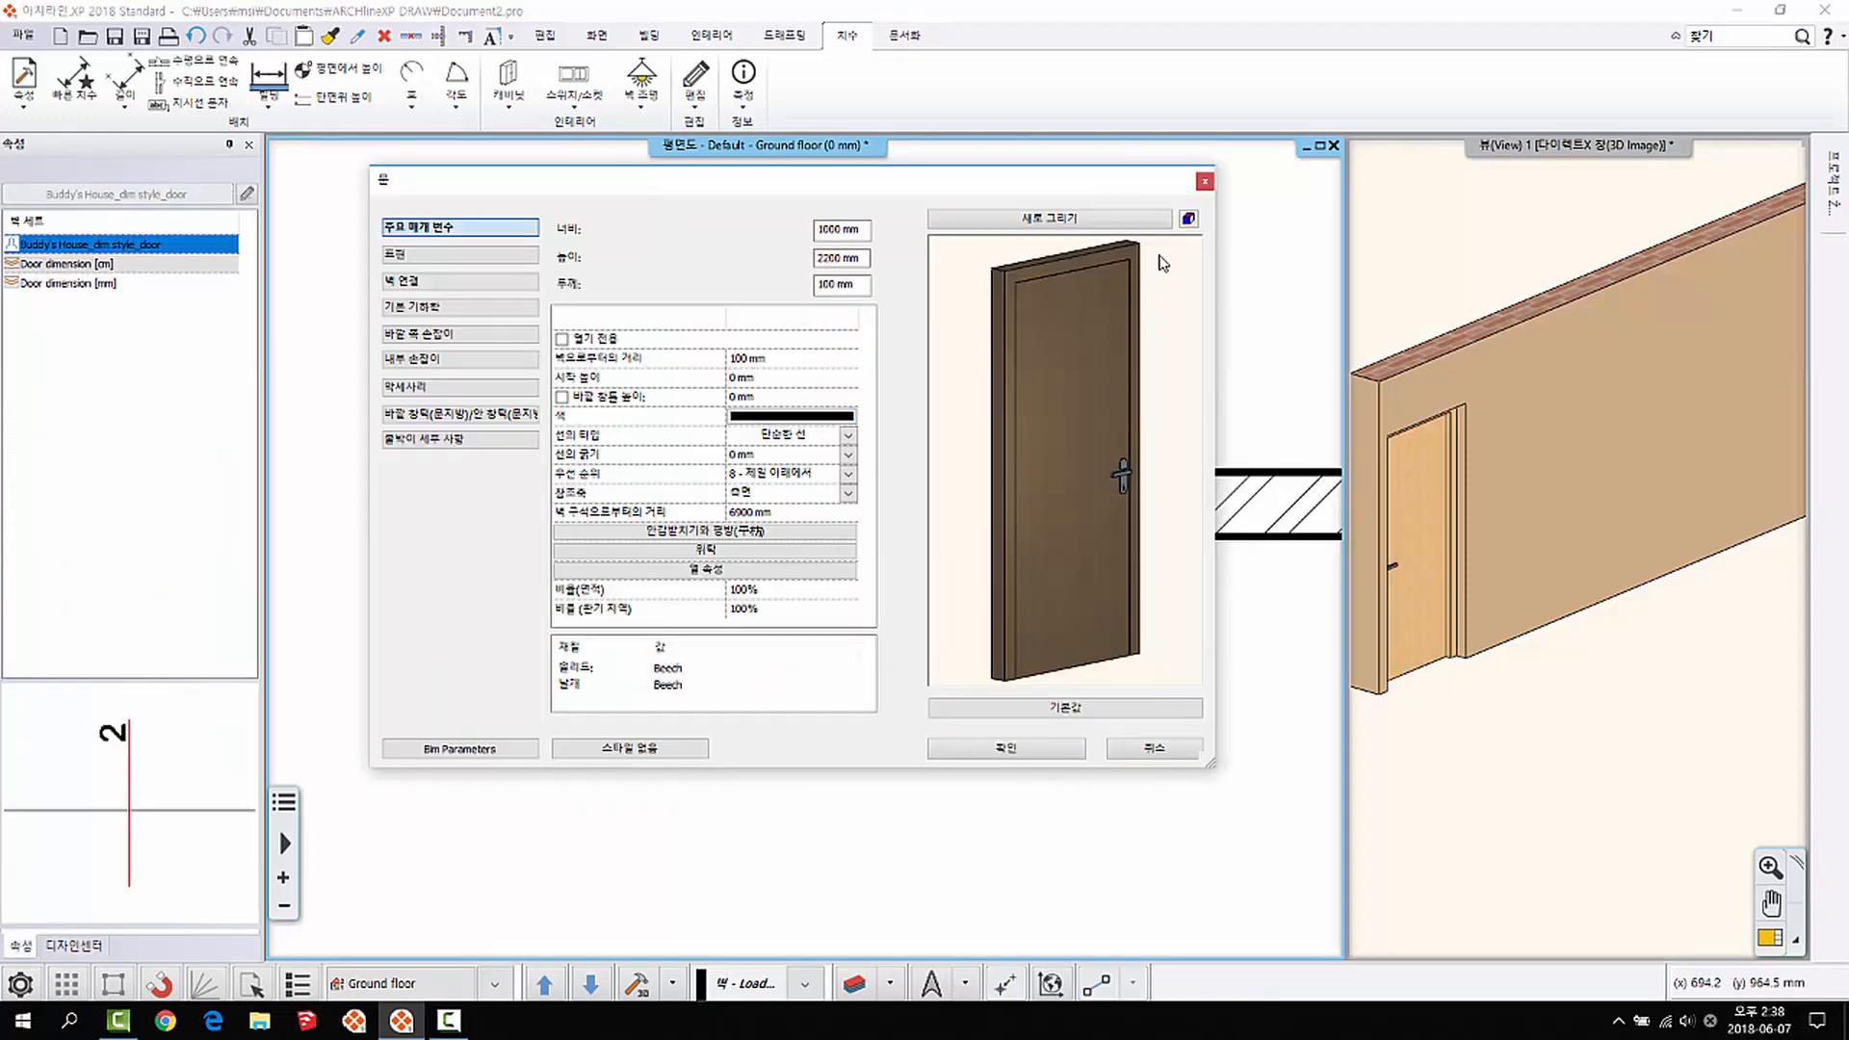
drag(1120, 190, 1035, 79)
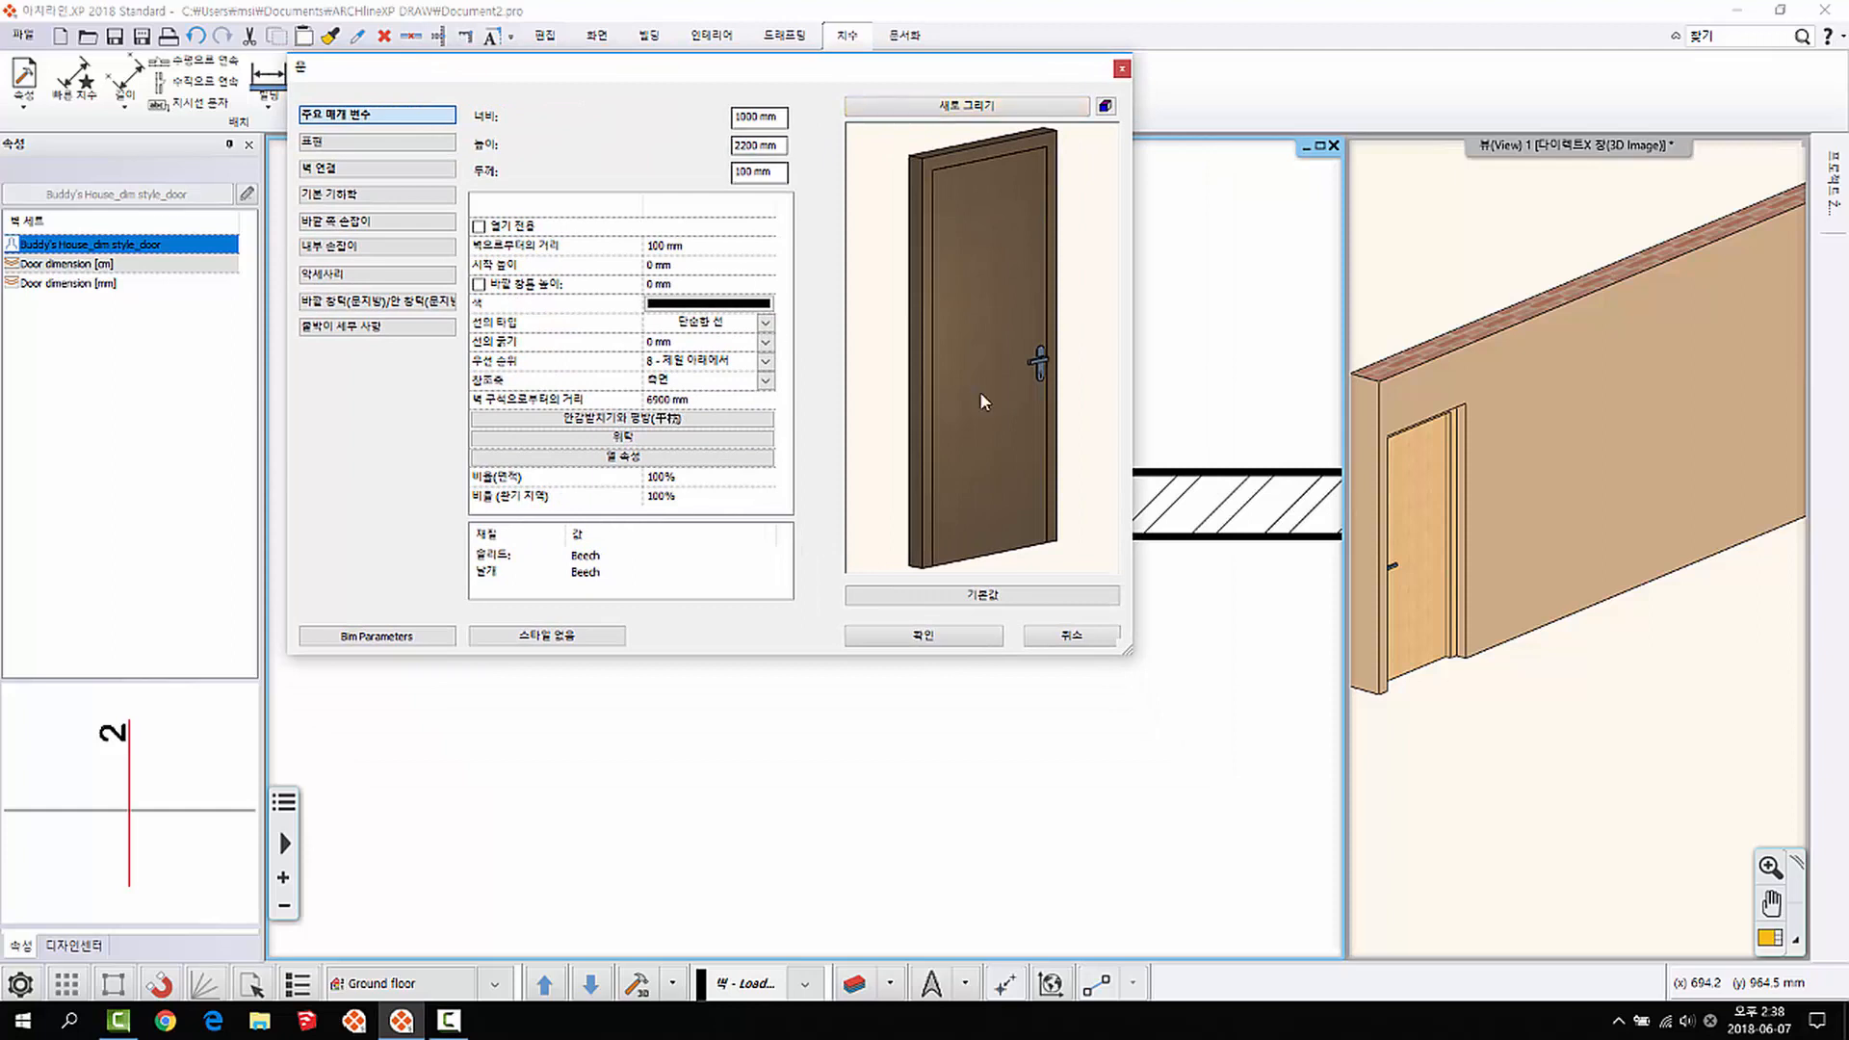
key(Tab)
key(Tab)
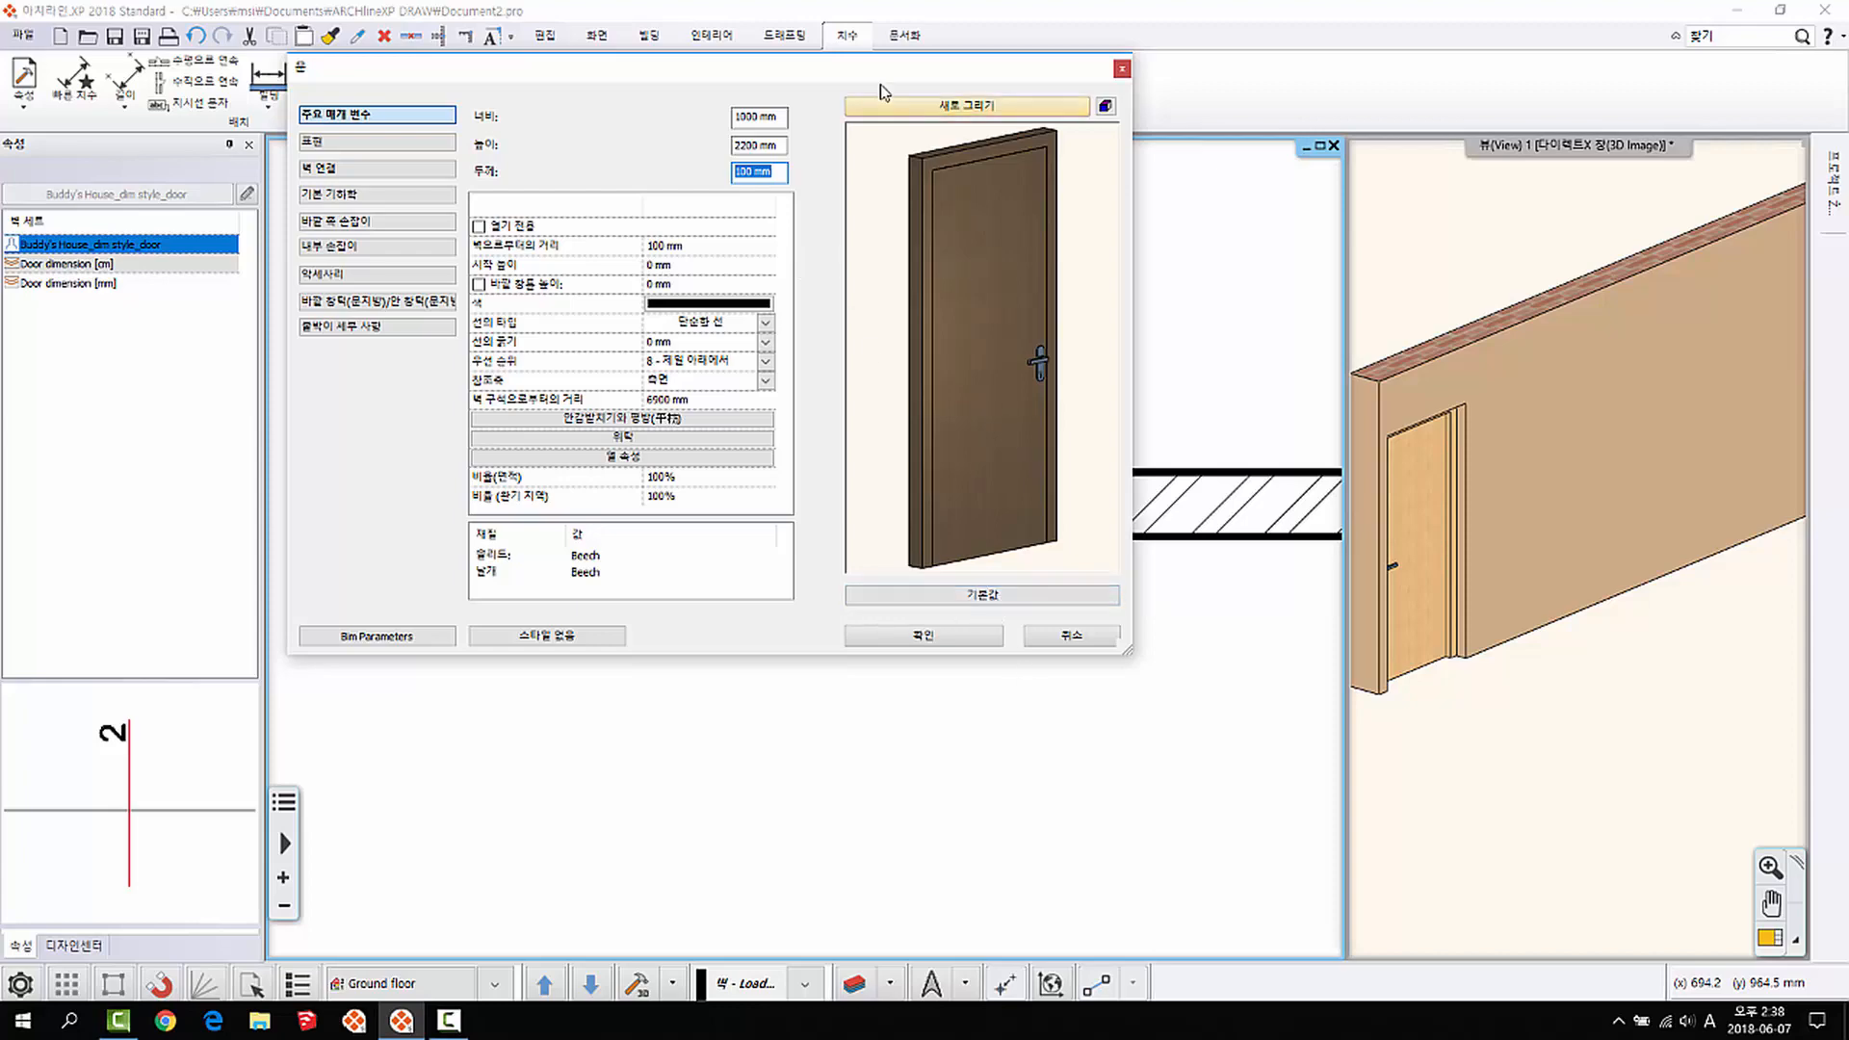
drag(906, 69, 834, 114)
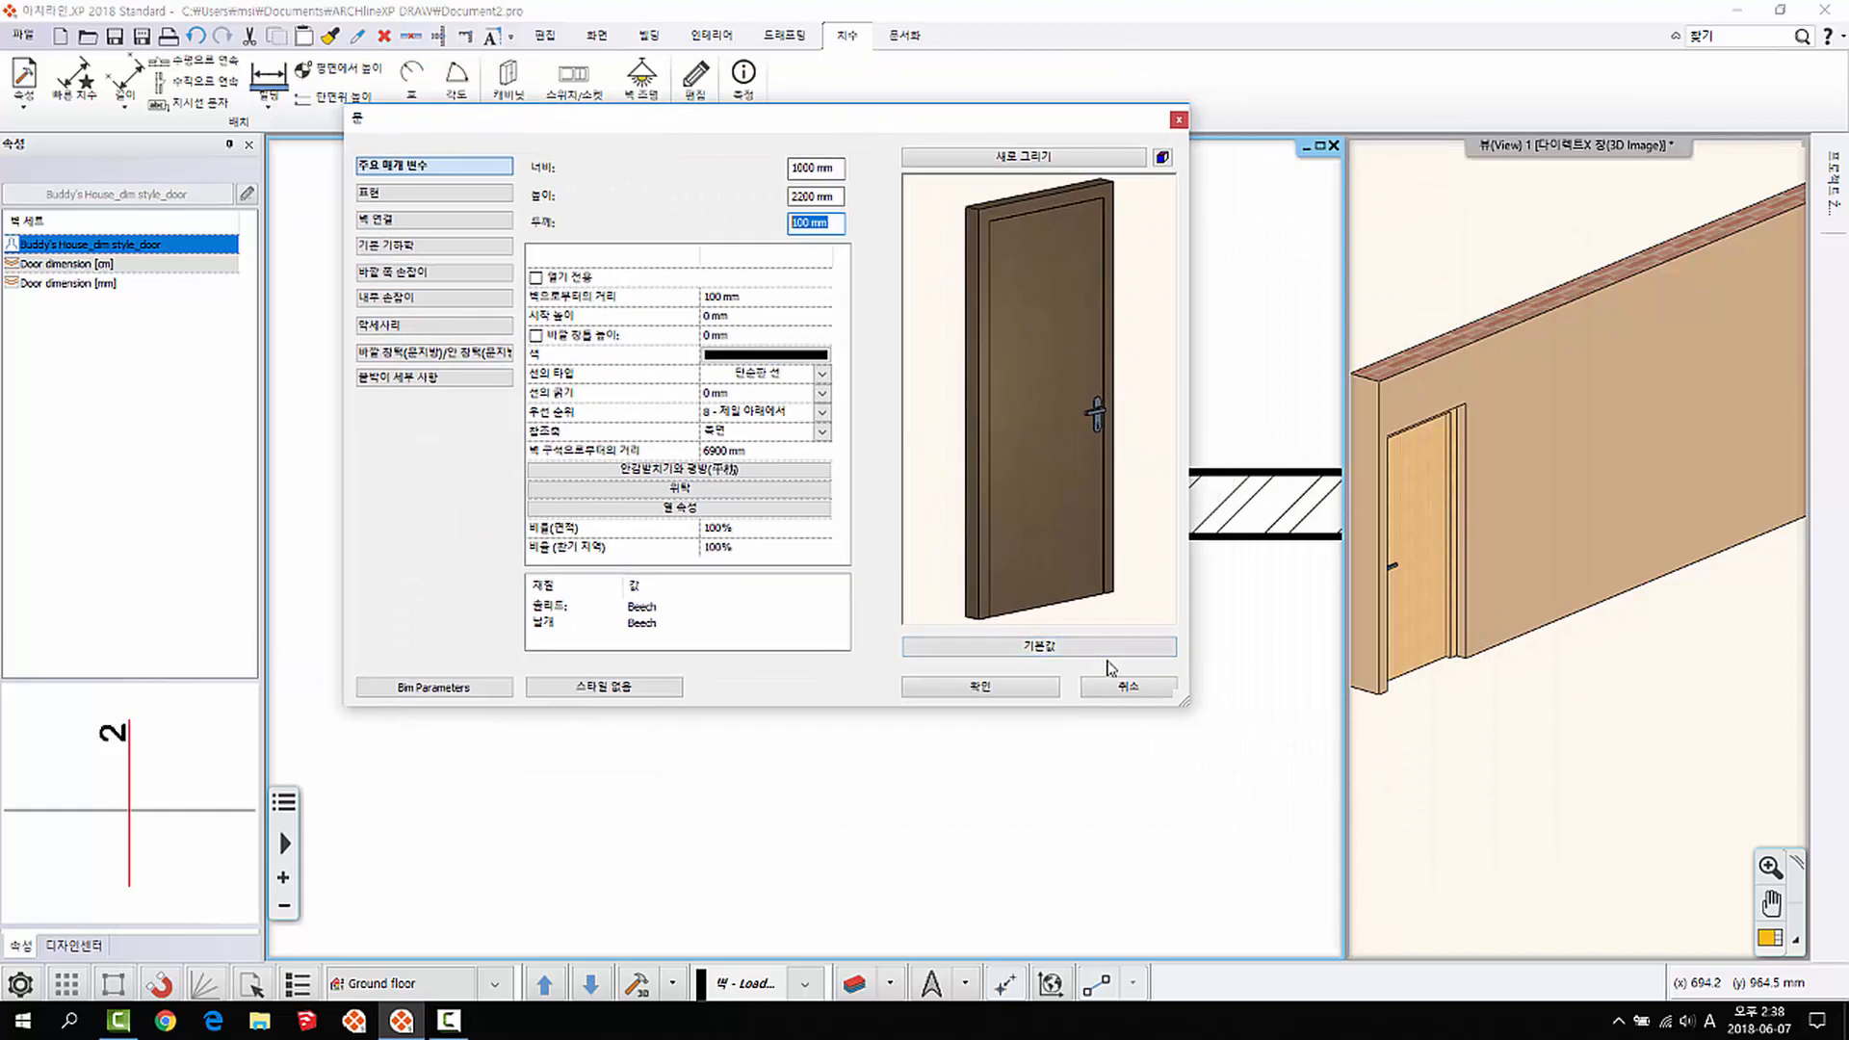
Step: Replace the door type with the 외부의, 1쪽으로 된, 분할된 유리 model, keep the previously set size, and apply it
click(1077, 647)
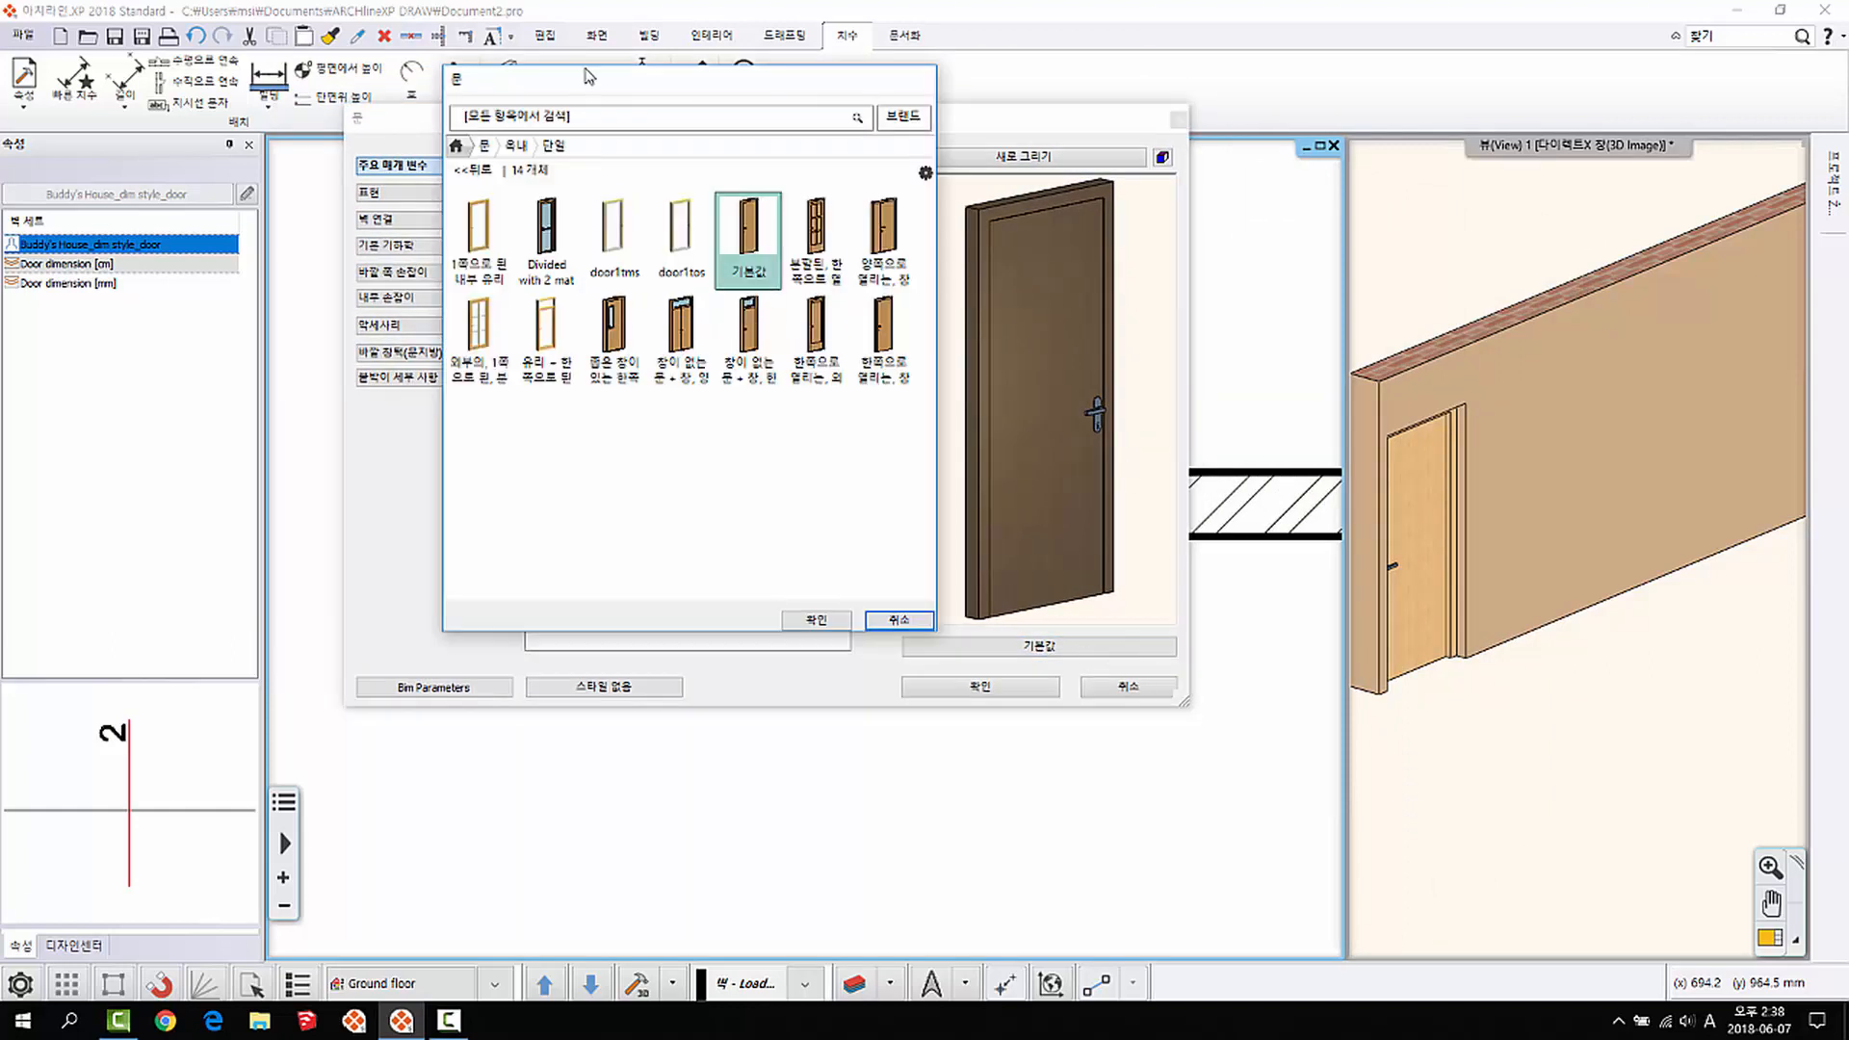
drag(597, 89, 688, 79)
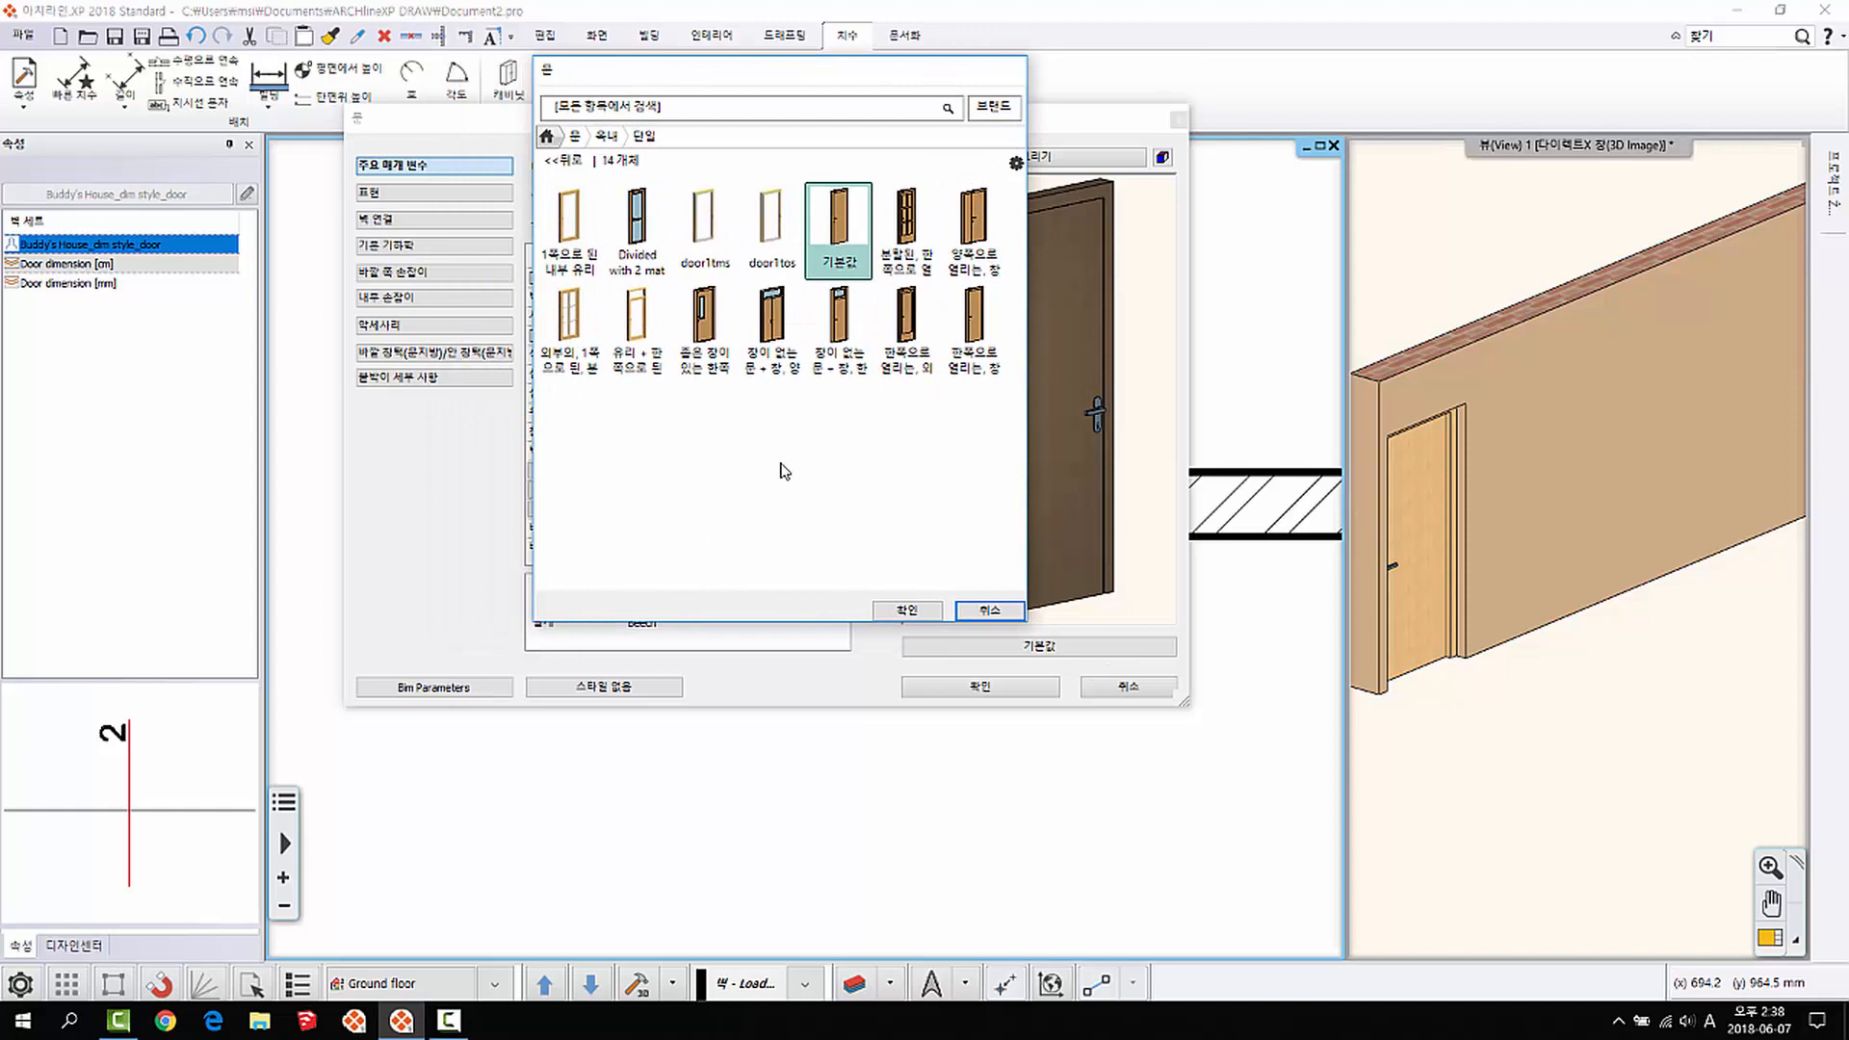
click(576, 324)
click(906, 614)
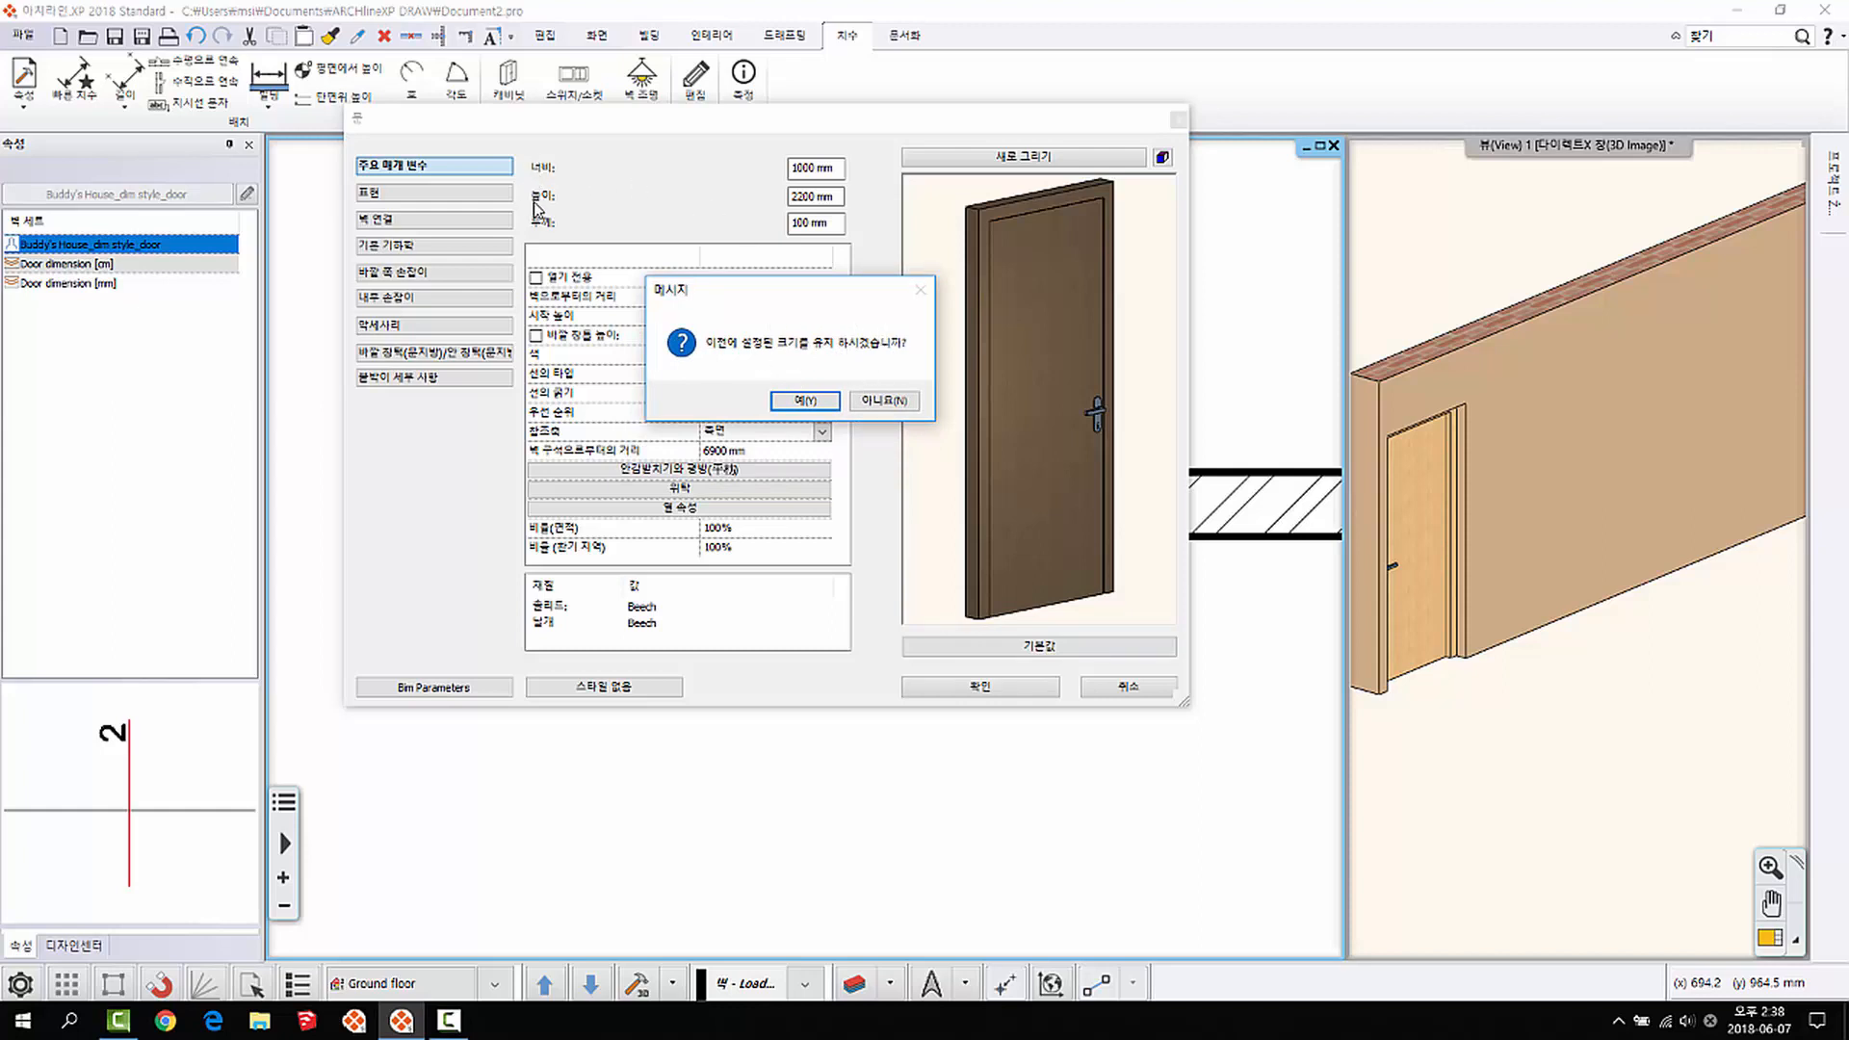
click(807, 402)
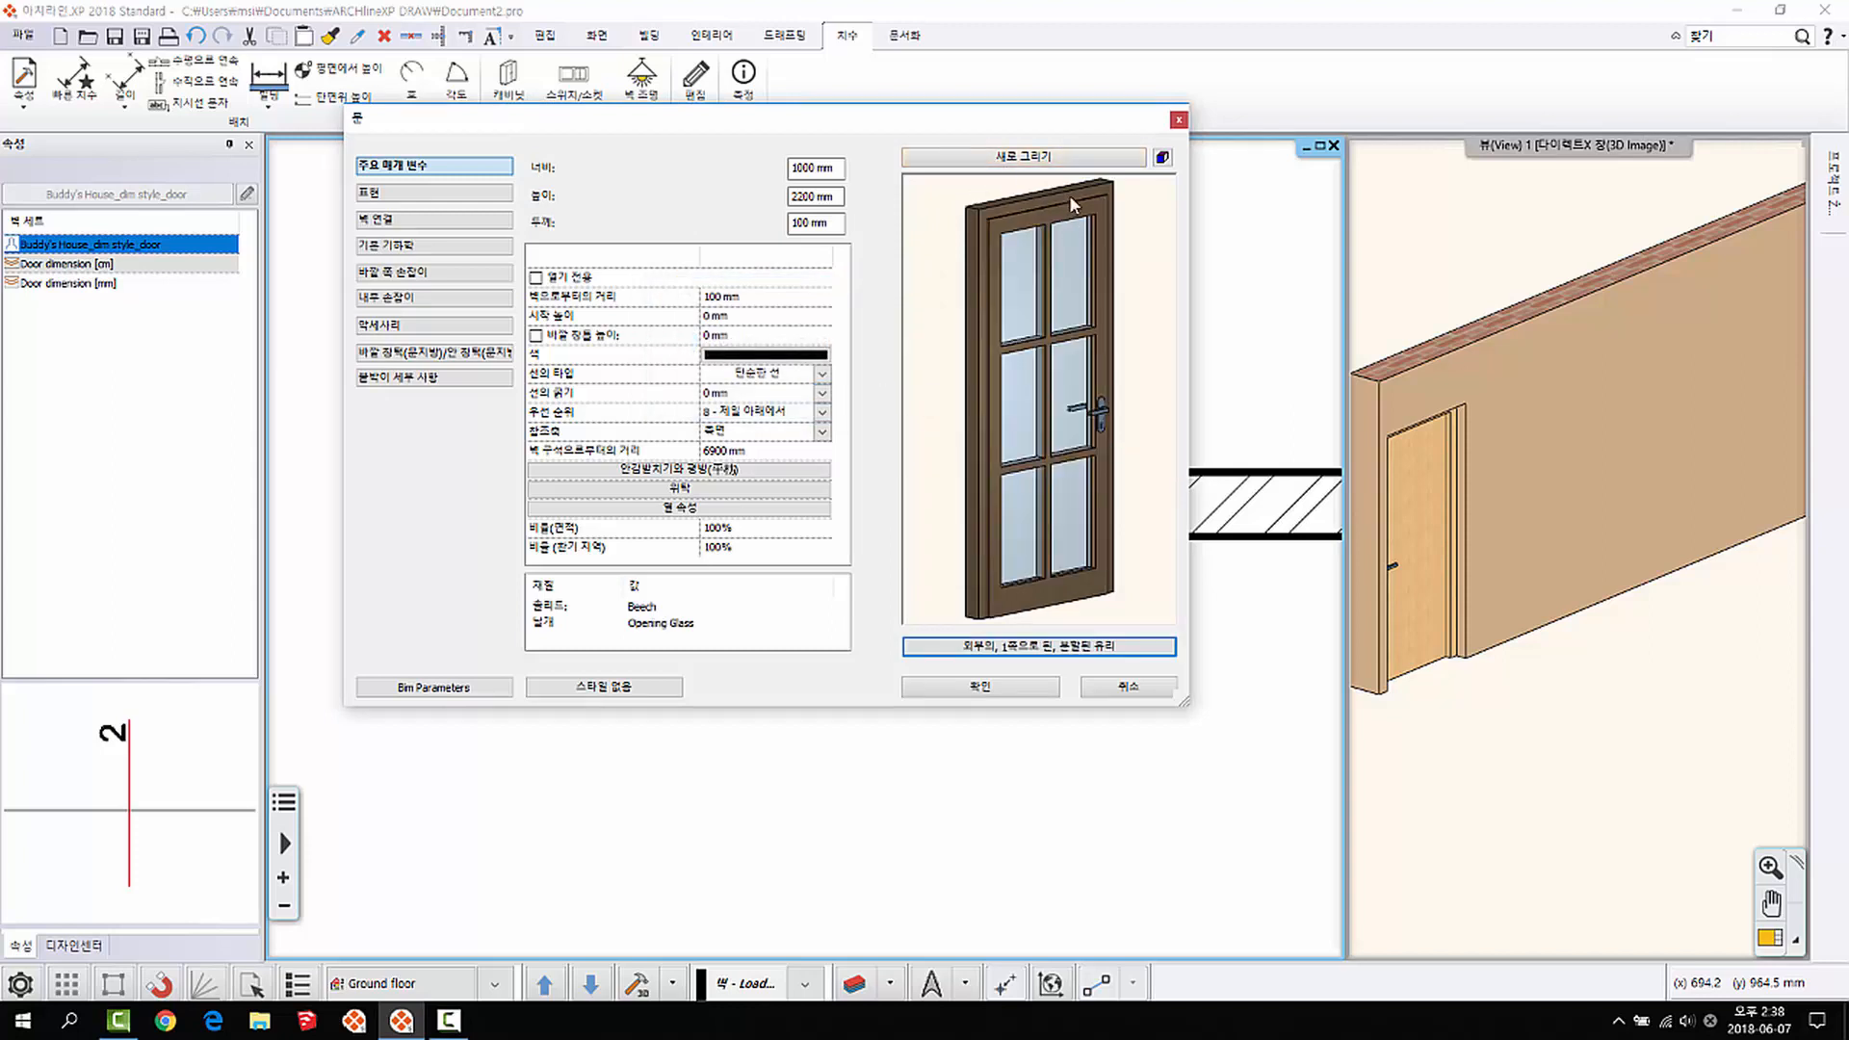
click(992, 687)
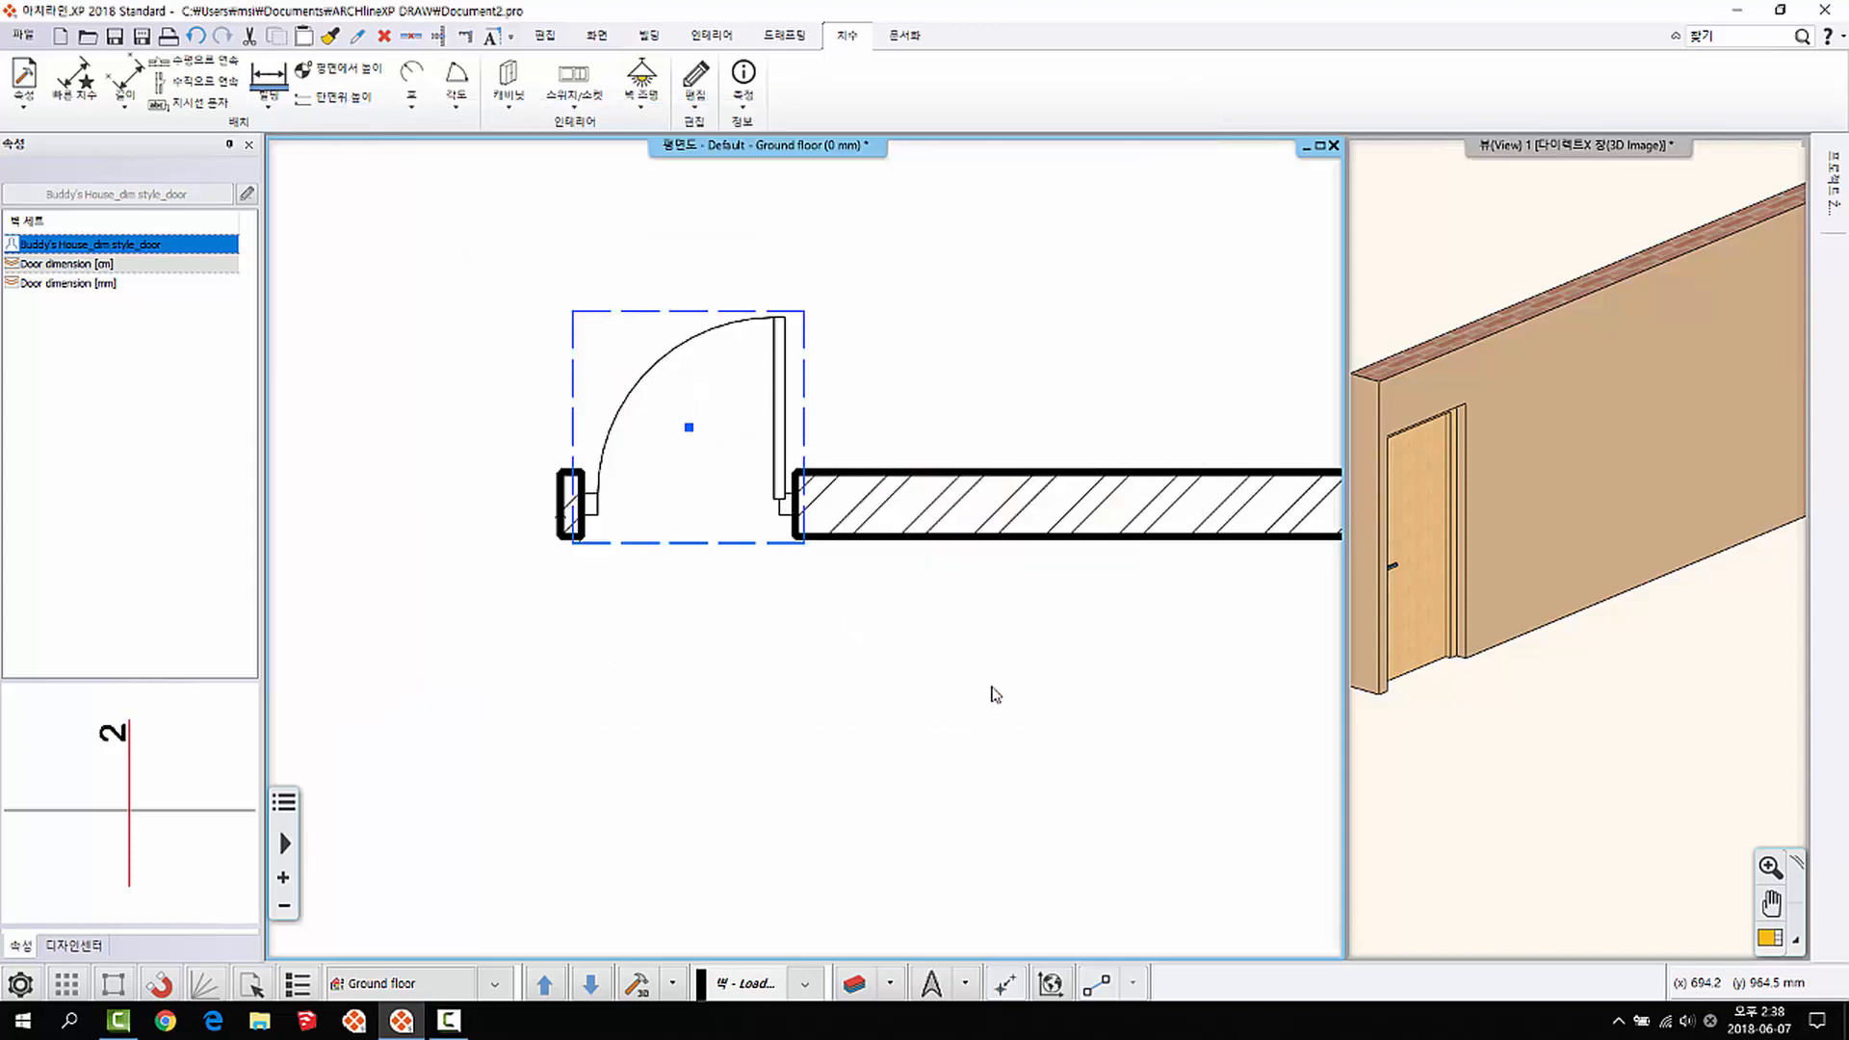
key(Escape)
Step: Reopen the door's properties and set its 솔리드 material to BRONZE_DARK001
middle_drag(1402, 540, 1483, 552)
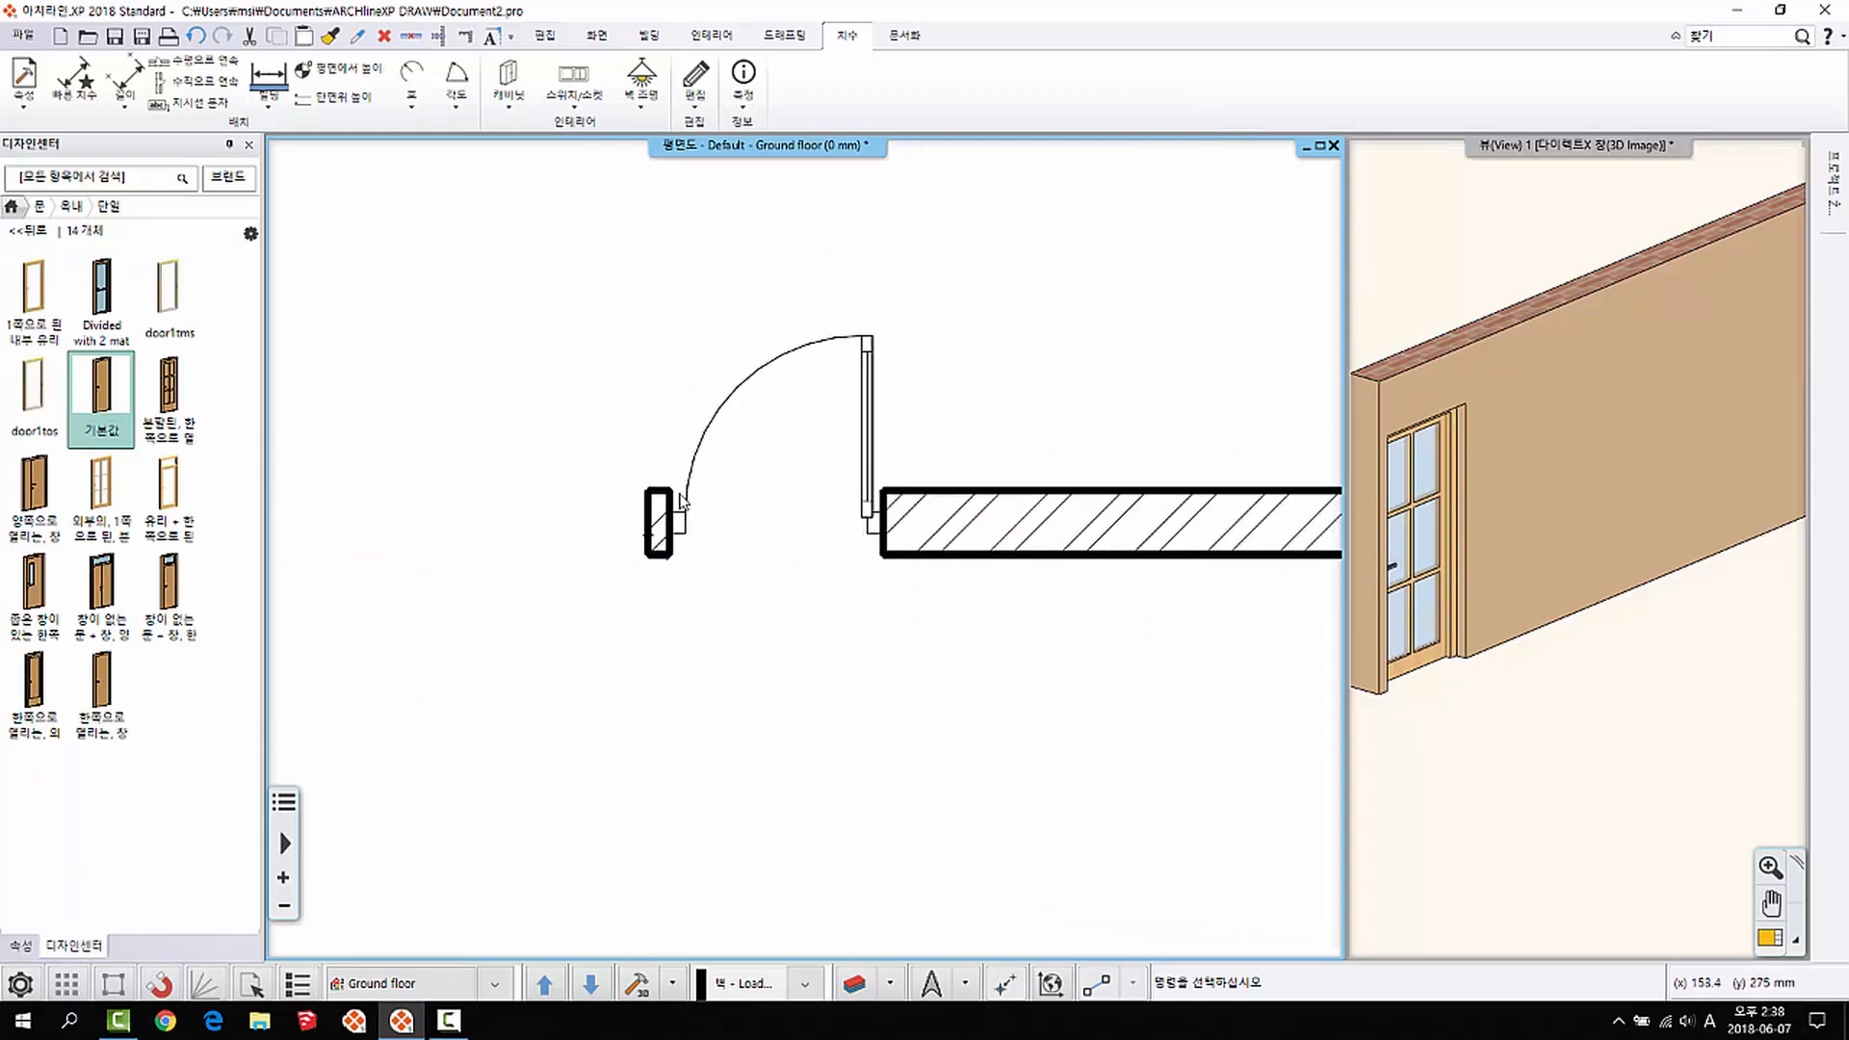
middle_drag(683, 483, 673, 438)
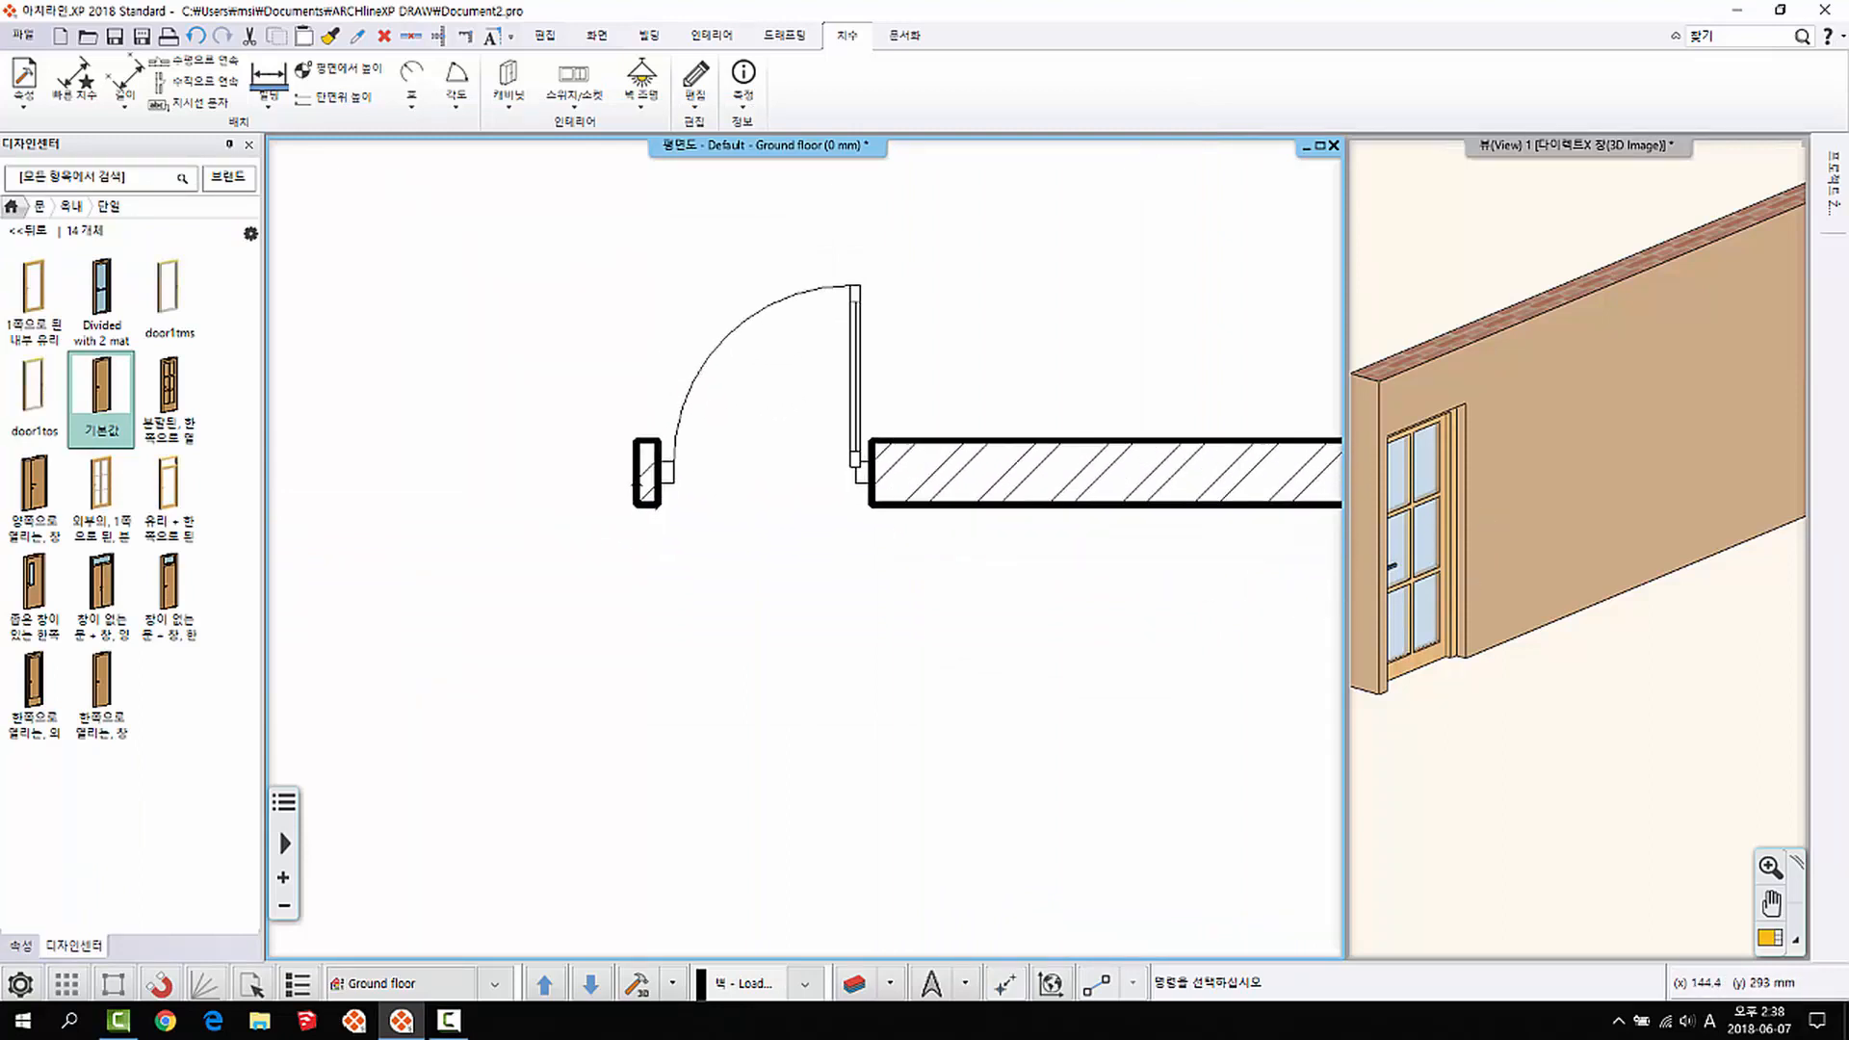
right_click(720, 366)
click(768, 390)
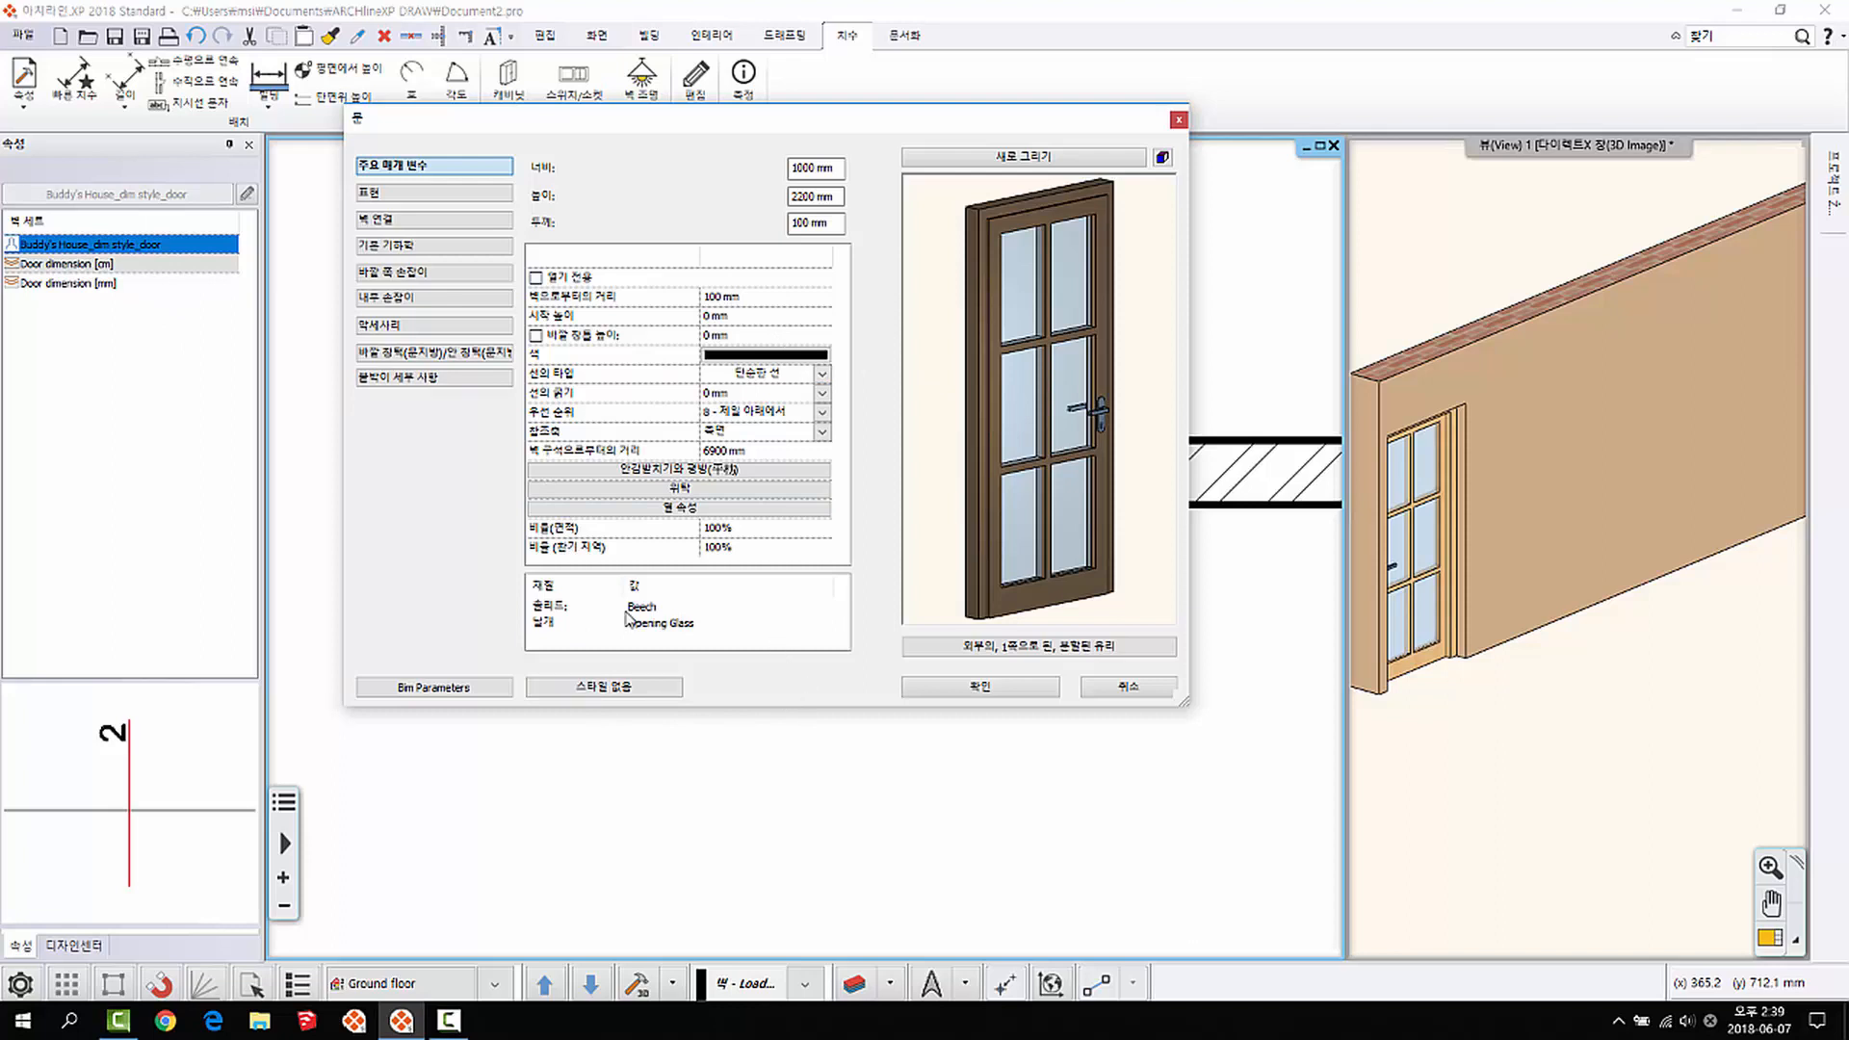
drag(1064, 525, 1134, 475)
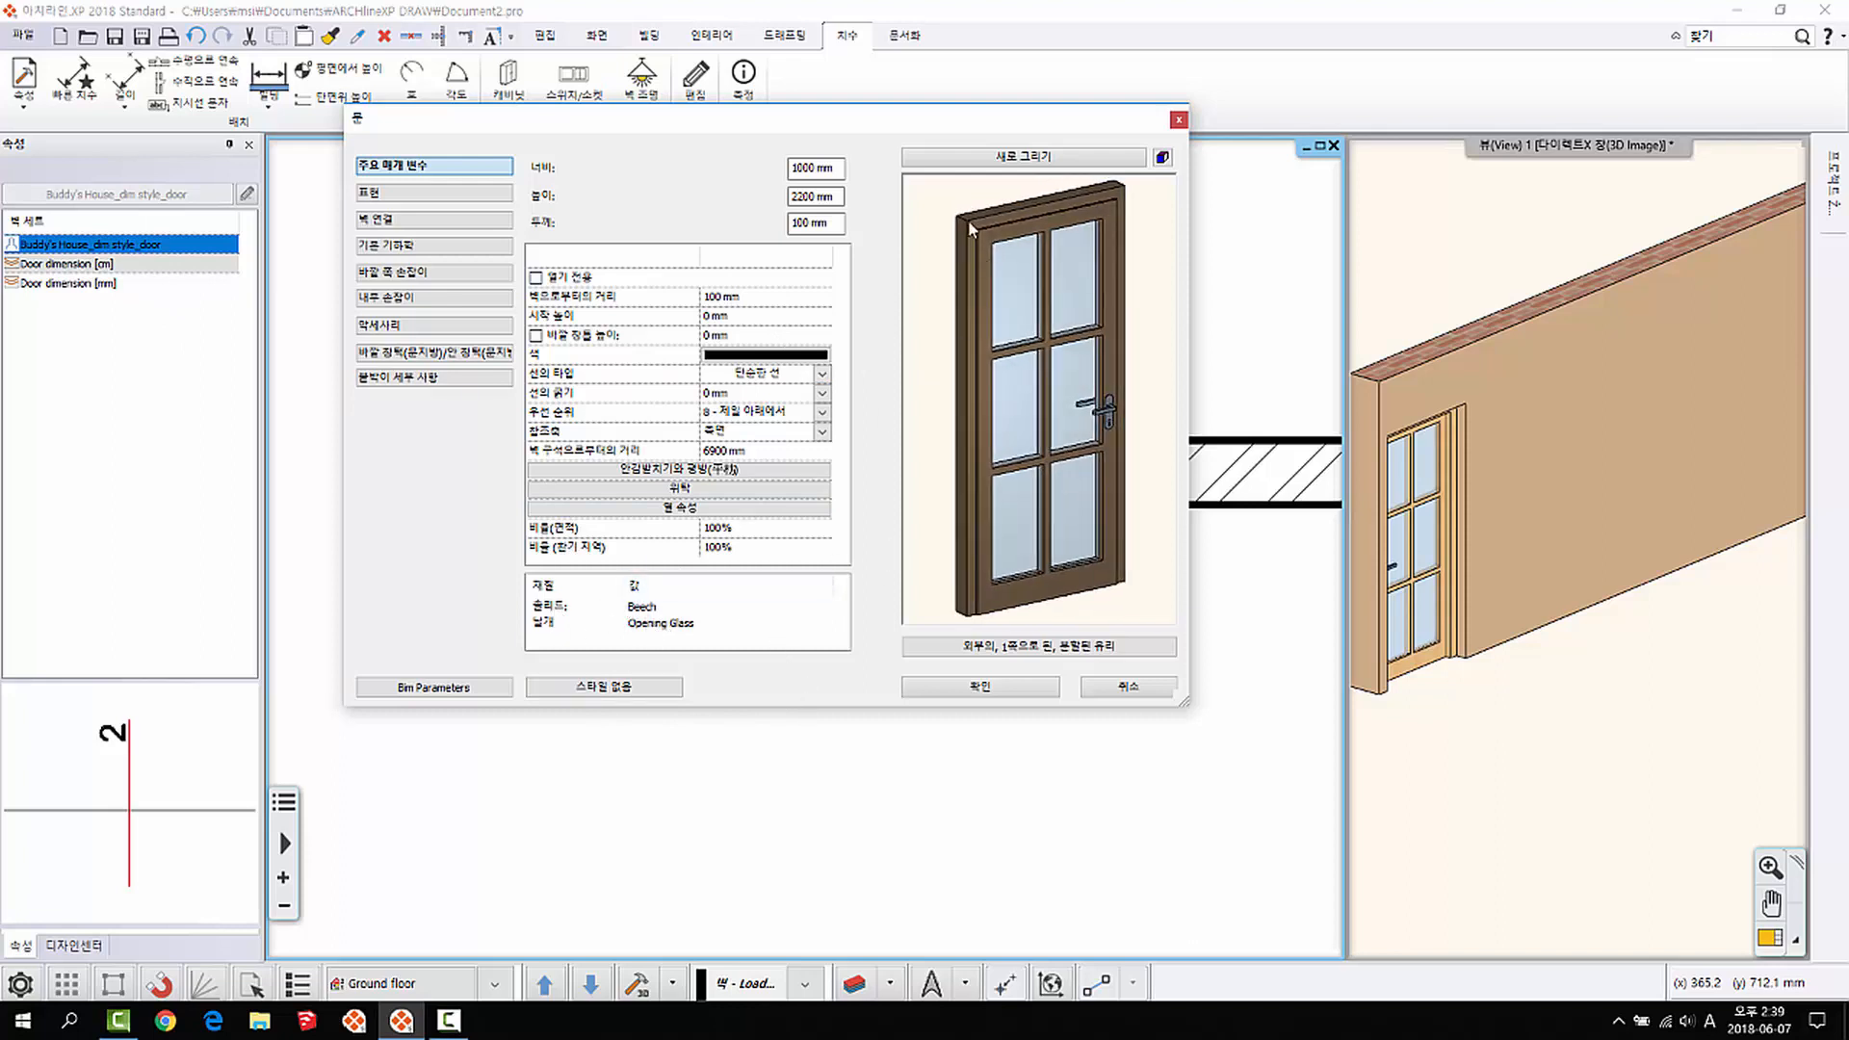
double_click(636, 607)
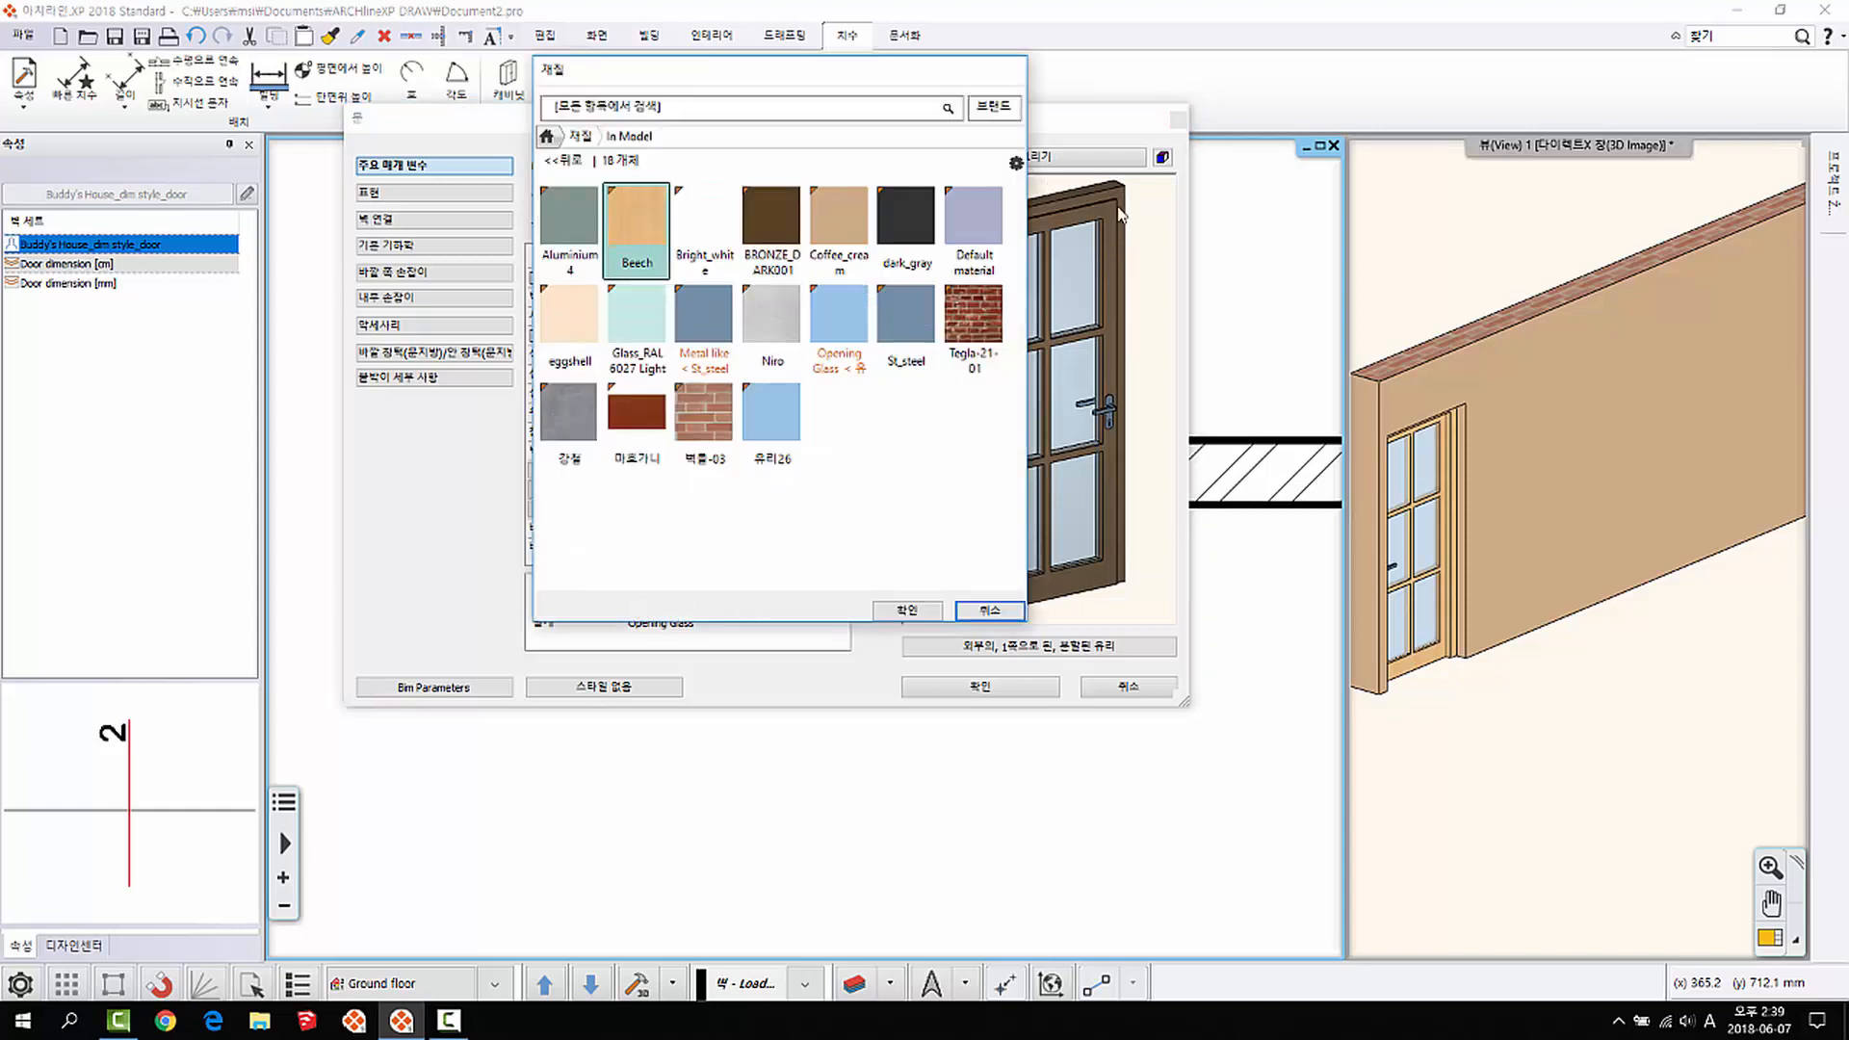
click(788, 250)
click(906, 609)
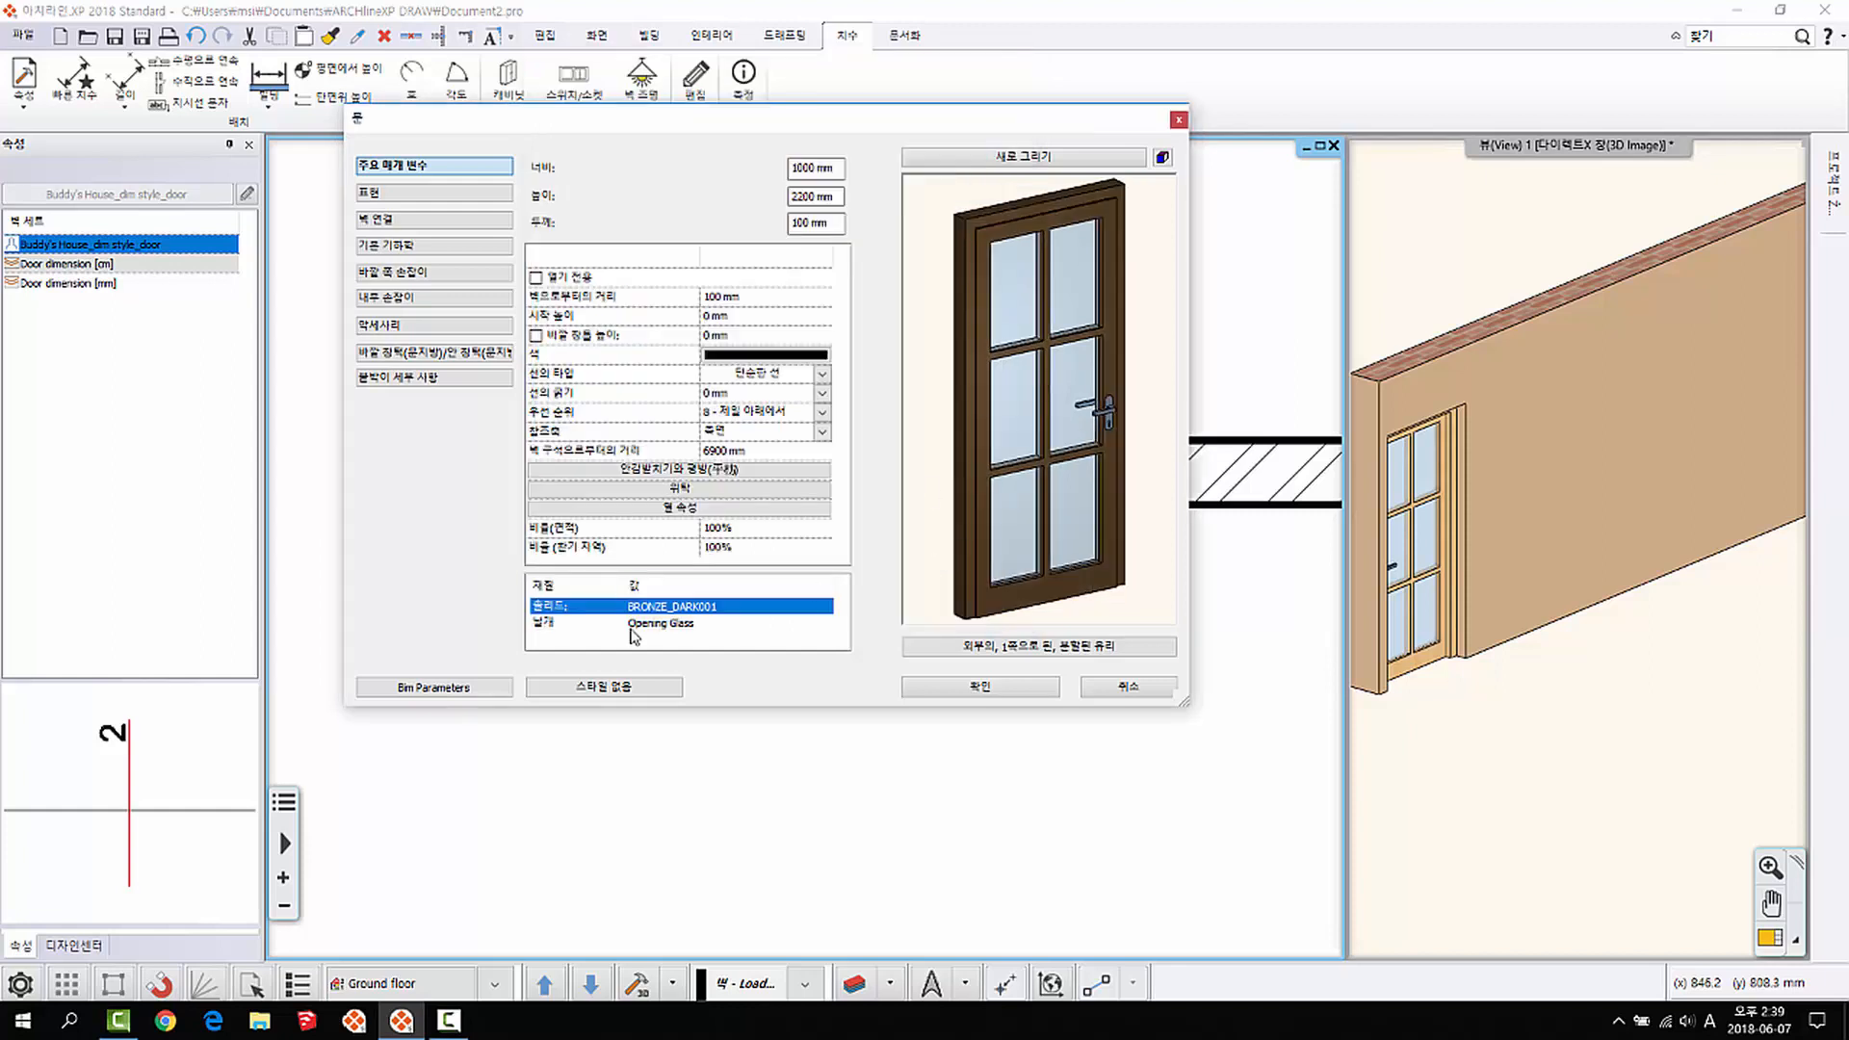
Step: Set the door's 날개 material to Glass_RAL 6027 Light green
click(638, 626)
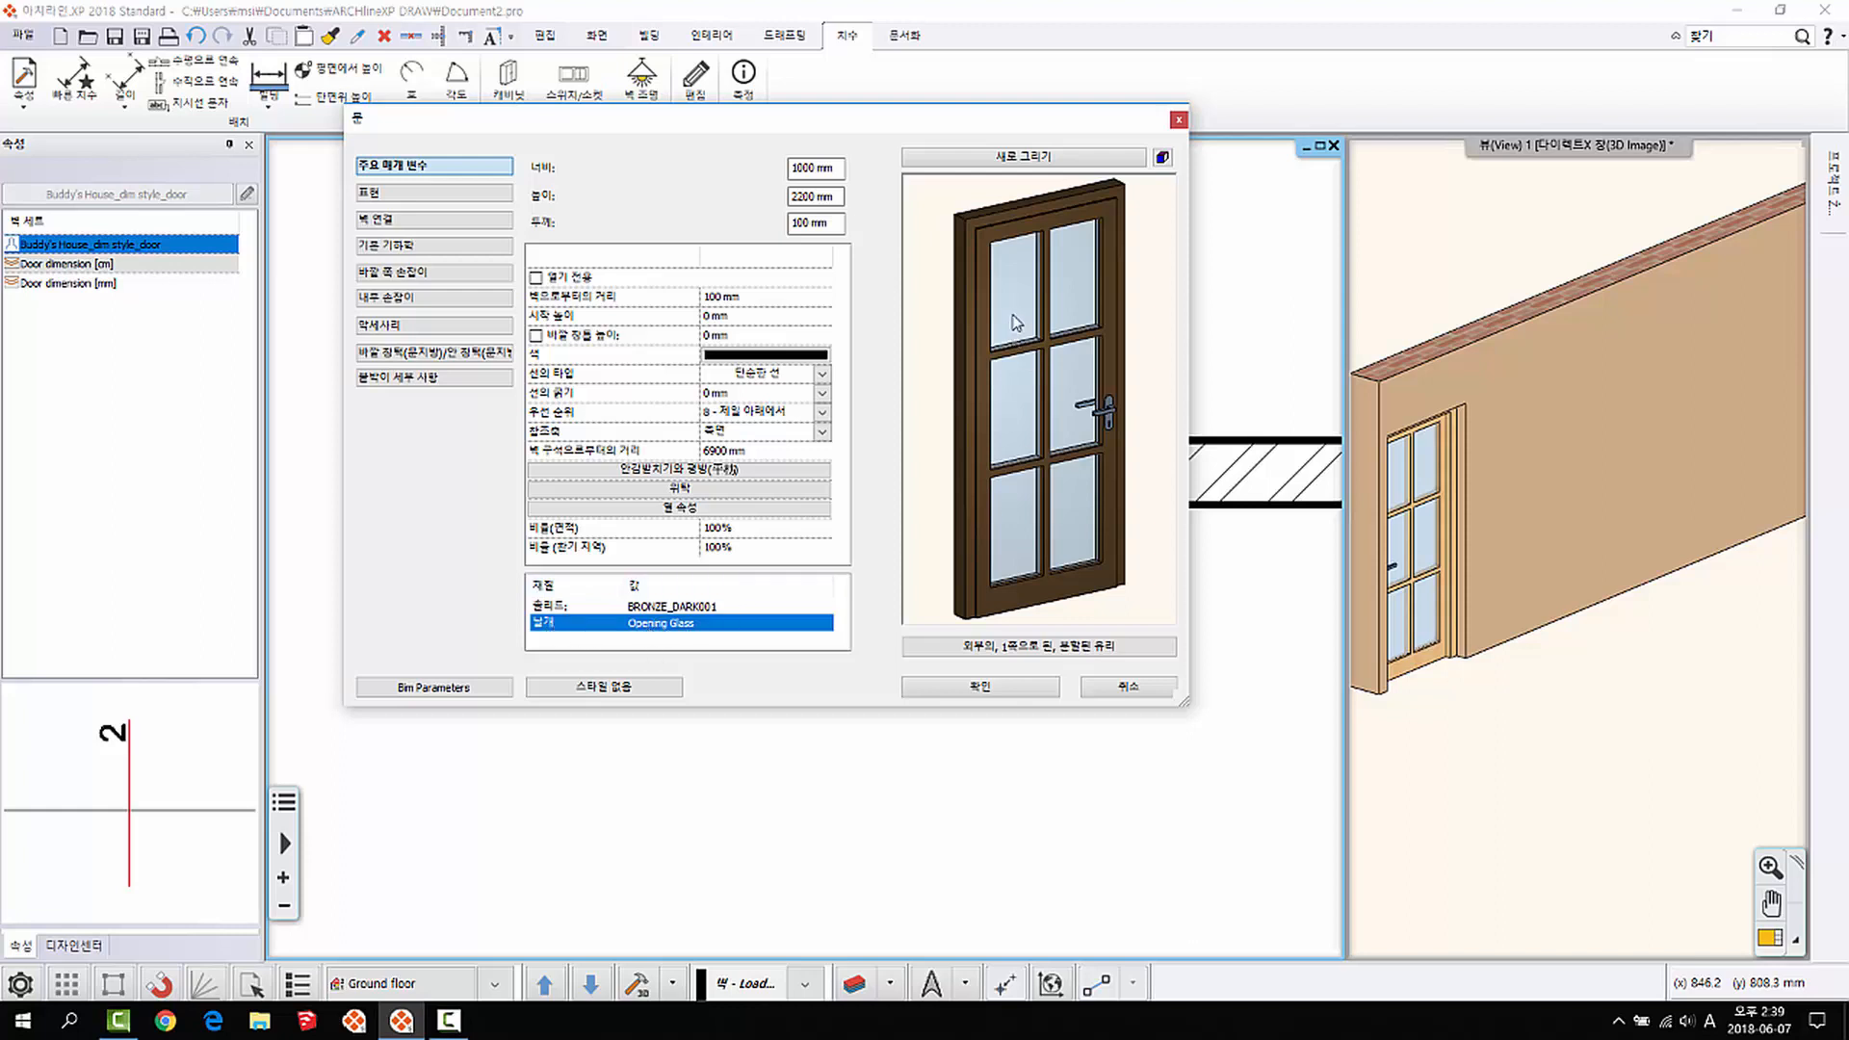
click(671, 625)
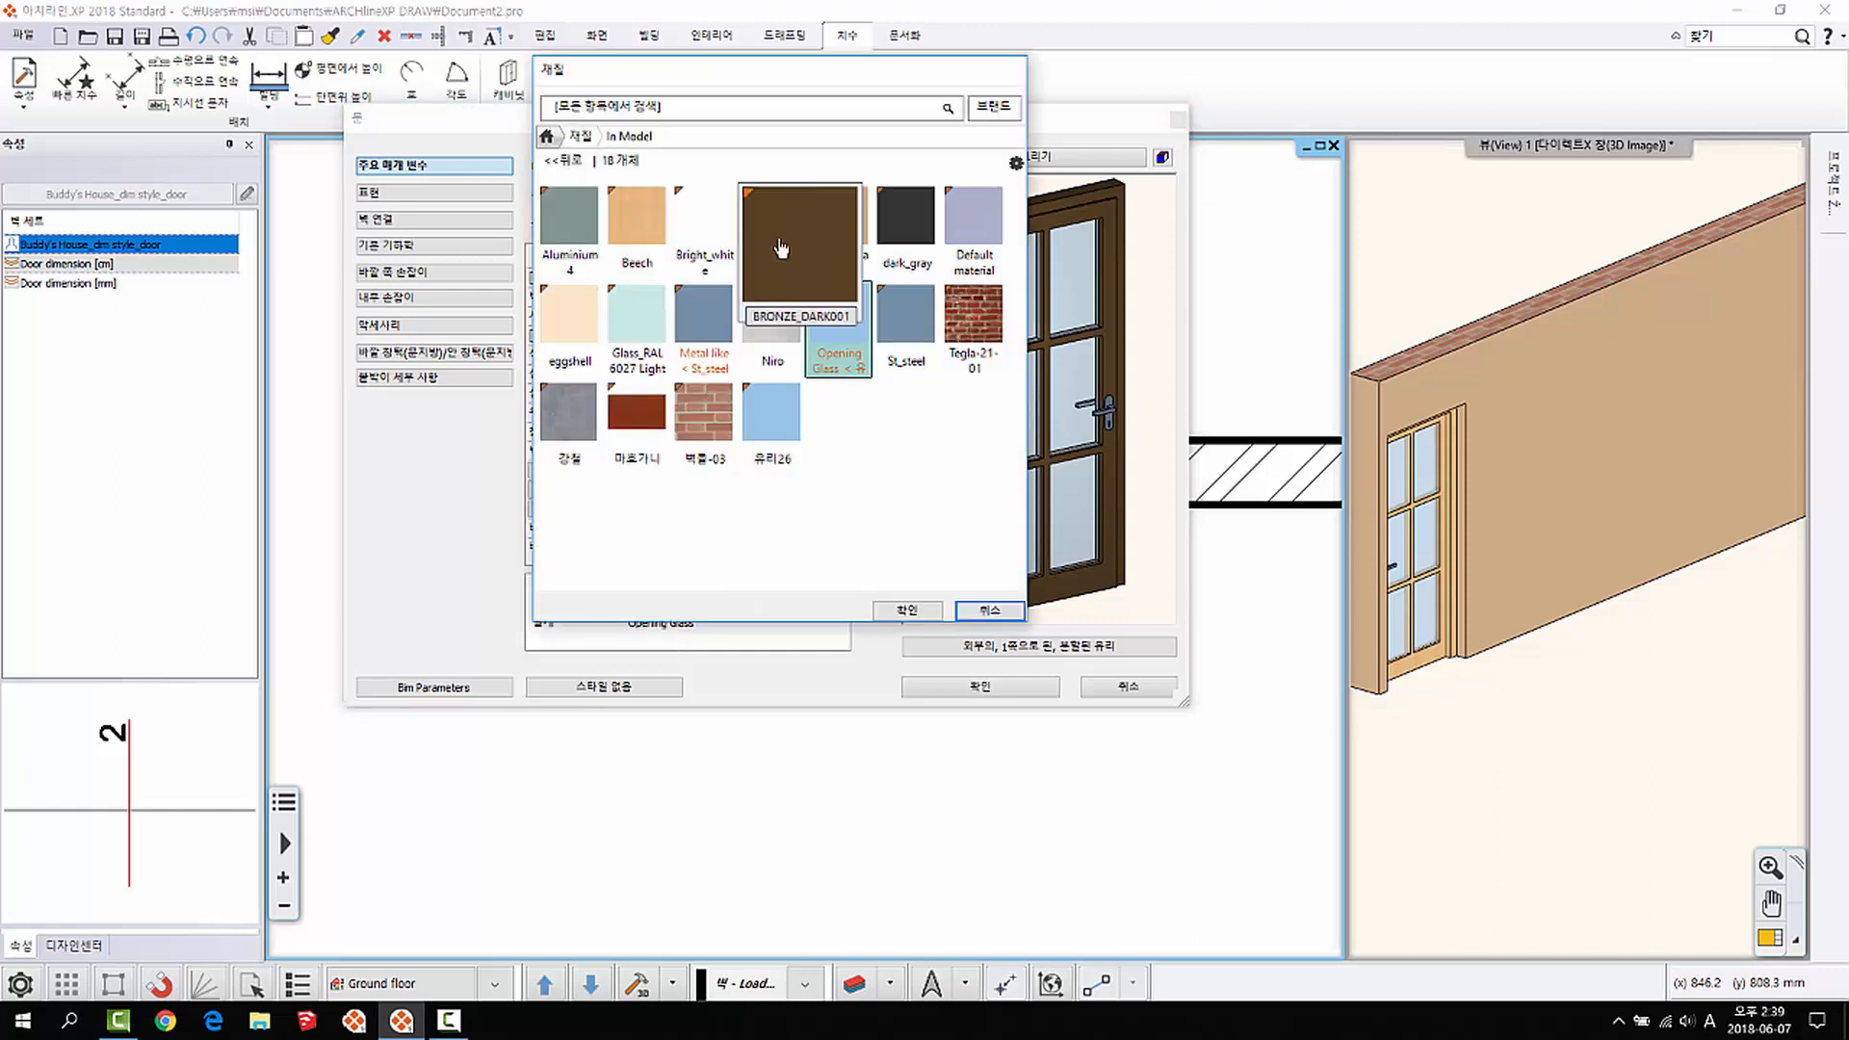
double_click(646, 334)
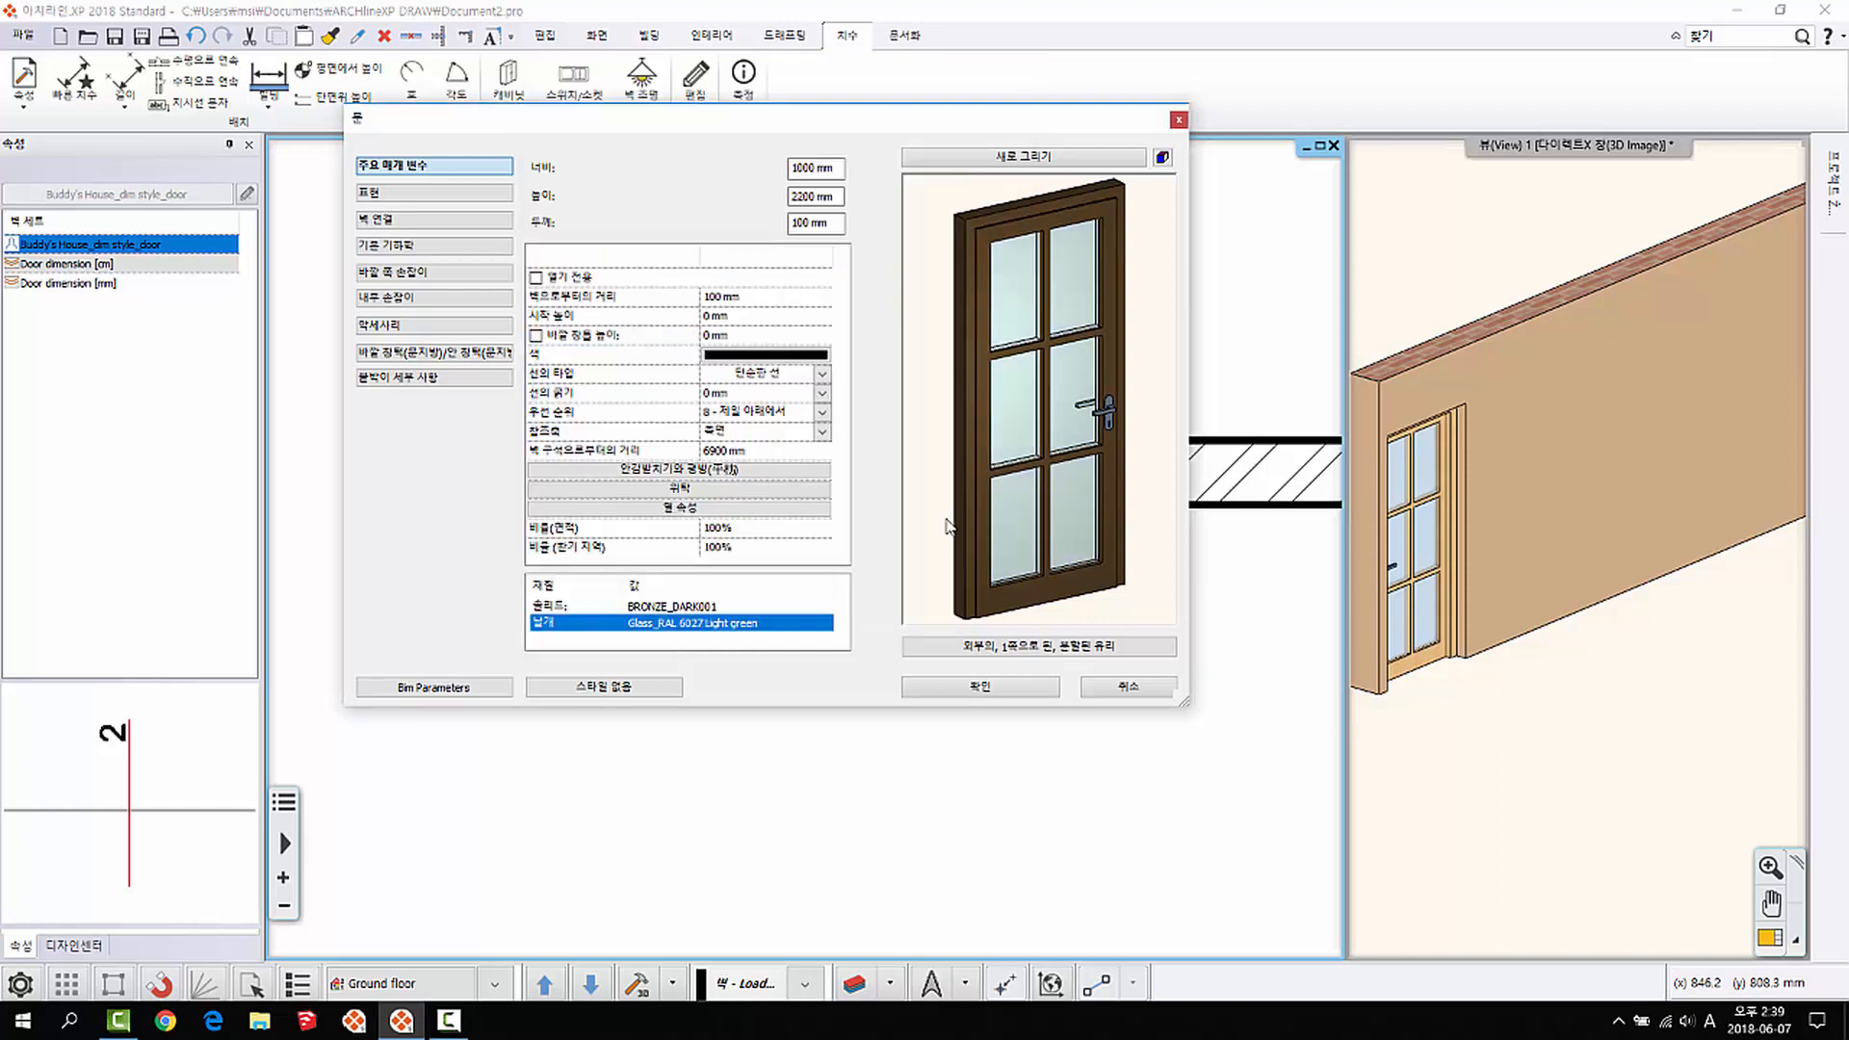
Step: Examine the new frame and glass materials in the door preview from different distances and angles, and redraw the preview
click(1046, 155)
scroll(1034, 366, up, 2)
scroll(1051, 424, down, 1)
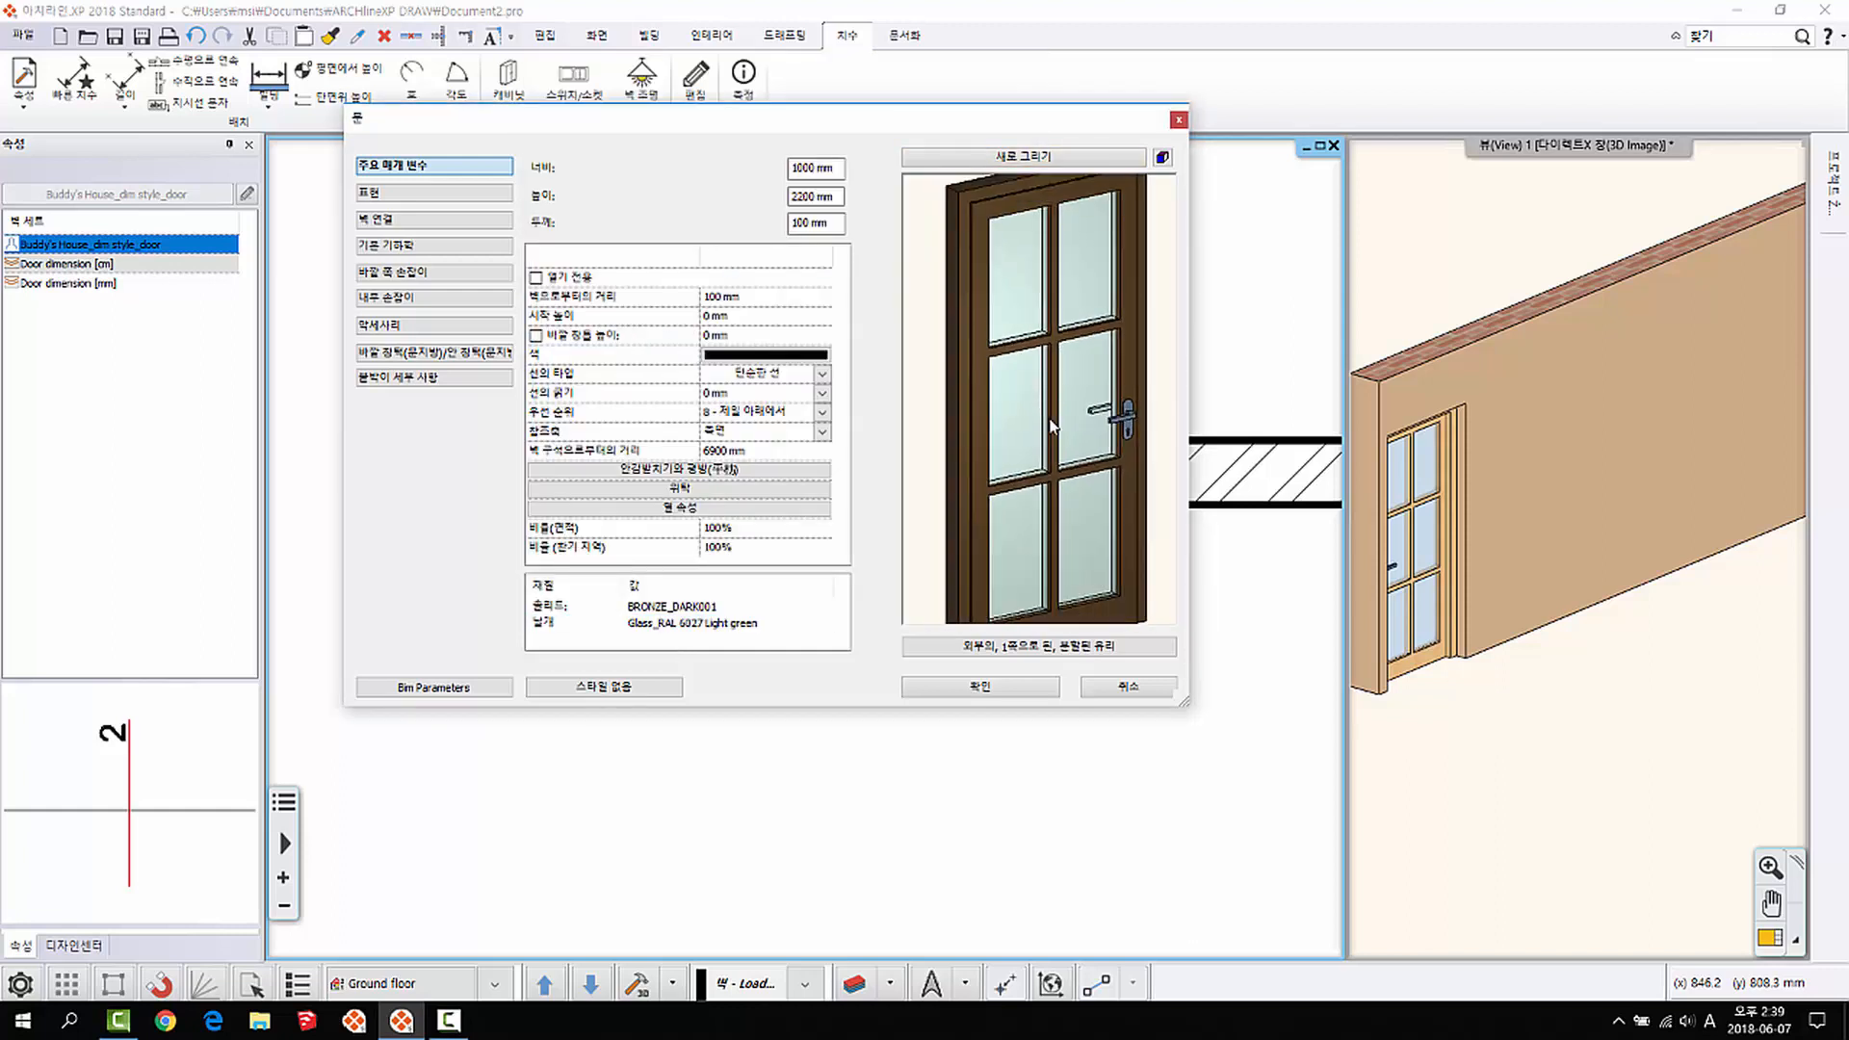
scroll(1051, 423, down, 1)
scroll(1040, 405, down, 2)
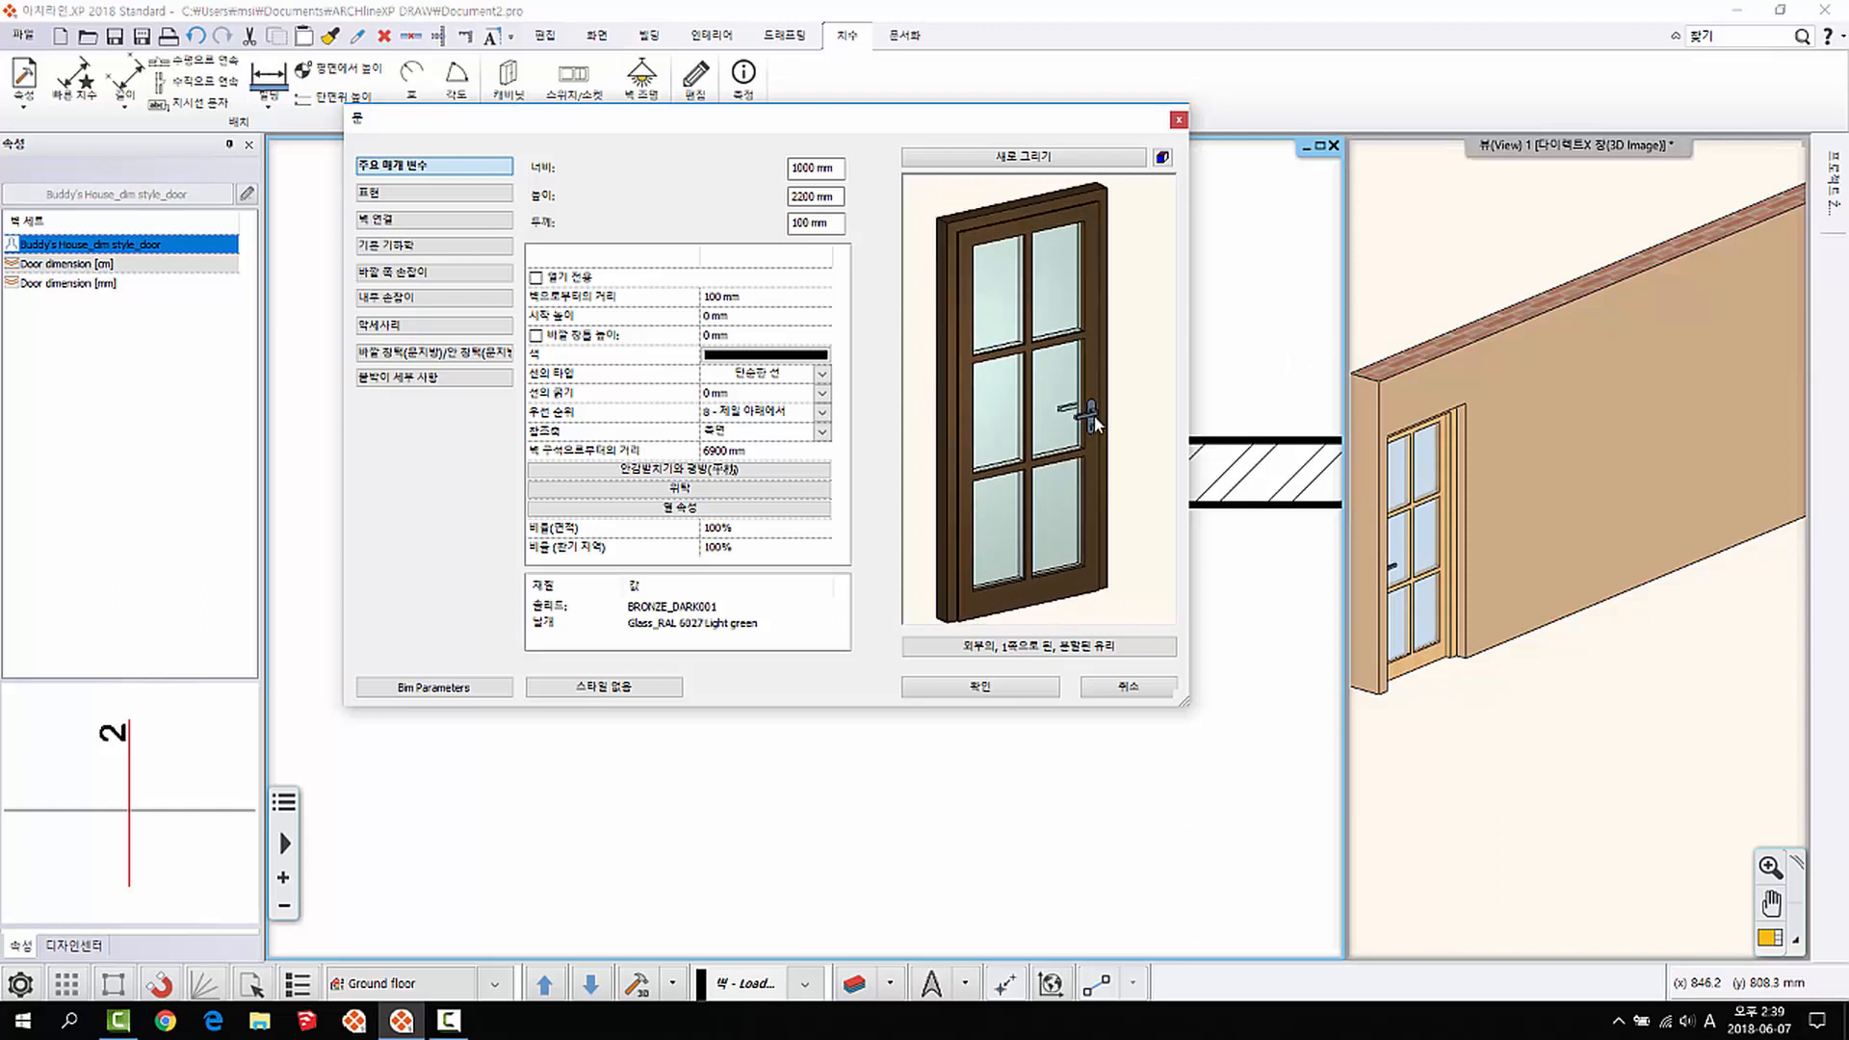
mouse_move(1044, 370)
mouse_down()
mouse_move(1068, 381)
mouse_move(1003, 397)
mouse_move(1059, 368)
mouse_up()
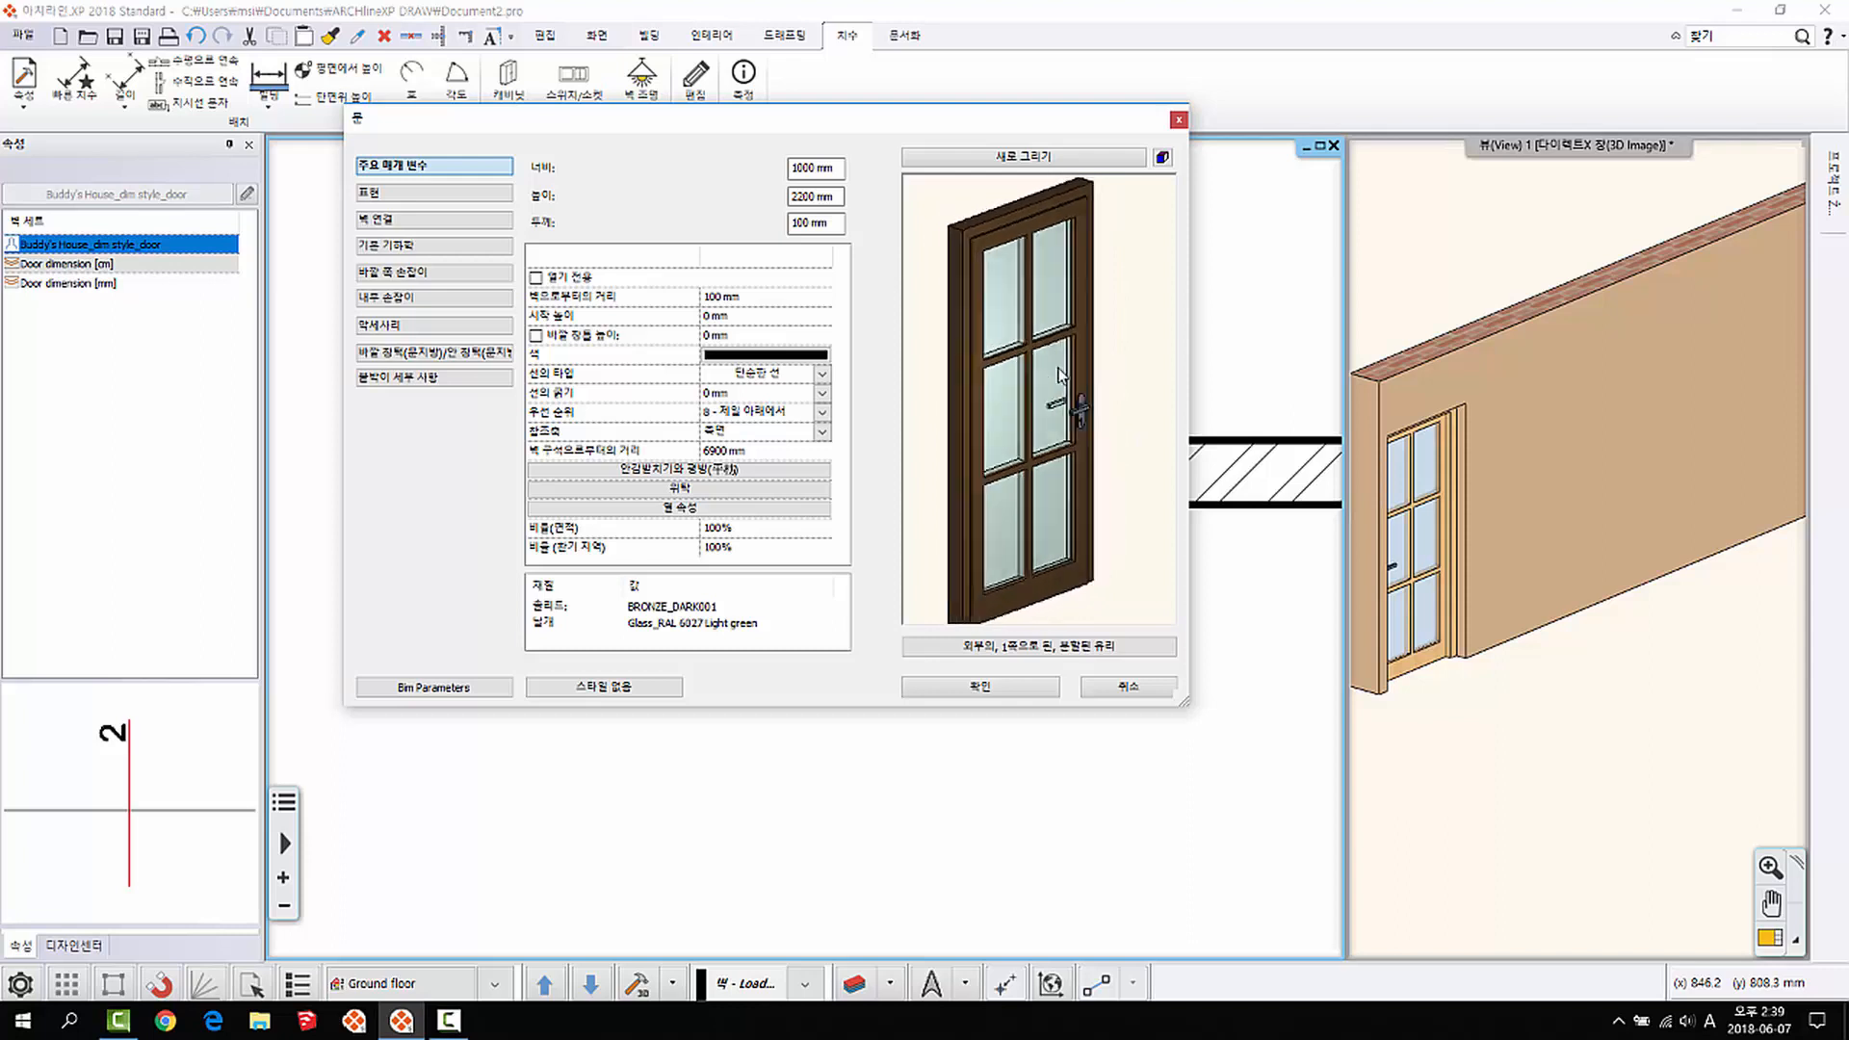
scroll(1059, 373, down, 1)
scroll(1058, 380, down, 1)
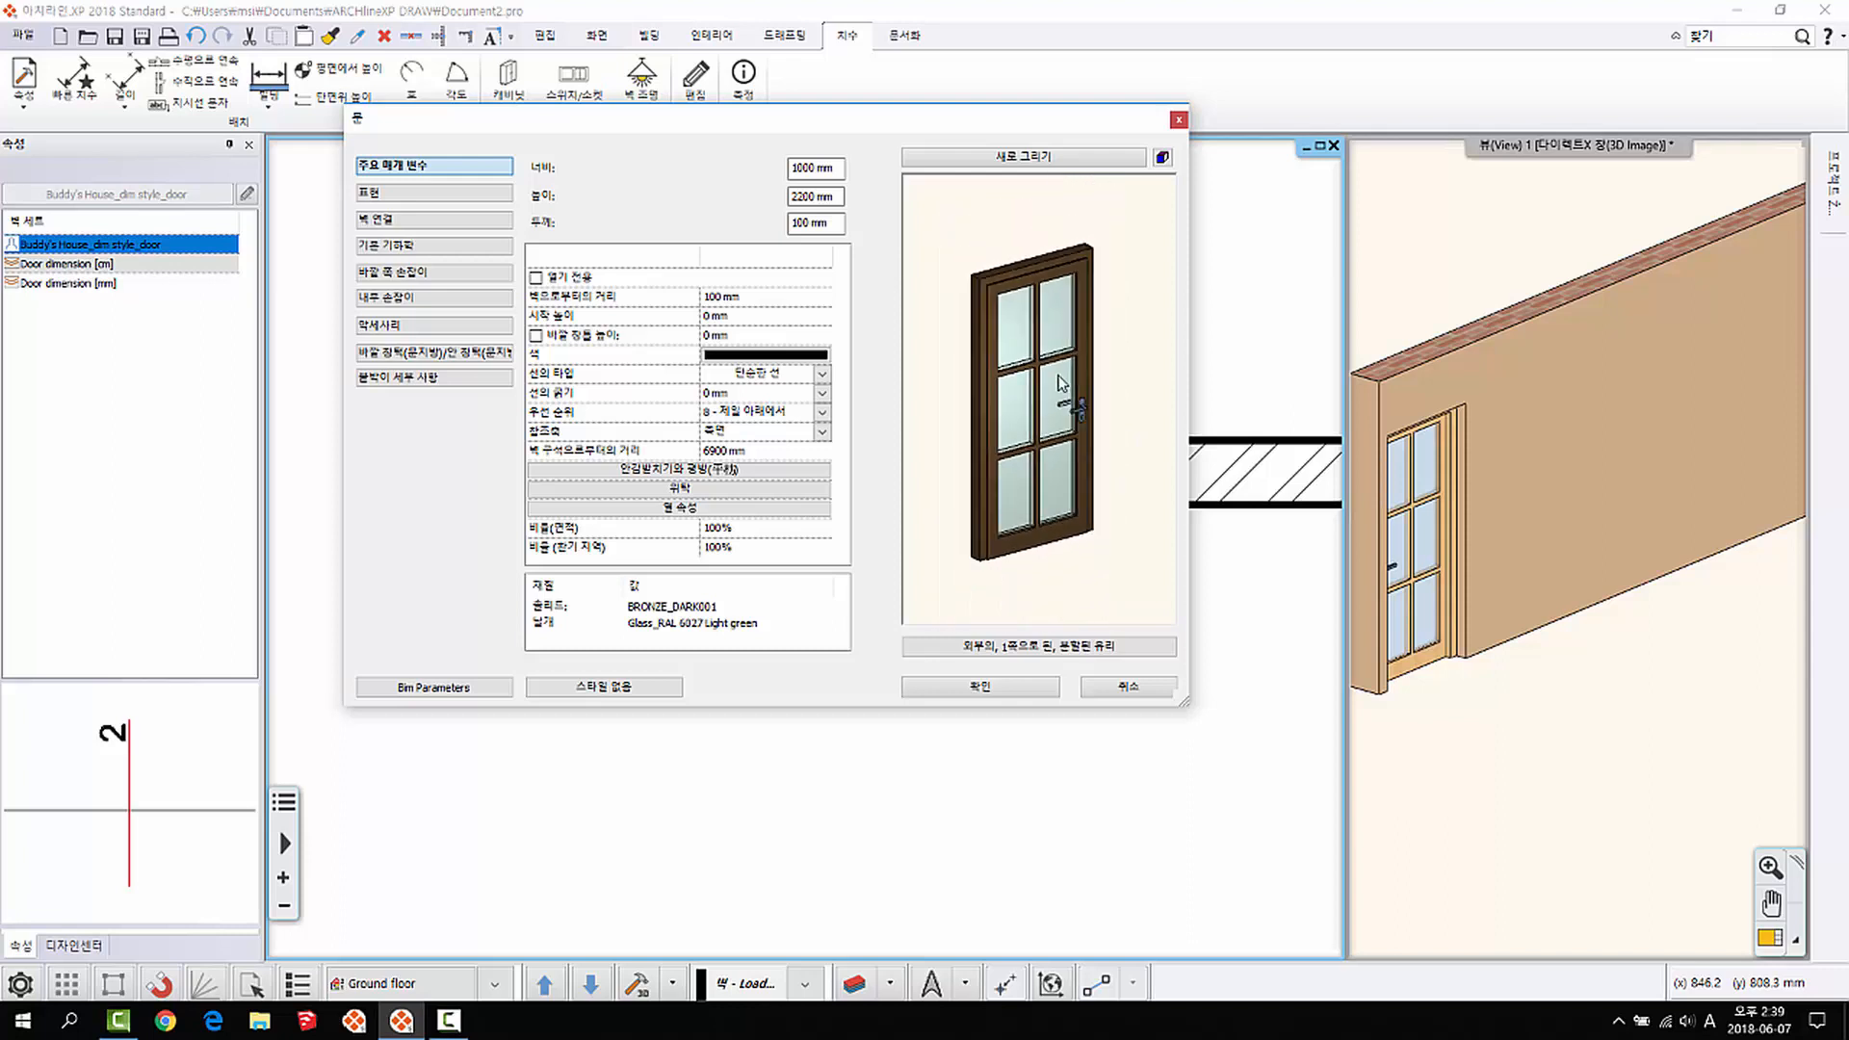
click(1005, 159)
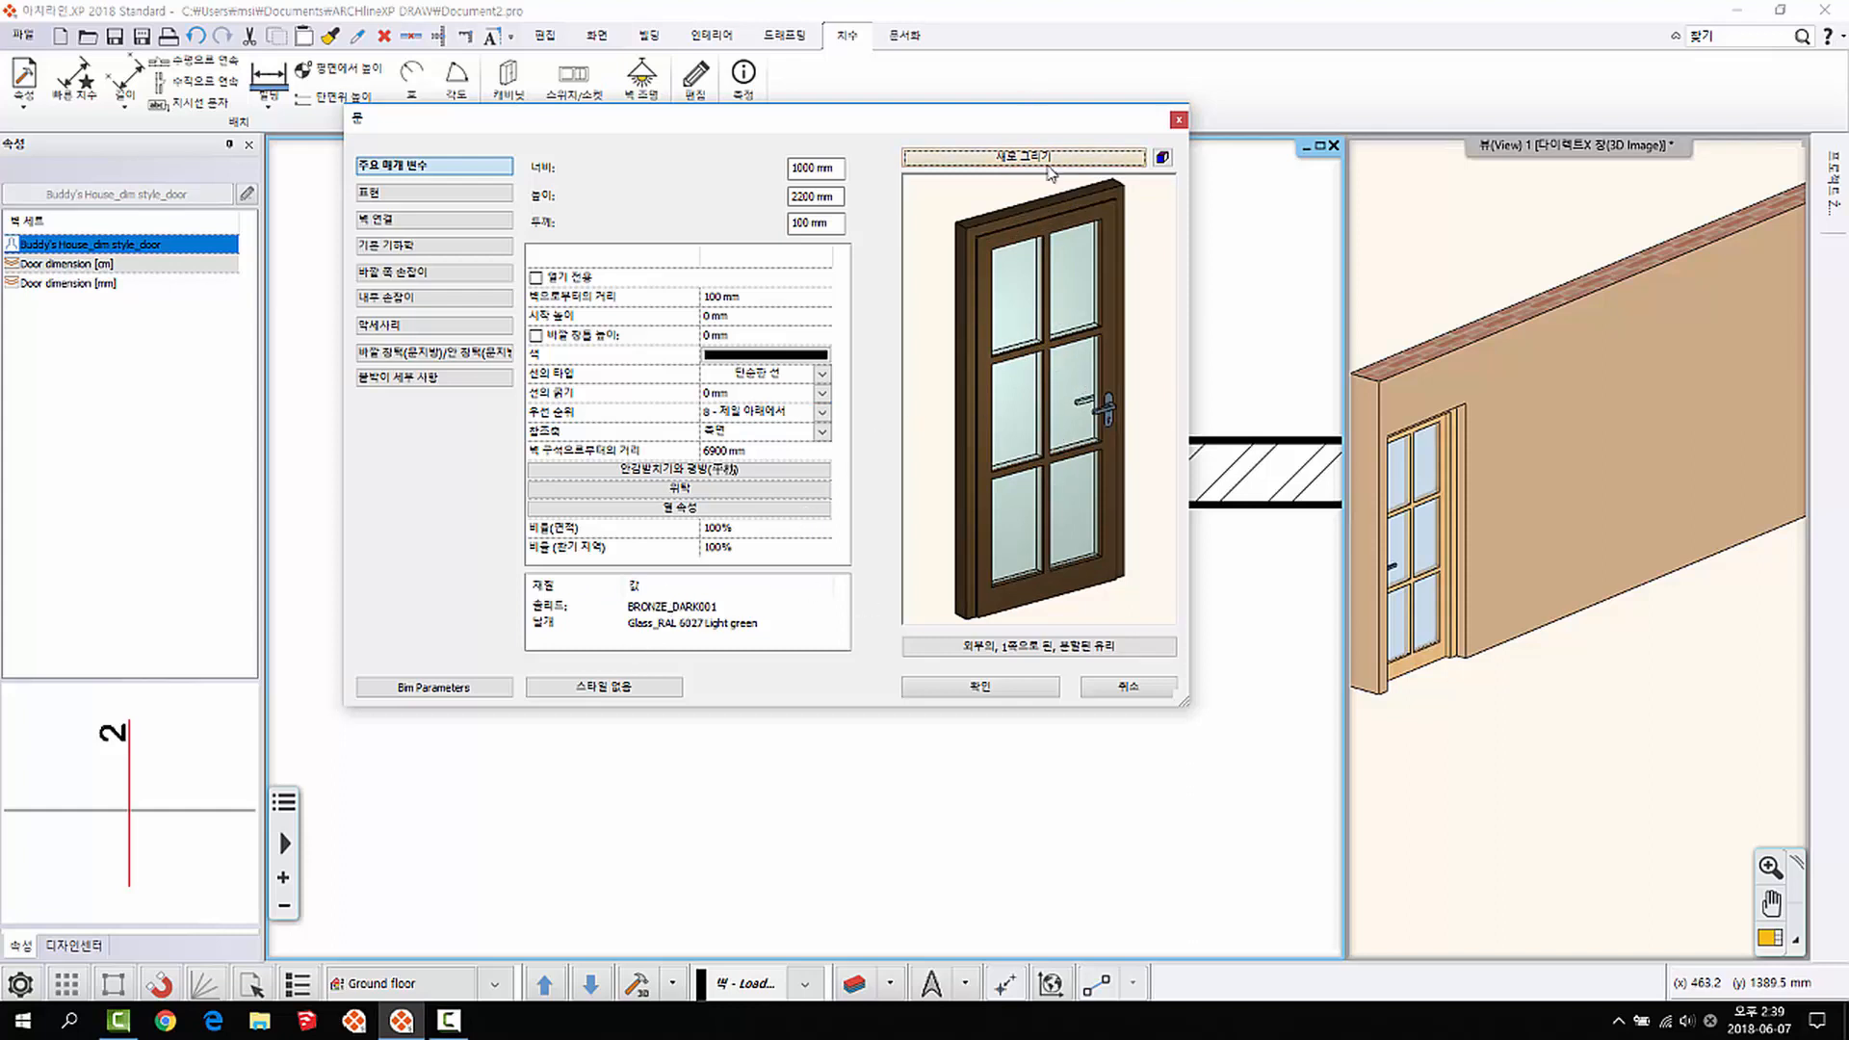
Step: Look through the 표현 and 벽 연결 settings, set the frame width in 기본 기하학 to 50, and redraw the preview
click(425, 197)
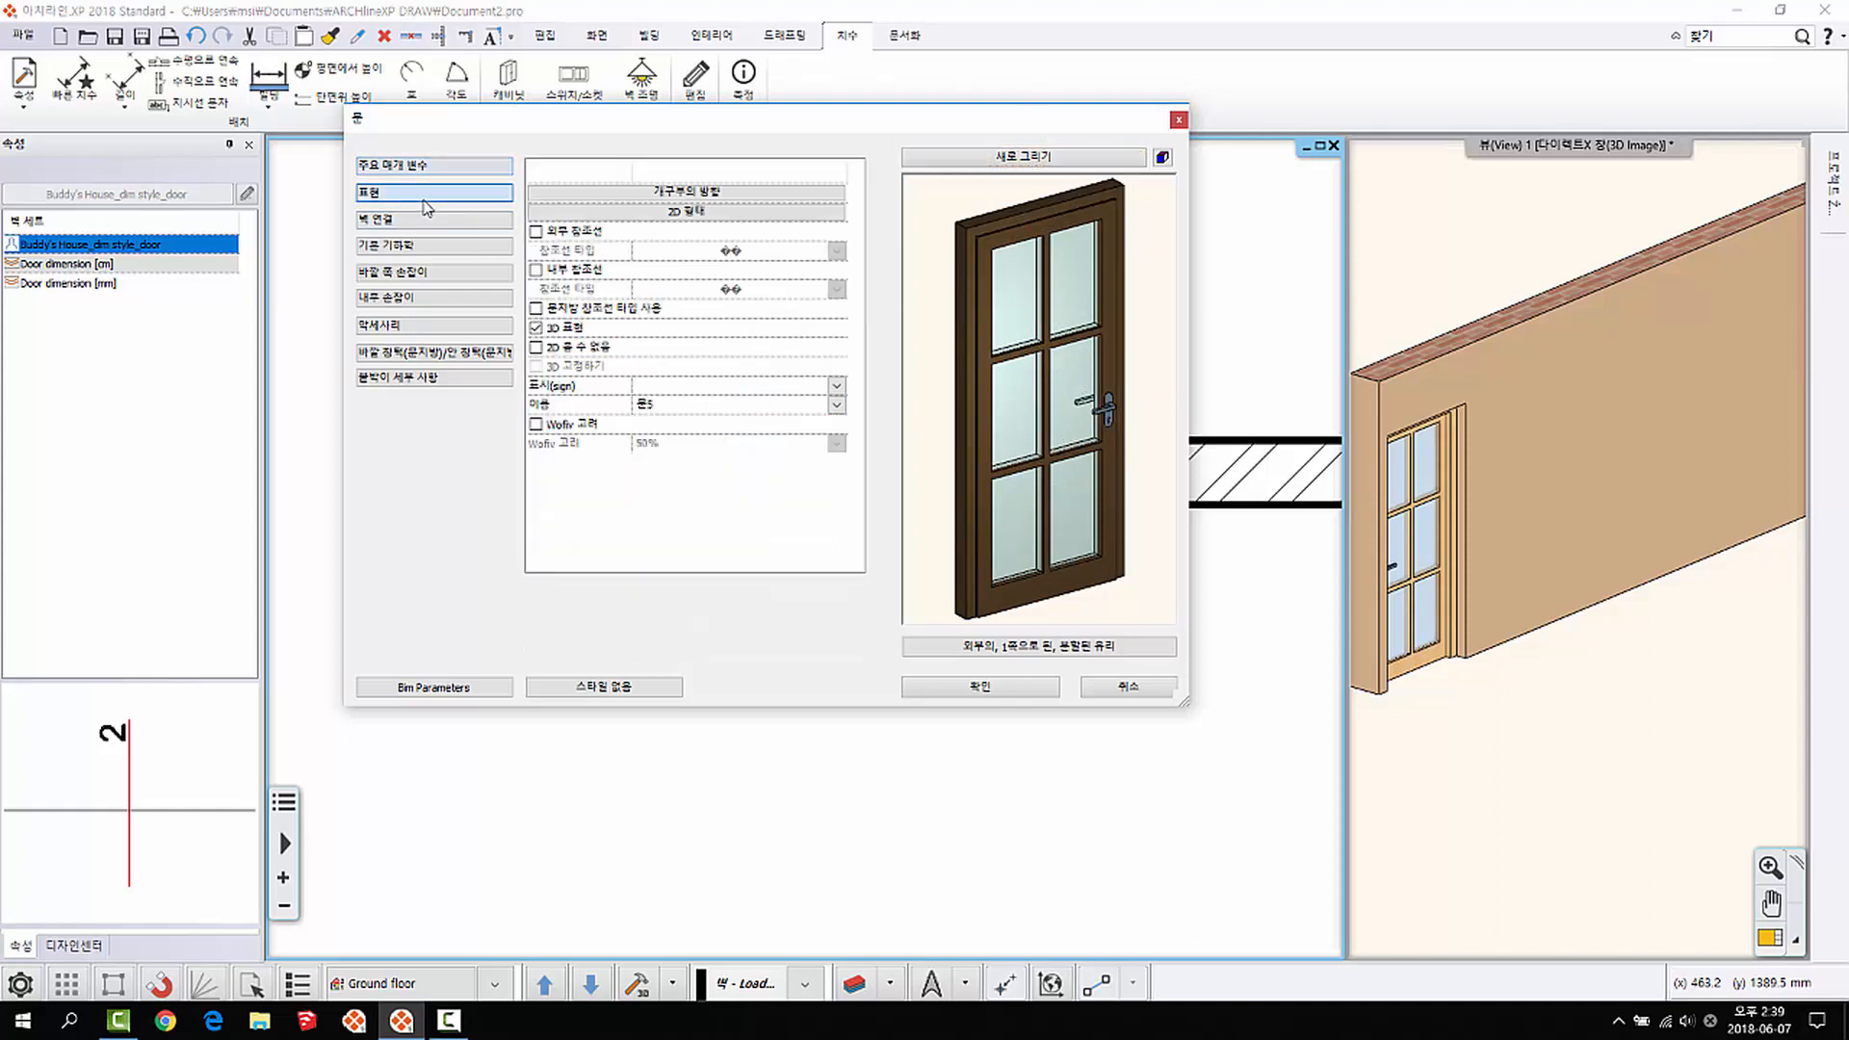
click(427, 220)
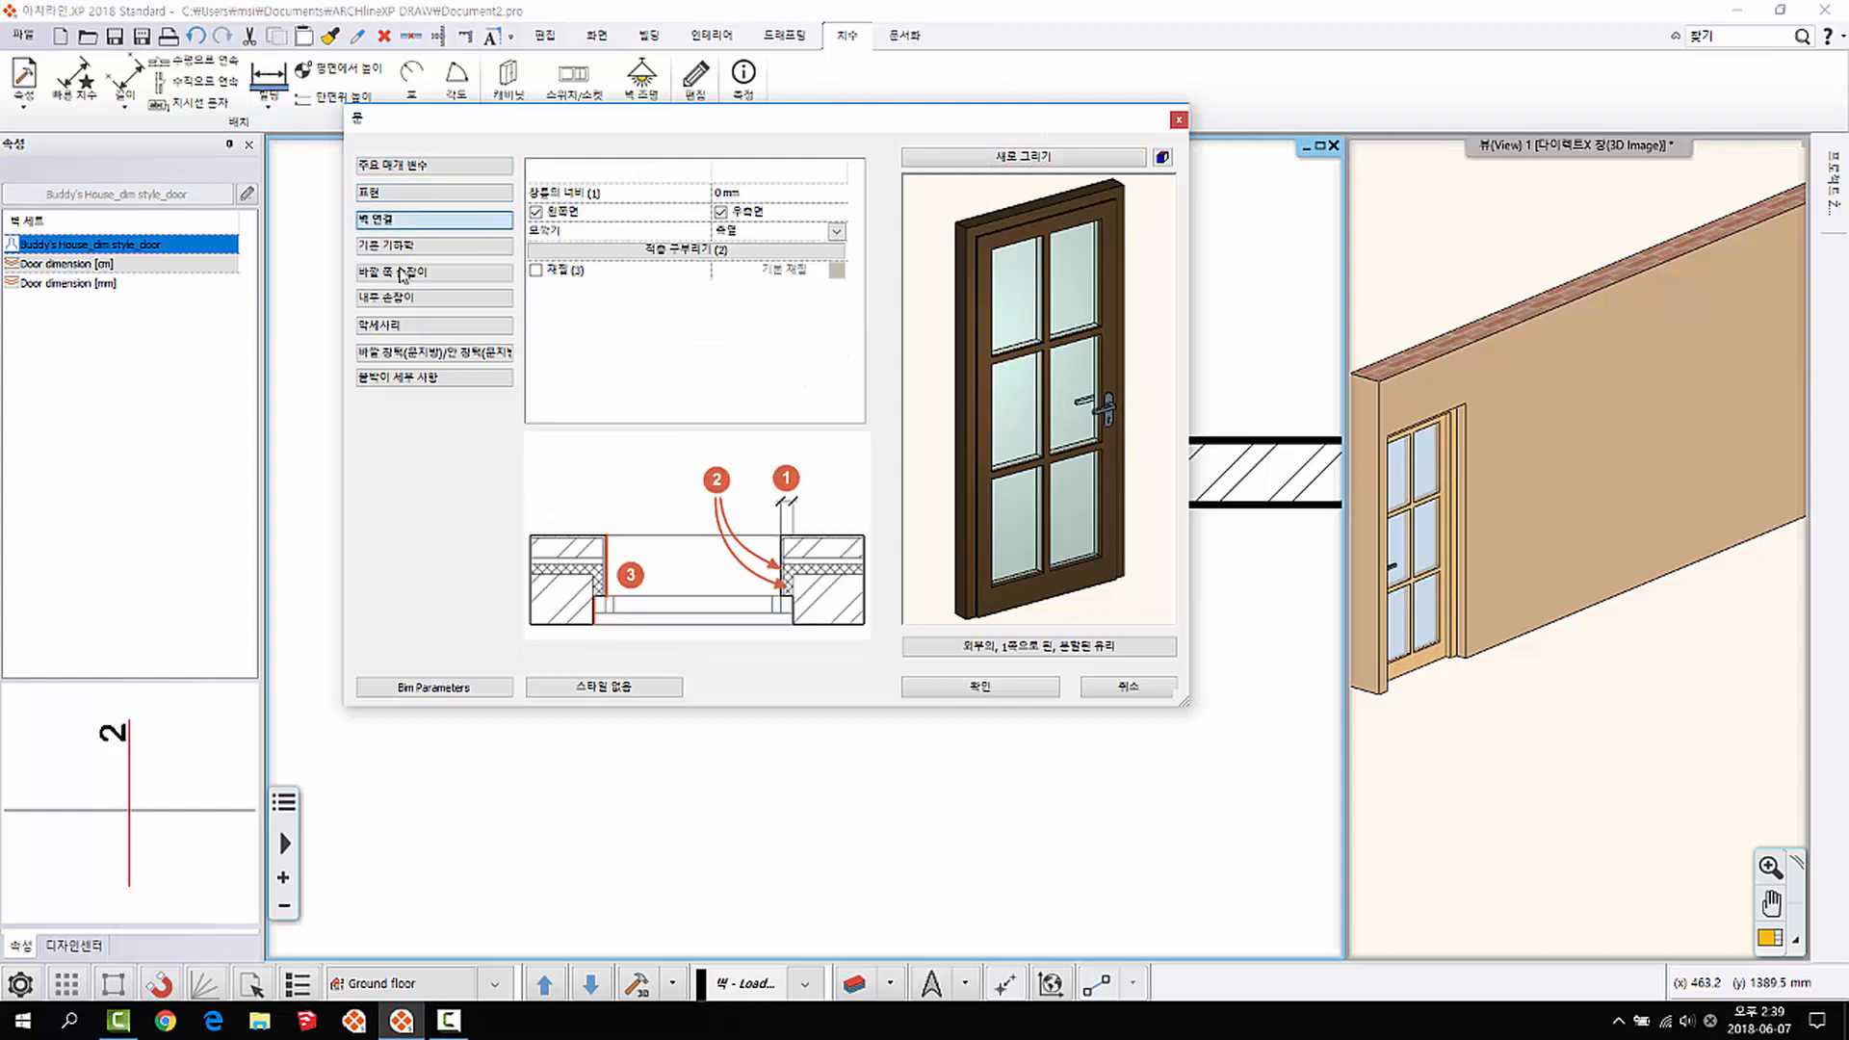
click(404, 247)
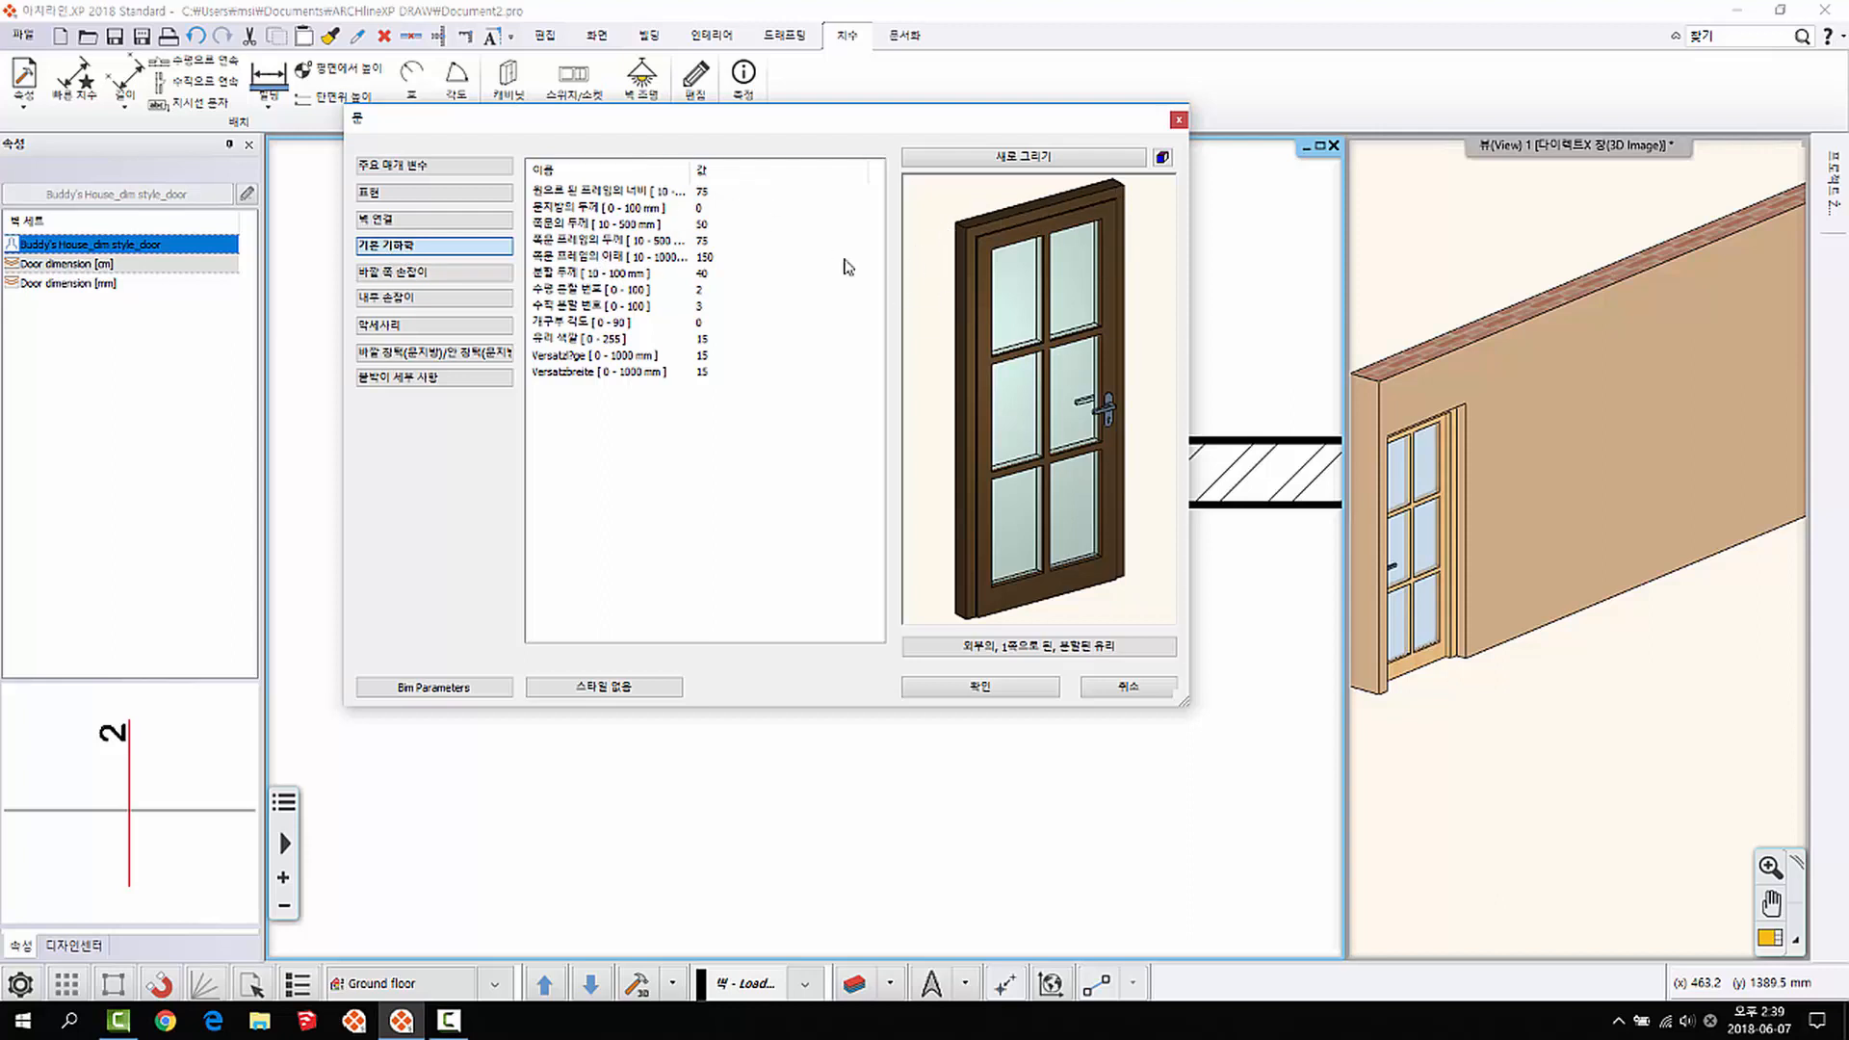
click(708, 192)
click(707, 193)
click(1048, 159)
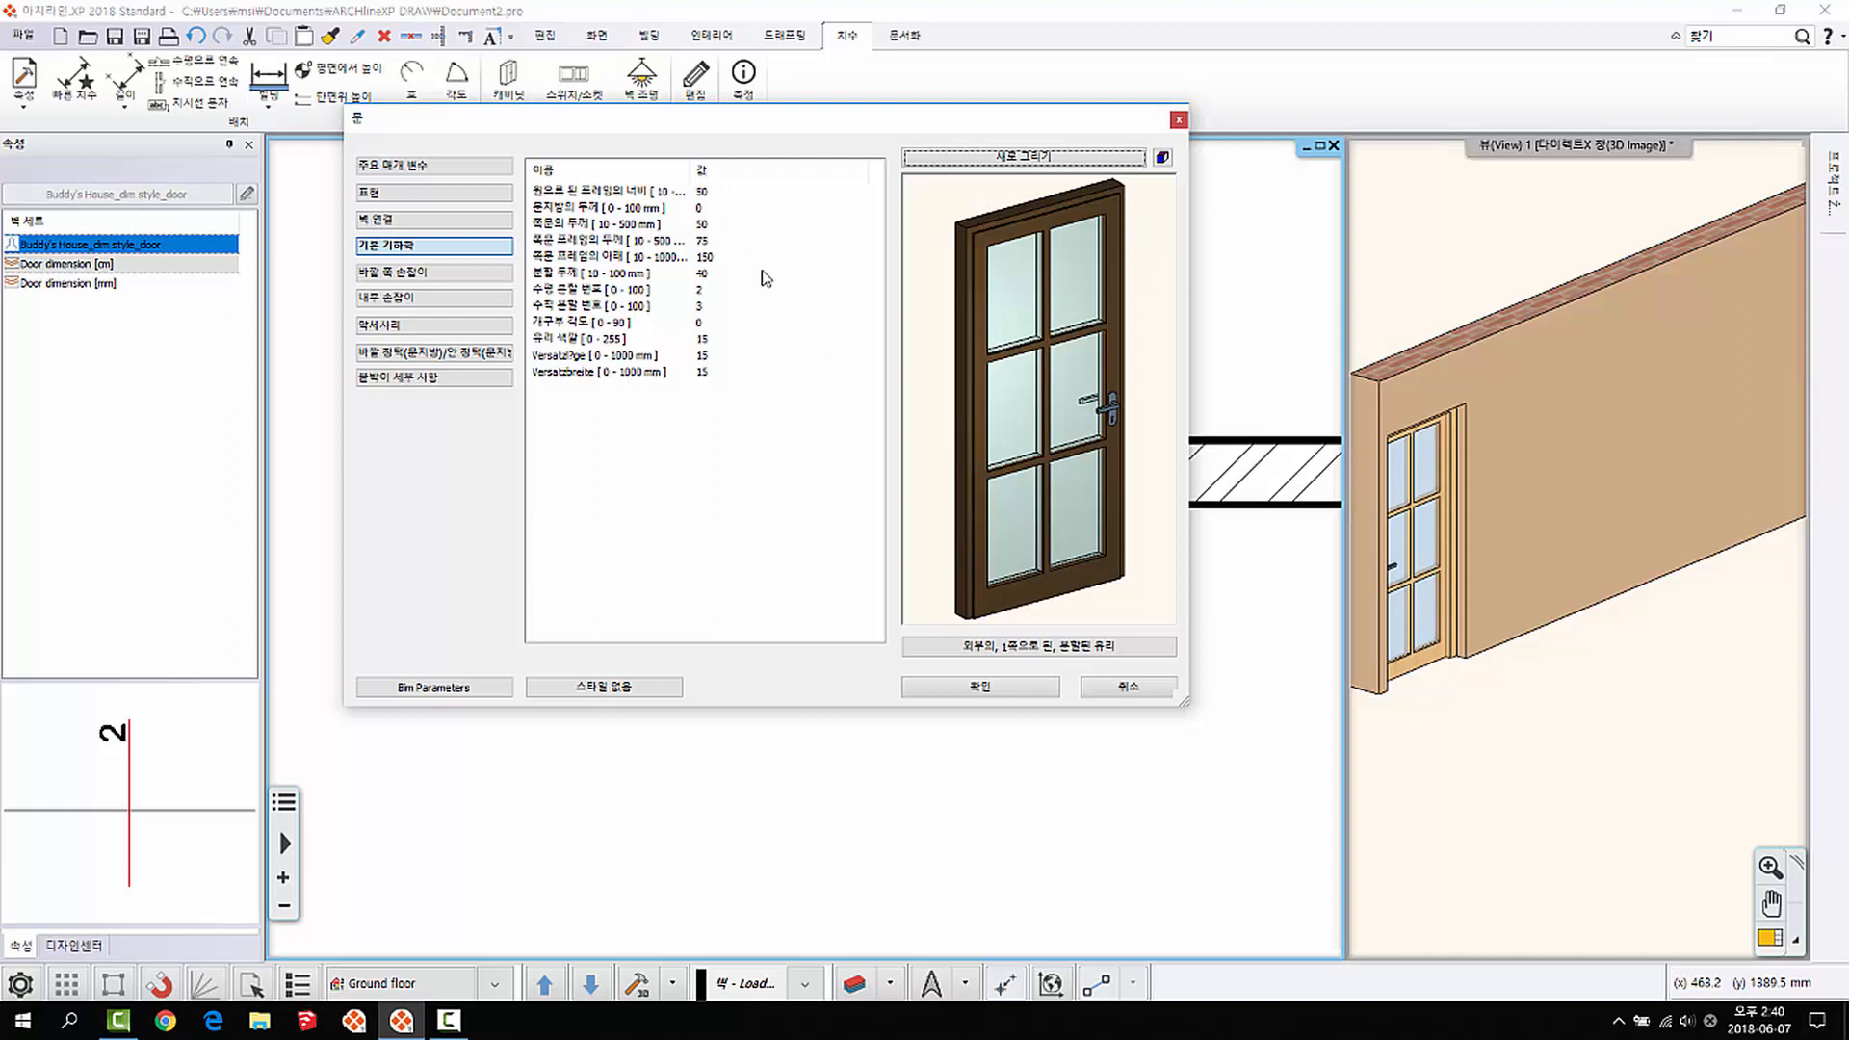
Step: Set 문지방의 두께 (threshold thickness) to 30 and redraw the door preview
click(700, 210)
click(700, 210)
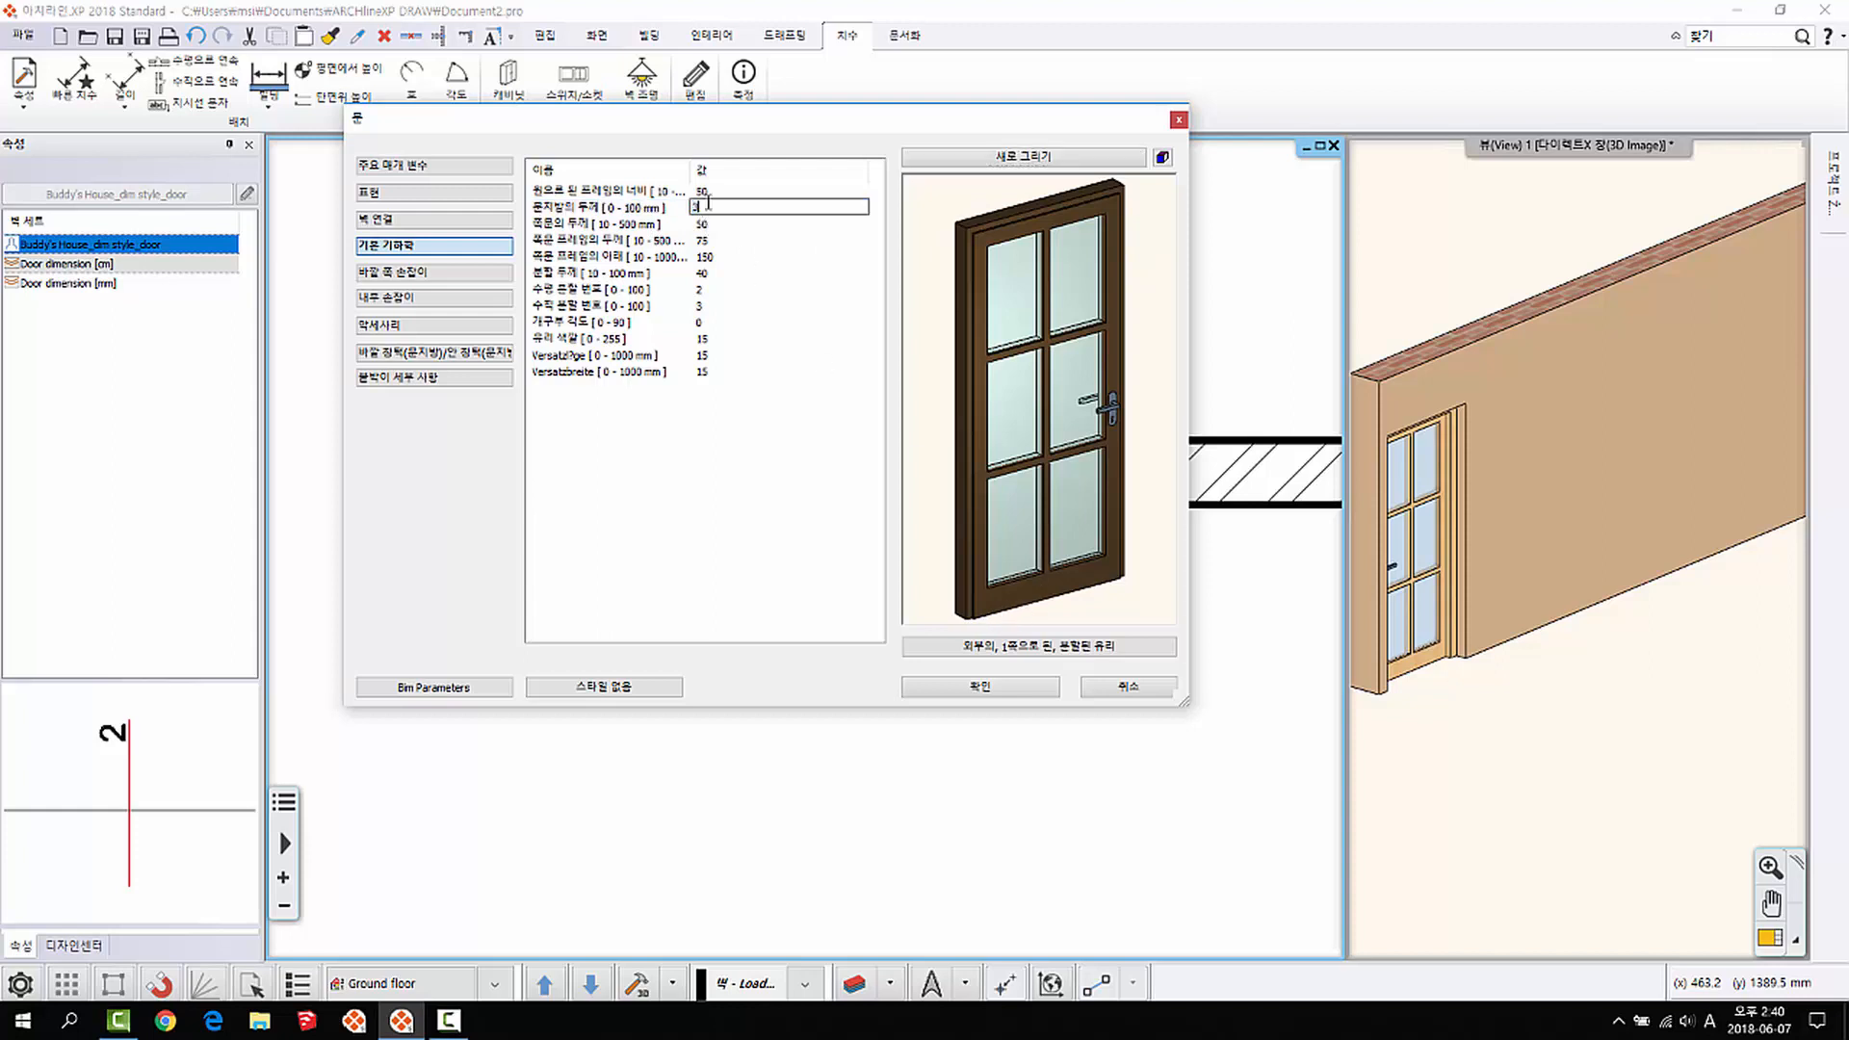
text(30)
click(1069, 156)
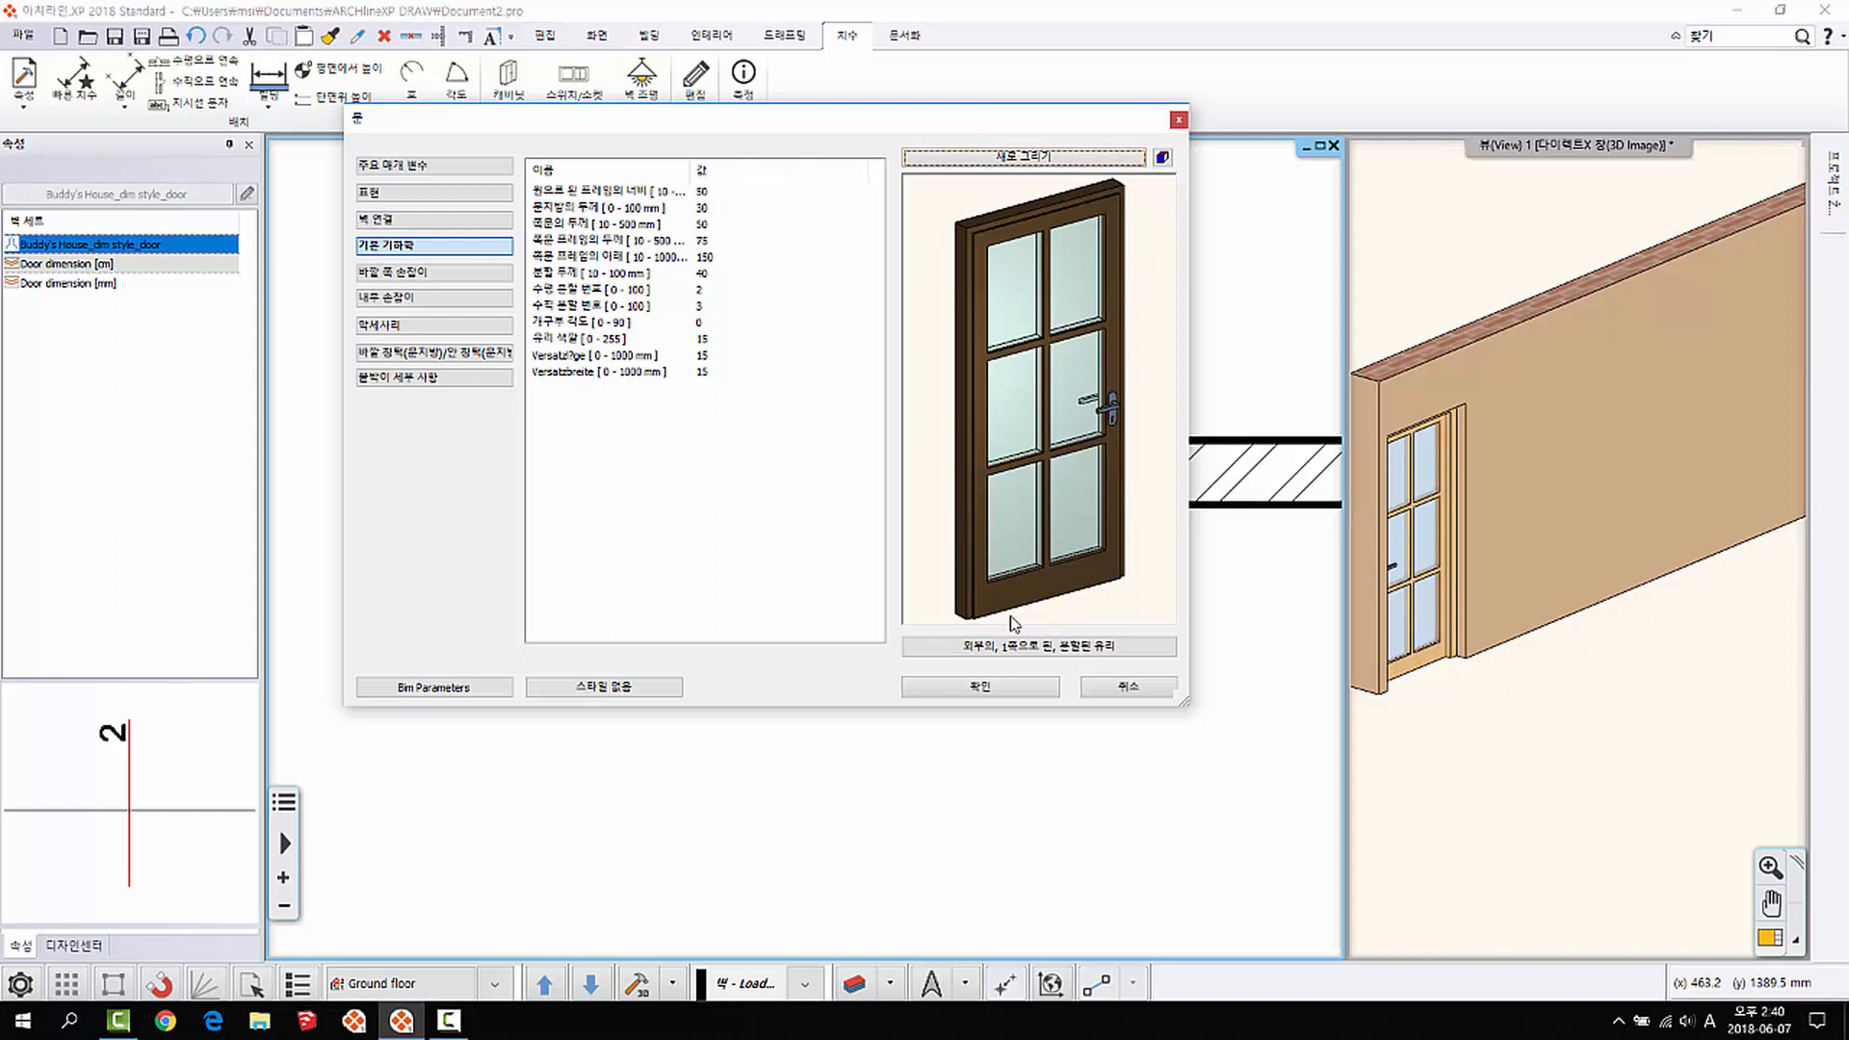
Step: Examine the threshold at the base of the door in the preview, close up and from both sides
drag(934, 579, 1078, 595)
middle_drag(1045, 595, 1068, 401)
scroll(1073, 385, up, 4)
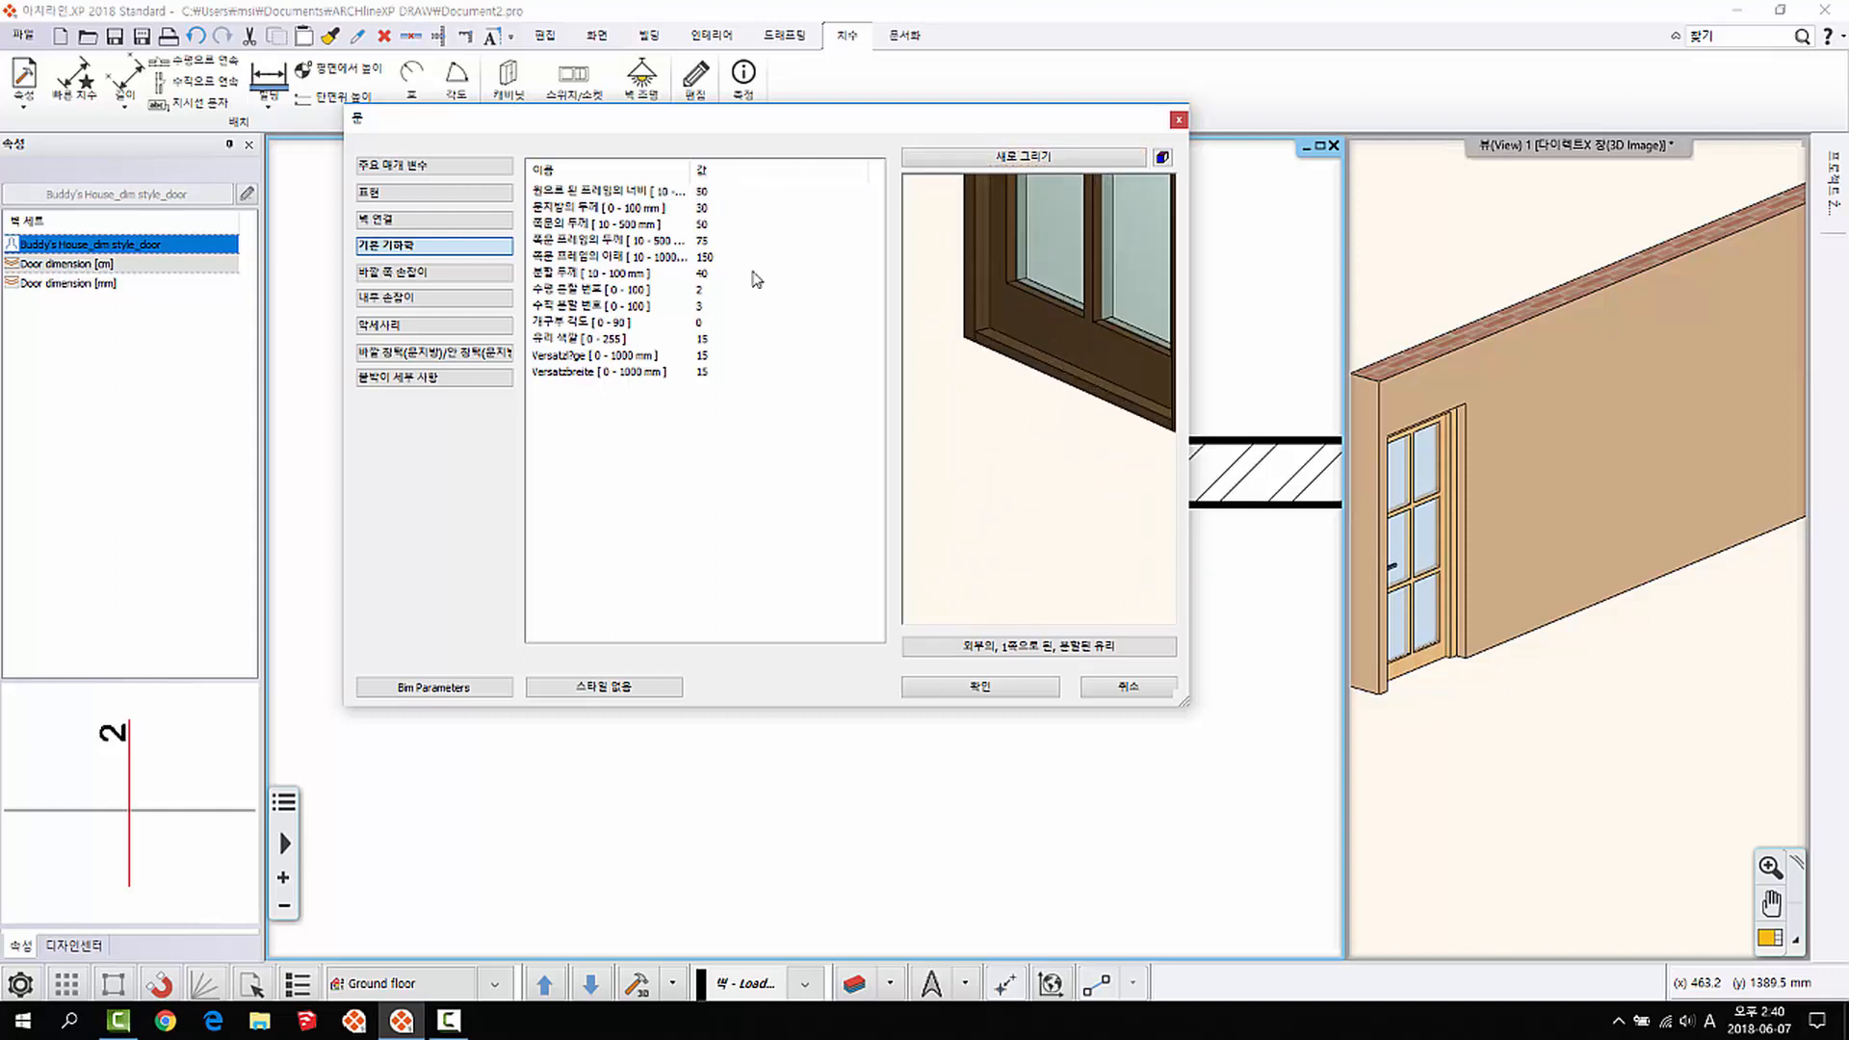
middle_drag(1011, 351, 1008, 470)
scroll(1003, 438, down, 3)
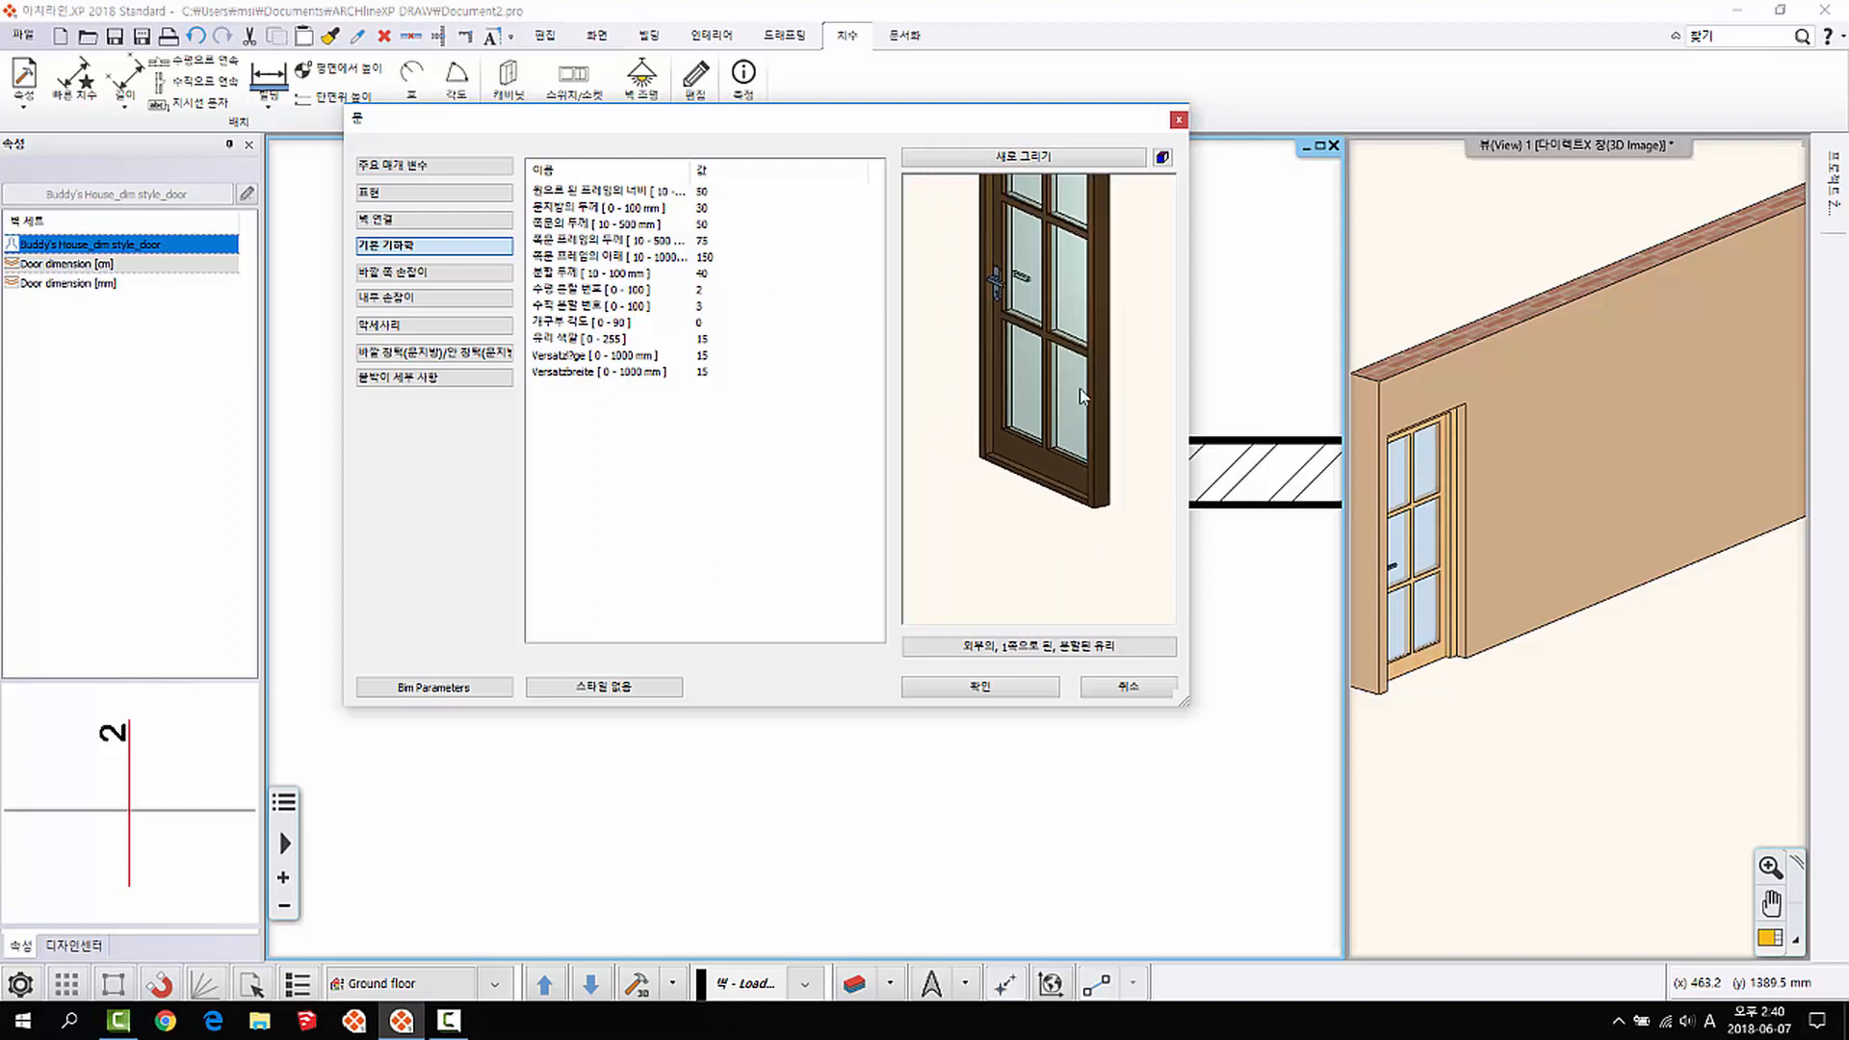
drag(1082, 396, 1000, 376)
middle_drag(1011, 376, 992, 412)
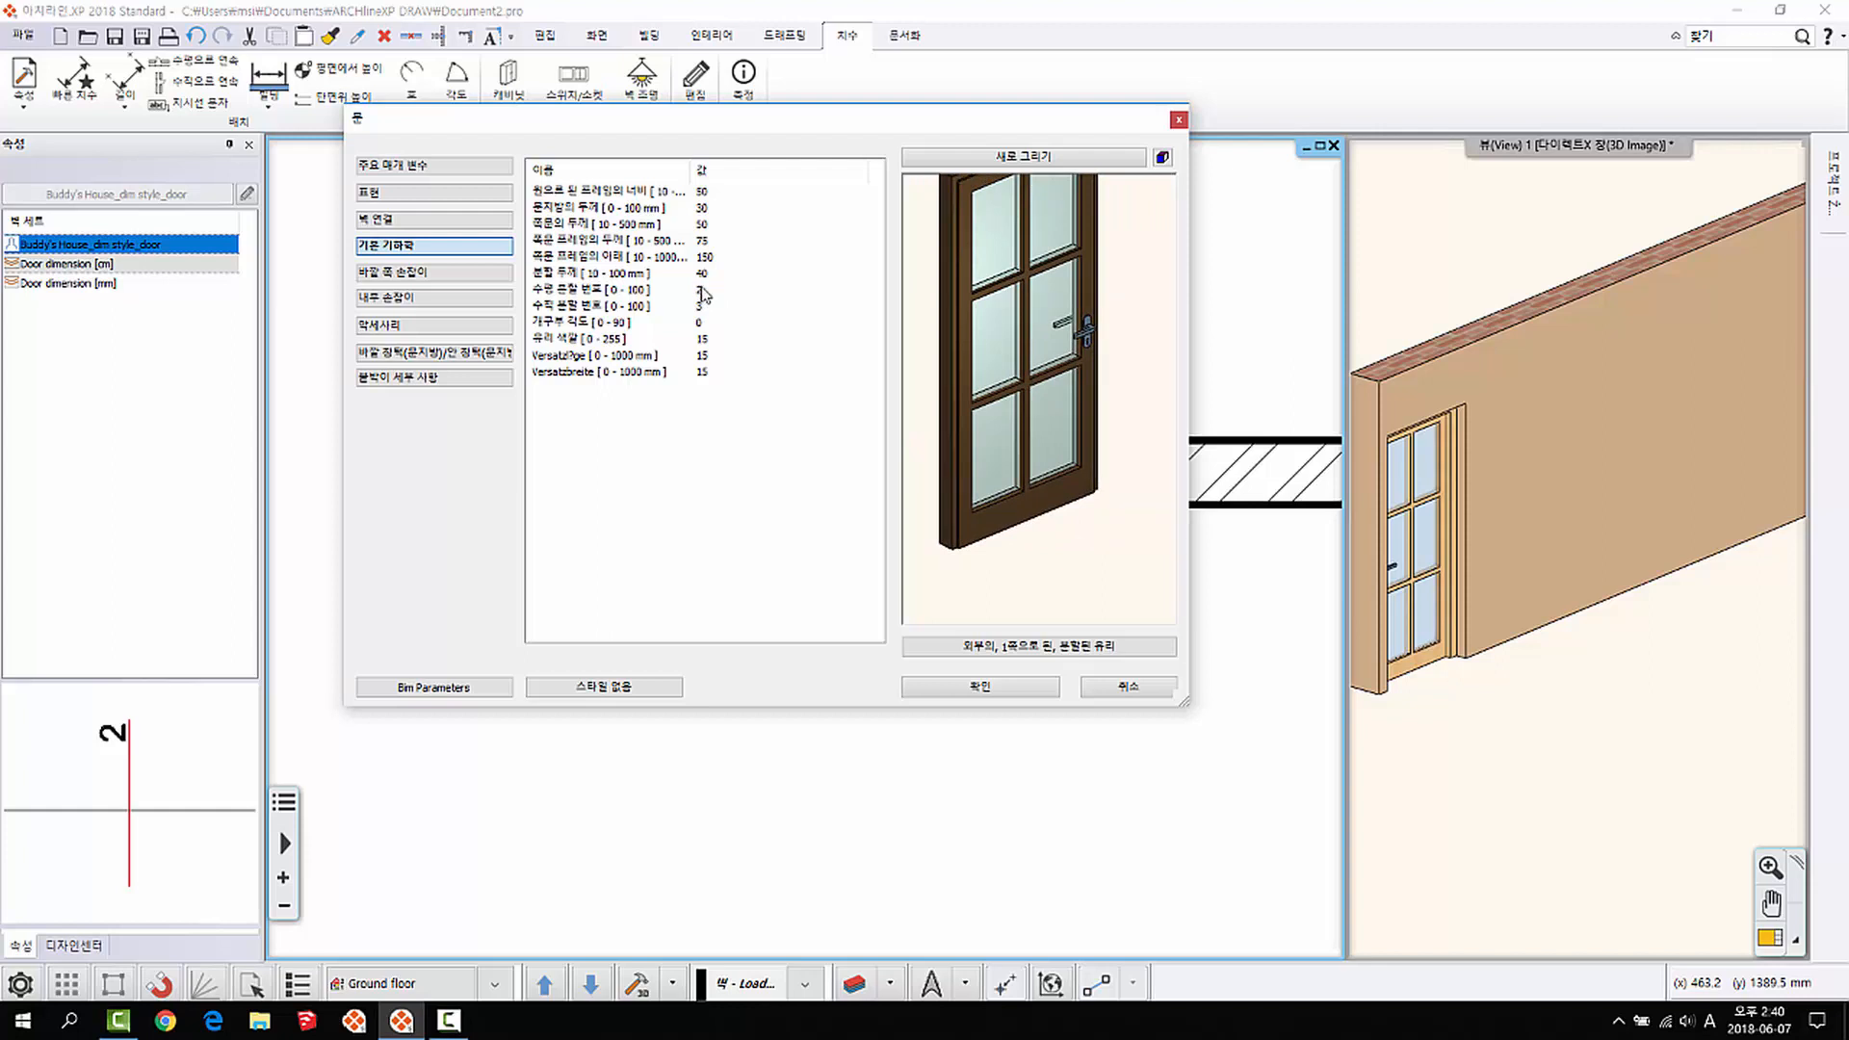
Step: Set 수평 분할 번호 (horizontal division number) to 3, redraw the door preview and turn it to inspect the panes
click(702, 291)
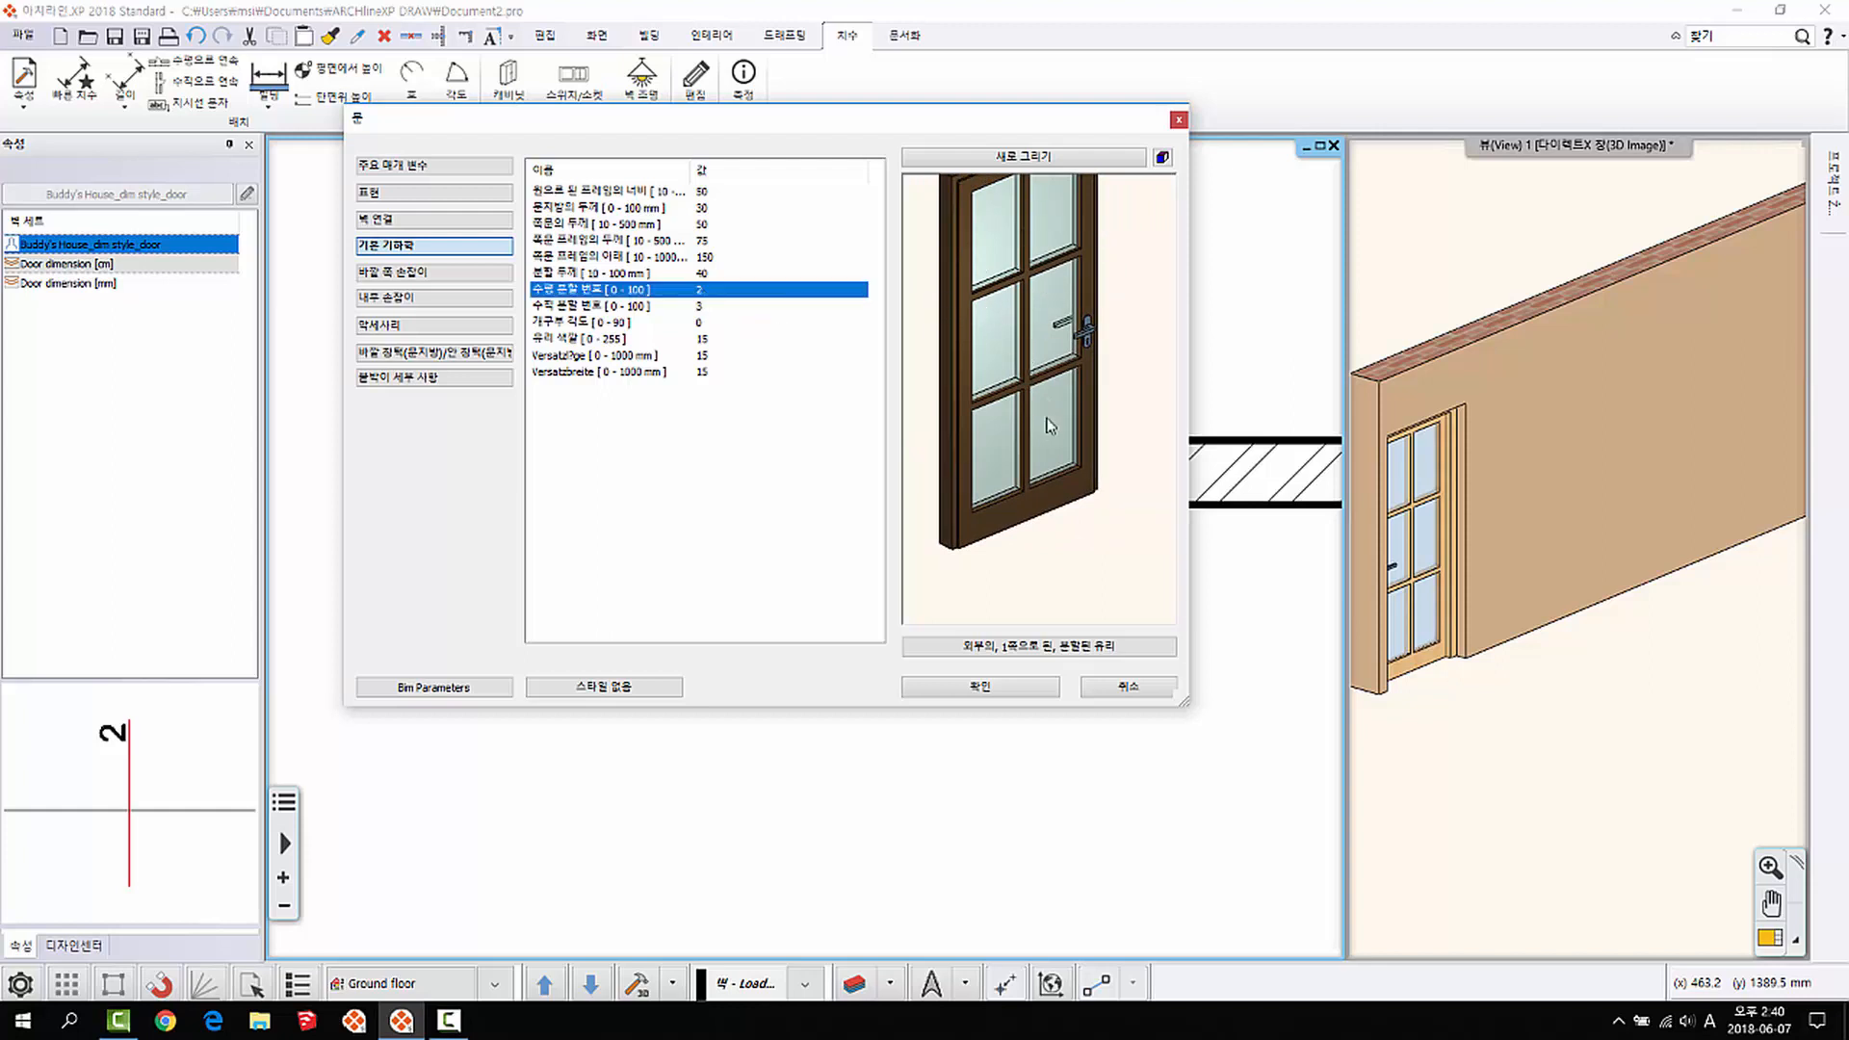
drag(1067, 420, 1055, 414)
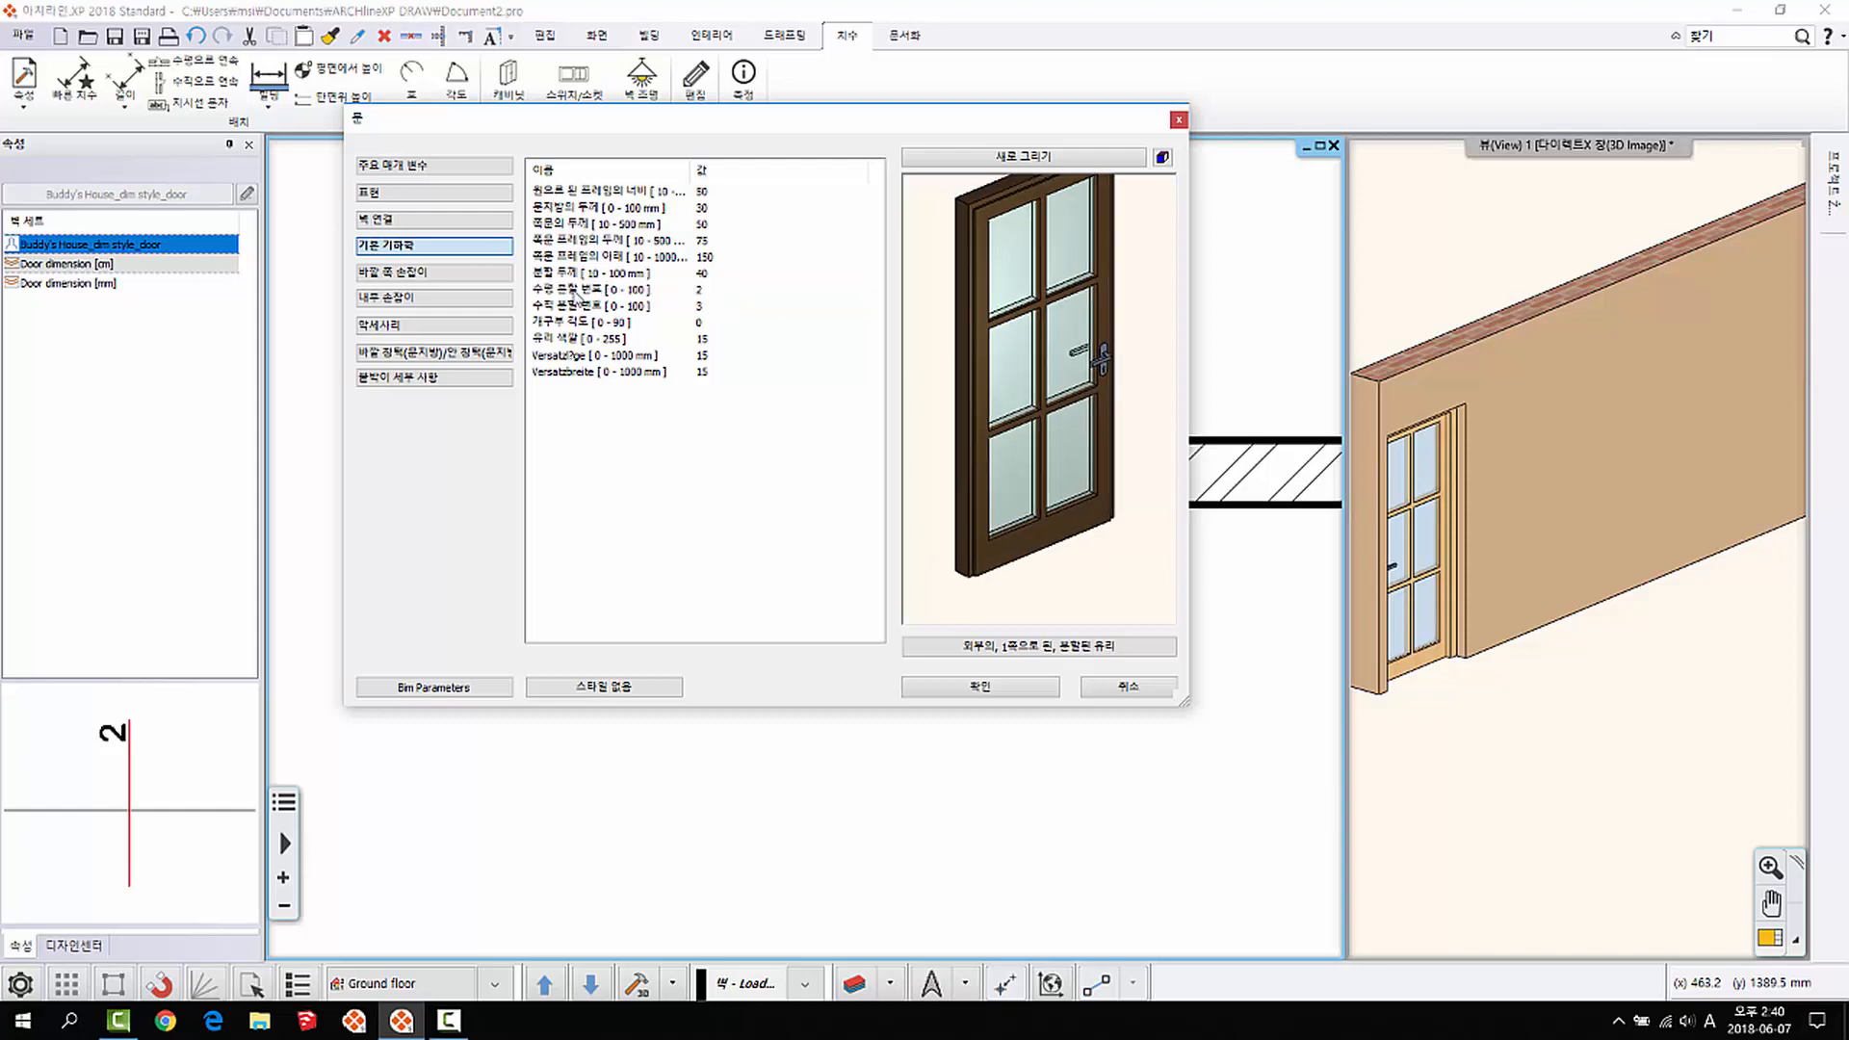
double_click(705, 291)
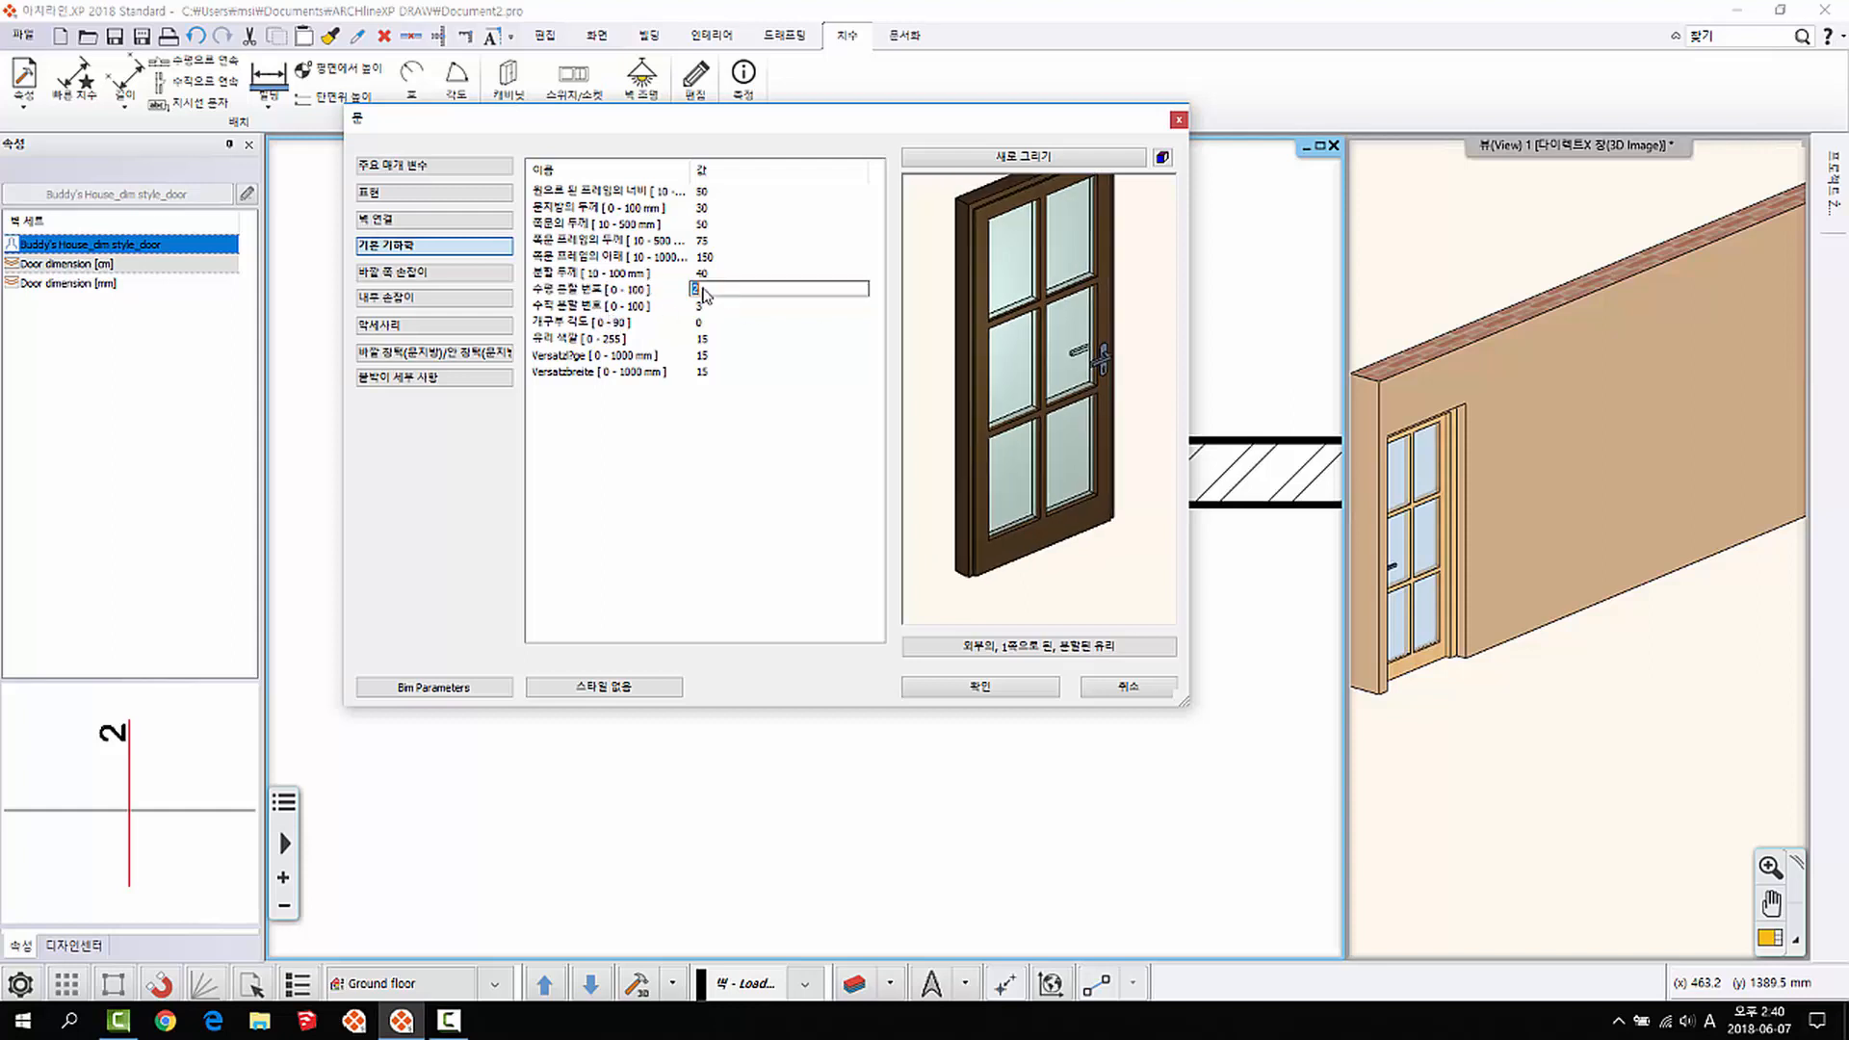
click(973, 157)
drag(1060, 315, 1050, 368)
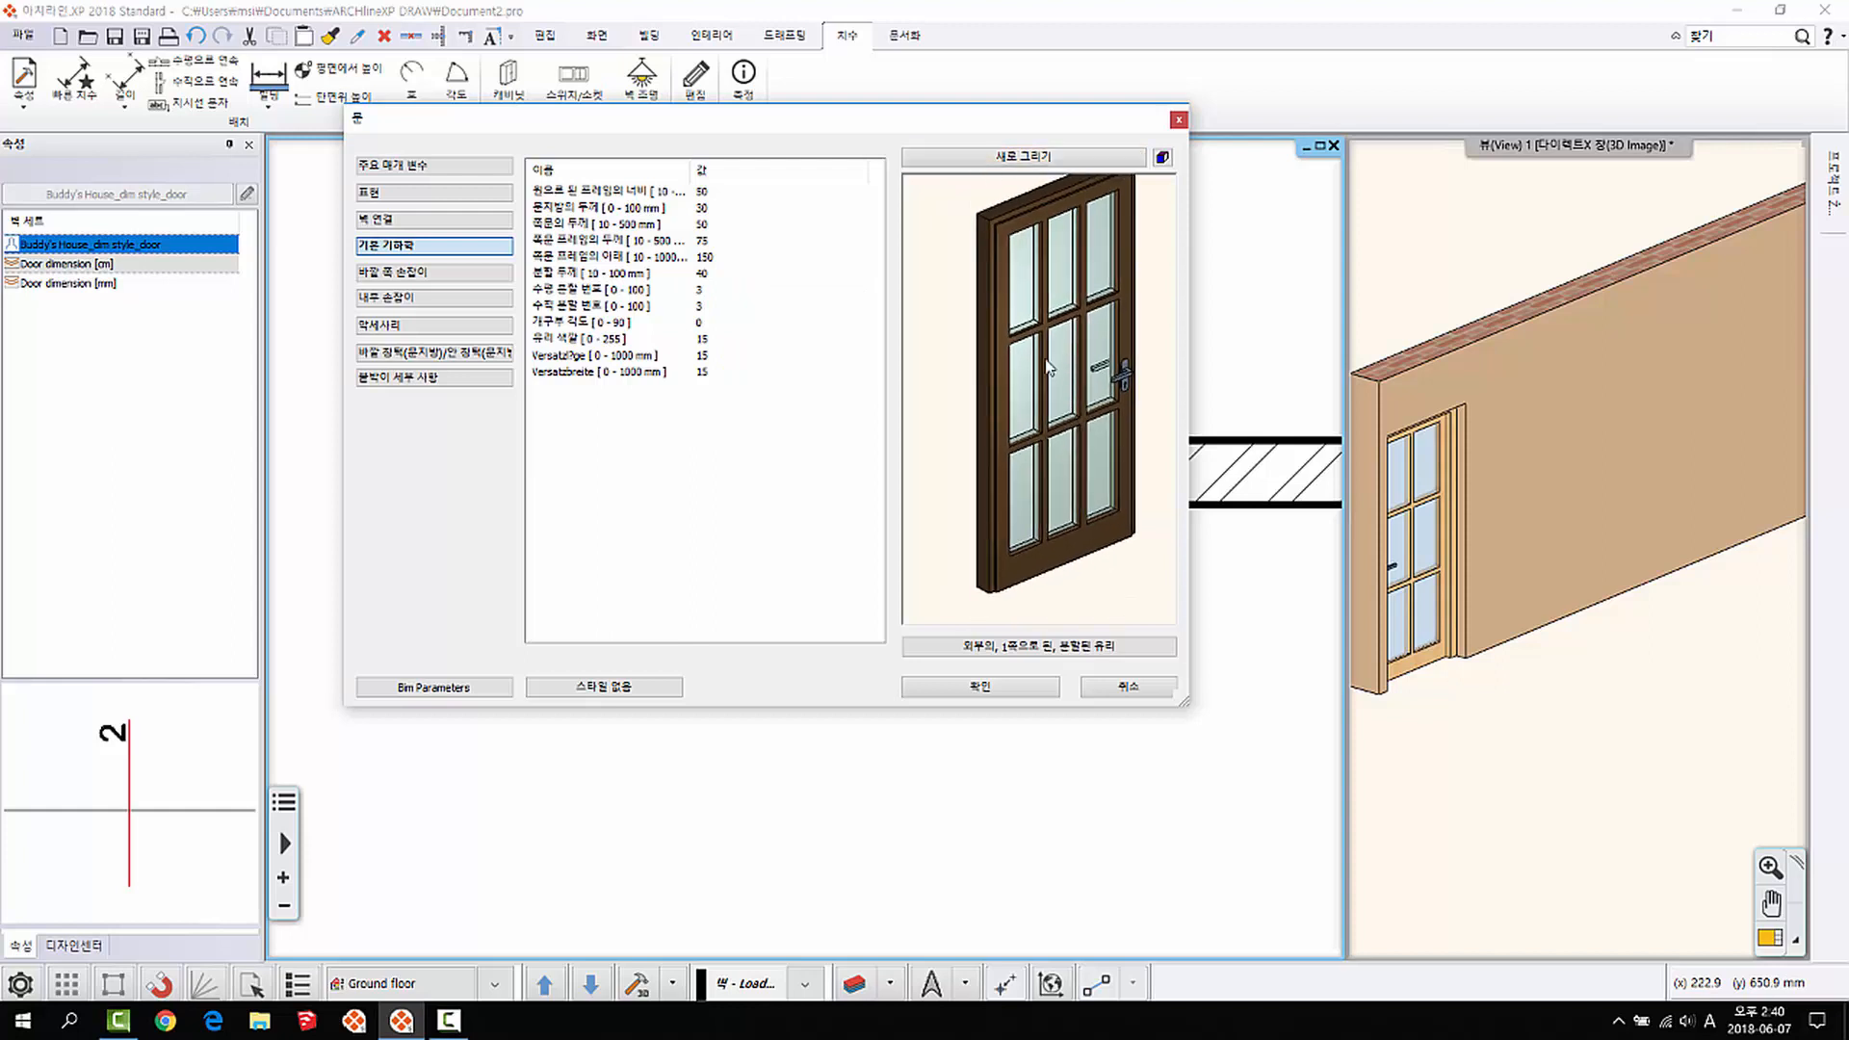
Step: Set 개구부 각도 (opening angle) to 60, redraw and inspect the preview, and apply the settings to the door
click(598, 322)
click(695, 324)
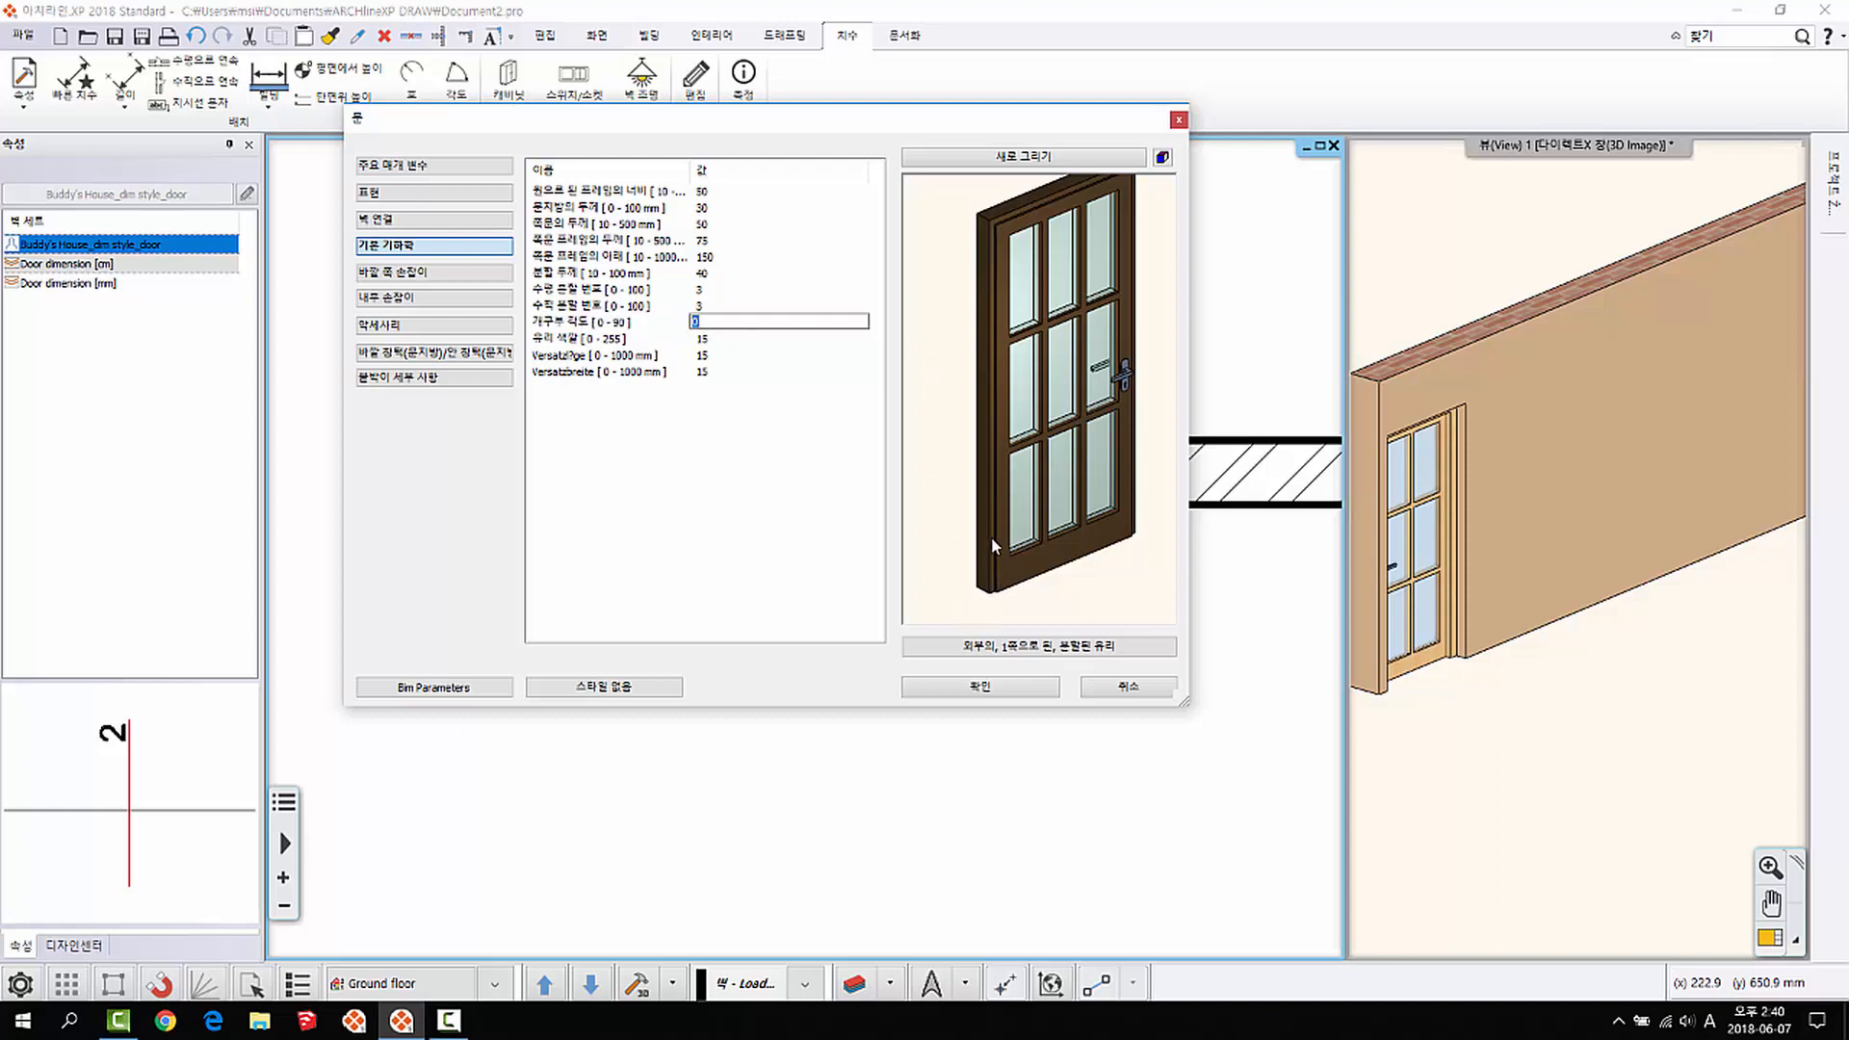
text(60)
click(1048, 159)
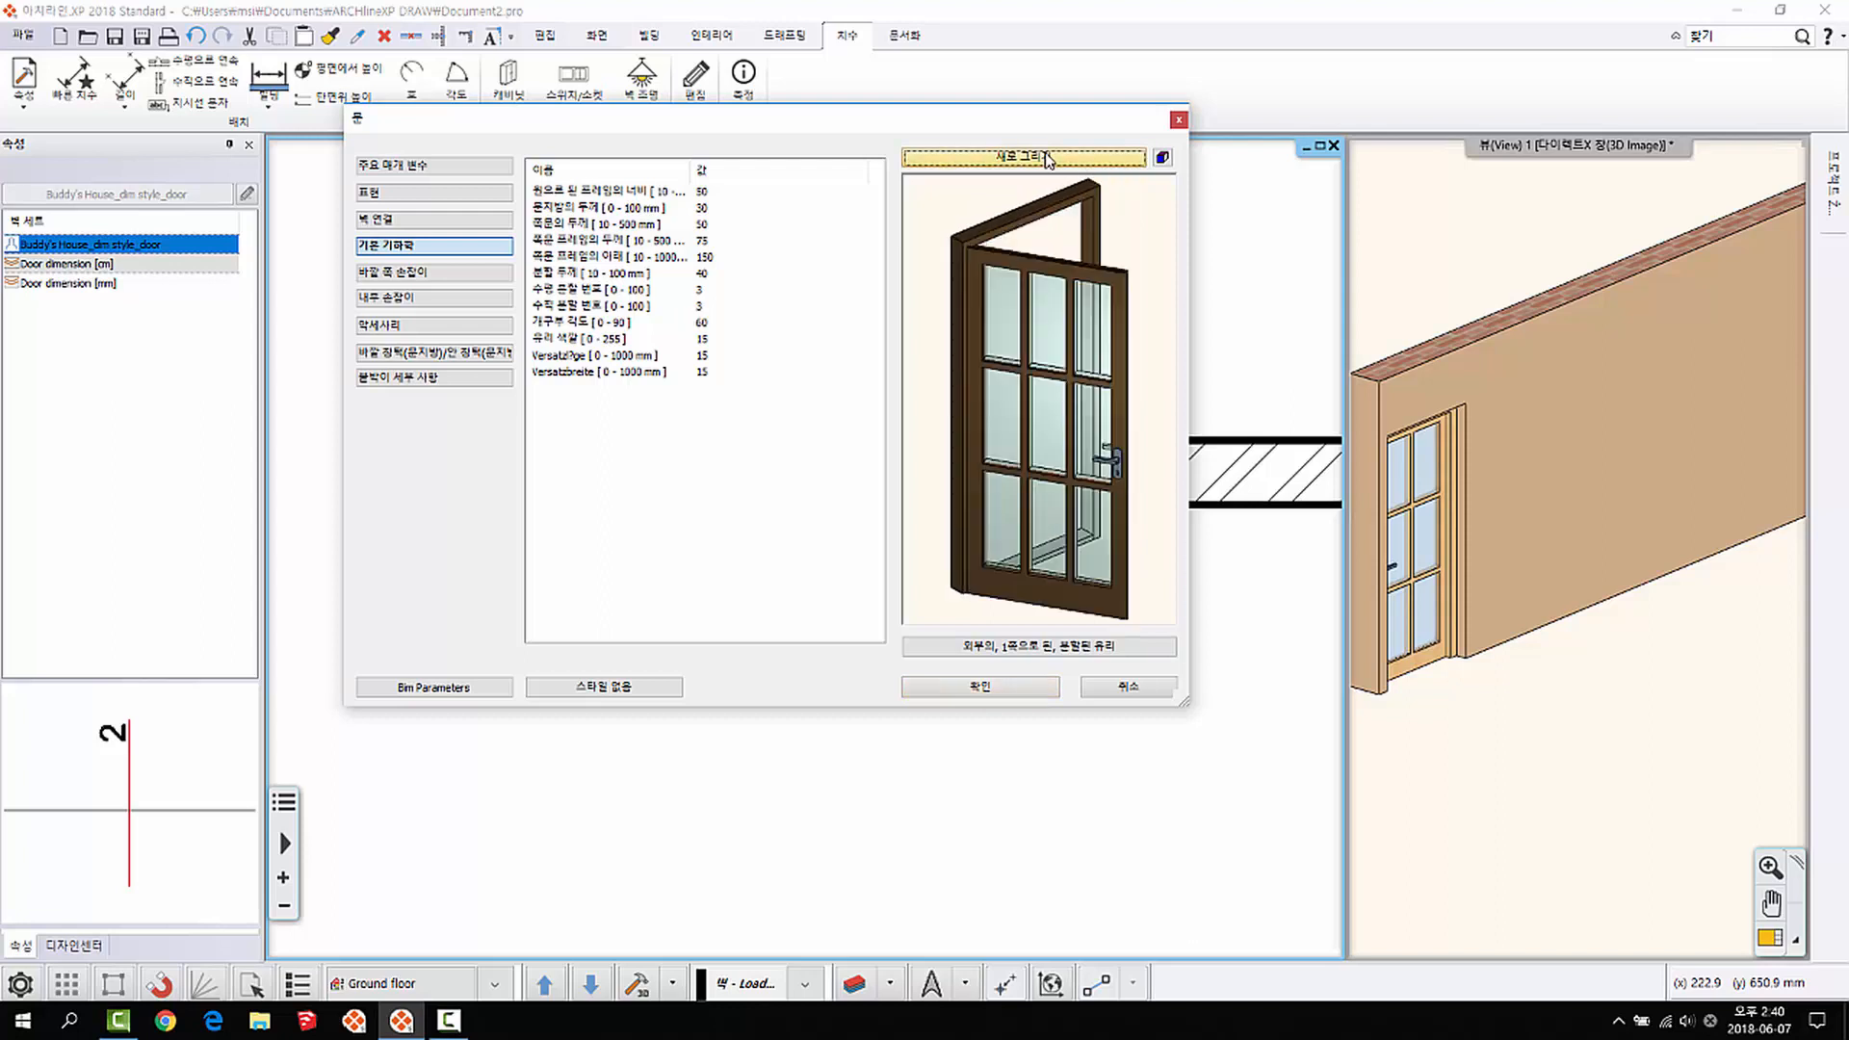
drag(1144, 434, 1031, 467)
click(980, 686)
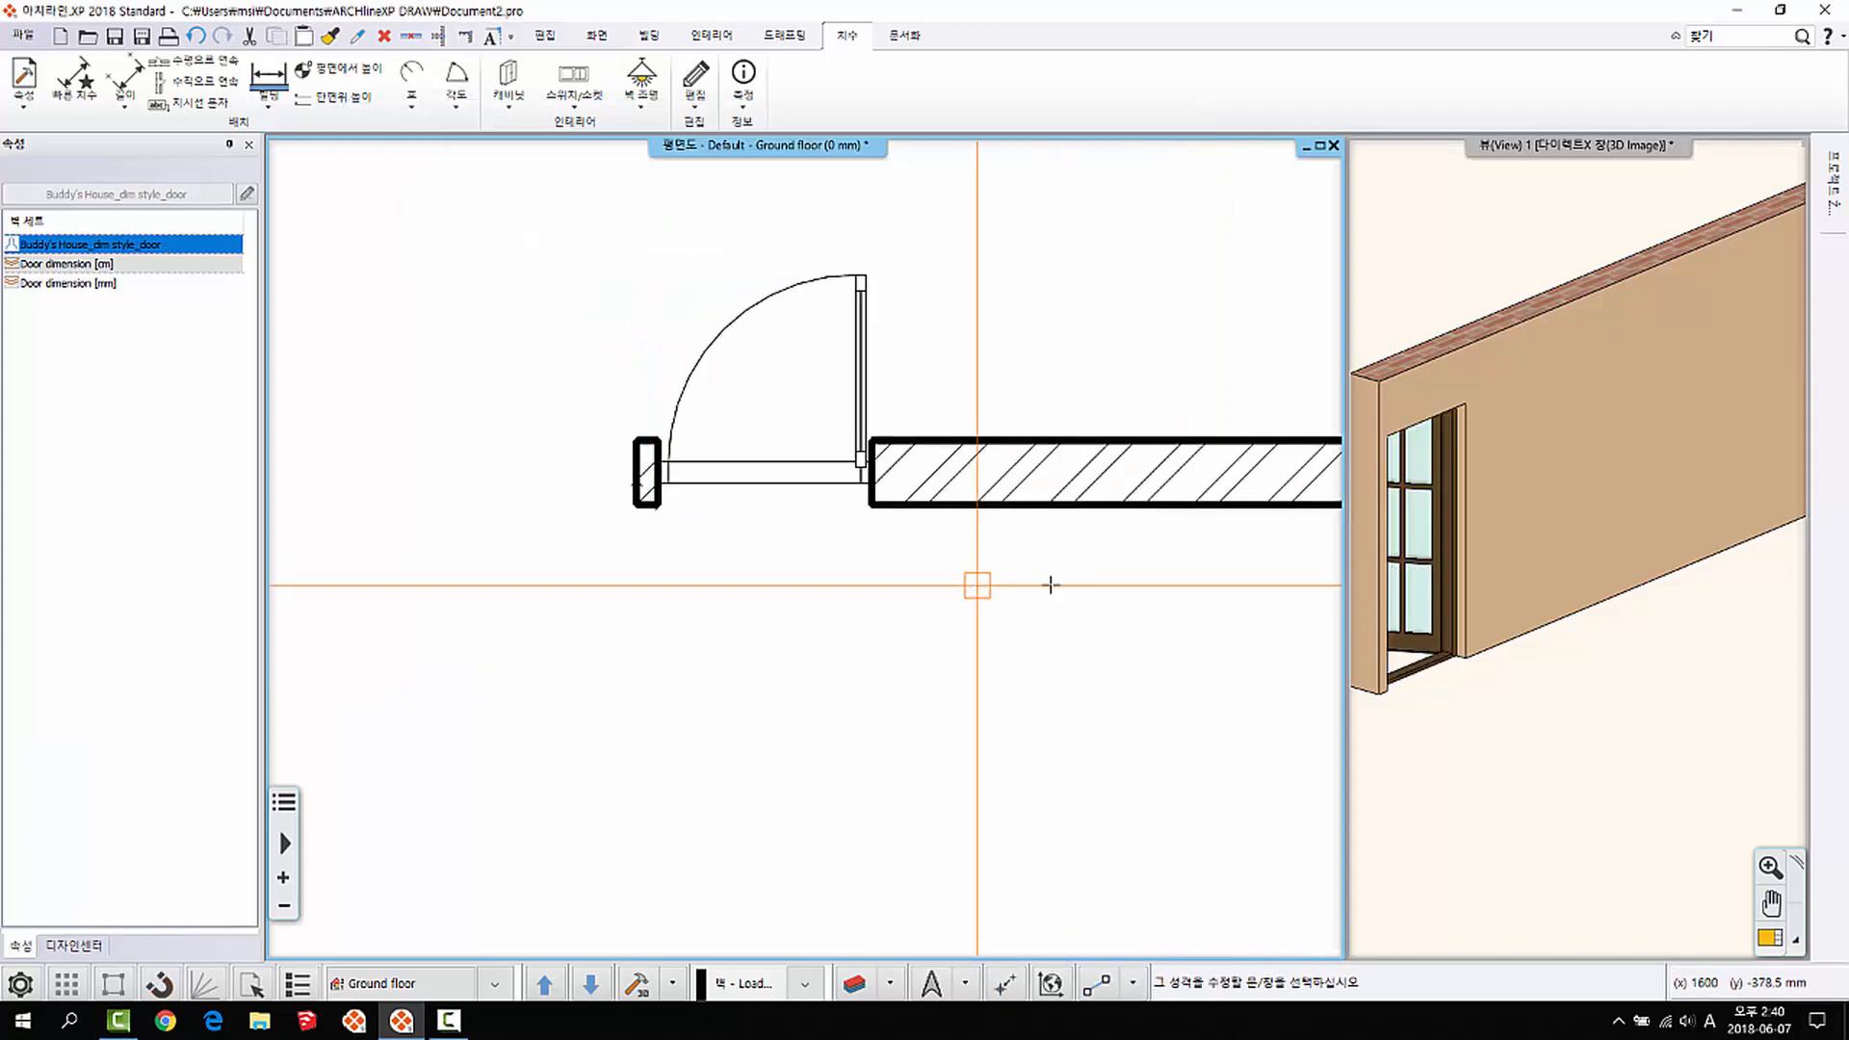
Step: Select the placed door in the floor plan and set its 개방 각도 (opening angle) property to 0°
drag(1531, 549, 1539, 475)
click(857, 380)
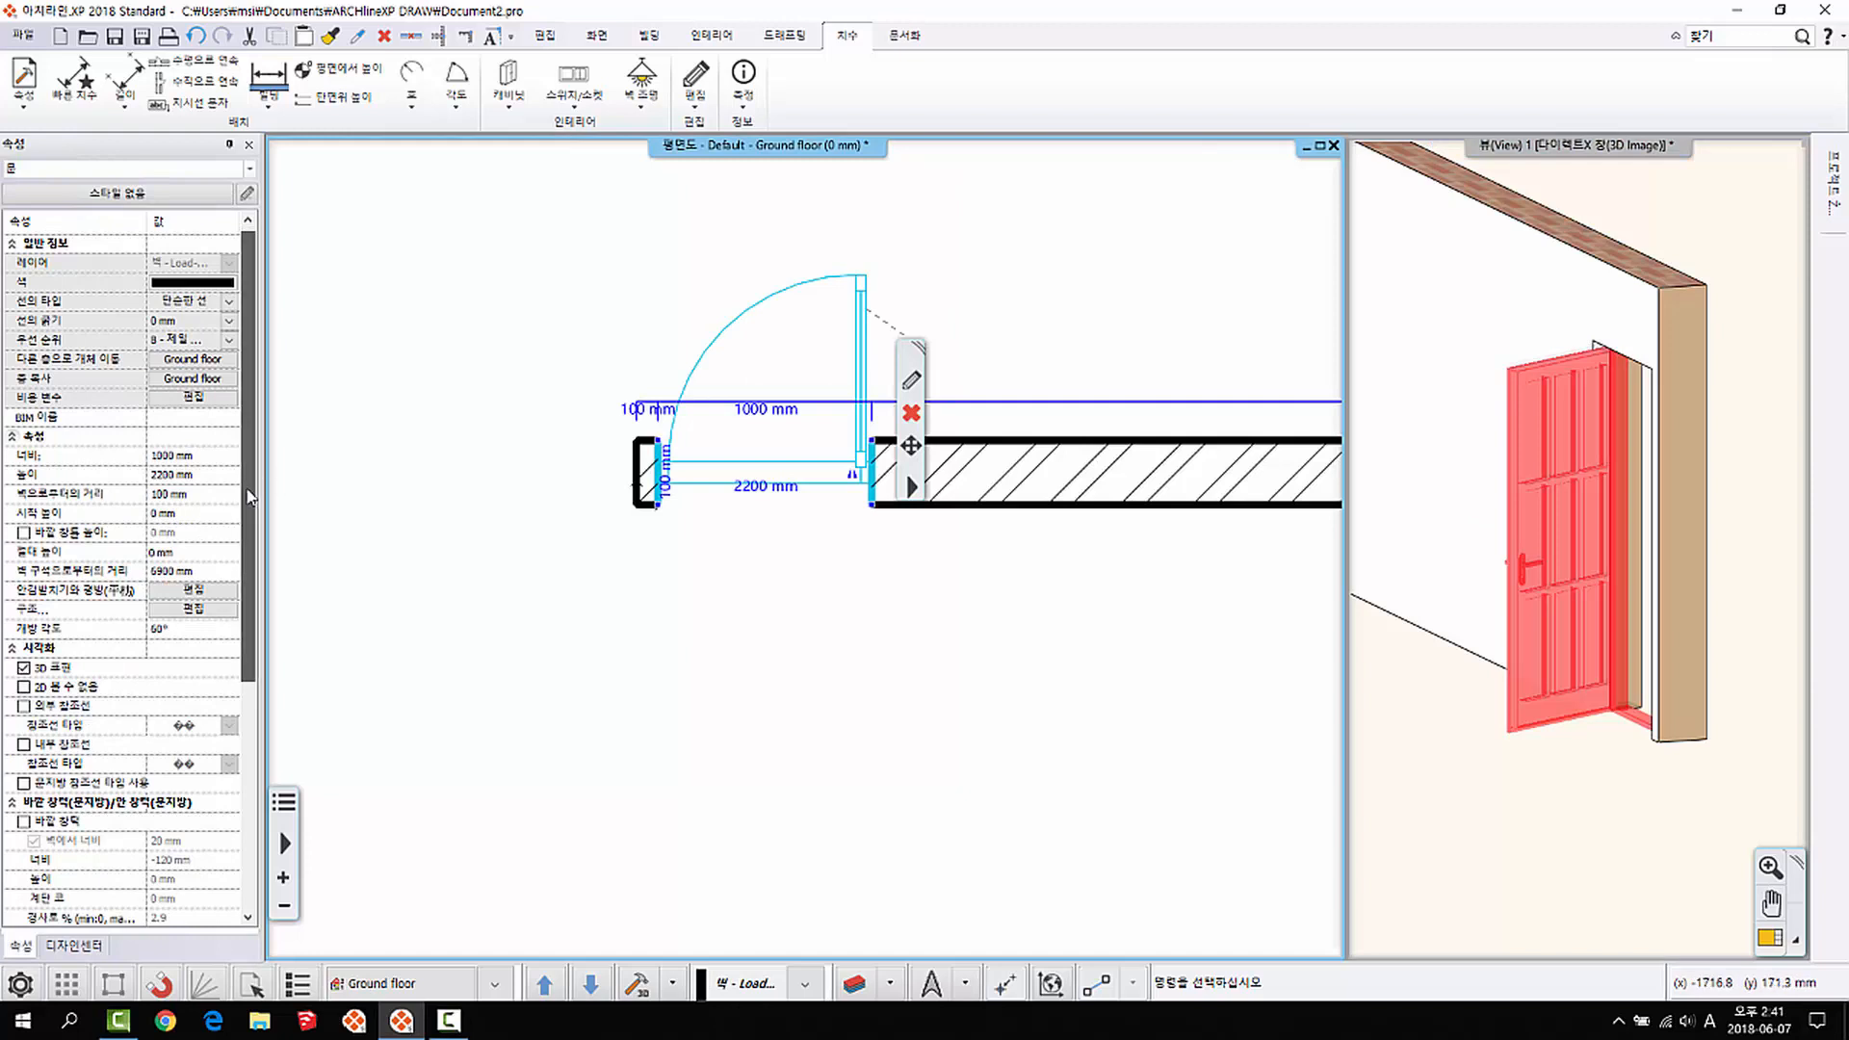
scroll(242, 517, down, 1)
drag(241, 510, 242, 530)
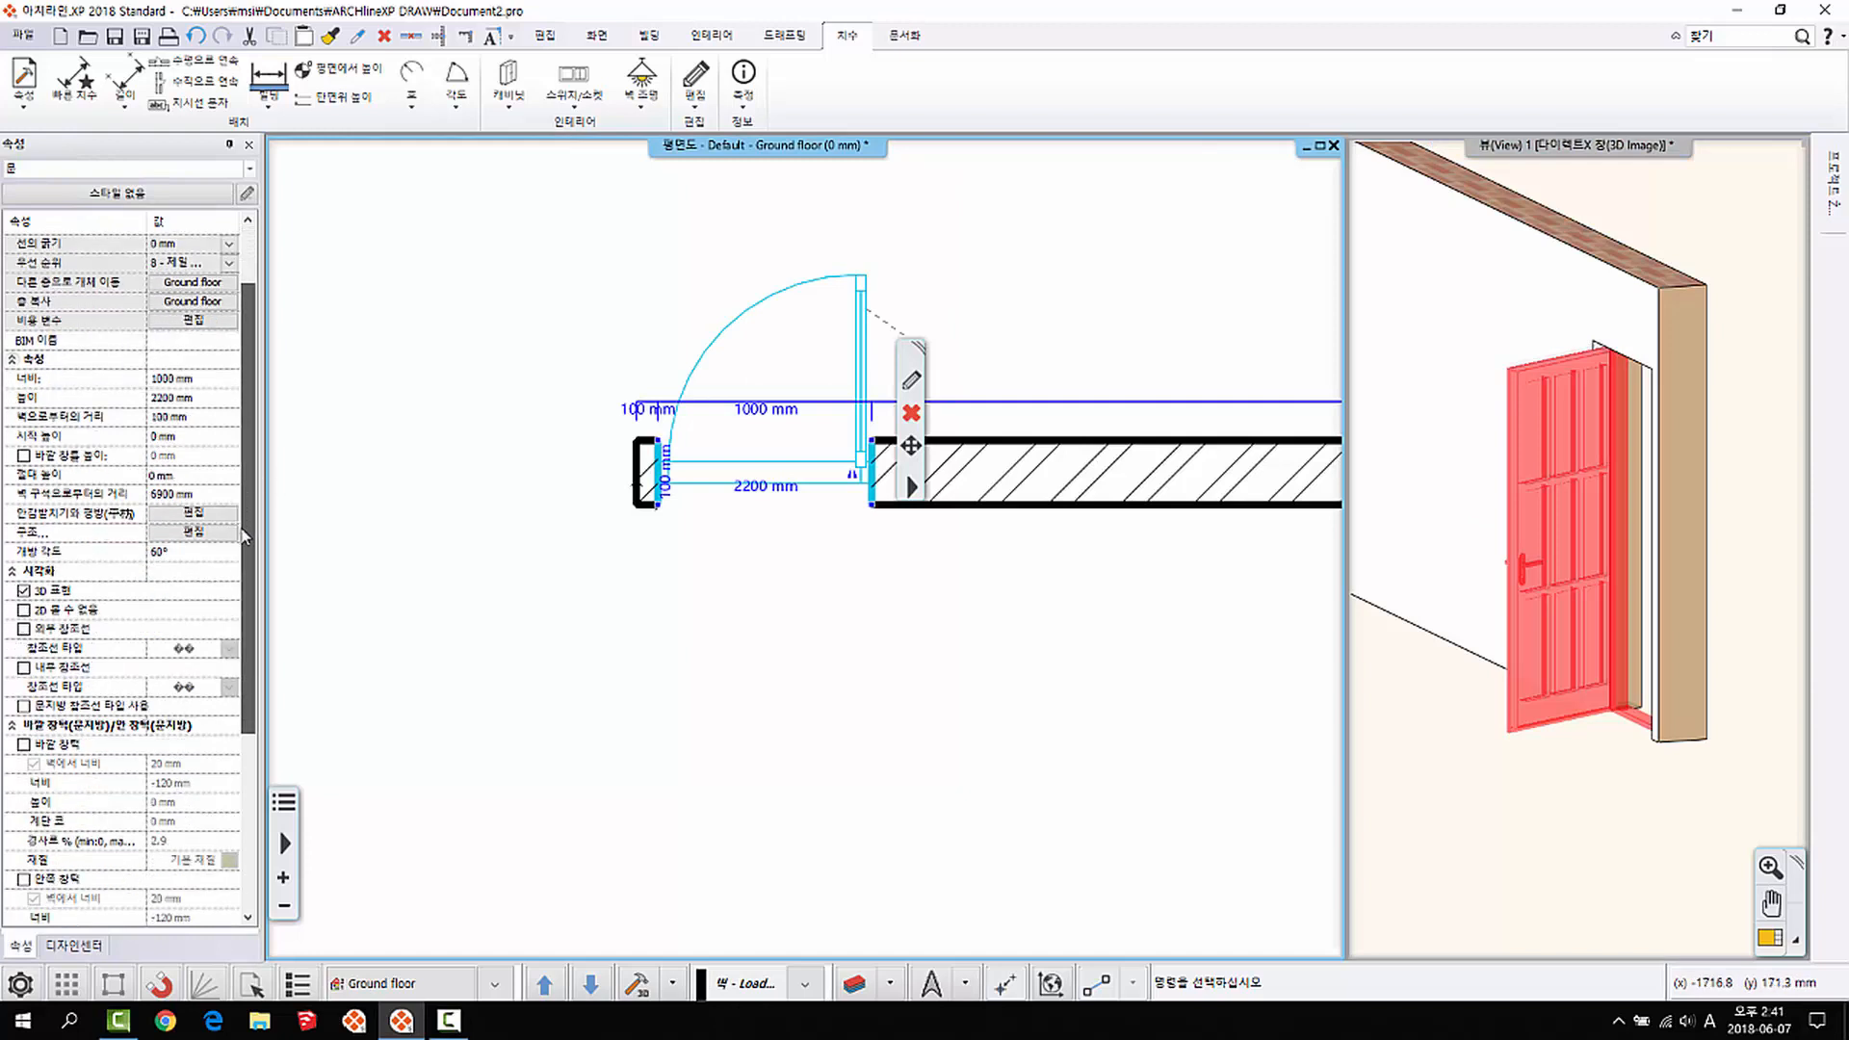
click(159, 552)
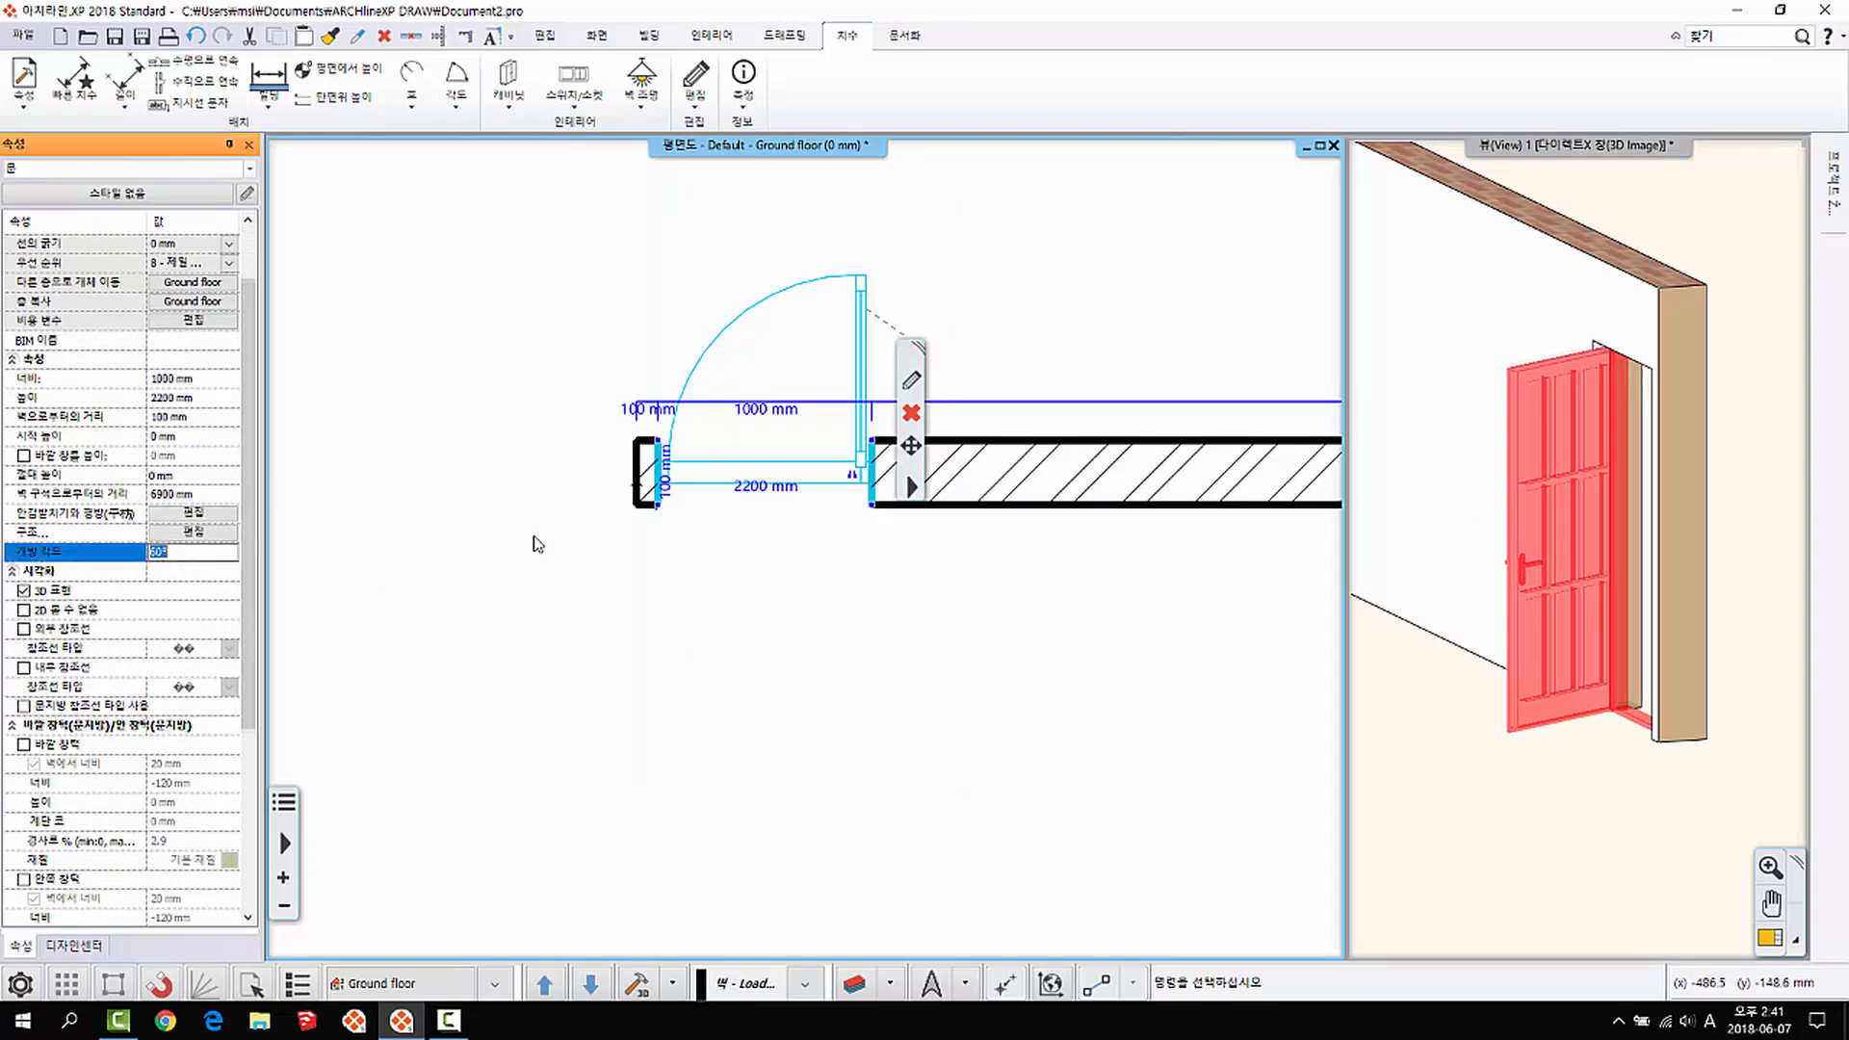
text(0)
key(Return)
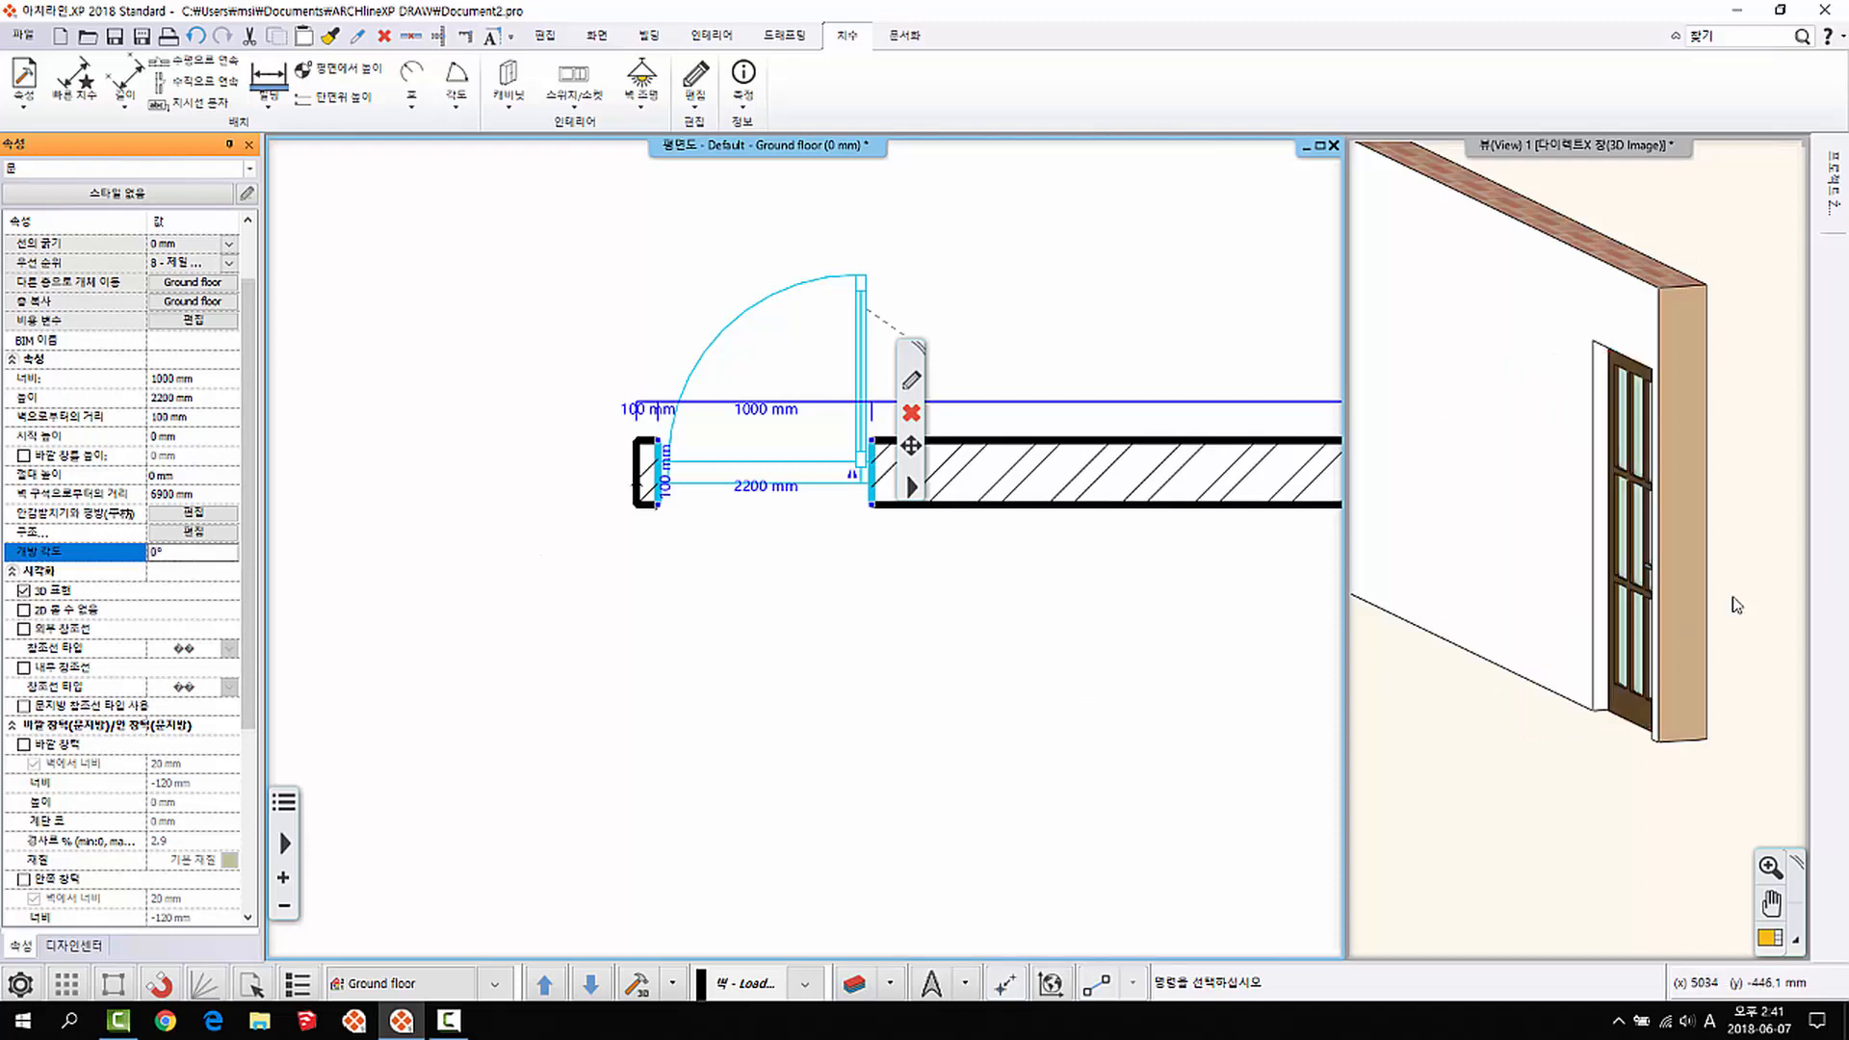
Step: Switch the 3D window to a perspective view of the wall and door, accepting the given camera settings
drag(1733, 605, 1647, 698)
click(1730, 939)
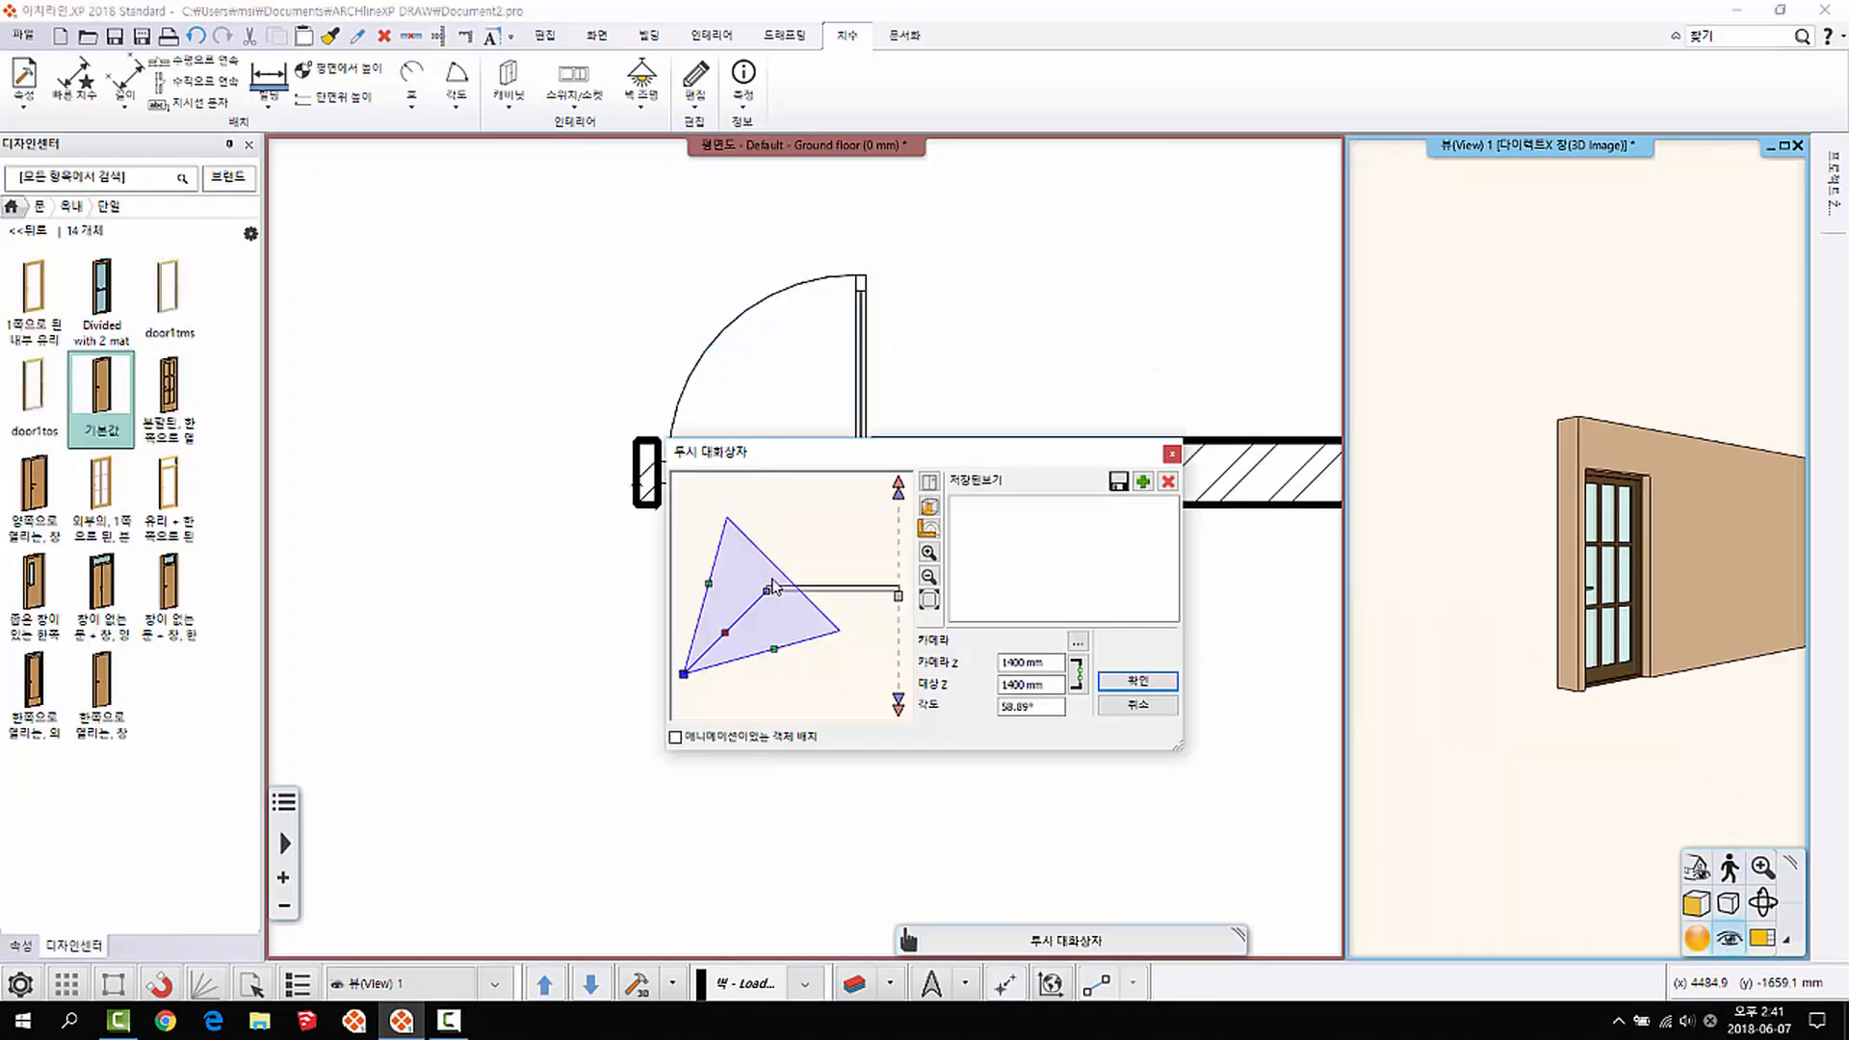
click(1138, 681)
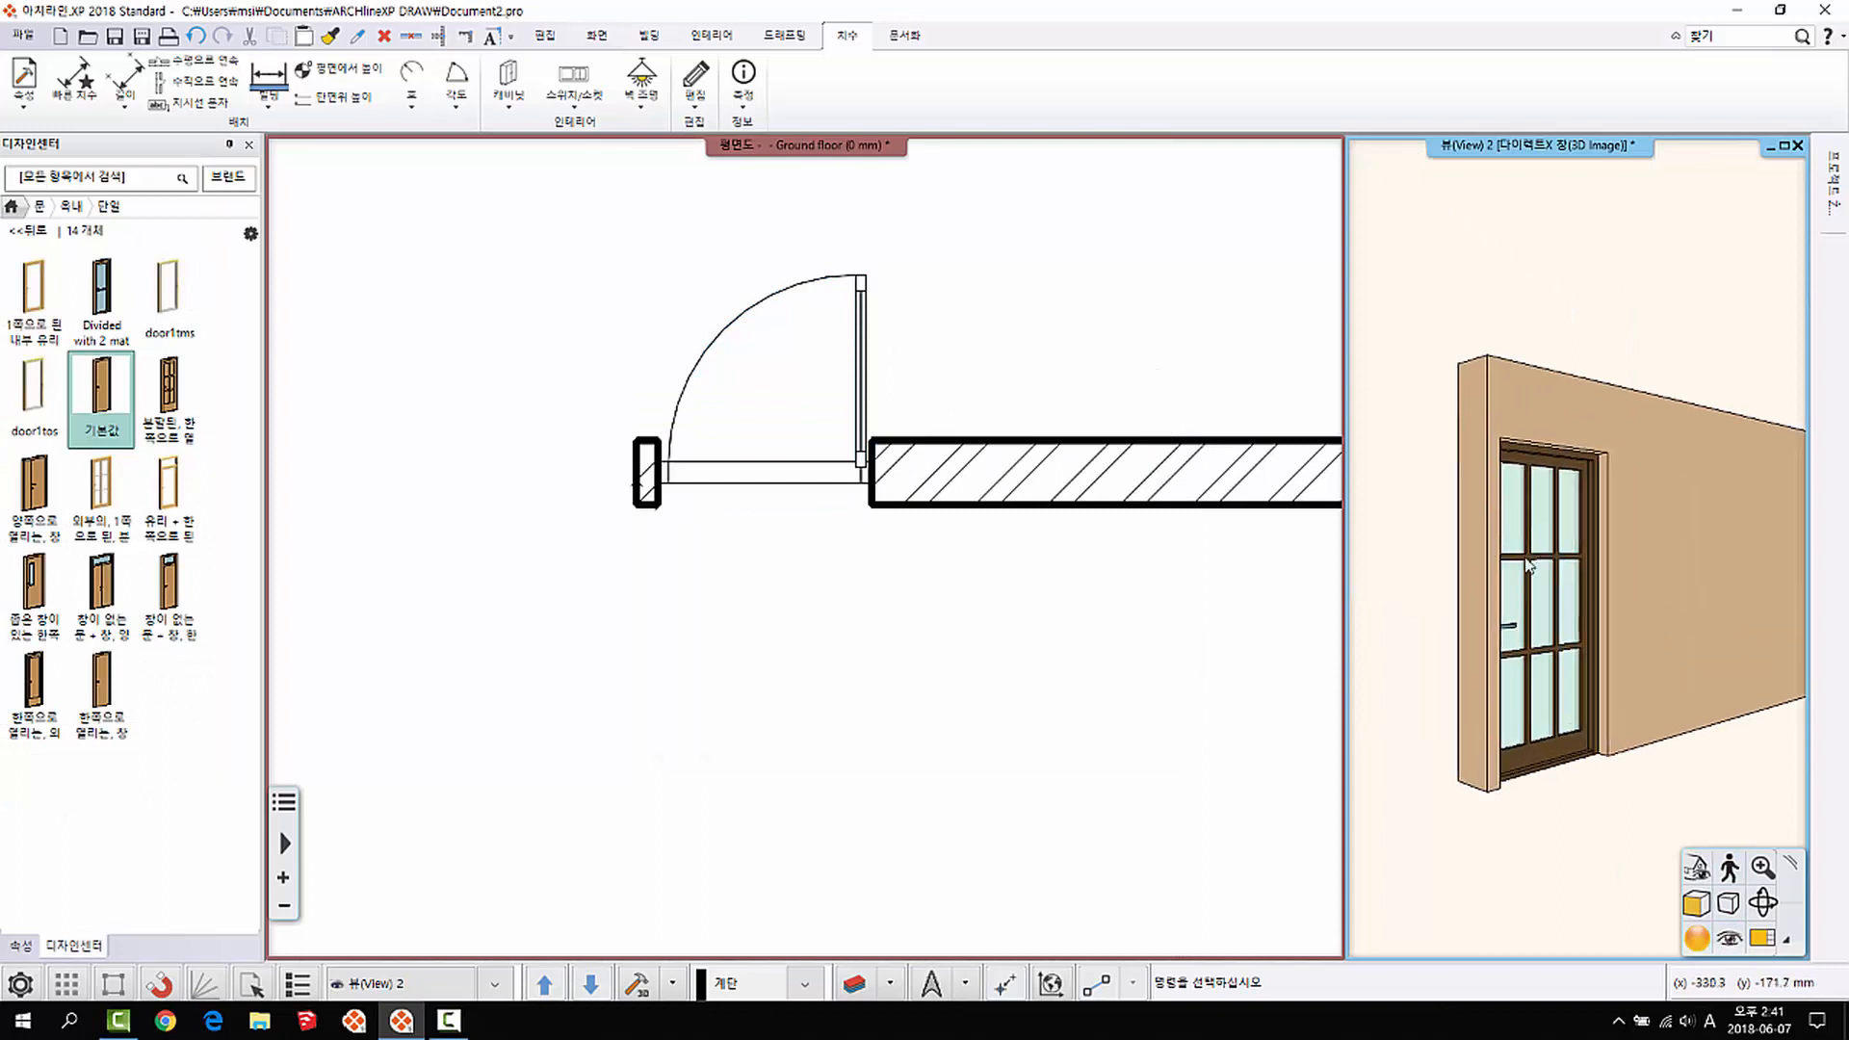
scroll(1498, 597, down, 3)
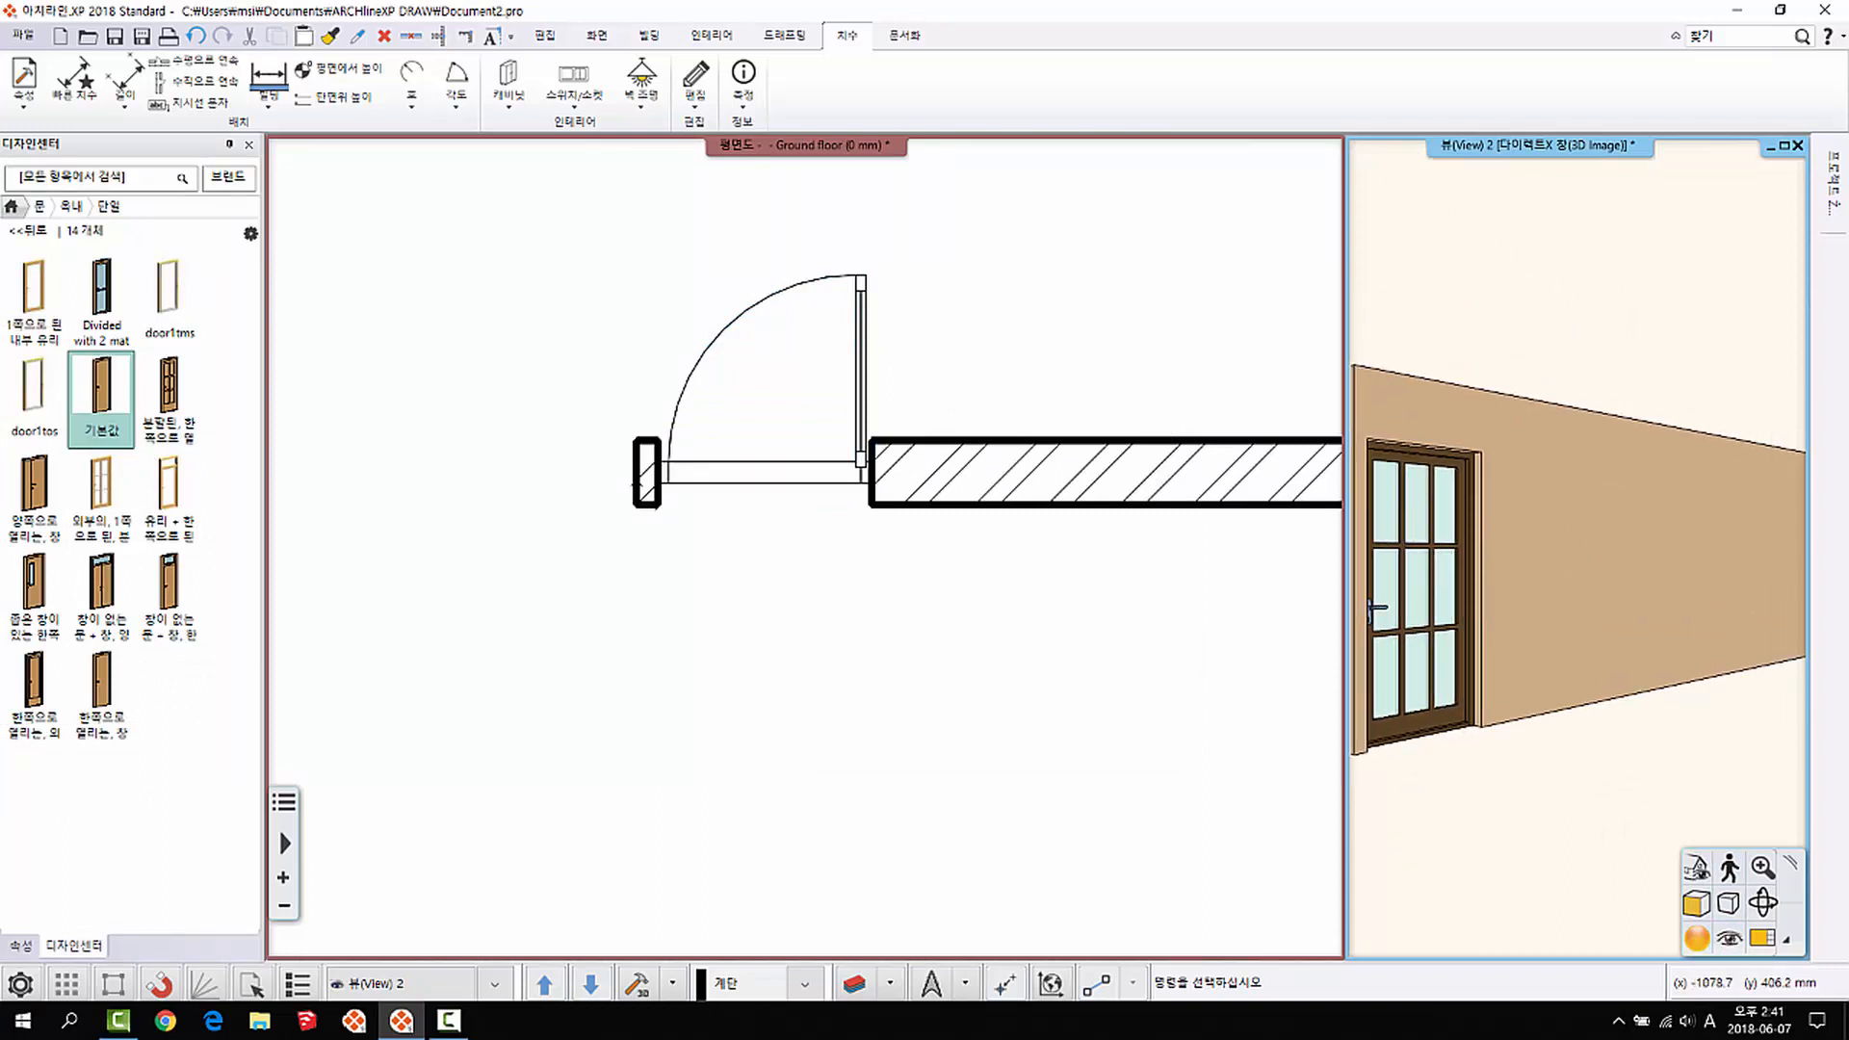
Step: Change the door's 2D 형태 (2D shape) in the 표현 settings to the symbol with a straight diagonal swing line and apply it
right_click(862, 293)
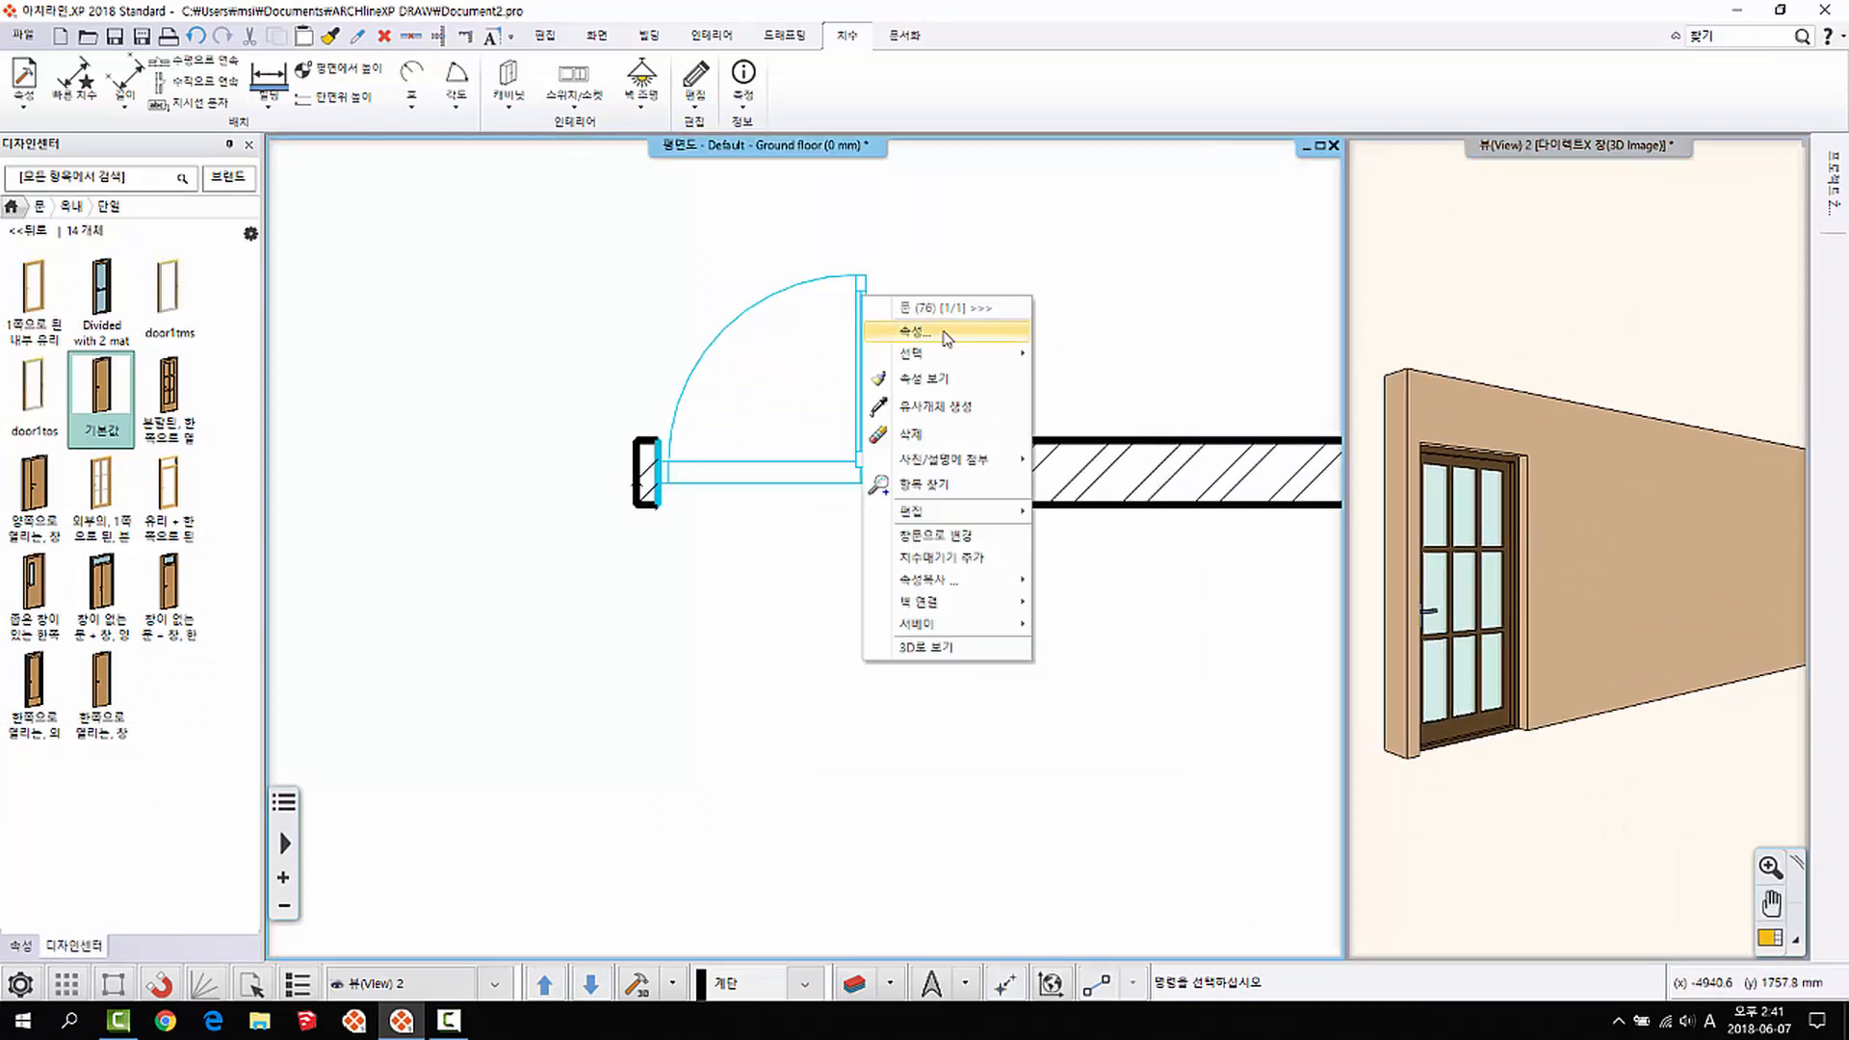
click(912, 325)
double_click(882, 471)
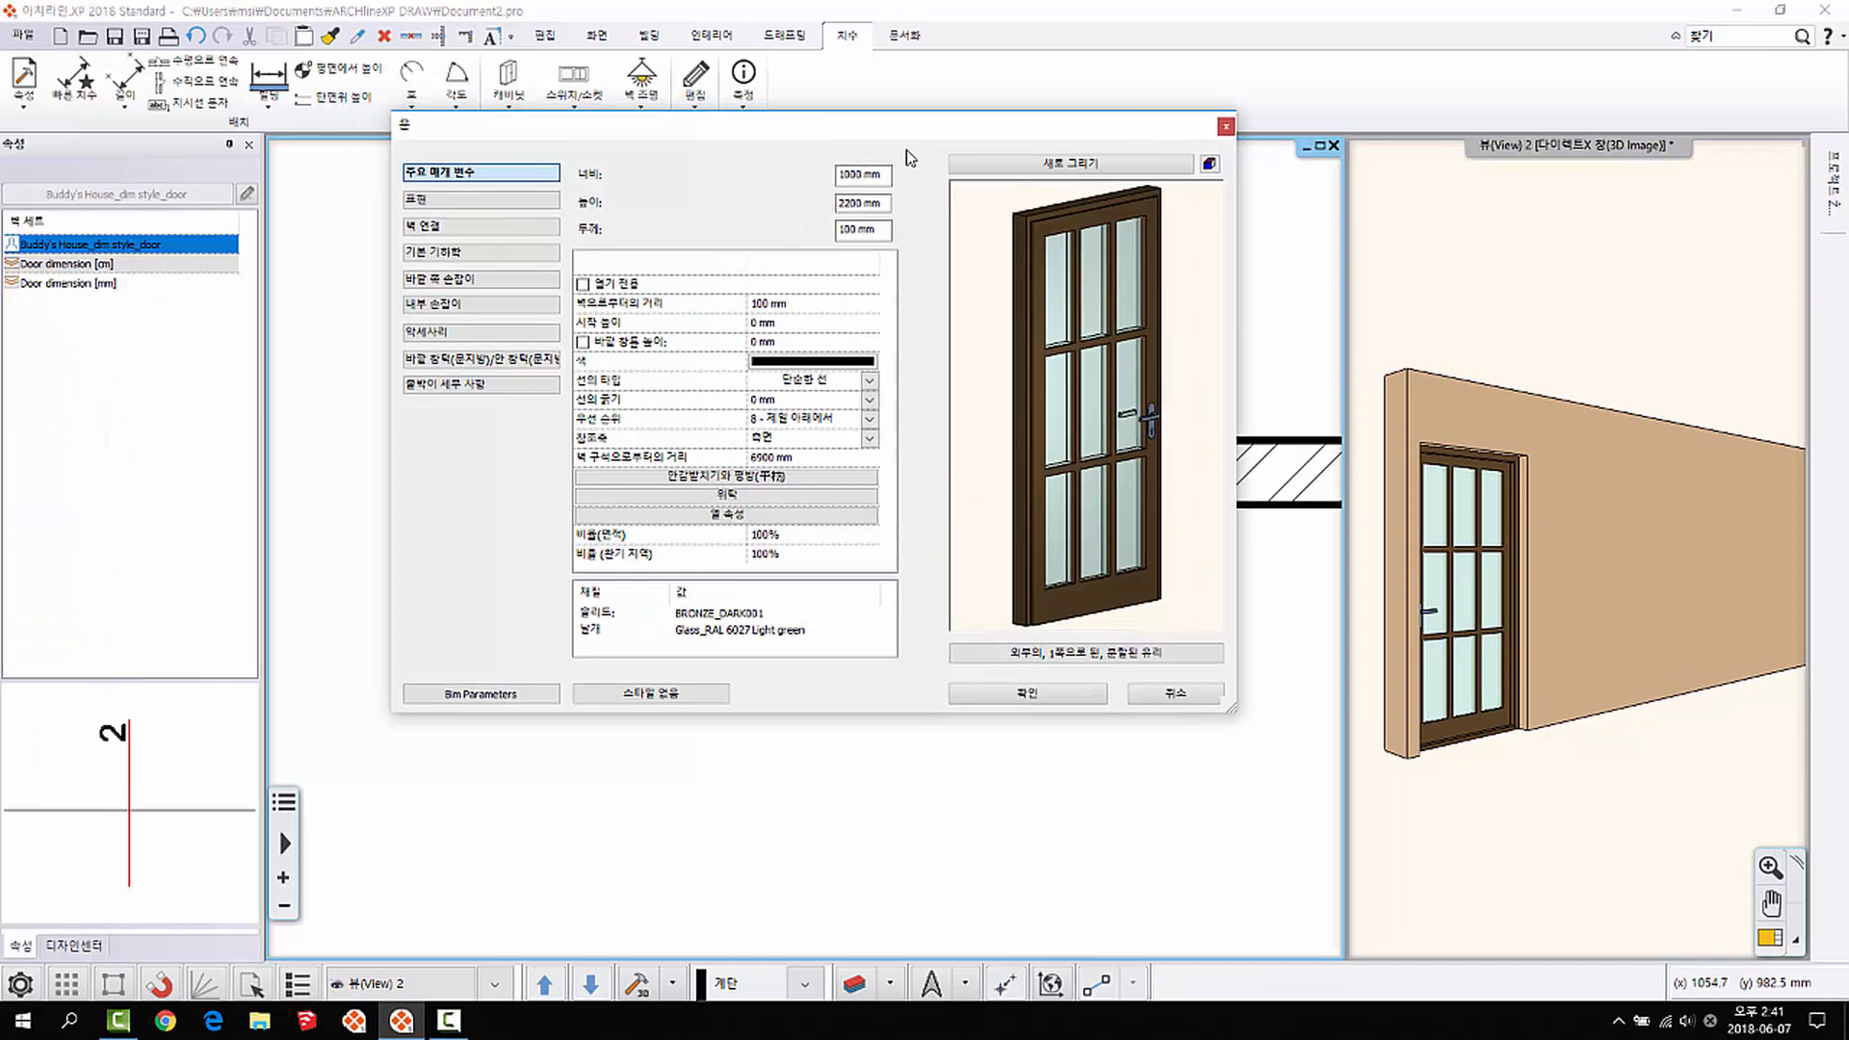
click(570, 243)
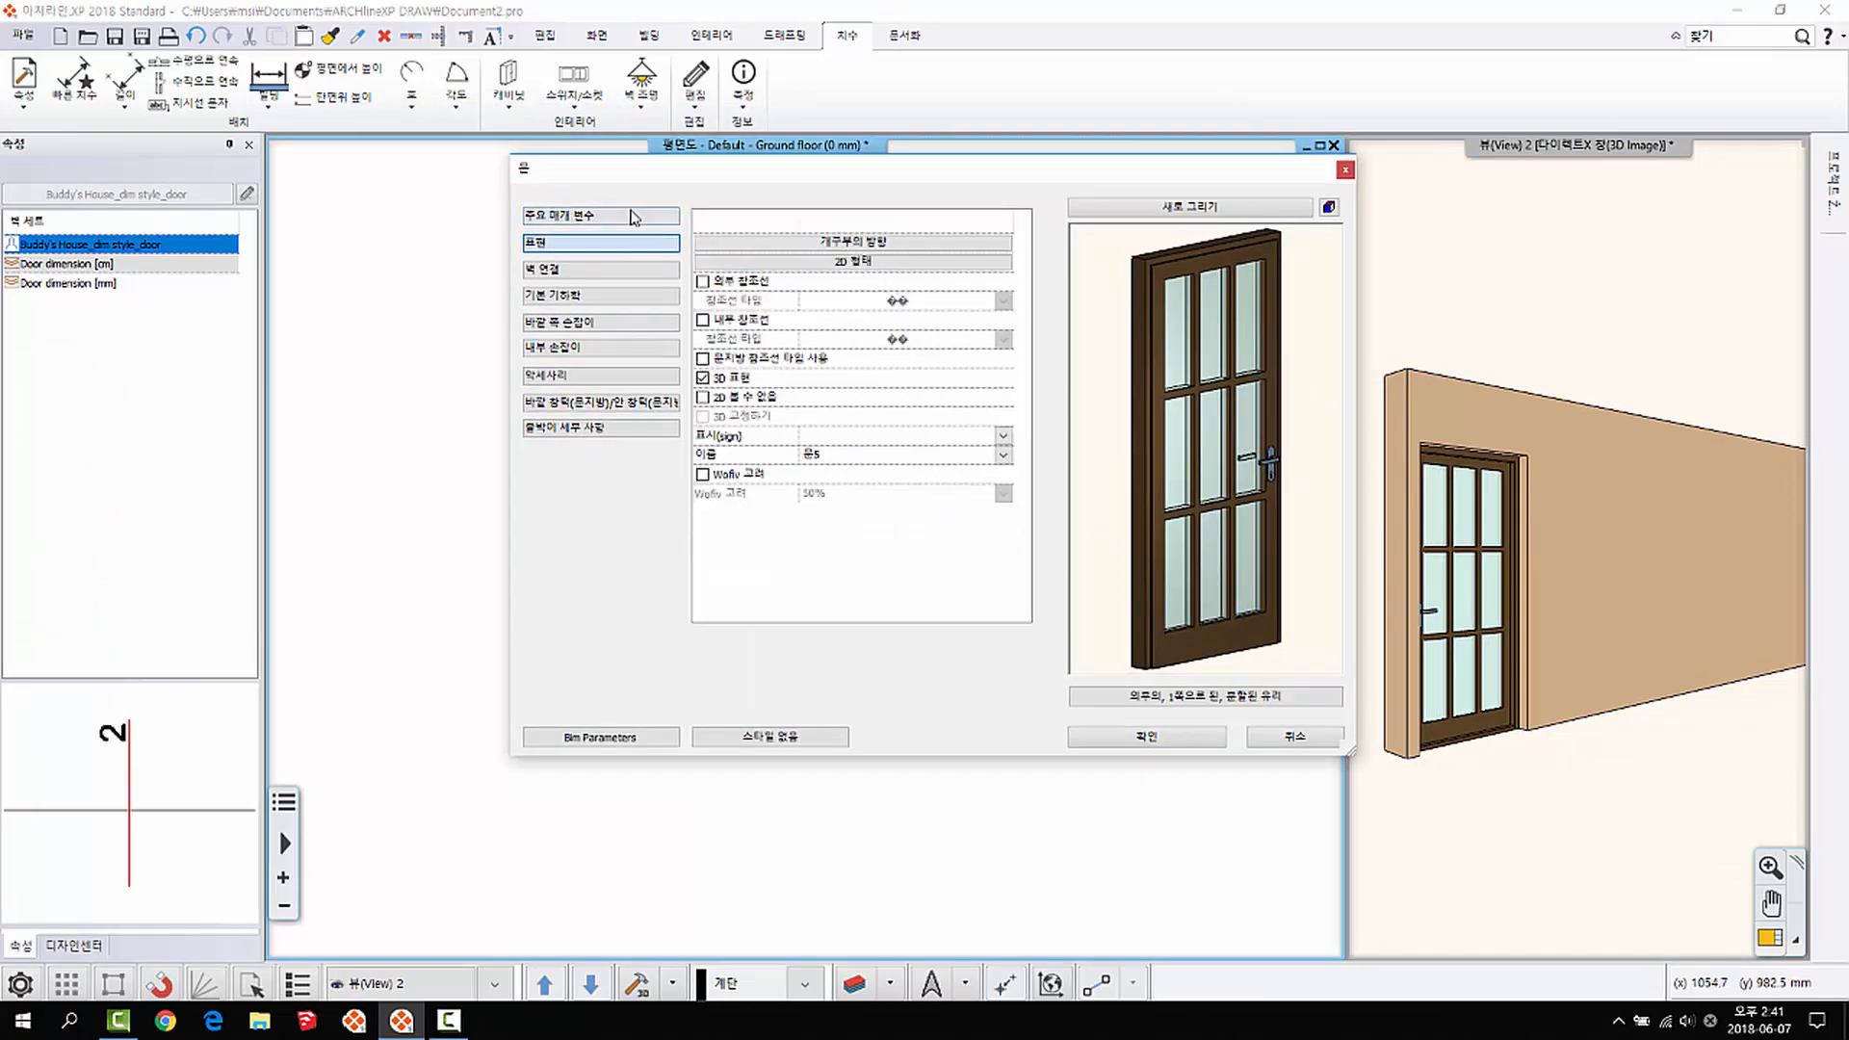
click(875, 263)
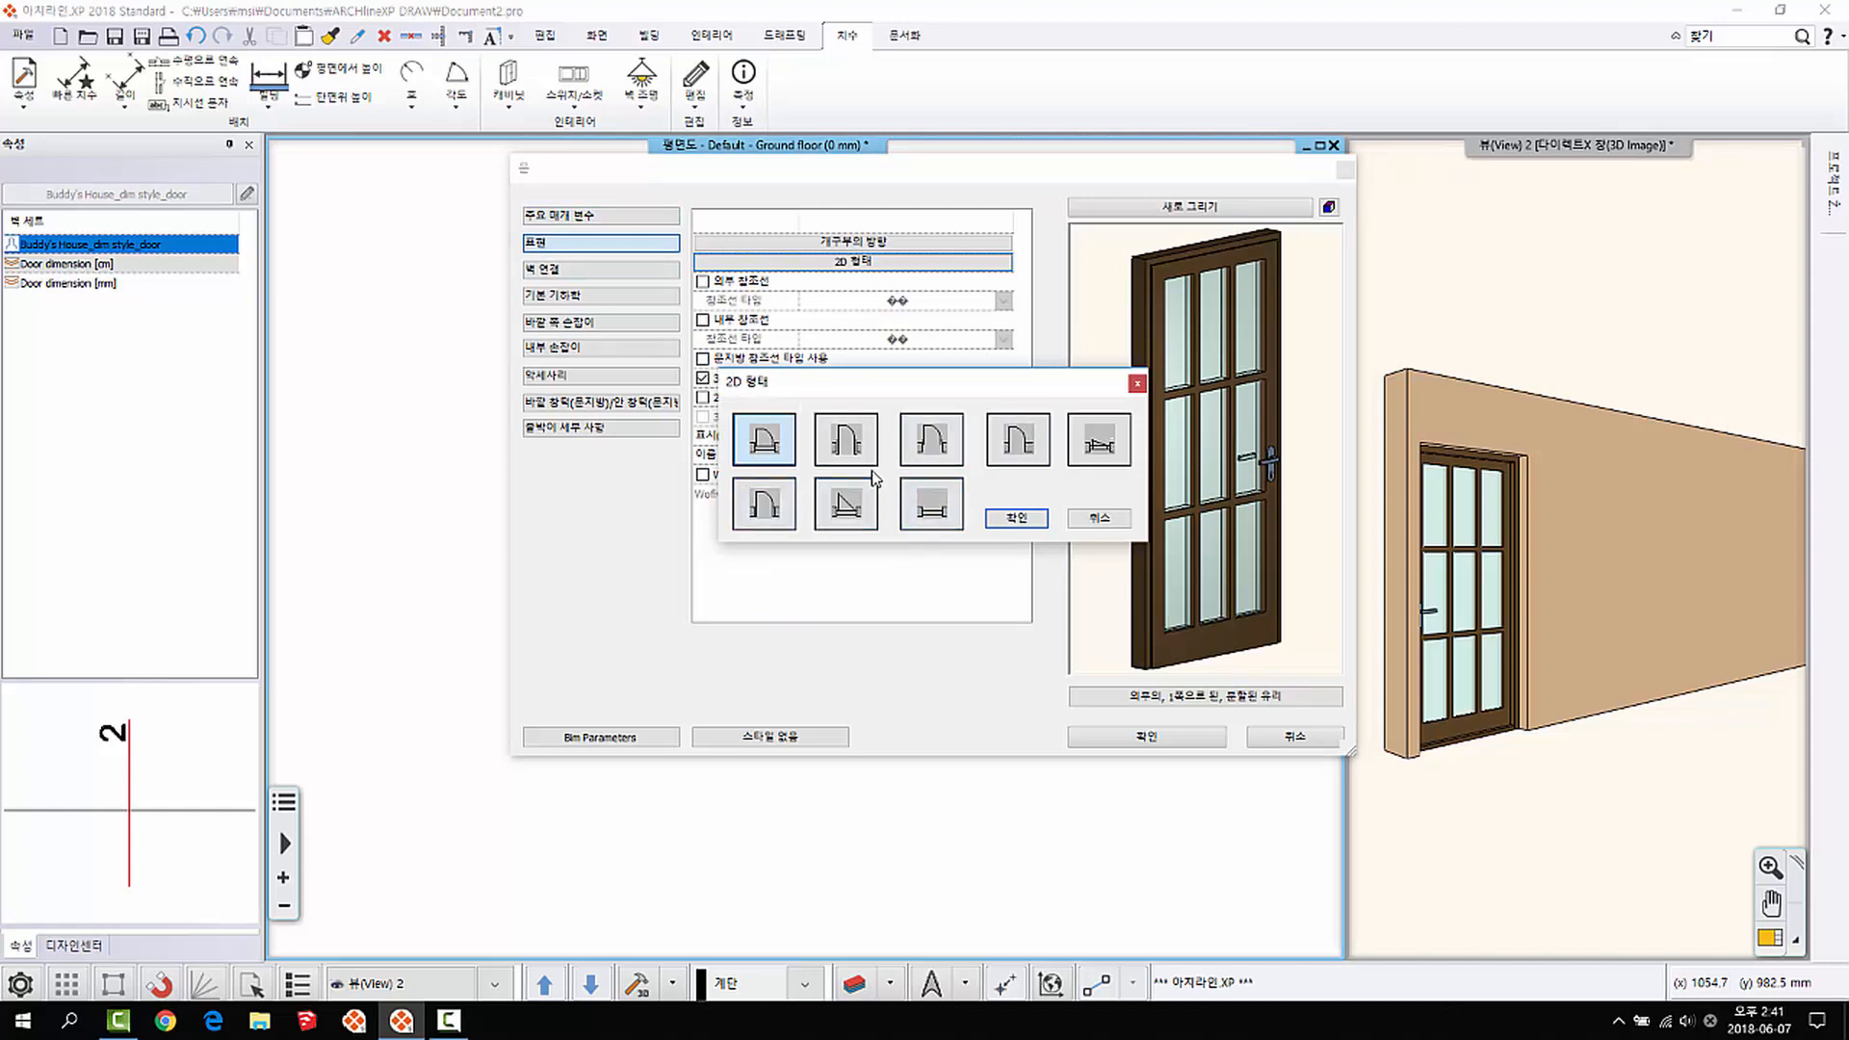
click(1017, 518)
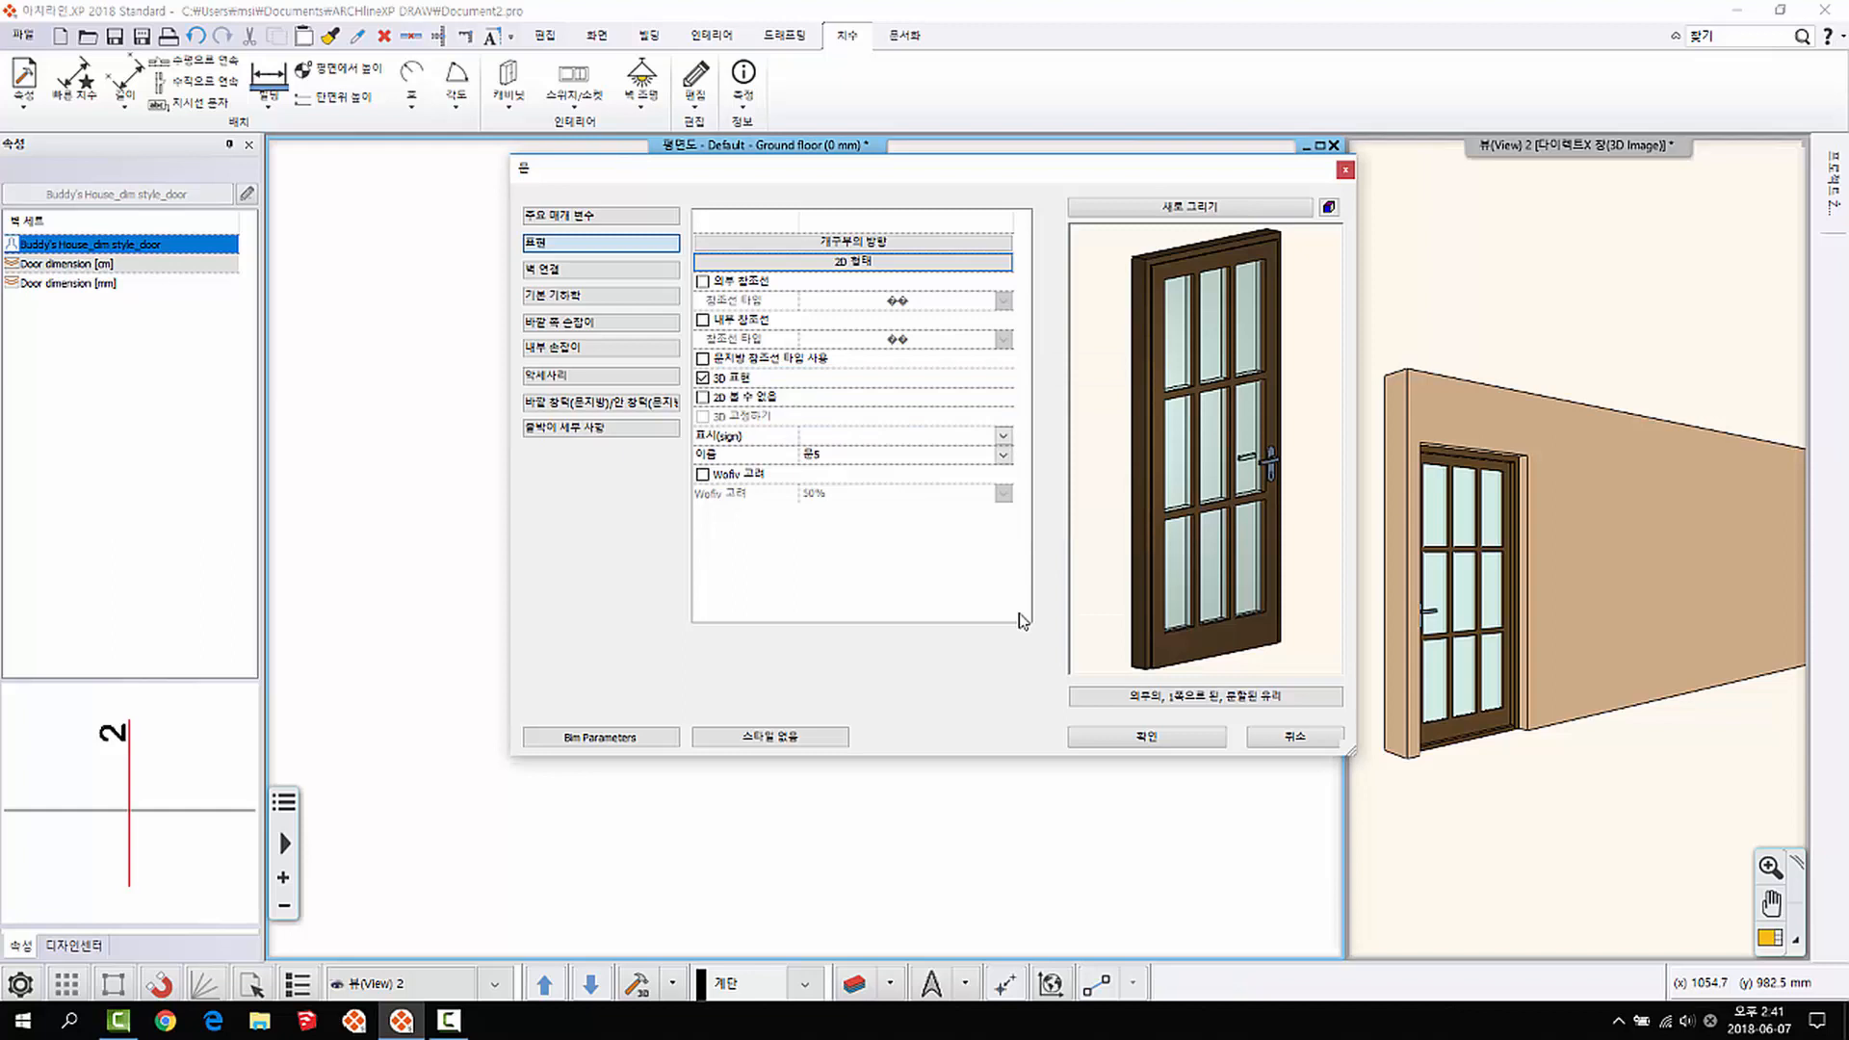
click(1127, 738)
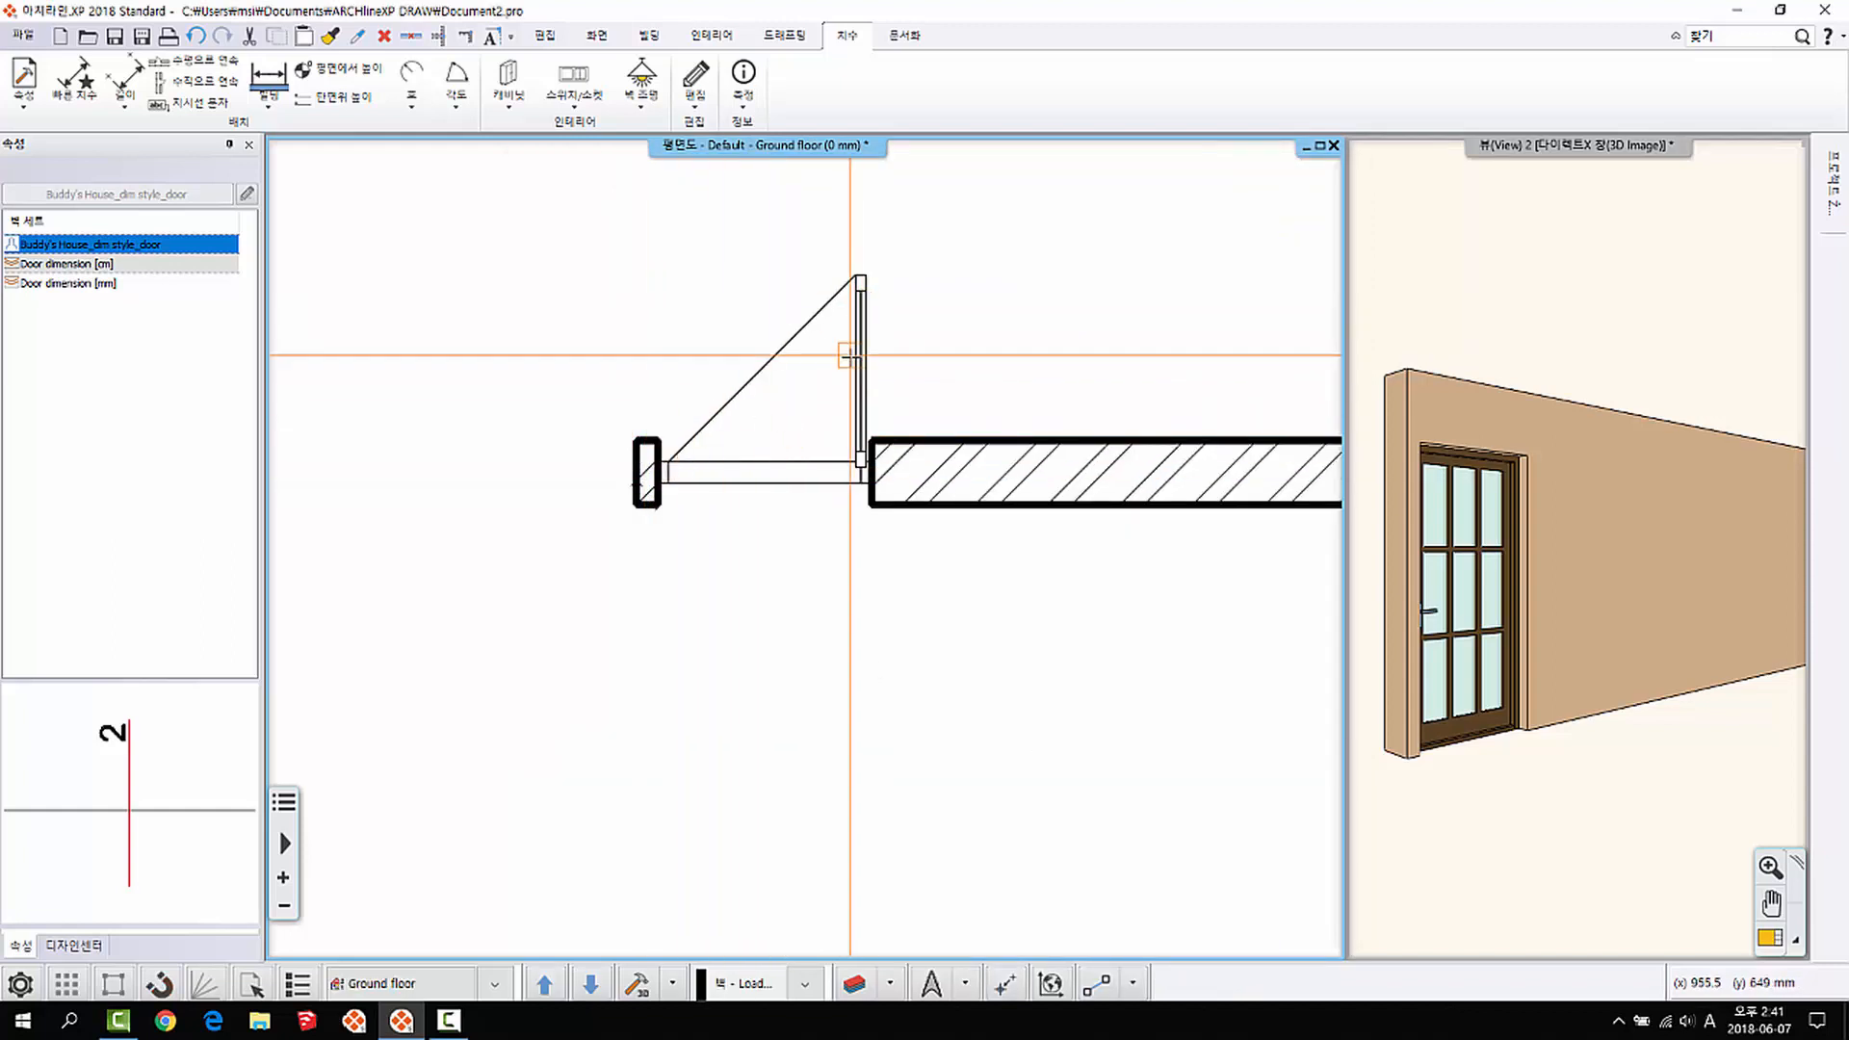
Step: Set the door's 개구부의 방향 (opening direction) in the 표현 settings to the symbol with its triangle pointing right and apply it
double_click(862, 318)
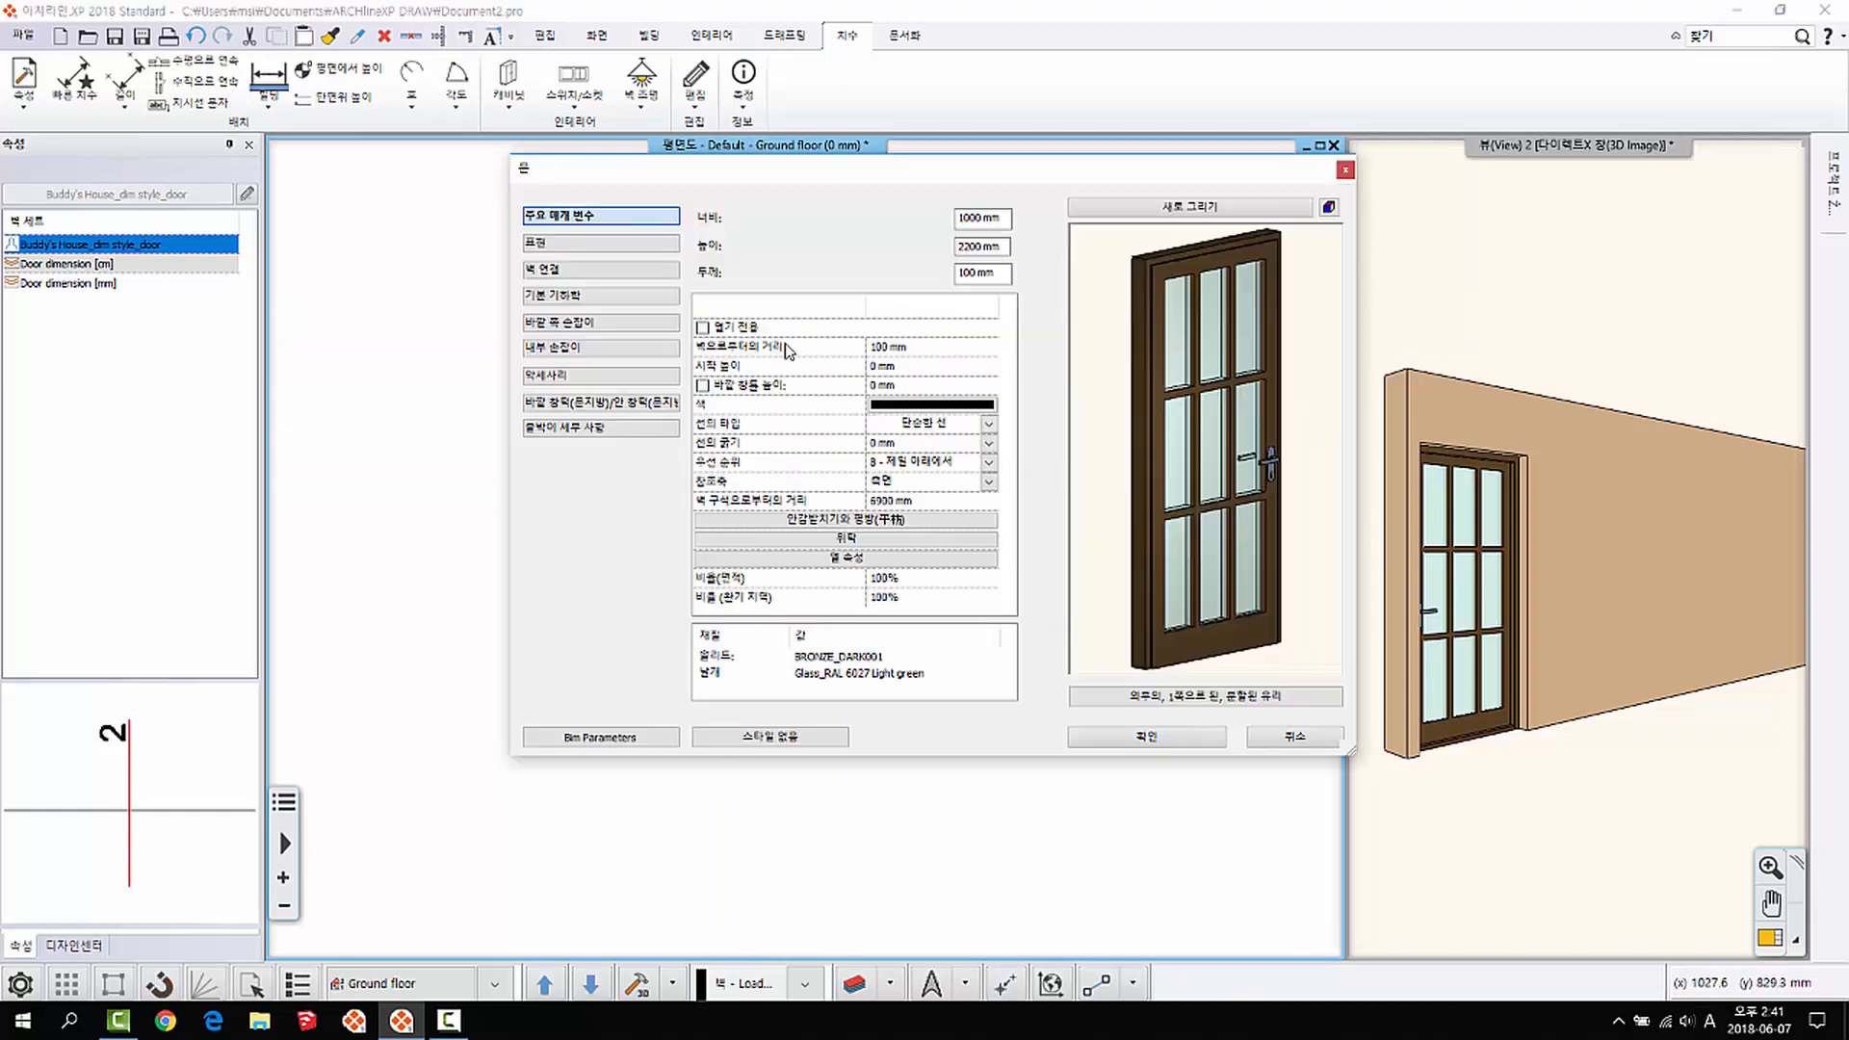
click(600, 243)
click(838, 242)
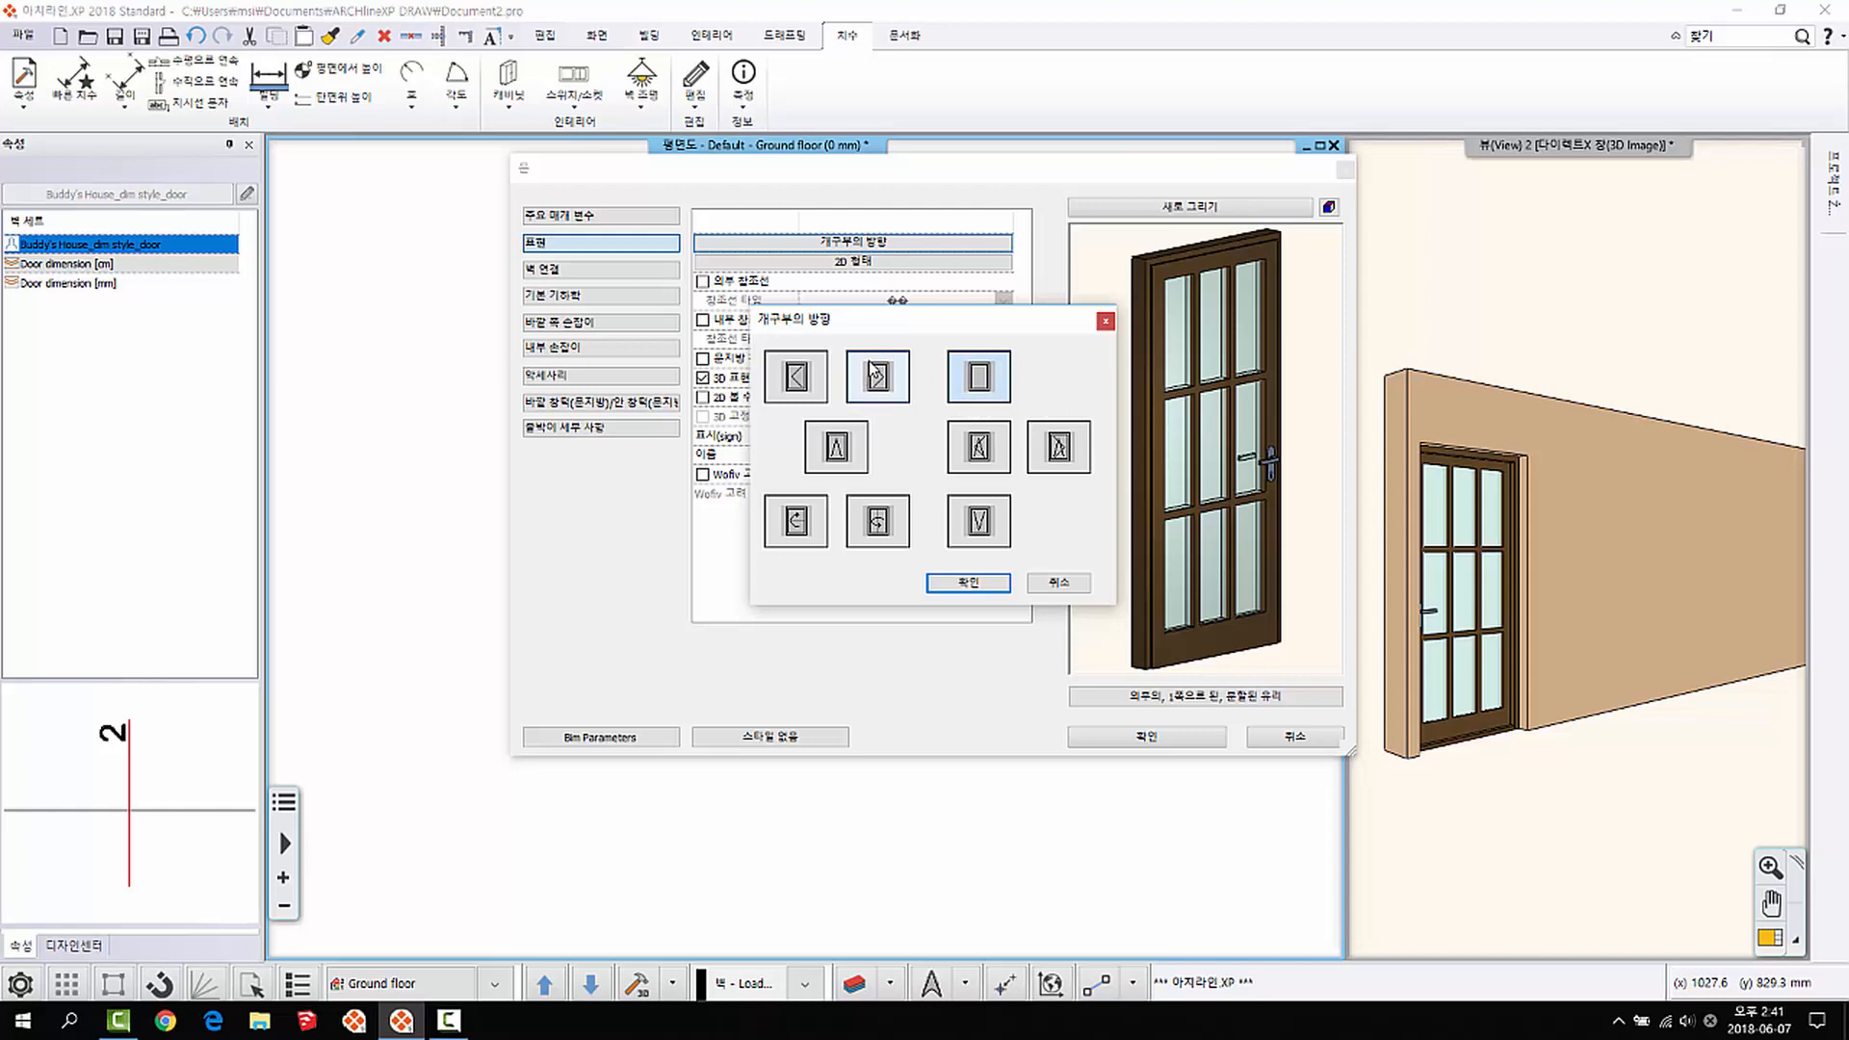
click(796, 389)
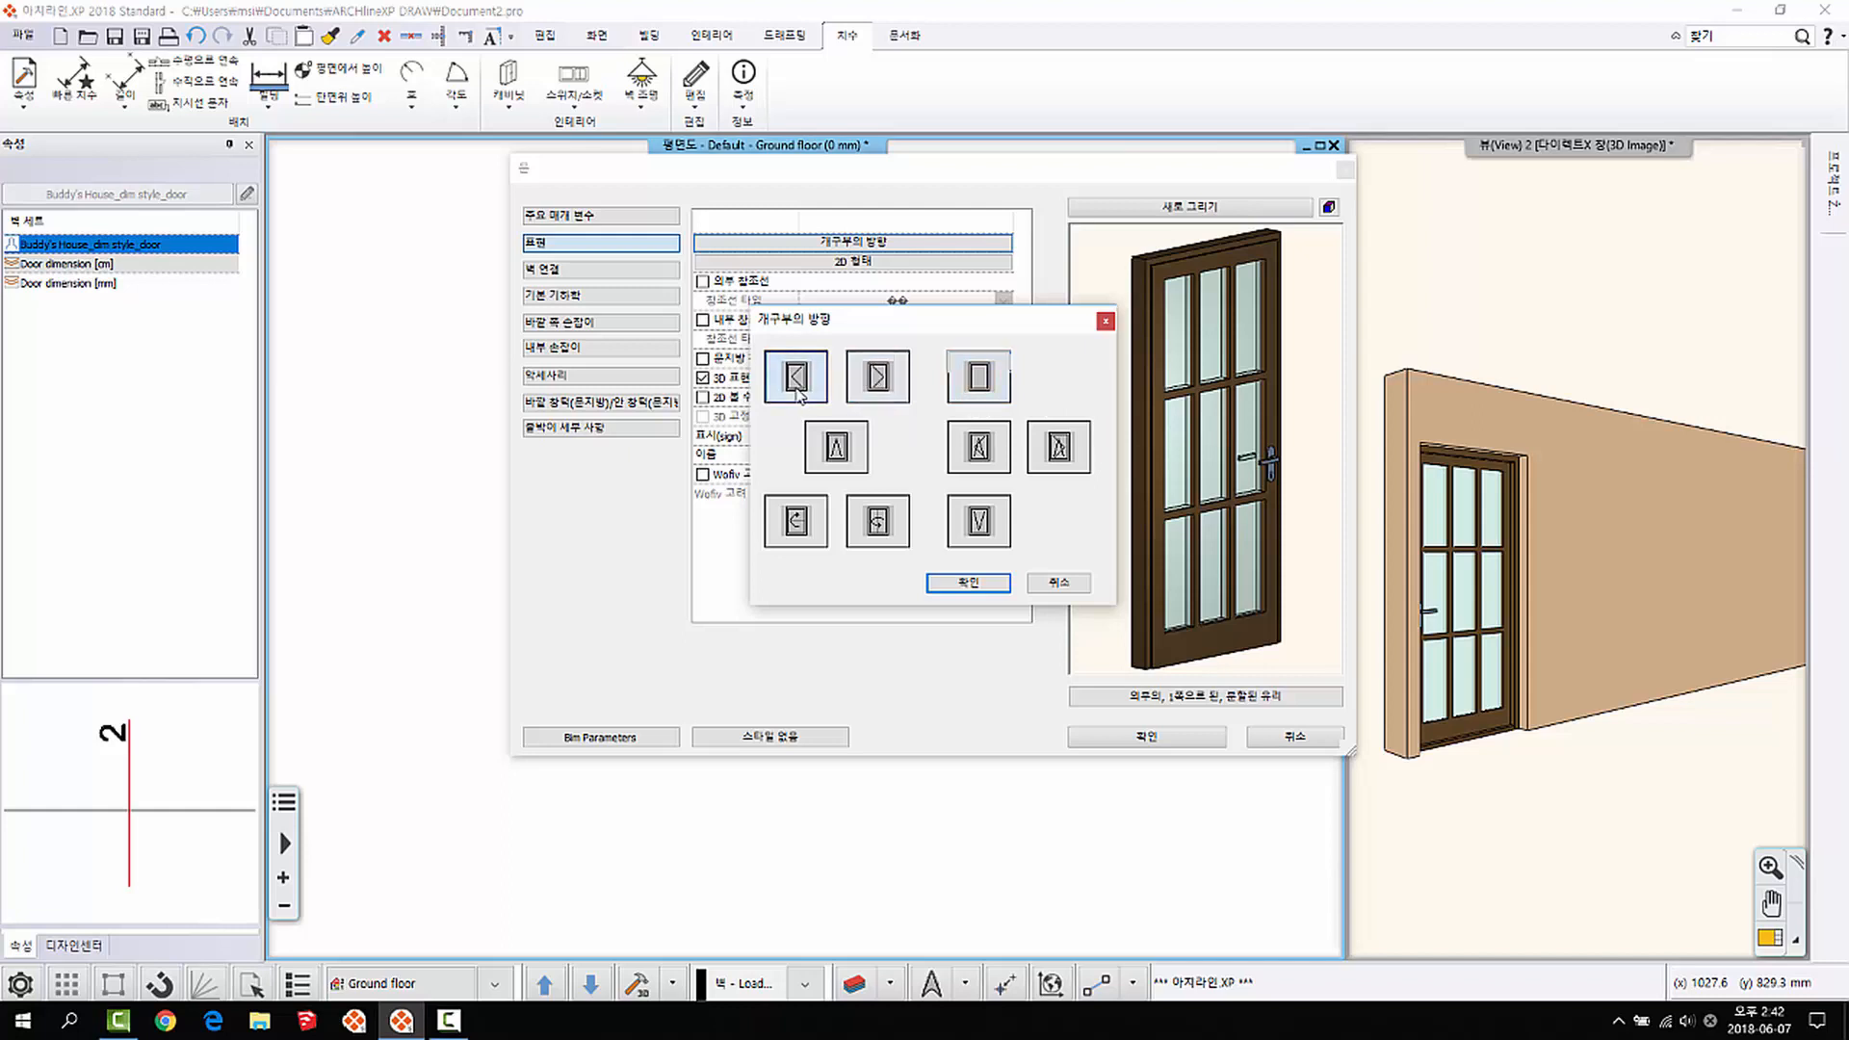
click(892, 381)
click(968, 583)
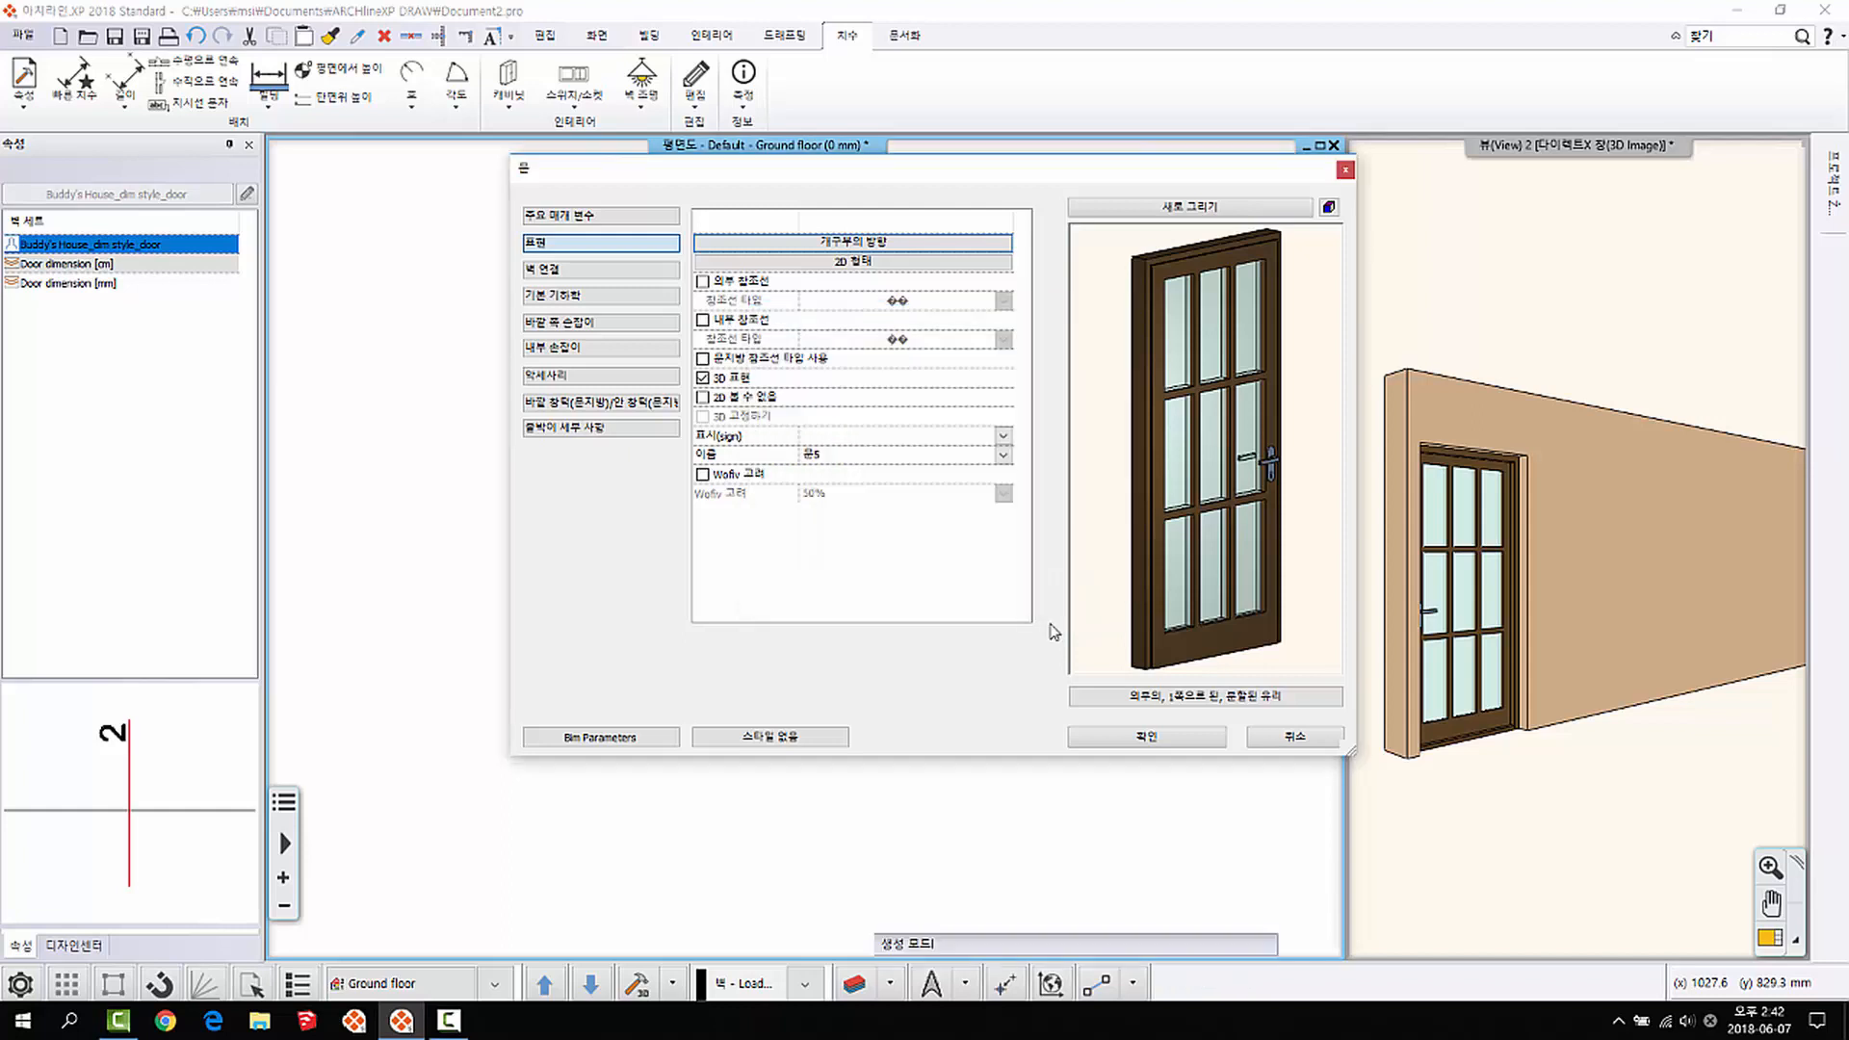
click(1145, 739)
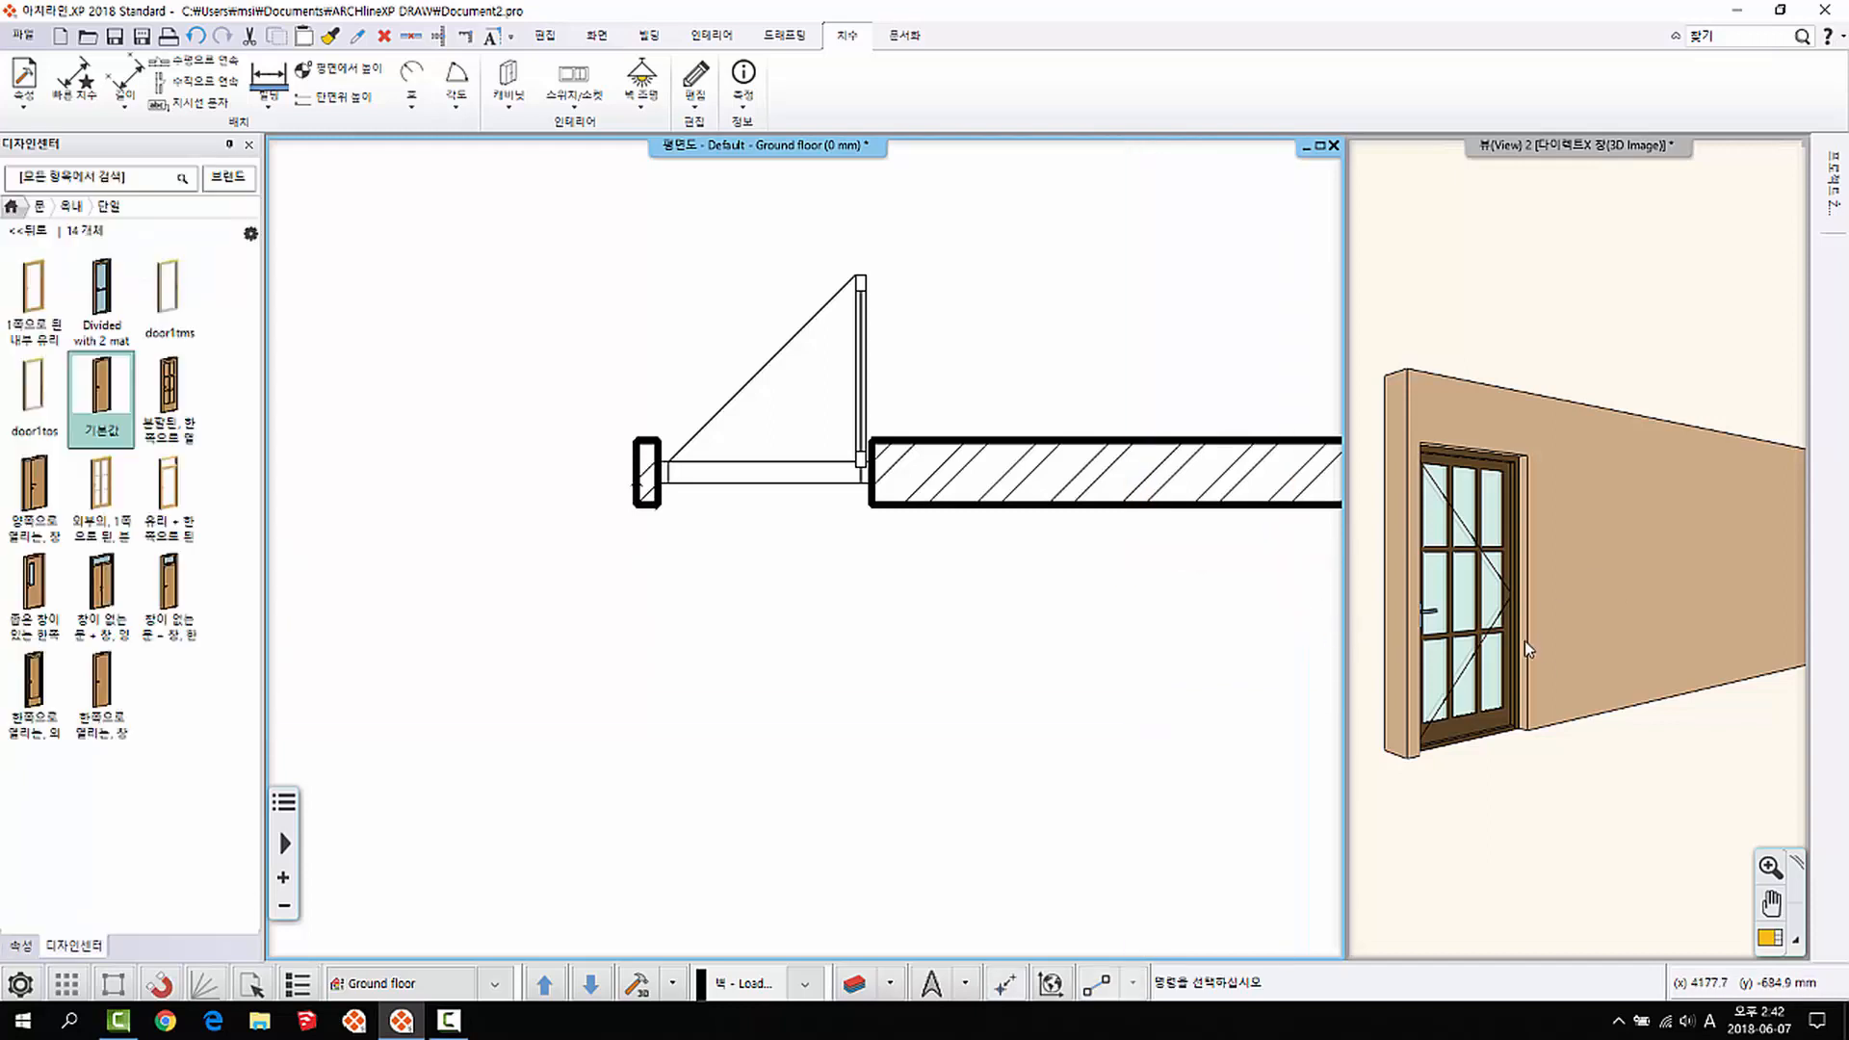
Step: Examine the opening symbol on the 3D door, and look through its geometry, outer and inner handle, accessory and built-in detail settings
mouse_move(1615, 568)
mouse_down()
mouse_move(1662, 558)
mouse_move(1536, 580)
mouse_move(1587, 590)
mouse_up()
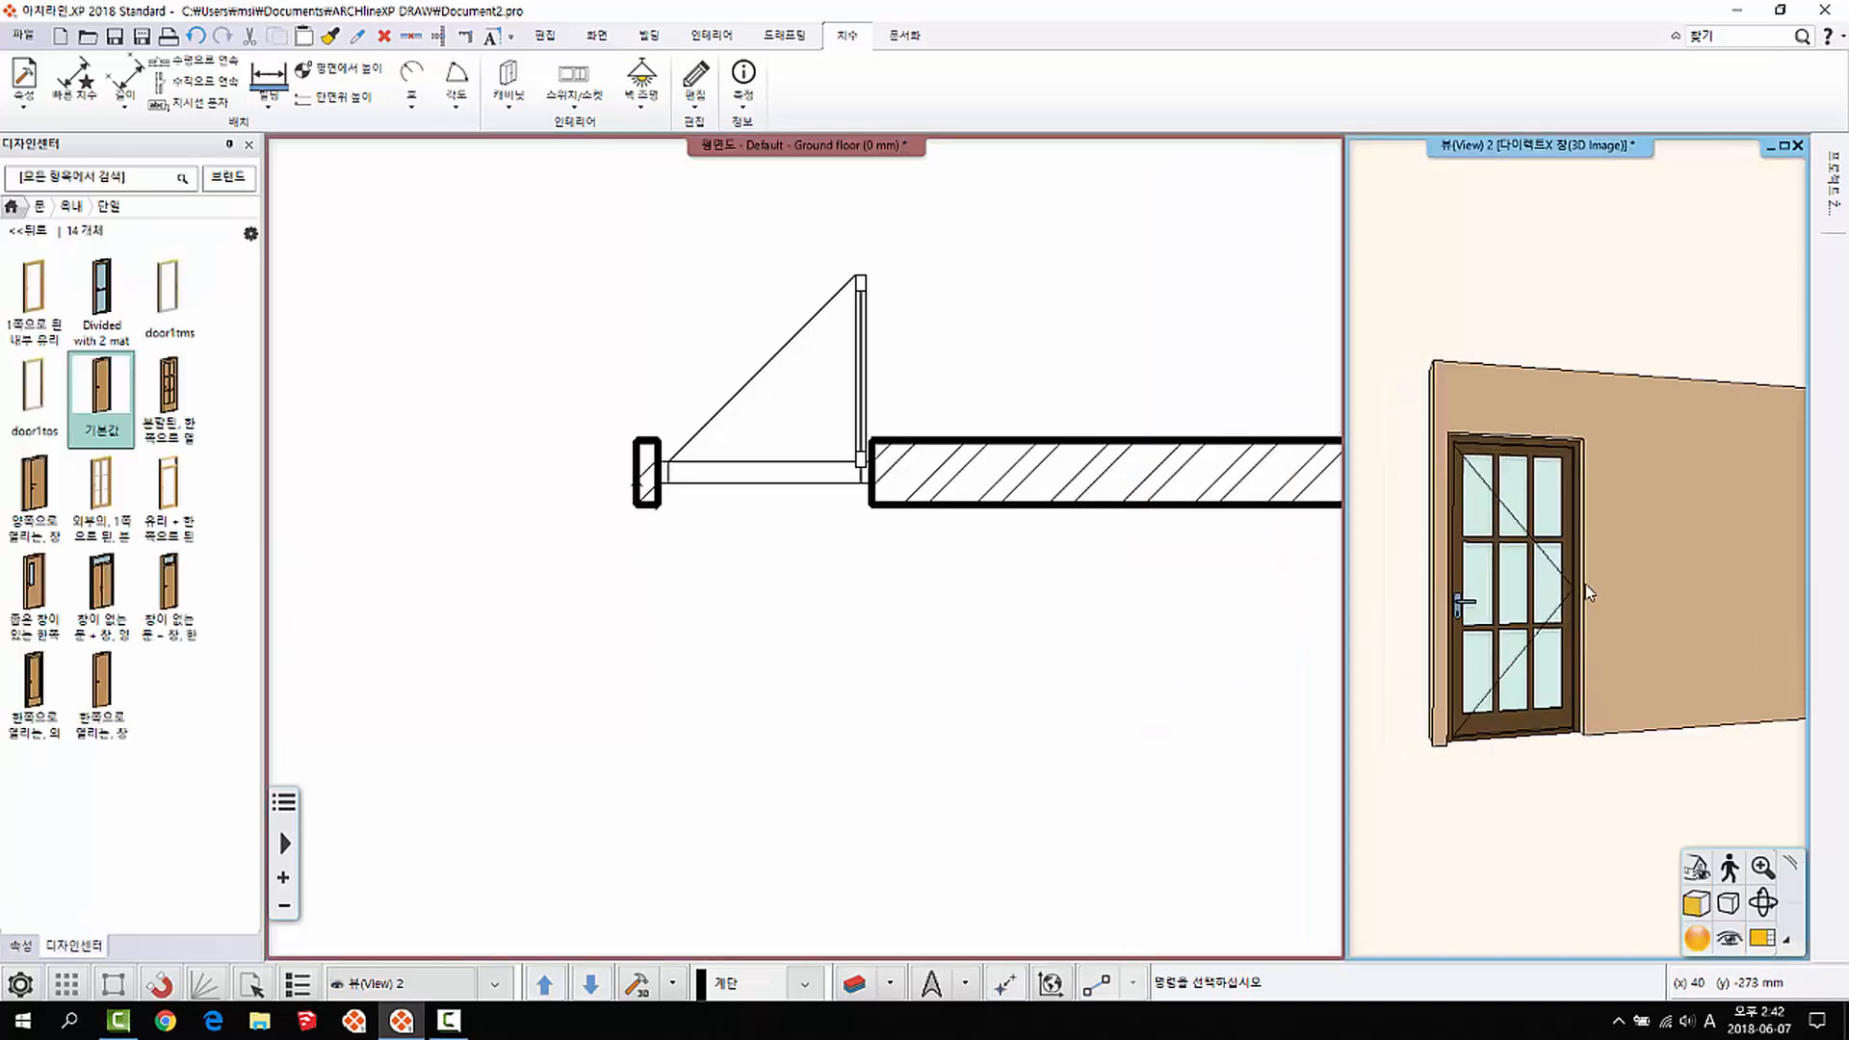
scroll(1587, 592, up, 3)
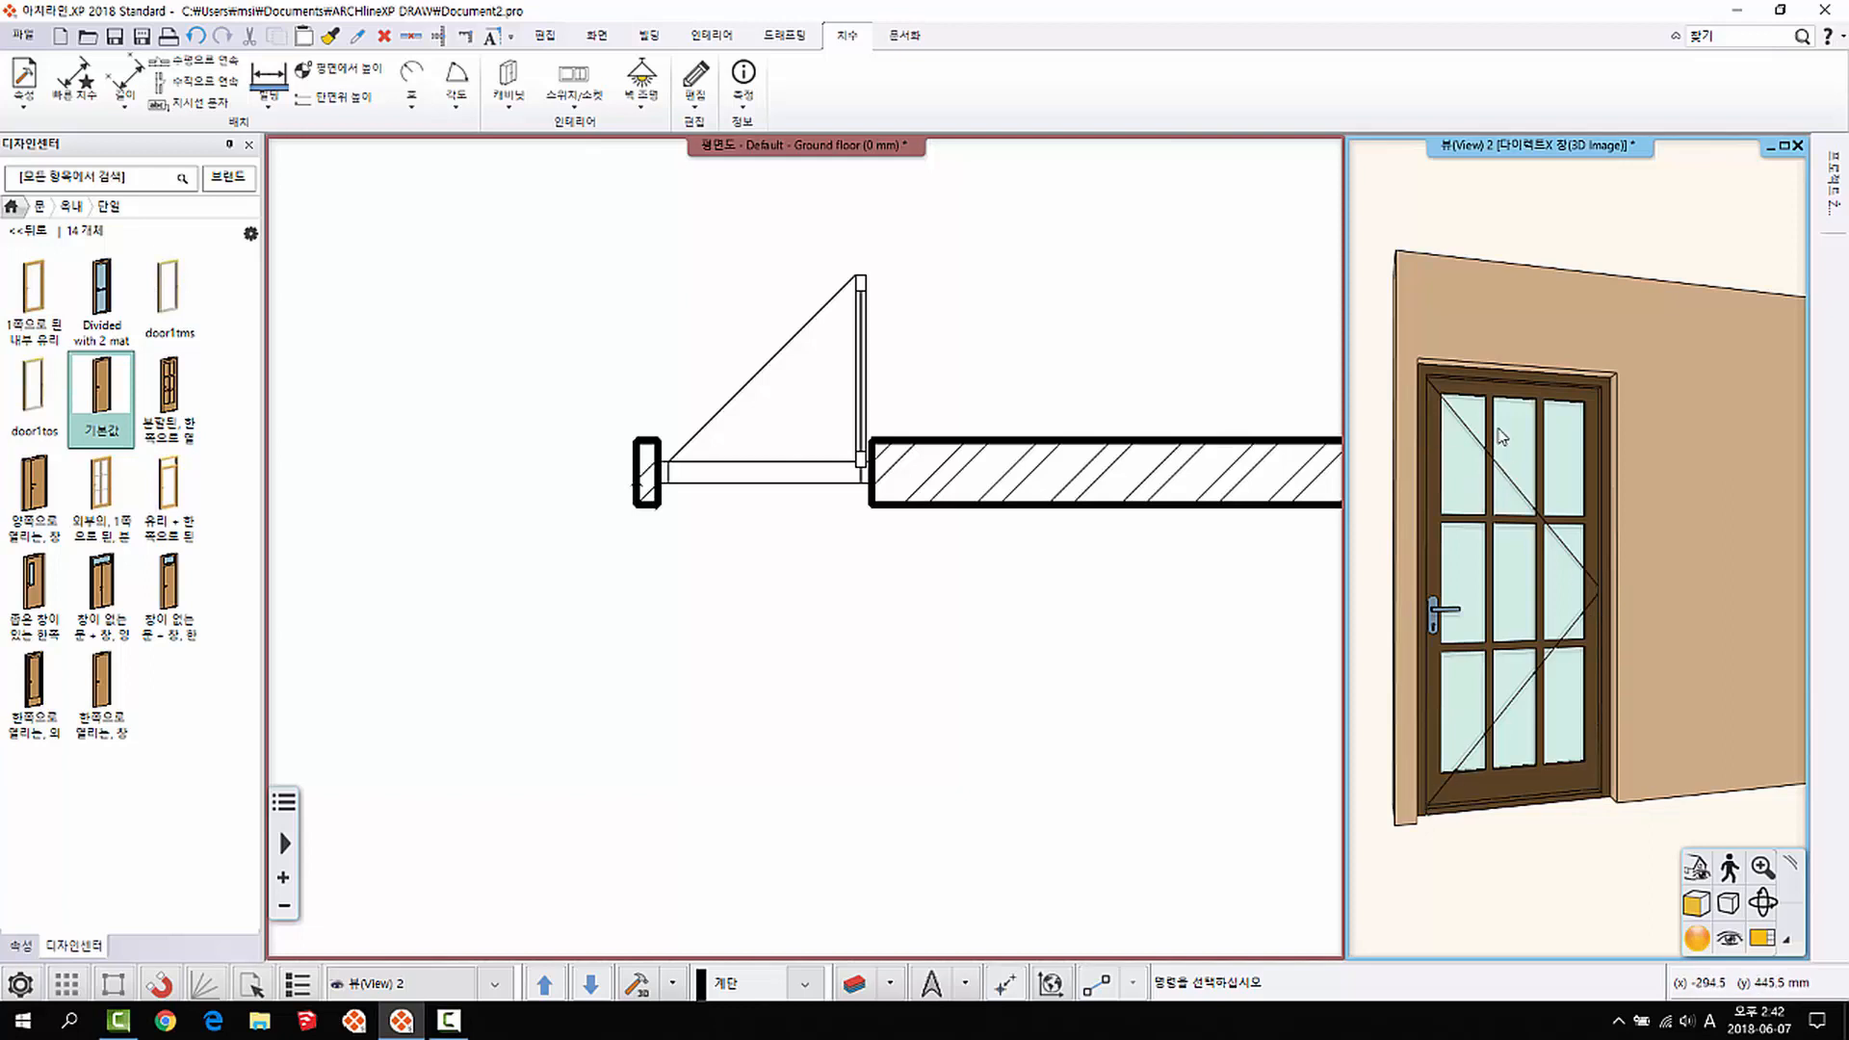
right_click(1466, 375)
click(1526, 387)
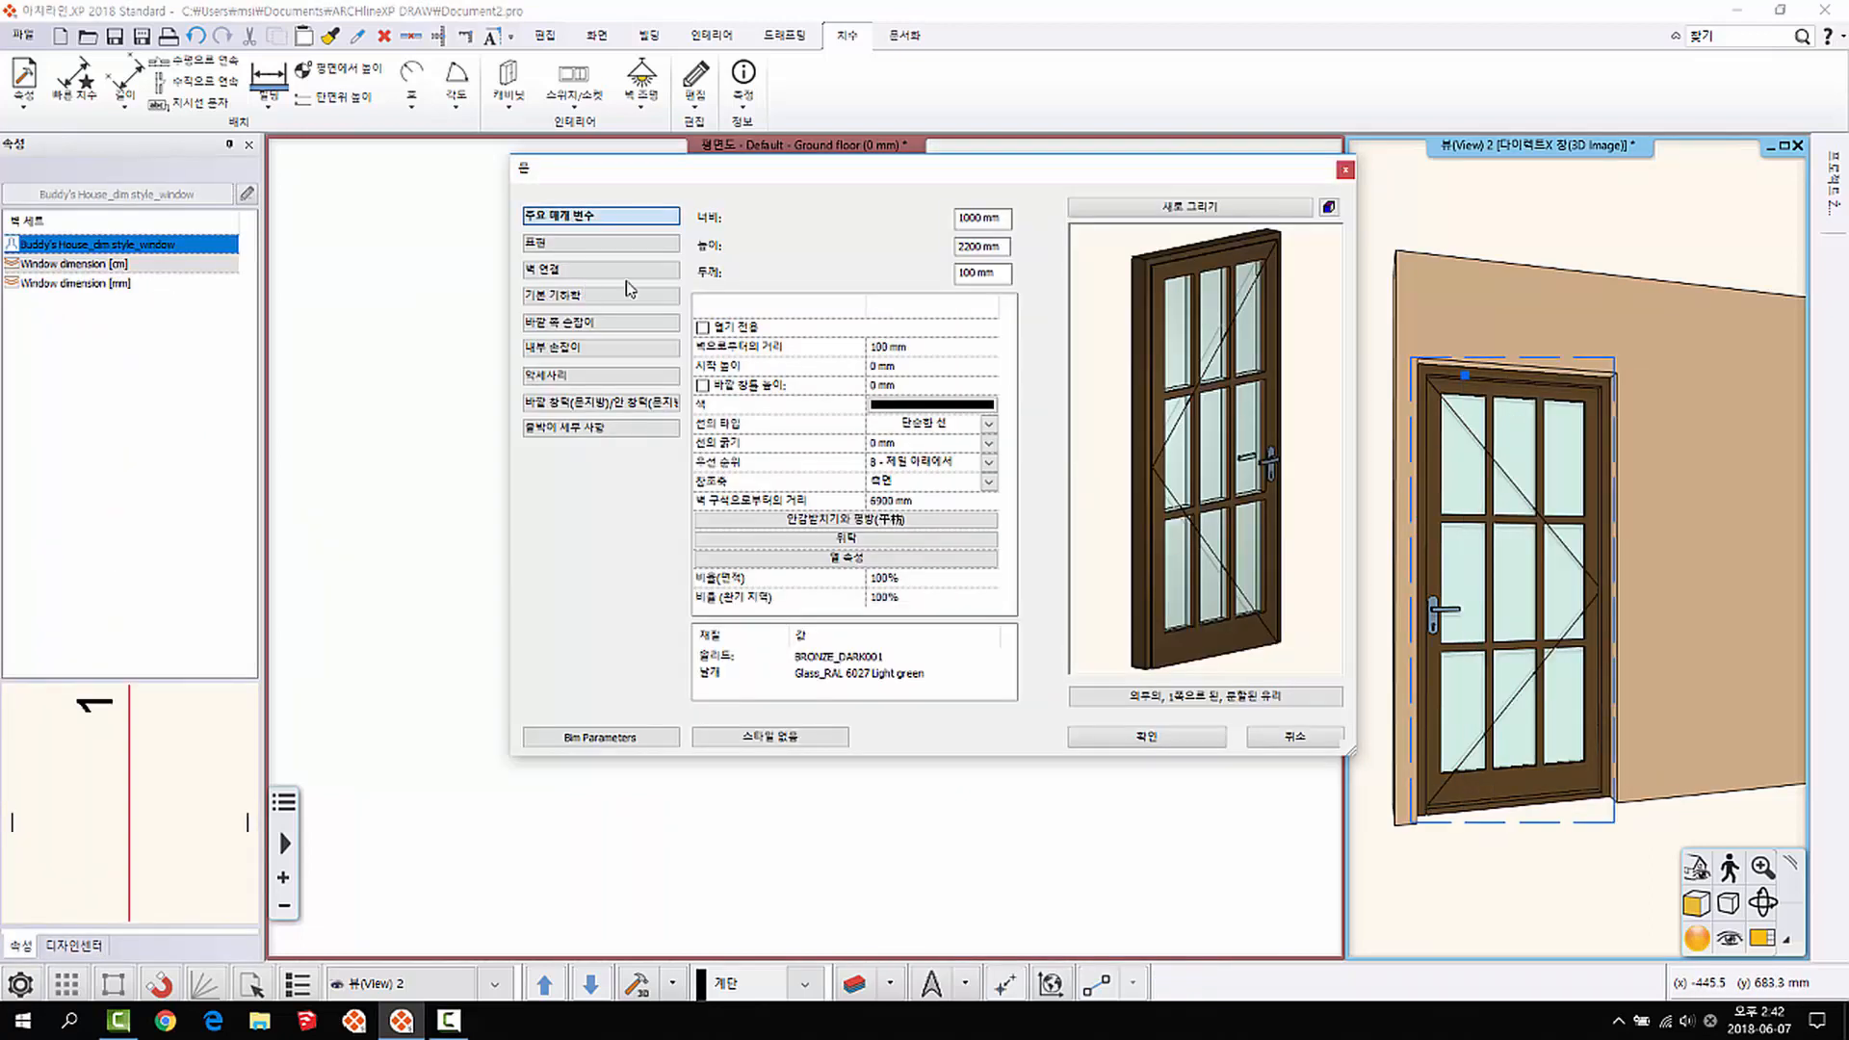
click(575, 325)
click(575, 296)
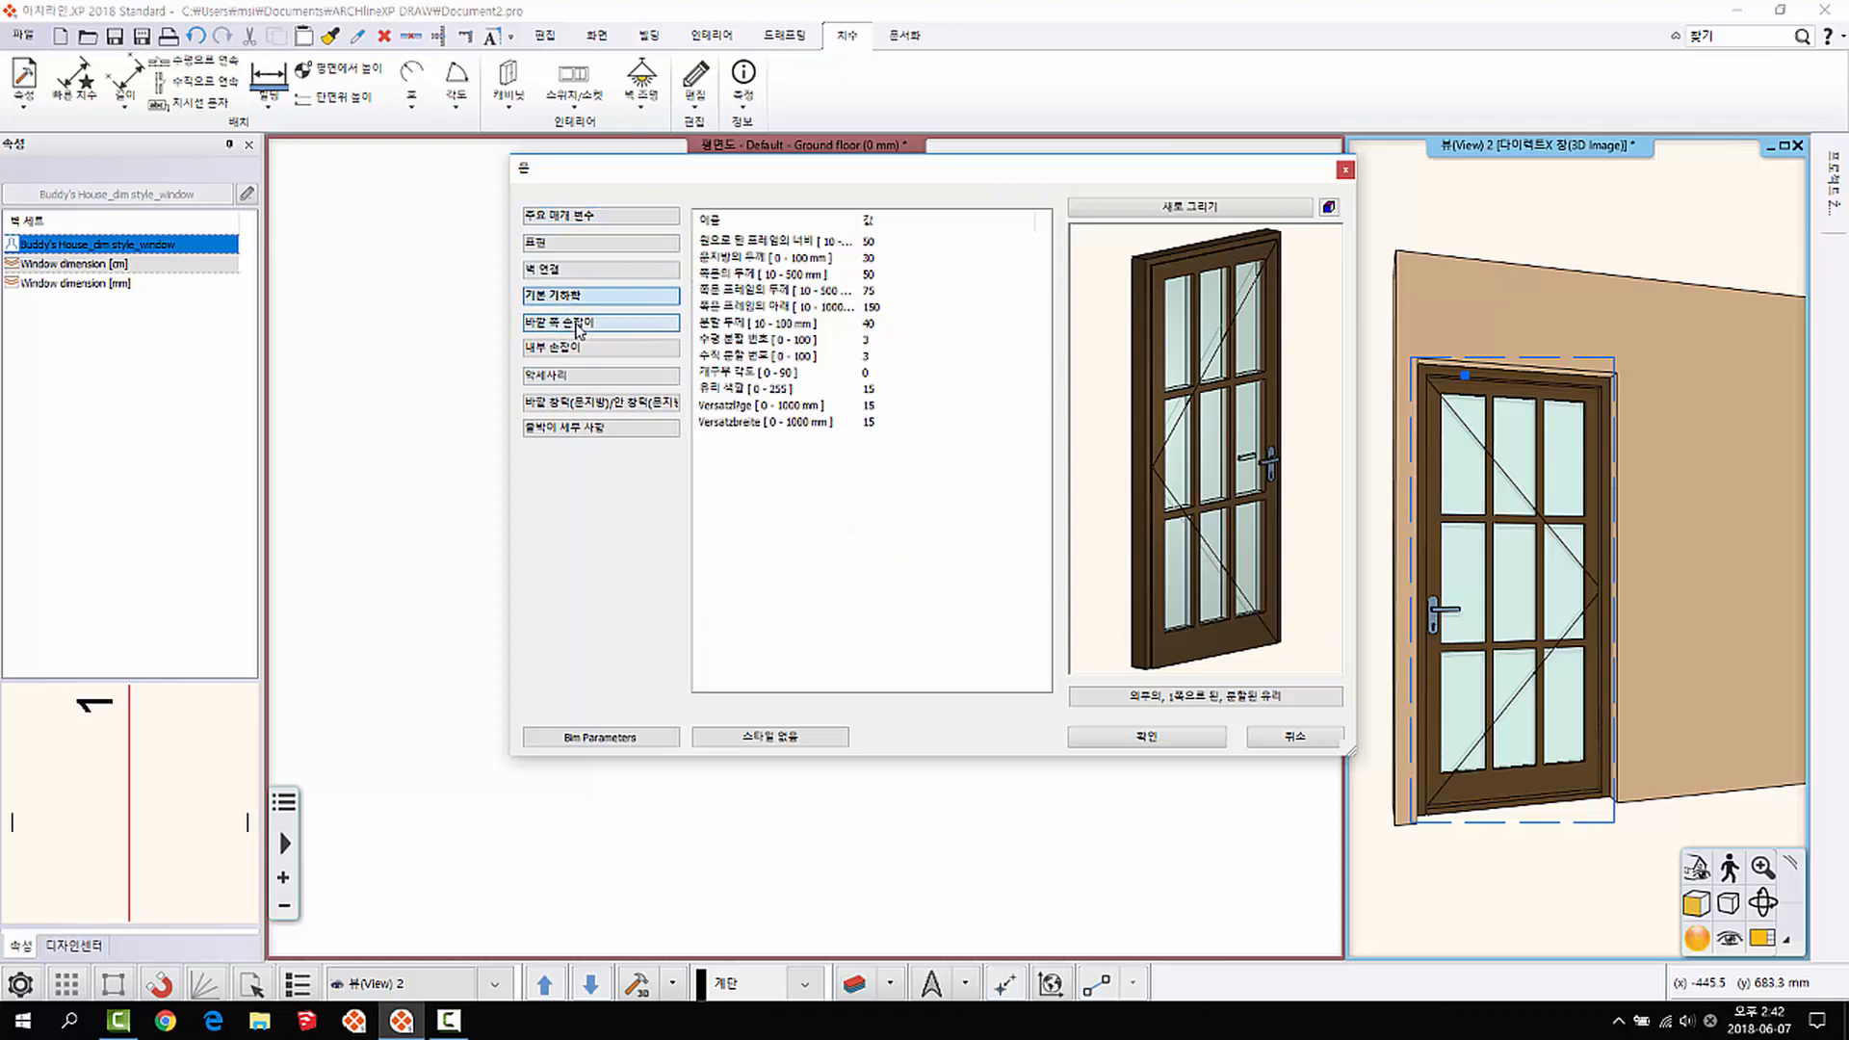
click(578, 325)
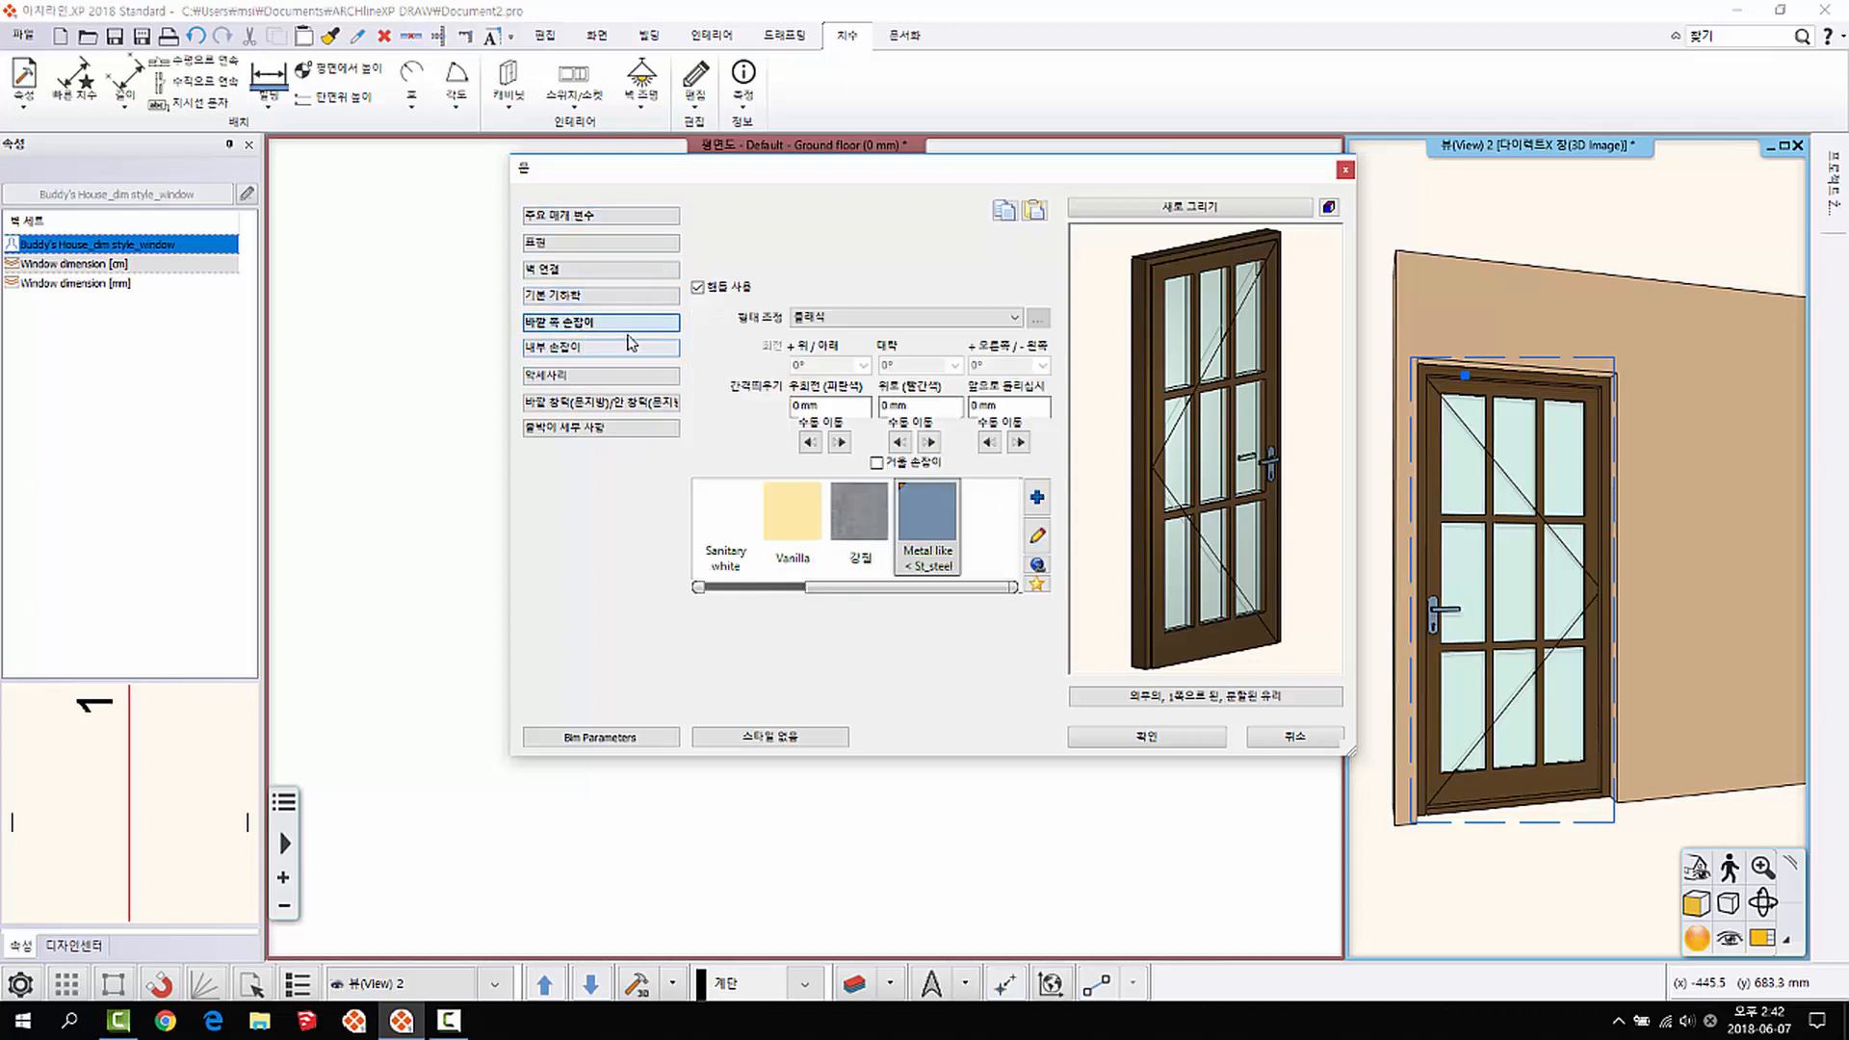
click(576, 349)
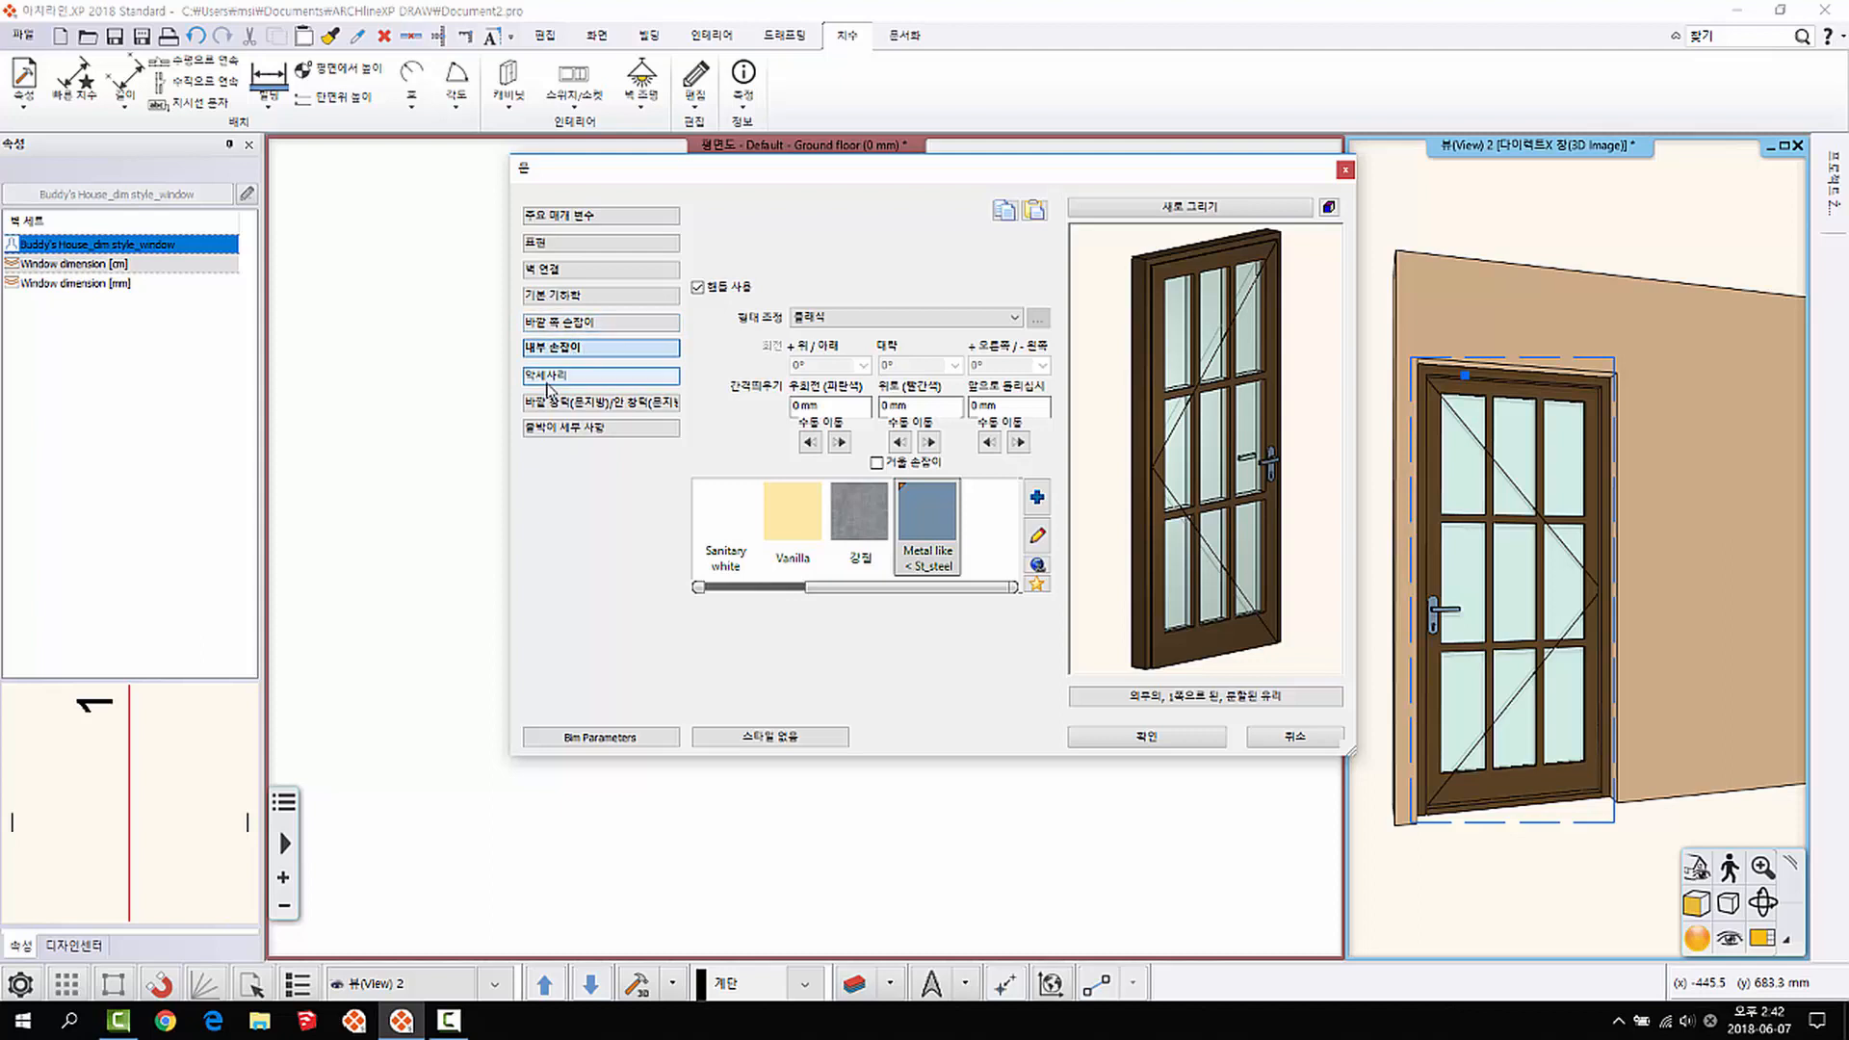
click(547, 386)
click(540, 427)
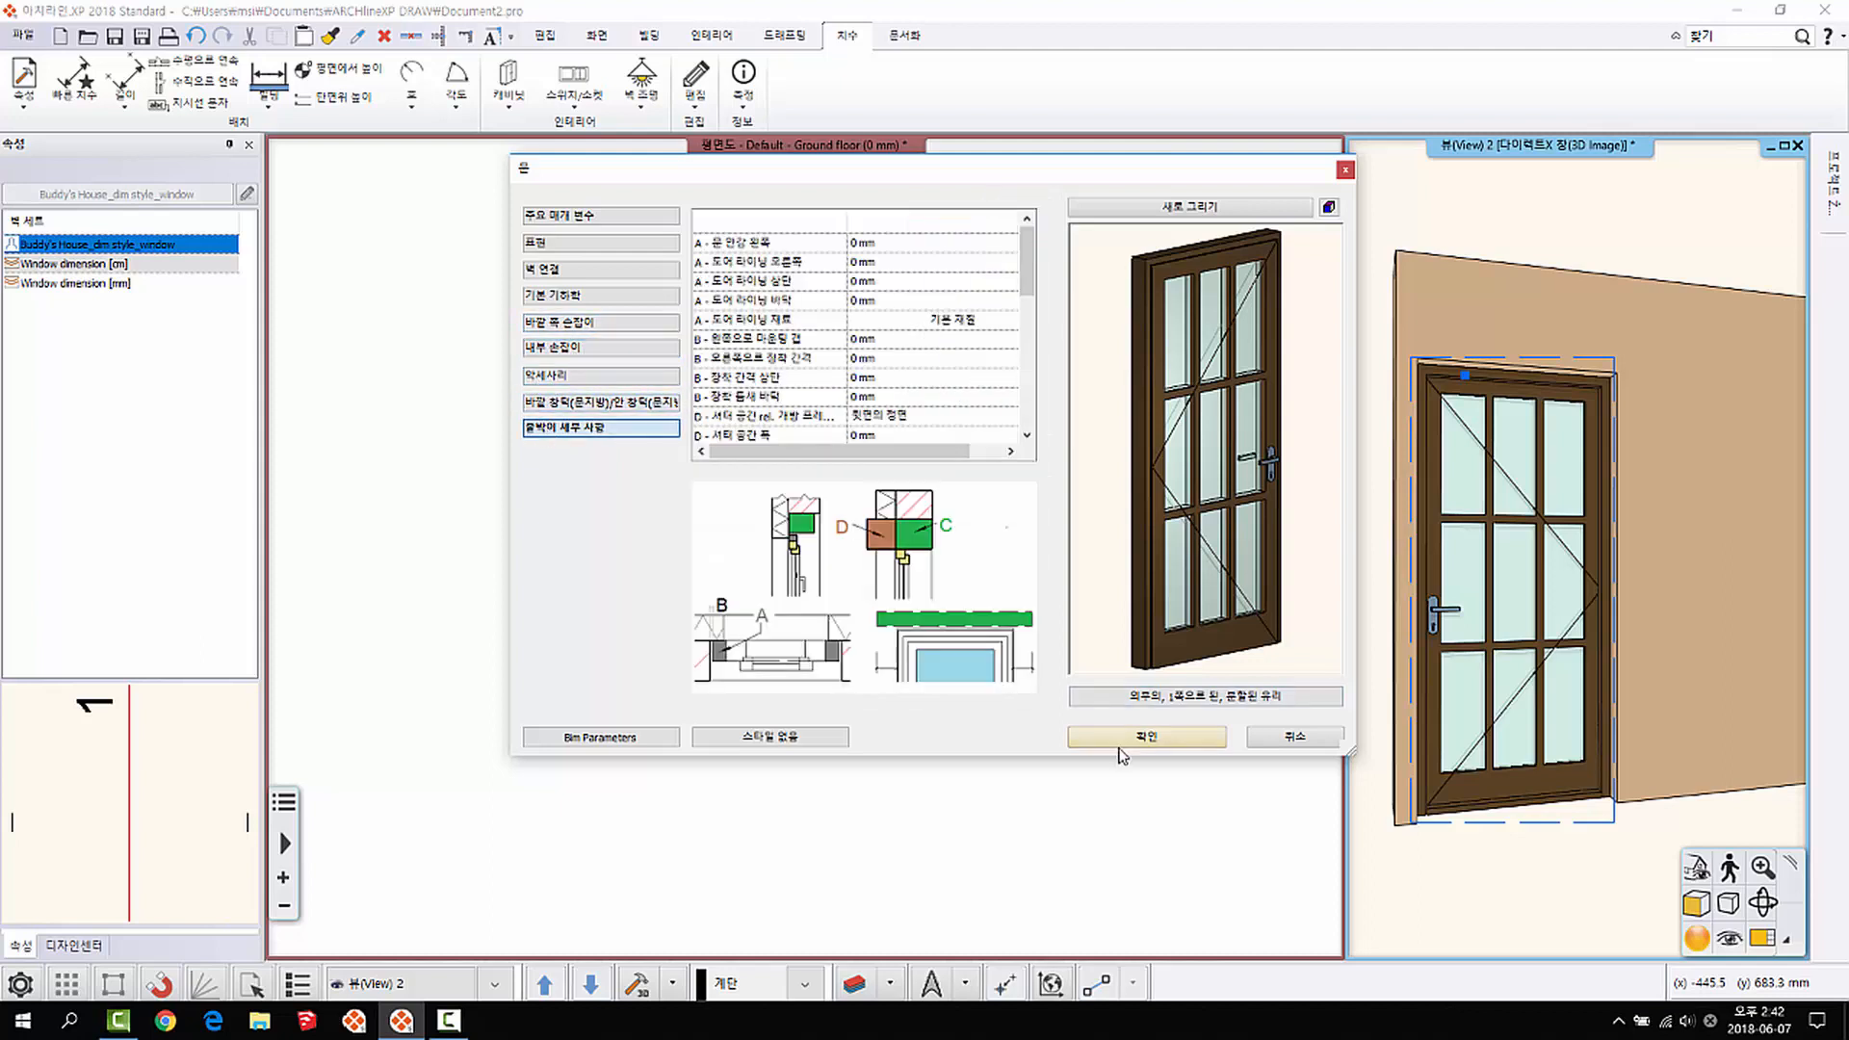
click(1120, 745)
Step: Delete the glazed door from the wall in the floor plan and bring the empty wall into view
click(873, 330)
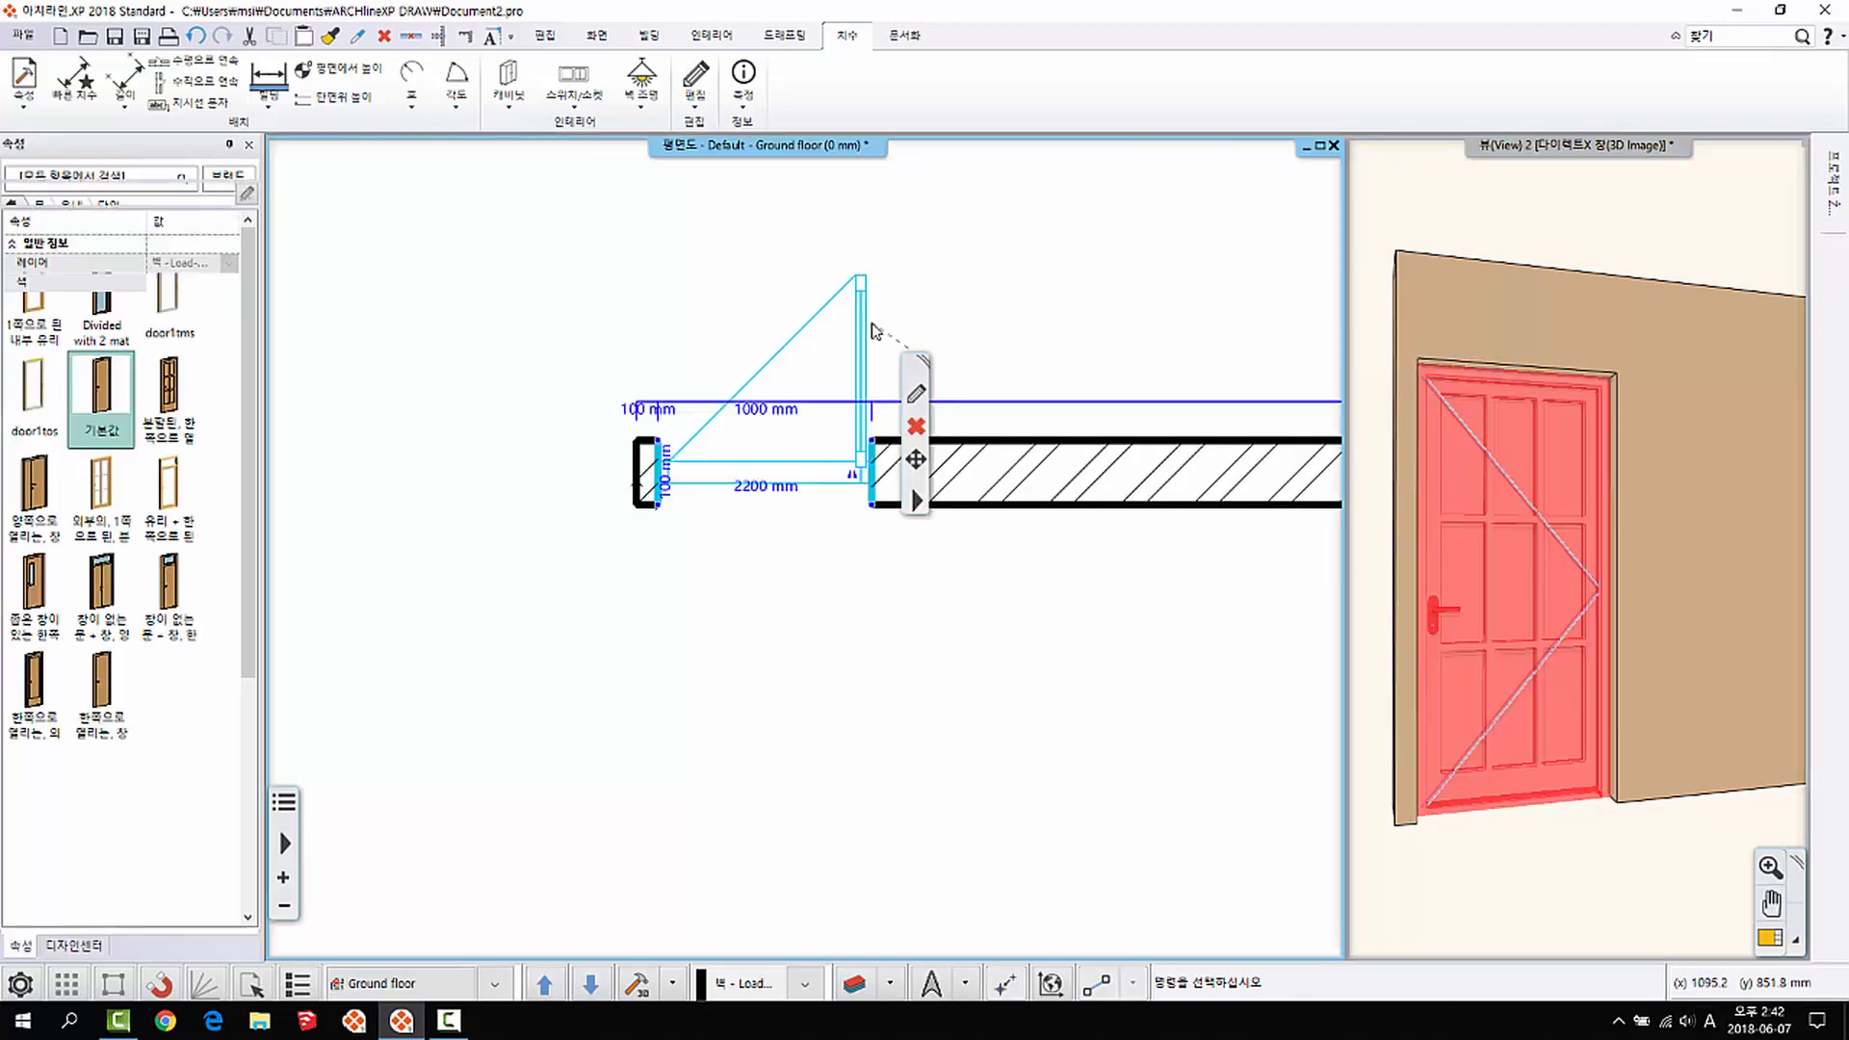
key(Delete)
scroll(1436, 578, down, 6)
middle_drag(1532, 536, 1556, 616)
middle_drag(886, 453, 572, 512)
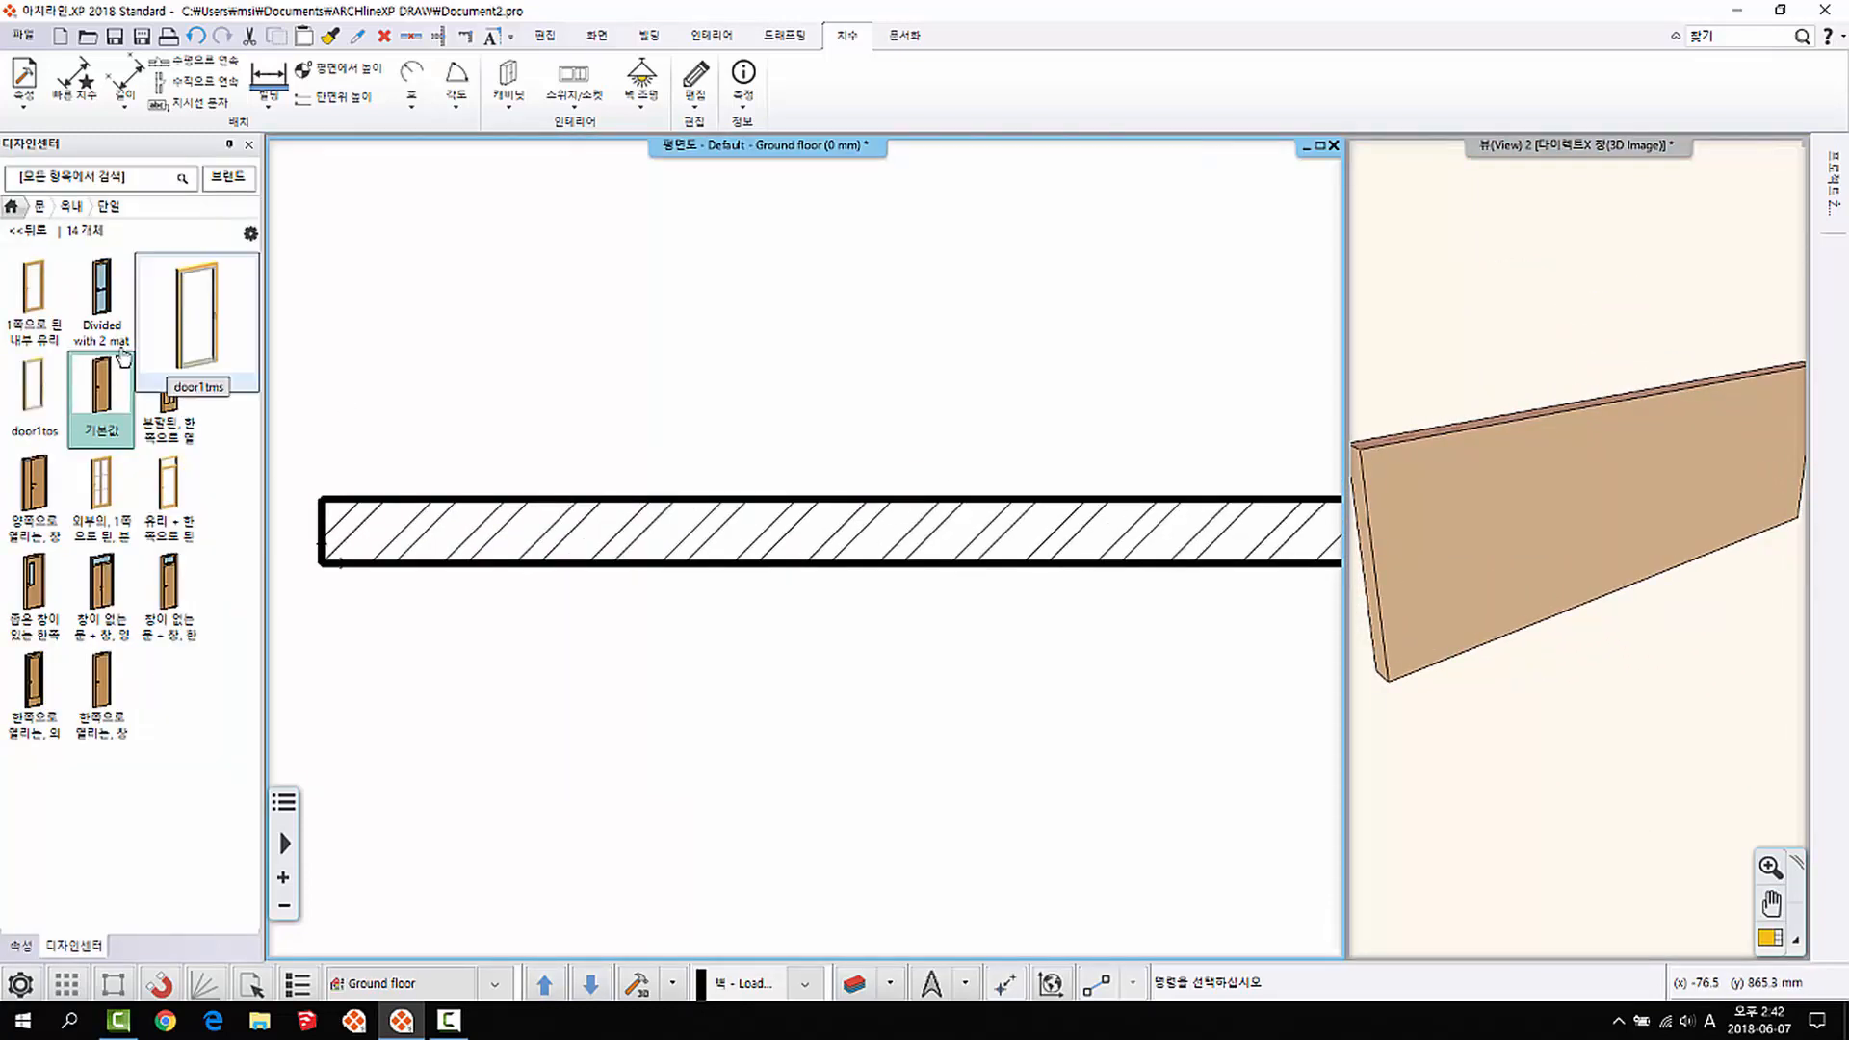
Step: Place the 기본값 door near the left end of the wall with 벽 끝점에서 배치하기, opening toward the upper side of the plan
drag(114, 397, 565, 520)
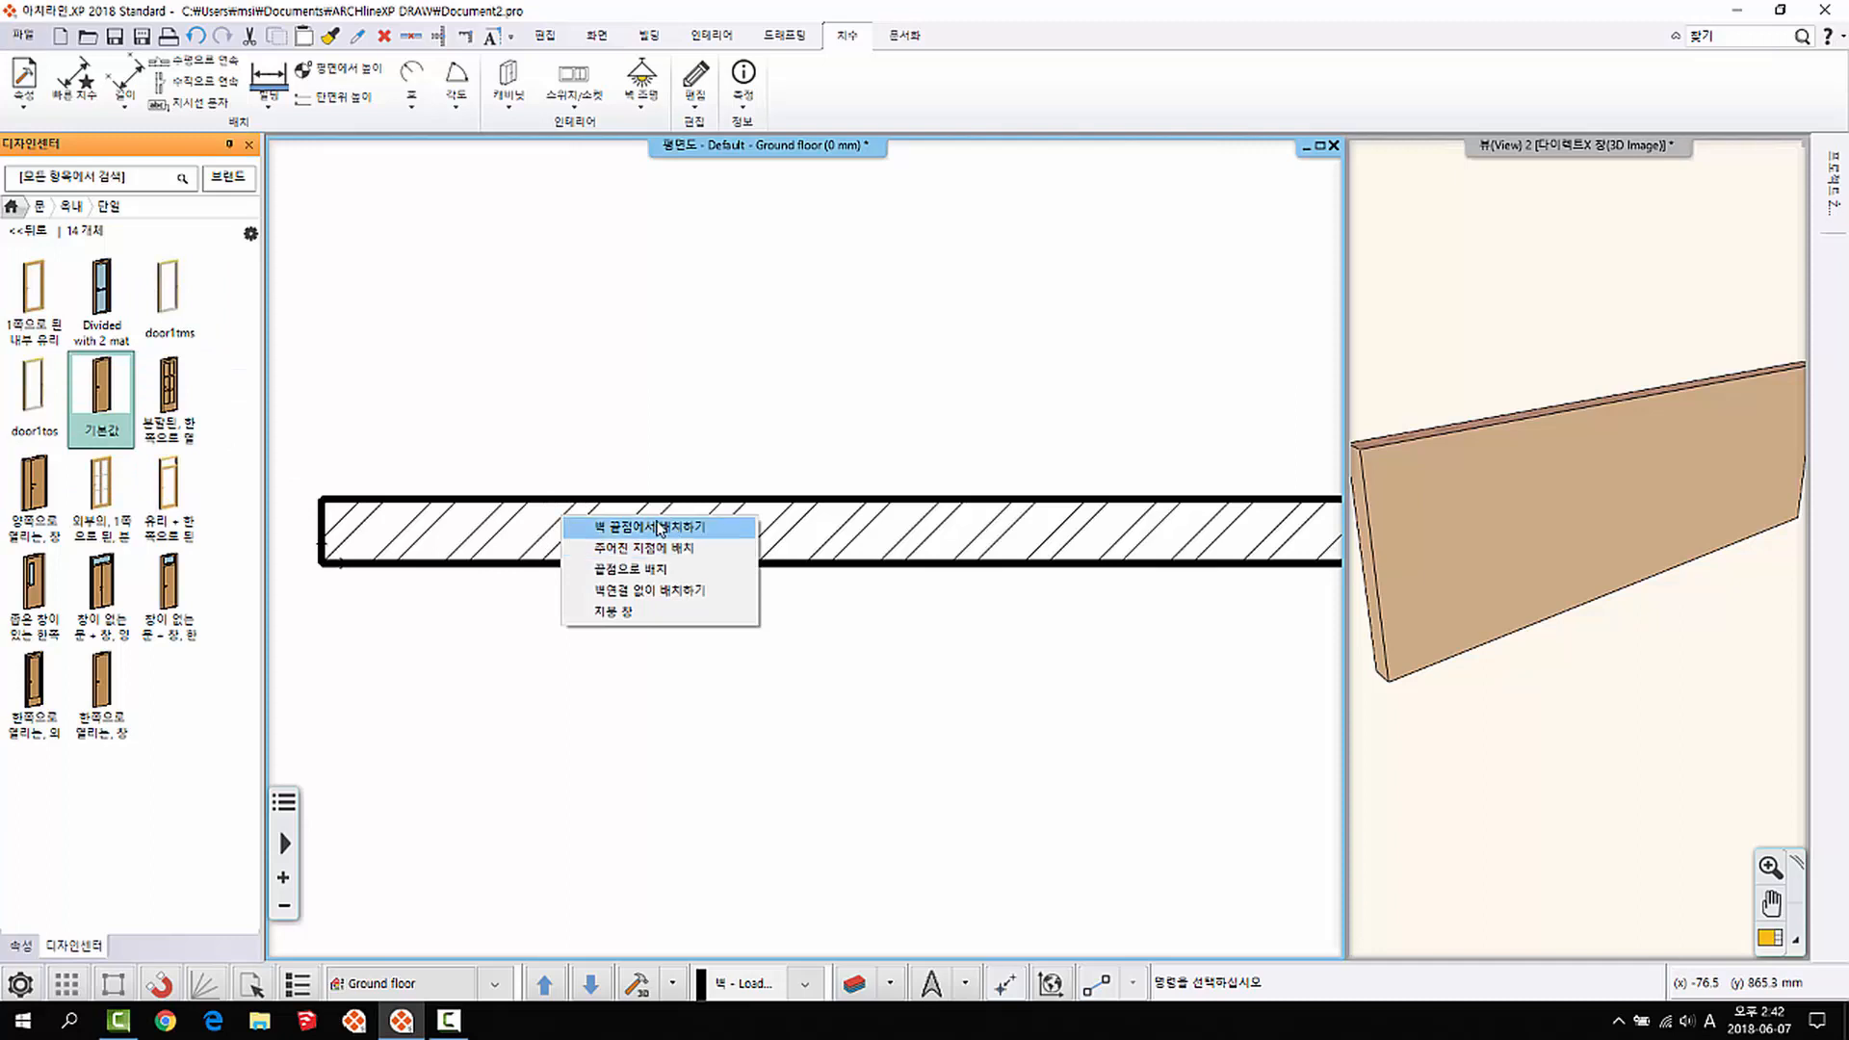
click(660, 528)
click(685, 497)
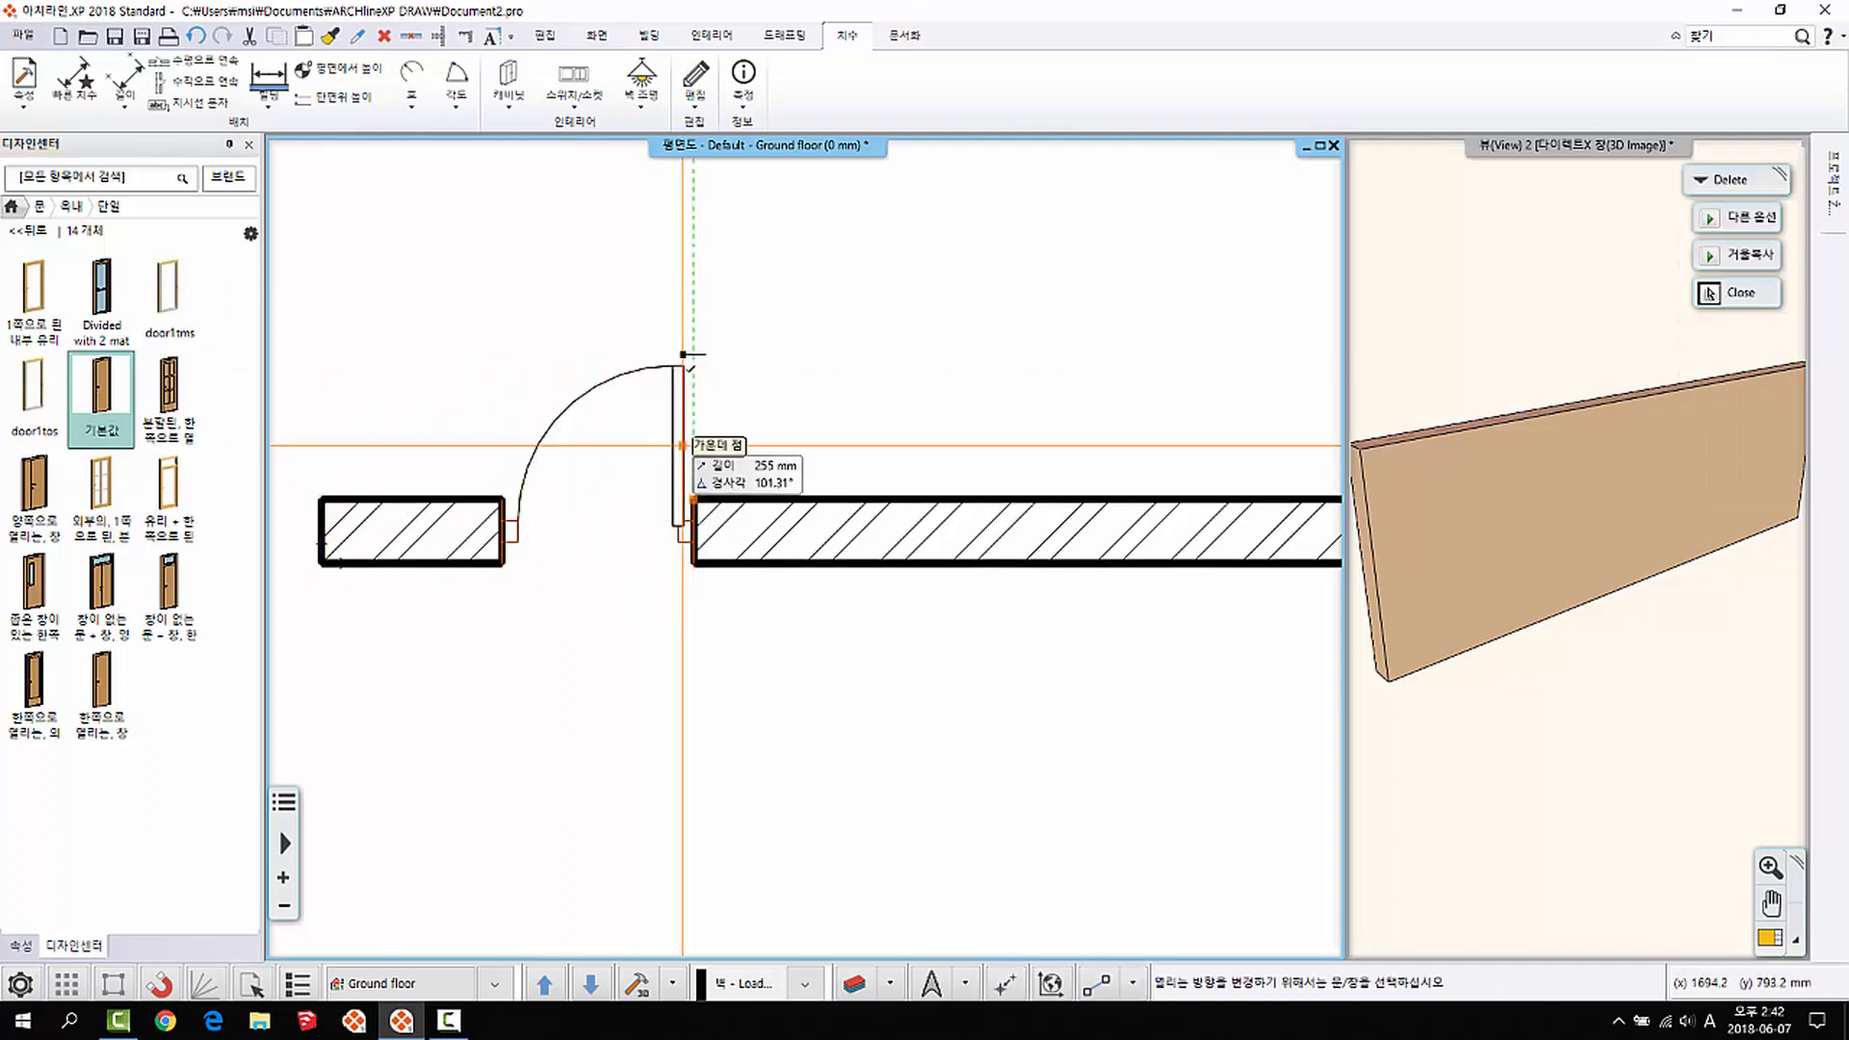
click(683, 366)
Step: Place the 외부의, 1쪽으로 된 glazed grid door in the wall to the right of the first door, opening the same way
drag(102, 489, 985, 539)
click(1058, 553)
click(1101, 500)
click(1091, 366)
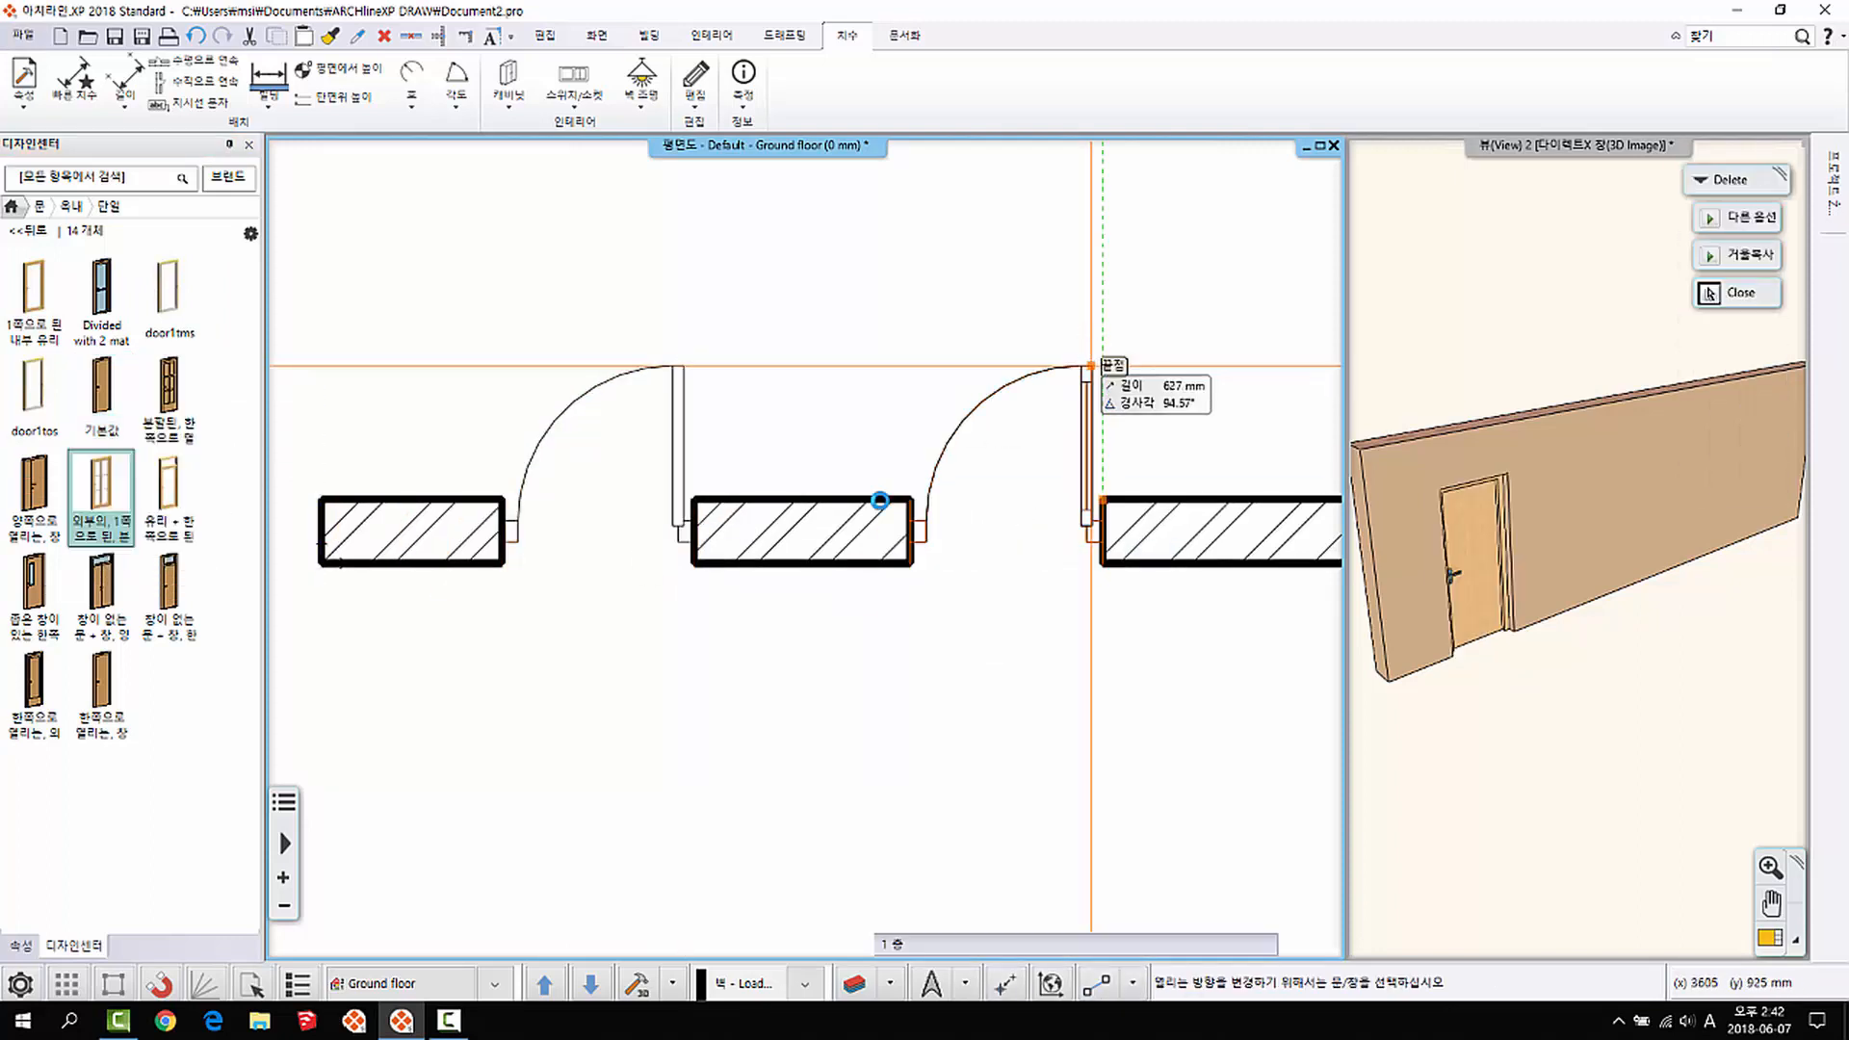
scroll(338, 503, down, 3)
key(Escape)
Step: Place the 좁은 창이 있는 single door with the narrow window to the right of the glazed door, opening toward the upper side
drag(34, 586, 1013, 511)
click(1083, 524)
click(1093, 500)
click(1089, 401)
scroll(349, 573, down, 3)
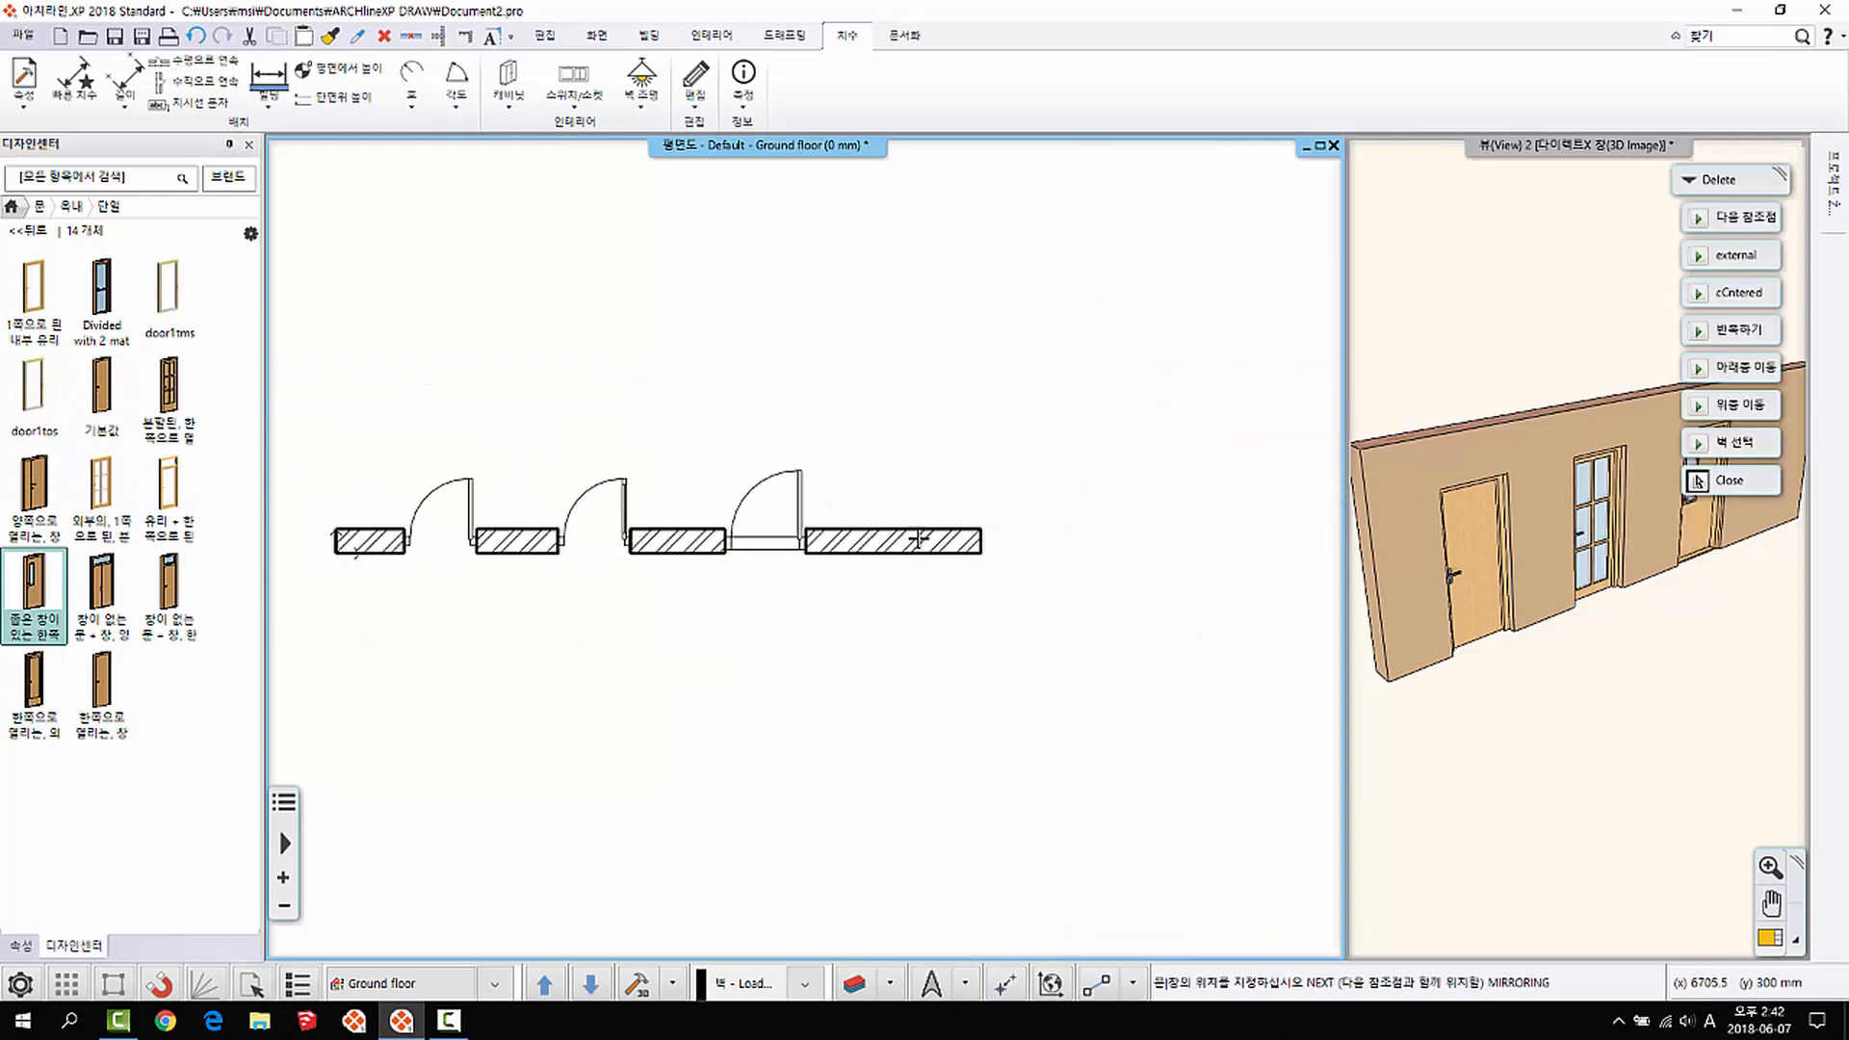
key(Escape)
Step: Place the 한쪽으로 열리는 exterior door near the right end of the wall, opening toward the upper side
drag(34, 682, 915, 525)
click(908, 529)
click(944, 521)
click(944, 448)
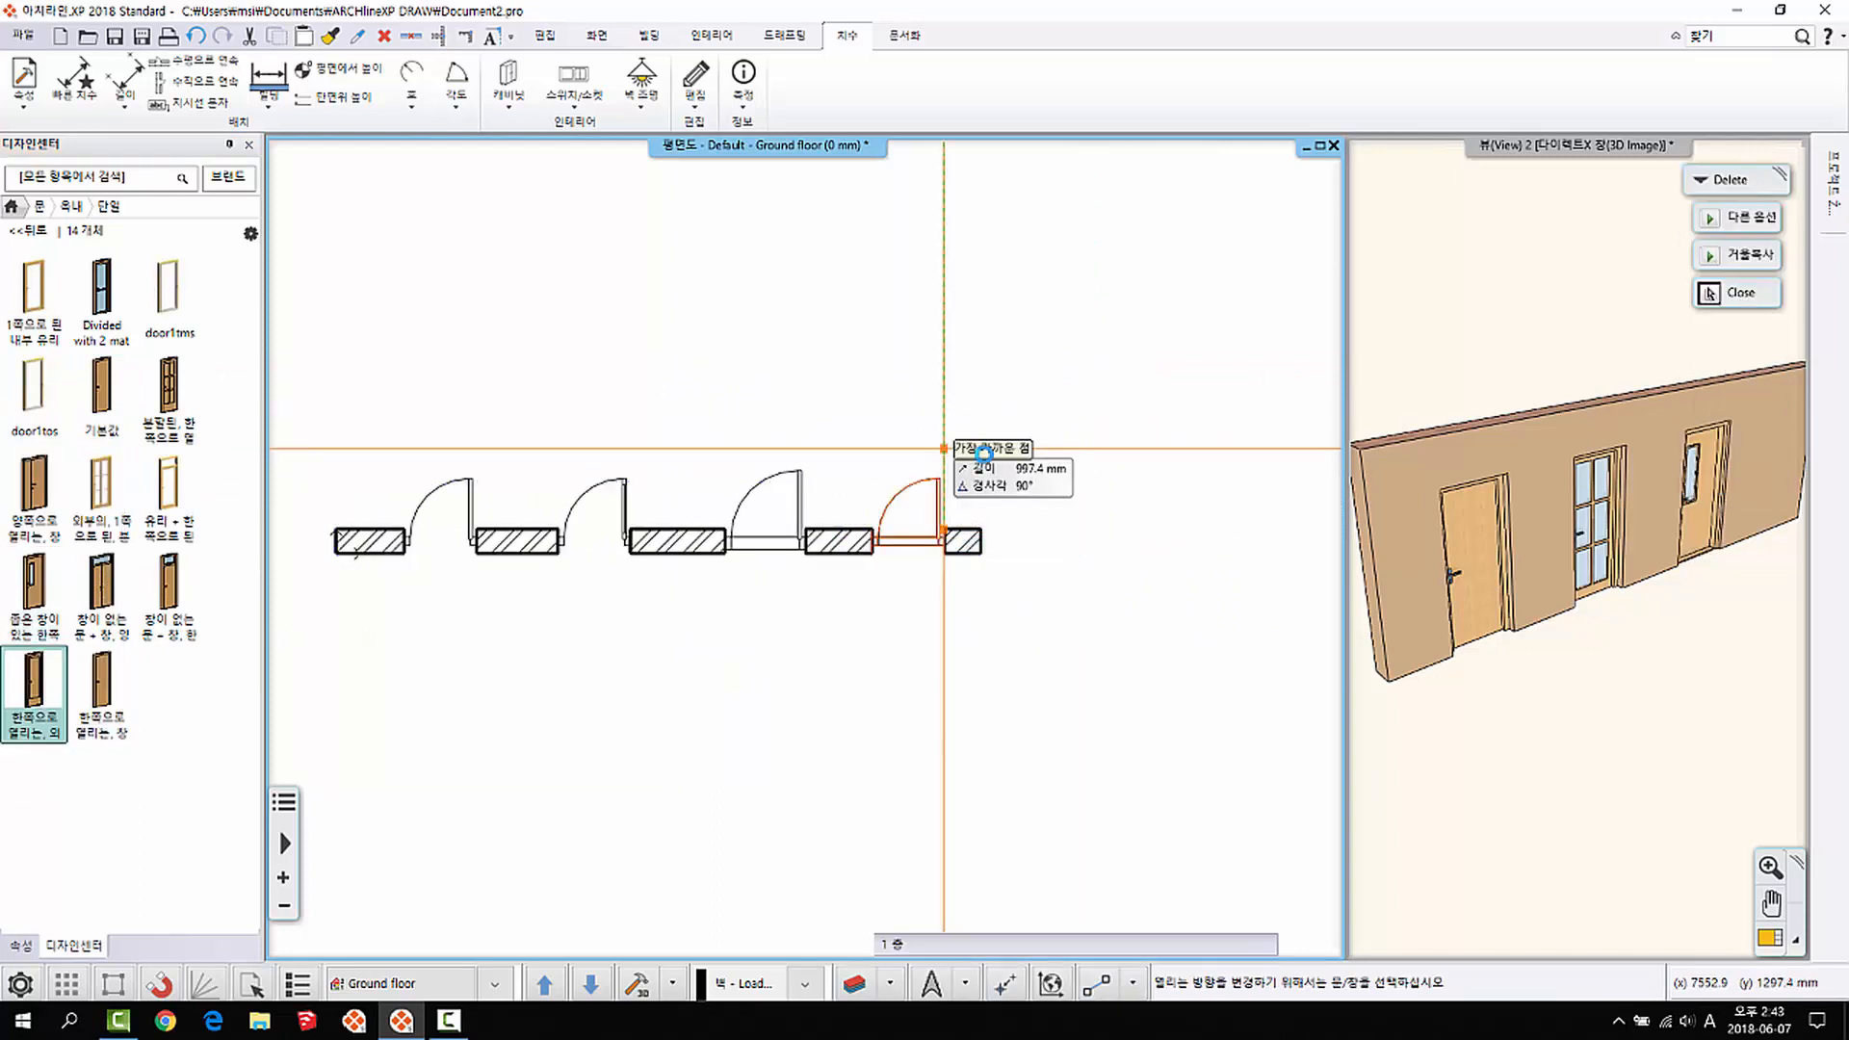
key(Escape)
Step: Set the width of the leftmost door in the floor plan to 1200 mm
scroll(1541, 520, down, 3)
mouse_move(1652, 539)
middle_down()
mouse_move(1560, 544)
mouse_move(1678, 549)
middle_up()
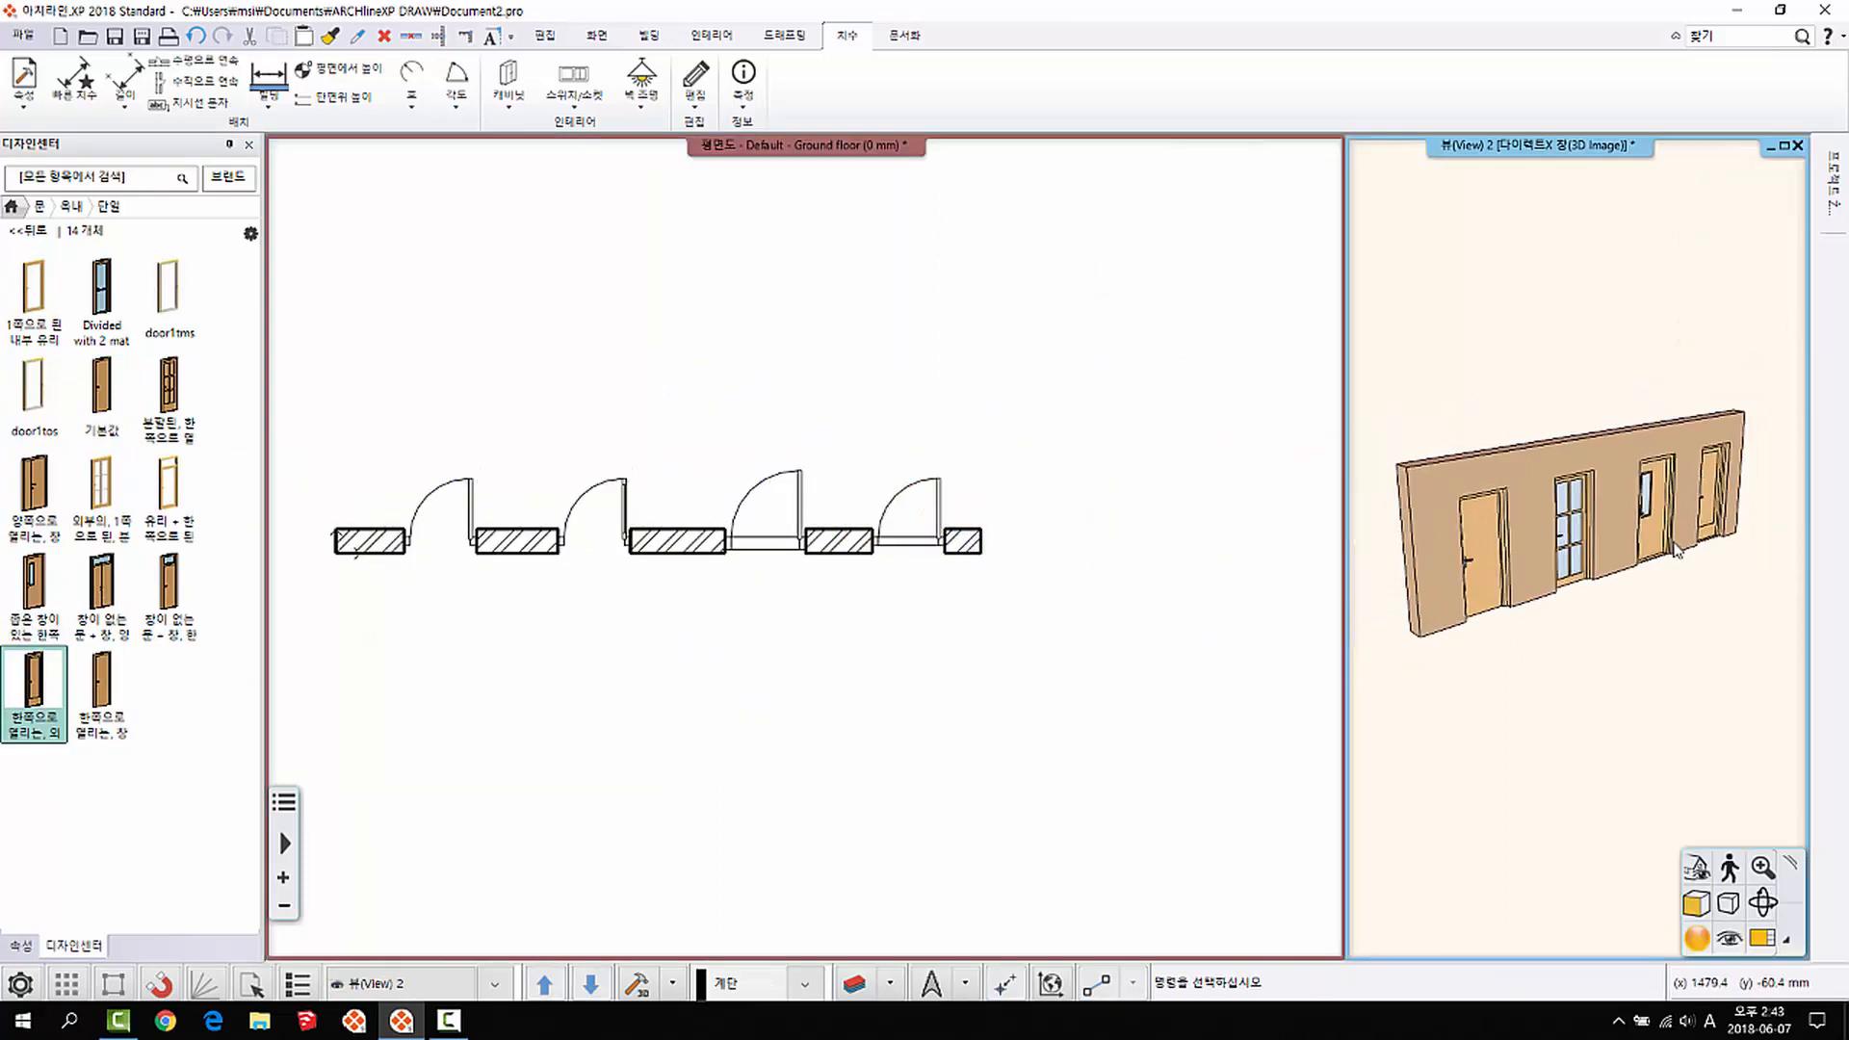
middle_drag(674, 468, 822, 373)
middle_drag(1027, 375, 955, 424)
scroll(966, 420, up, 1)
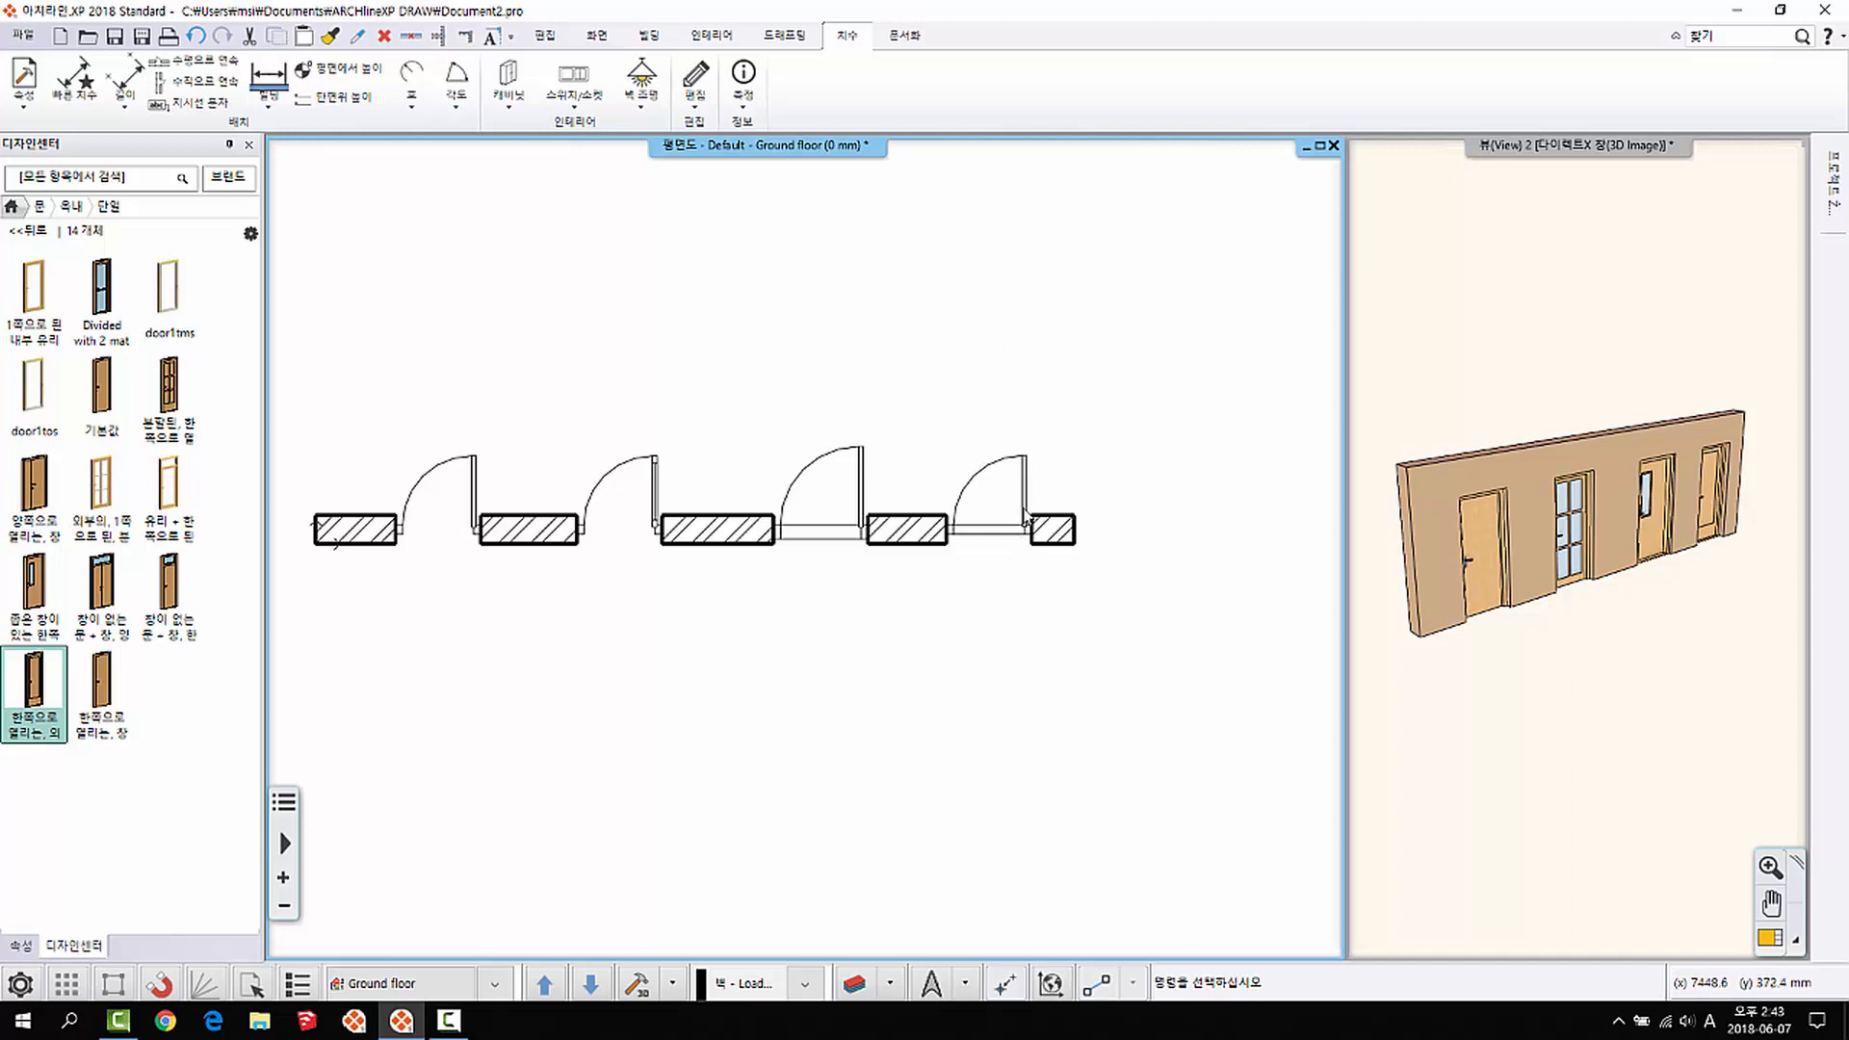
middle_drag(992, 472, 1003, 477)
scroll(976, 482, up, 2)
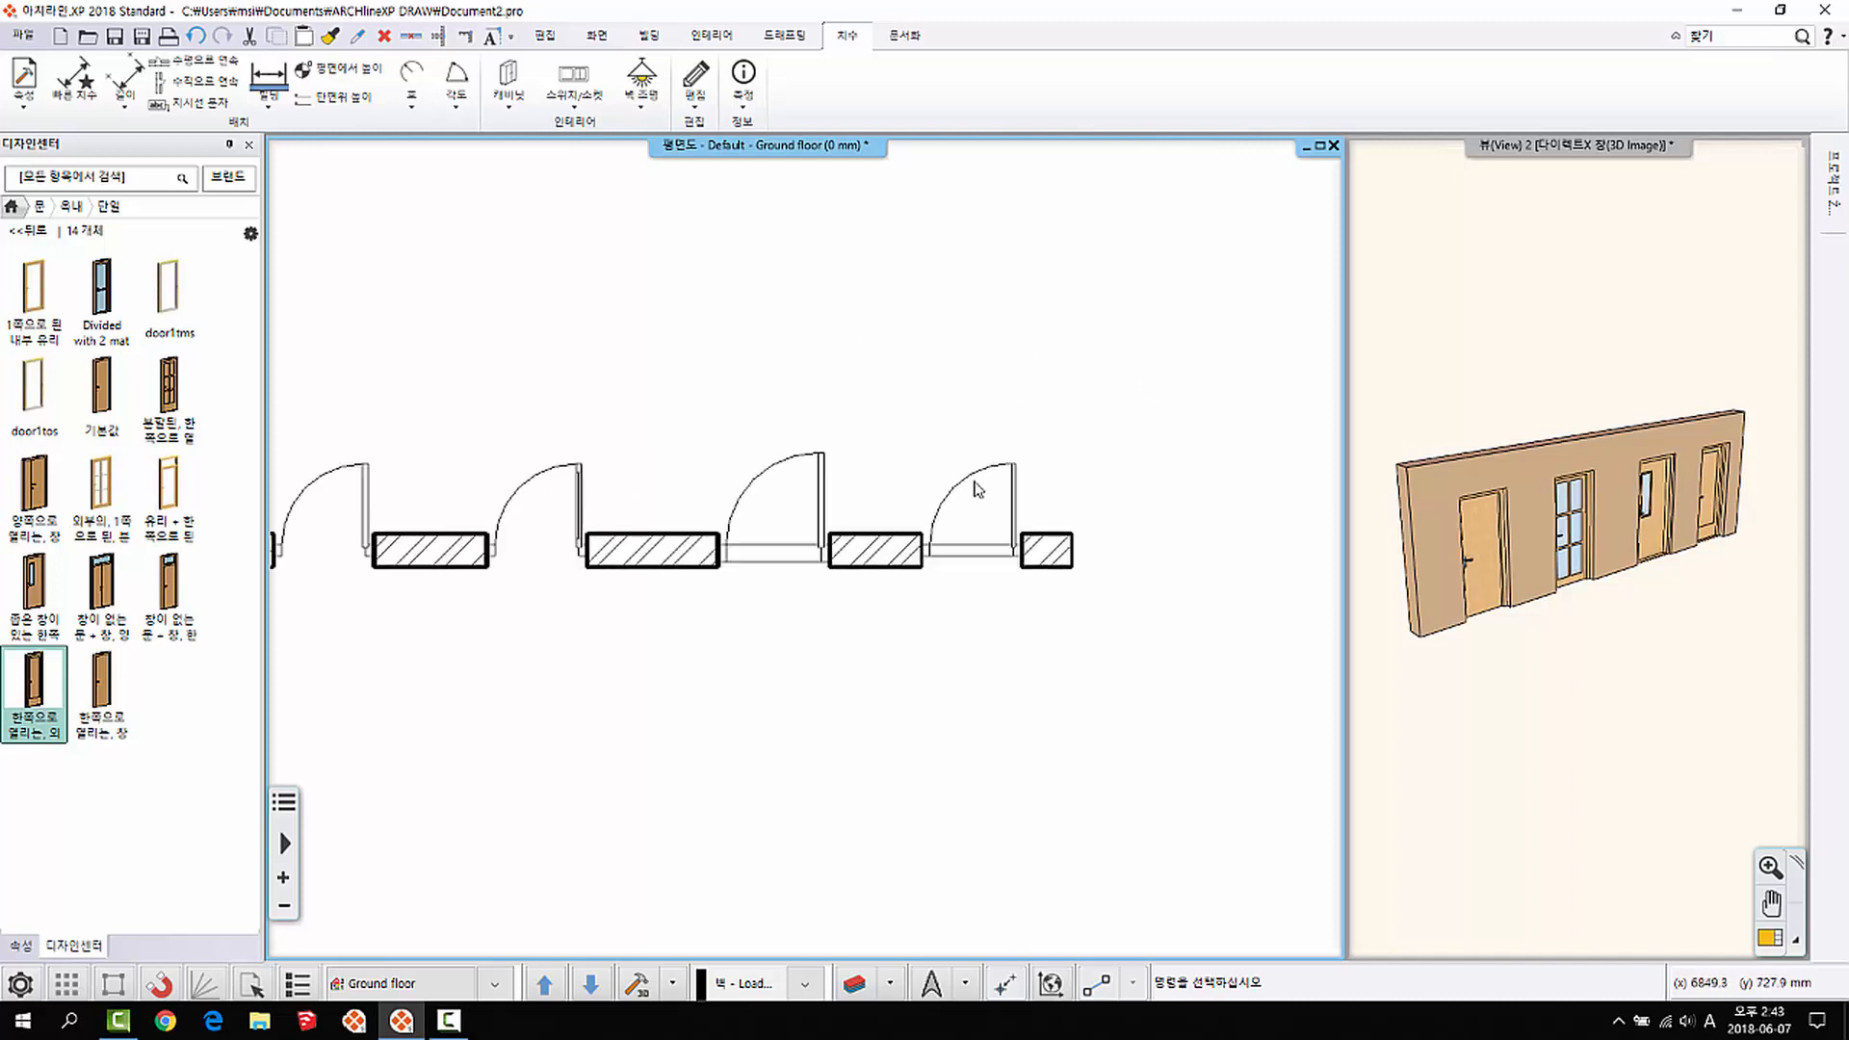
middle_drag(933, 580, 1161, 502)
click(479, 412)
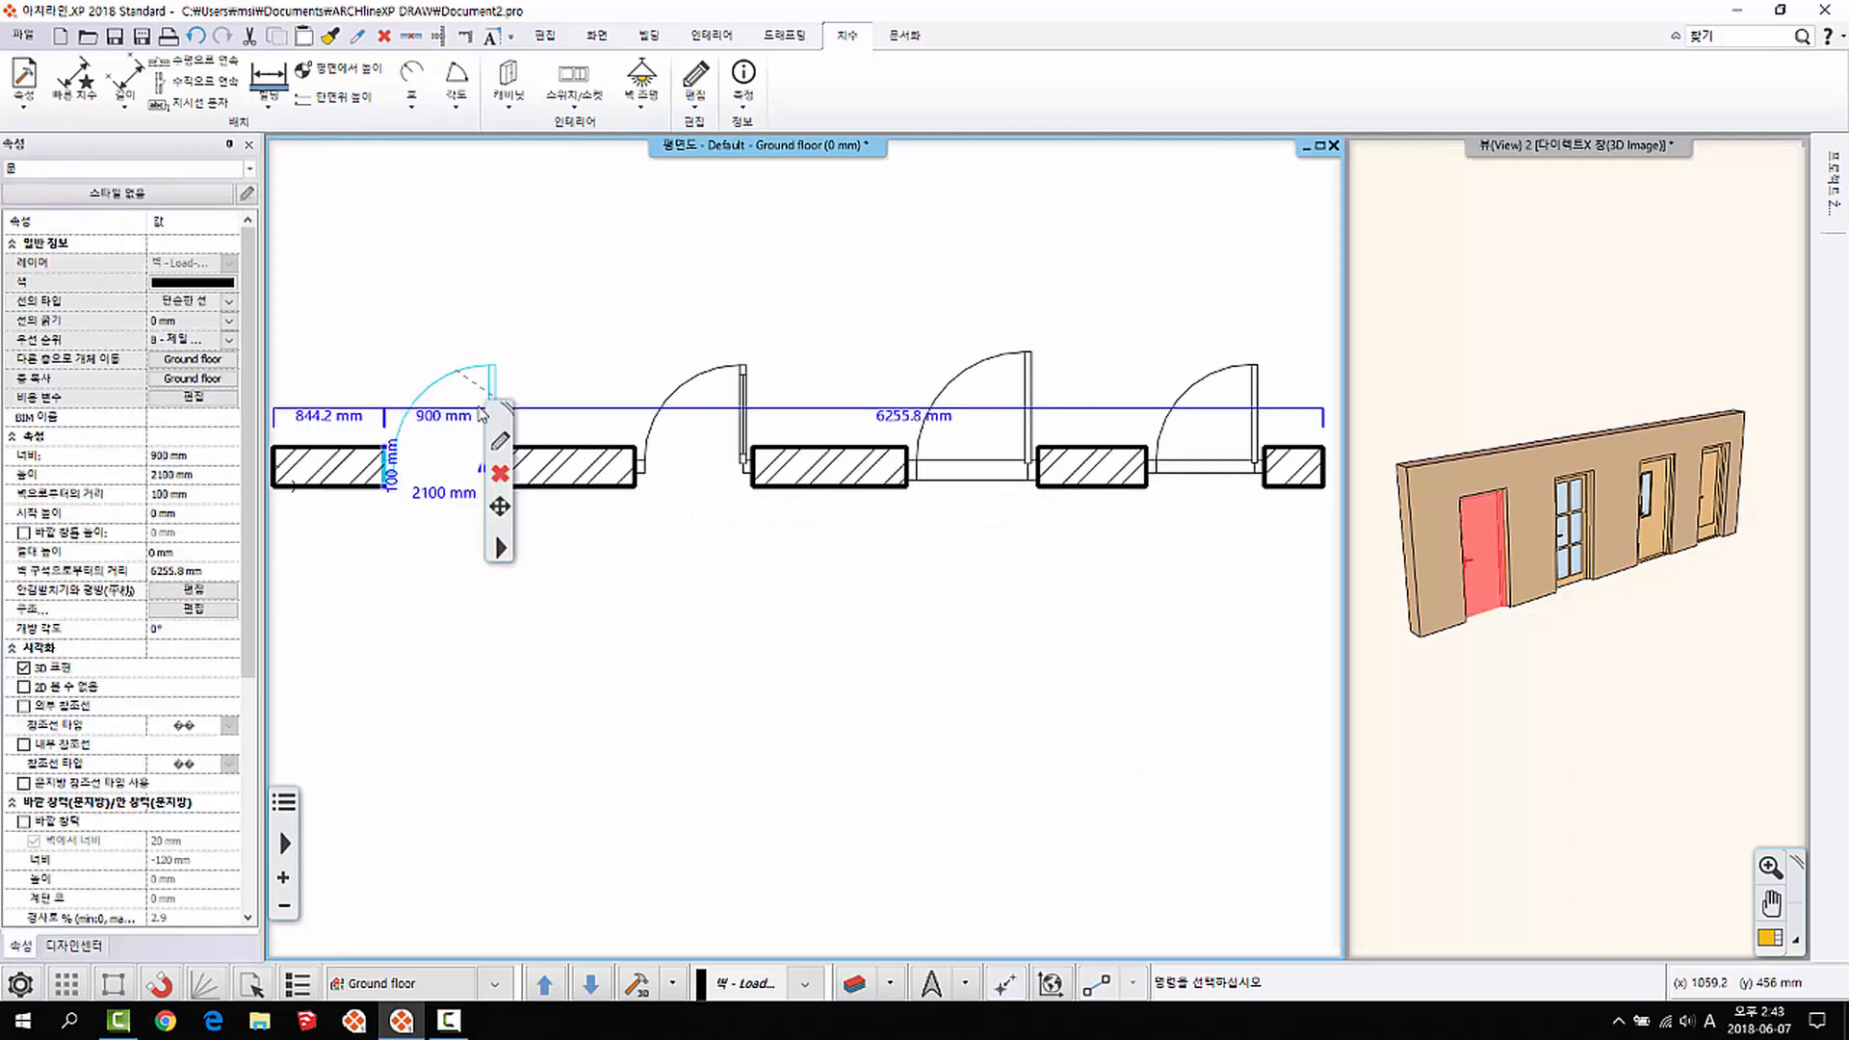
click(448, 420)
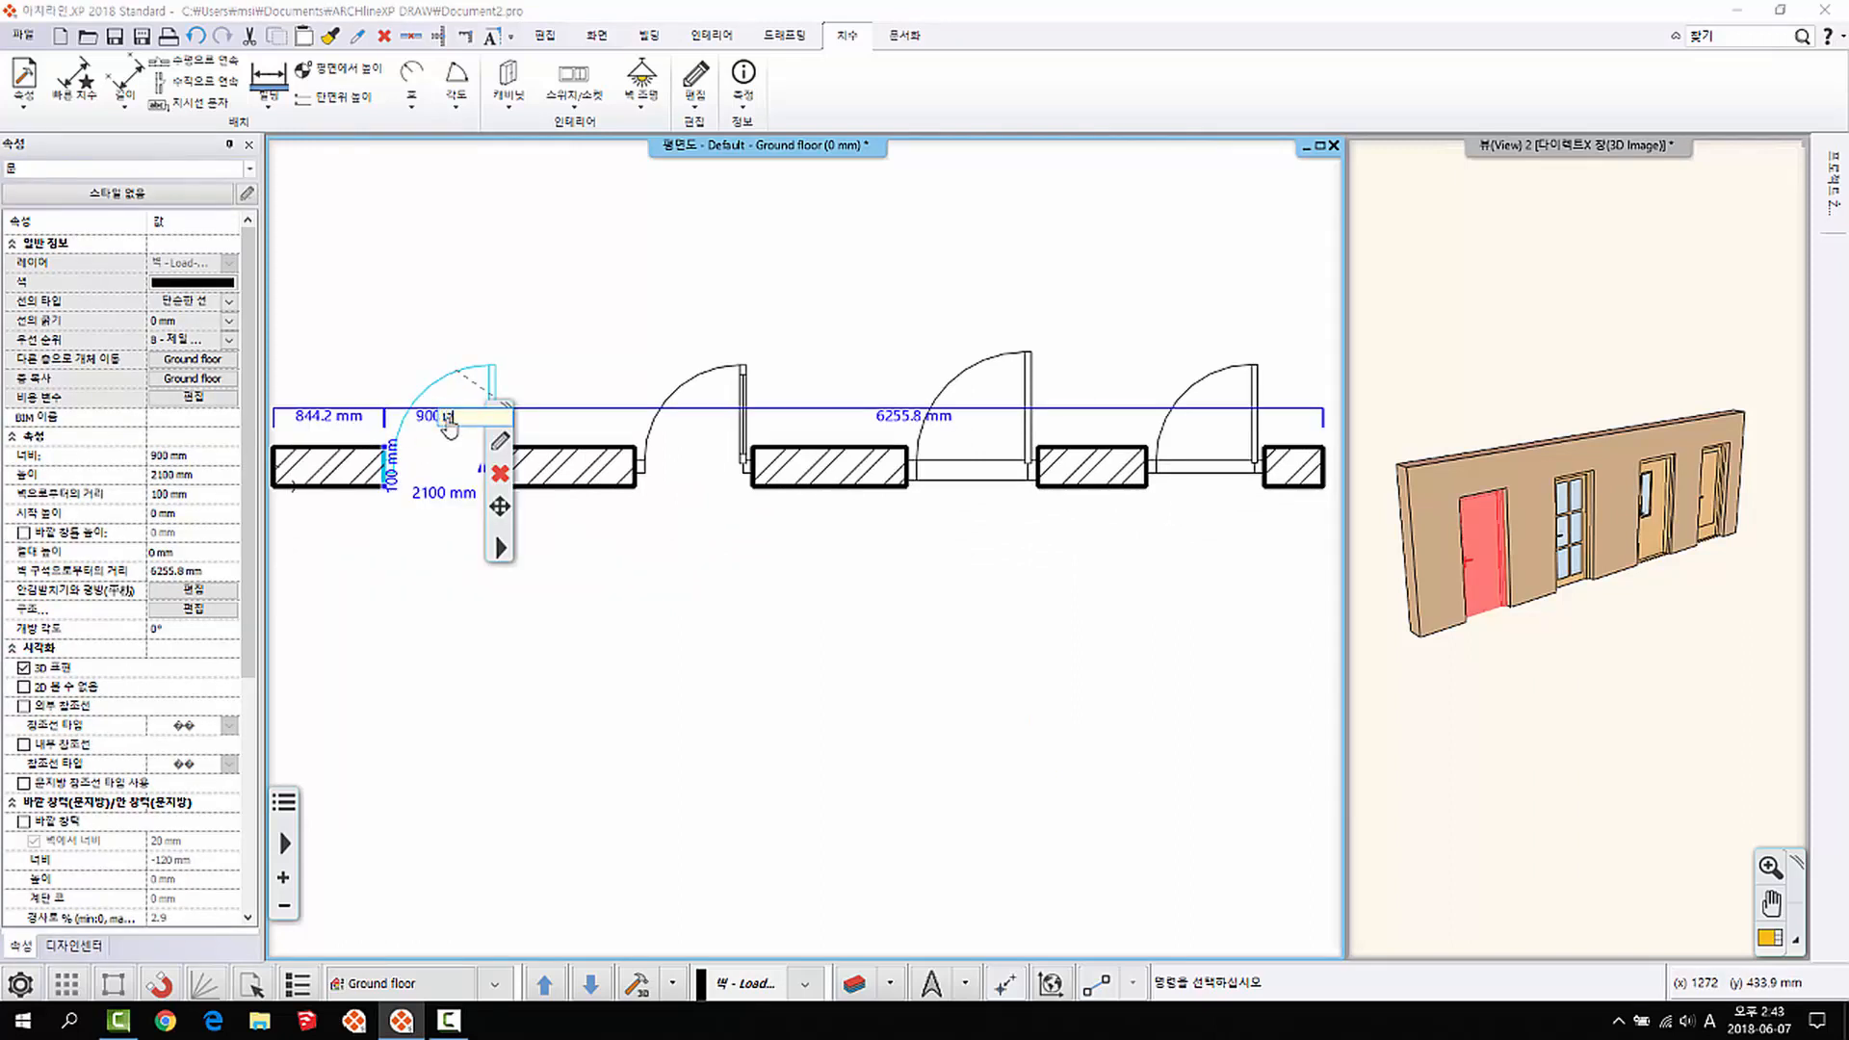
key(Return)
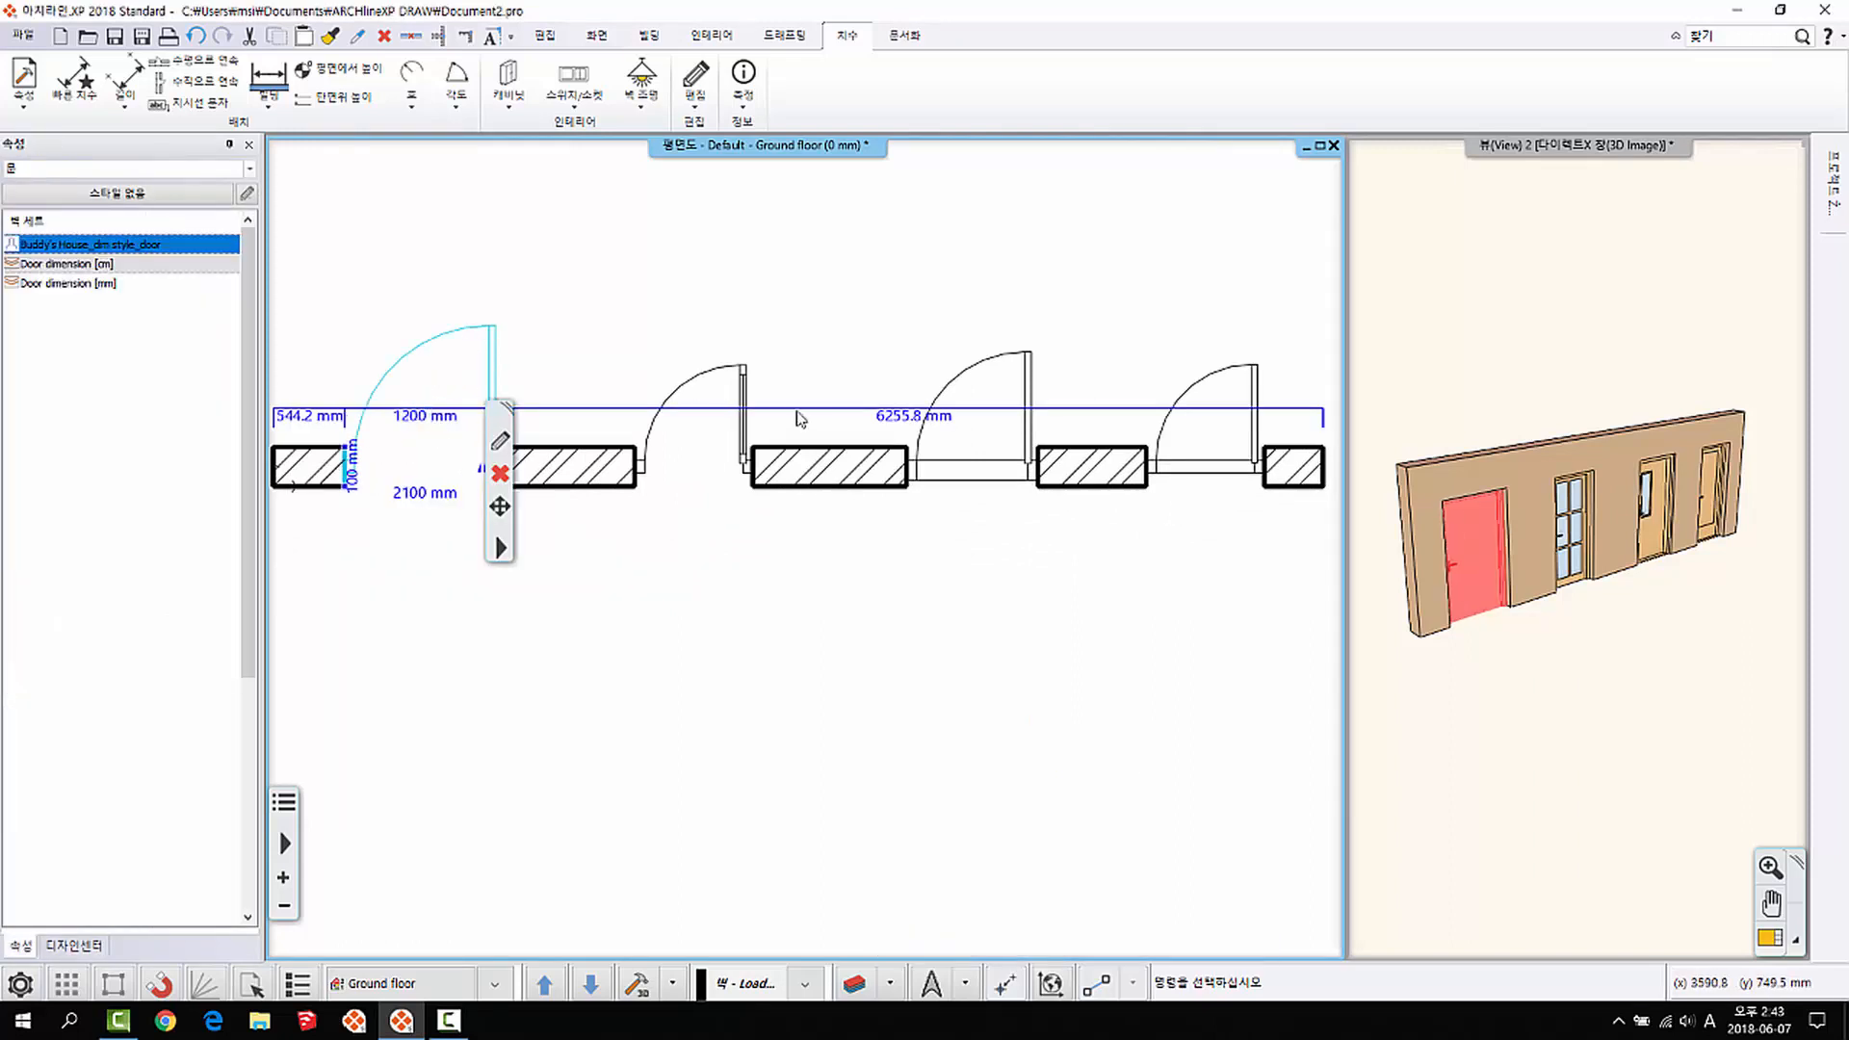
Step: Set the width of the second door from the left, the glazed one, to 800 mm
click(708, 381)
click(689, 415)
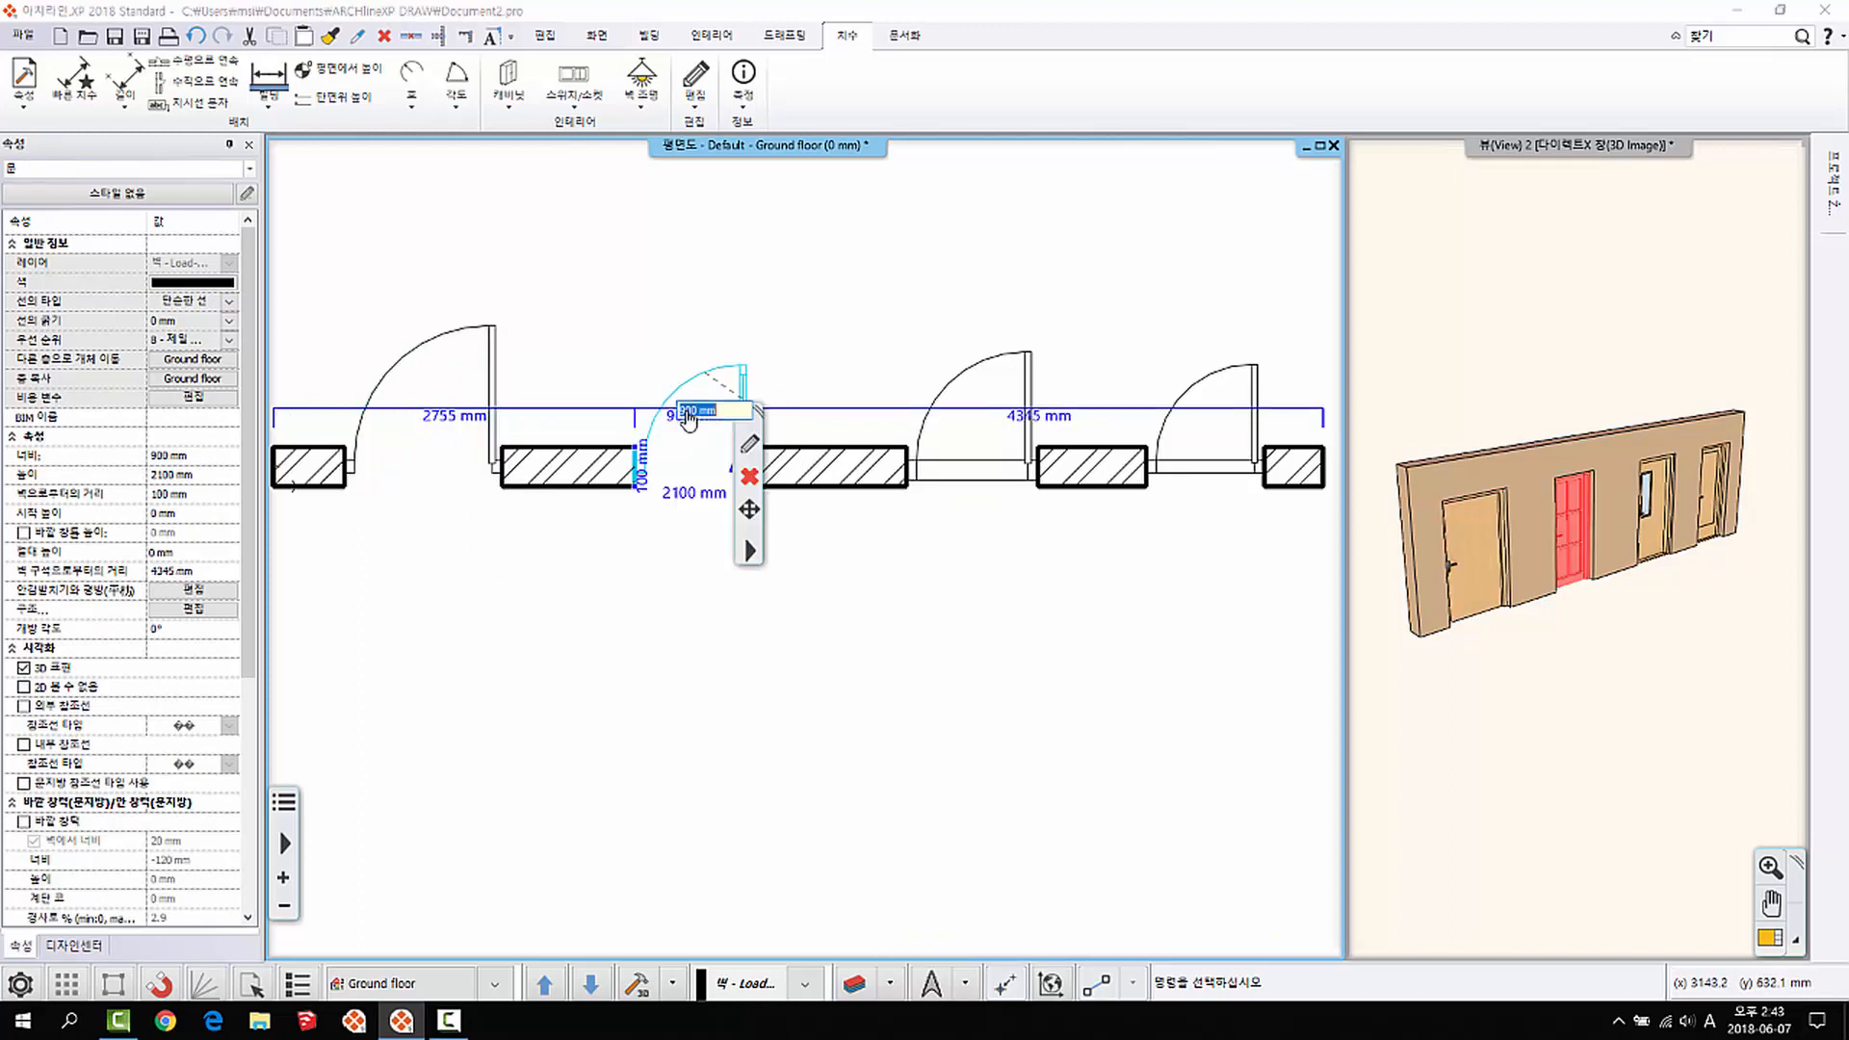
key(Escape)
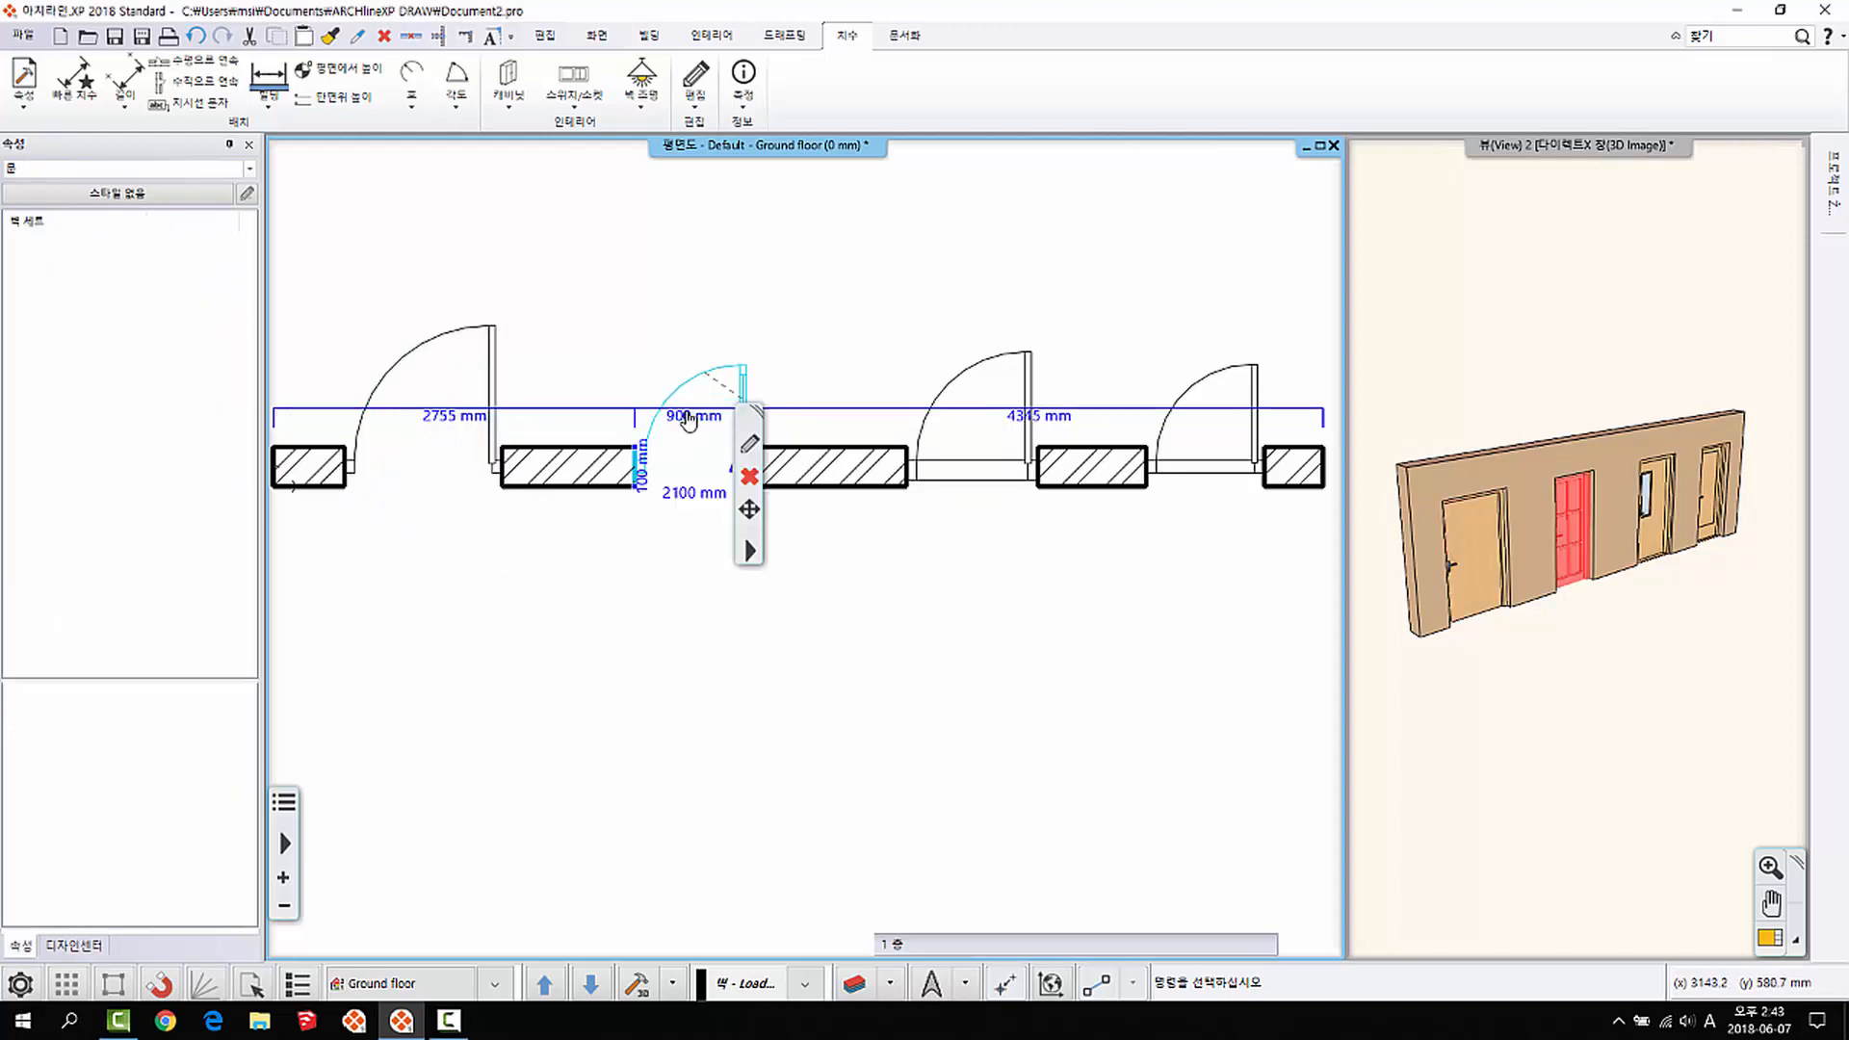
click(989, 383)
click(968, 423)
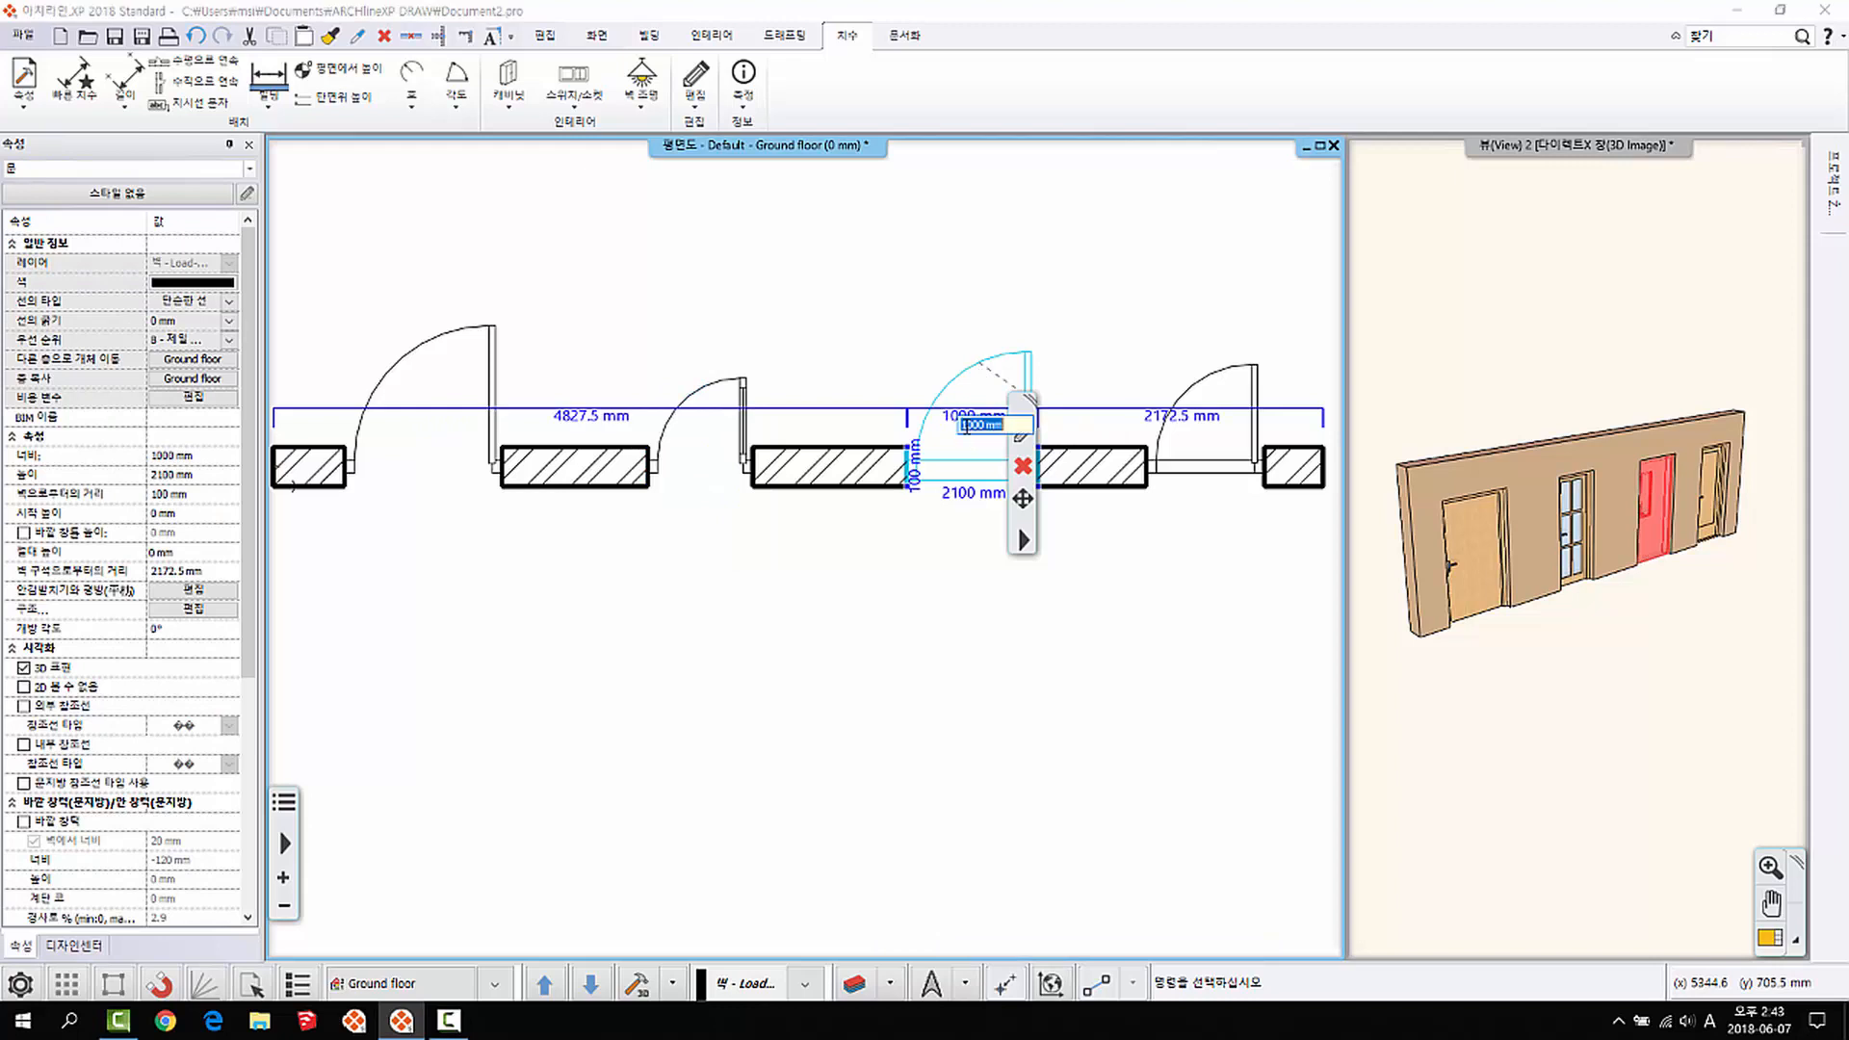
key(Escape)
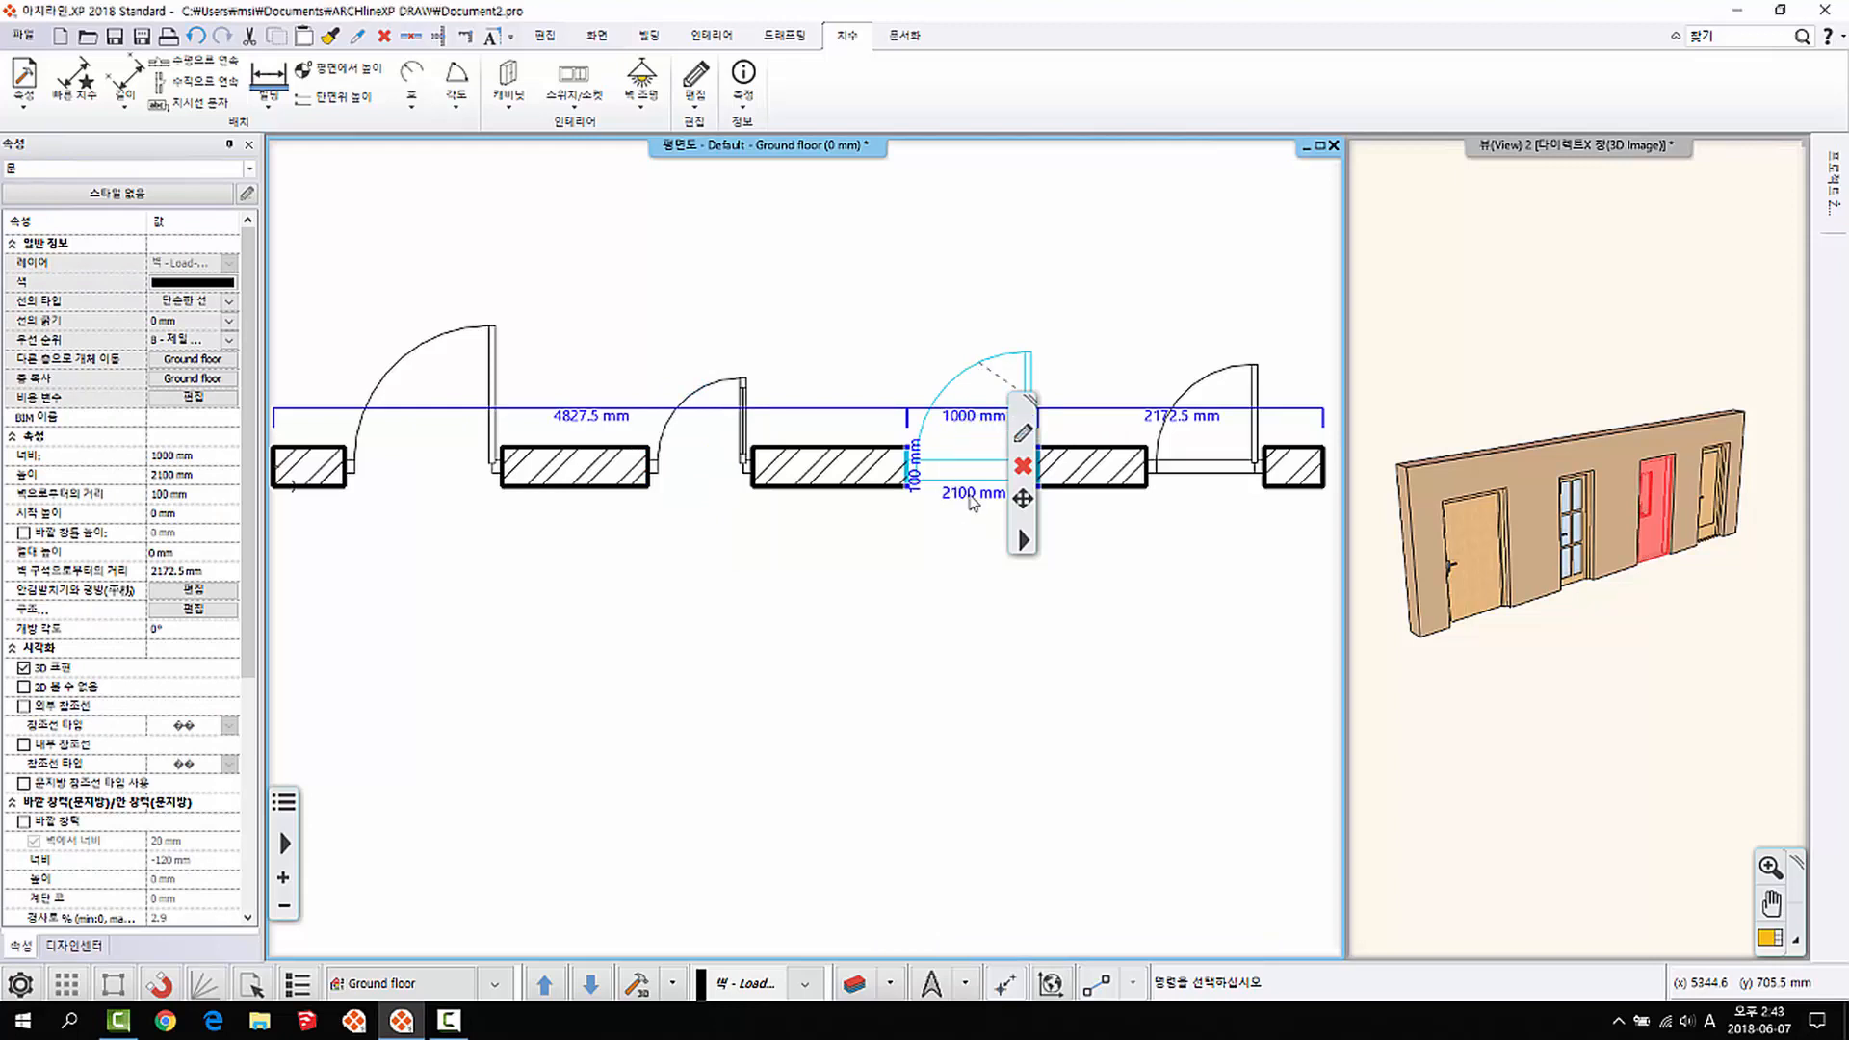
click(965, 429)
key(Escape)
key(Escape)
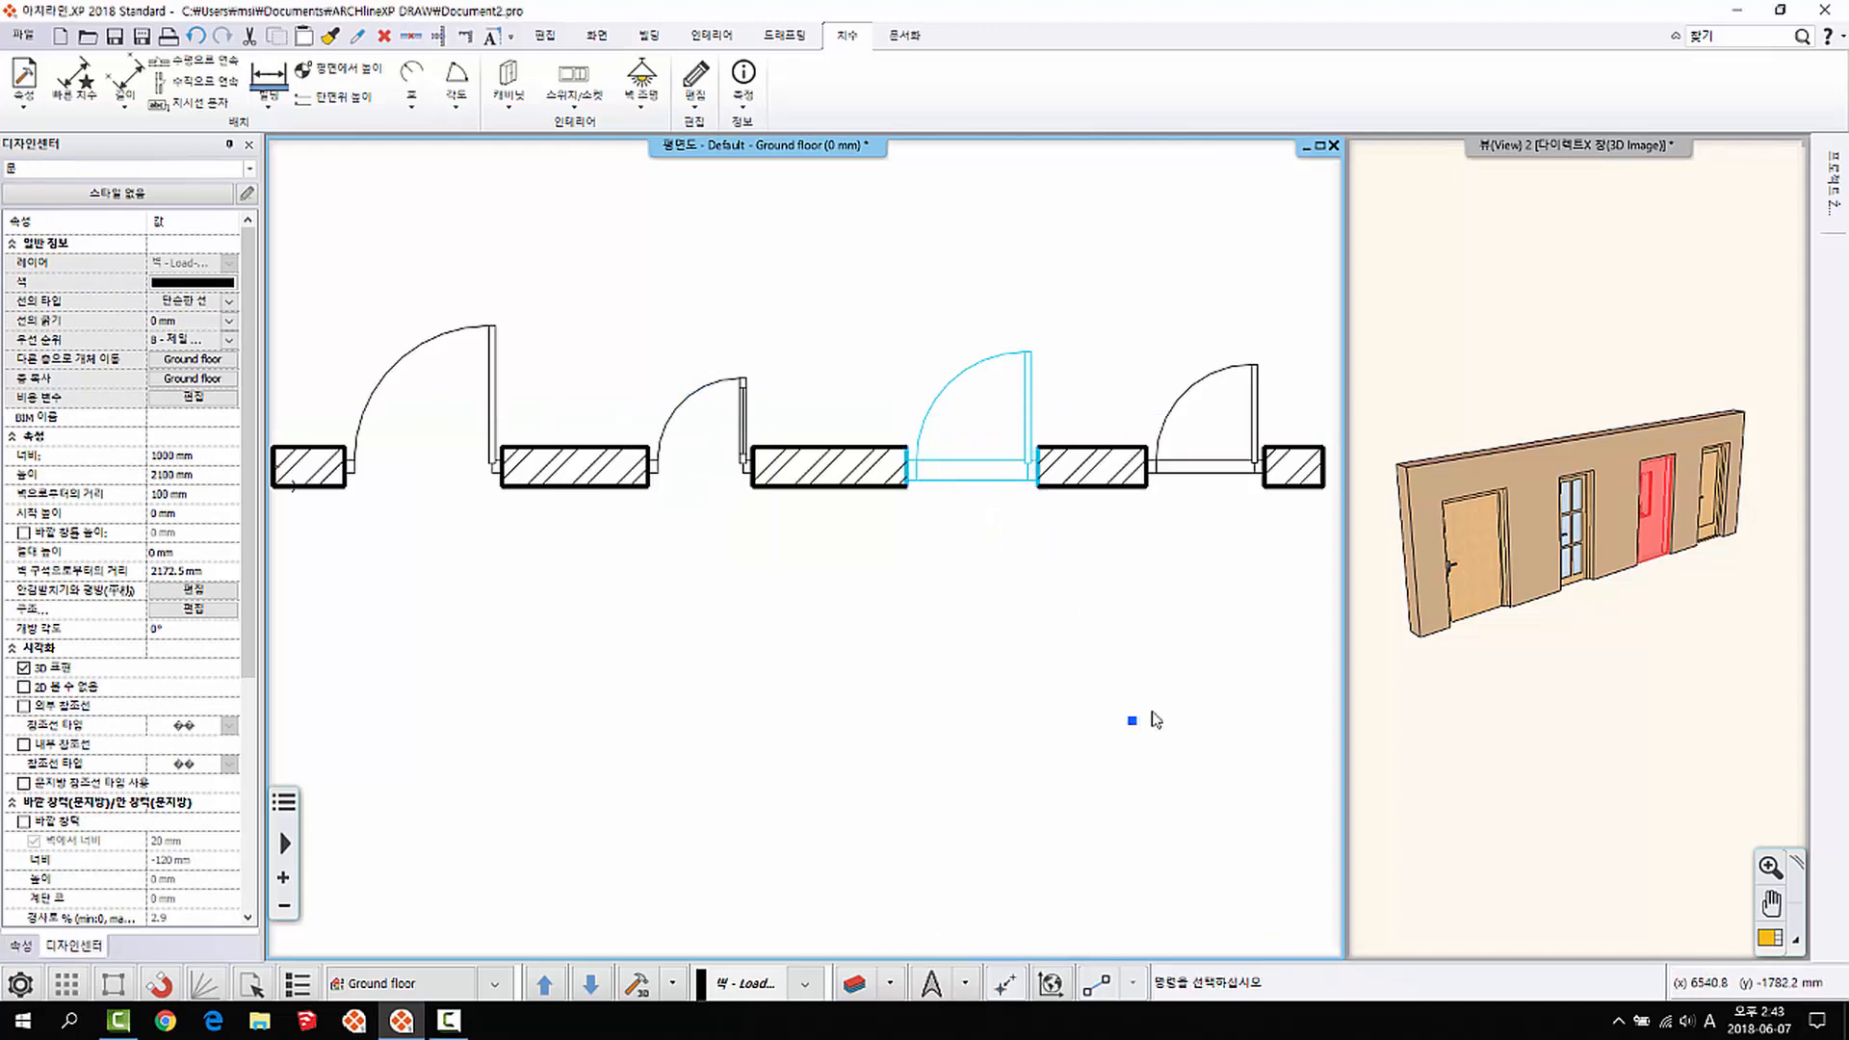
Step: Set the height of the glazed second door to 1800 mm
click(748, 402)
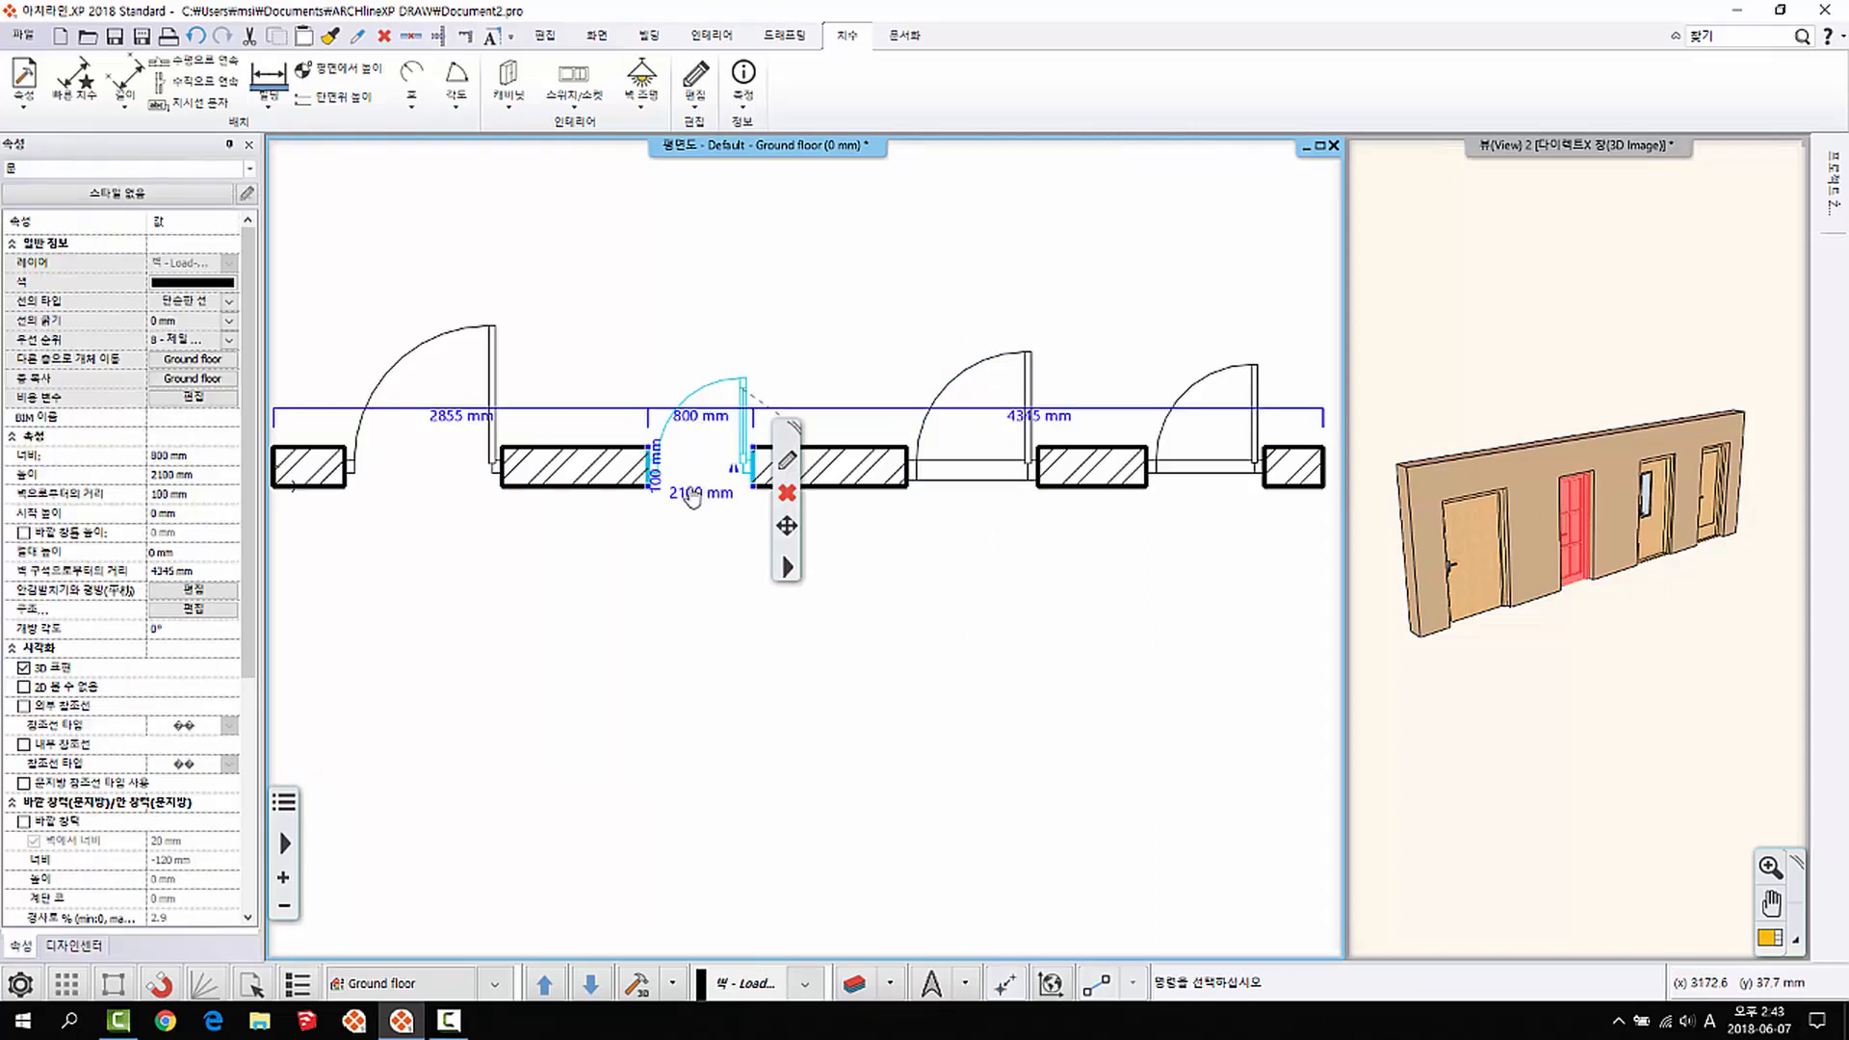
click(693, 496)
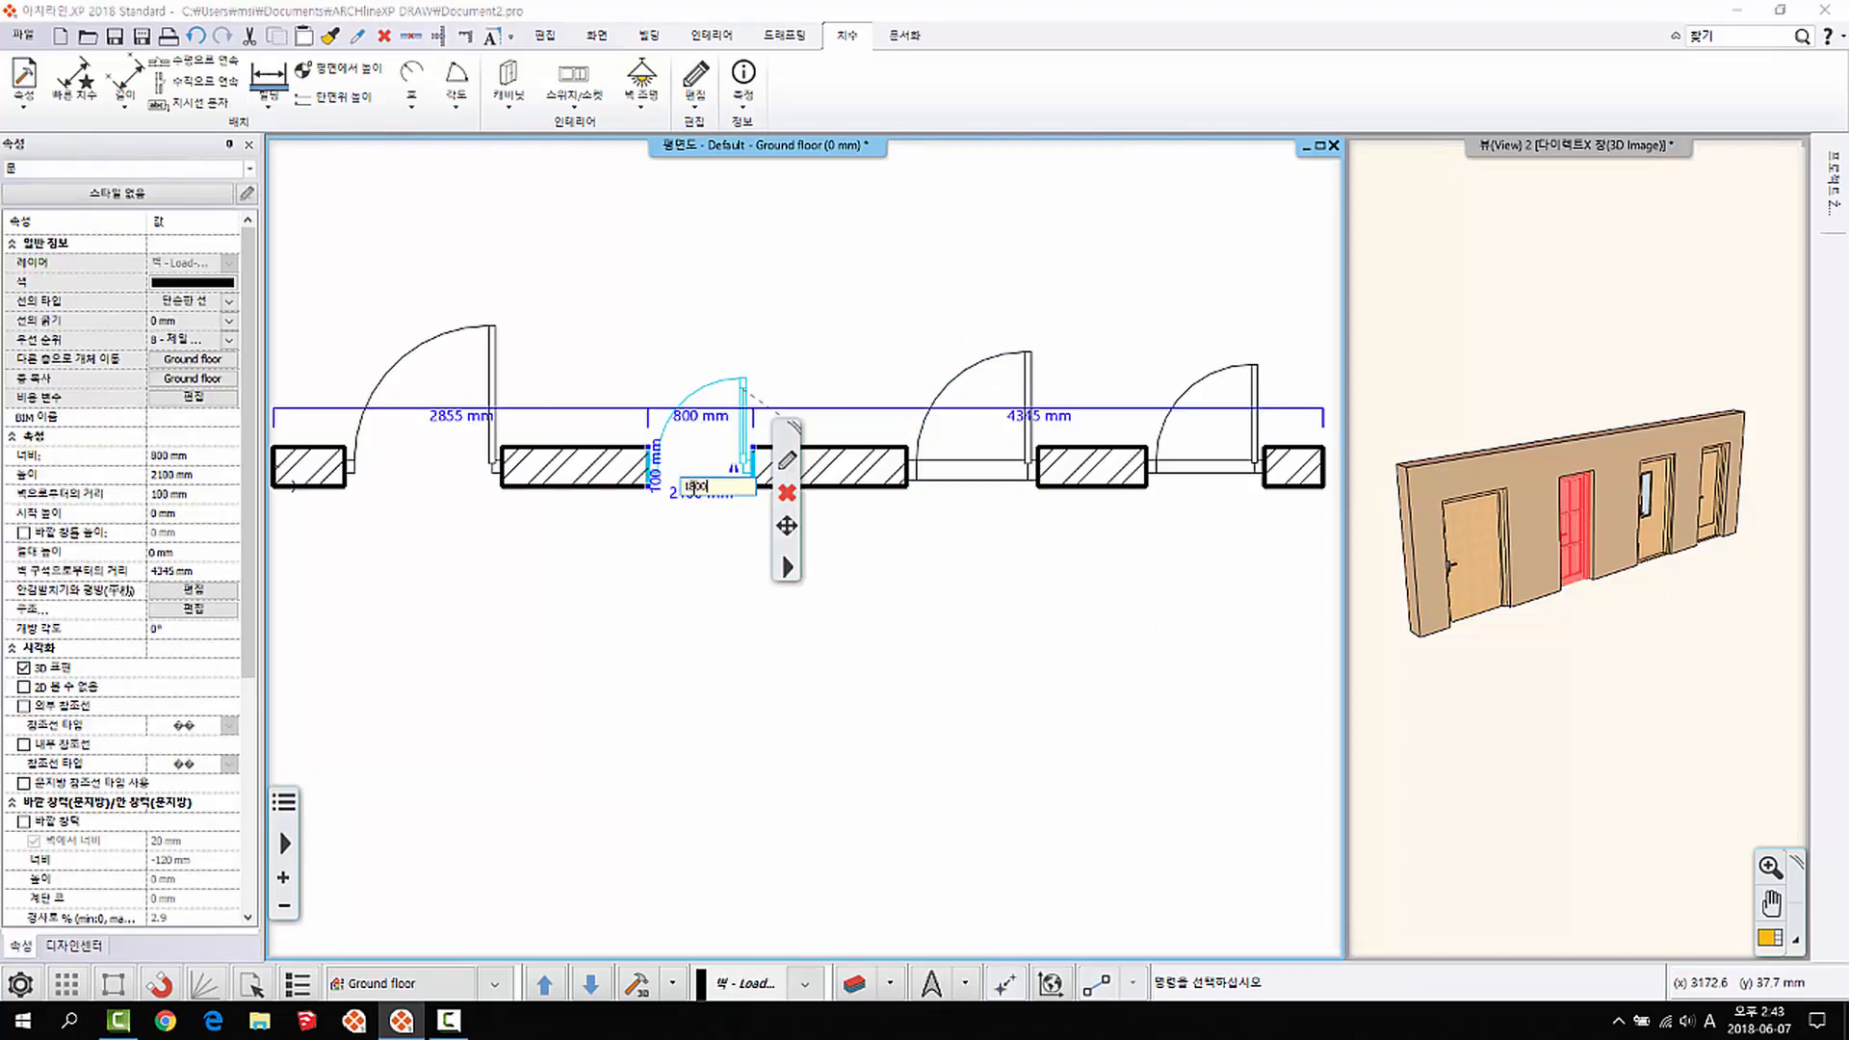
text(1000)
key(Return)
Step: Increase the height of the third door, the one with the narrow window
click(872, 528)
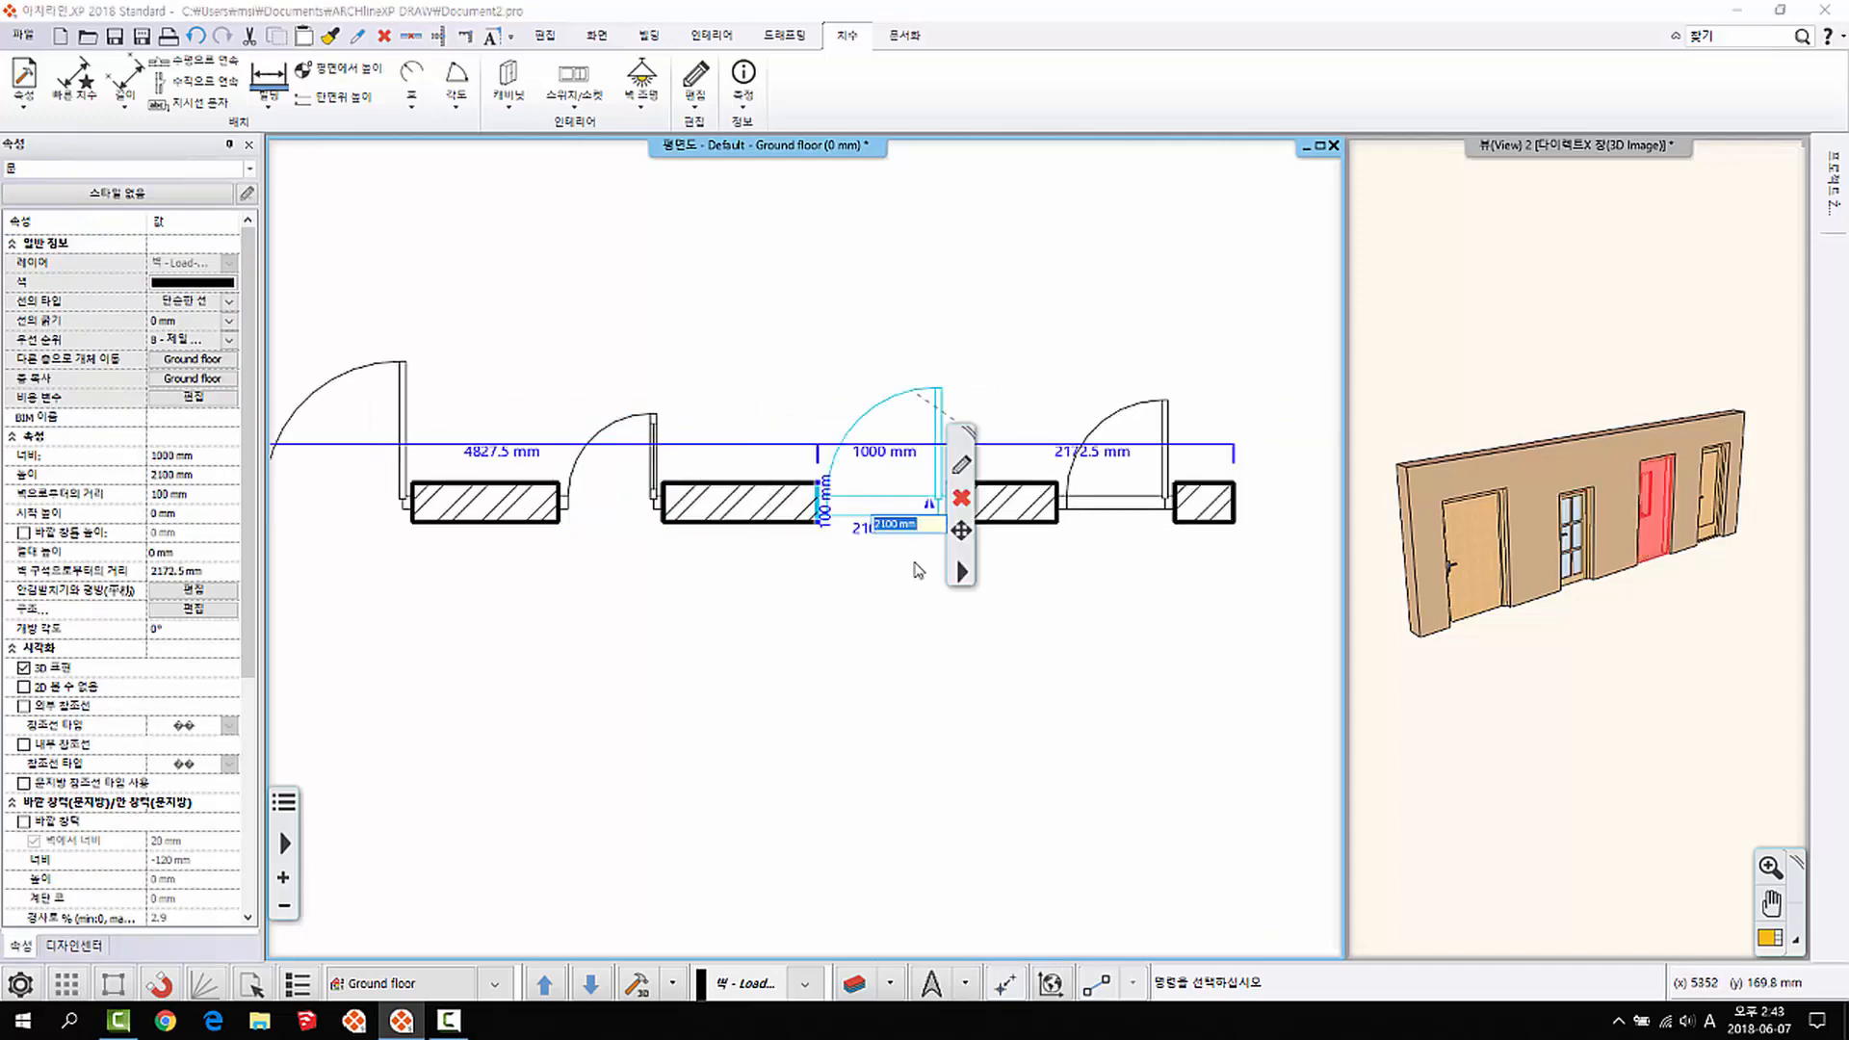
key(Return)
click(921, 603)
Step: Swap the 3D view into the large window and show all four doors close up
drag(1628, 563, 1700, 675)
scroll(1519, 525, up, 3)
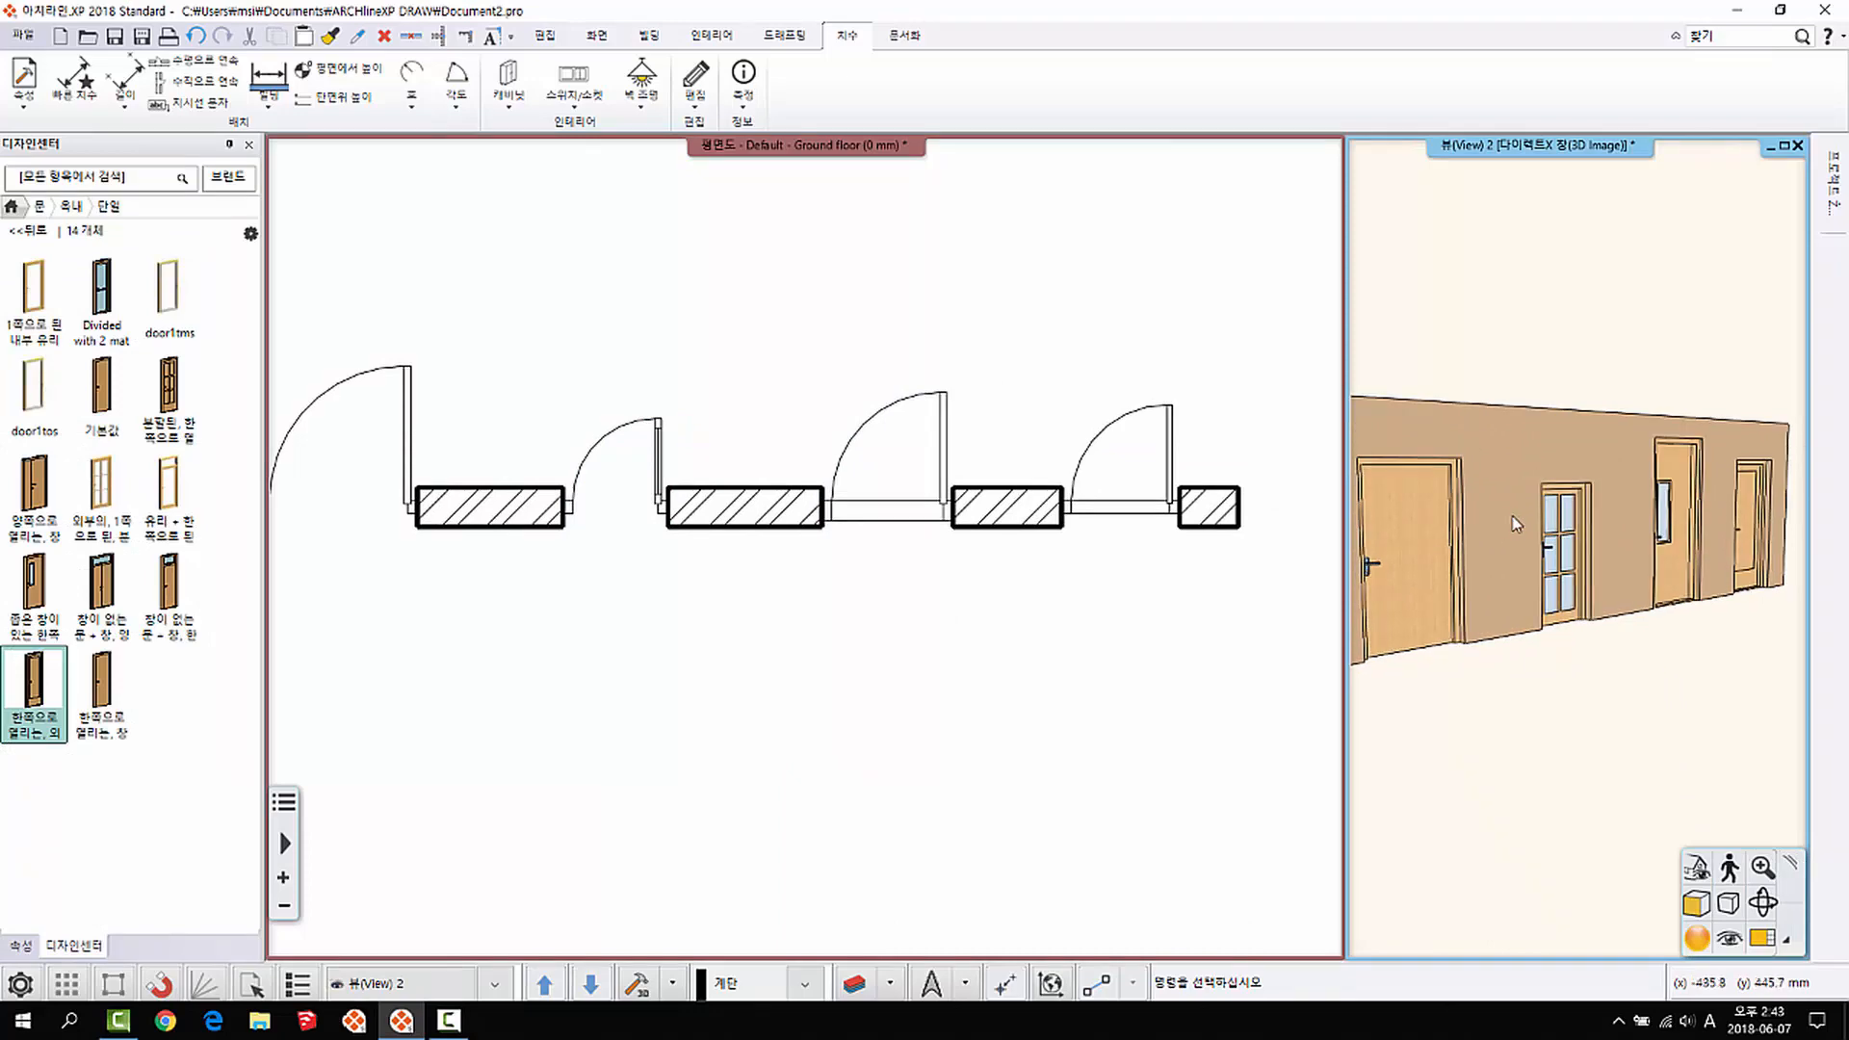
click(1761, 937)
scroll(770, 490, up, 4)
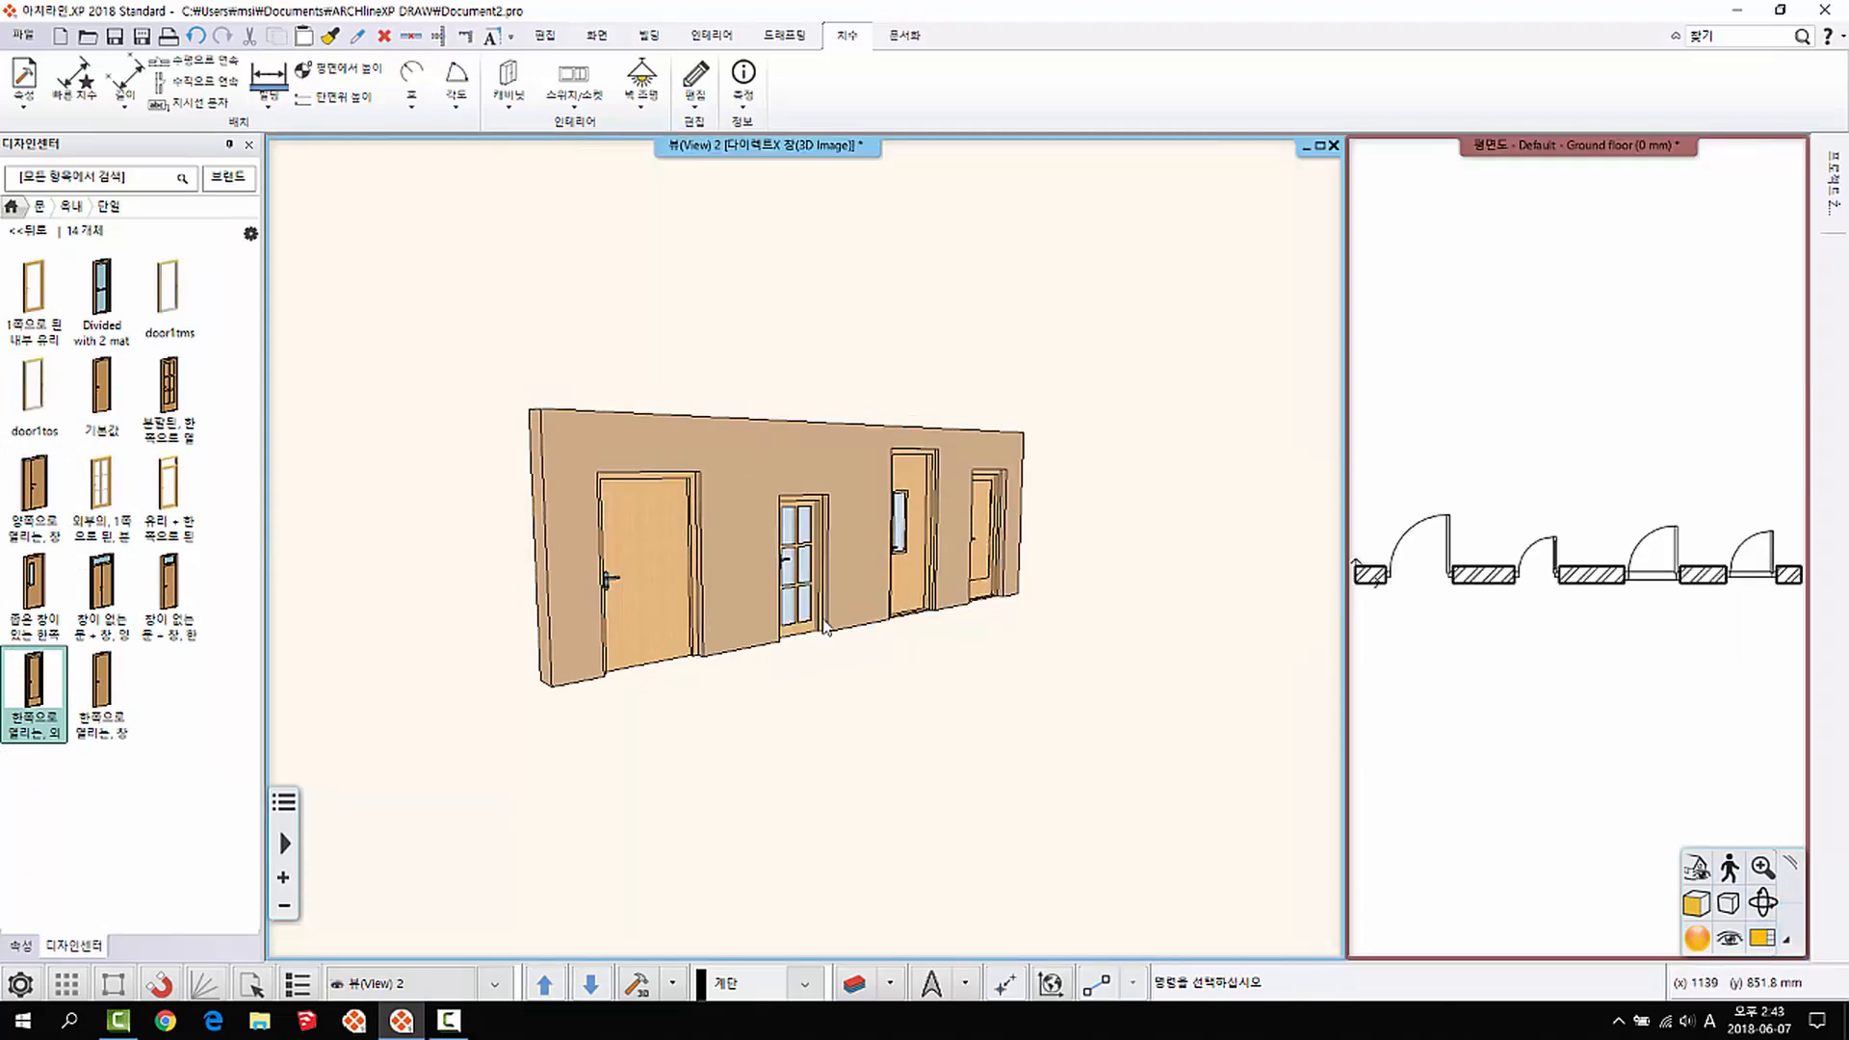
mouse_move(768, 489)
middle_down()
mouse_move(925, 500)
mouse_move(1048, 479)
mouse_move(984, 530)
mouse_move(790, 515)
middle_up()
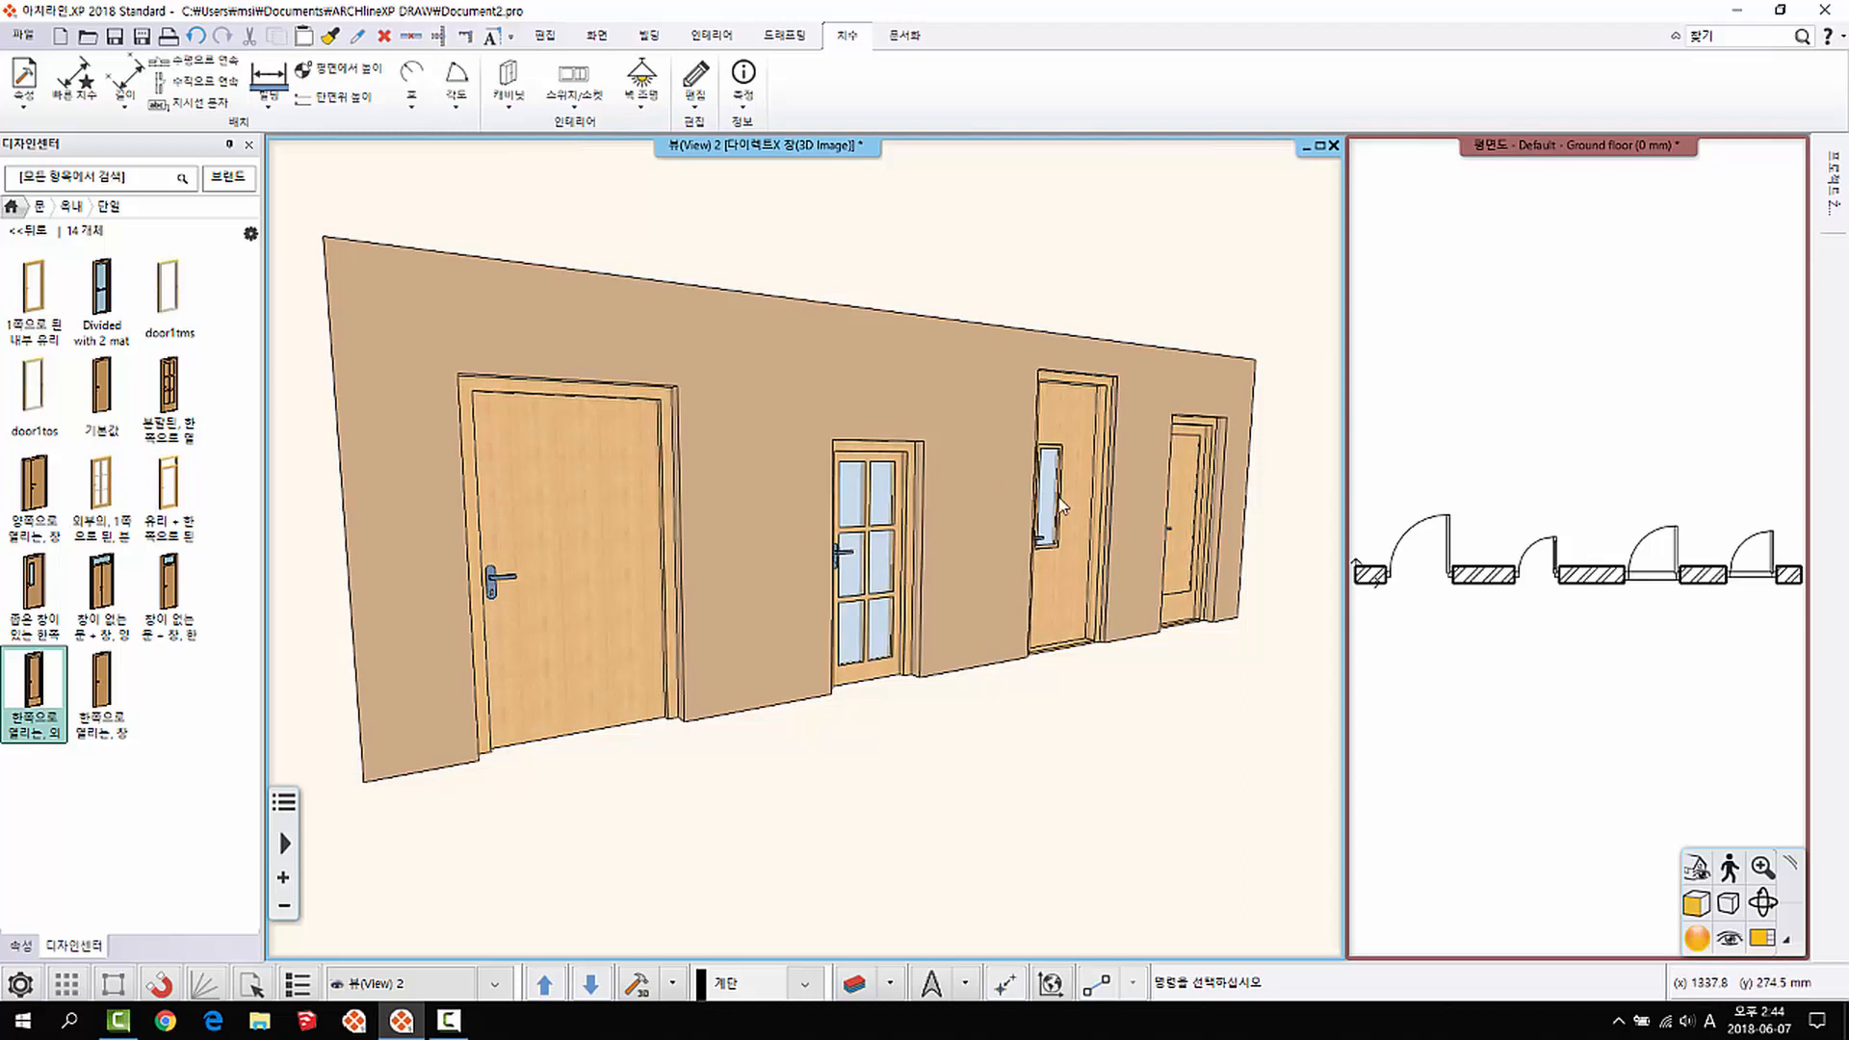
right_click(874, 495)
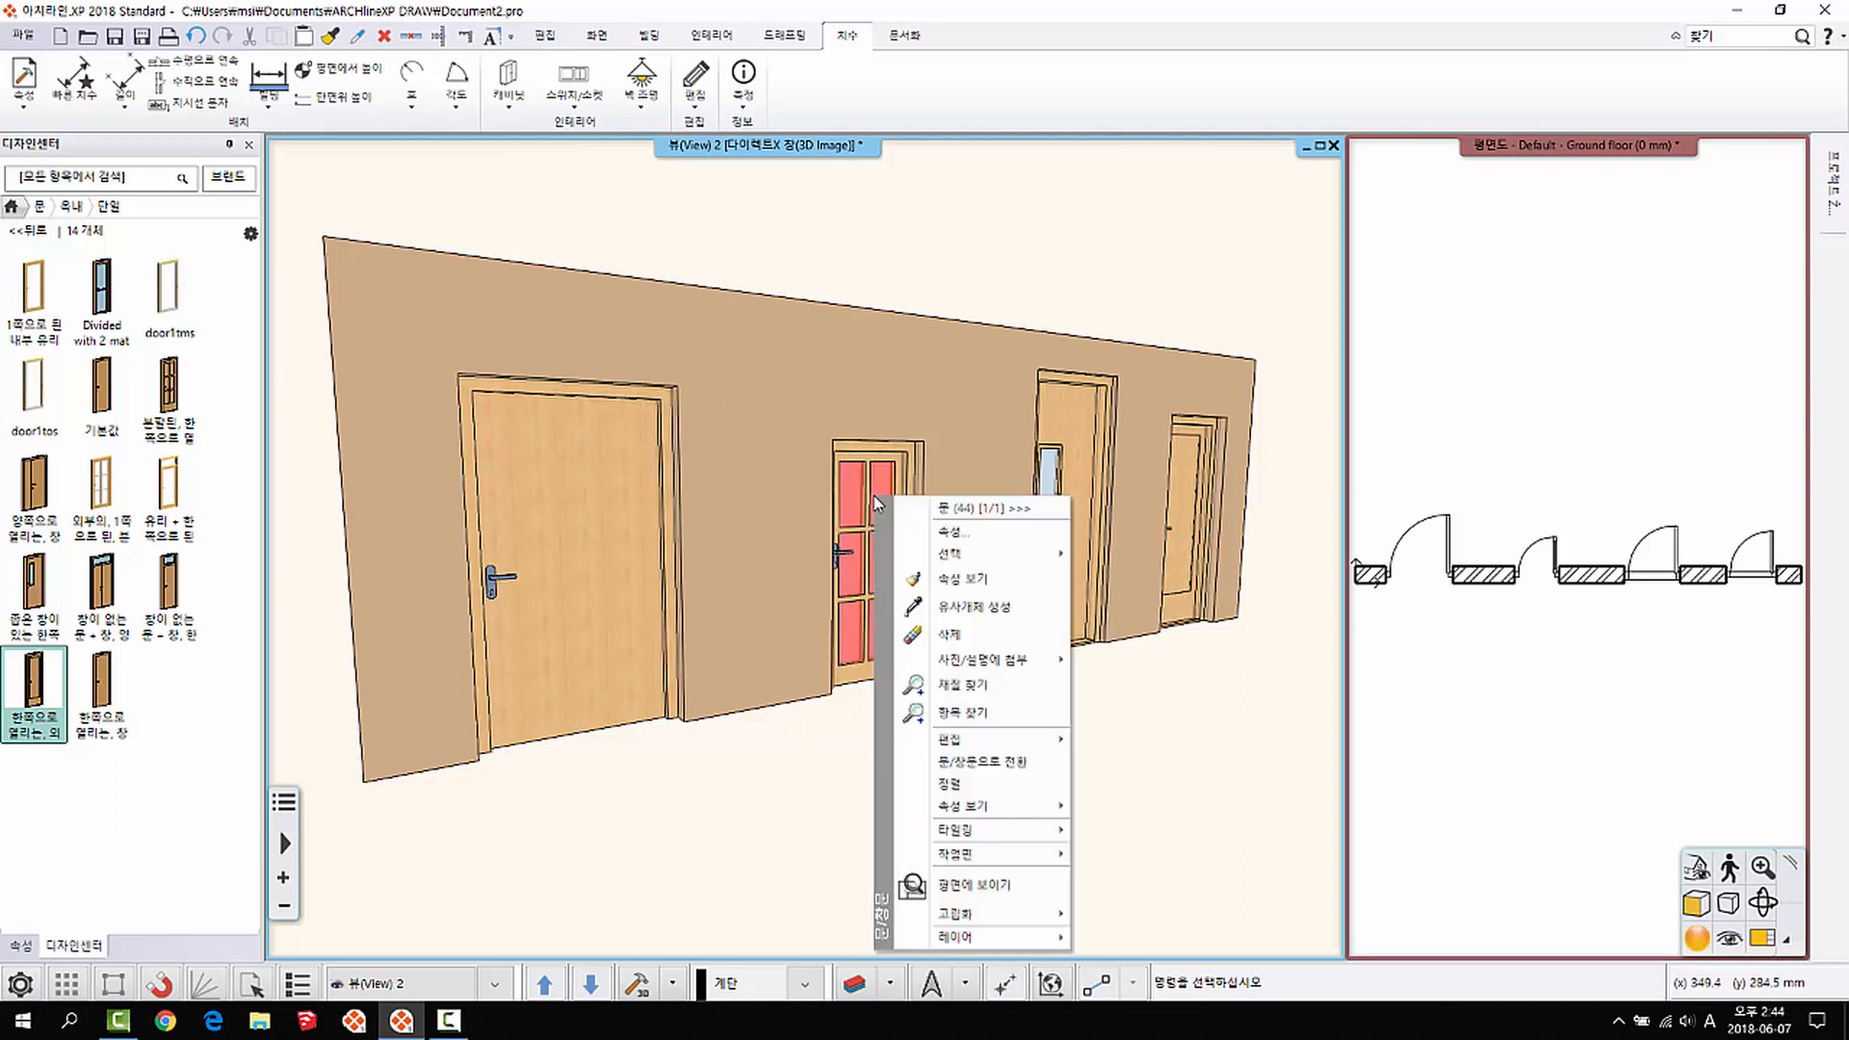
mouse_move(988, 811)
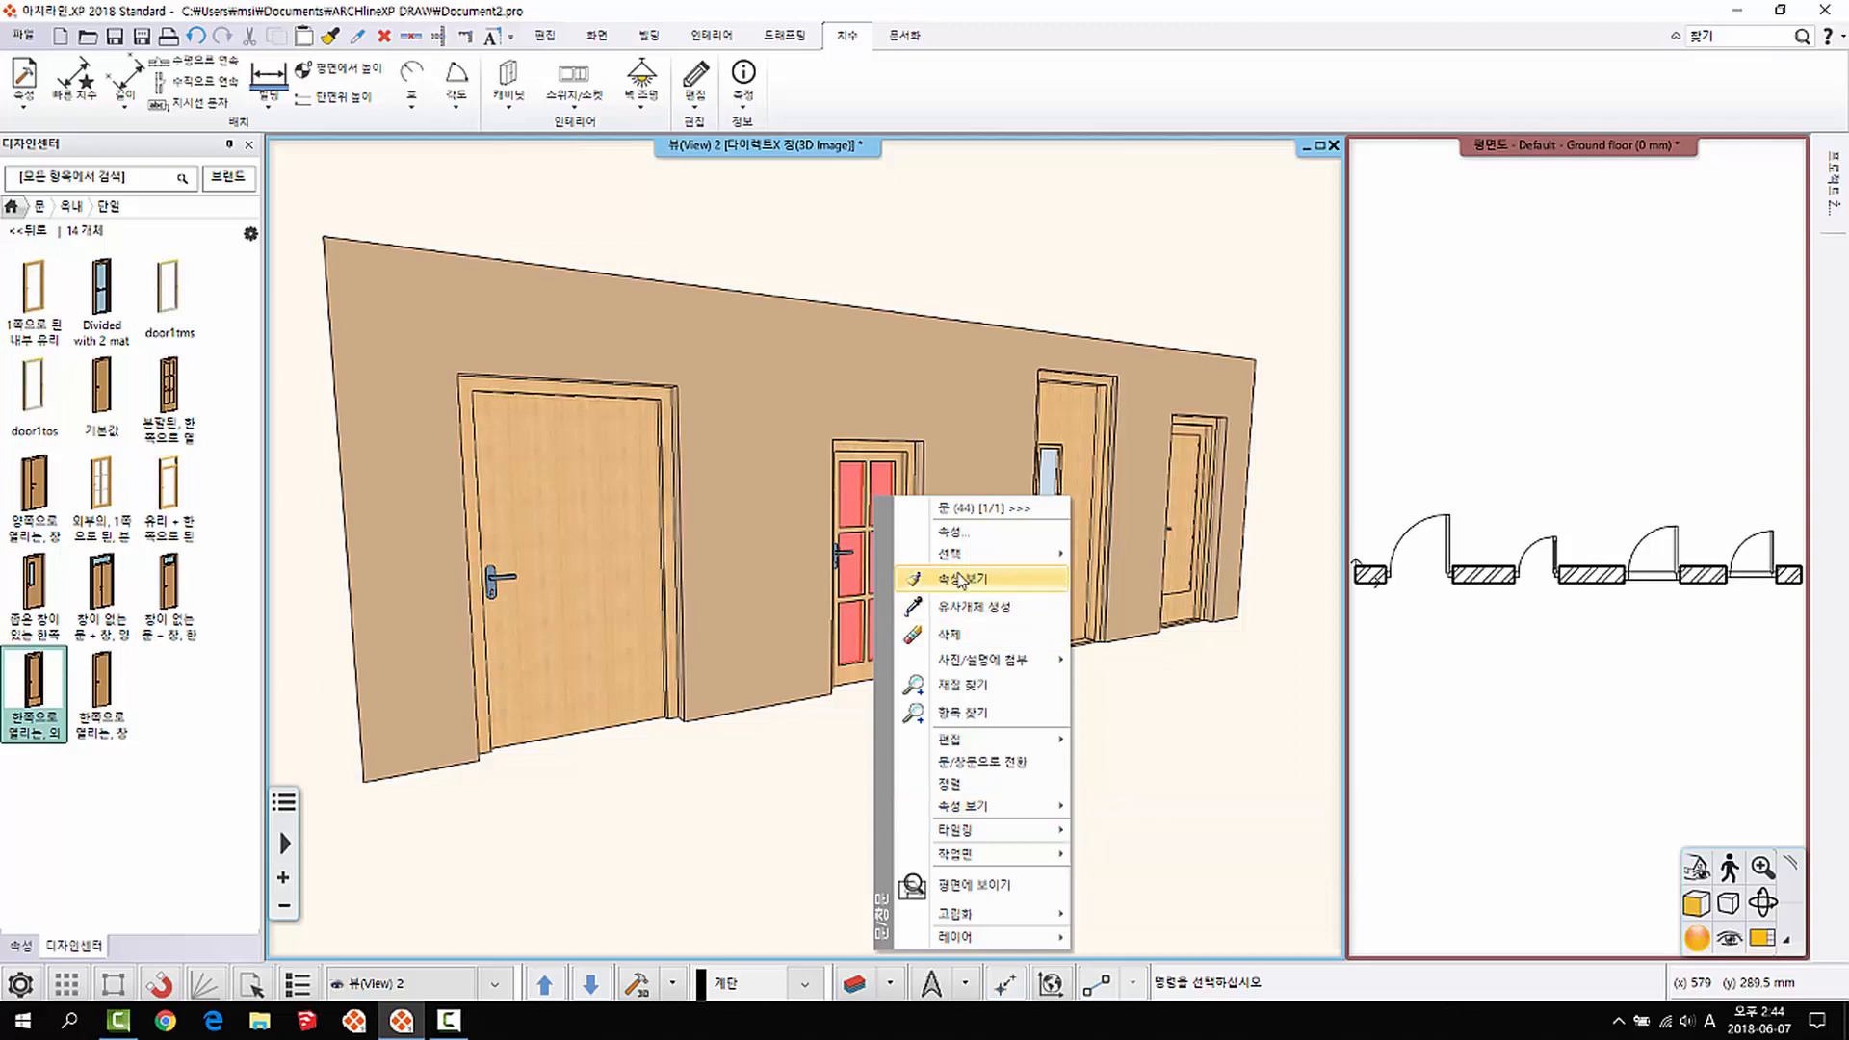
key(Escape)
click(1503, 352)
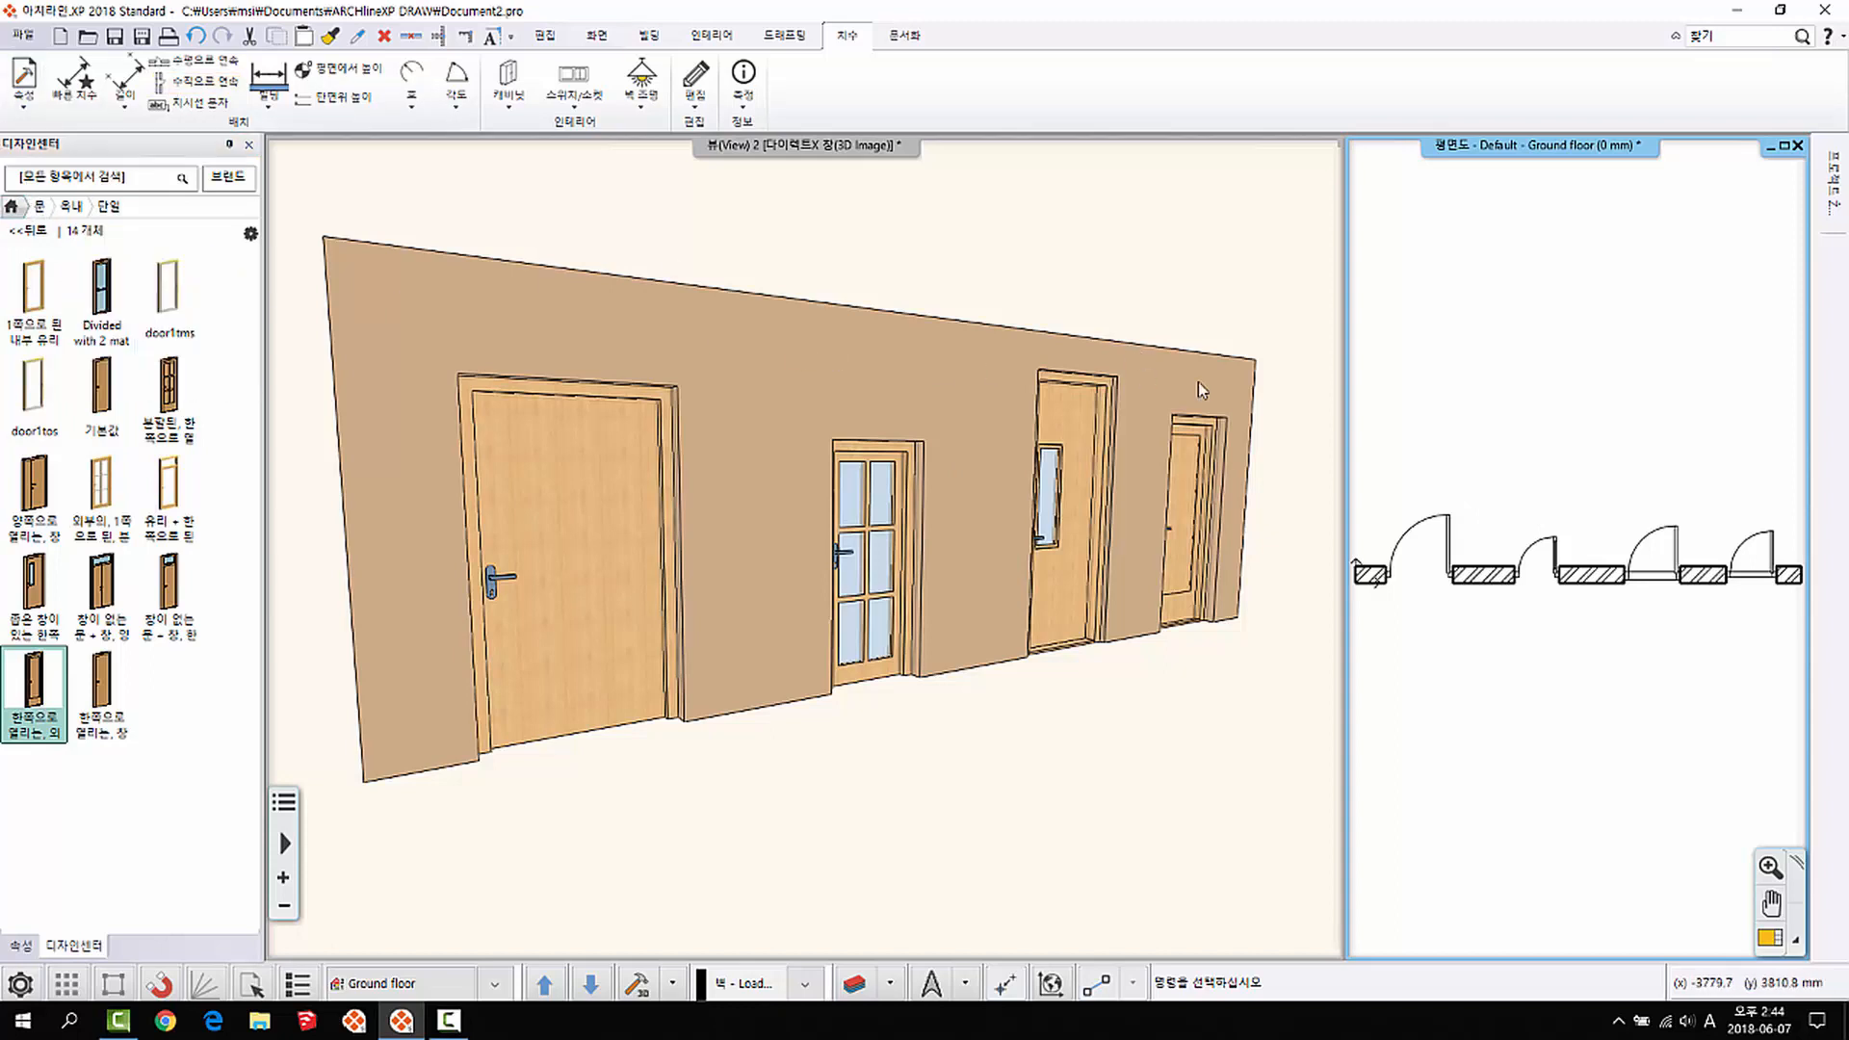
Step: Apply the glazed door's type to the three other doors using Change Type and keep original width/height
right_click(889, 464)
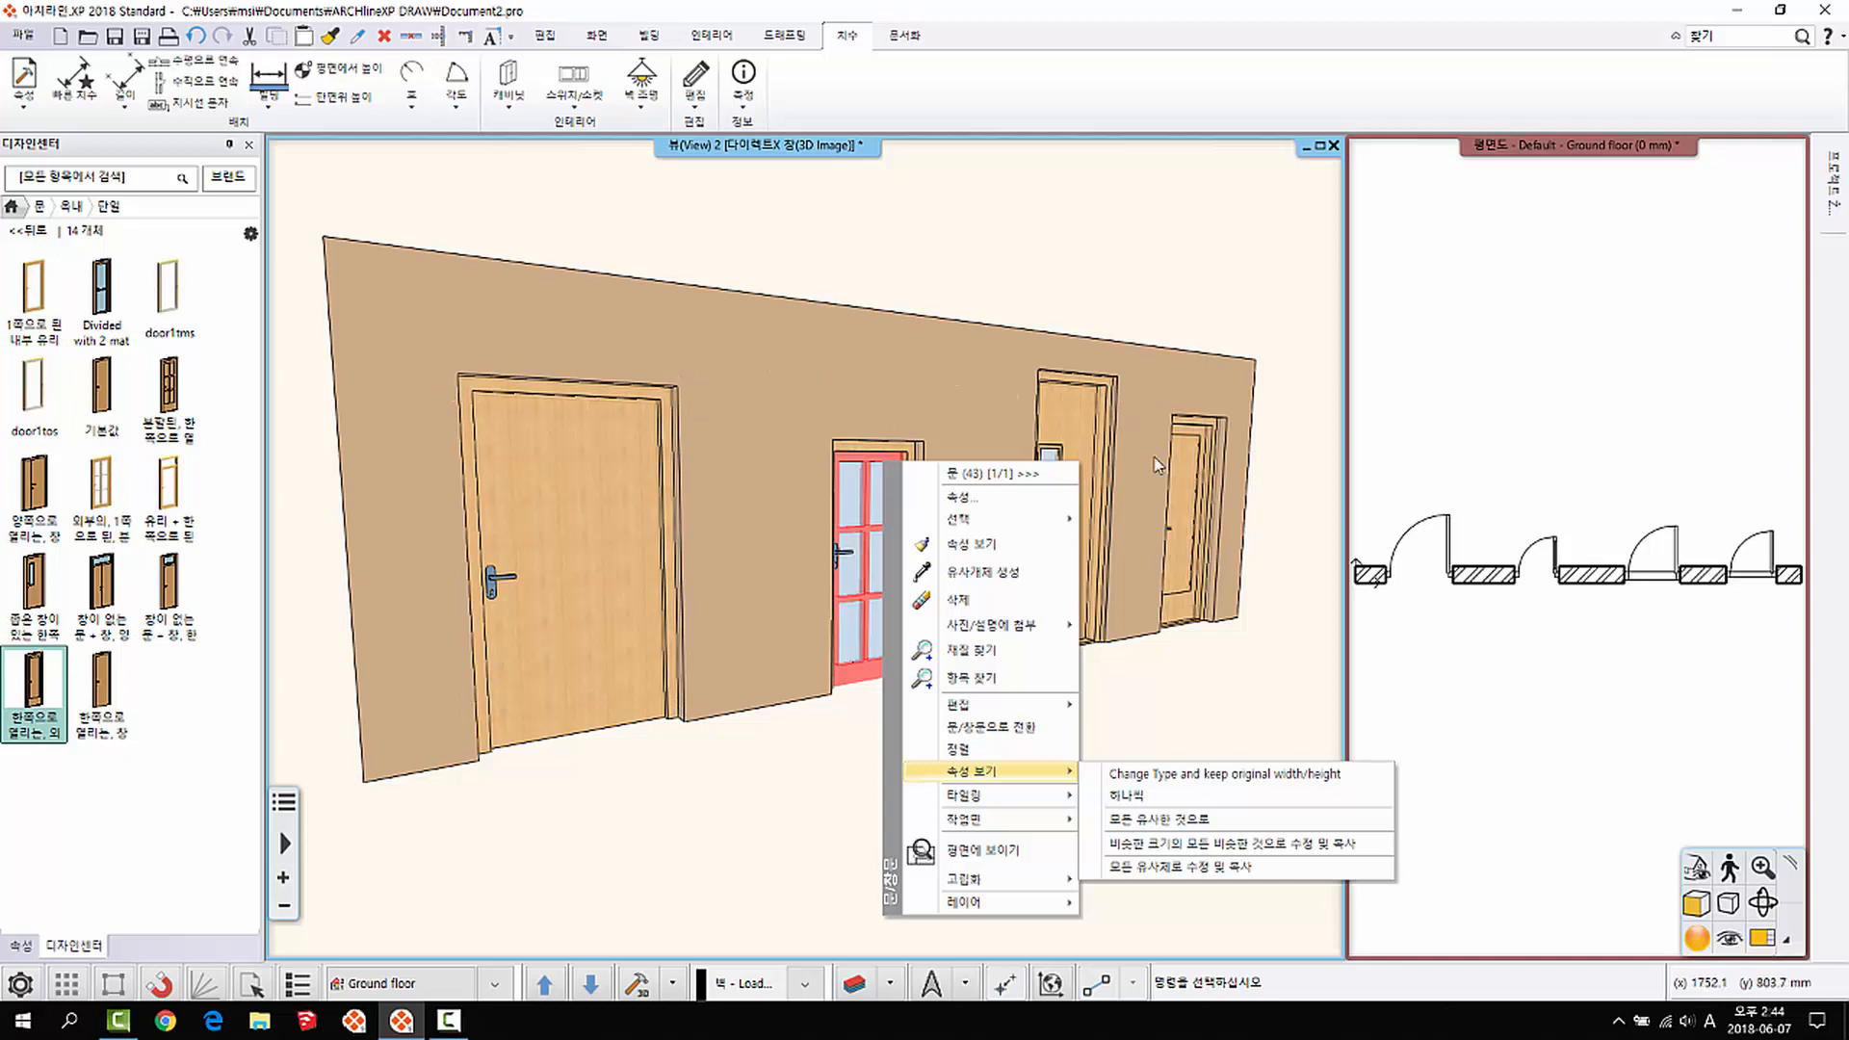
click(1245, 775)
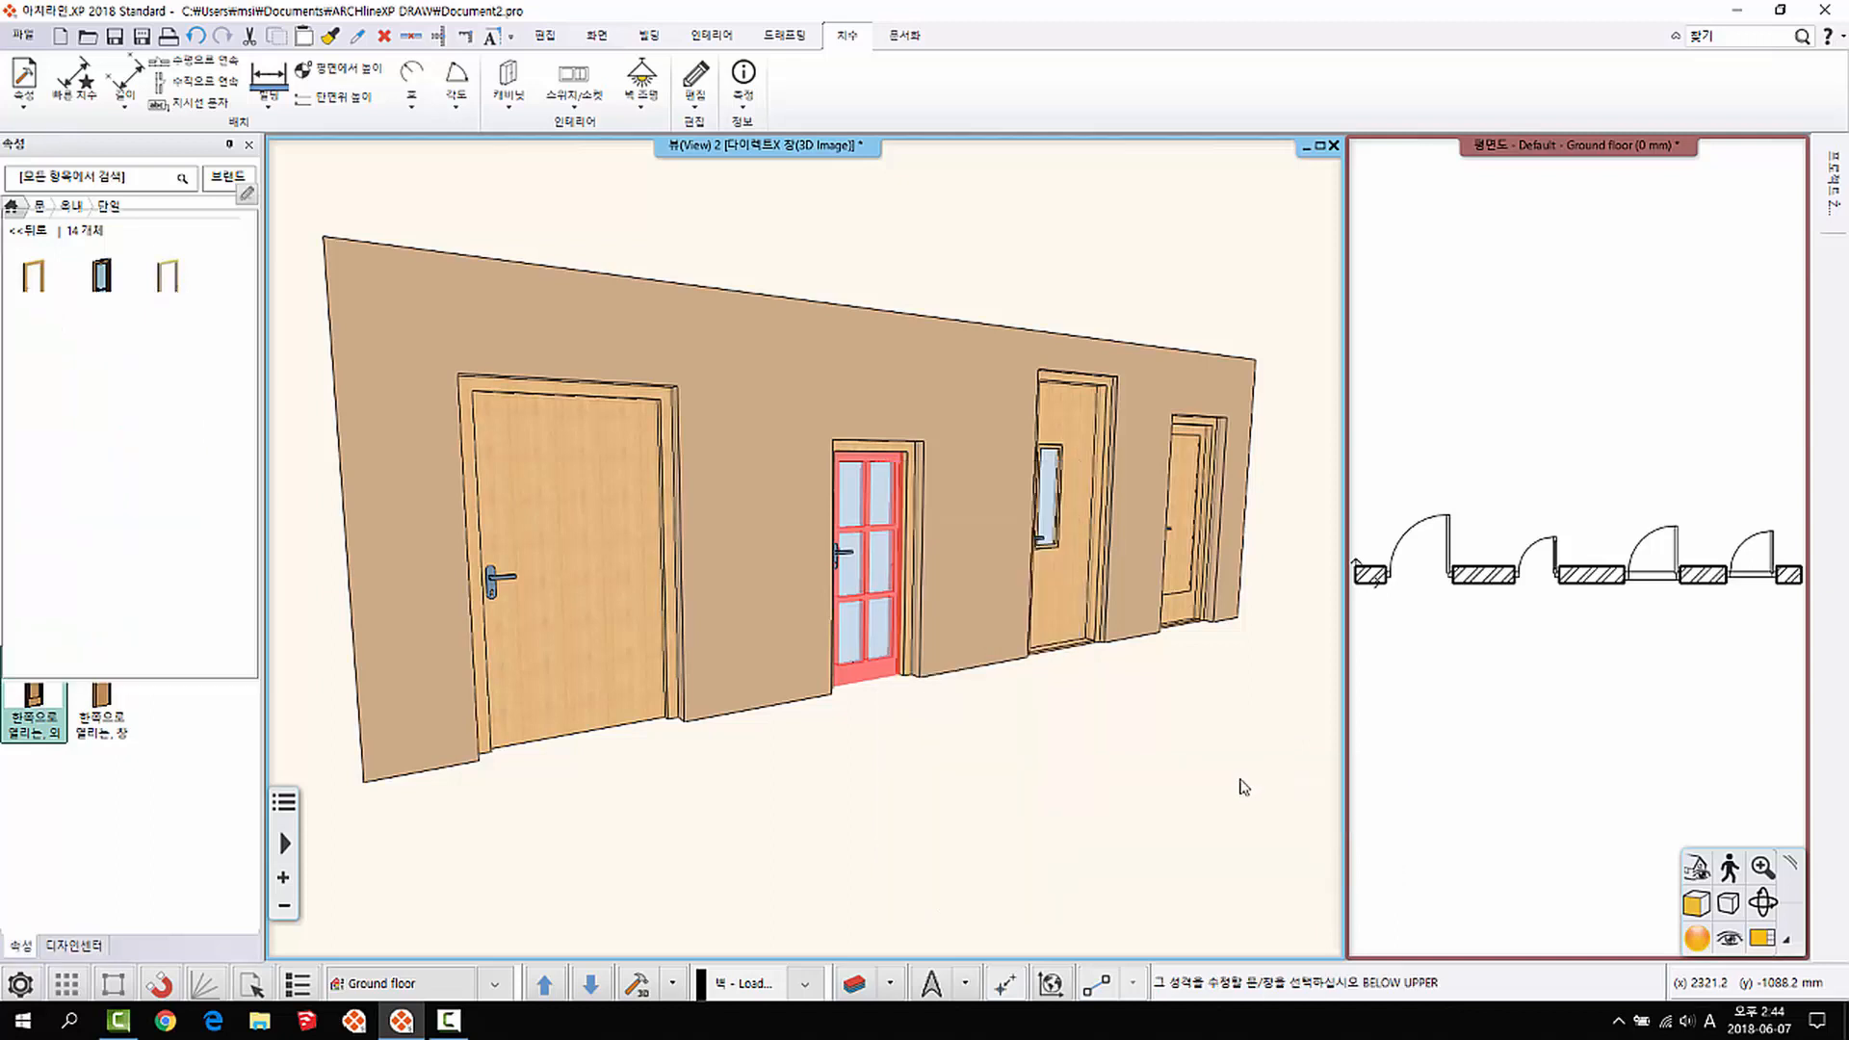
click(623, 518)
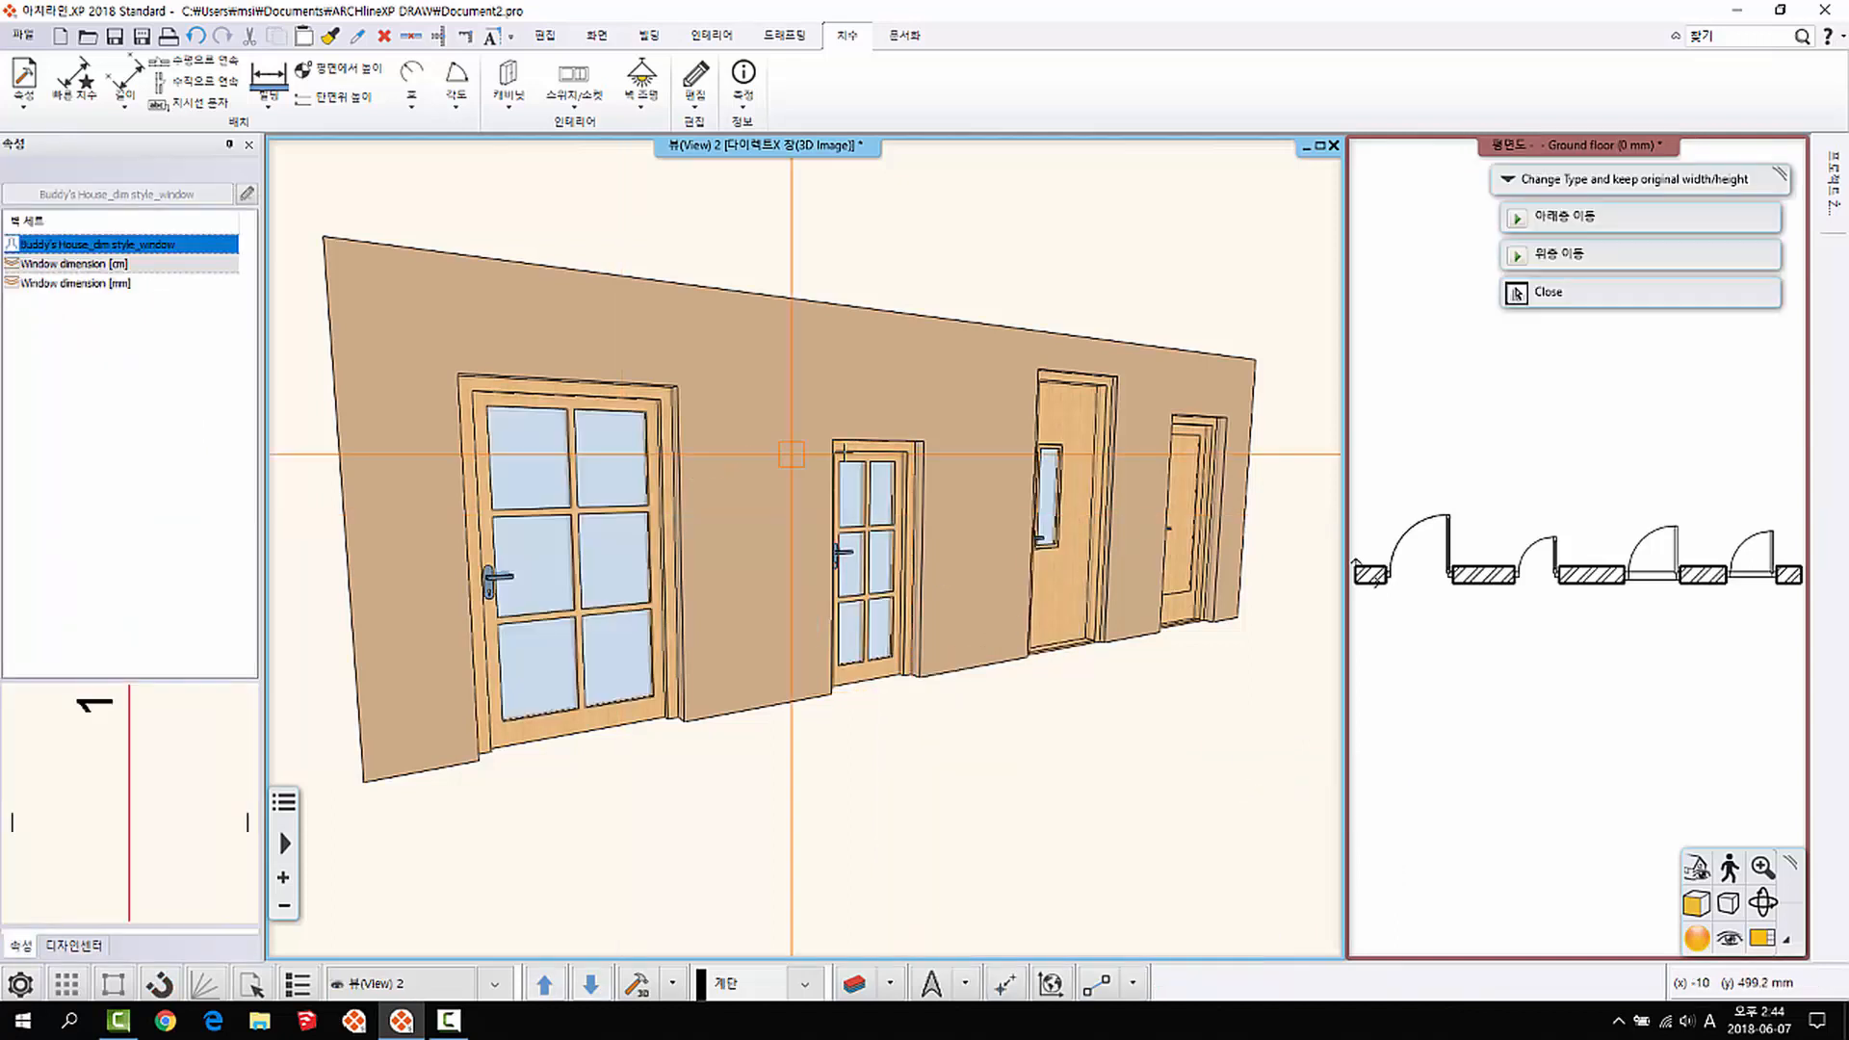
click(1084, 558)
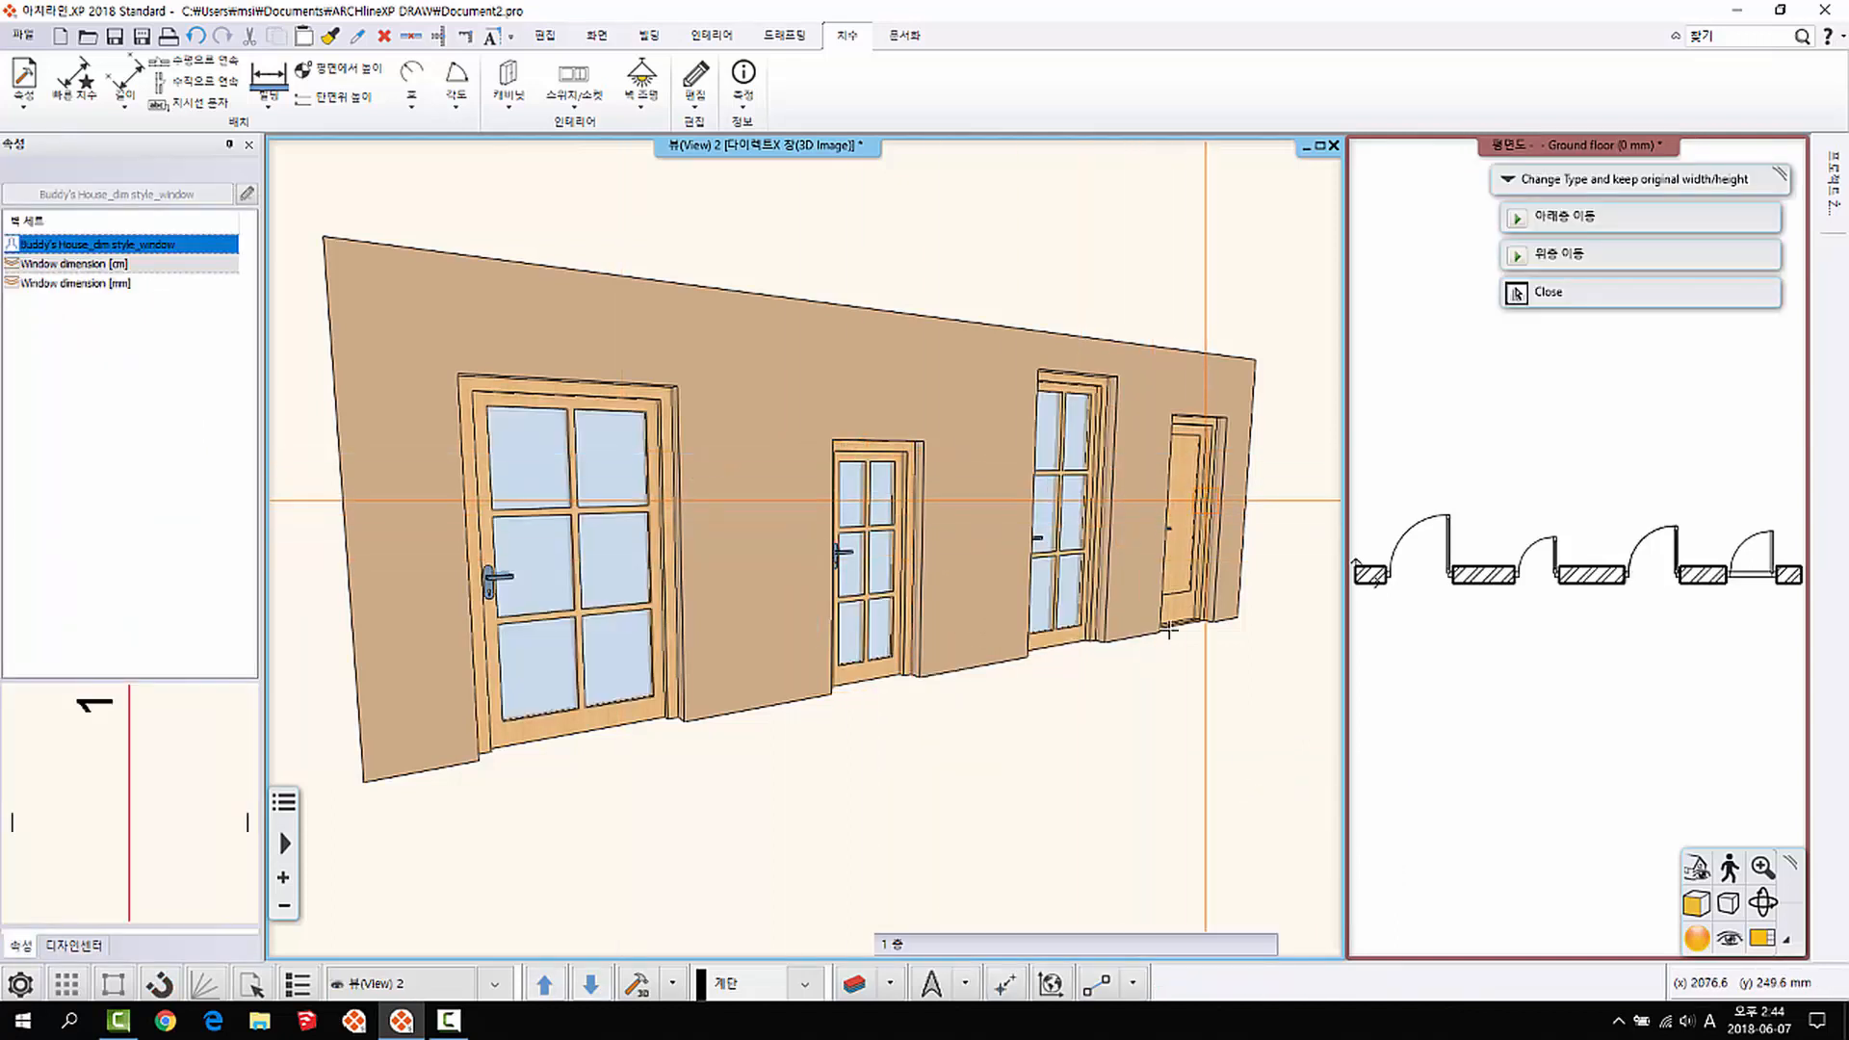
click(1201, 556)
key(Escape)
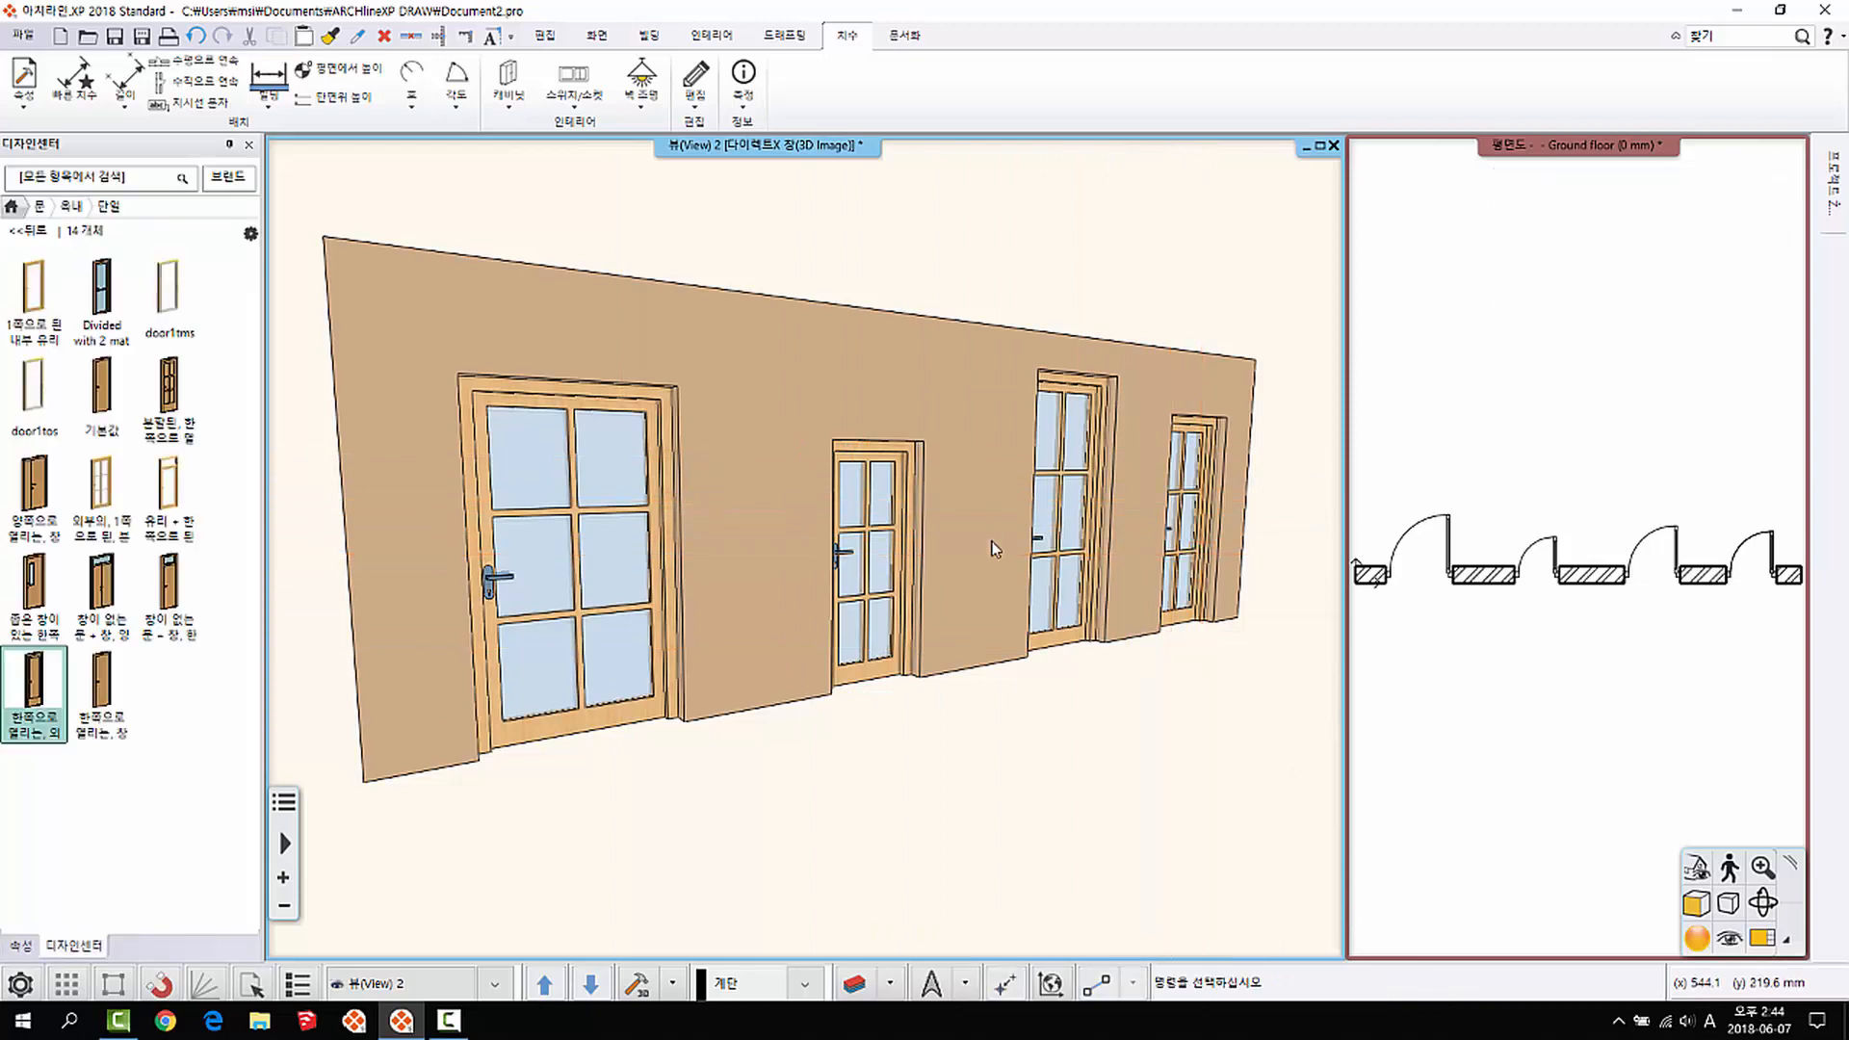
Step: Undo the type changes on the three other doors
mouse_move(991, 545)
middle_down()
mouse_move(911, 549)
mouse_move(1015, 558)
middle_up()
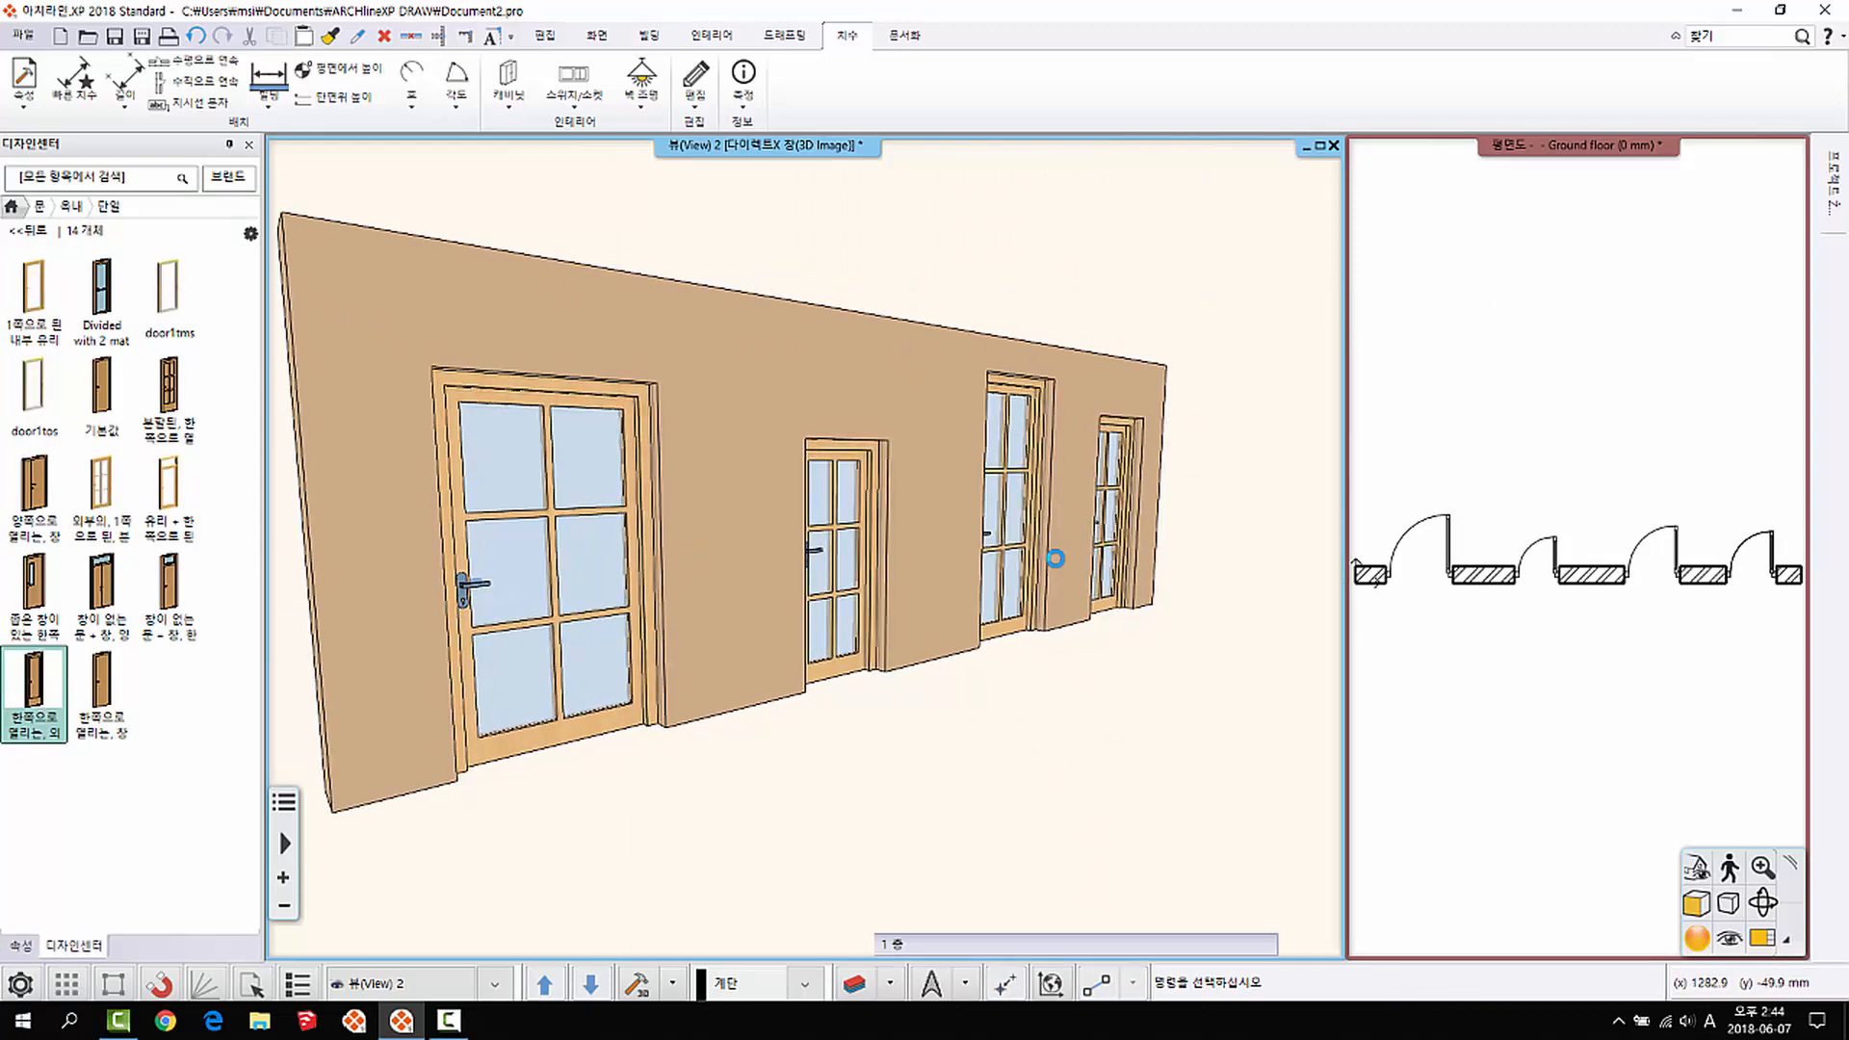
key(ctrl+z)
key(ctrl+z)
key(ctrl+z)
Step: Copy the glazed door's properties, including its size, onto the third and fourth doors with the 하나씩 option
right_click(857, 531)
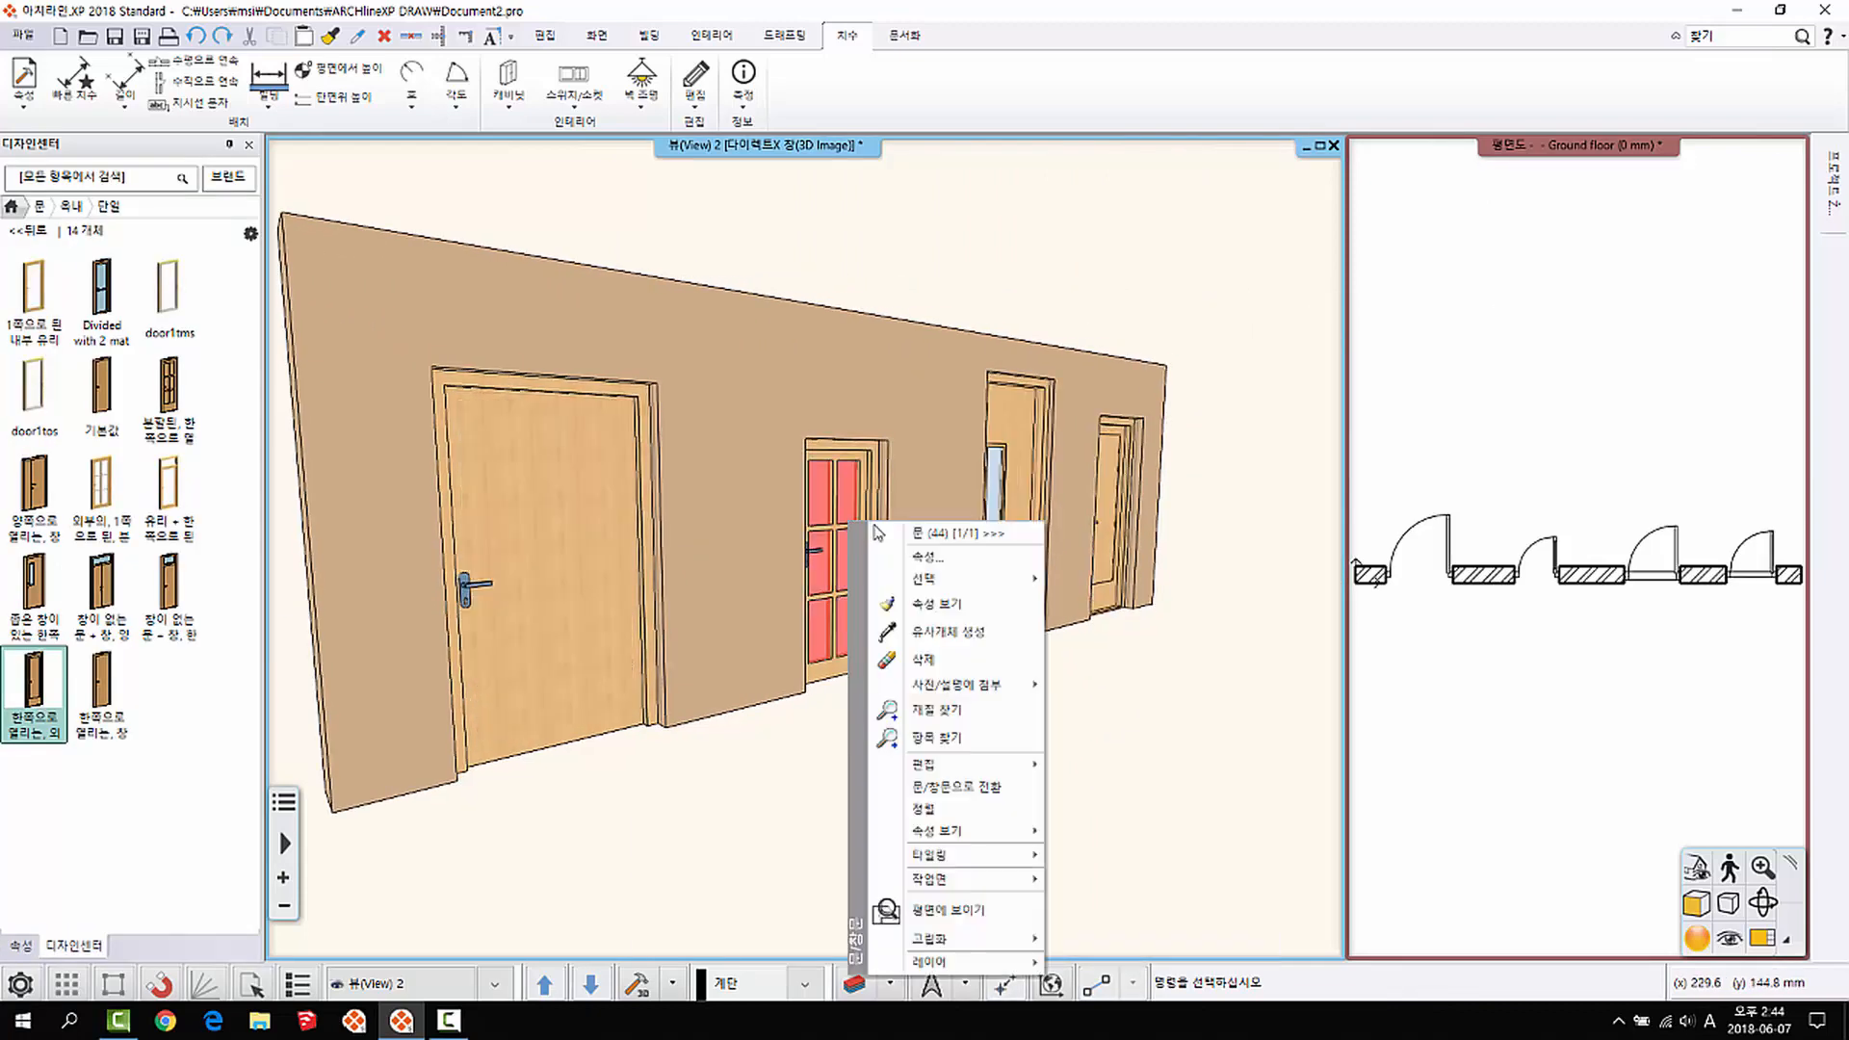
mouse_move(1026, 844)
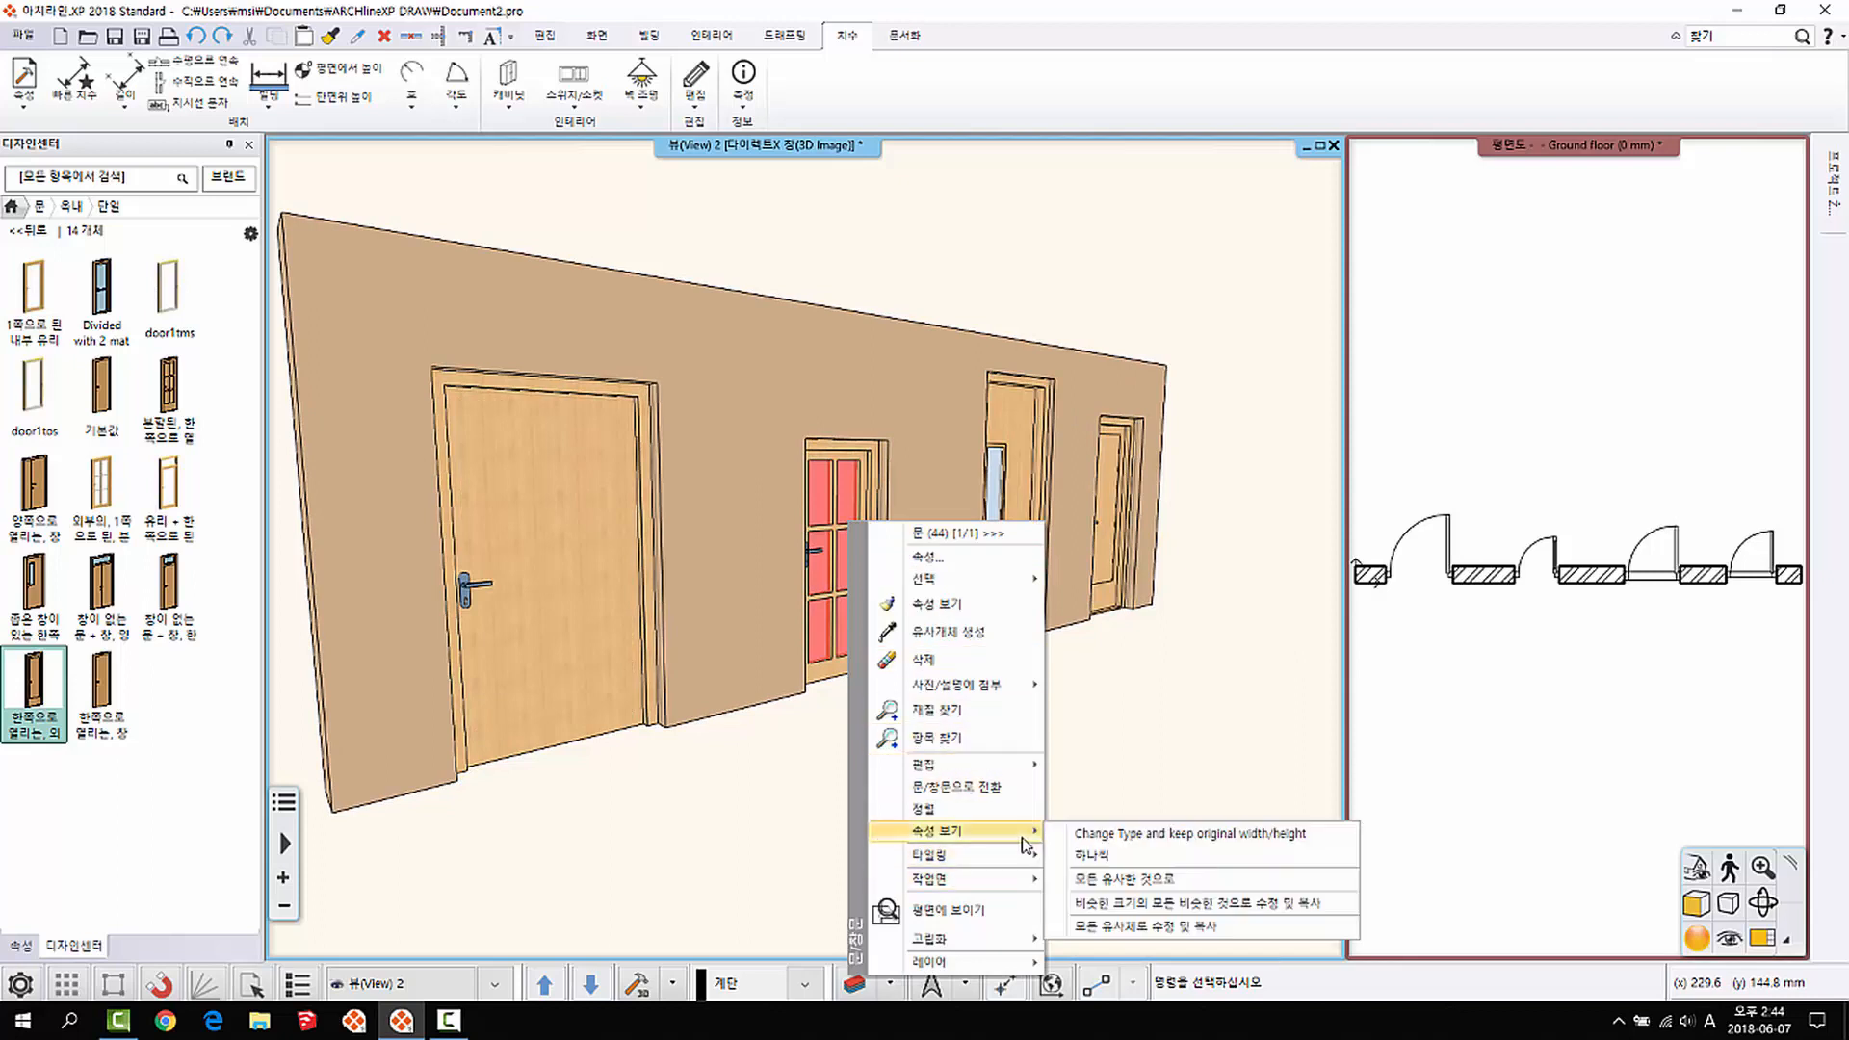
click(1105, 855)
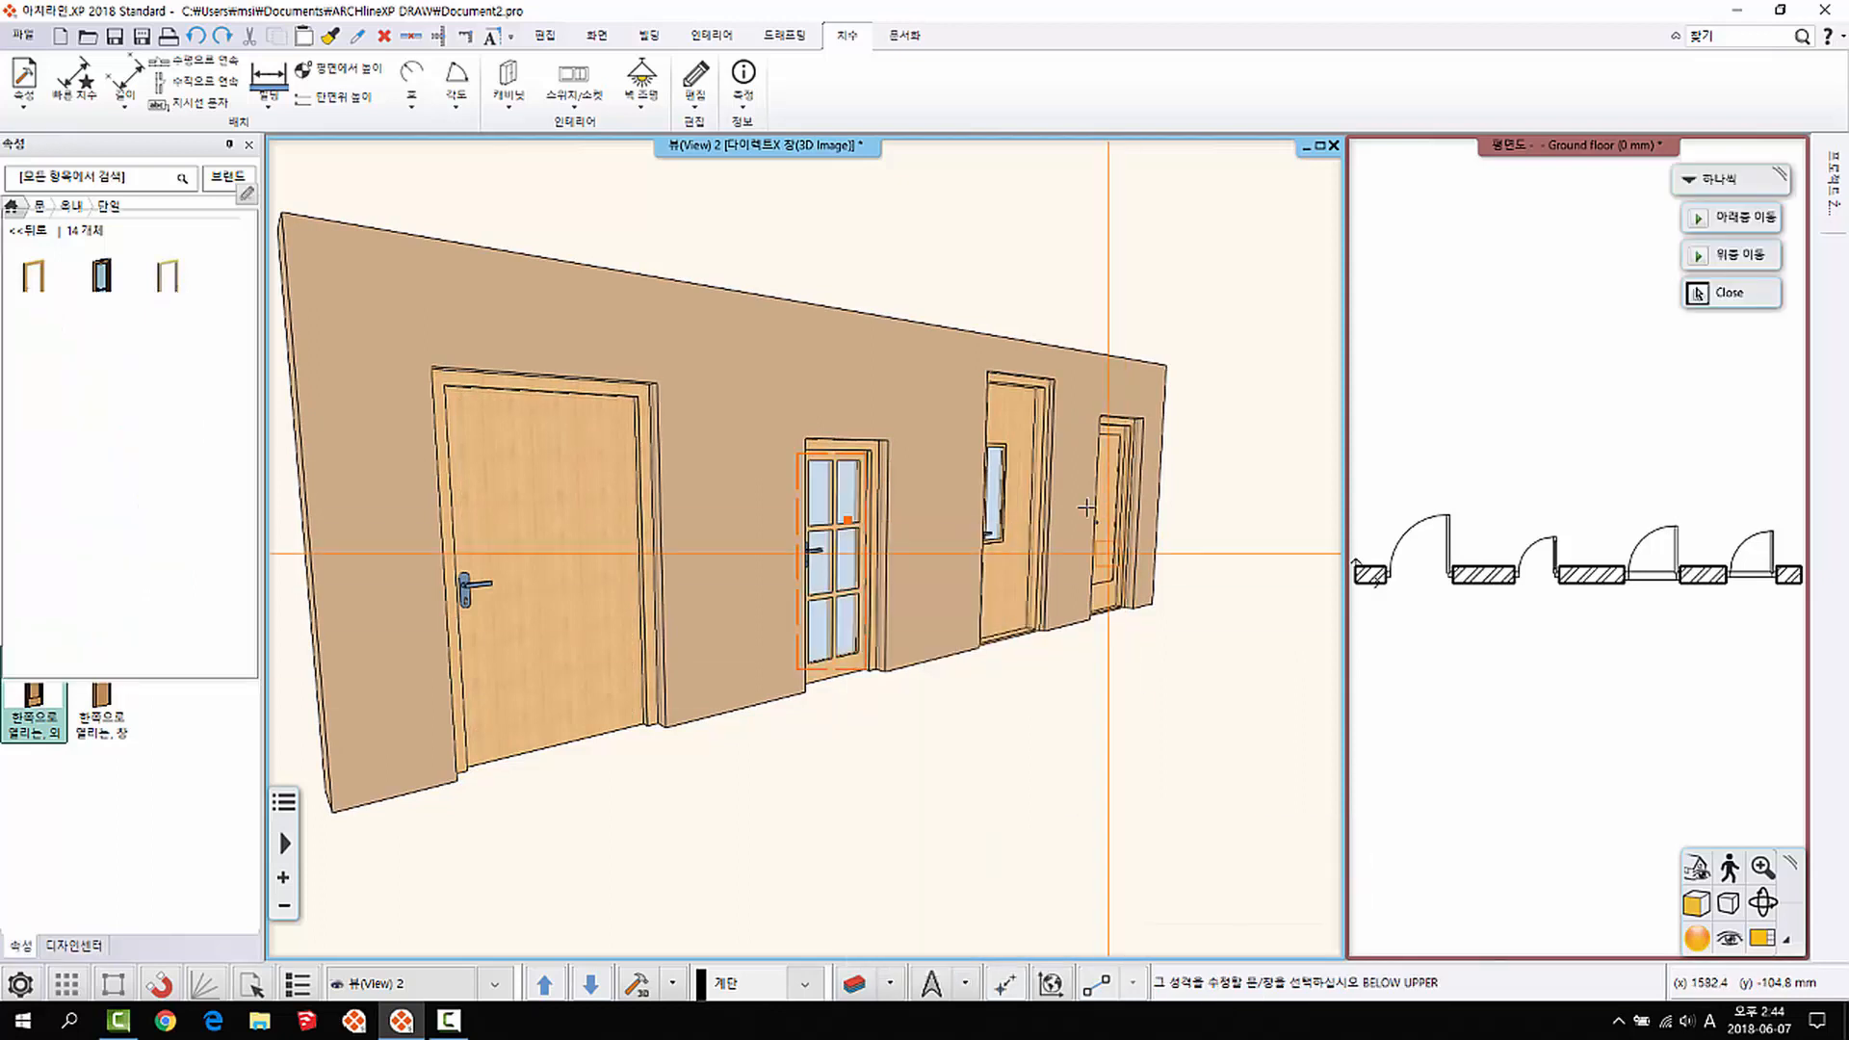
click(1023, 535)
click(1116, 469)
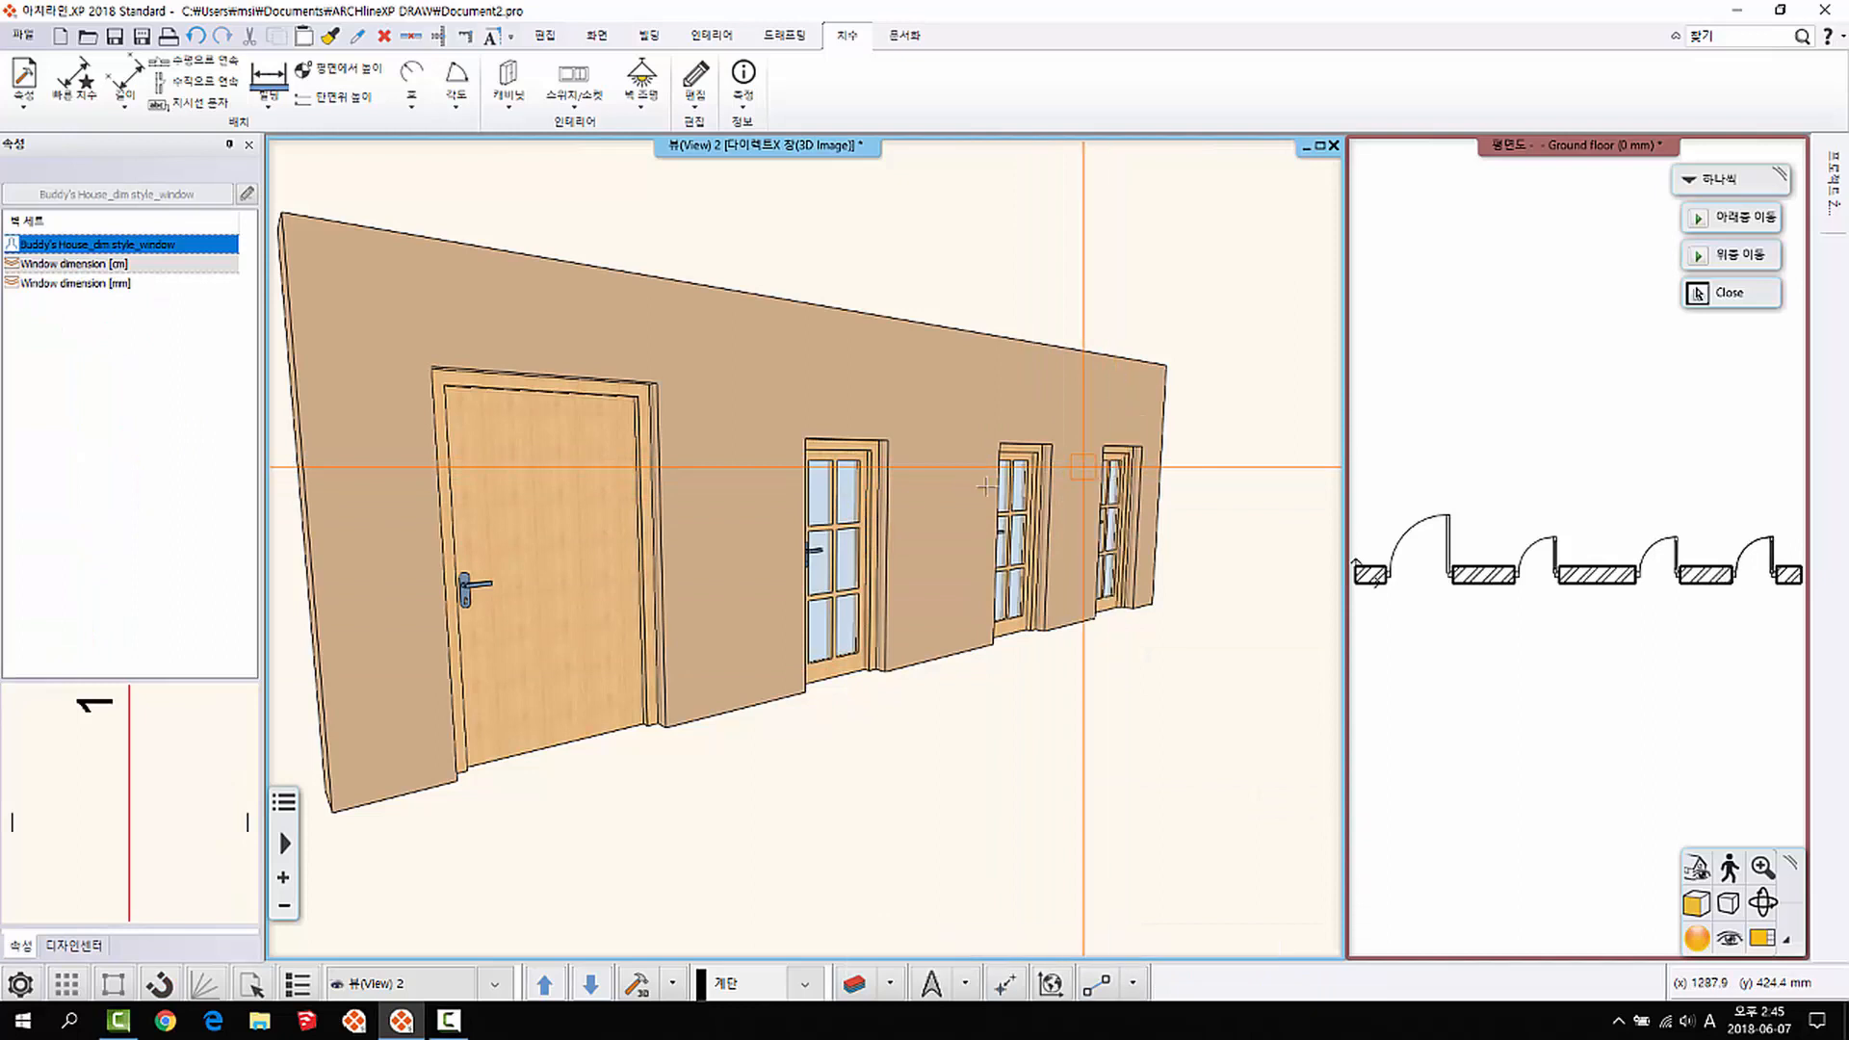
Step: Copy the glazed door's properties, including its size, onto the first door and end the 하나씩 command
click(648, 564)
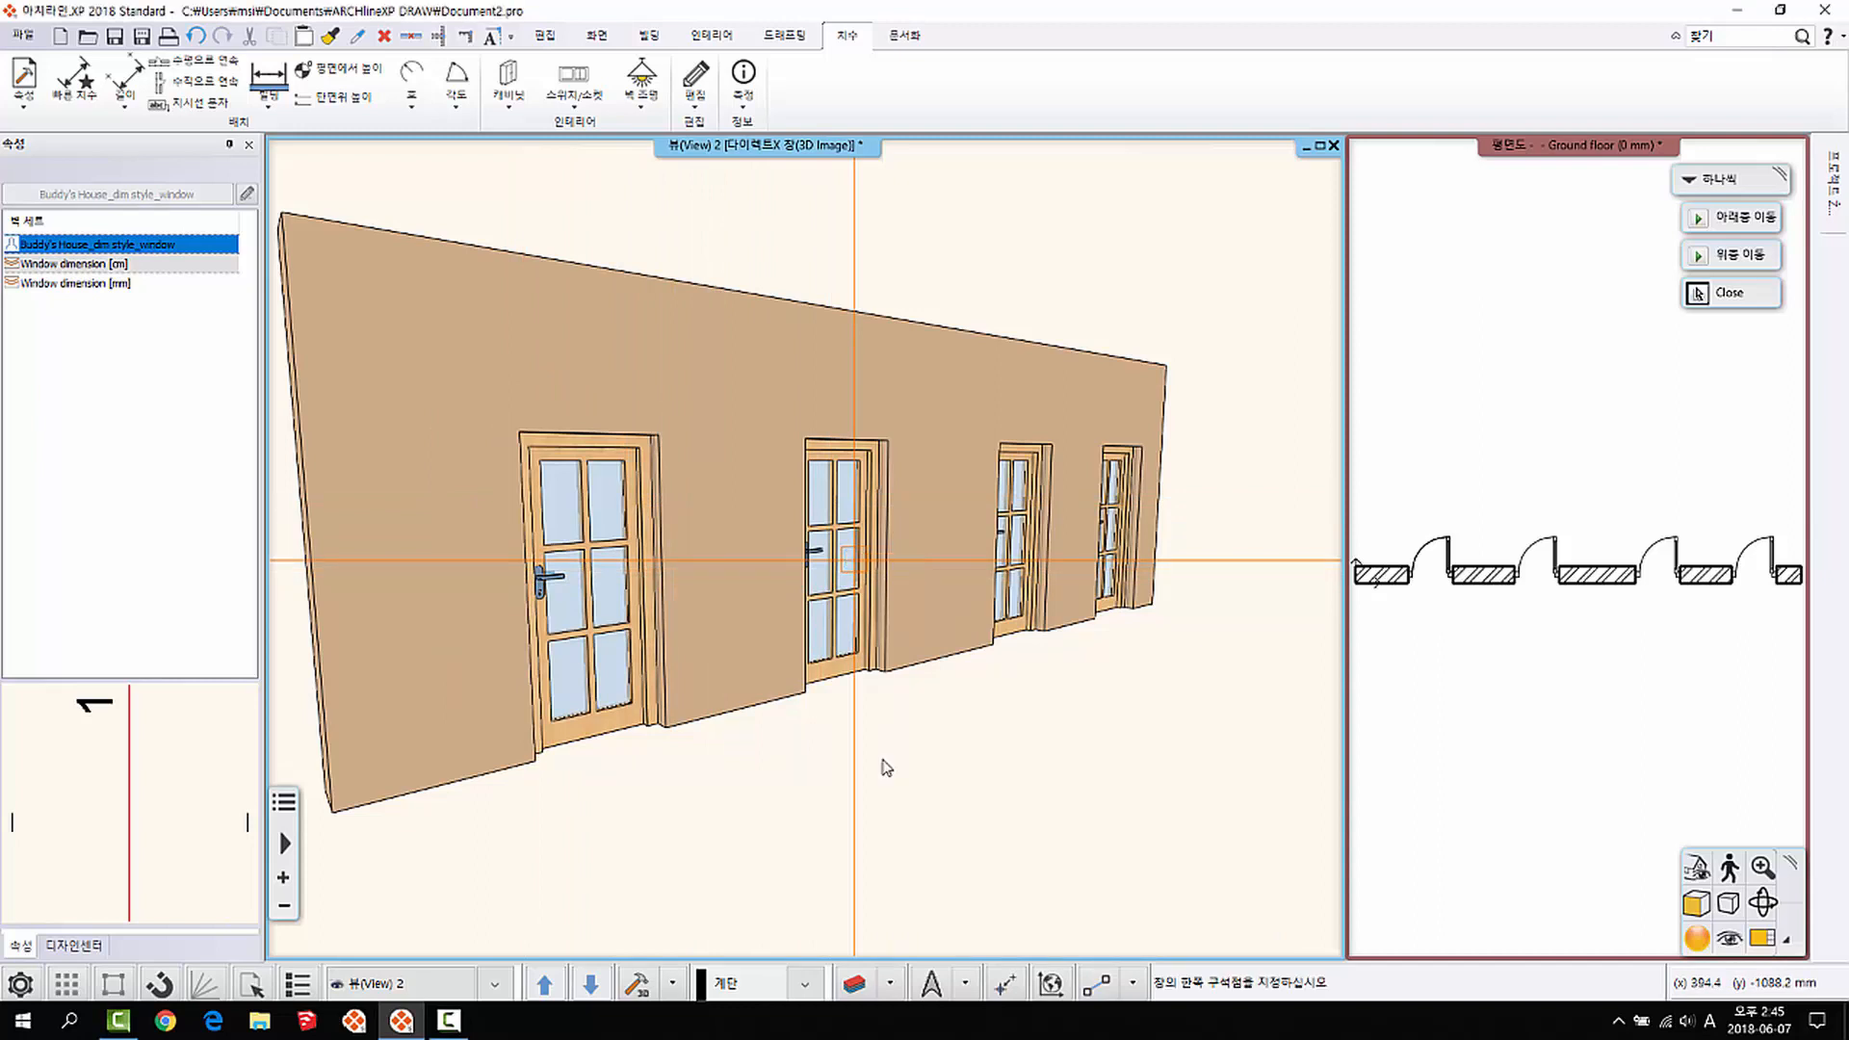
right_click(926, 693)
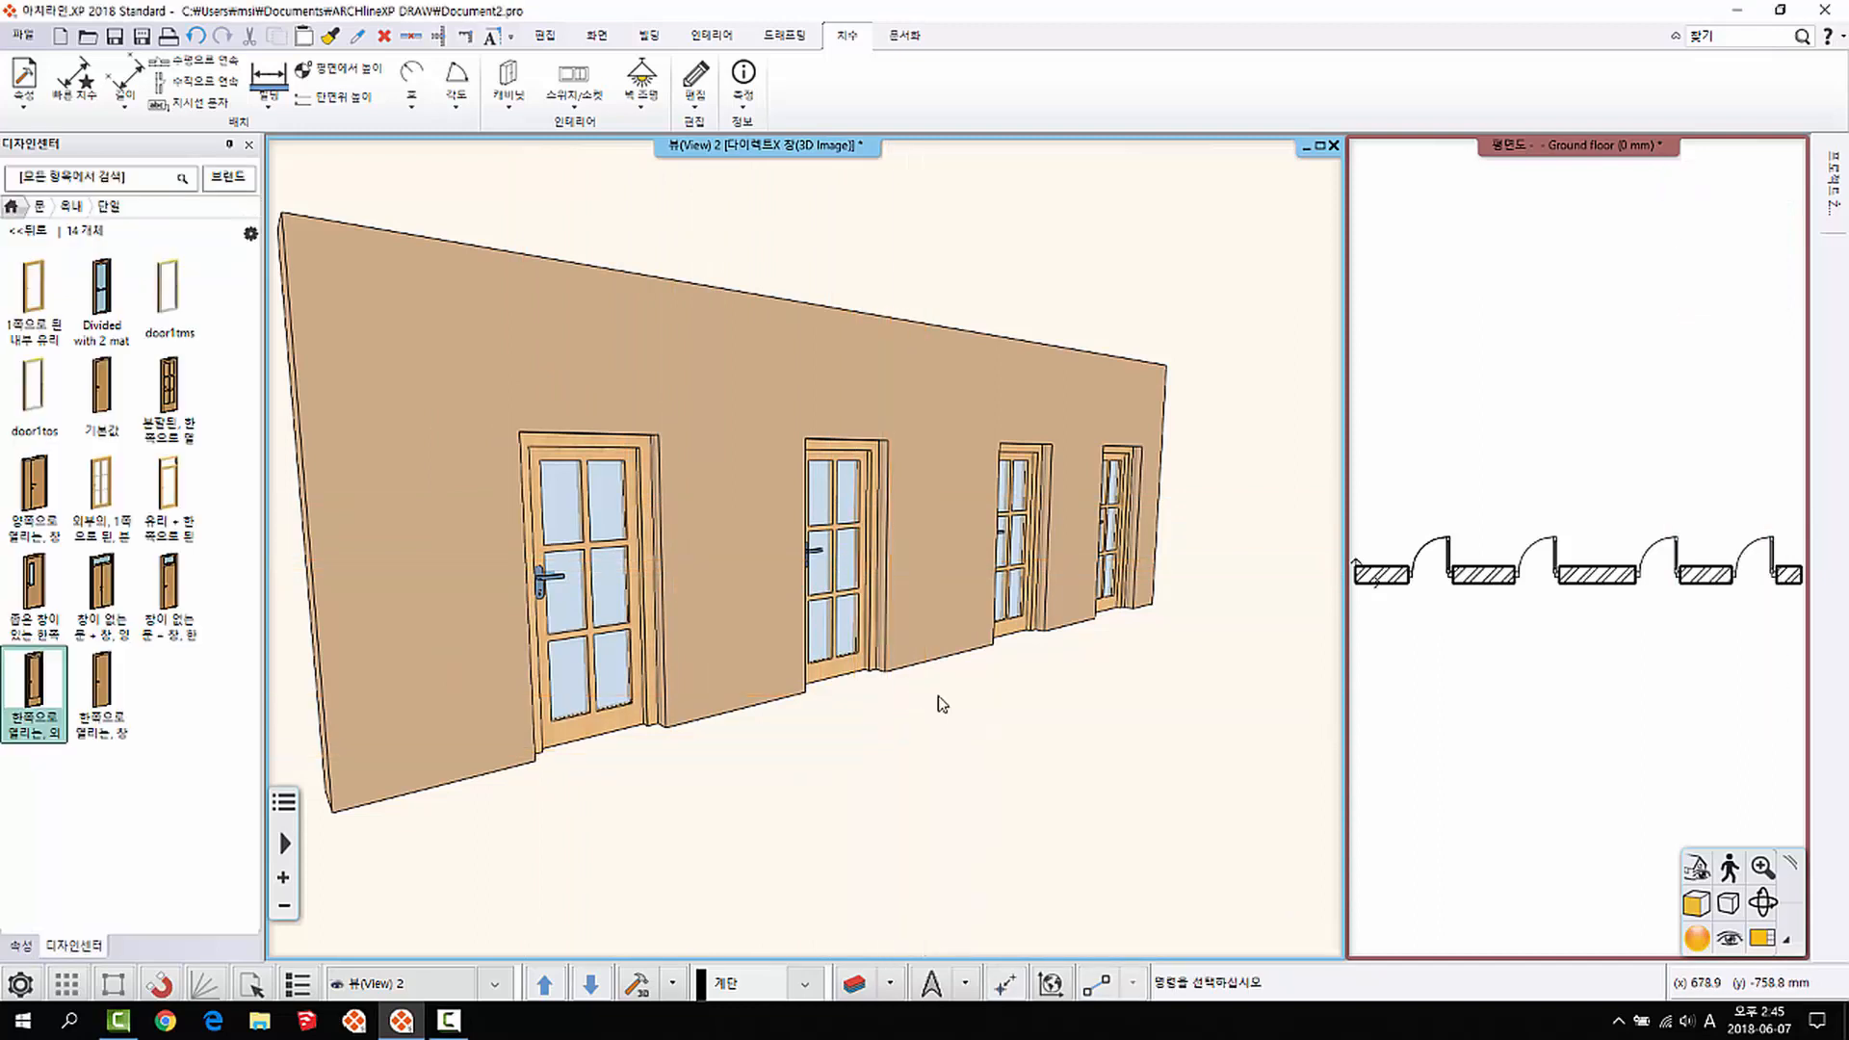
Step: Try to transfer the glazed door's properties to all similar doors on the current floor with 모든 유사한 것으로
right_click(875, 539)
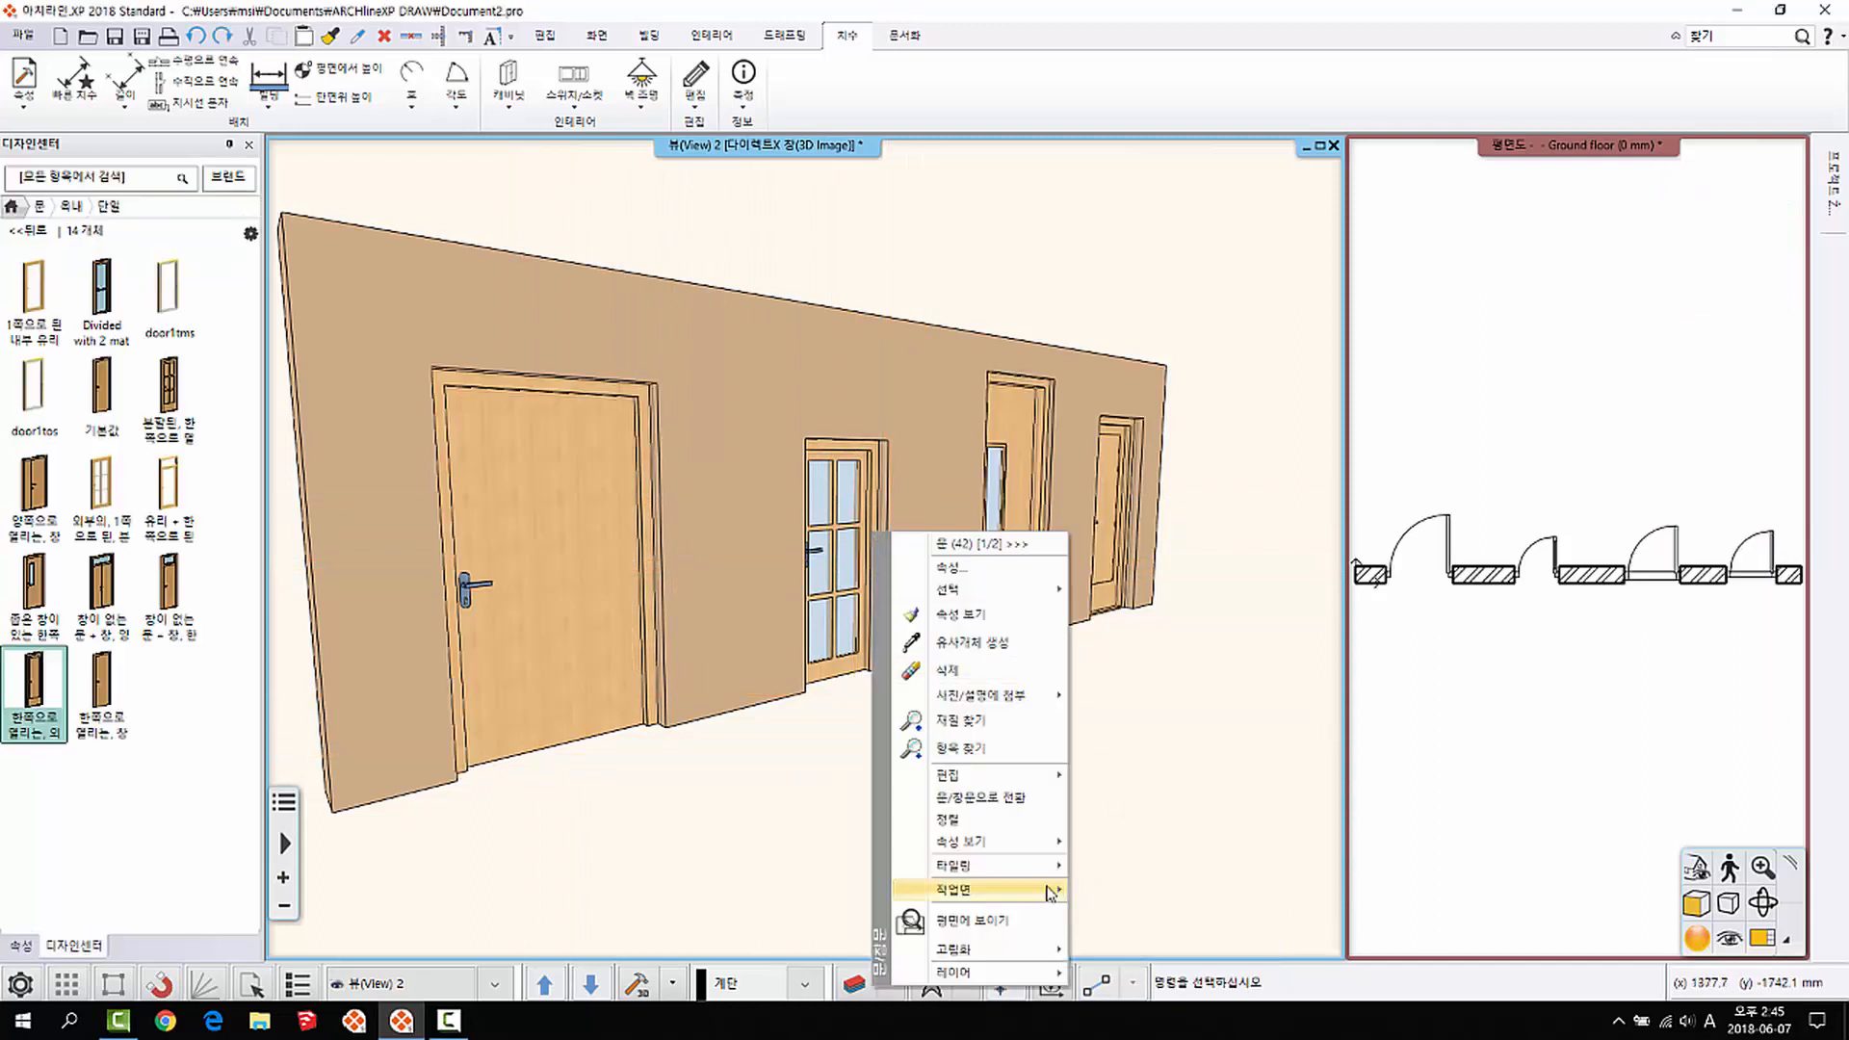
mouse_move(1061, 849)
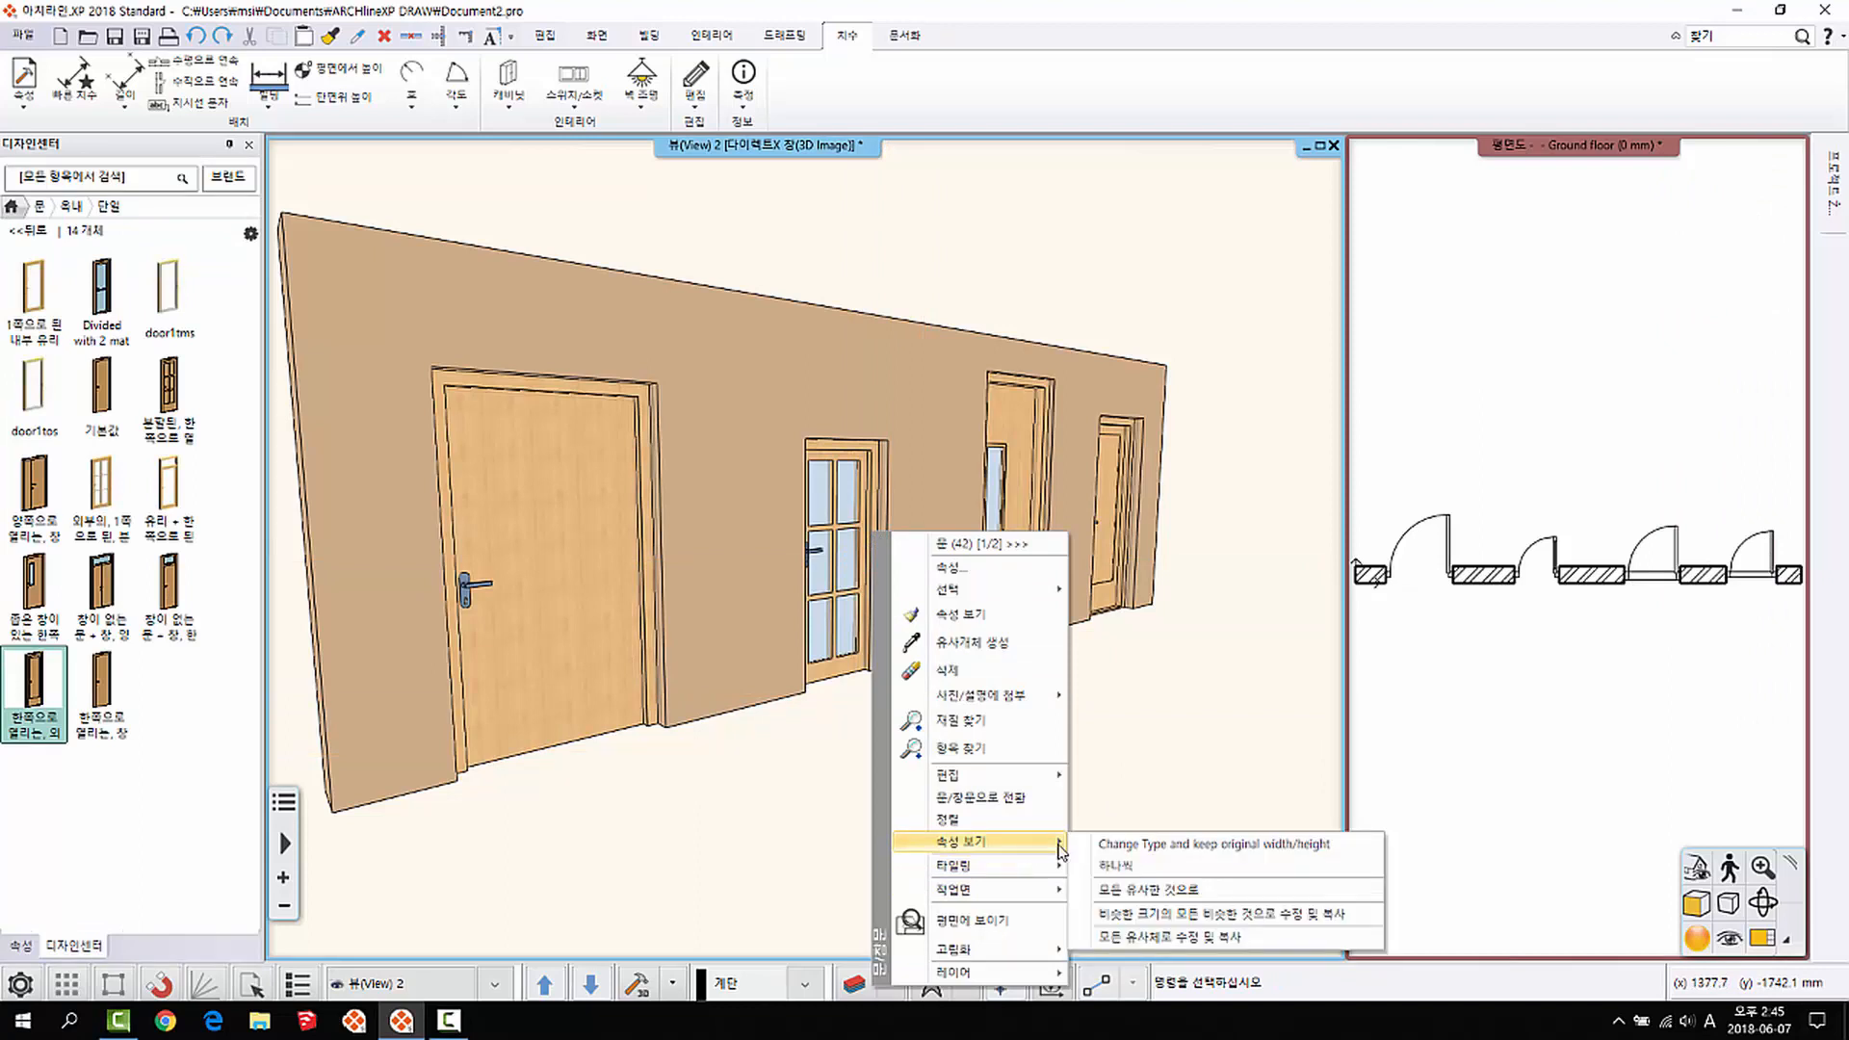
click(1167, 891)
drag(864, 416, 1114, 446)
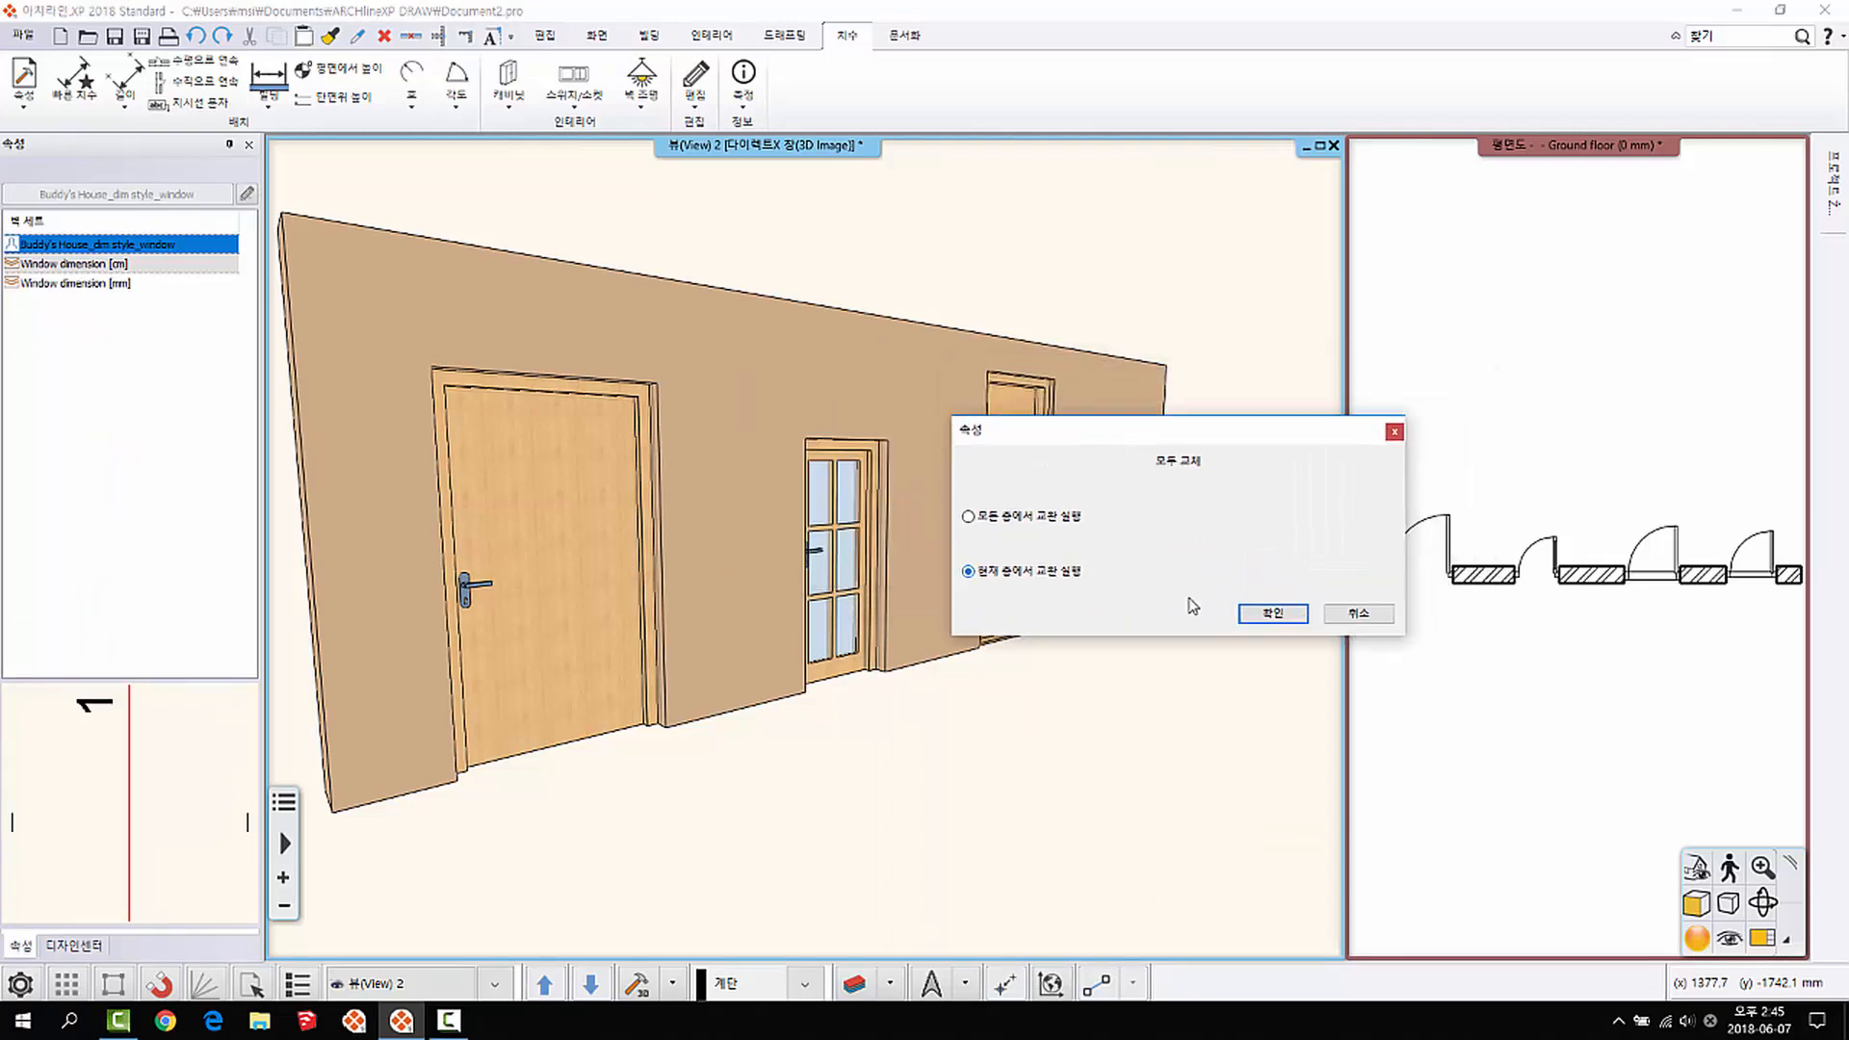
click(1270, 613)
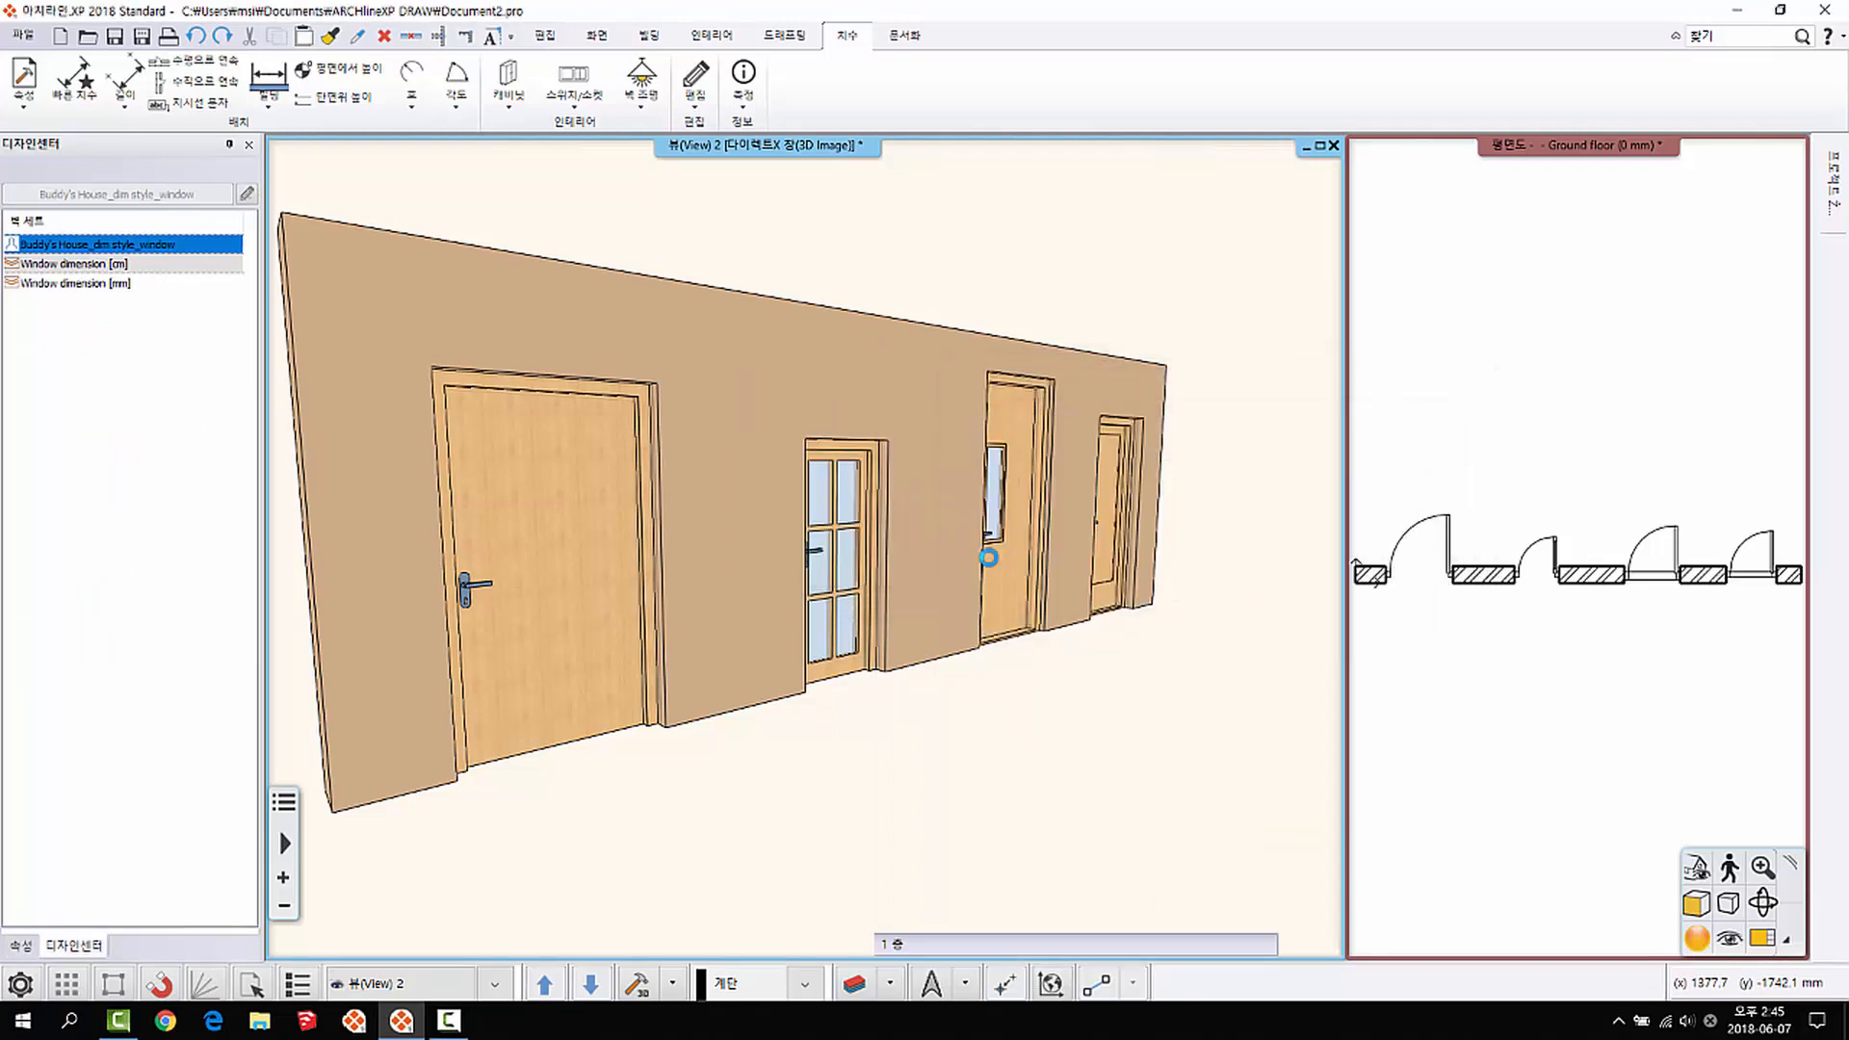
click(928, 714)
click(1044, 772)
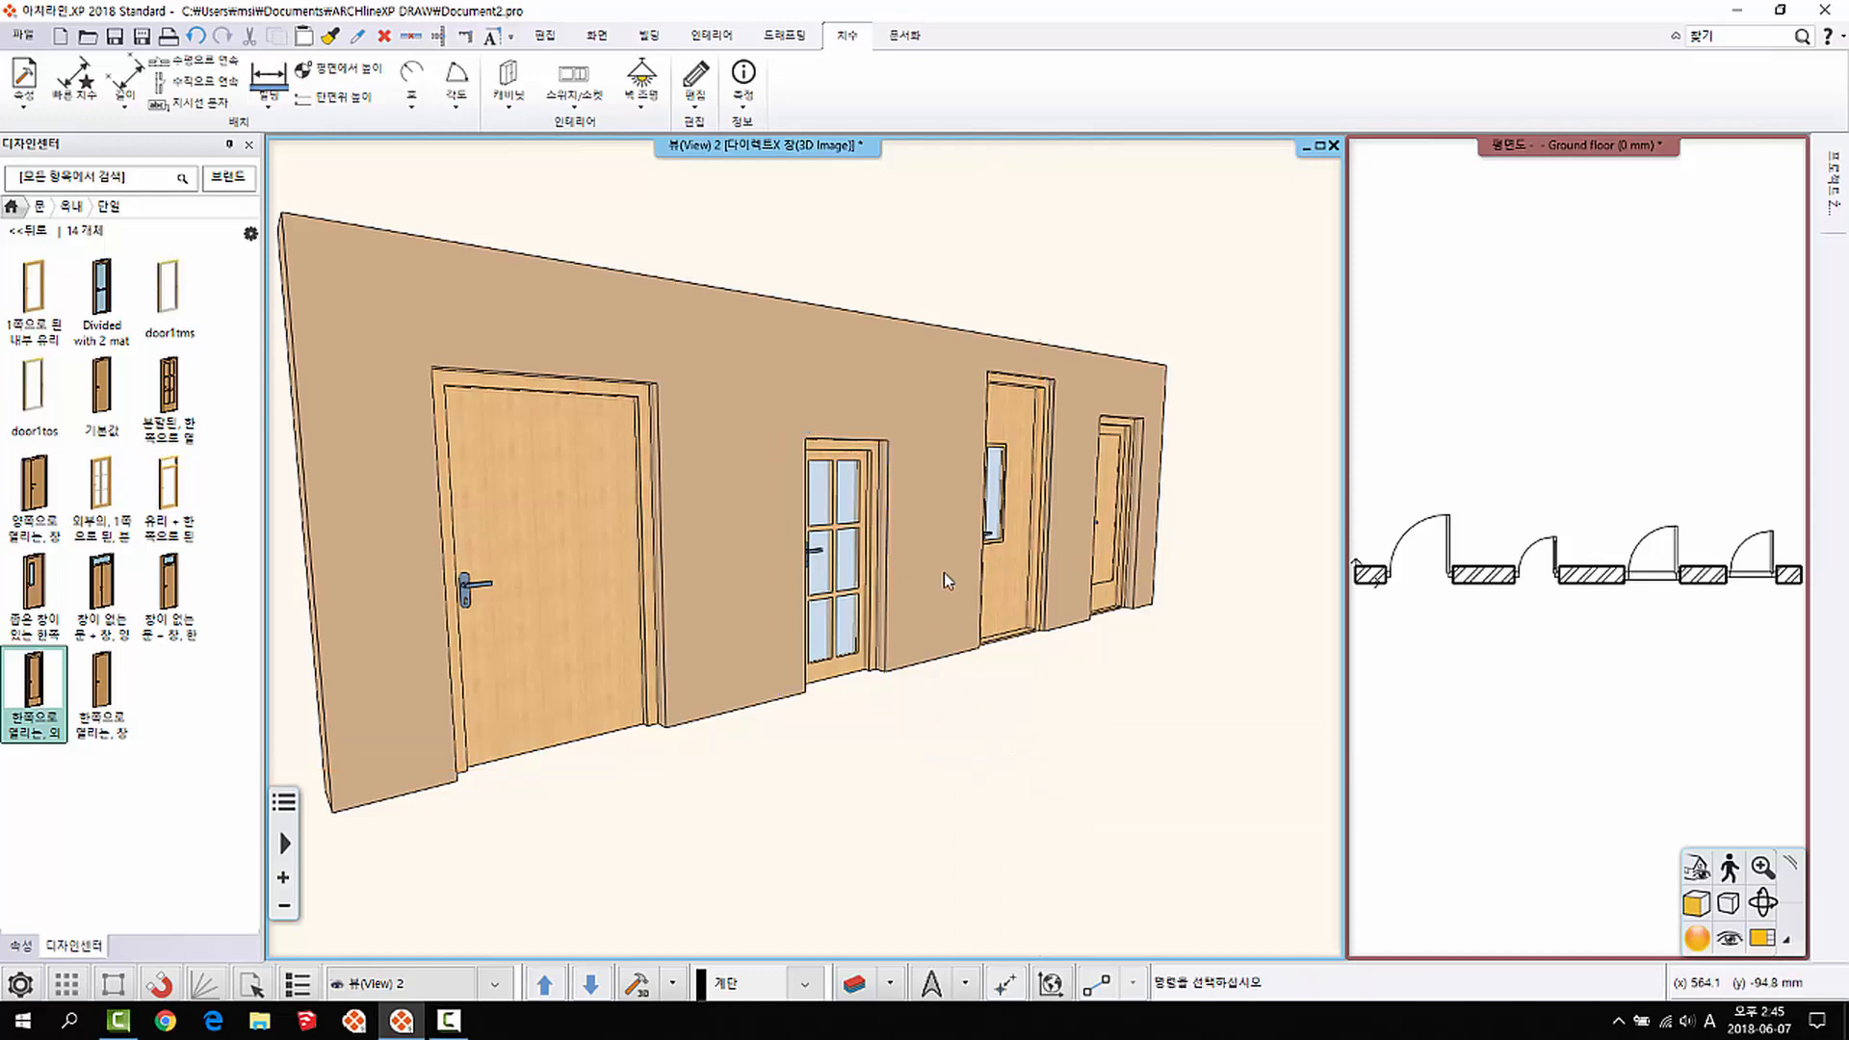
Step: Copy the glazed door's properties onto the three other doors one by one with the 하나씩 option
middle_drag(836, 608, 819, 506)
right_click(818, 506)
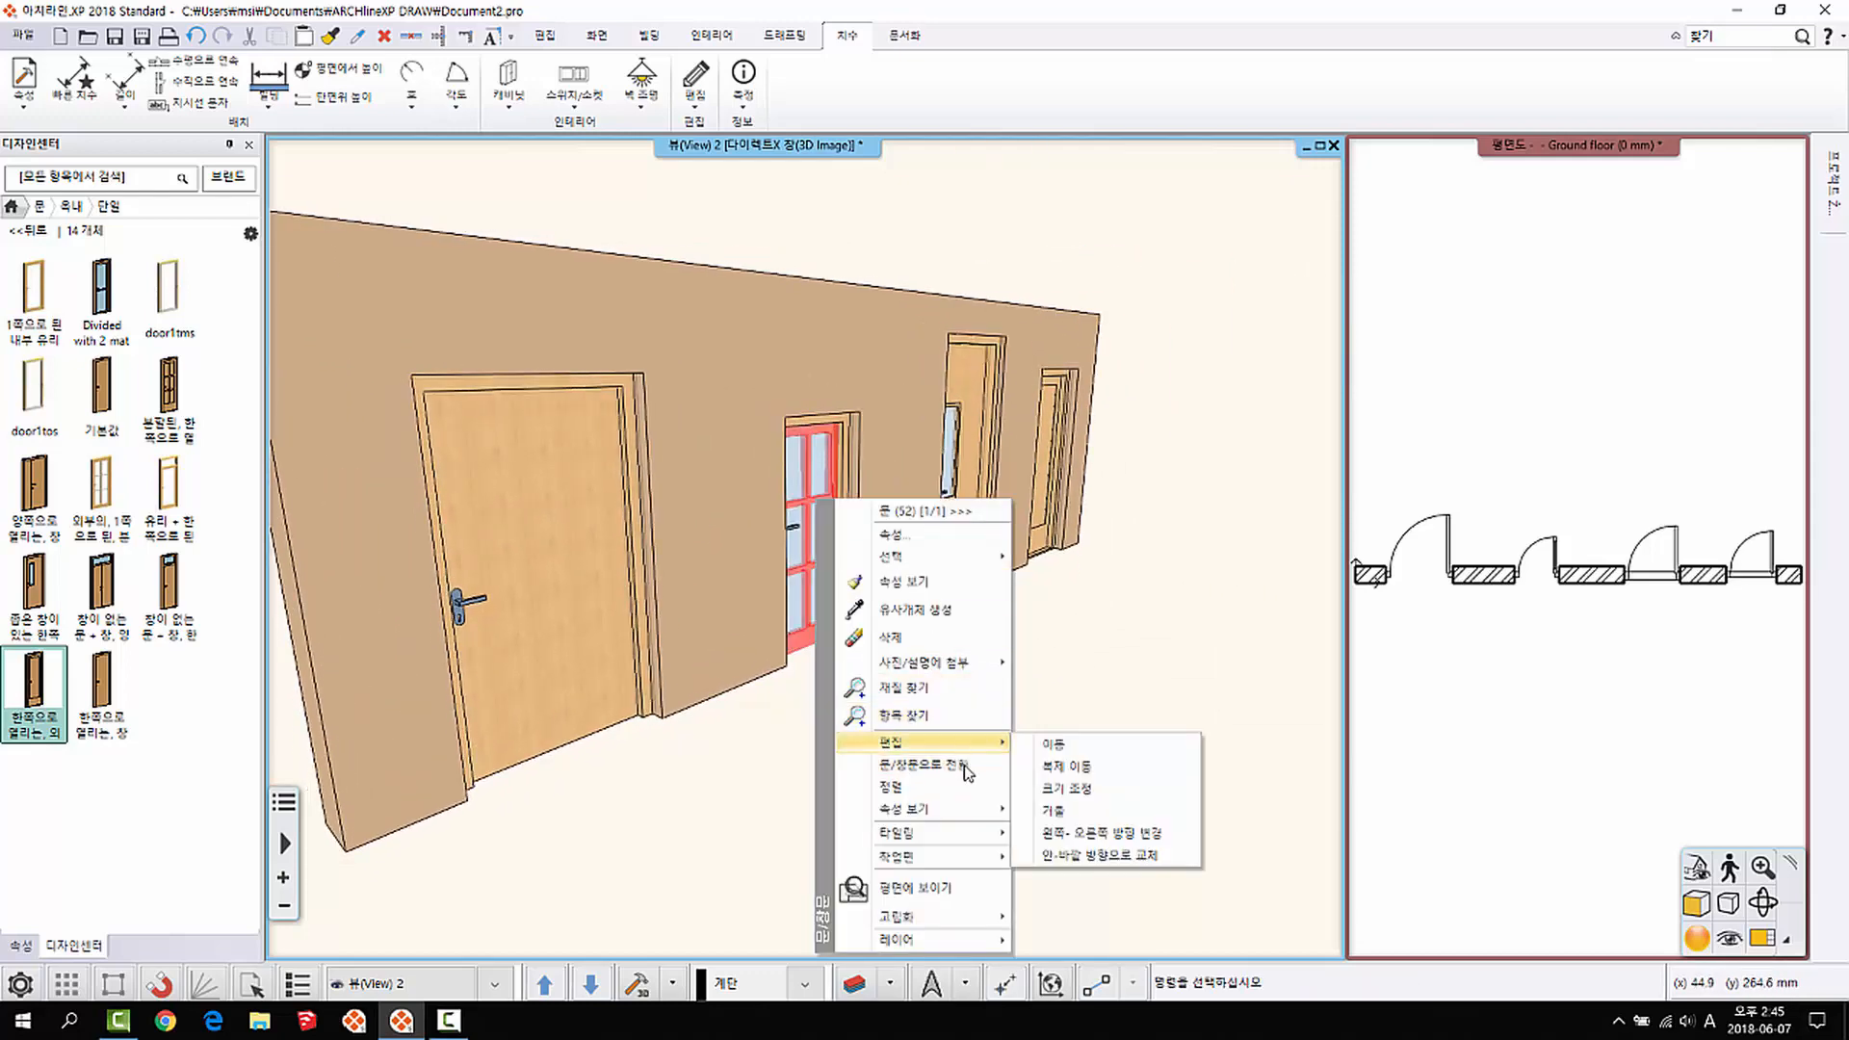
mouse_move(992, 809)
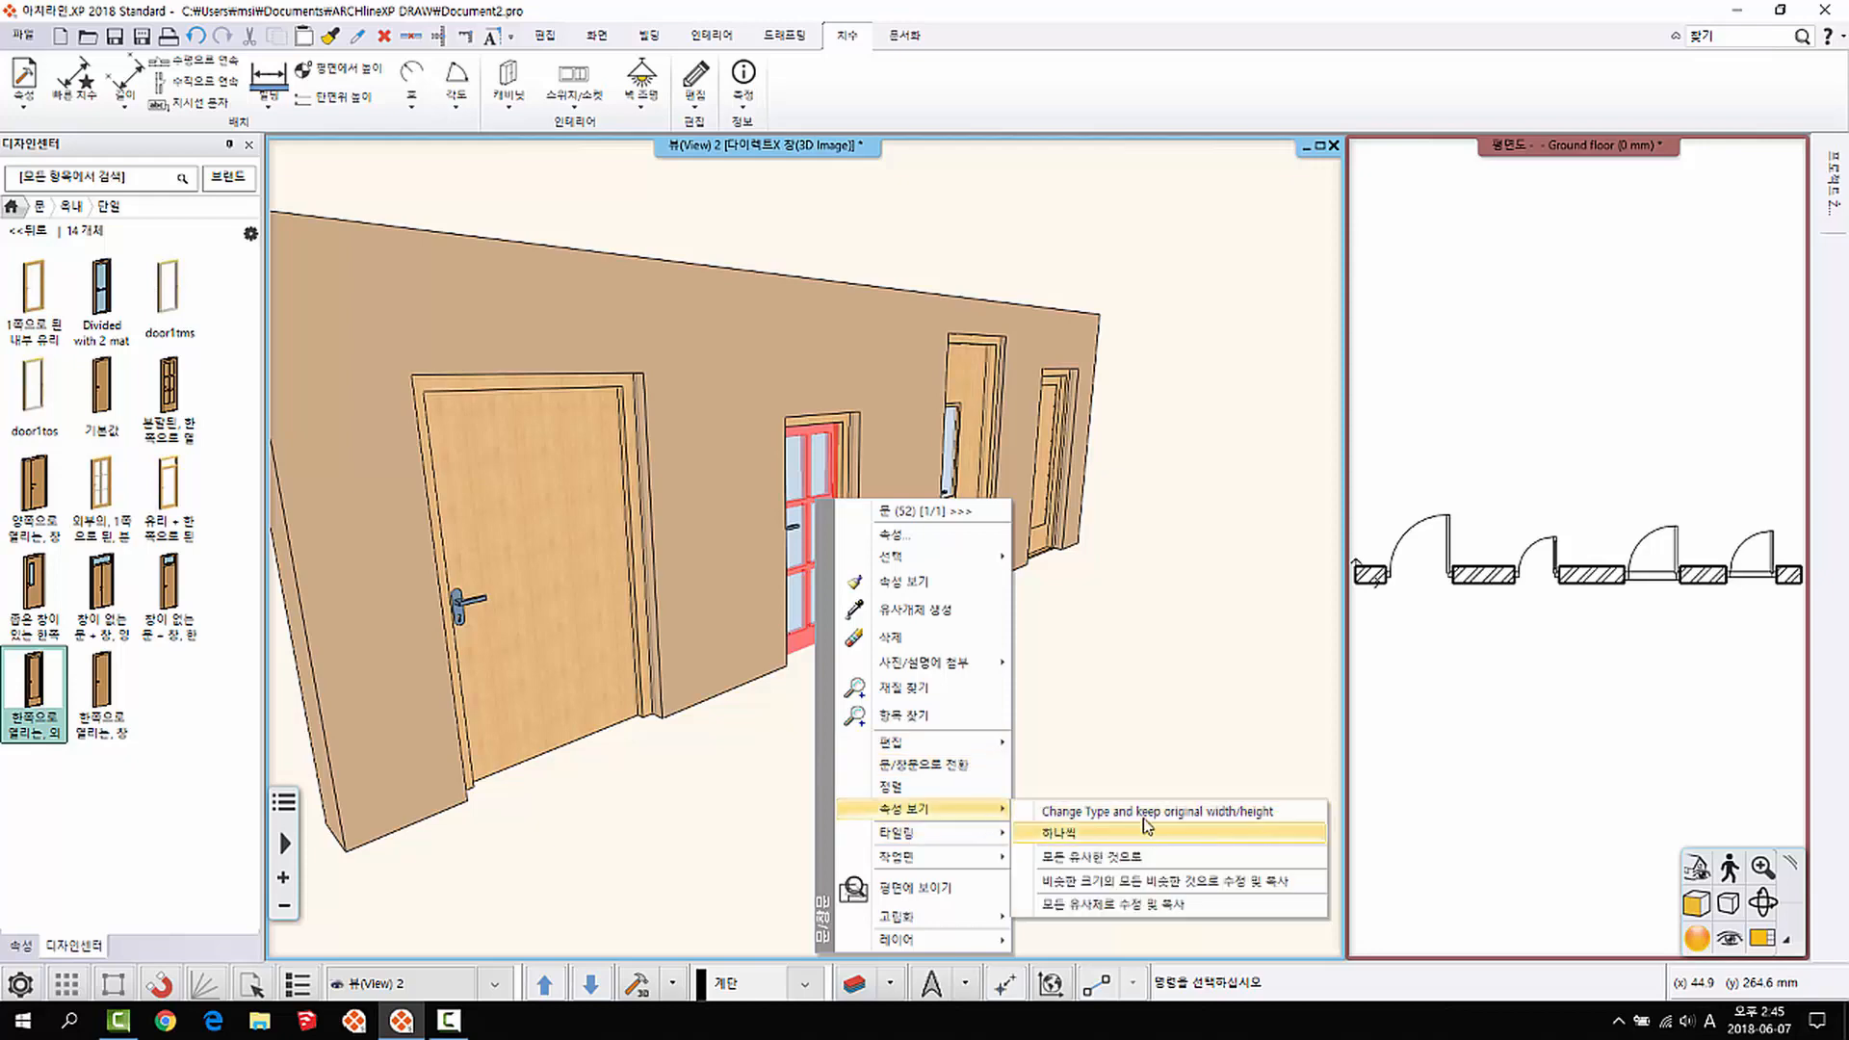
click(1146, 830)
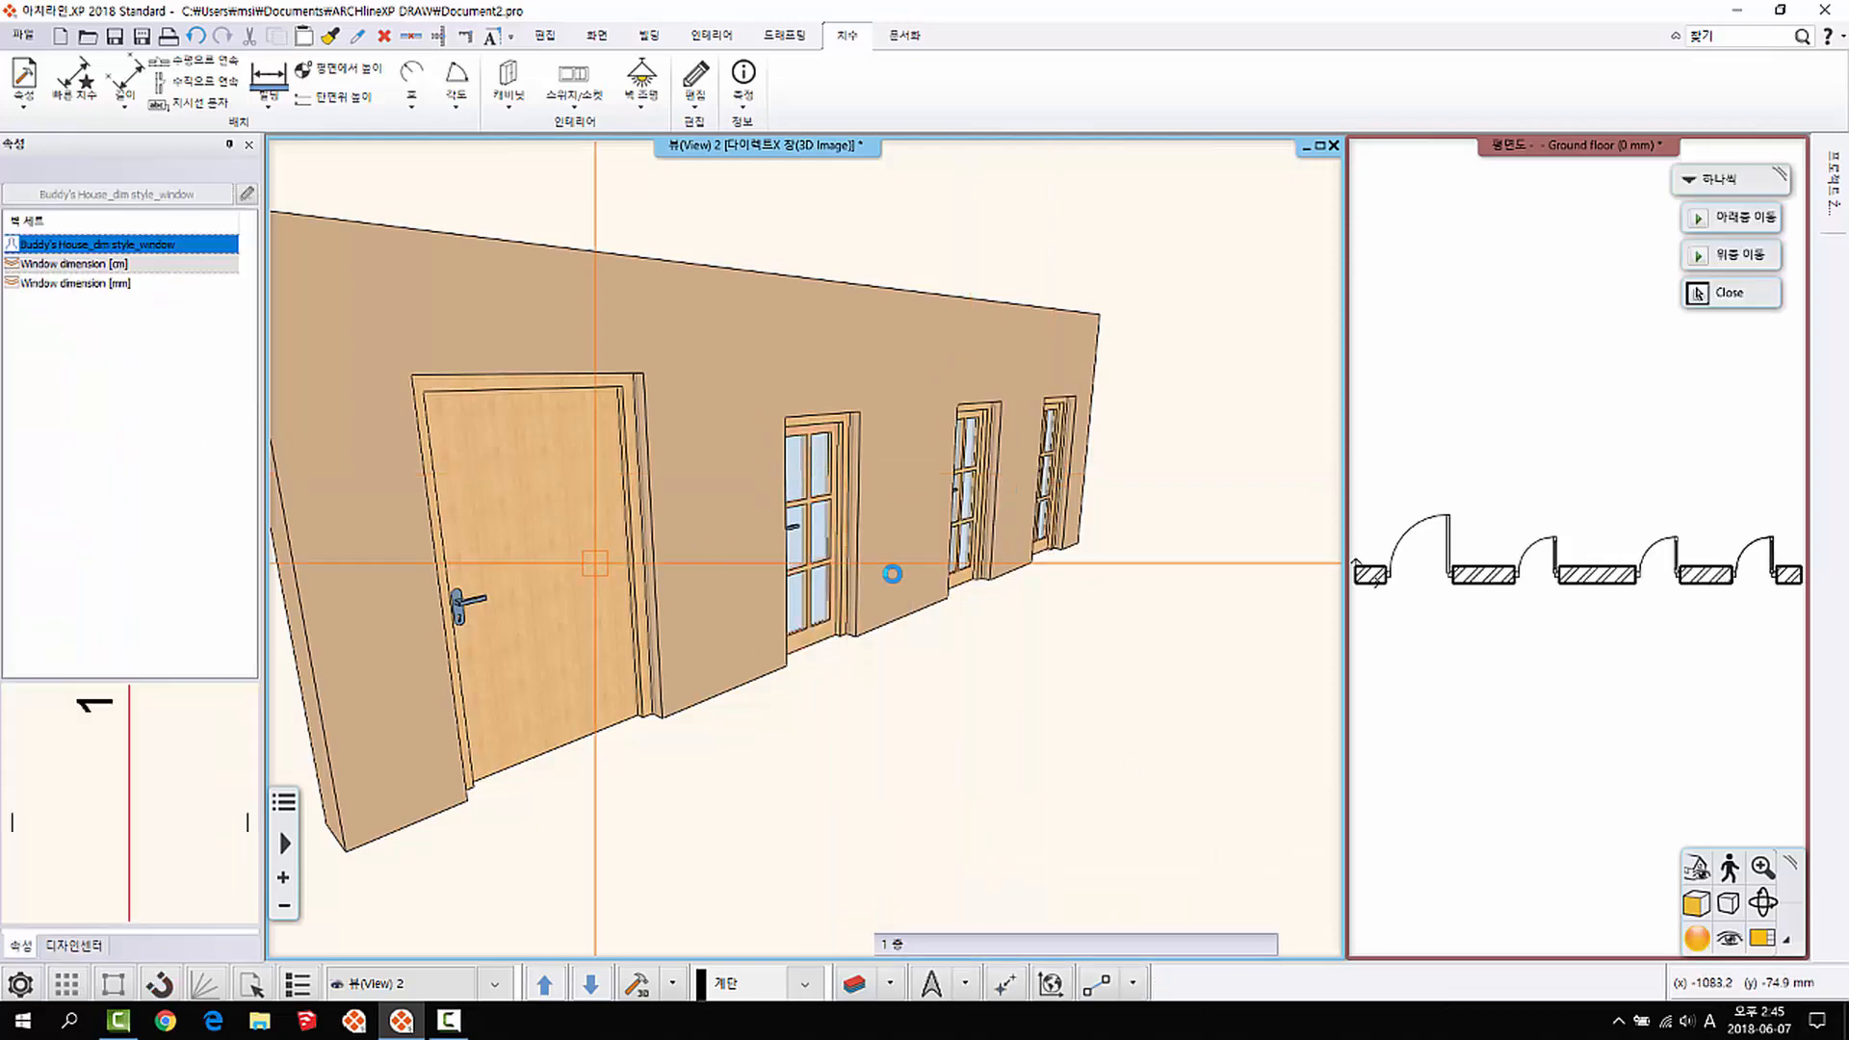
mouse_move(892, 574)
middle_down()
mouse_move(960, 566)
mouse_move(1021, 530)
mouse_move(911, 544)
middle_up()
key(Escape)
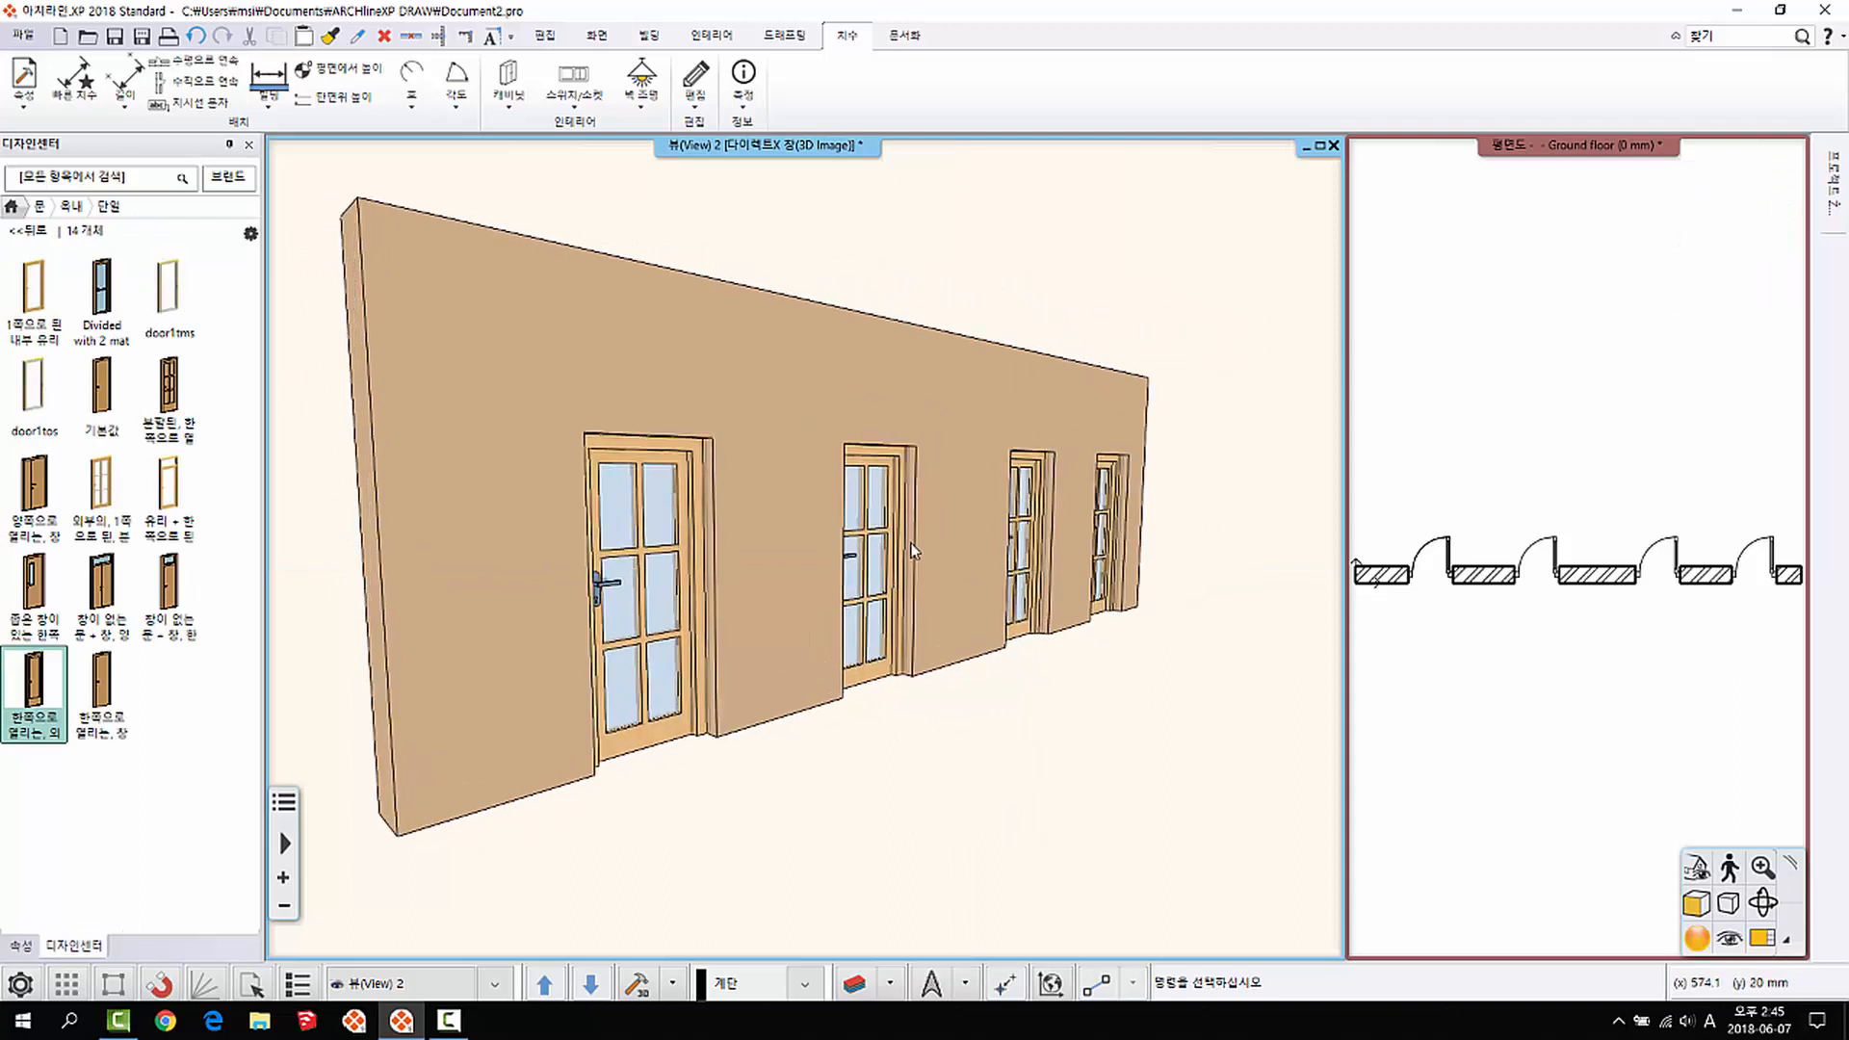
right_click(880, 477)
mouse_move(996, 786)
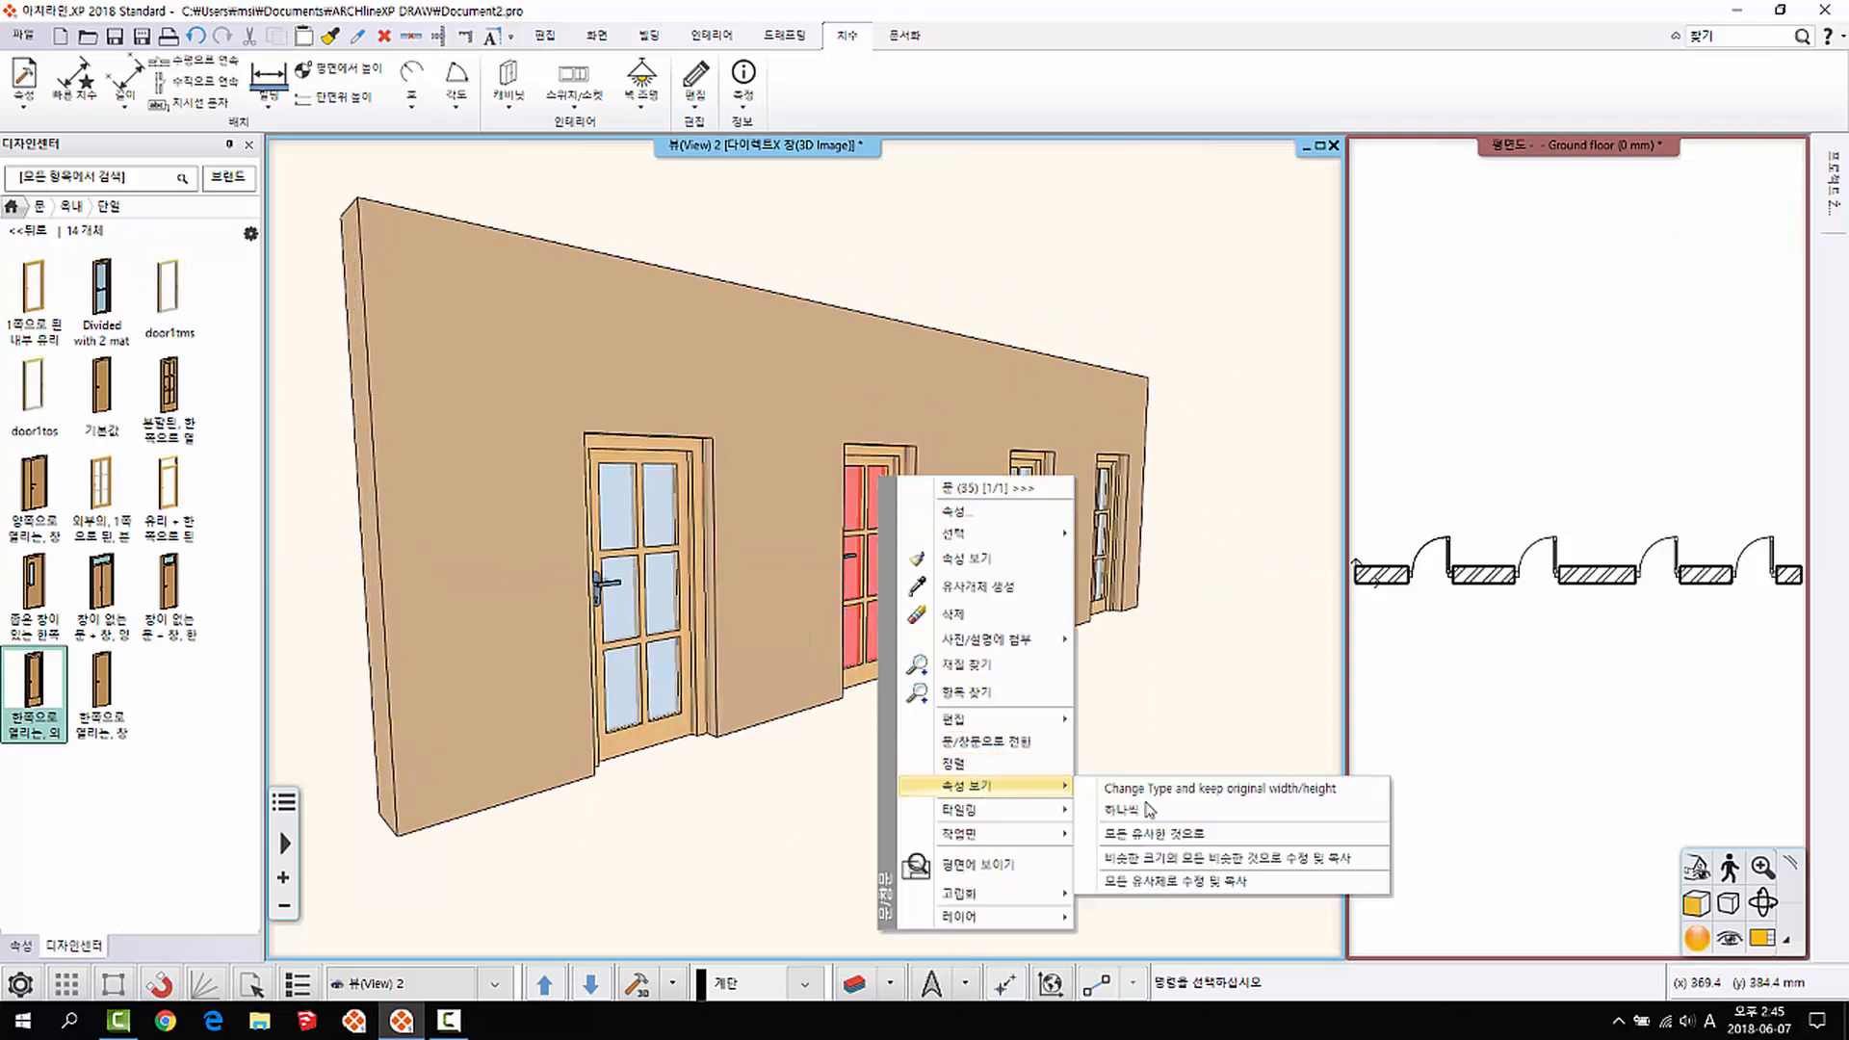
click(1192, 834)
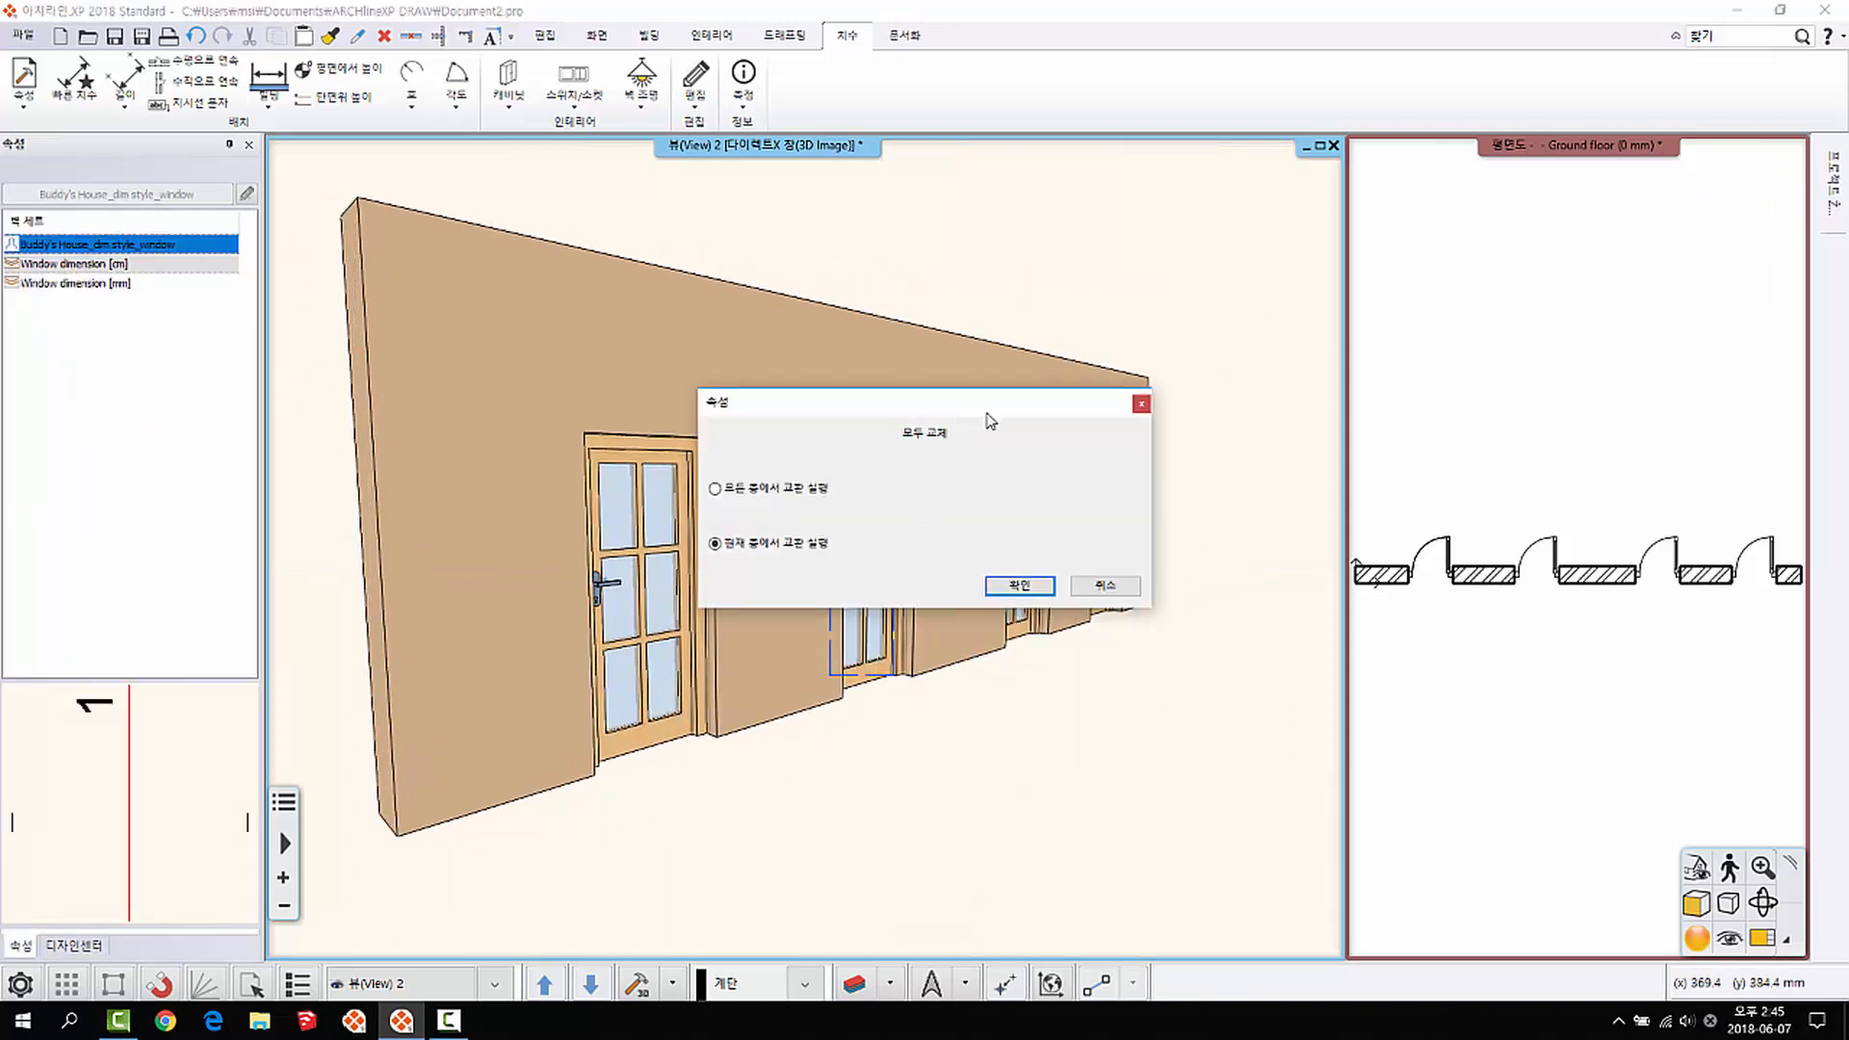
click(1105, 585)
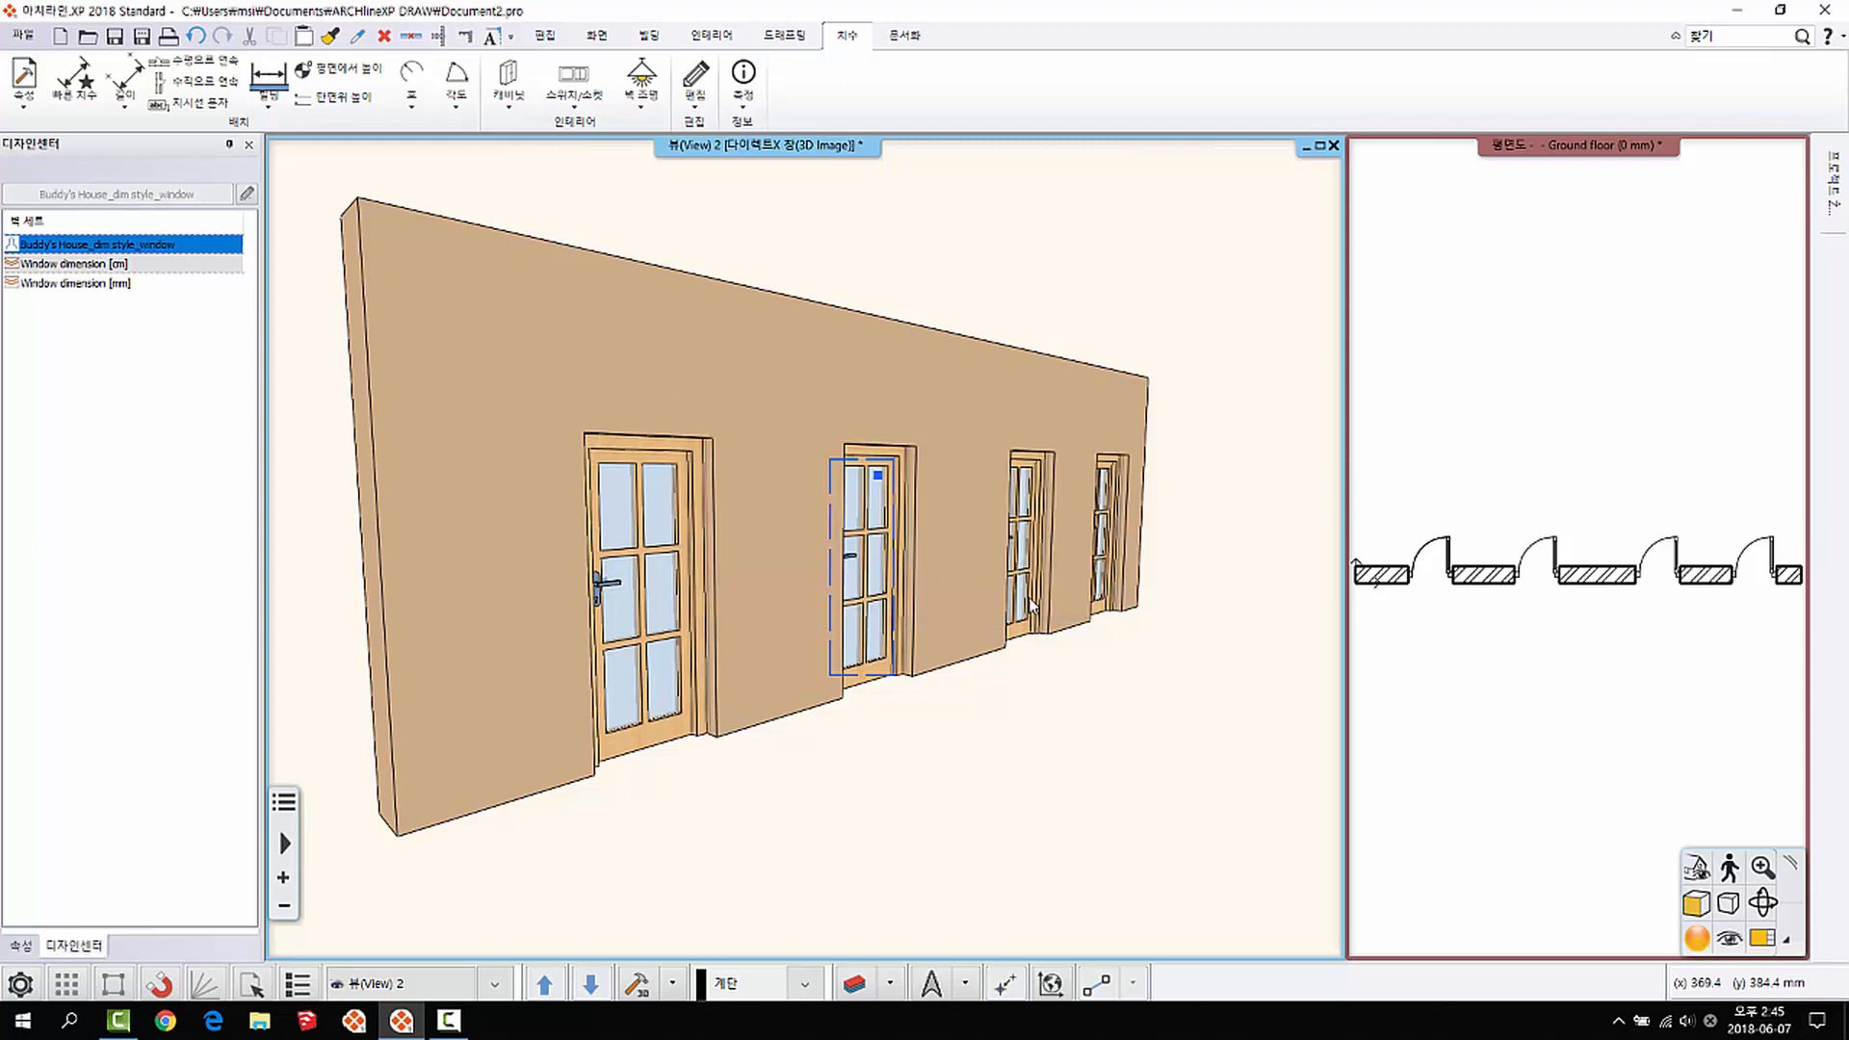
right_click(887, 483)
key(Escape)
Step: Change the solid material of the second door to 마호가니
double_click(828, 496)
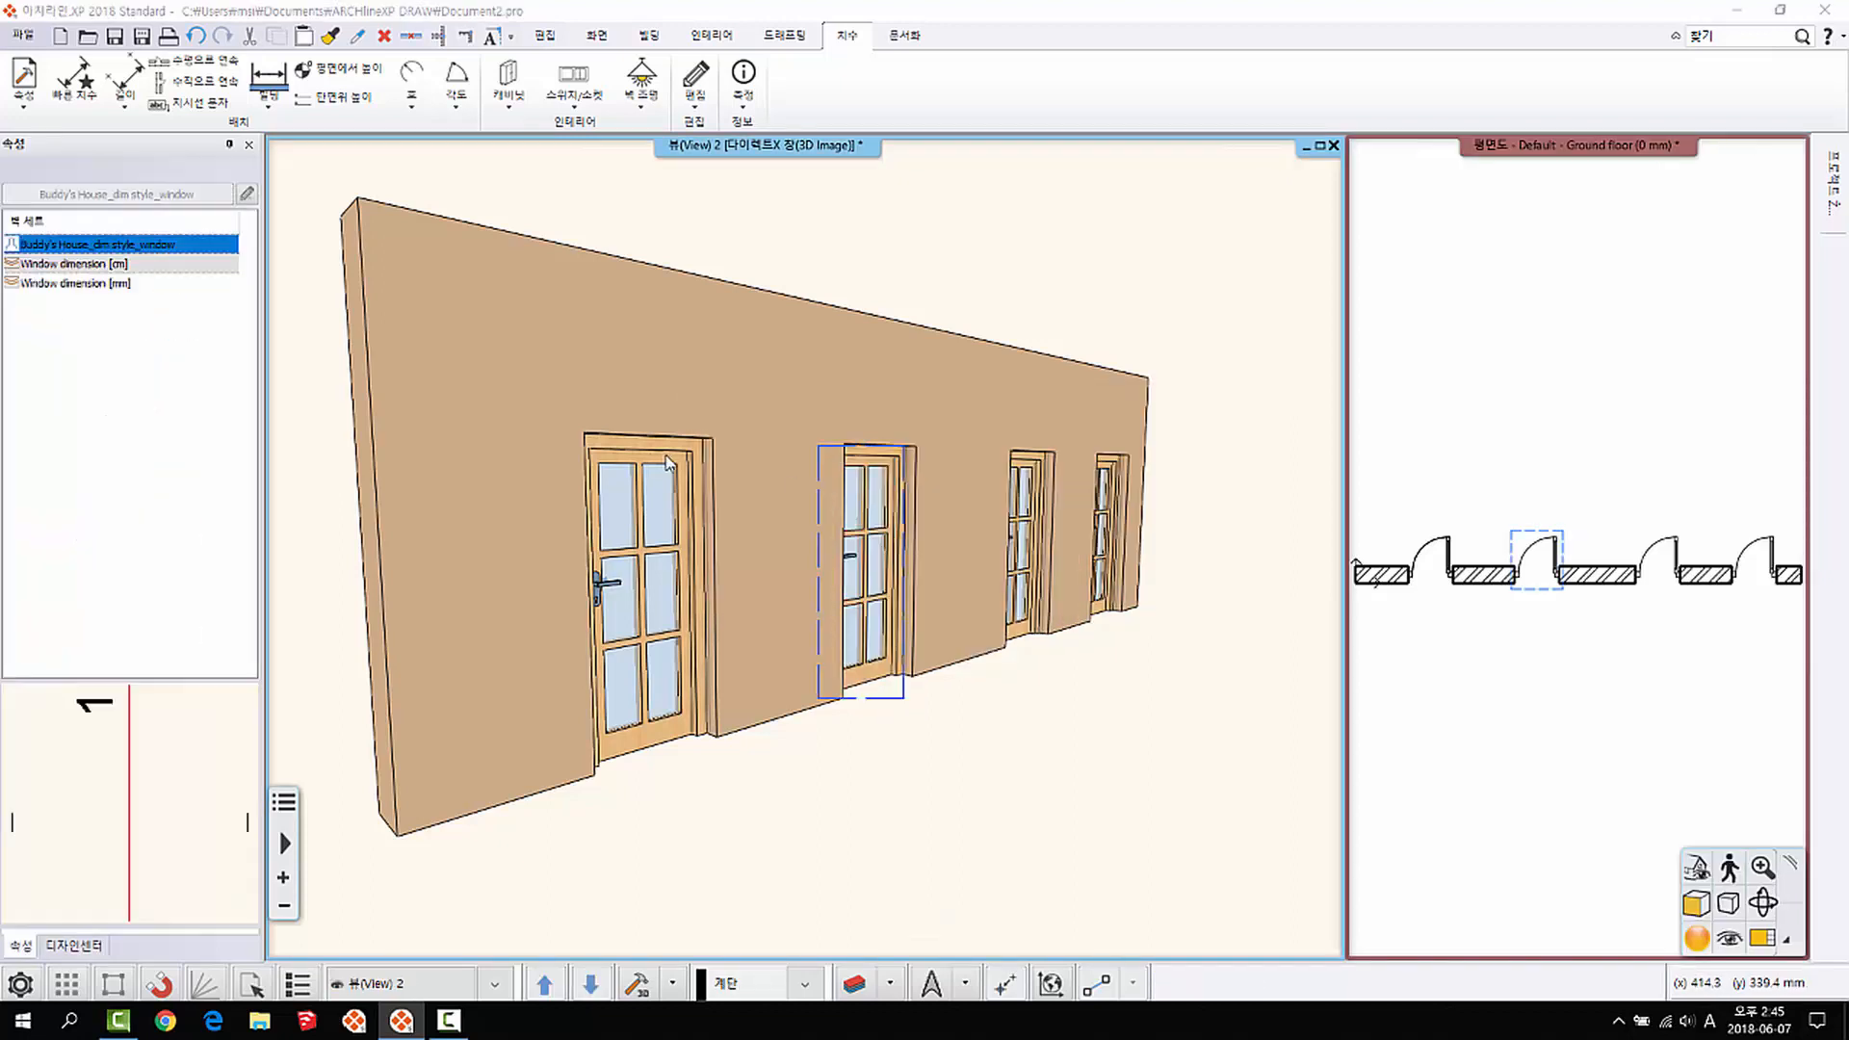
click(809, 658)
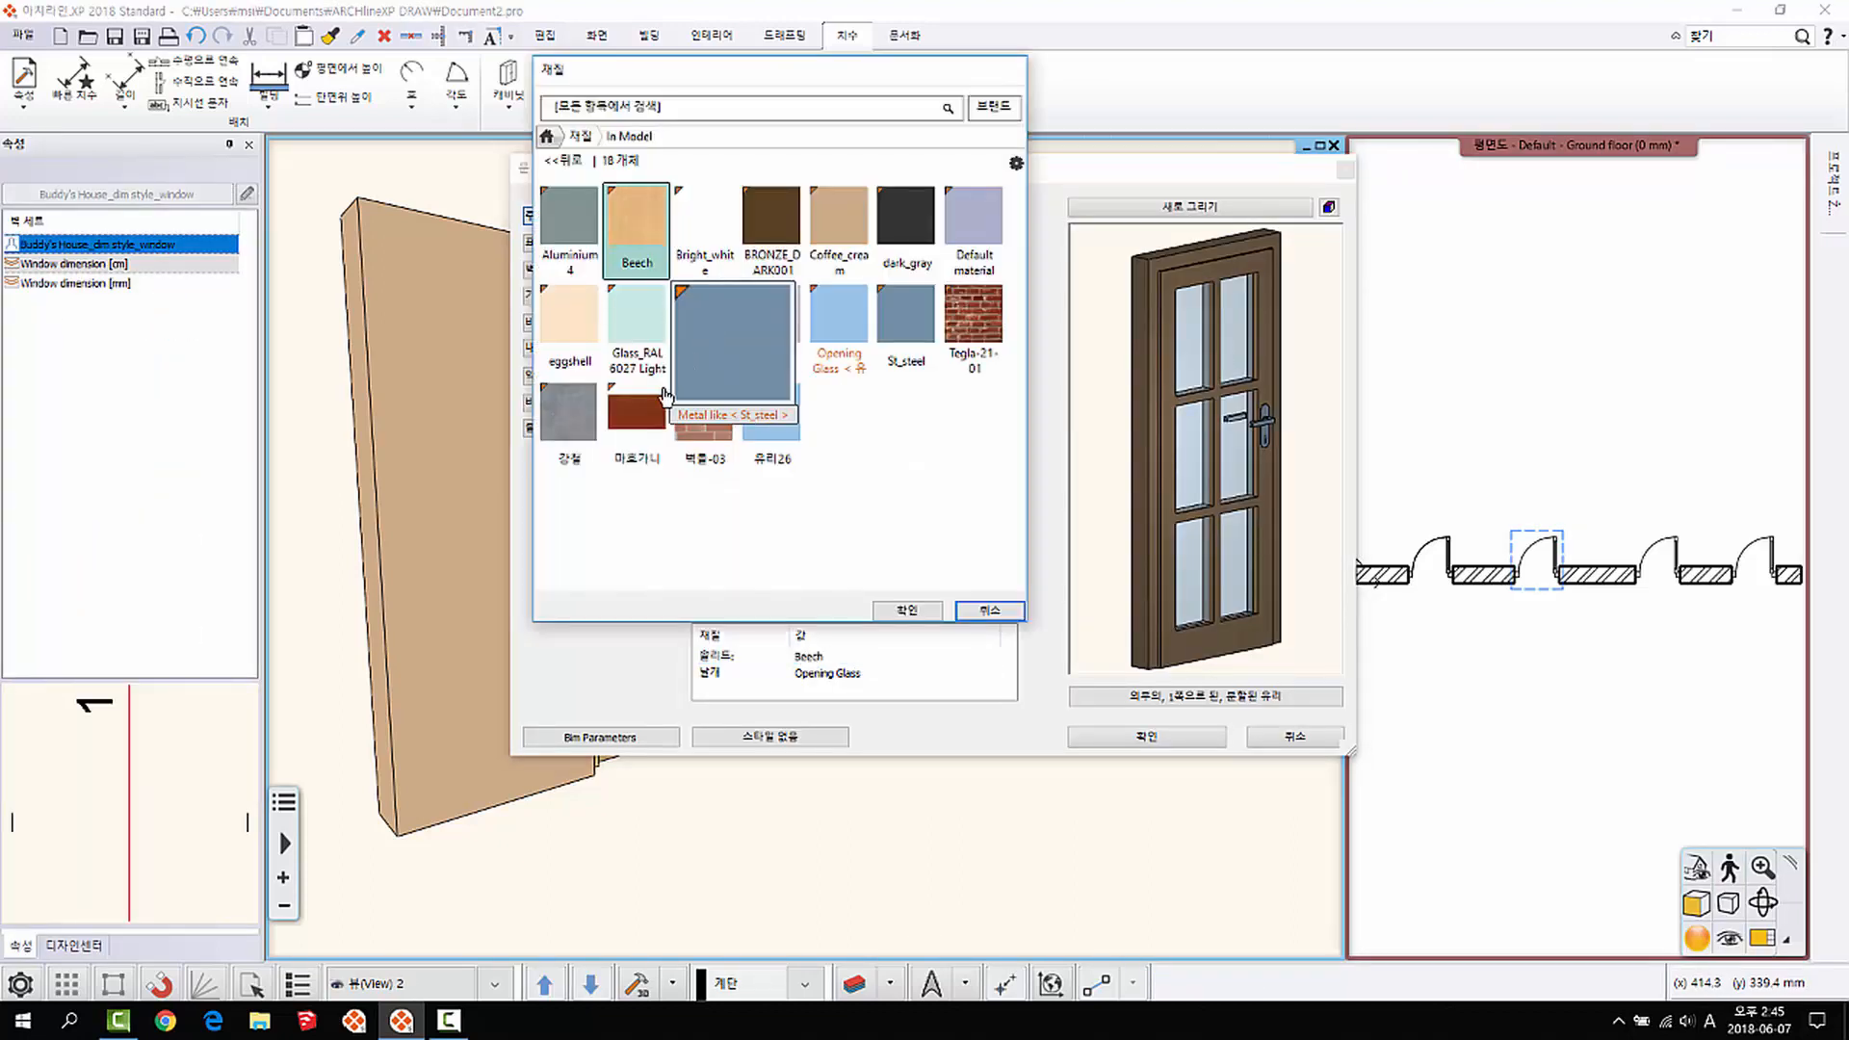
double_click(637, 412)
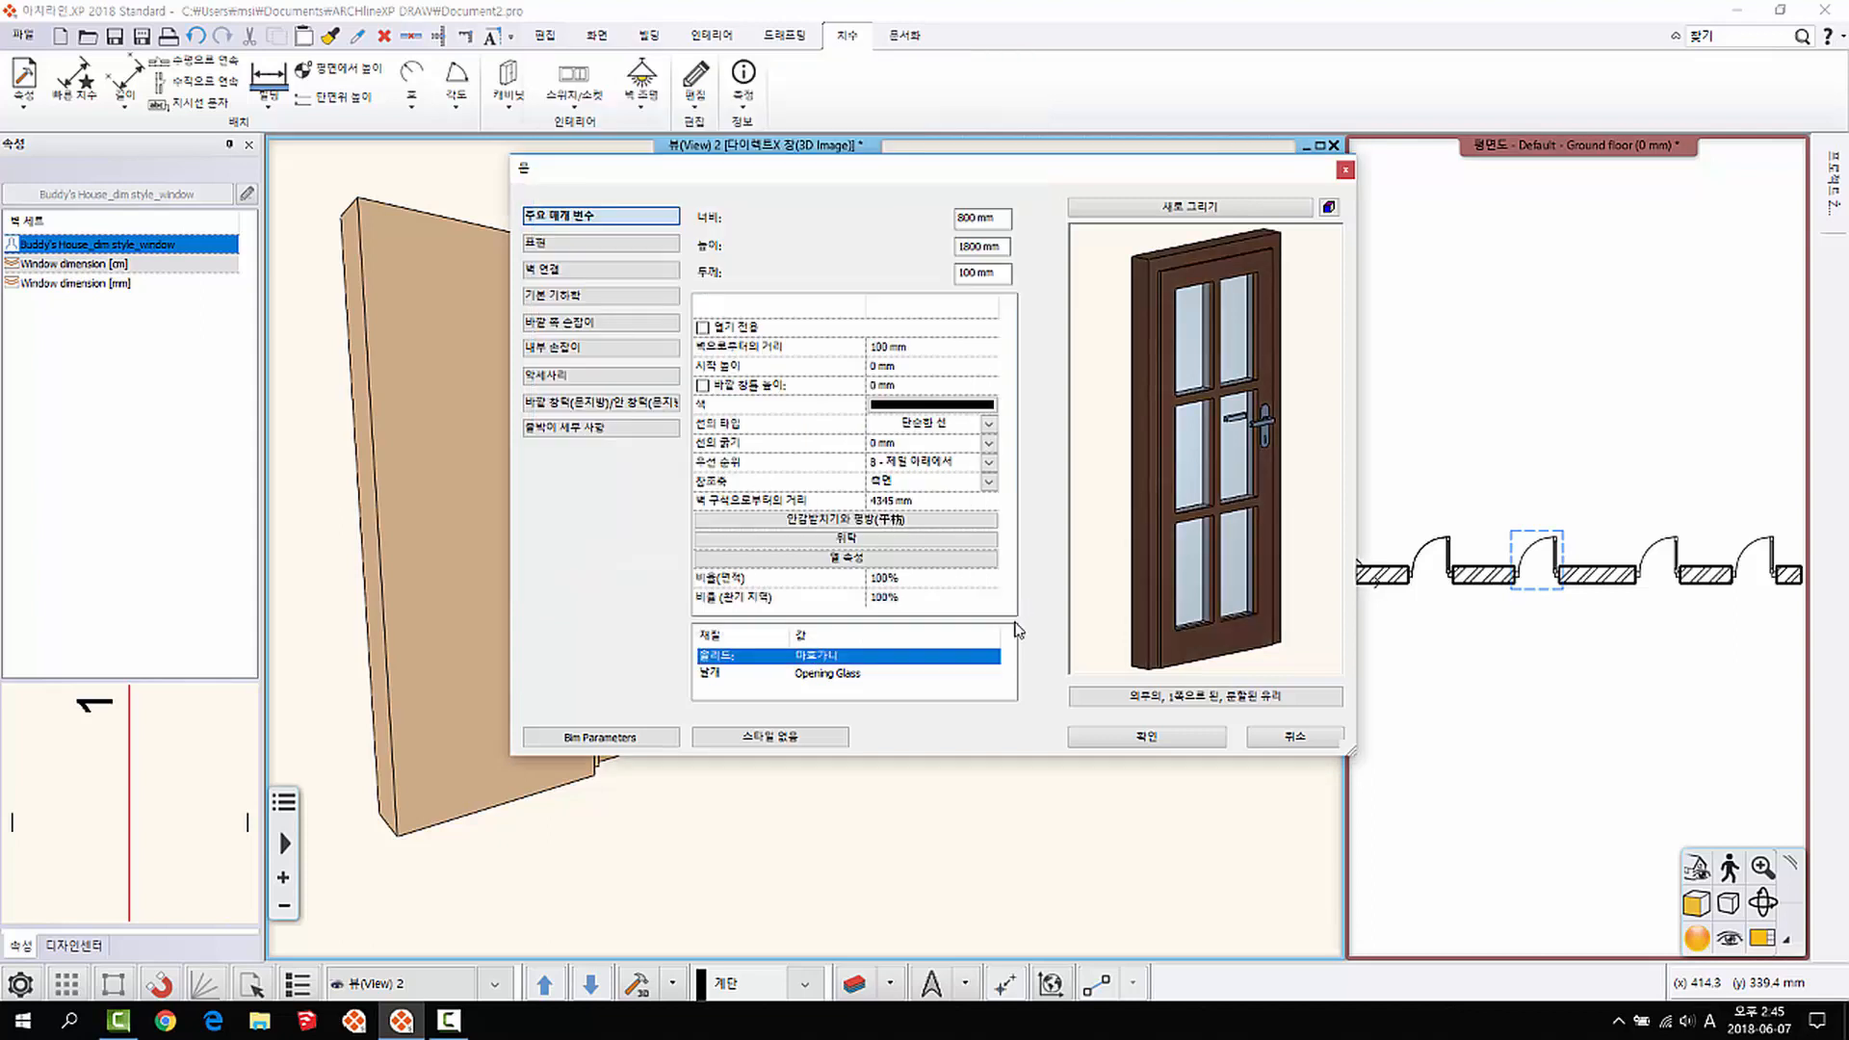
click(1144, 737)
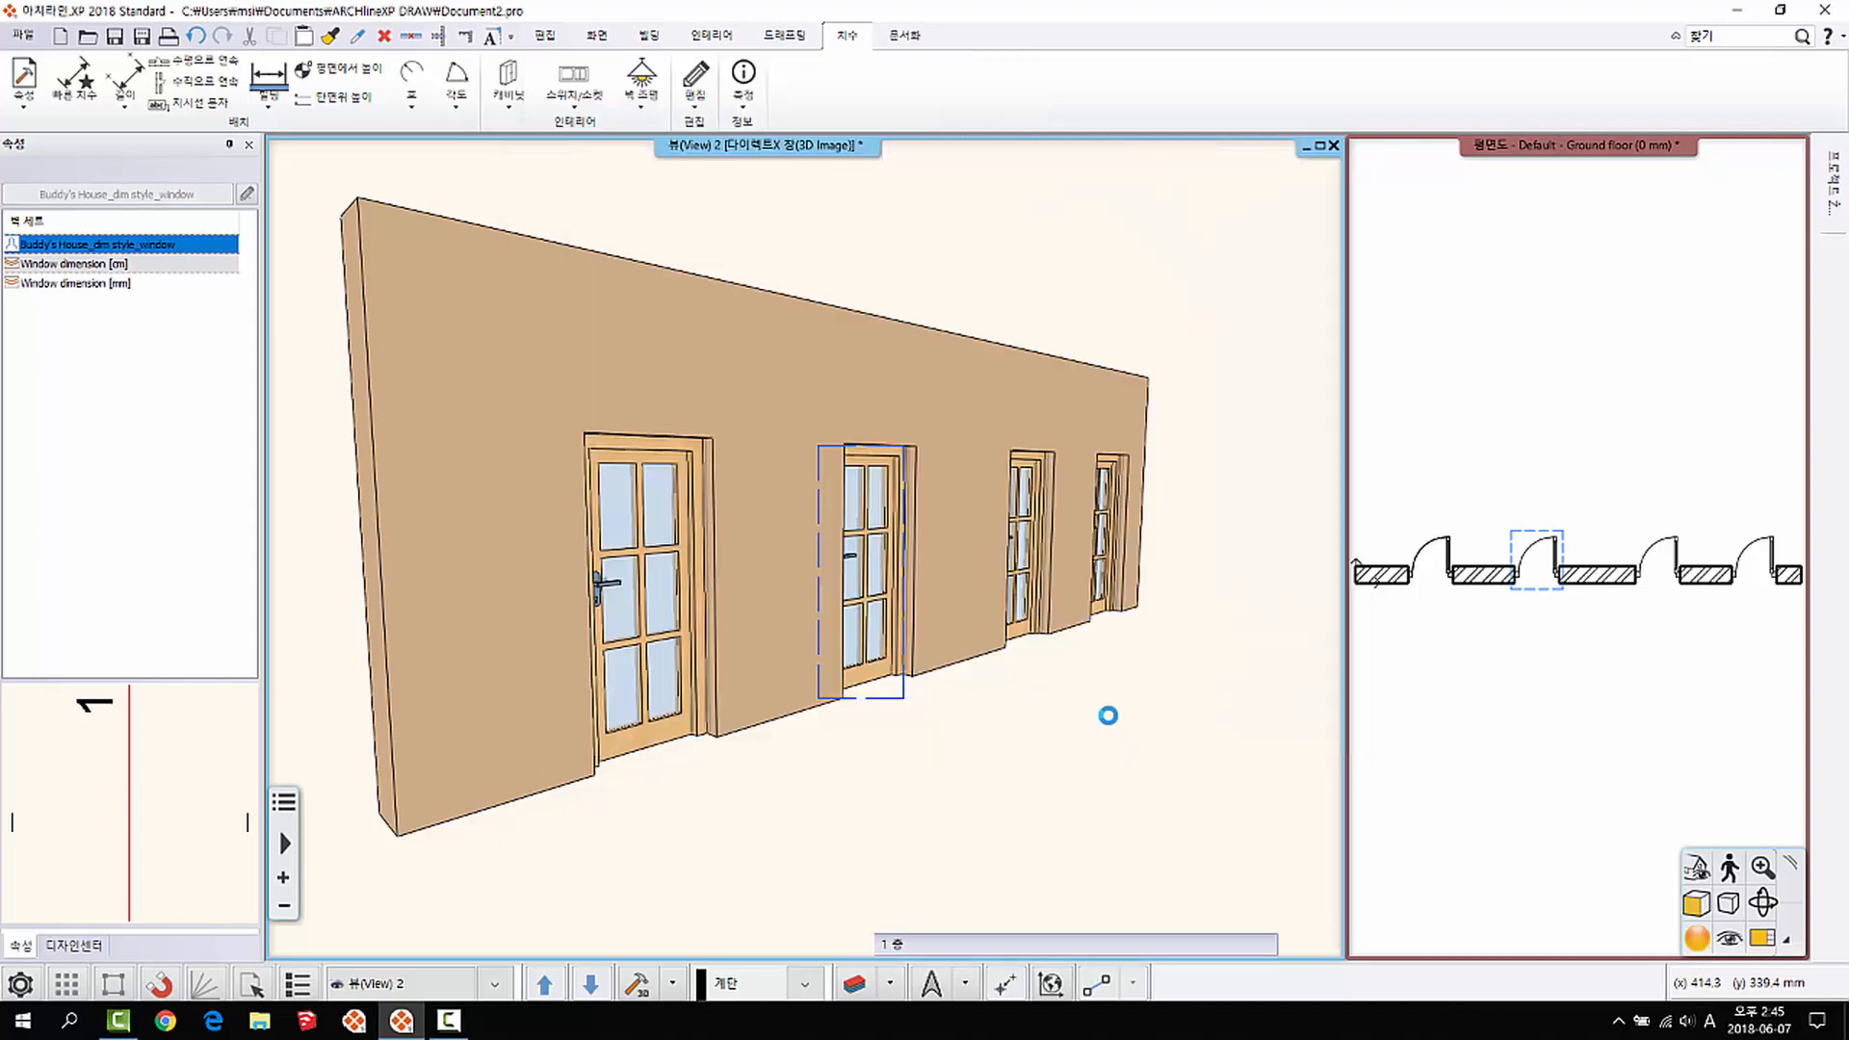
Step: Transfer the mahogany door's properties to all similar doors on the current floor with 모든 유사한 것으로
right_click(877, 488)
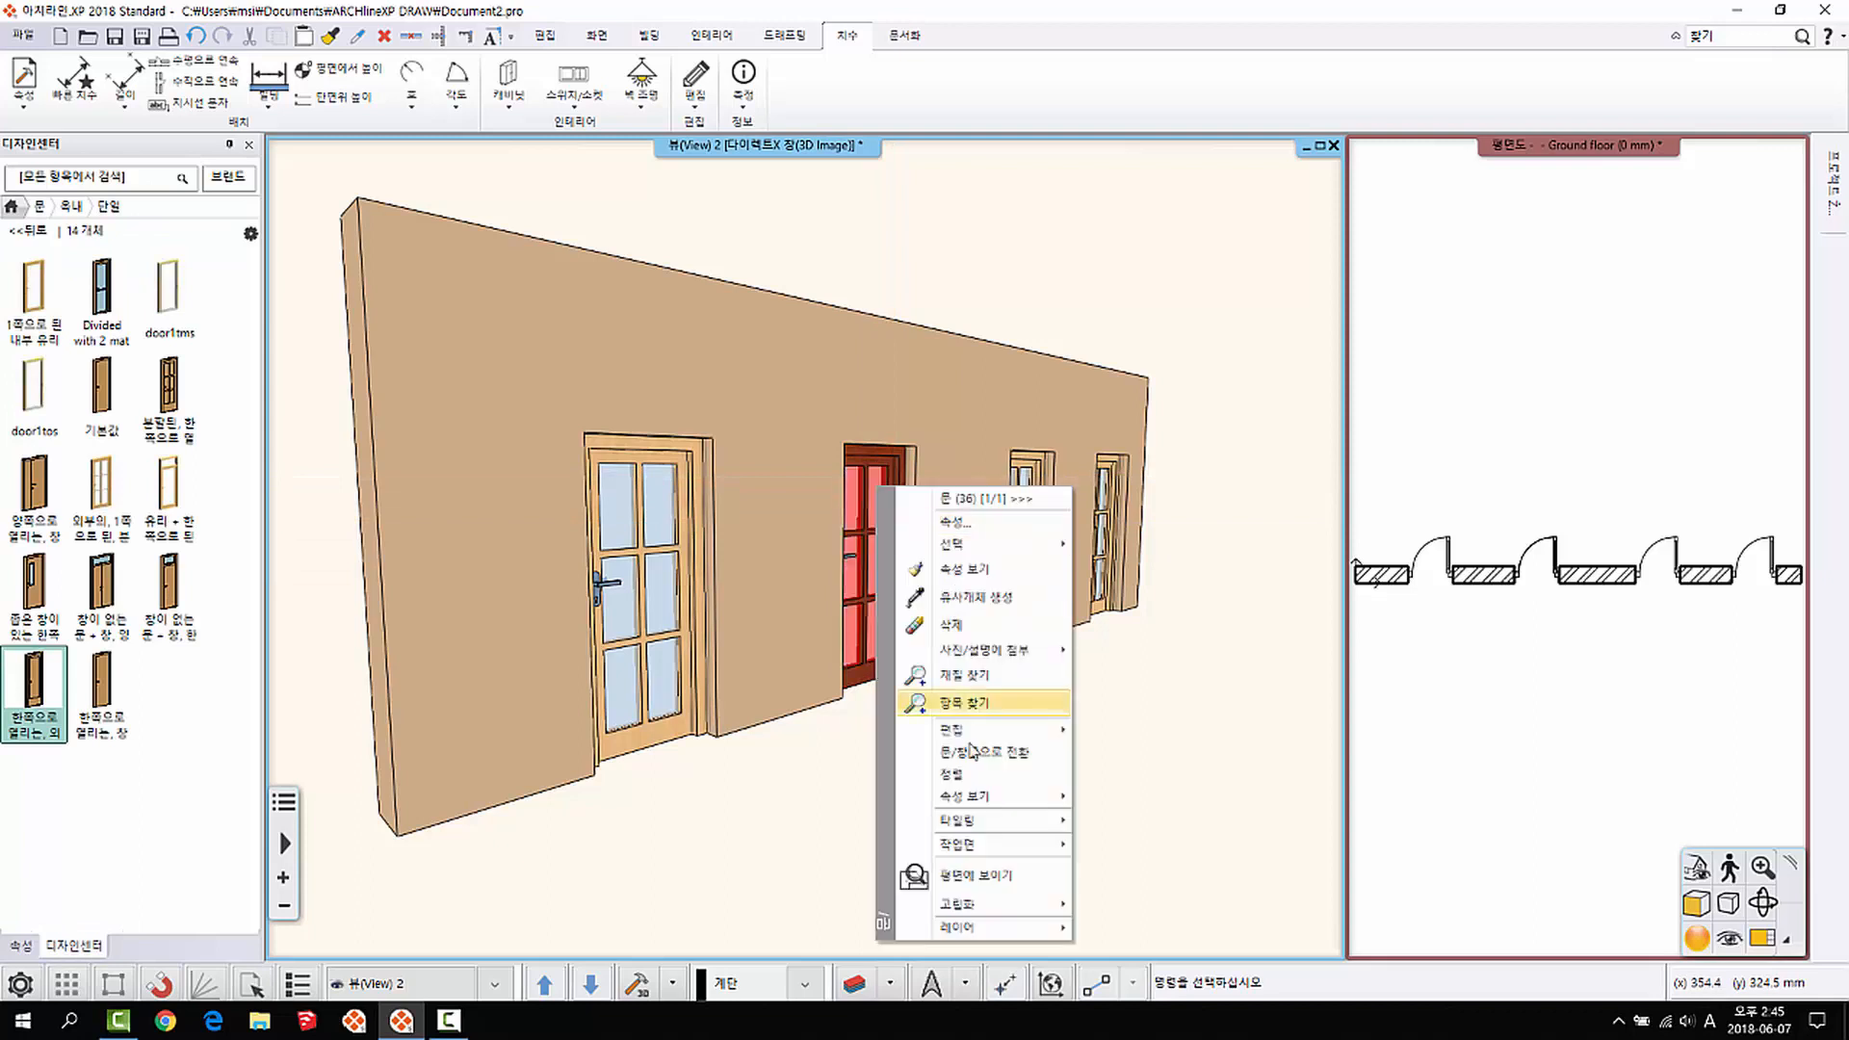
mouse_move(992, 831)
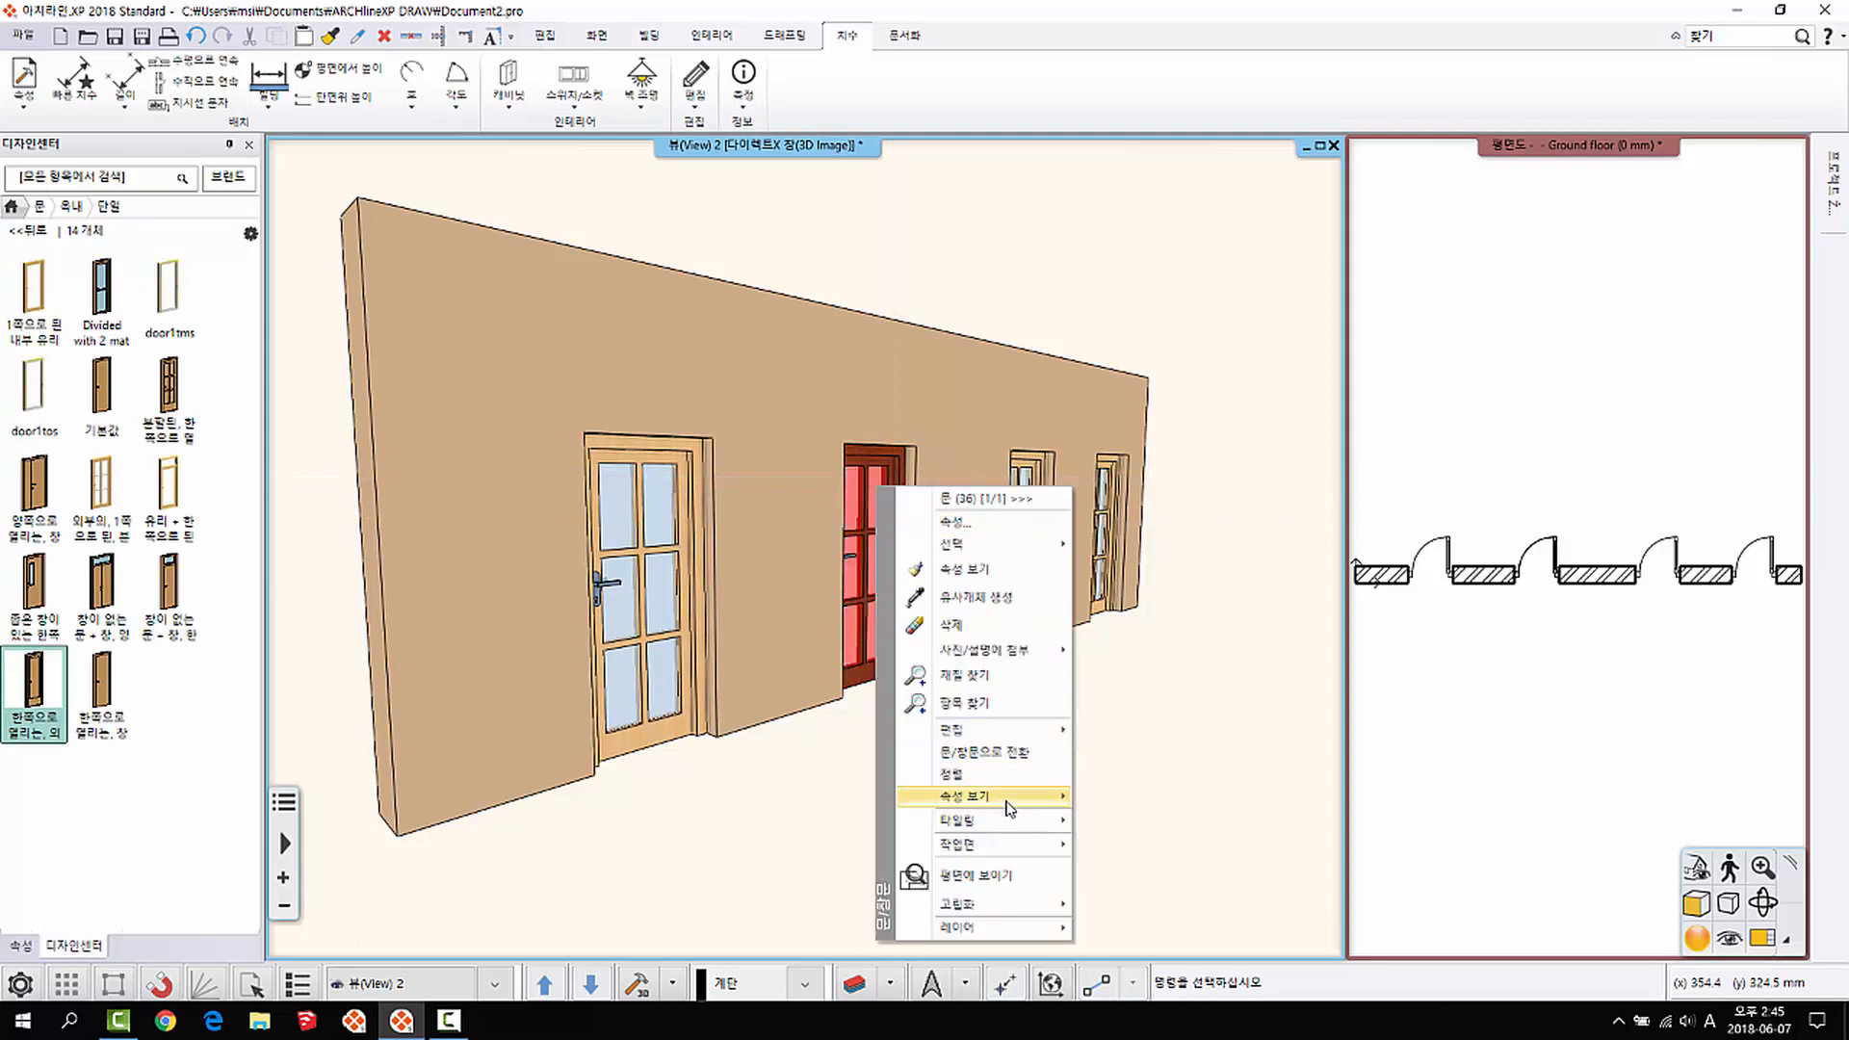
mouse_move(1002, 799)
click(1166, 846)
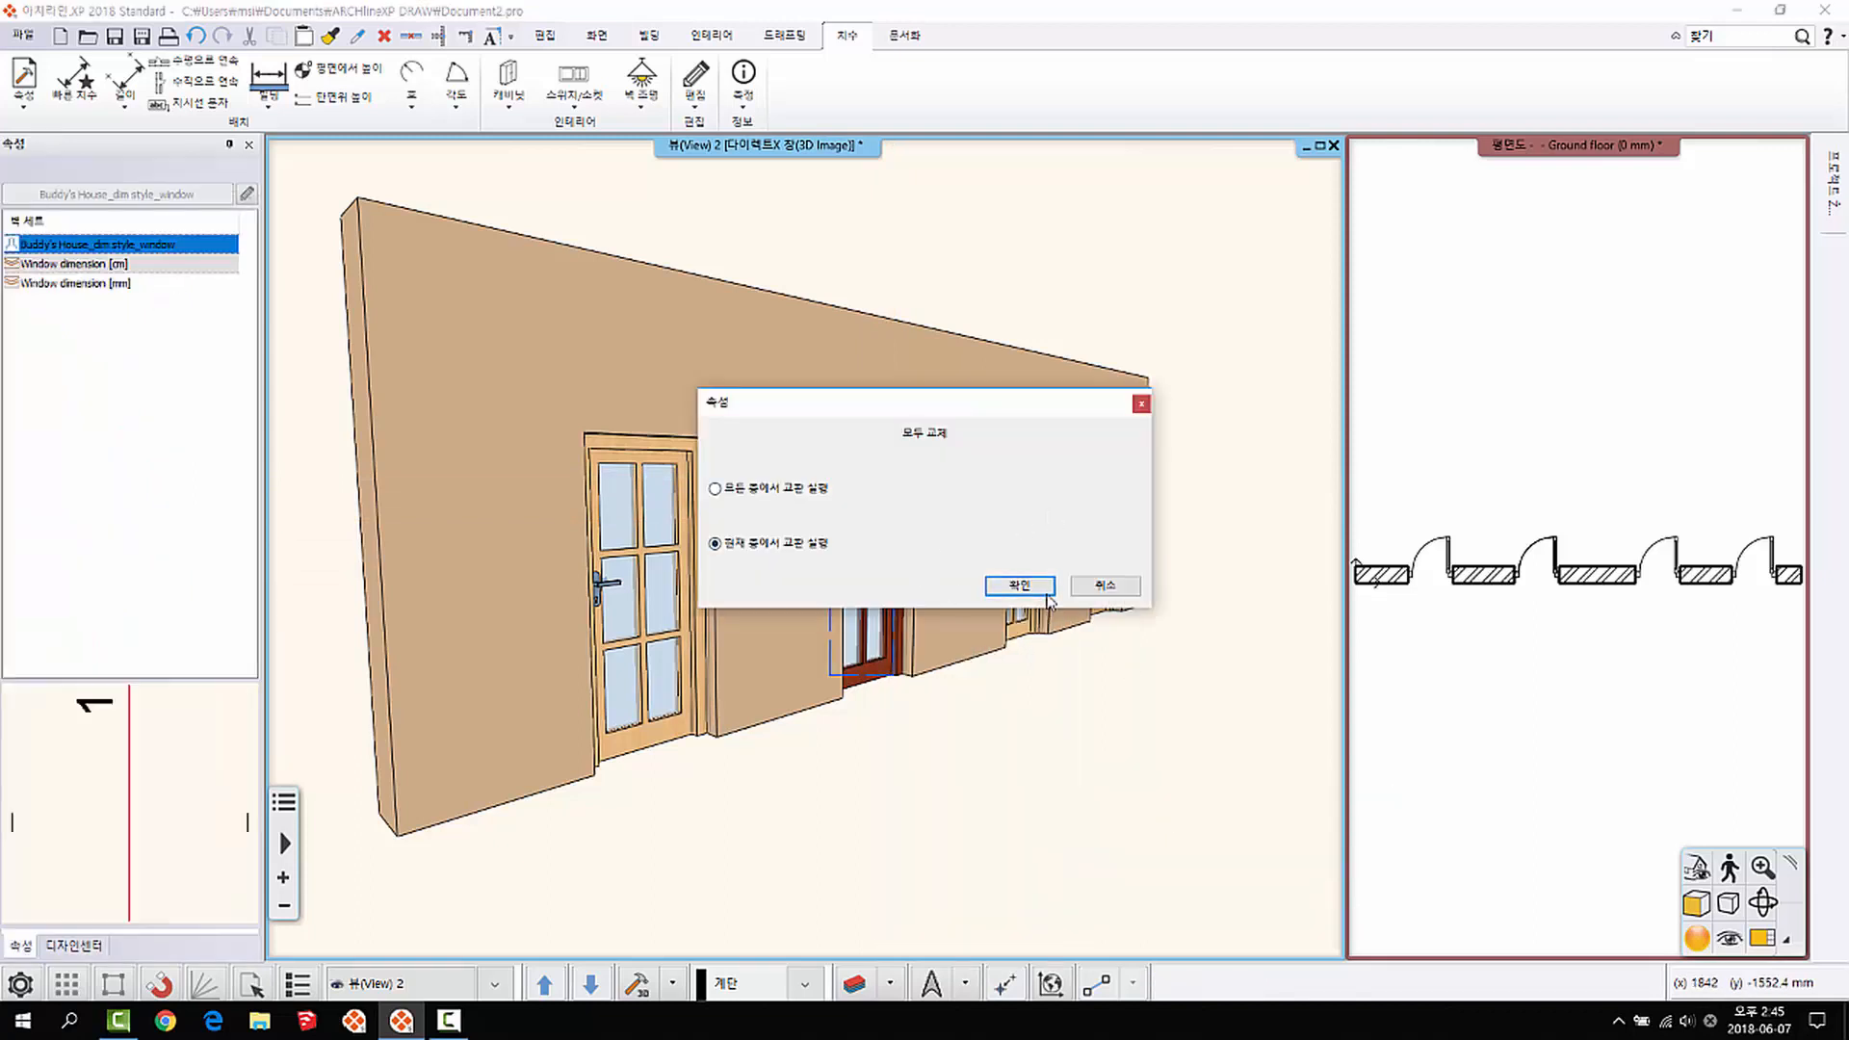
click(1046, 592)
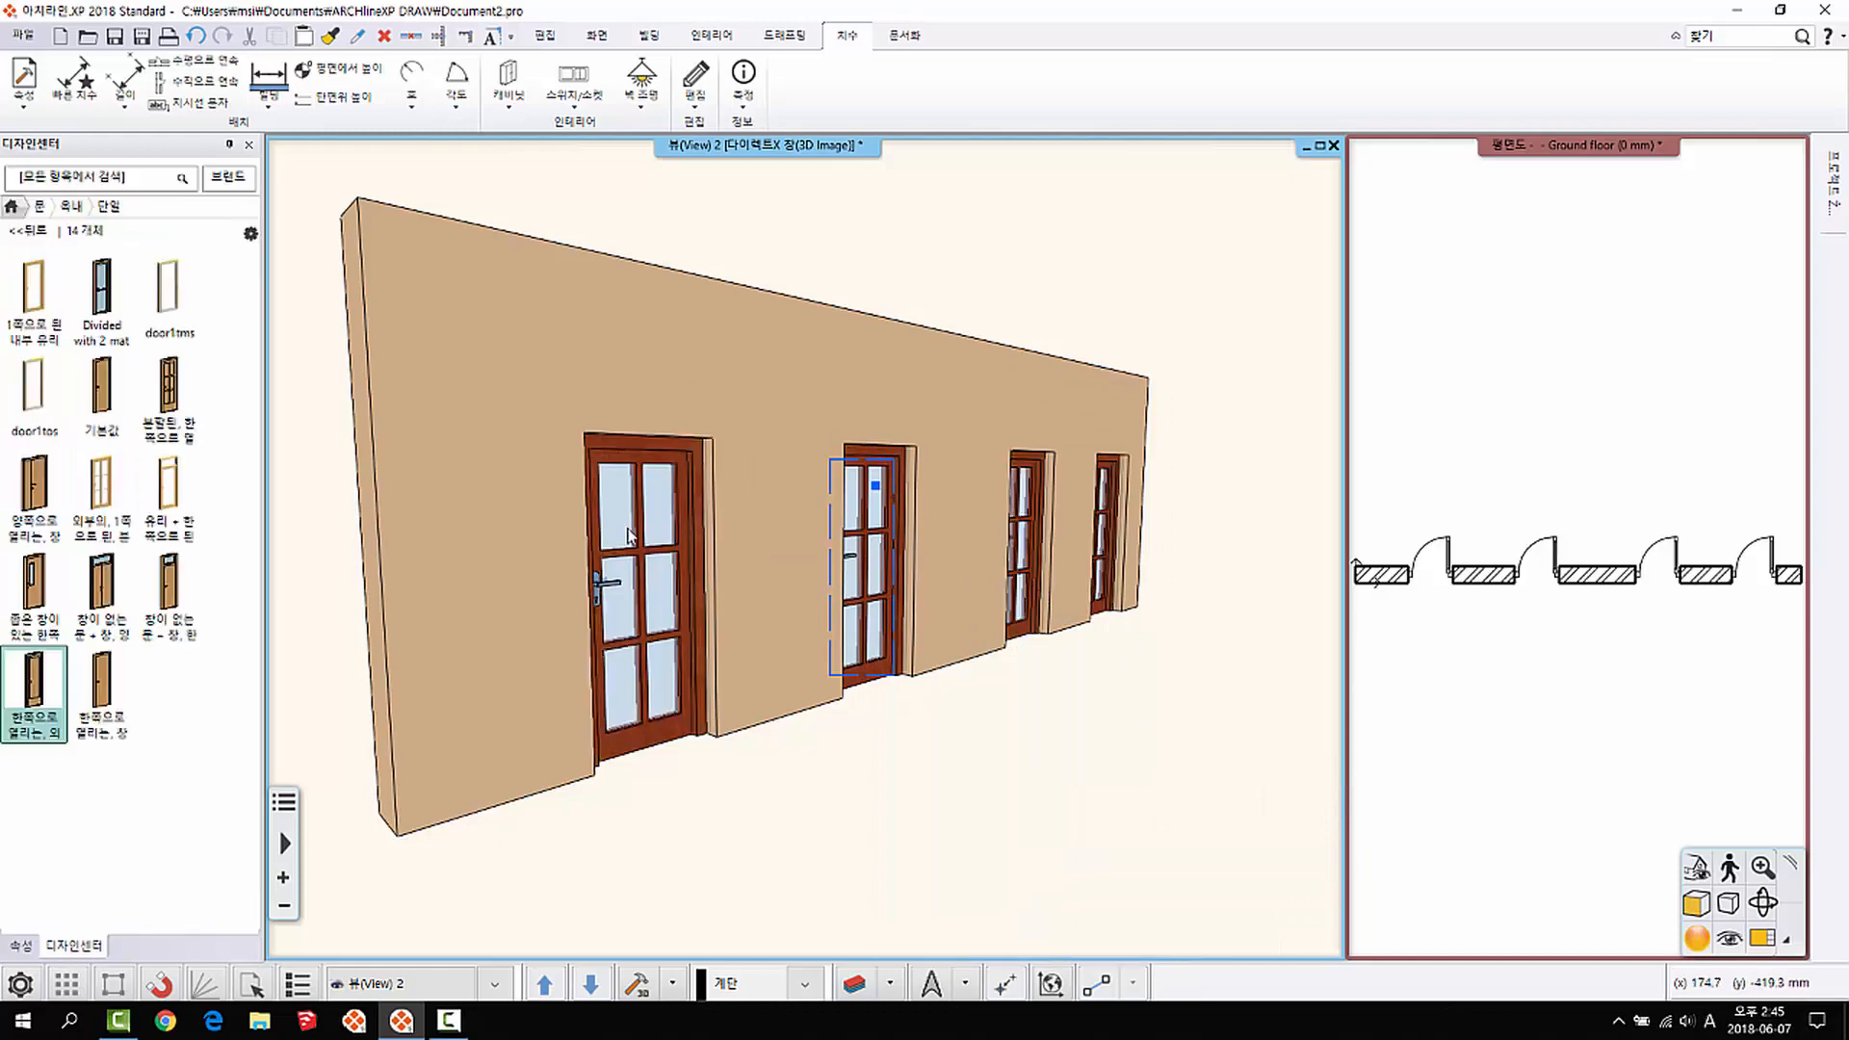
click(1089, 758)
click(1133, 703)
Step: Open the first door's properties and enable a separate material (재질) in its wall connection settings (벽 연결)
middle_drag(1100, 587, 1102, 638)
scroll(964, 525, up, 5)
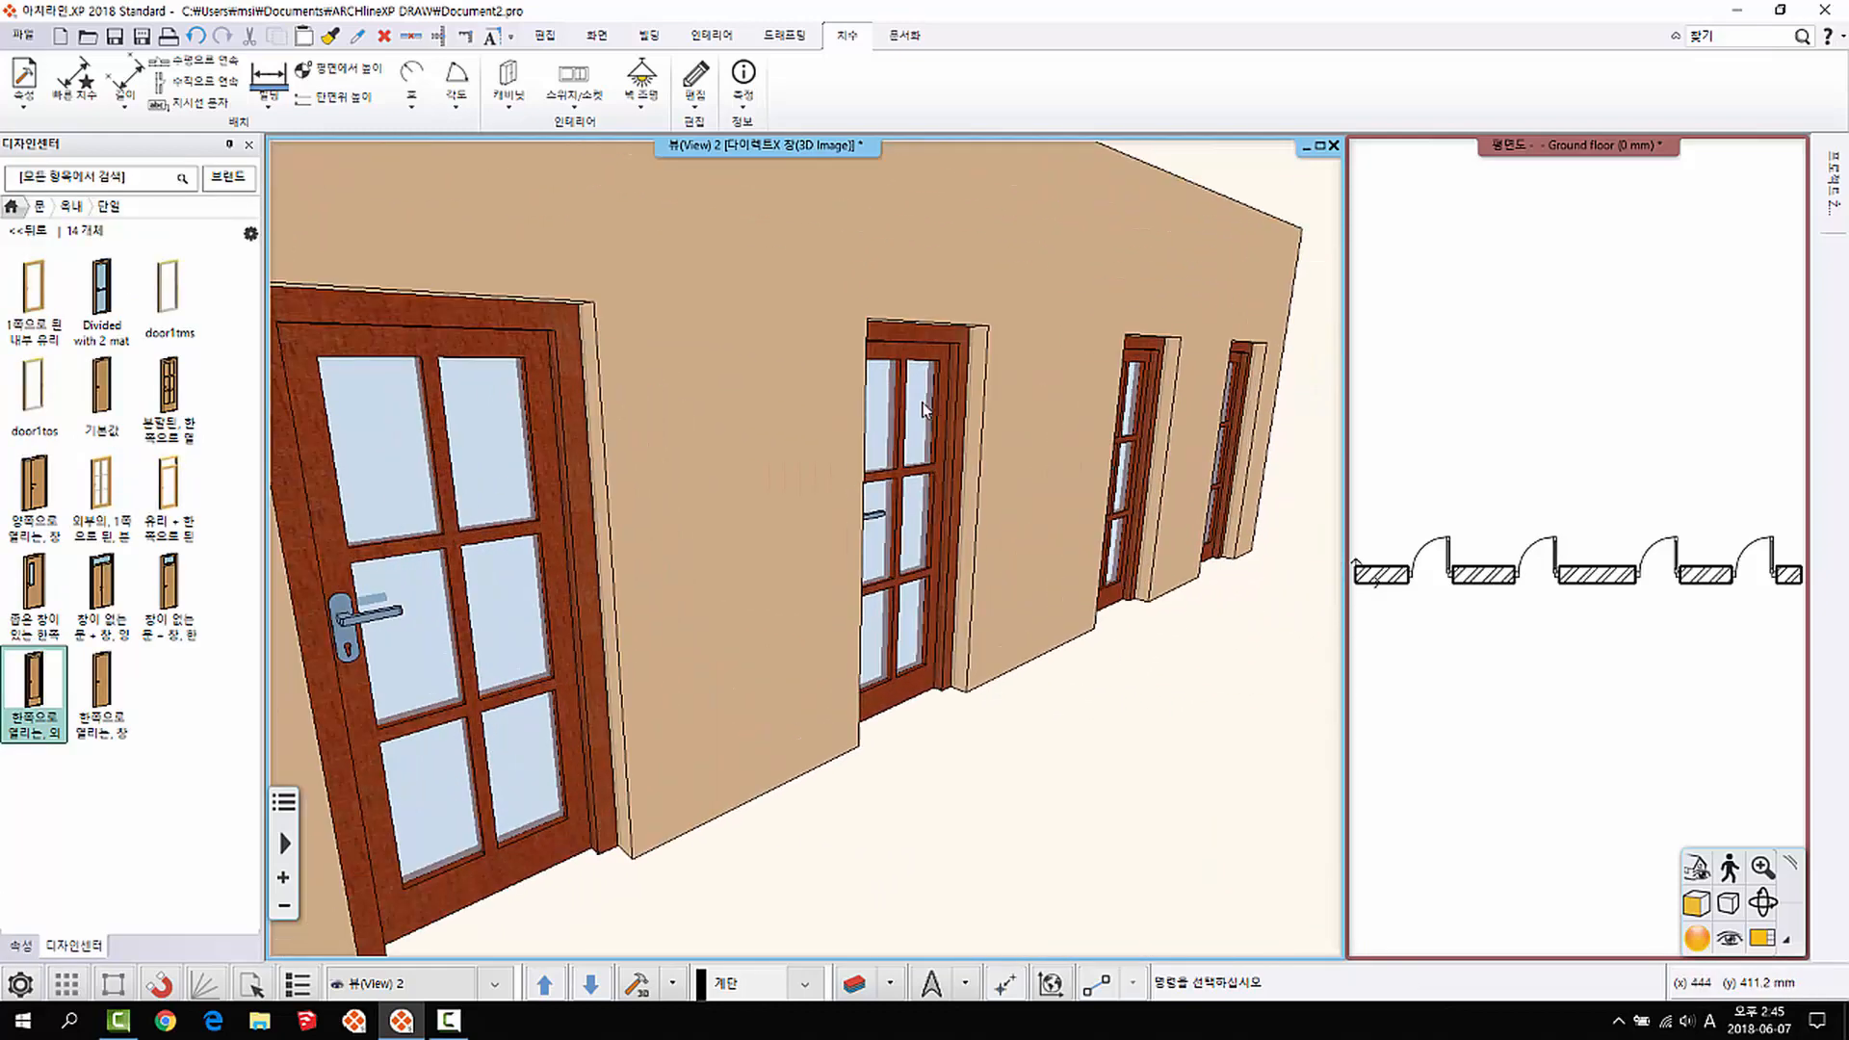
middle_drag(756, 423, 862, 361)
scroll(784, 406, up, 2)
middle_drag(530, 334, 781, 293)
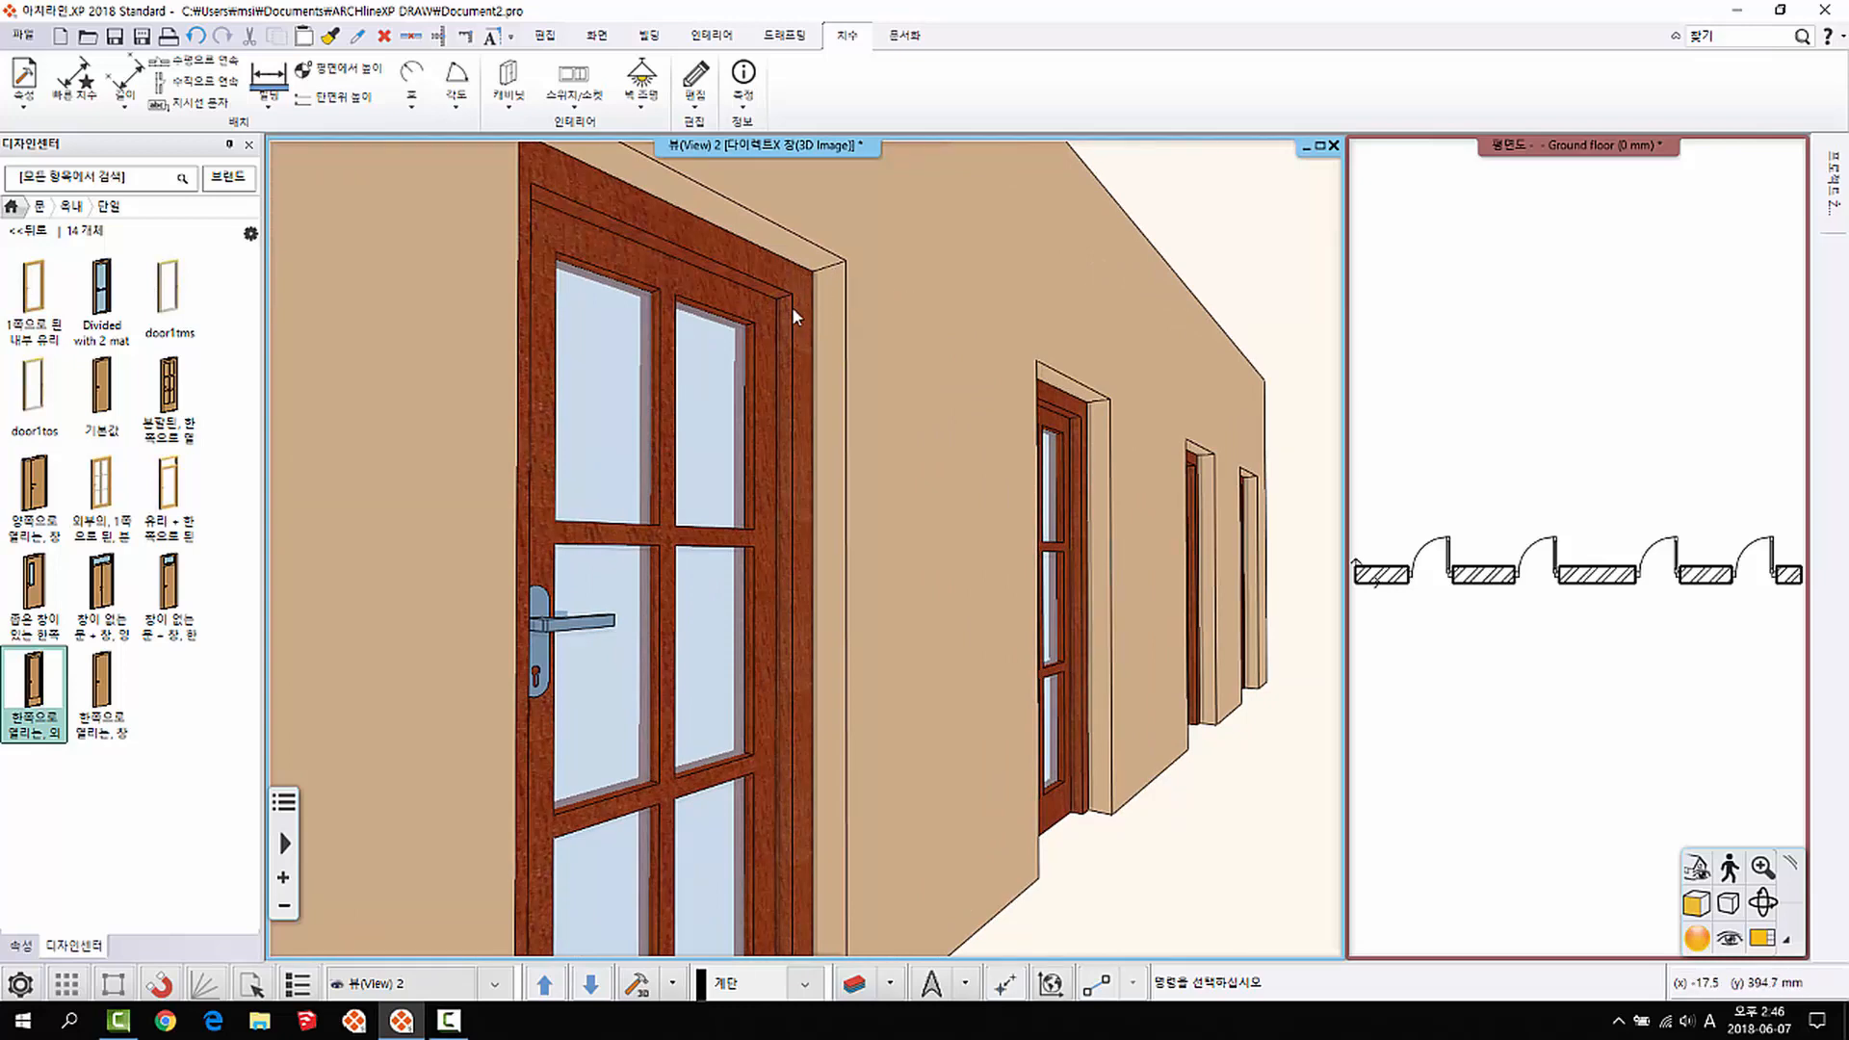
click(761, 289)
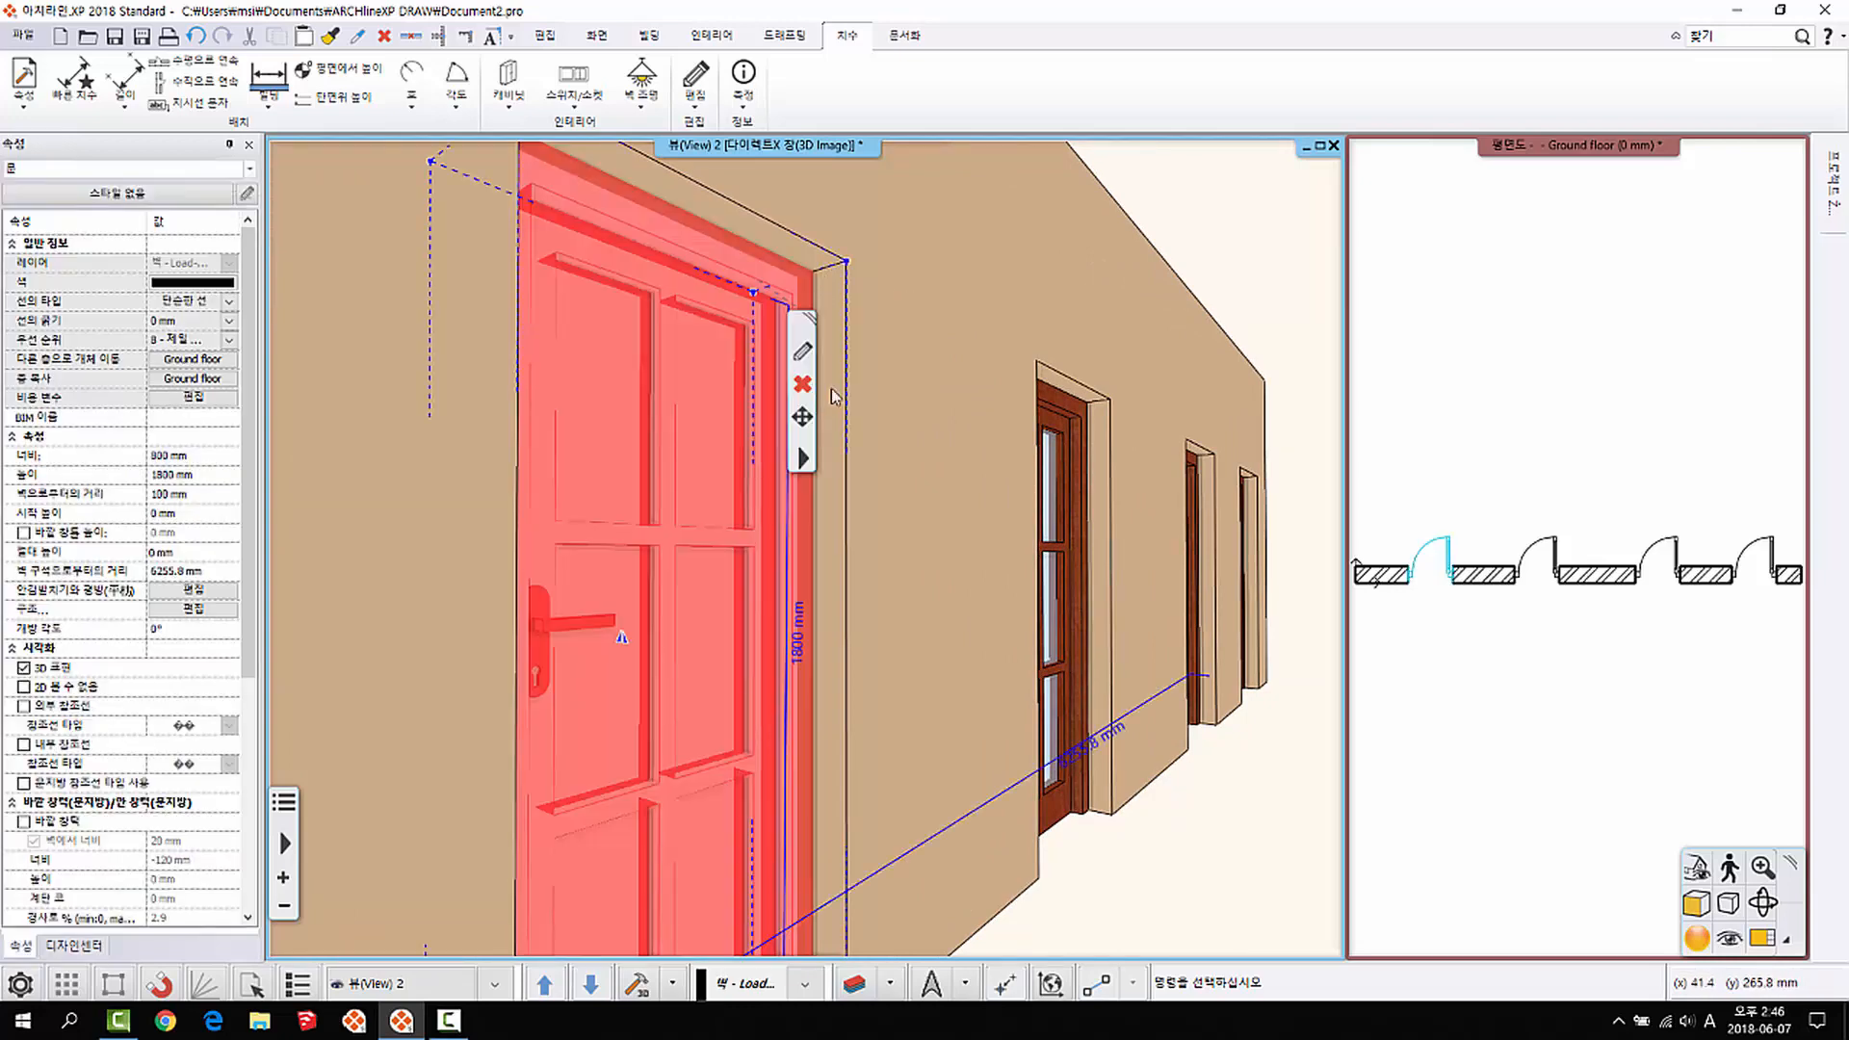
right_click(713, 276)
click(789, 301)
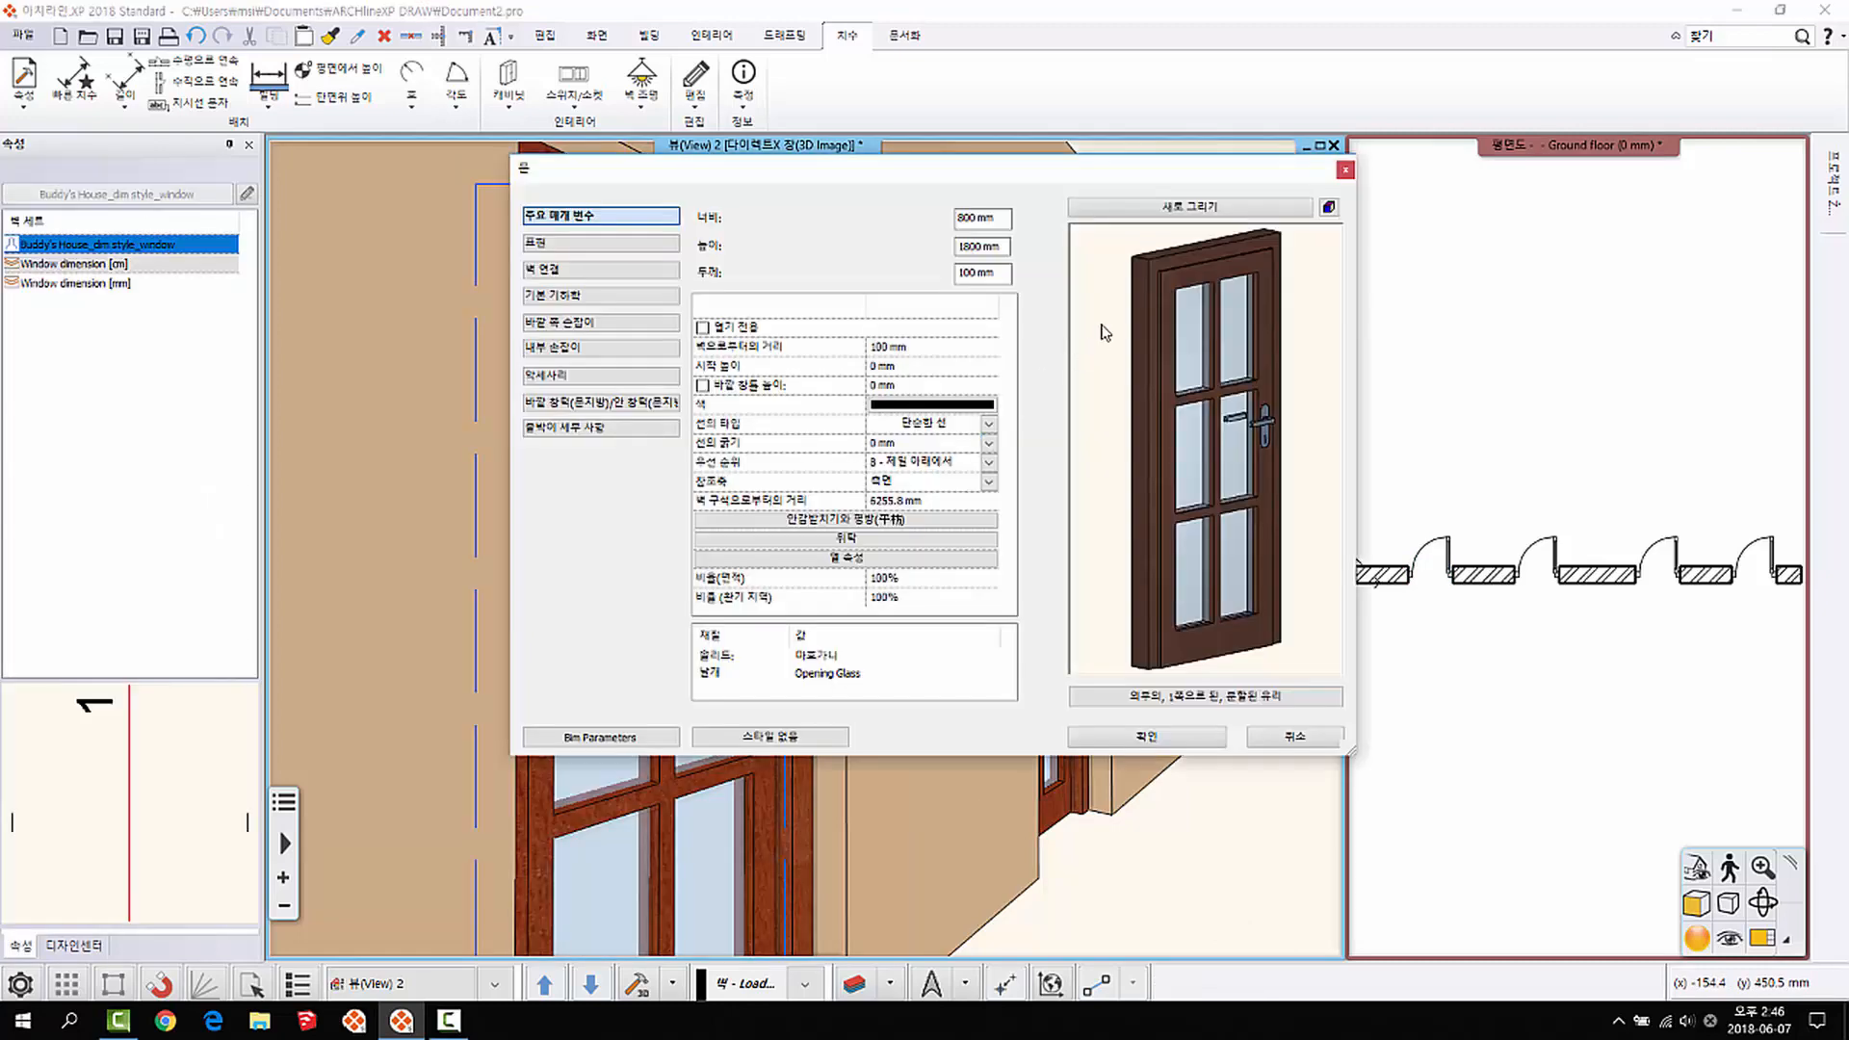
click(600, 269)
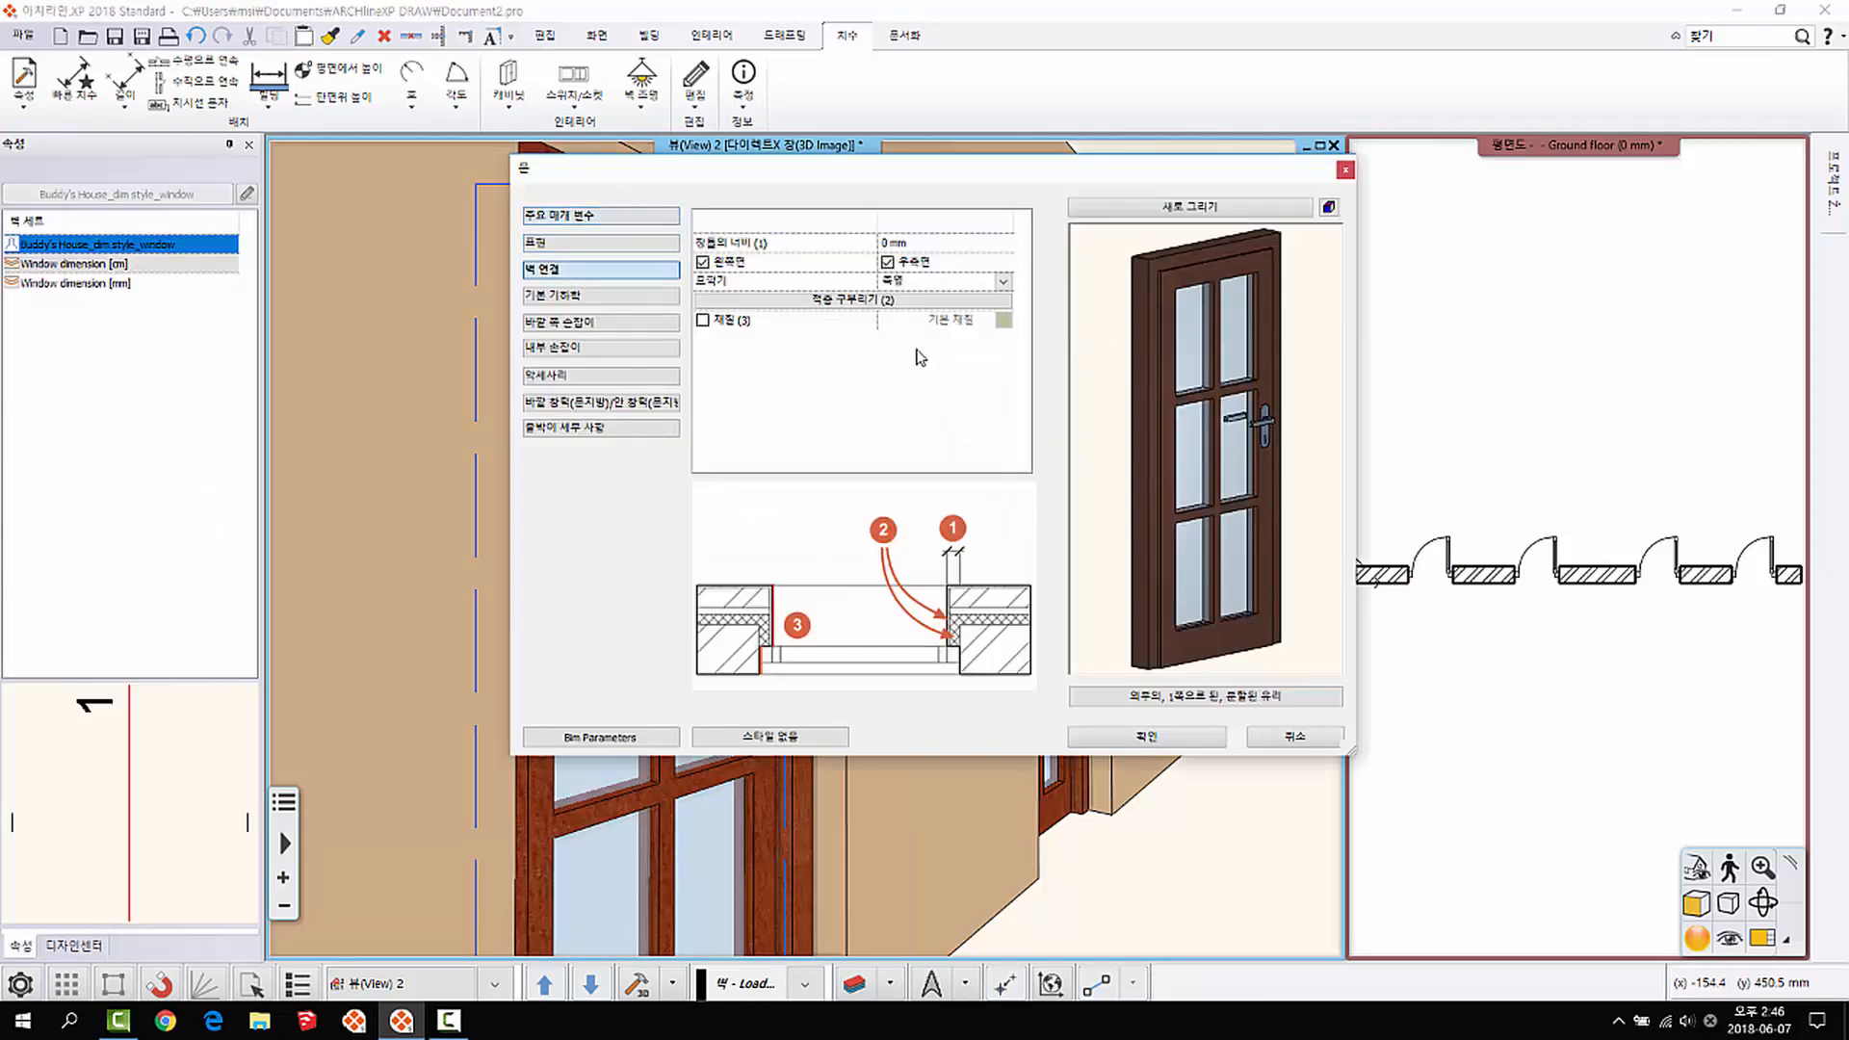
click(702, 321)
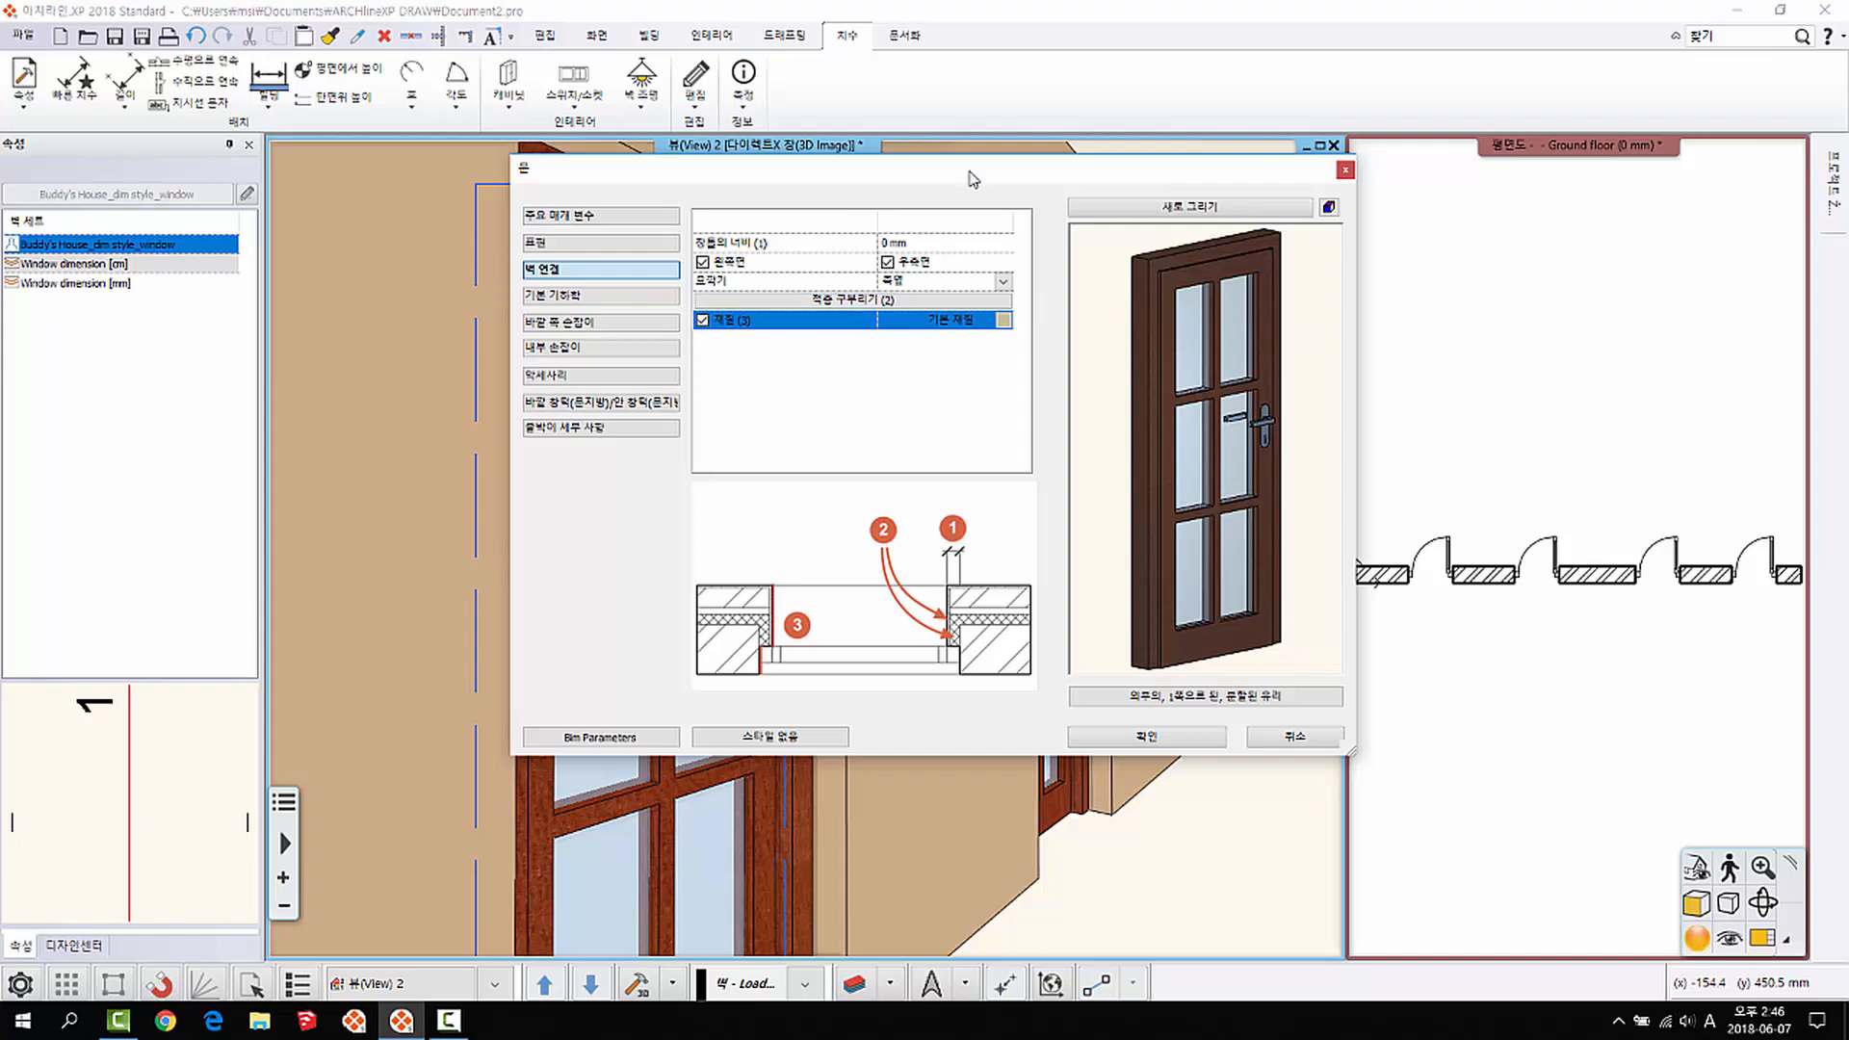
Step: Assign the brick material Tegla-21-01 to the first door's wall connection and apply the change
drag(978, 177, 1305, 196)
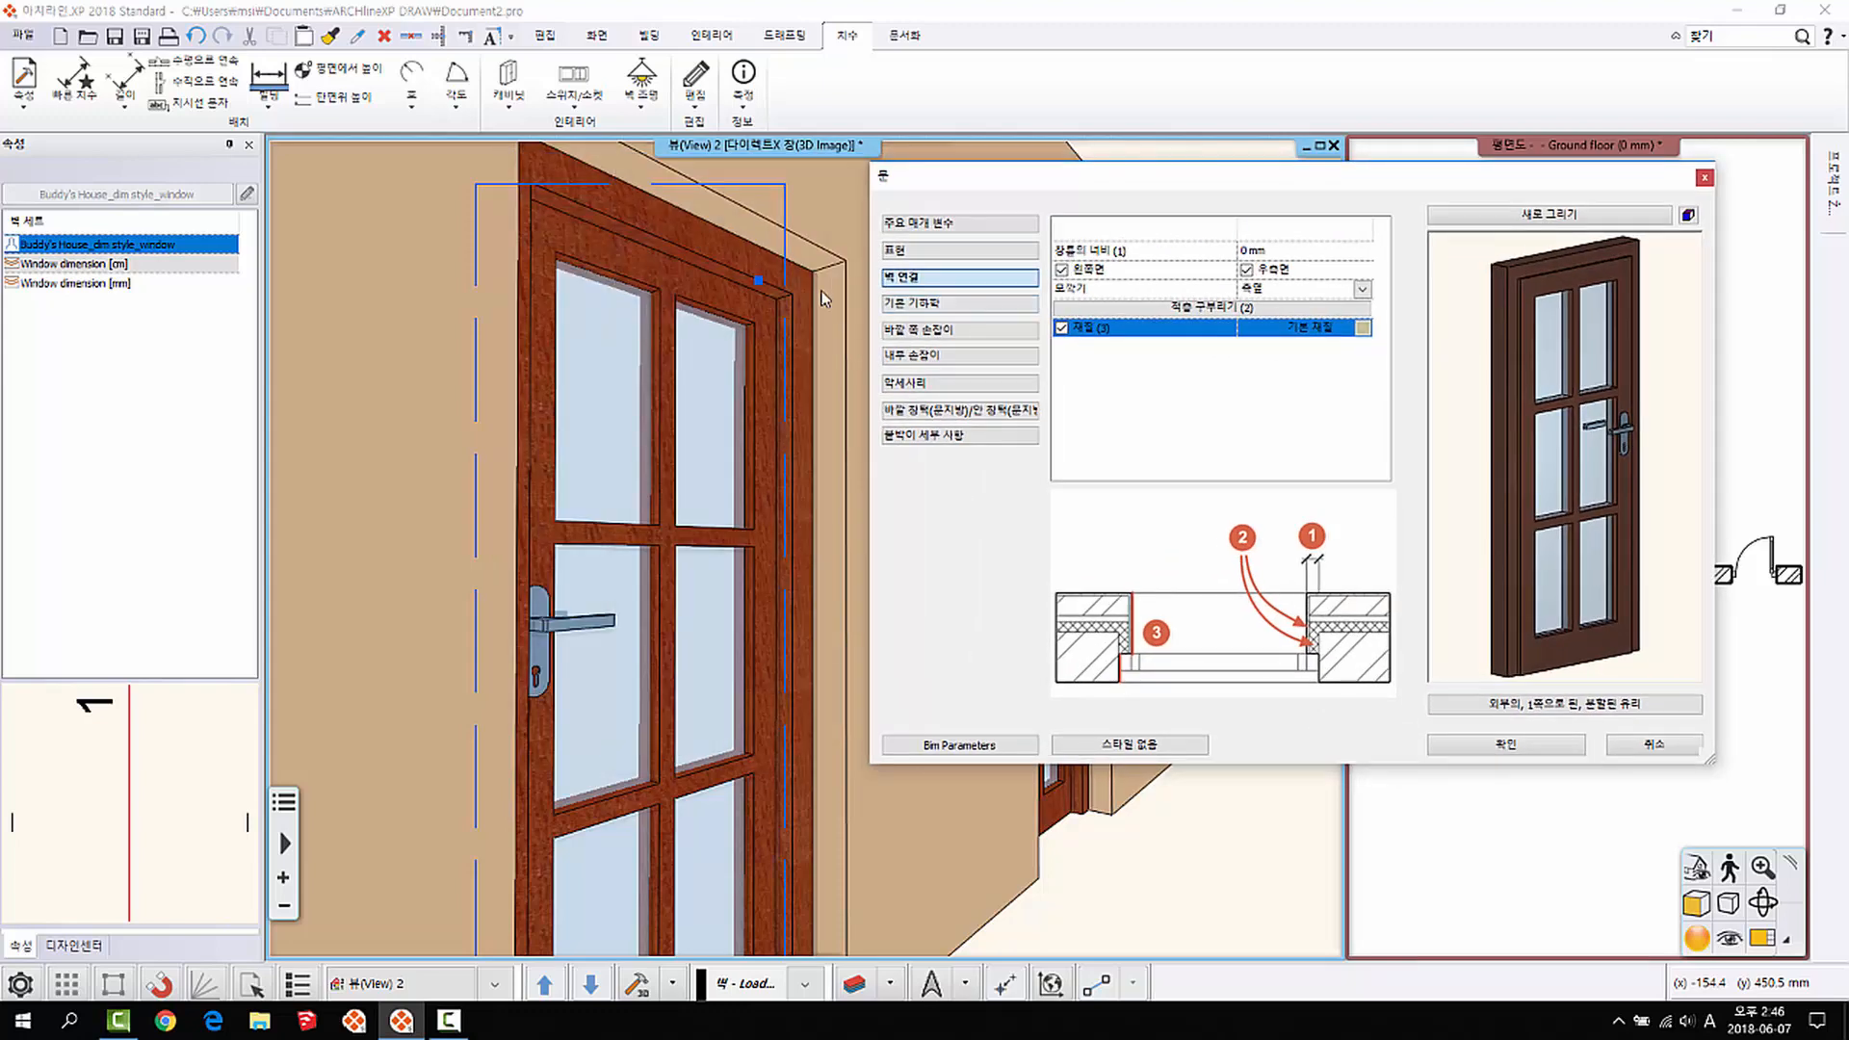
click(1362, 327)
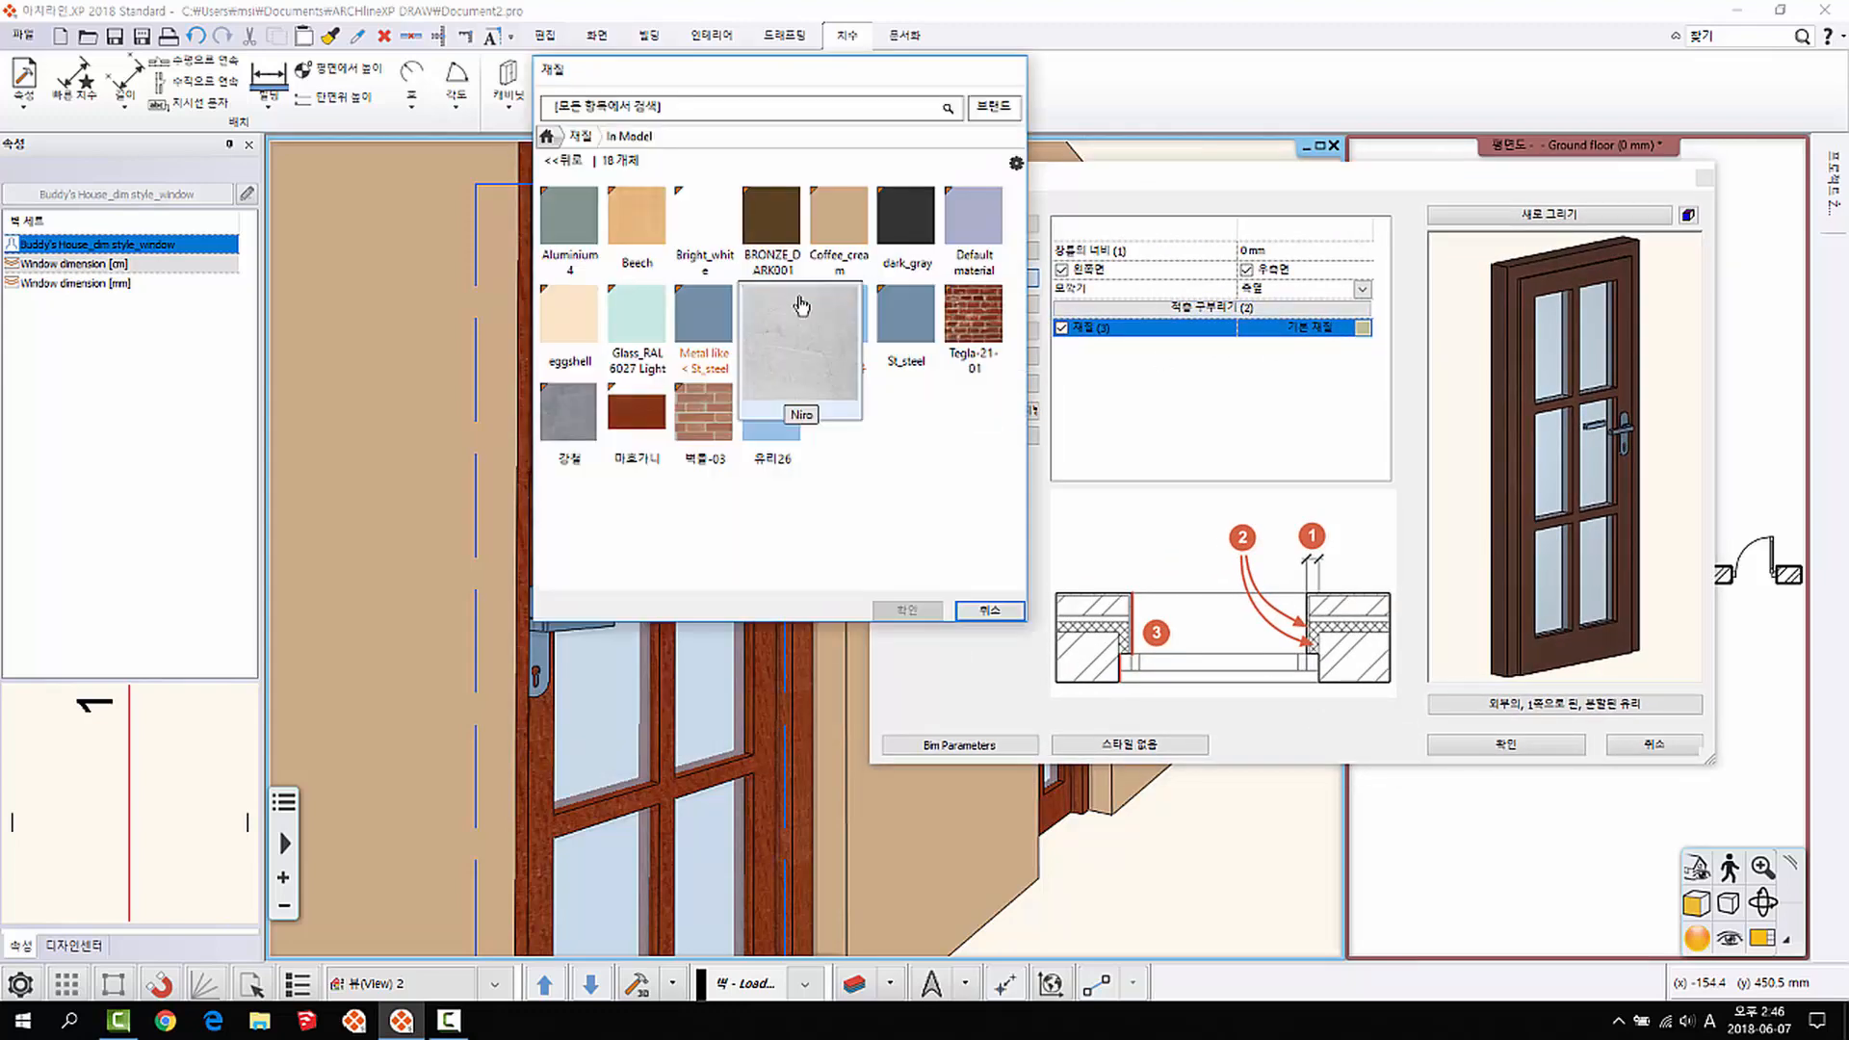
double_click(973, 313)
click(1526, 747)
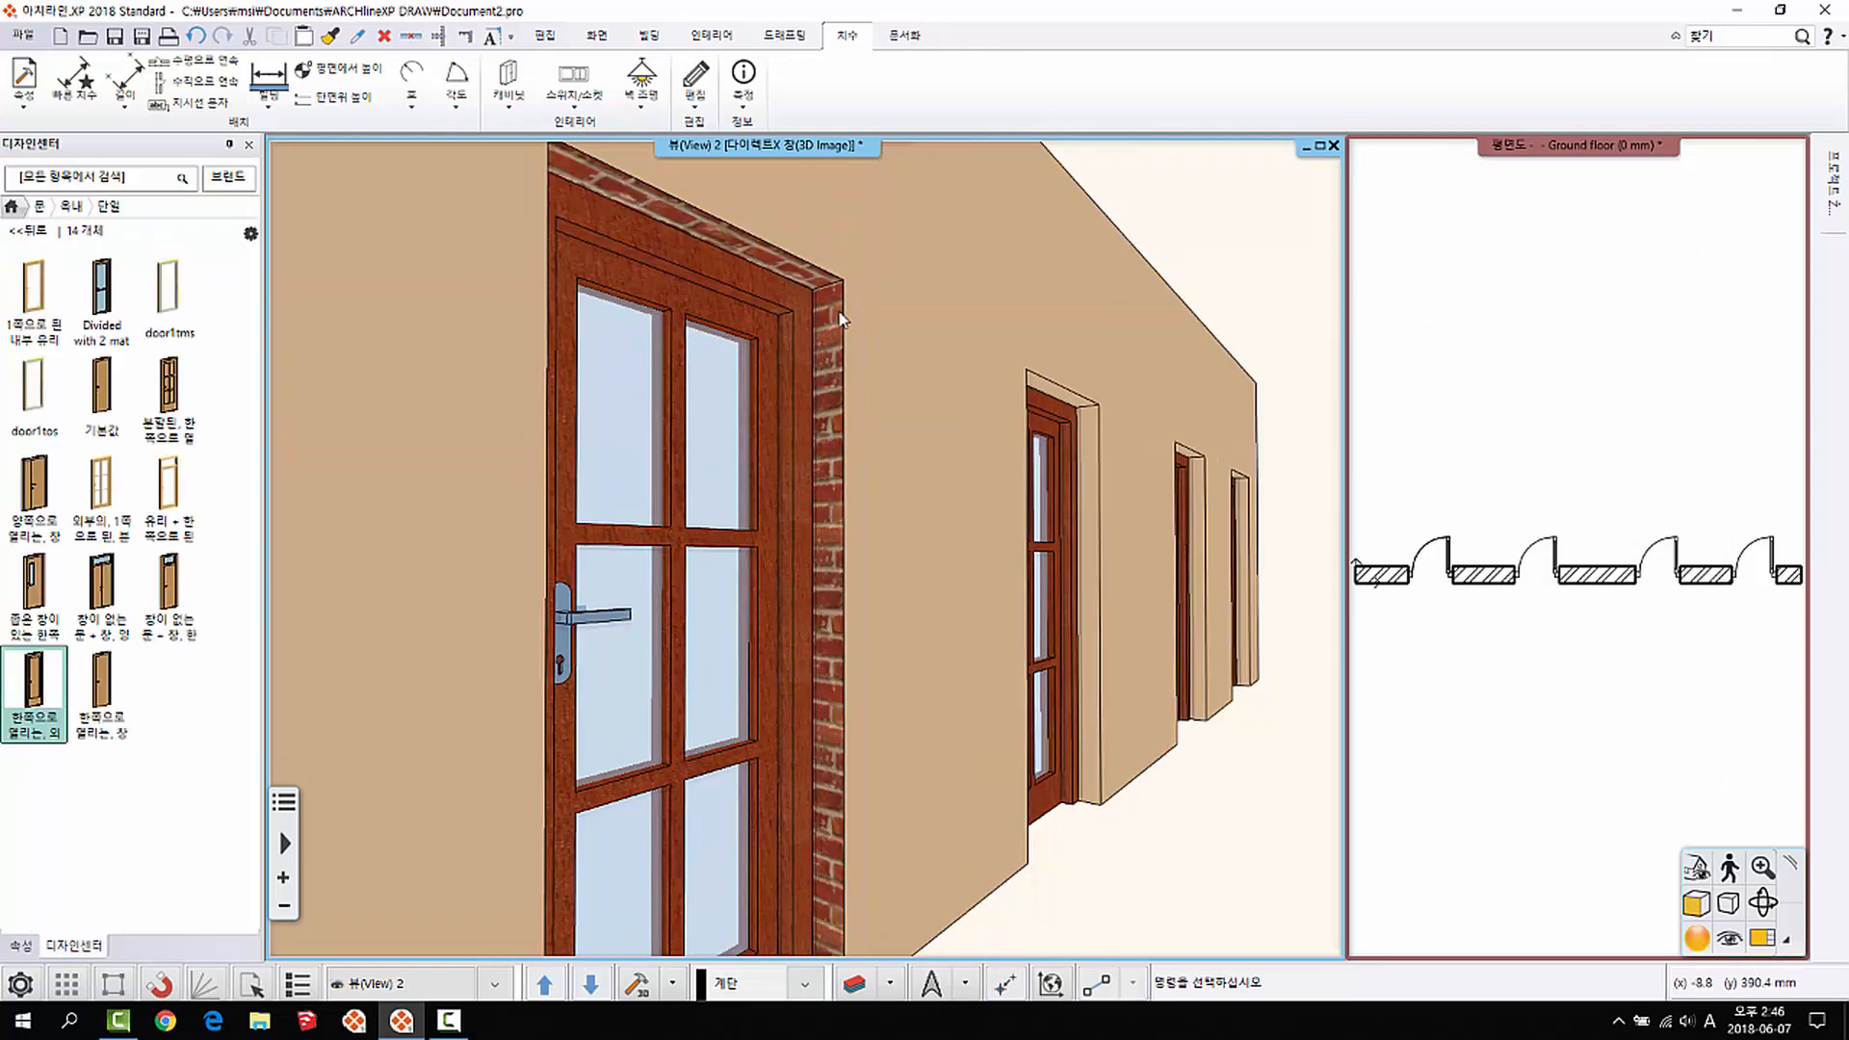
Step: Select the first door in the 3D view and turn off its 3D representation (3D 표현)
scroll(838, 394, down, 1)
middle_drag(728, 394, 869, 286)
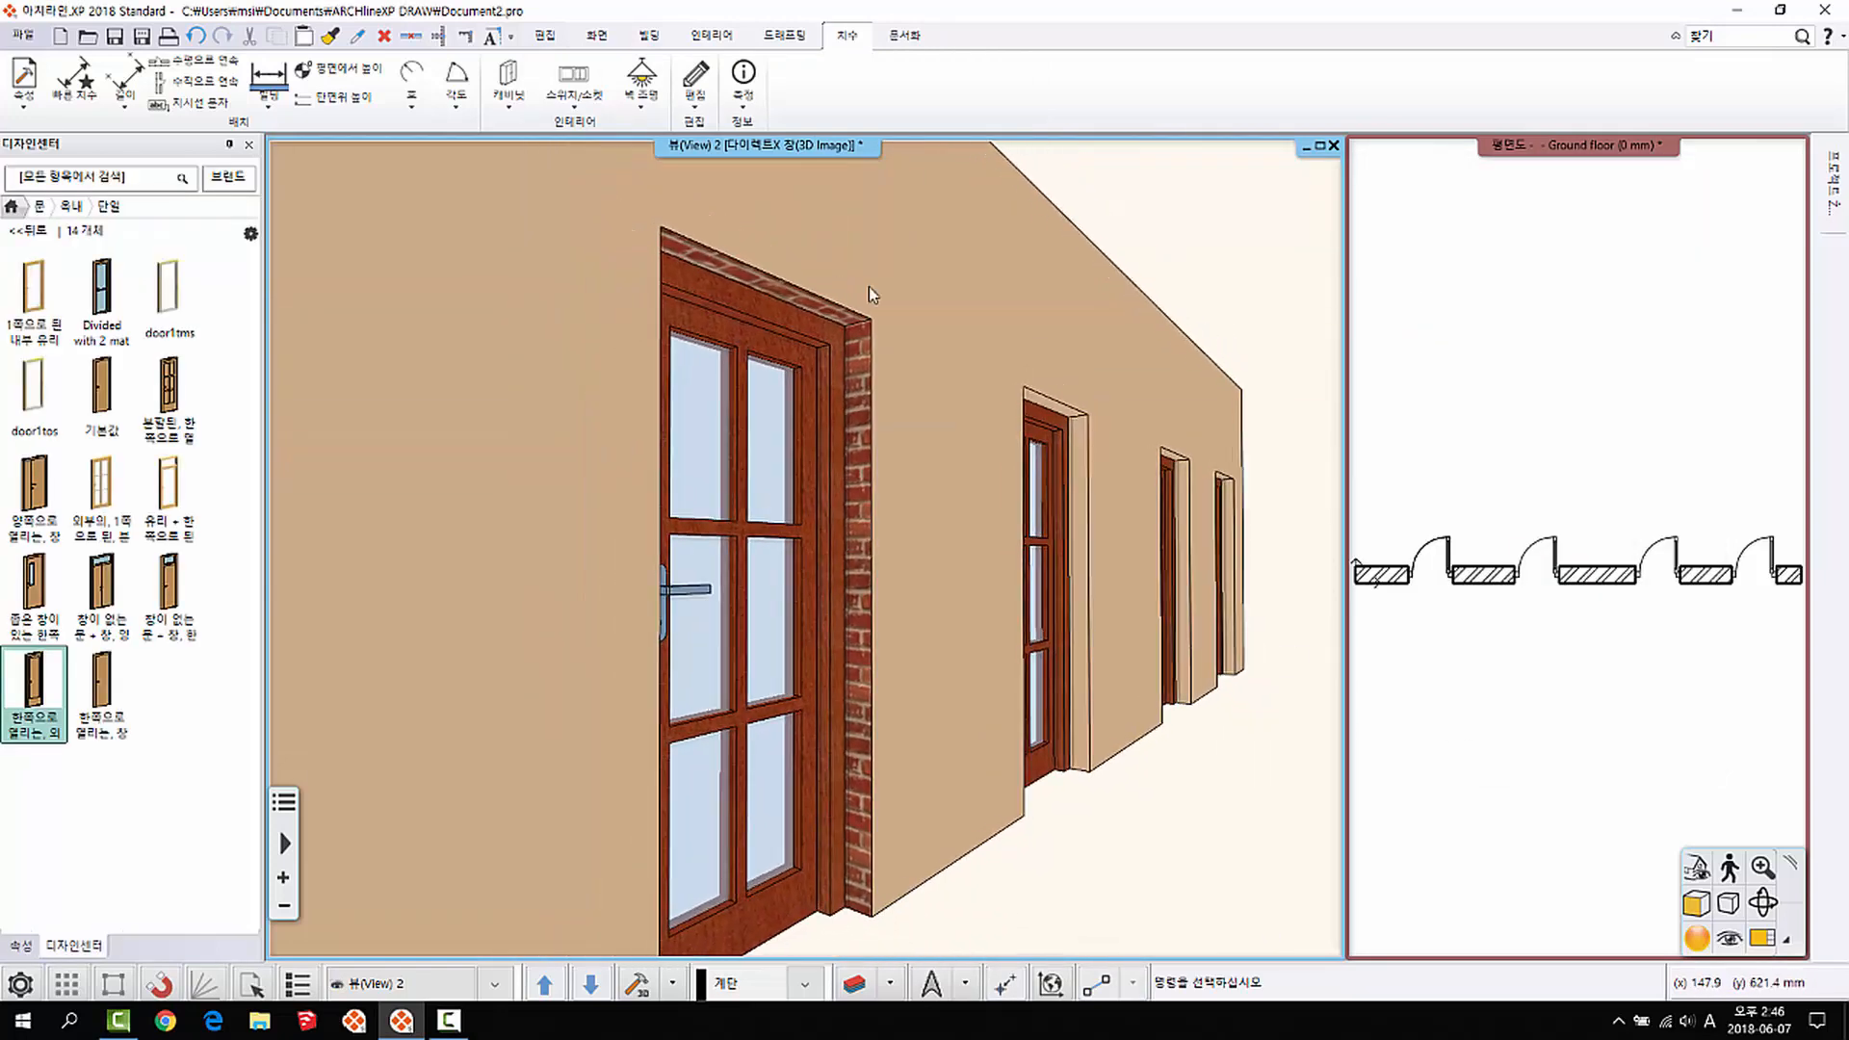
middle_drag(865, 595, 1045, 605)
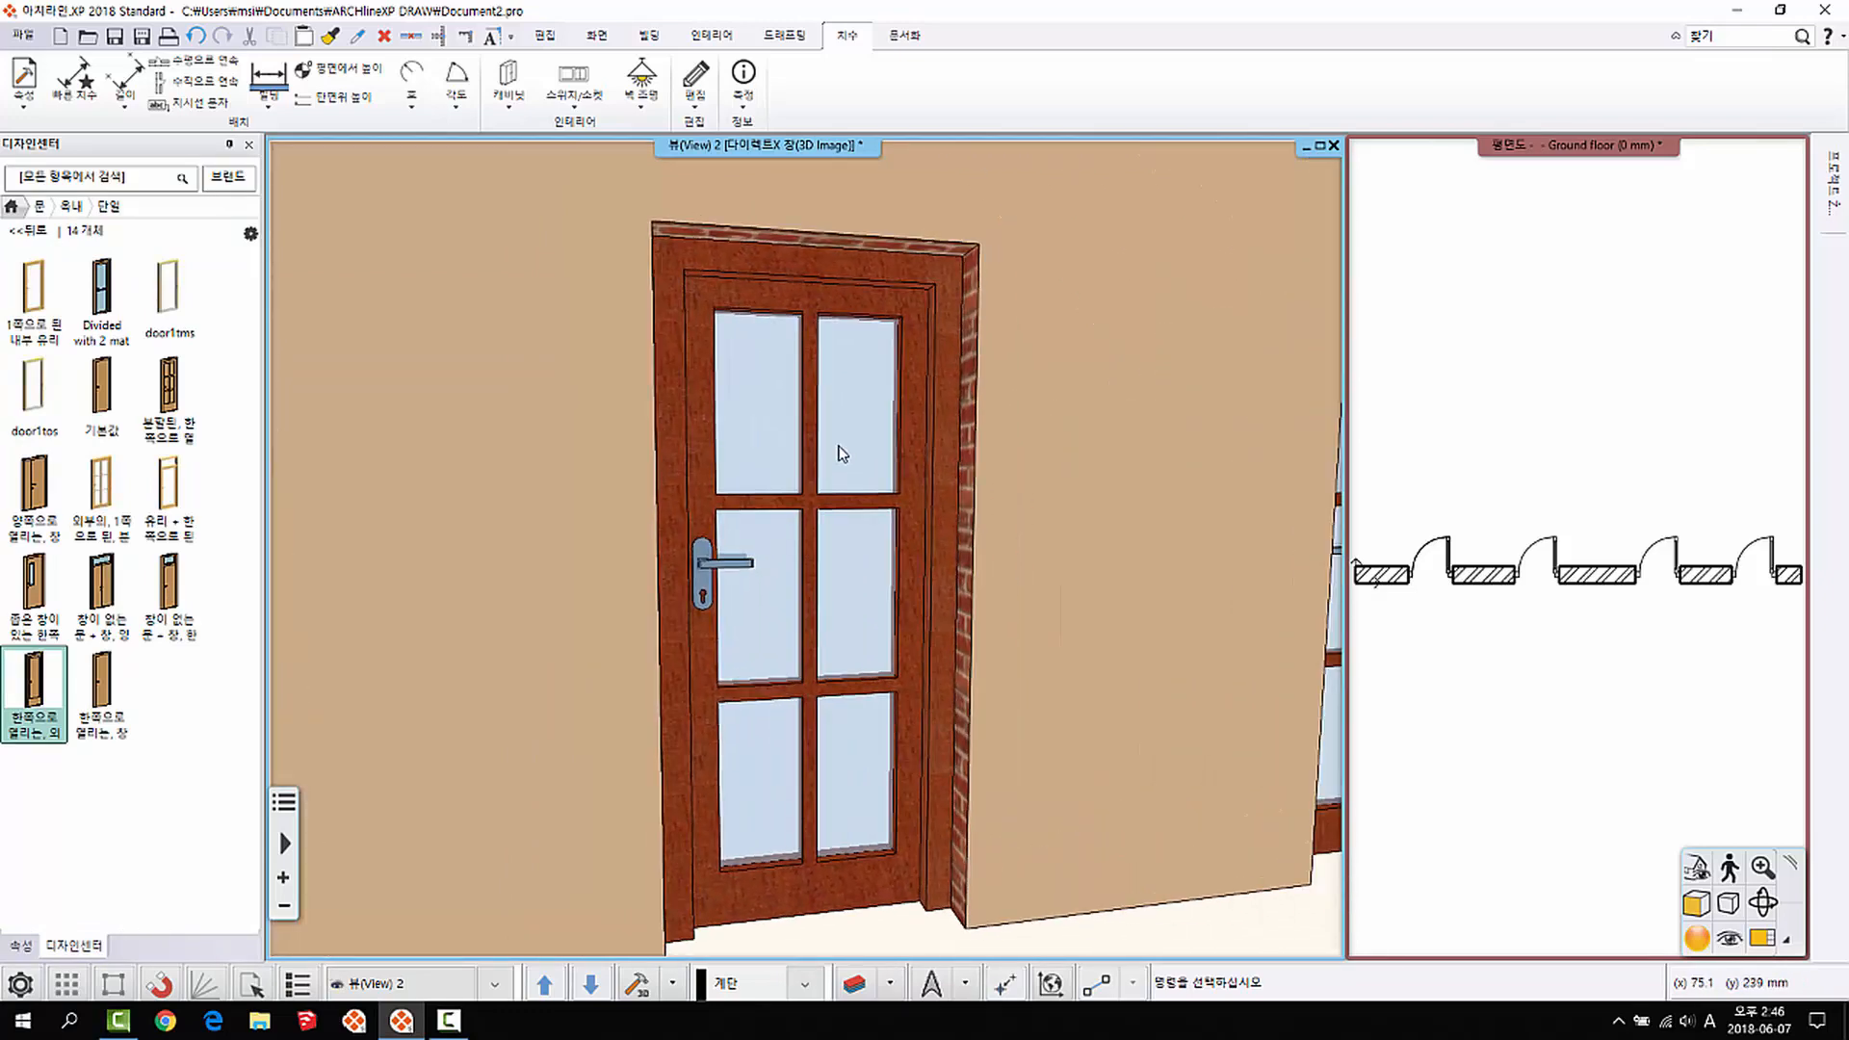
click(838, 446)
middle_drag(838, 434, 792, 506)
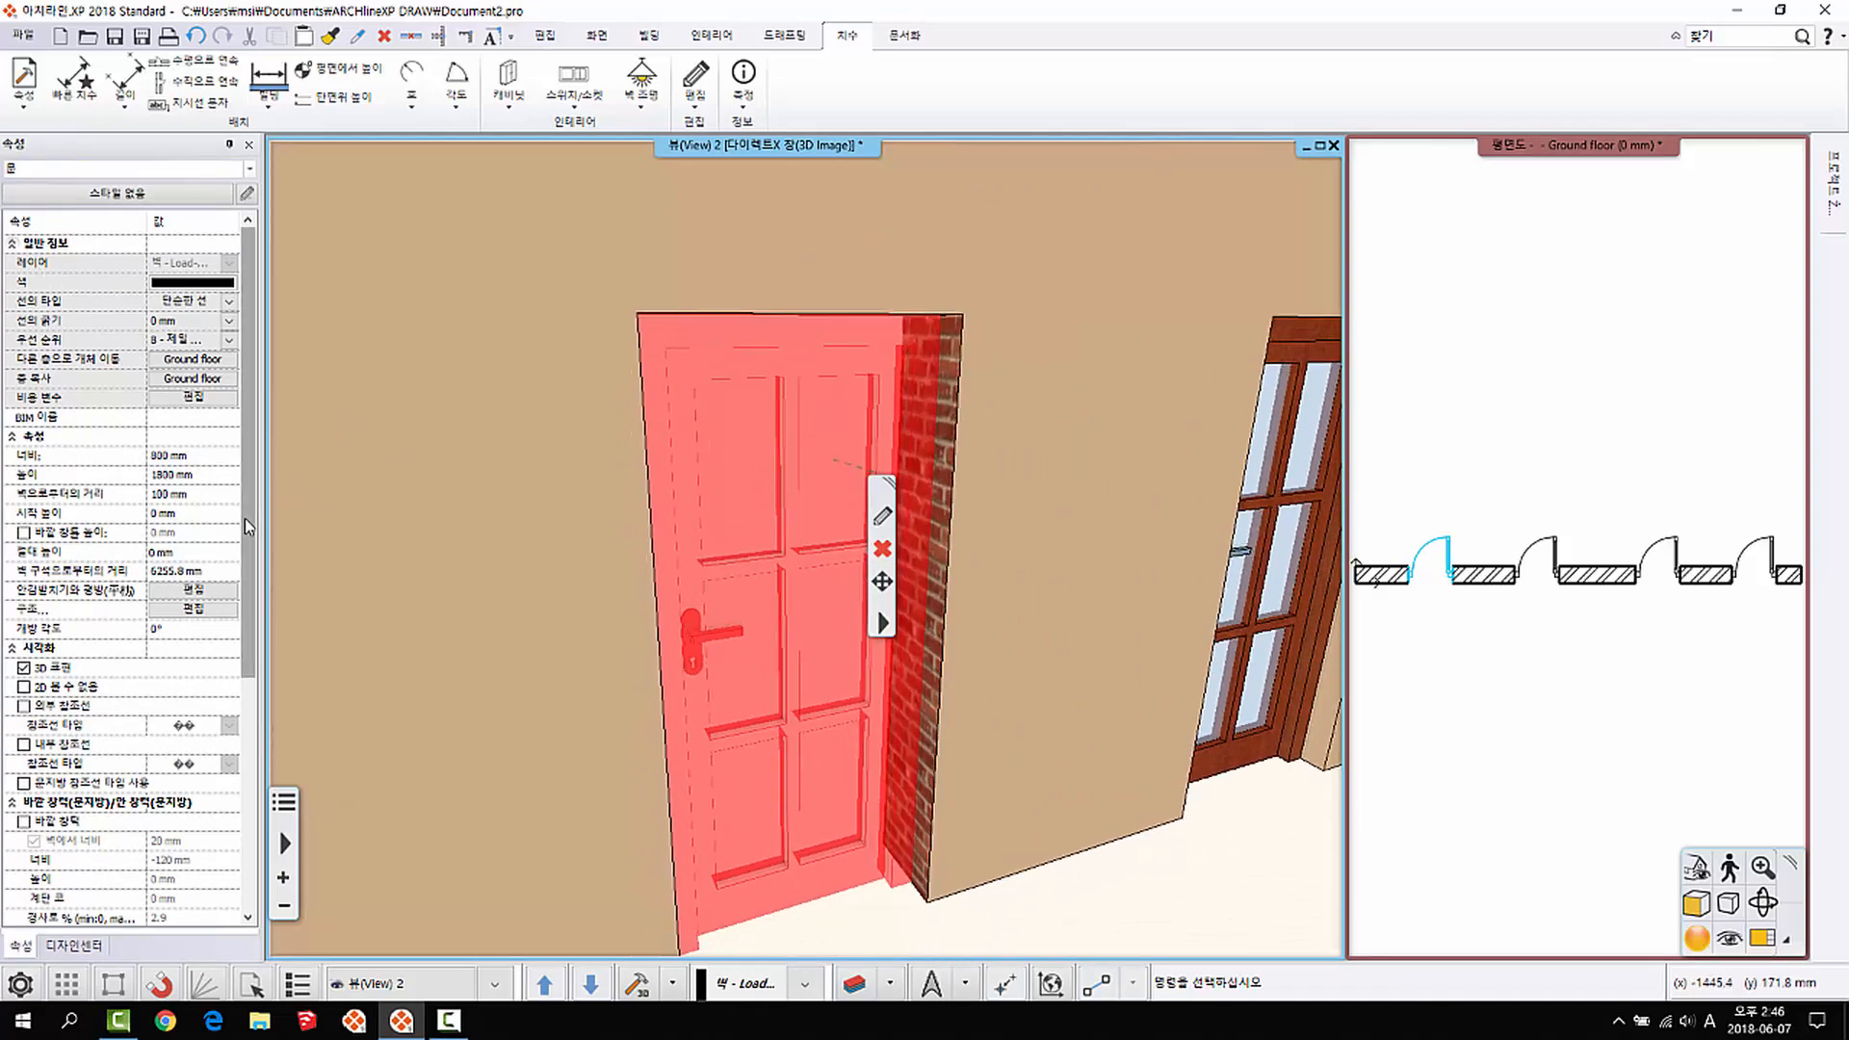
drag(256, 542, 250, 611)
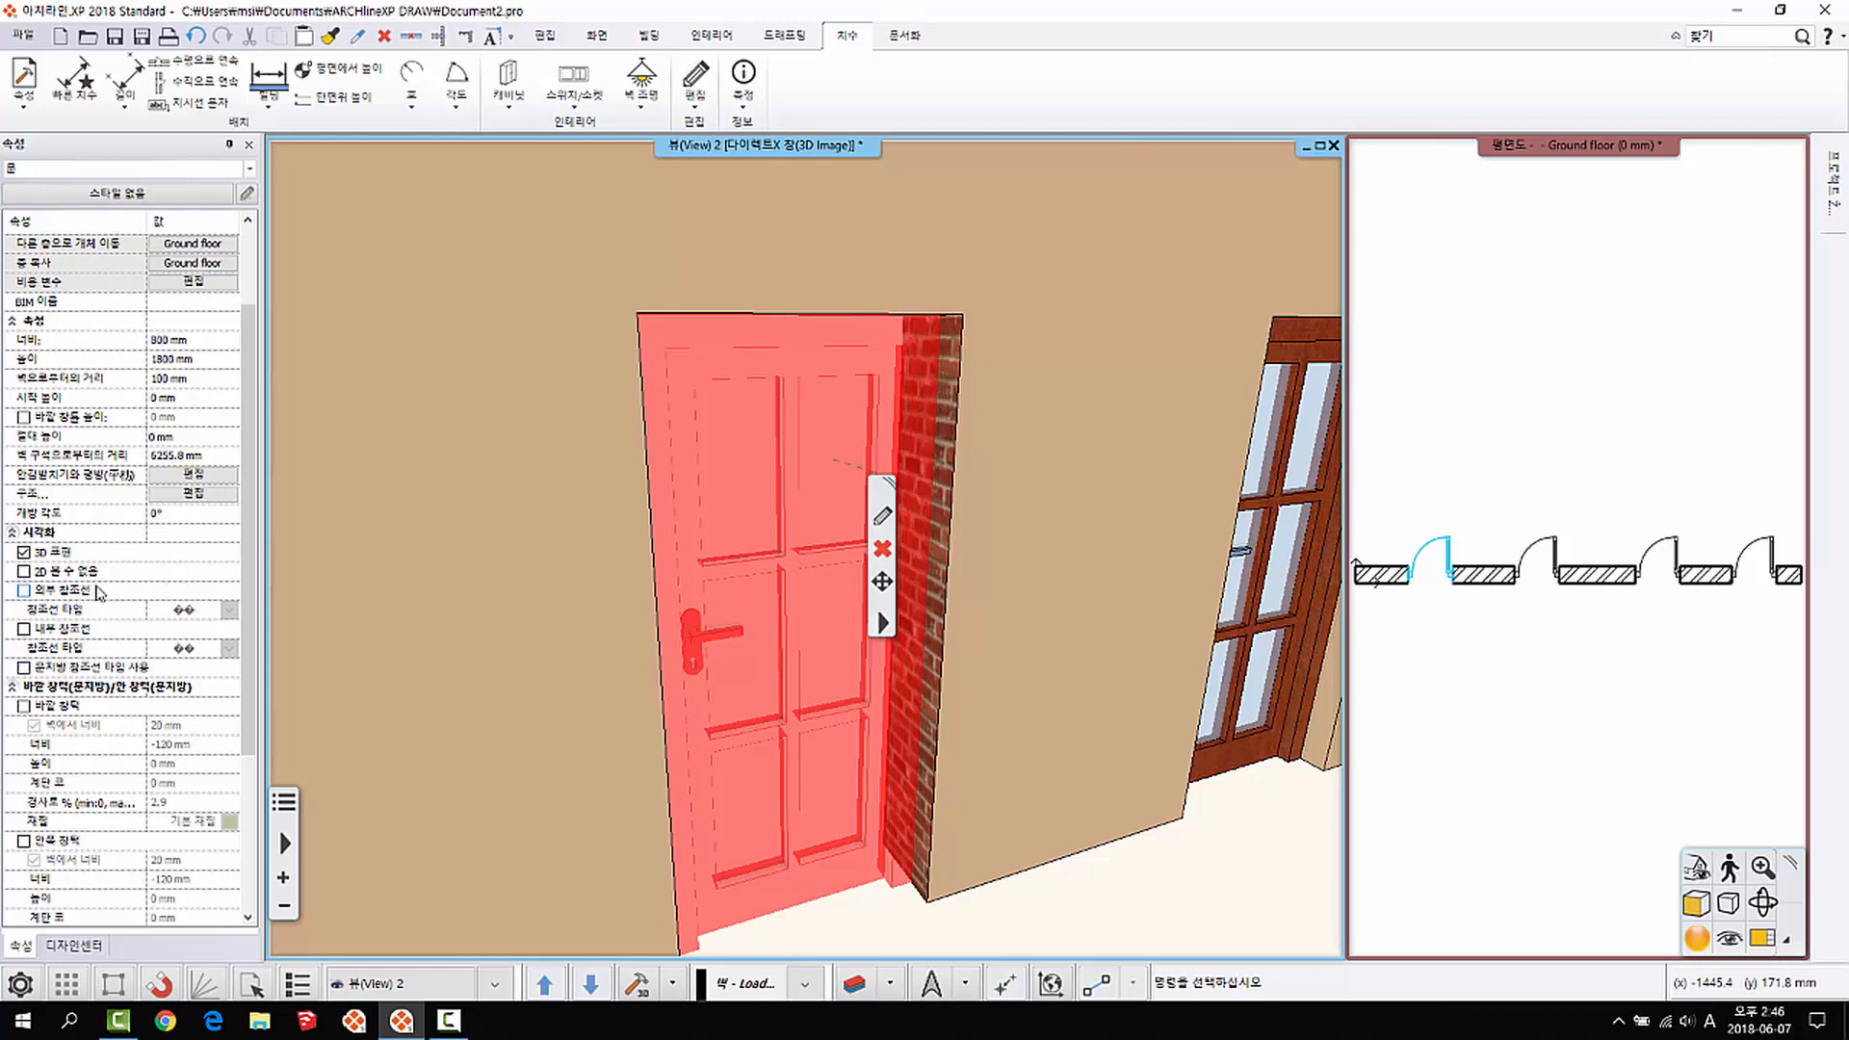
click(21, 556)
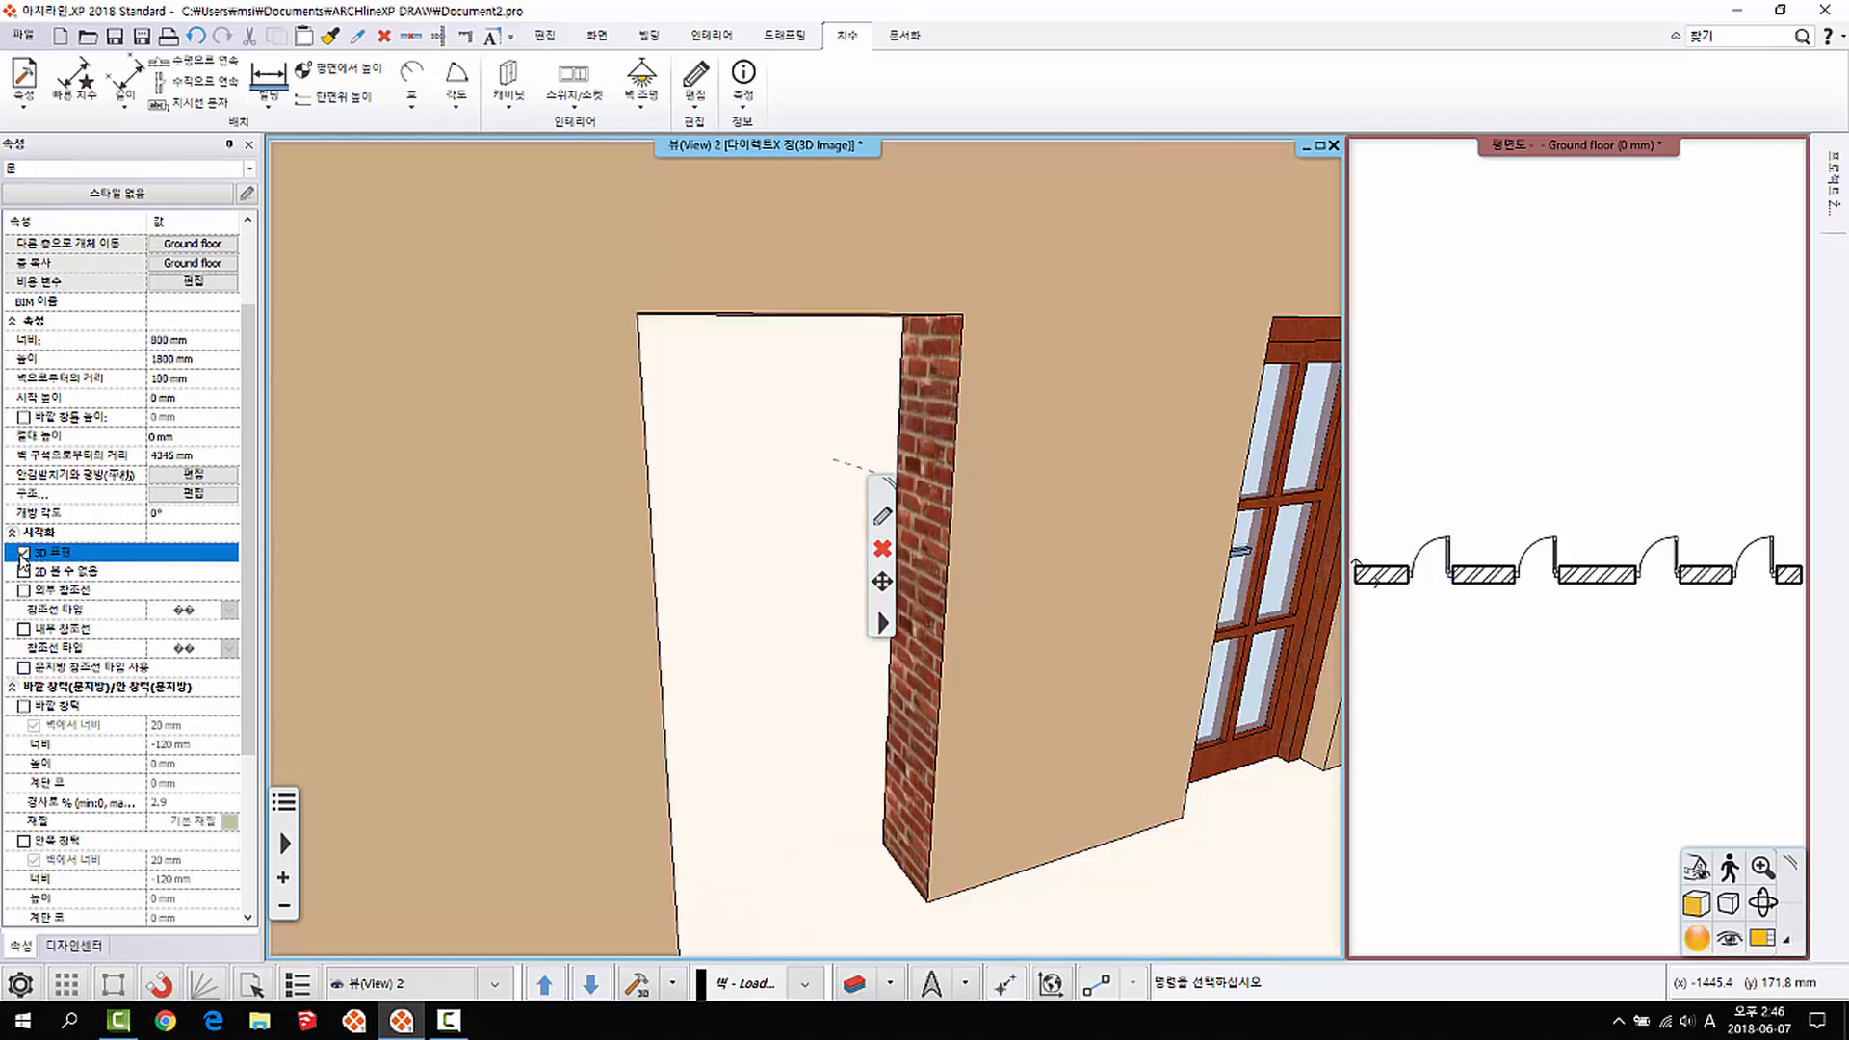
middle_drag(629, 683, 807, 616)
scroll(815, 644, down, 2)
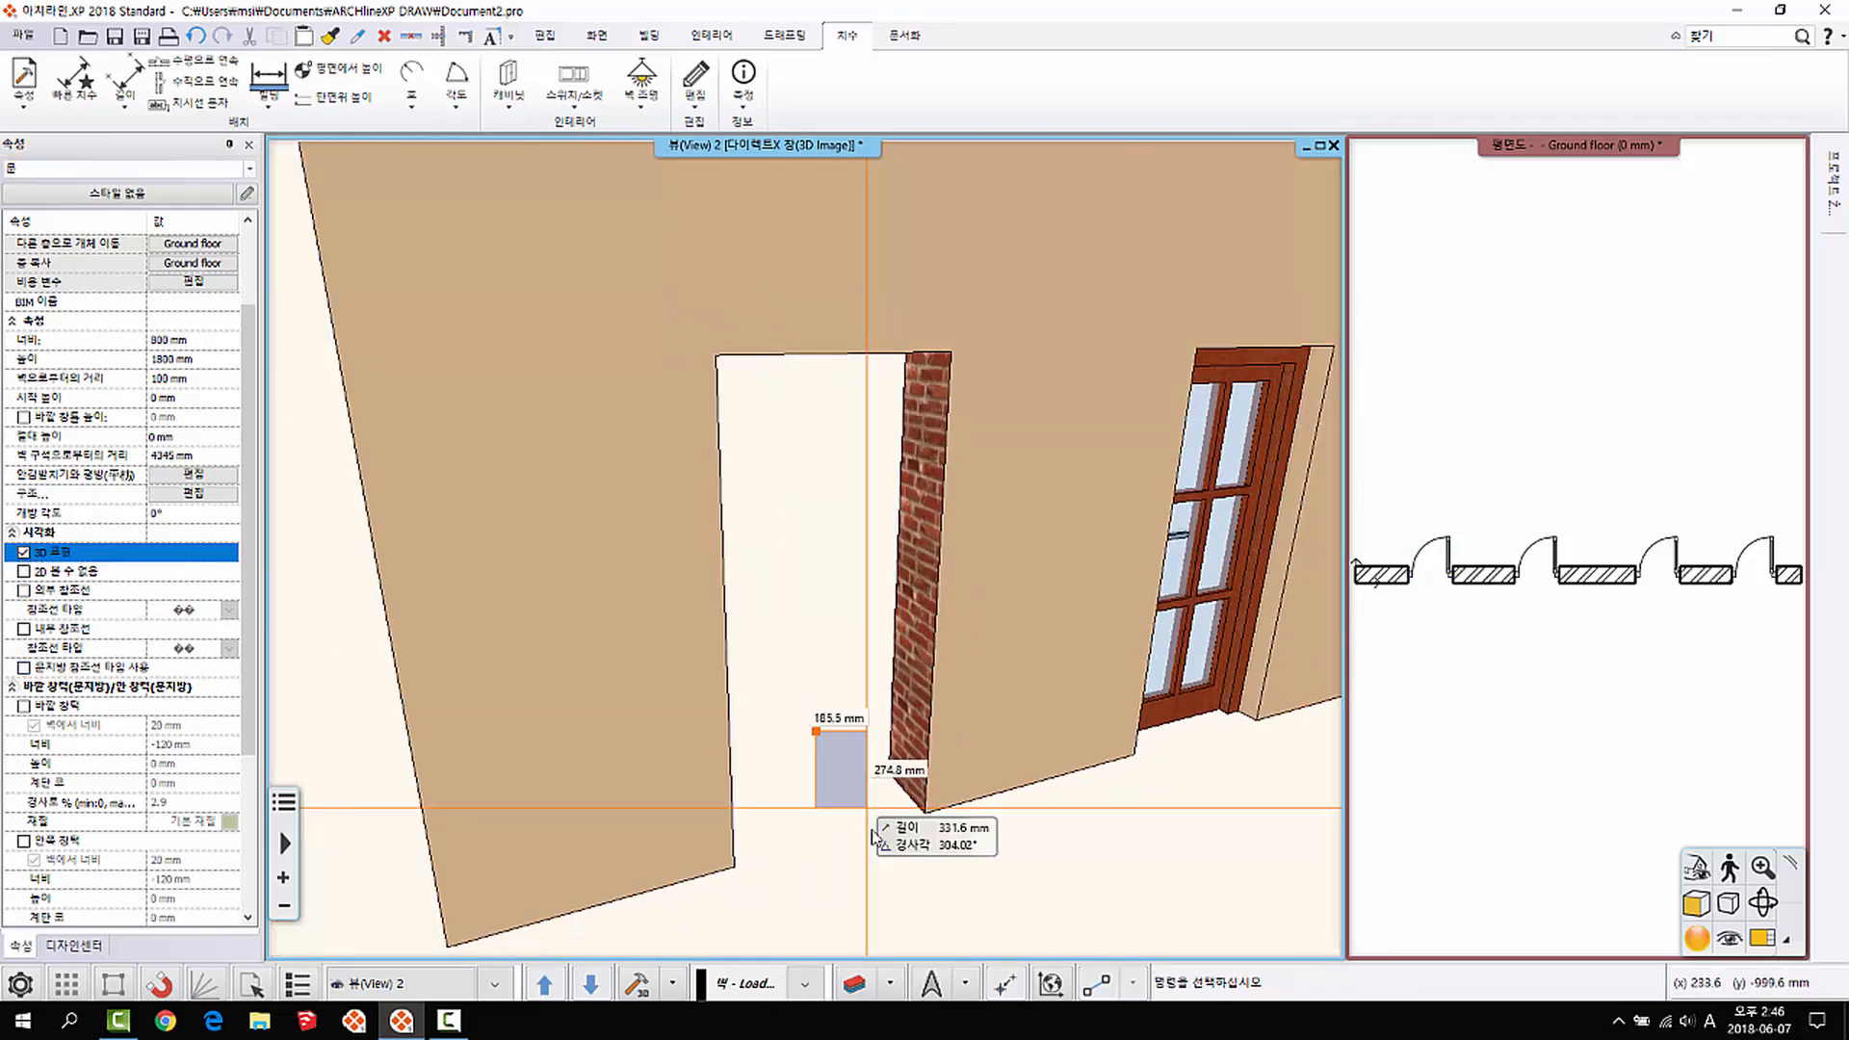
click(899, 700)
click(986, 821)
Step: Select the first door in the floor plan and turn its 3D representation (3D 표현) back on
middle_drag(859, 600, 872, 588)
middle_drag(1491, 664, 1494, 569)
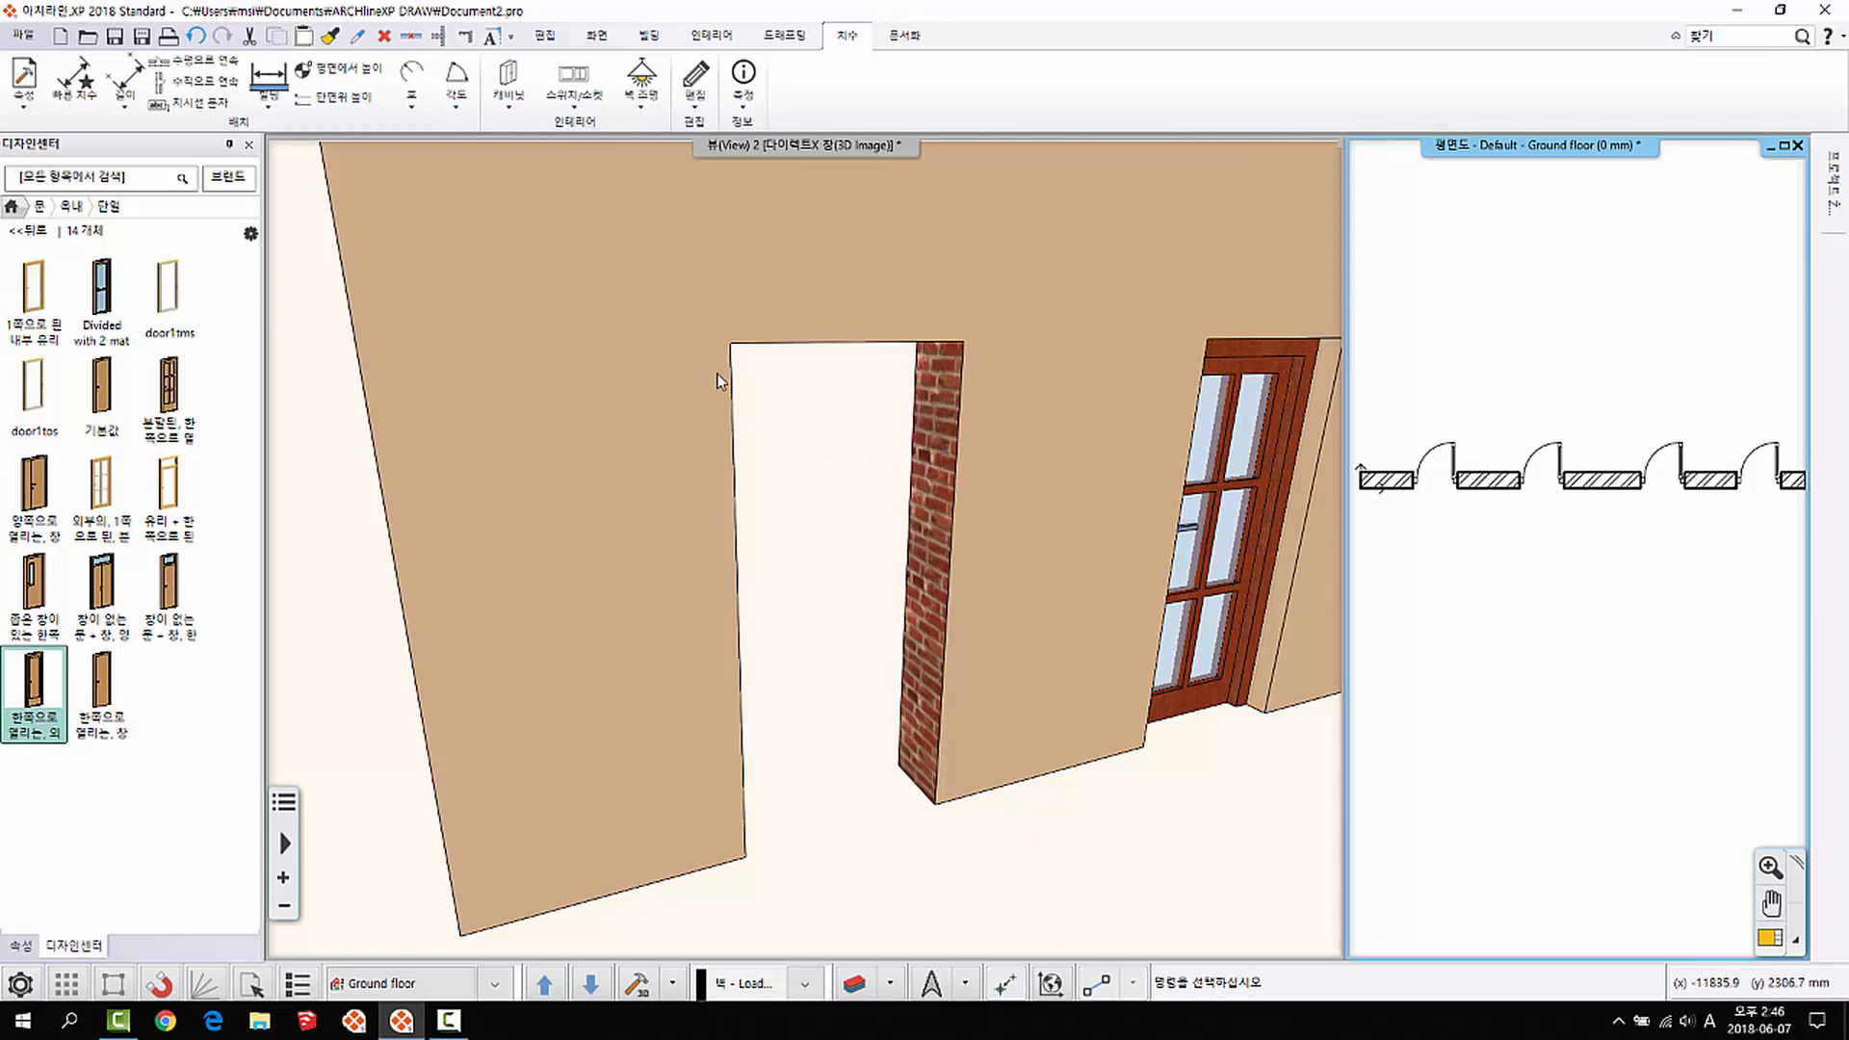
scroll(1546, 468, up, 6)
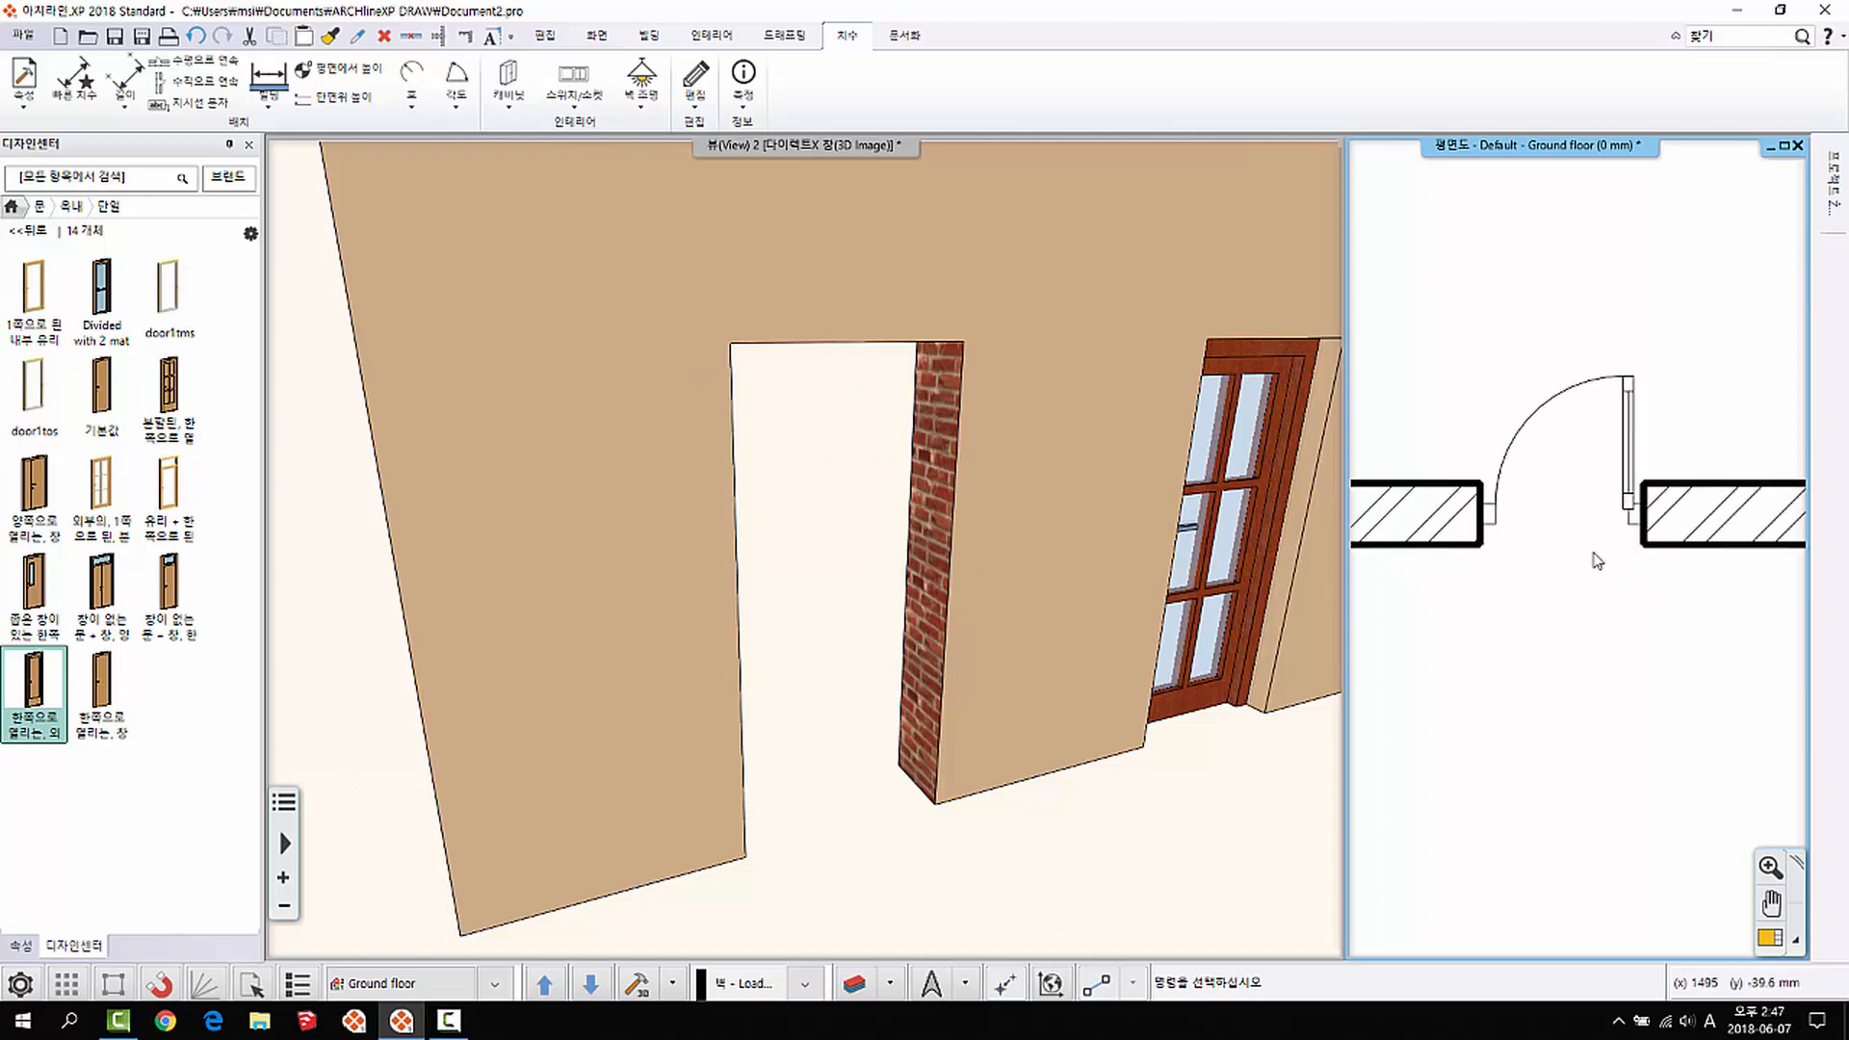
middle_drag(1519, 444, 1496, 487)
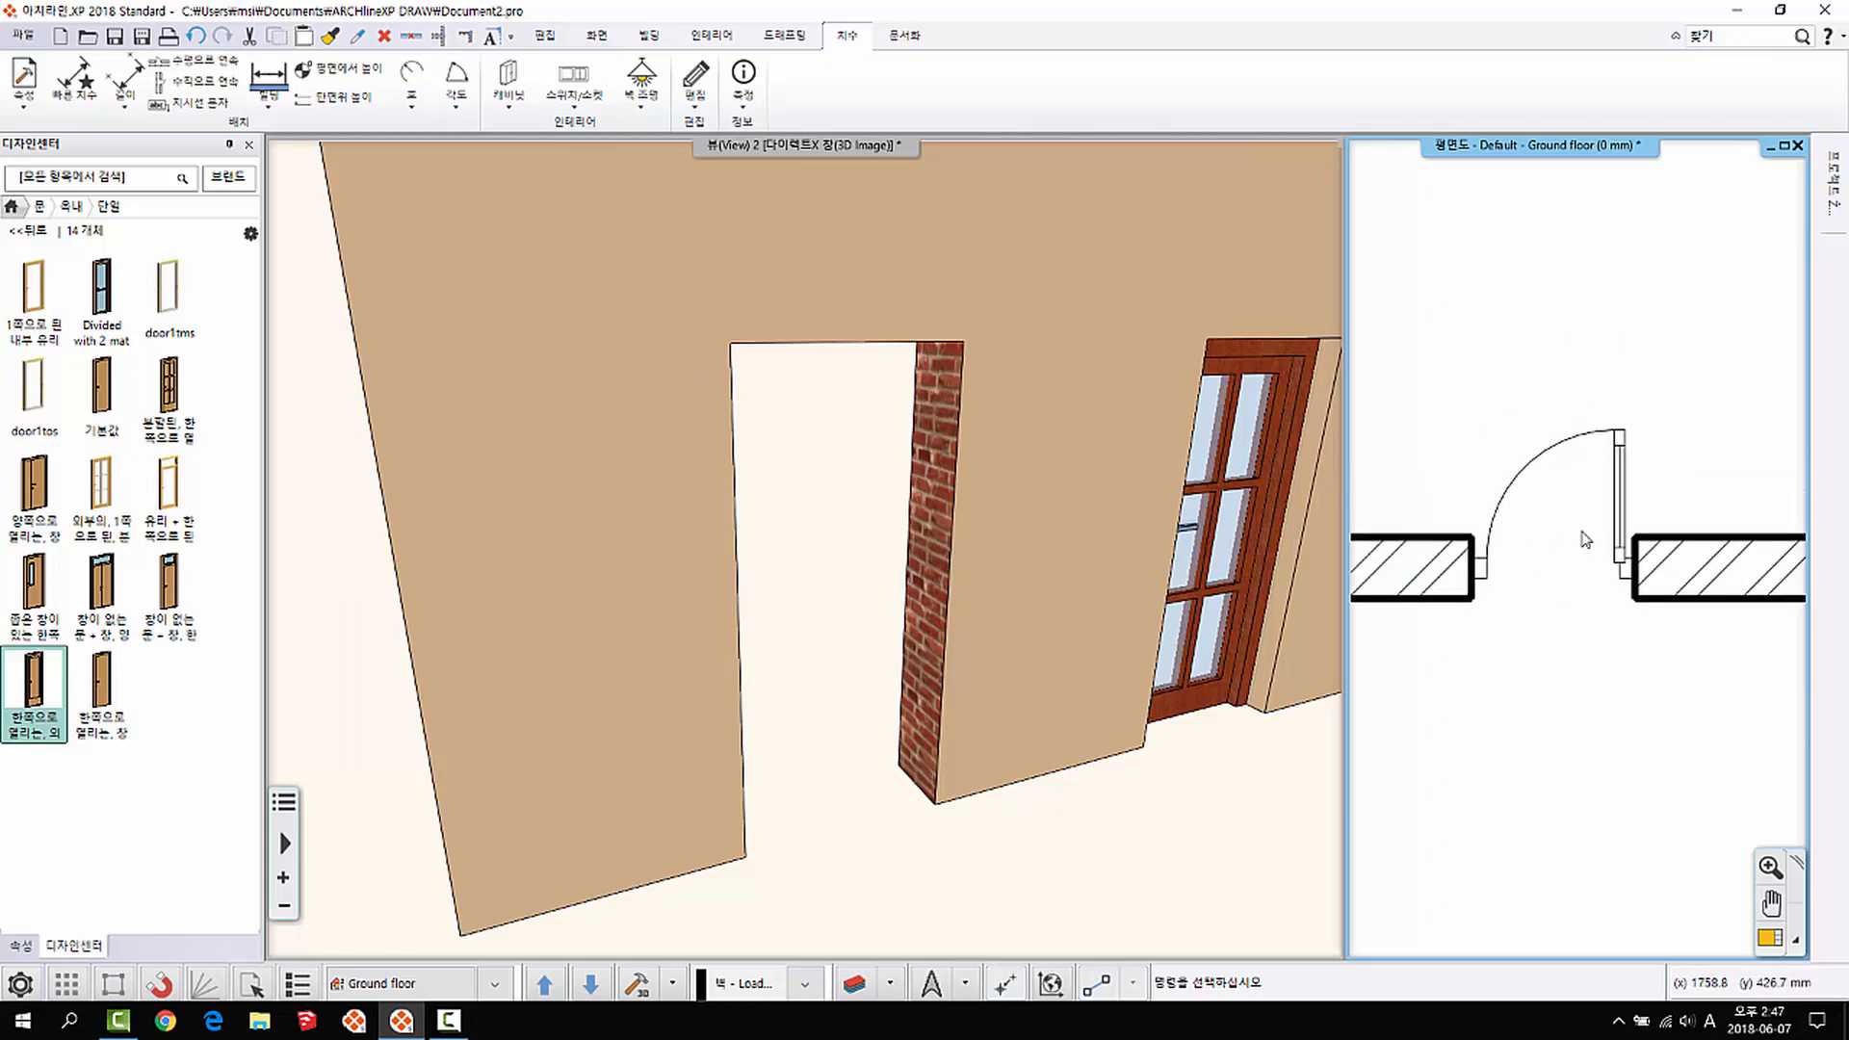
click(1625, 451)
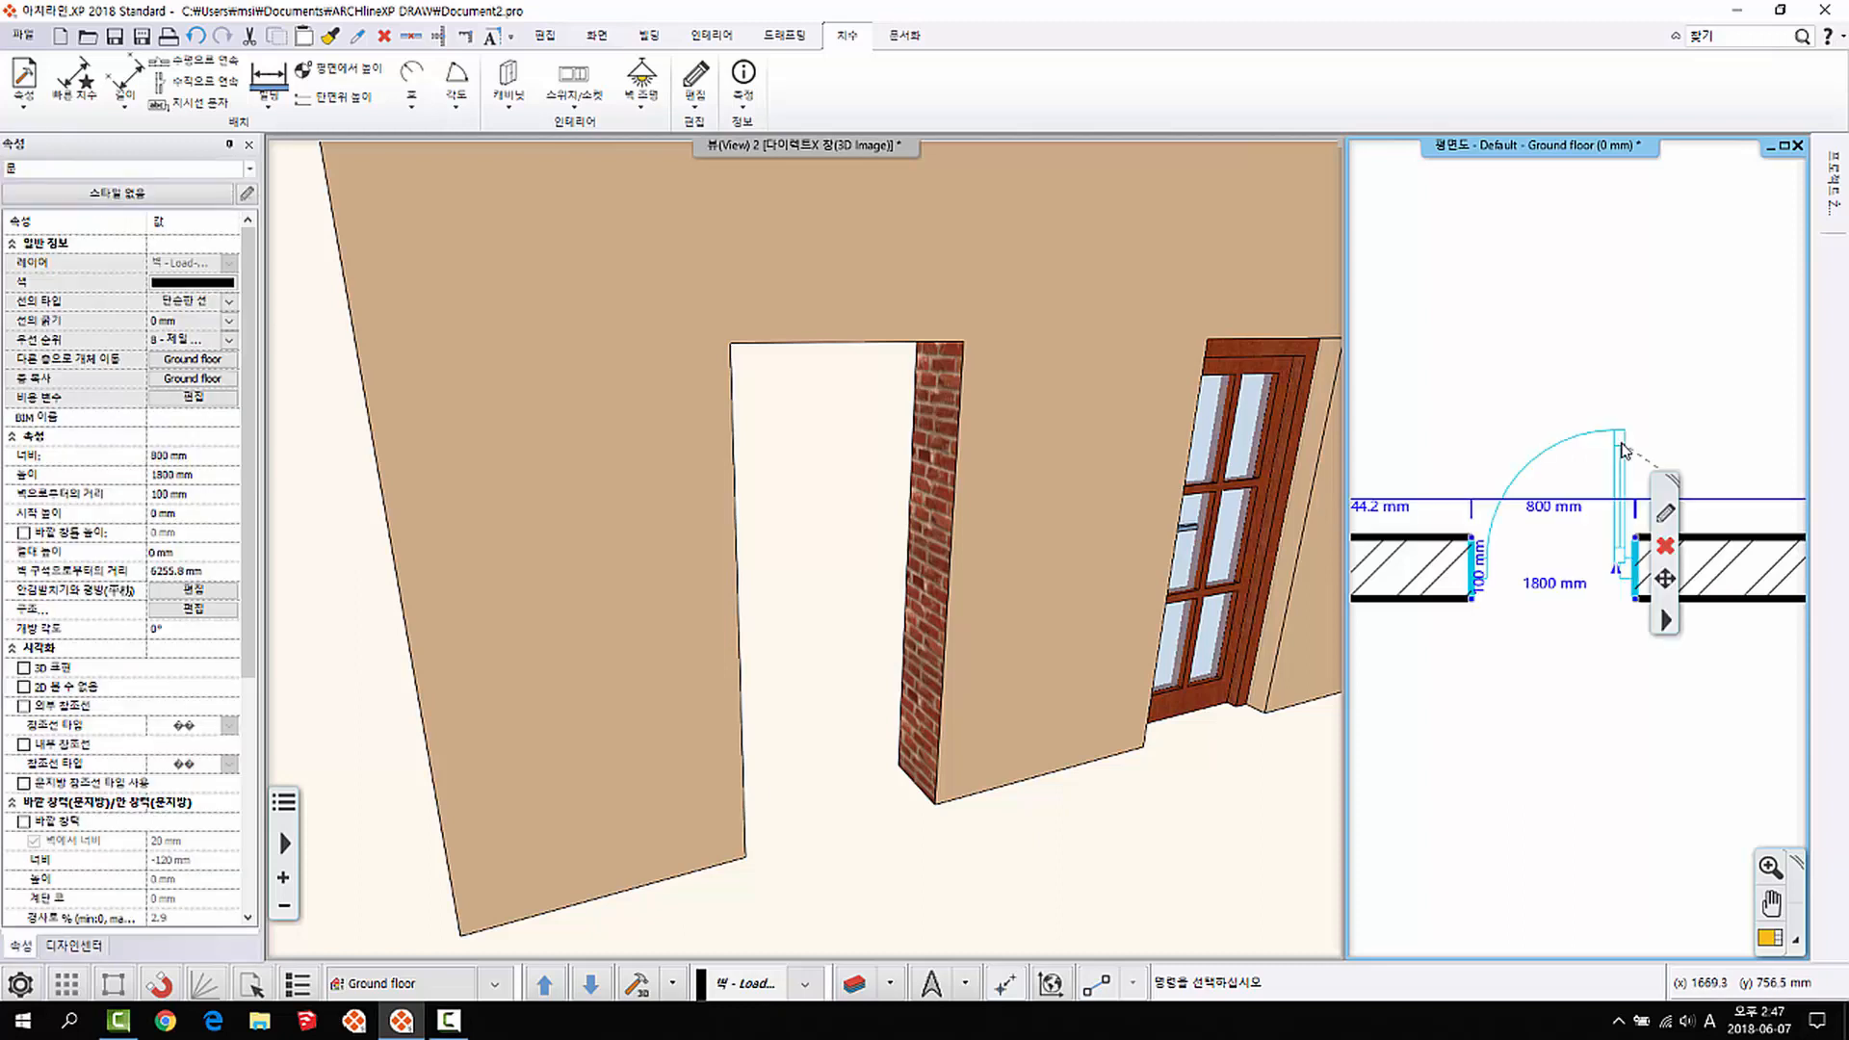
click(23, 669)
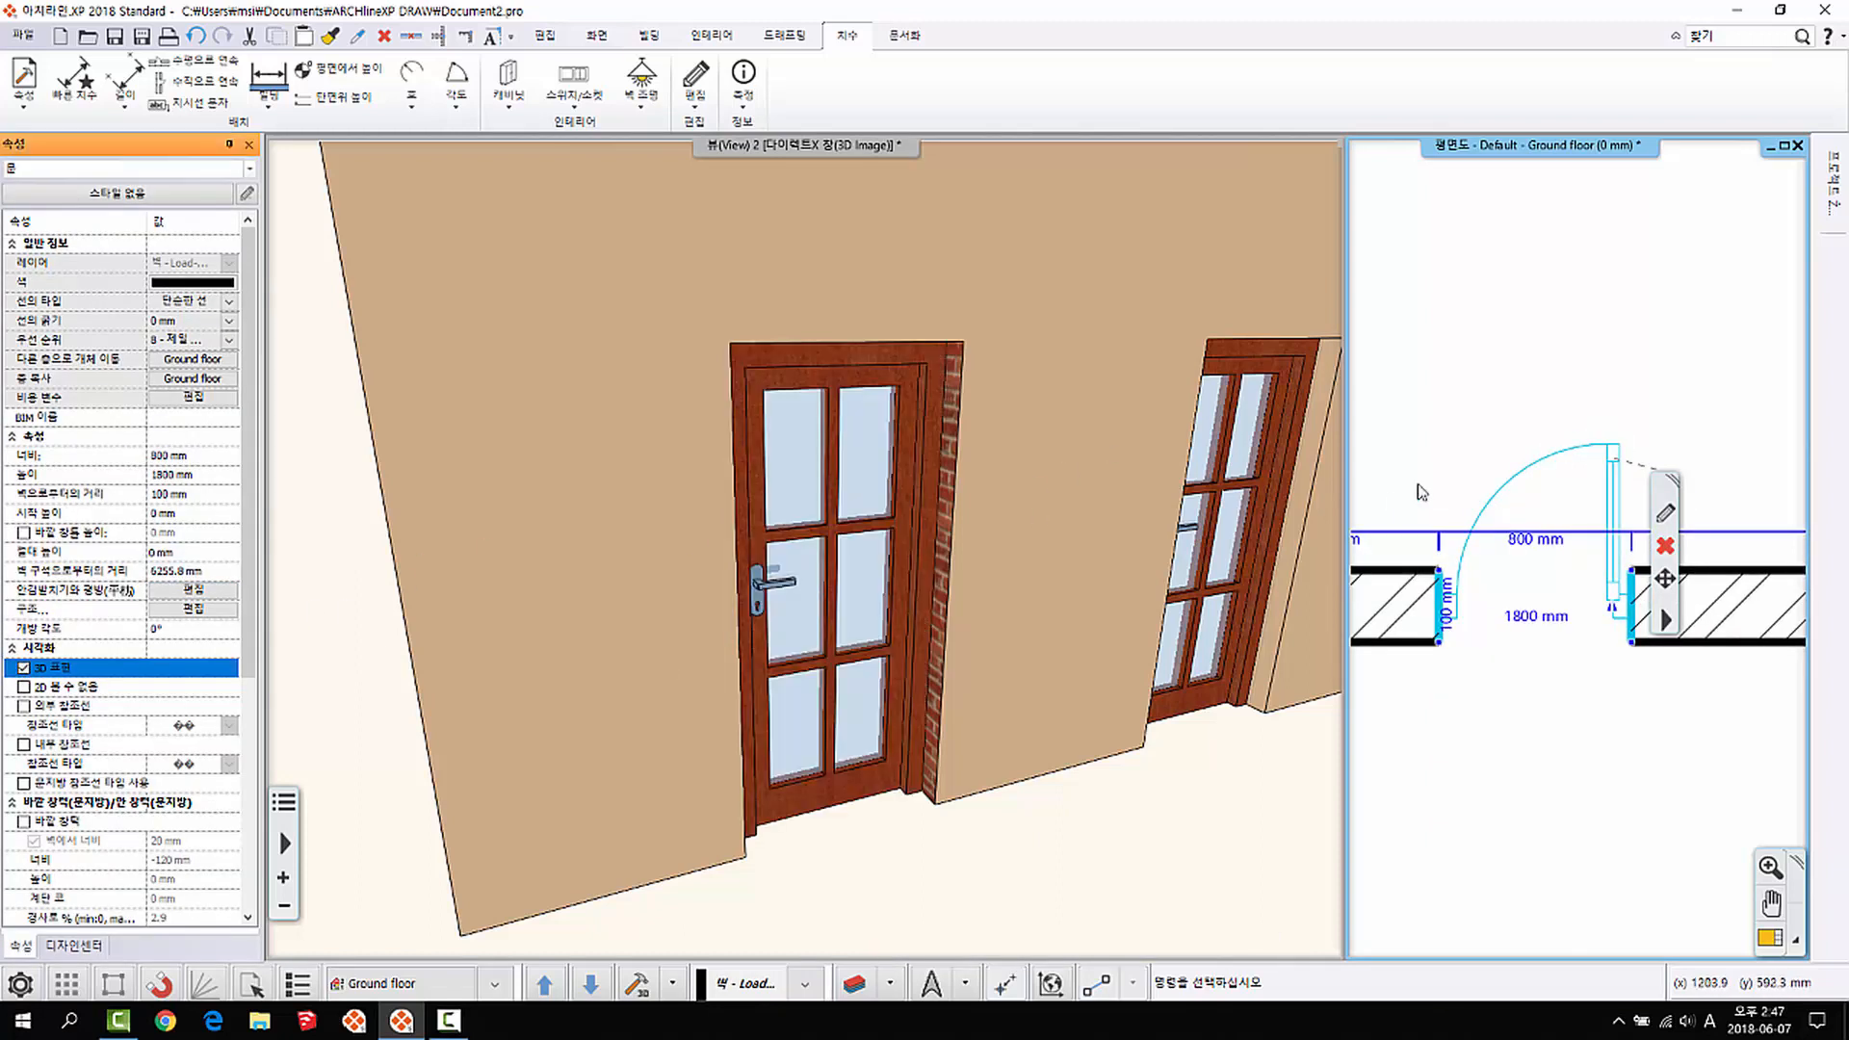
Step: Enable the opening-only option (열기 전용) in the first door's properties and apply the change
right_click(1538, 481)
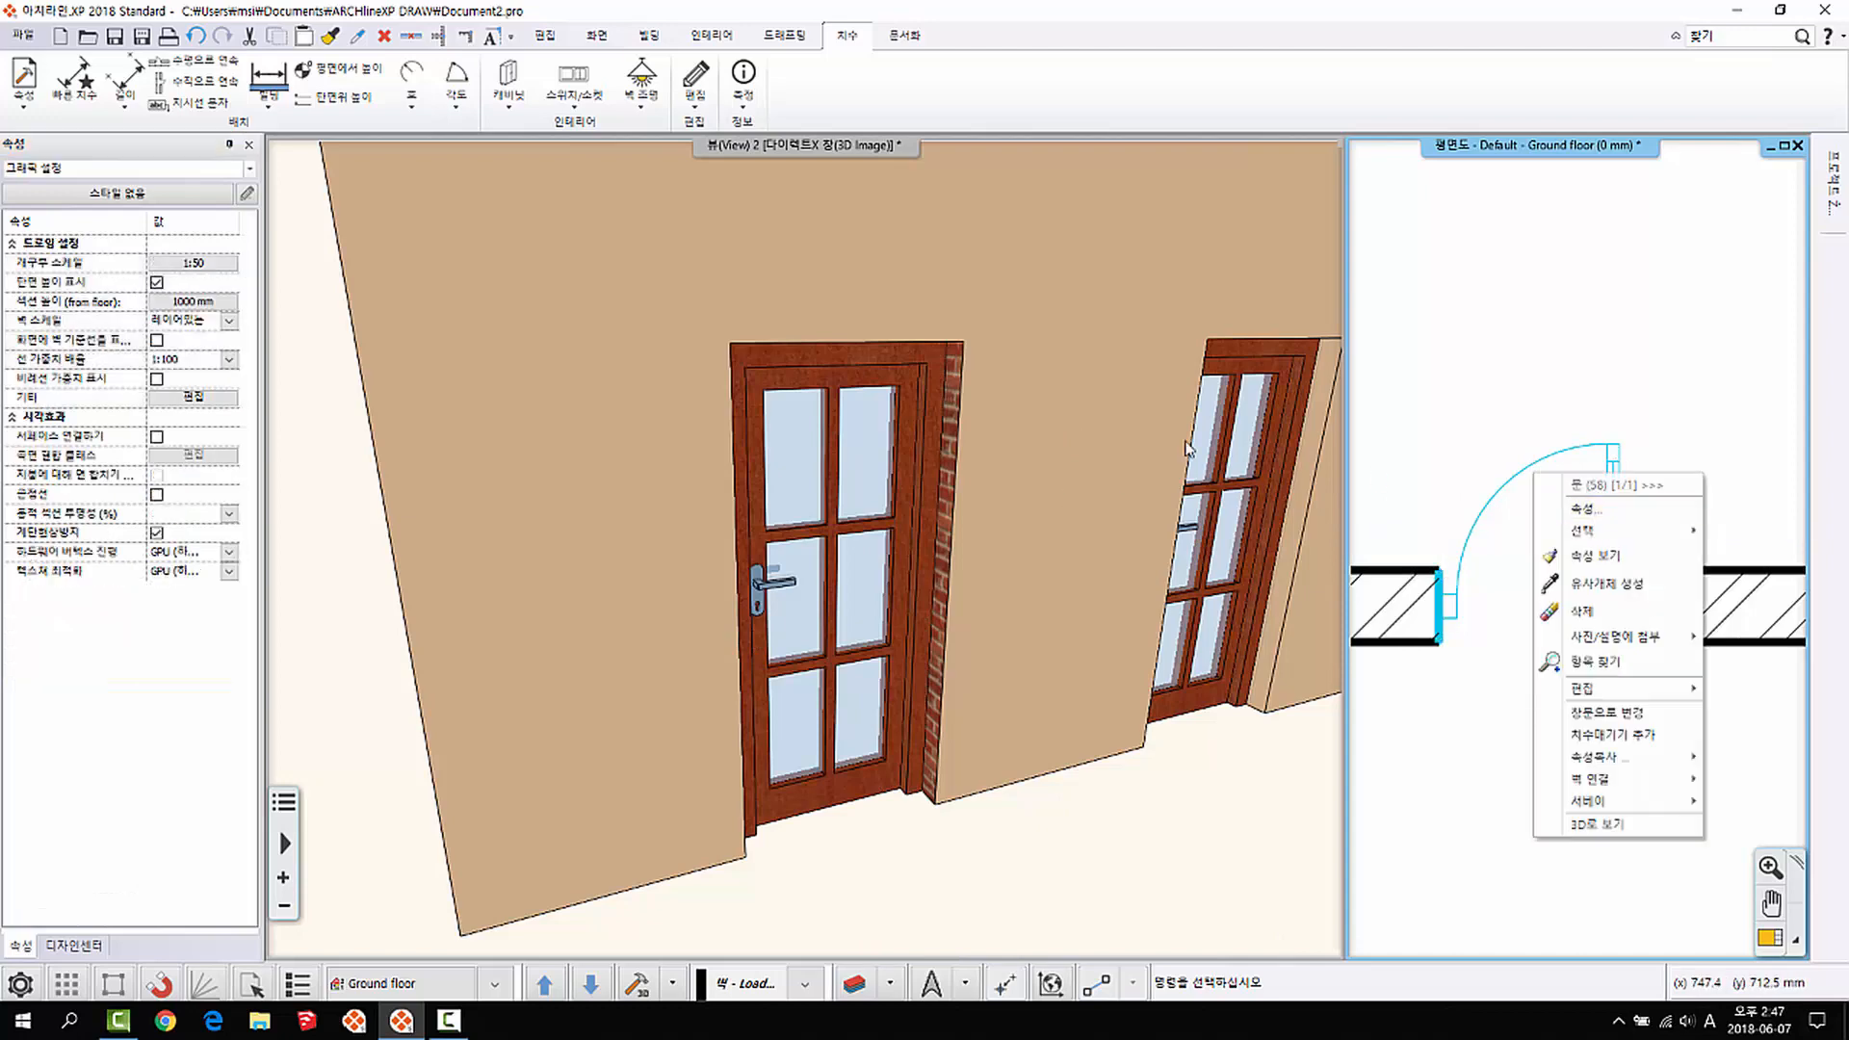
click(1580, 510)
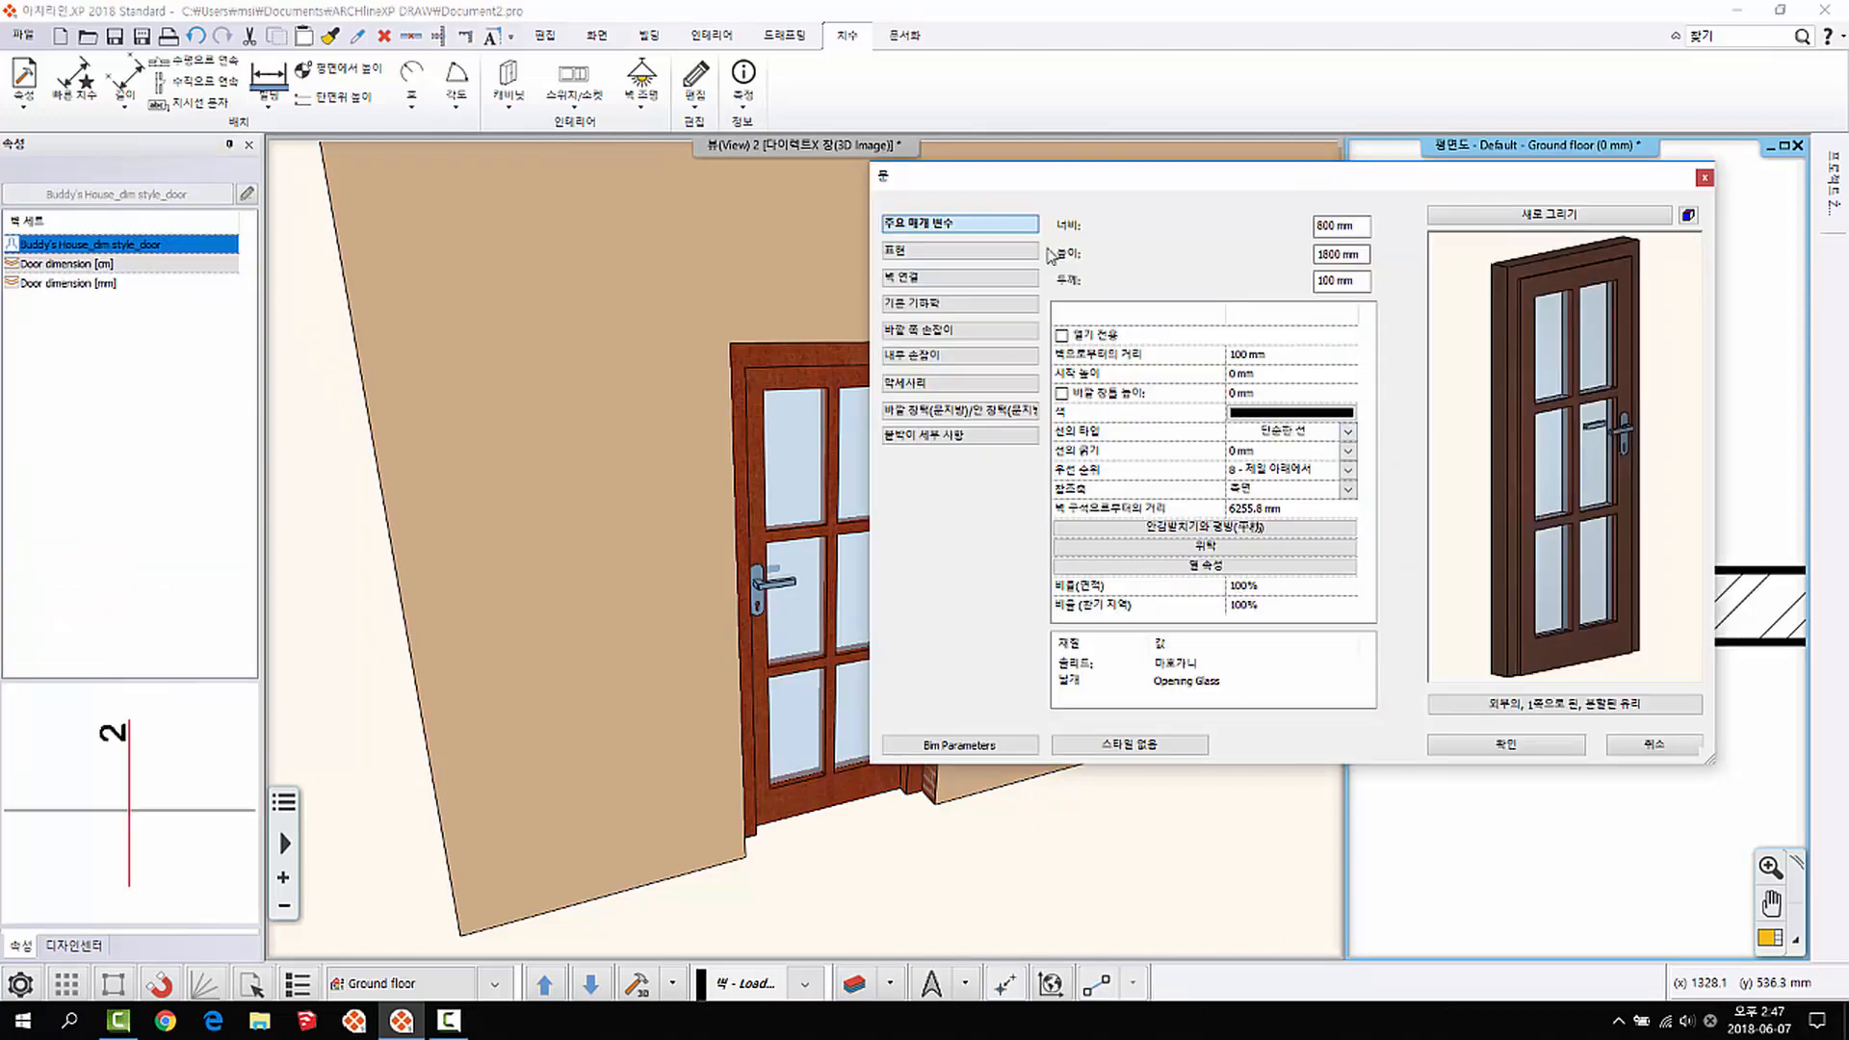
drag(1096, 176, 977, 135)
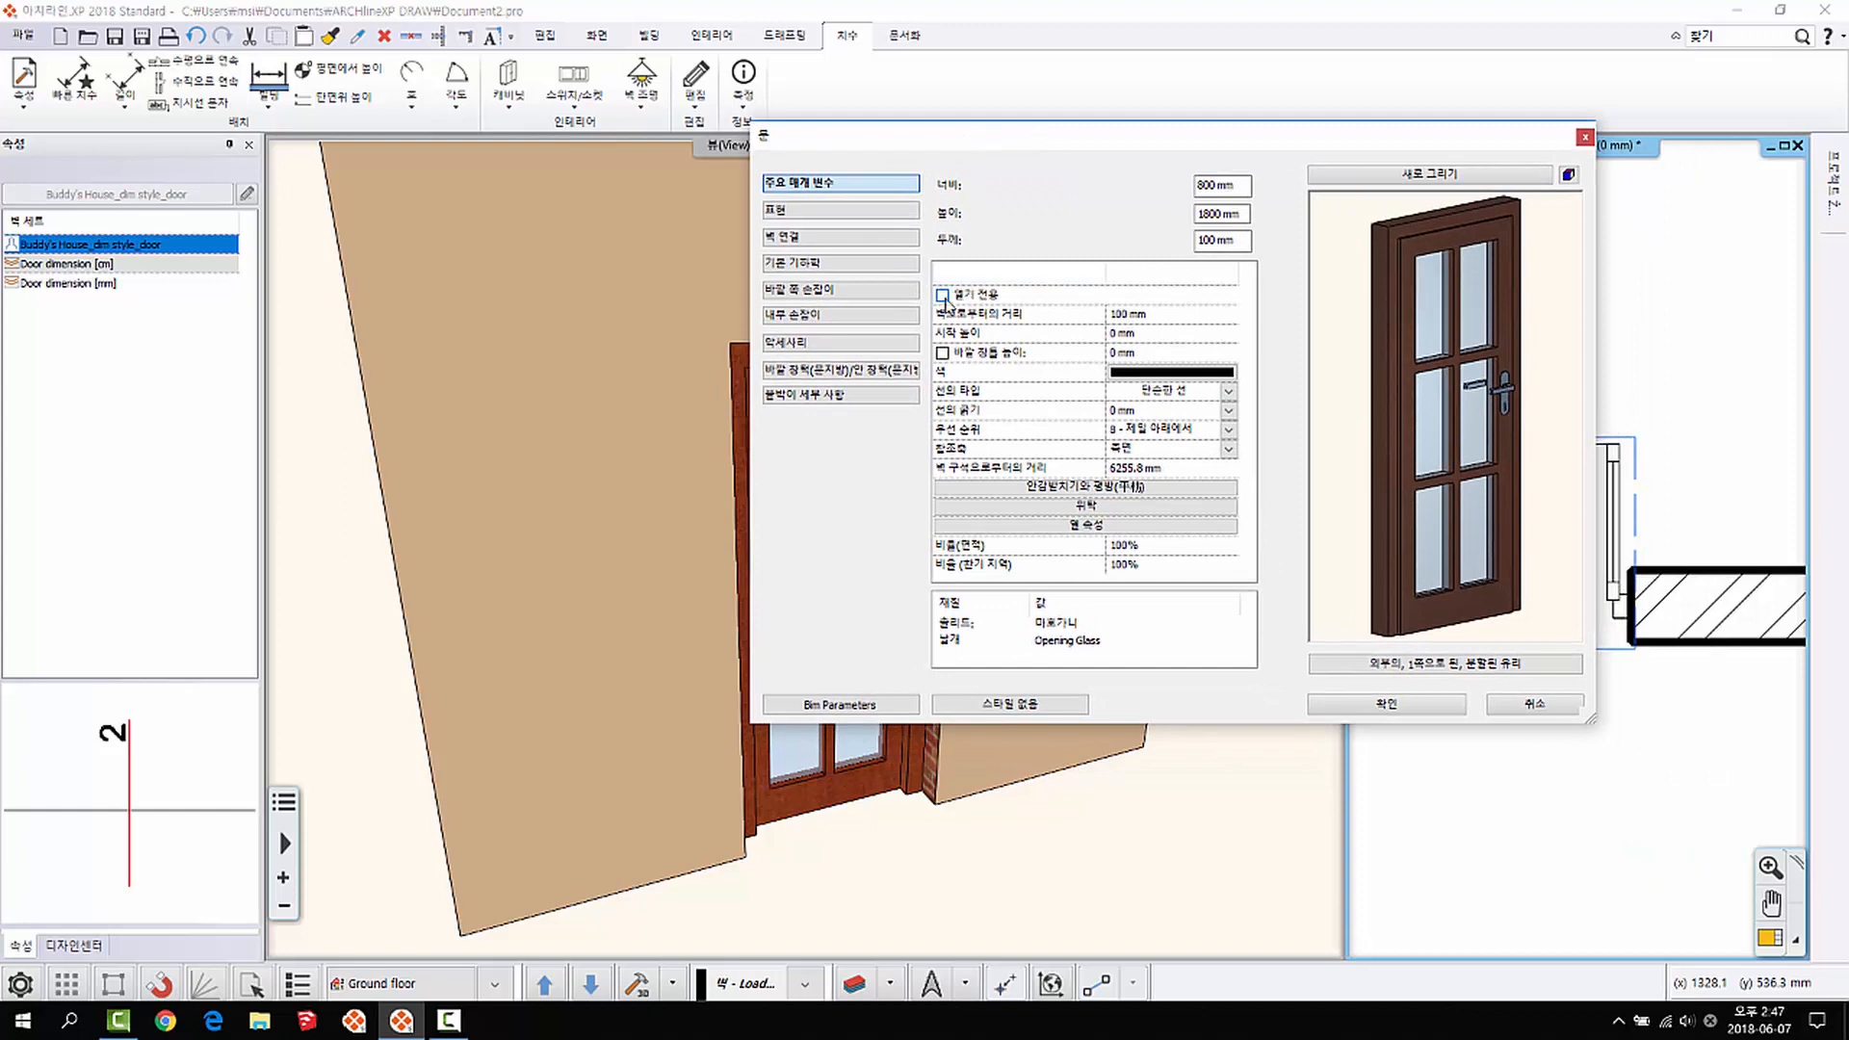
click(942, 296)
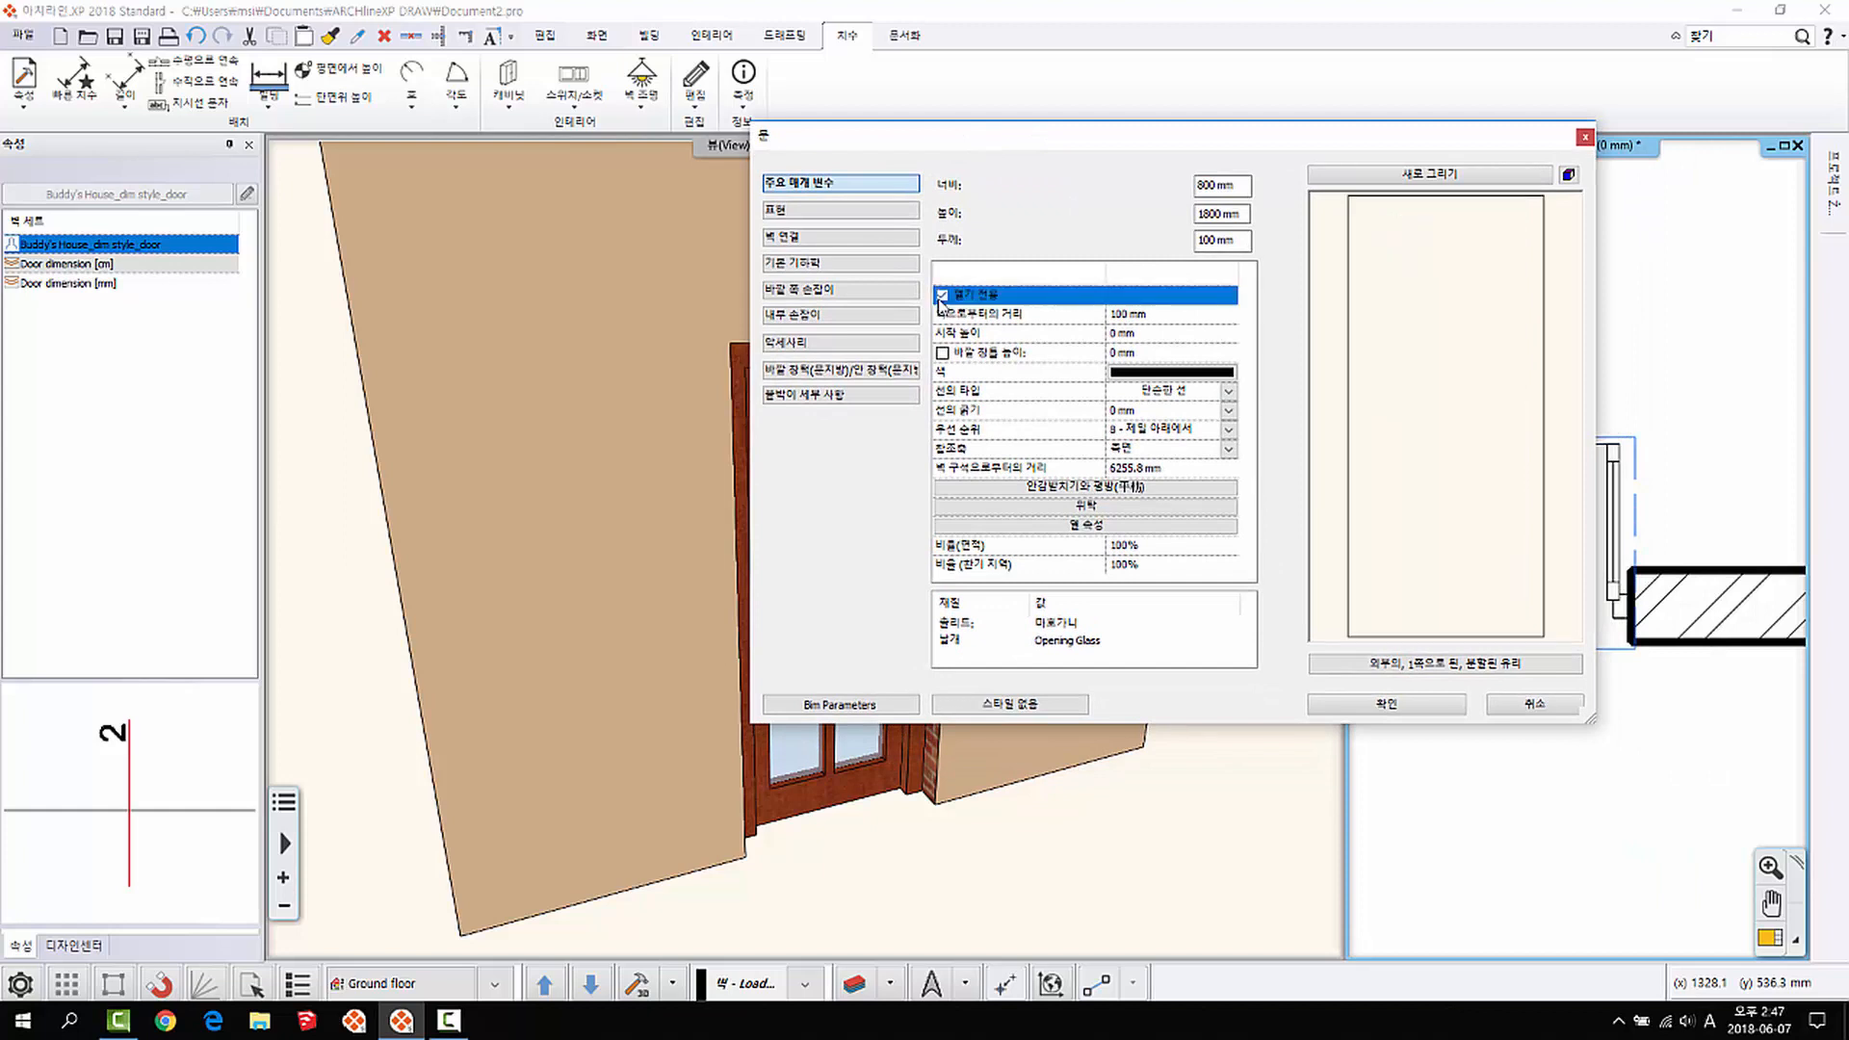
click(1406, 709)
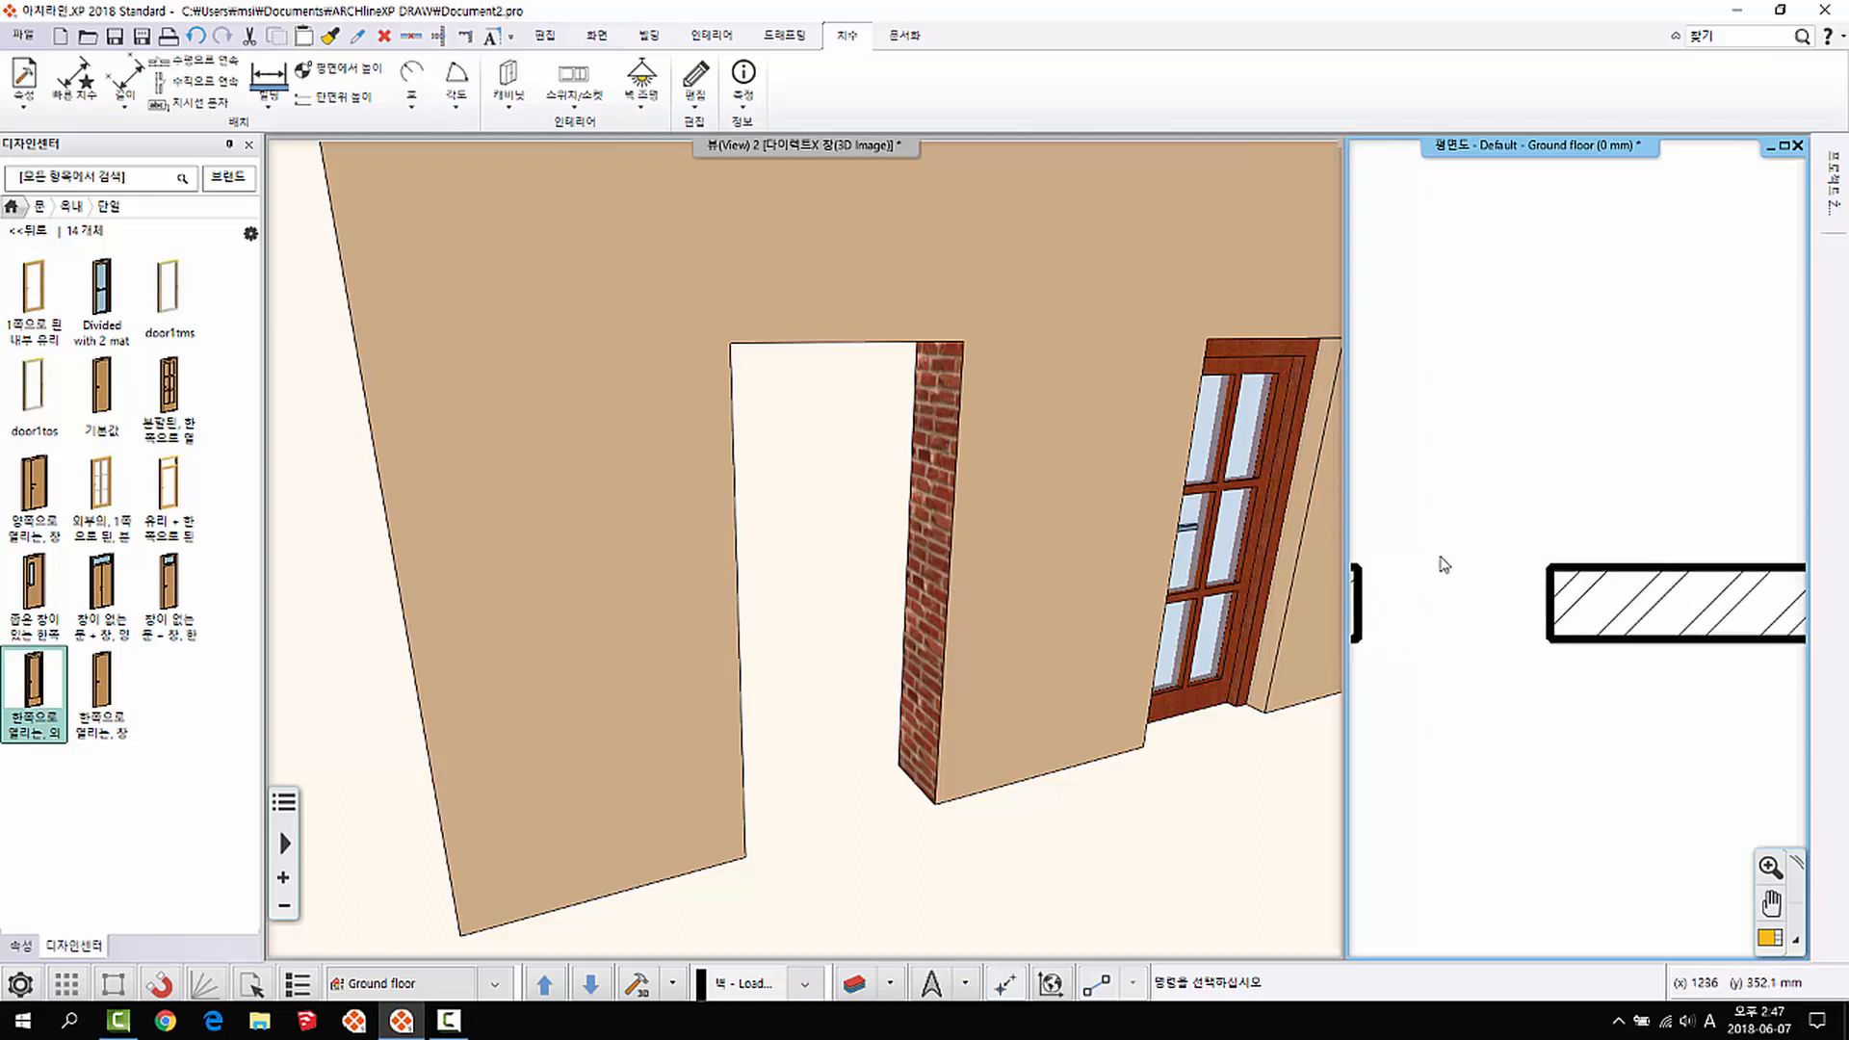
scroll(1441, 561, down, 3)
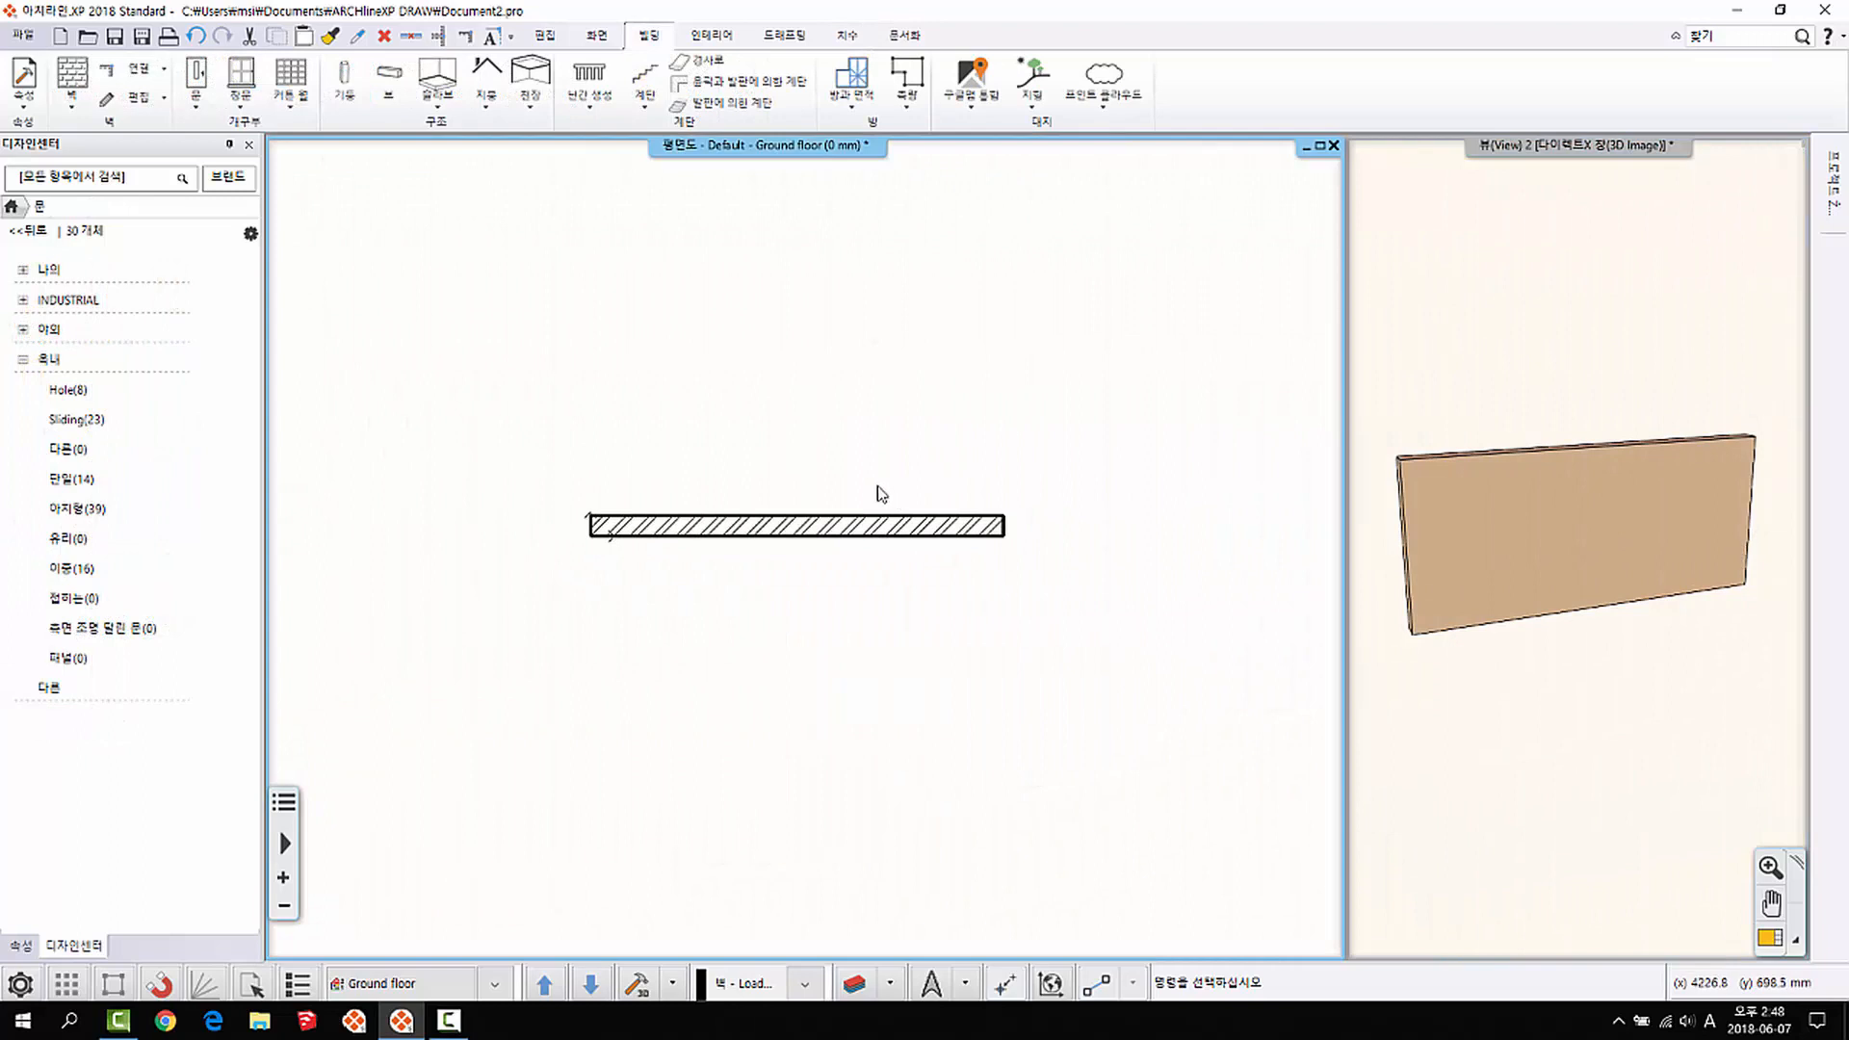
scroll(775, 547, up, 5)
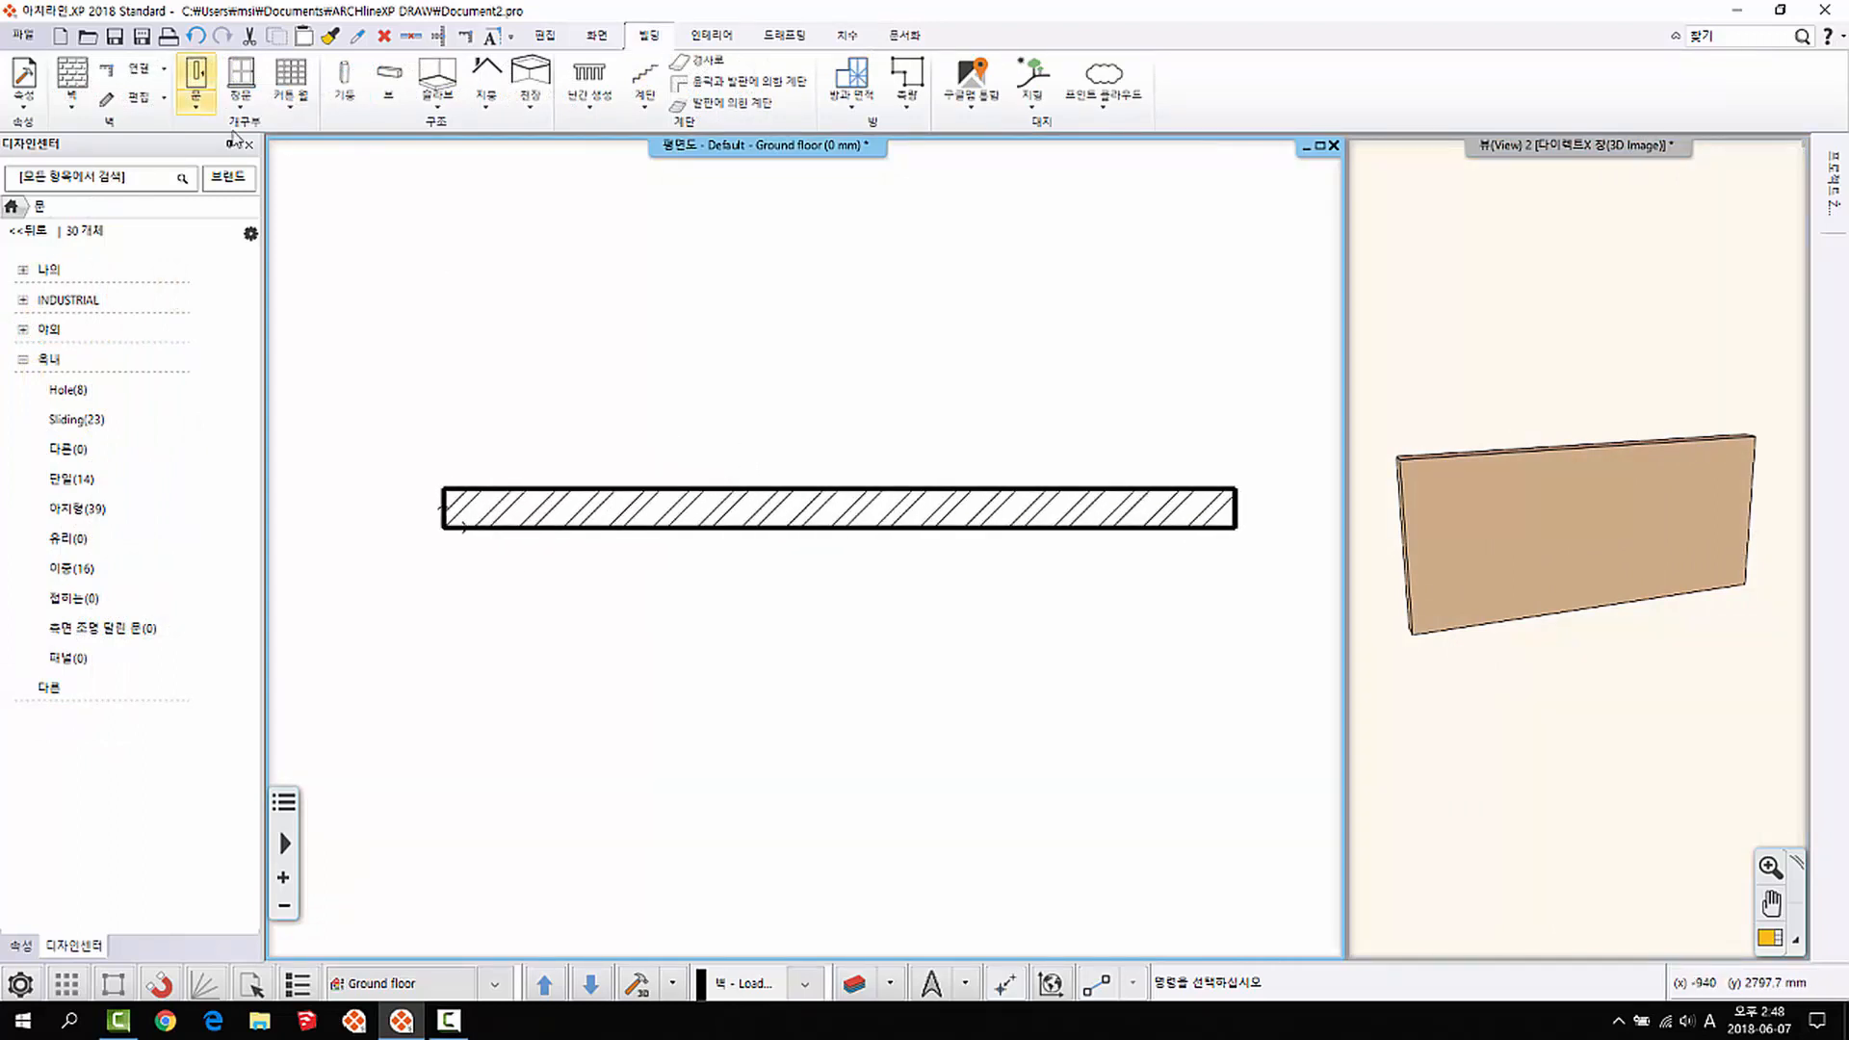
click(241, 81)
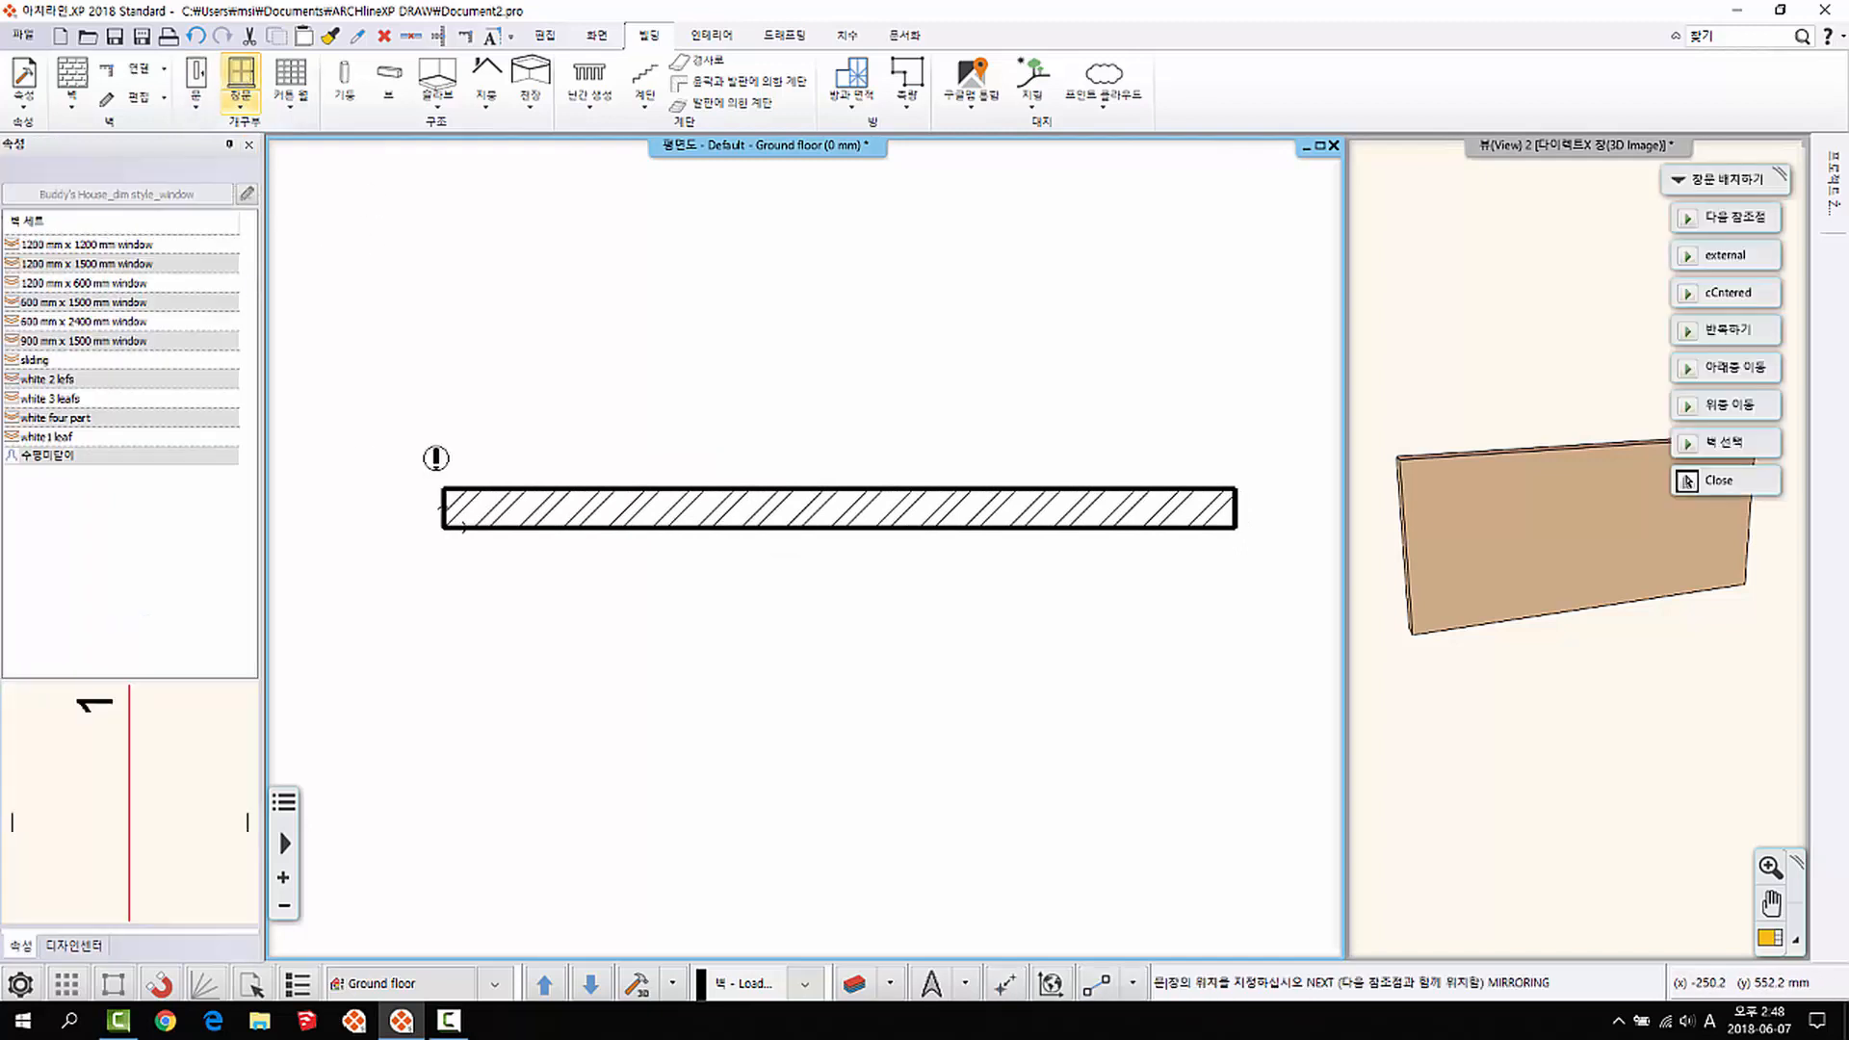
key(Escape)
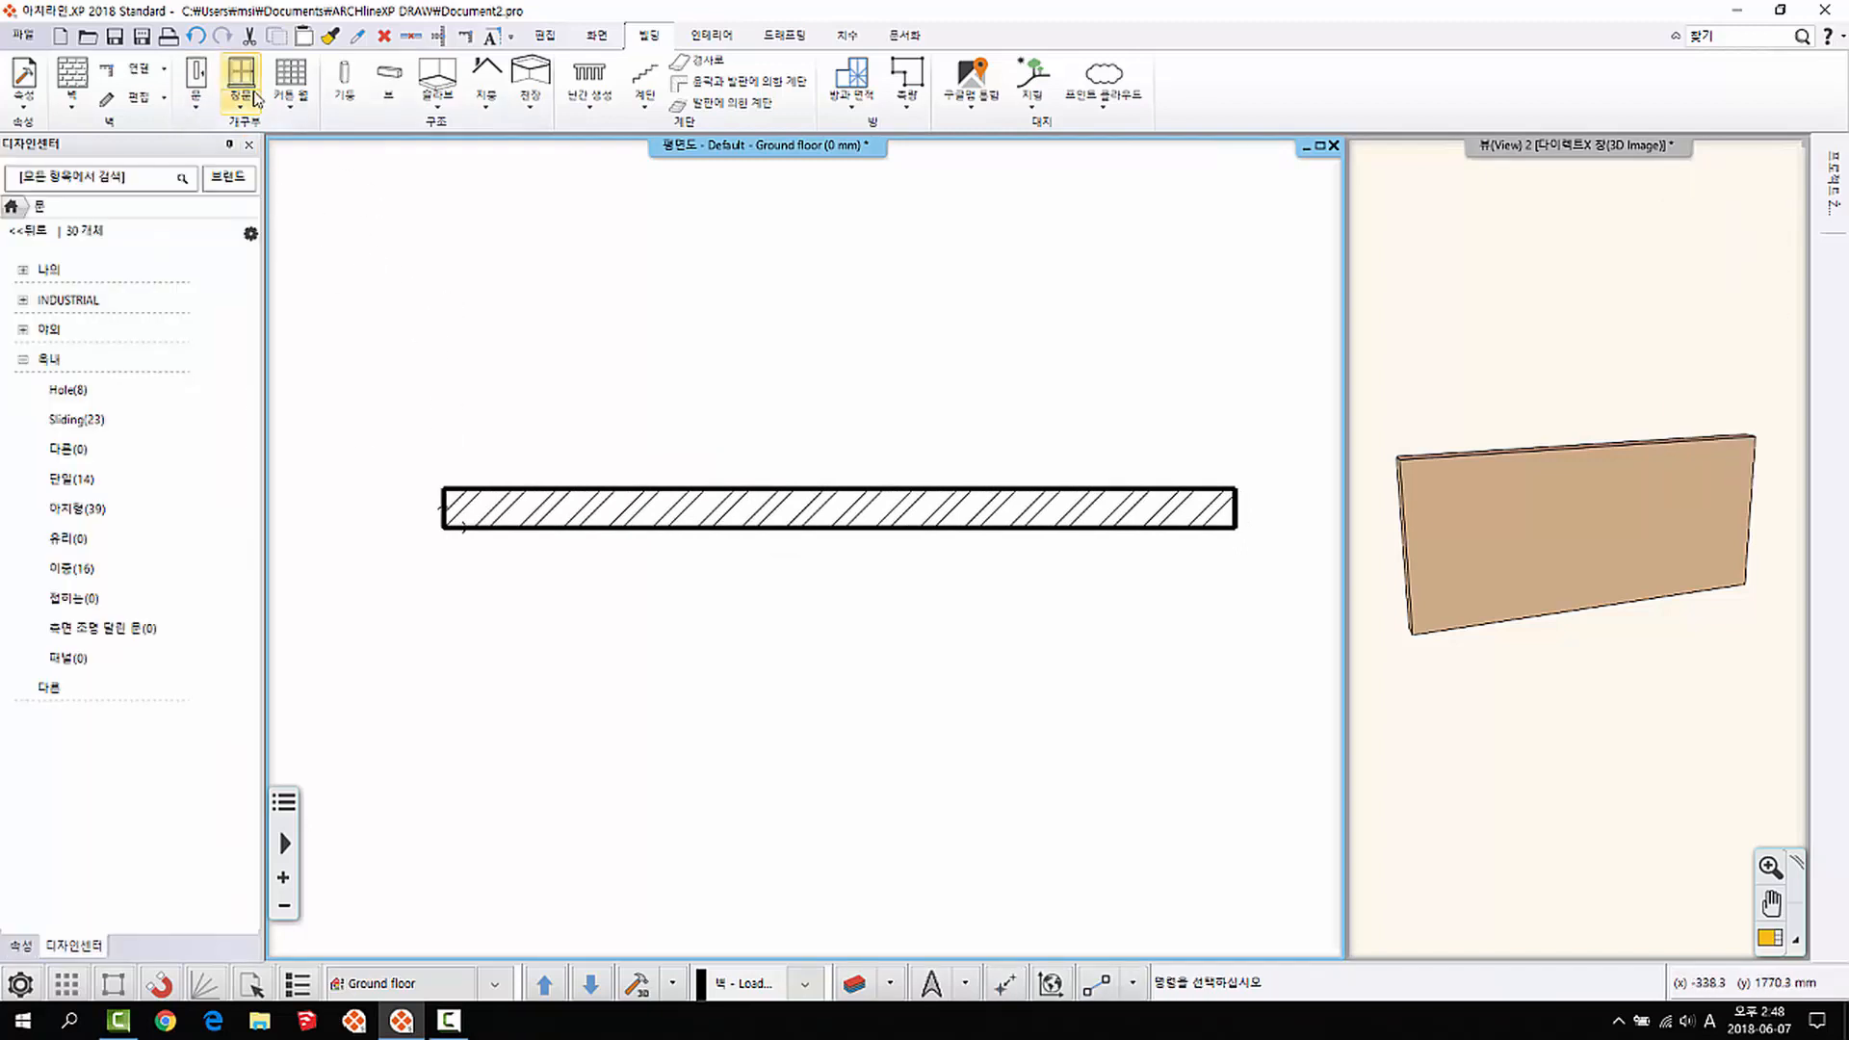
right_click(247, 80)
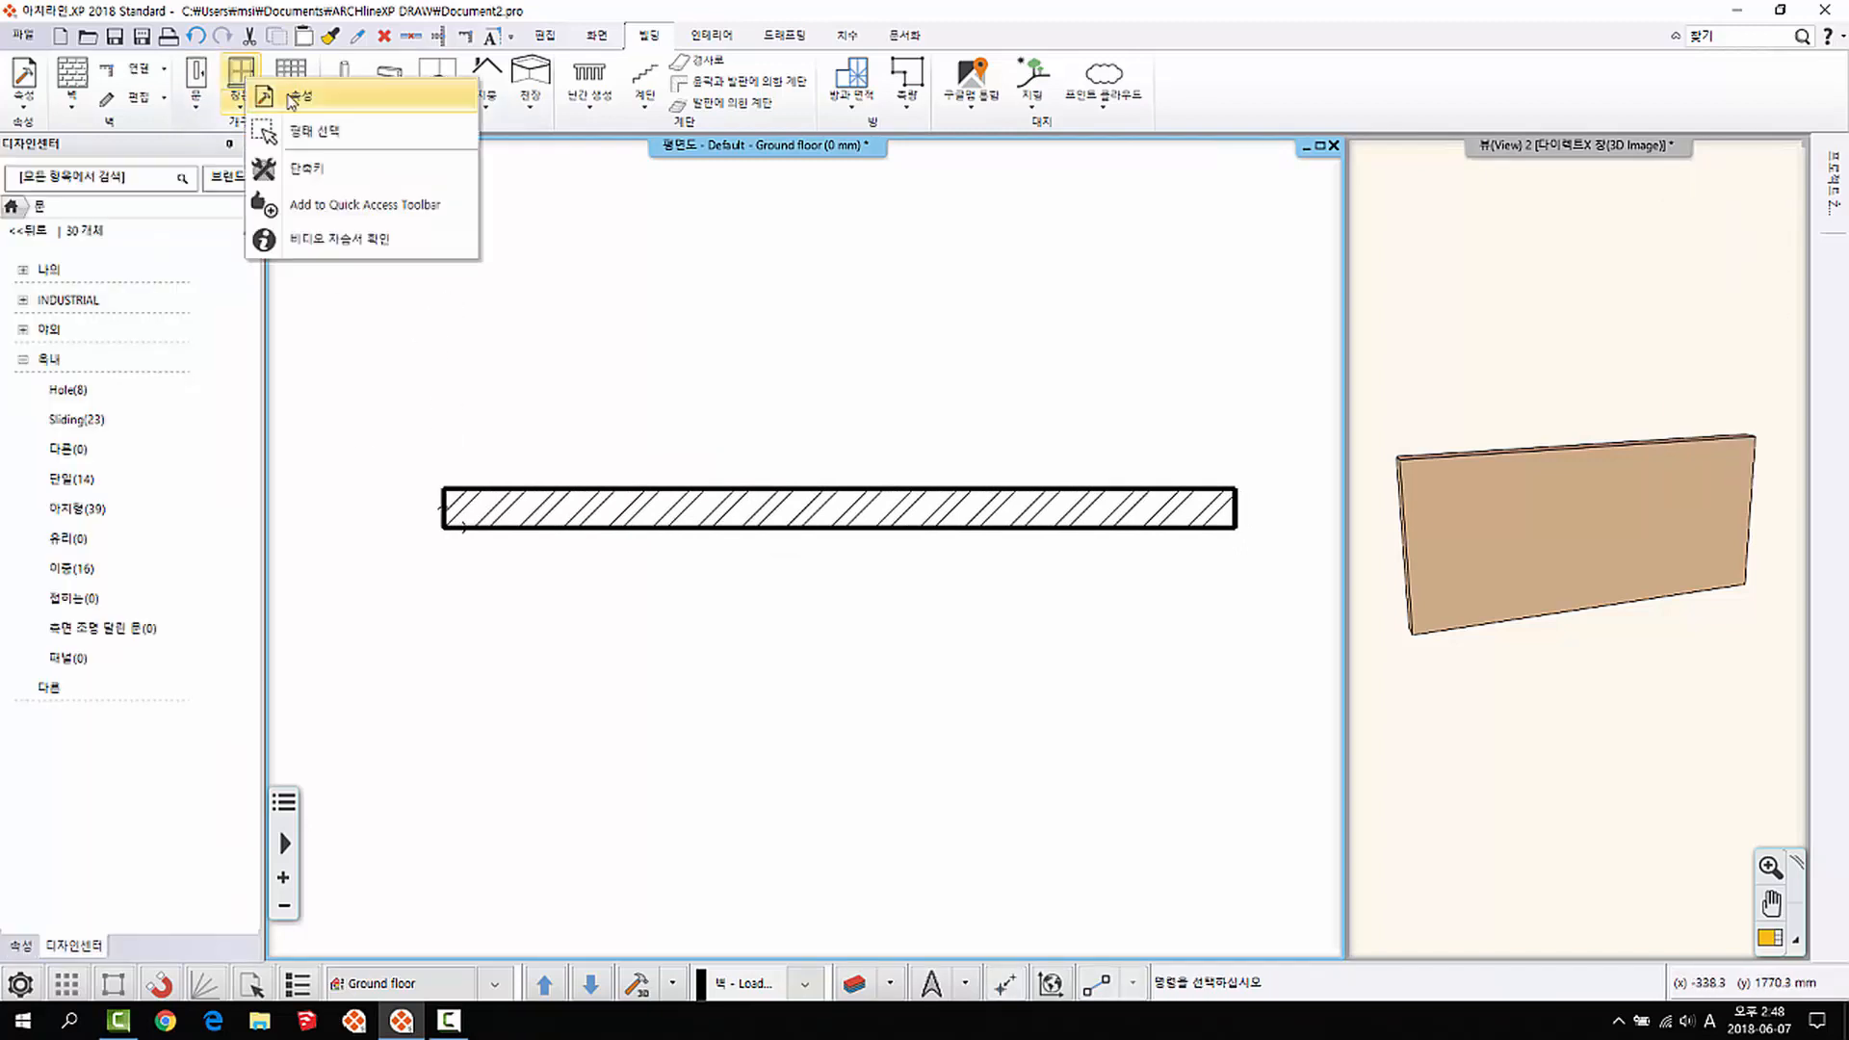
click(805, 457)
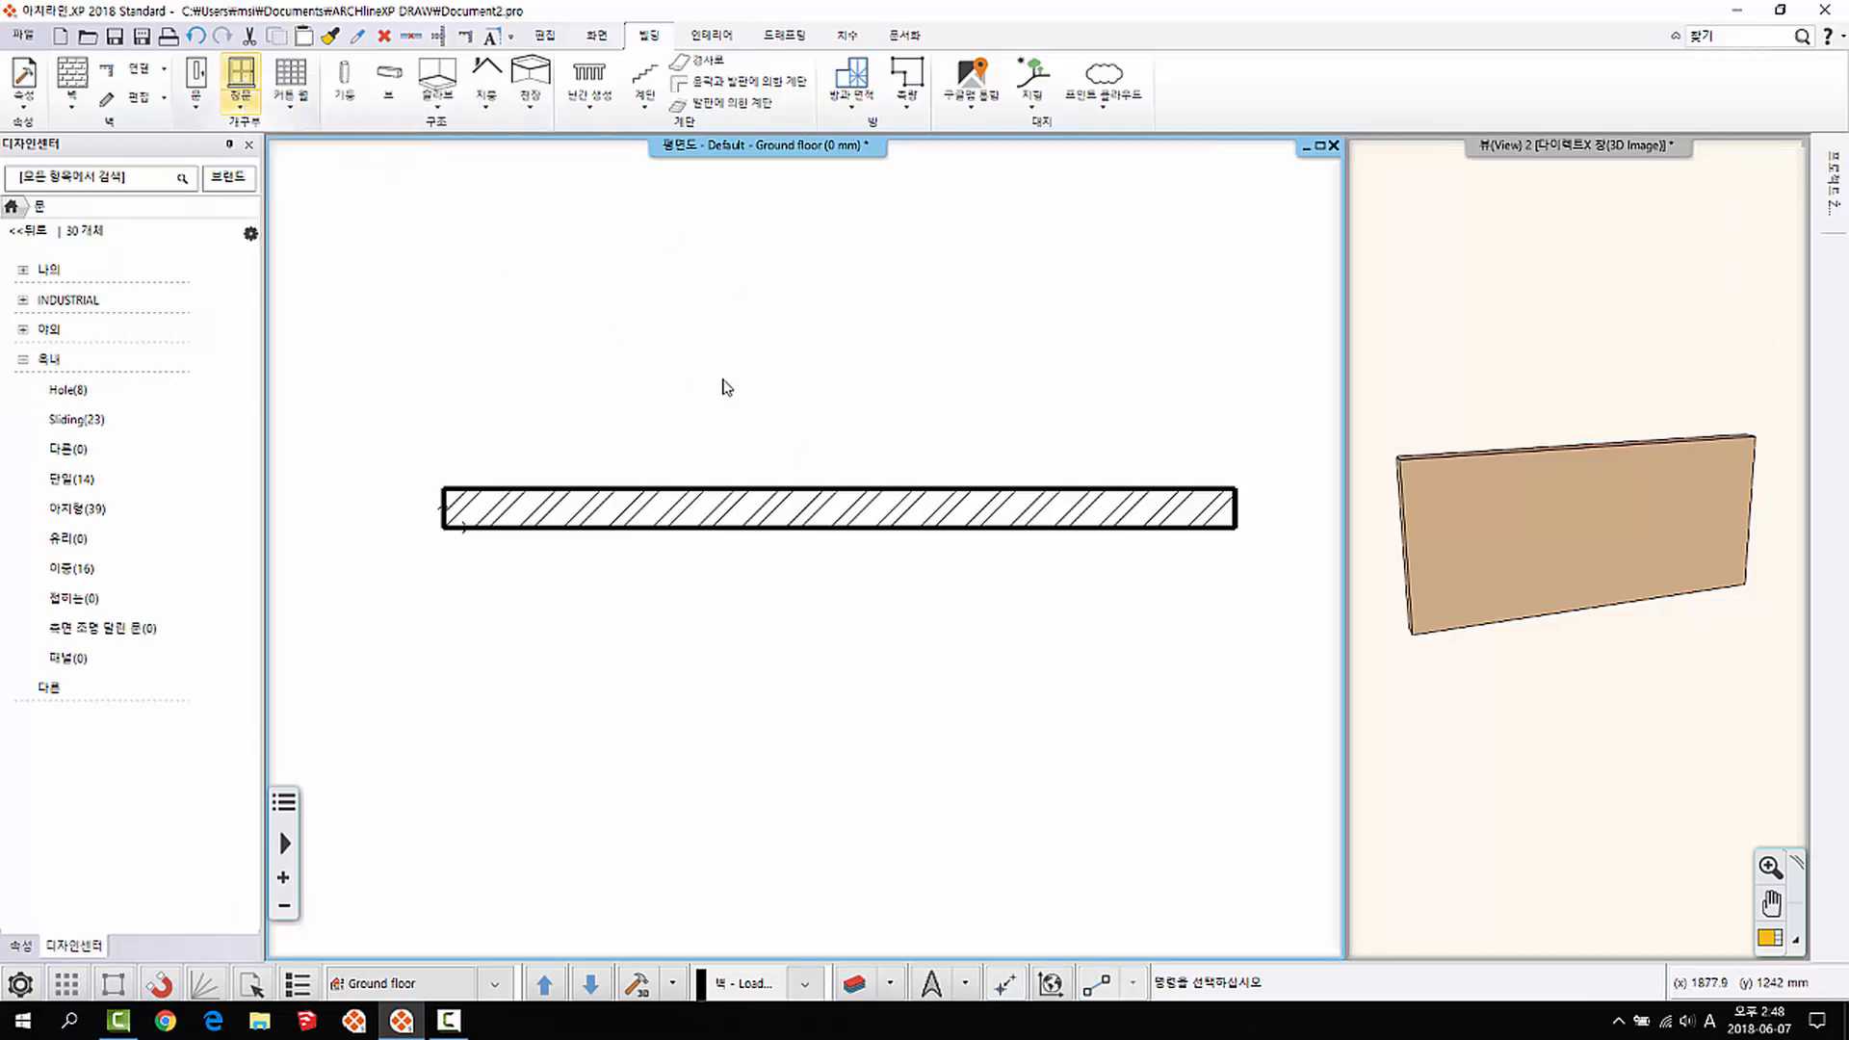
Step: Browse the window library (창문) in the design center to the Sliding category under the standard windows (스탠다드)
click(15, 208)
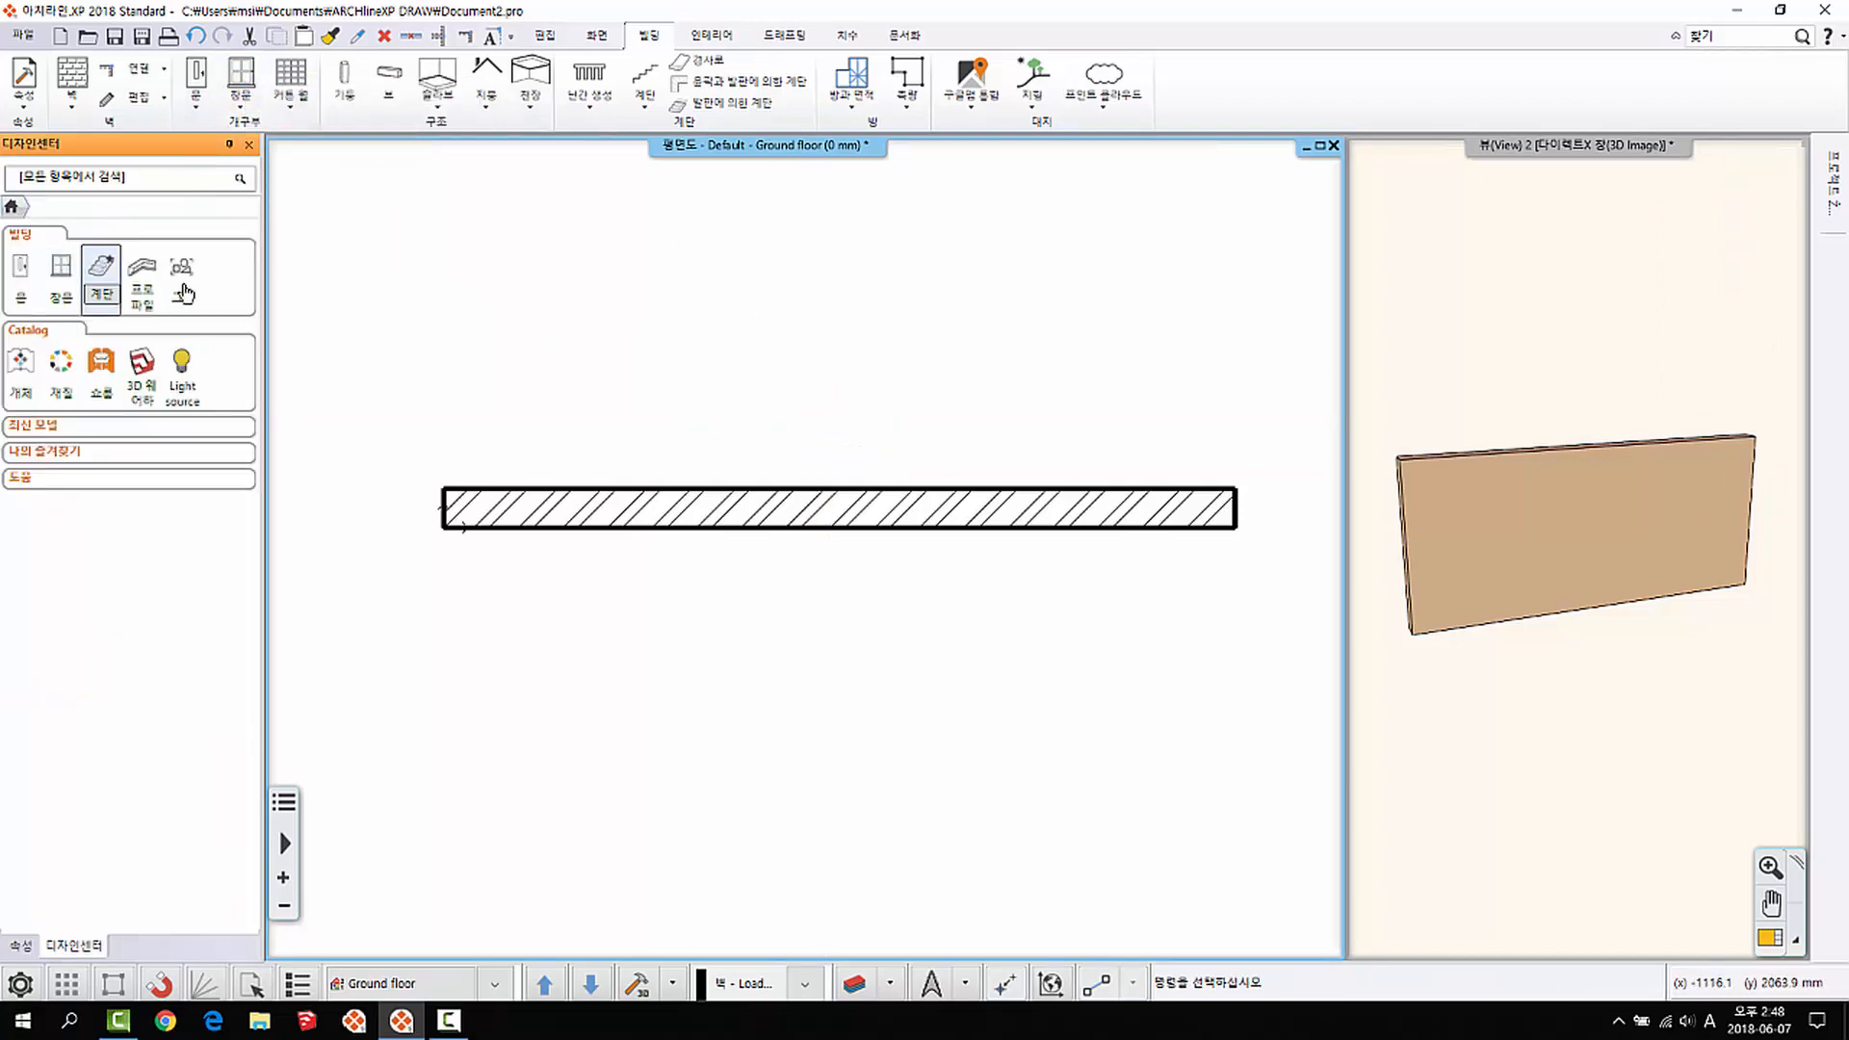
click(56, 266)
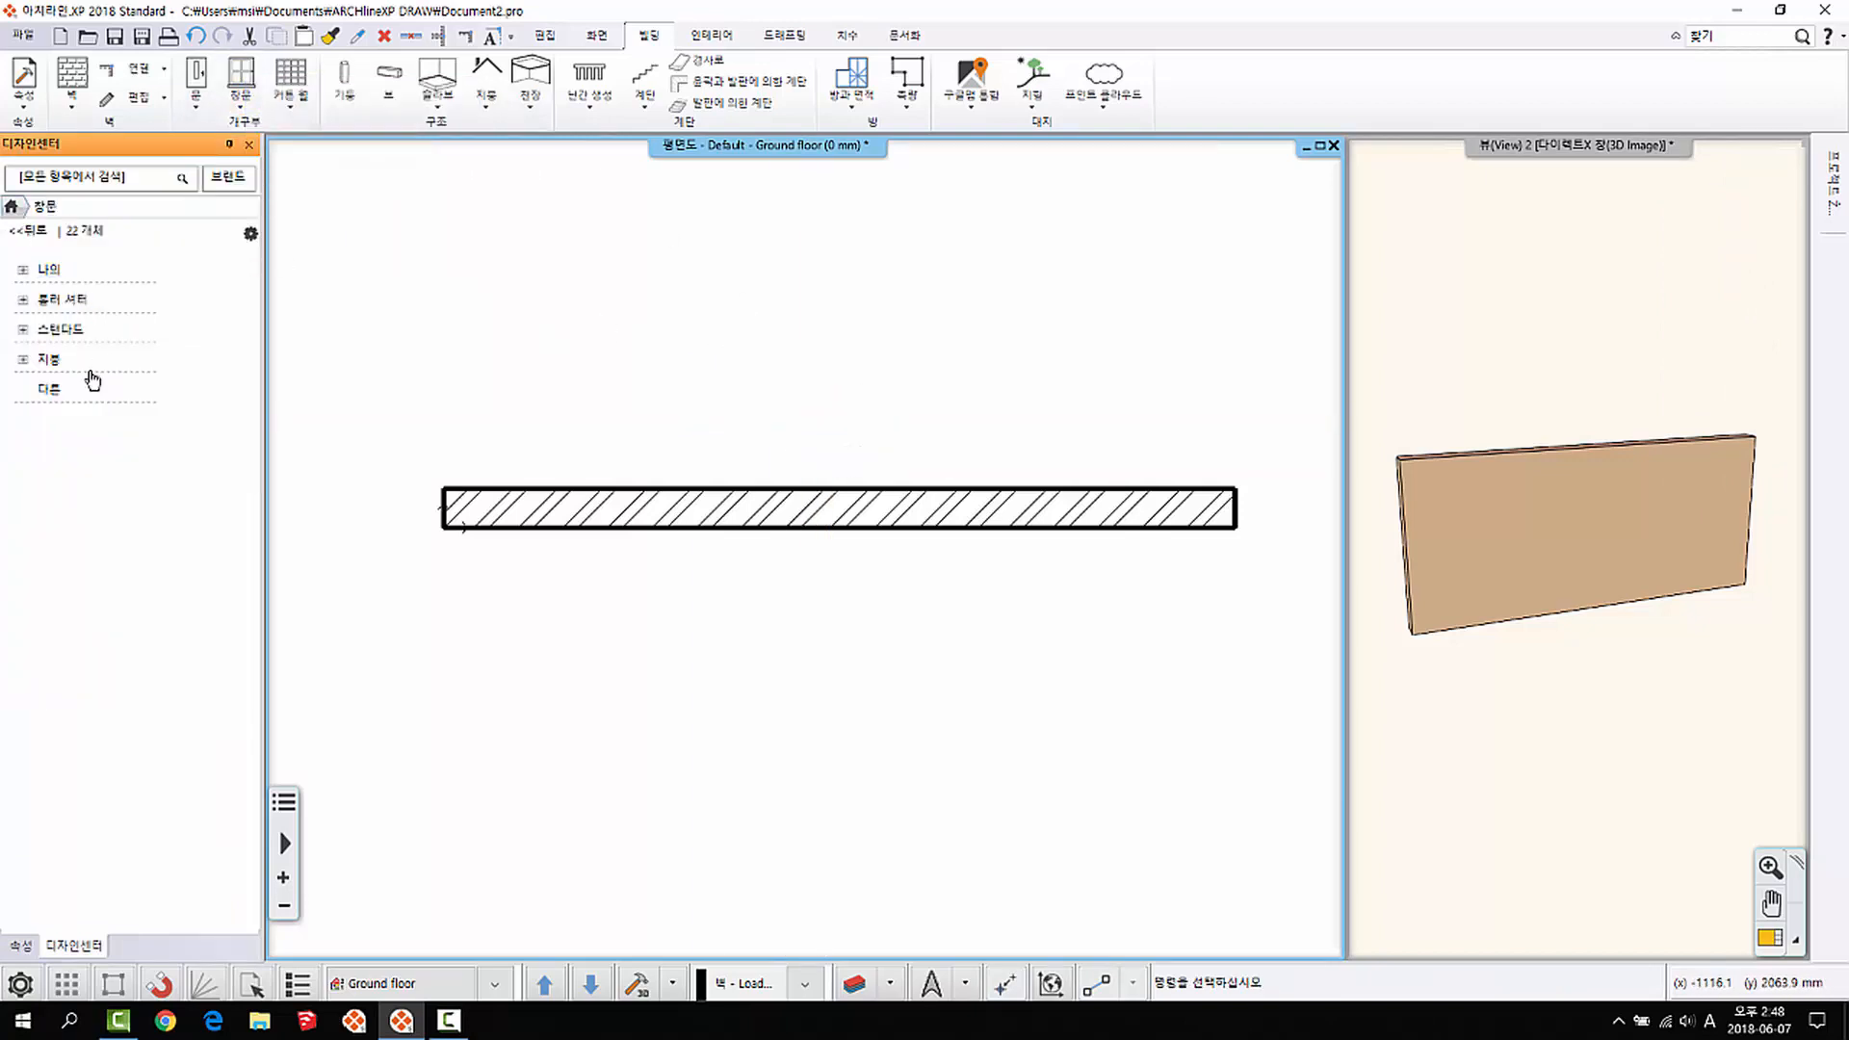
click(24, 331)
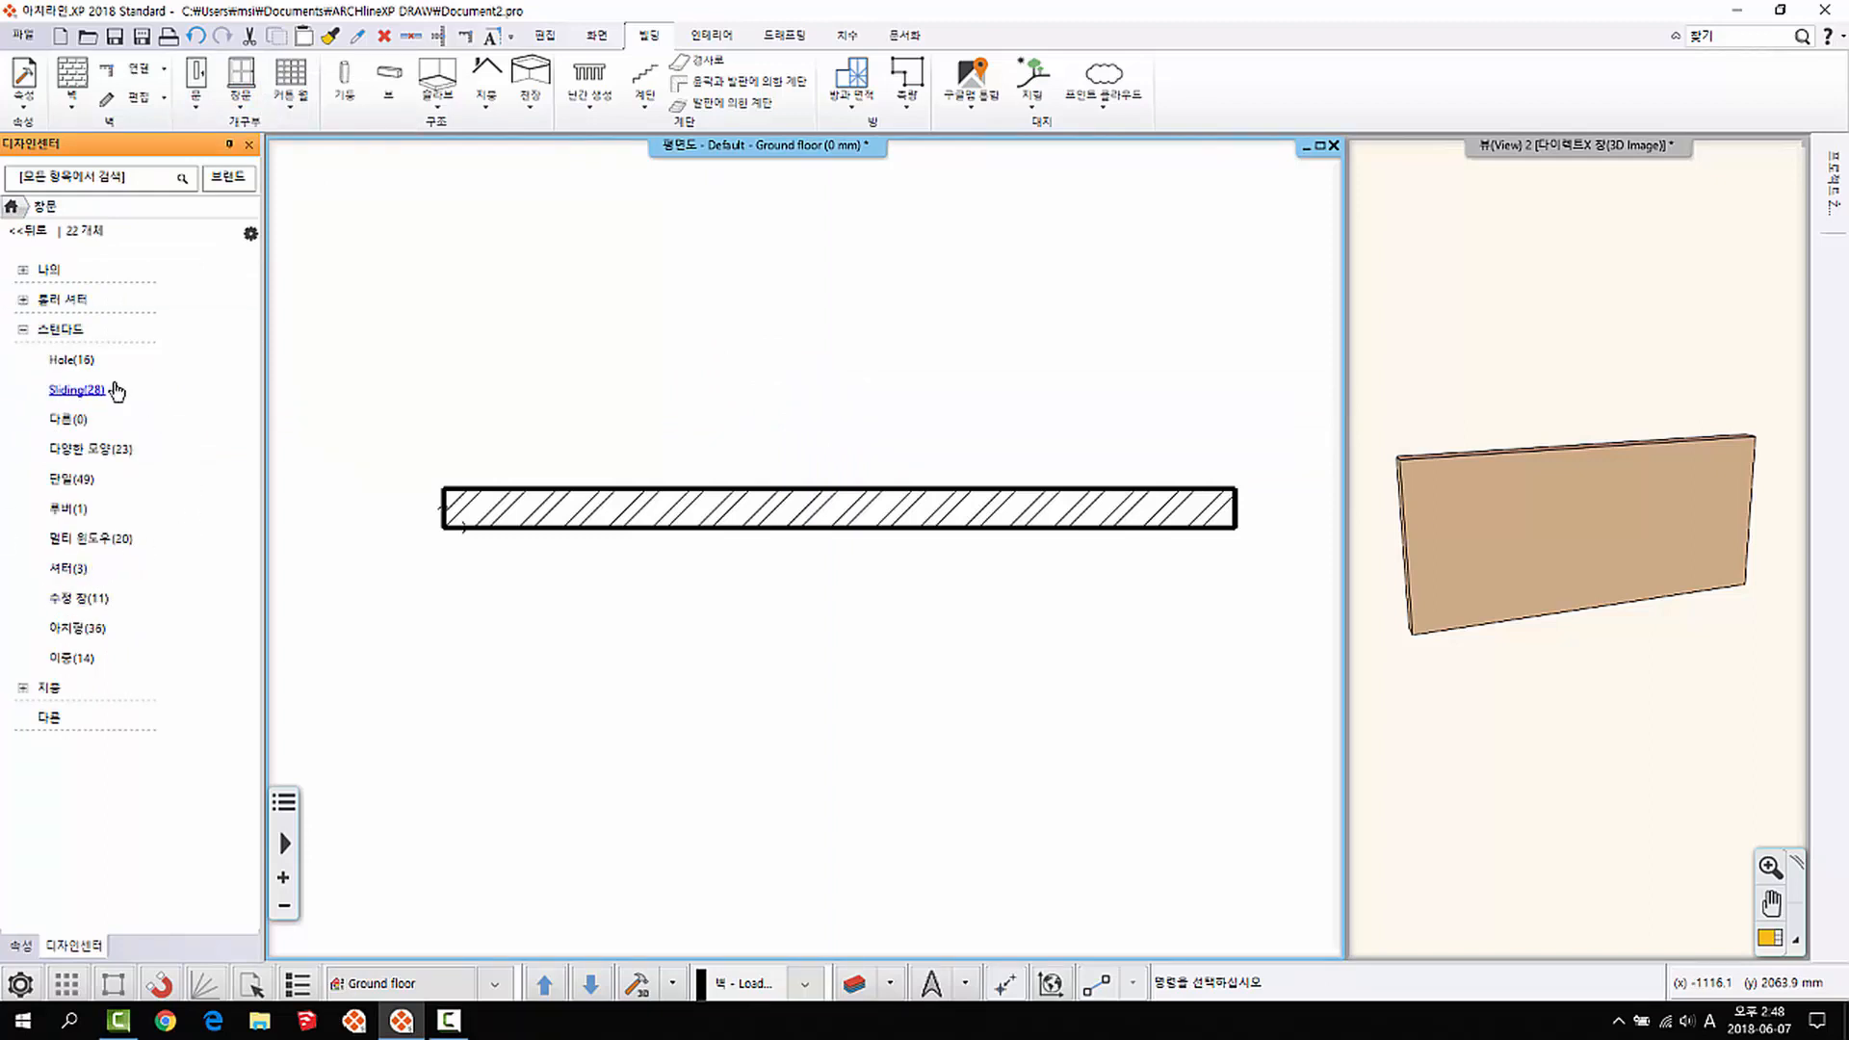
click(77, 391)
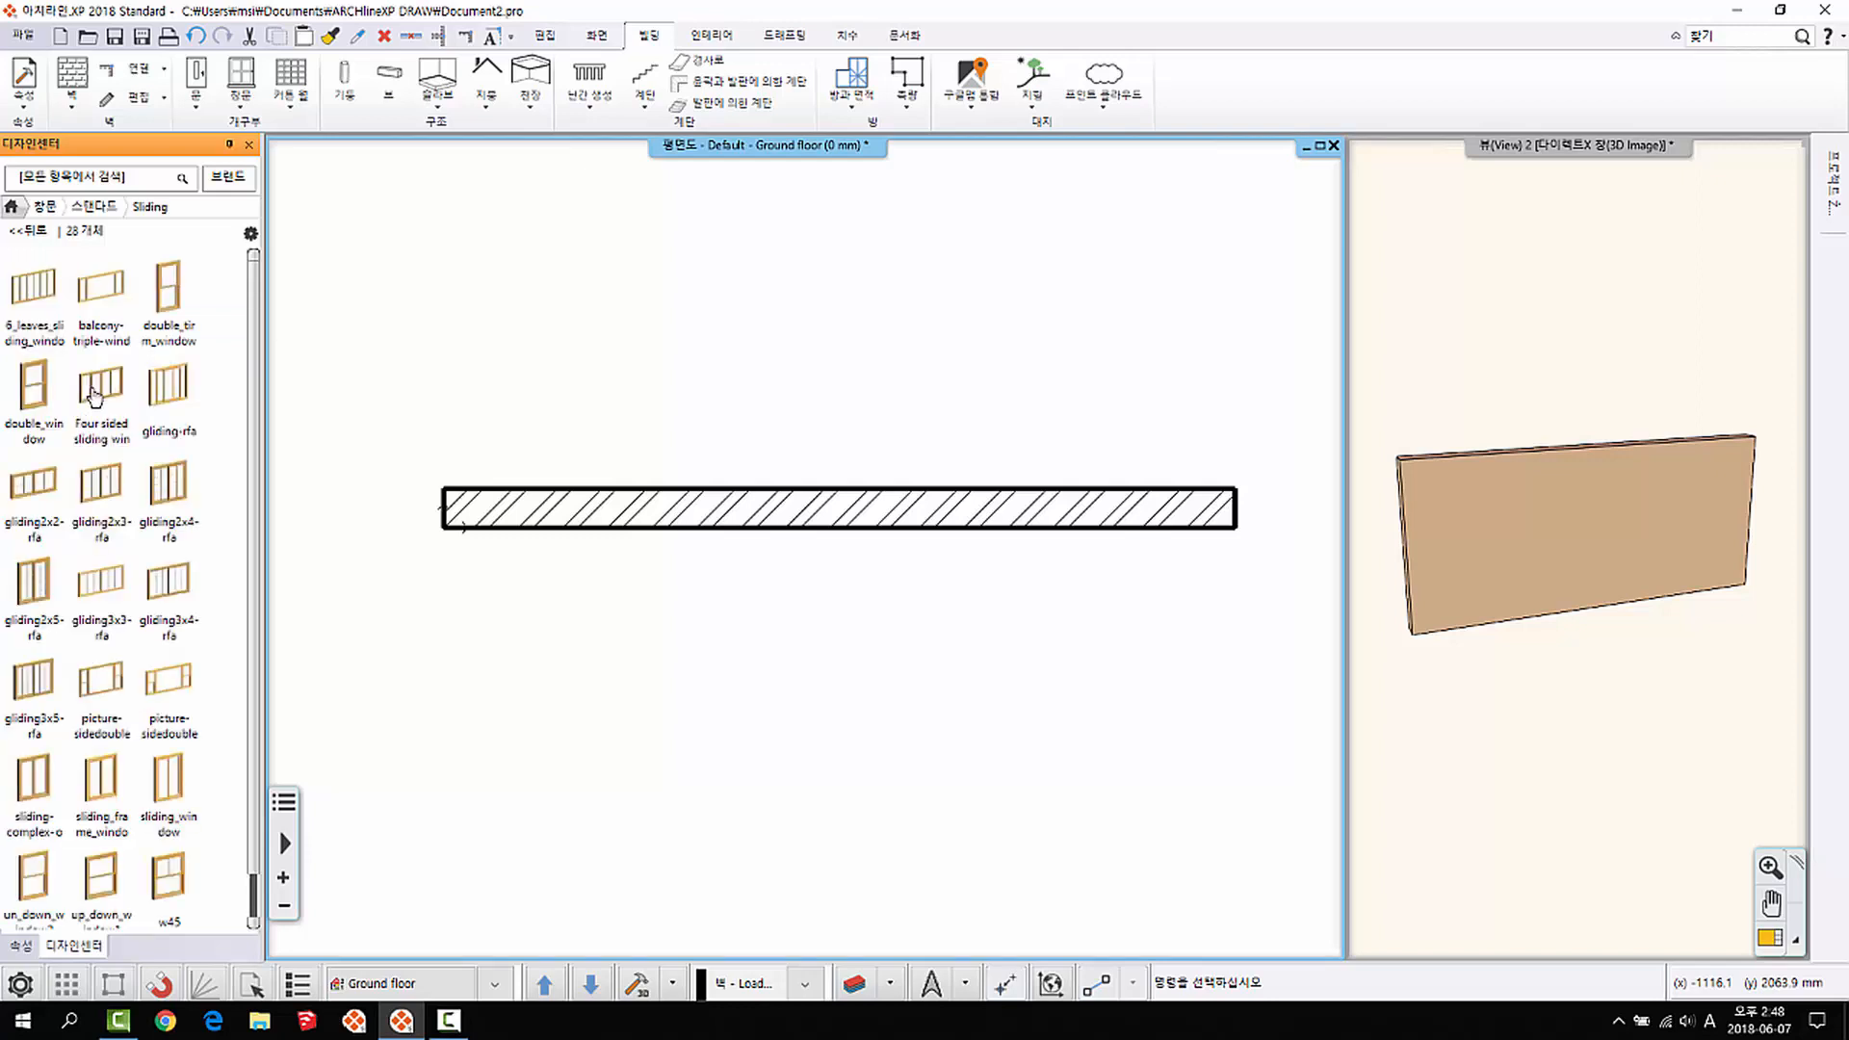
Step: Place the Four sided sliding window model midway along the wall in the floor plan and check it in 3D
mouse_move(178, 421)
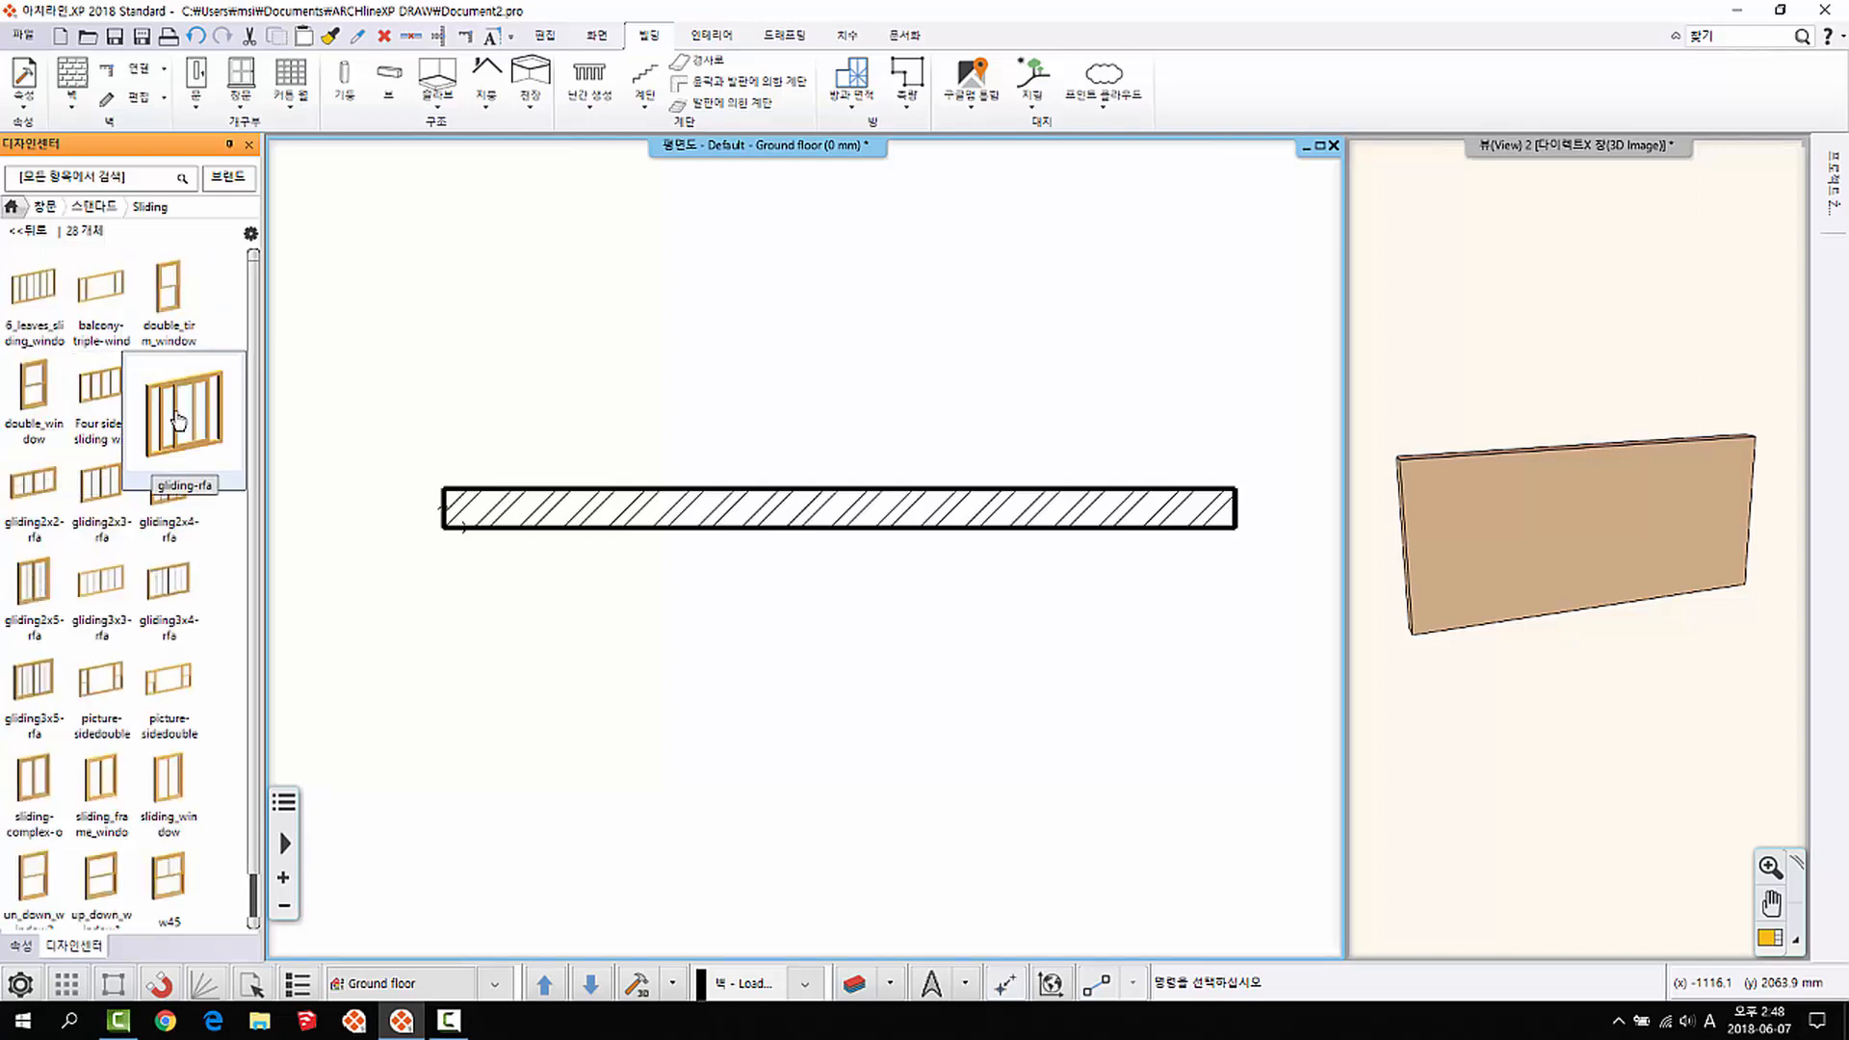
click(37, 322)
click(125, 409)
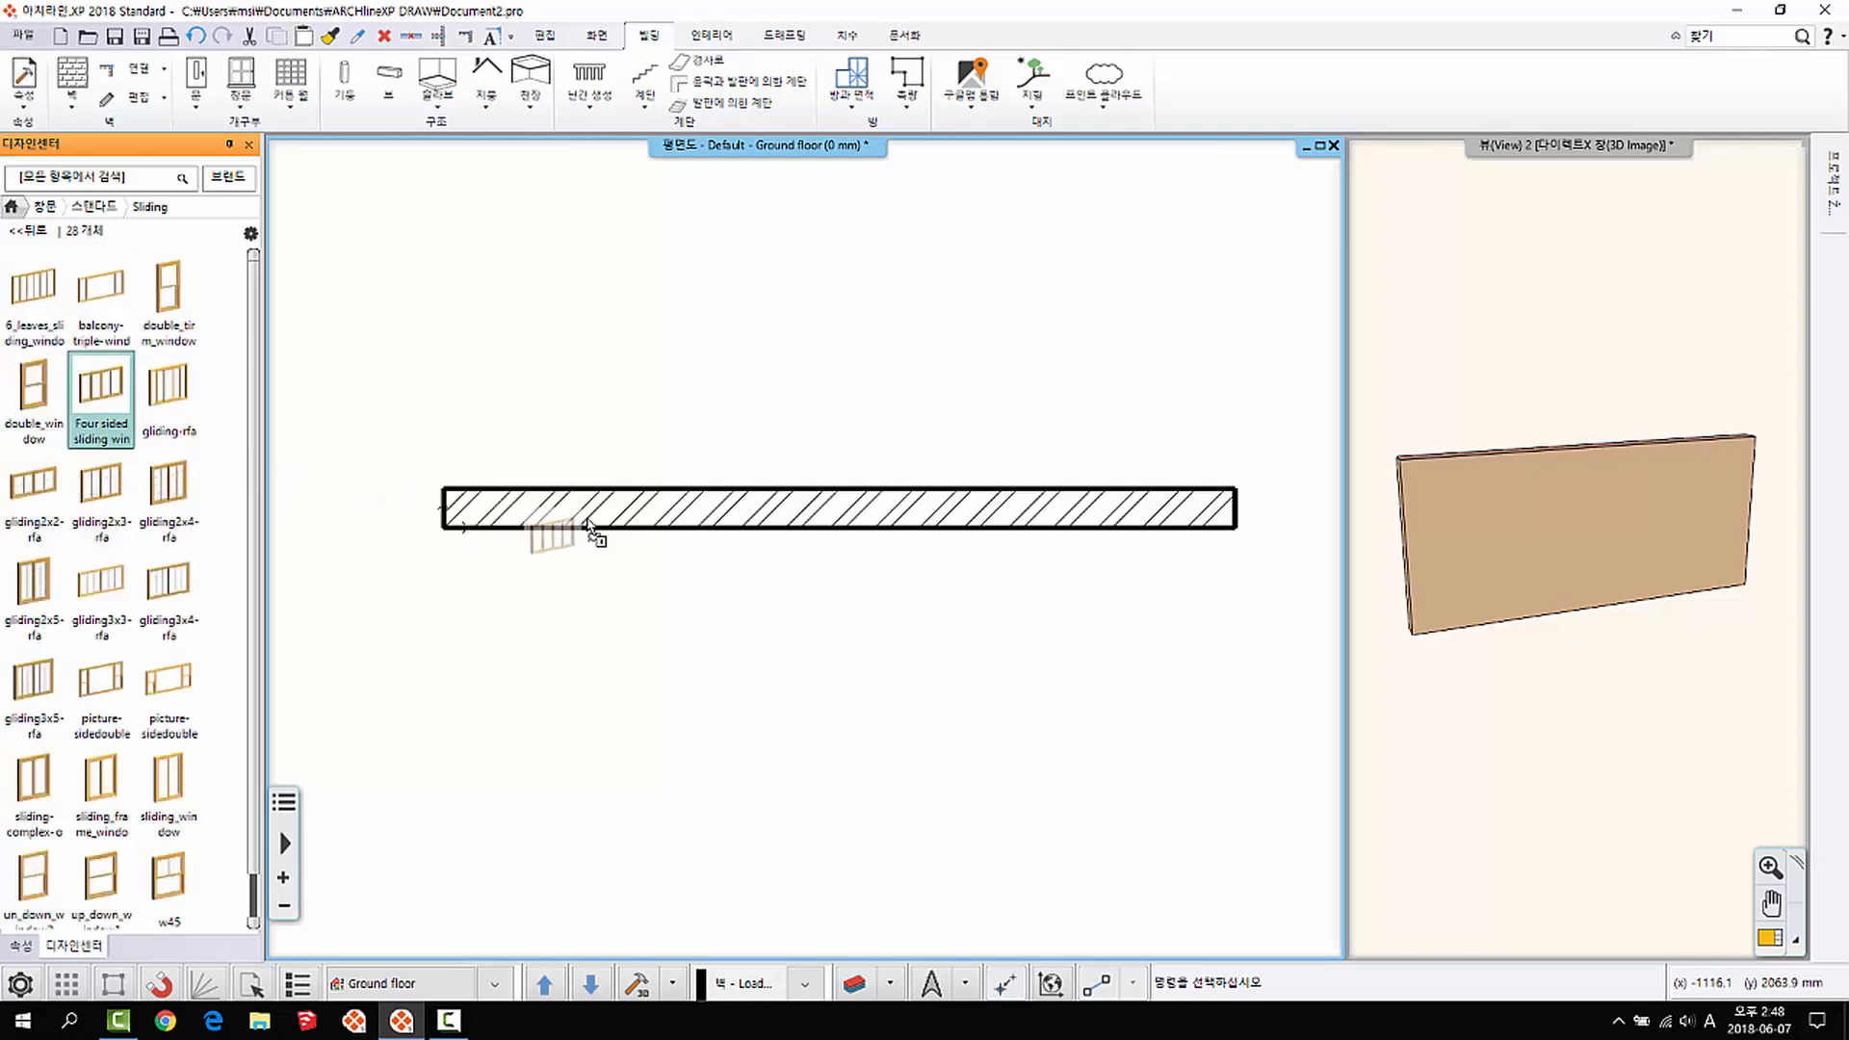
right_click(749, 512)
click(828, 523)
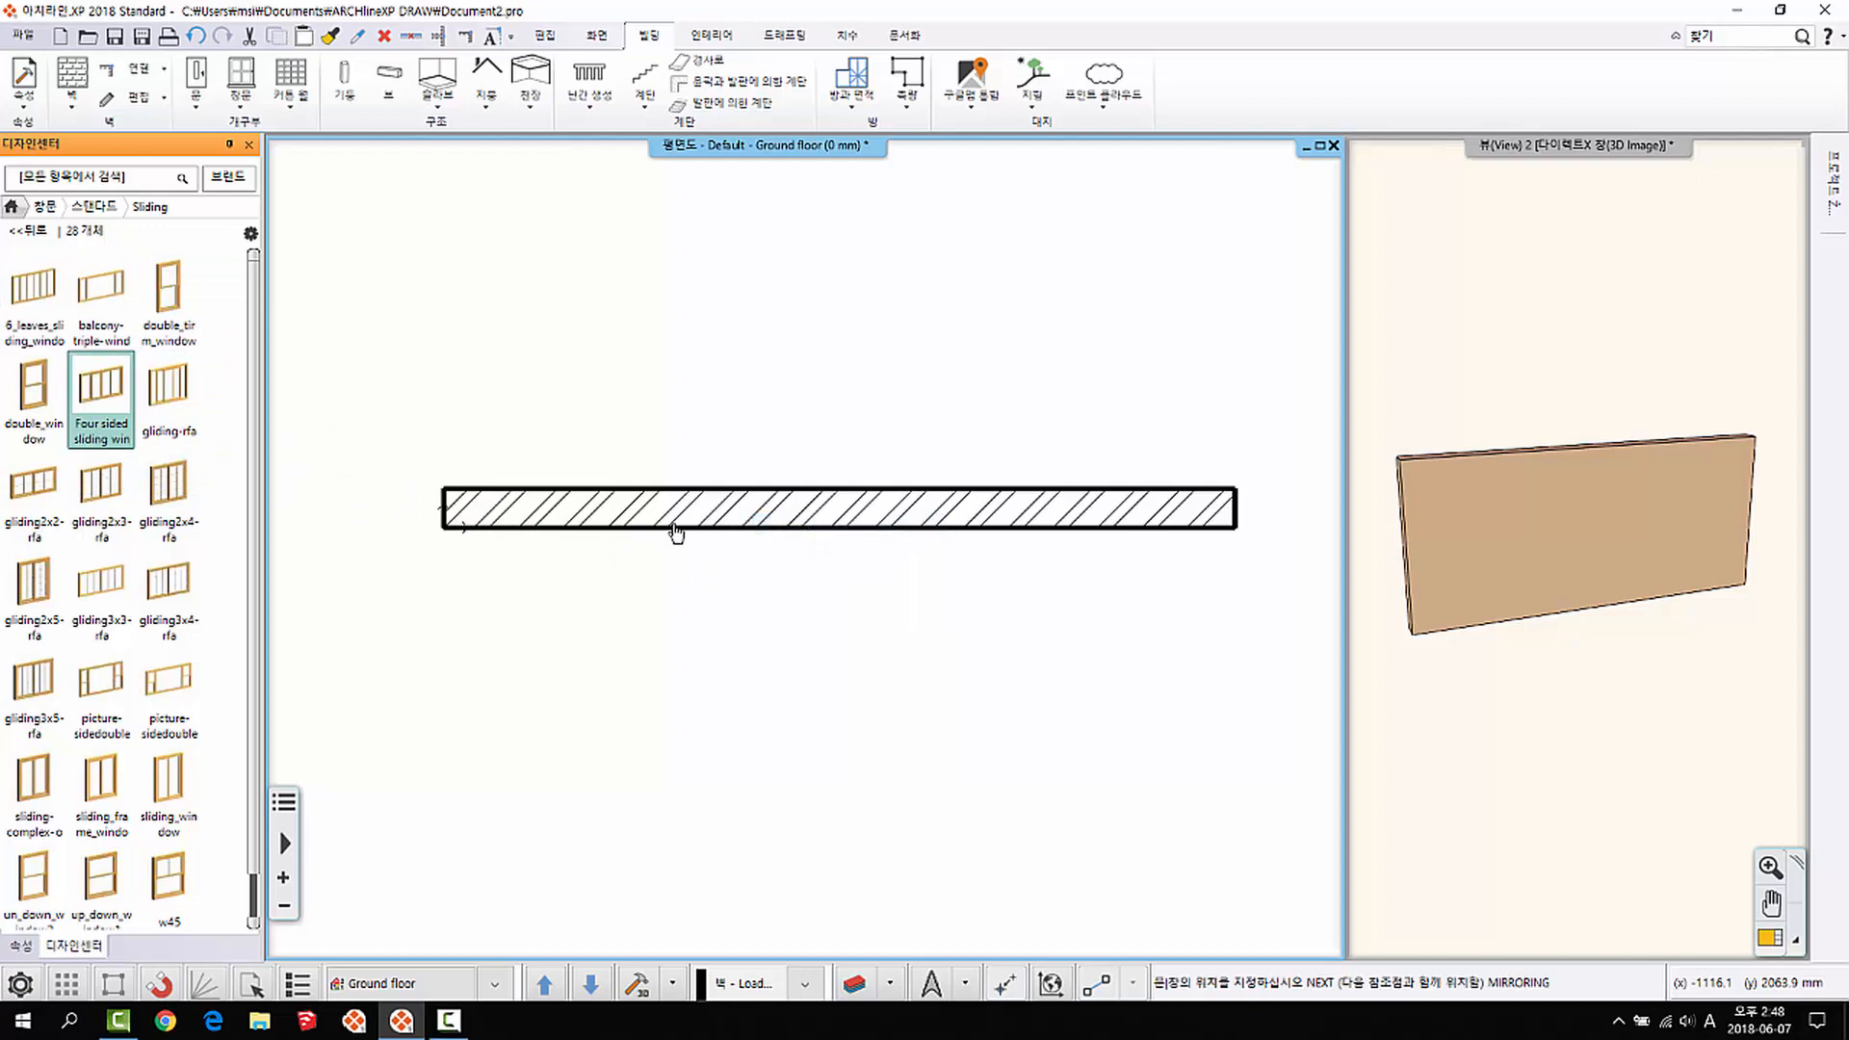
click(838, 508)
click(1618, 634)
scroll(1618, 634, up, 5)
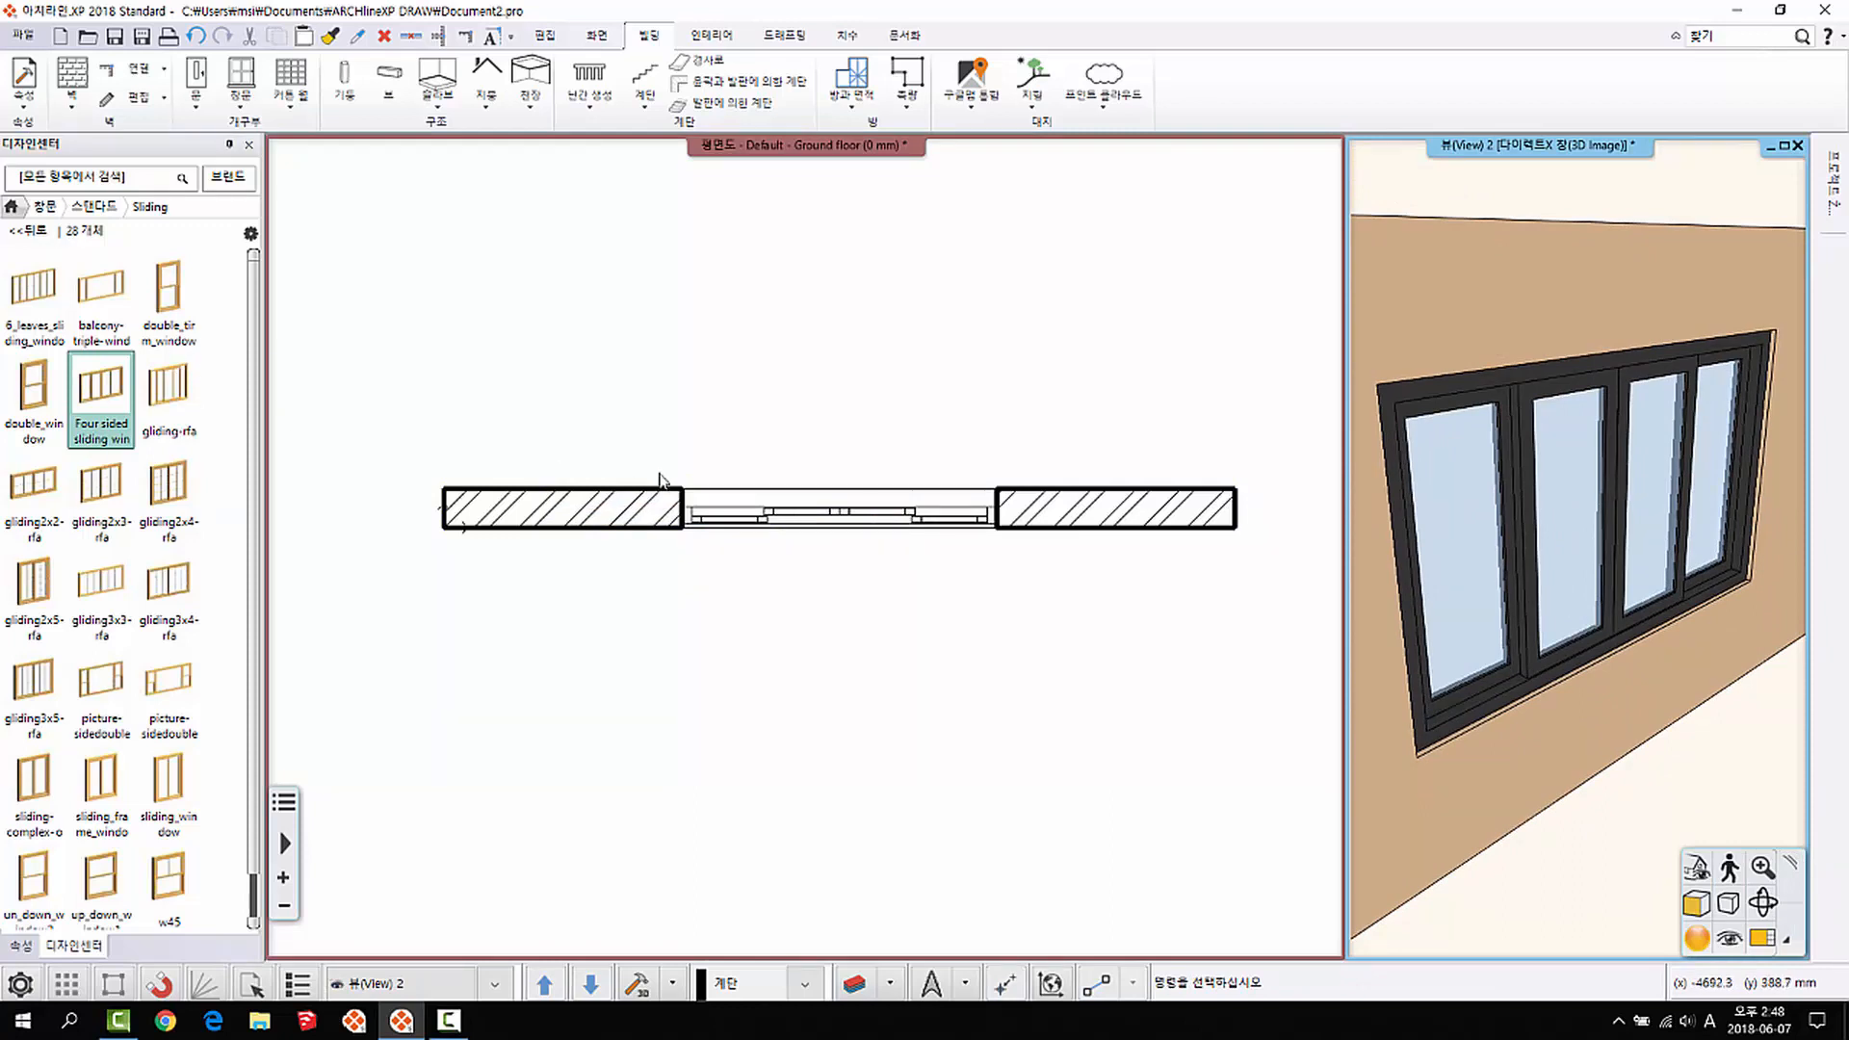
Step: Examine the outer and inner sill settings (바깥 창턱/안쪽 창턱) of the four sided sliding window and leave them unchanged
click(870, 519)
click(870, 518)
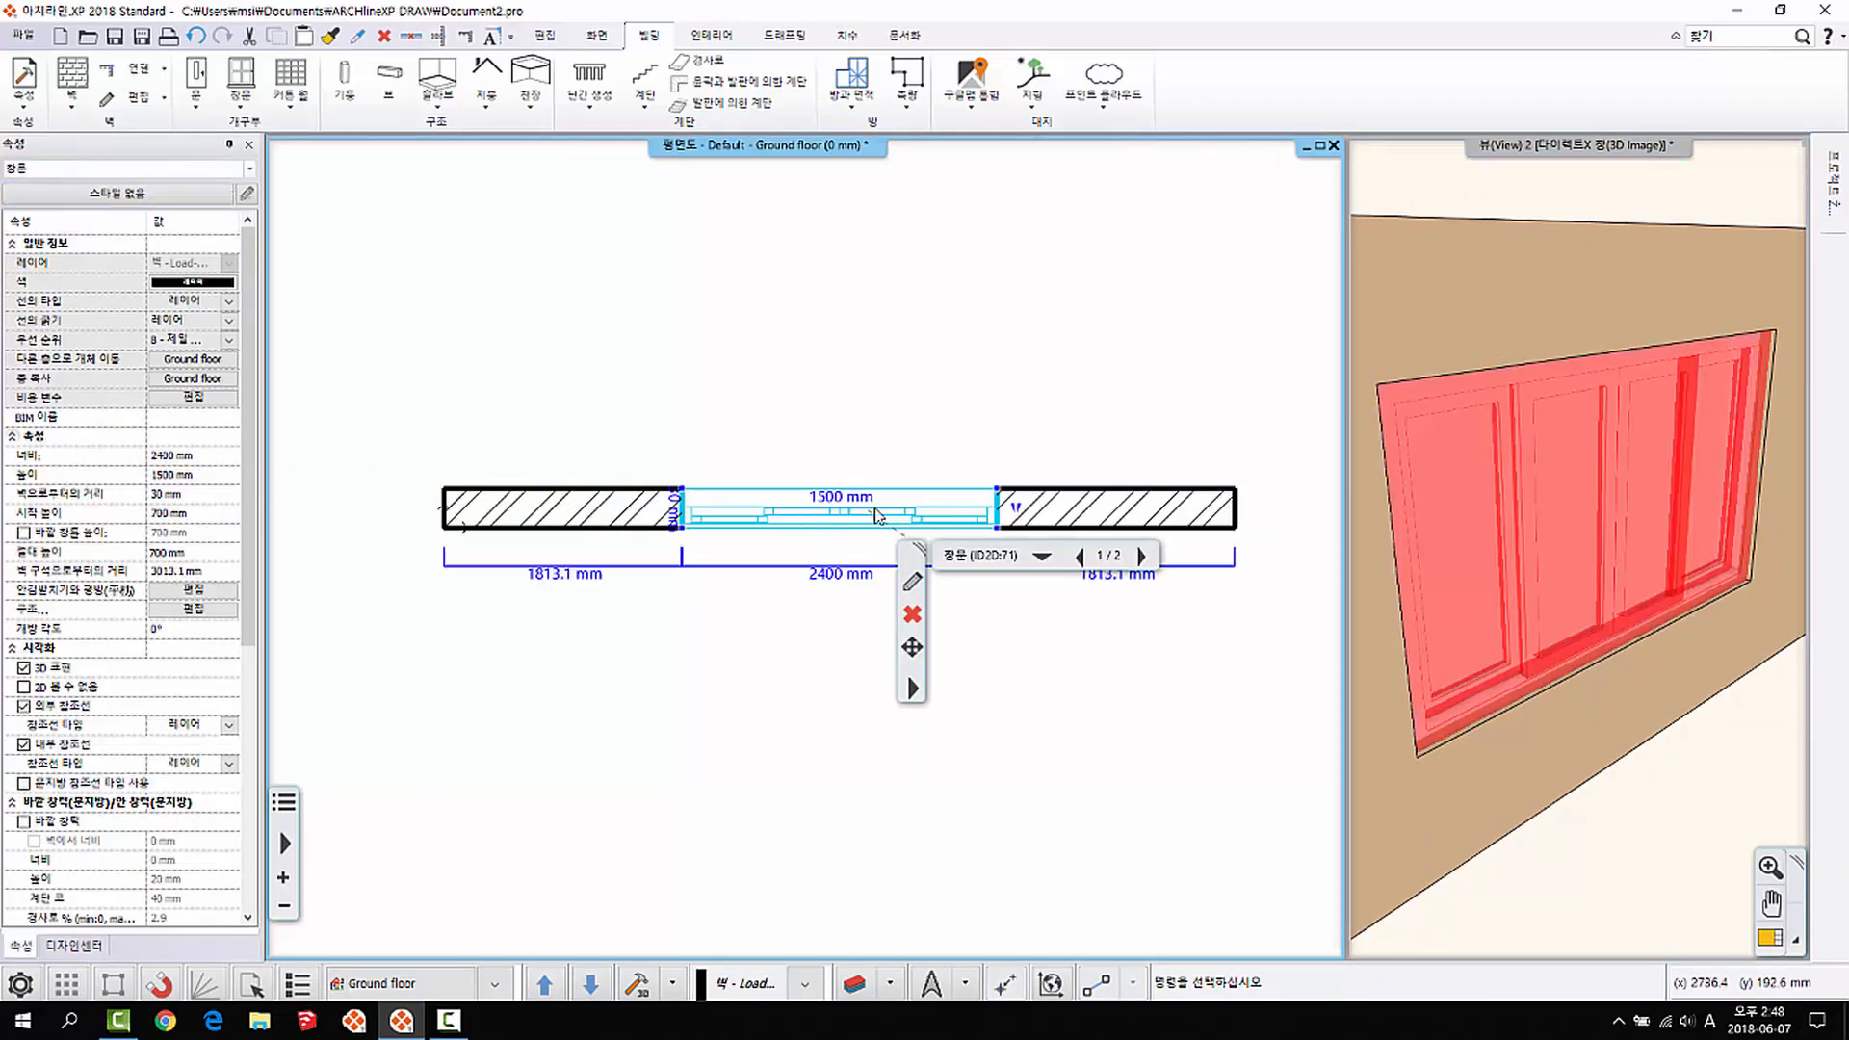
drag(249, 552, 268, 686)
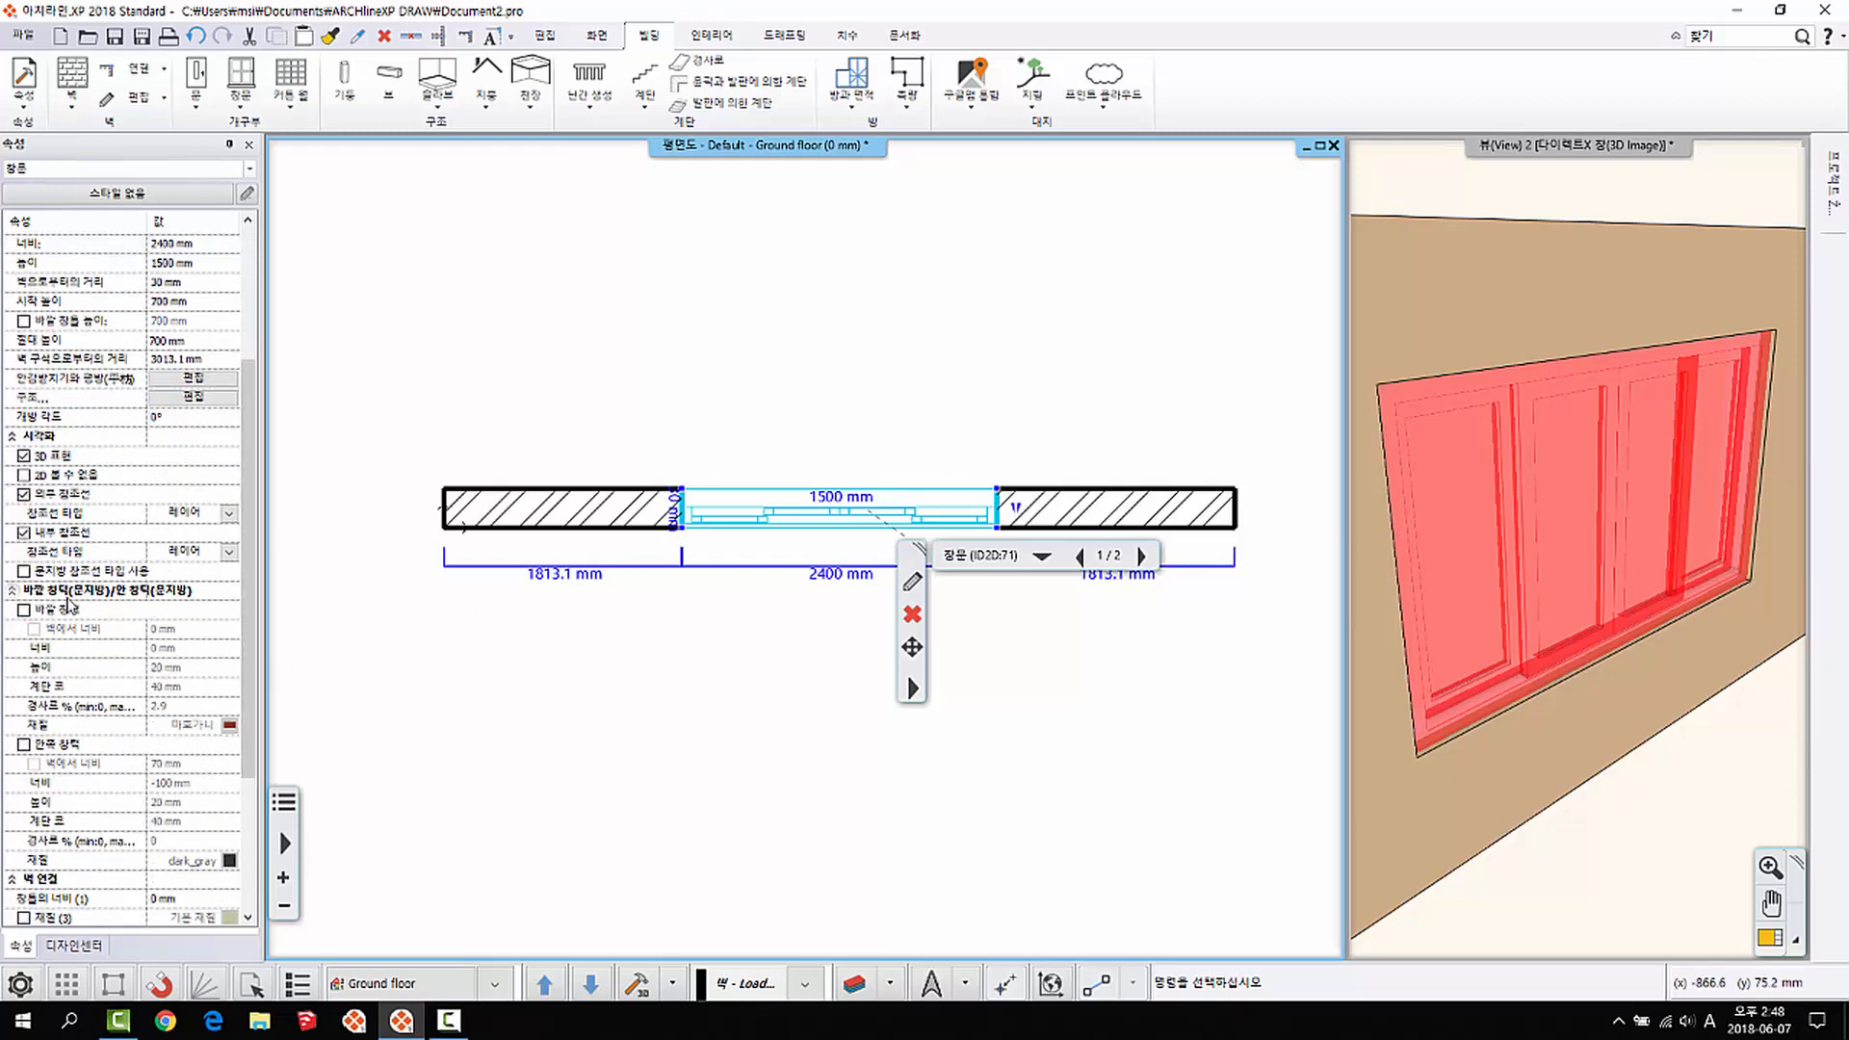
scroll(240, 599, down, 3)
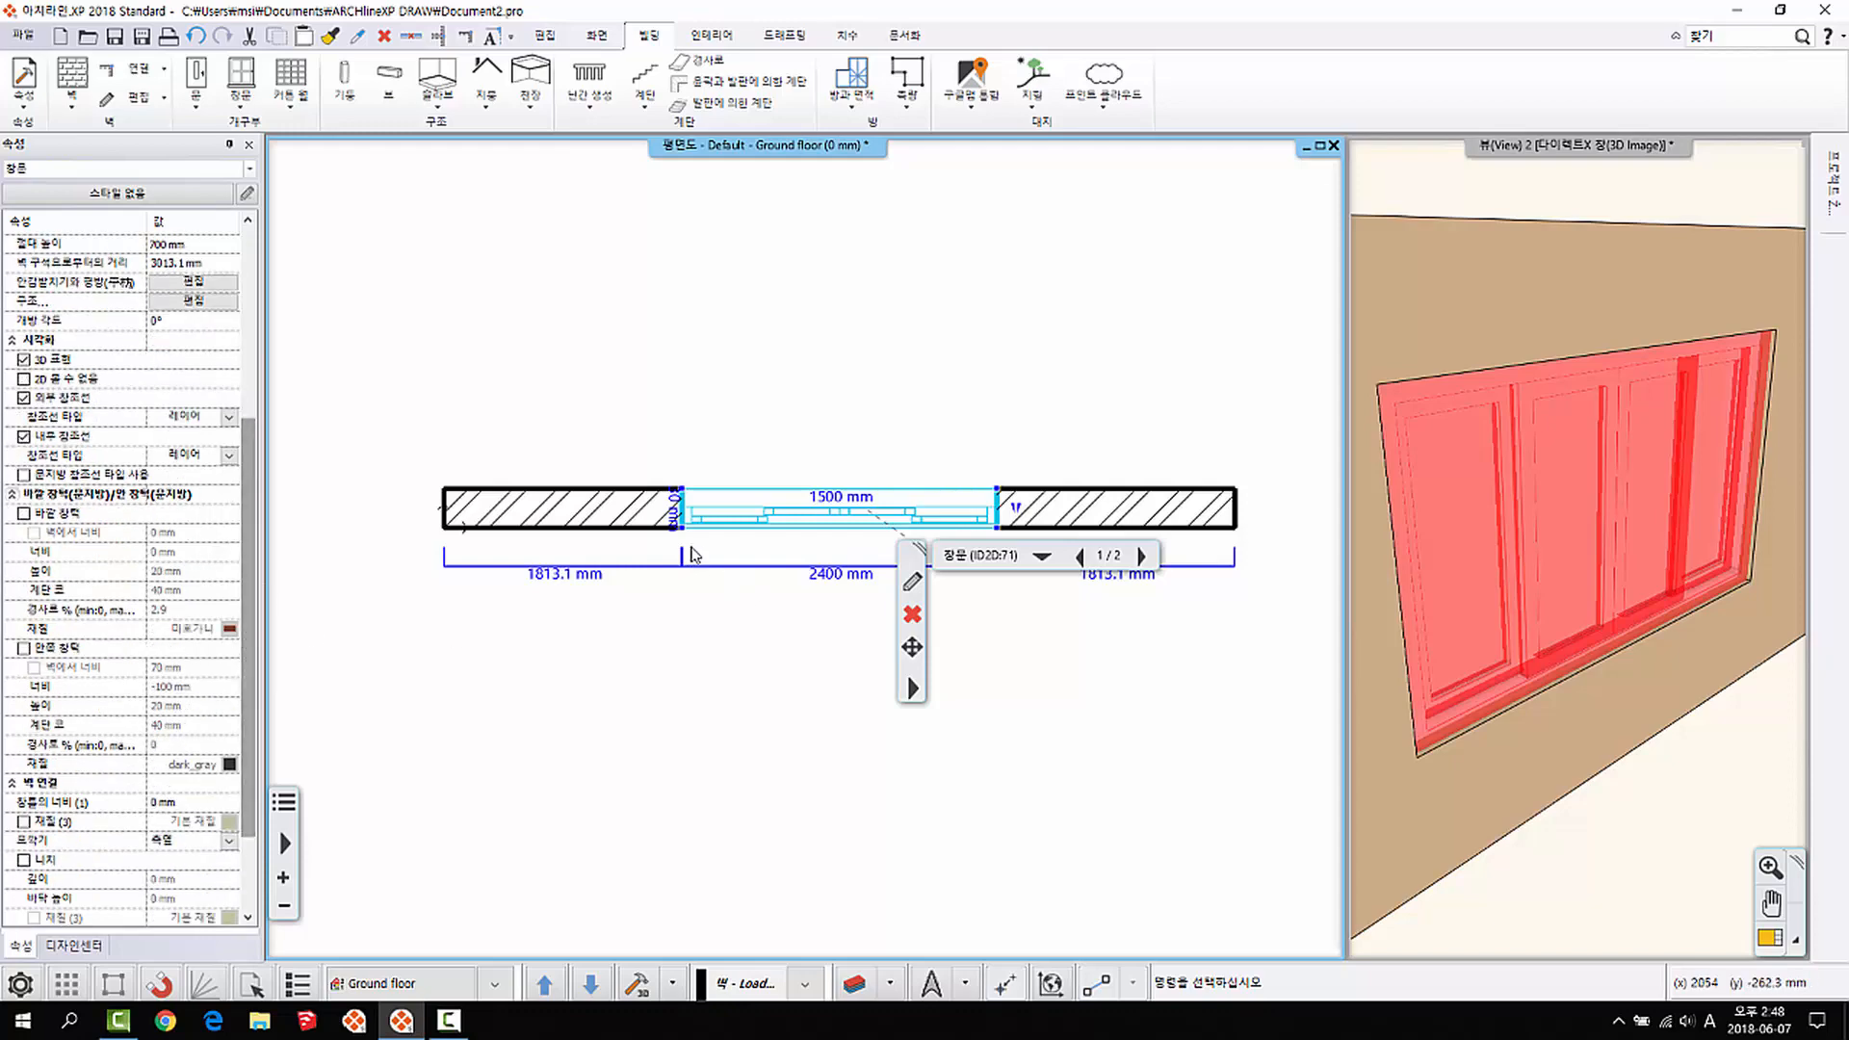
right_click(775, 502)
click(819, 526)
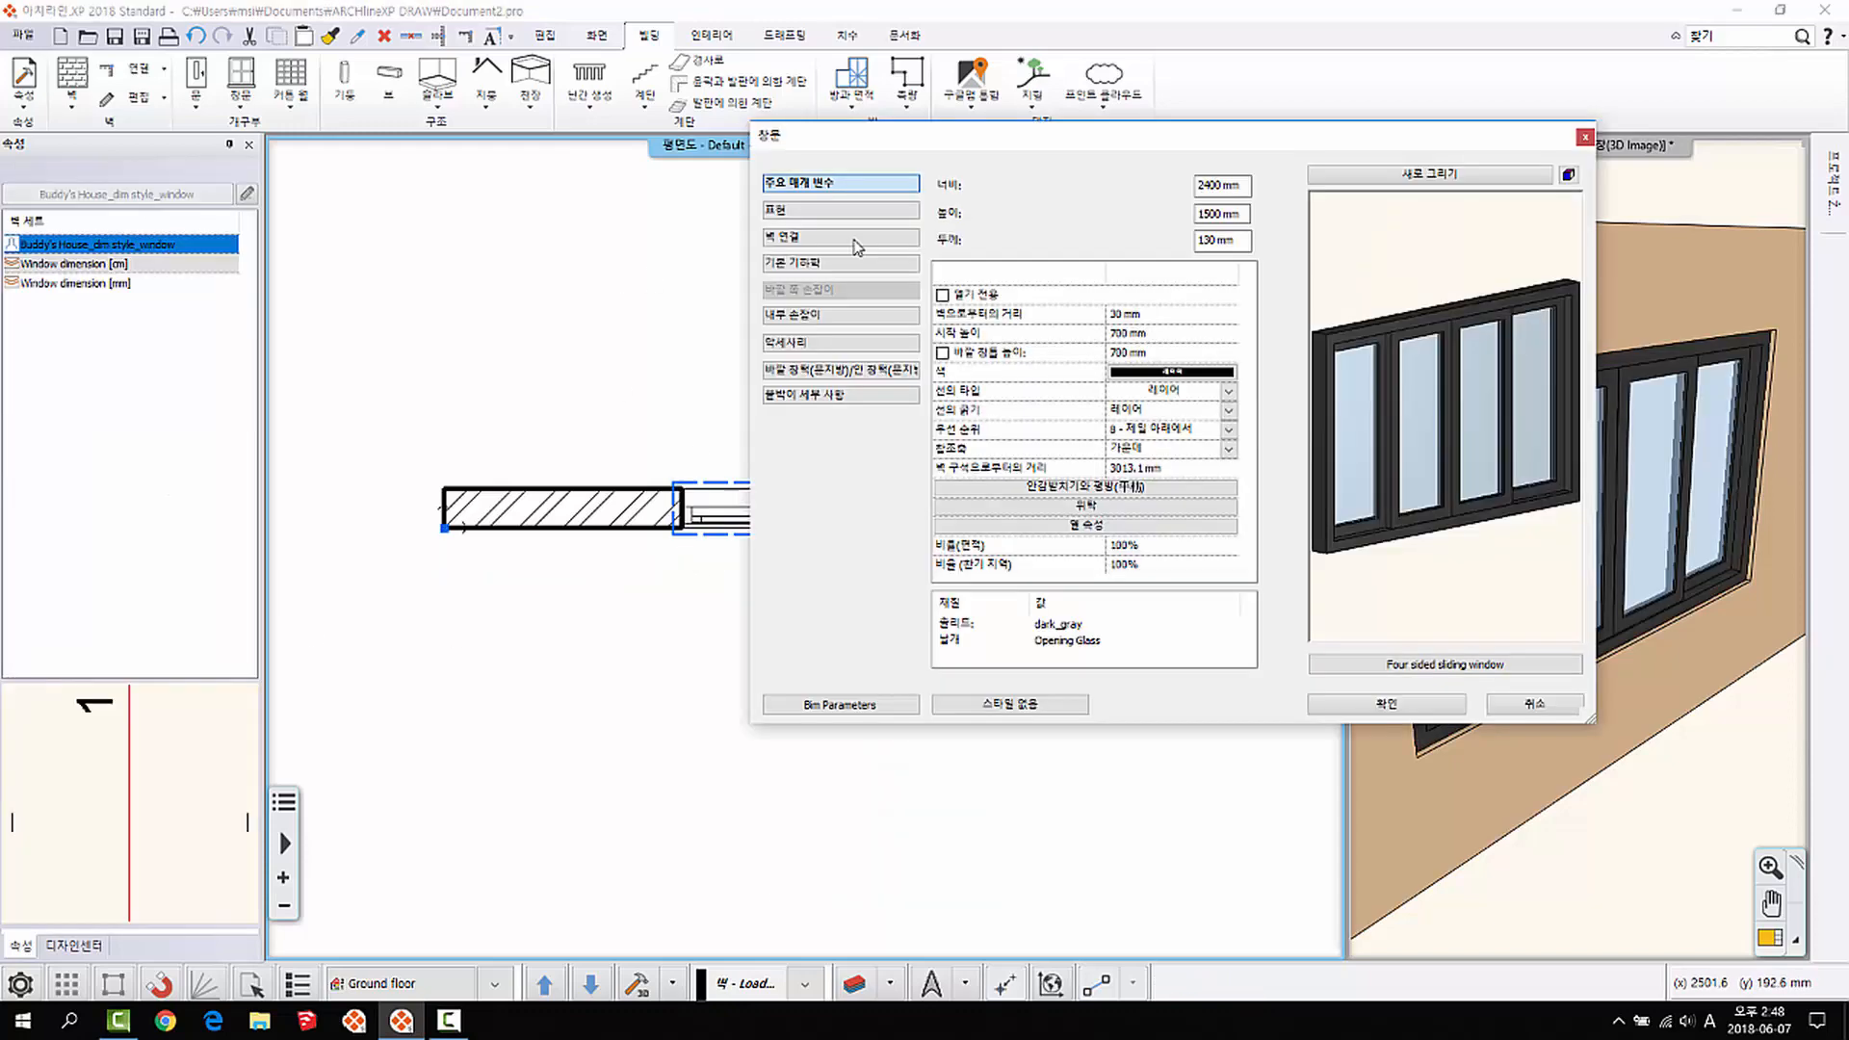
drag(965, 147, 738, 117)
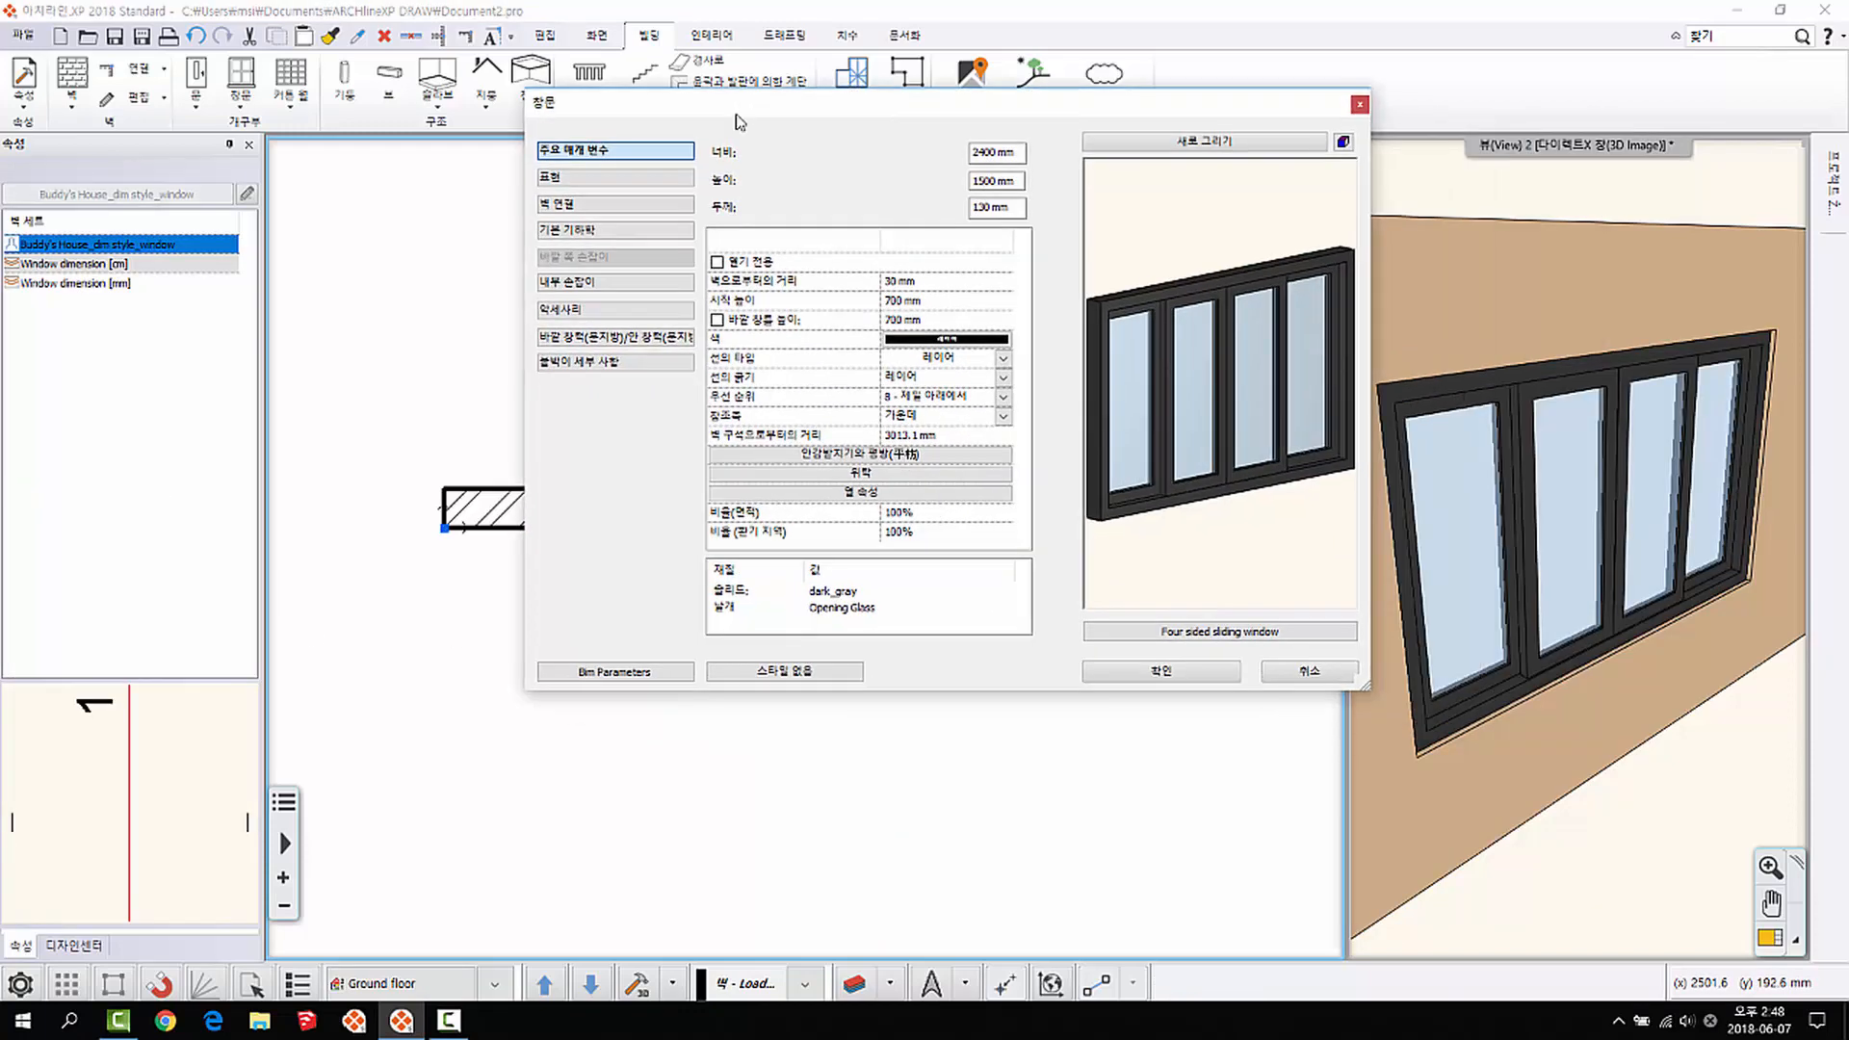
click(575, 343)
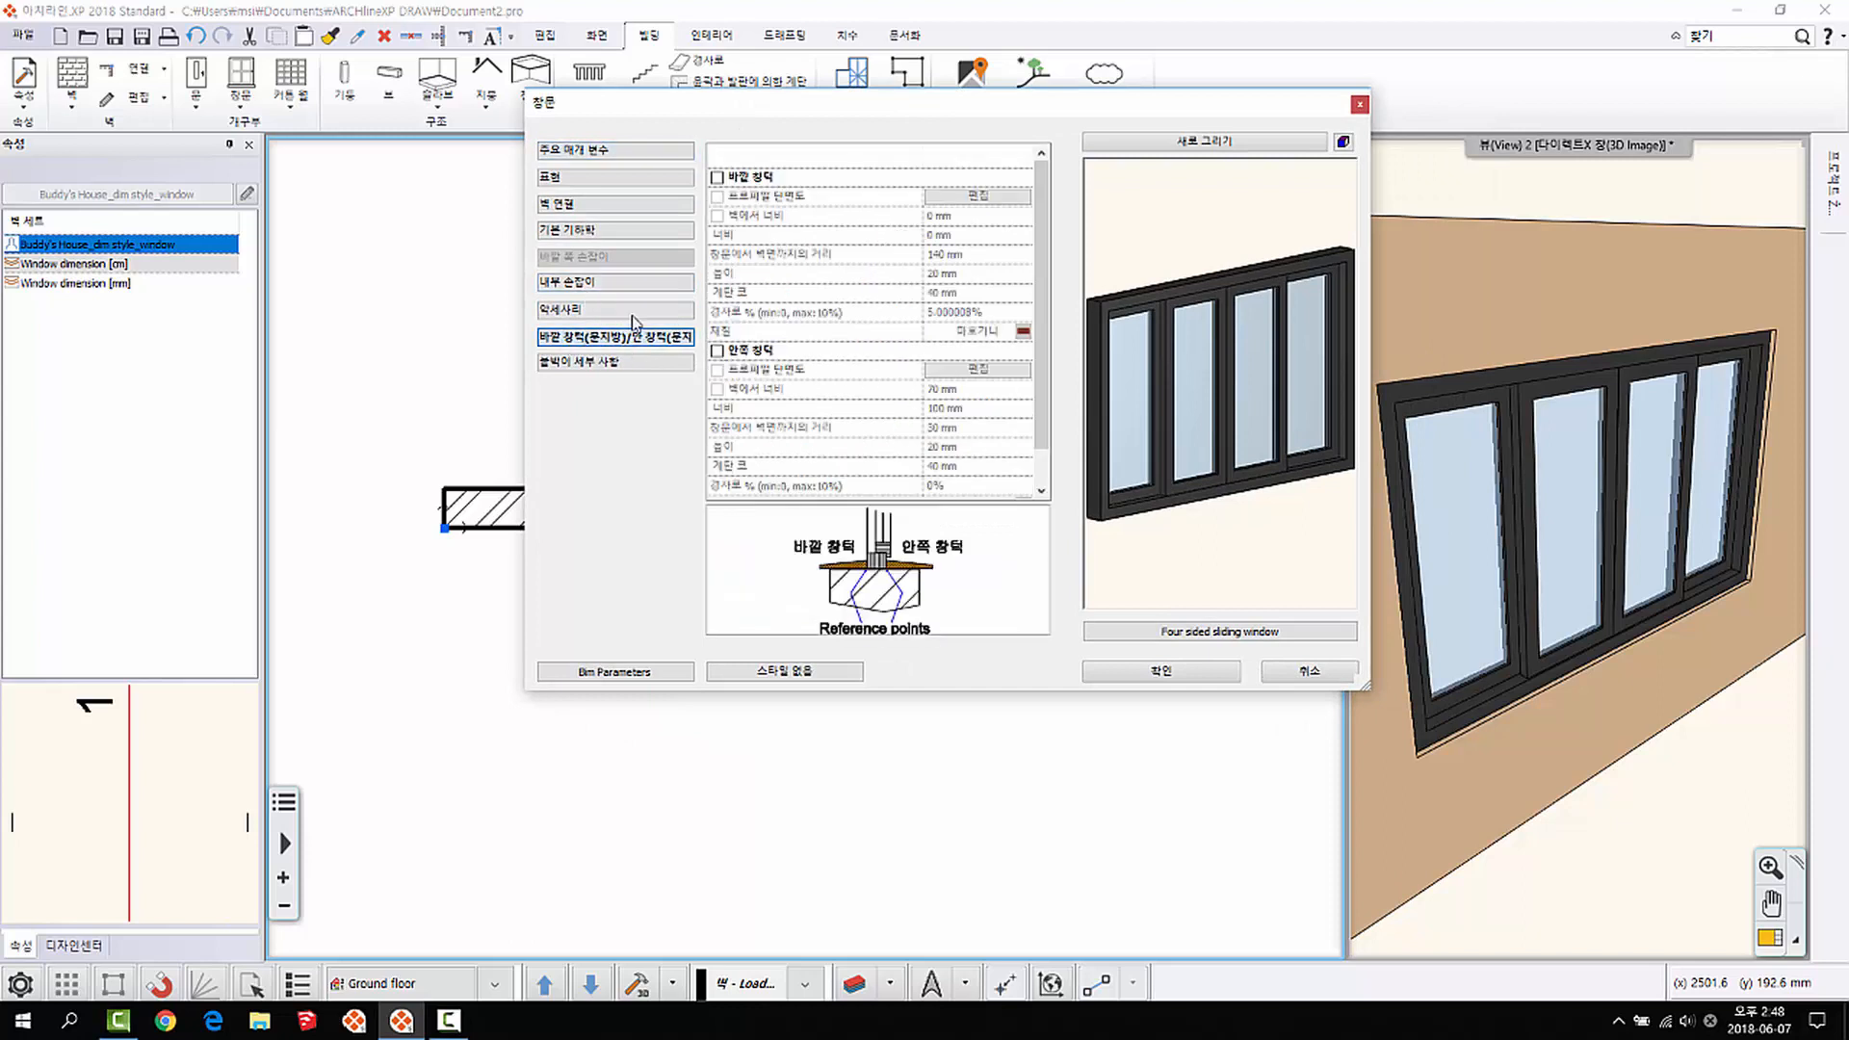
click(1314, 672)
Step: Delete the sliding window, place a Four sided sliding window near the wall's middle against its upper face in plan, and check it in 3D
click(729, 506)
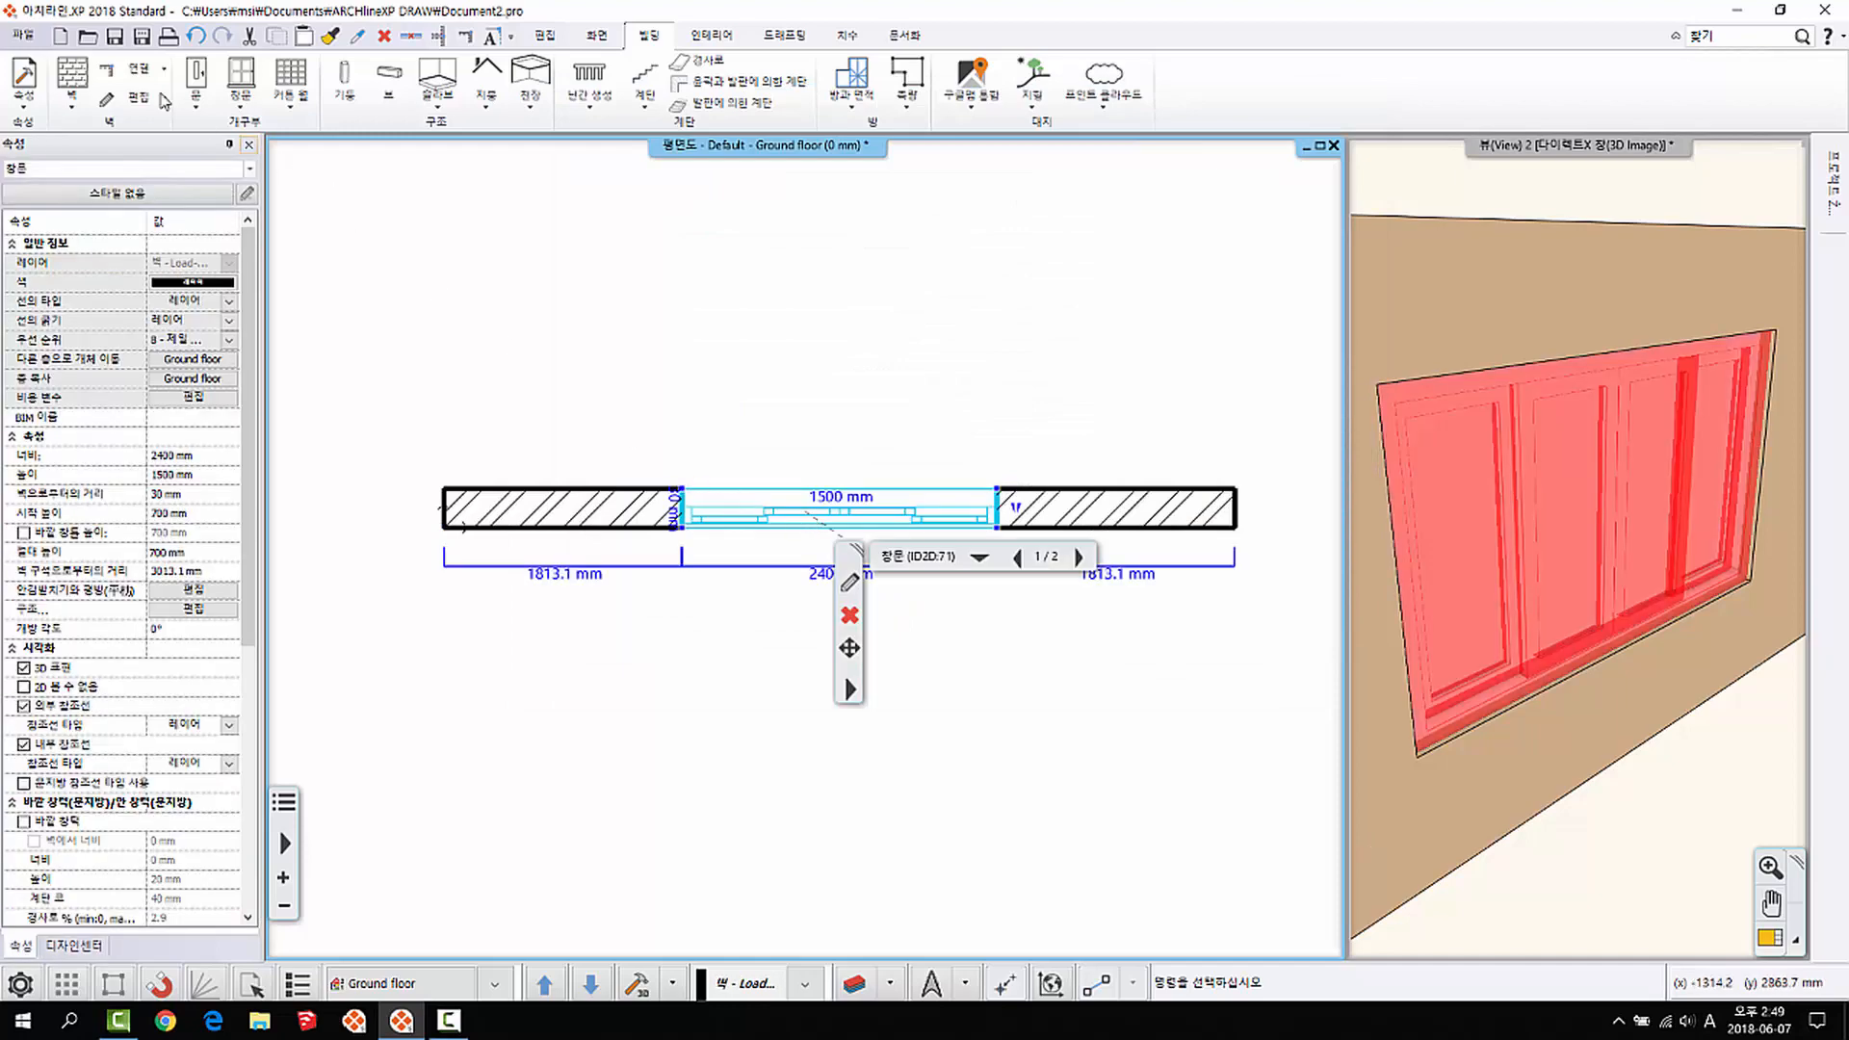
key(Delete)
click(242, 100)
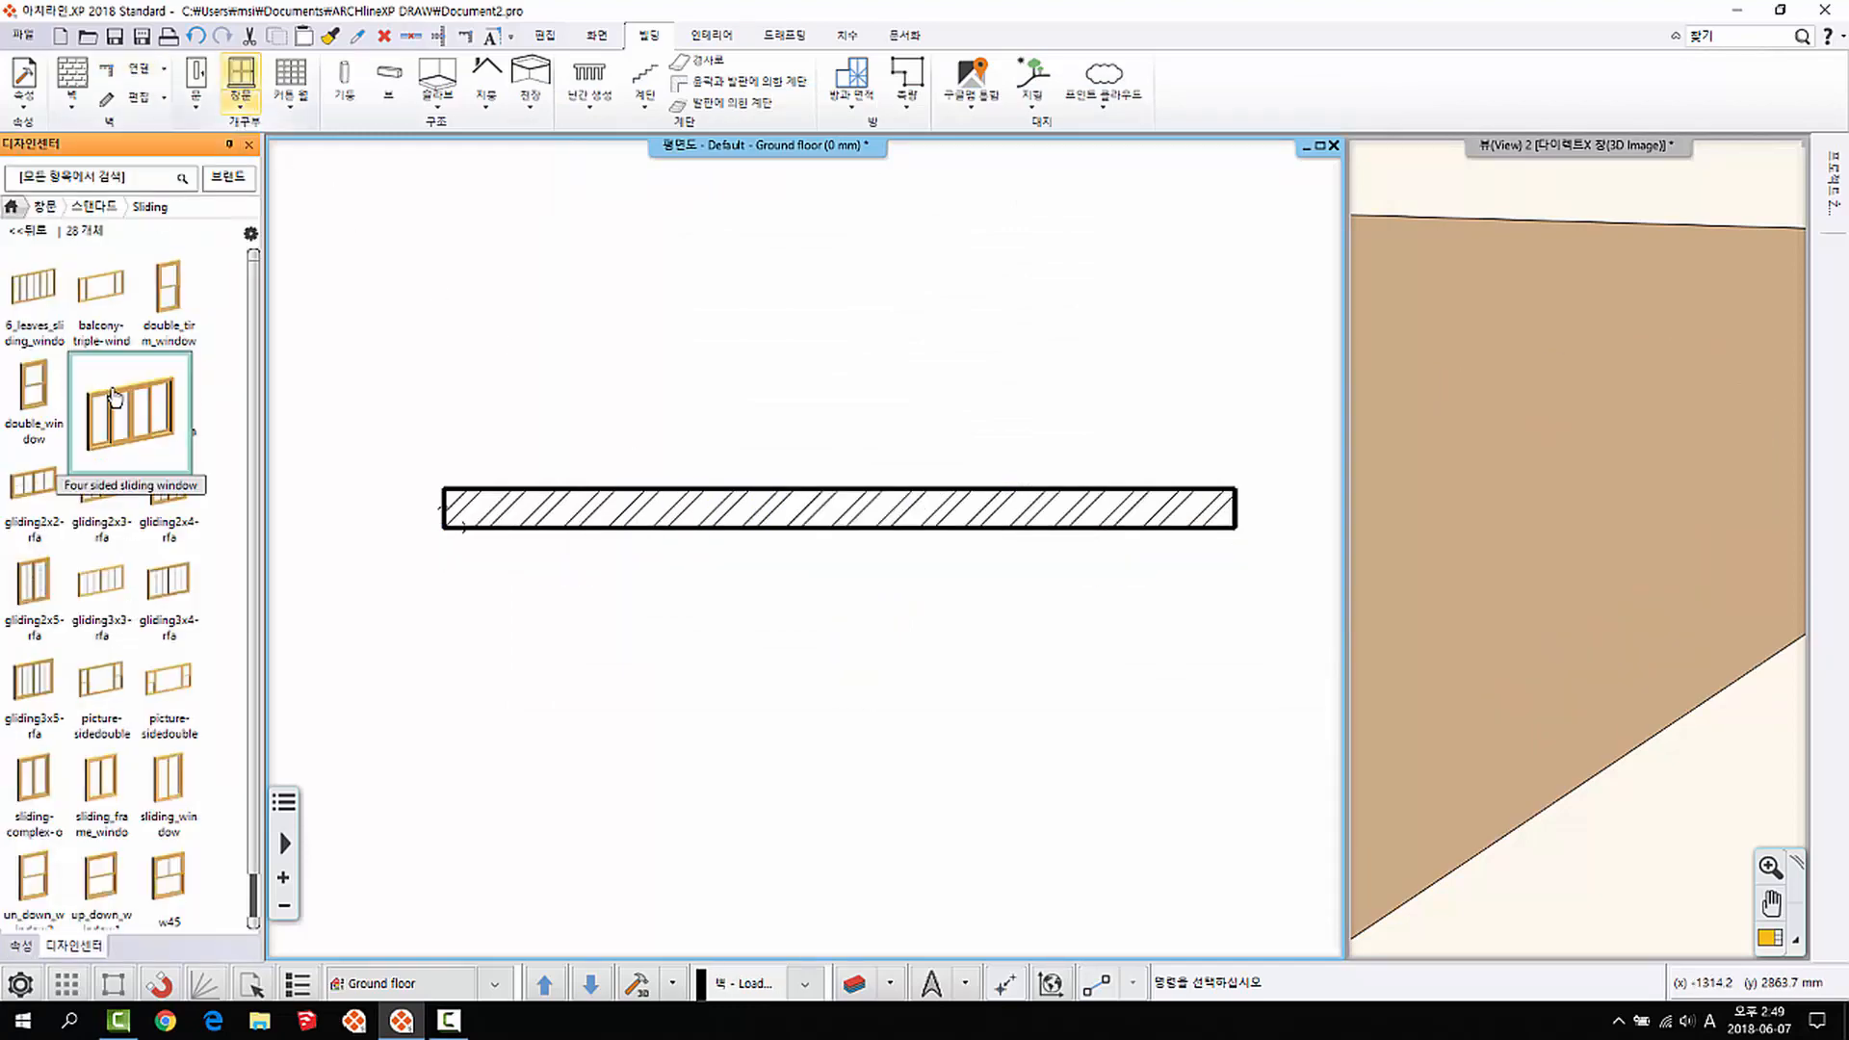
drag(101, 390, 792, 491)
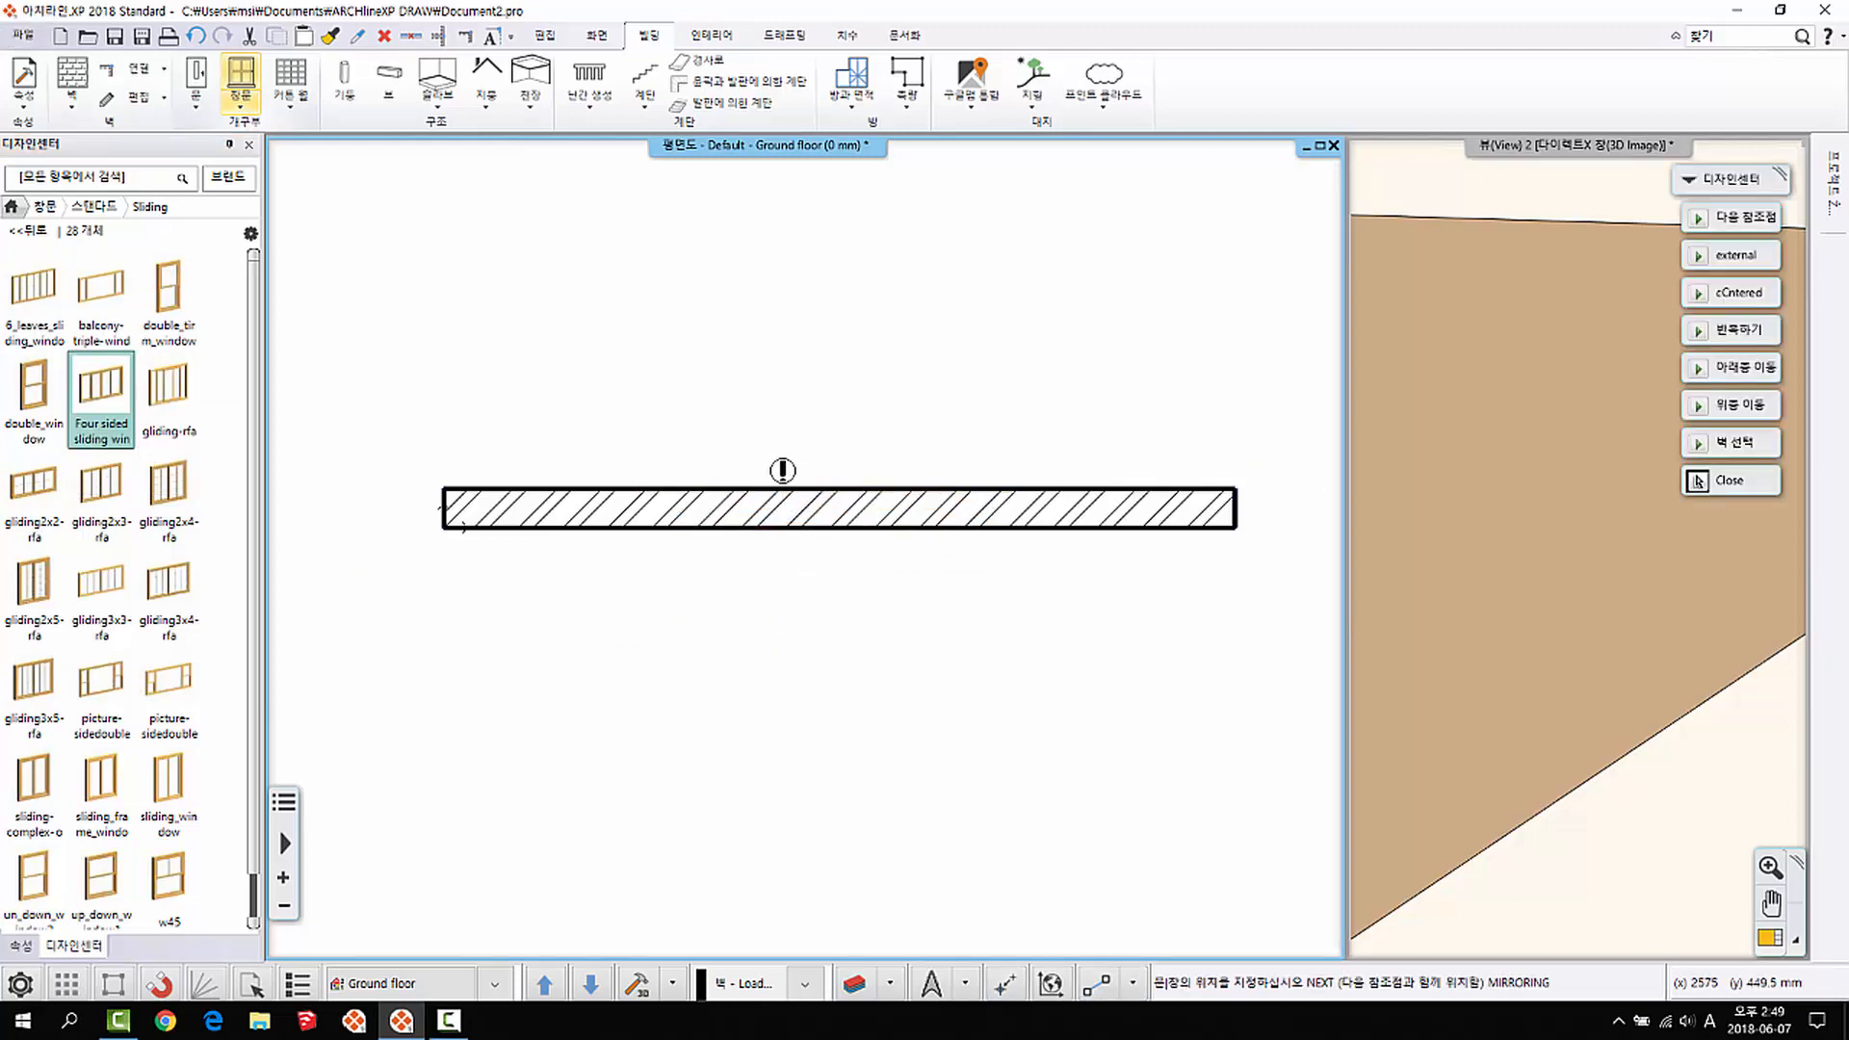
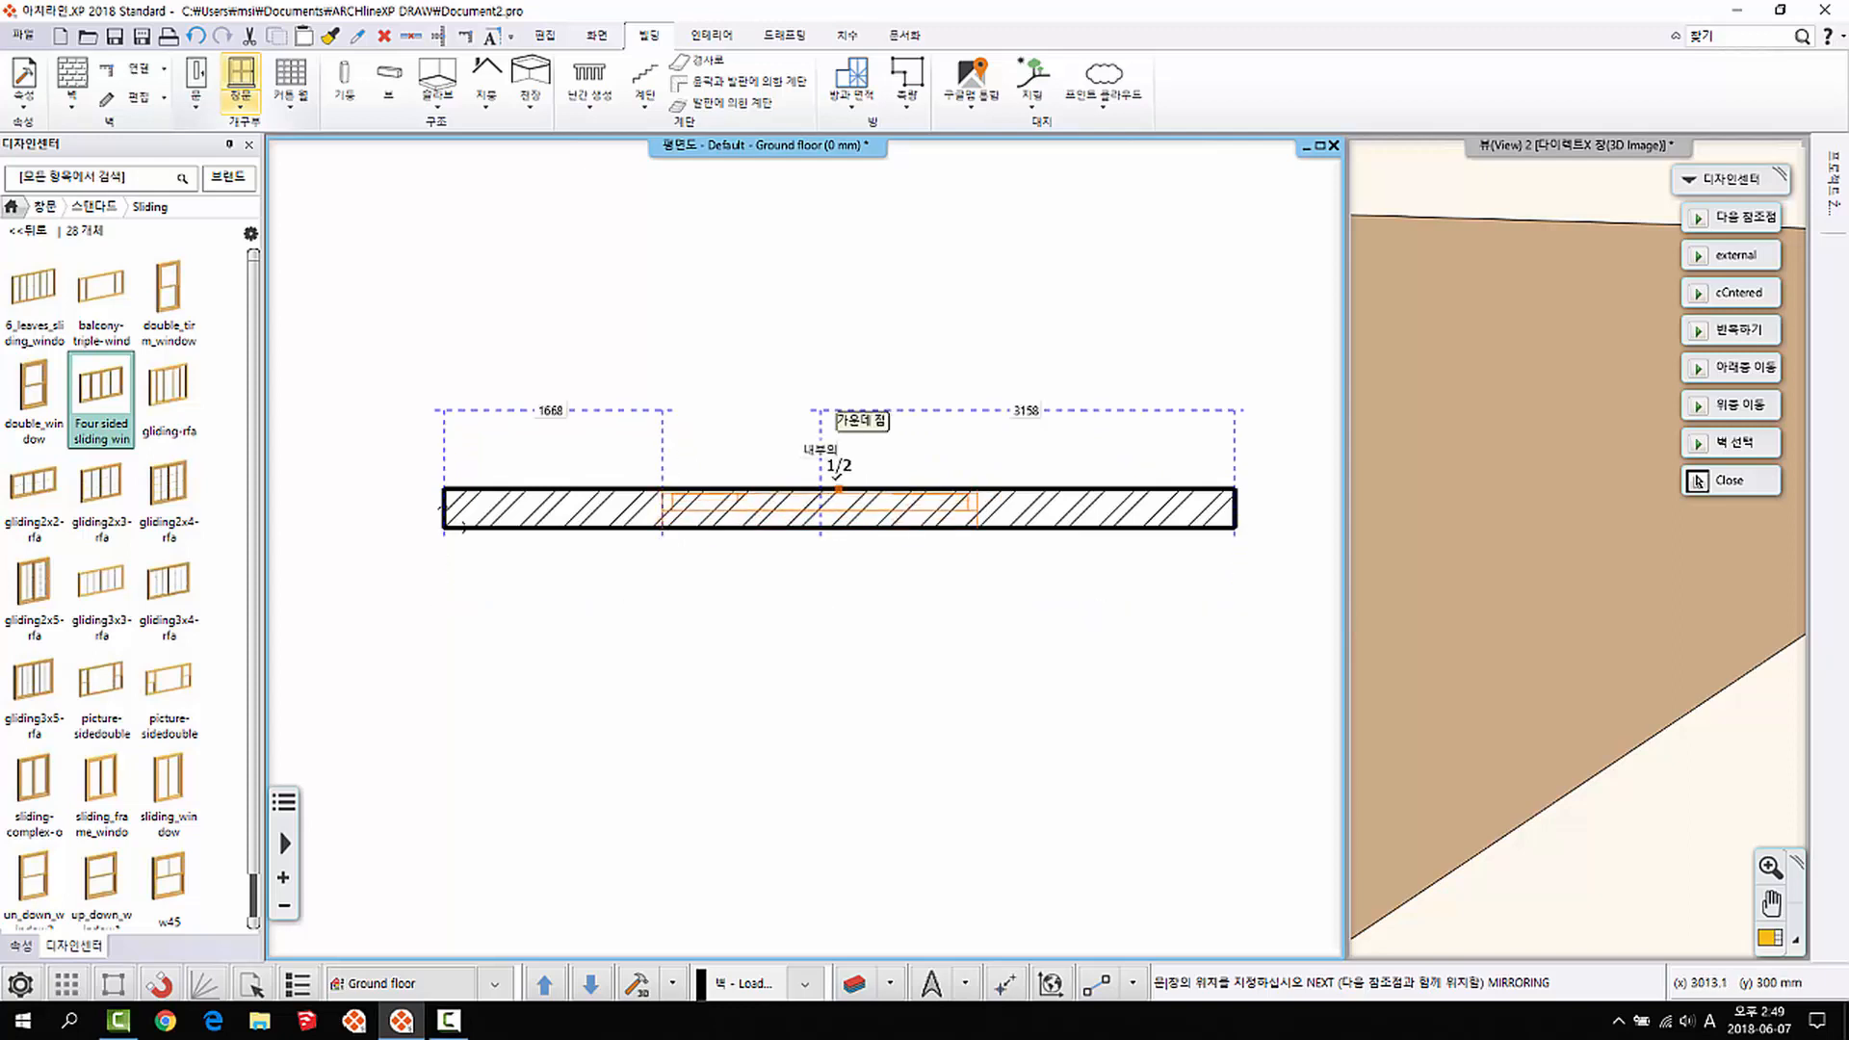
click(817, 488)
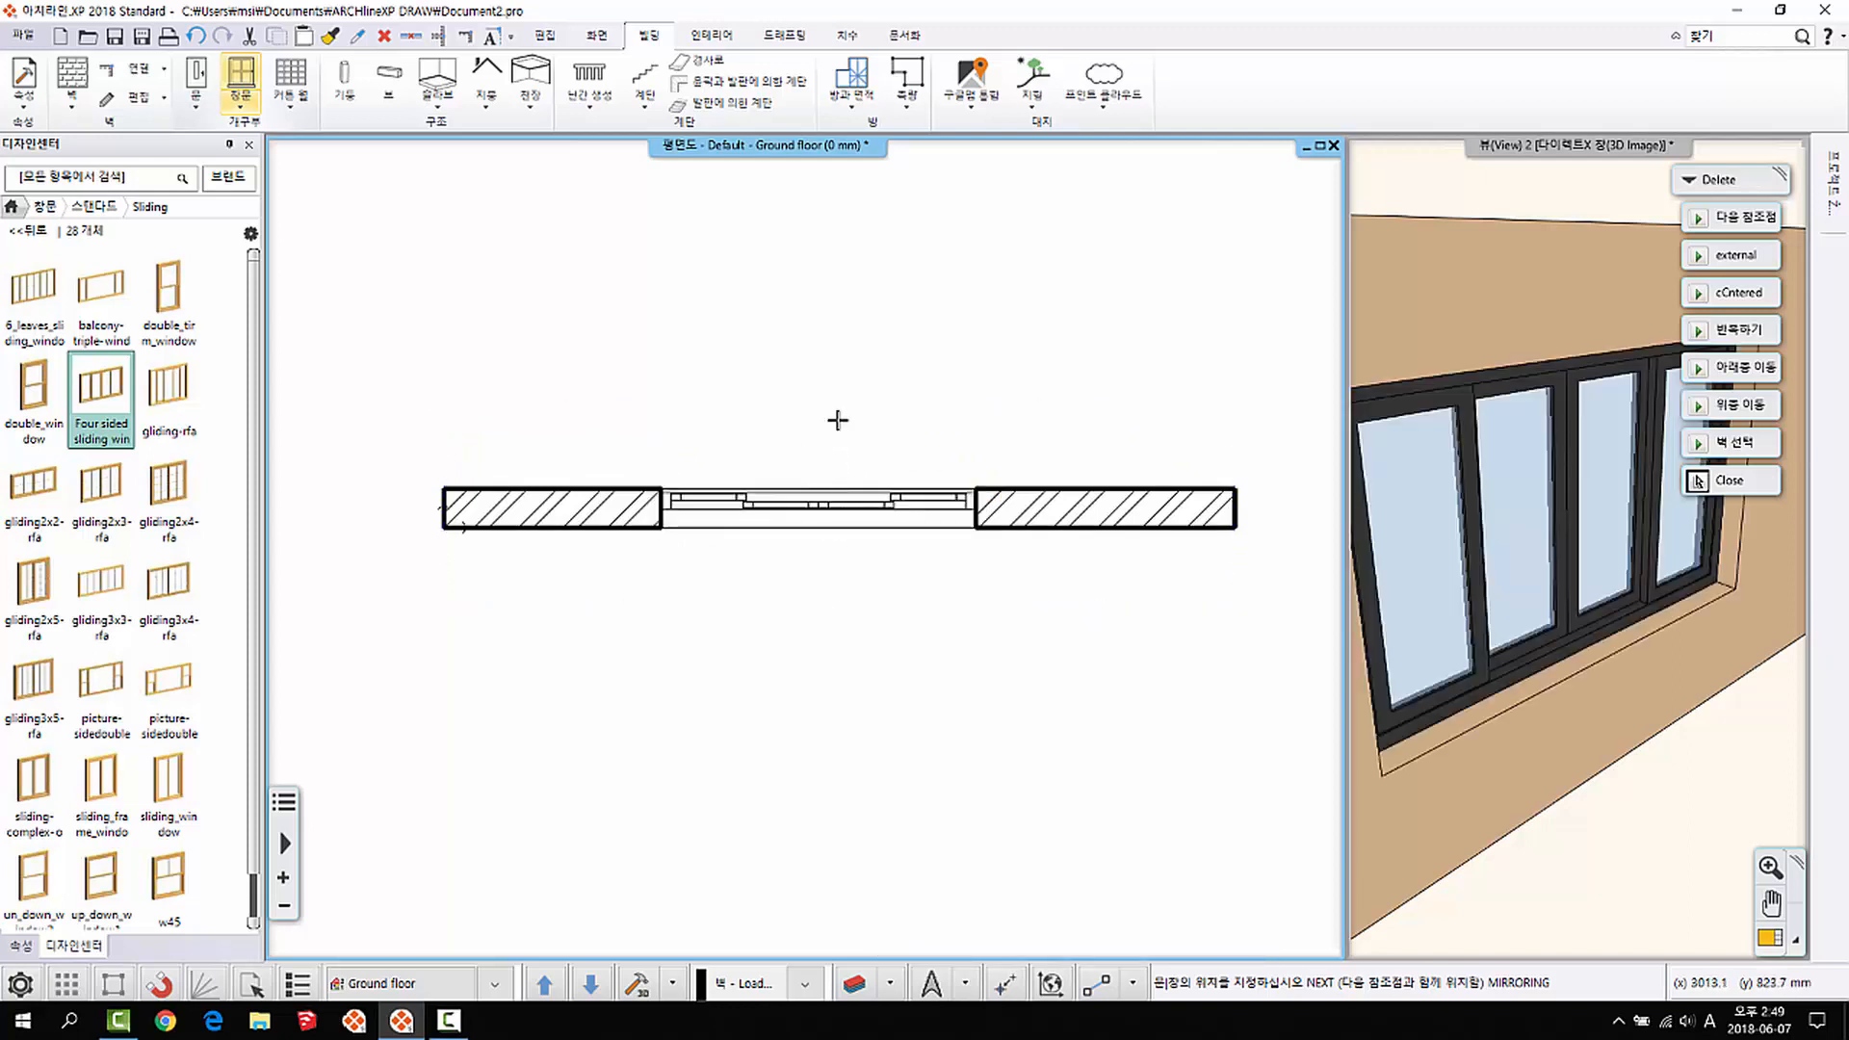
click(1601, 535)
scroll(1602, 535, up, 5)
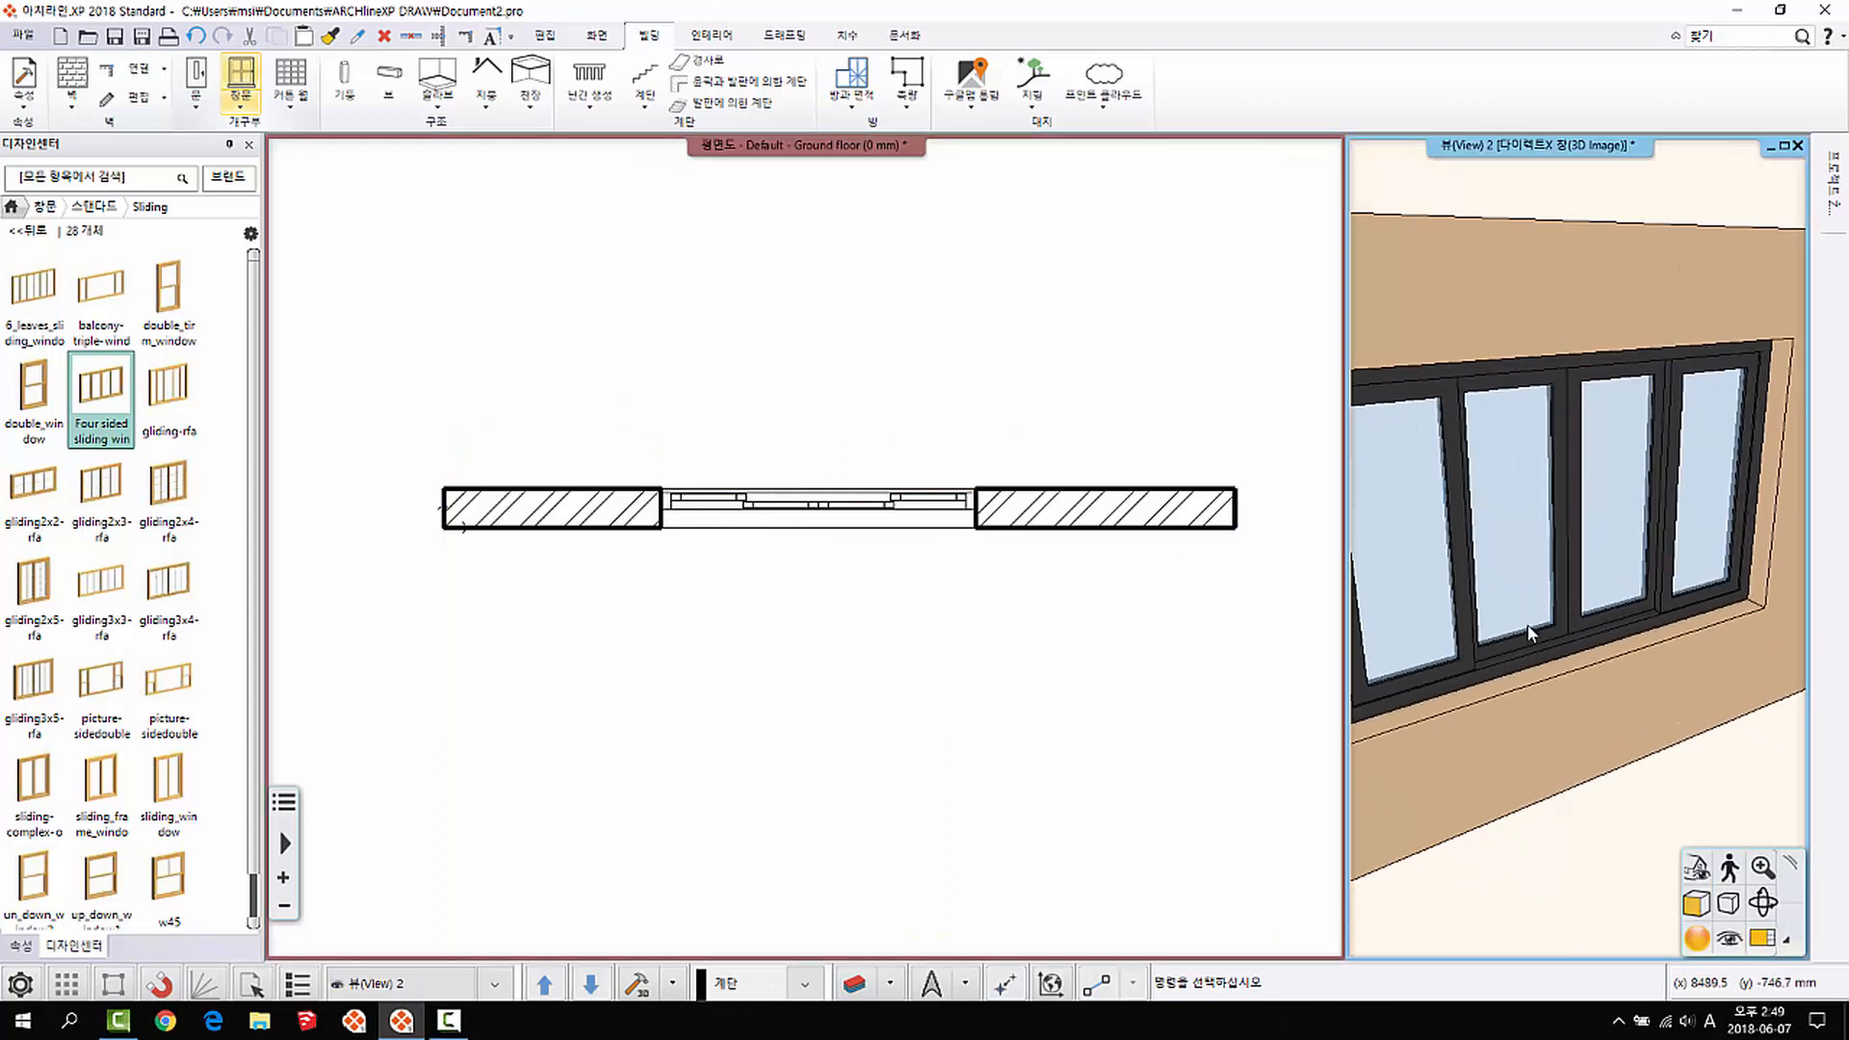
scroll(1494, 521, down, 3)
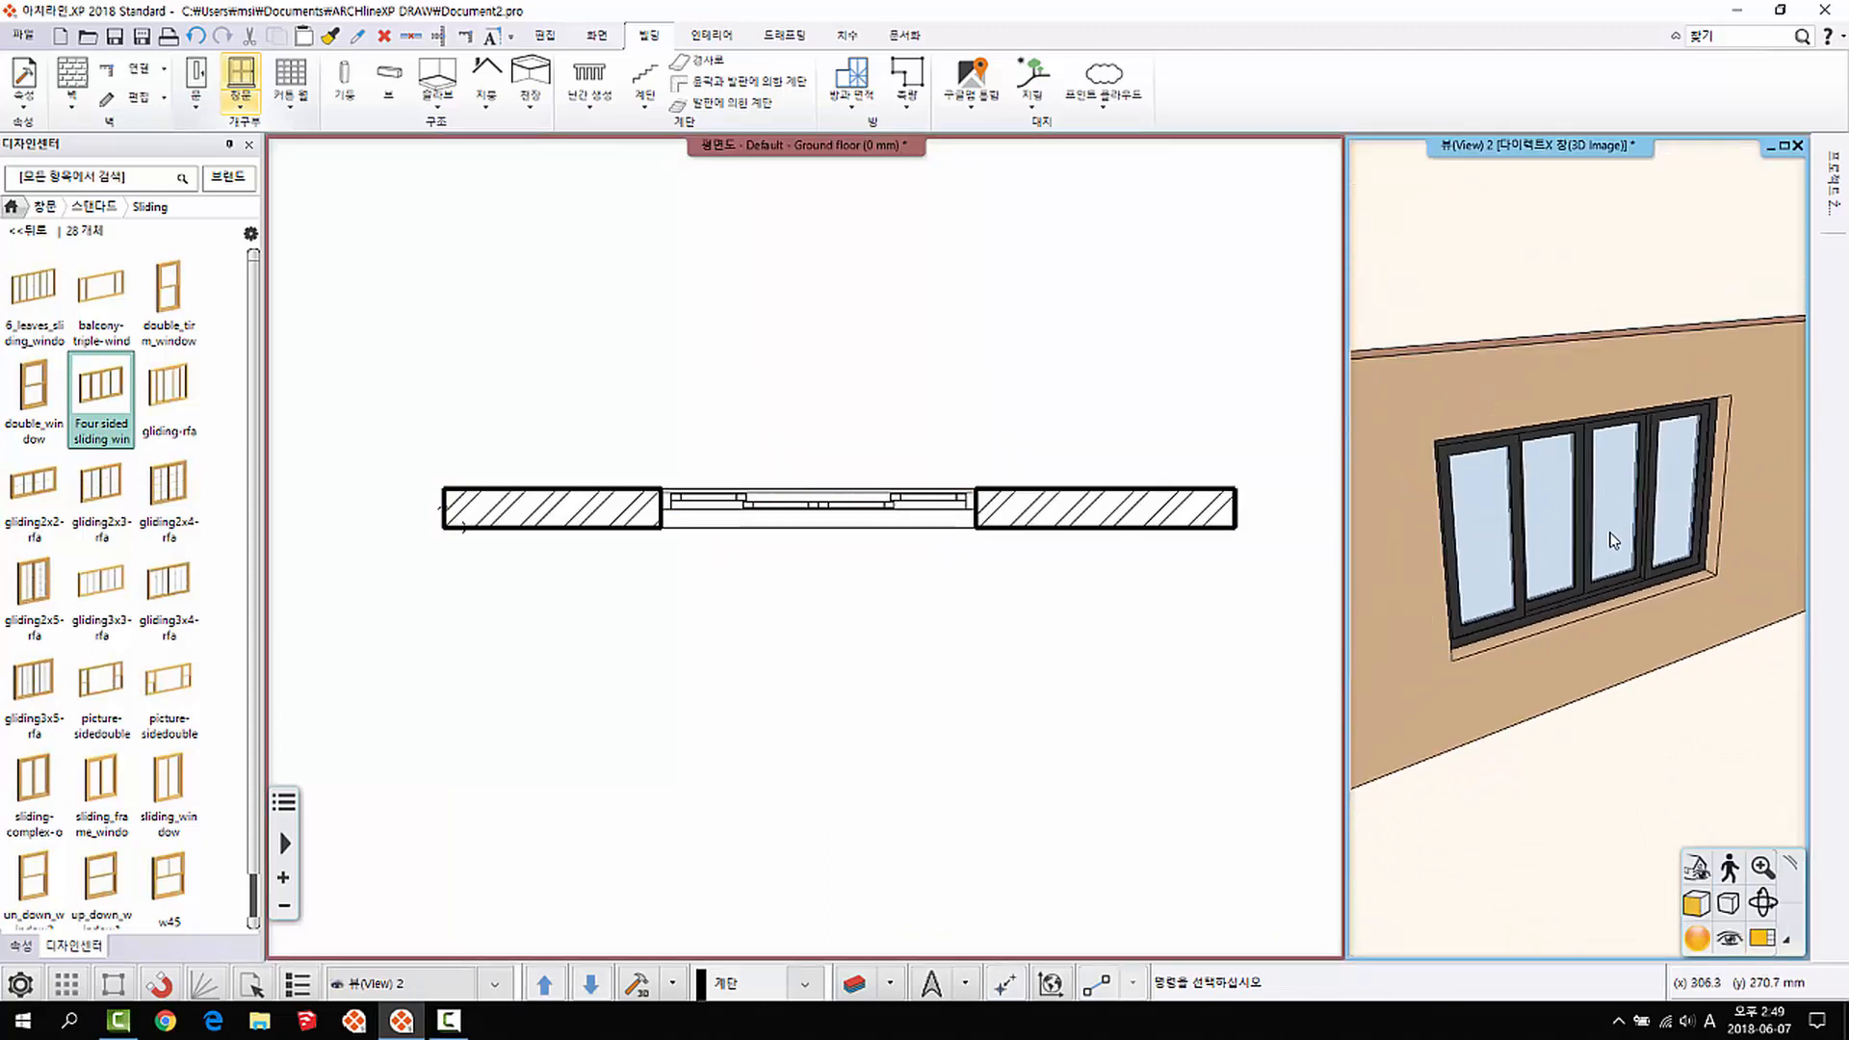
scroll(1565, 589, up, 3)
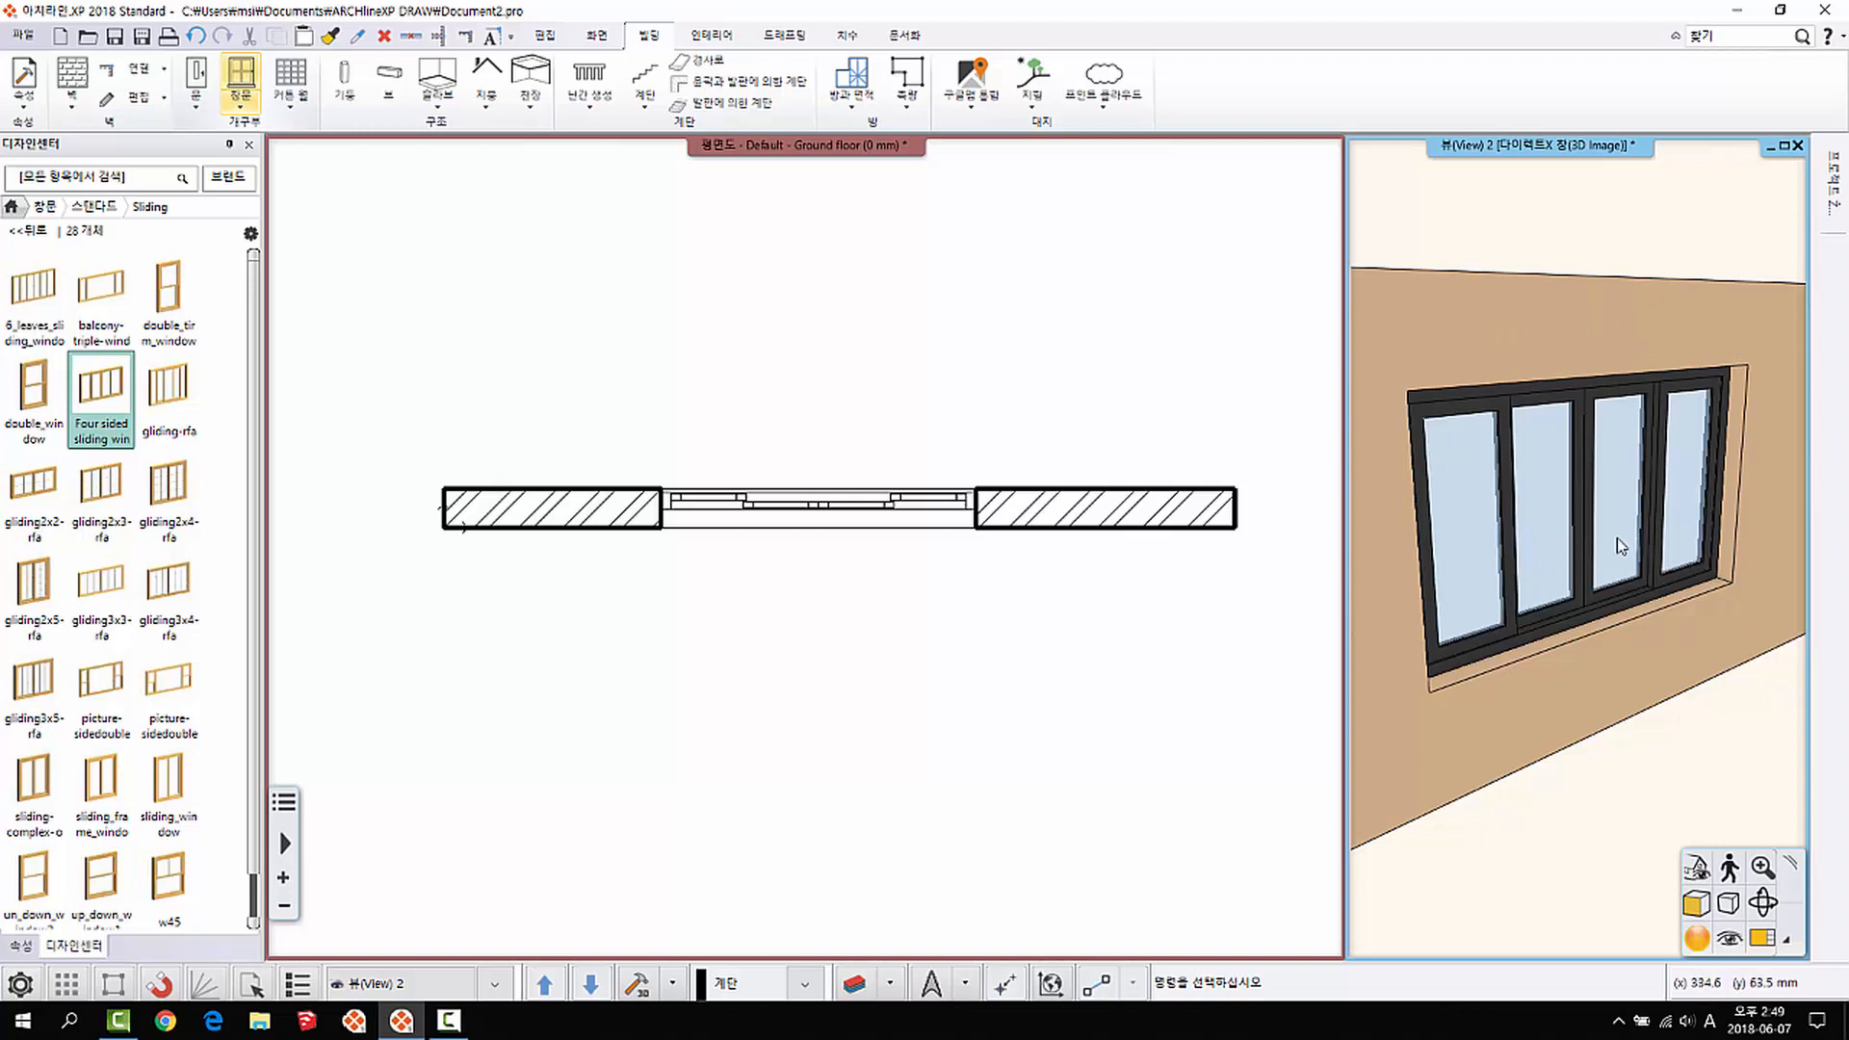
scroll(1560, 540, up, 3)
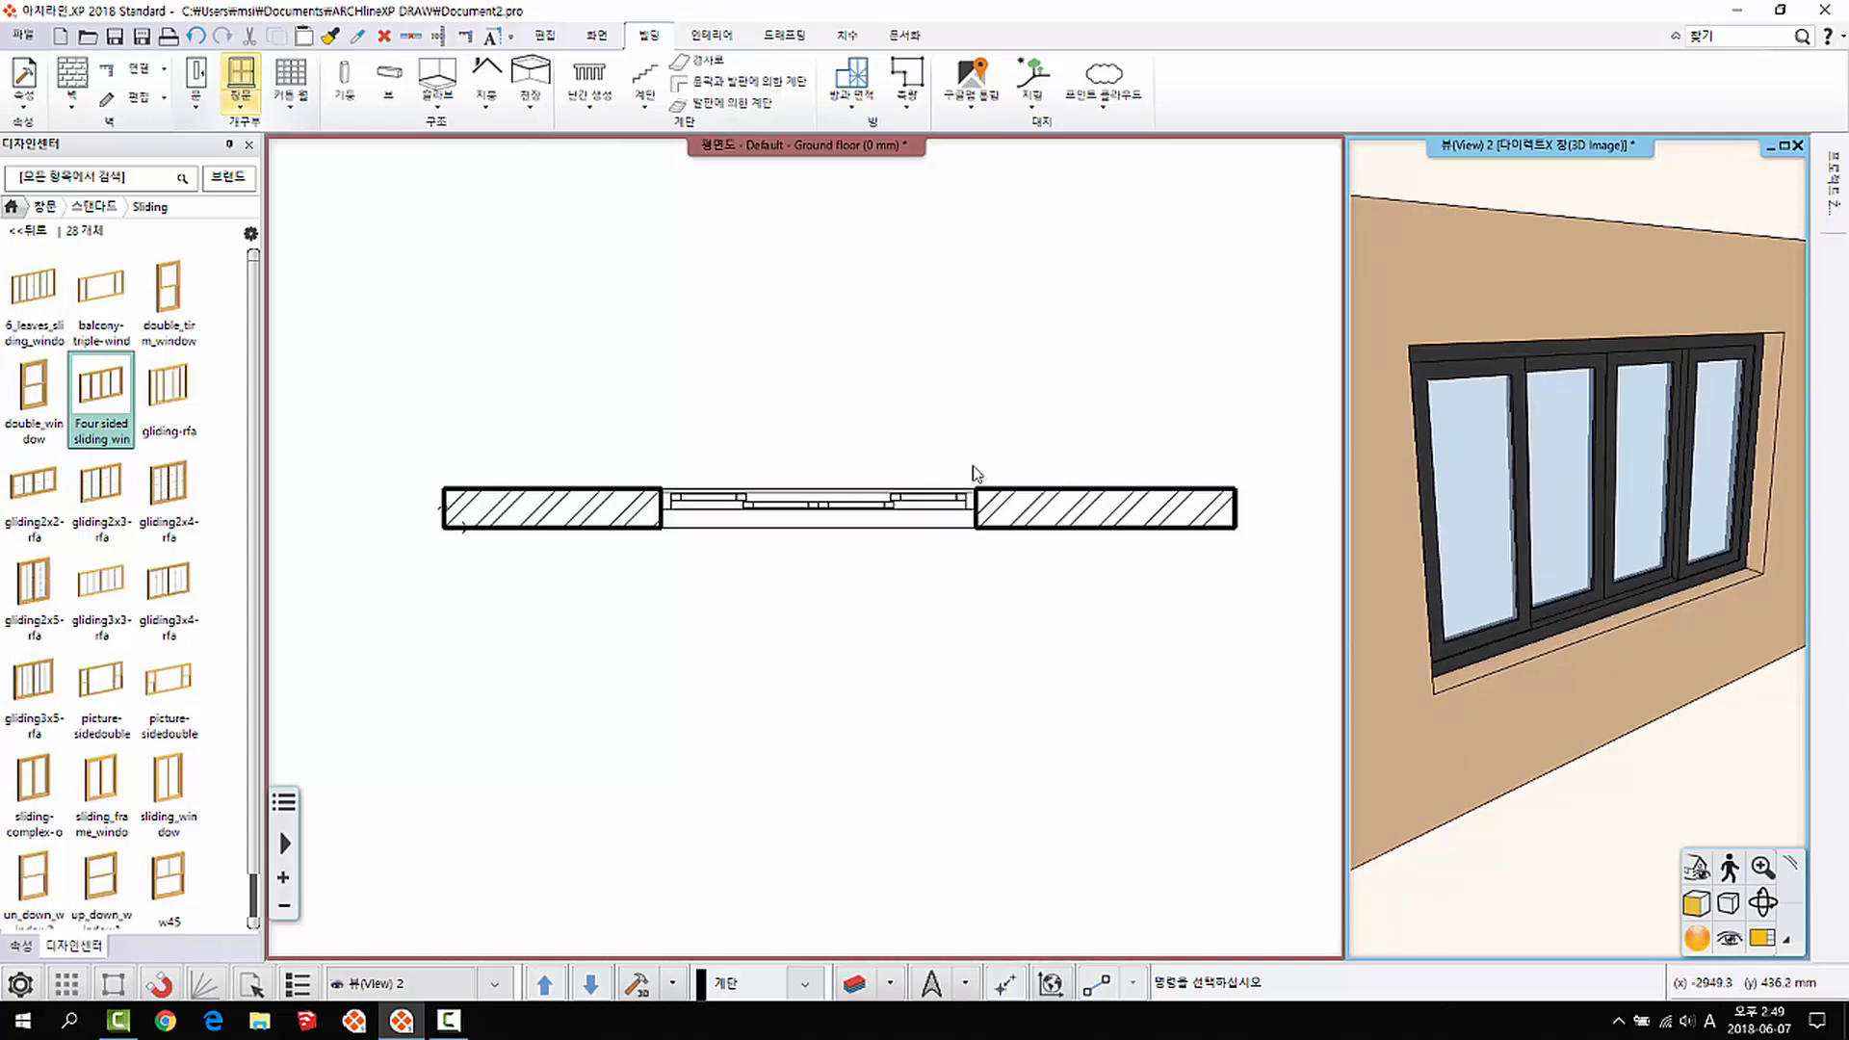
Step: Enable the outer sill (바깥 창턱) in the window's properties with a width (너비) of 200 mm and apply it
scroll(854, 459, up, 3)
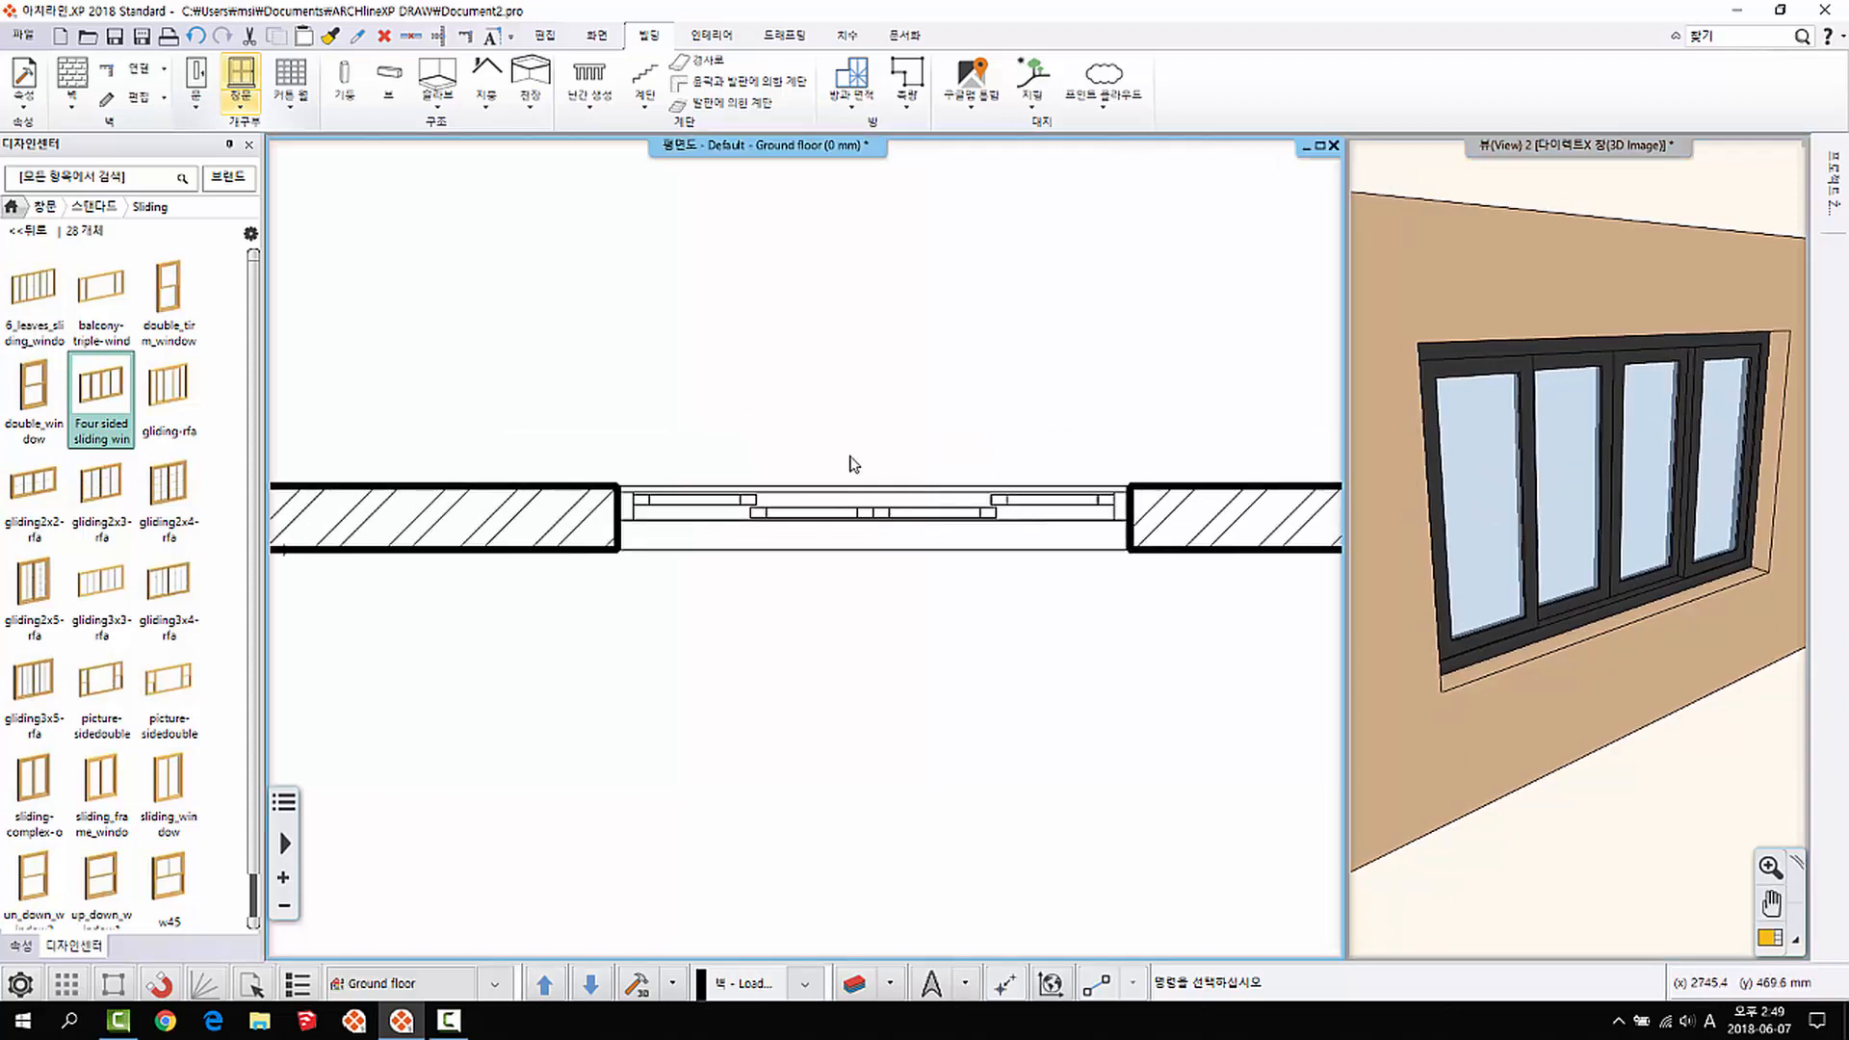
right_click(853, 458)
click(933, 452)
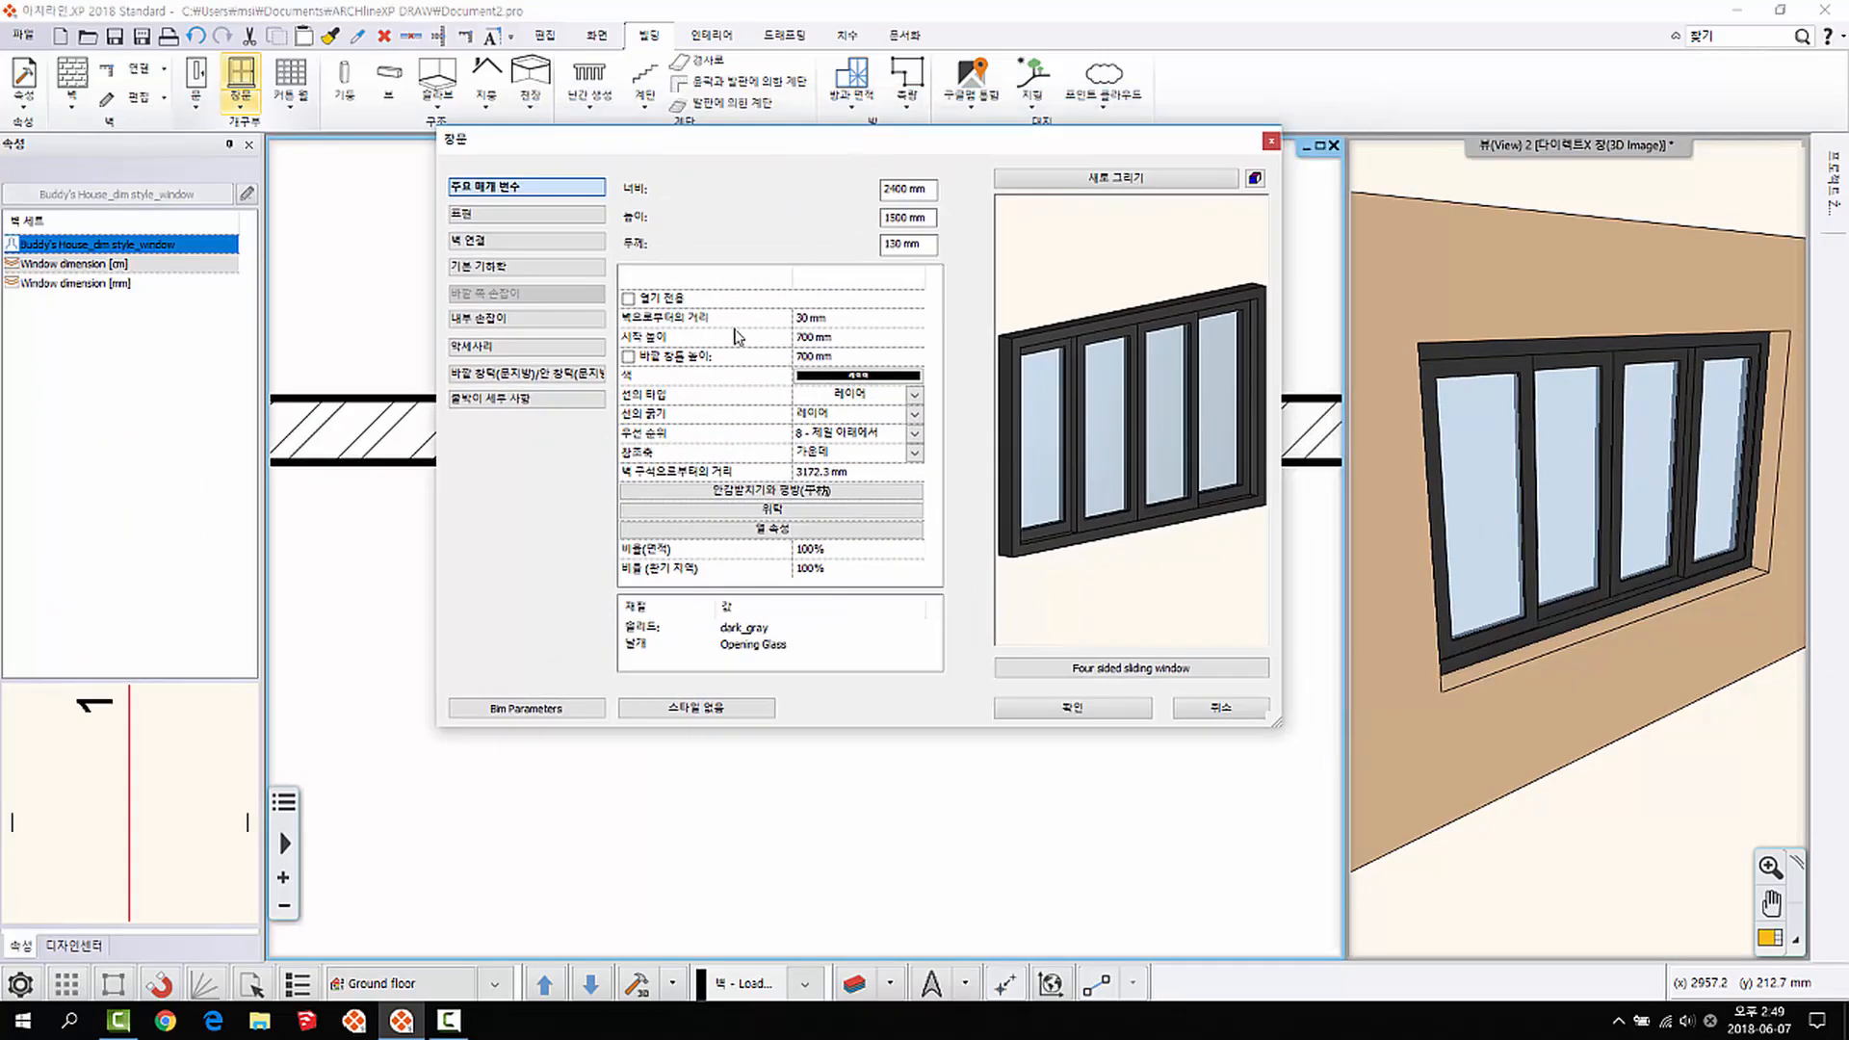
click(562, 381)
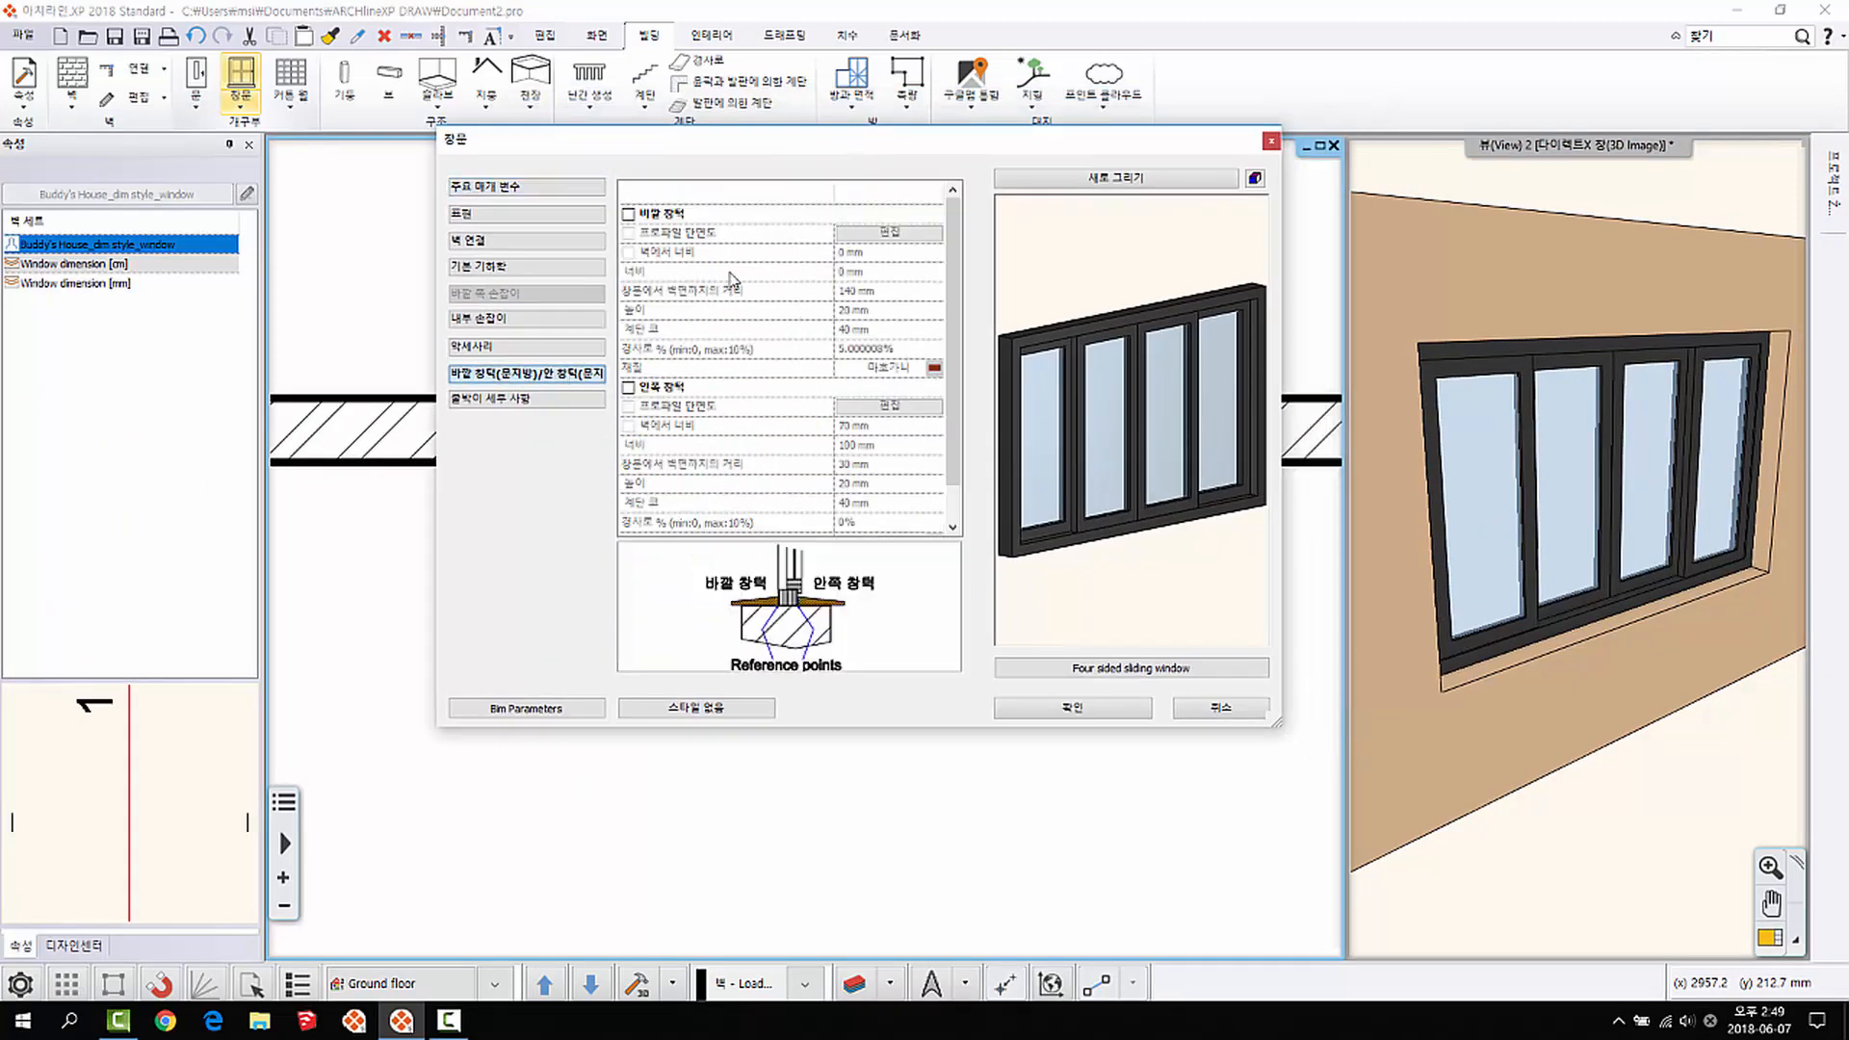
click(640, 216)
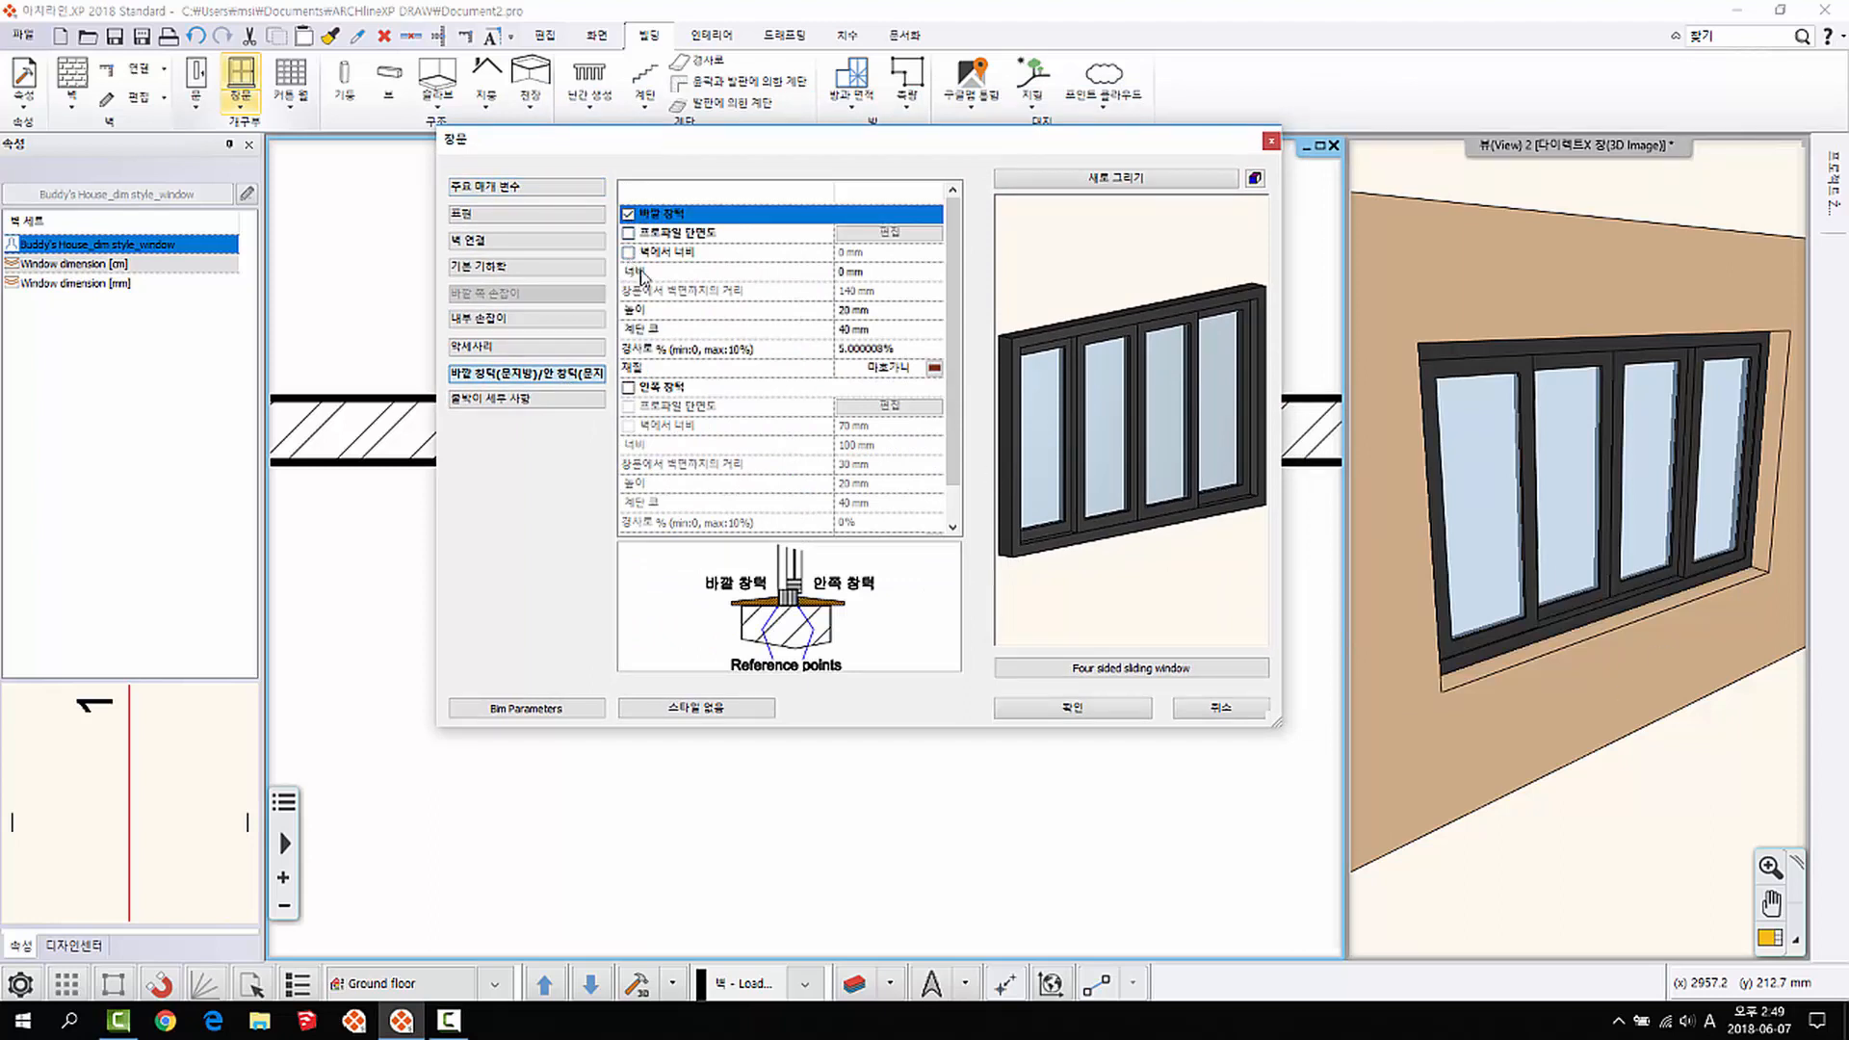
click(847, 273)
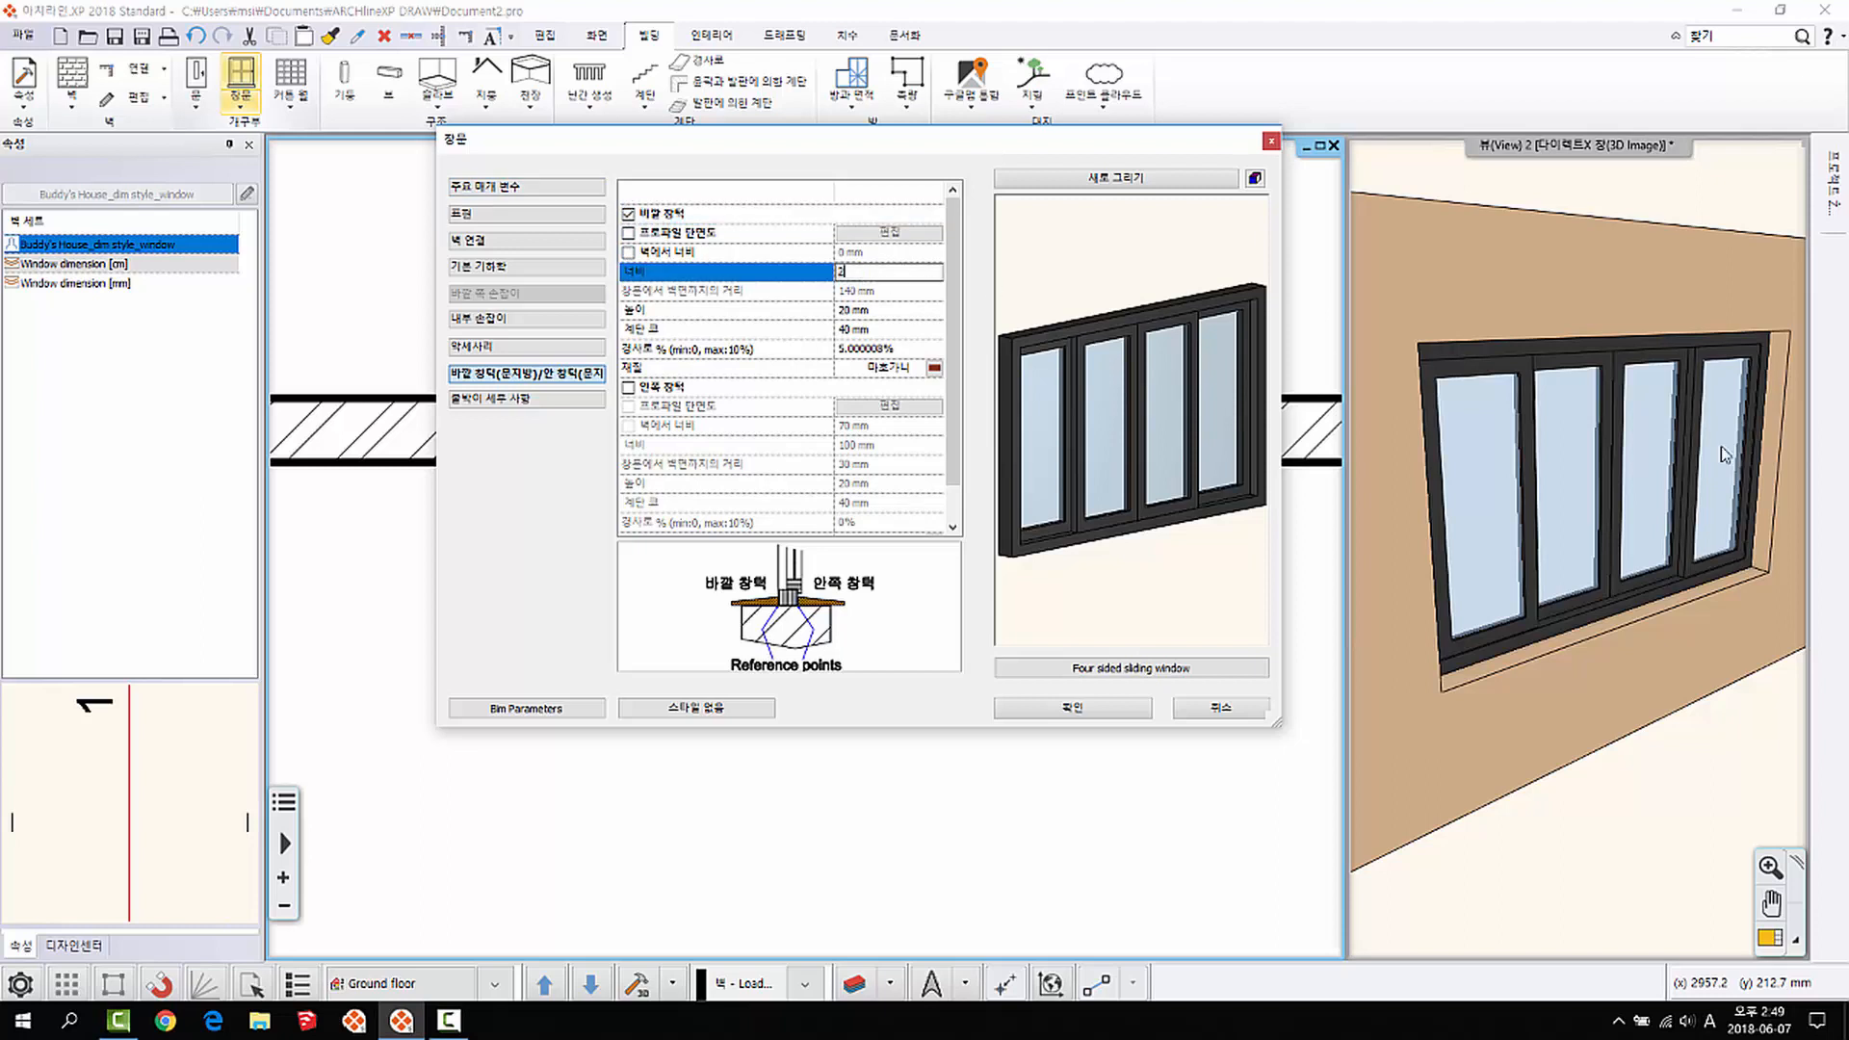
text(200)
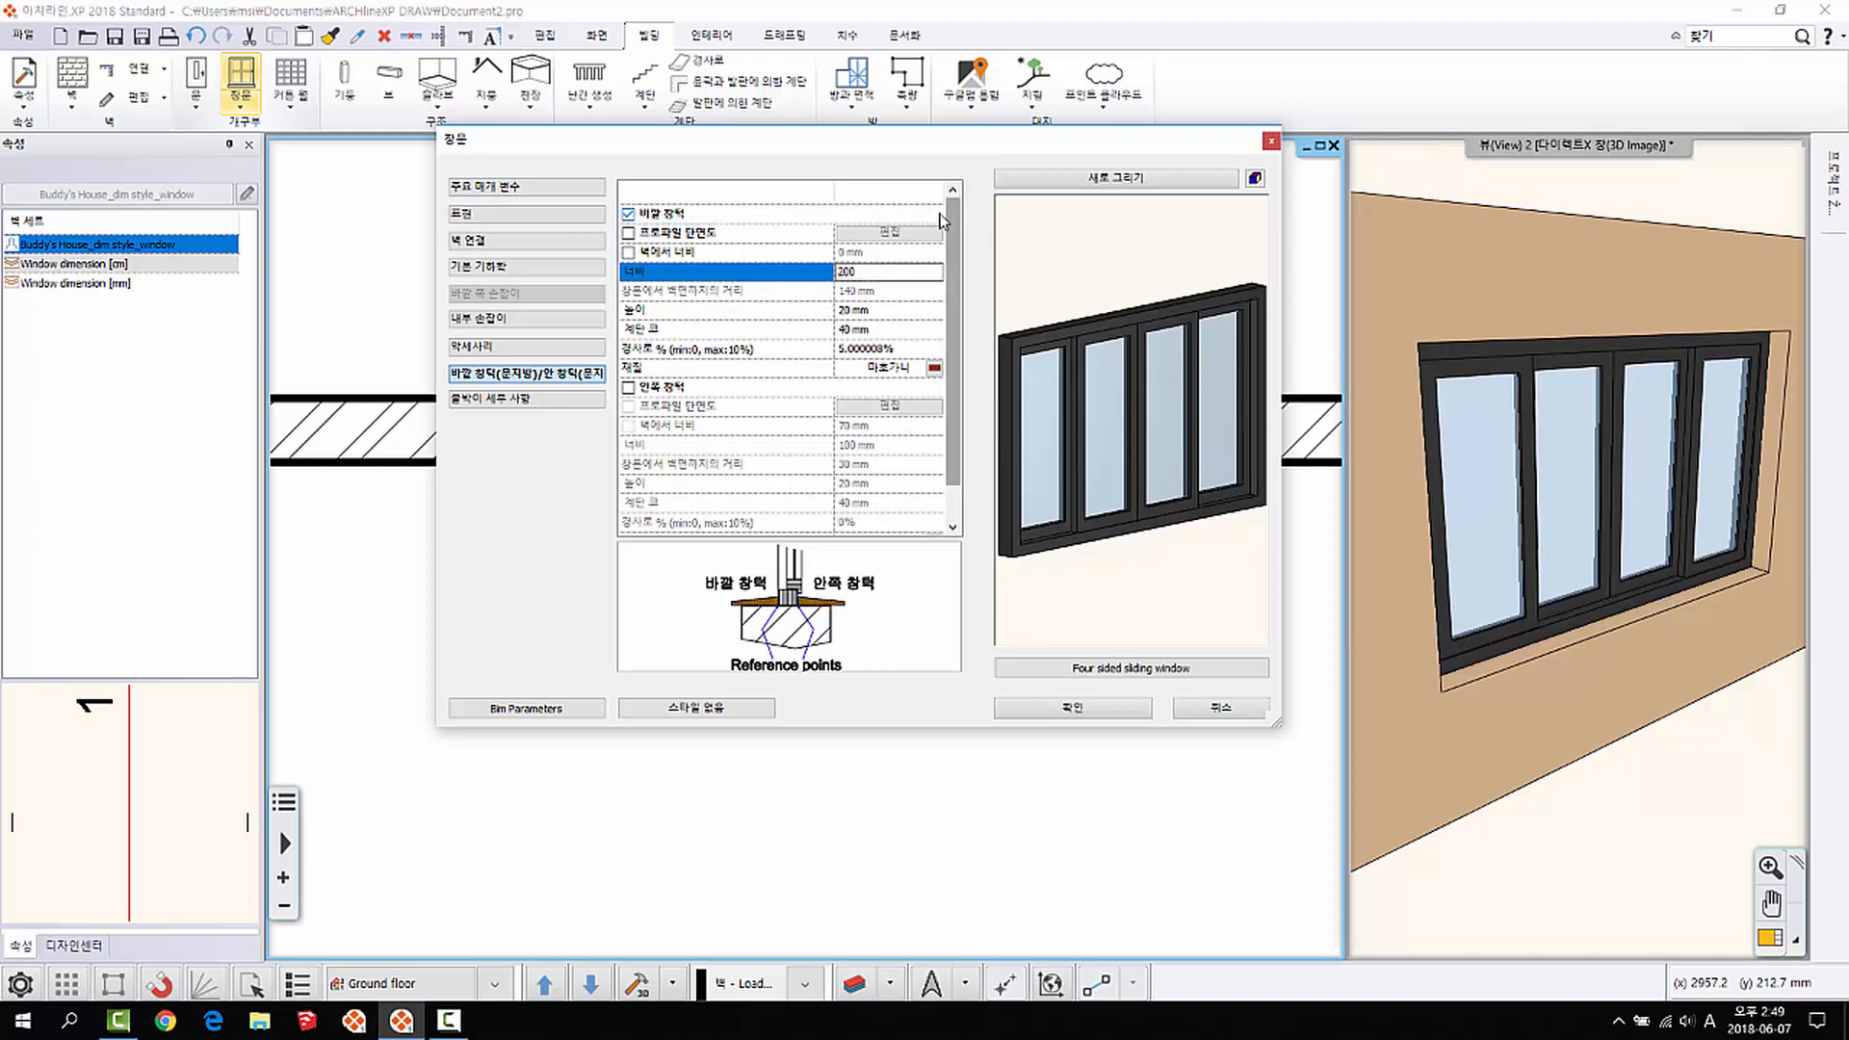
click(1073, 706)
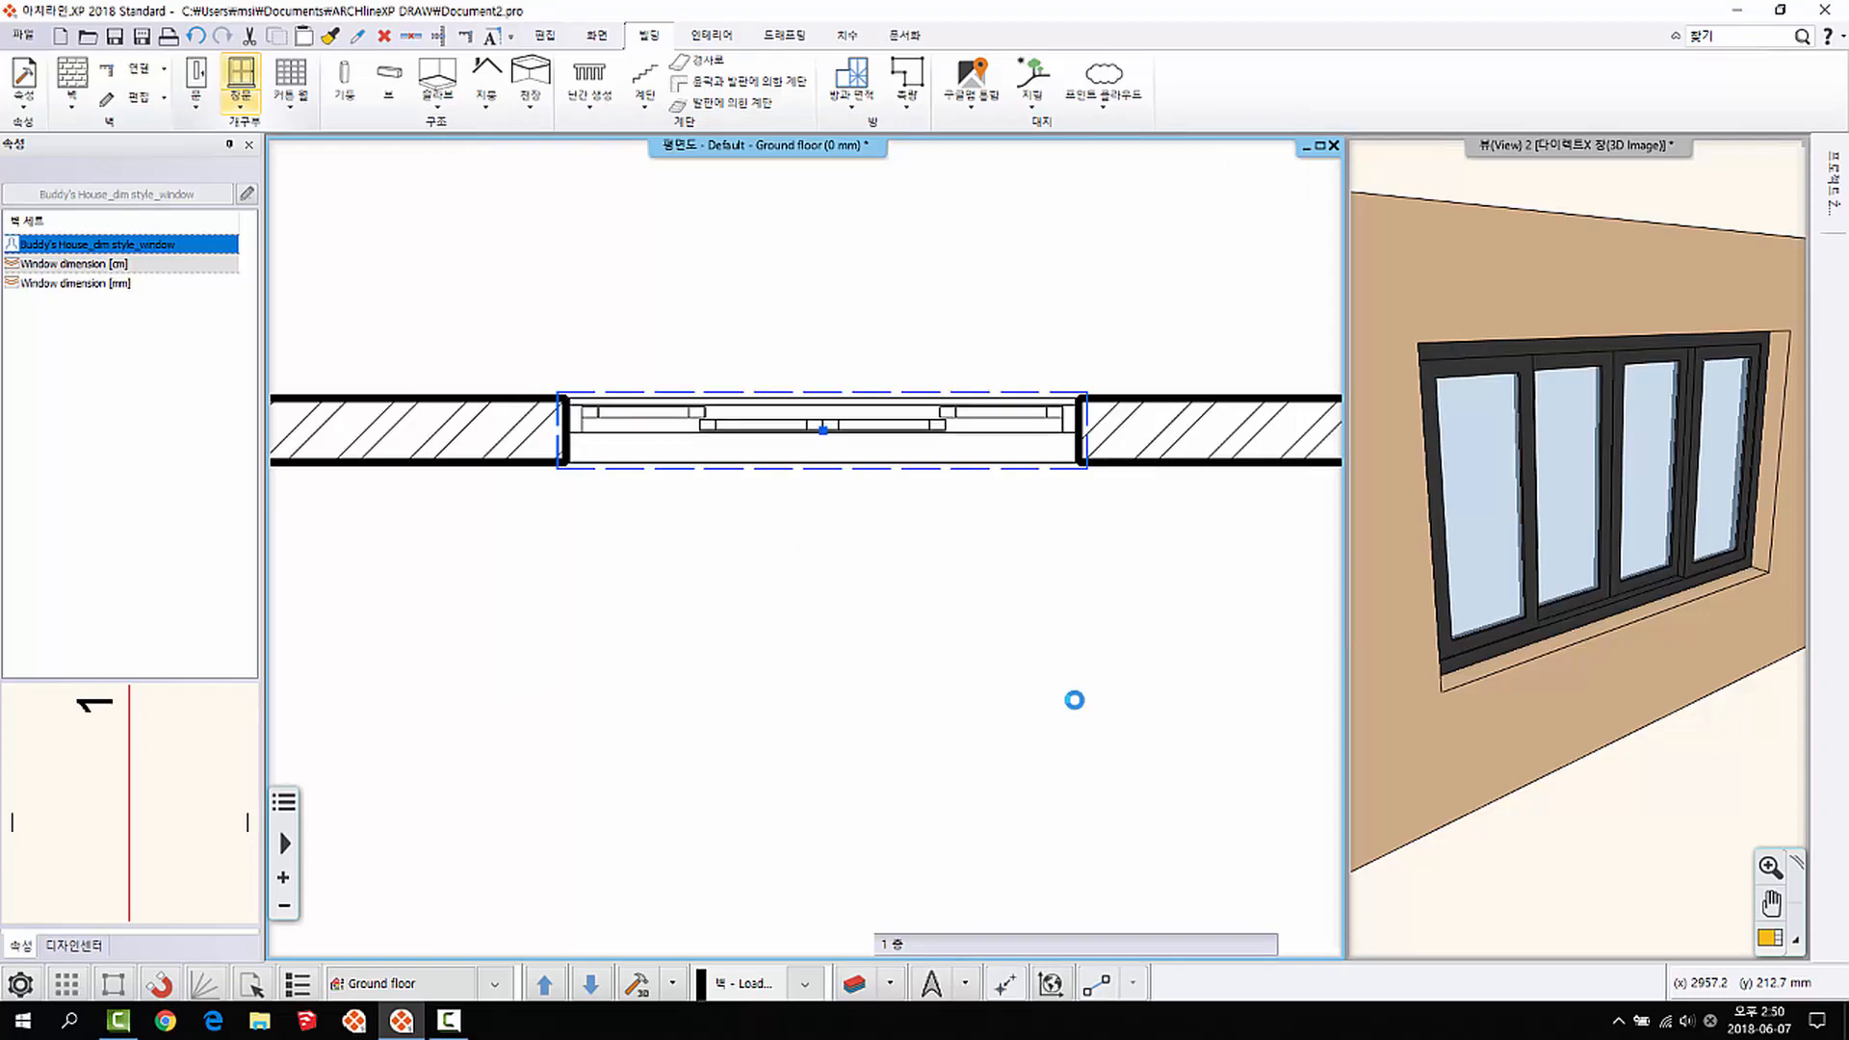
Step: Inspect the outer sill in 3D, then enable its width-from-wall option (벽에서 너비) at 200 mm and apply the change
scroll(1483, 667, up, 4)
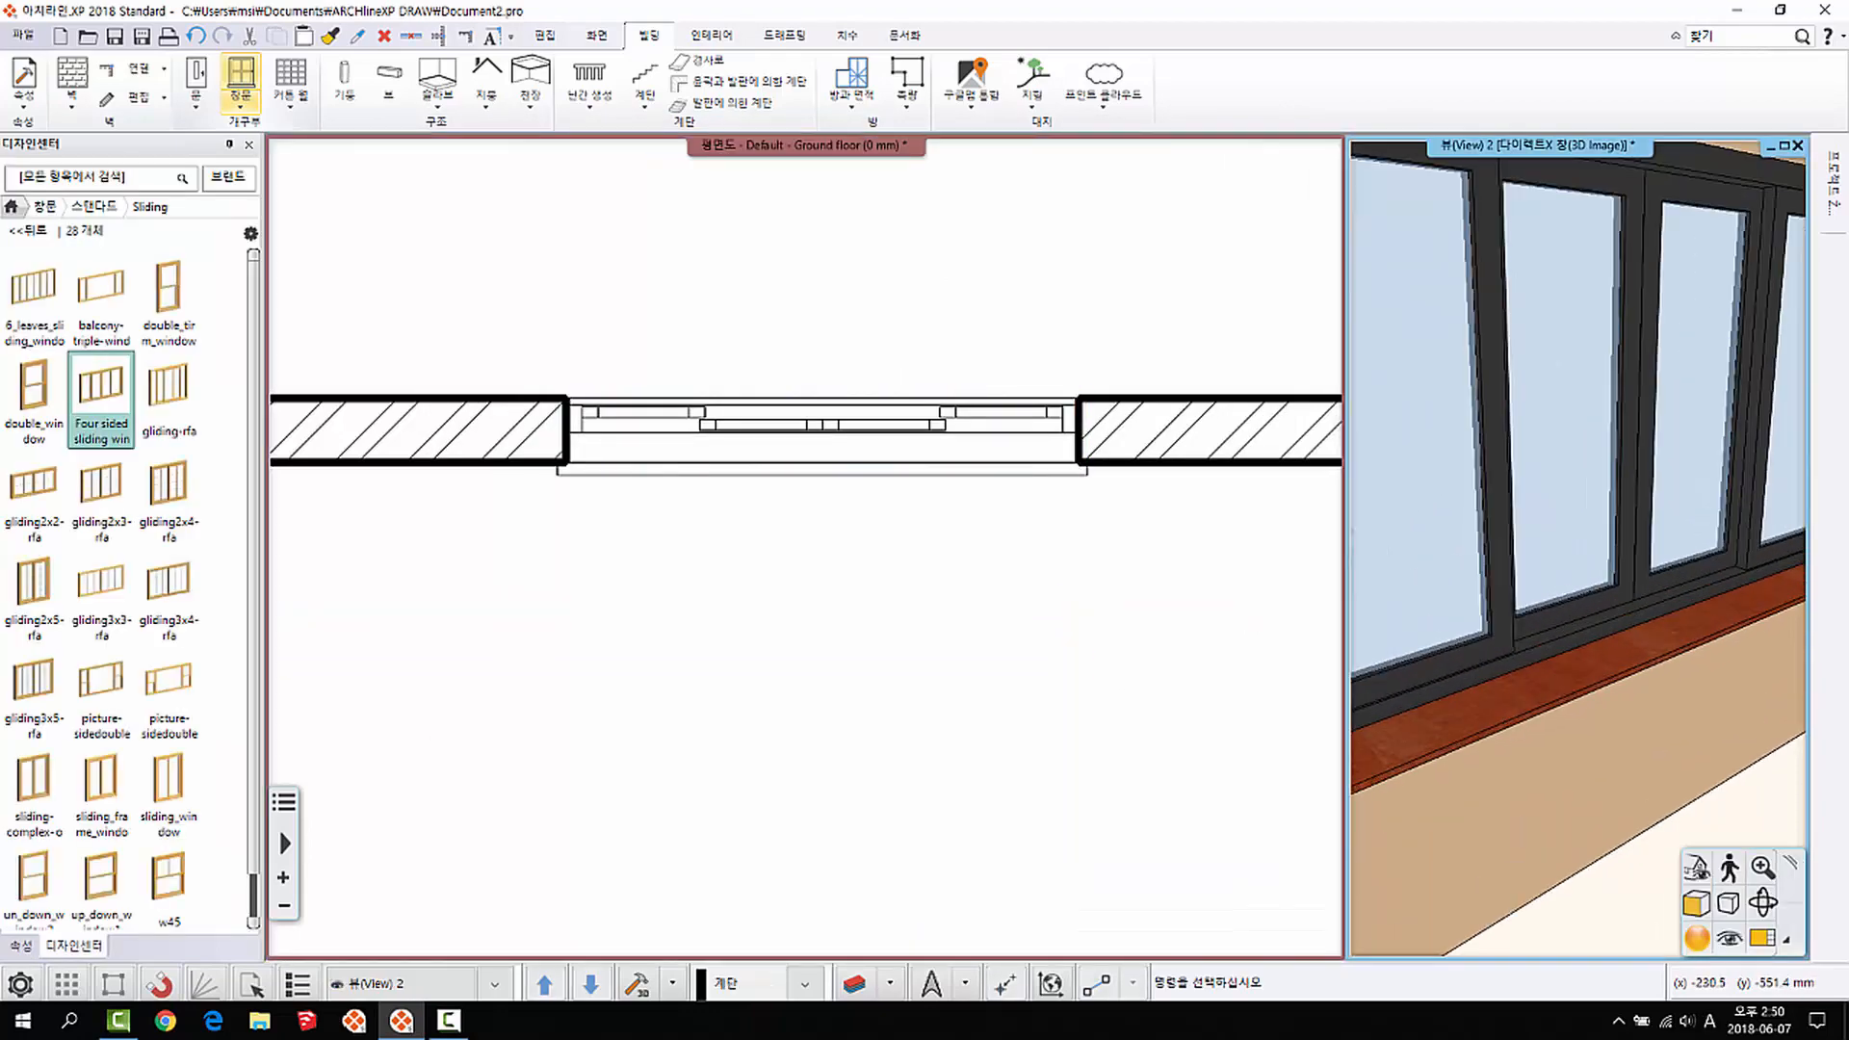
scroll(1486, 536, down, 3)
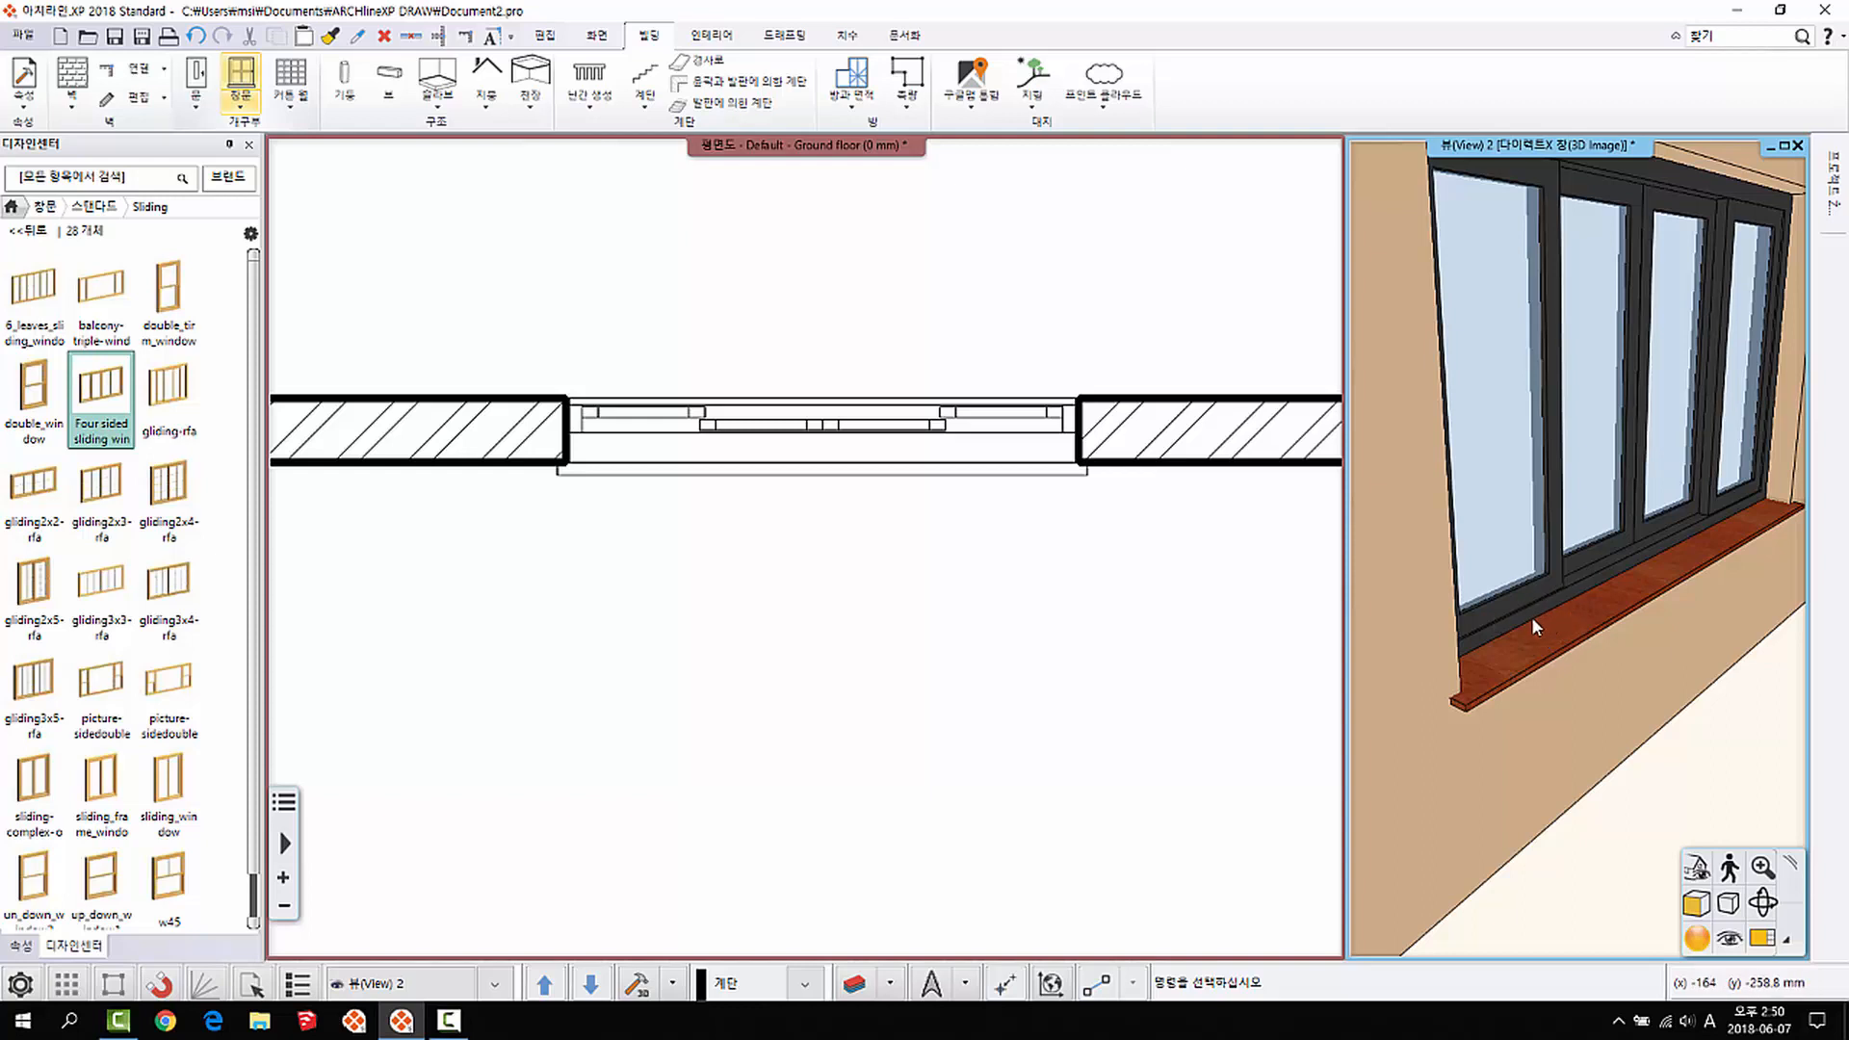
right_click(1550, 541)
click(1592, 574)
double_click(1592, 575)
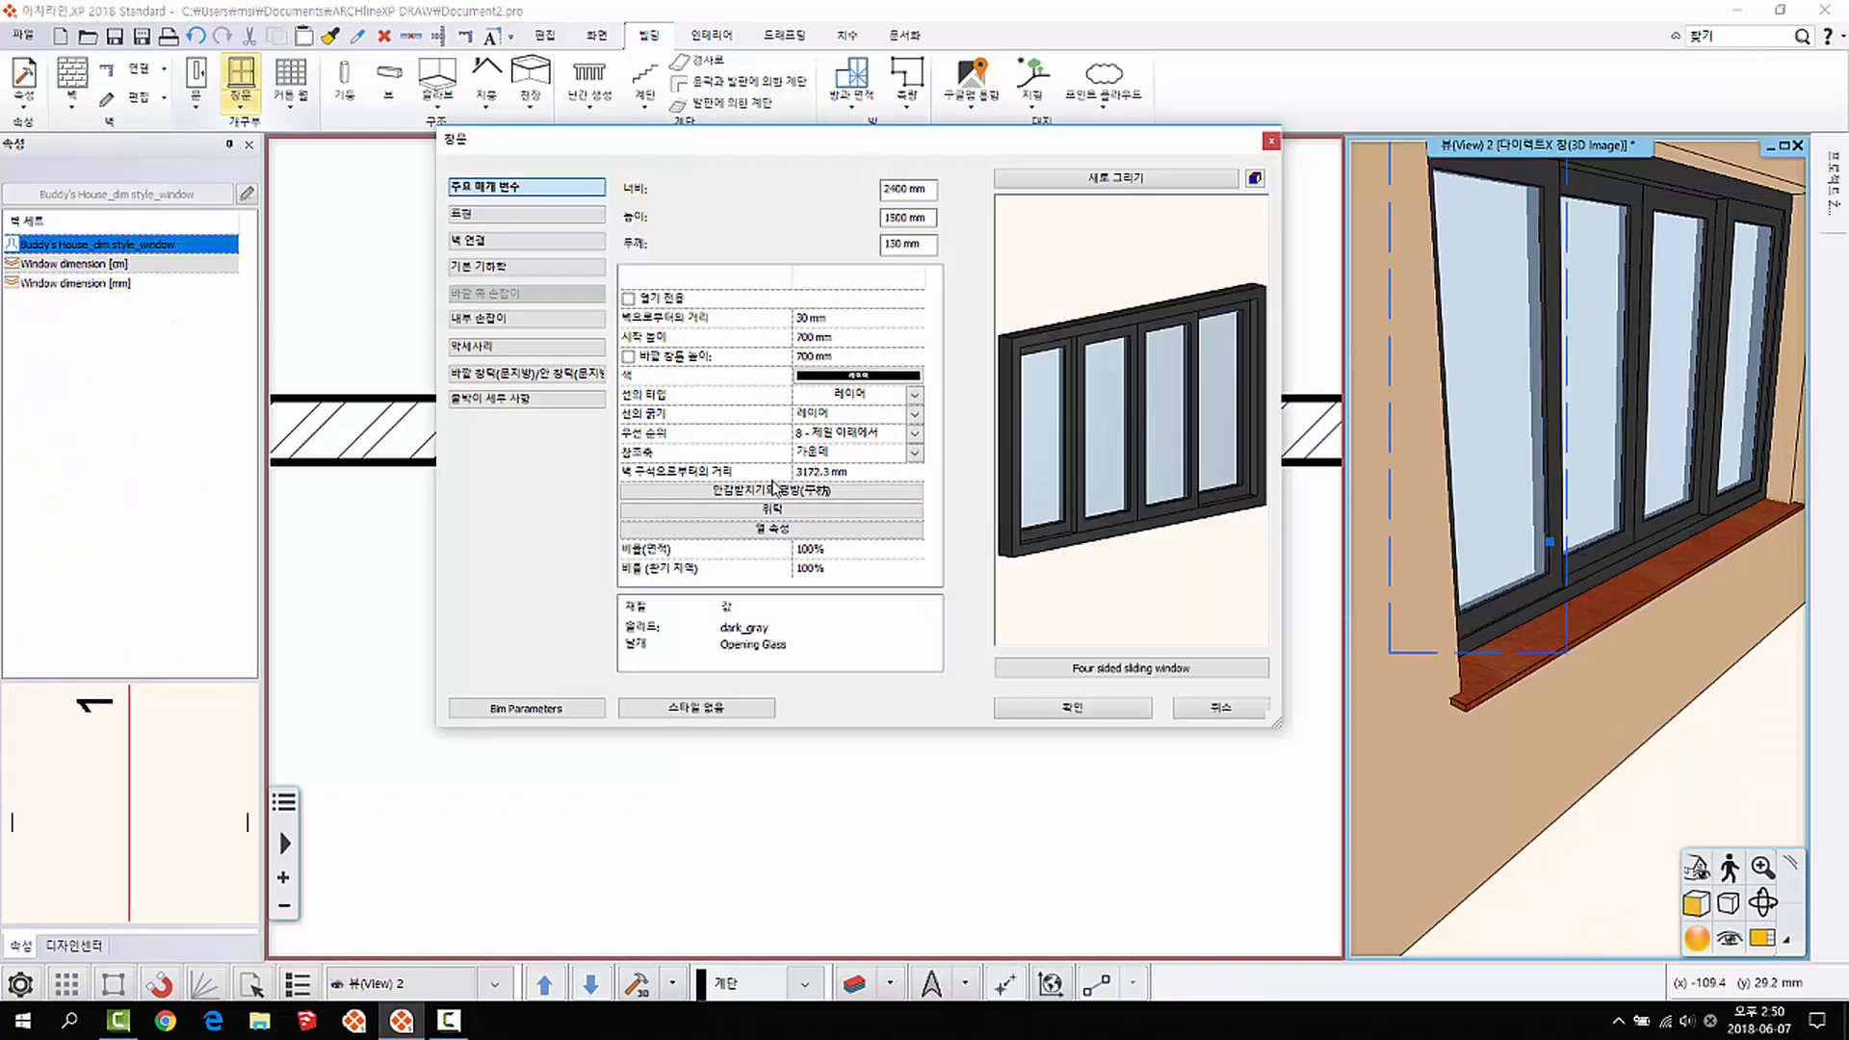
click(513, 374)
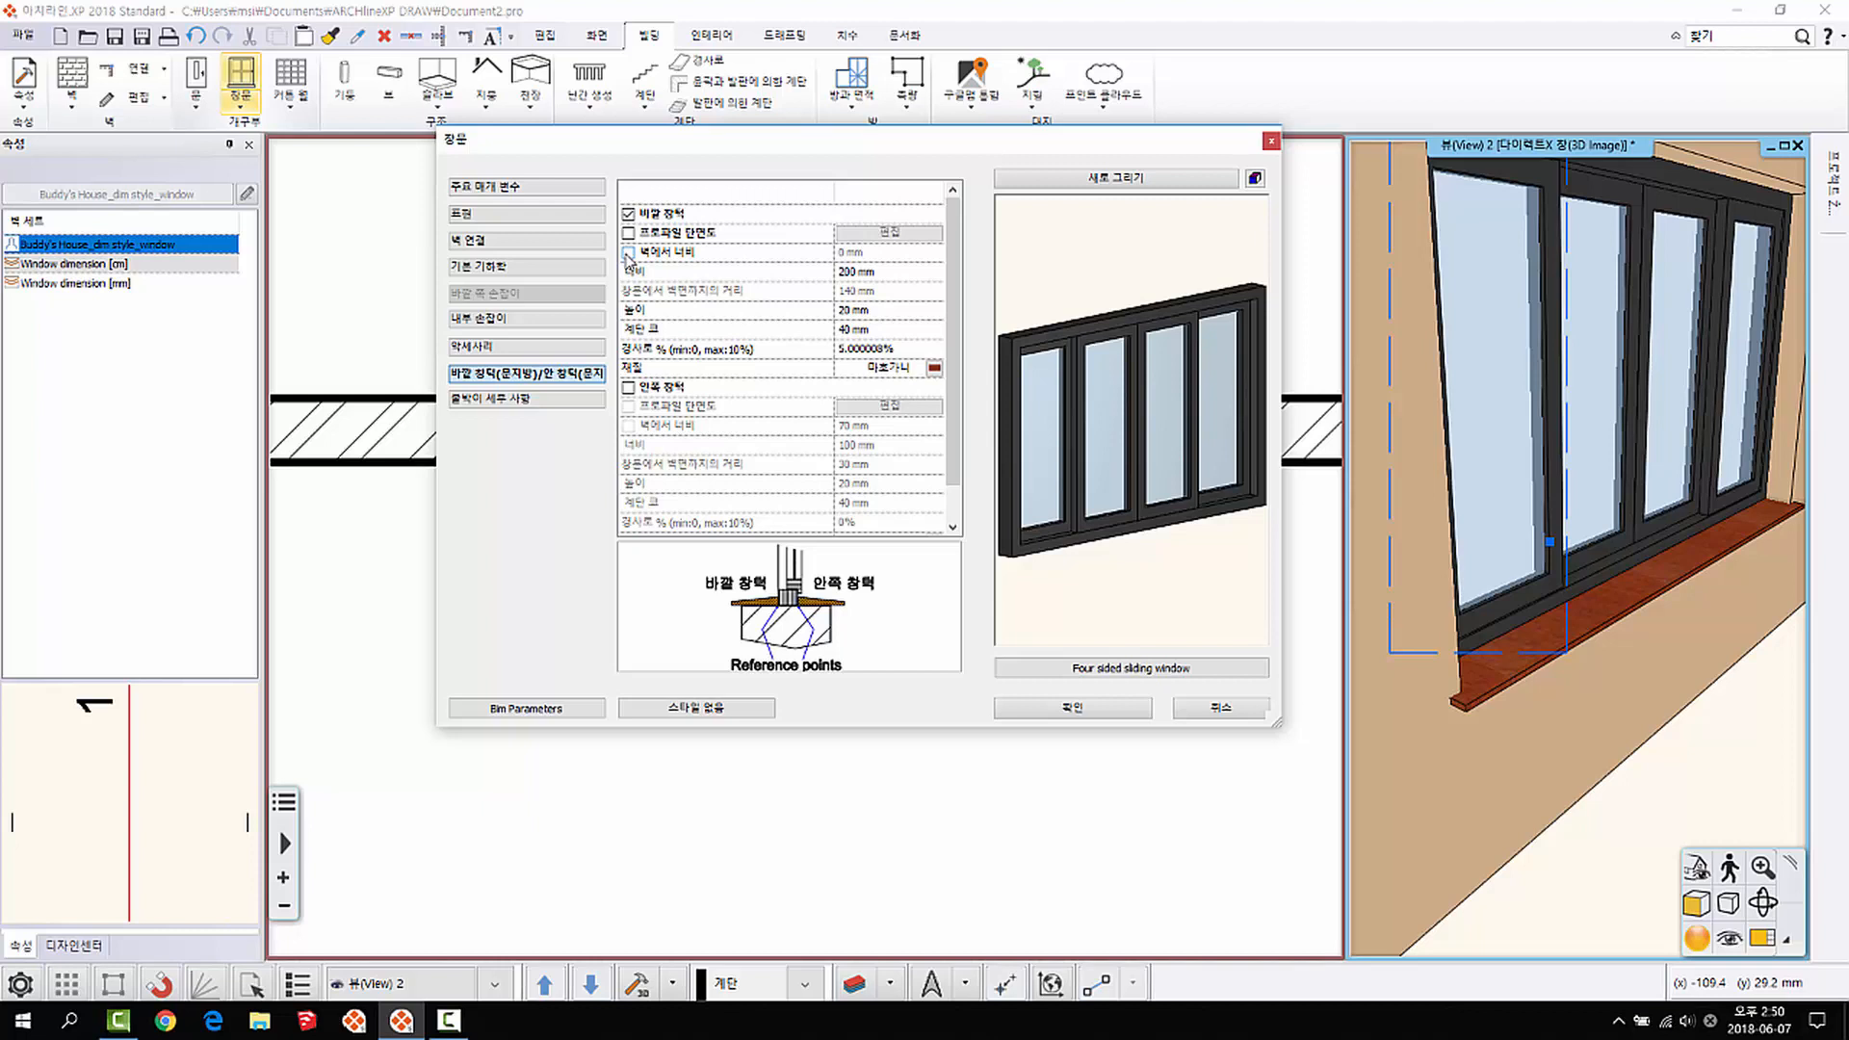
click(628, 253)
click(883, 252)
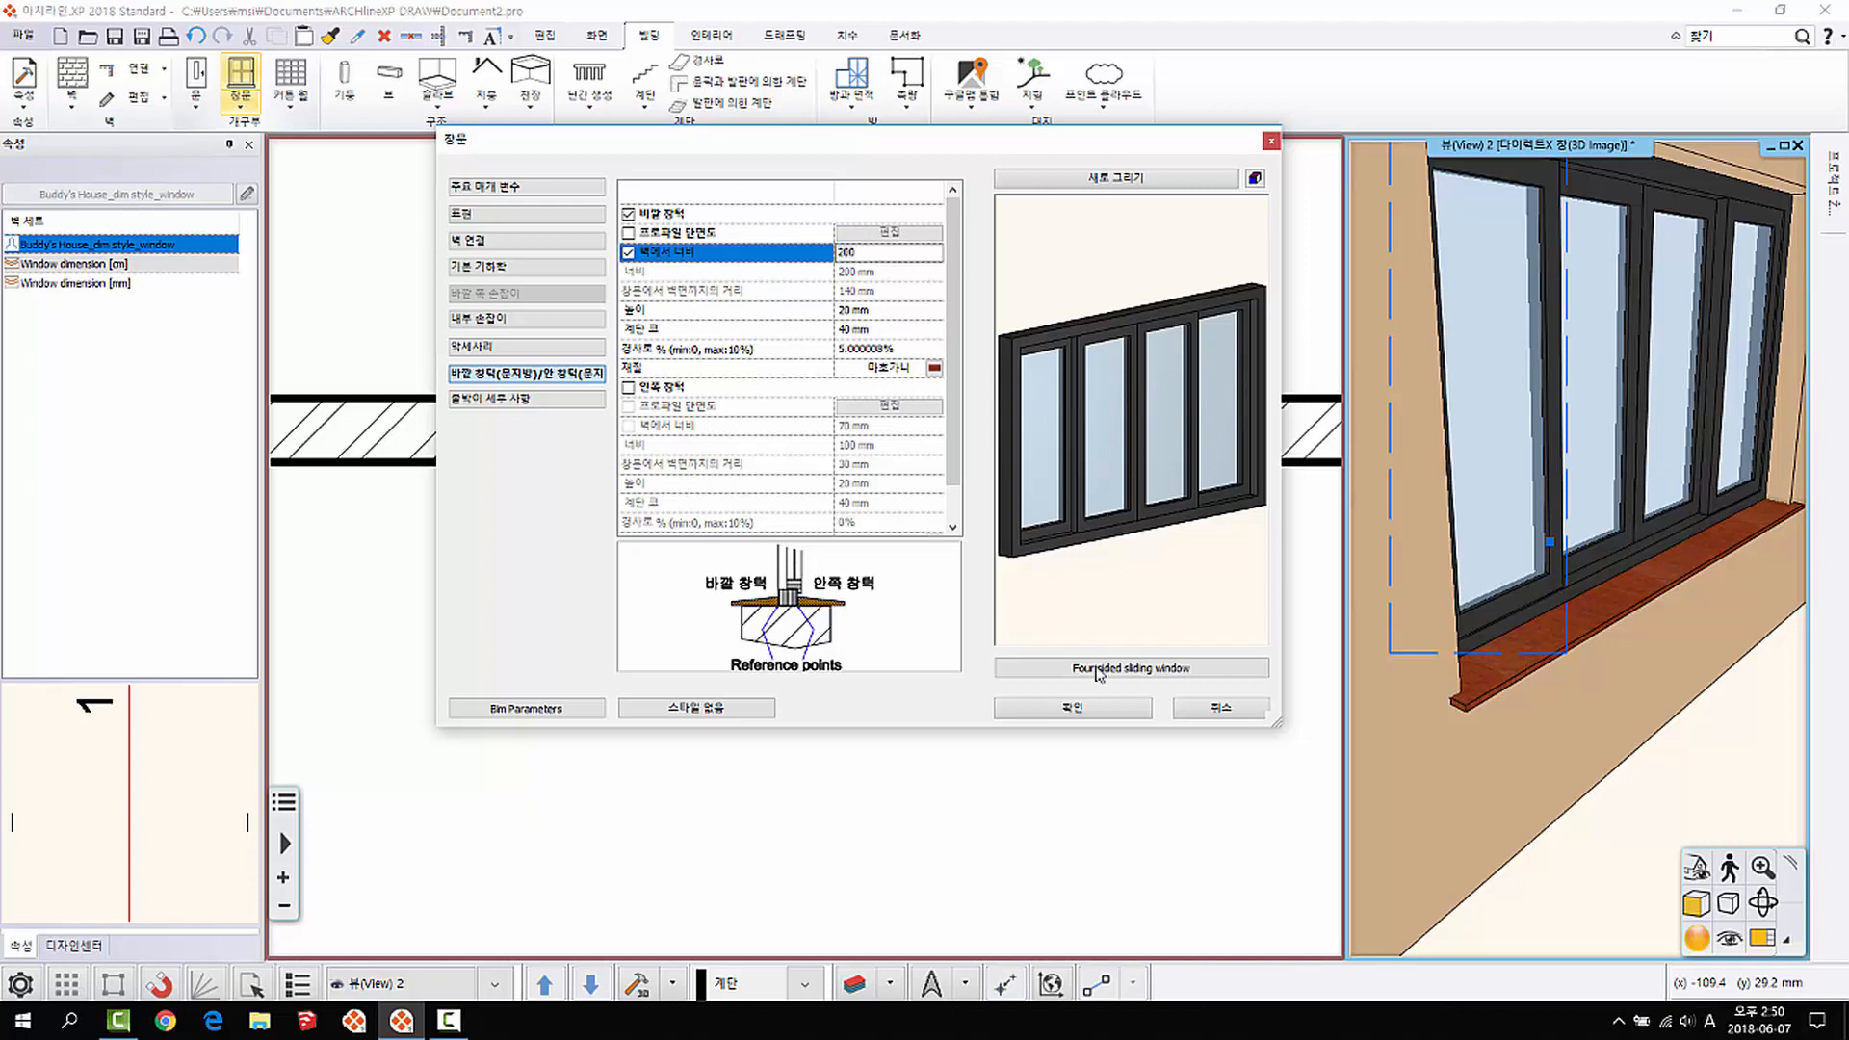
click(1069, 707)
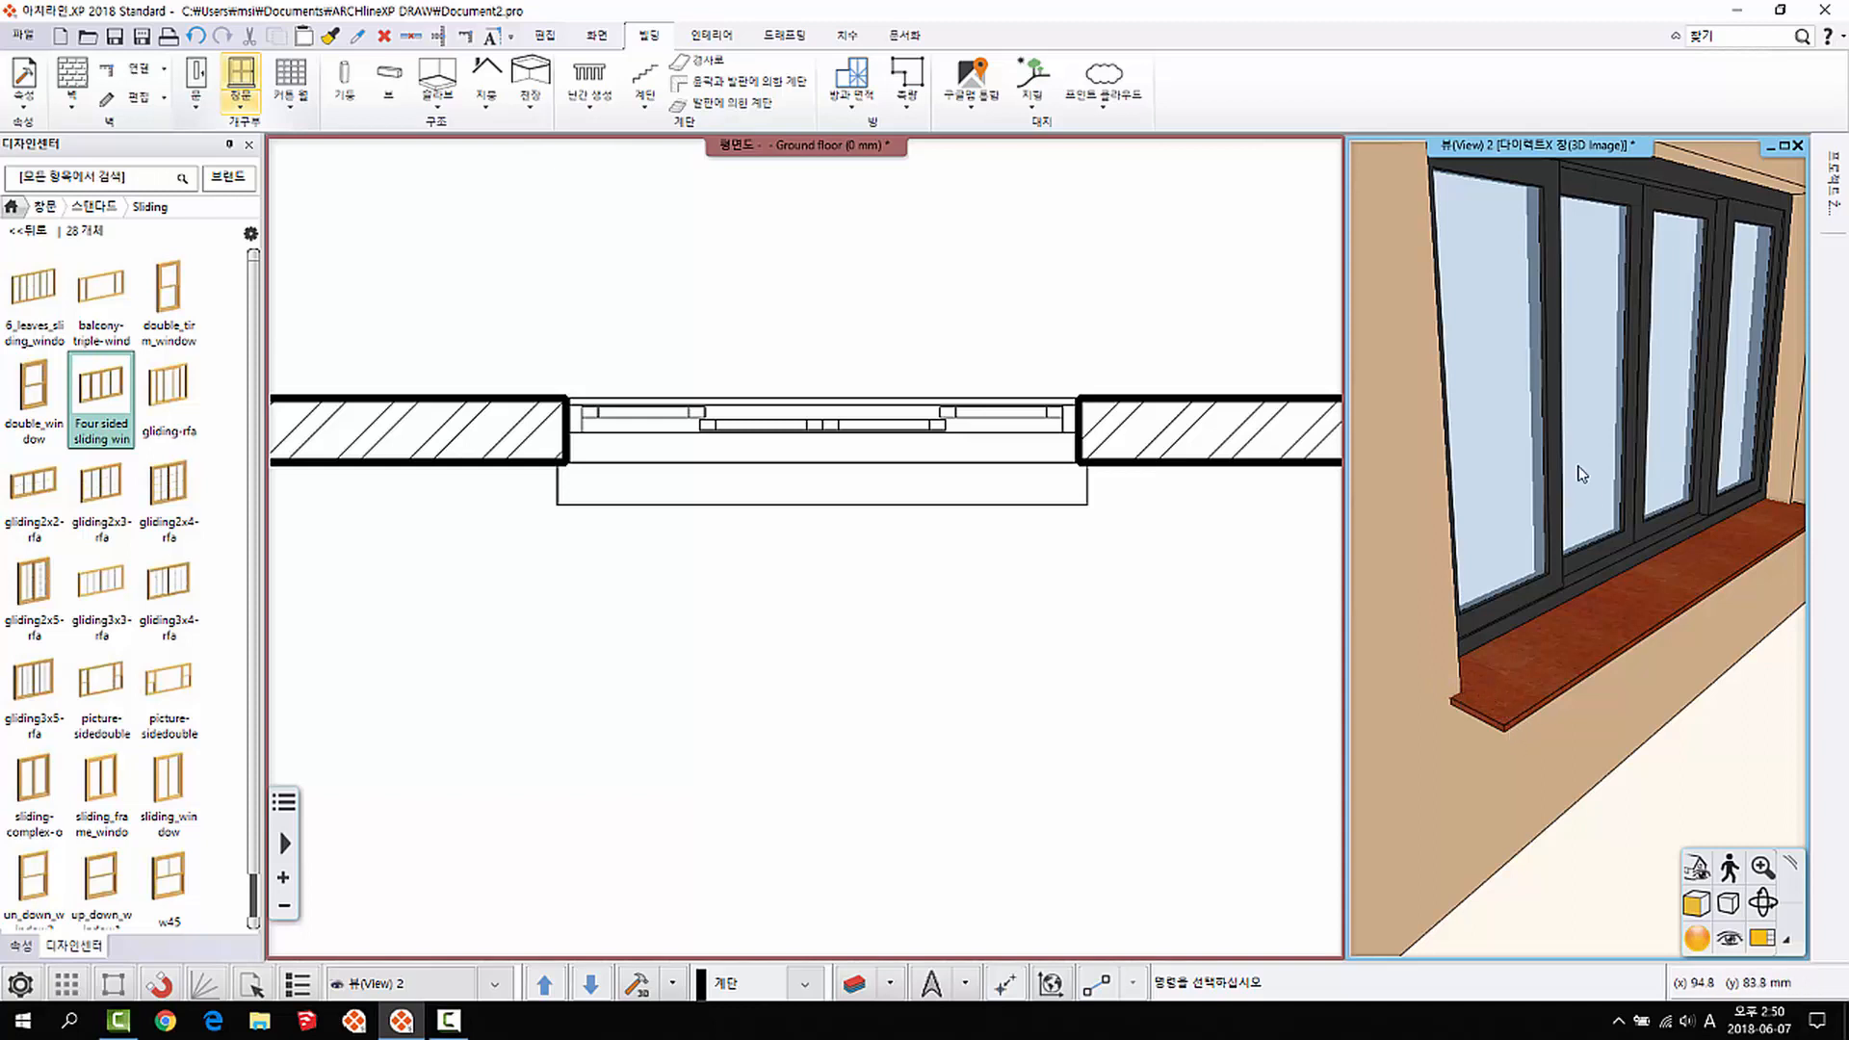
Step: Enable the outer sill's profile section (프로파일 단면도), choose PVC Sill Profile 1 and apply it to the window
right_click(1545, 406)
click(1583, 438)
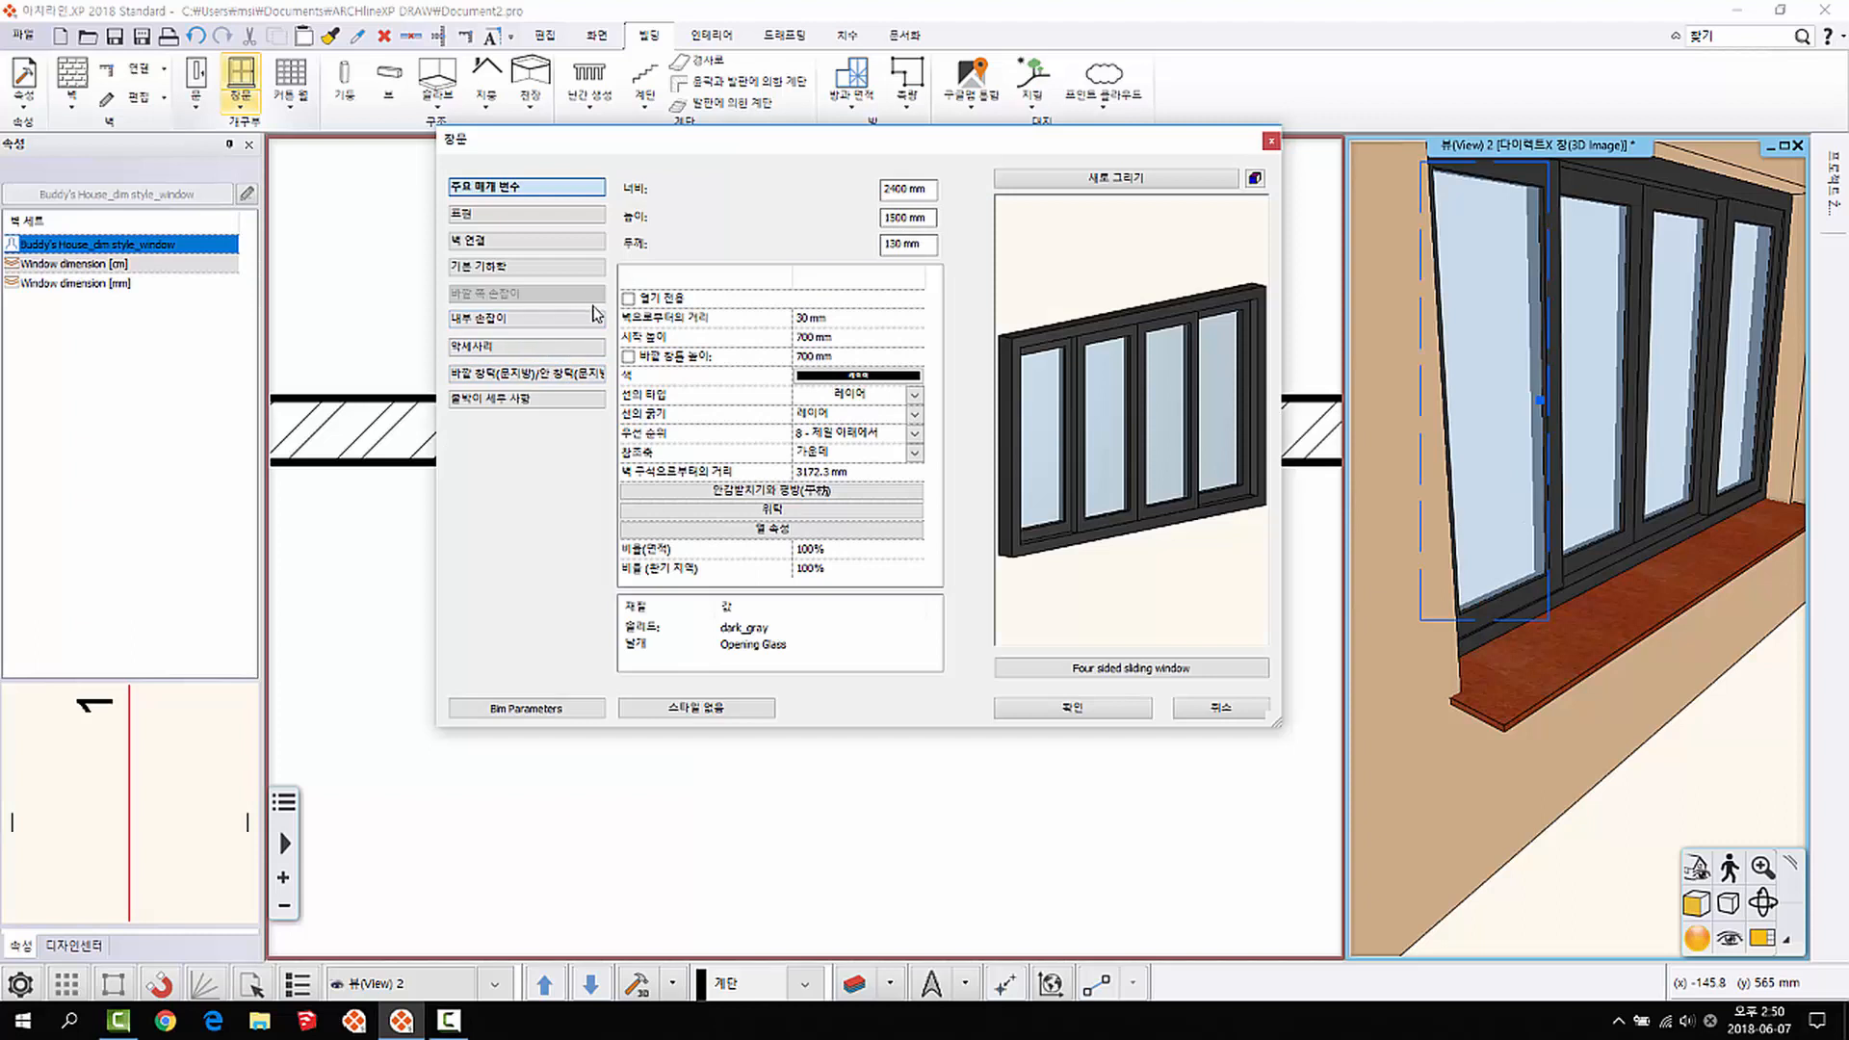
click(520, 375)
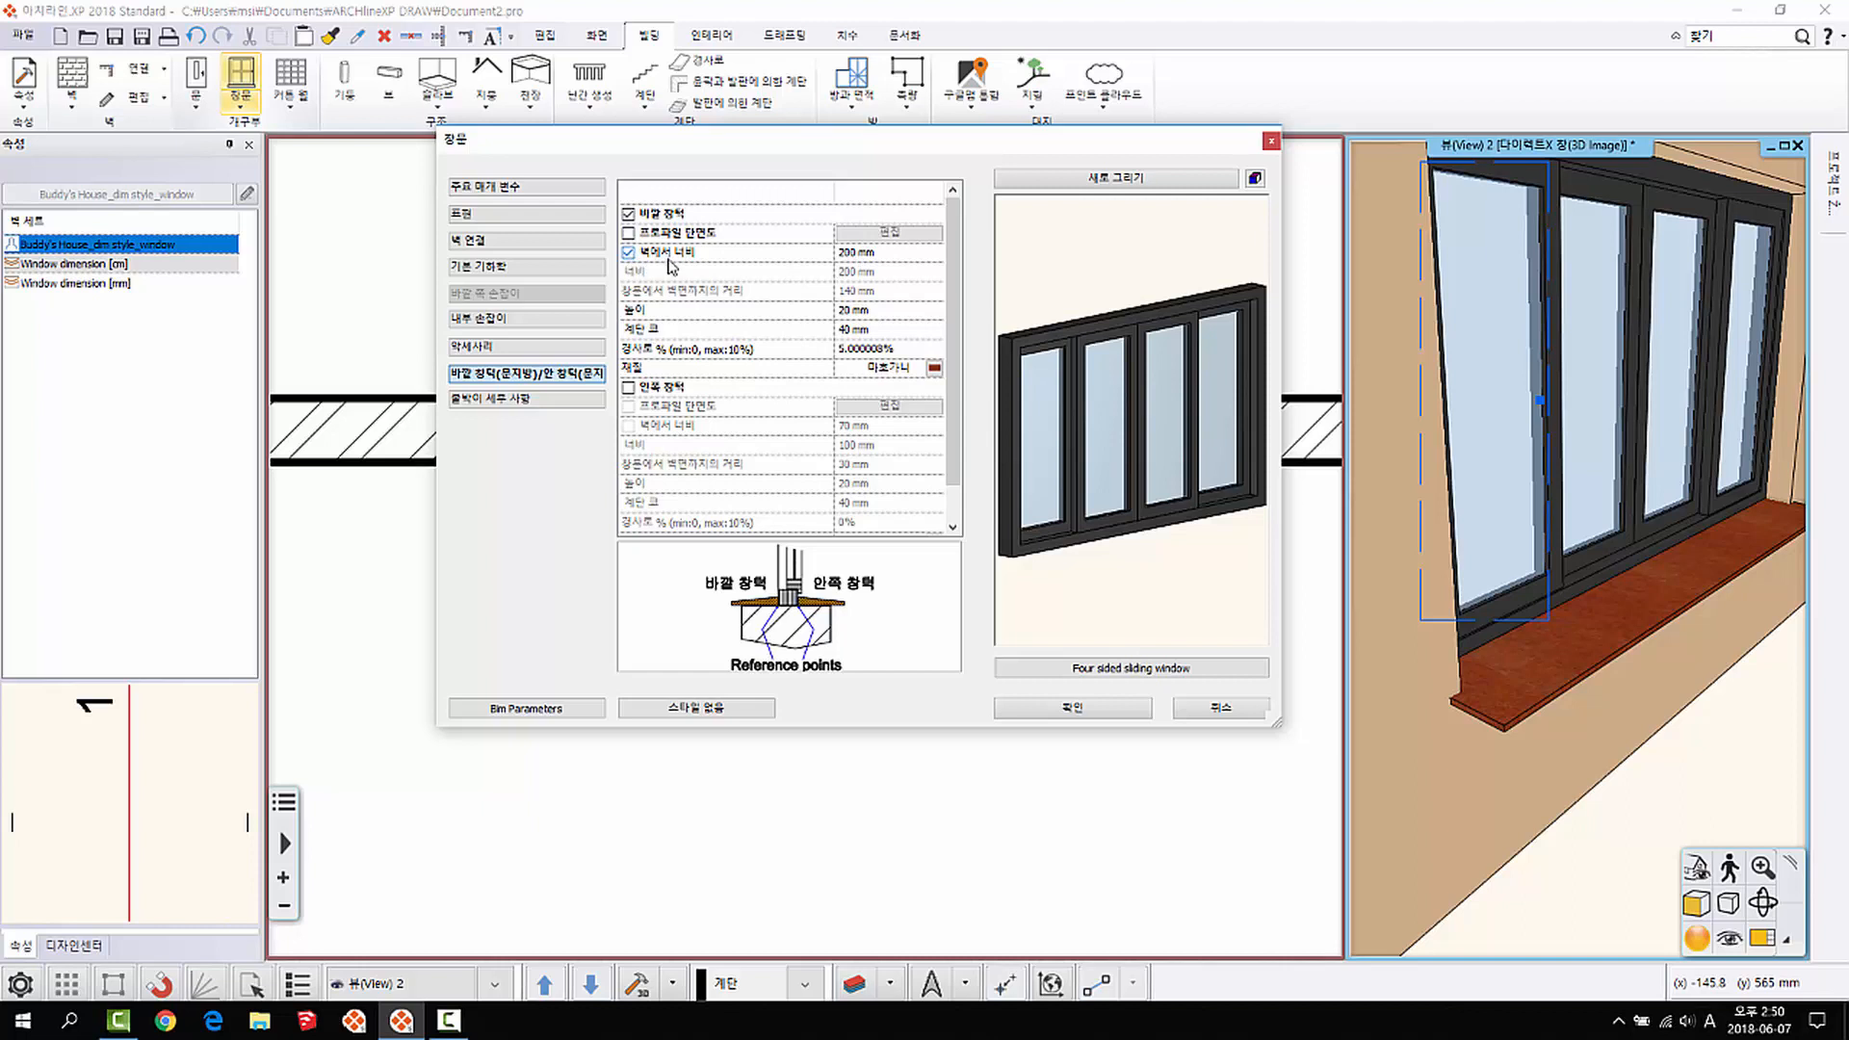
click(629, 233)
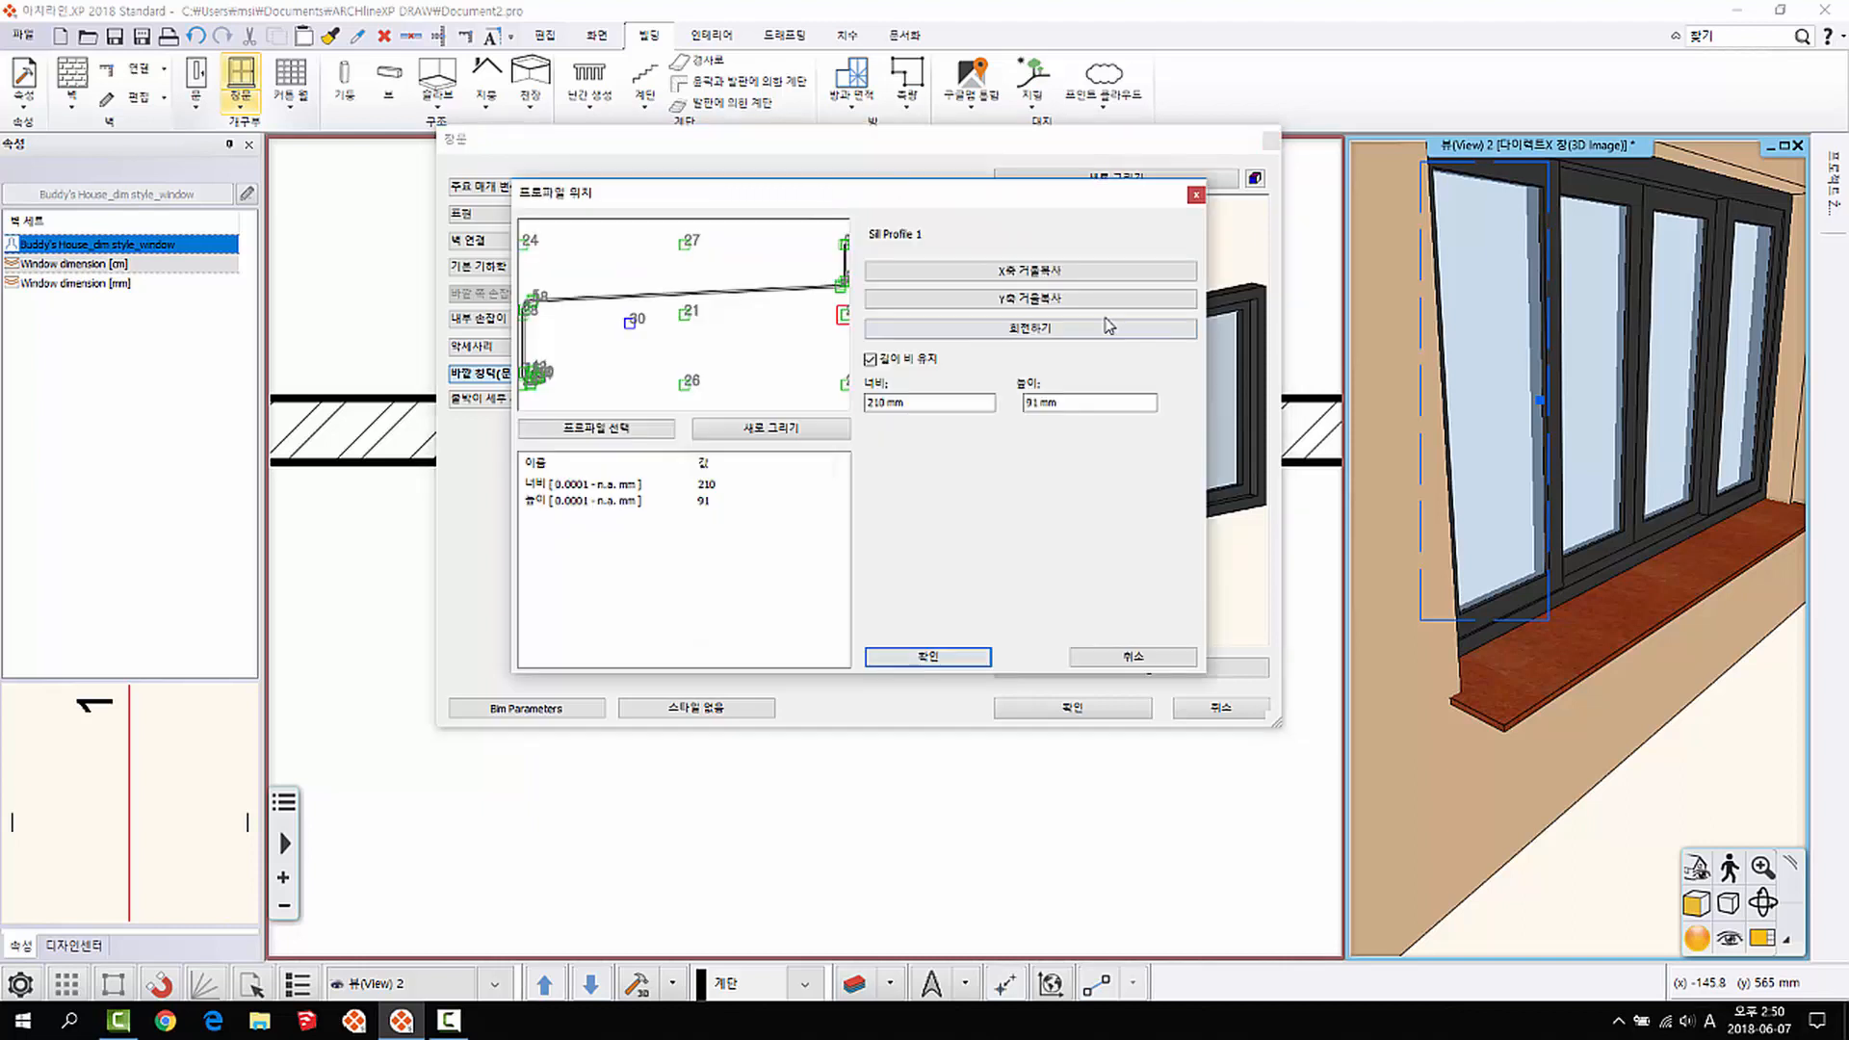
click(921, 234)
click(593, 426)
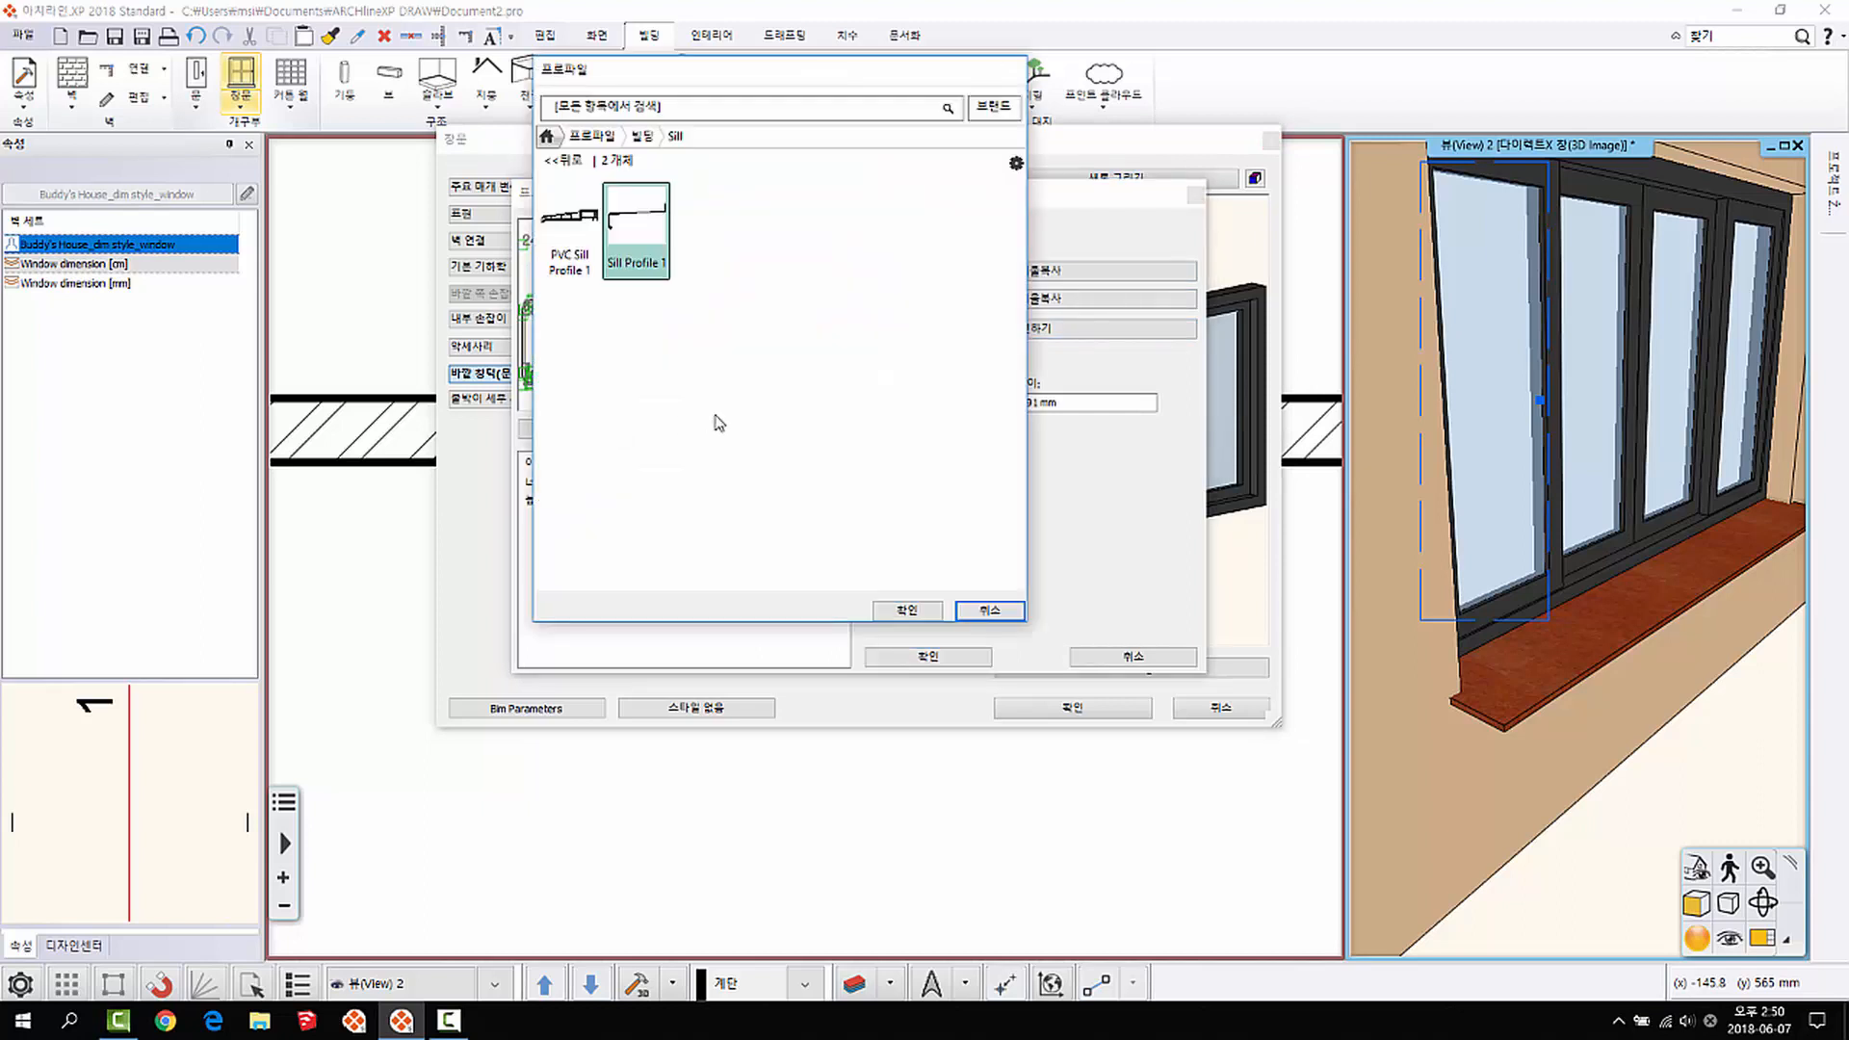
click(904, 613)
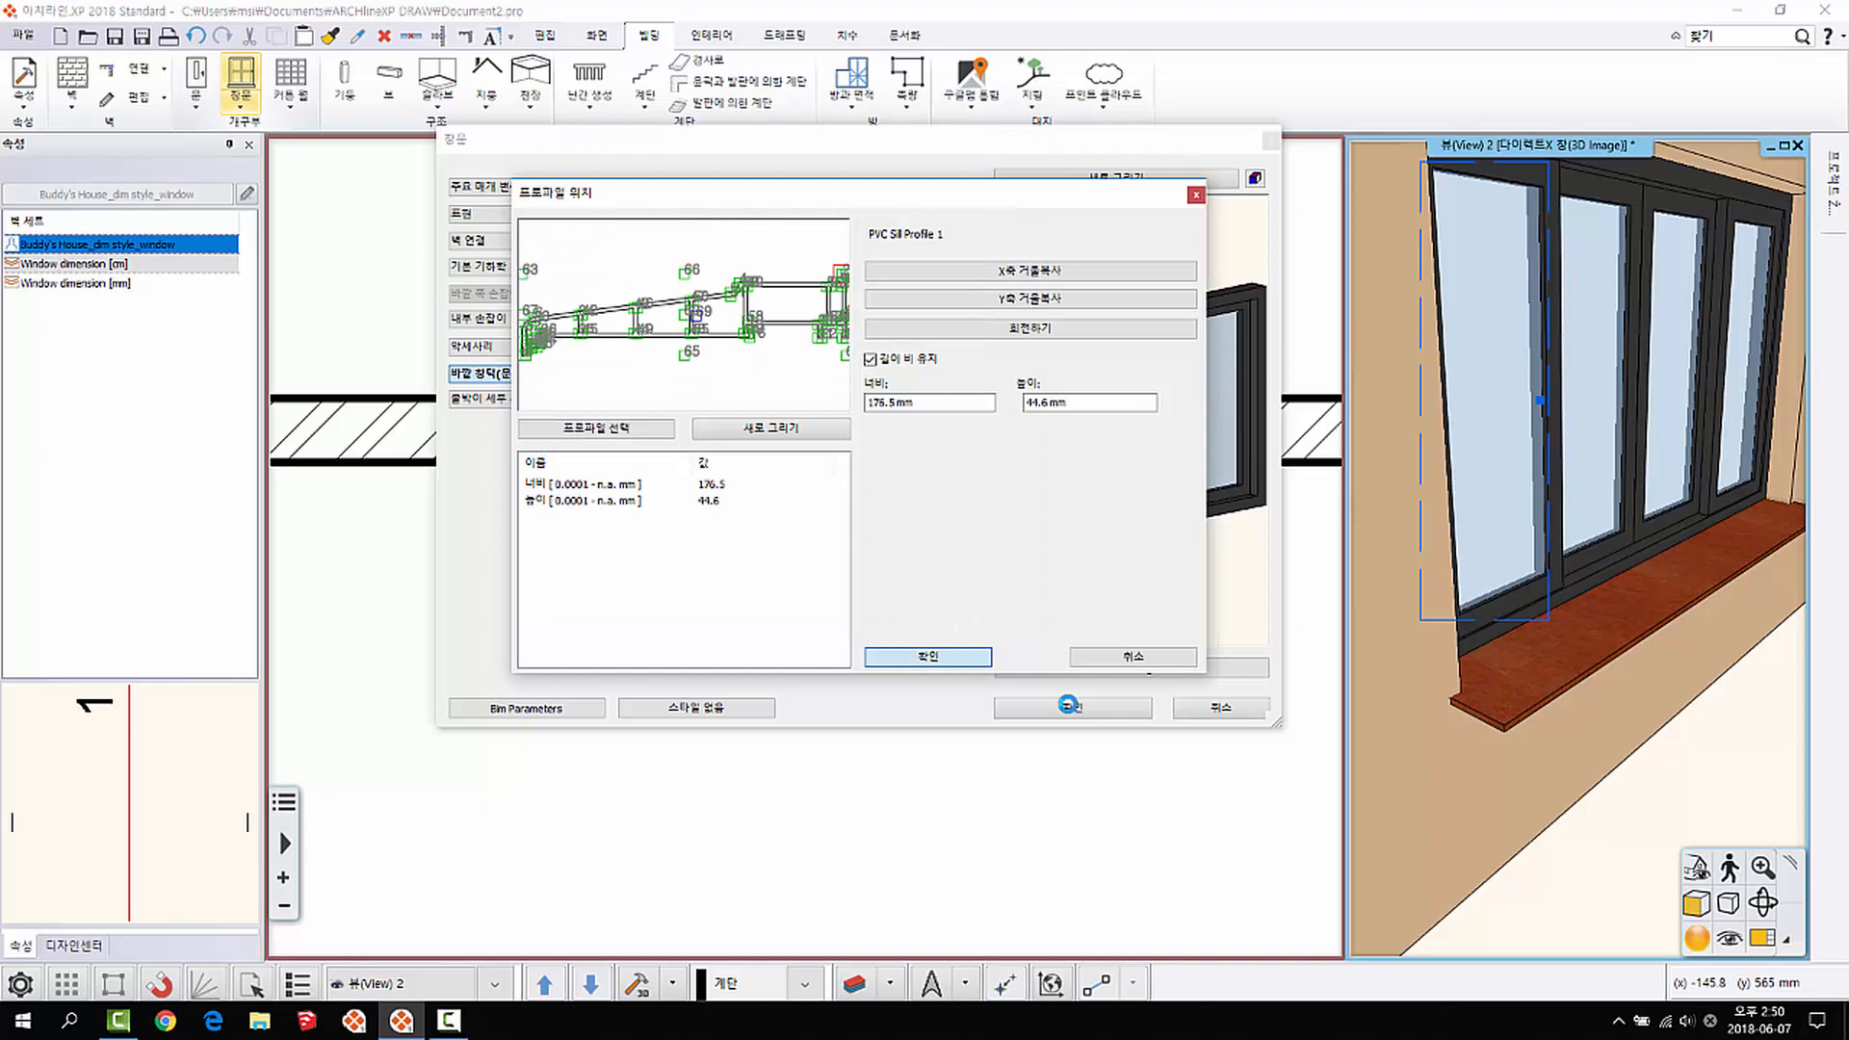
click(1070, 707)
Step: Disable the outer sill's profile section (프로파일 단면도) and enable its width-from-wall option (벽에서 너비) at 200 mm
middle_drag(1663, 668, 1523, 735)
scroll(1473, 673, up, 3)
scroll(1503, 655, up, 3)
scroll(1499, 706, down, 1)
scroll(1535, 710, down, 3)
scroll(1527, 732, down, 2)
click(1500, 569)
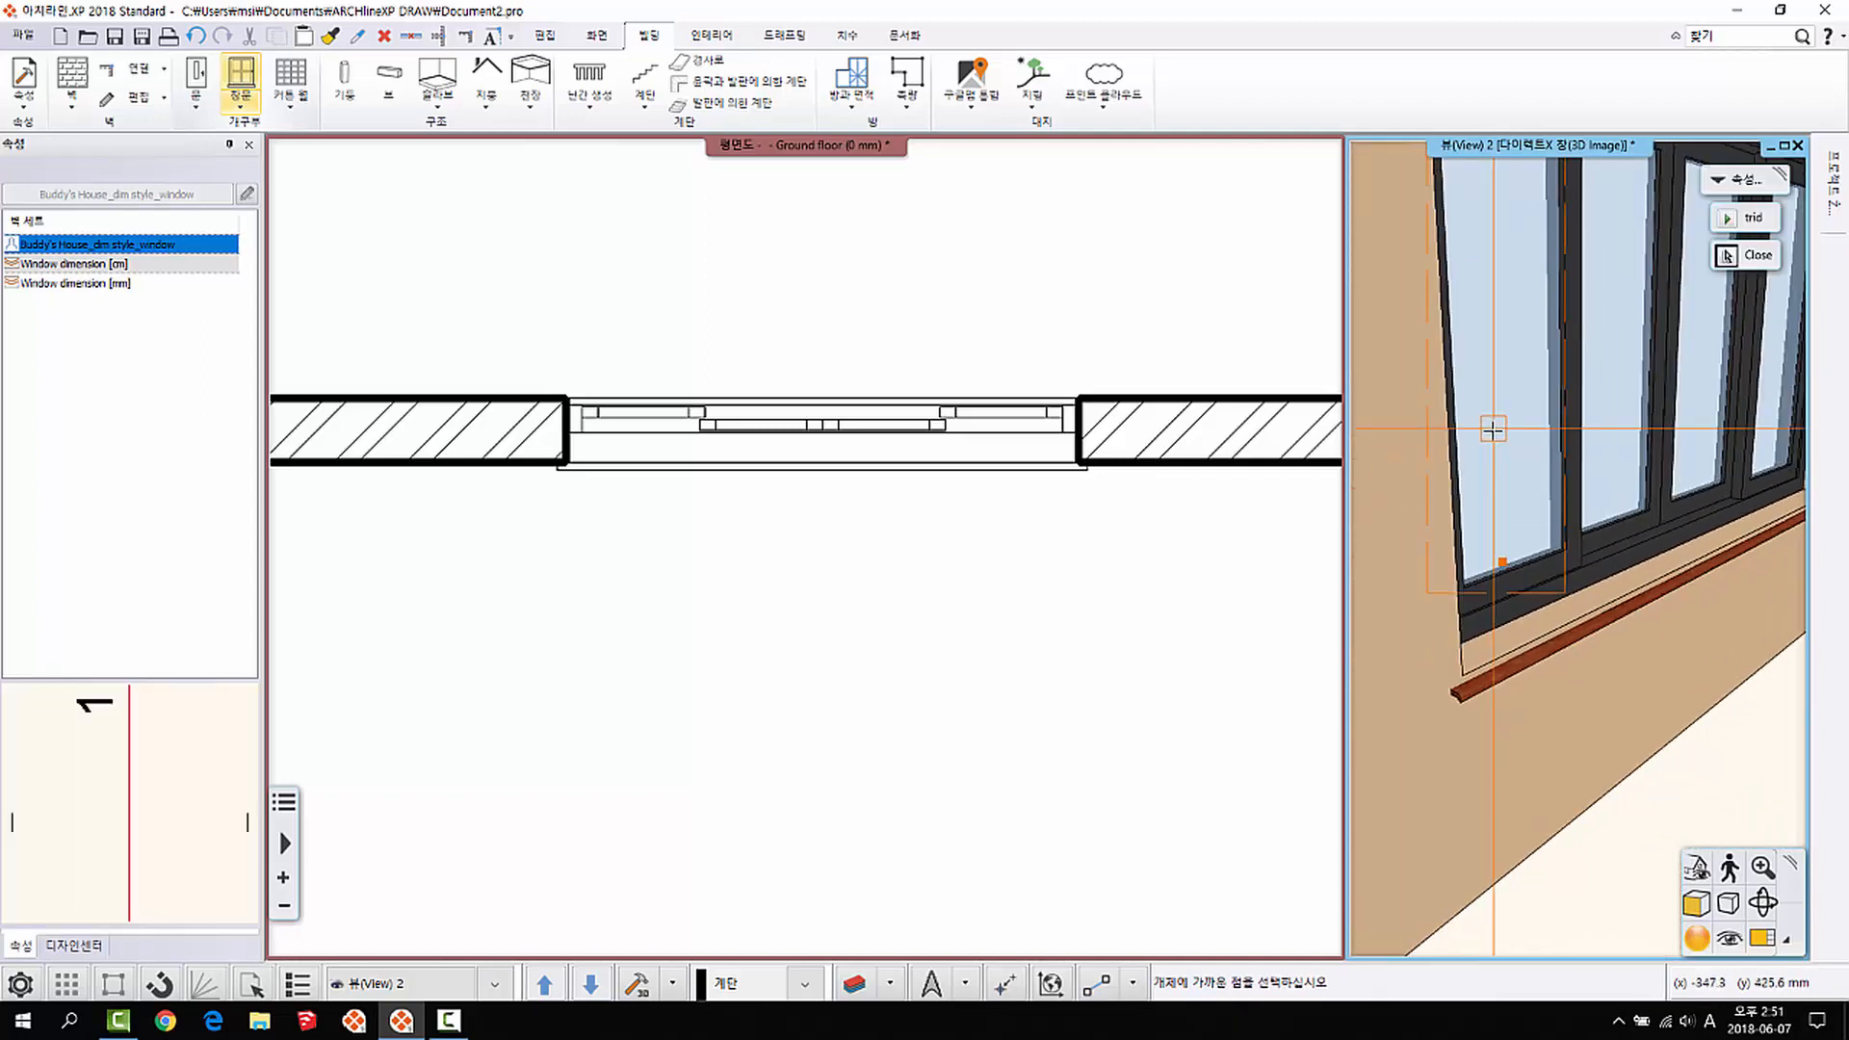
right_click(1533, 438)
click(1618, 467)
click(527, 372)
click(630, 233)
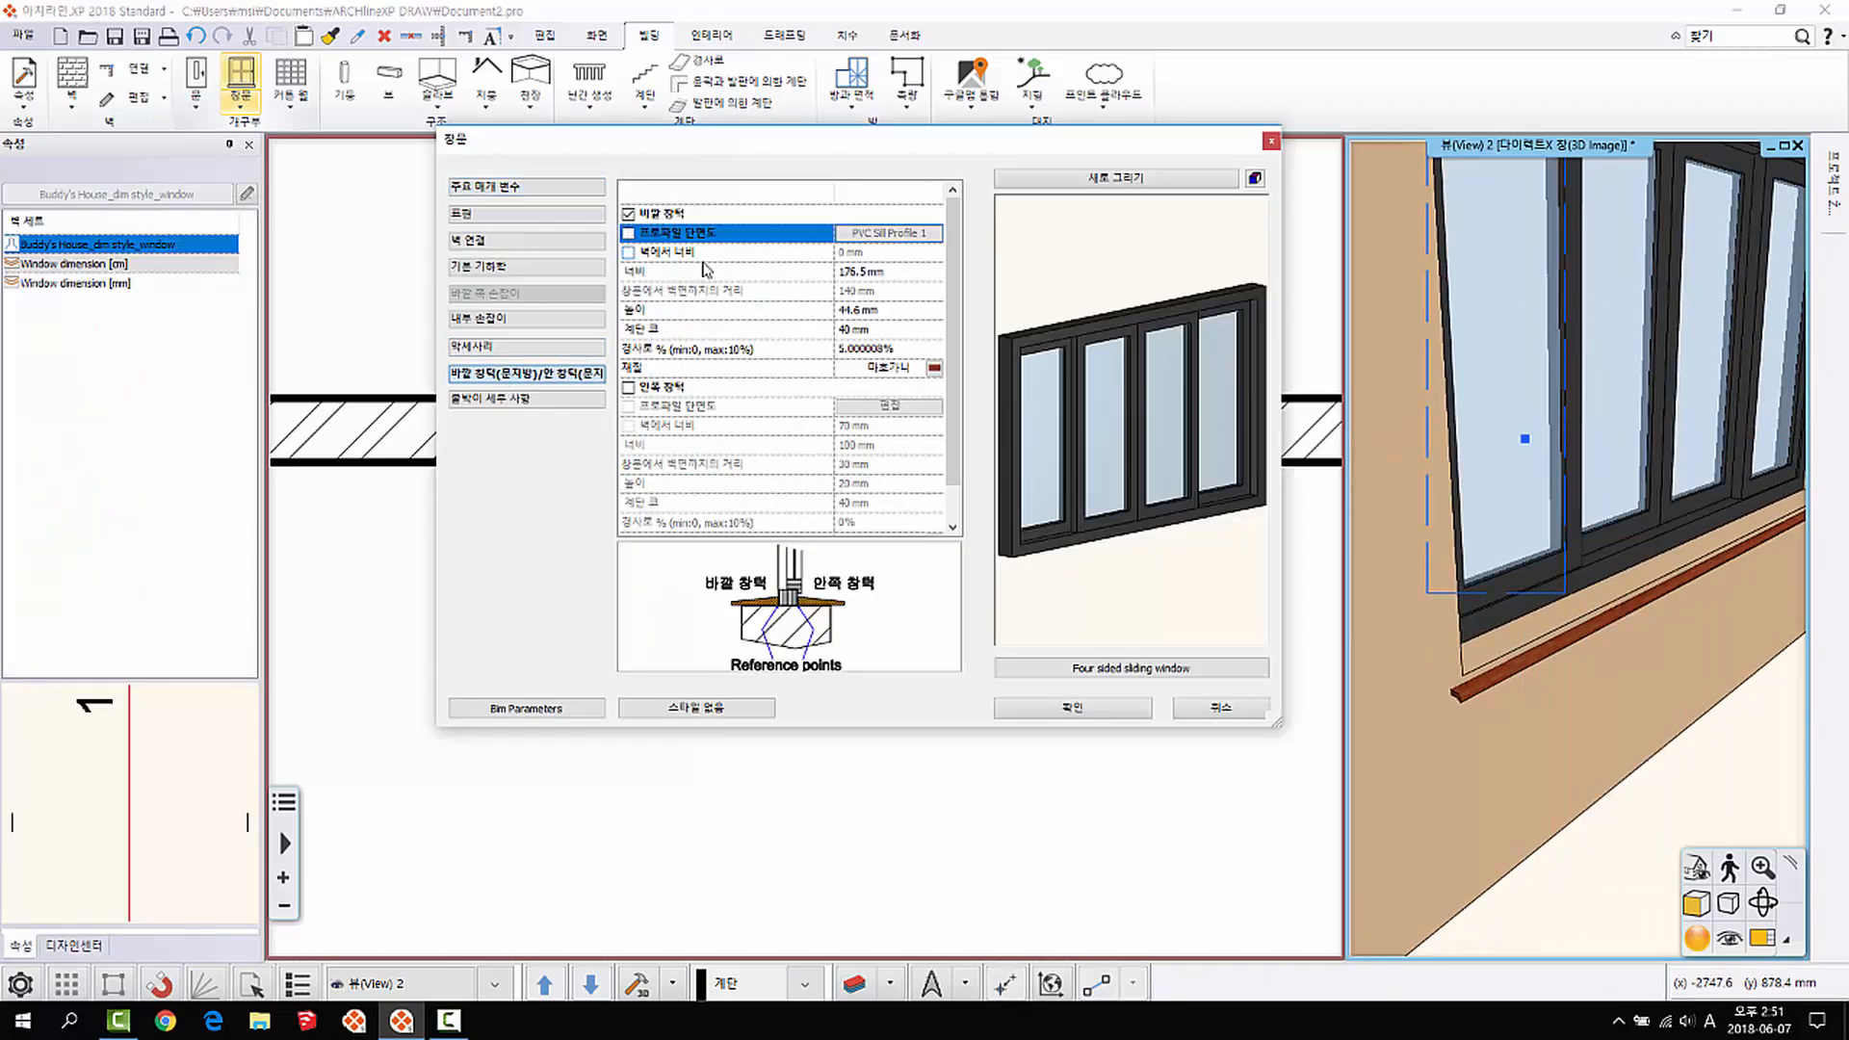
click(629, 253)
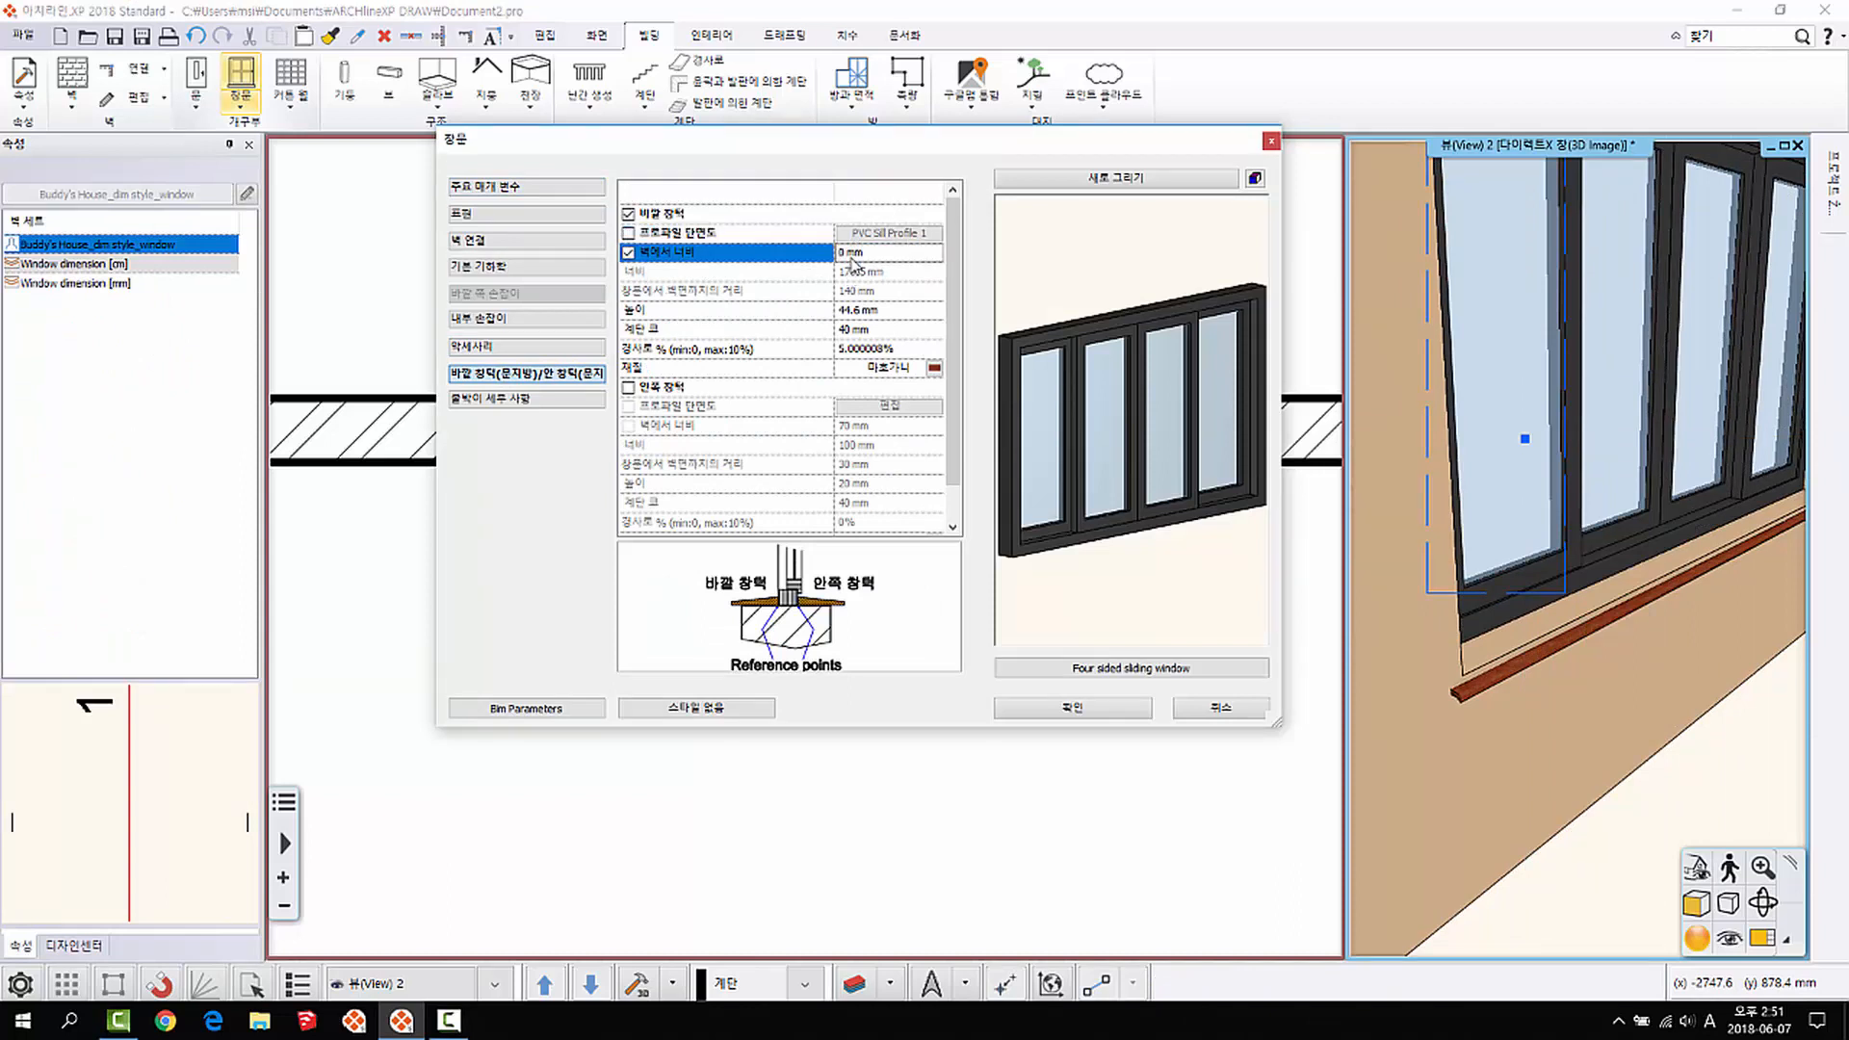
text(200)
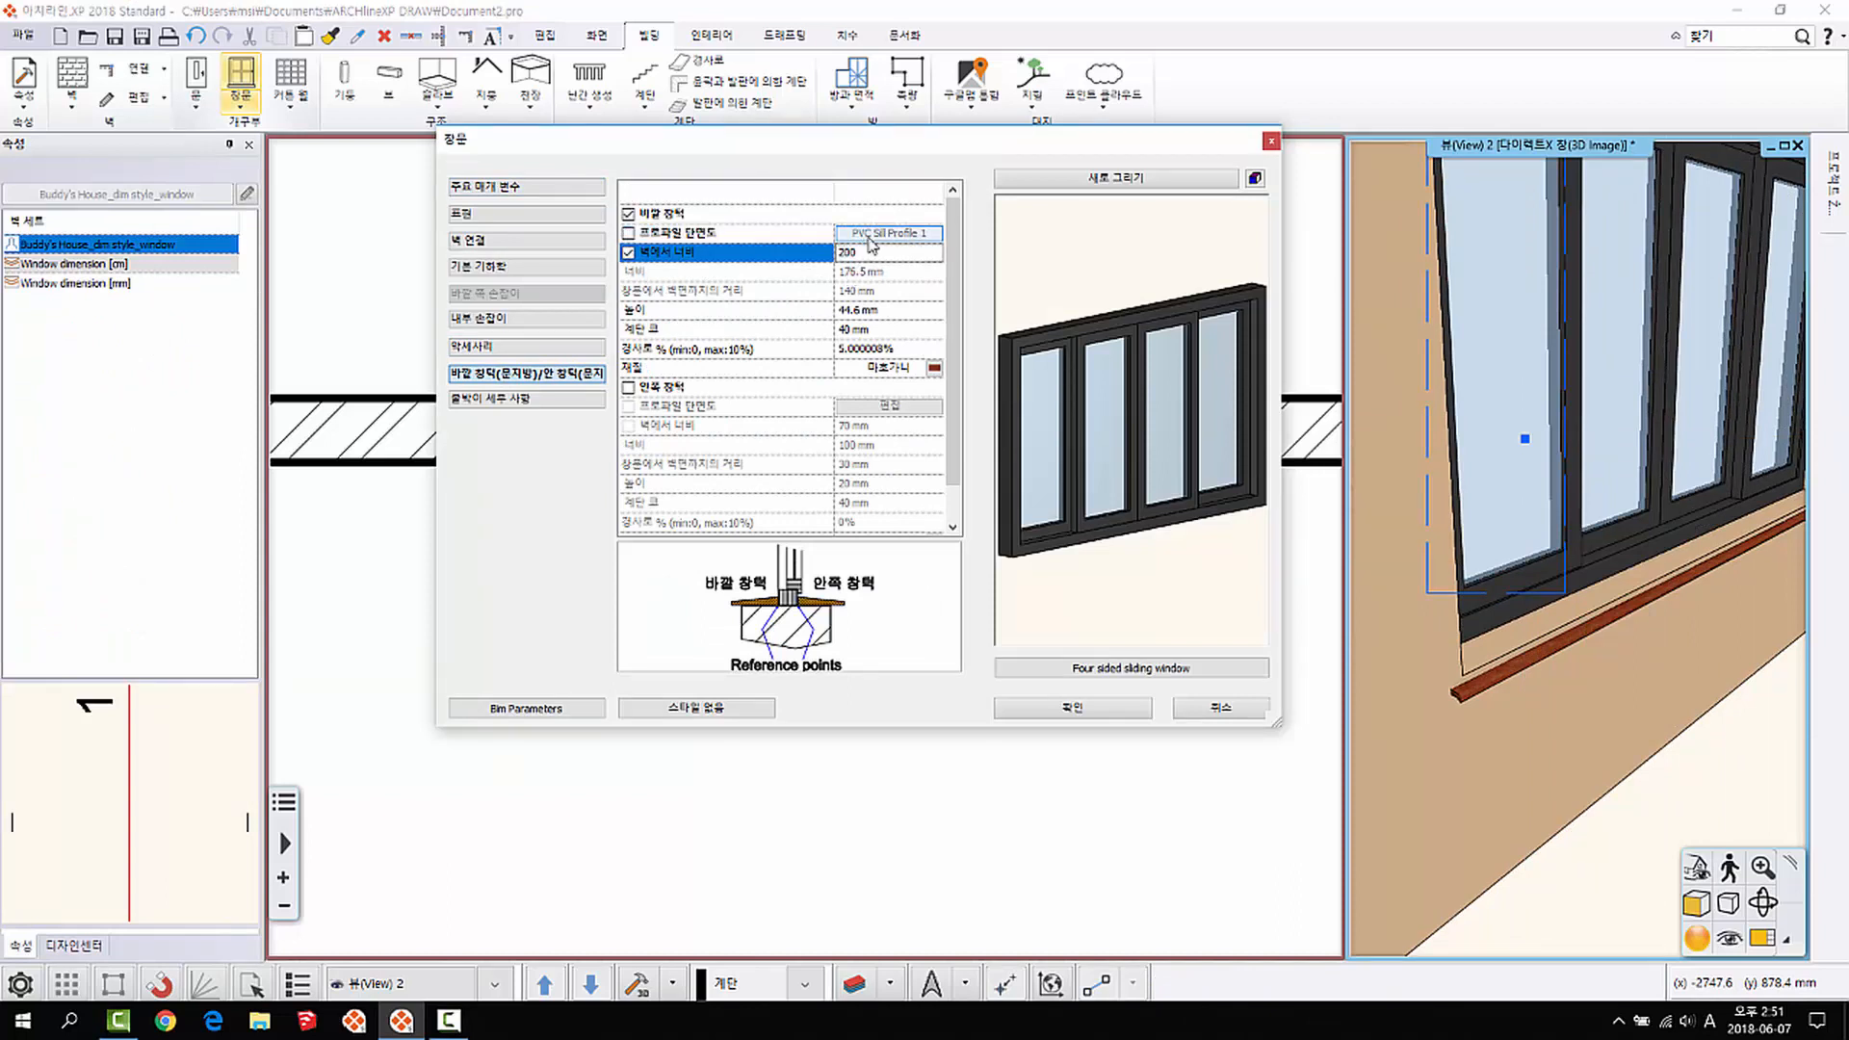
Step: Set the outer sill's height (높이) to 50 mm and apply the sill changes to the window
click(876, 310)
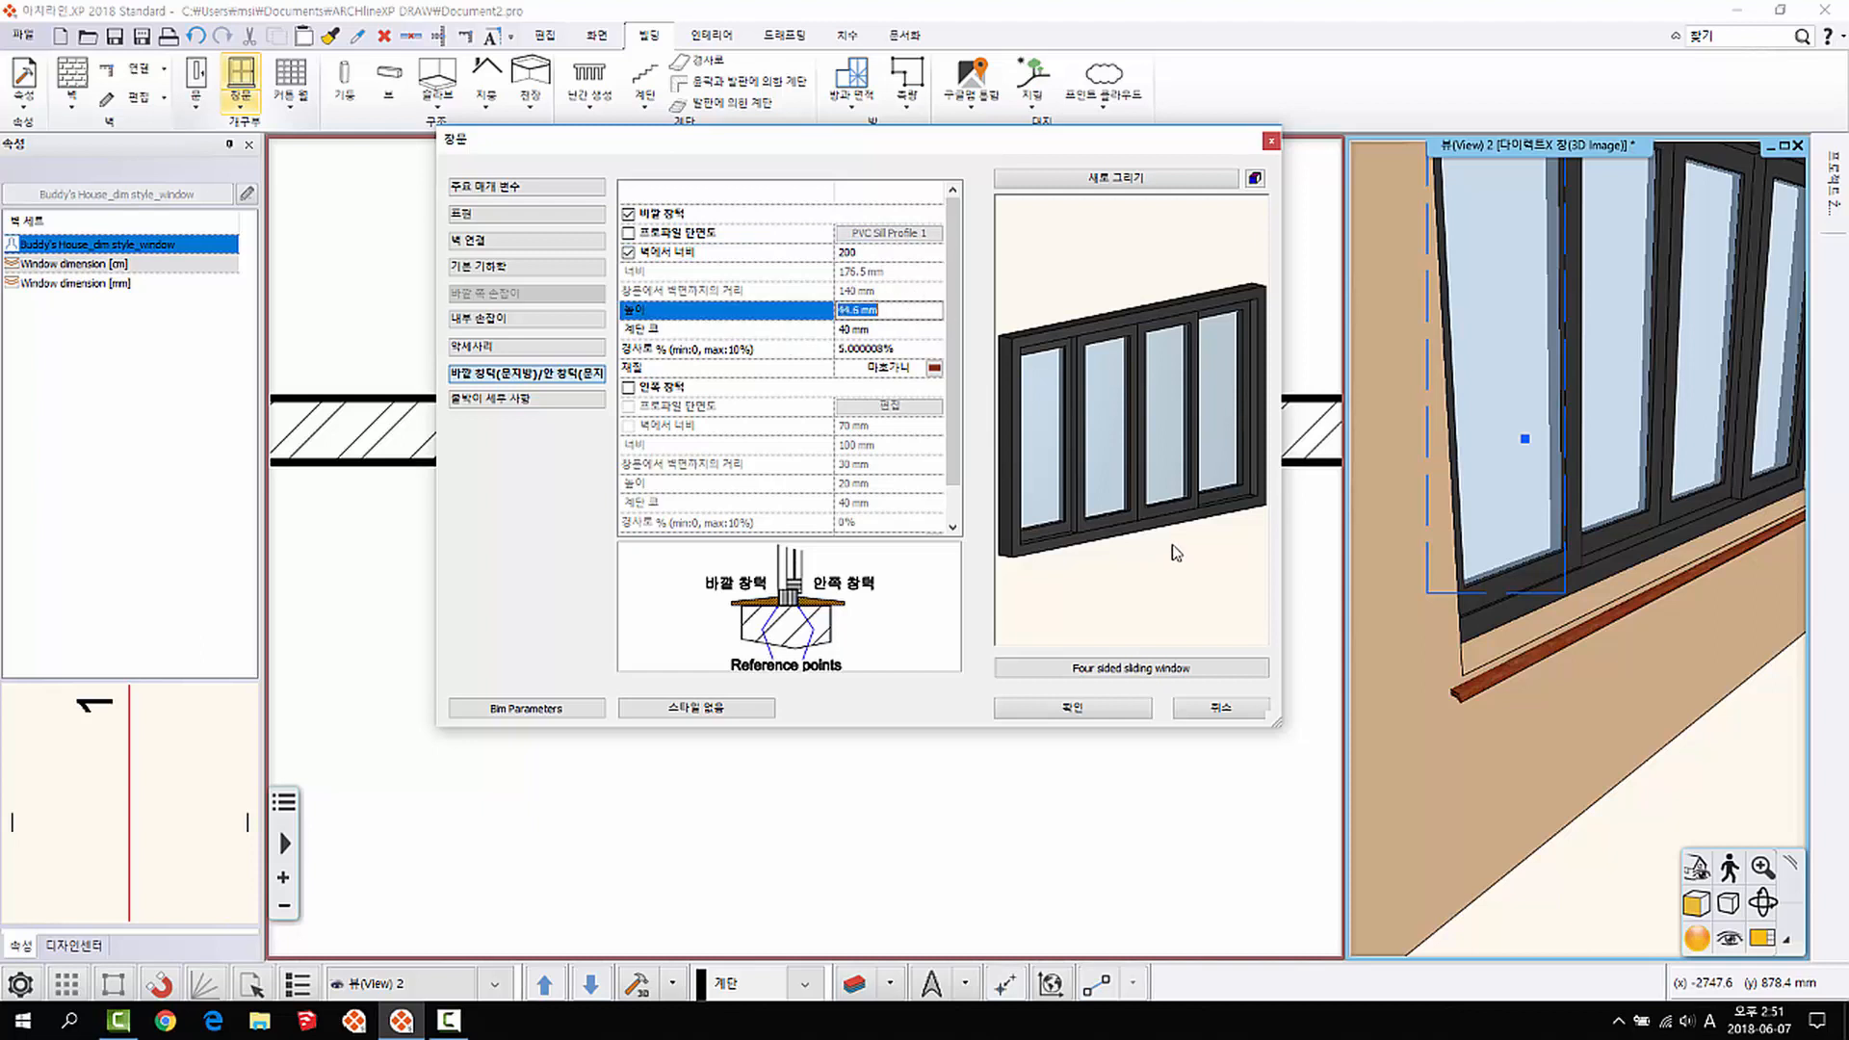
drag(1176, 552, 1183, 401)
click(1105, 176)
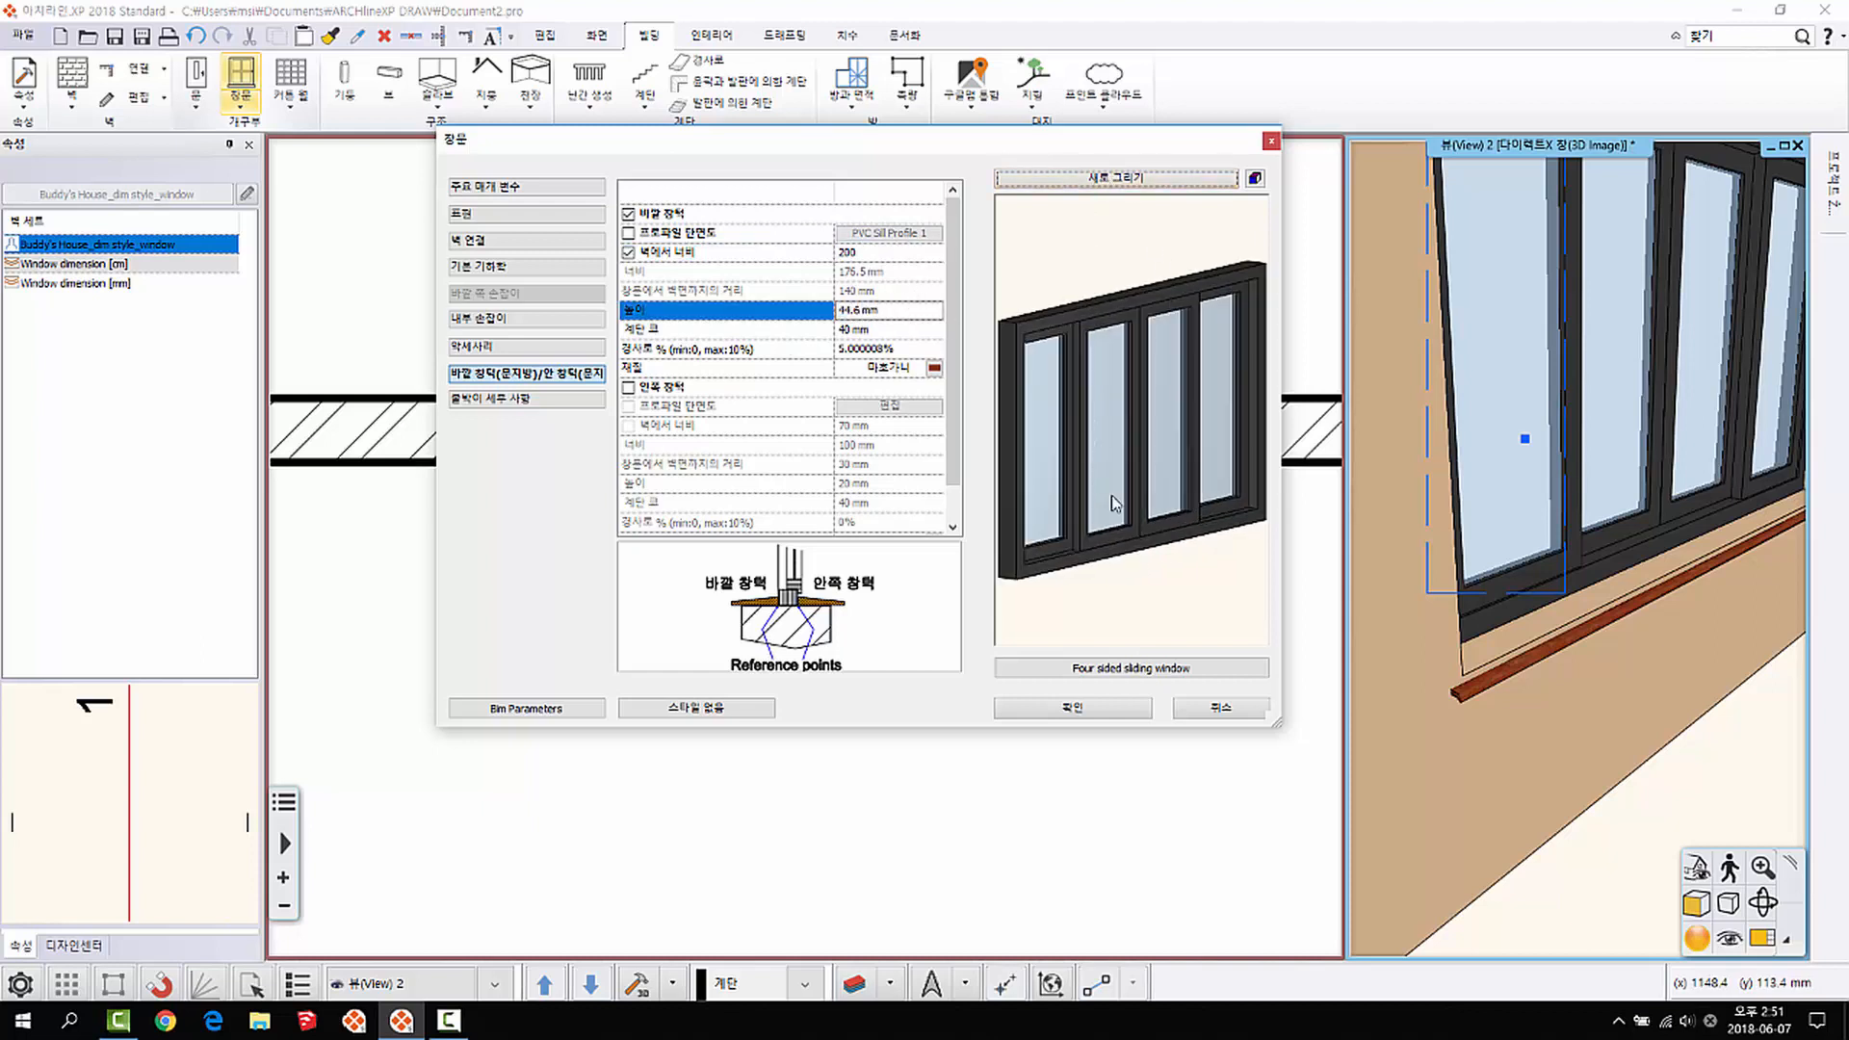
click(884, 310)
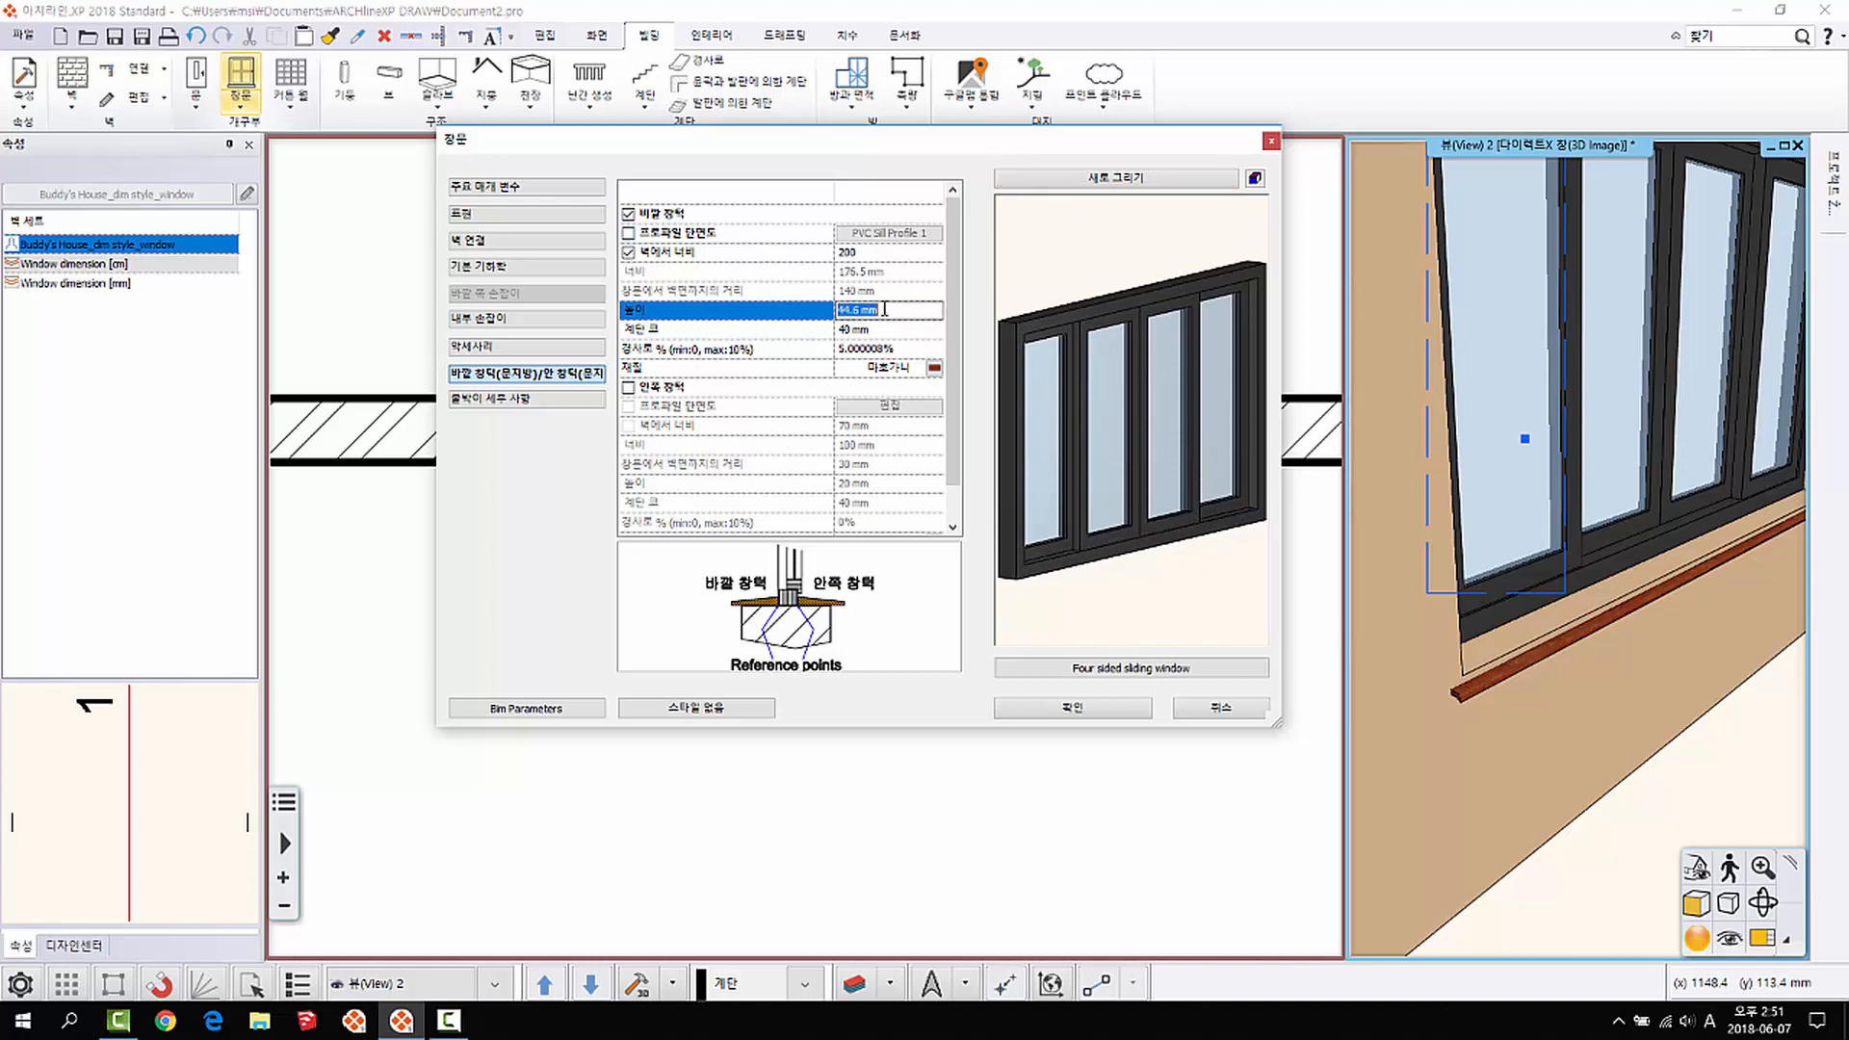
text(50)
click(1069, 708)
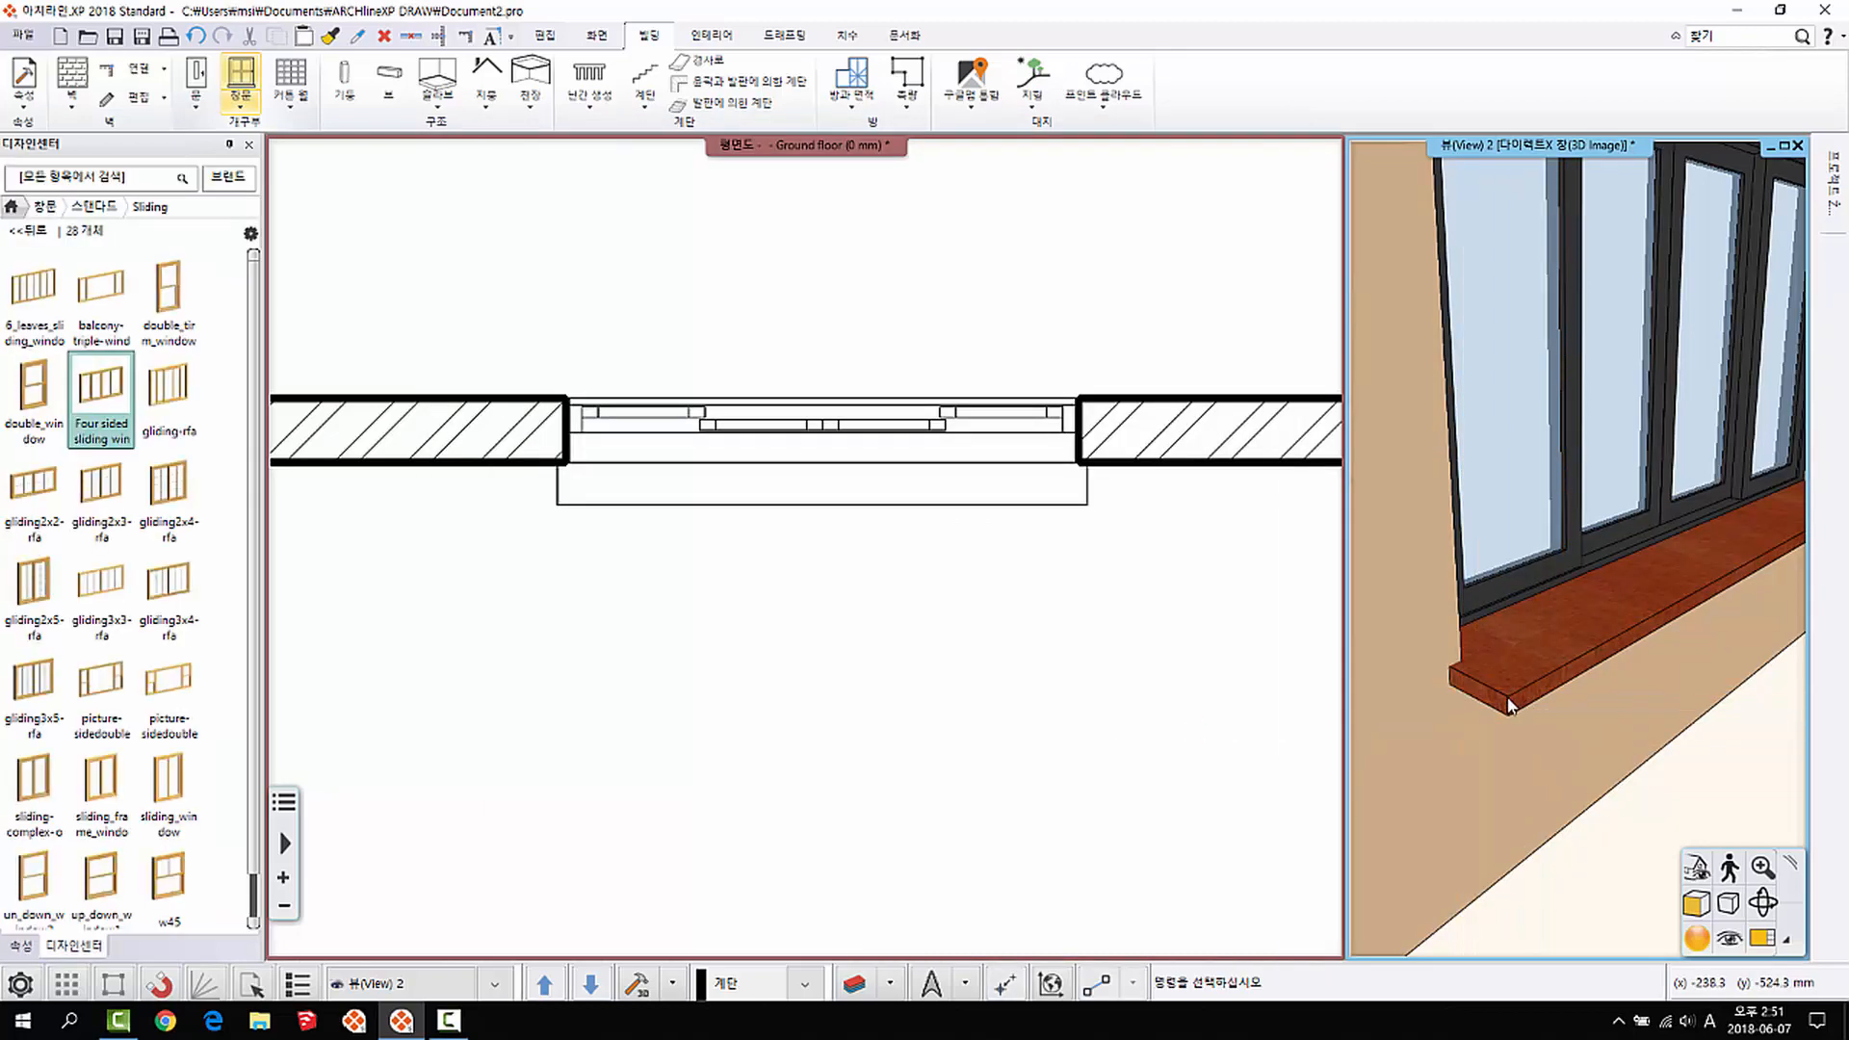
Step: Set the outer sill's nosing (계단 코) to 0 mm in the window's properties and apply it
right_click(1511, 643)
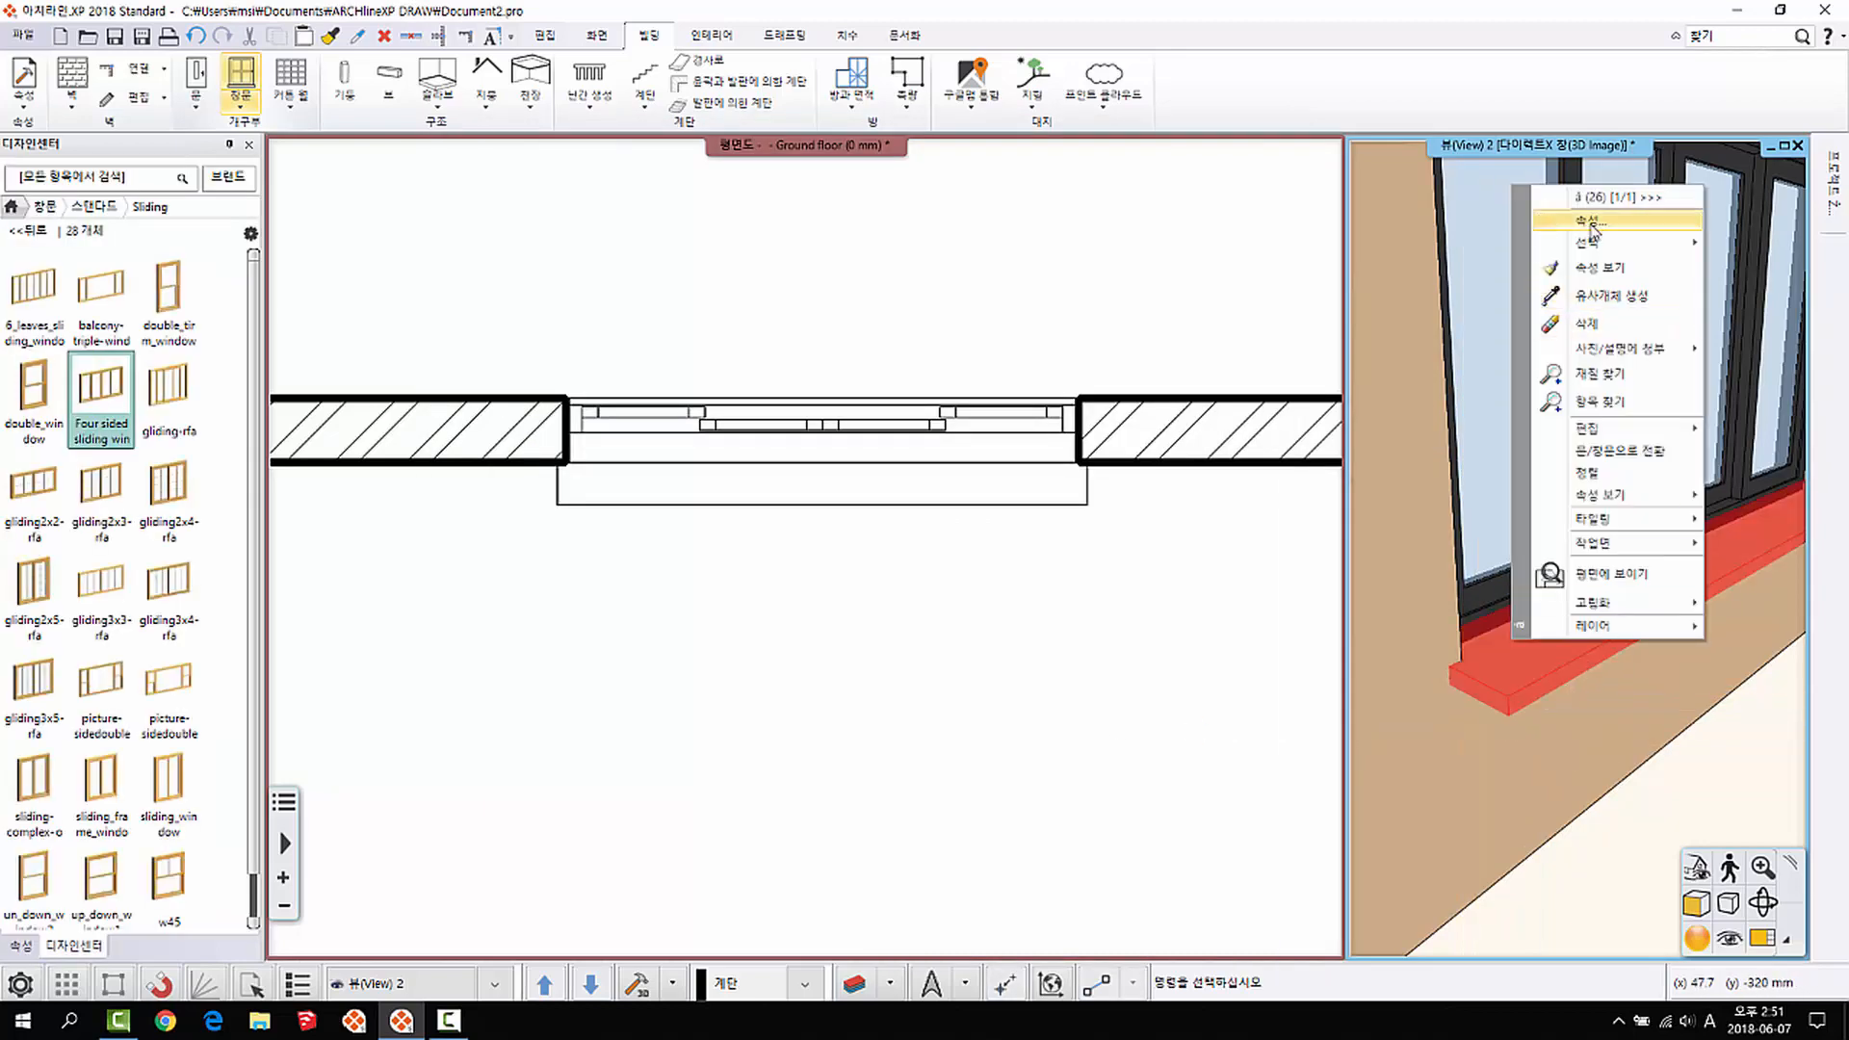
click(1596, 231)
click(526, 373)
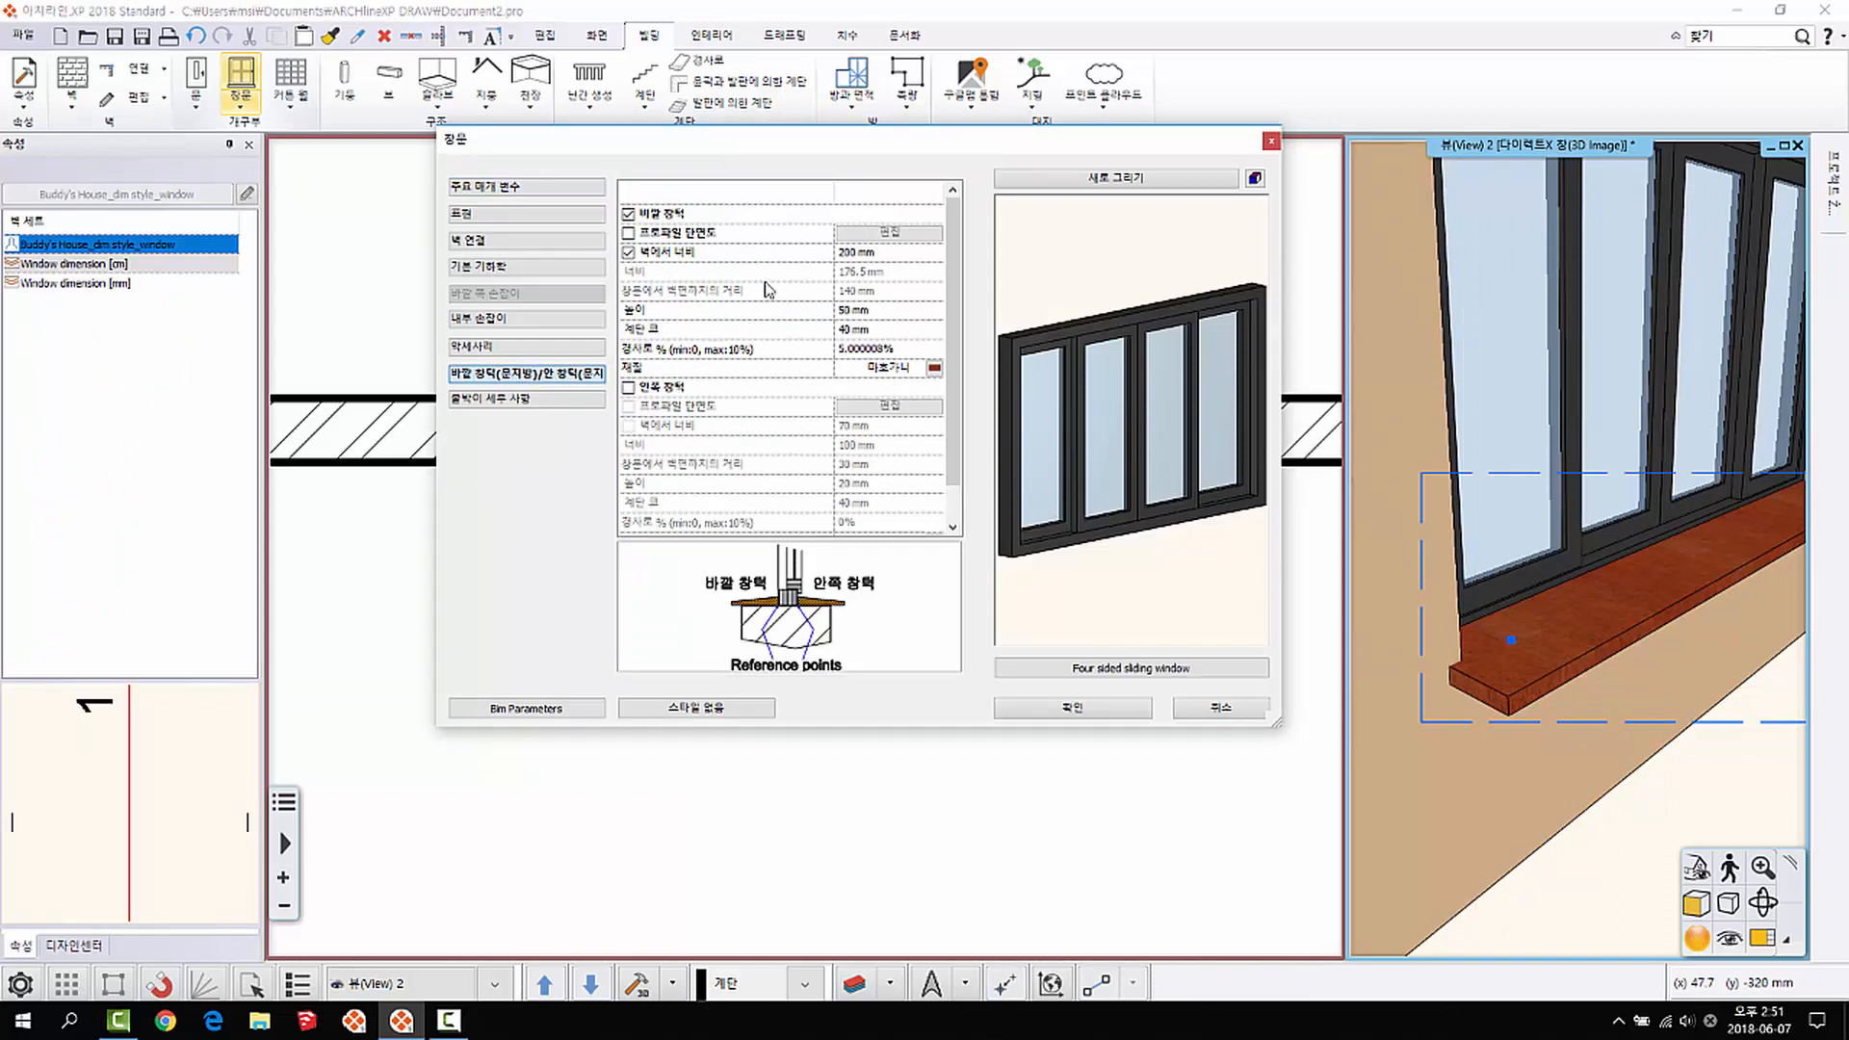
drag(951, 344, 952, 364)
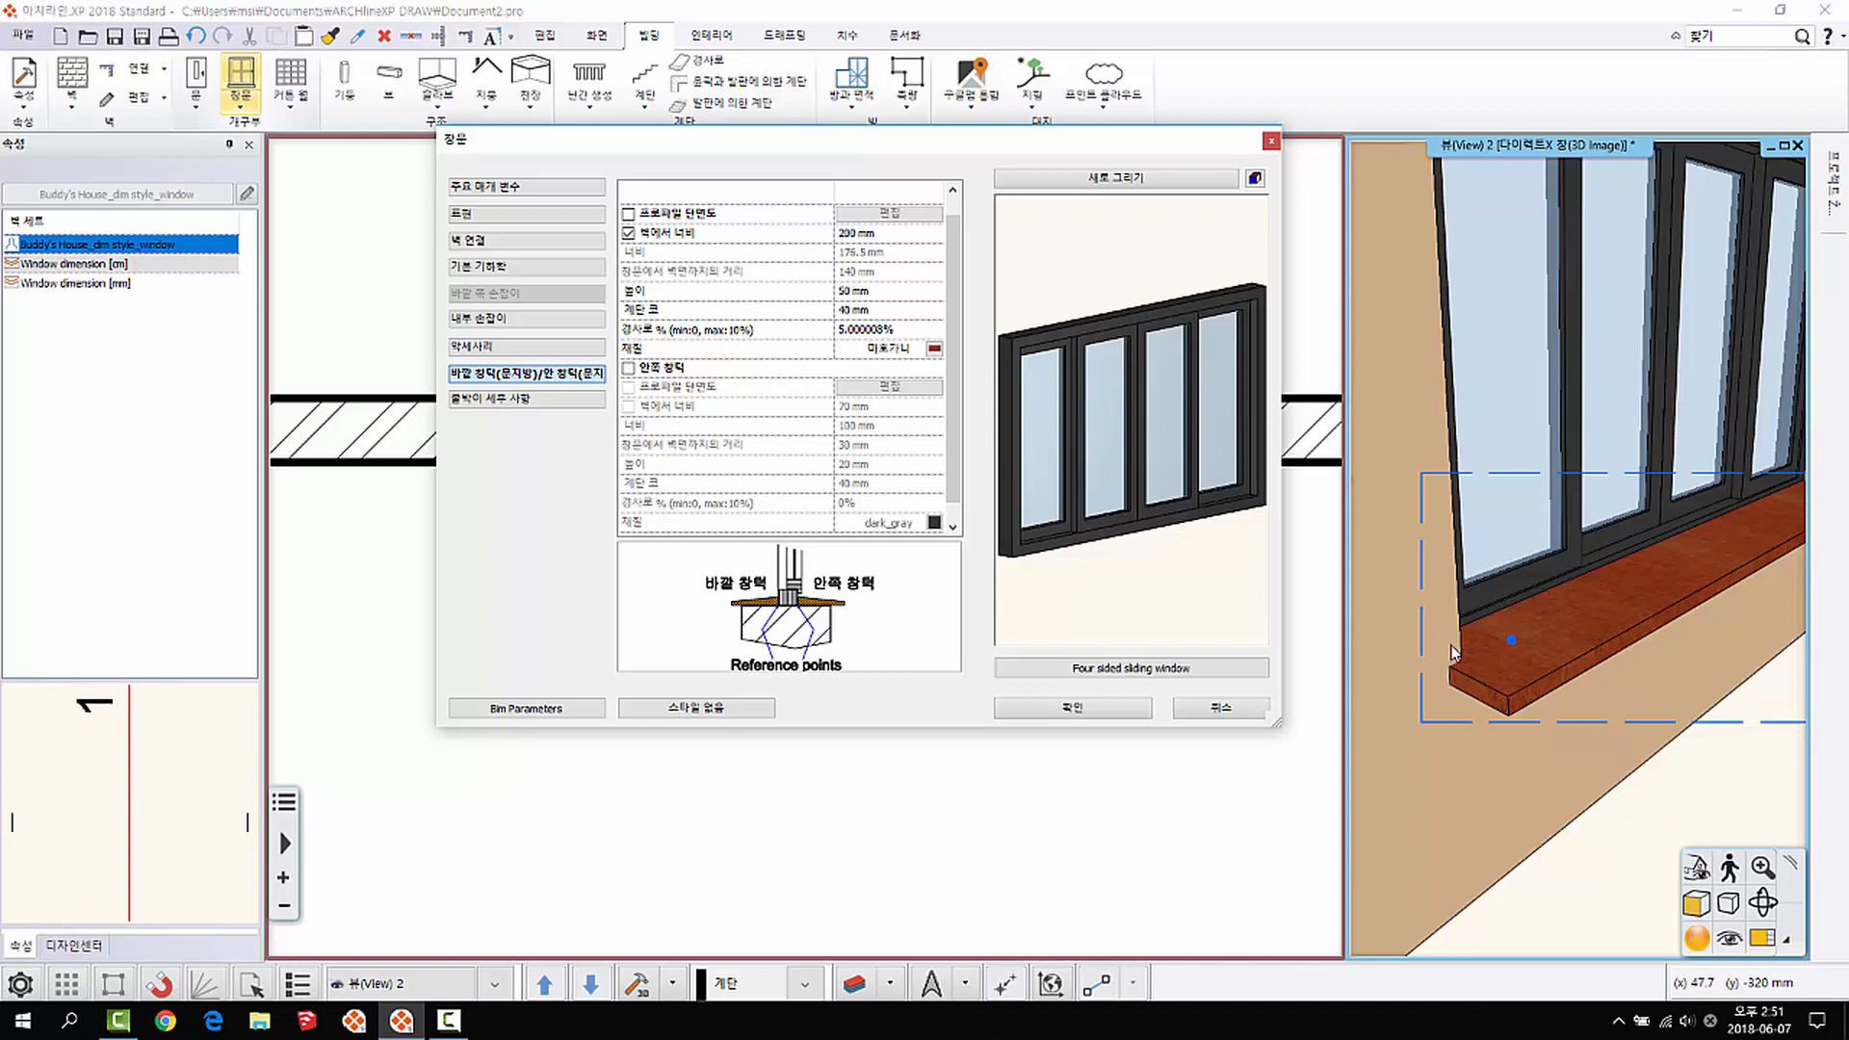
click(850, 310)
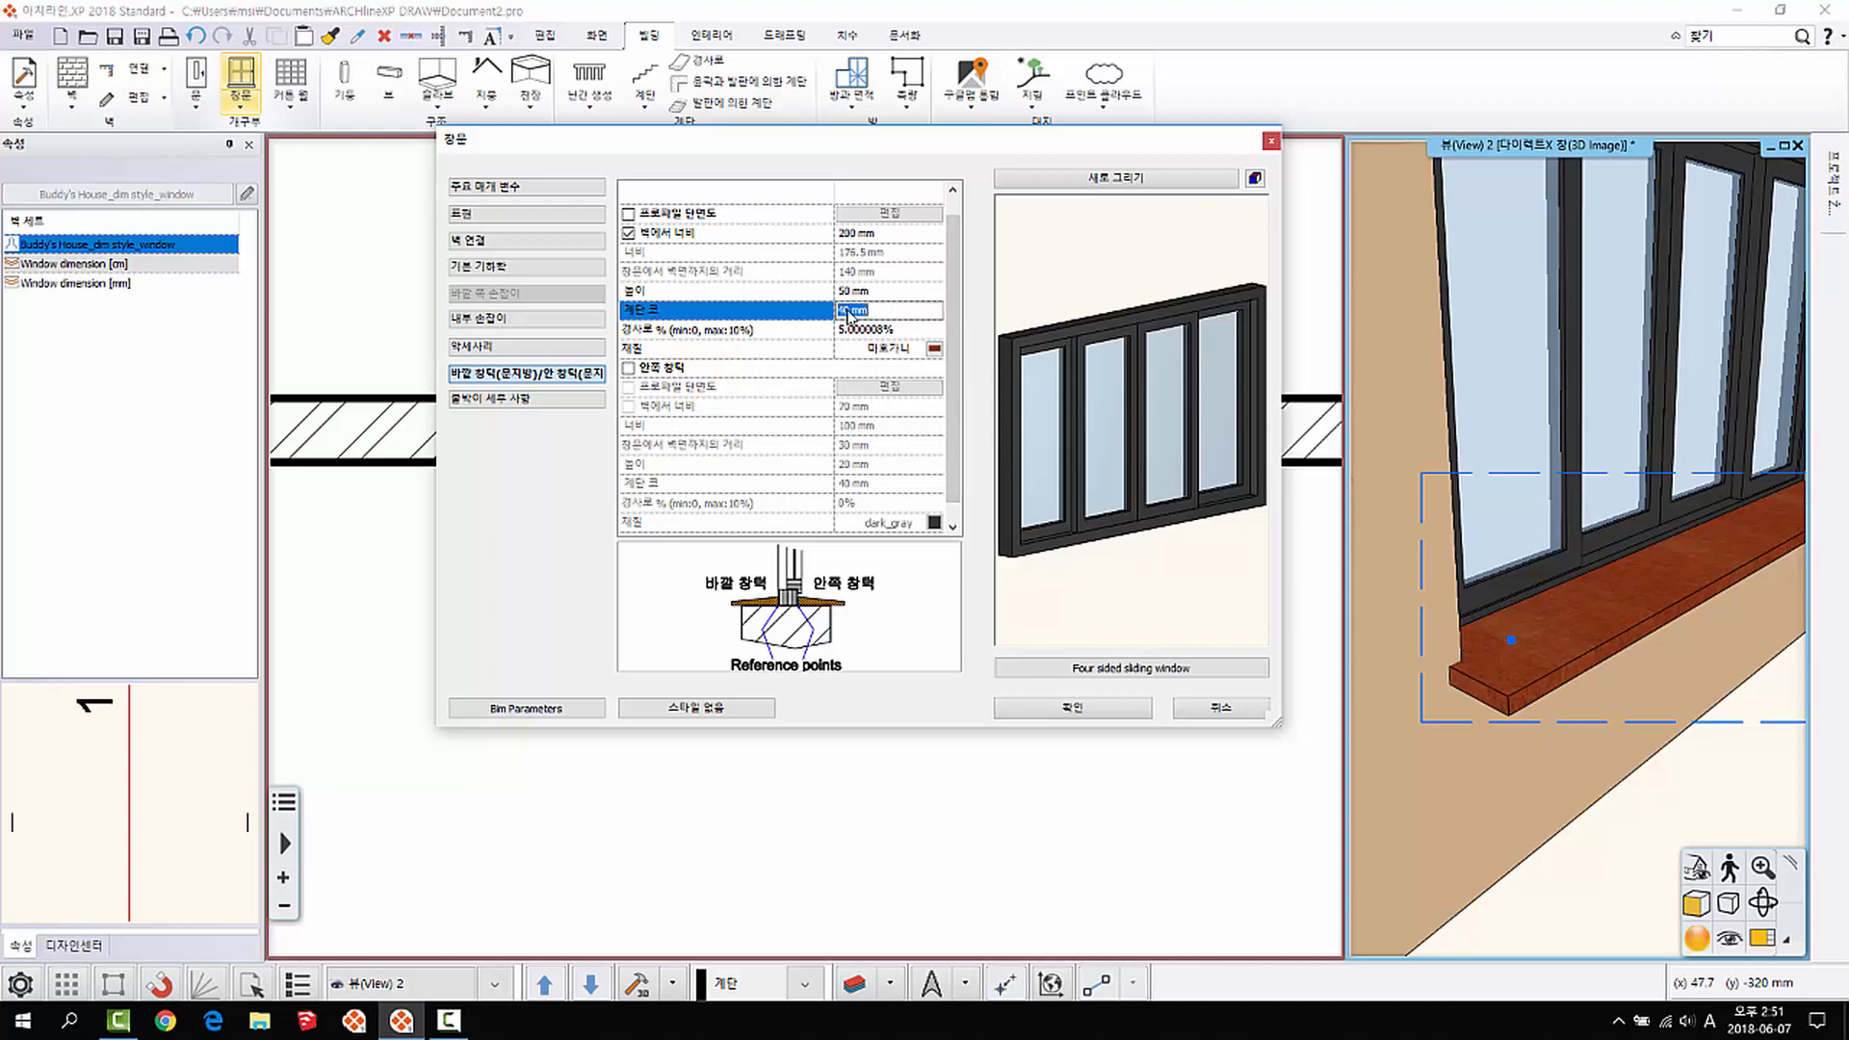
click(1123, 710)
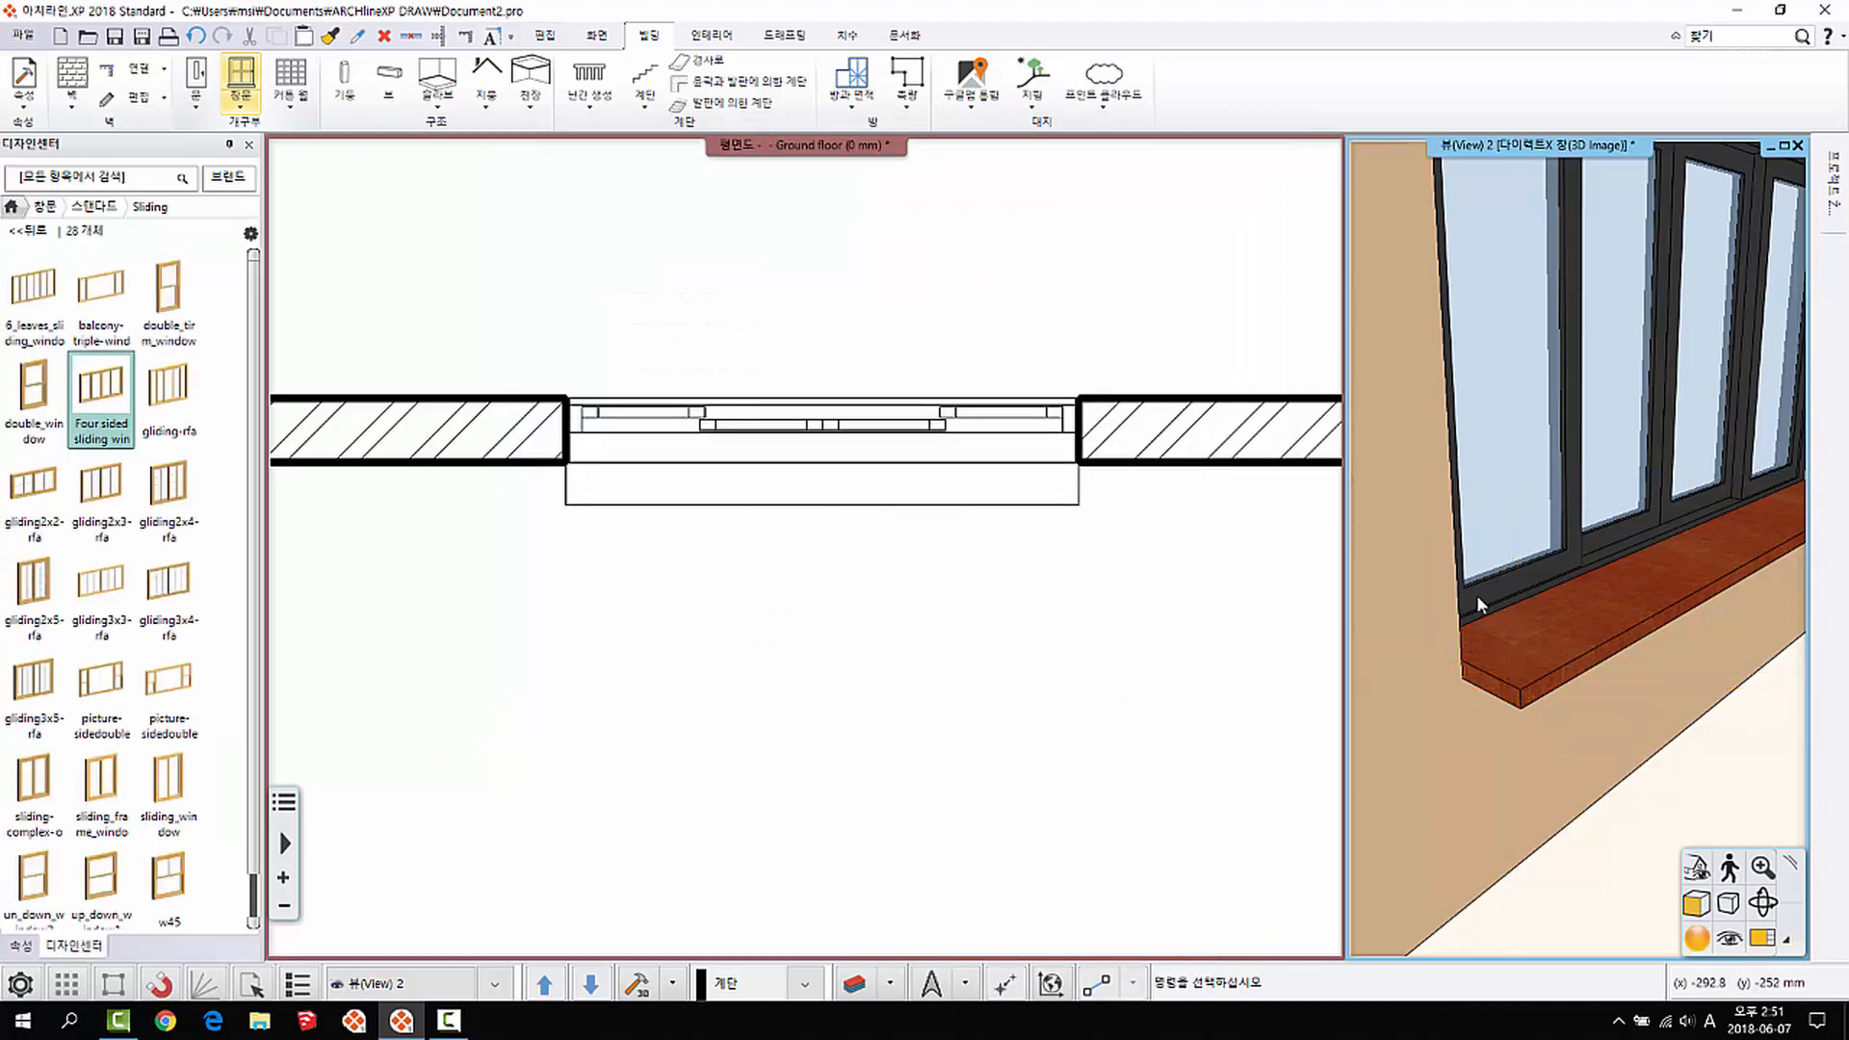
Step: Change the outer sill's material (재질) to dark_gray and apply it to the window
right_click(1508, 592)
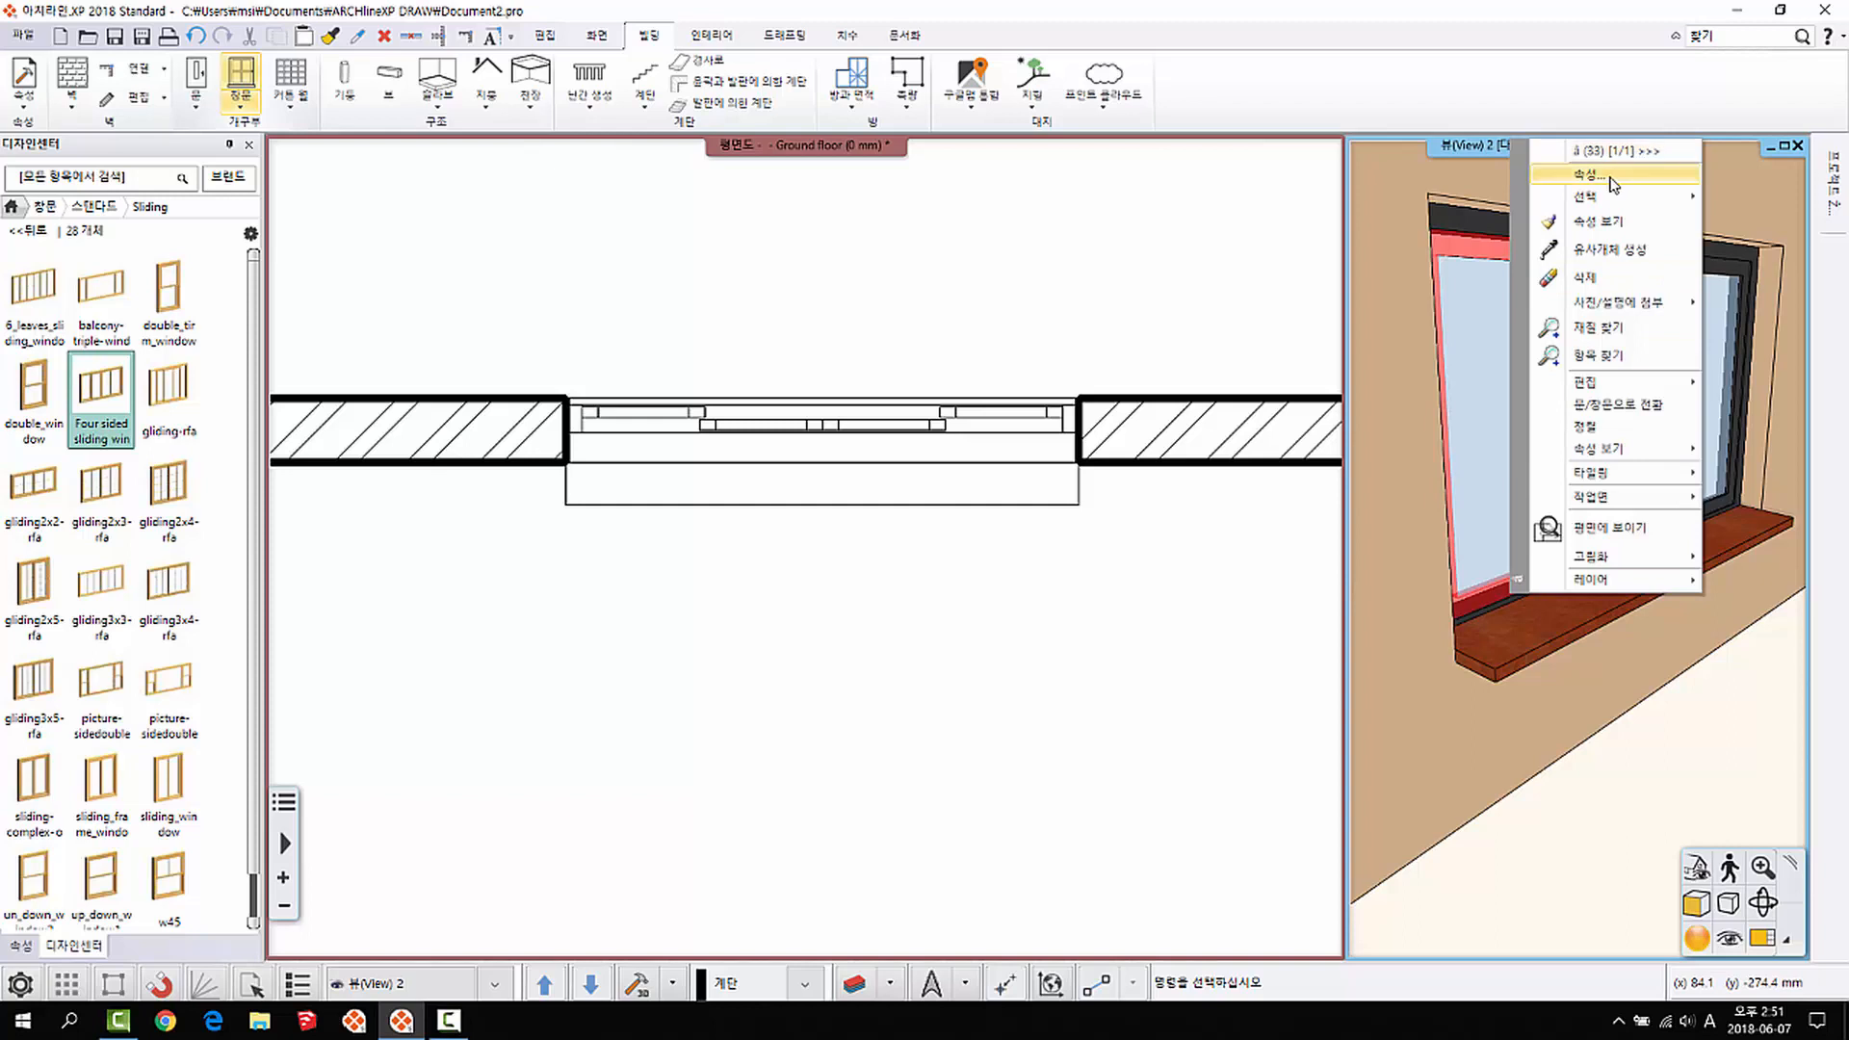
click(1612, 183)
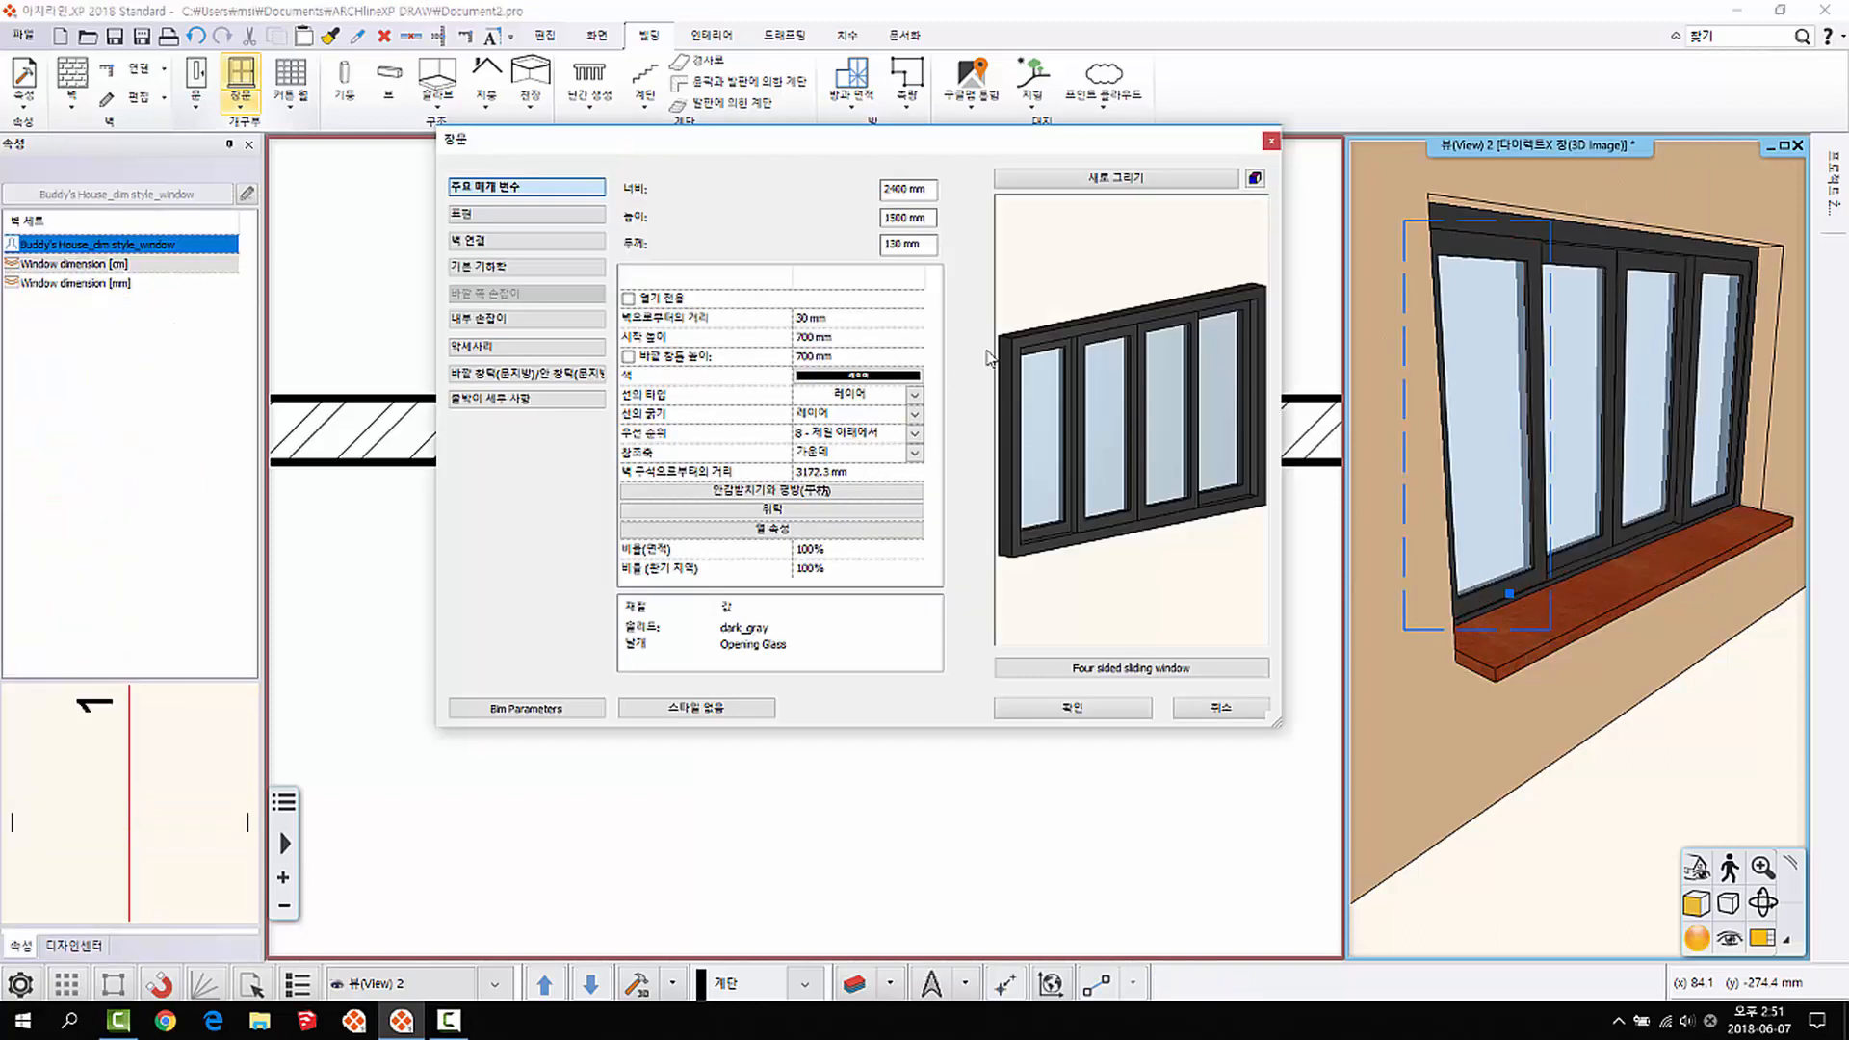
click(510, 374)
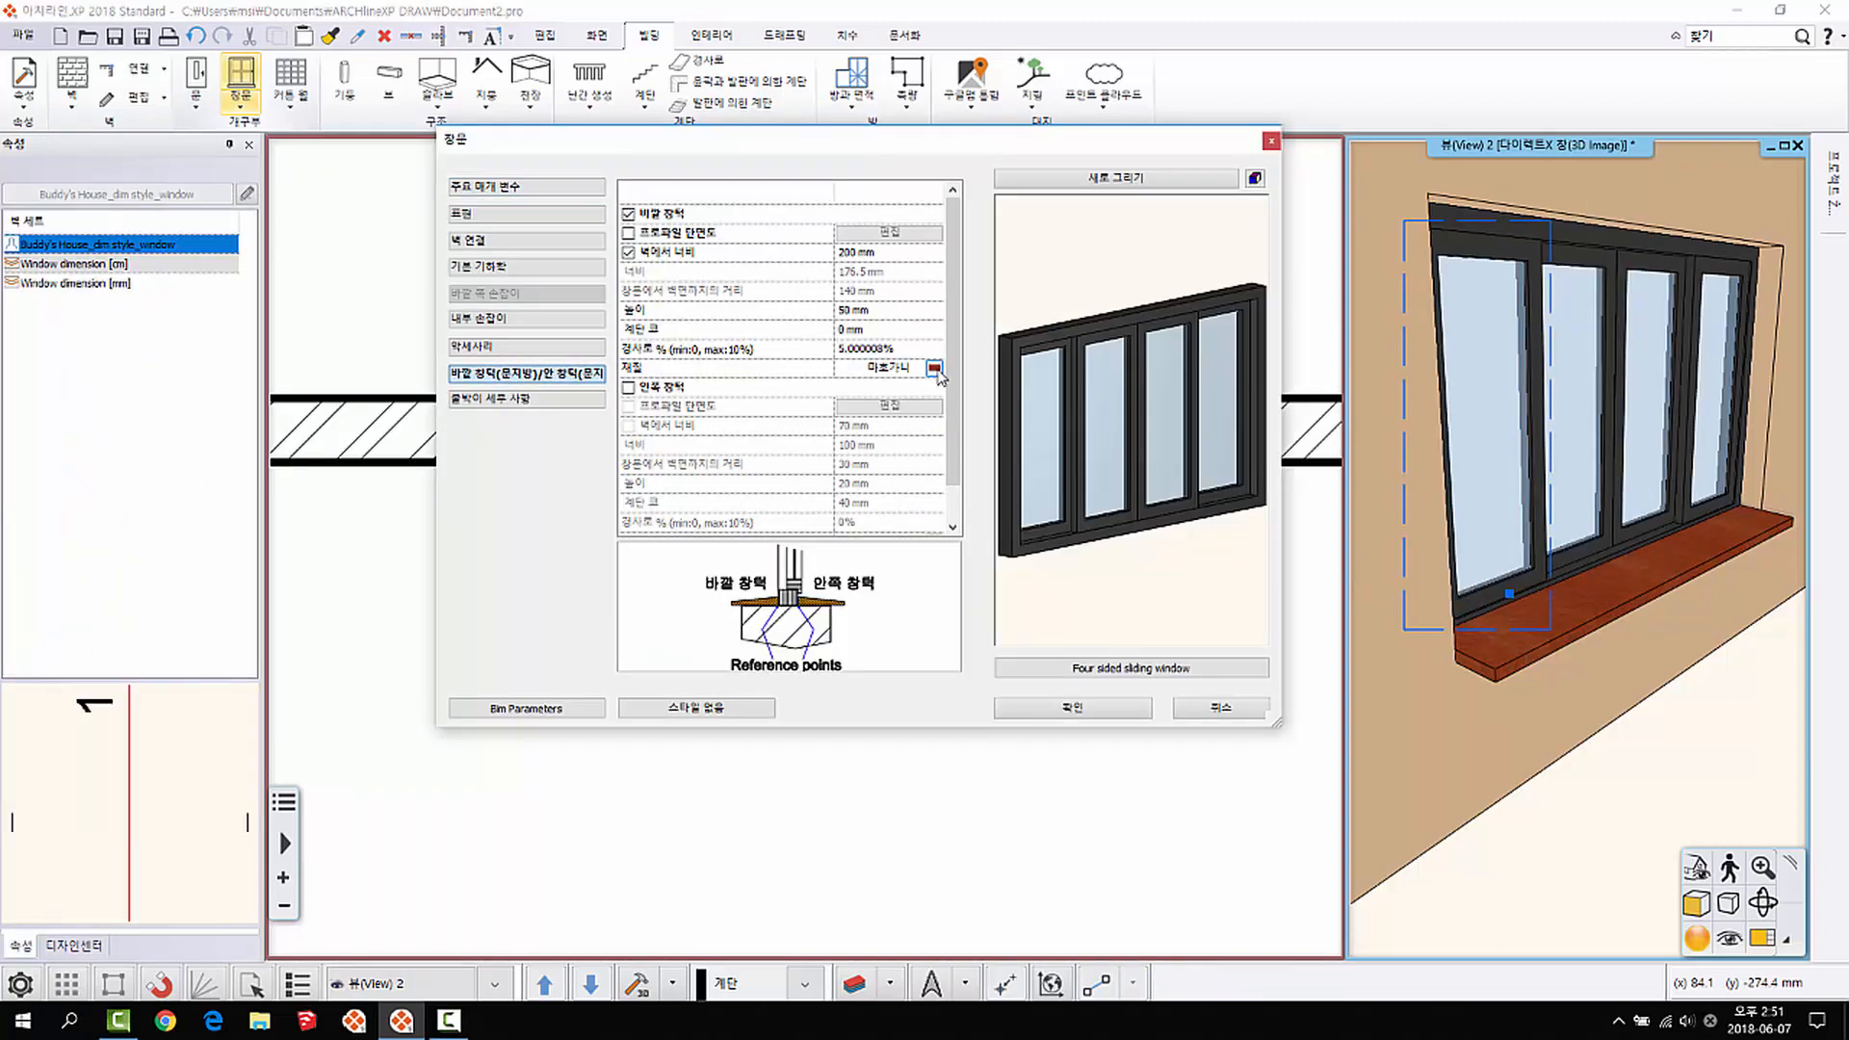
click(937, 370)
mouse_move(764, 204)
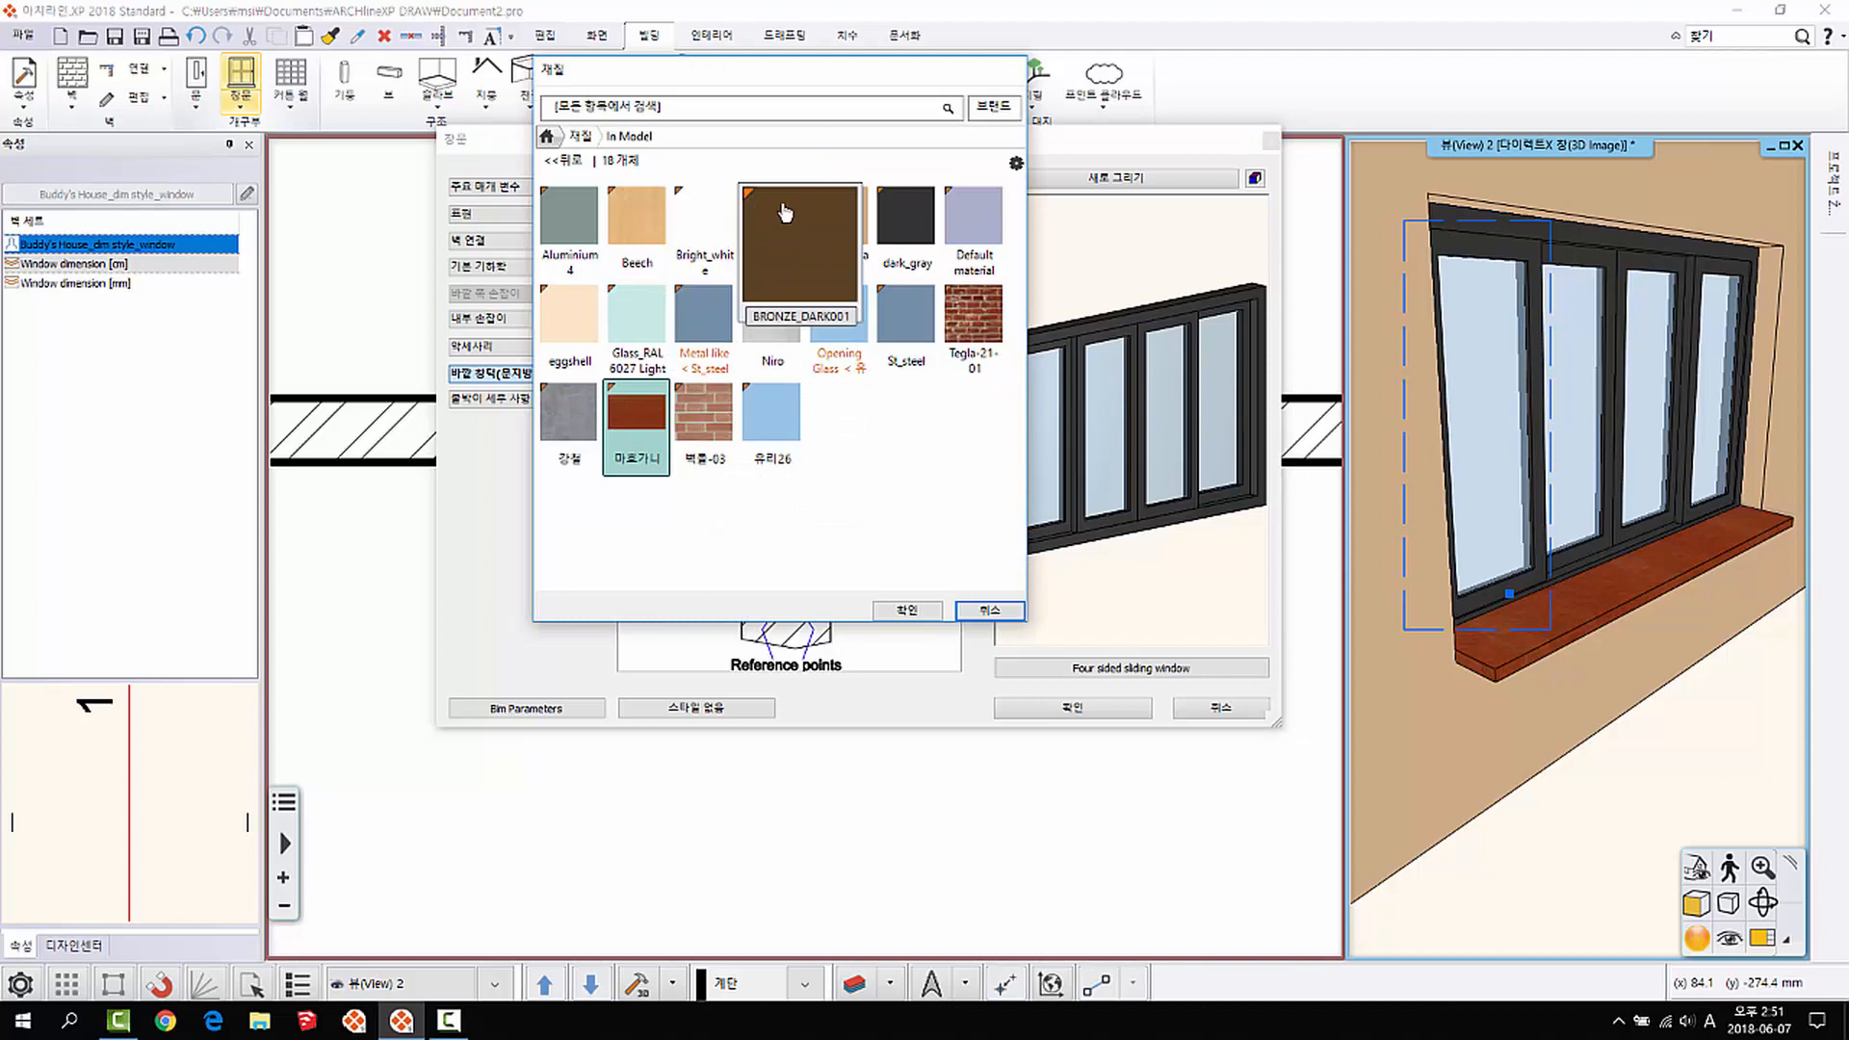
double_click(905, 215)
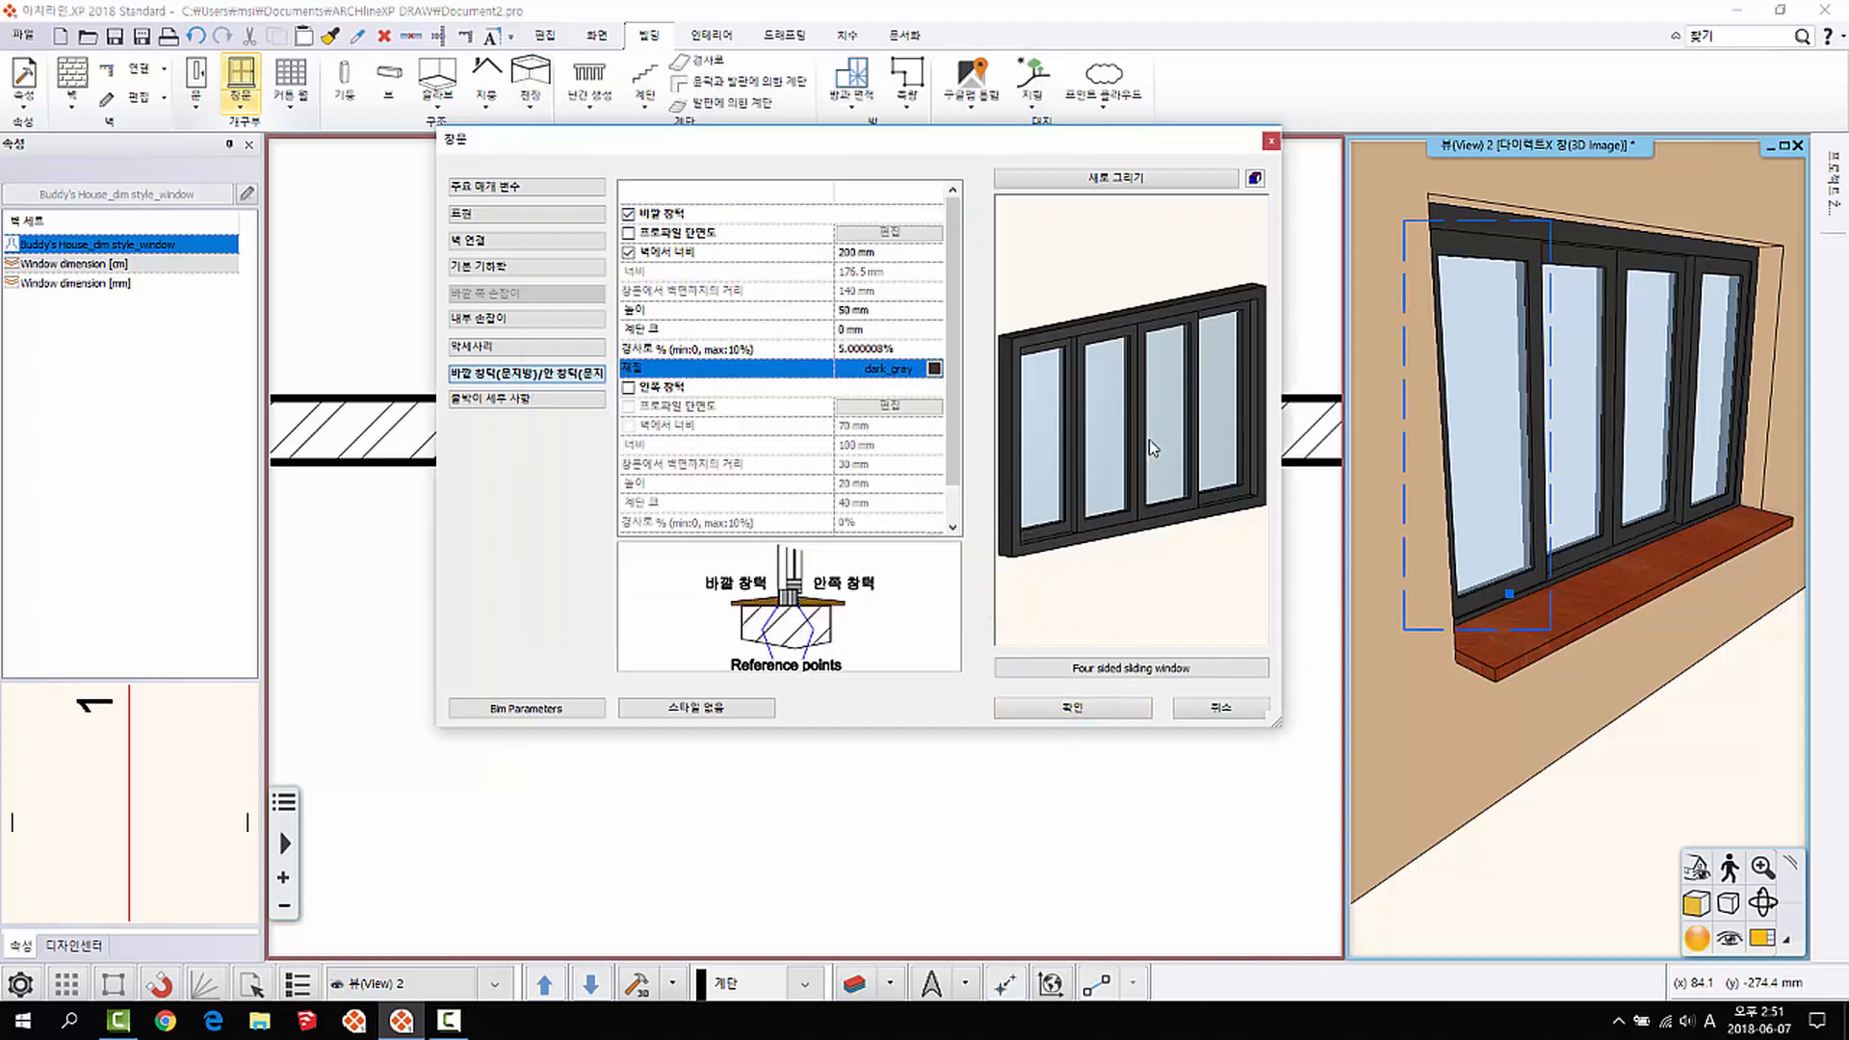
drag(1148, 439, 1147, 260)
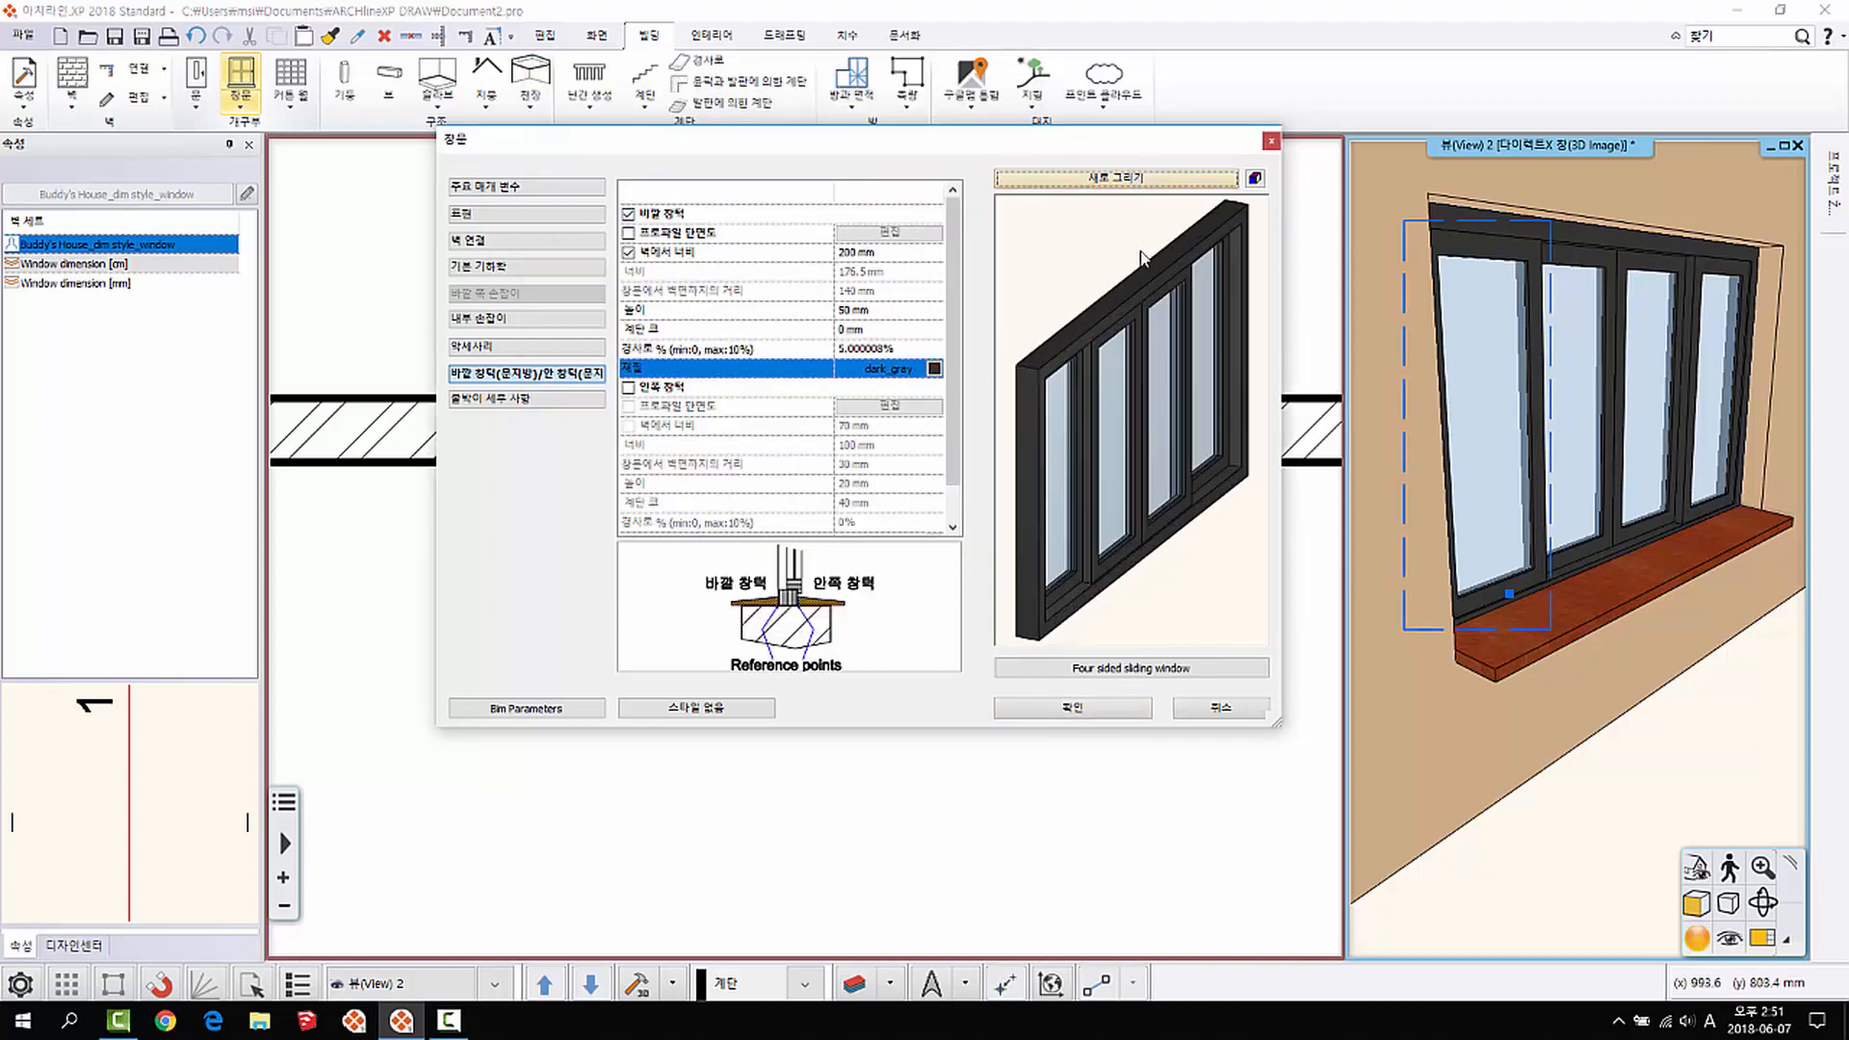
click(1071, 710)
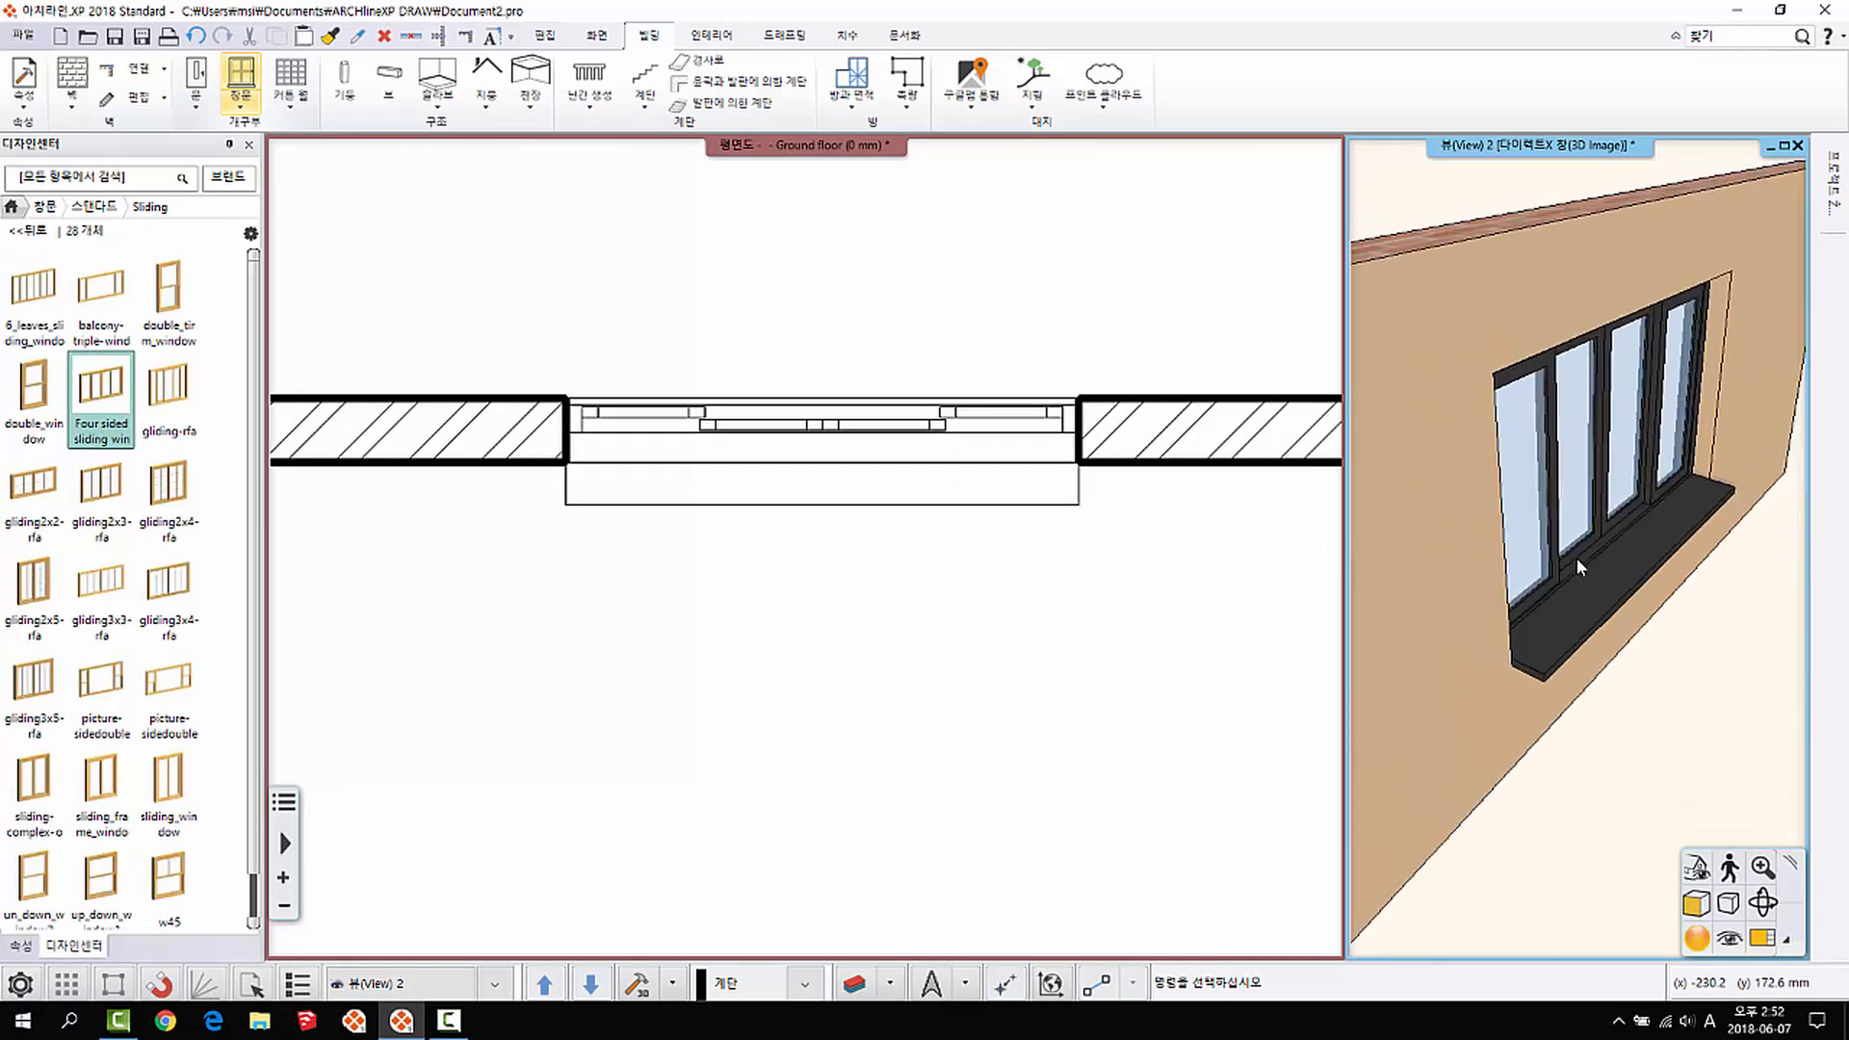
Step: Enable the lining and architrave option (안감받치기와 평방) in the sliding window's main parameters
drag(1568, 552, 1590, 383)
scroll(1589, 384, up, 4)
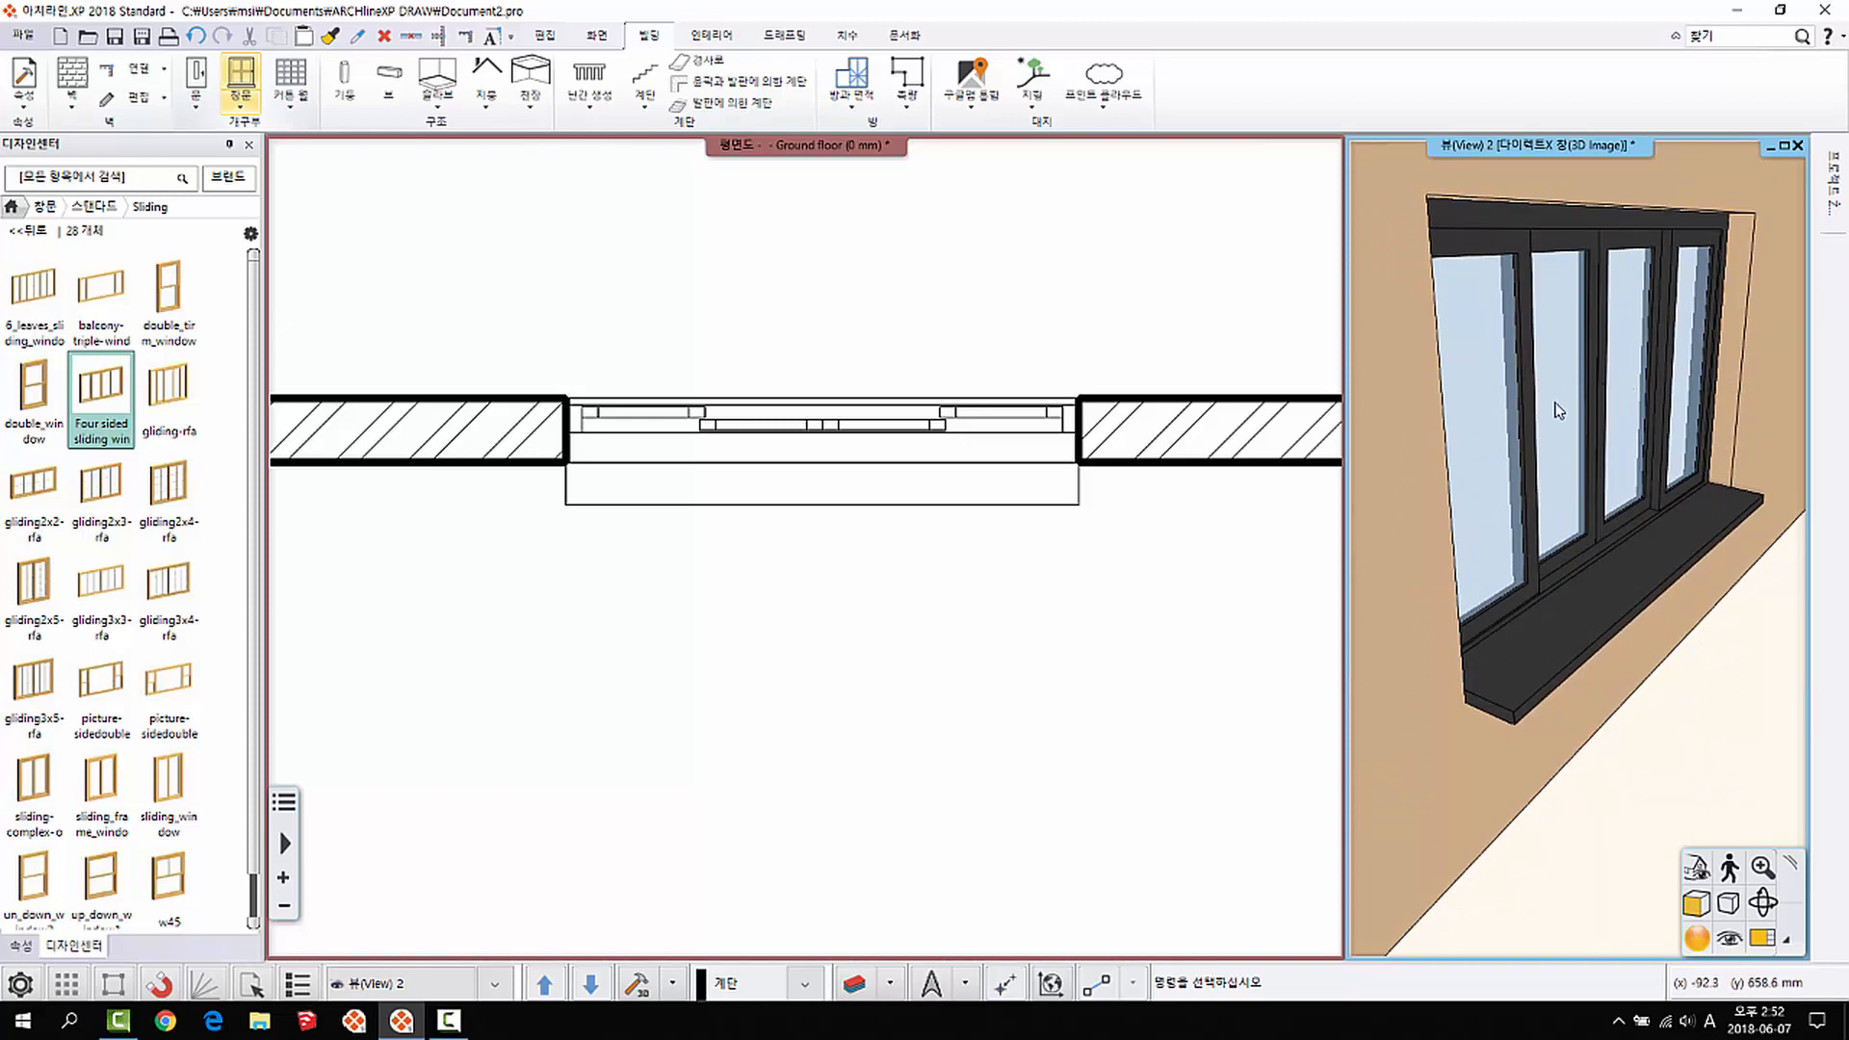
drag(1557, 411, 1565, 411)
right_click(1531, 291)
click(1577, 326)
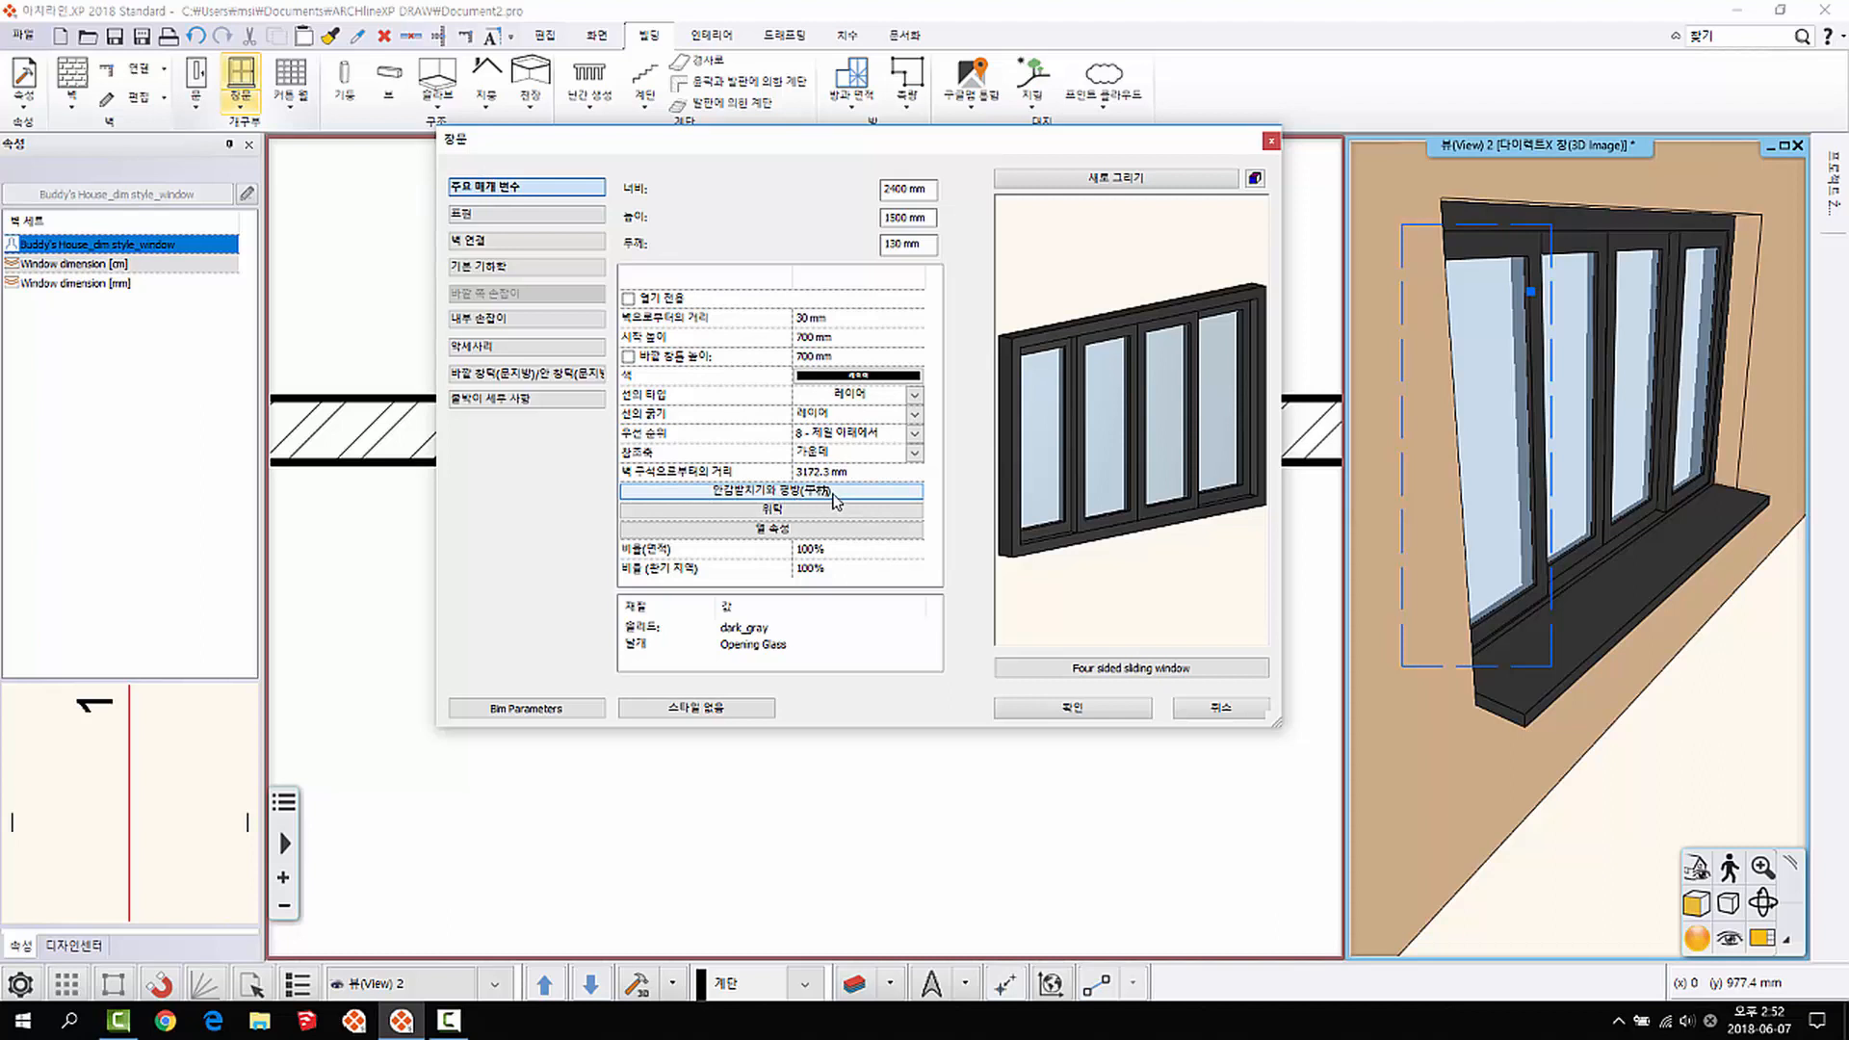
click(834, 500)
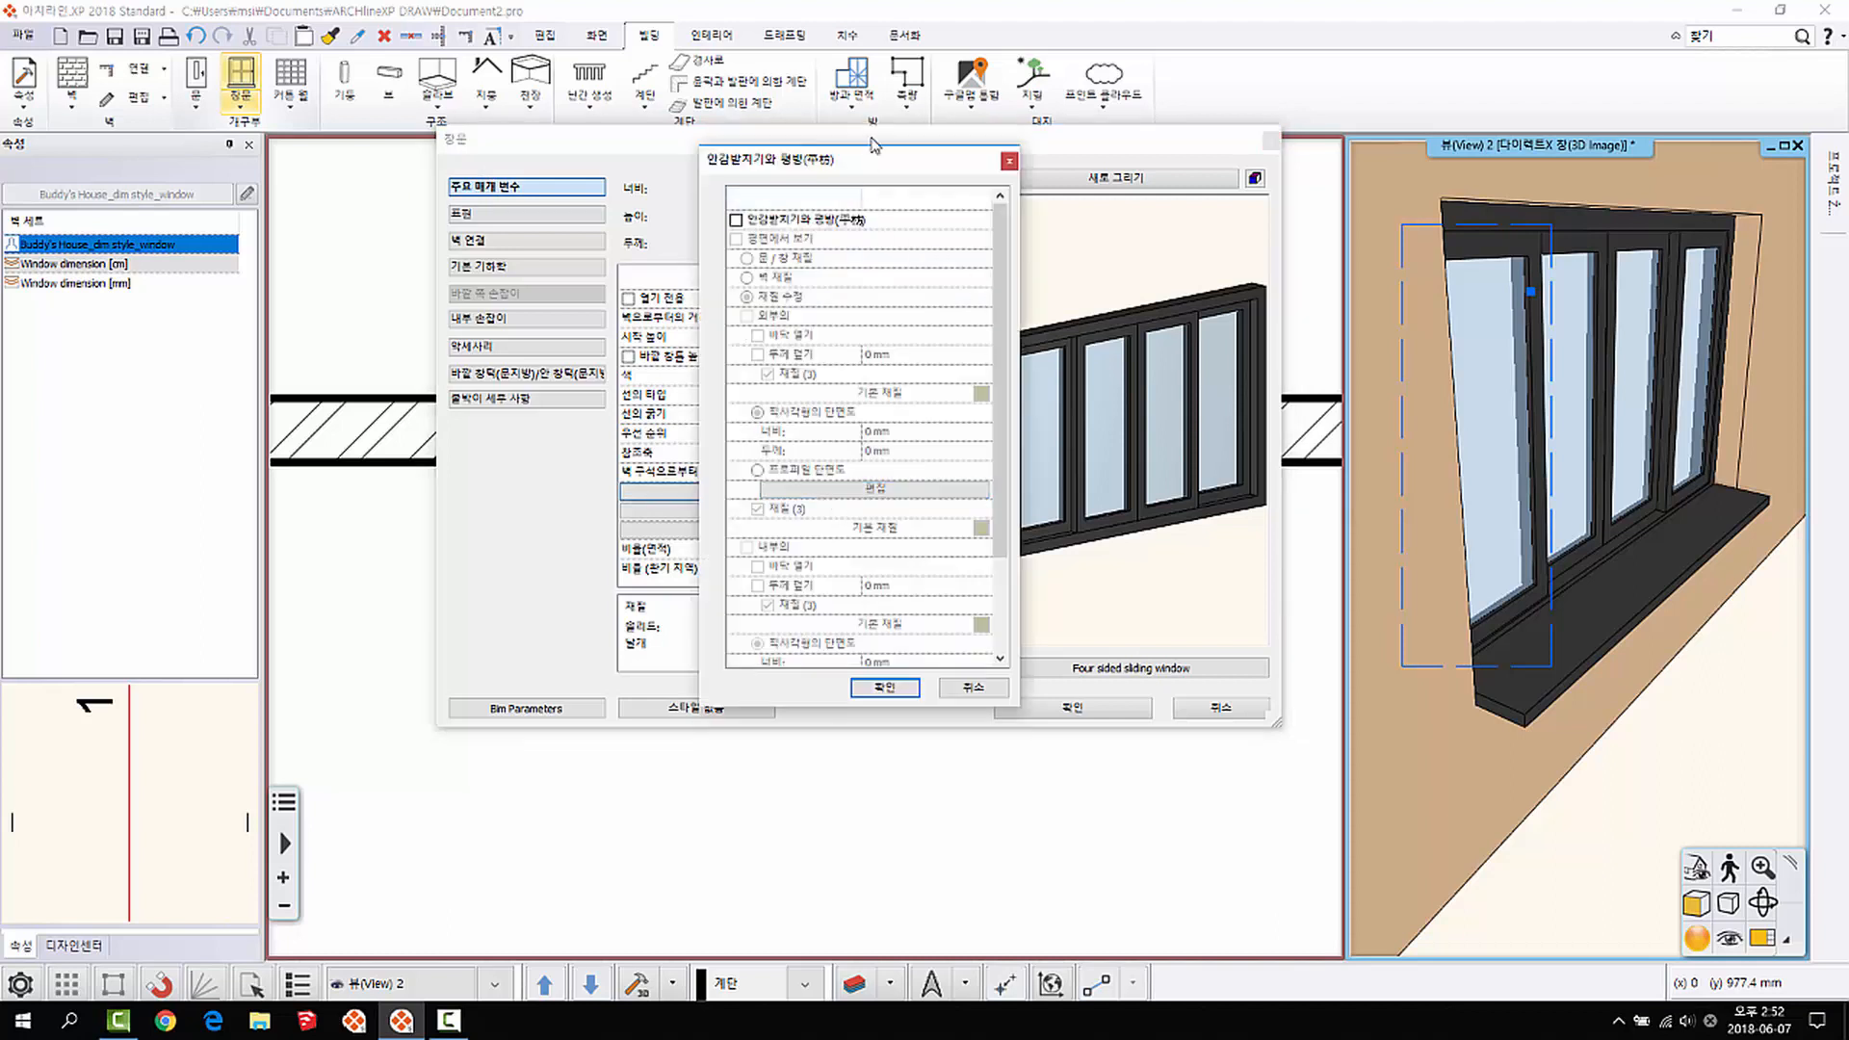
drag(874, 146, 855, 85)
click(724, 147)
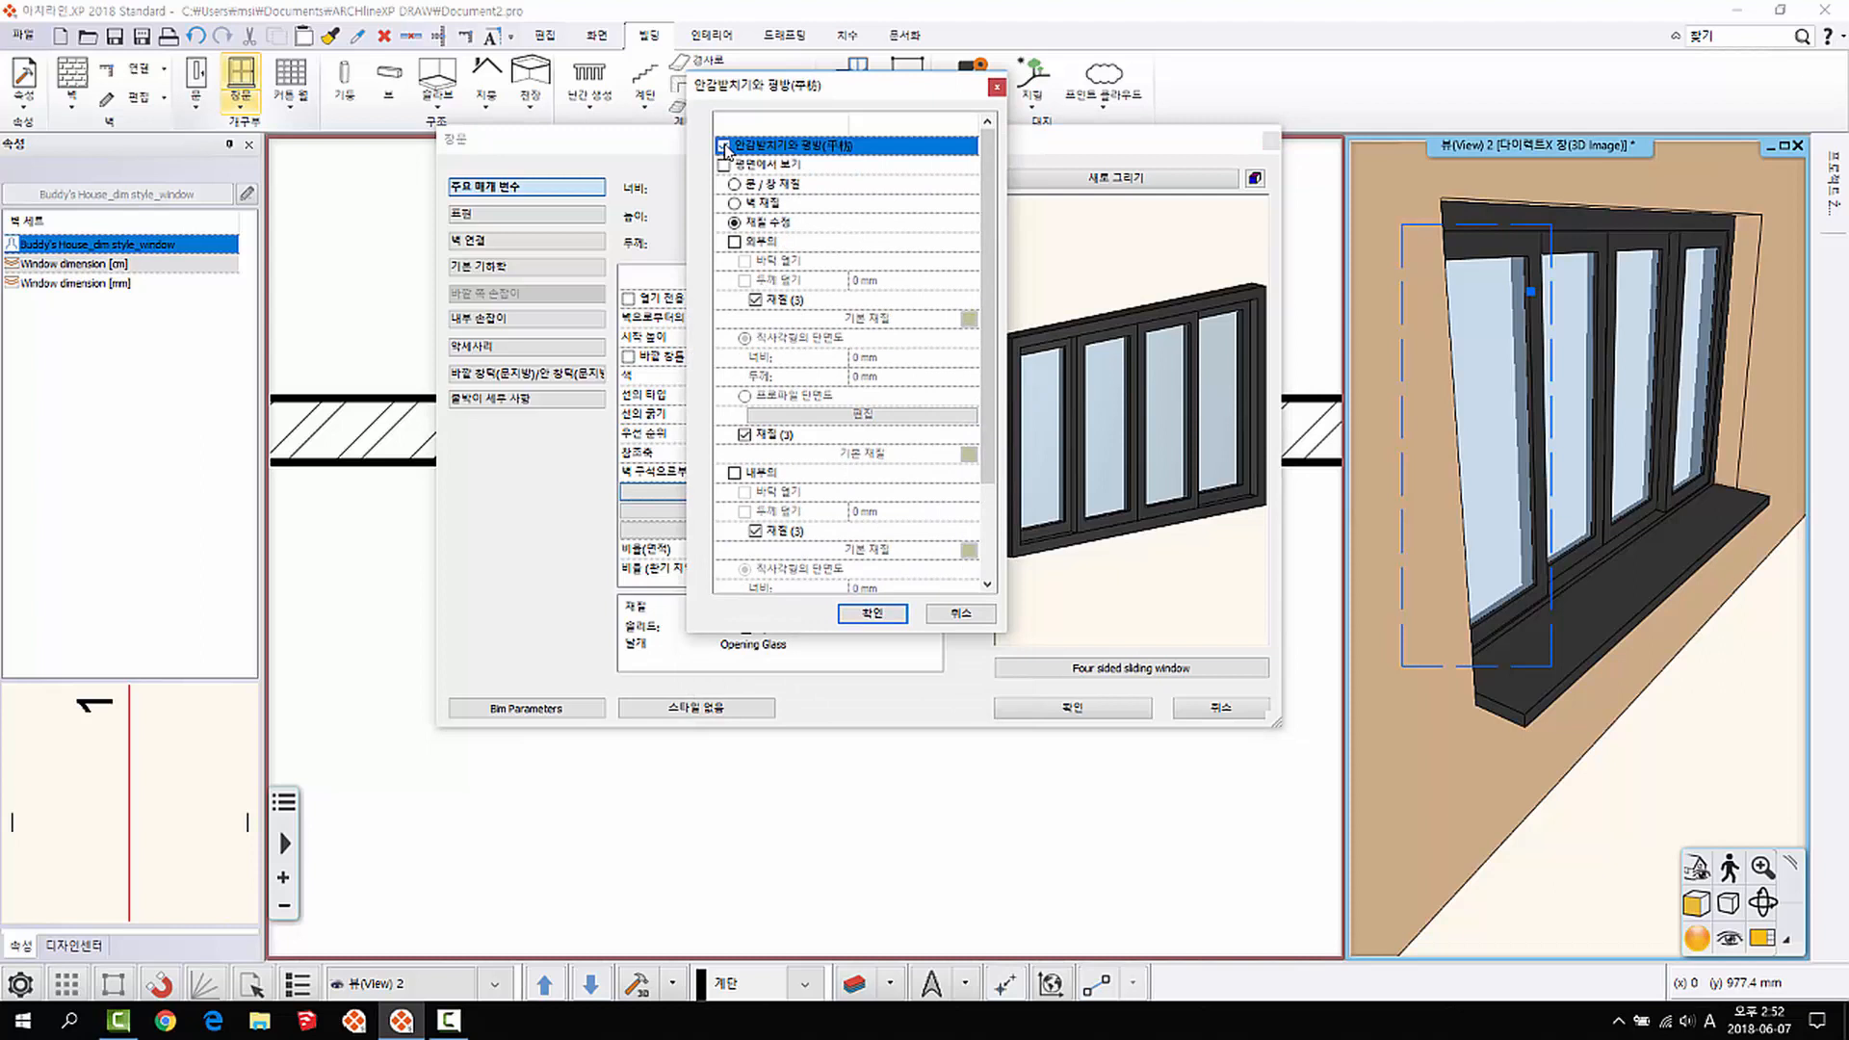
Step: Enable the exterior side (외부의) of the lining and architrave and apply it to the window
scroll(995, 294, down, 1)
scroll(995, 294, down, 1)
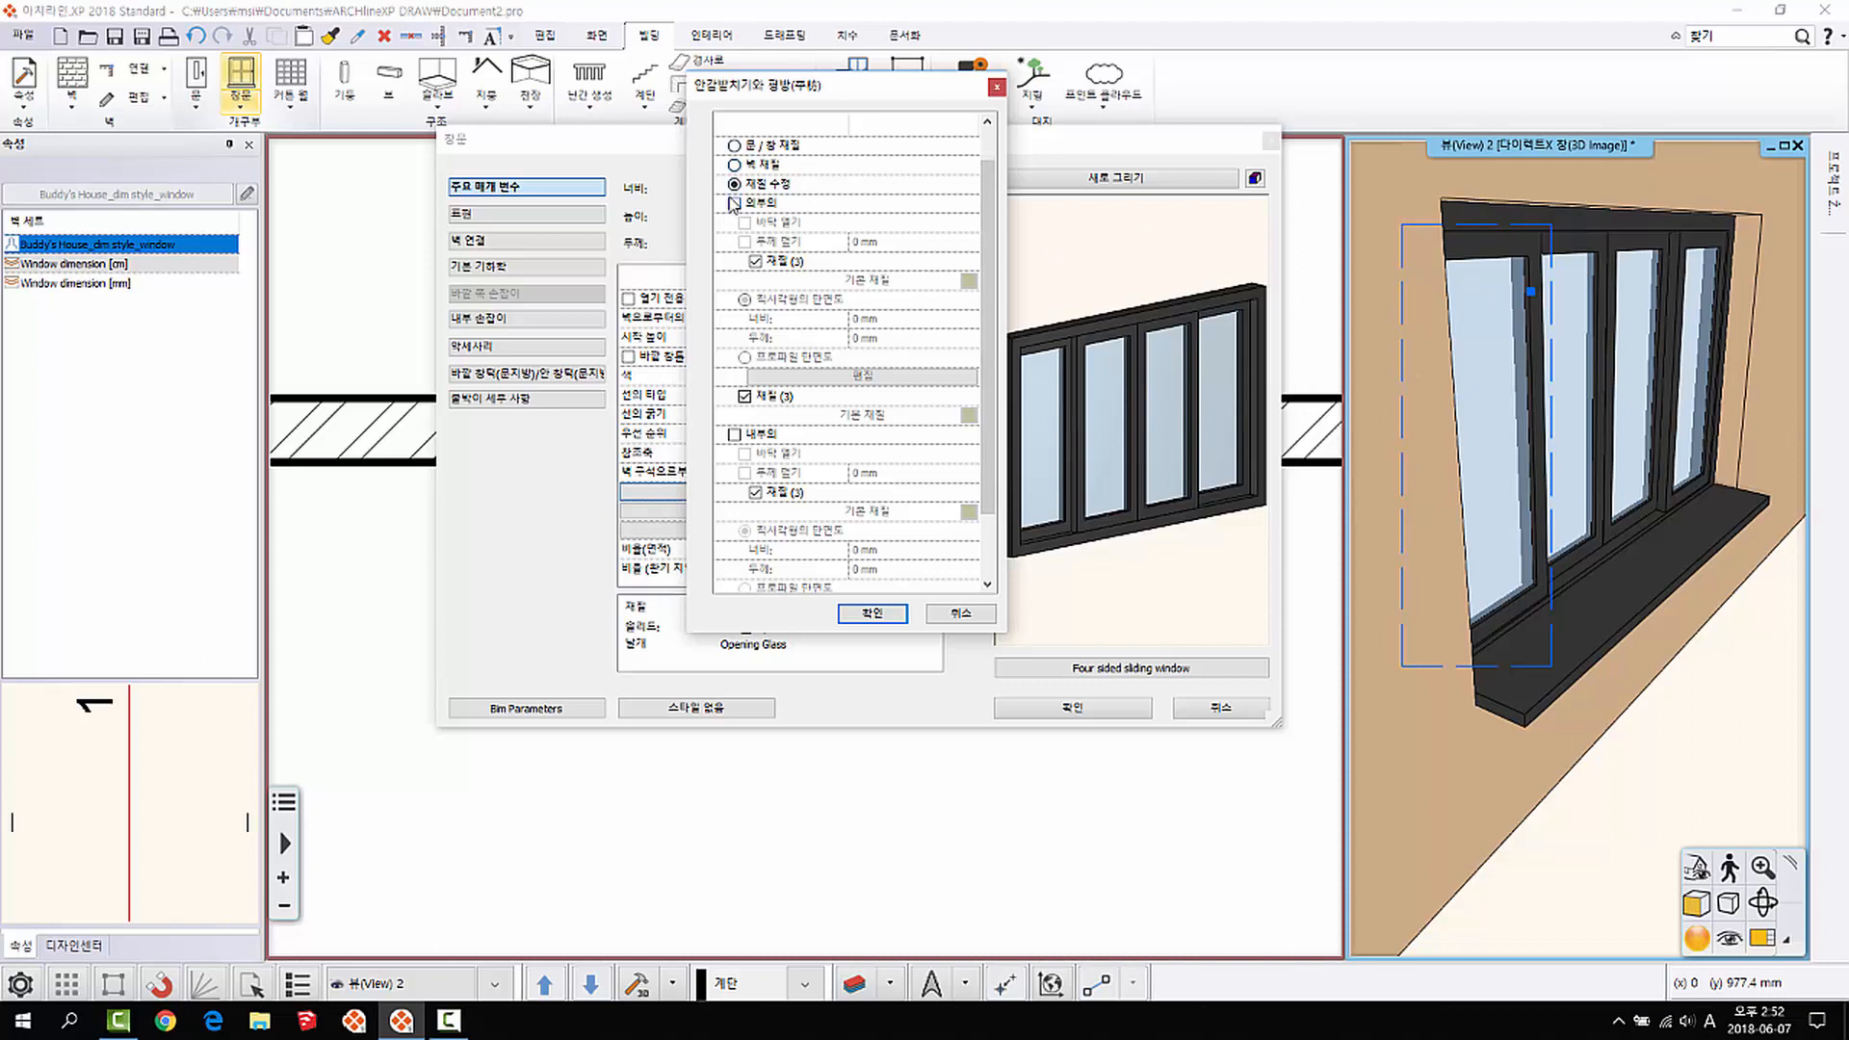
click(733, 202)
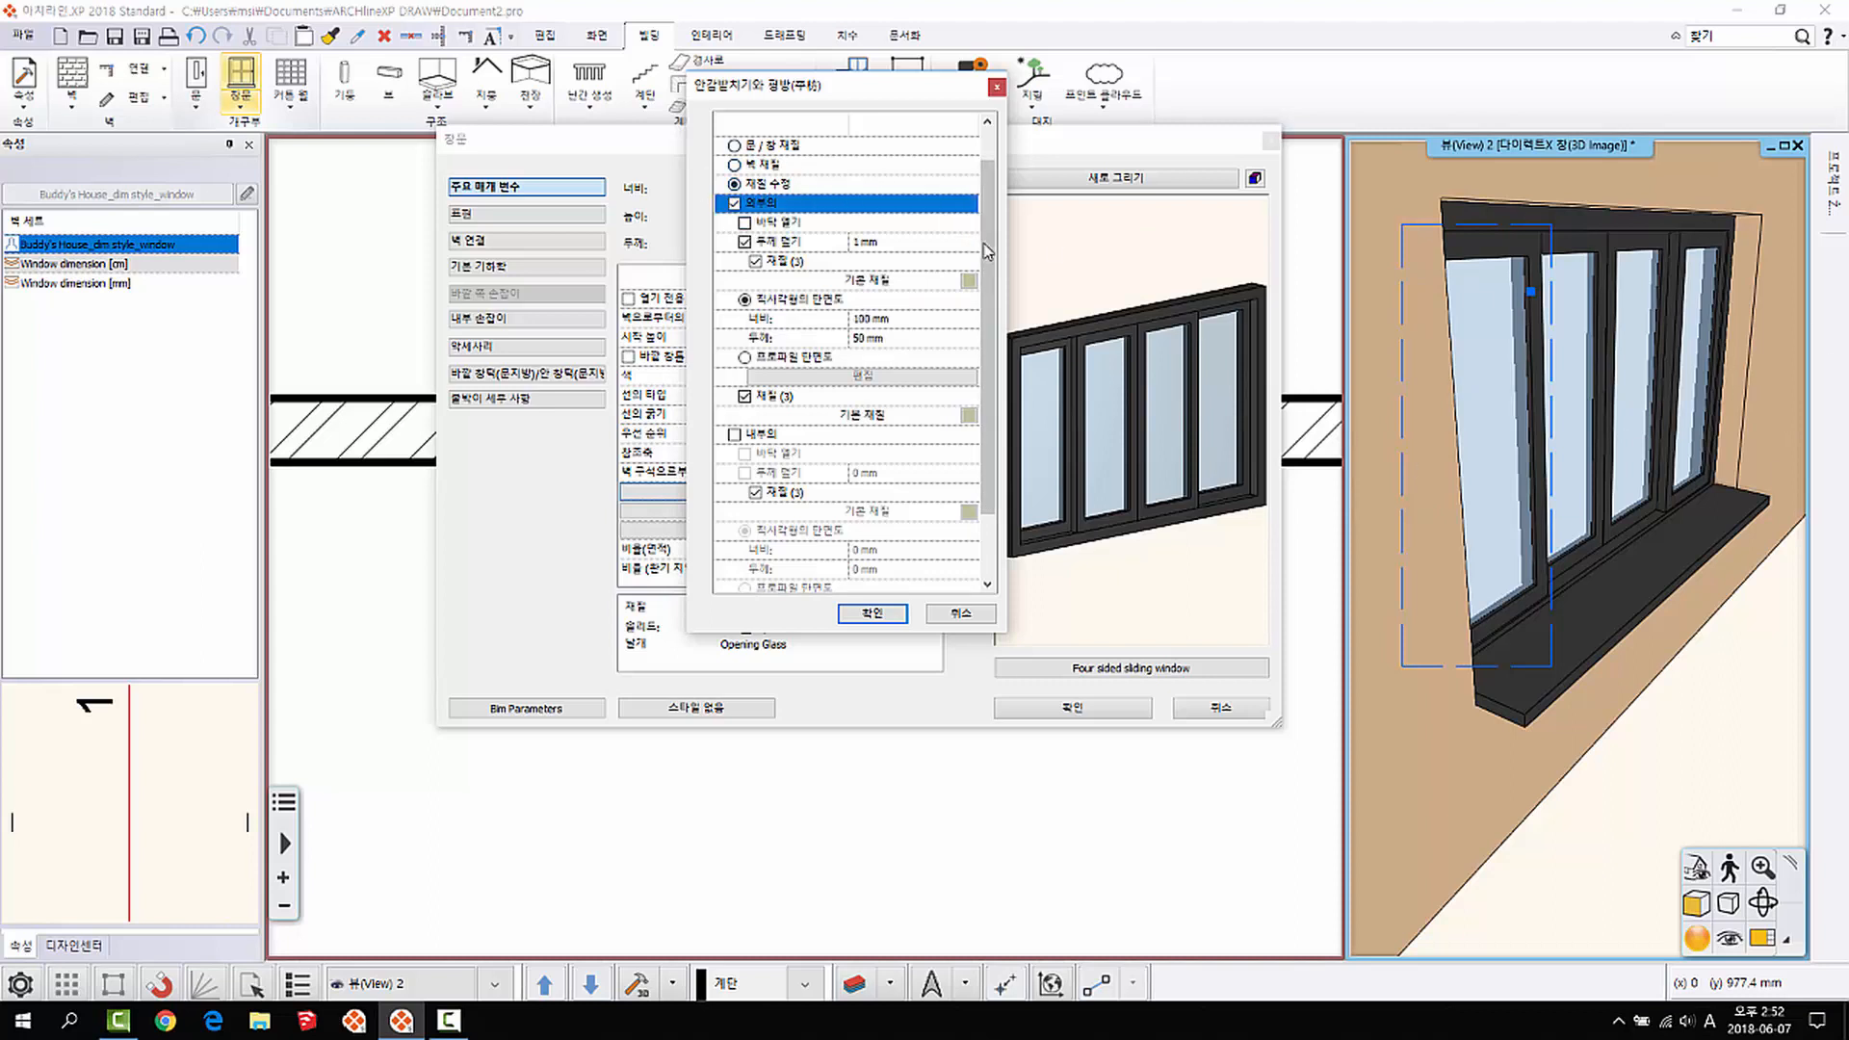
scroll(987, 251, up, 2)
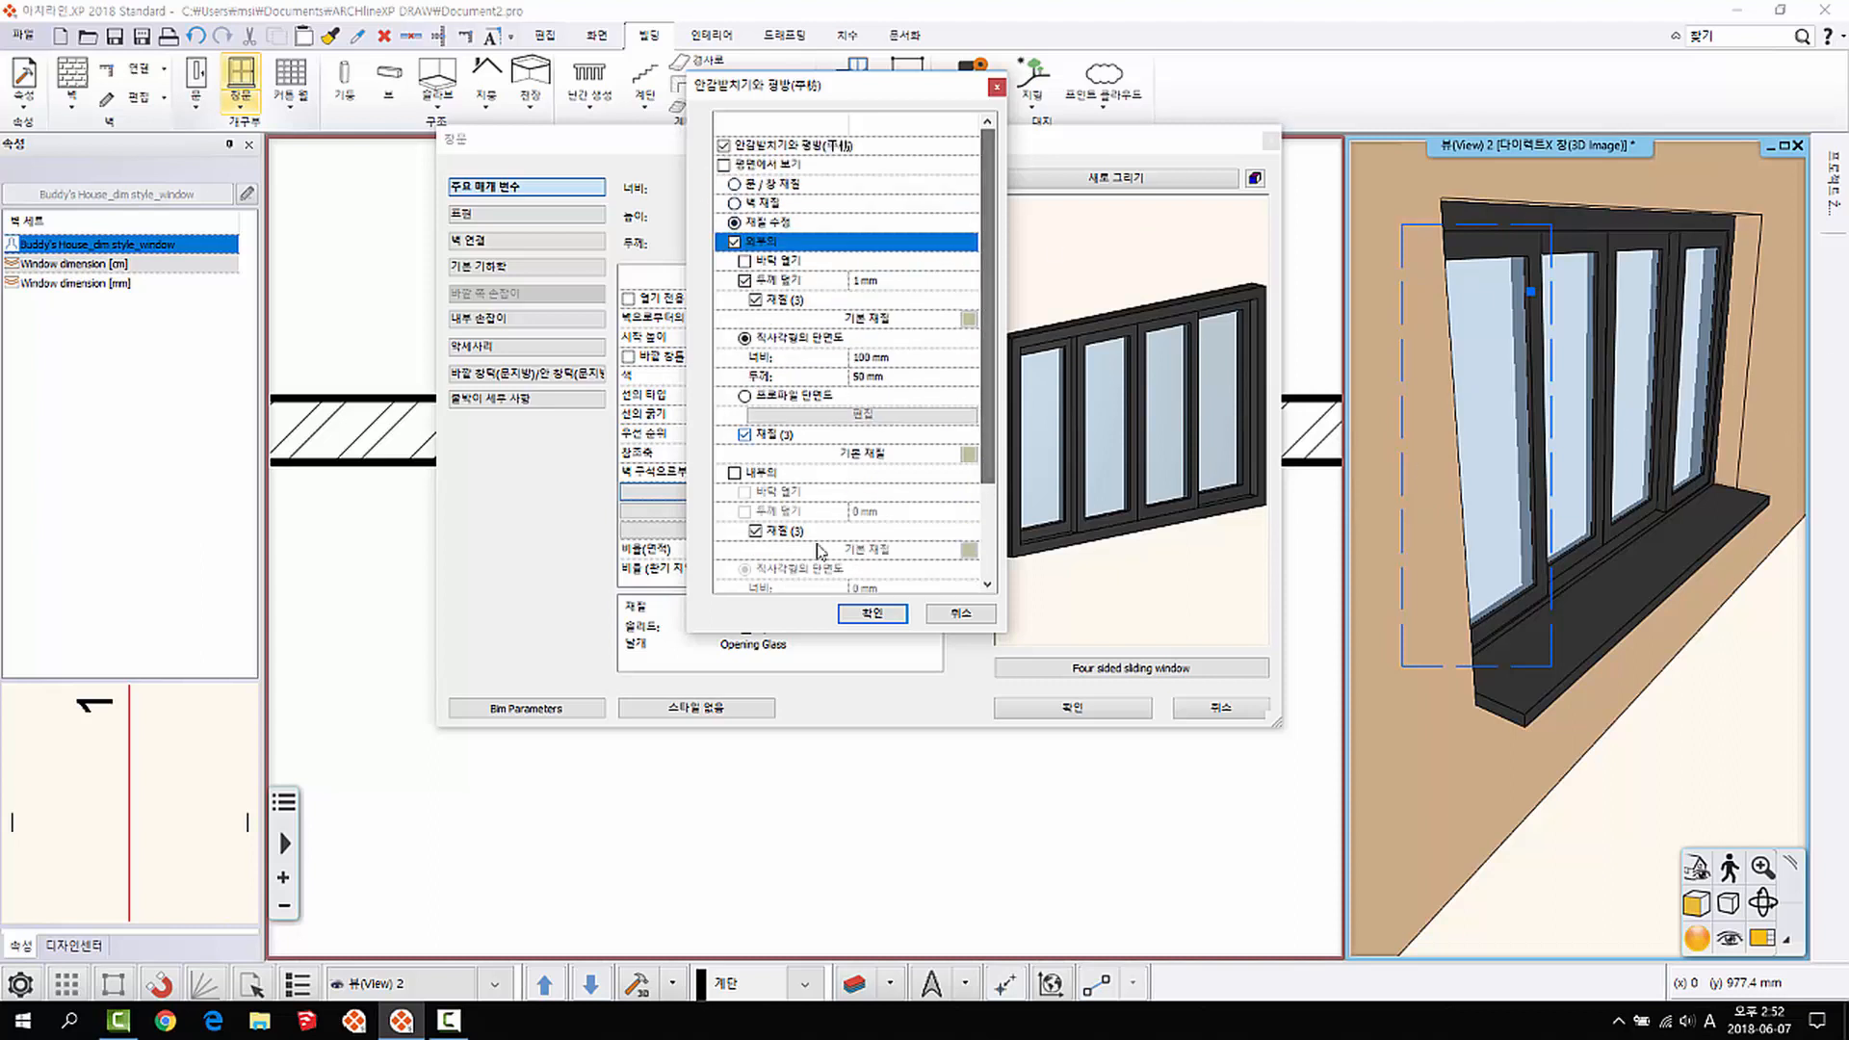
click(873, 614)
click(1130, 709)
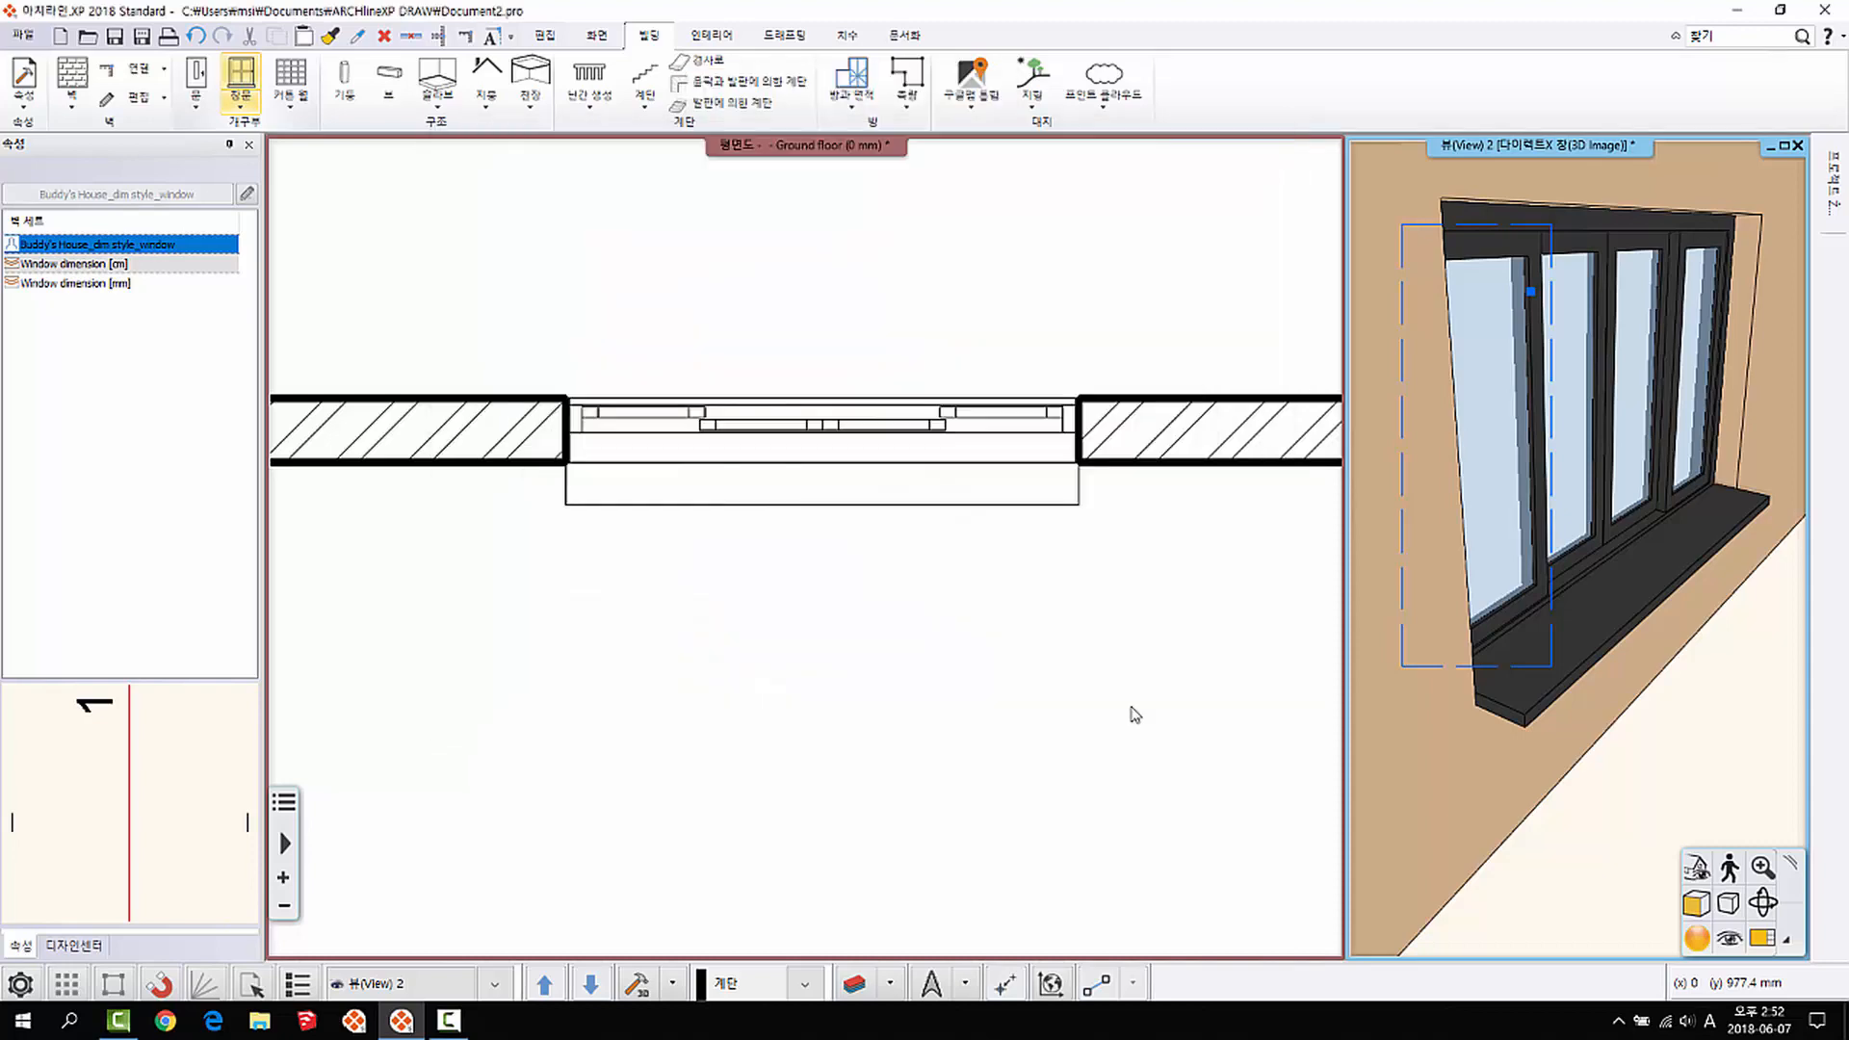
Step: Check the exterior trim in 3D, then enable its open-bottom option (바닥 열기) and apply the change
middle_drag(1469, 520, 1522, 379)
scroll(1429, 423, up, 5)
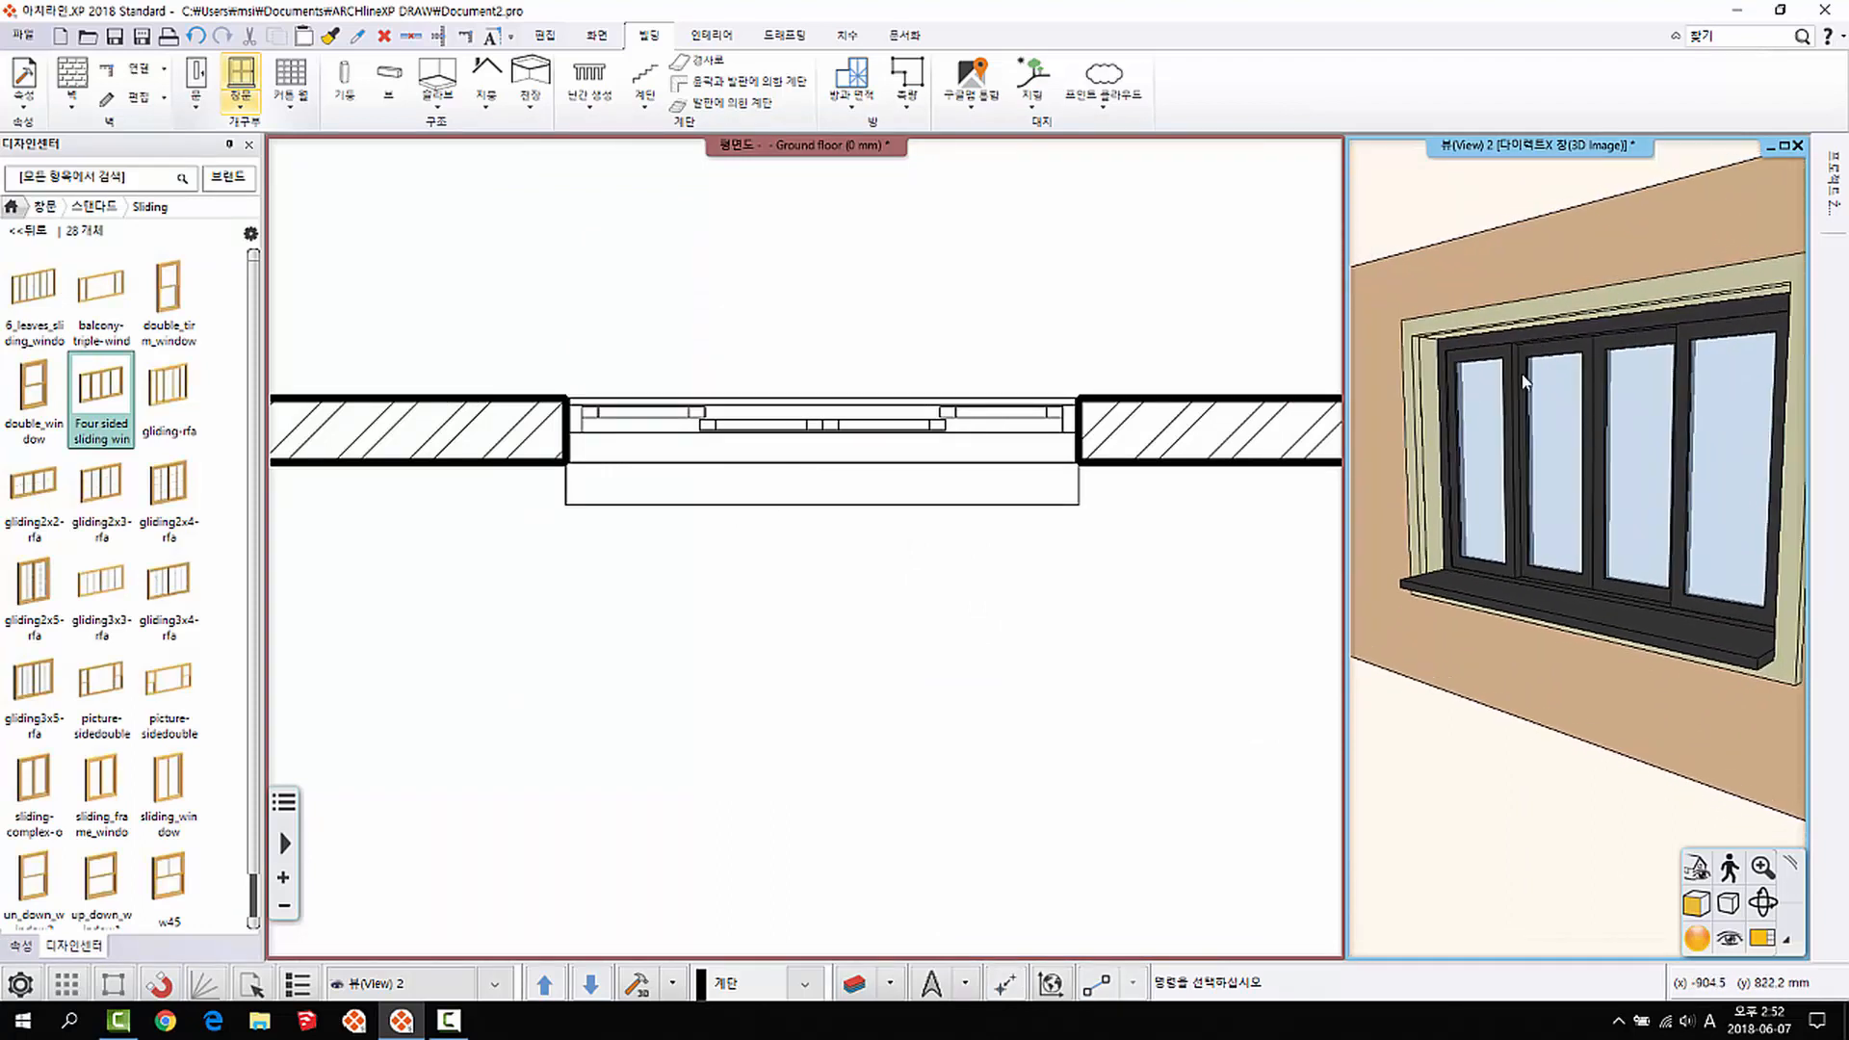
scroll(1532, 501, down, 2)
middle_drag(1441, 525, 1528, 468)
click(1526, 459)
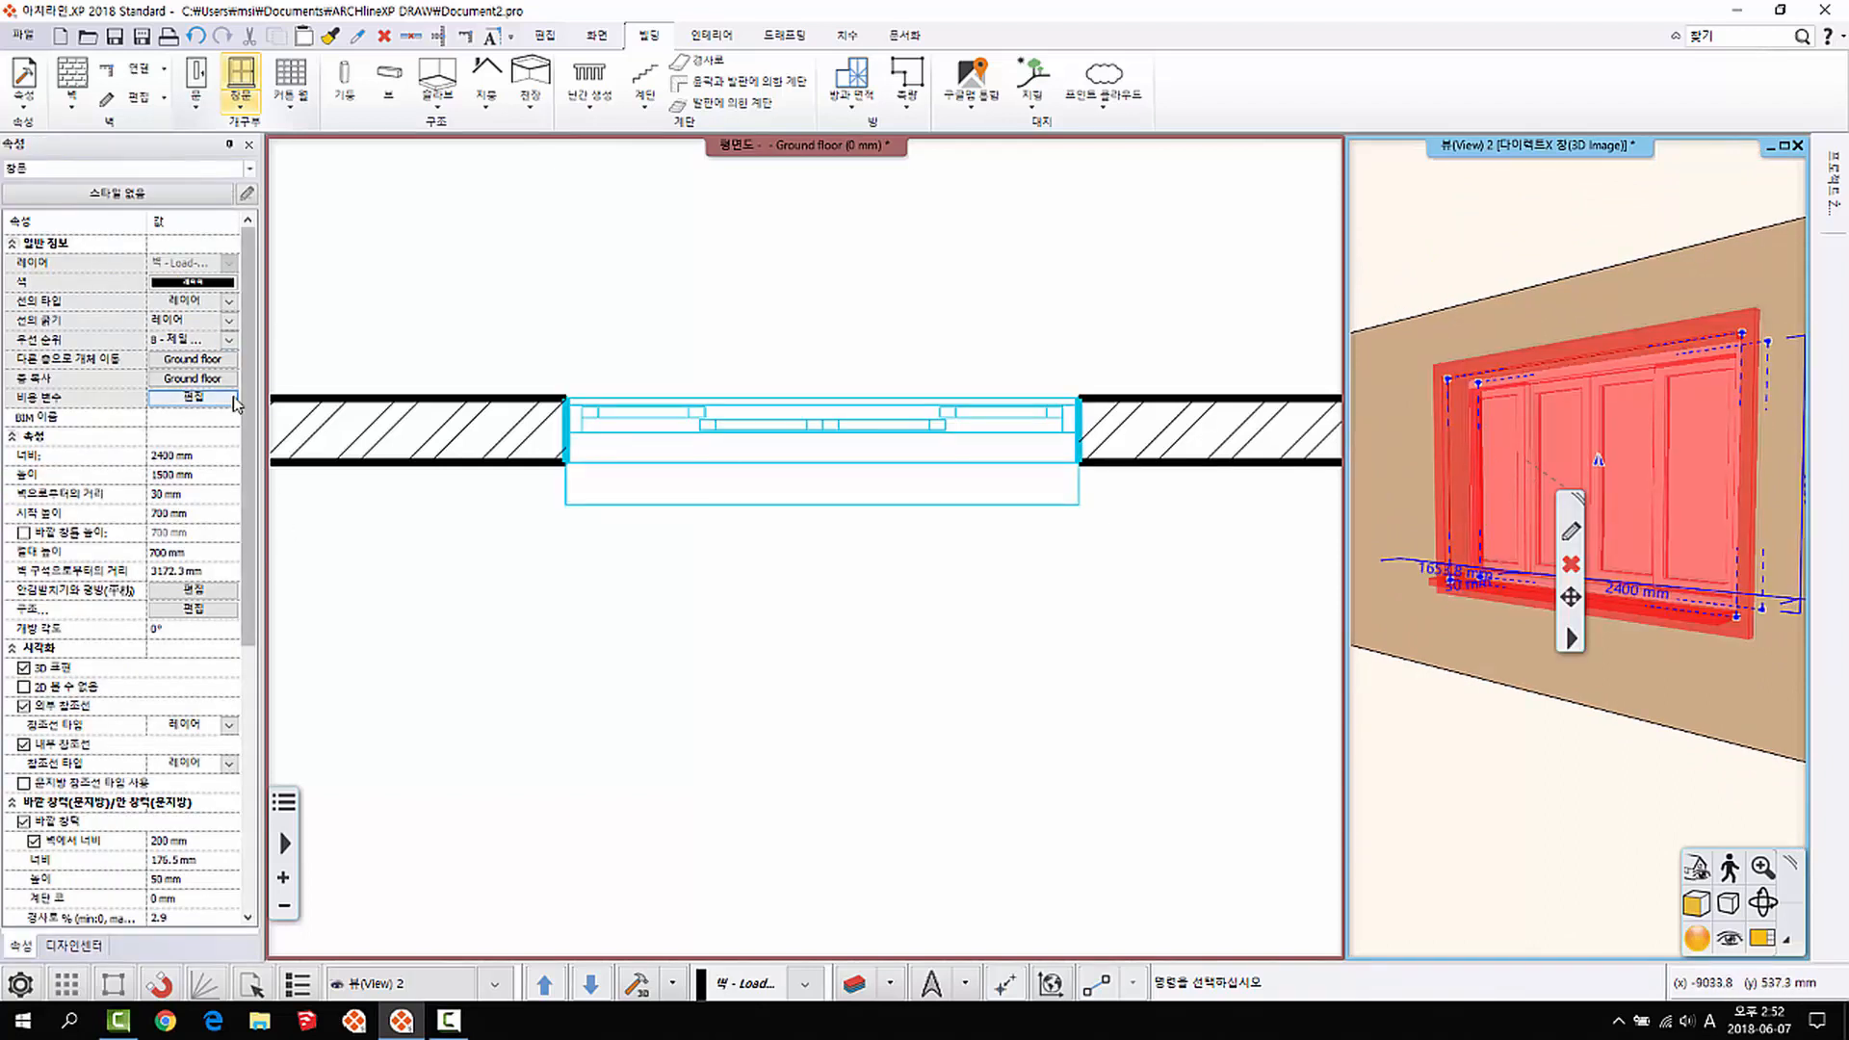
click(193, 592)
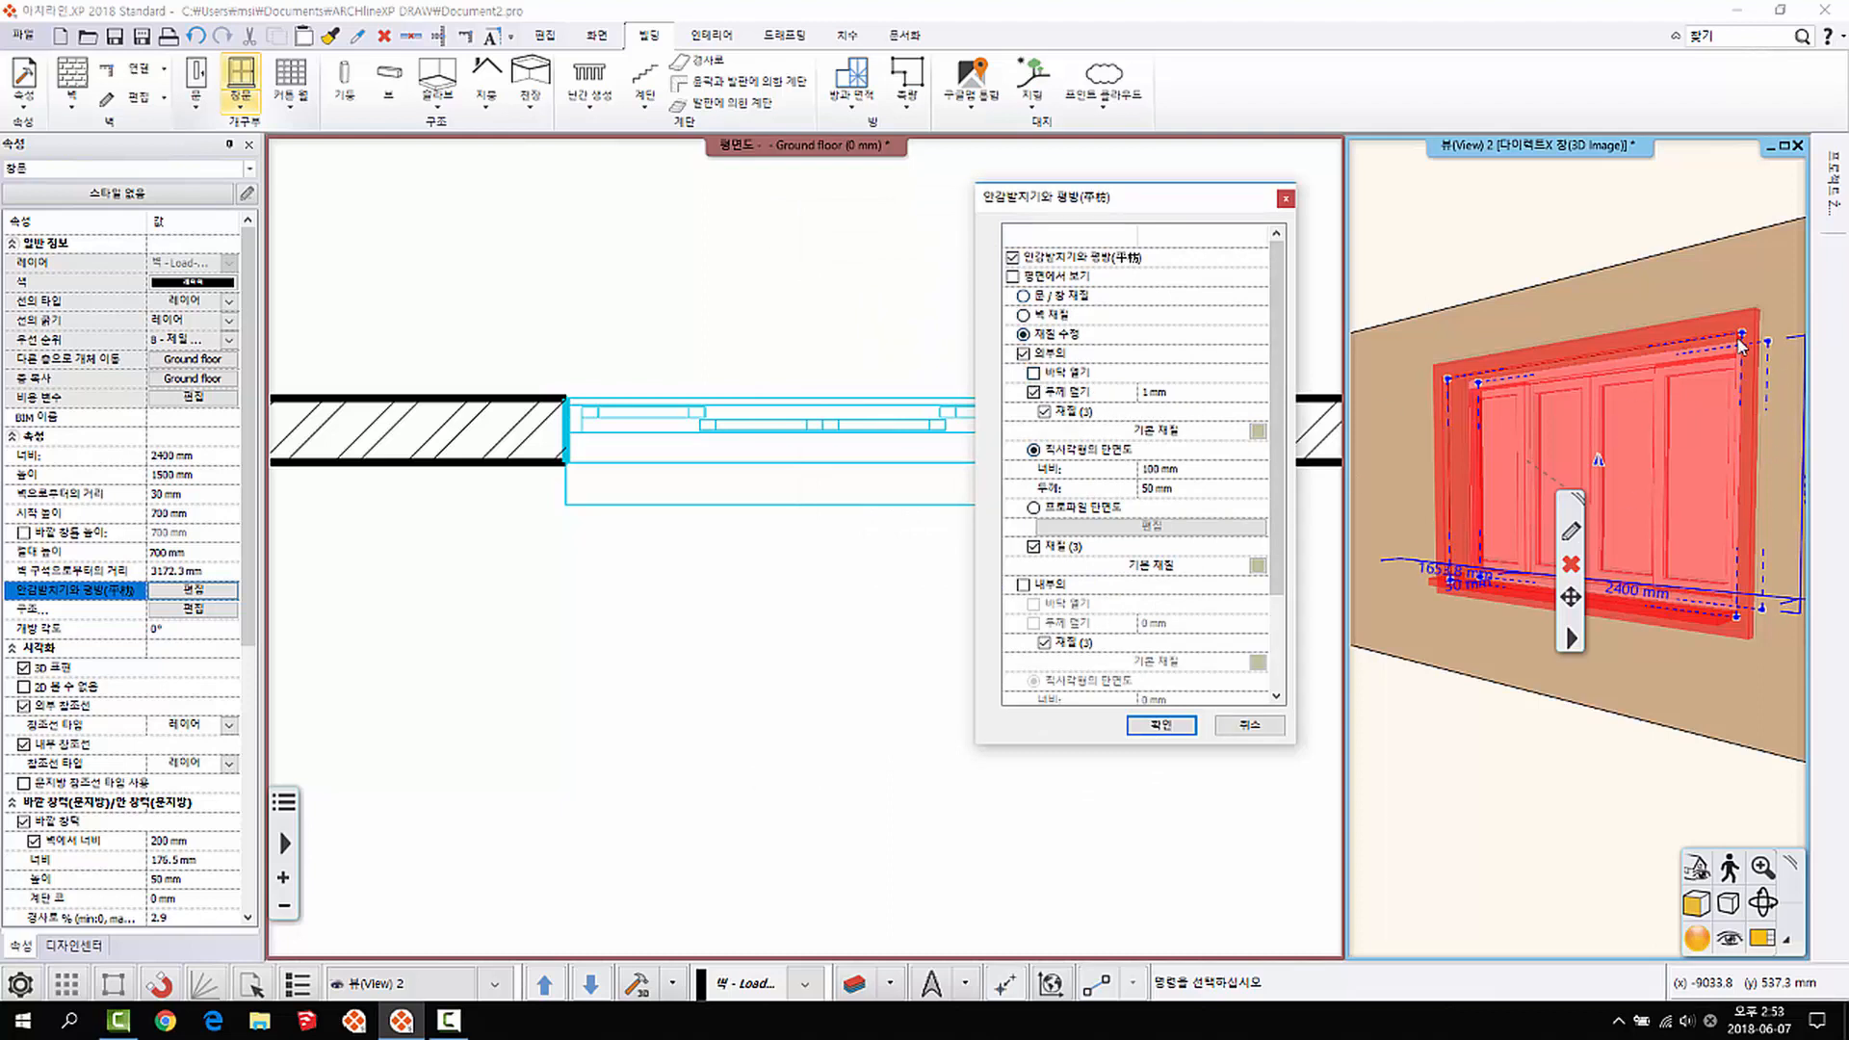
click(1032, 373)
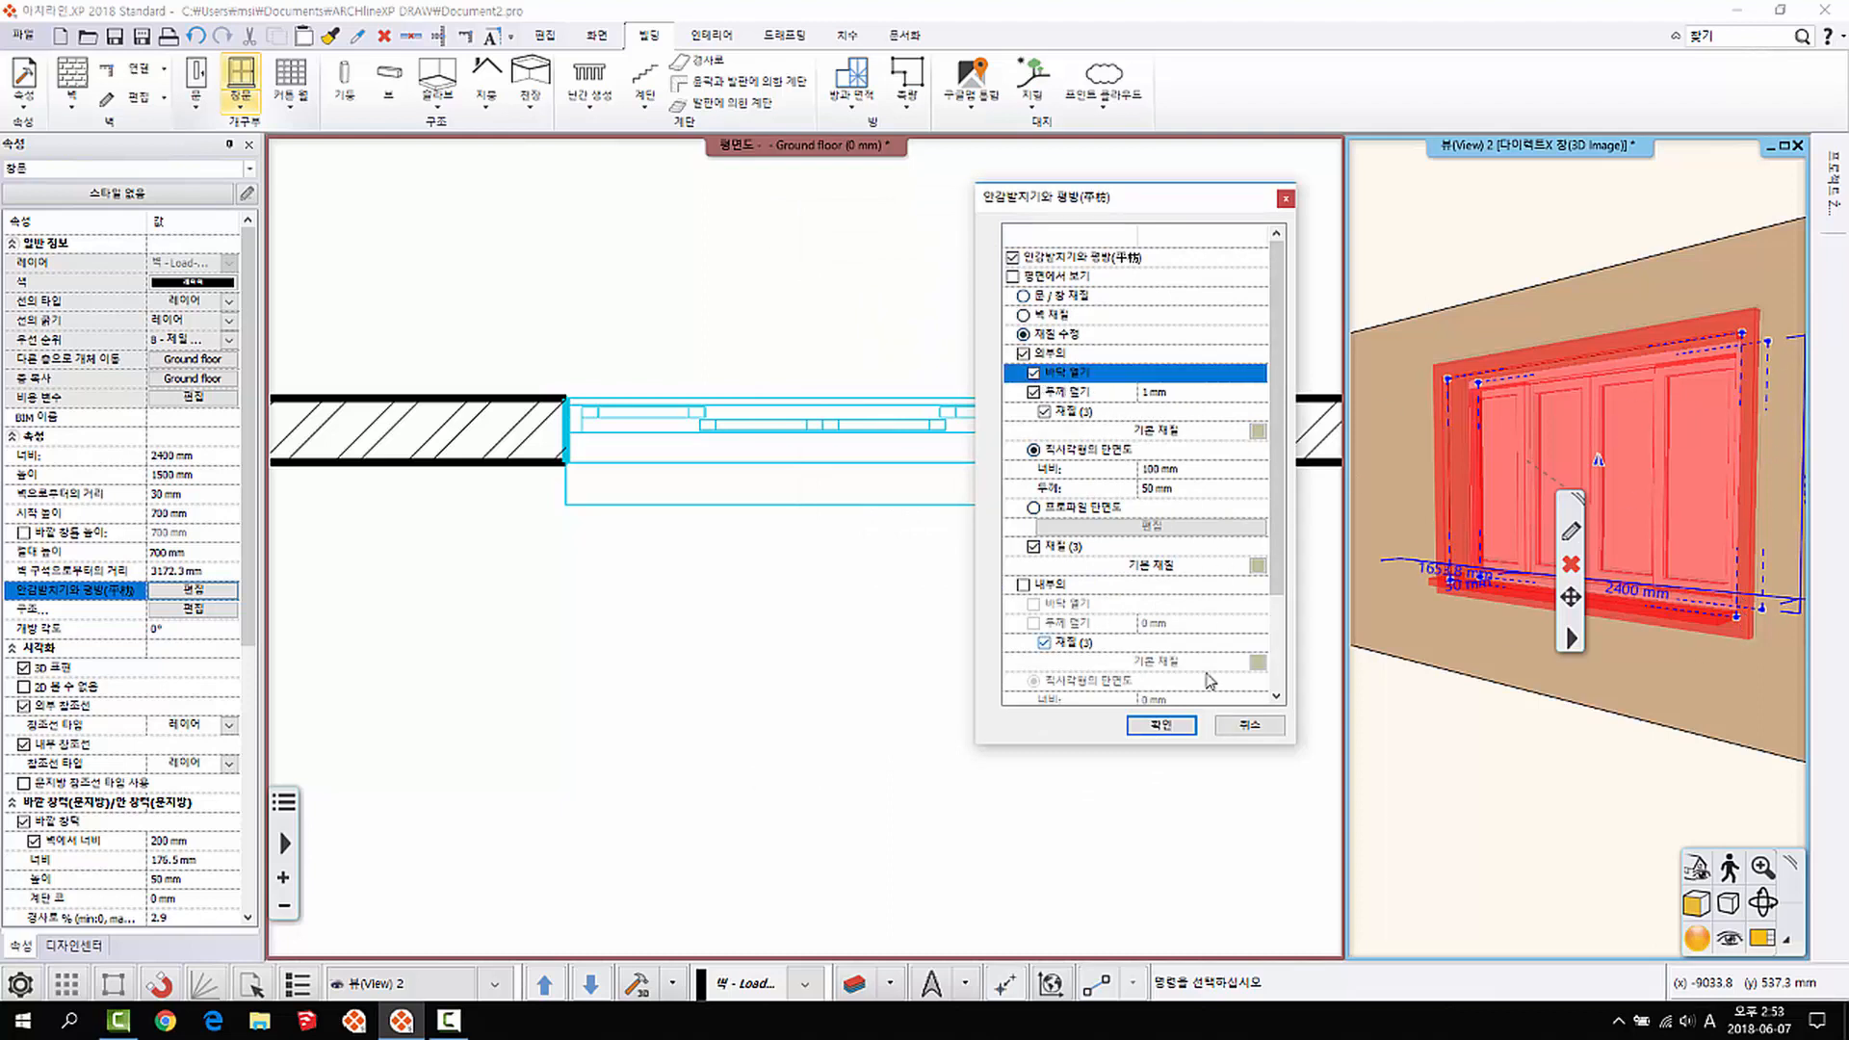
click(1162, 726)
key(Escape)
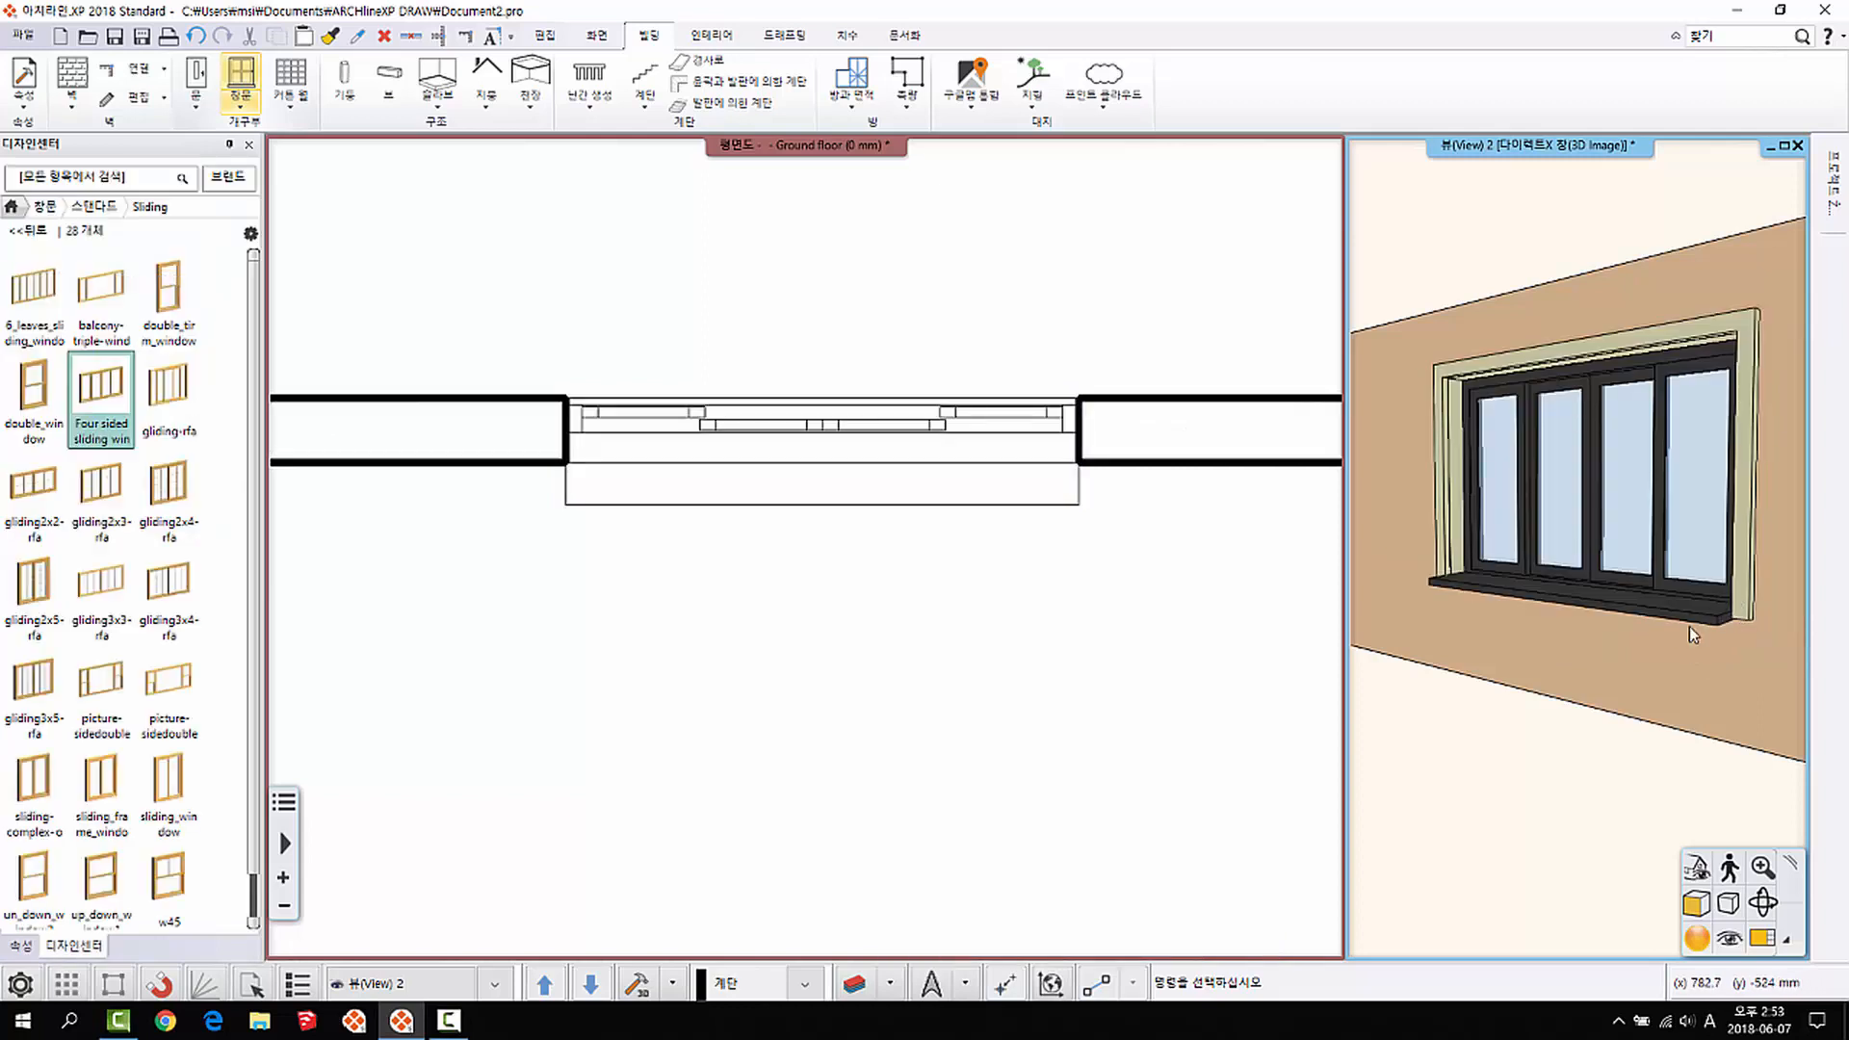
Step: Review the window's lining and architrave settings (안감받치기와 평방) and examine the exterior trim up close in 3D near the sill
click(1648, 347)
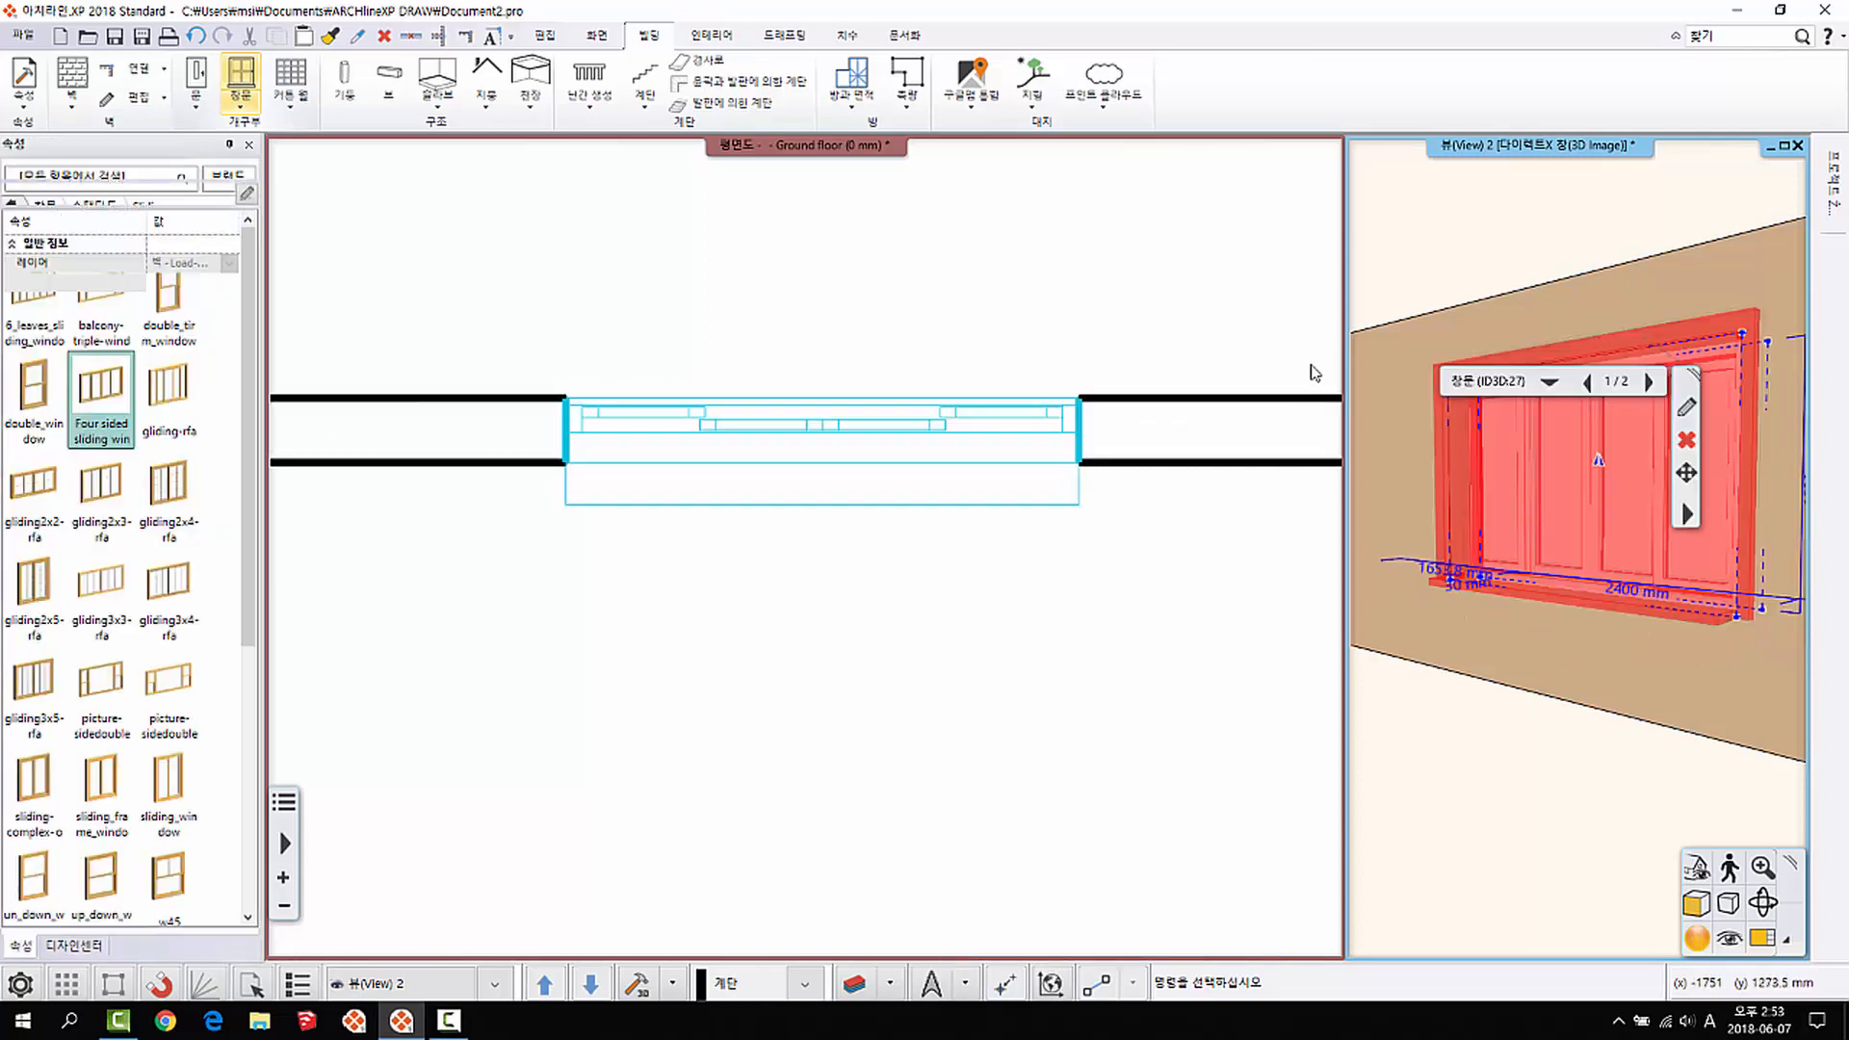
click(194, 590)
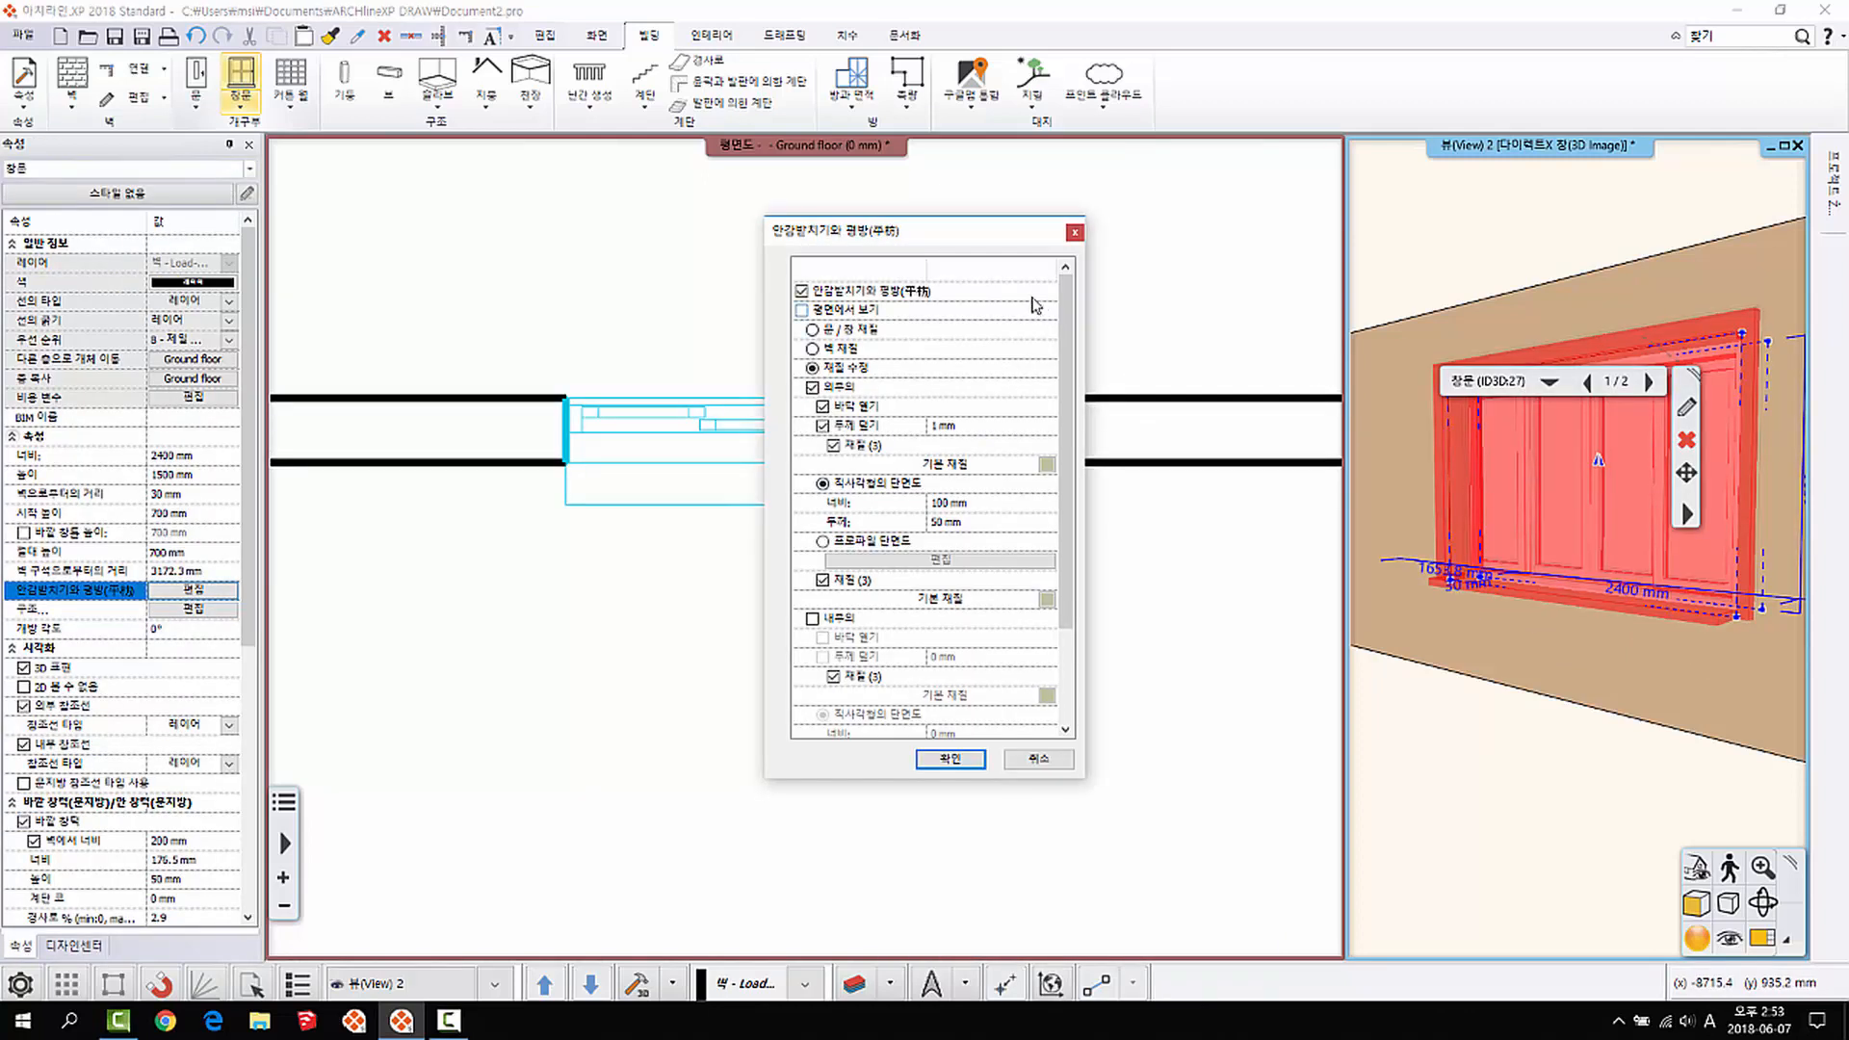
drag(1069, 358, 1069, 376)
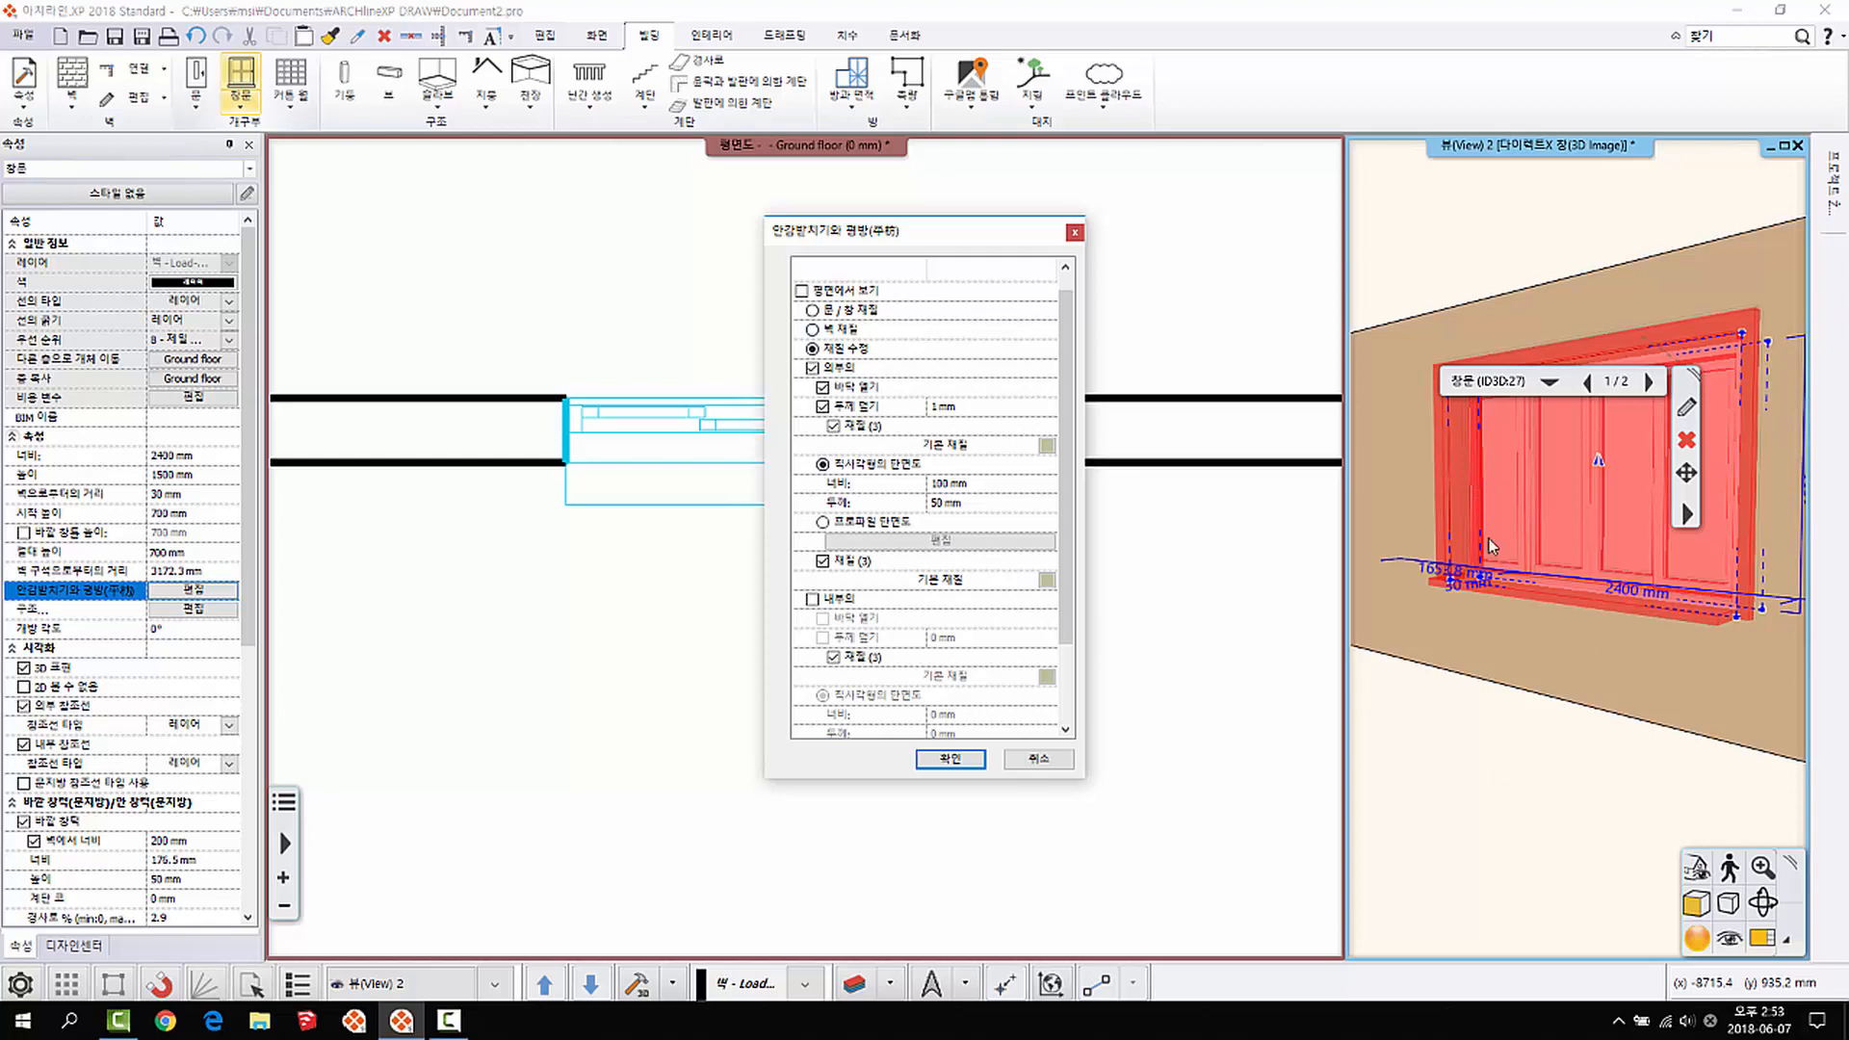
click(951, 759)
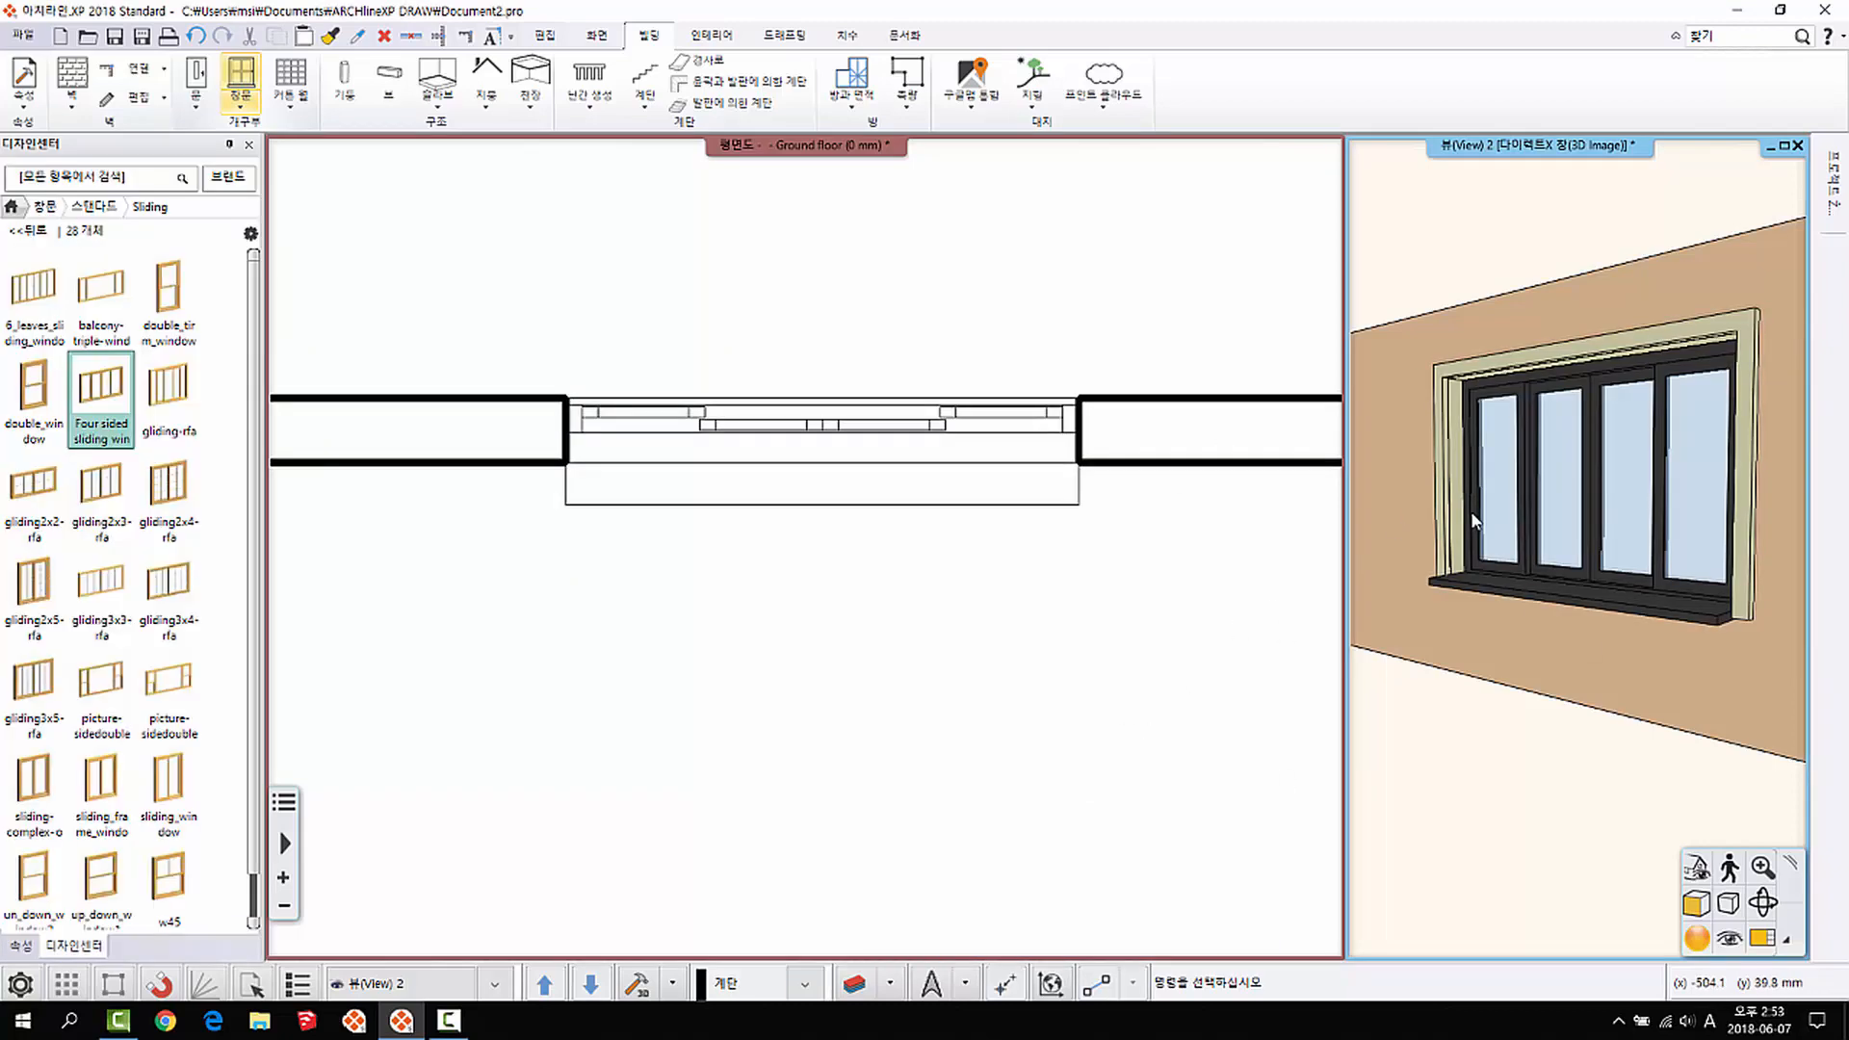
scroll(1423, 441, up, 5)
middle_drag(1423, 441, 1563, 499)
scroll(1562, 499, up, 3)
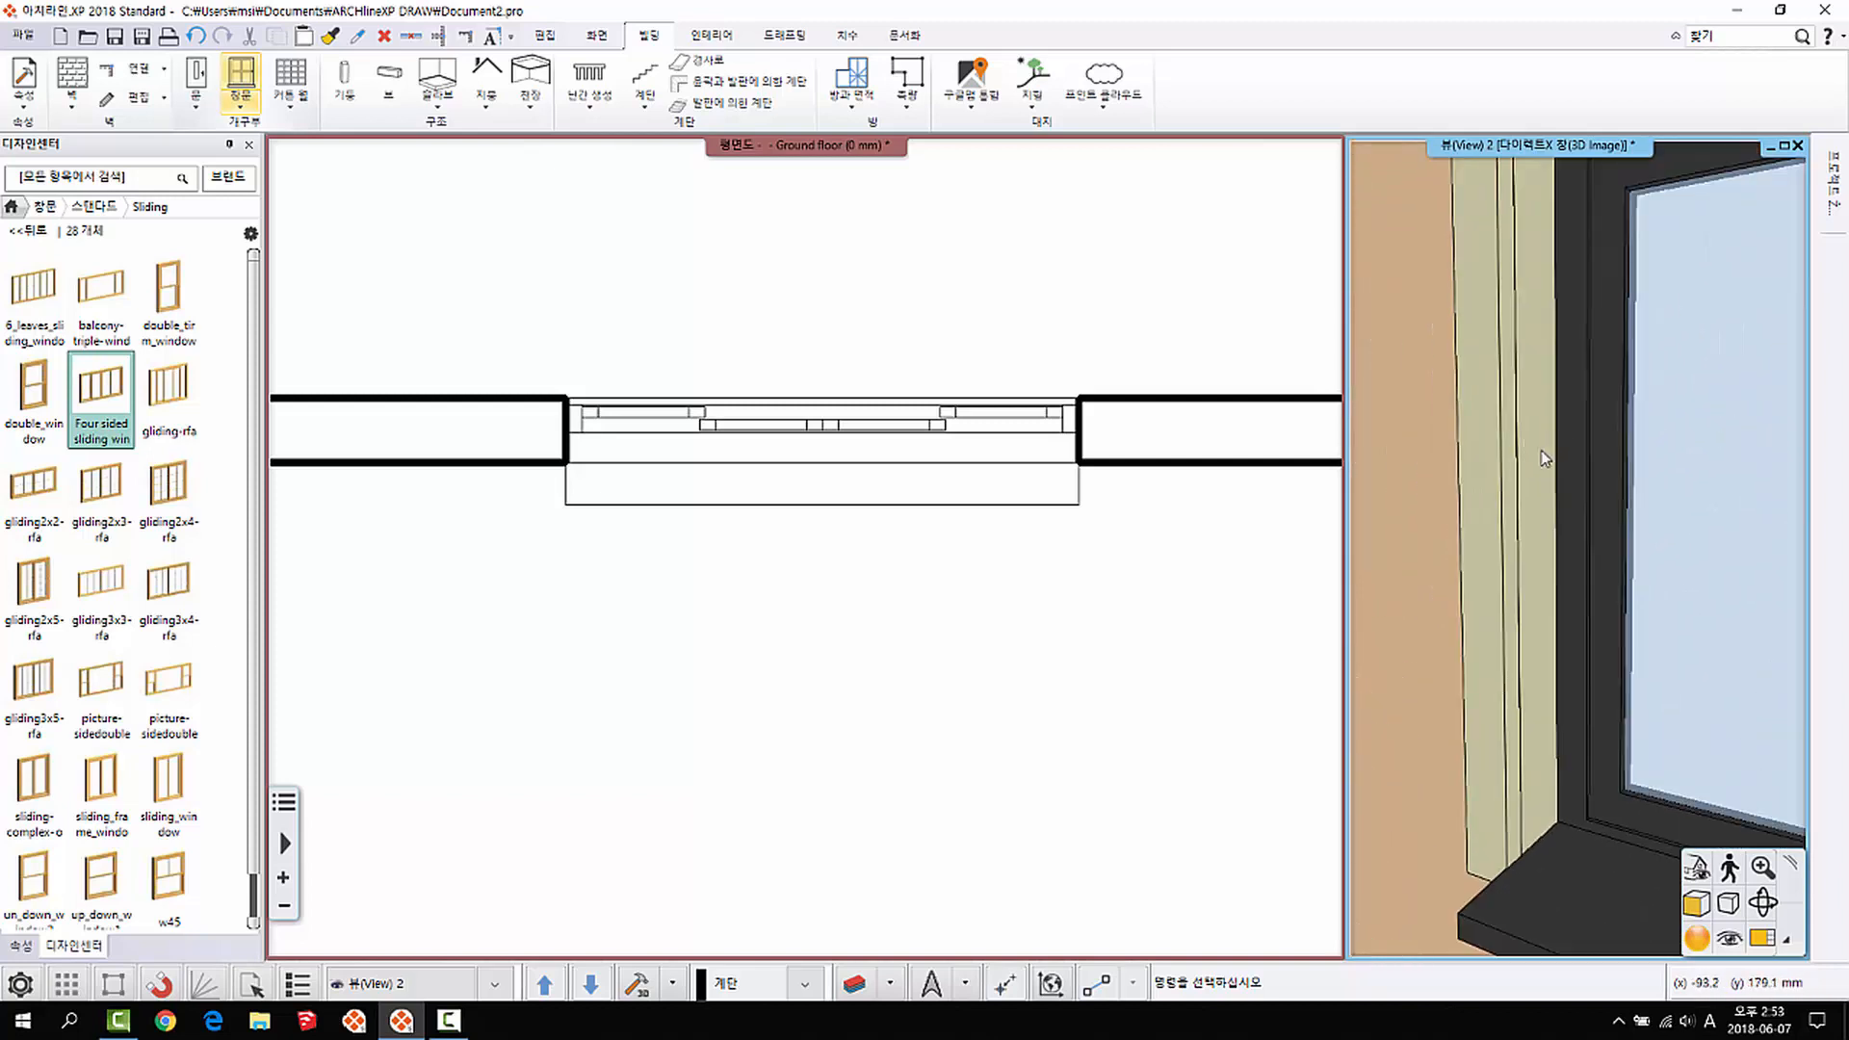
middle_drag(1557, 486, 1580, 518)
right_click(1499, 474)
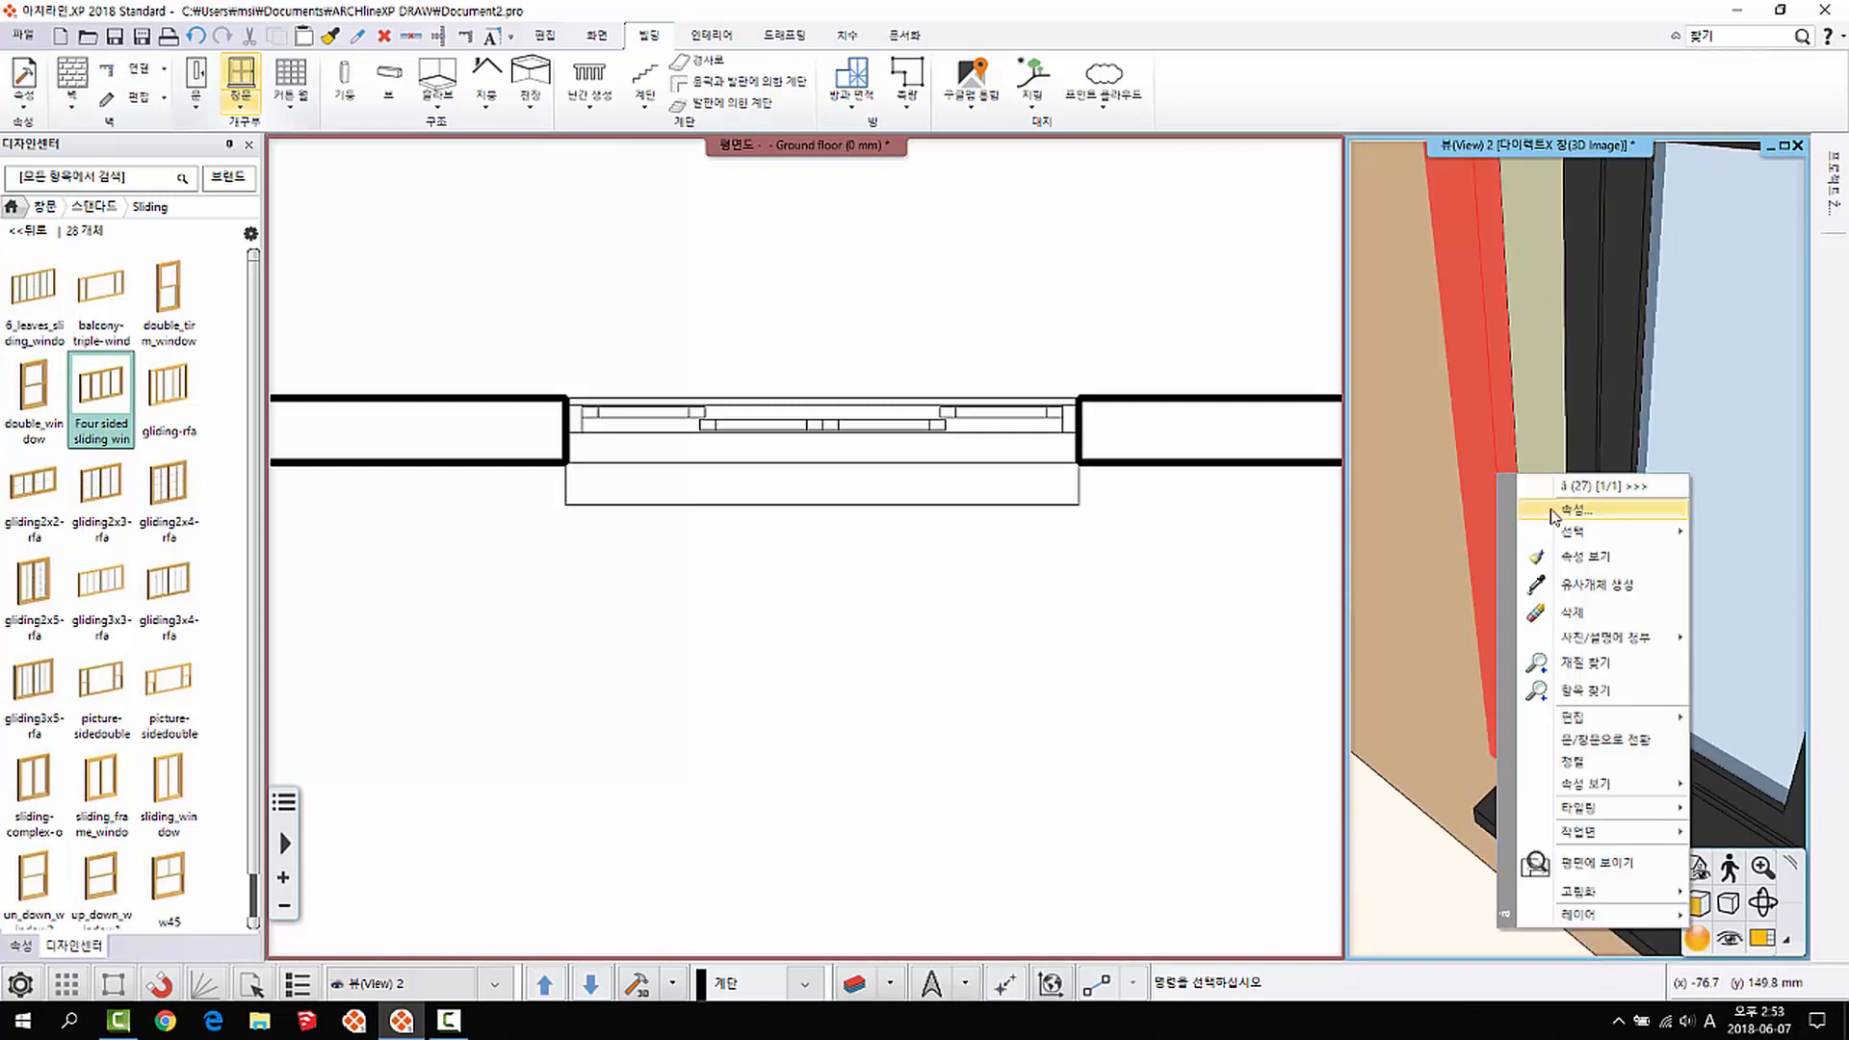
click(1541, 495)
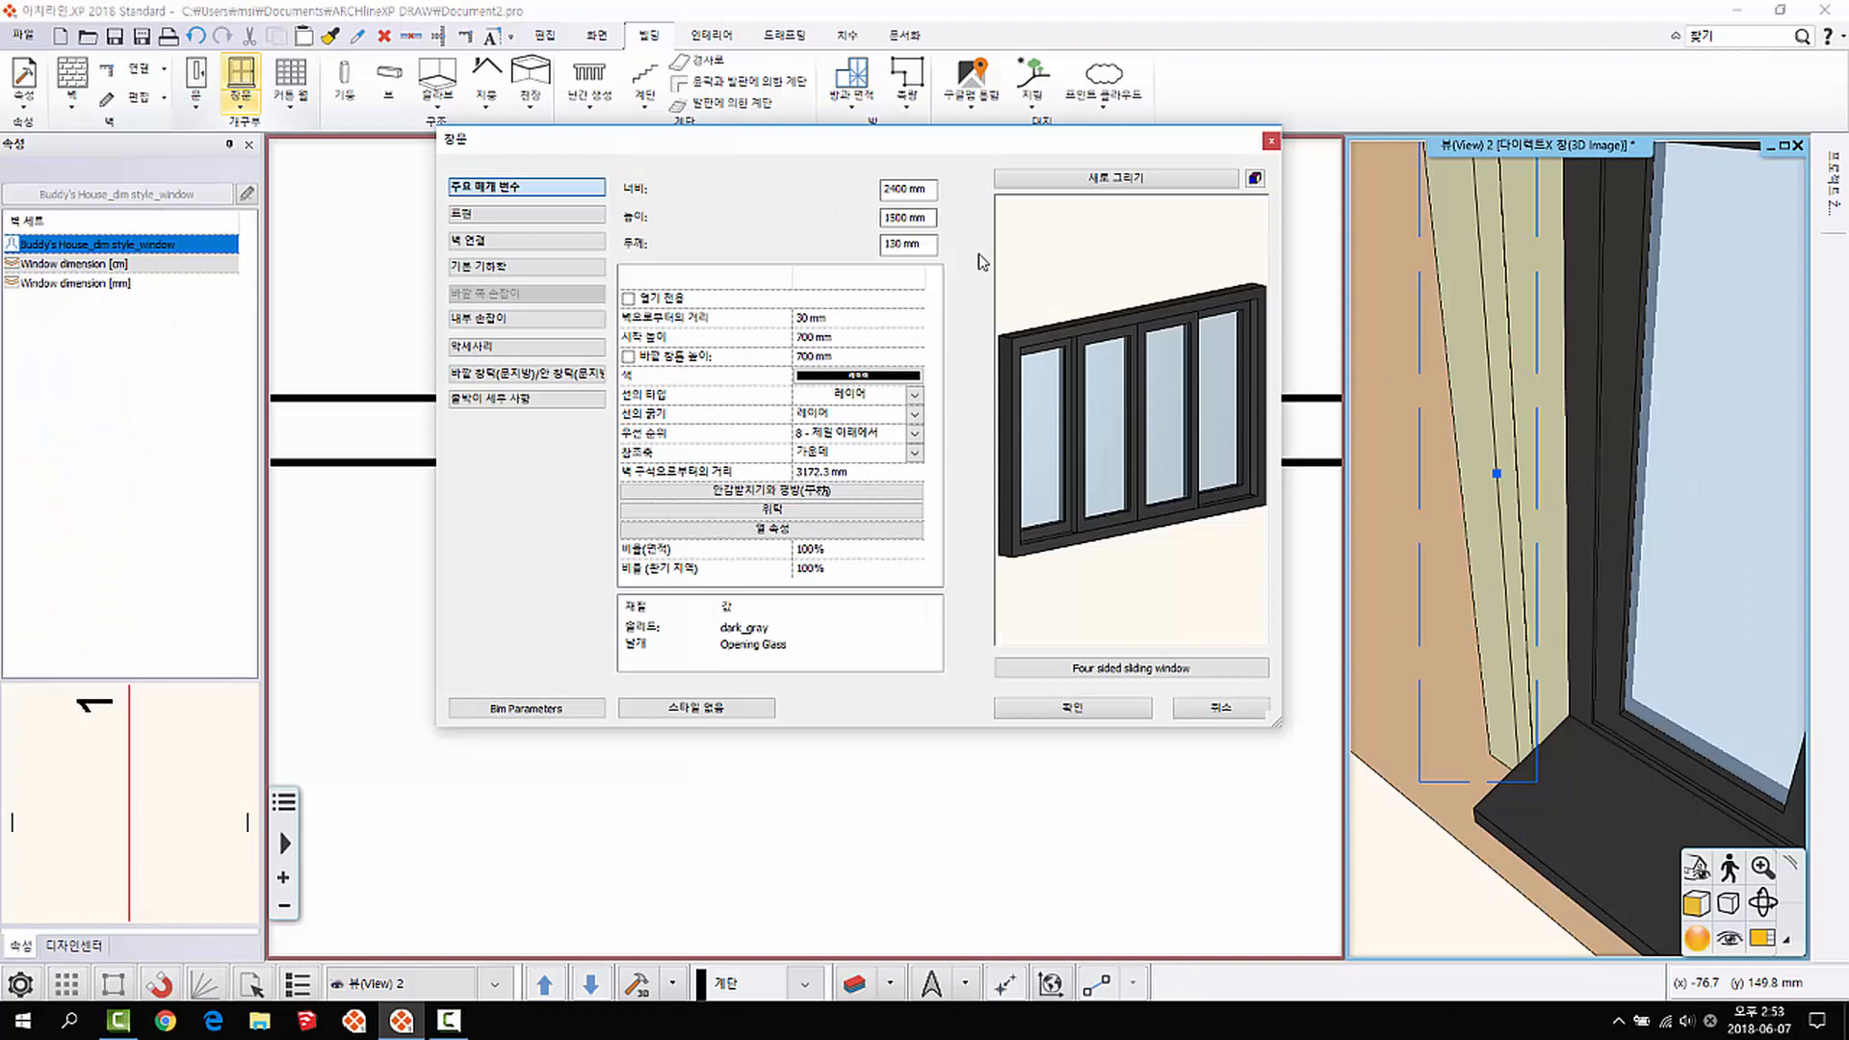
click(1269, 144)
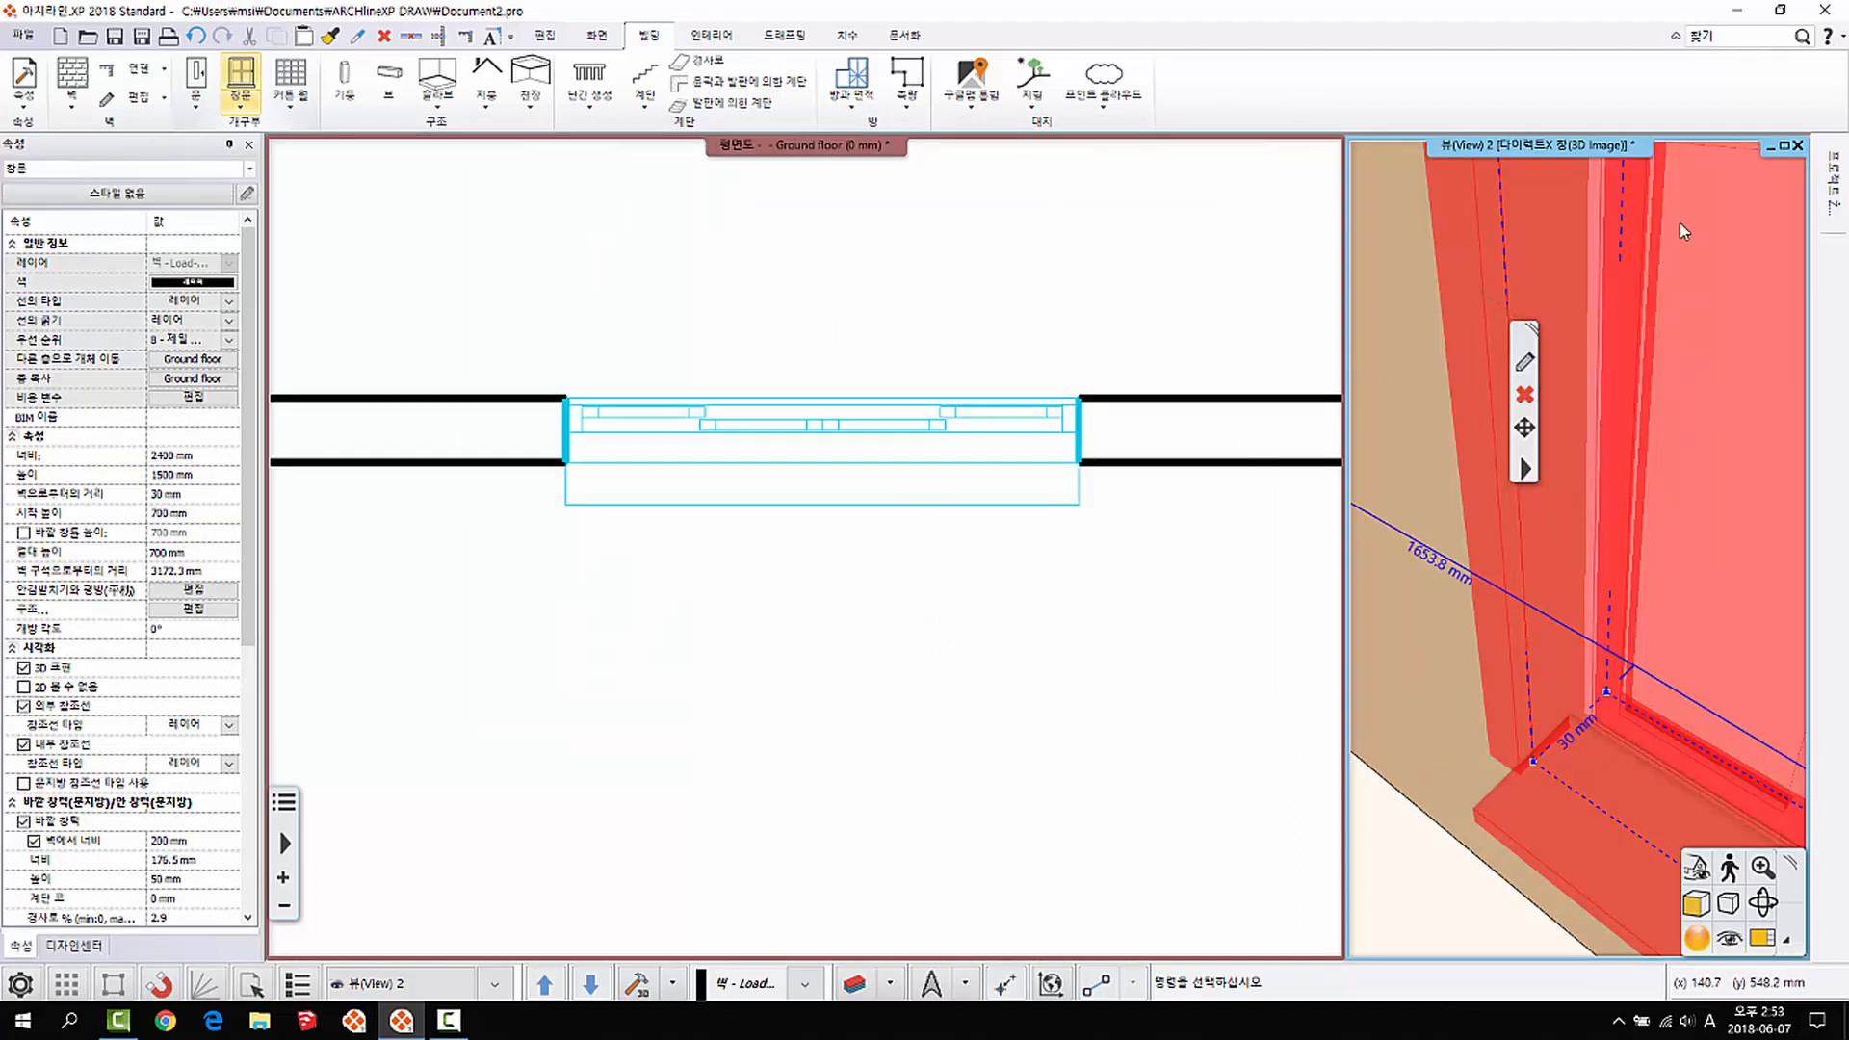
Step: Switch the 3D view to wireframe display (와이어프레임) and clear the window selection
click(1700, 905)
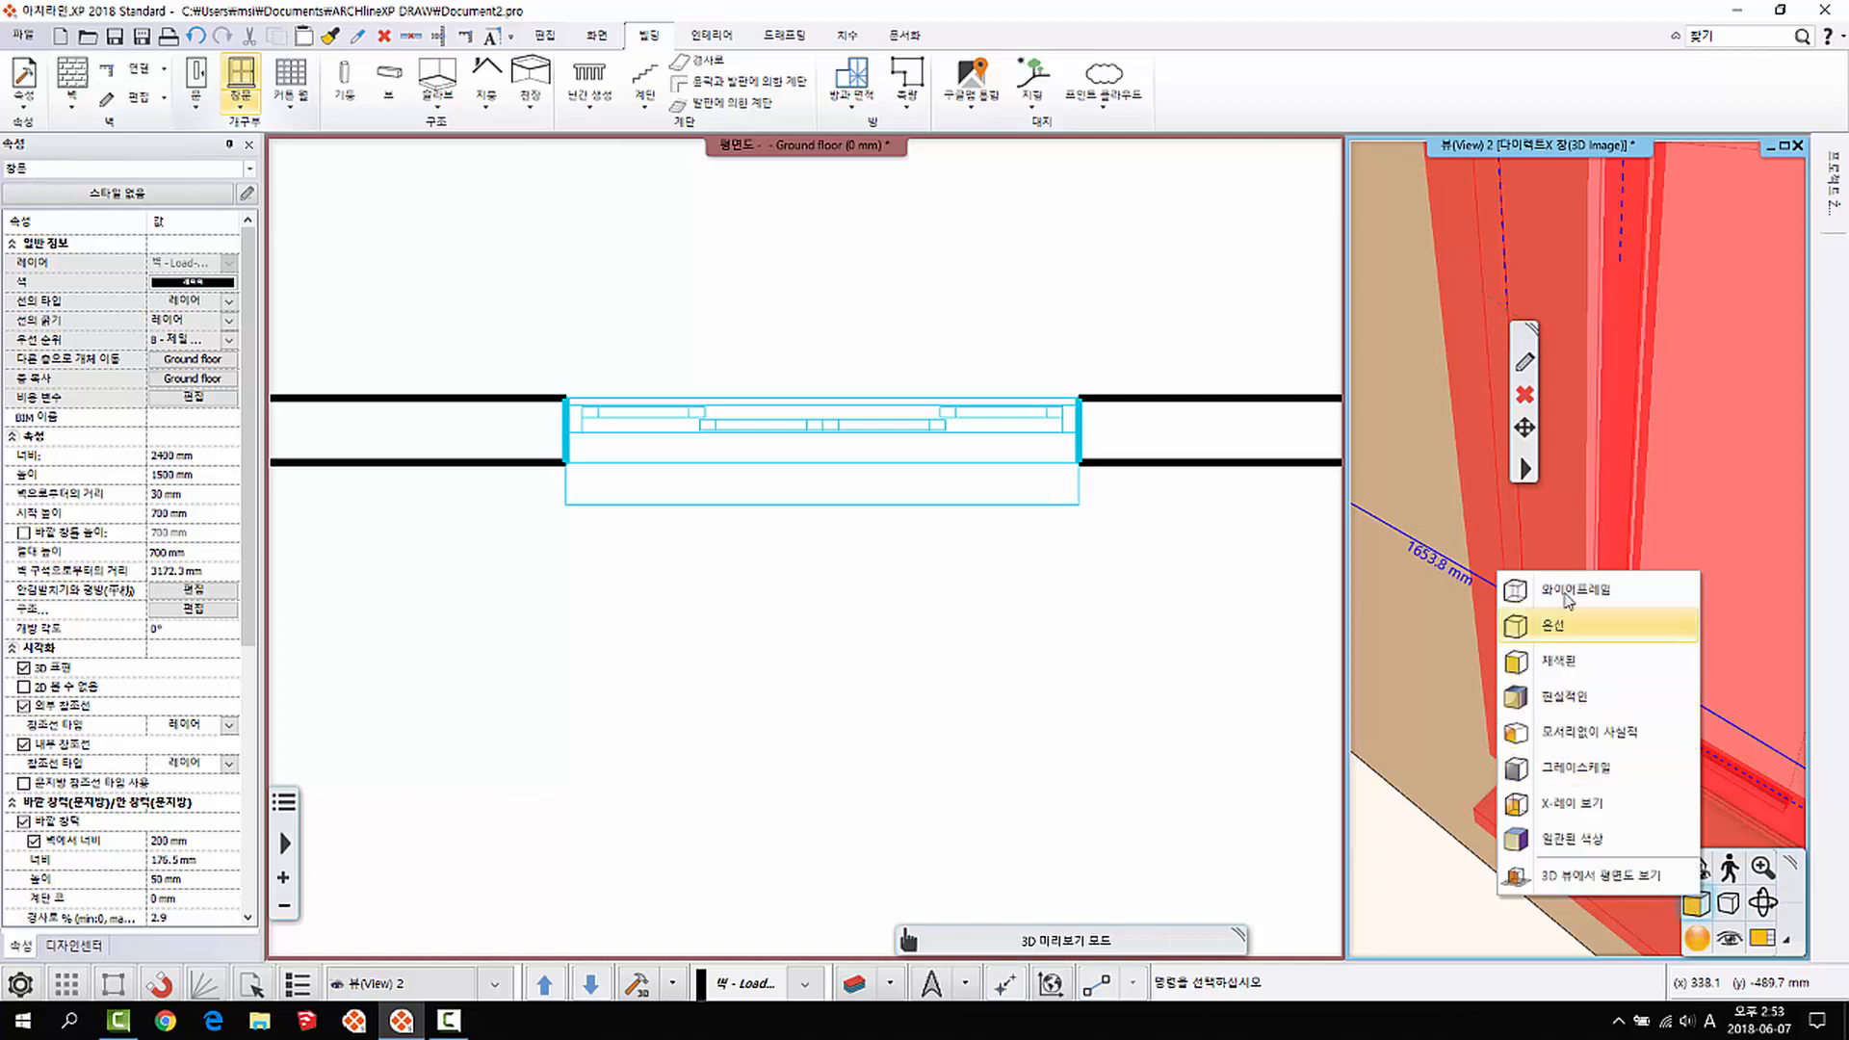
click(1599, 583)
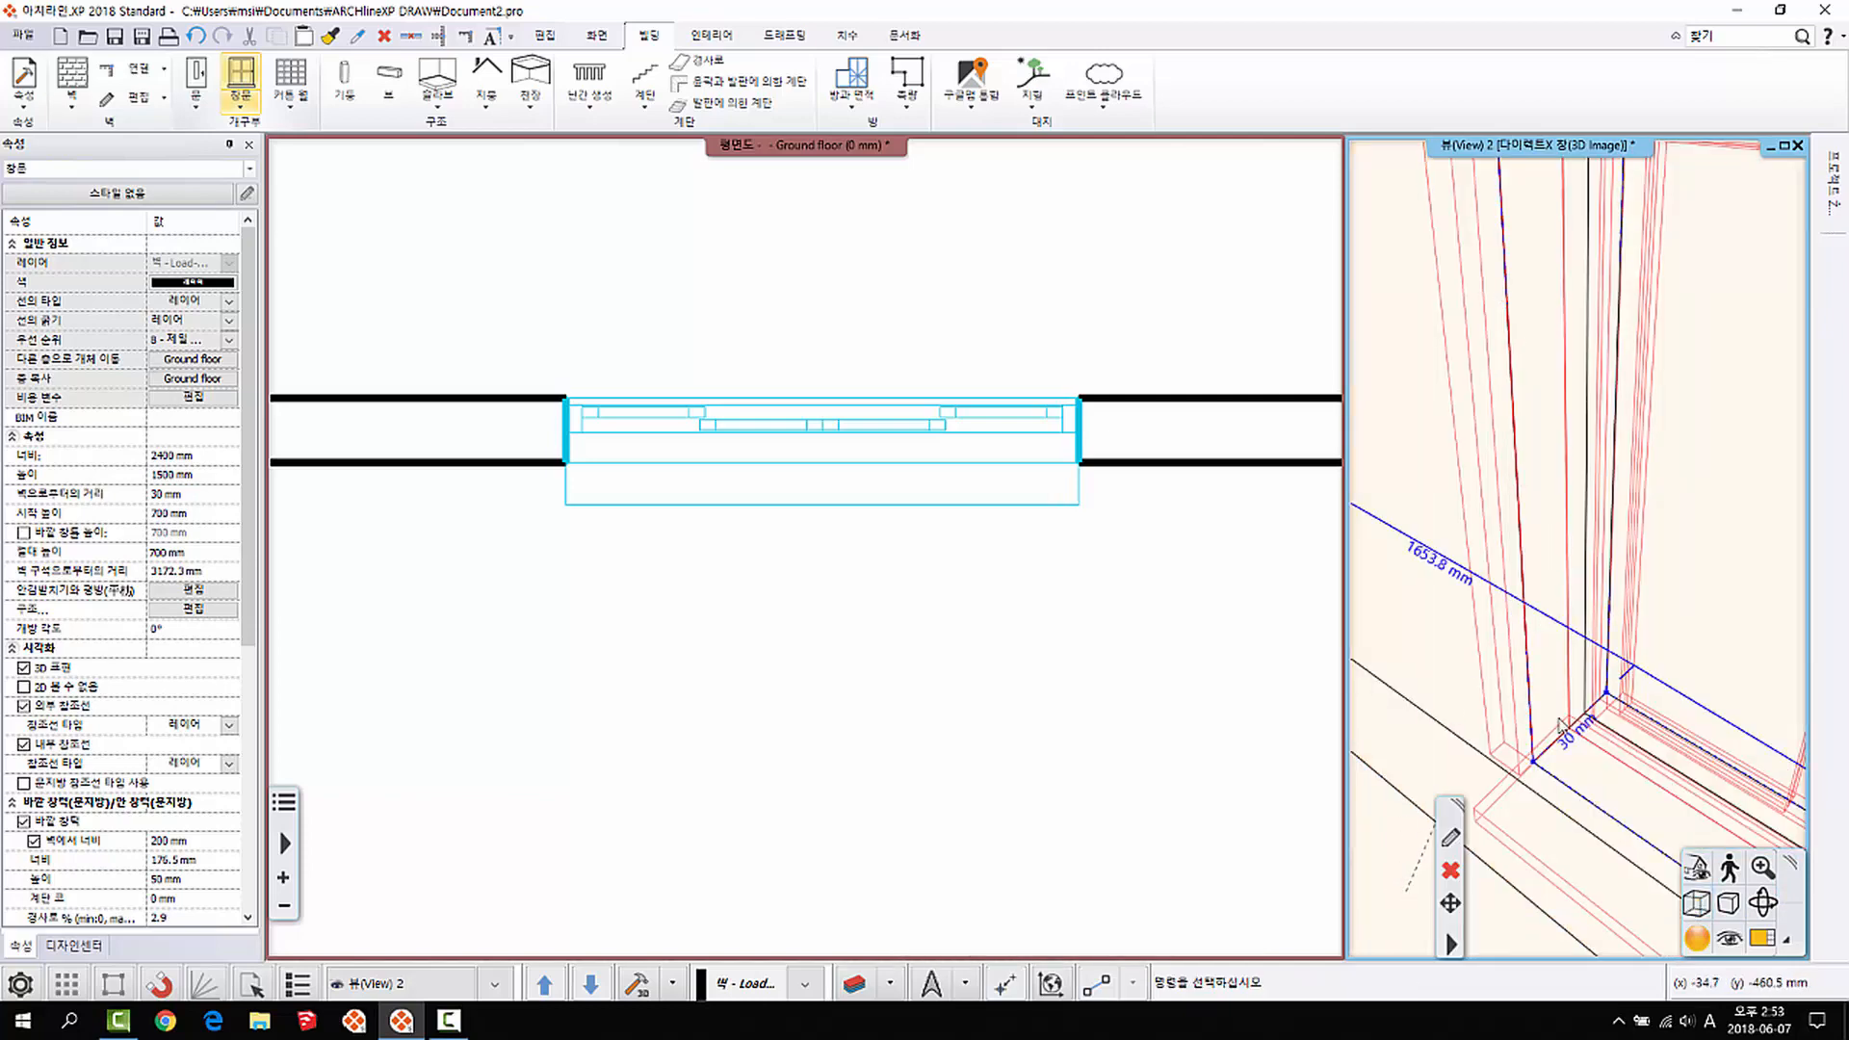
key(Escape)
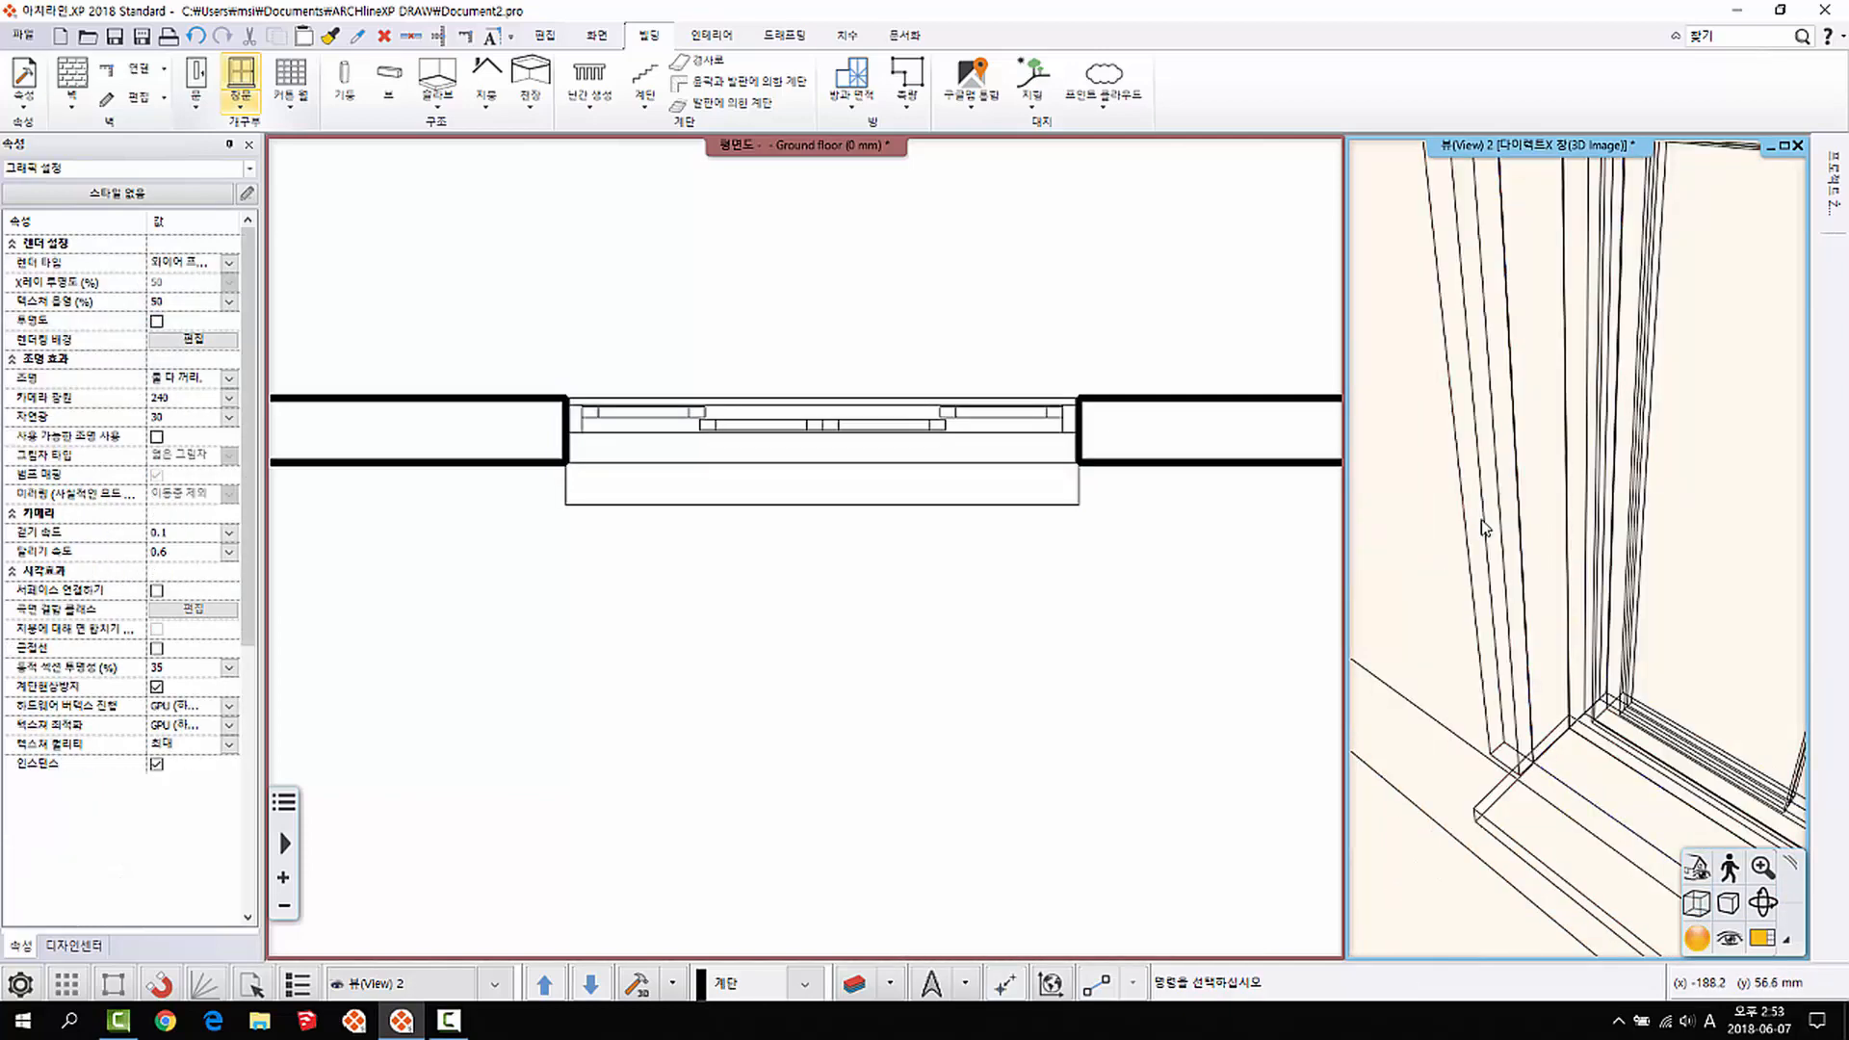
Step: Set the exterior lining's thickness to 50 mm, apply it, and display the 3D view in consistent colors (일관된 색상)
click(1481, 520)
click(159, 590)
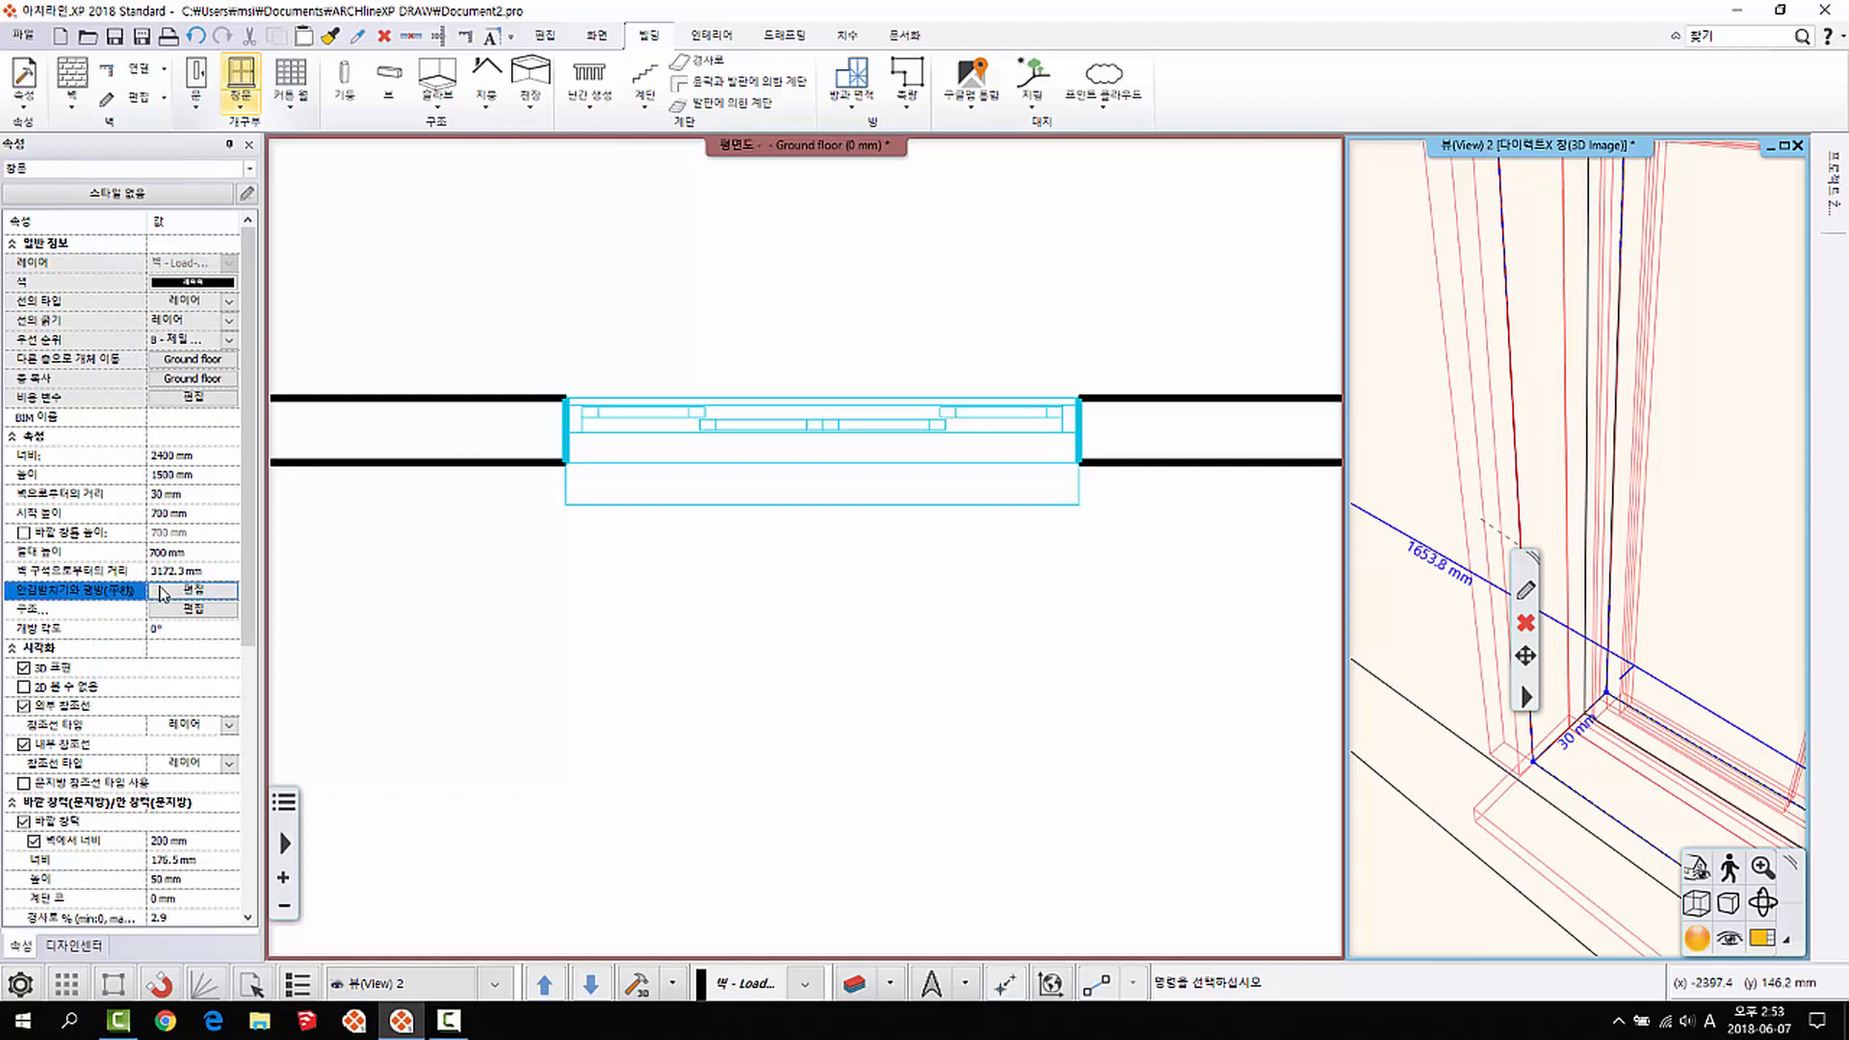
scroll(1069, 389, down, 1)
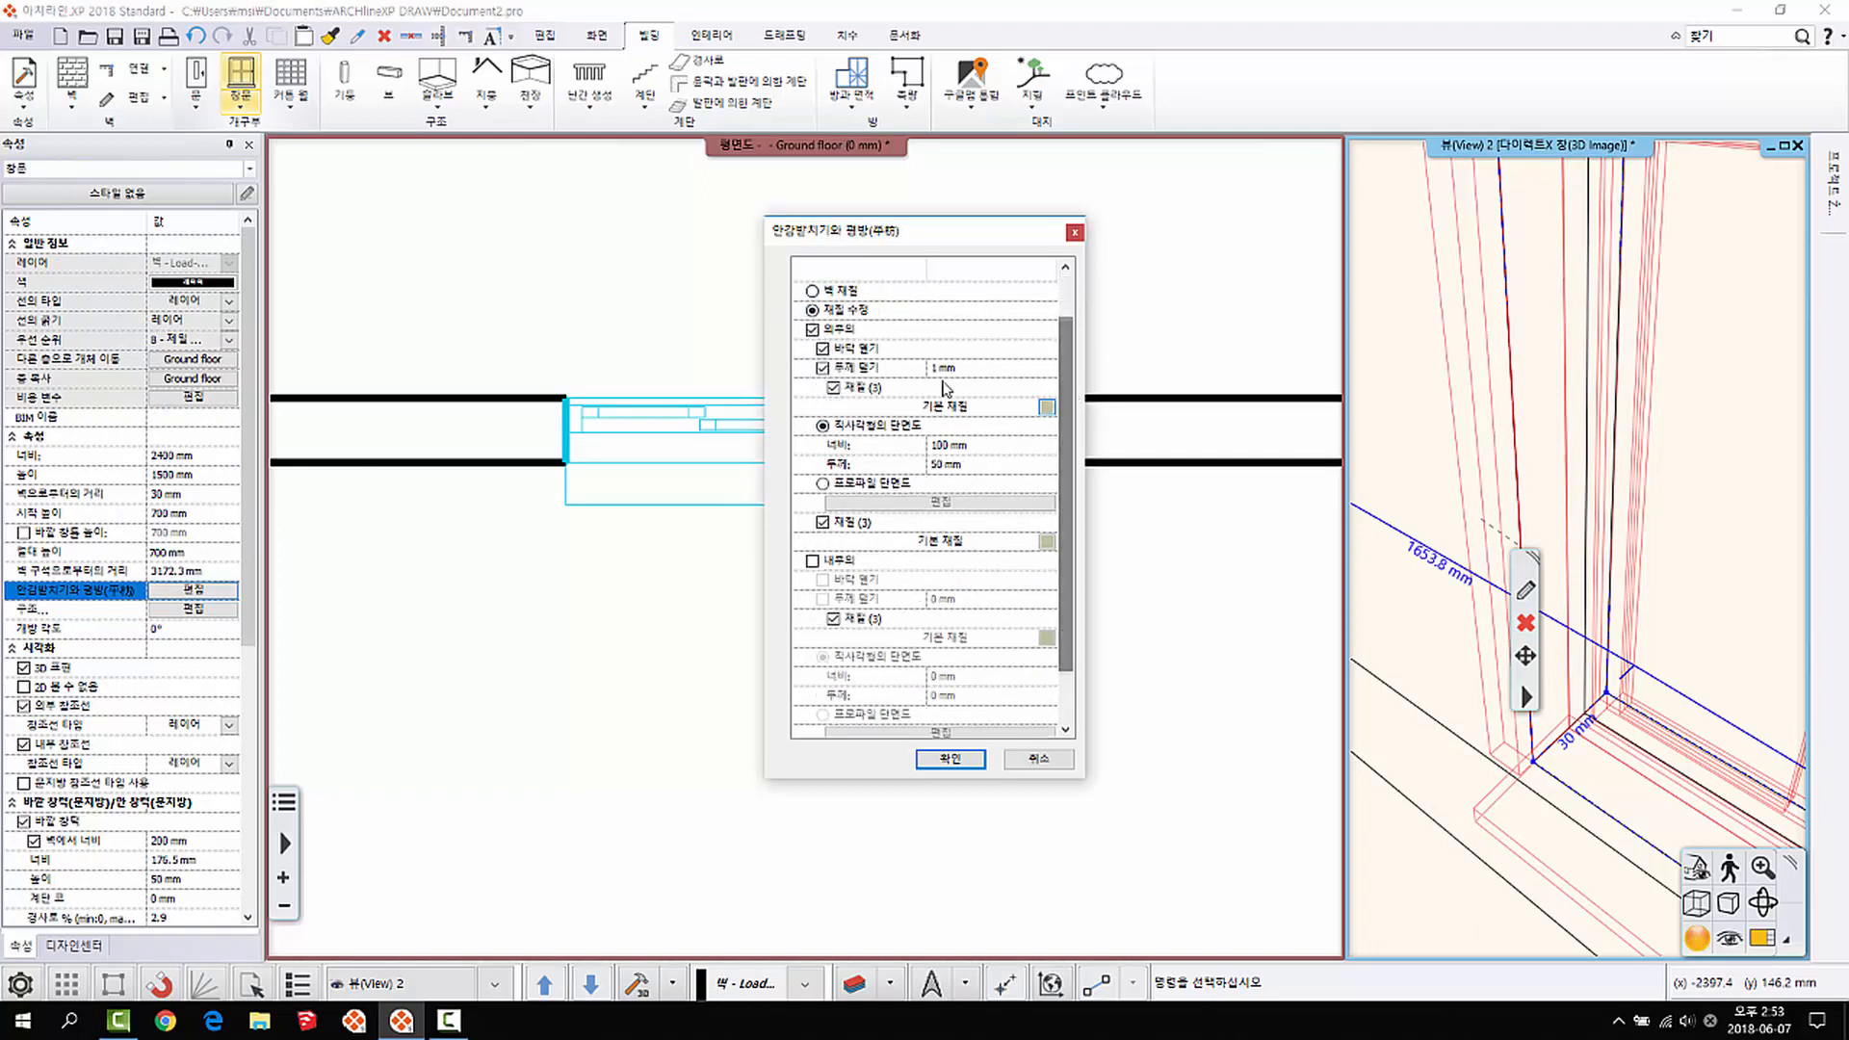
click(954, 368)
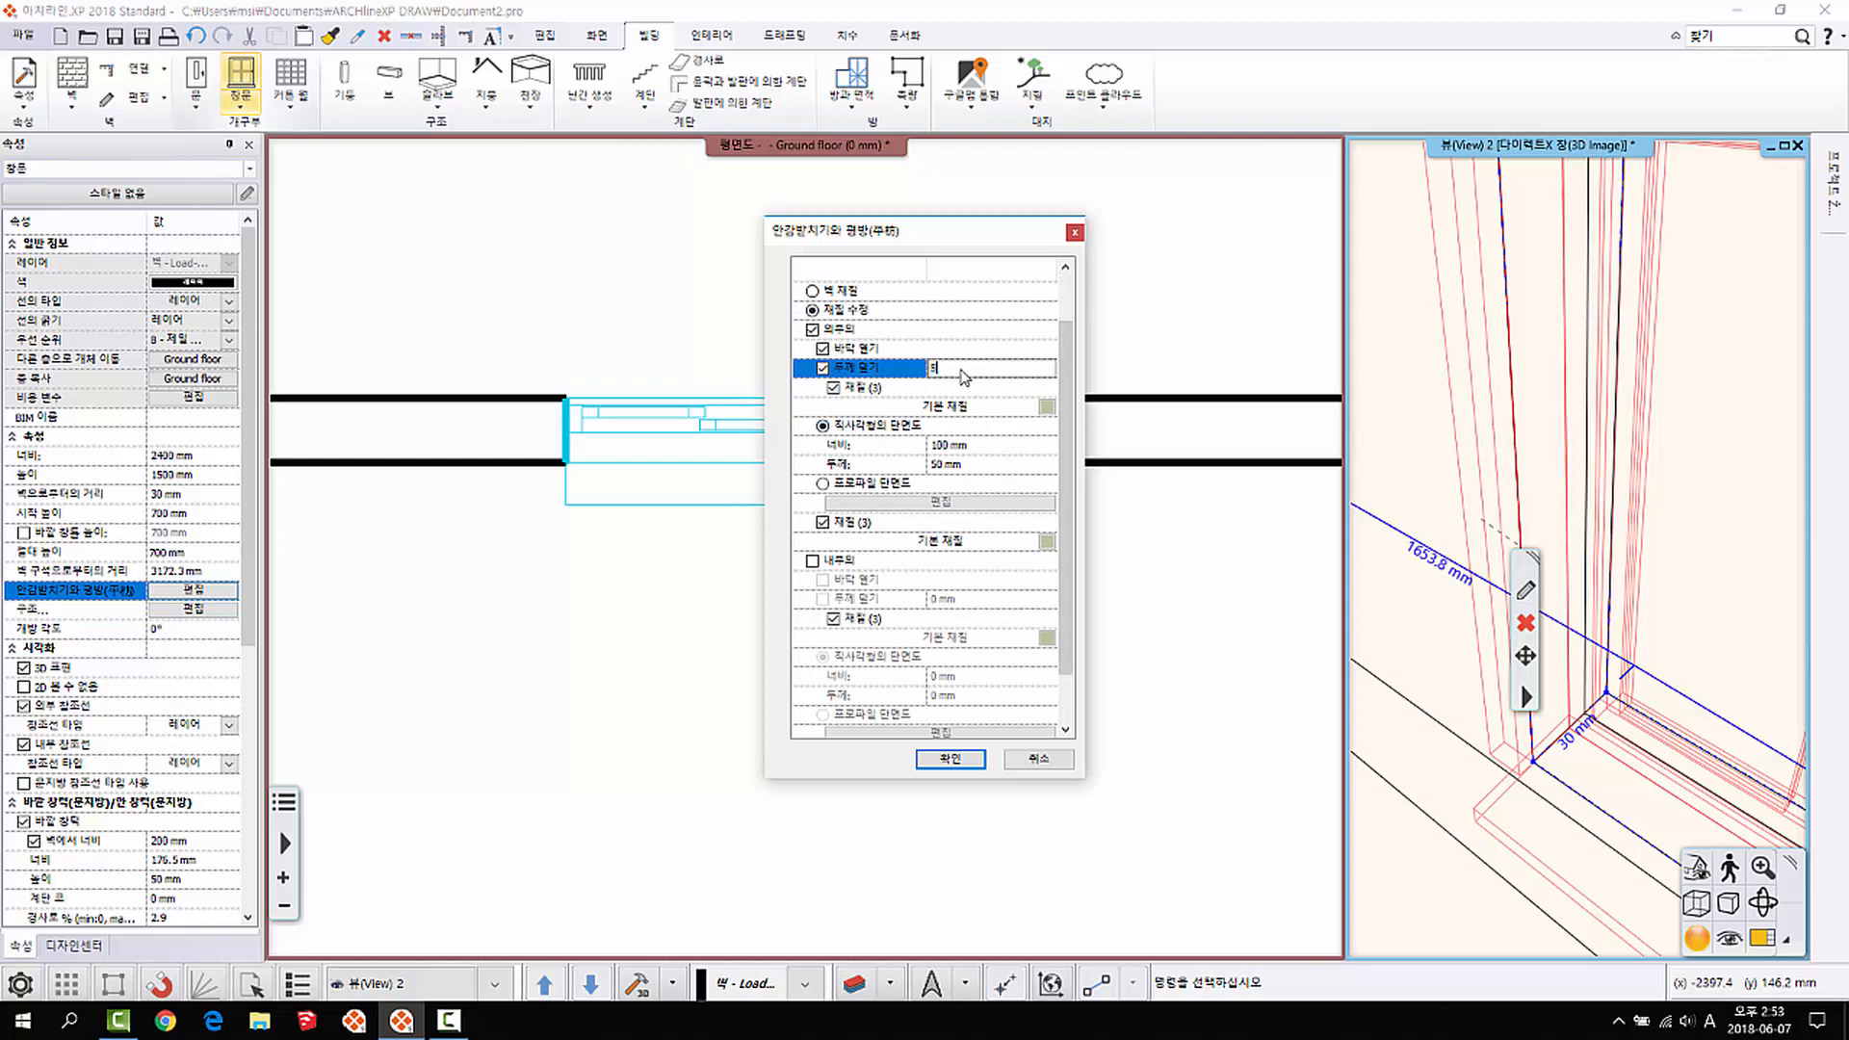
click(950, 759)
key(Escape)
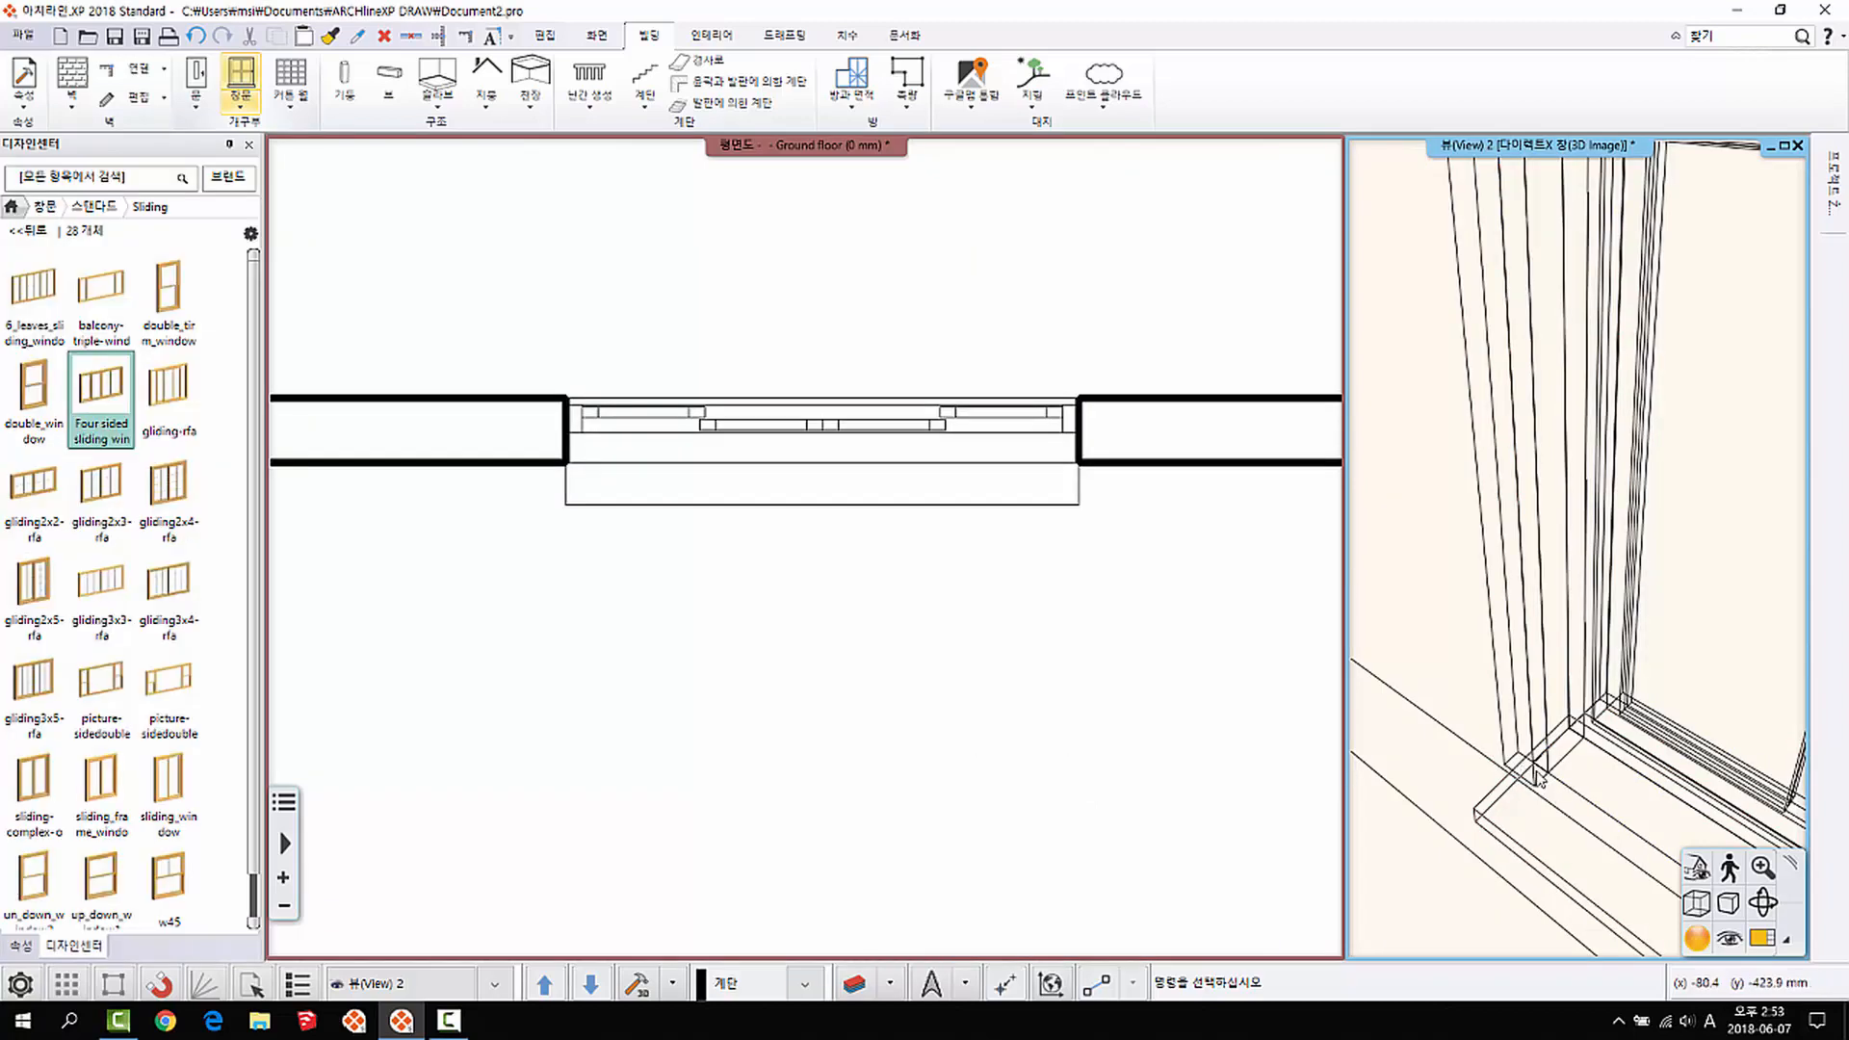
click(1703, 910)
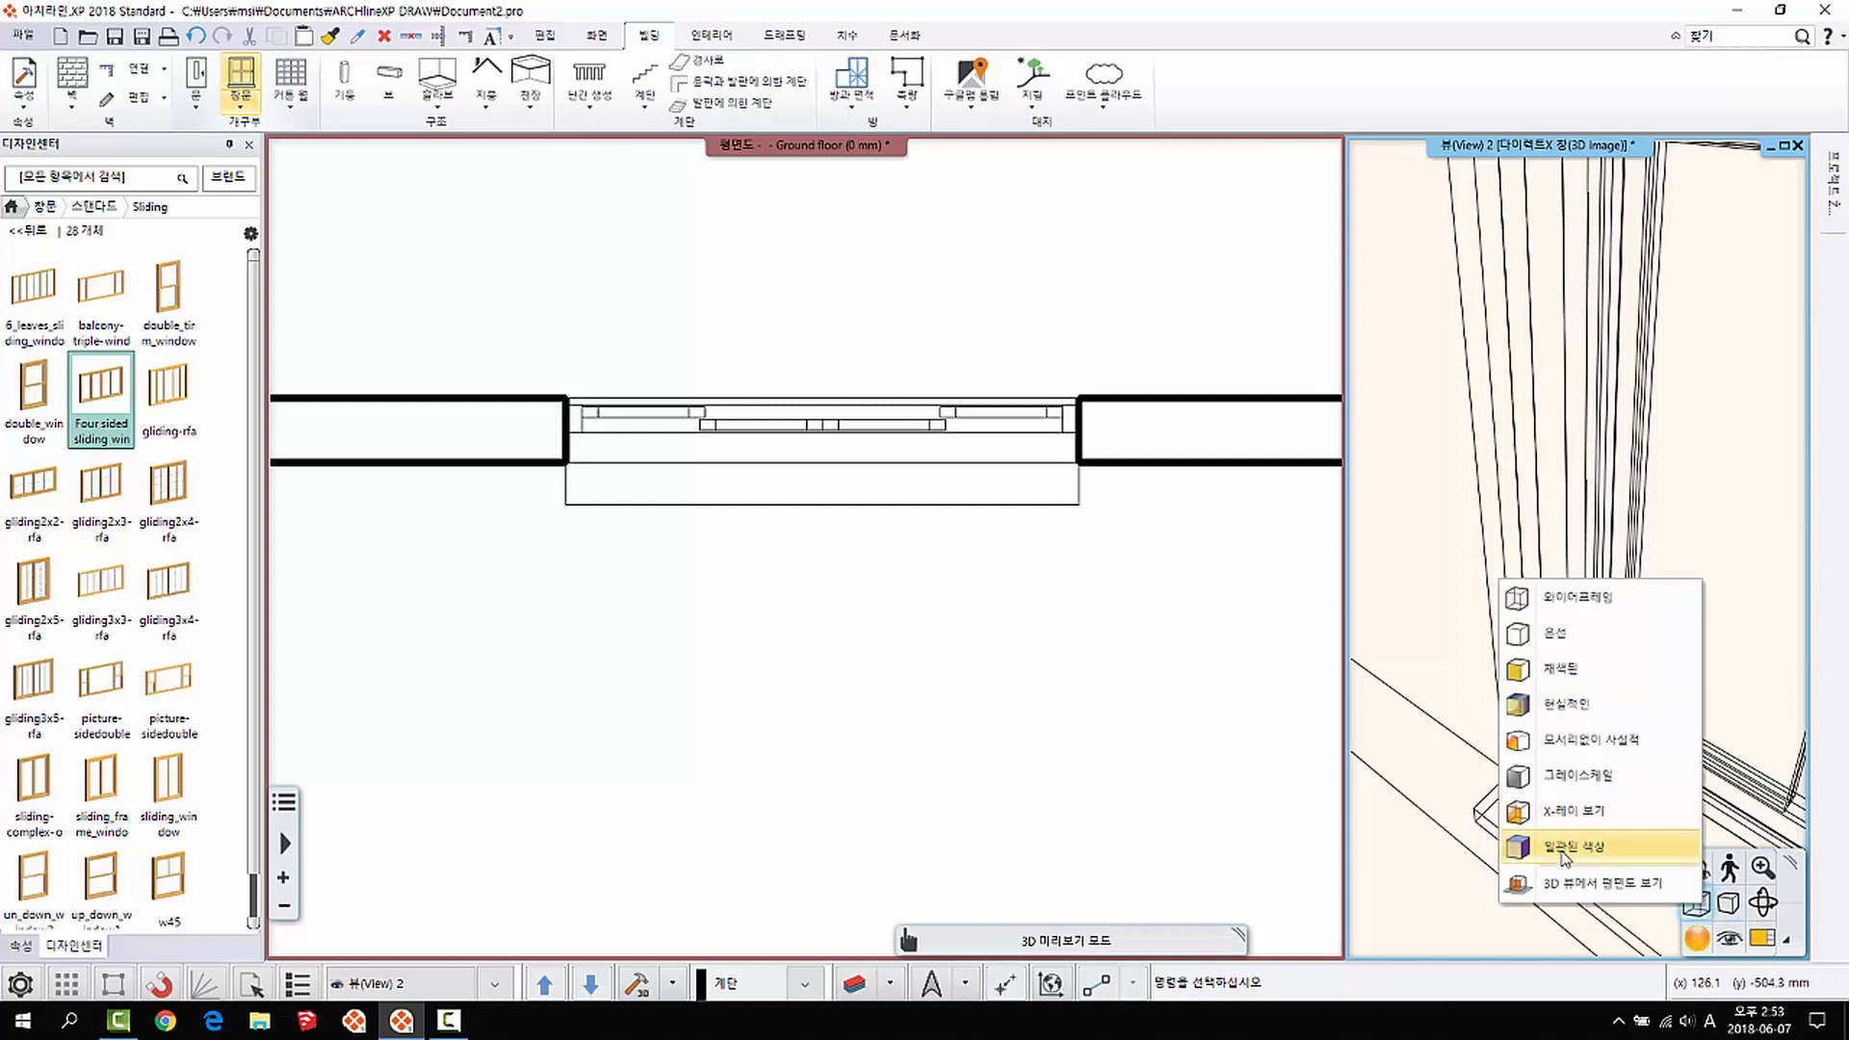
click(1599, 847)
Step: Set the window's exterior lining thickness to 10 mm and its material to Coffee_cream in the lining and architrave settings
right_click(1559, 621)
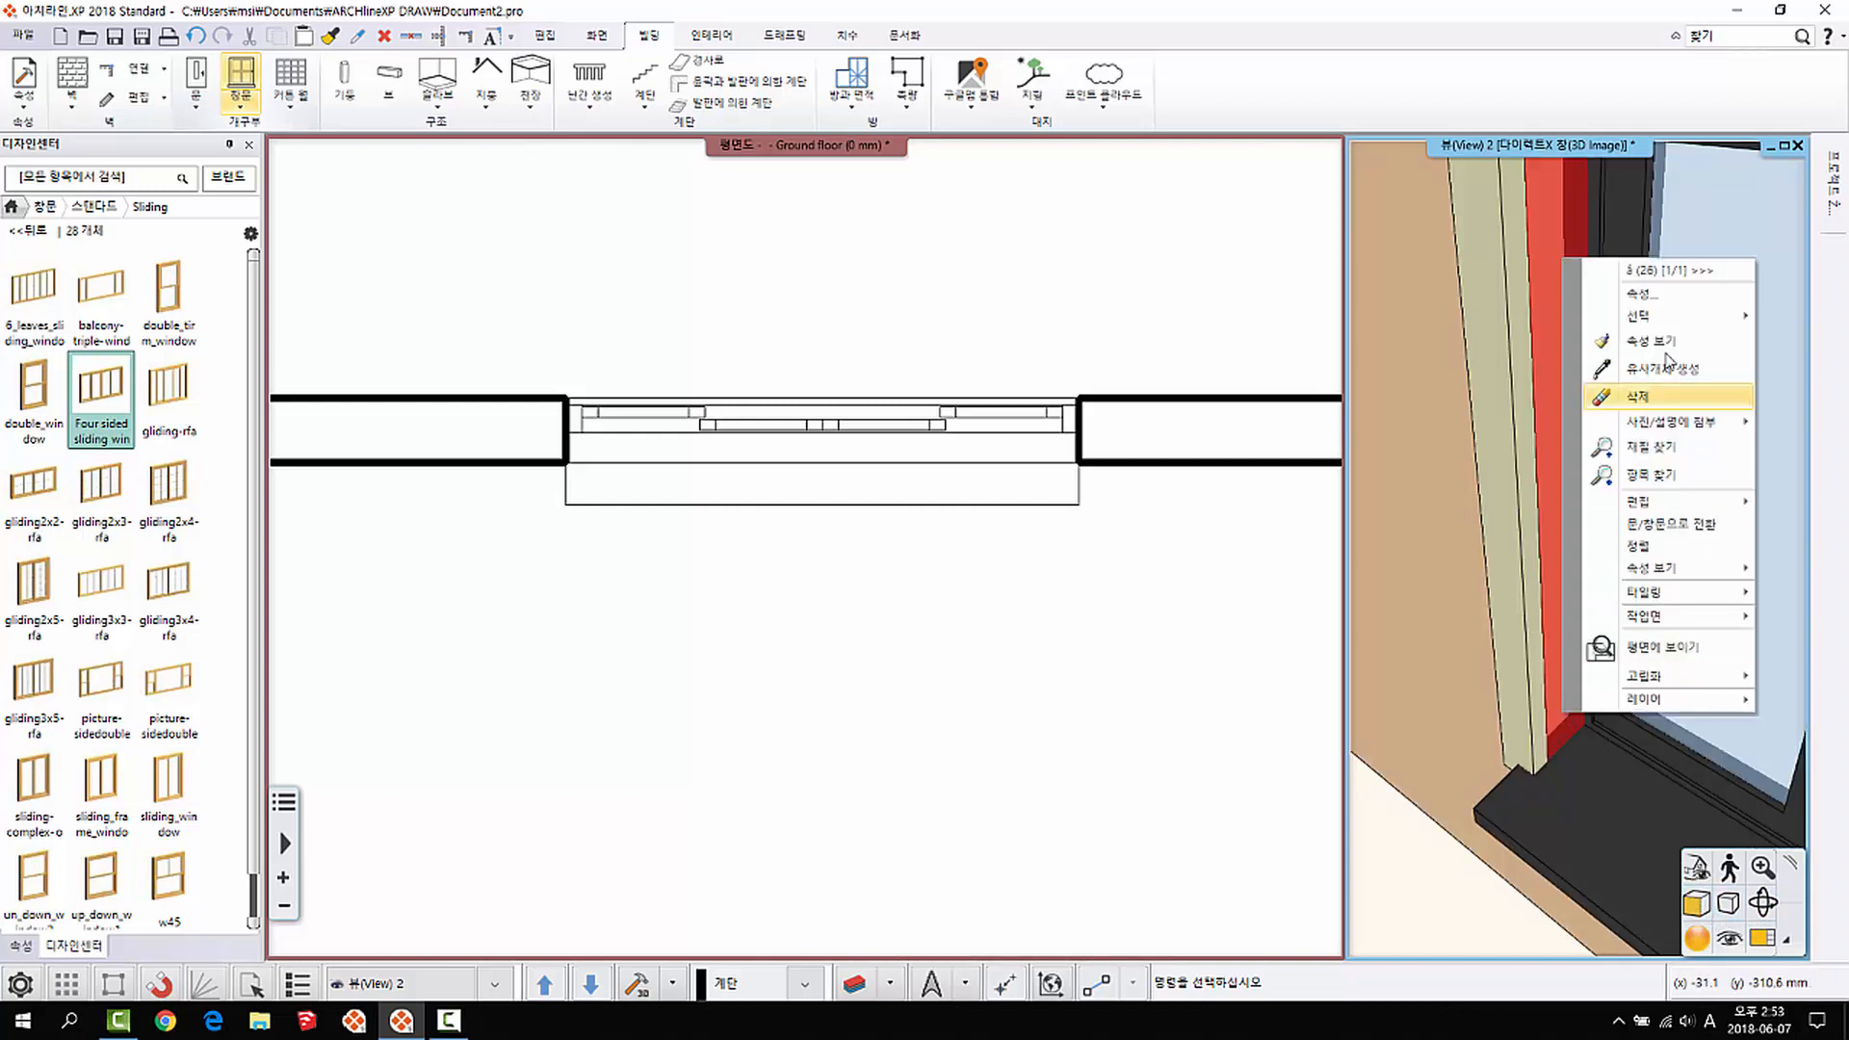
click(1656, 273)
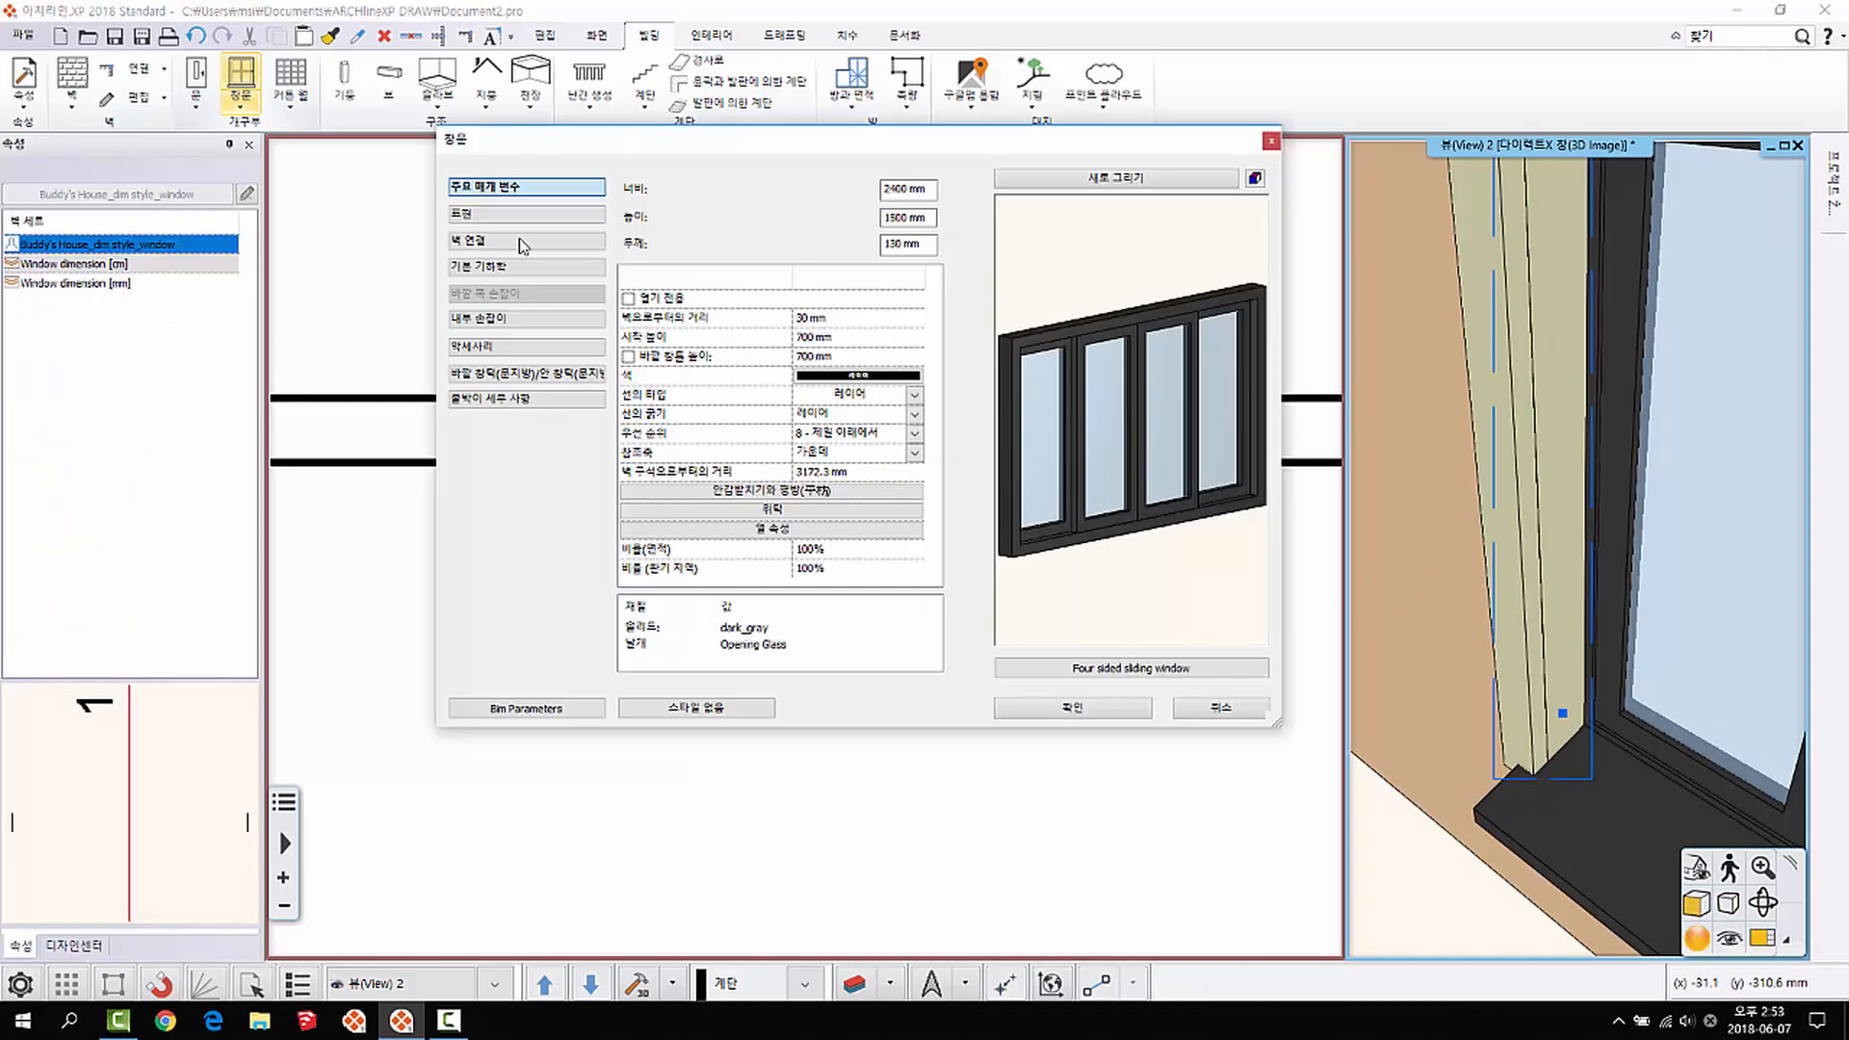
click(823, 492)
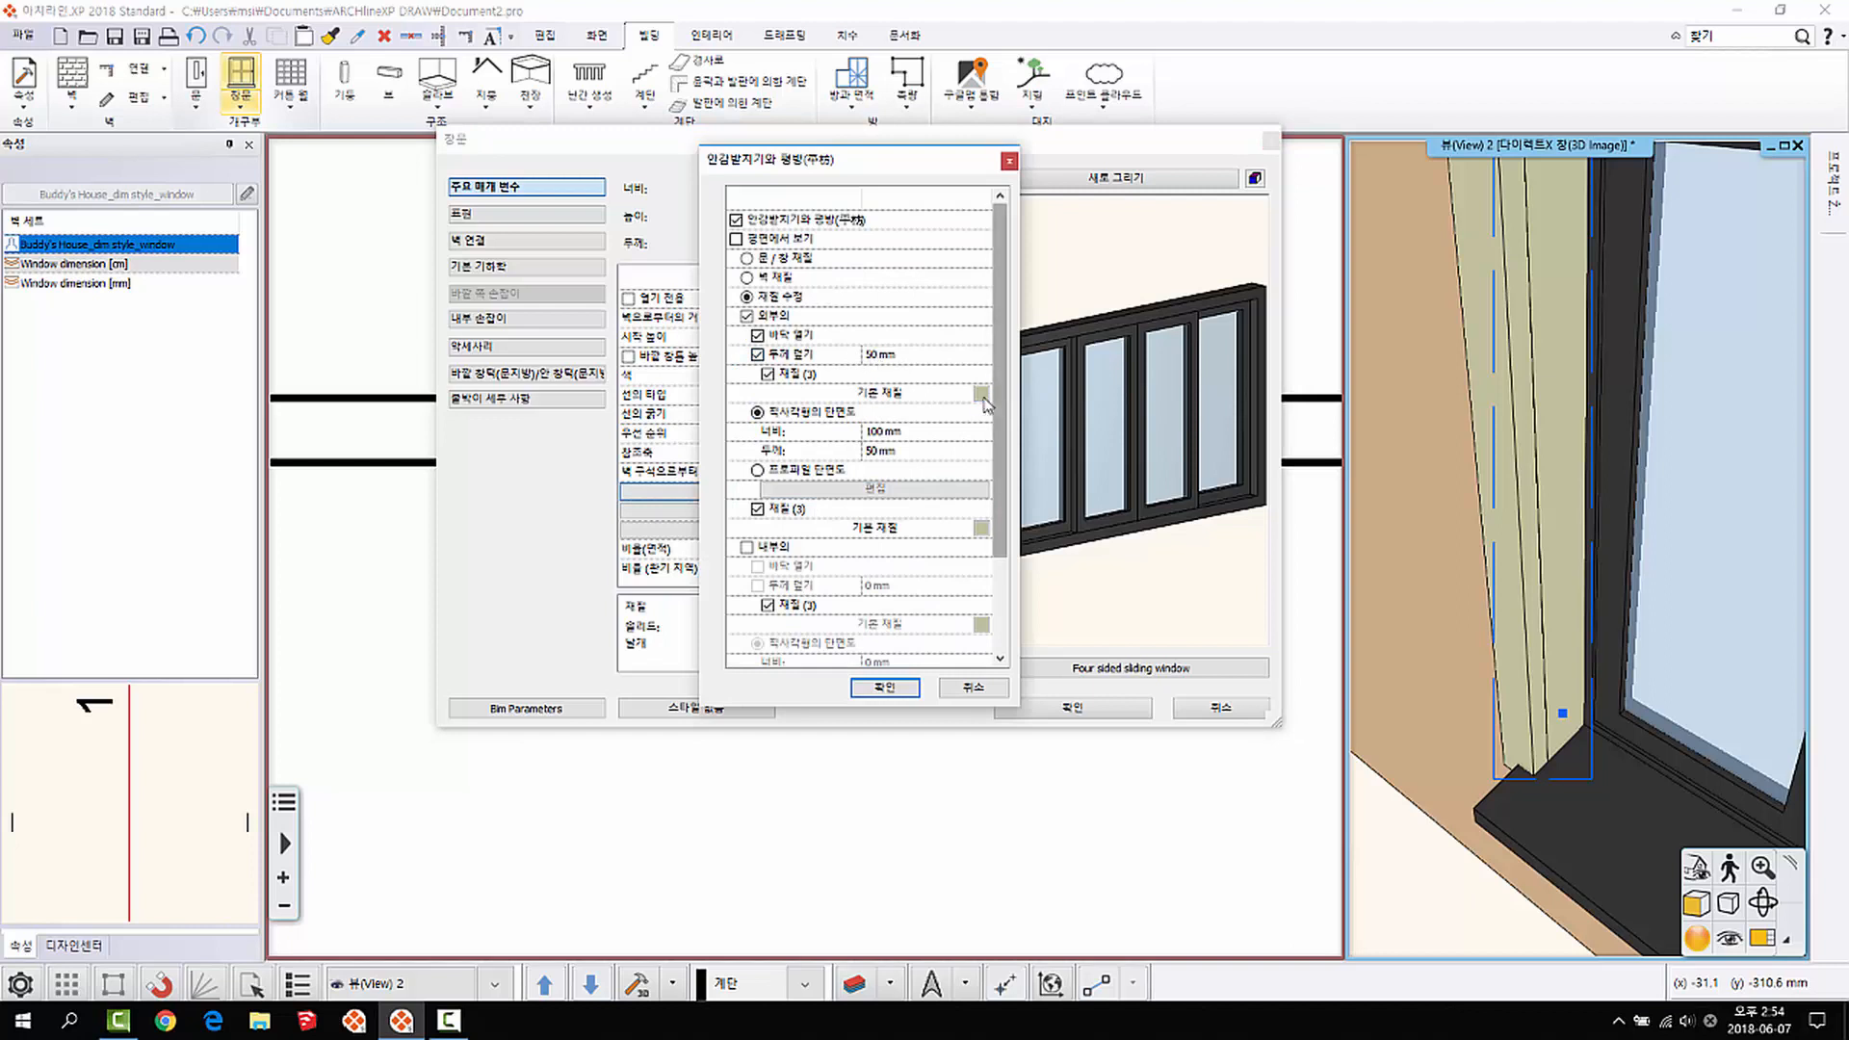
click(880, 356)
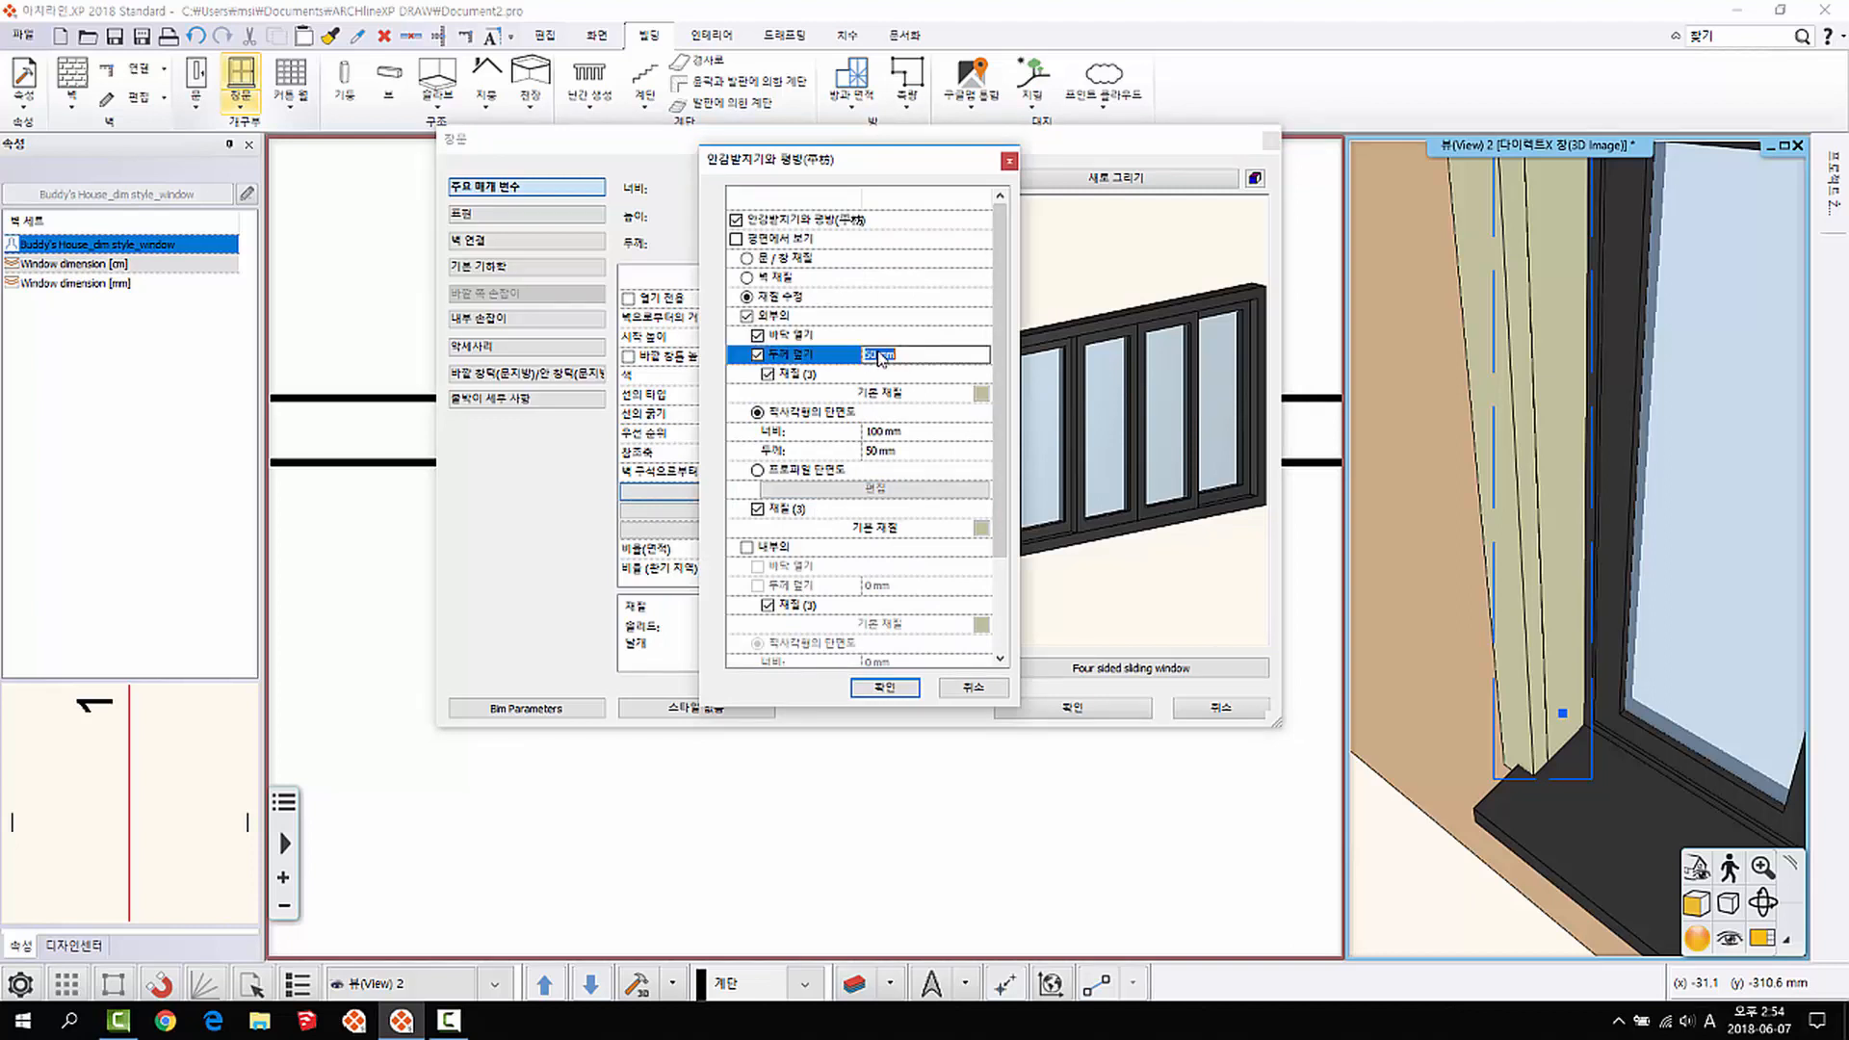
click(982, 394)
mouse_move(658, 438)
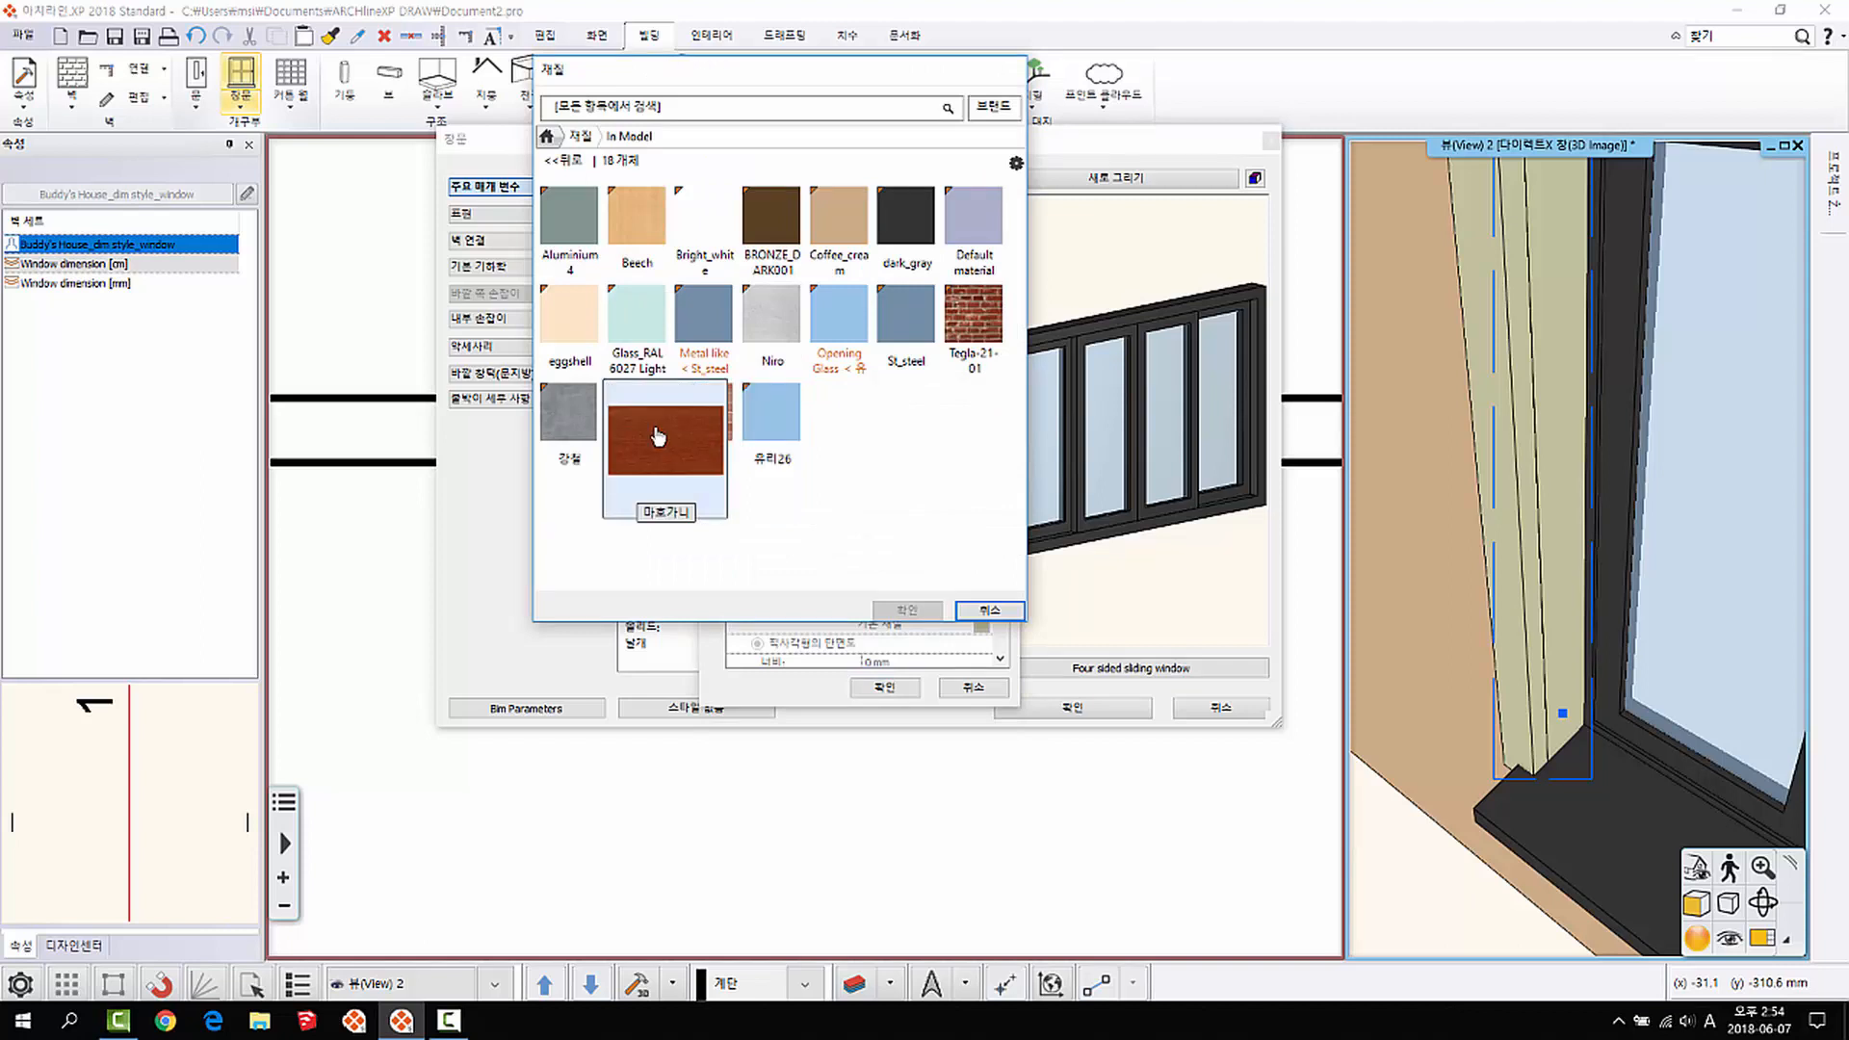
click(867, 230)
Step: Give the exterior architrave a profile section using the semicircle (반원) from the Default profiles, rotate it, and apply it to the window
drag(1000, 463, 1000, 520)
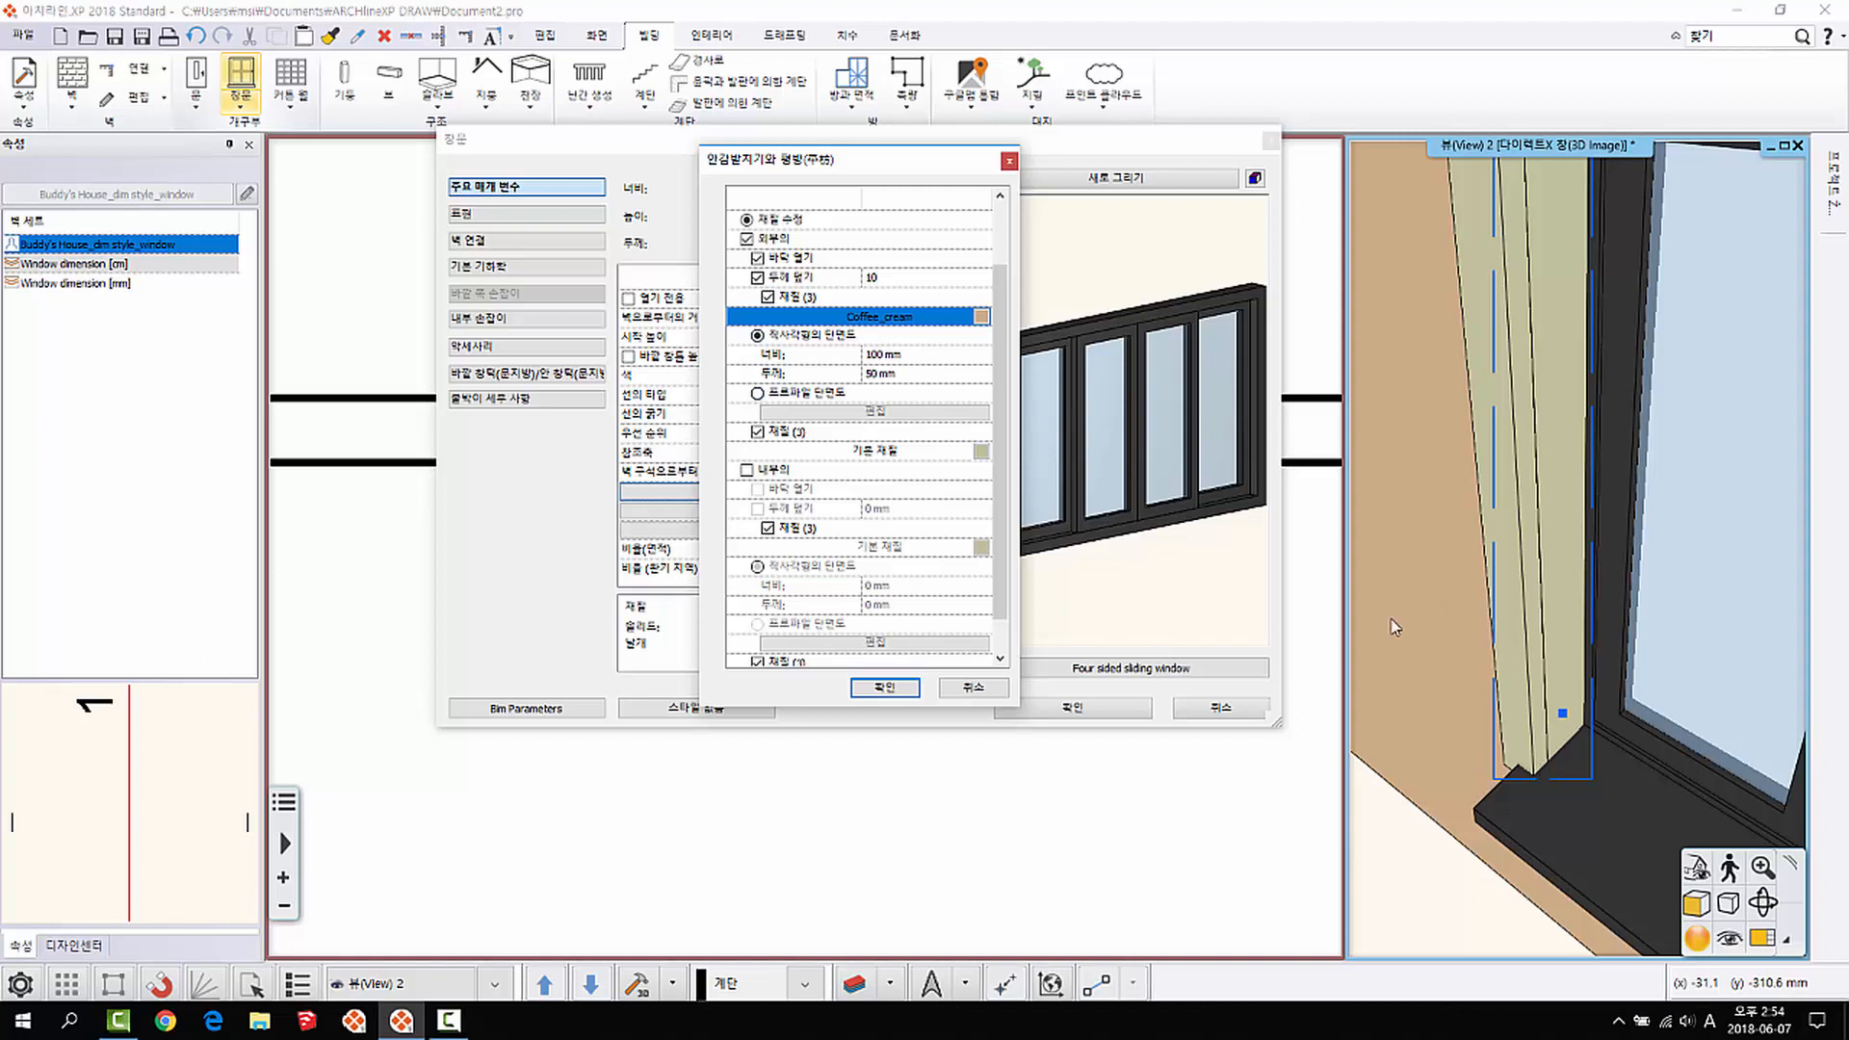
click(797, 397)
click(860, 414)
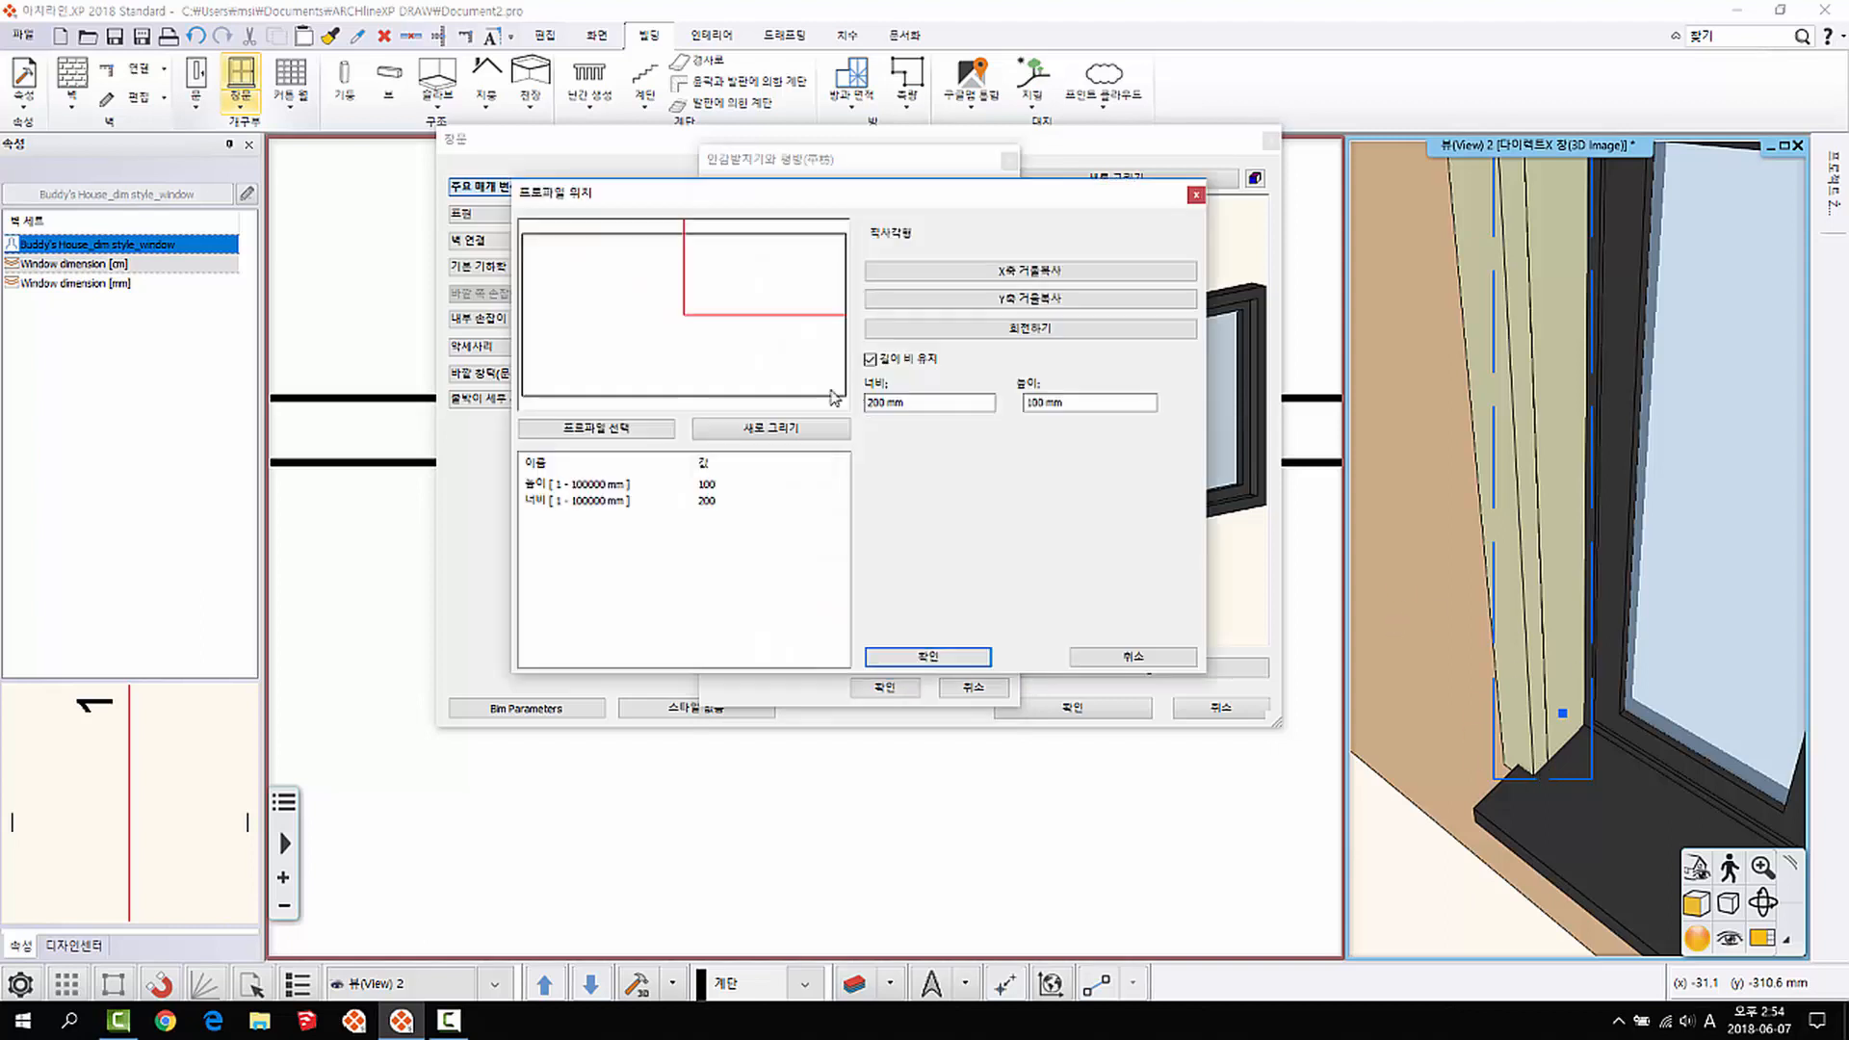
click(621, 435)
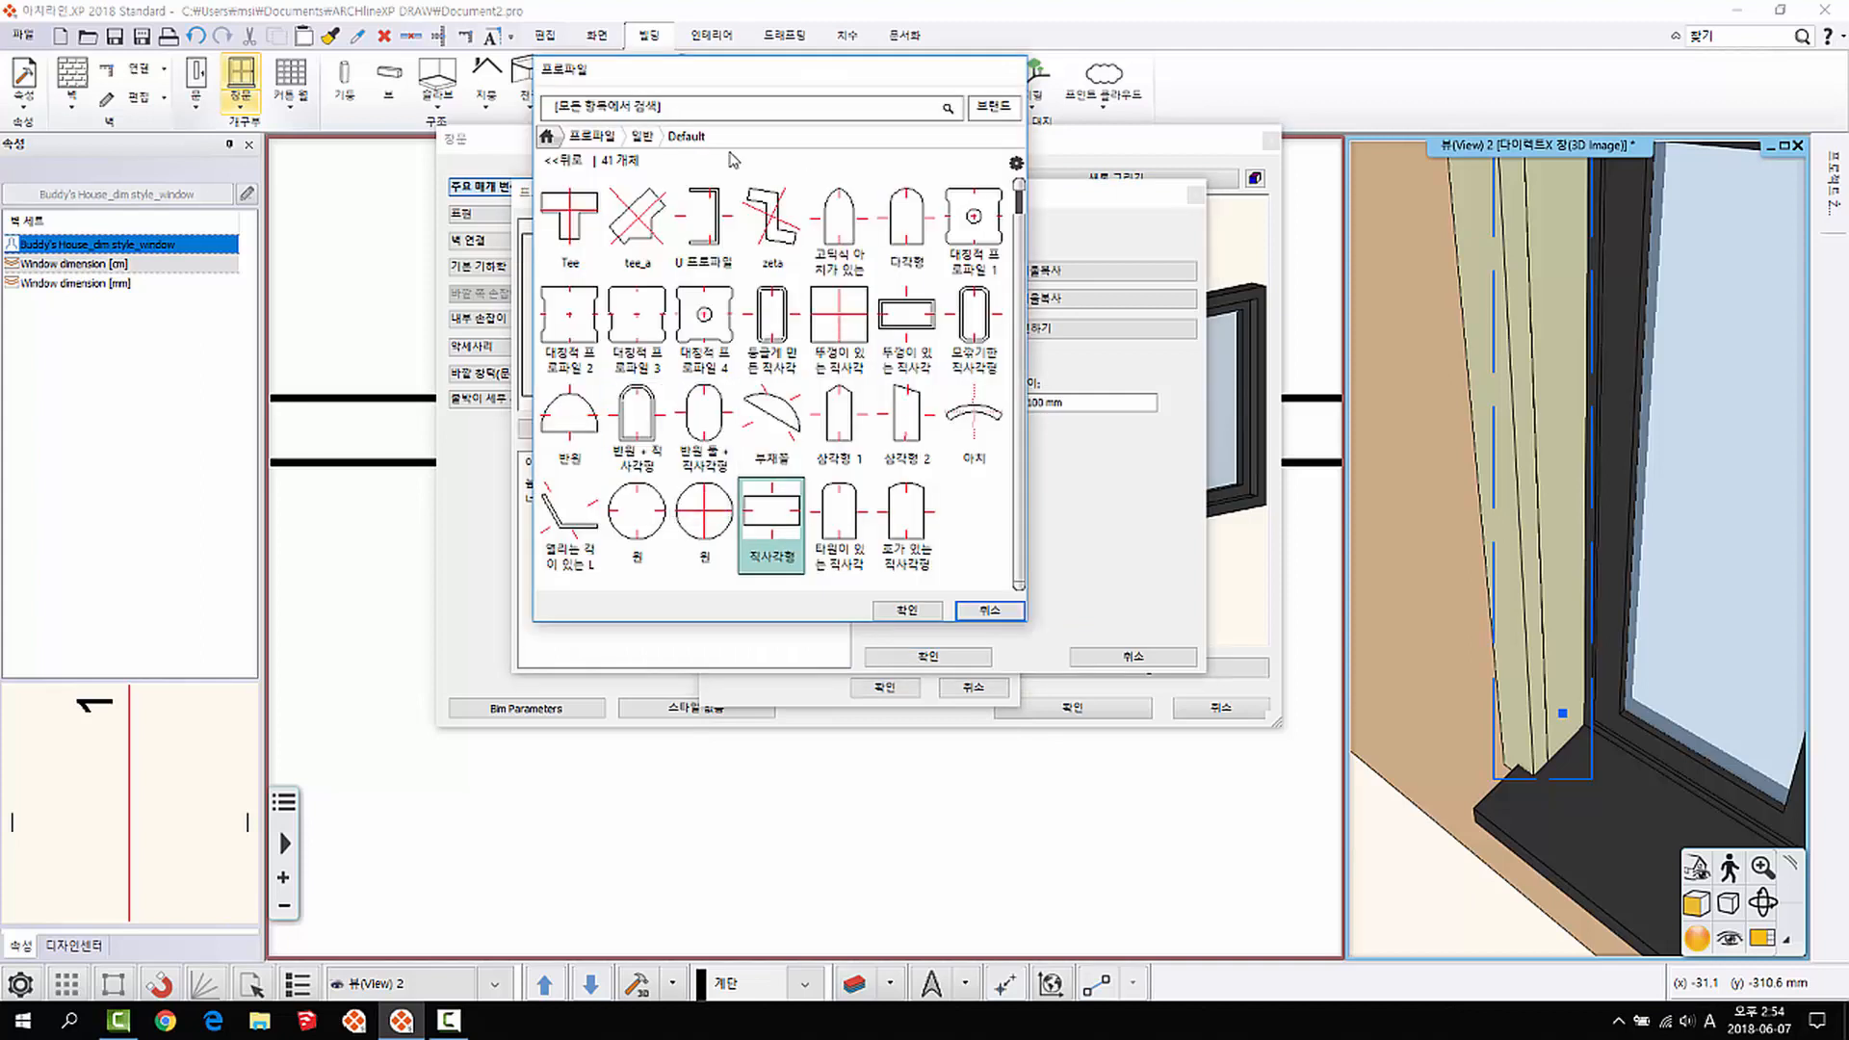
click(570, 414)
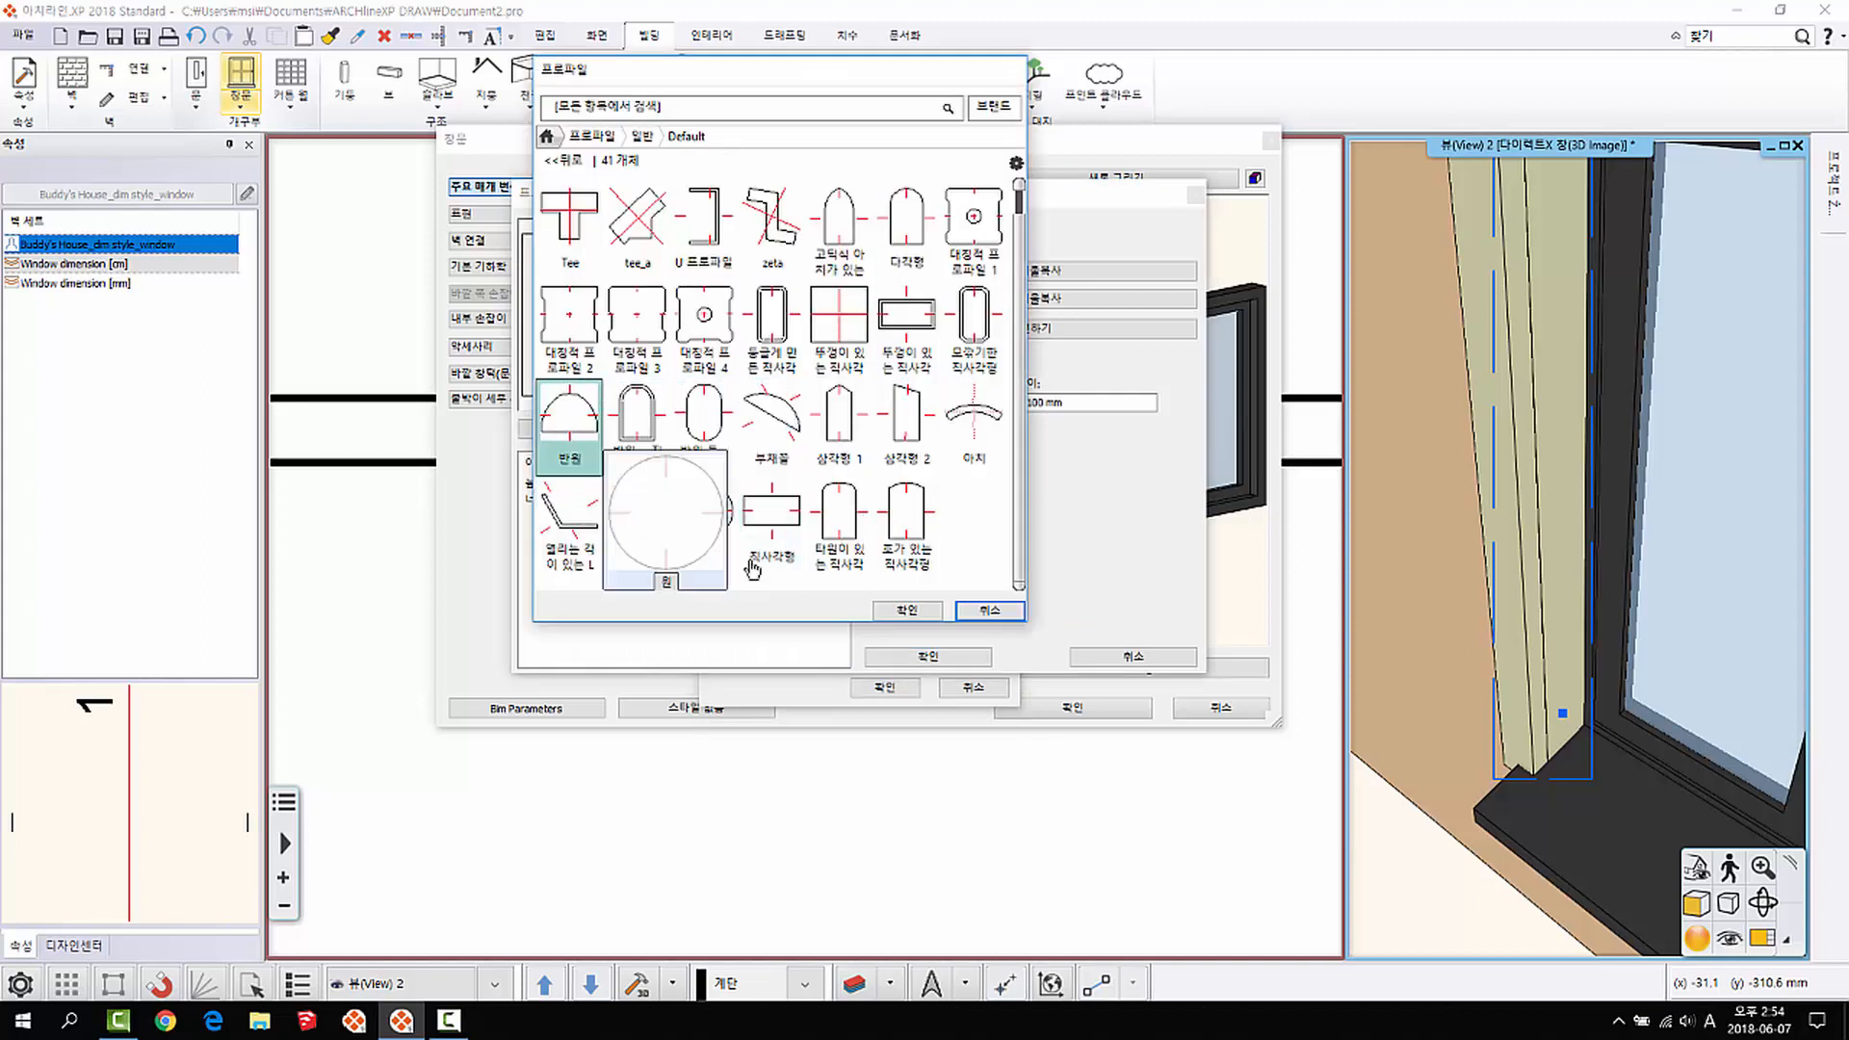
click(907, 609)
click(1108, 329)
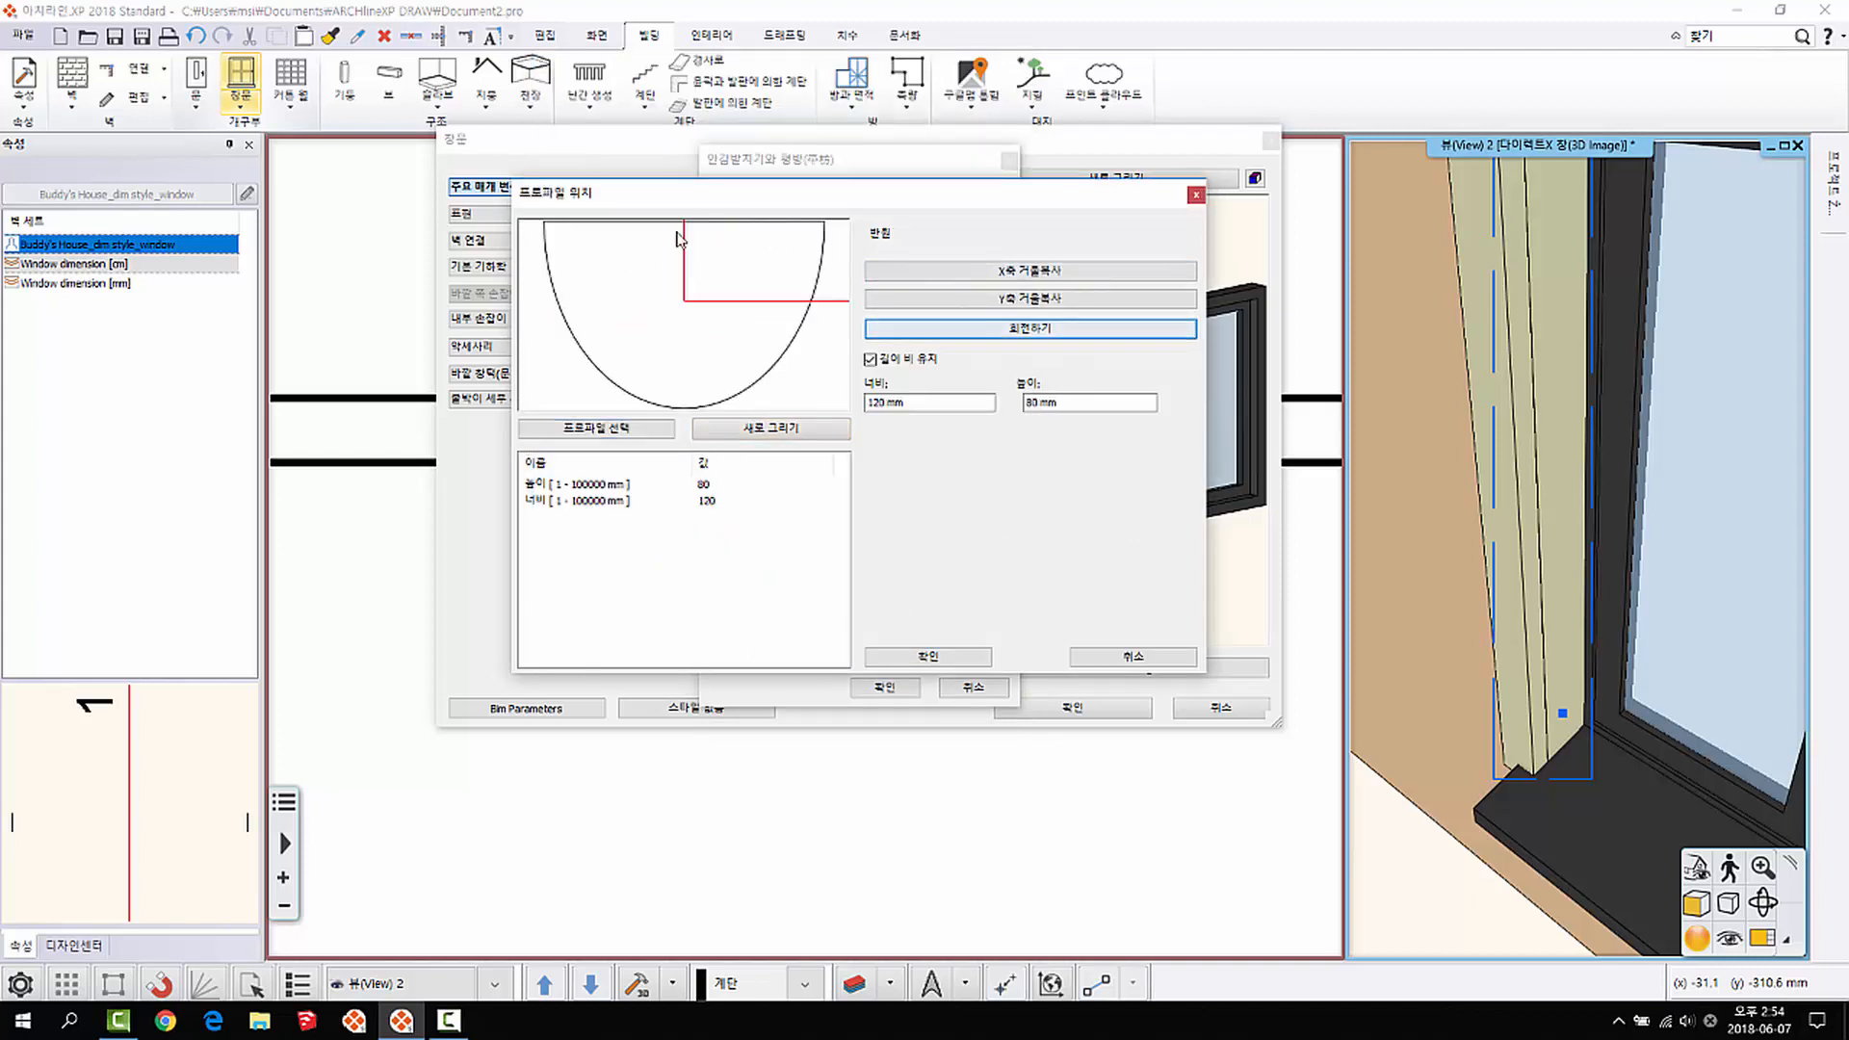
click(967, 663)
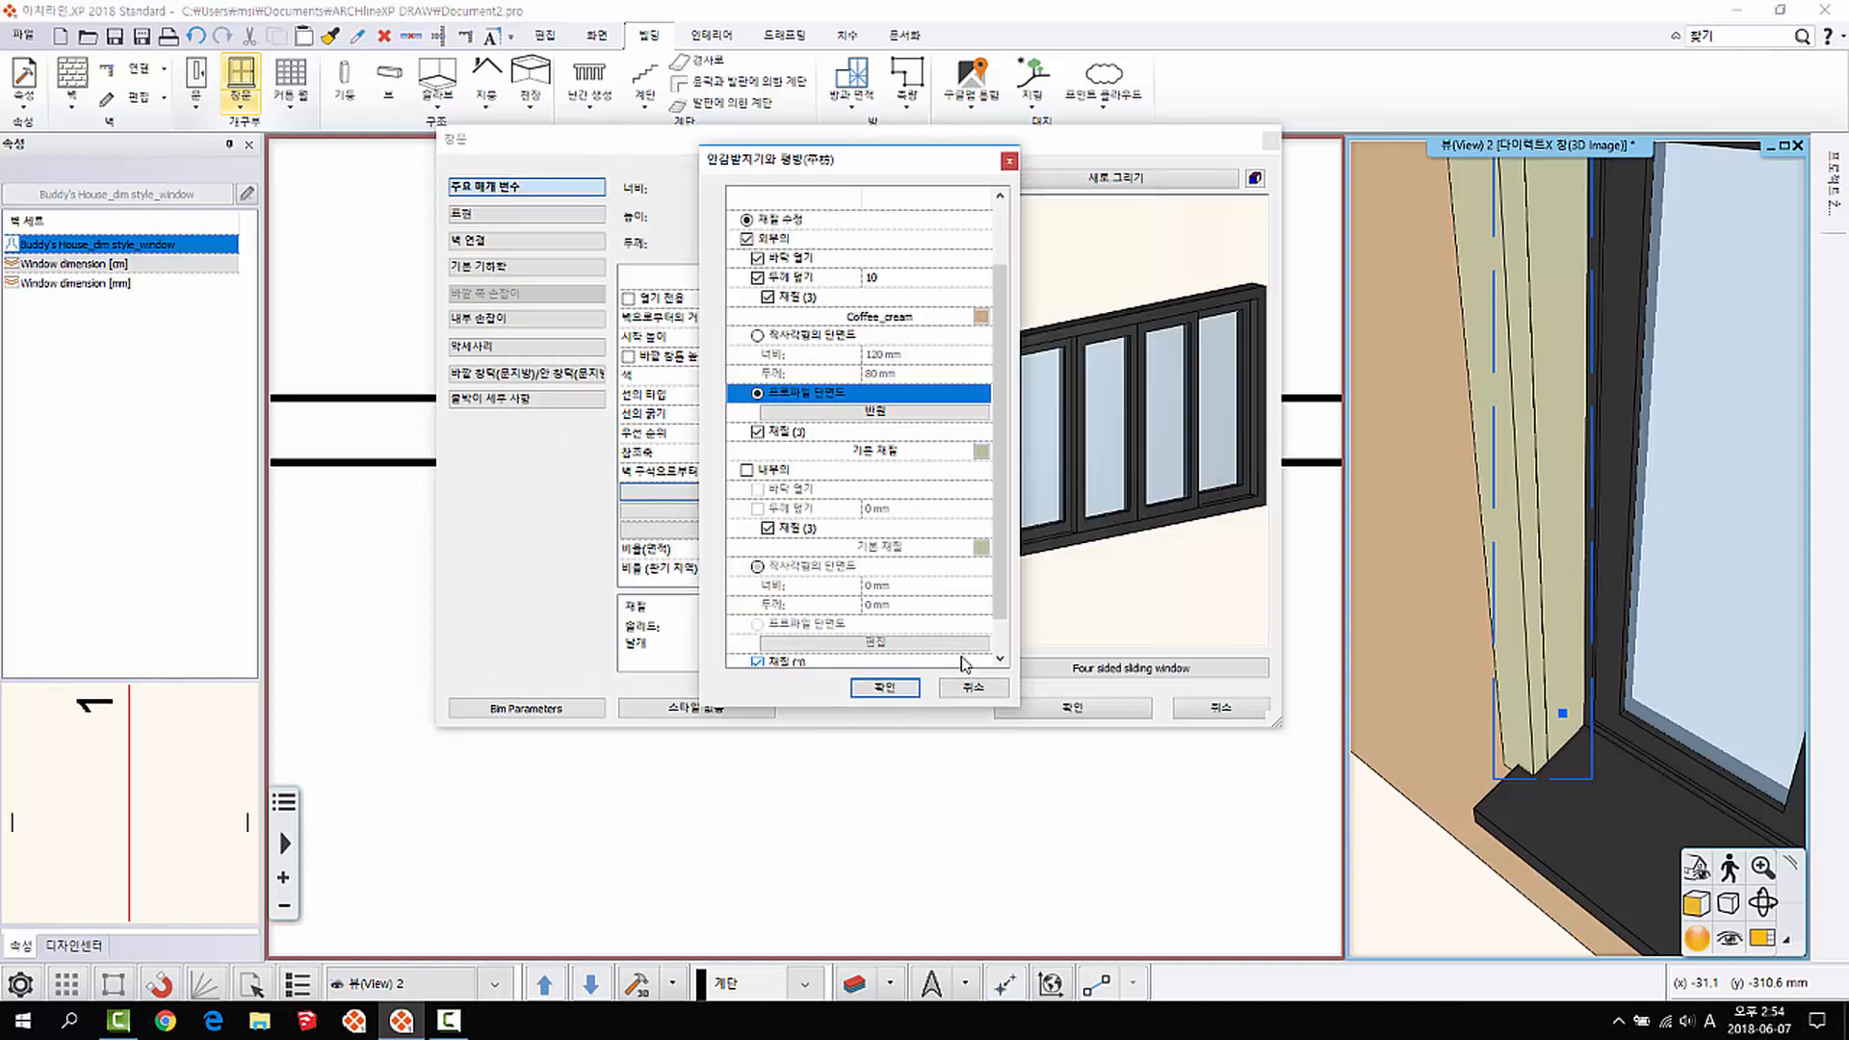
click(889, 687)
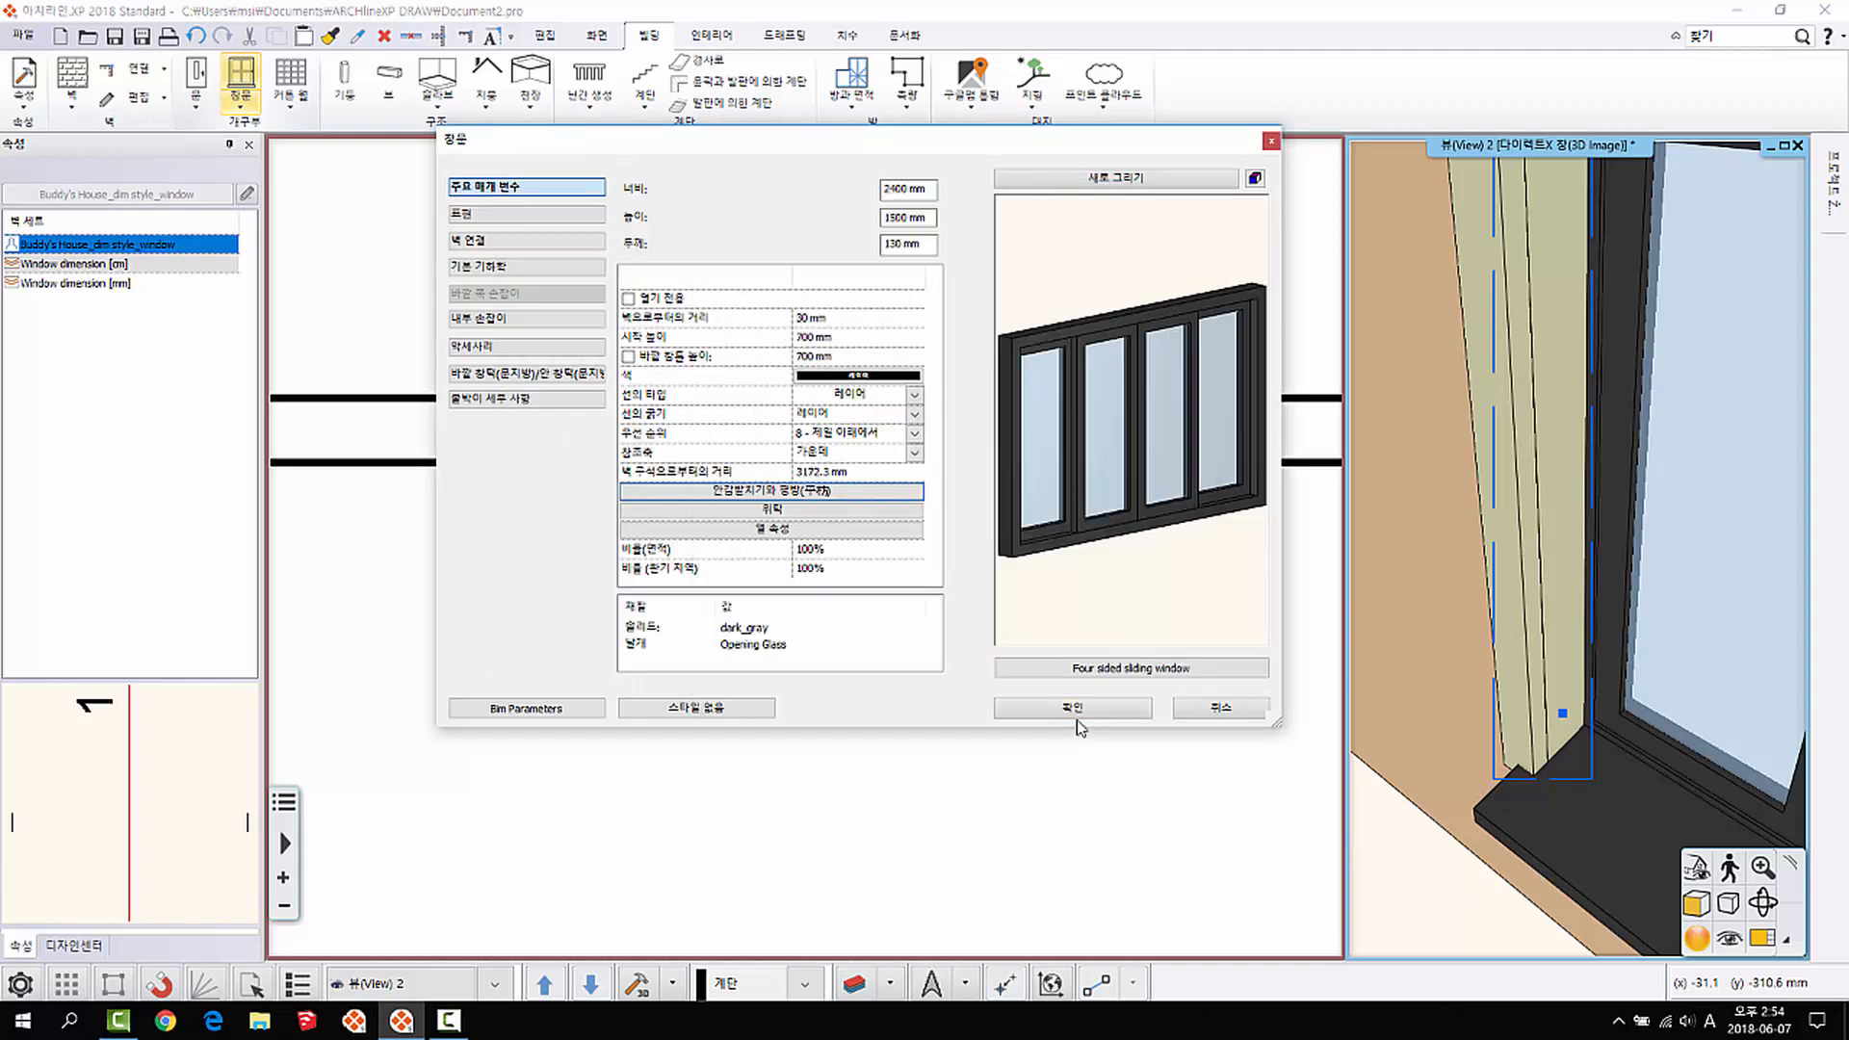
click(1083, 708)
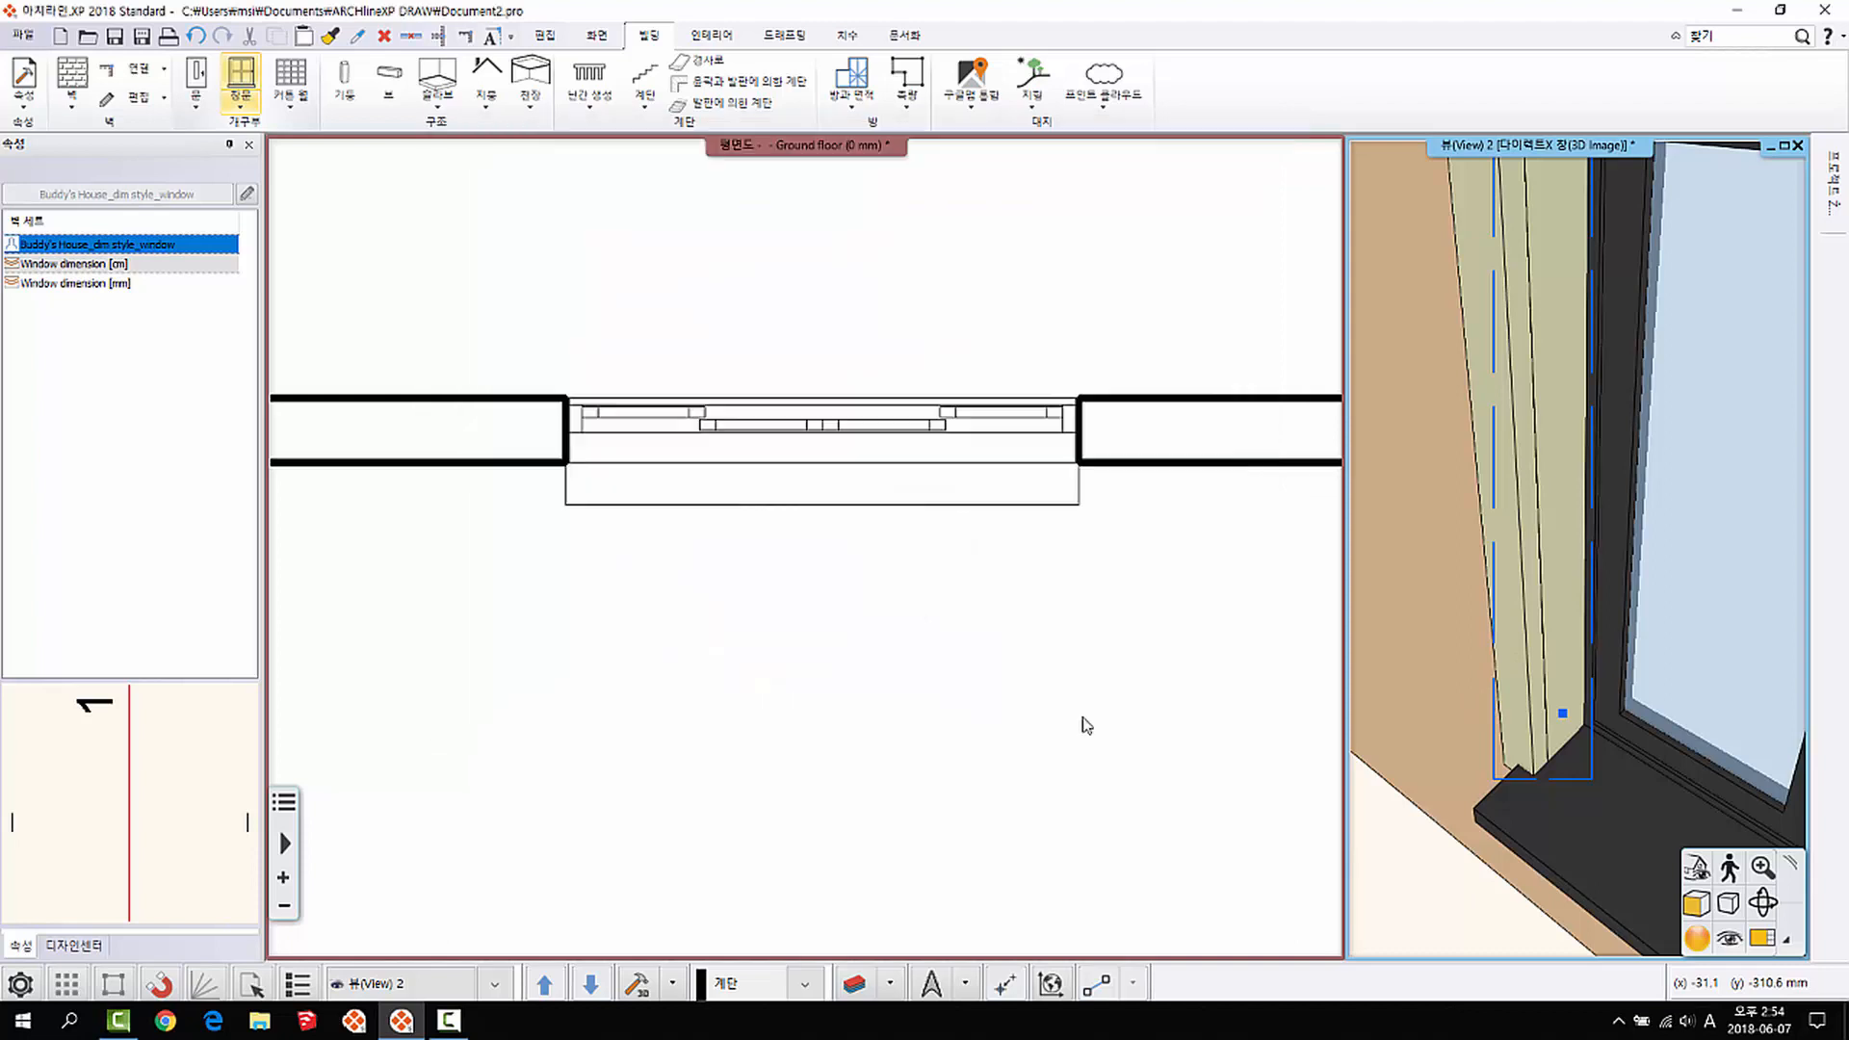
Step: Rotate the exterior architrave's semicircle profile two more times and apply the new orientation to the window
scroll(1517, 620, down, 3)
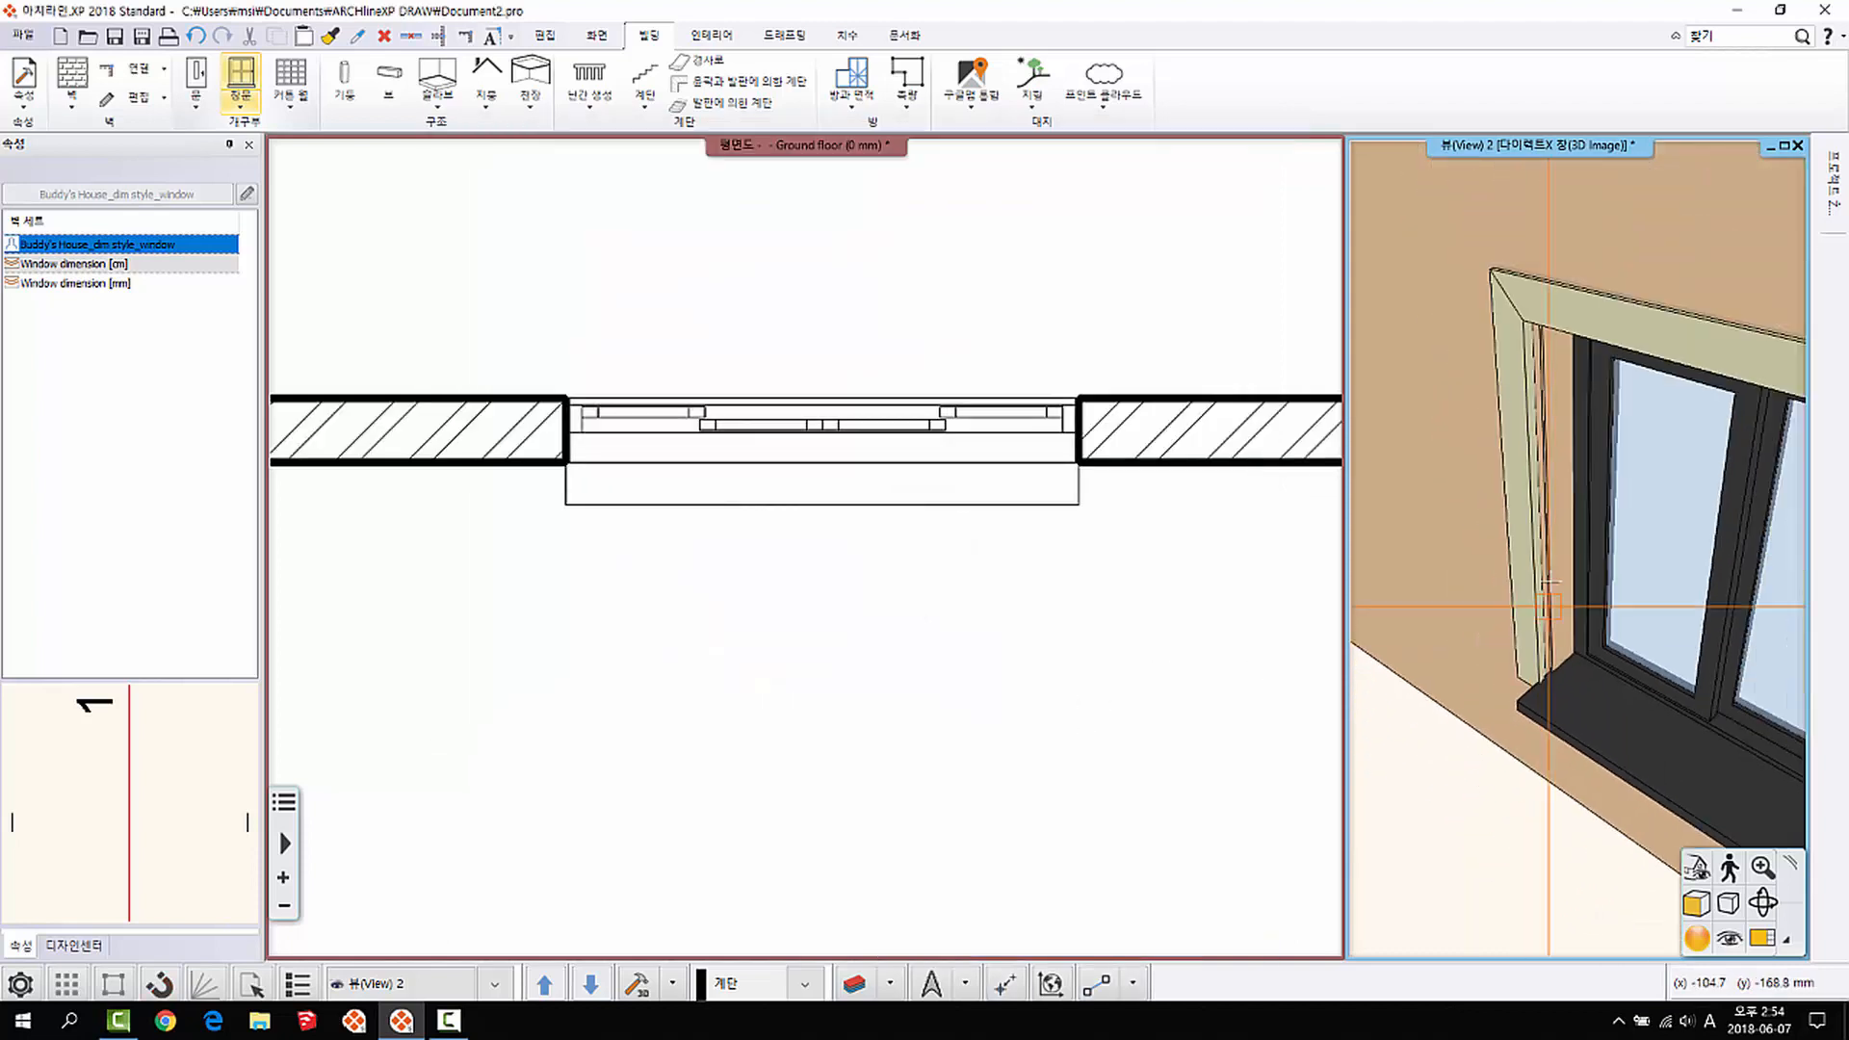
double_click(1505, 381)
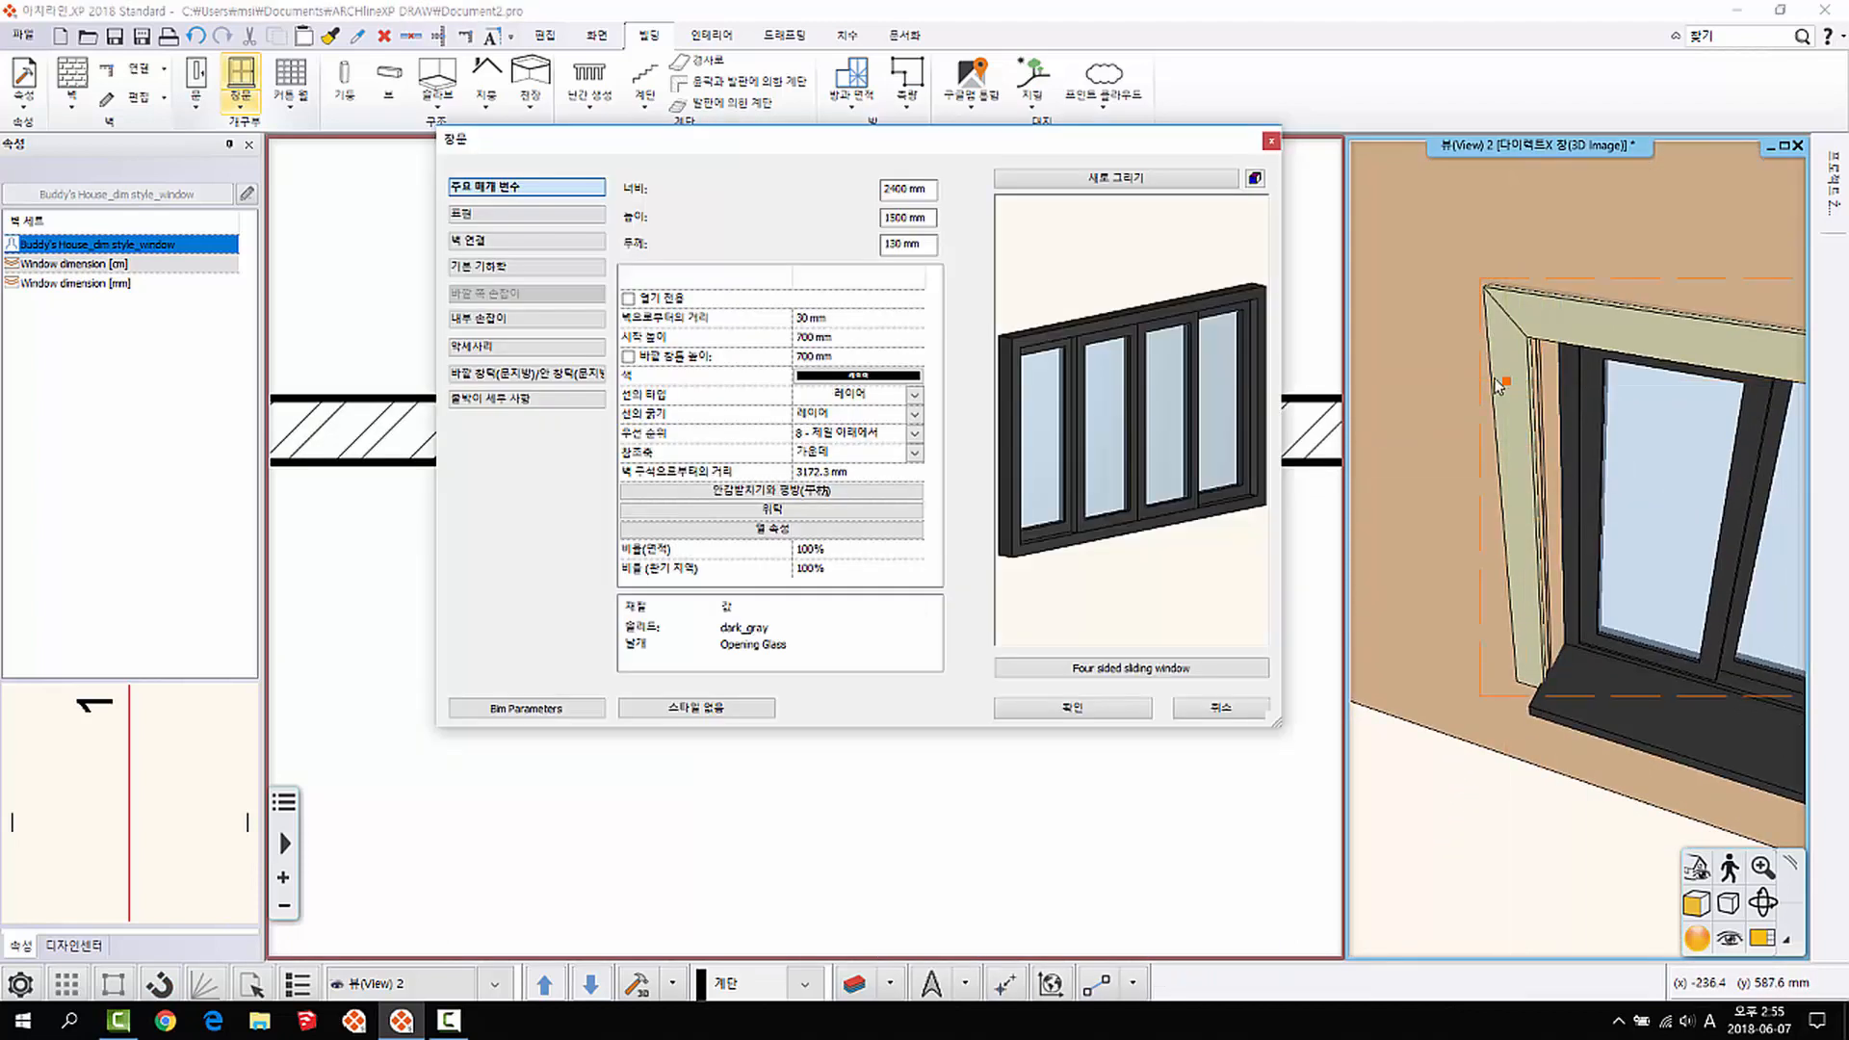
click(761, 510)
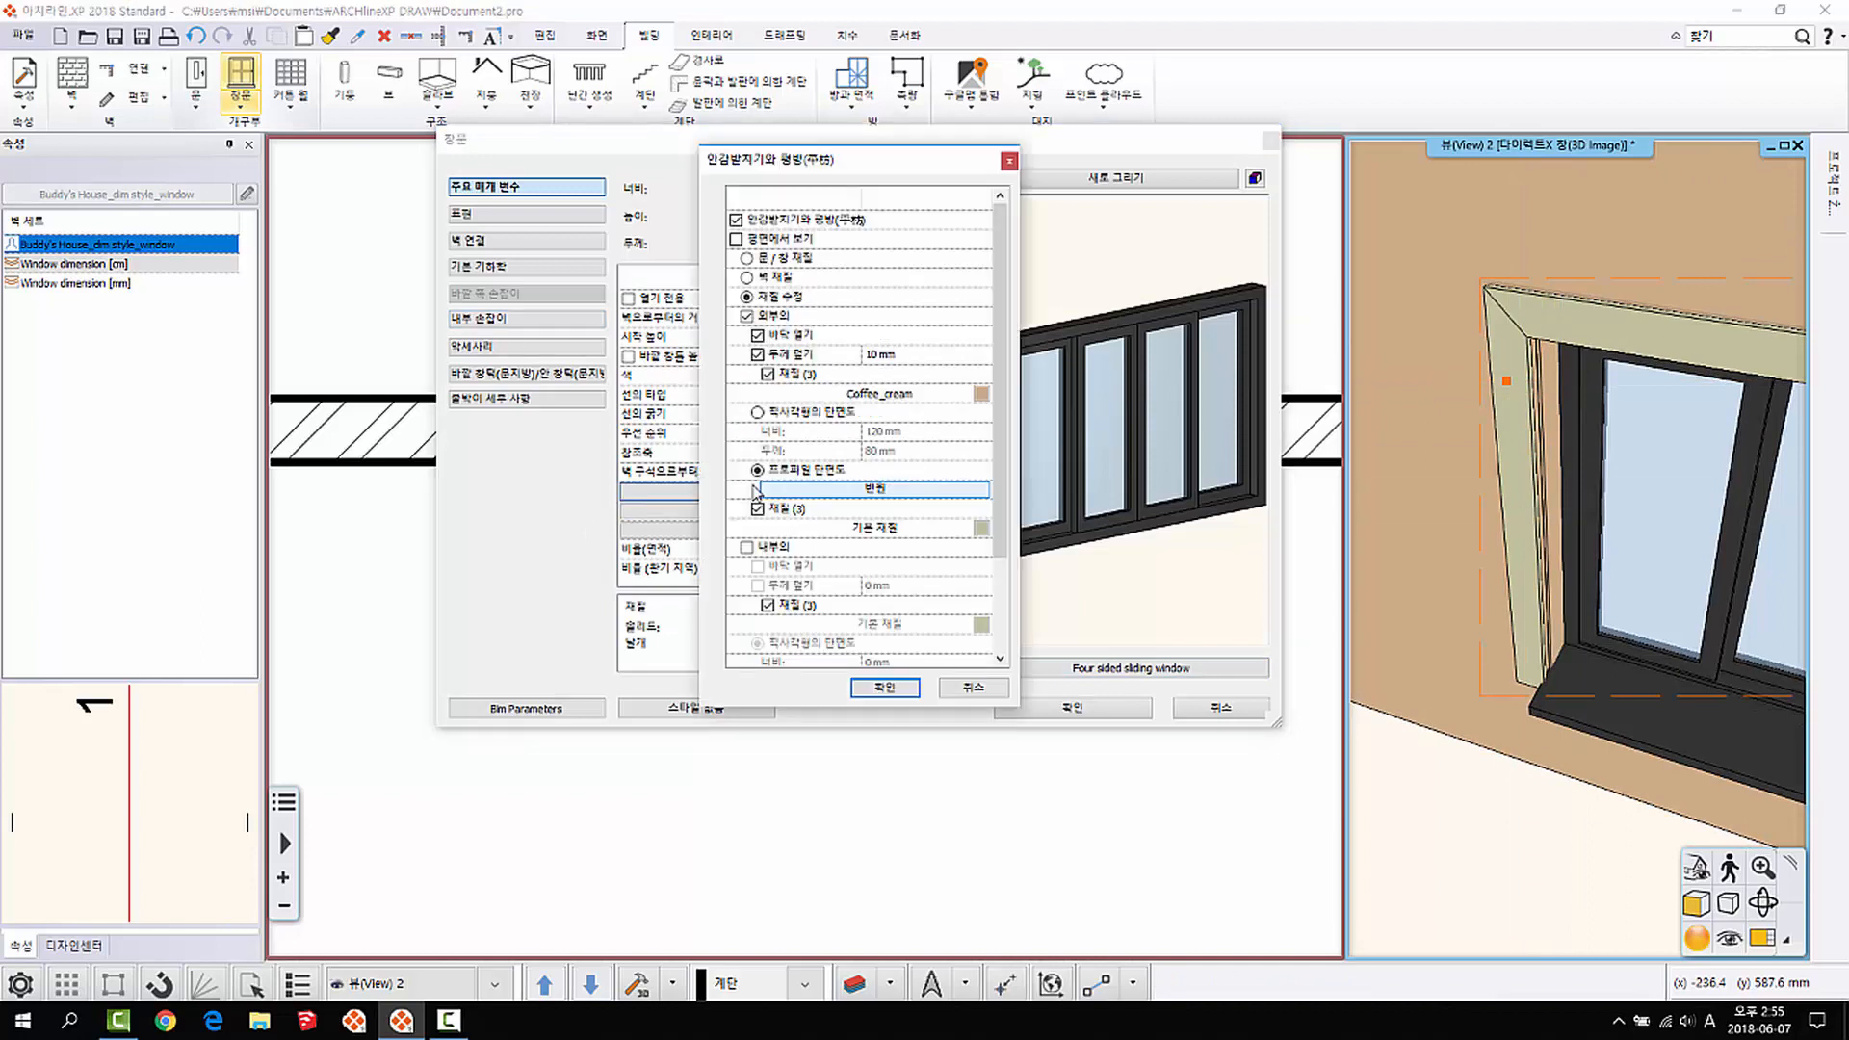
click(922, 489)
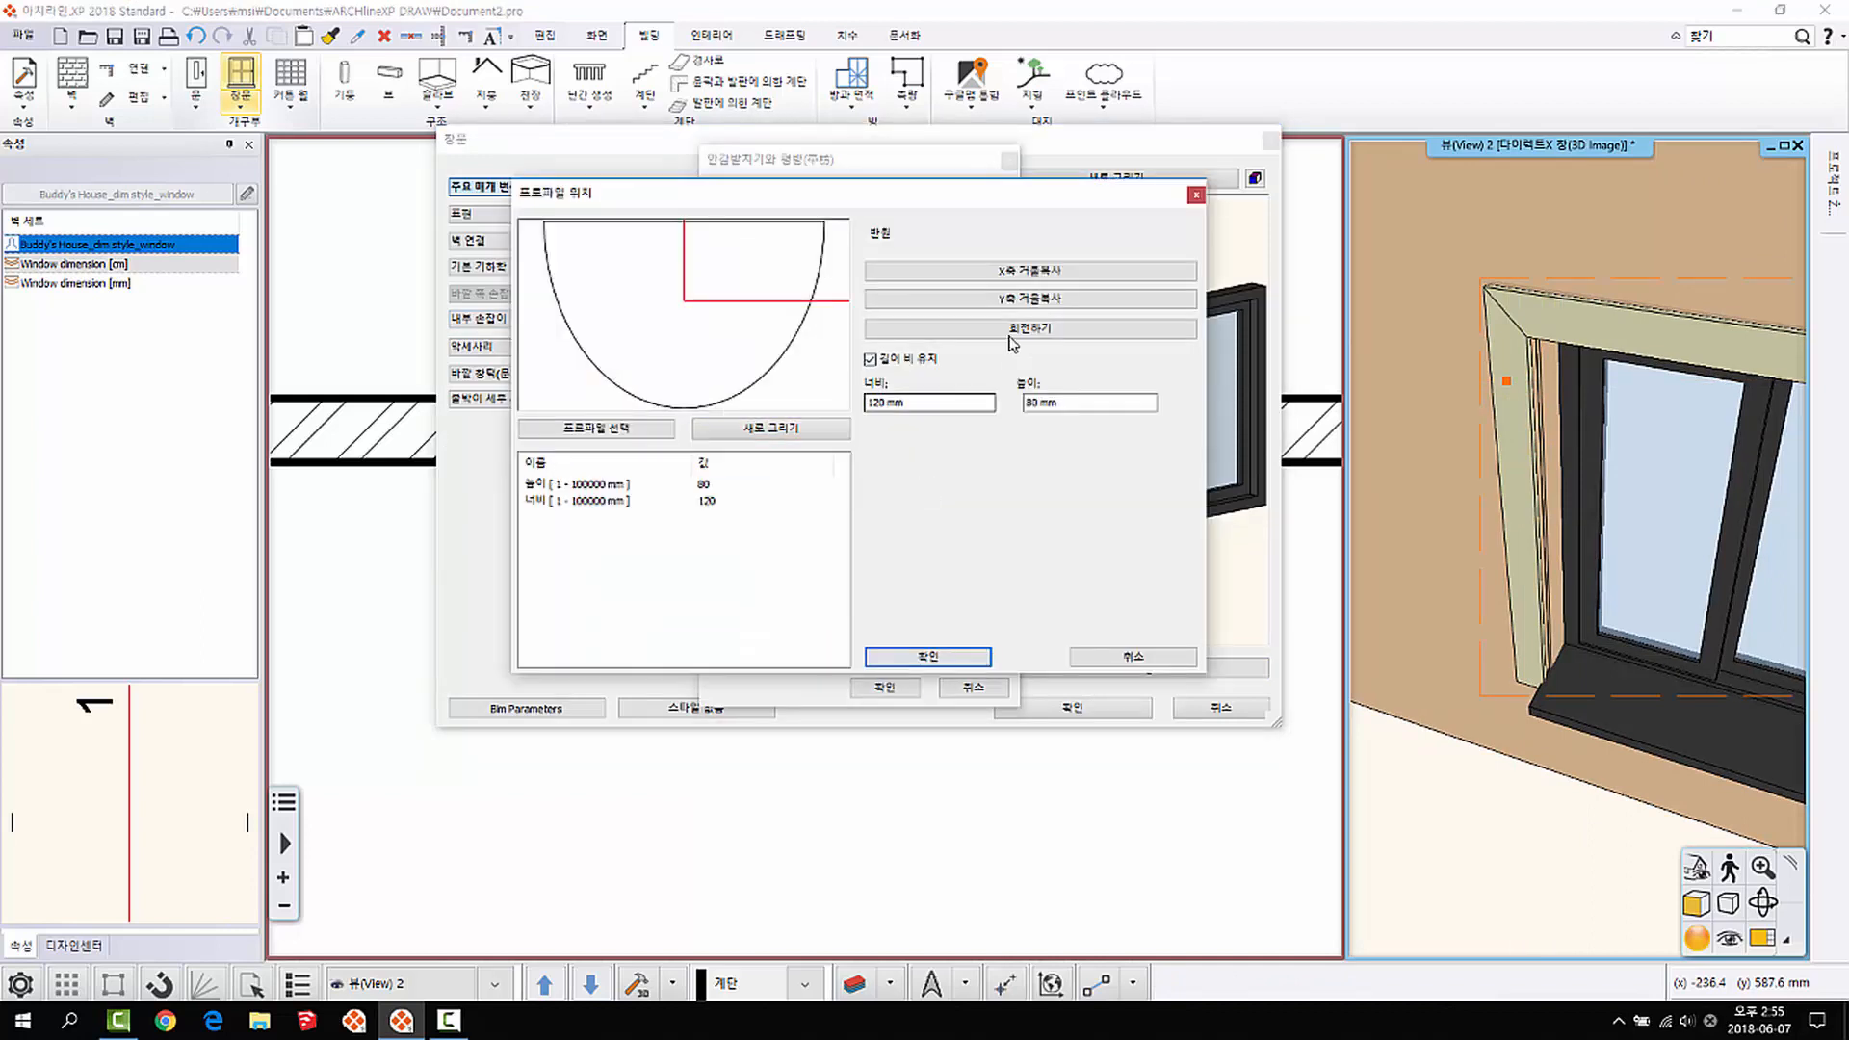
click(1059, 328)
click(1060, 328)
click(963, 656)
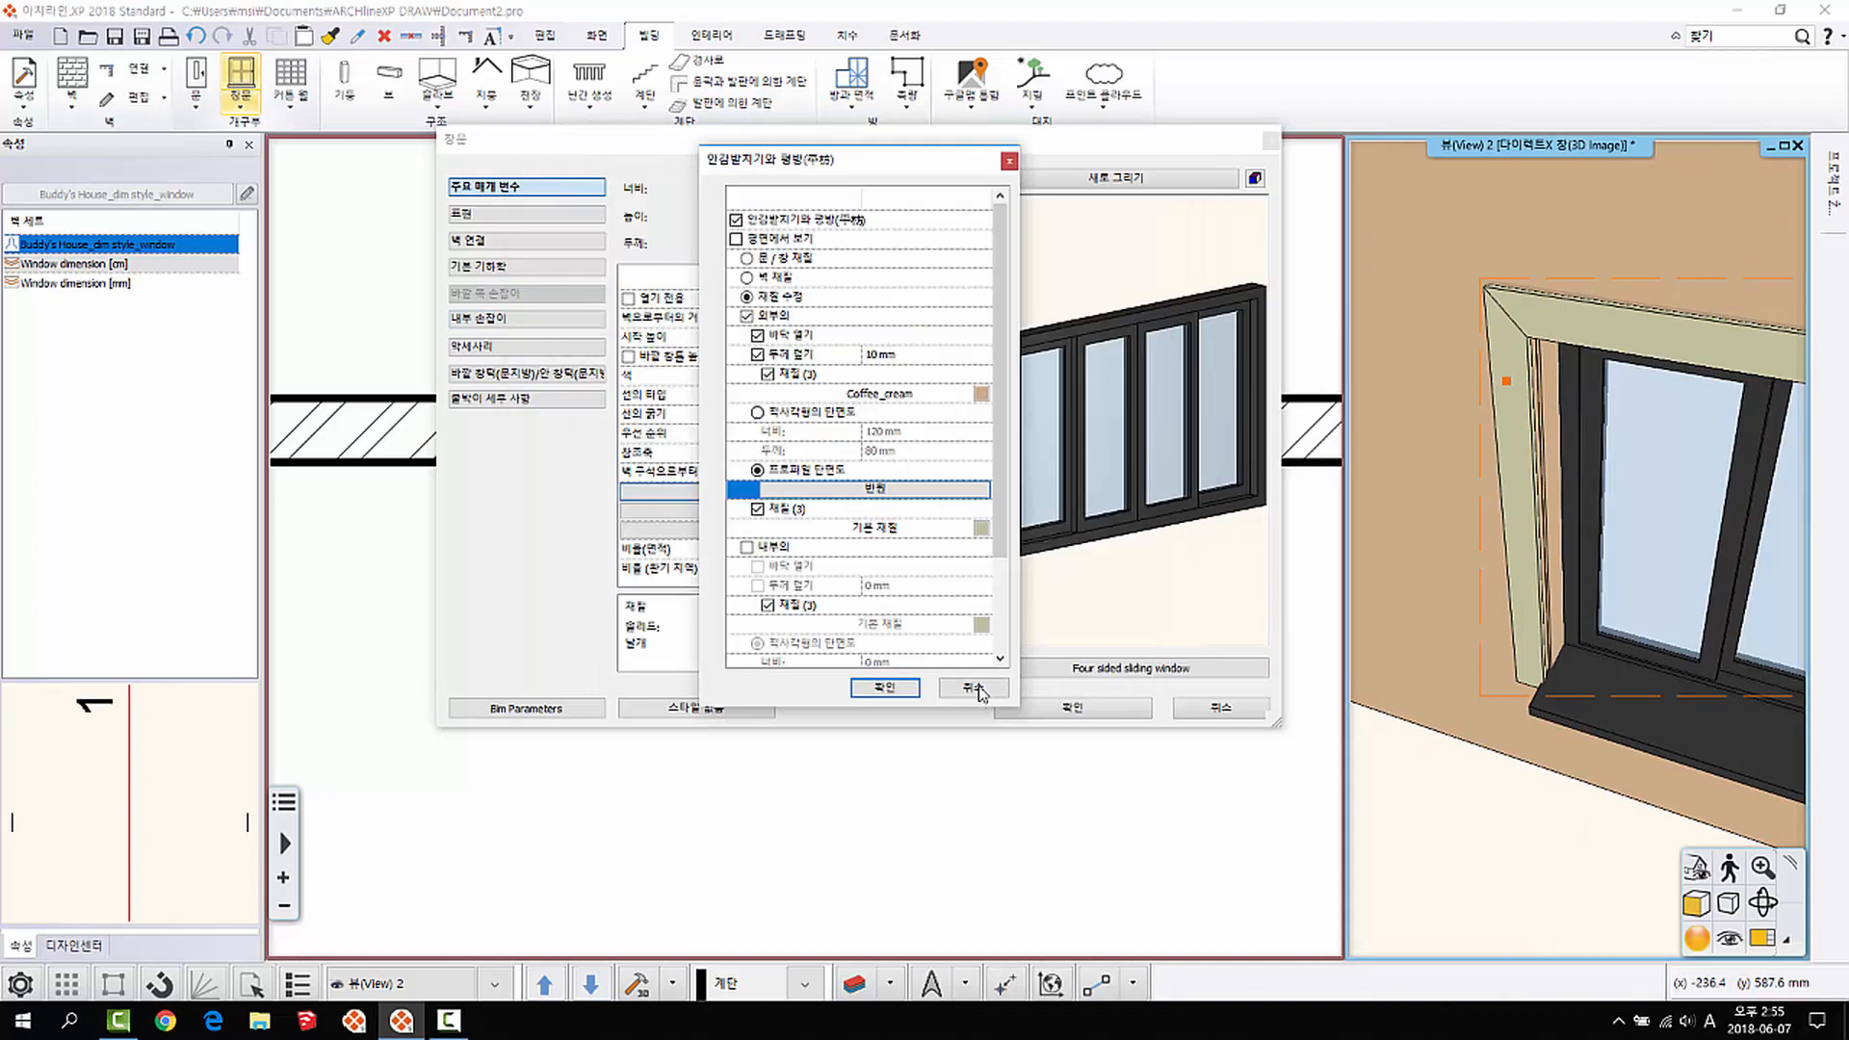
click(882, 687)
click(1072, 707)
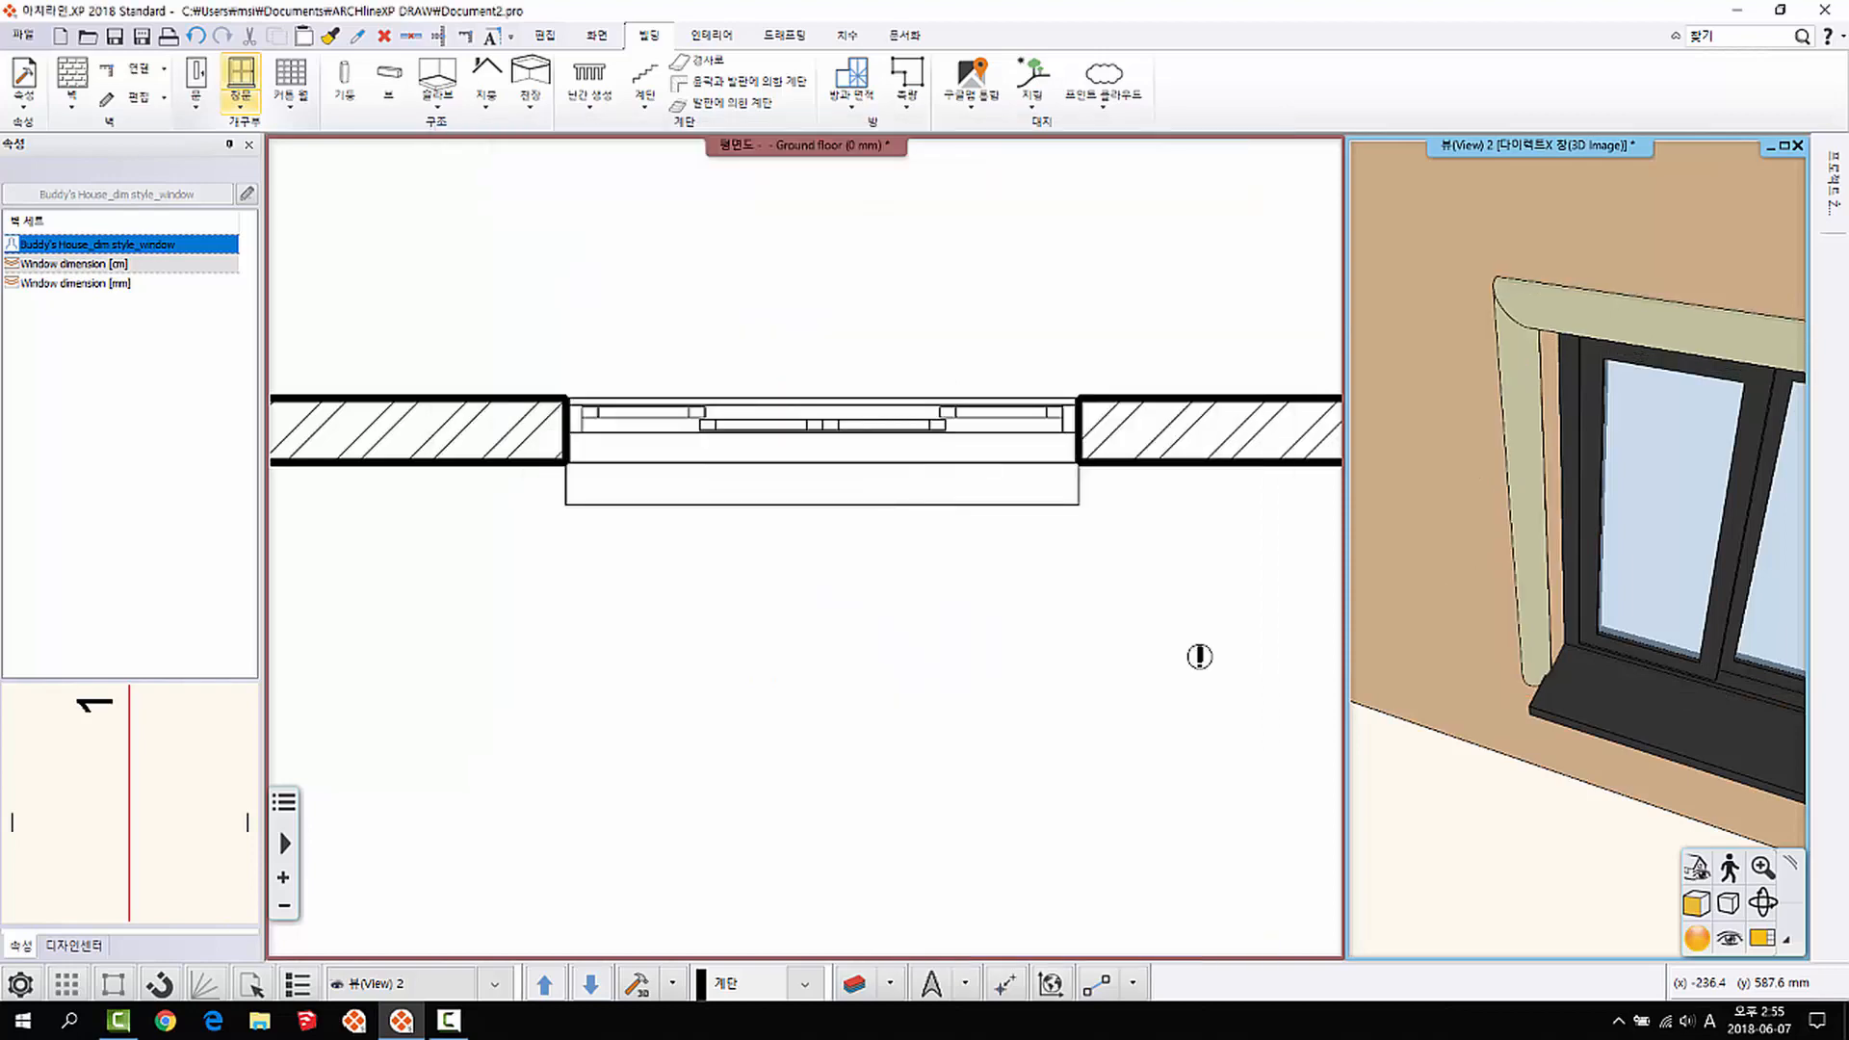
Step: Lengthen the wall in the floor plan by stretching its right end node horizontally to make room for a second window
scroll(1588, 566, down, 3)
middle_drag(1587, 564, 1624, 523)
scroll(1439, 451, down, 5)
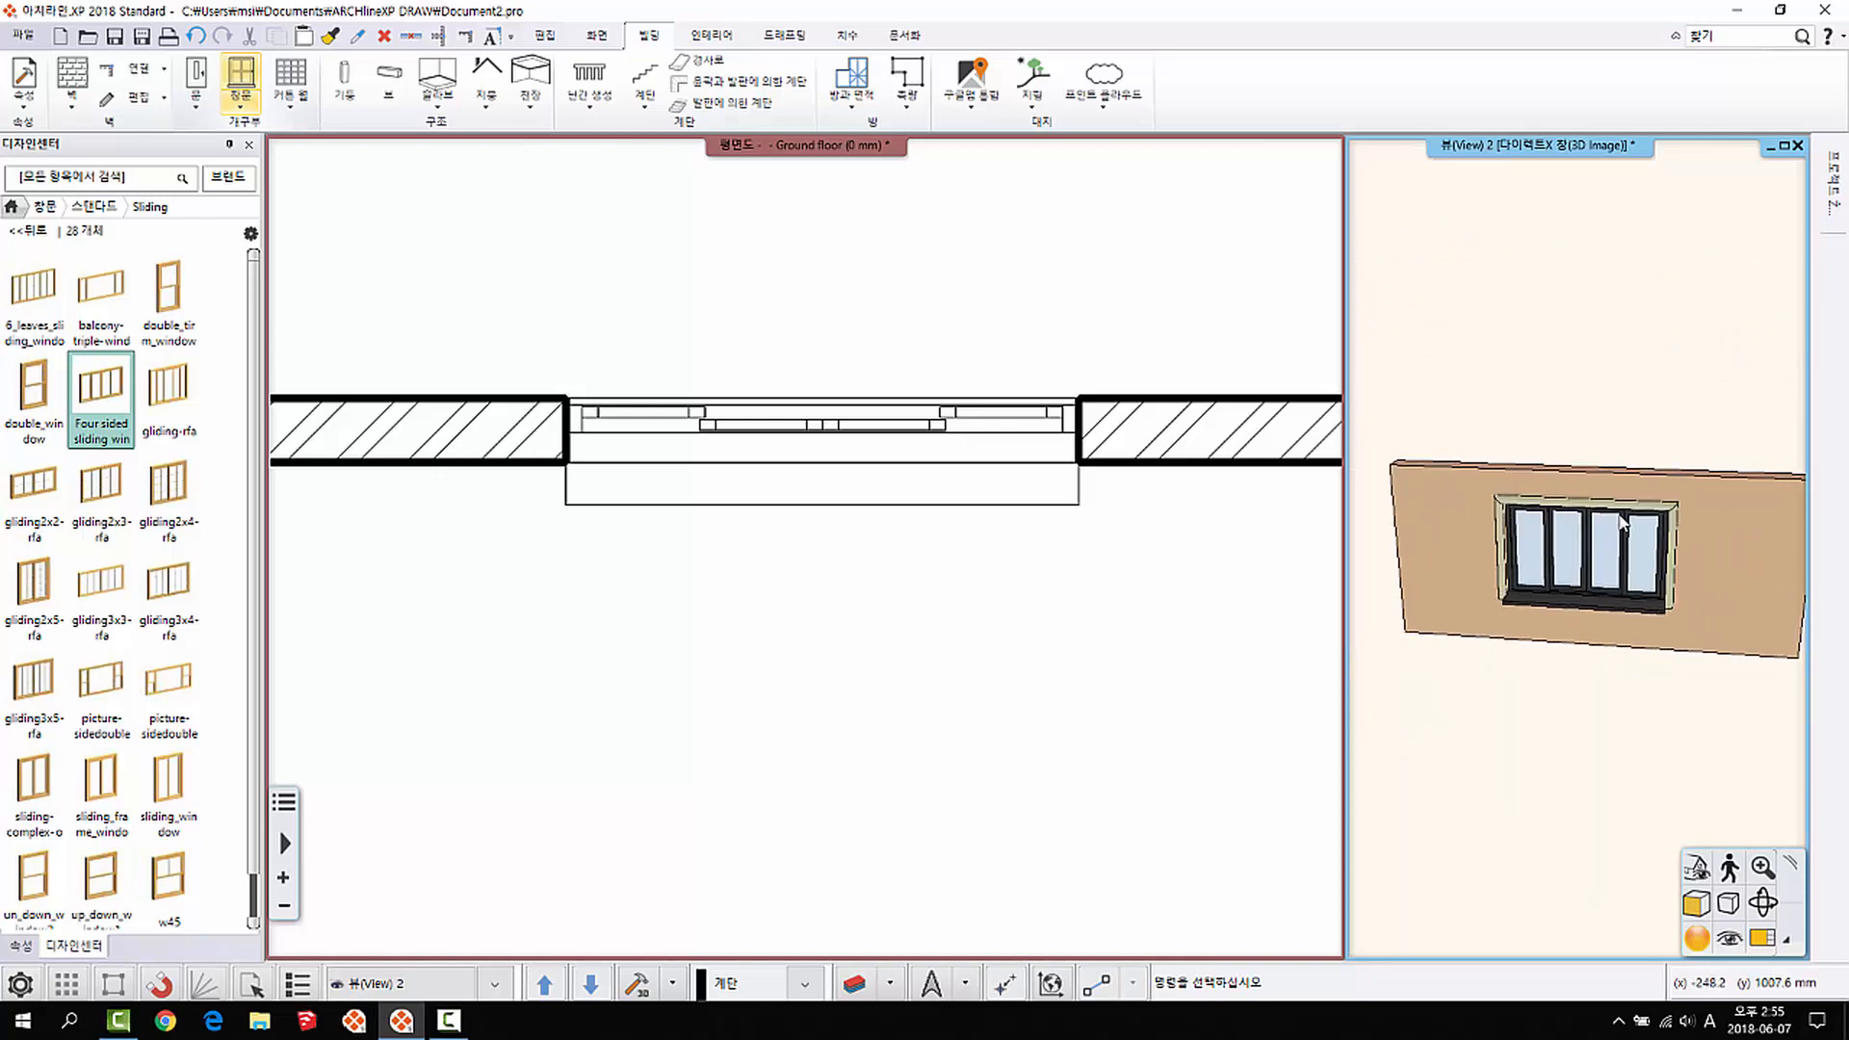
click(979, 367)
scroll(1002, 505, down, 3)
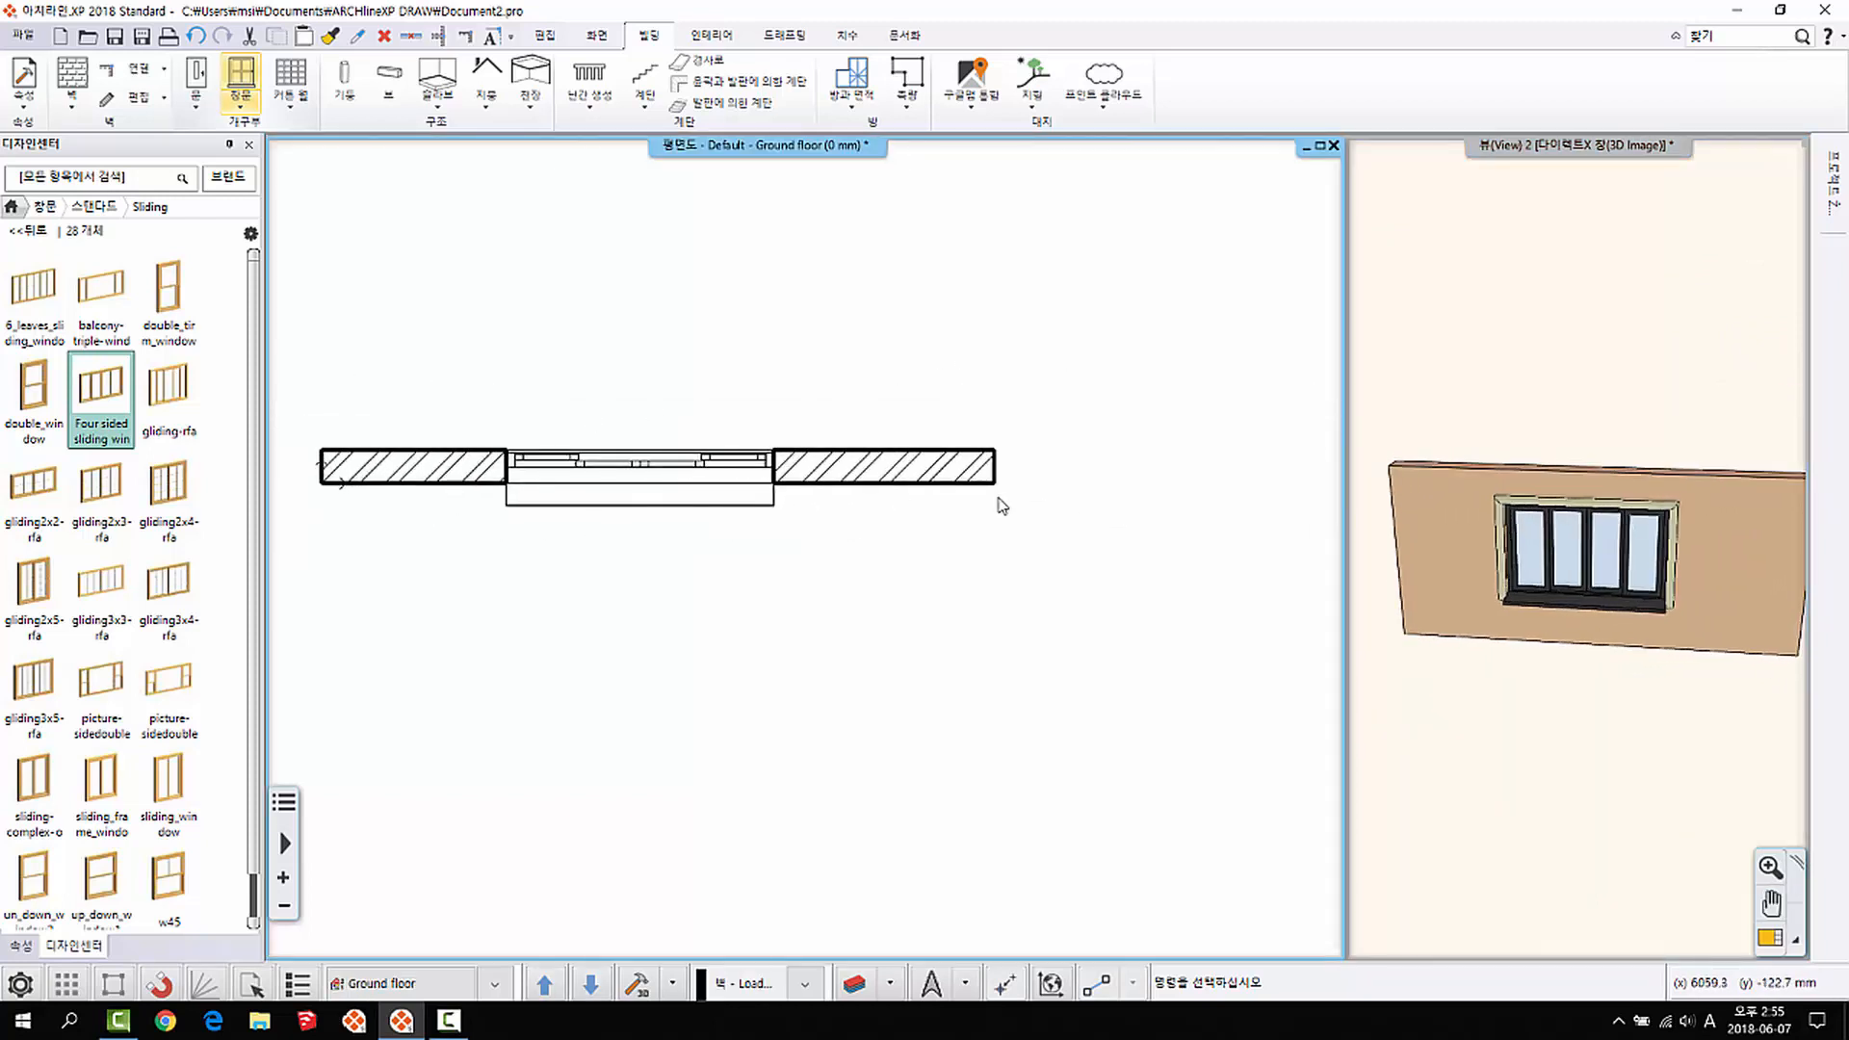
click(968, 478)
click(1013, 493)
click(1043, 500)
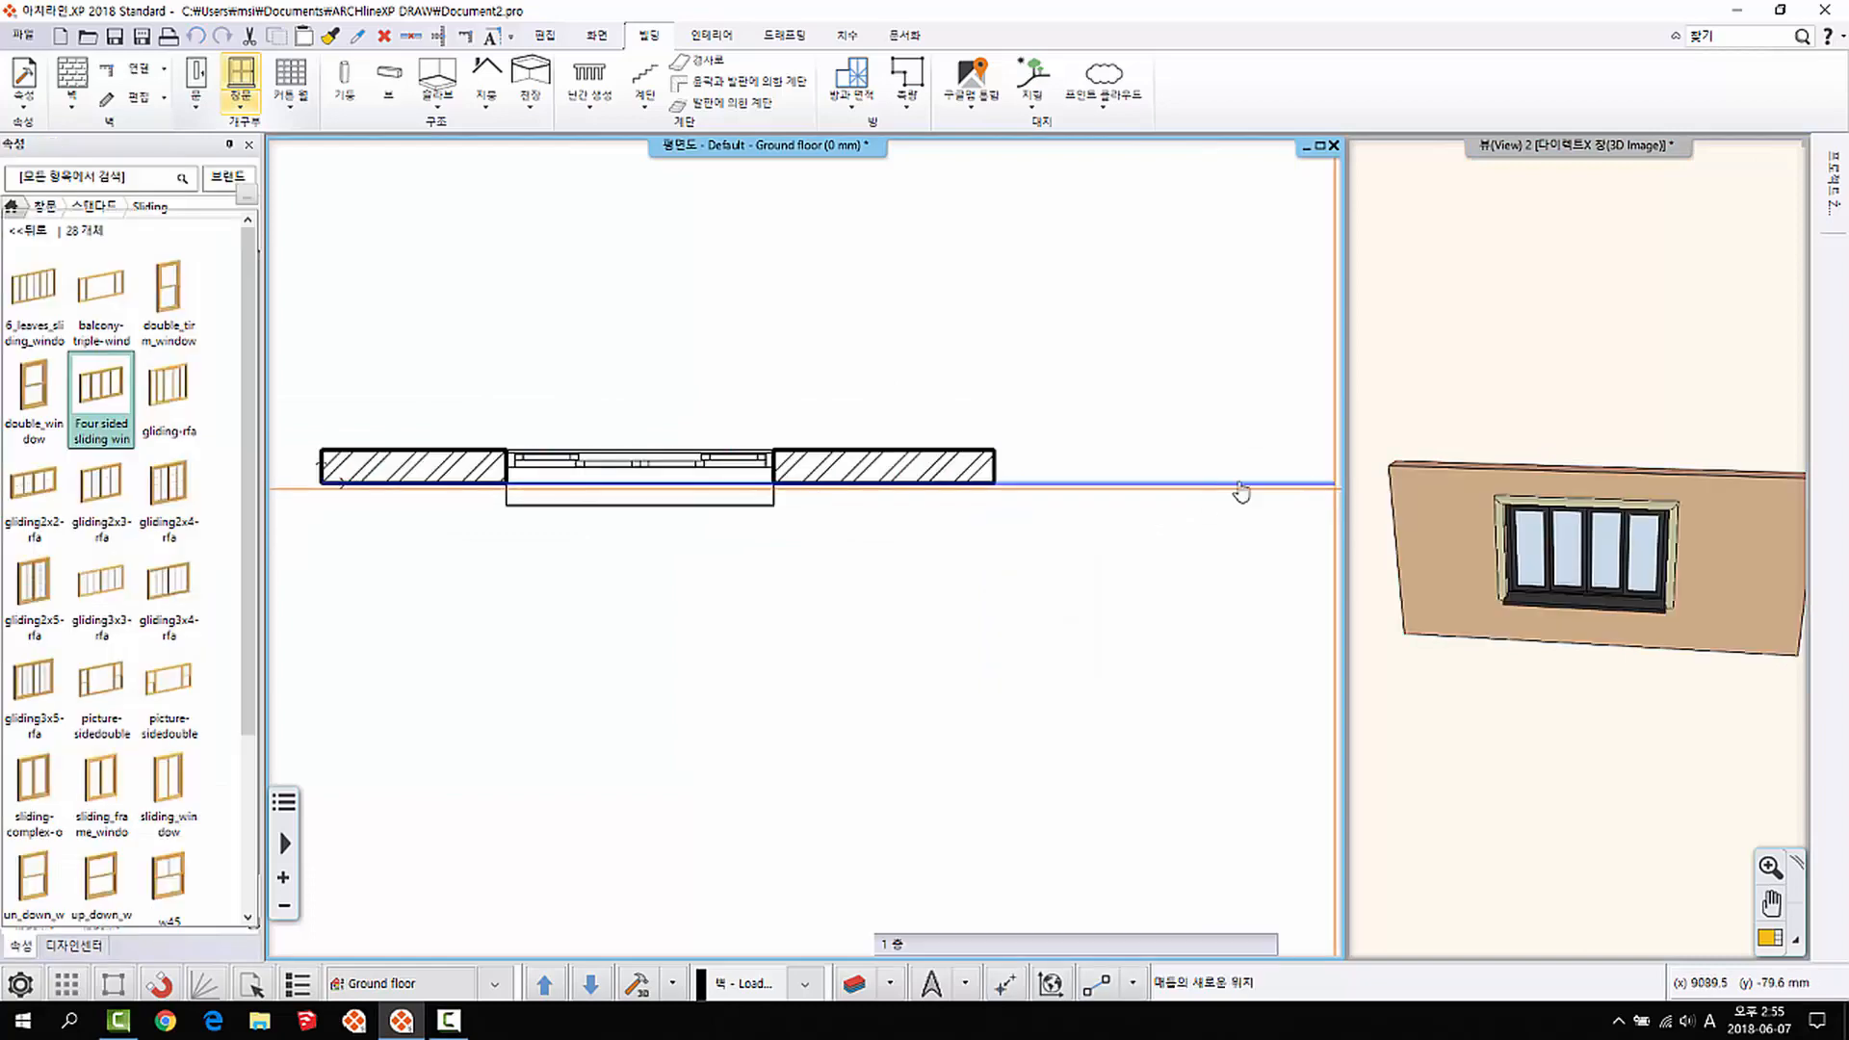
click(1336, 485)
scroll(1541, 554, down, 3)
middle_drag(1545, 557, 1577, 537)
key(Escape)
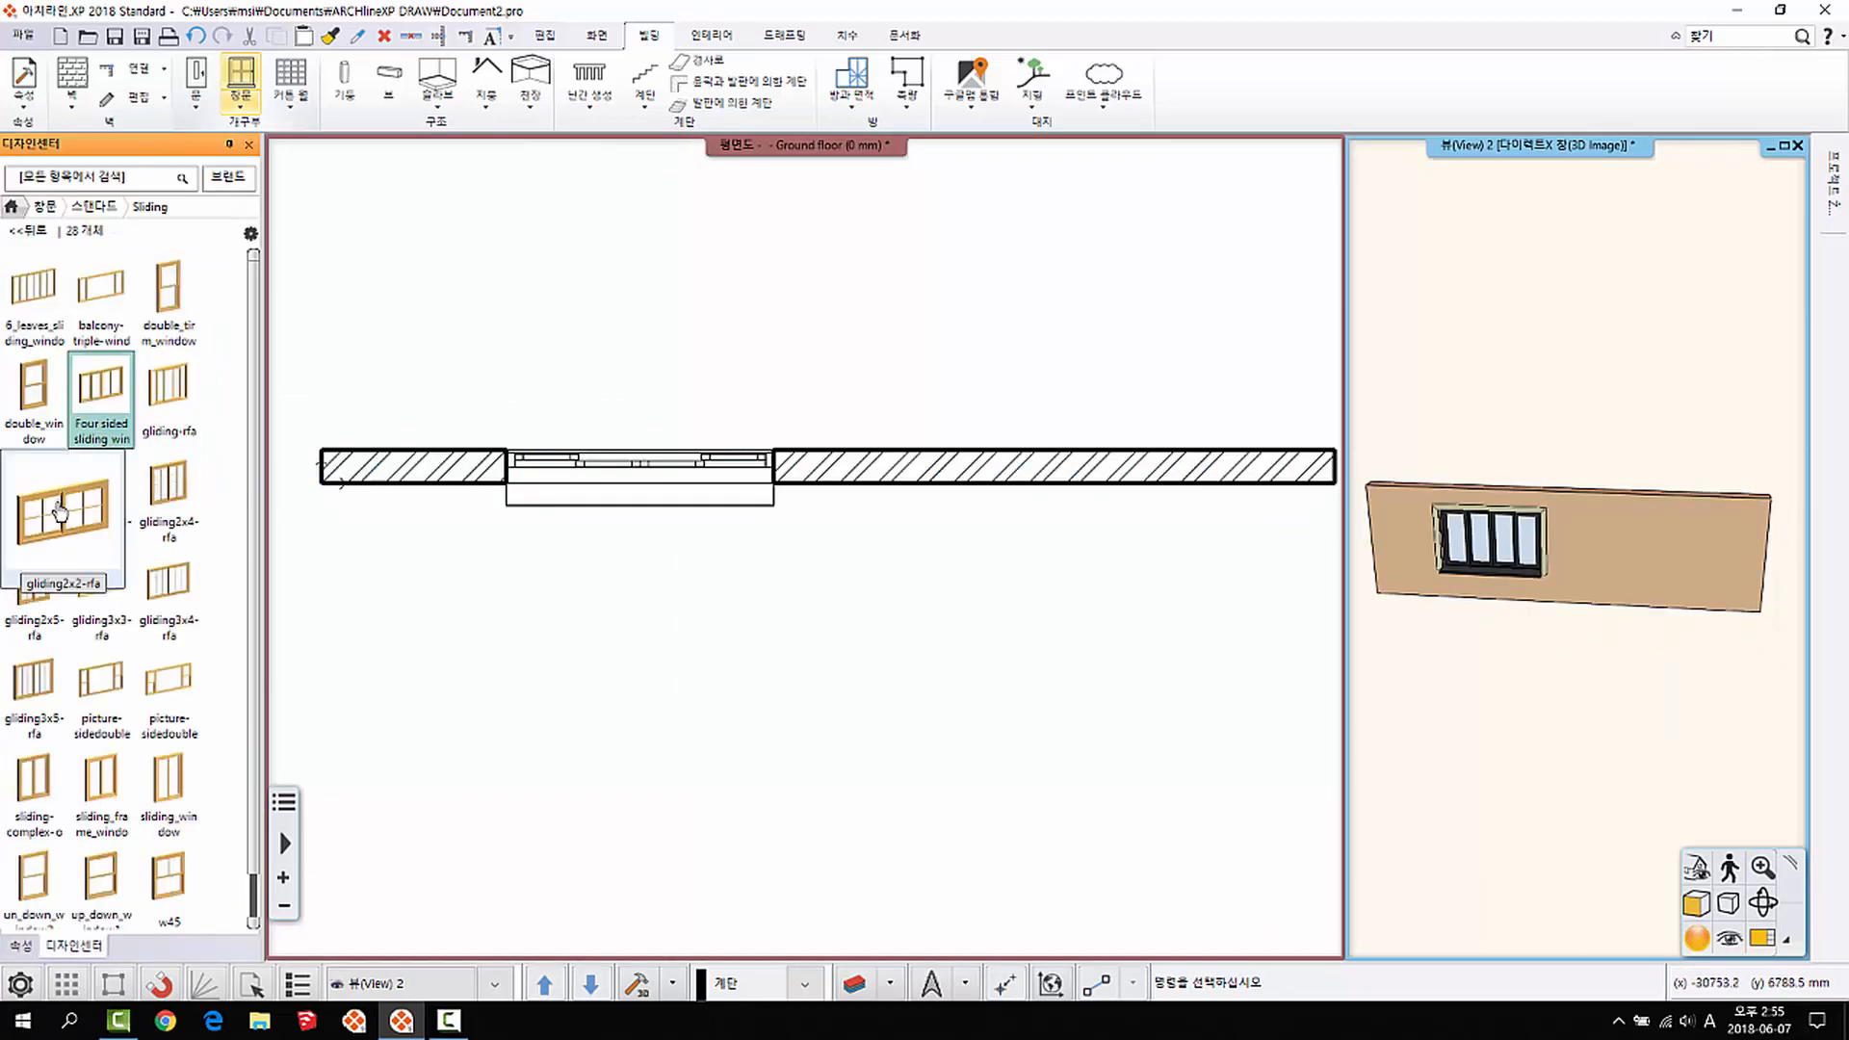
Step: Place a gliding2x2-rfa sliding window from the library in the extended part of the wall, beside the four-sided sliding window
drag(60, 512, 1012, 494)
click(1069, 507)
click(1015, 489)
key(Escape)
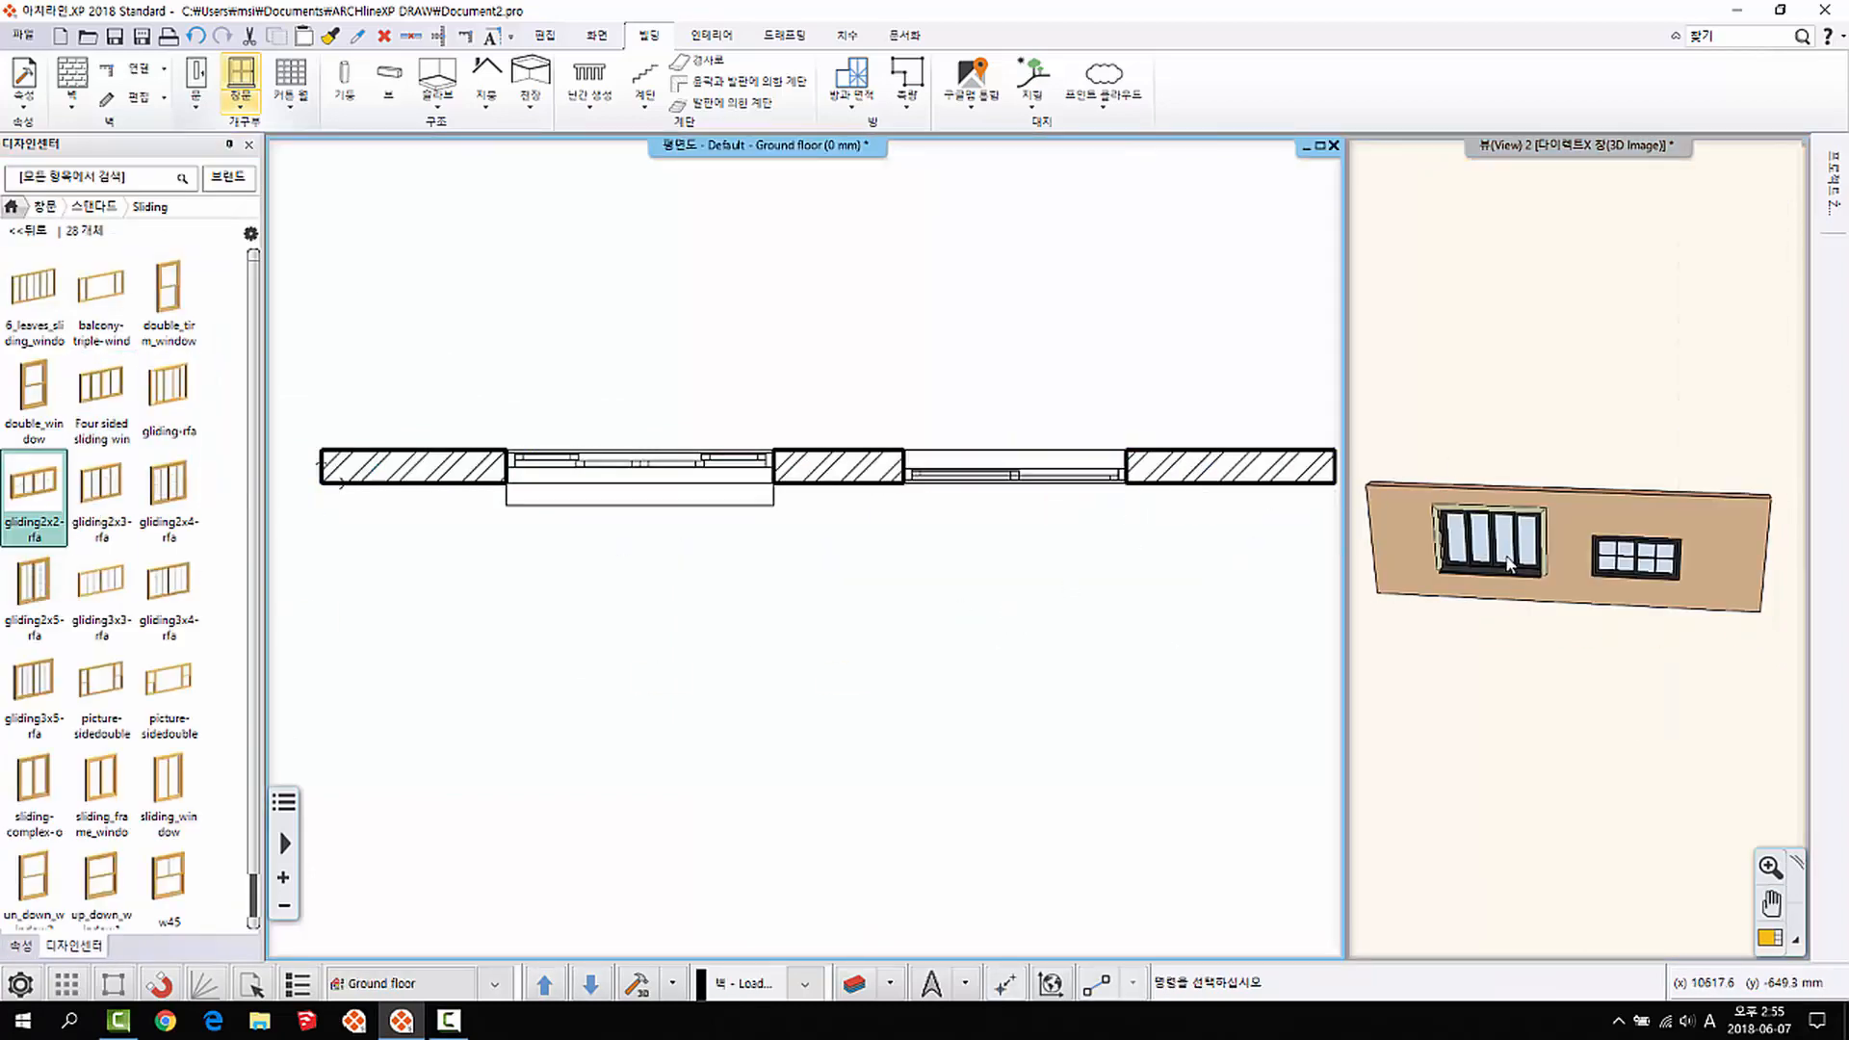
Step: Transfer the gliding2x2 window's type to the four-sided sliding window using "Change Type and keep original width/height"
scroll(1618, 586, up, 4)
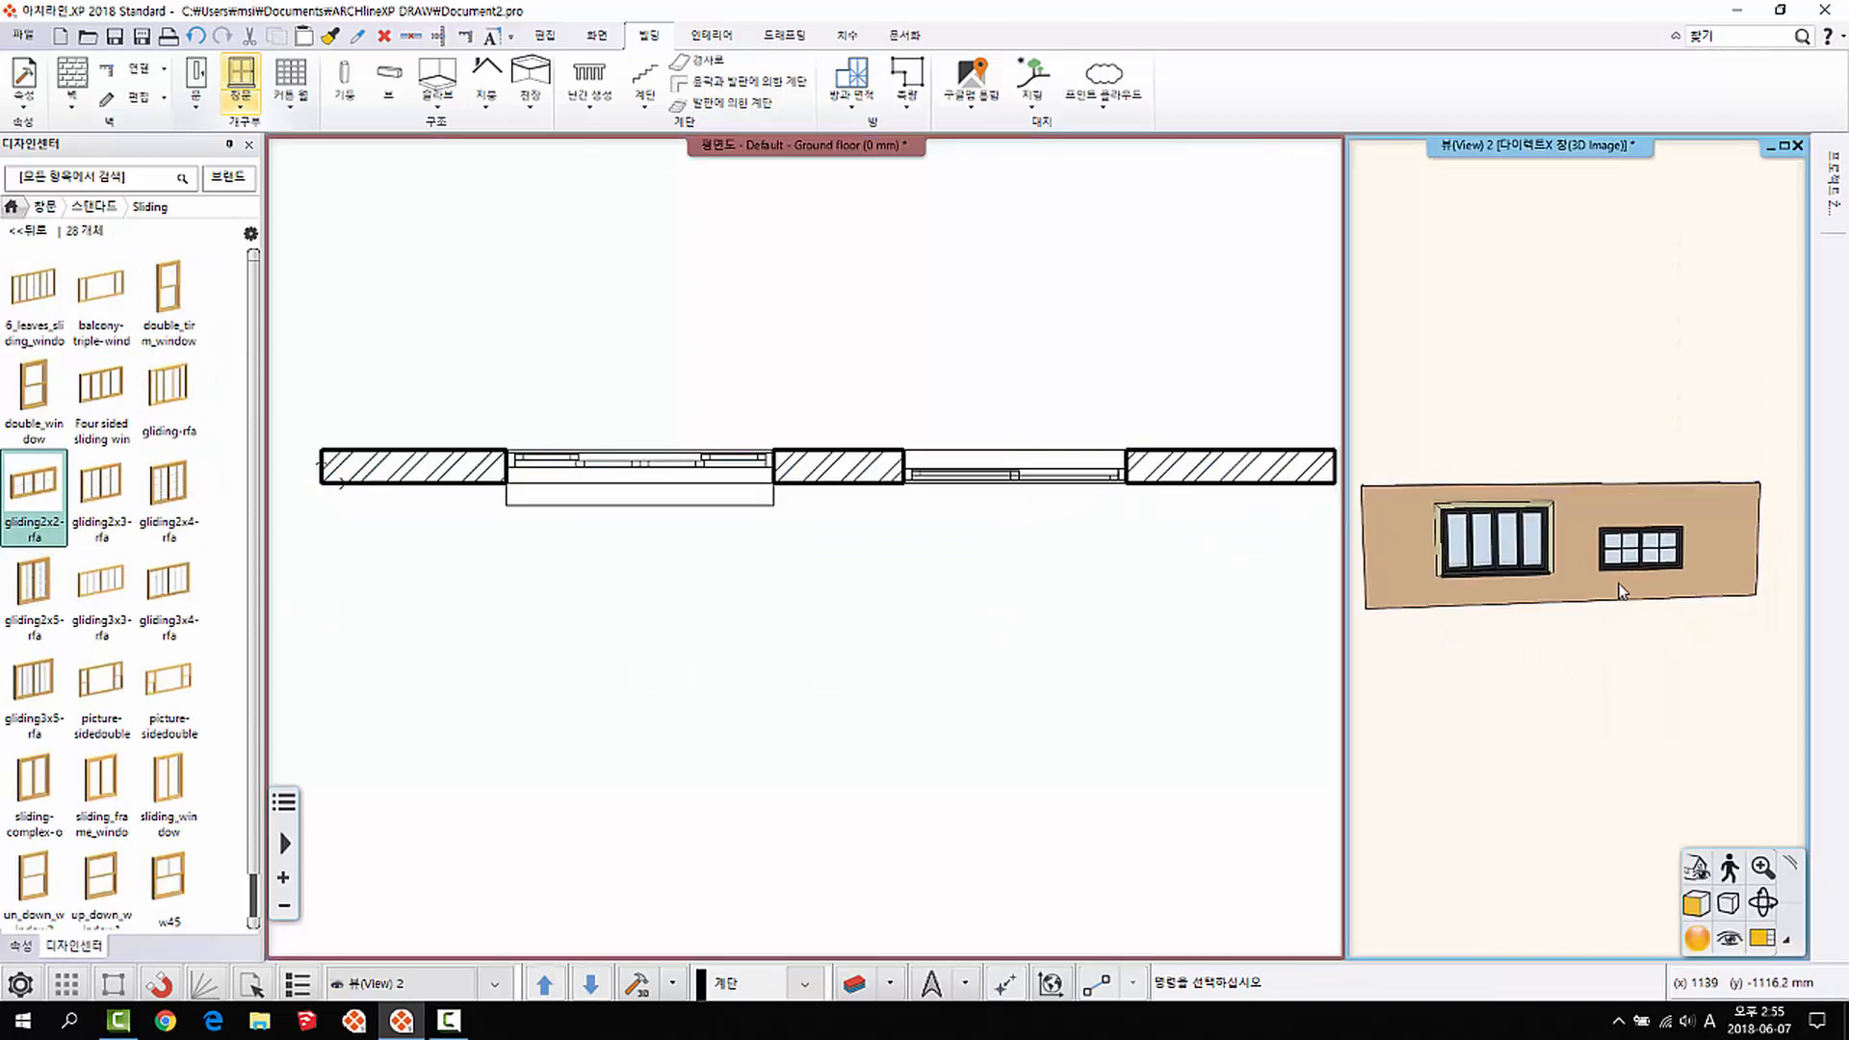
right_click(1674, 545)
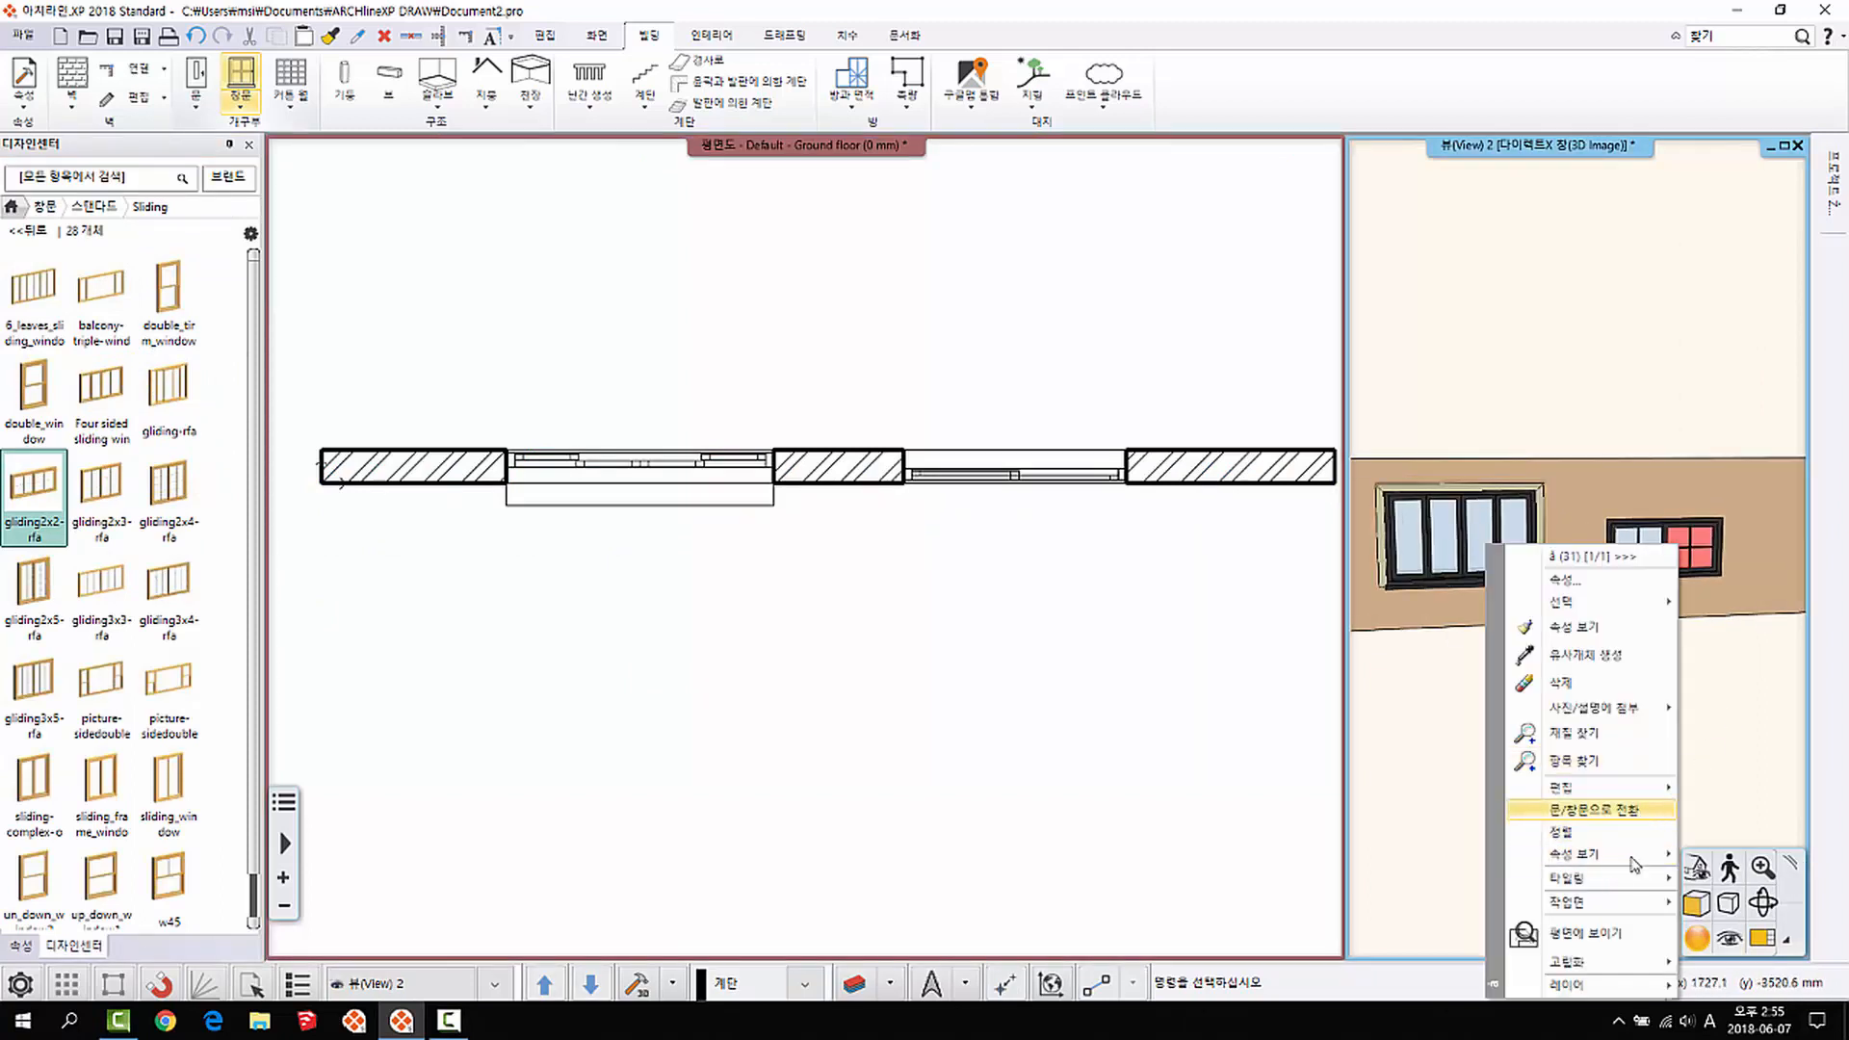
mouse_move(1618, 857)
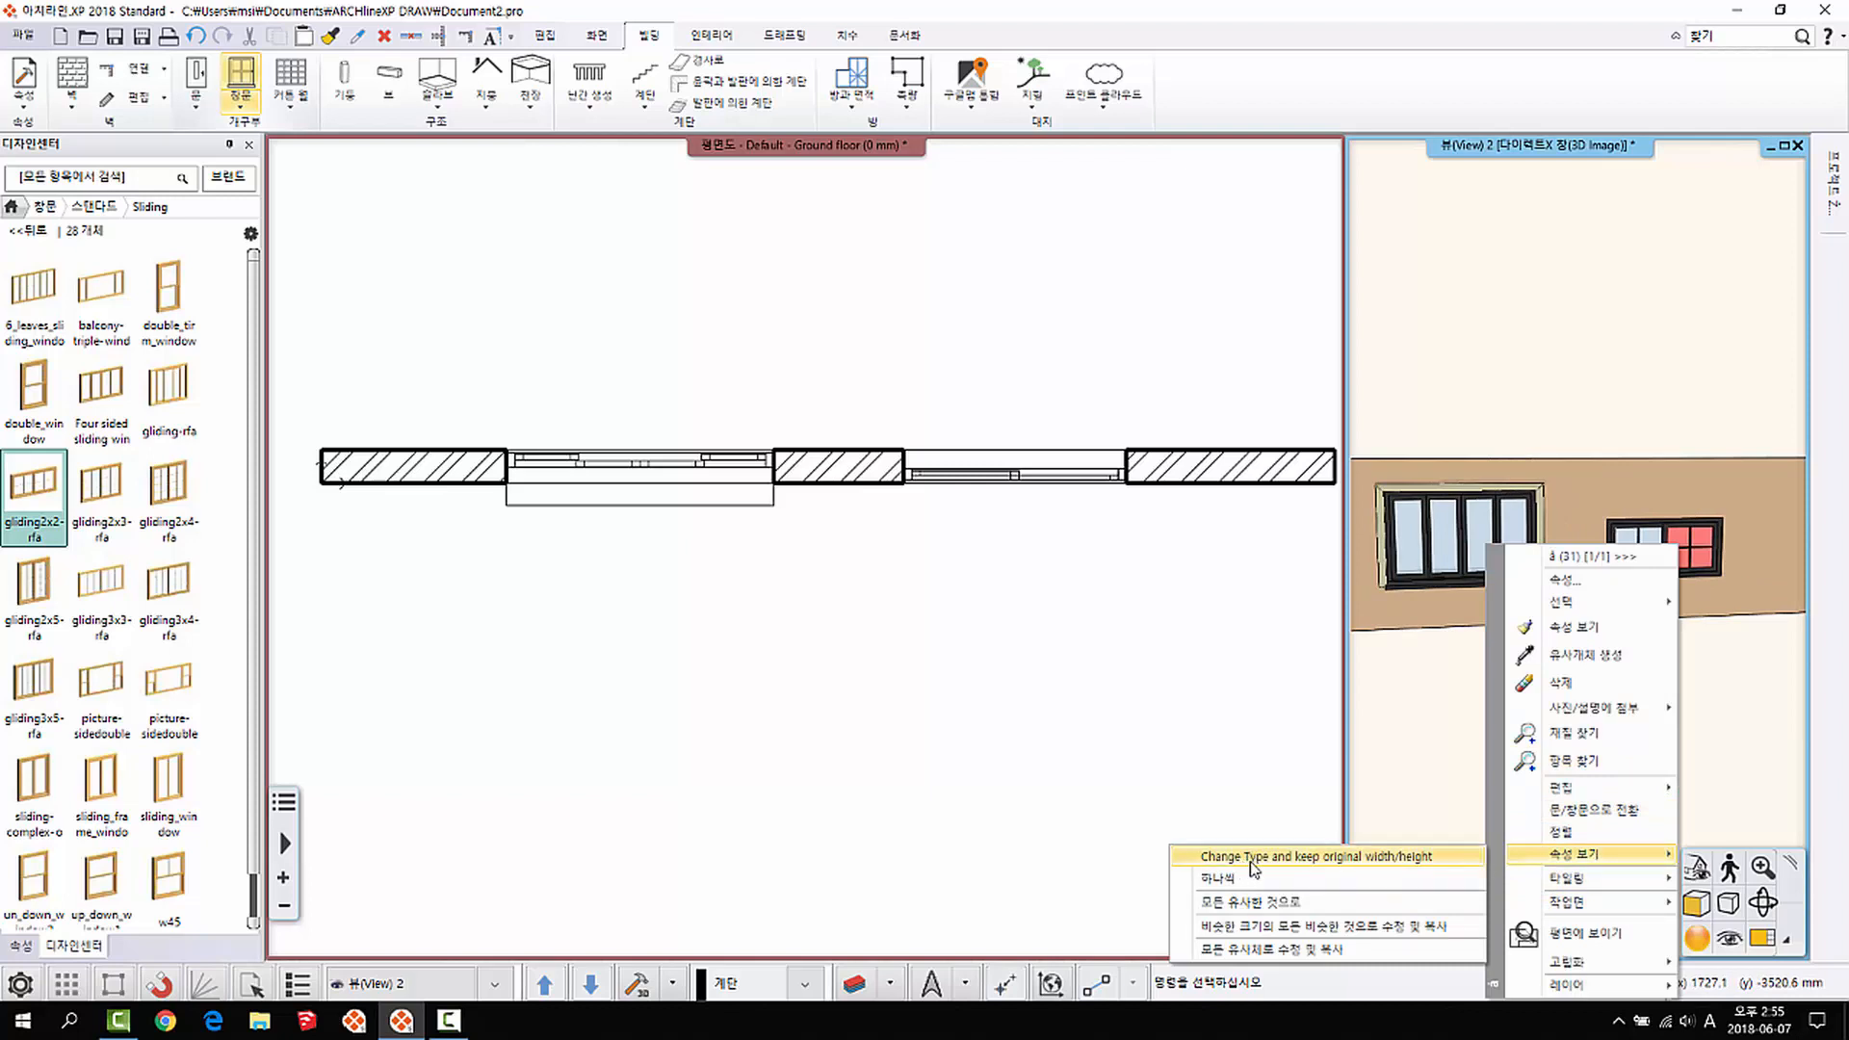
click(1359, 857)
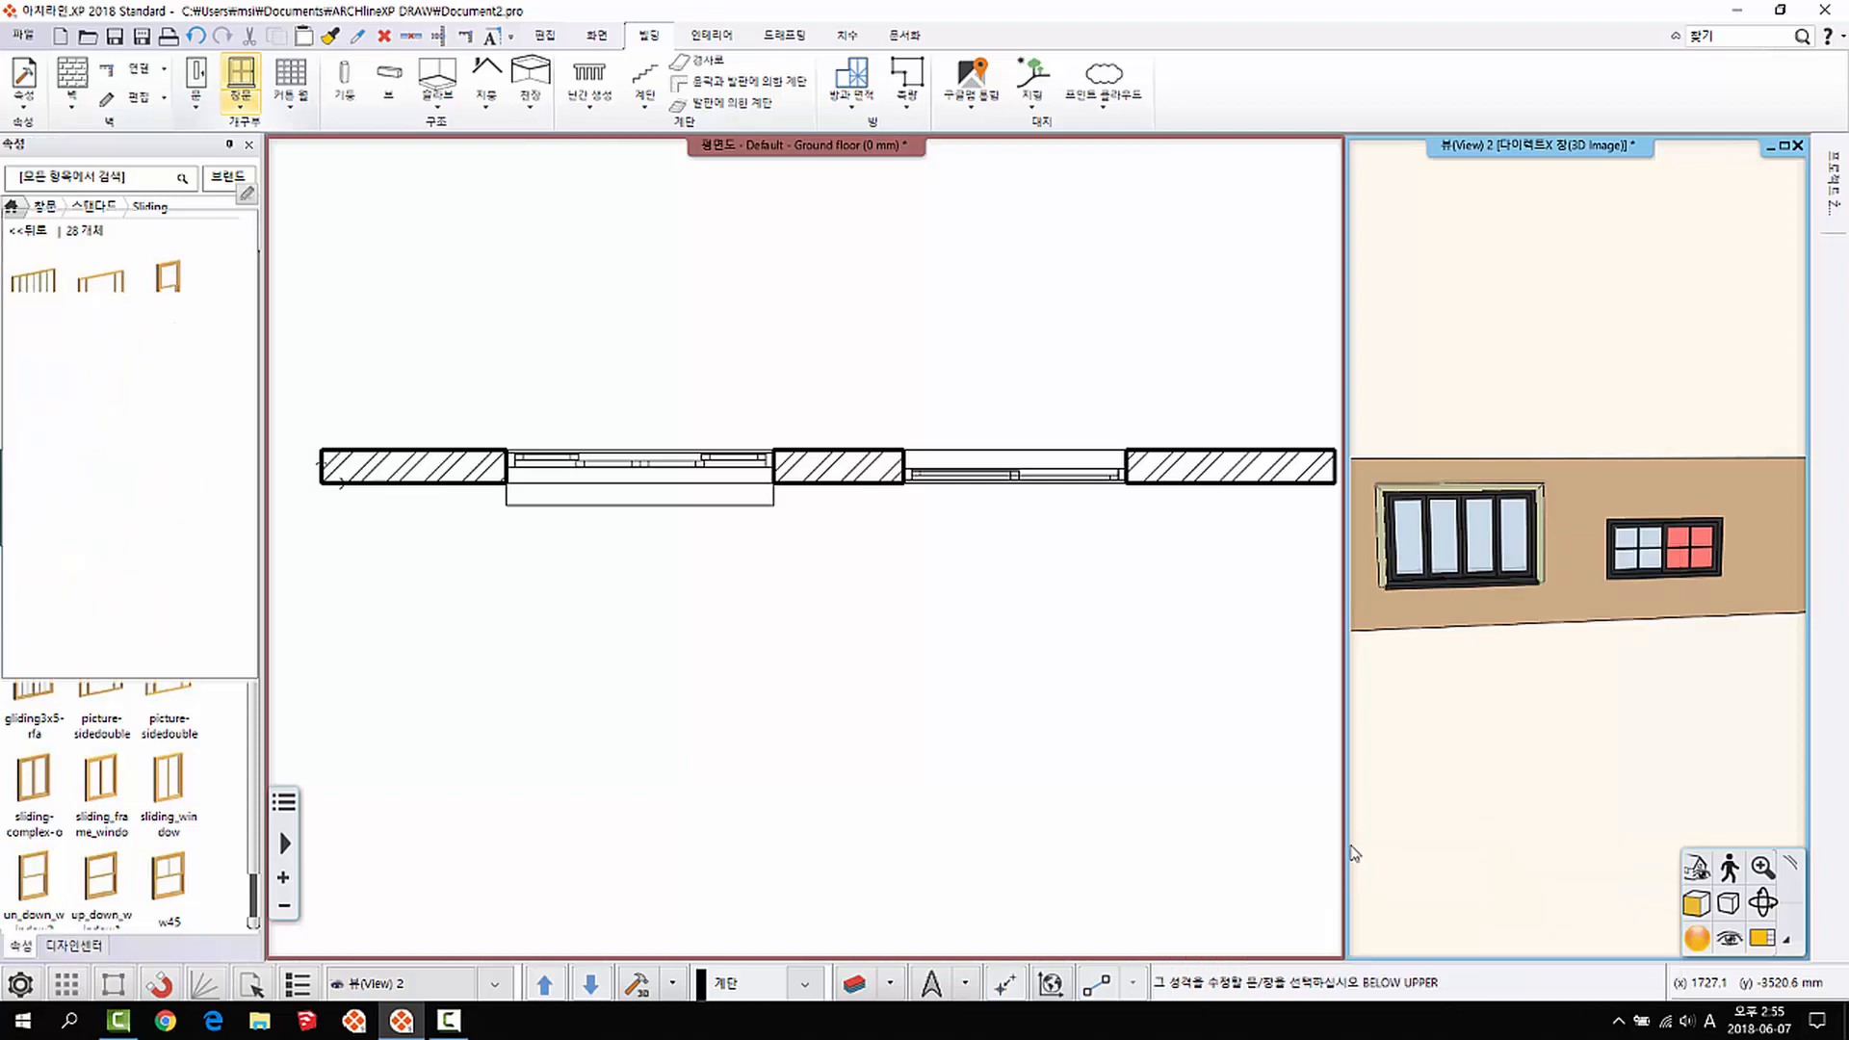
click(1437, 511)
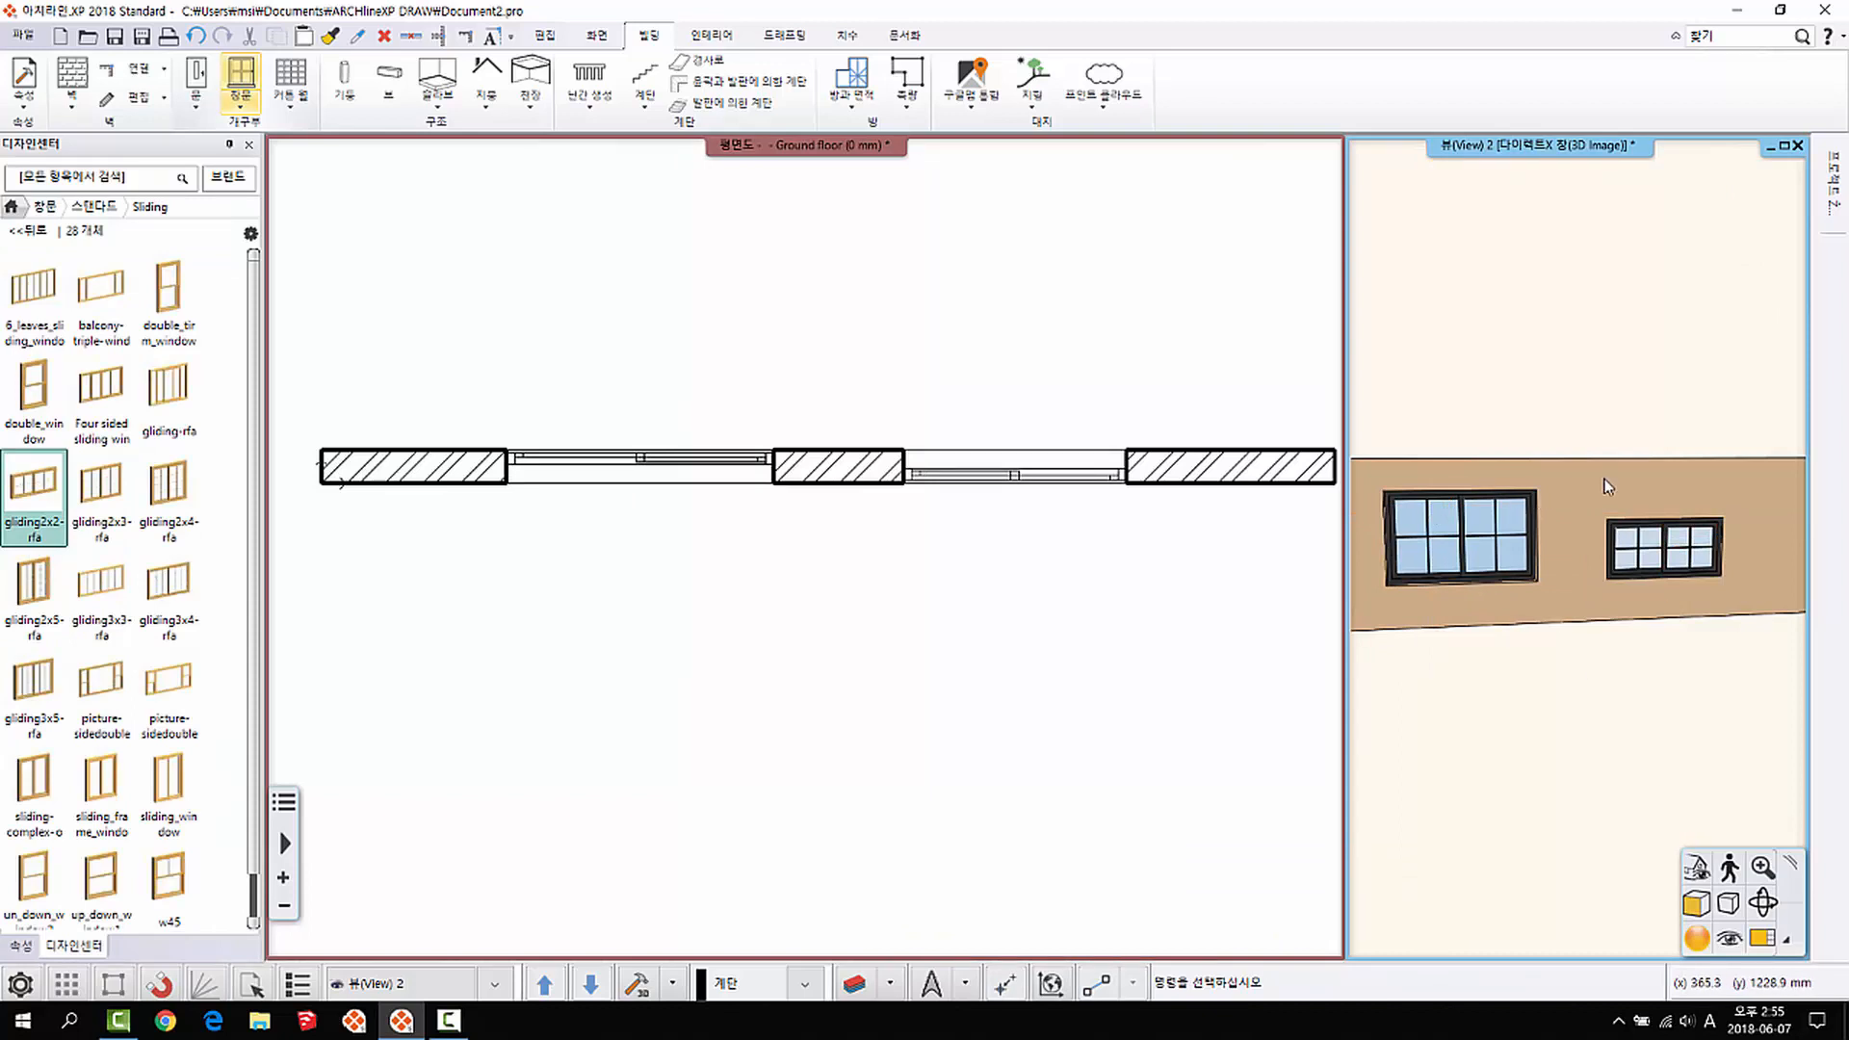
mouse_move(778, 262)
middle_down()
mouse_move(734, 283)
mouse_move(735, 424)
middle_up()
scroll(722, 343, down, 2)
click(197, 106)
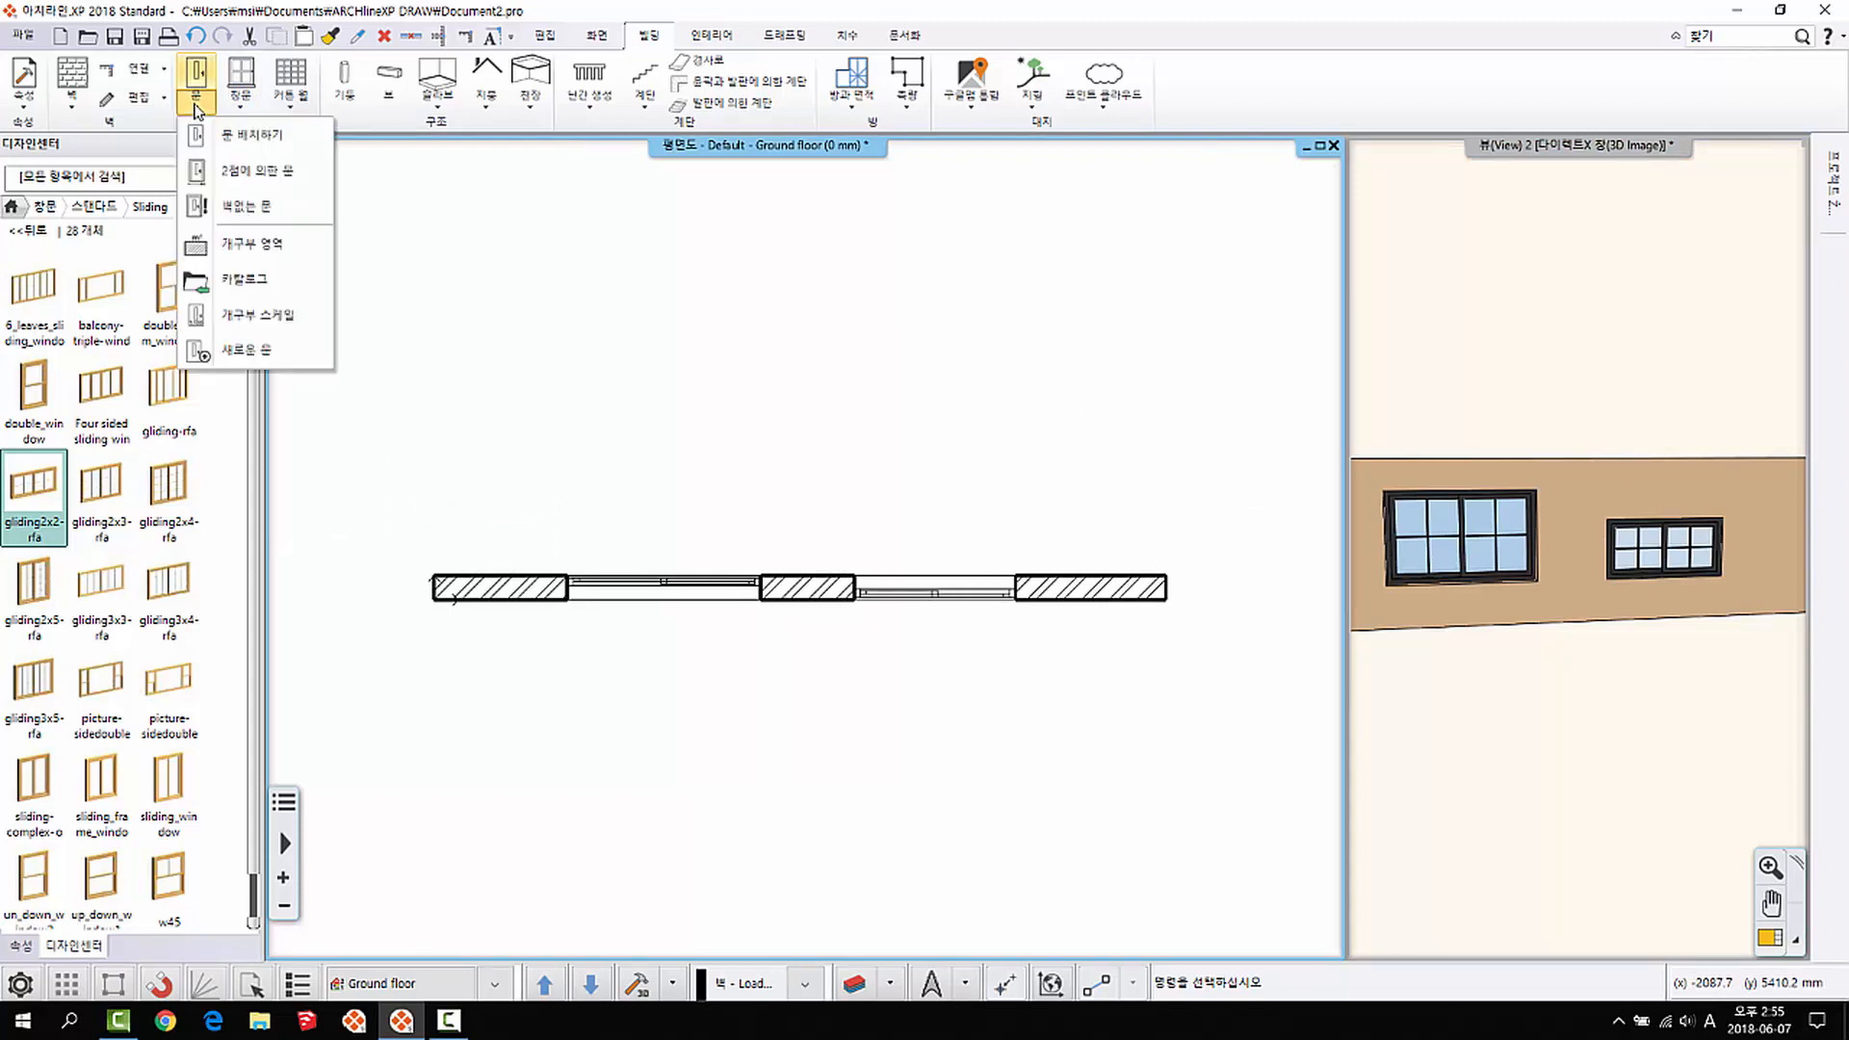
click(240, 104)
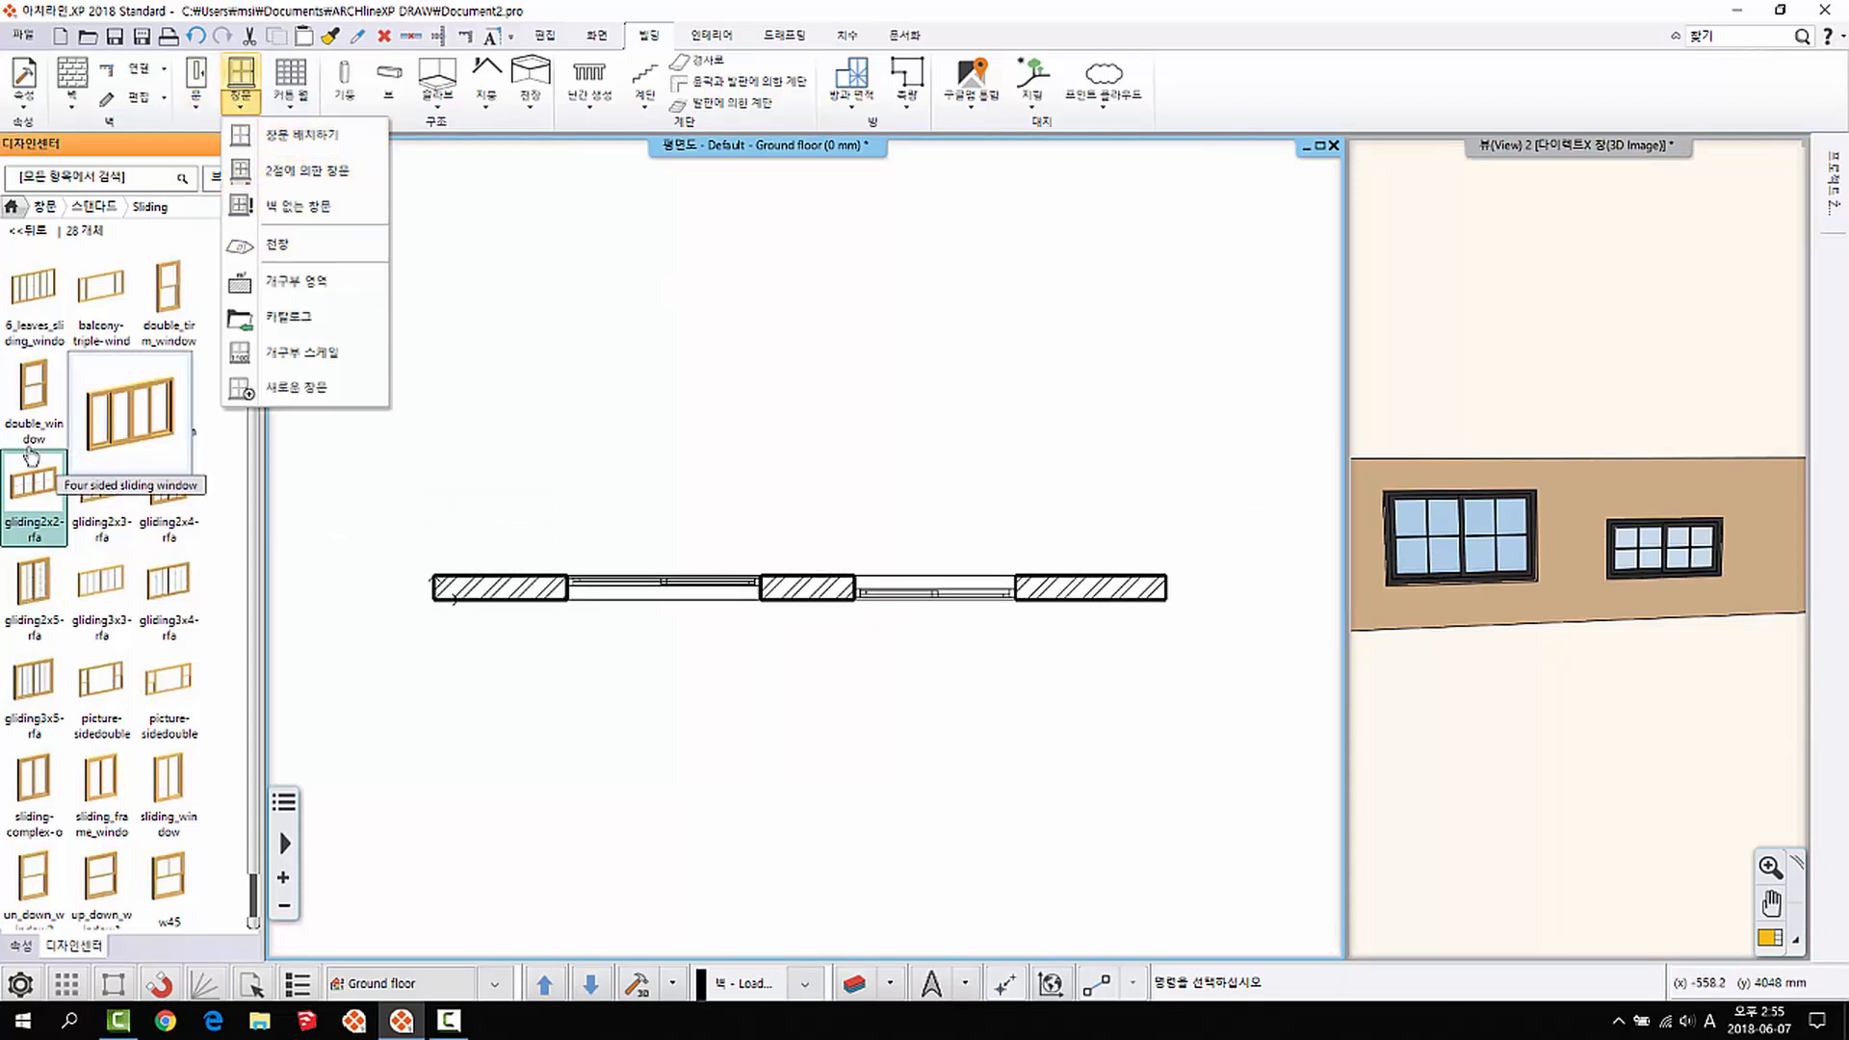
click(565, 325)
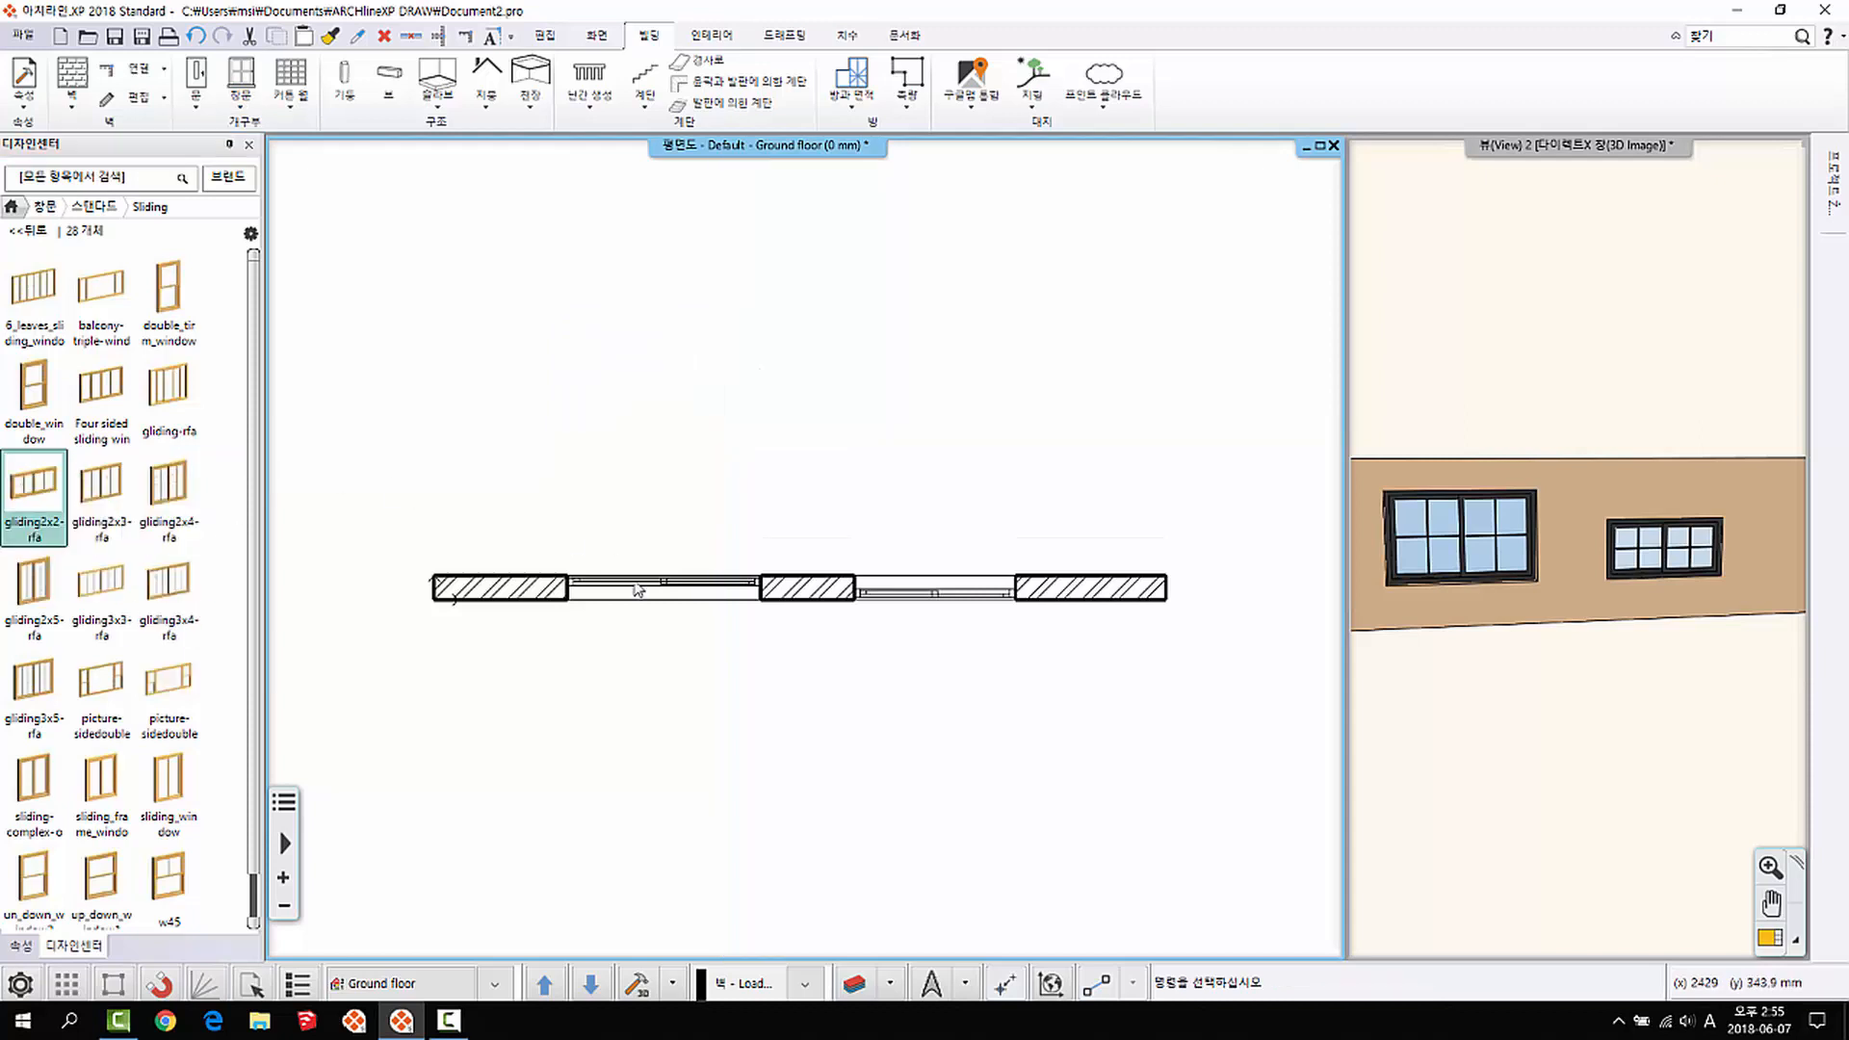
click(197, 100)
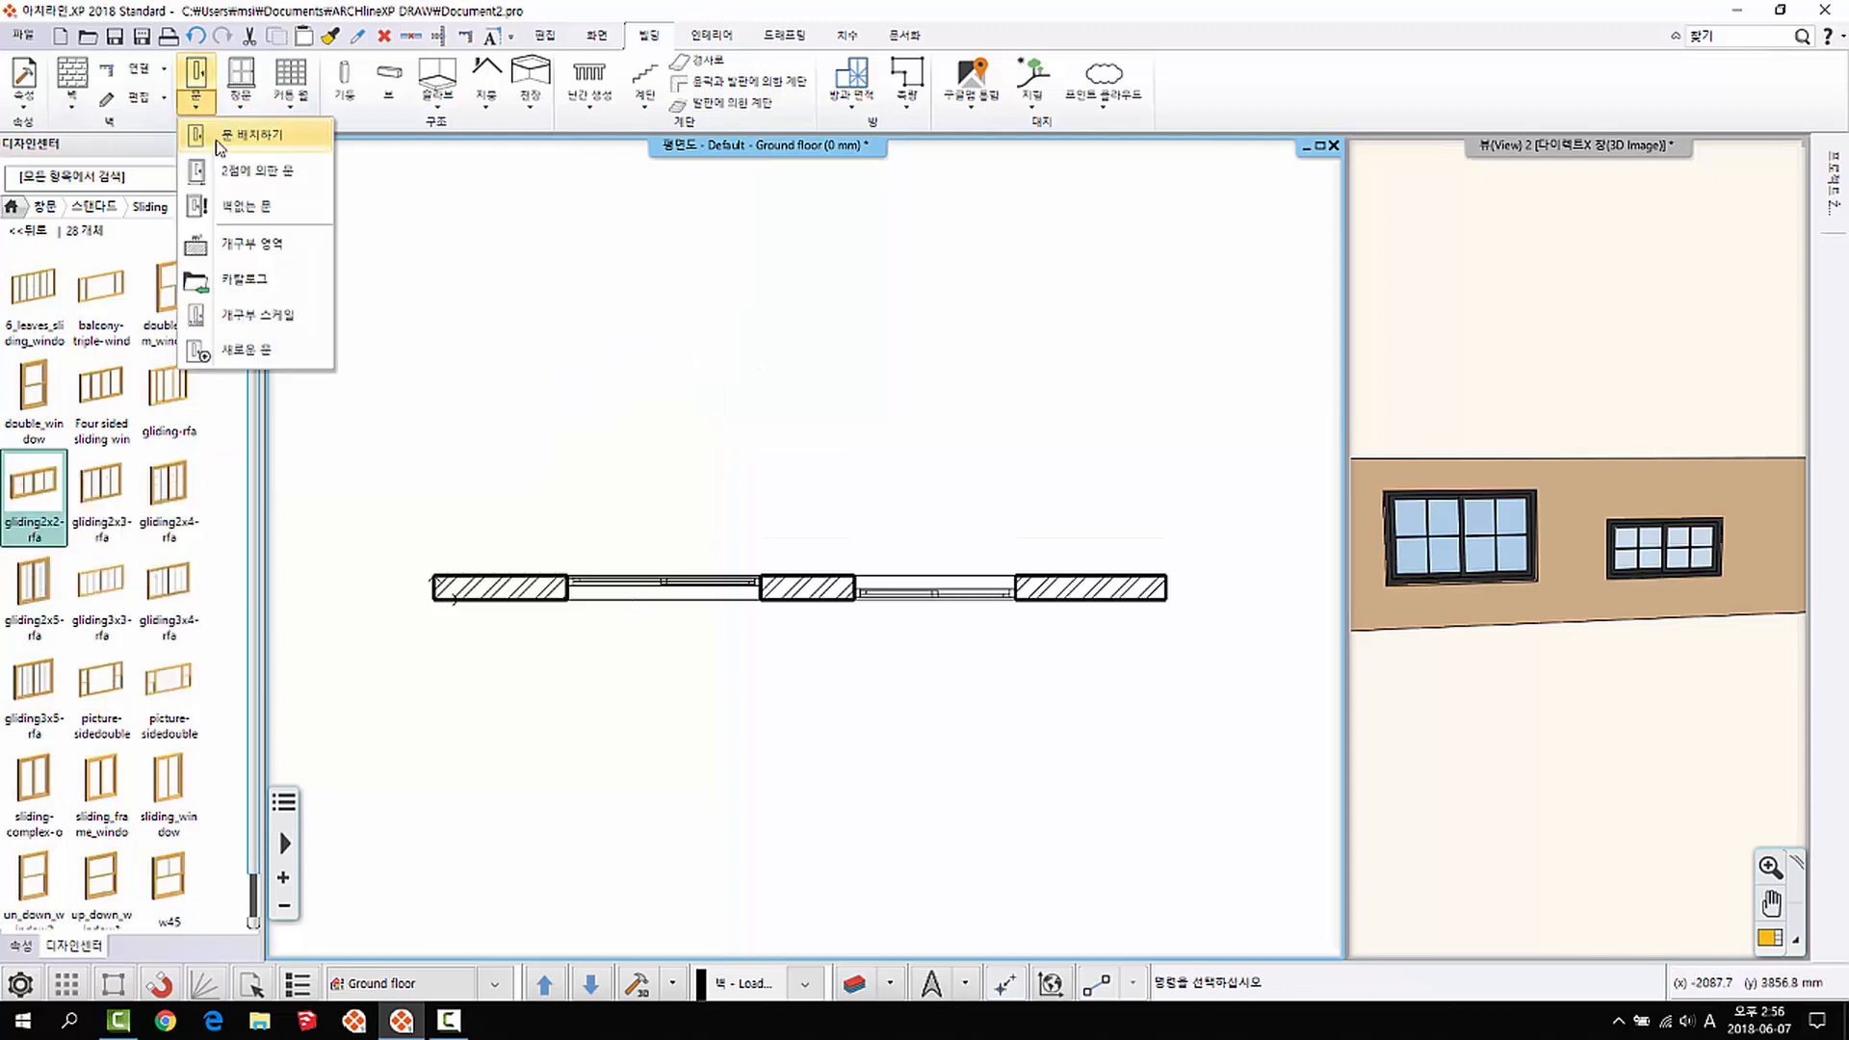
click(241, 102)
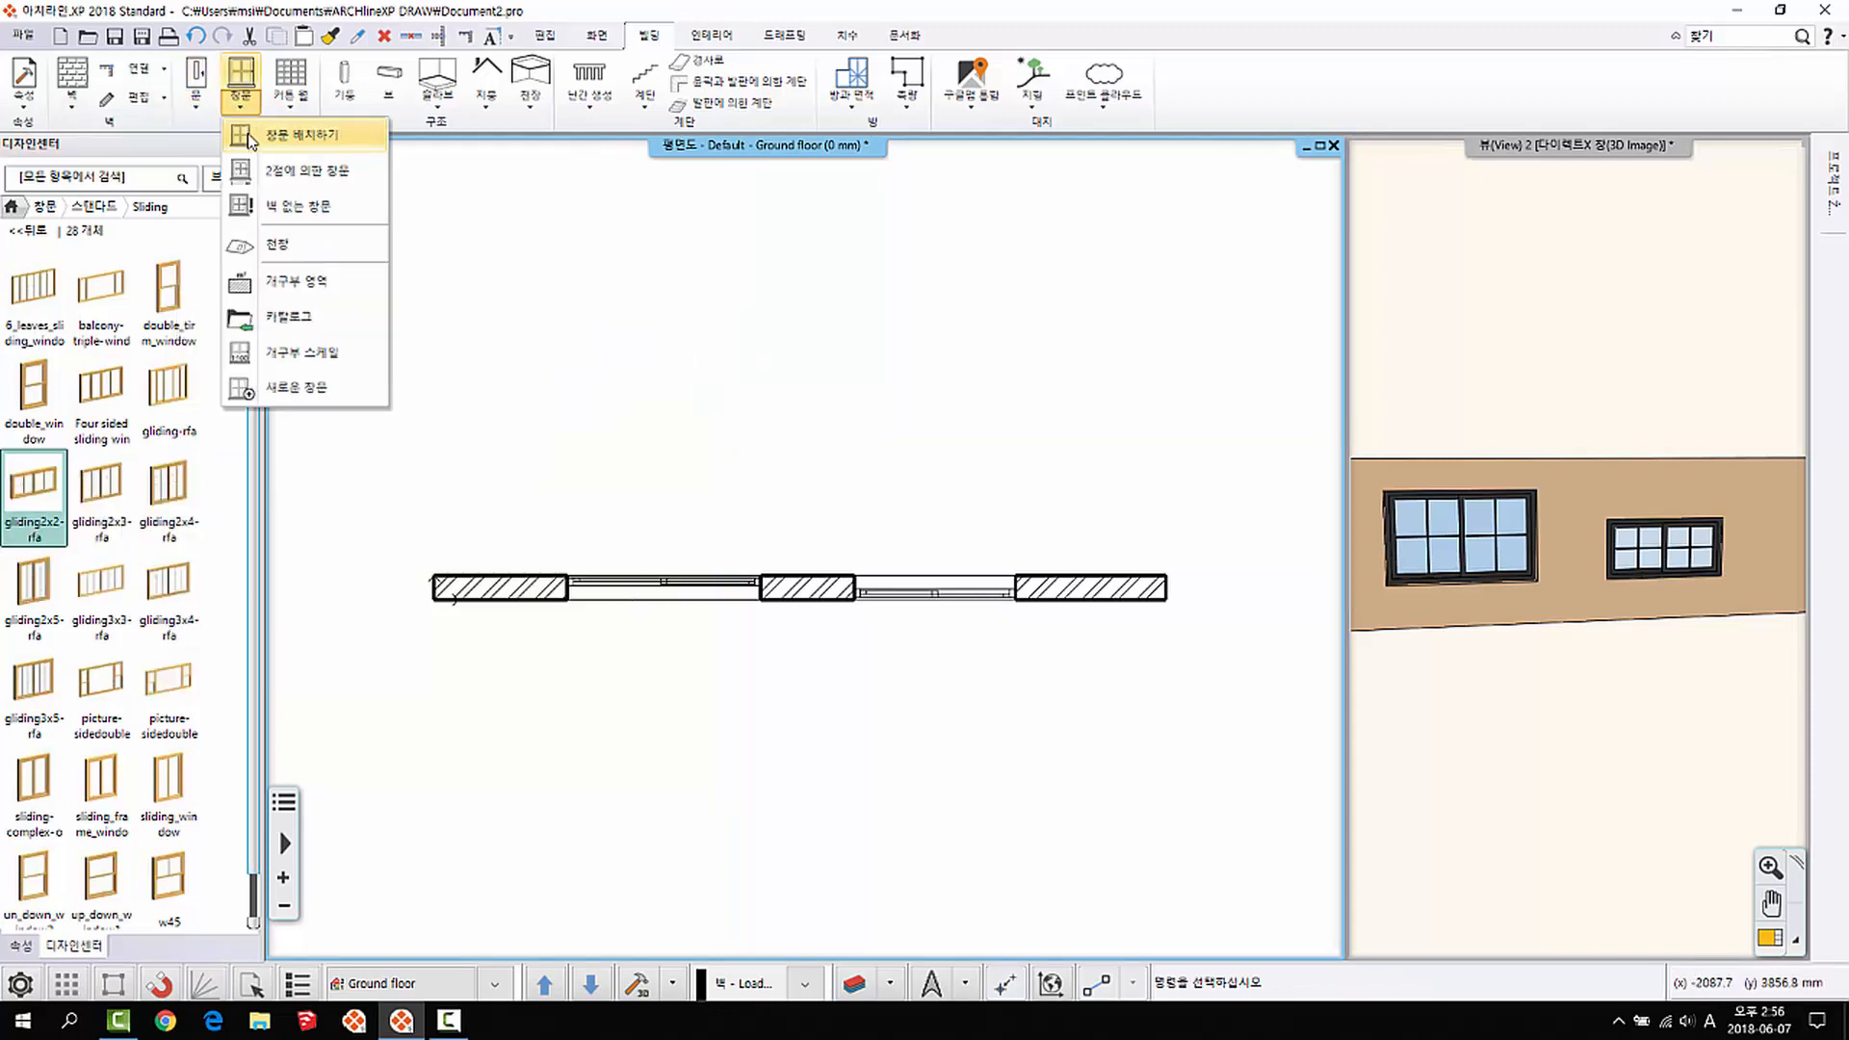
click(249, 139)
key(Escape)
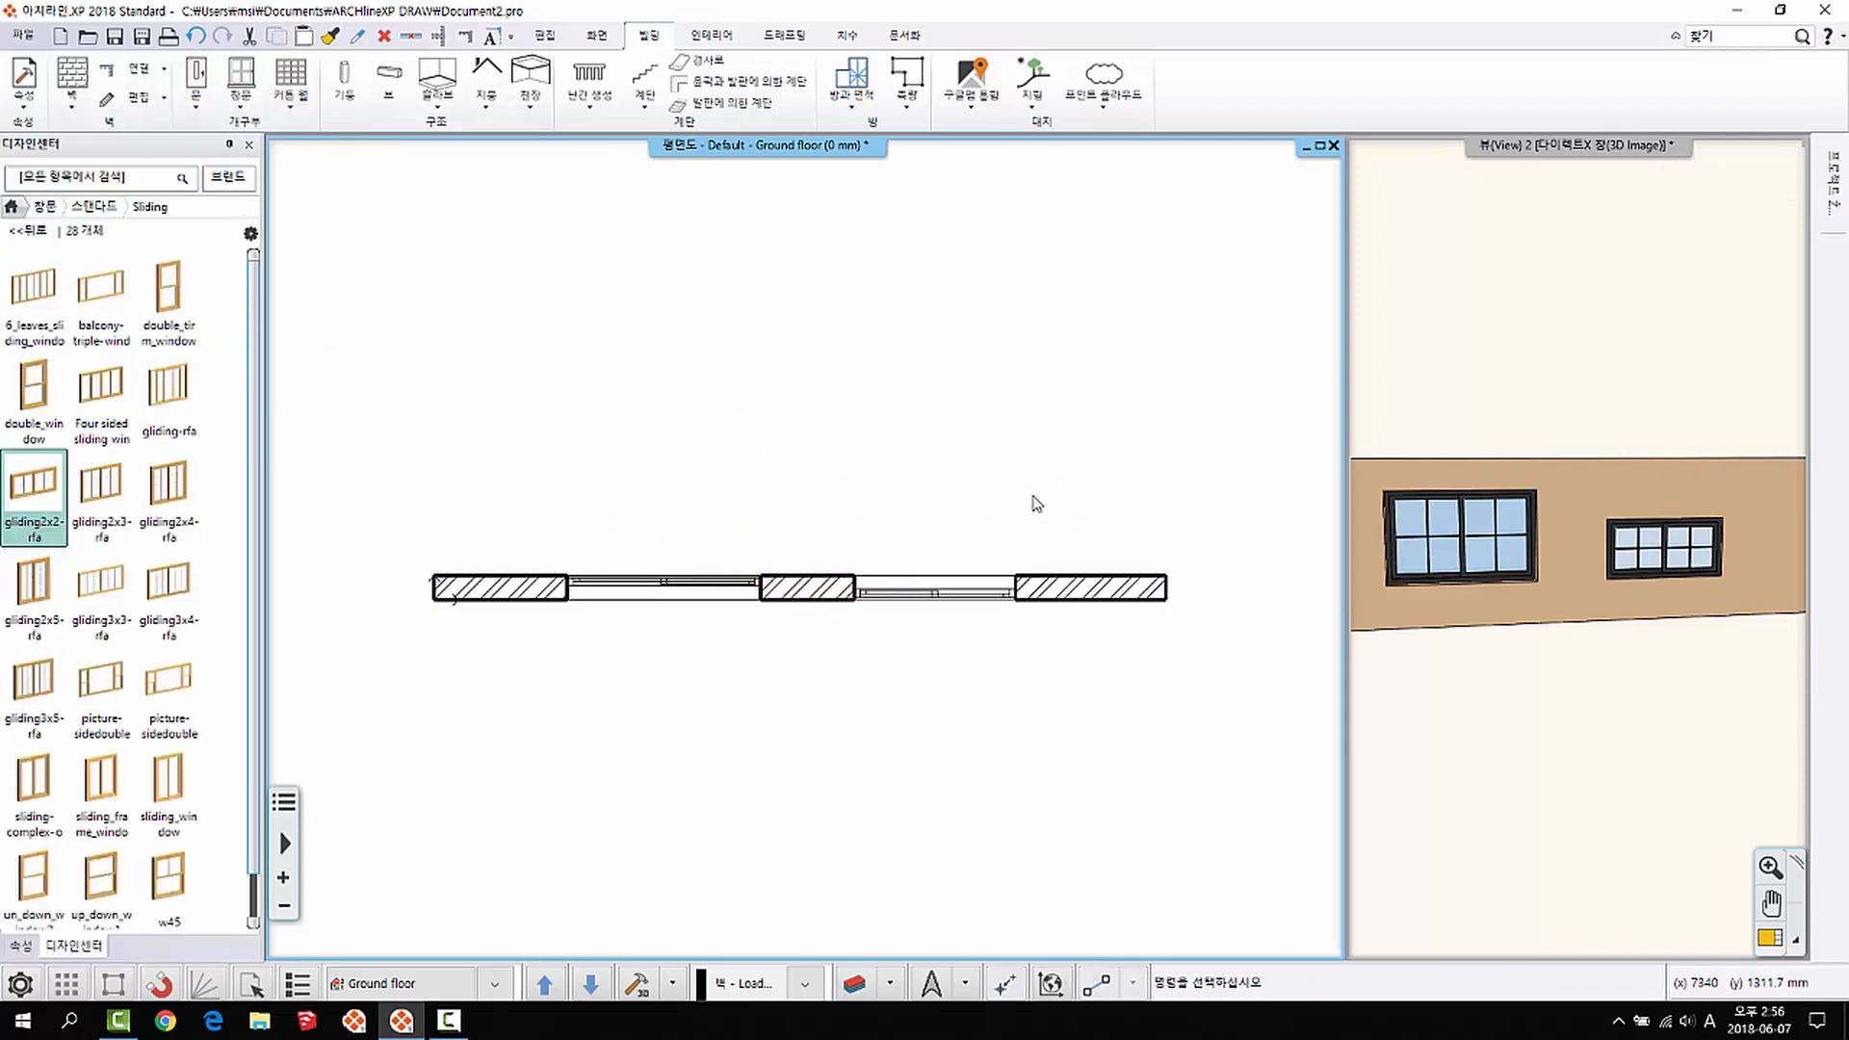
click(197, 109)
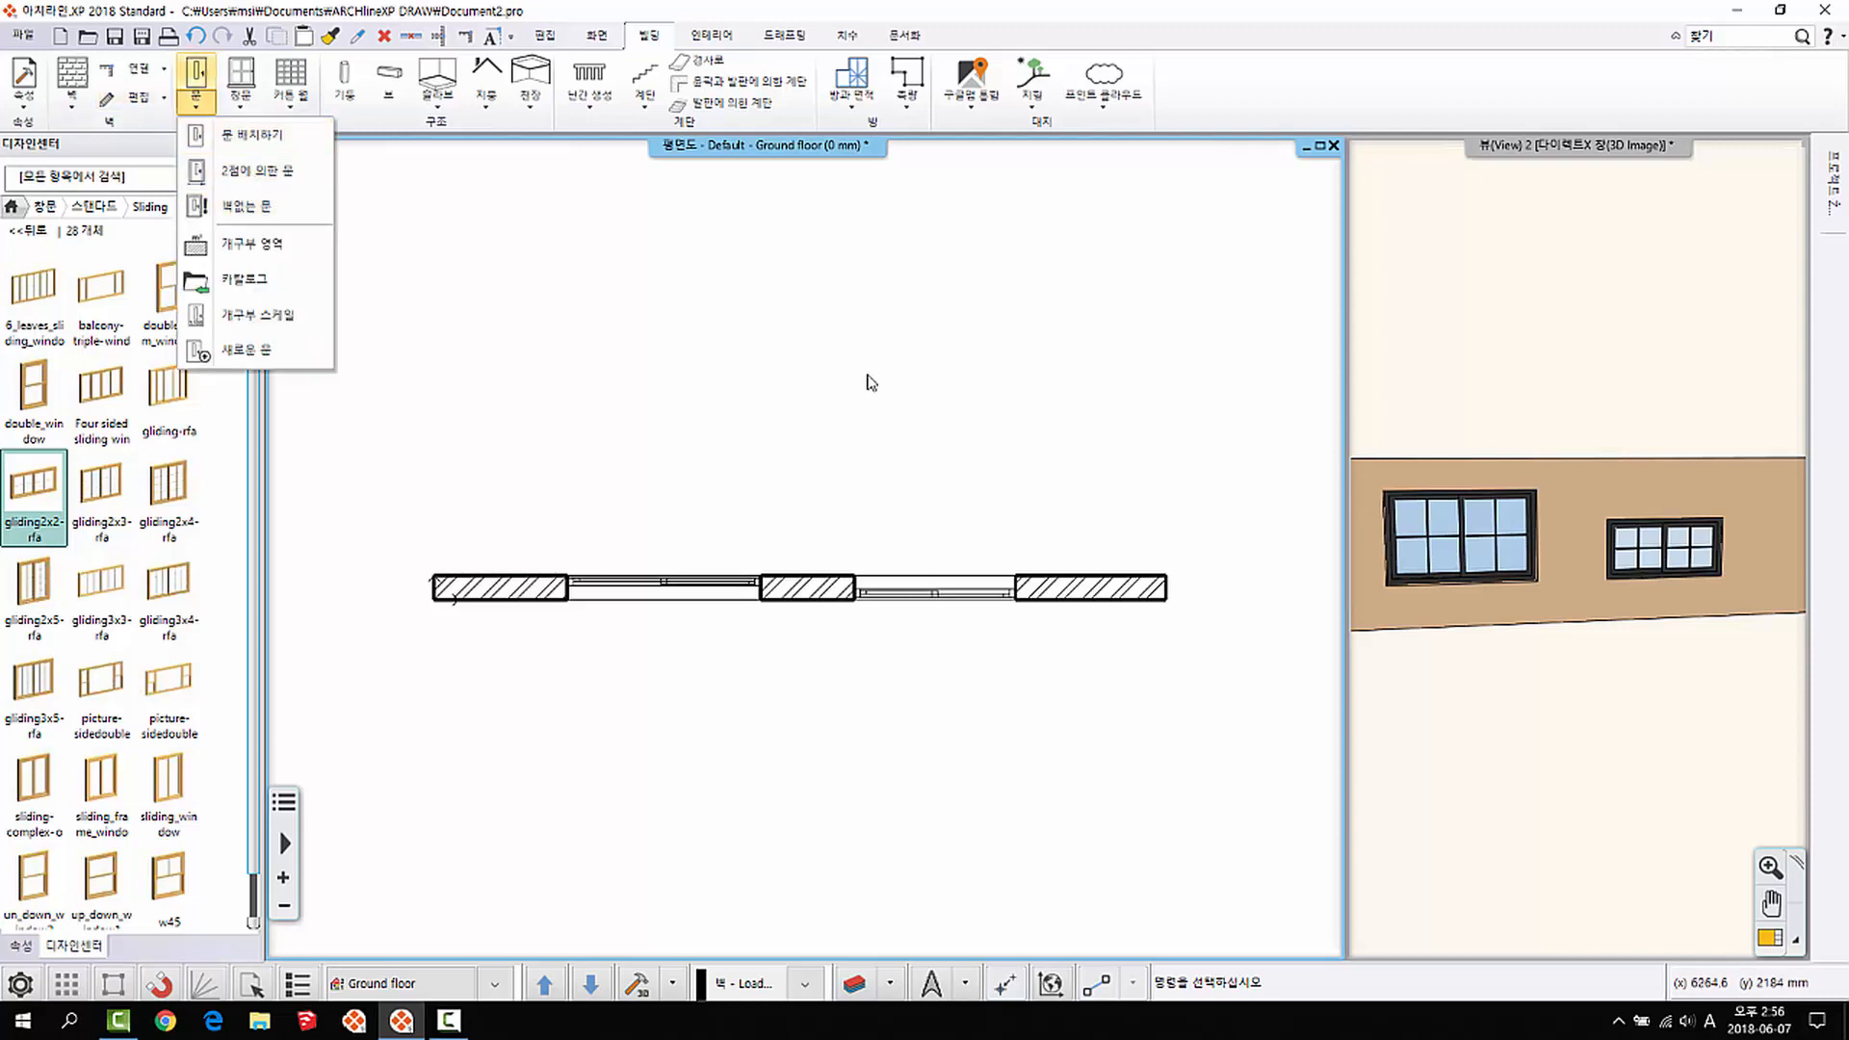
Step: Delete the larger, 2400 mm wide gliding window from the wall
scroll(842, 649, down, 4)
scroll(800, 623, up, 5)
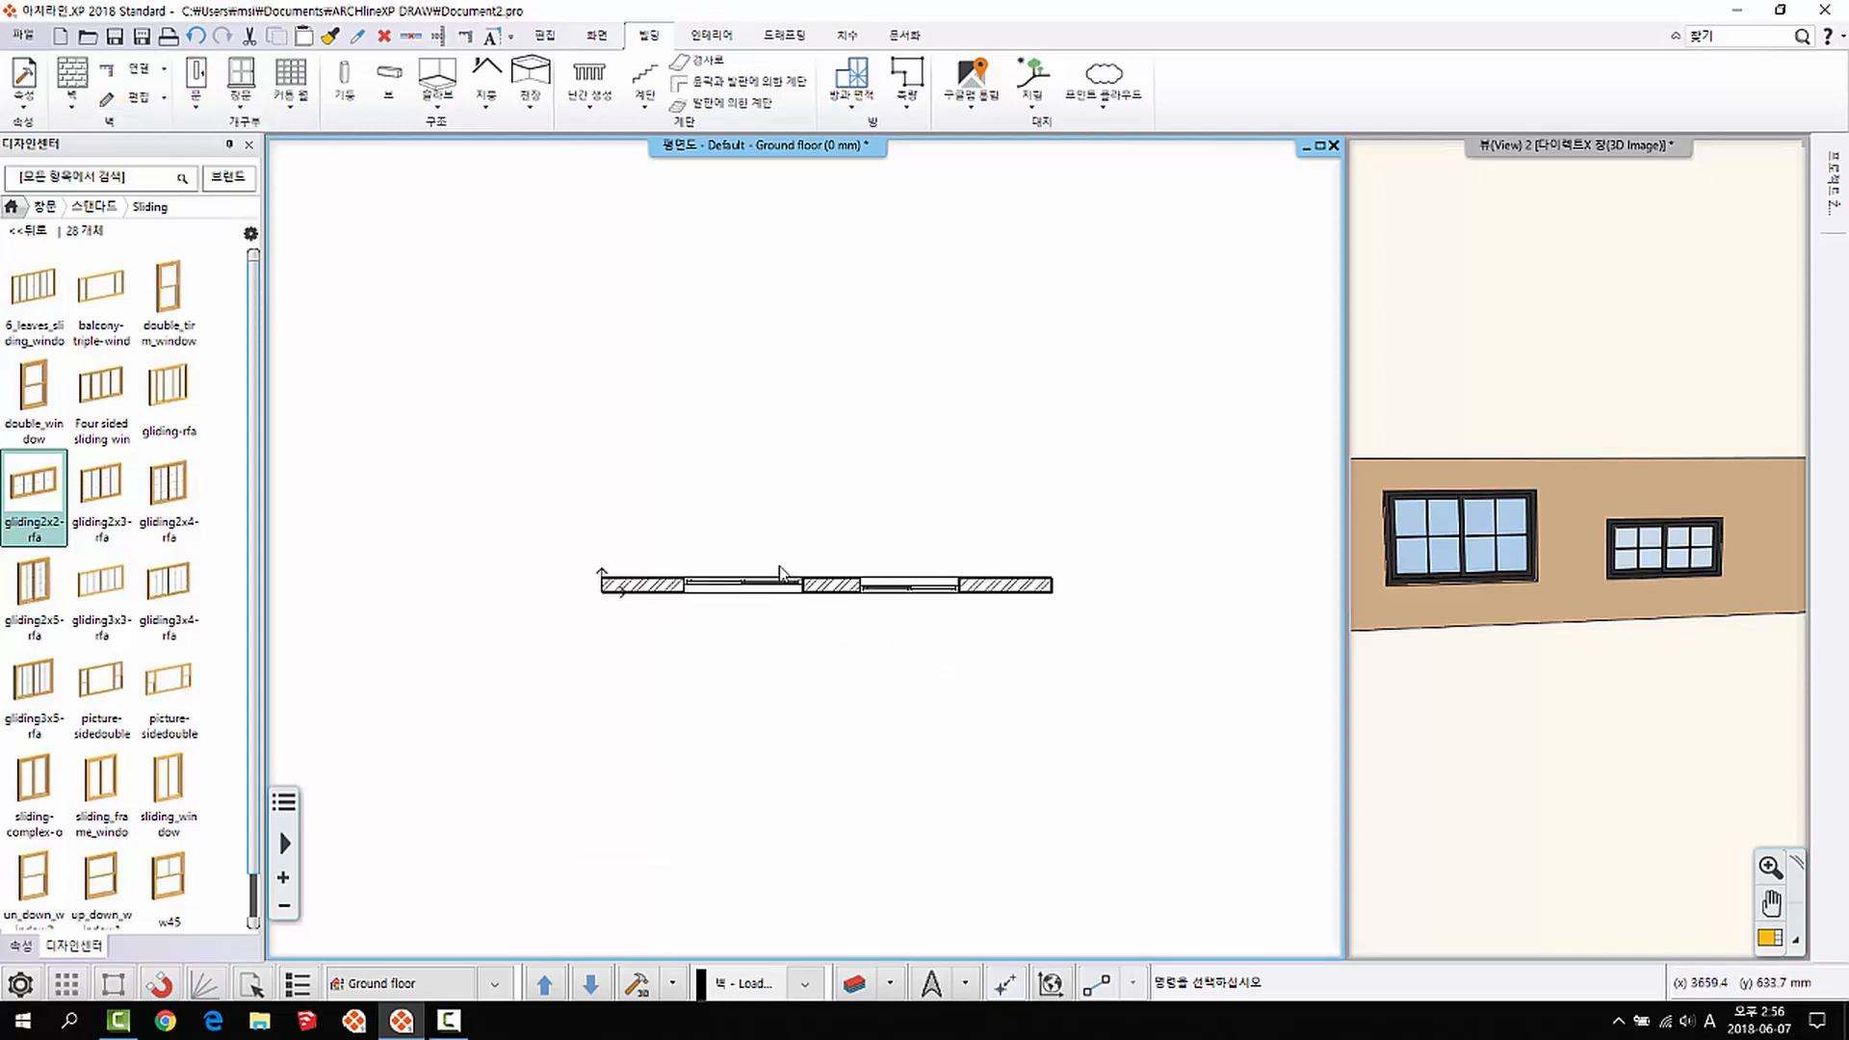
click(803, 525)
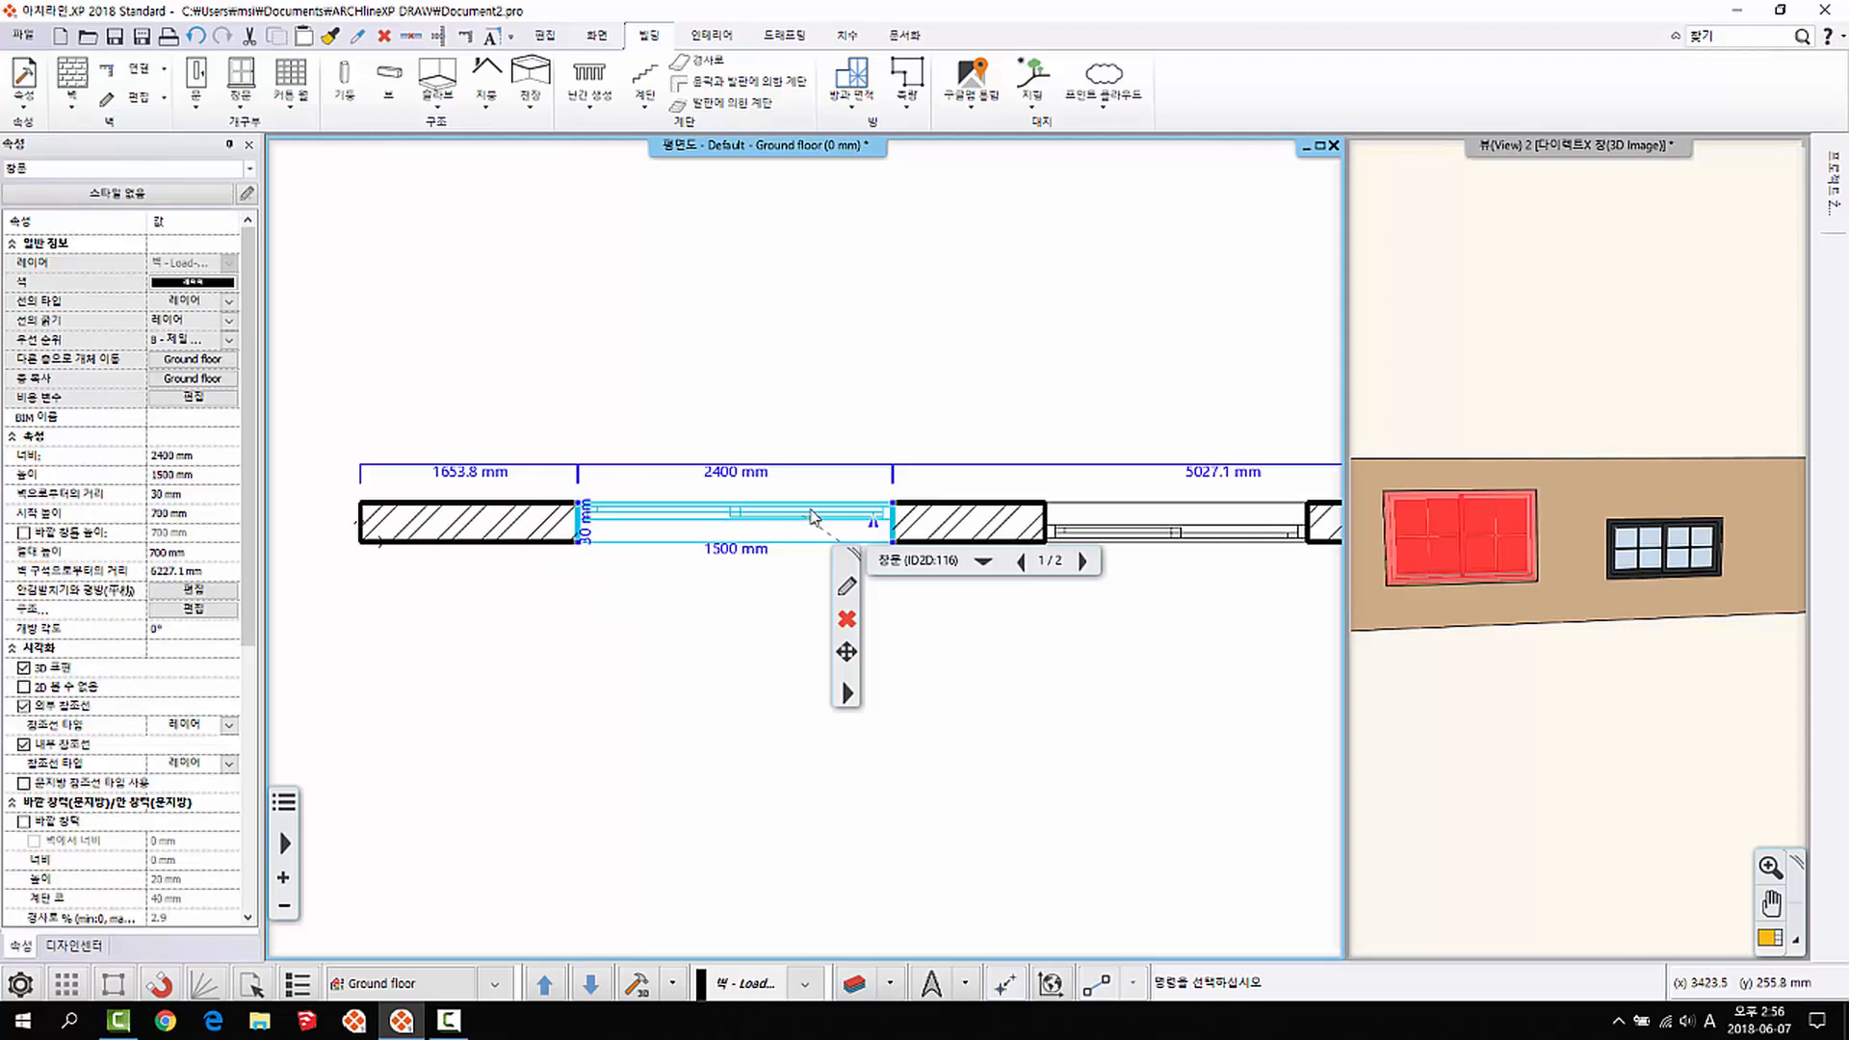
key(Delete)
Step: Insert a door by two points (2점에 의한 문) in the solid wall stretch, about 2310 mm wide, opening upward in plan
click(198, 108)
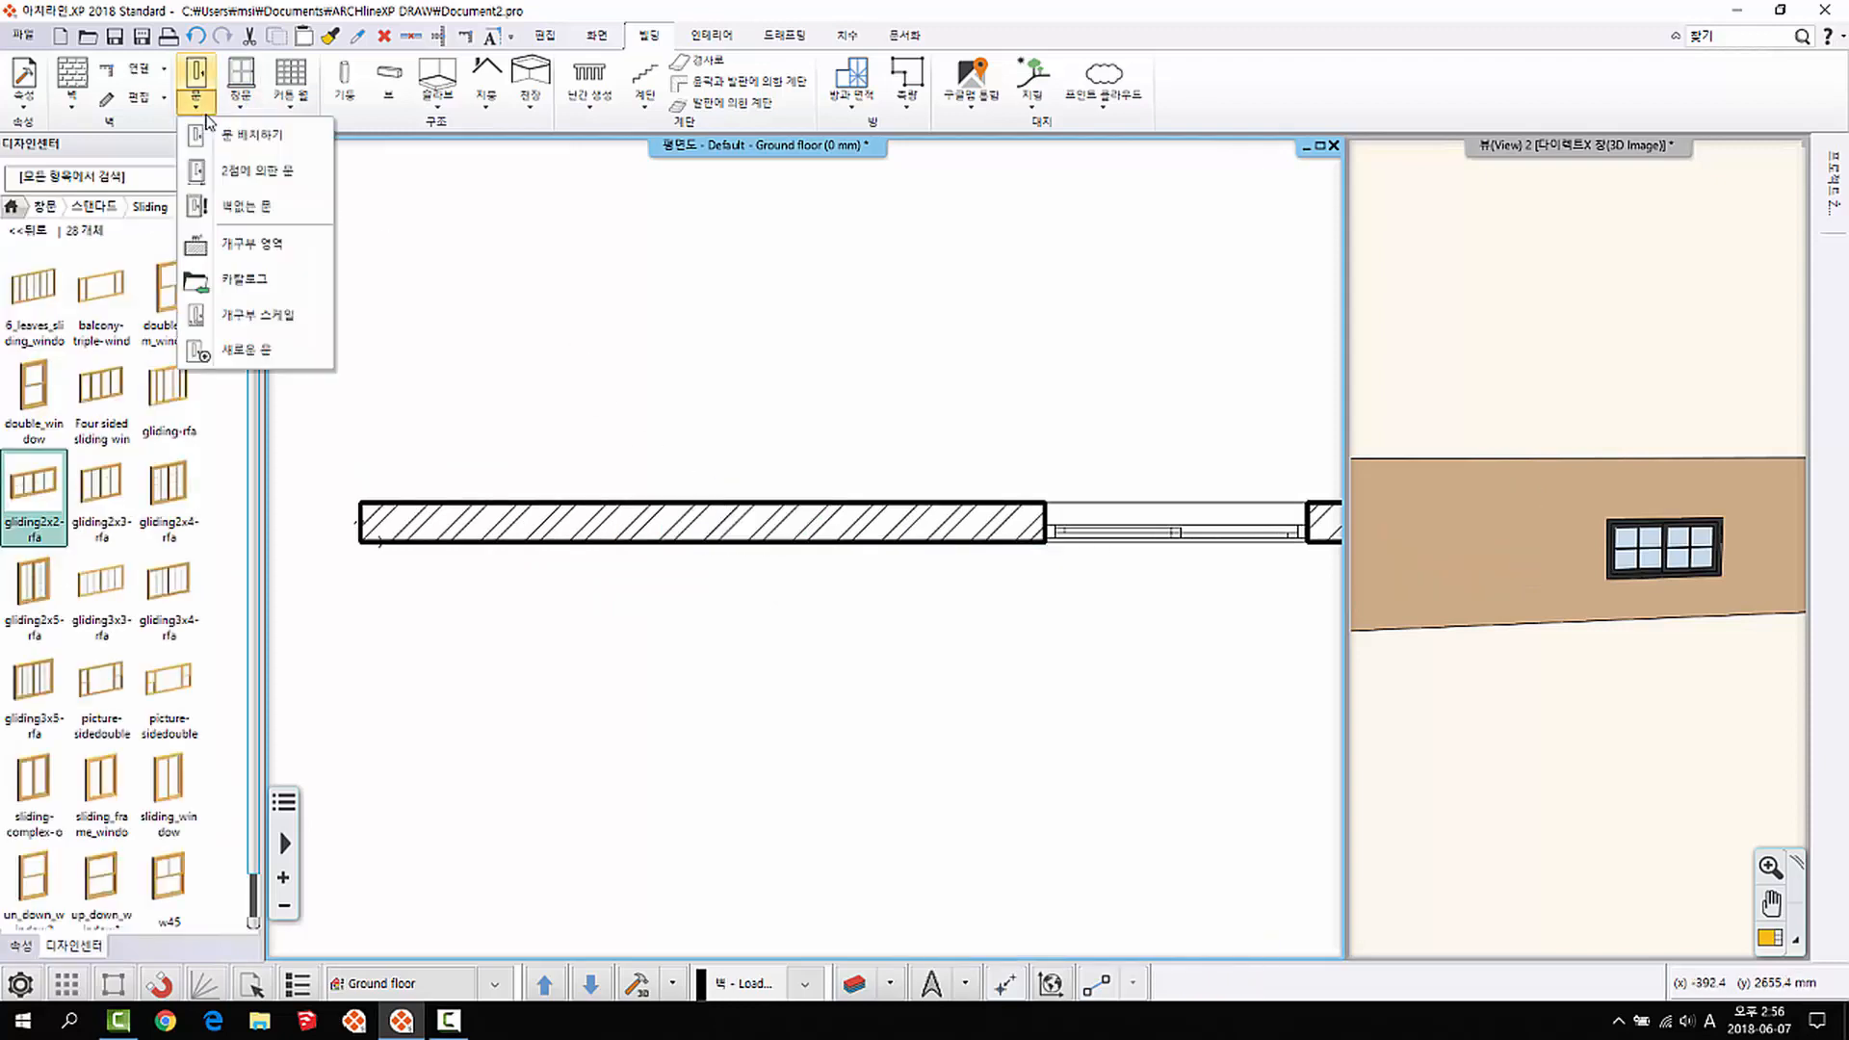
click(255, 170)
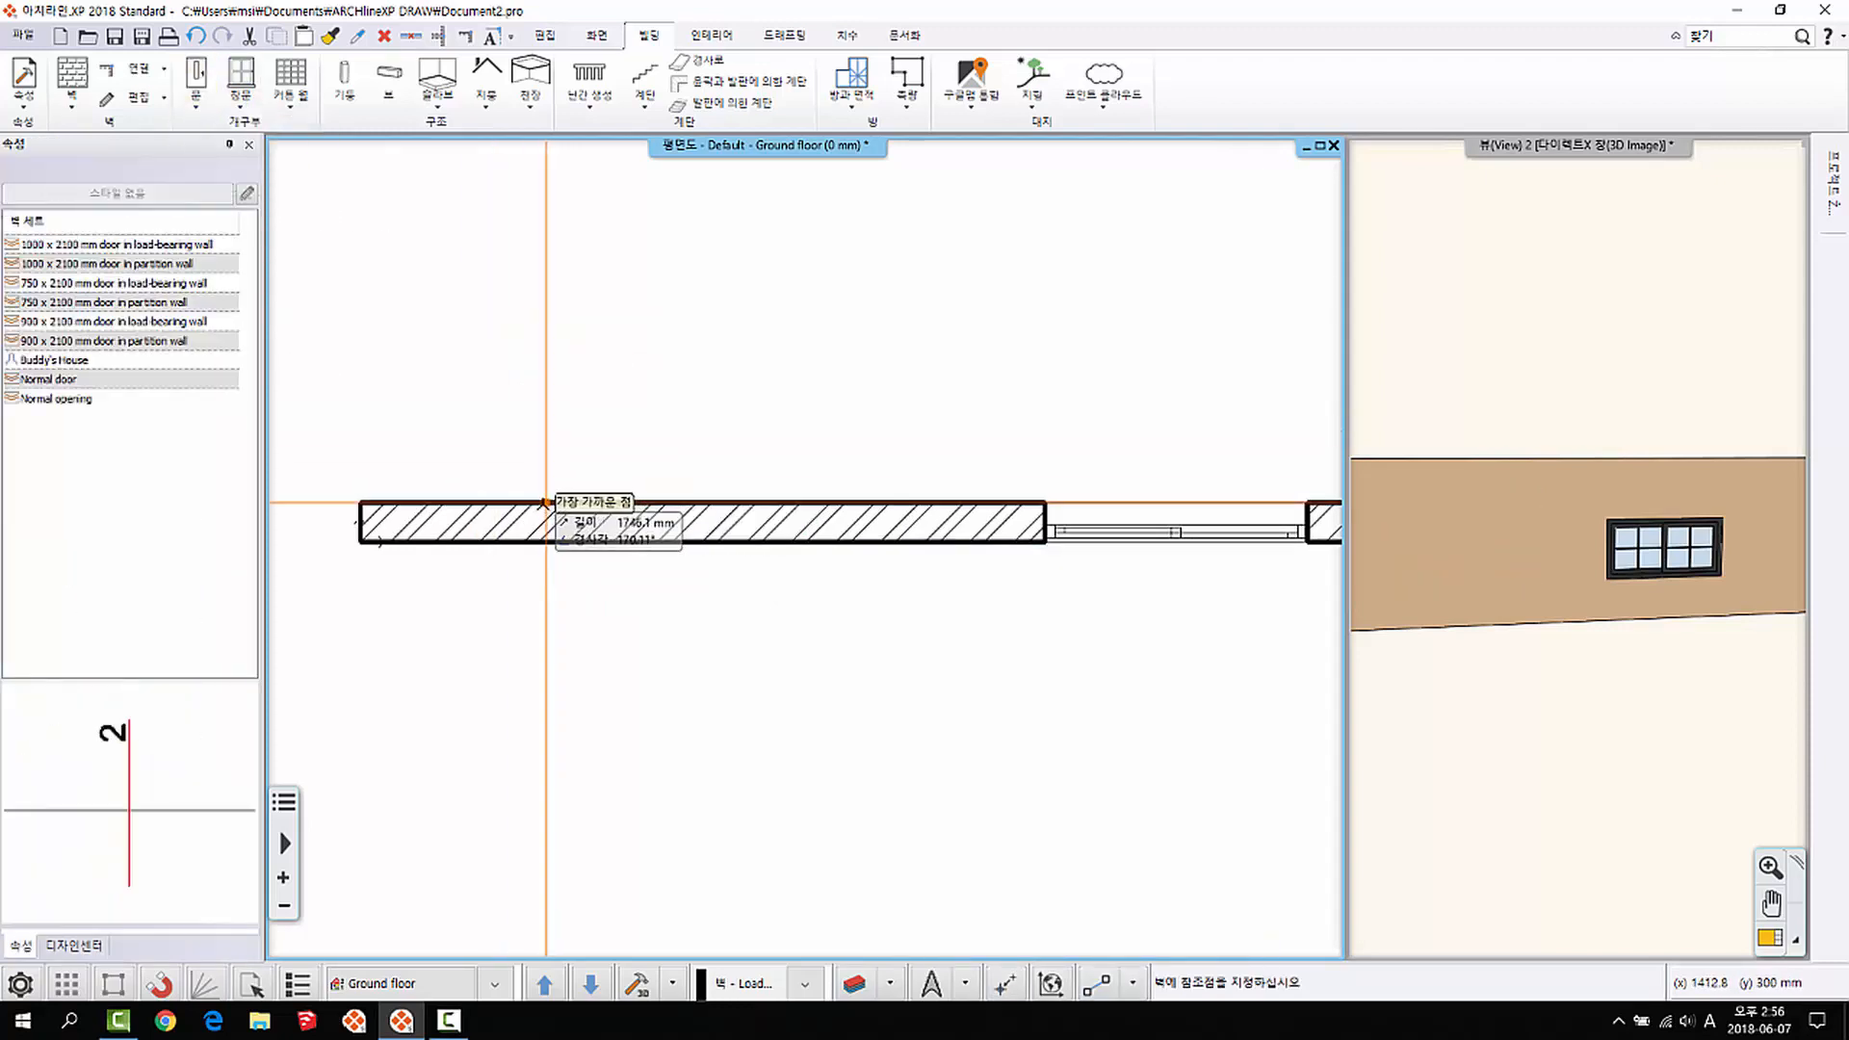
click(546, 502)
click(844, 502)
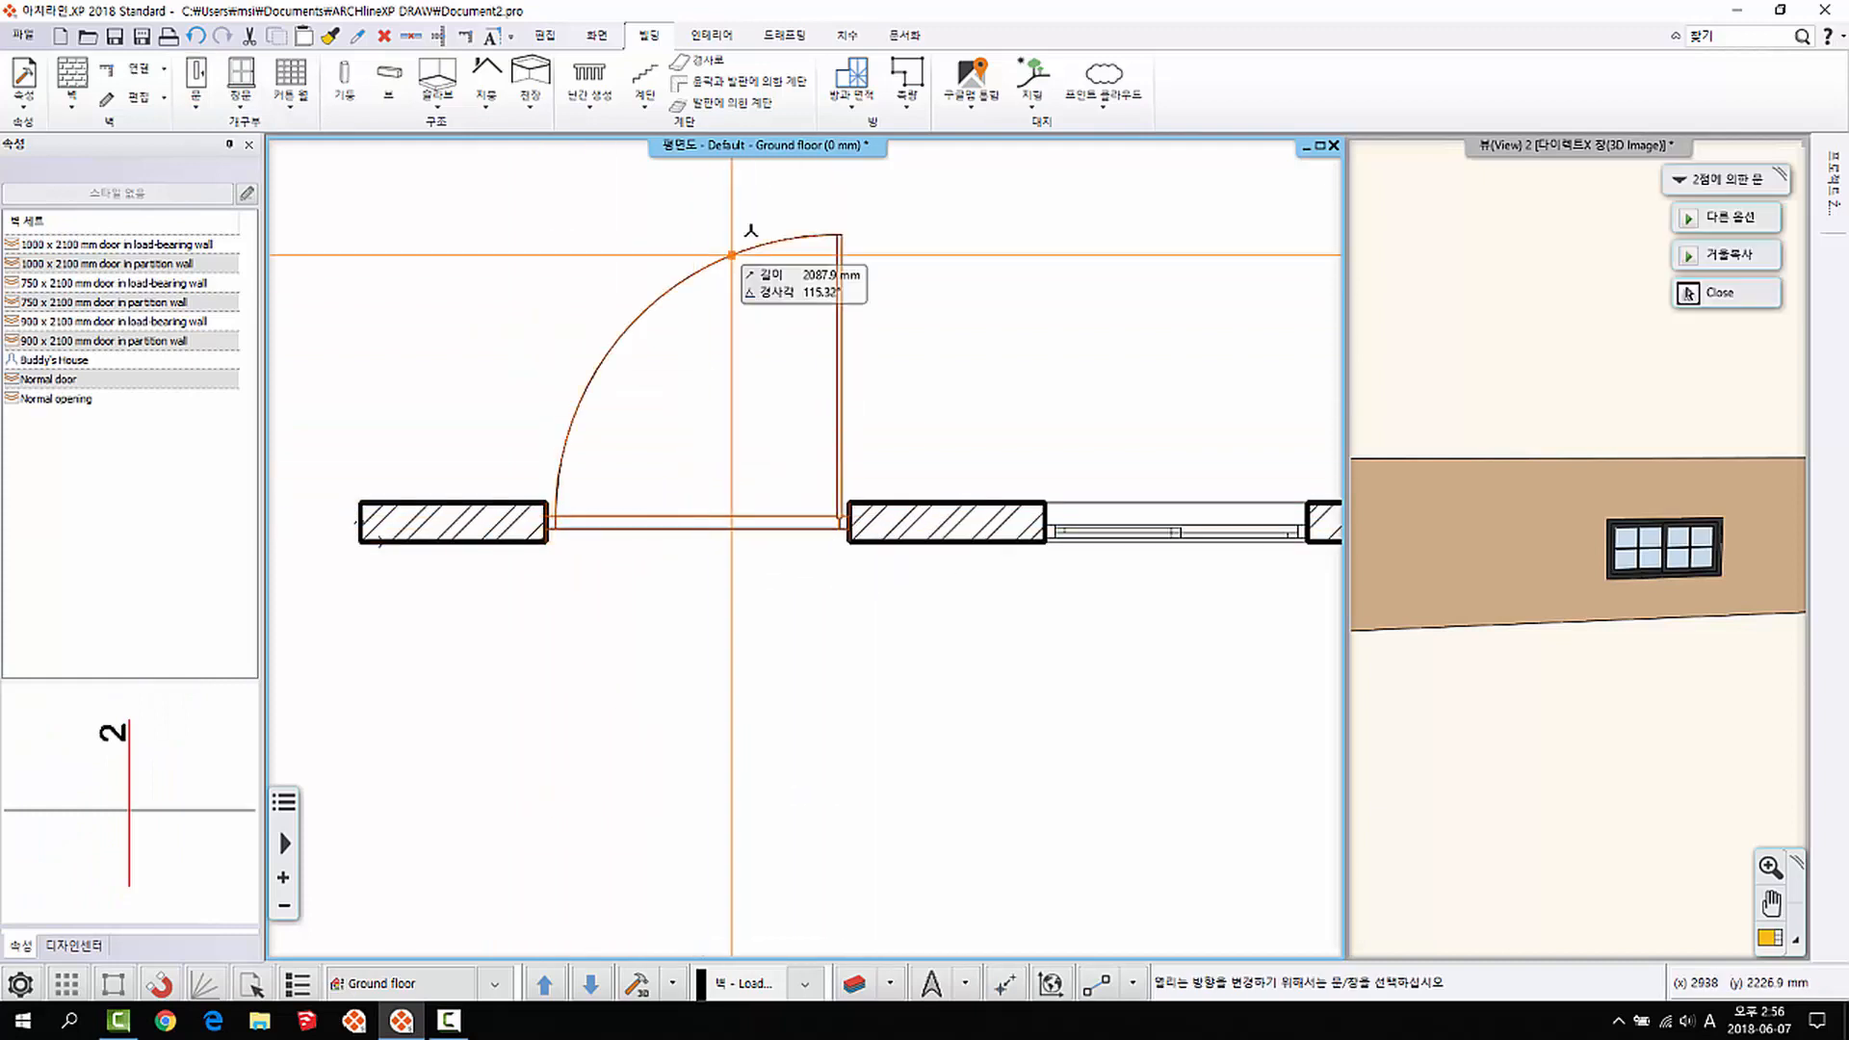
click(773, 314)
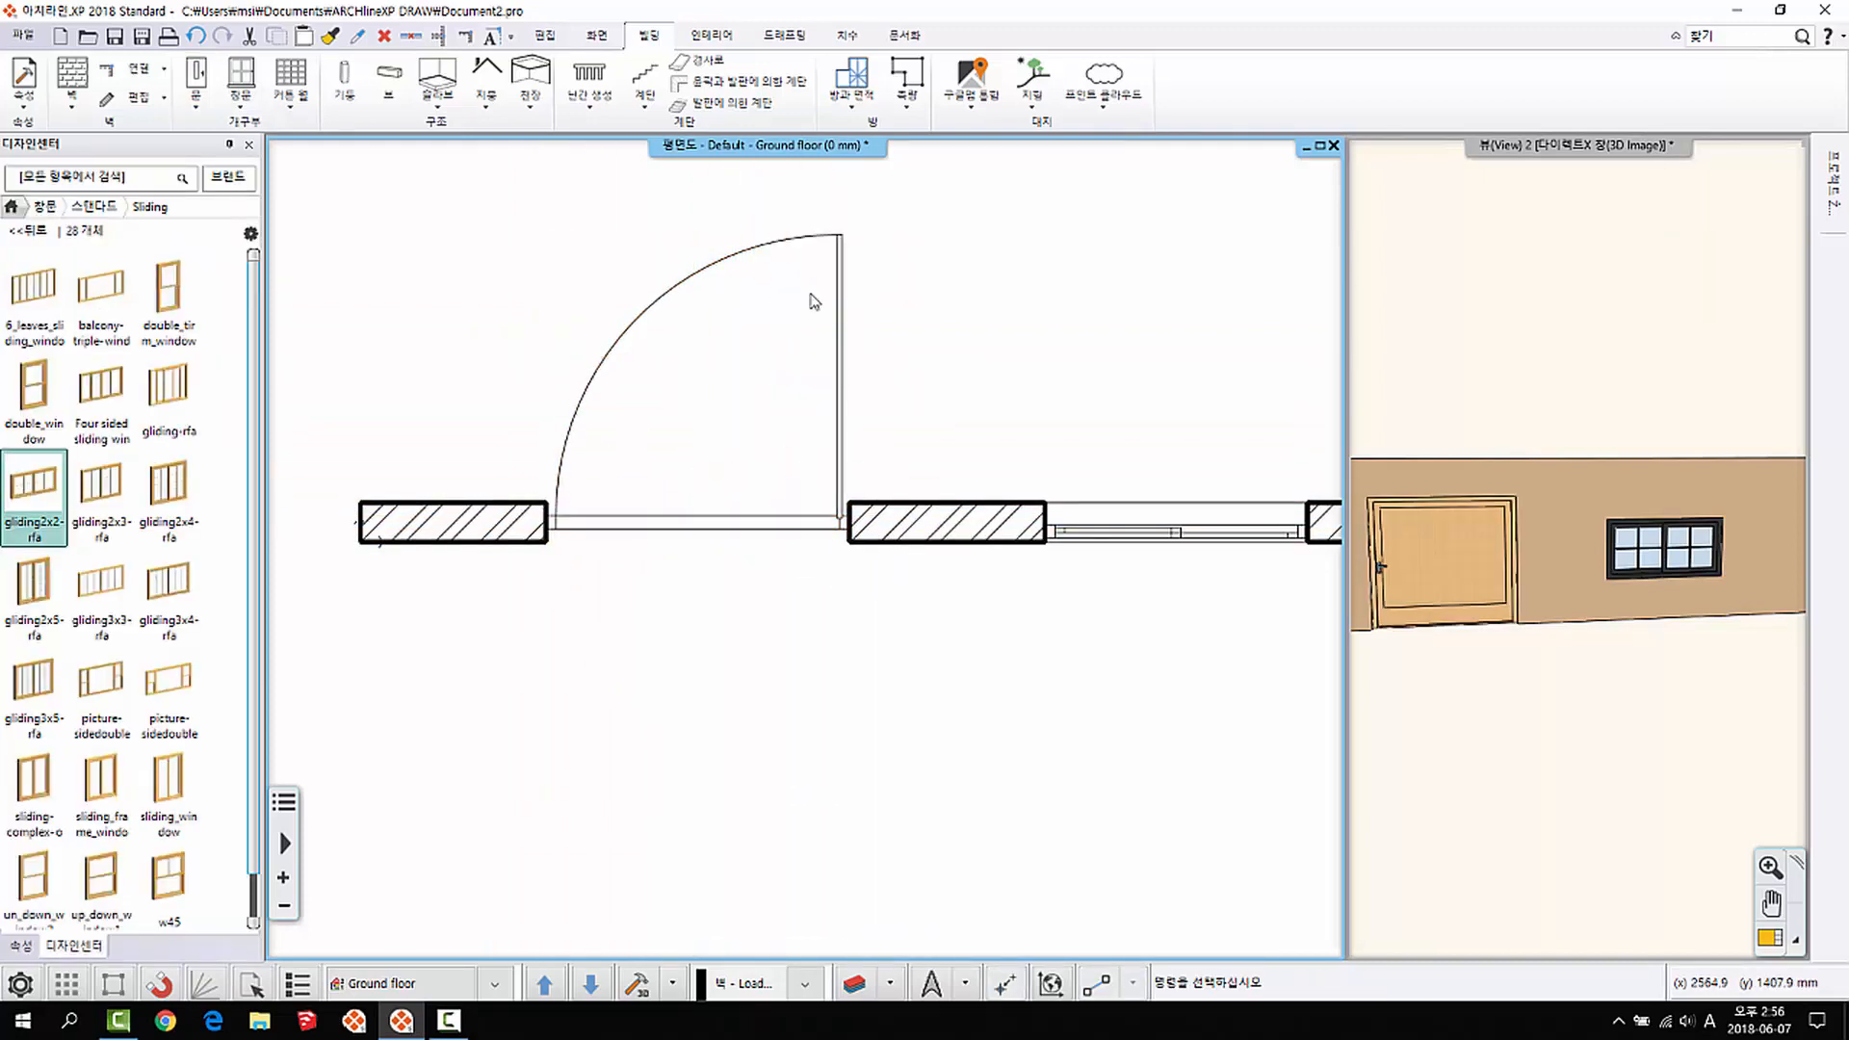
Step: Delete the wide door placed by two points from the wall
click(839, 255)
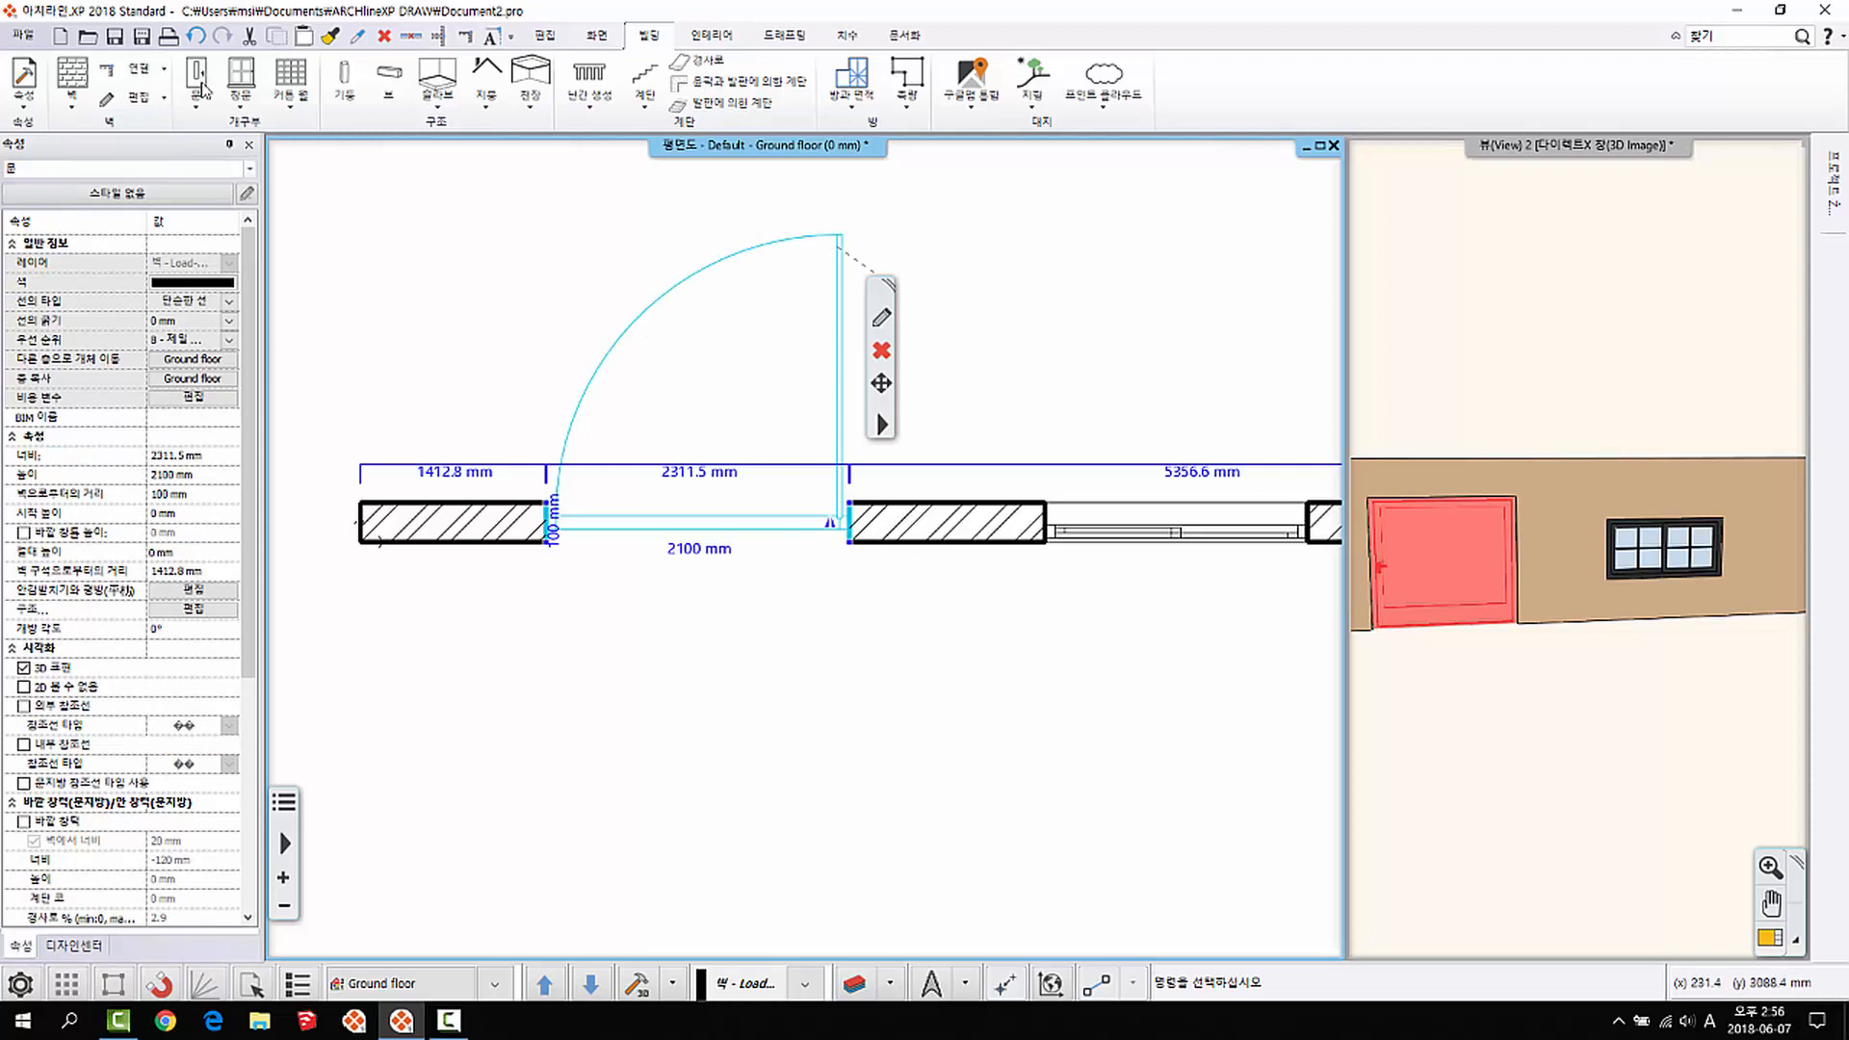
click(881, 350)
click(241, 94)
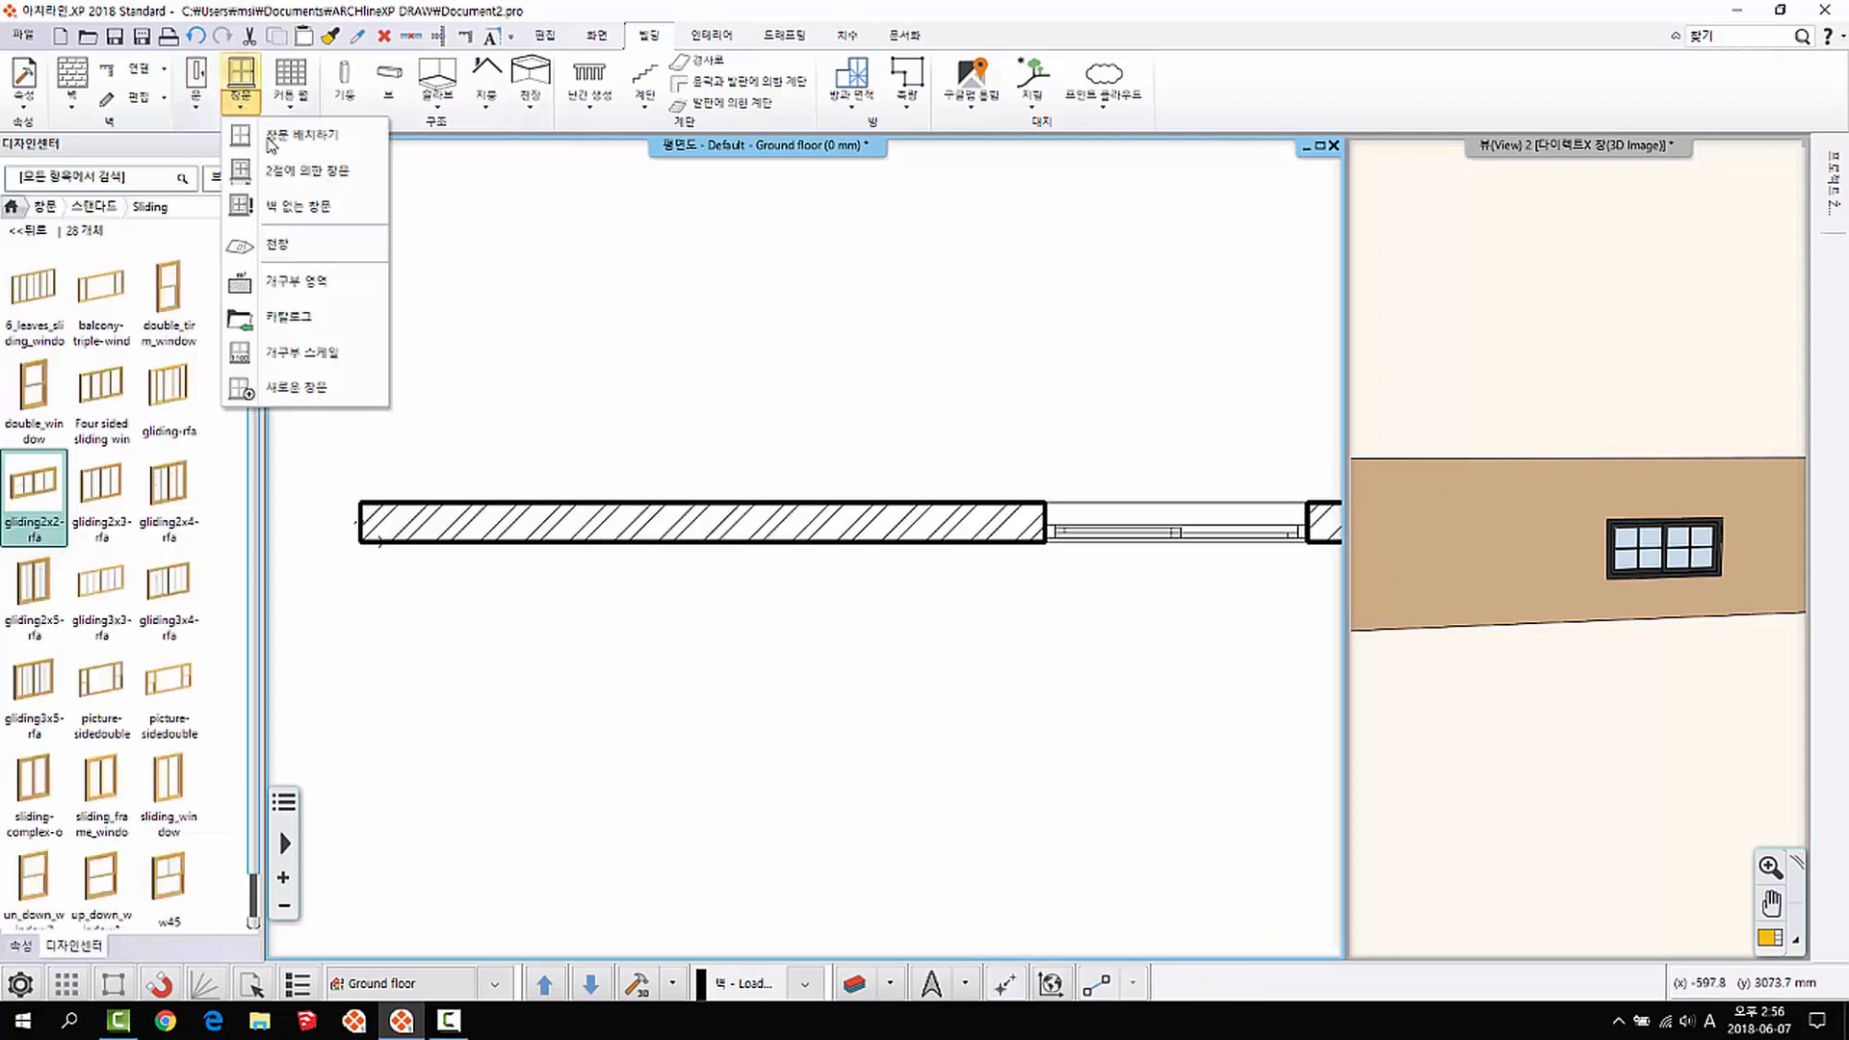
Step: Place one freestanding door without a wall (벽없는 문) above the wall in plan and inspect it in the 3D view
click(206, 100)
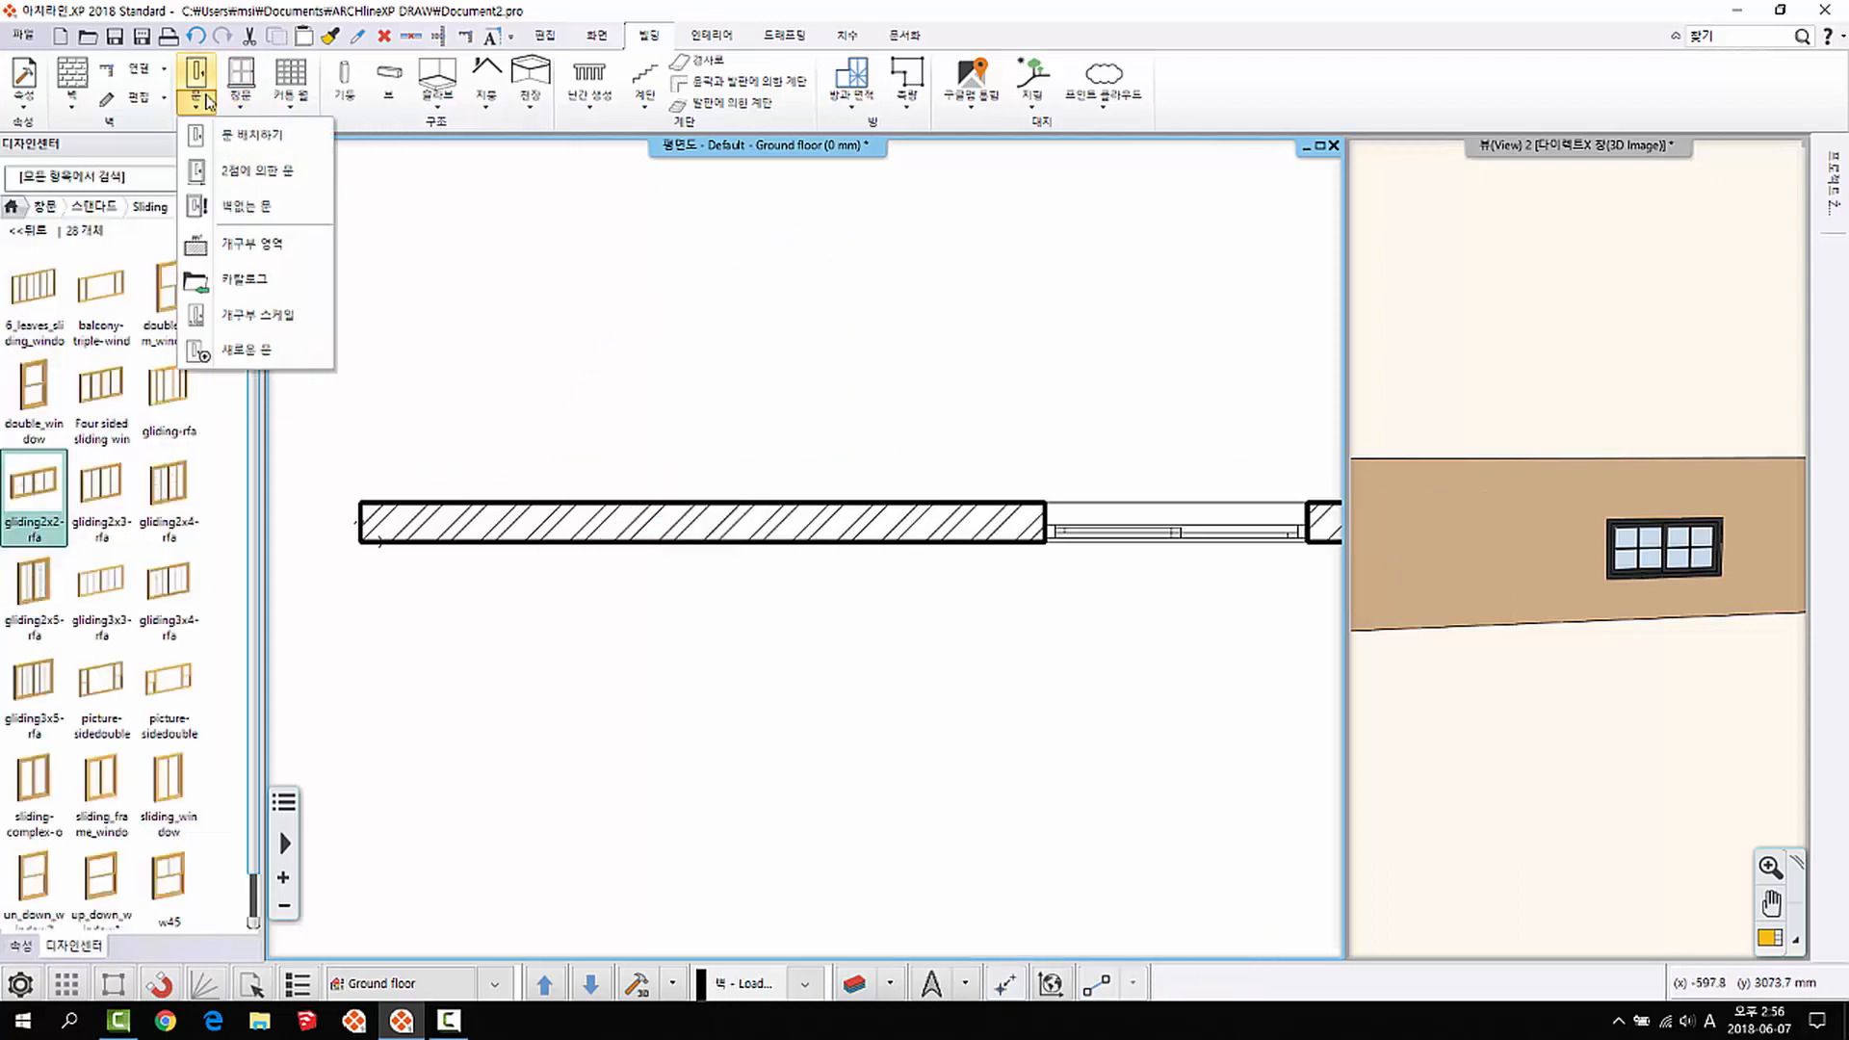
click(246, 207)
click(991, 589)
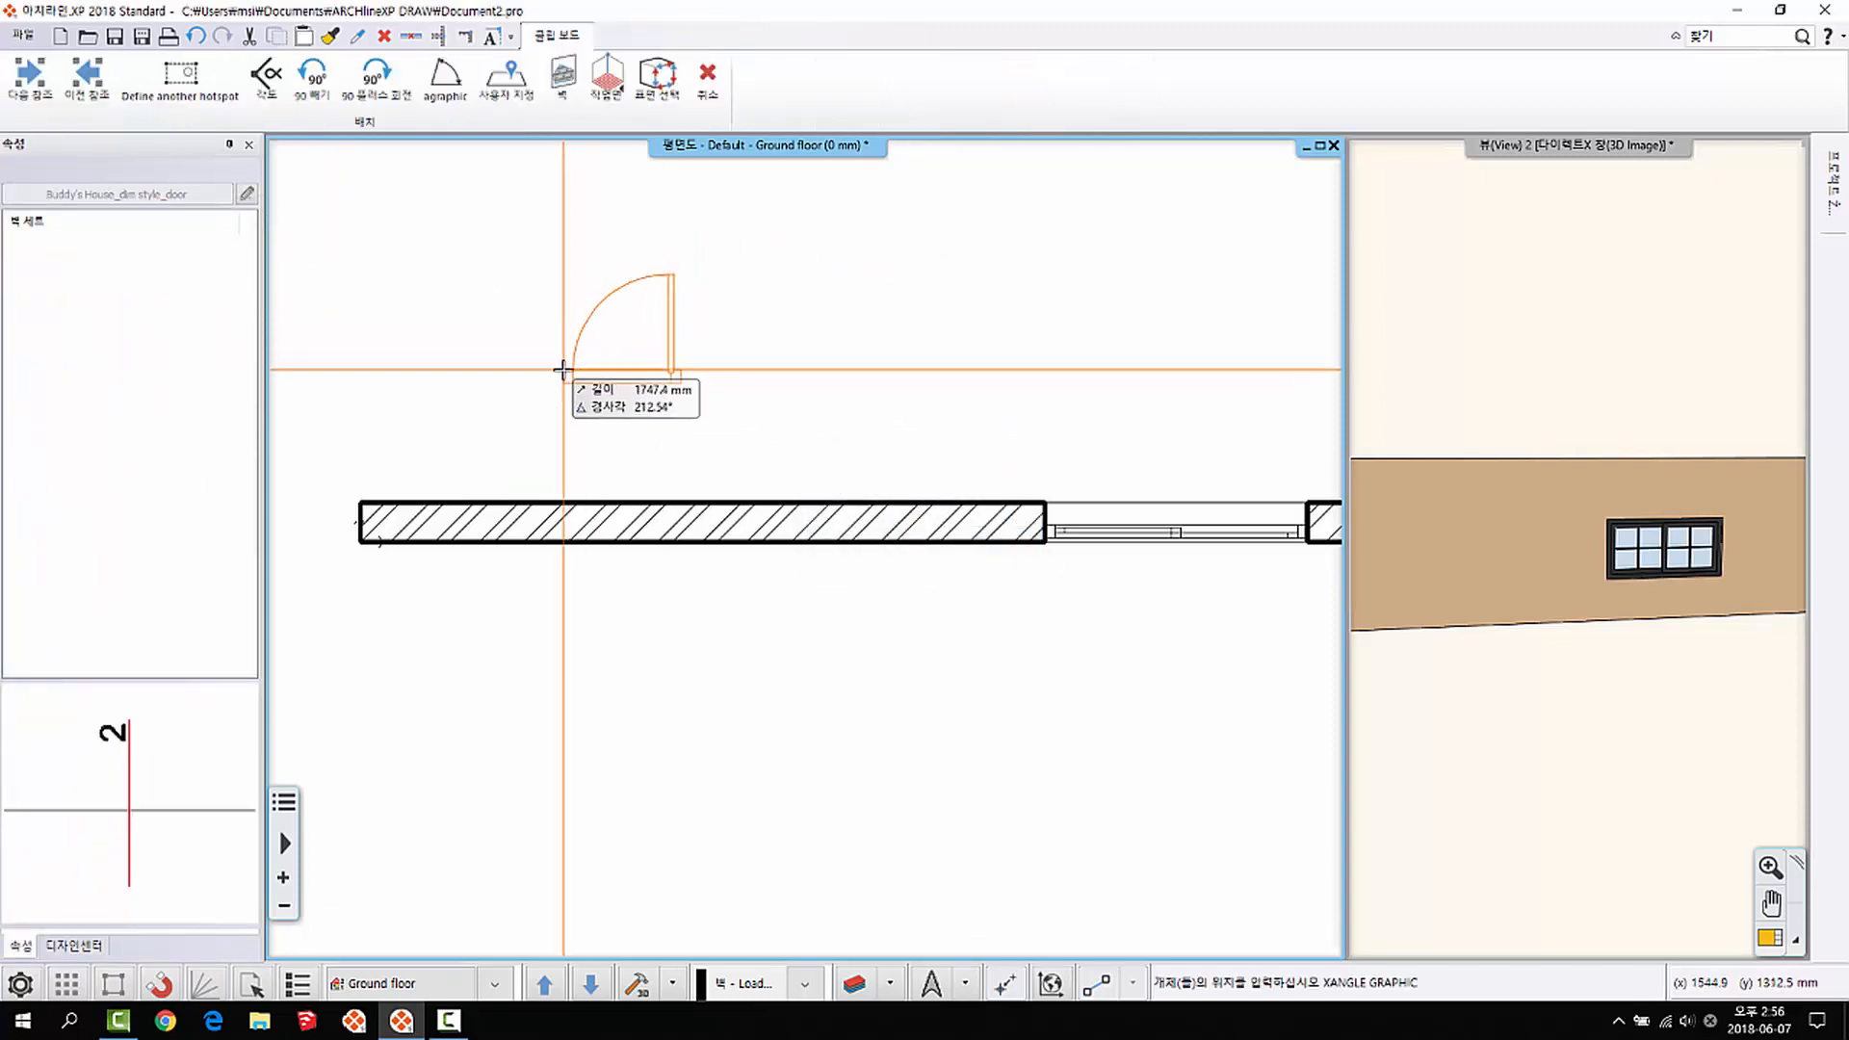
click(563, 369)
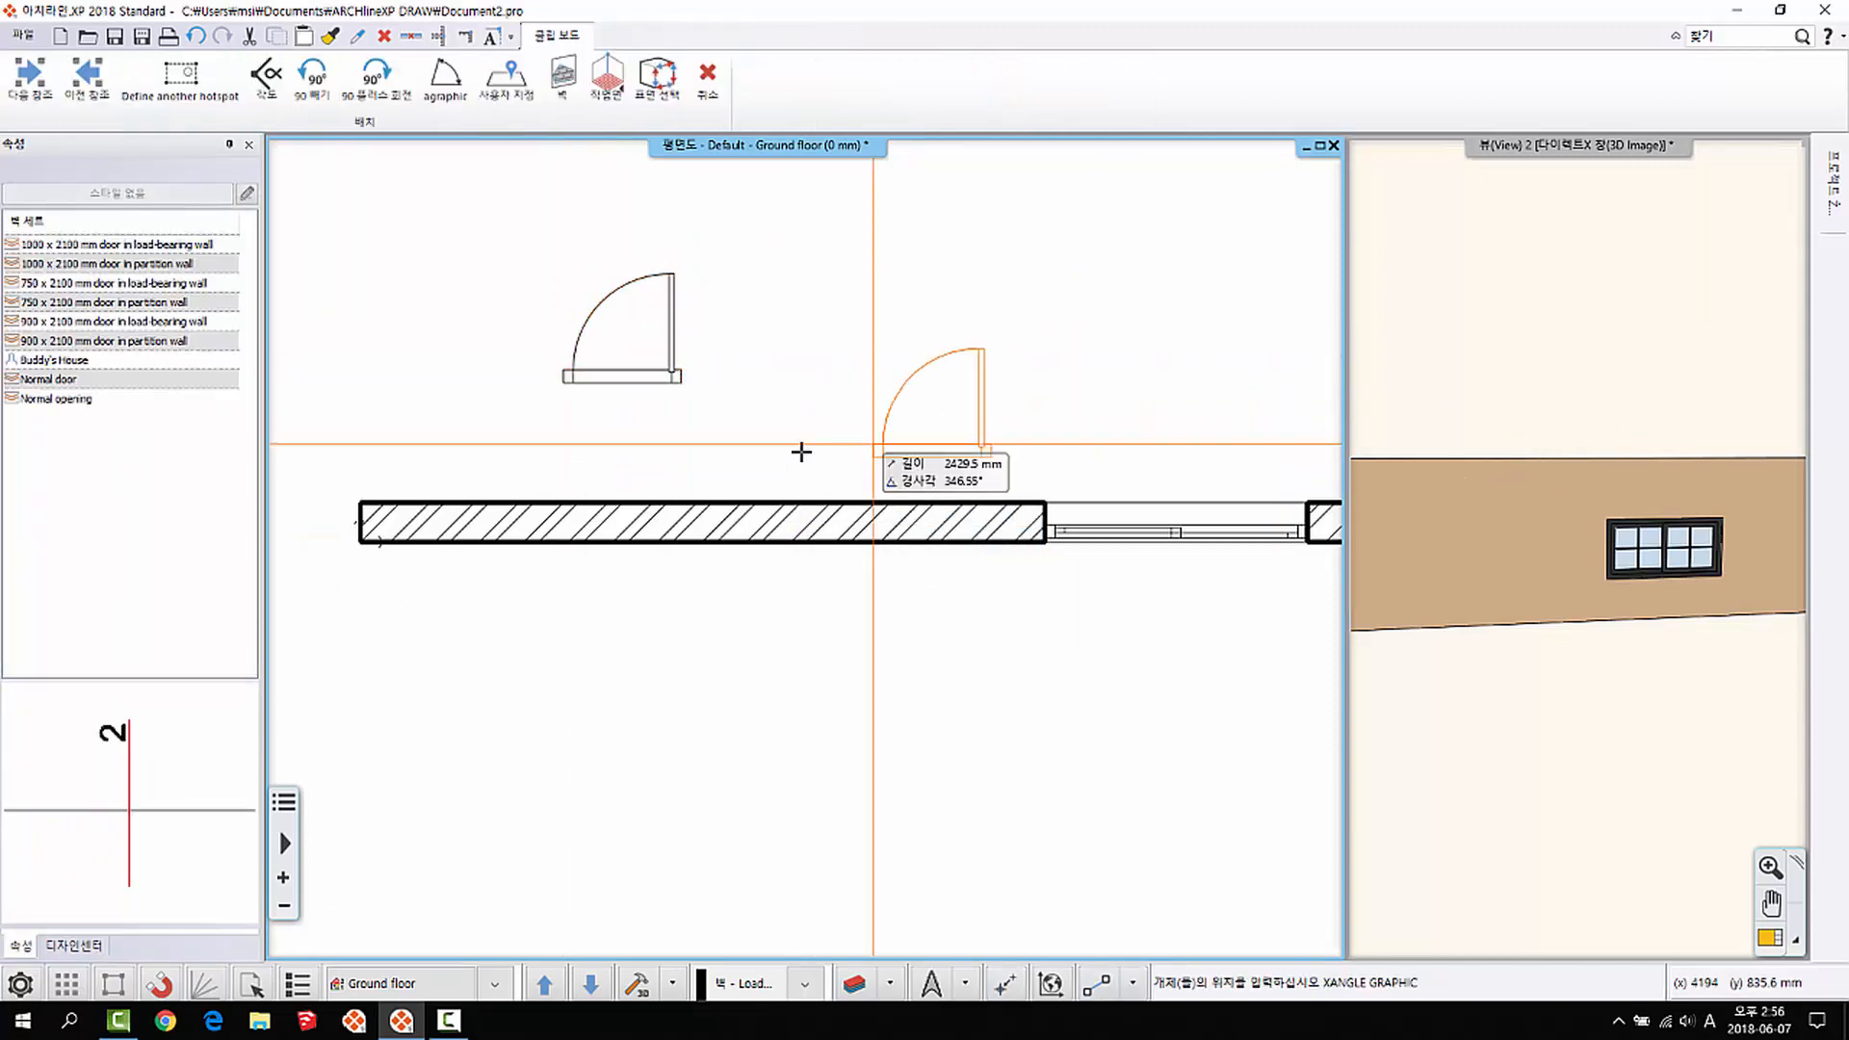
key(Escape)
drag(1560, 481, 1477, 656)
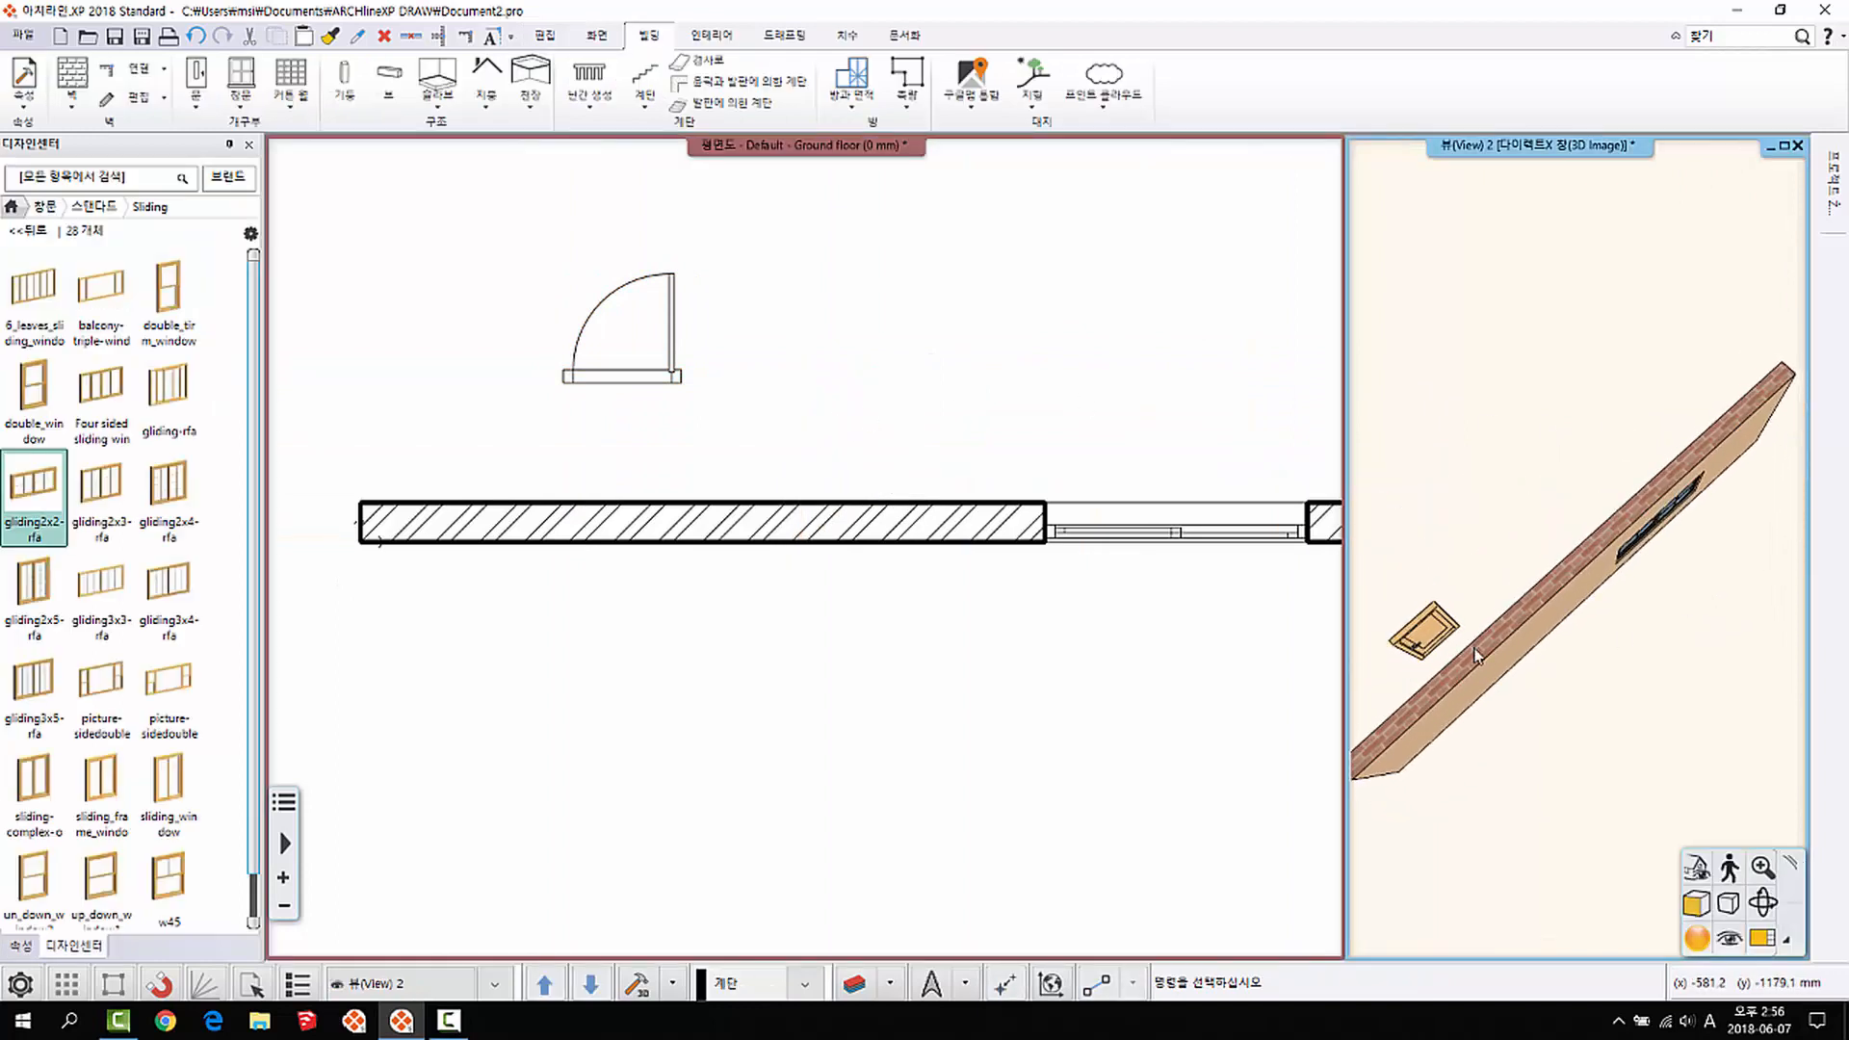
Step: Delete the freestanding door behind the wall
middle_drag(810, 549, 834, 450)
click(194, 106)
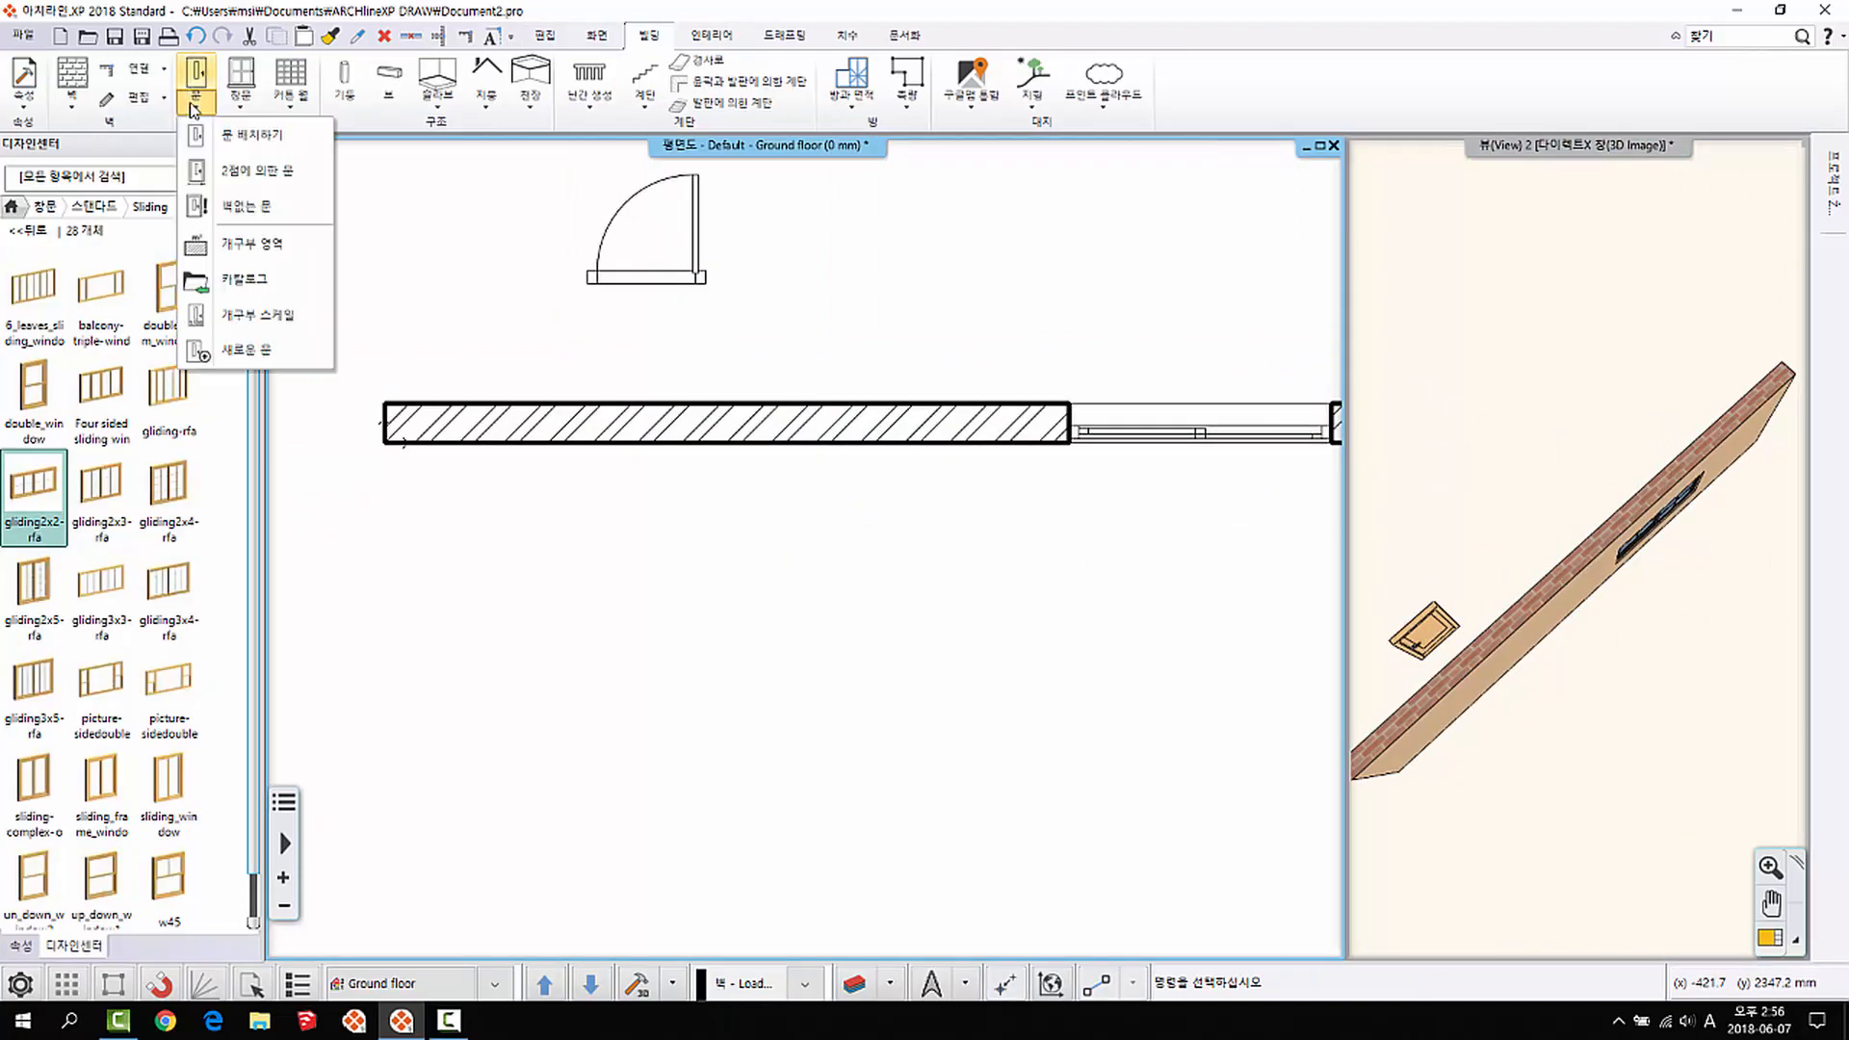
click(899, 379)
middle_drag(1799, 714, 1435, 559)
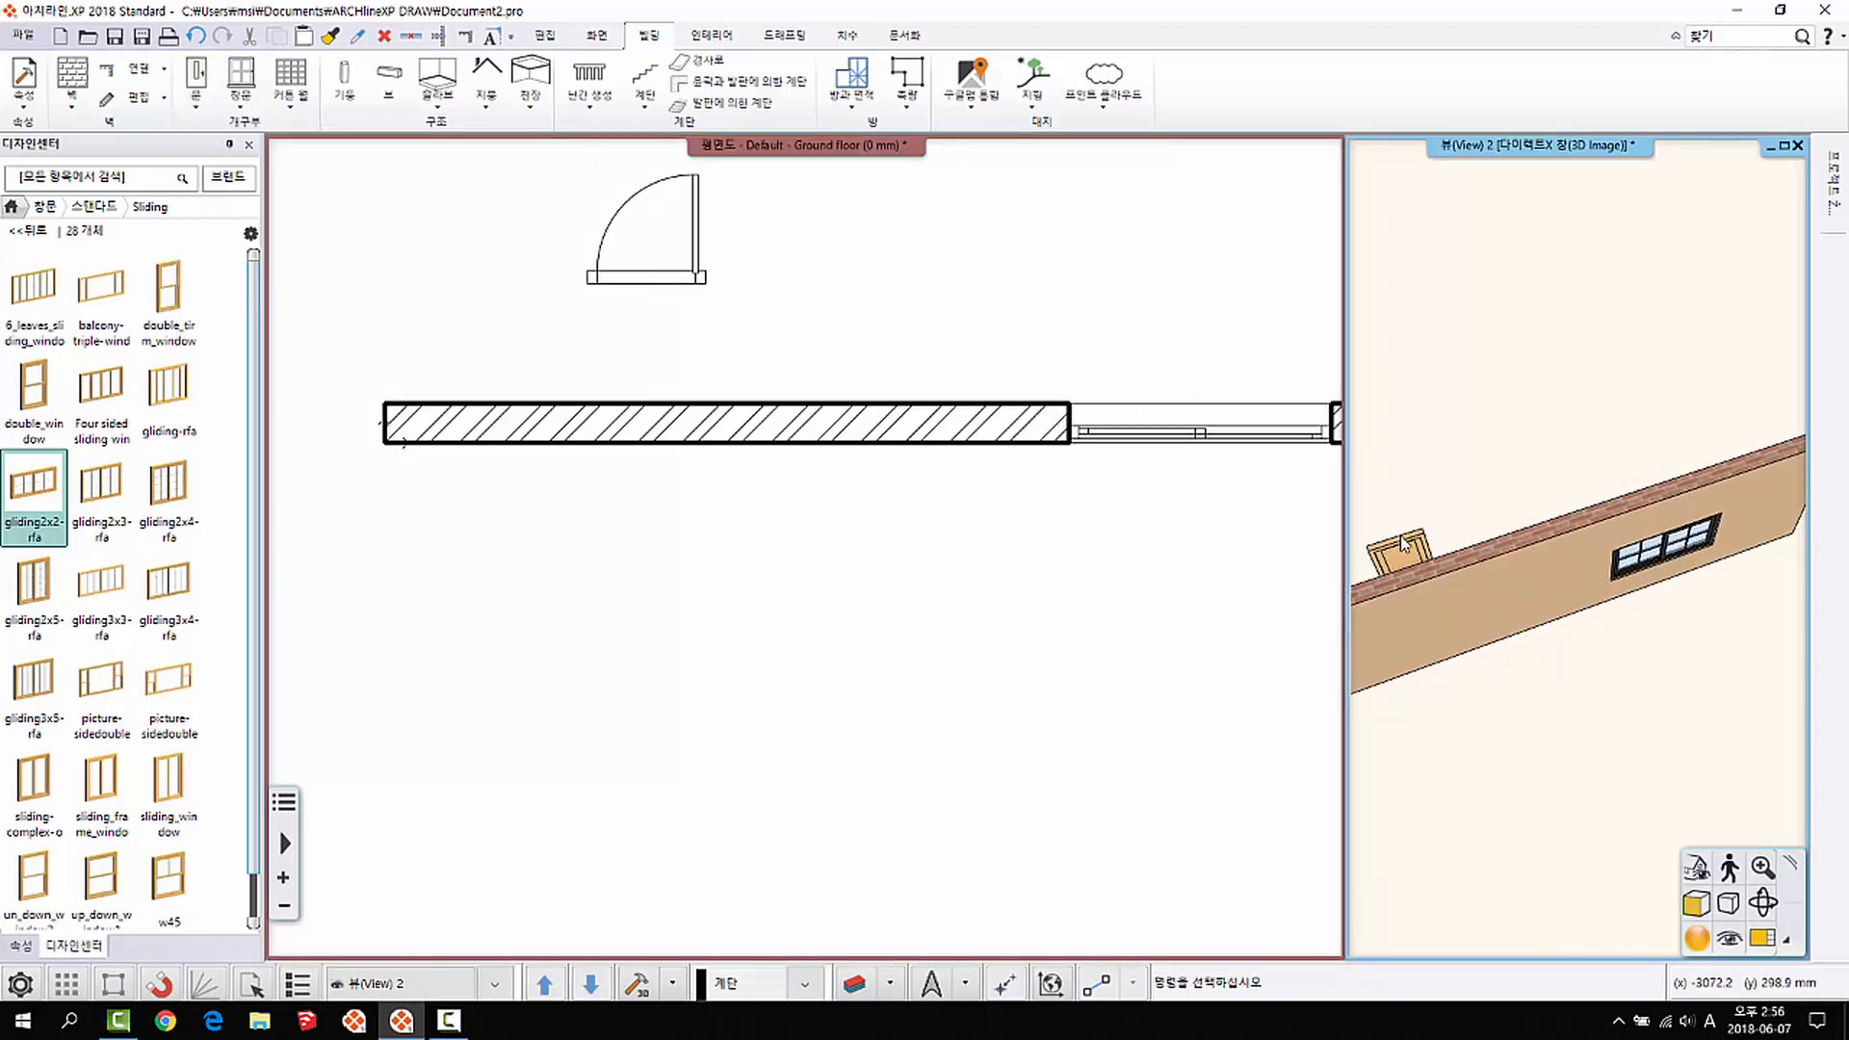
click(1423, 550)
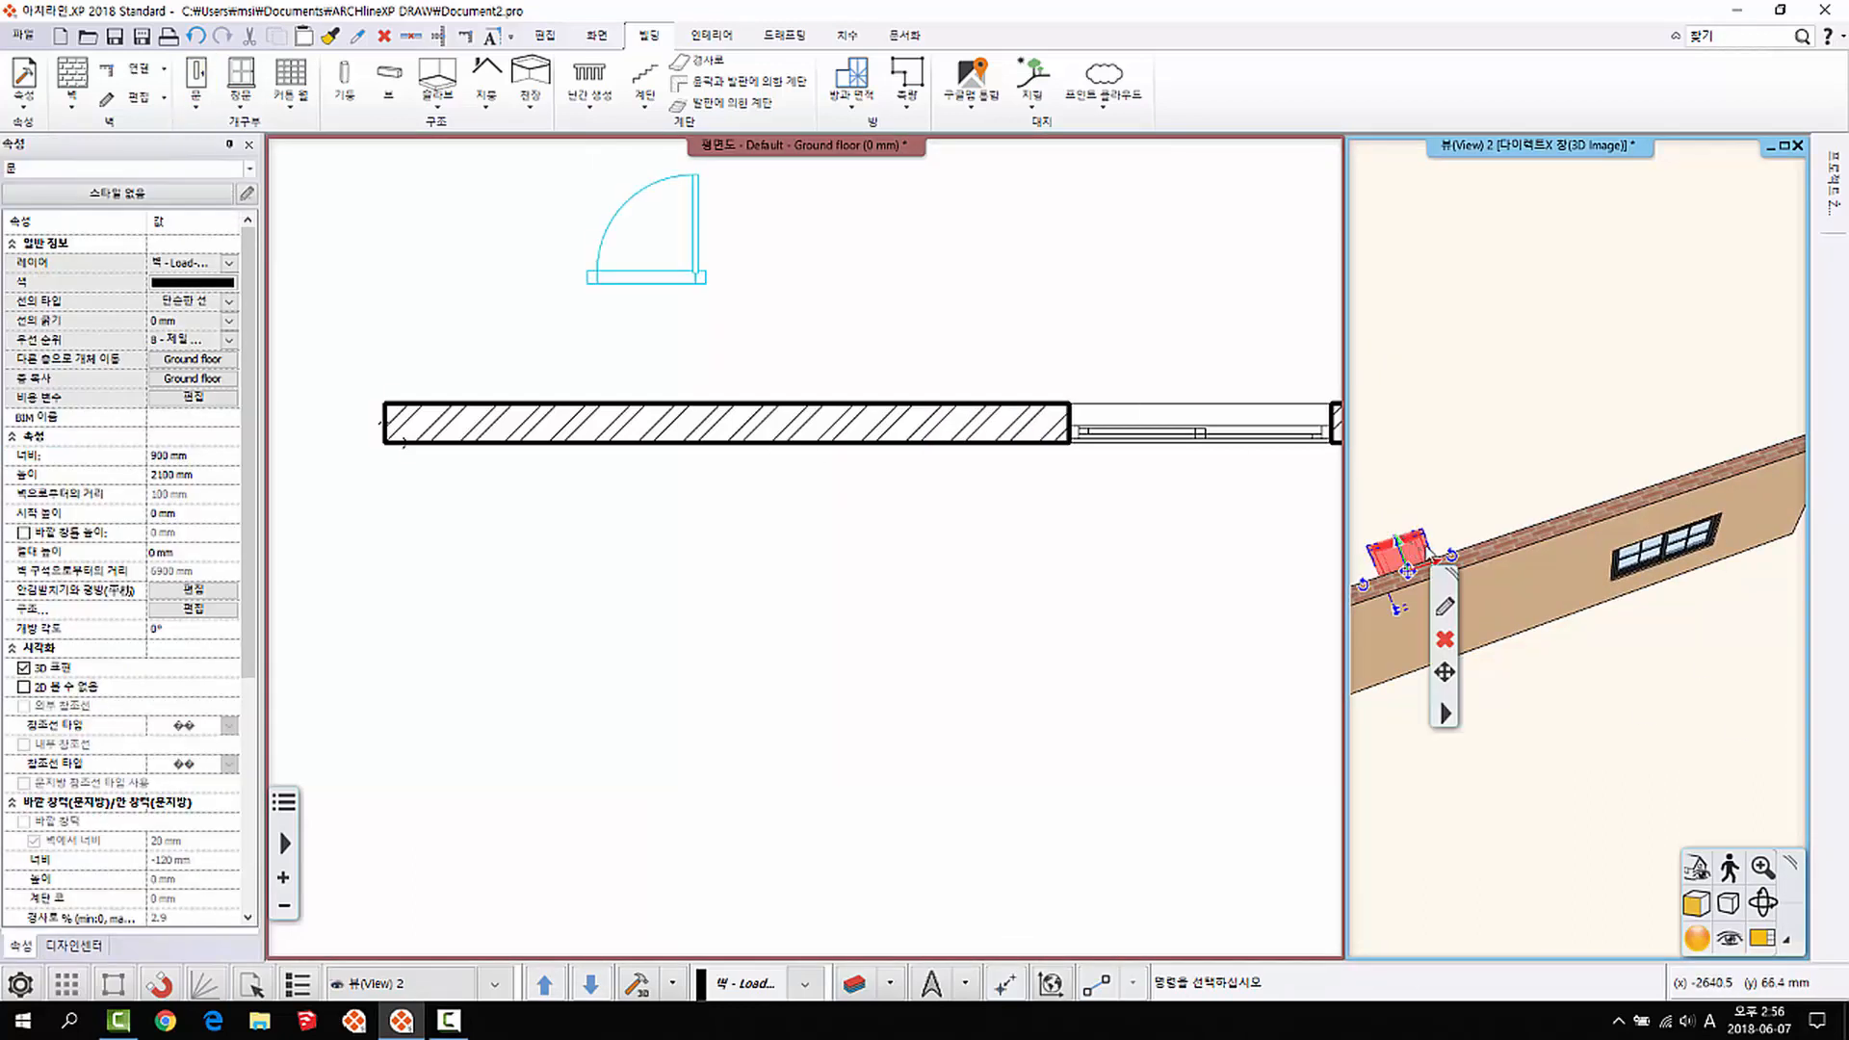
key(Delete)
middle_drag(1435, 559, 1511, 502)
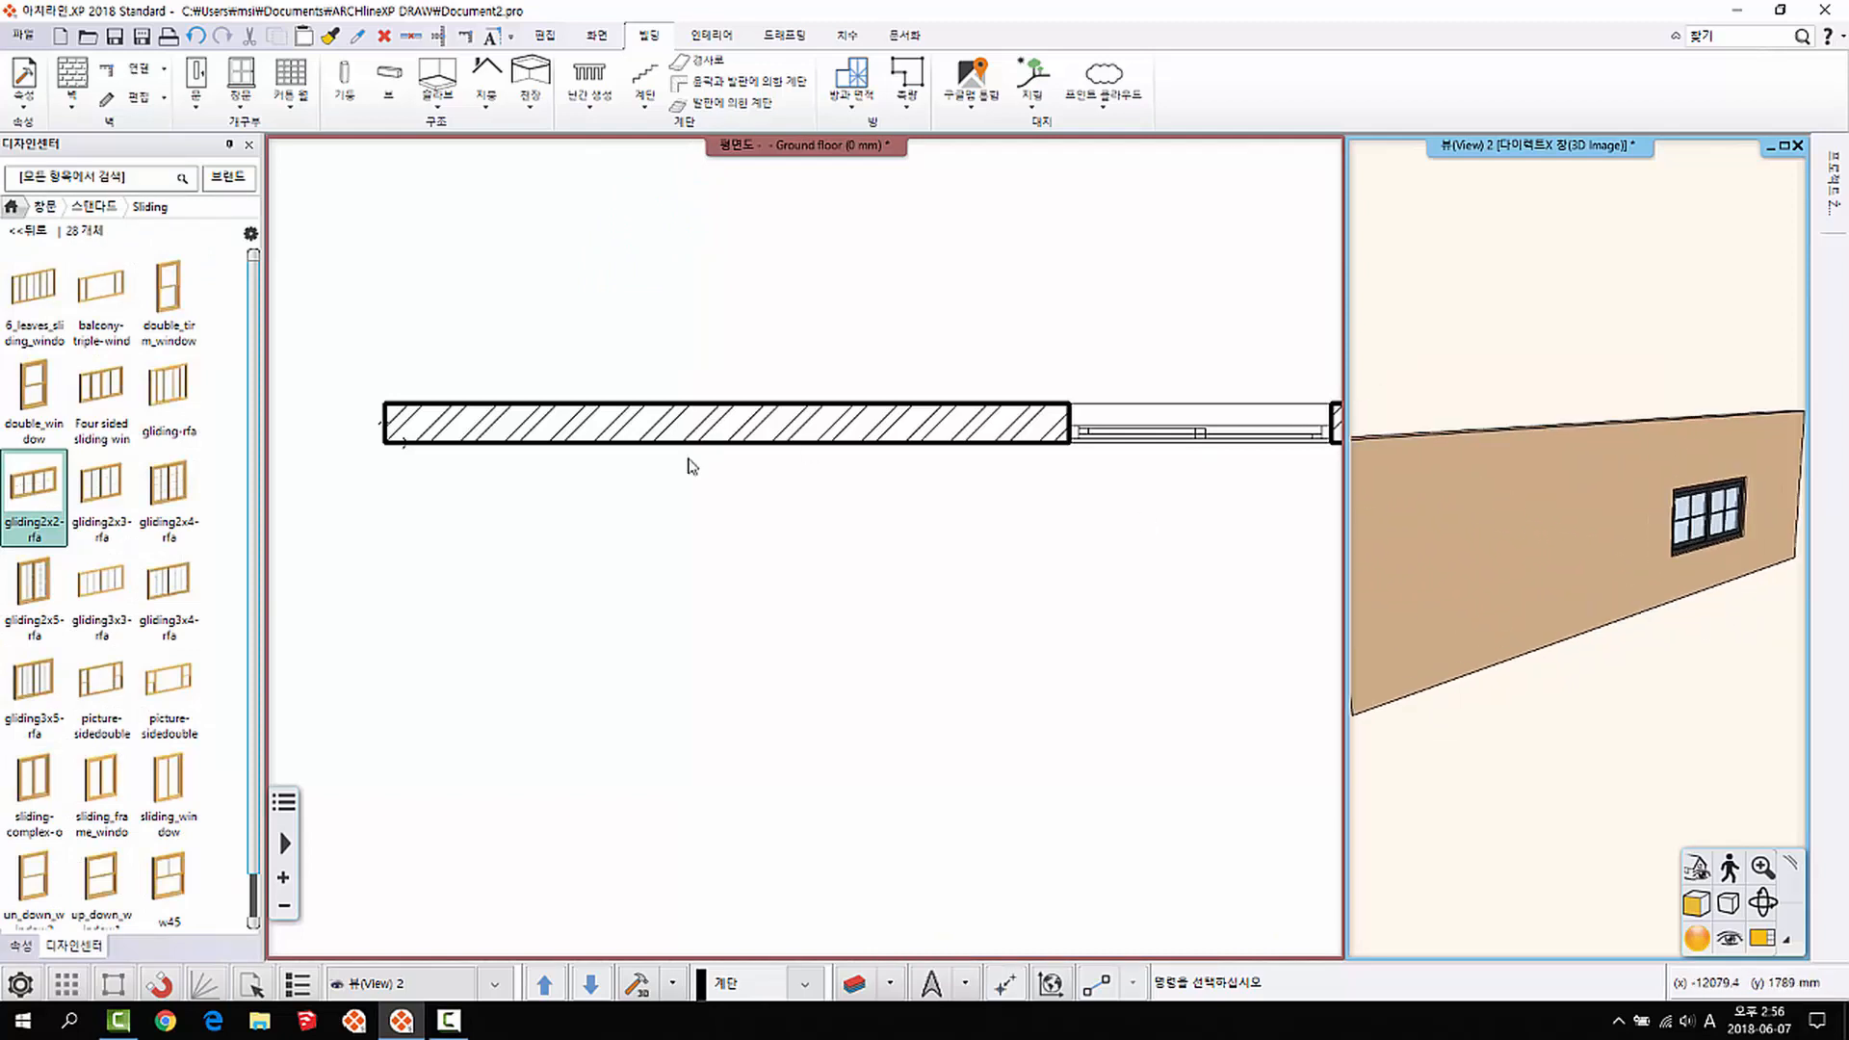
middle_drag(583, 494, 567, 515)
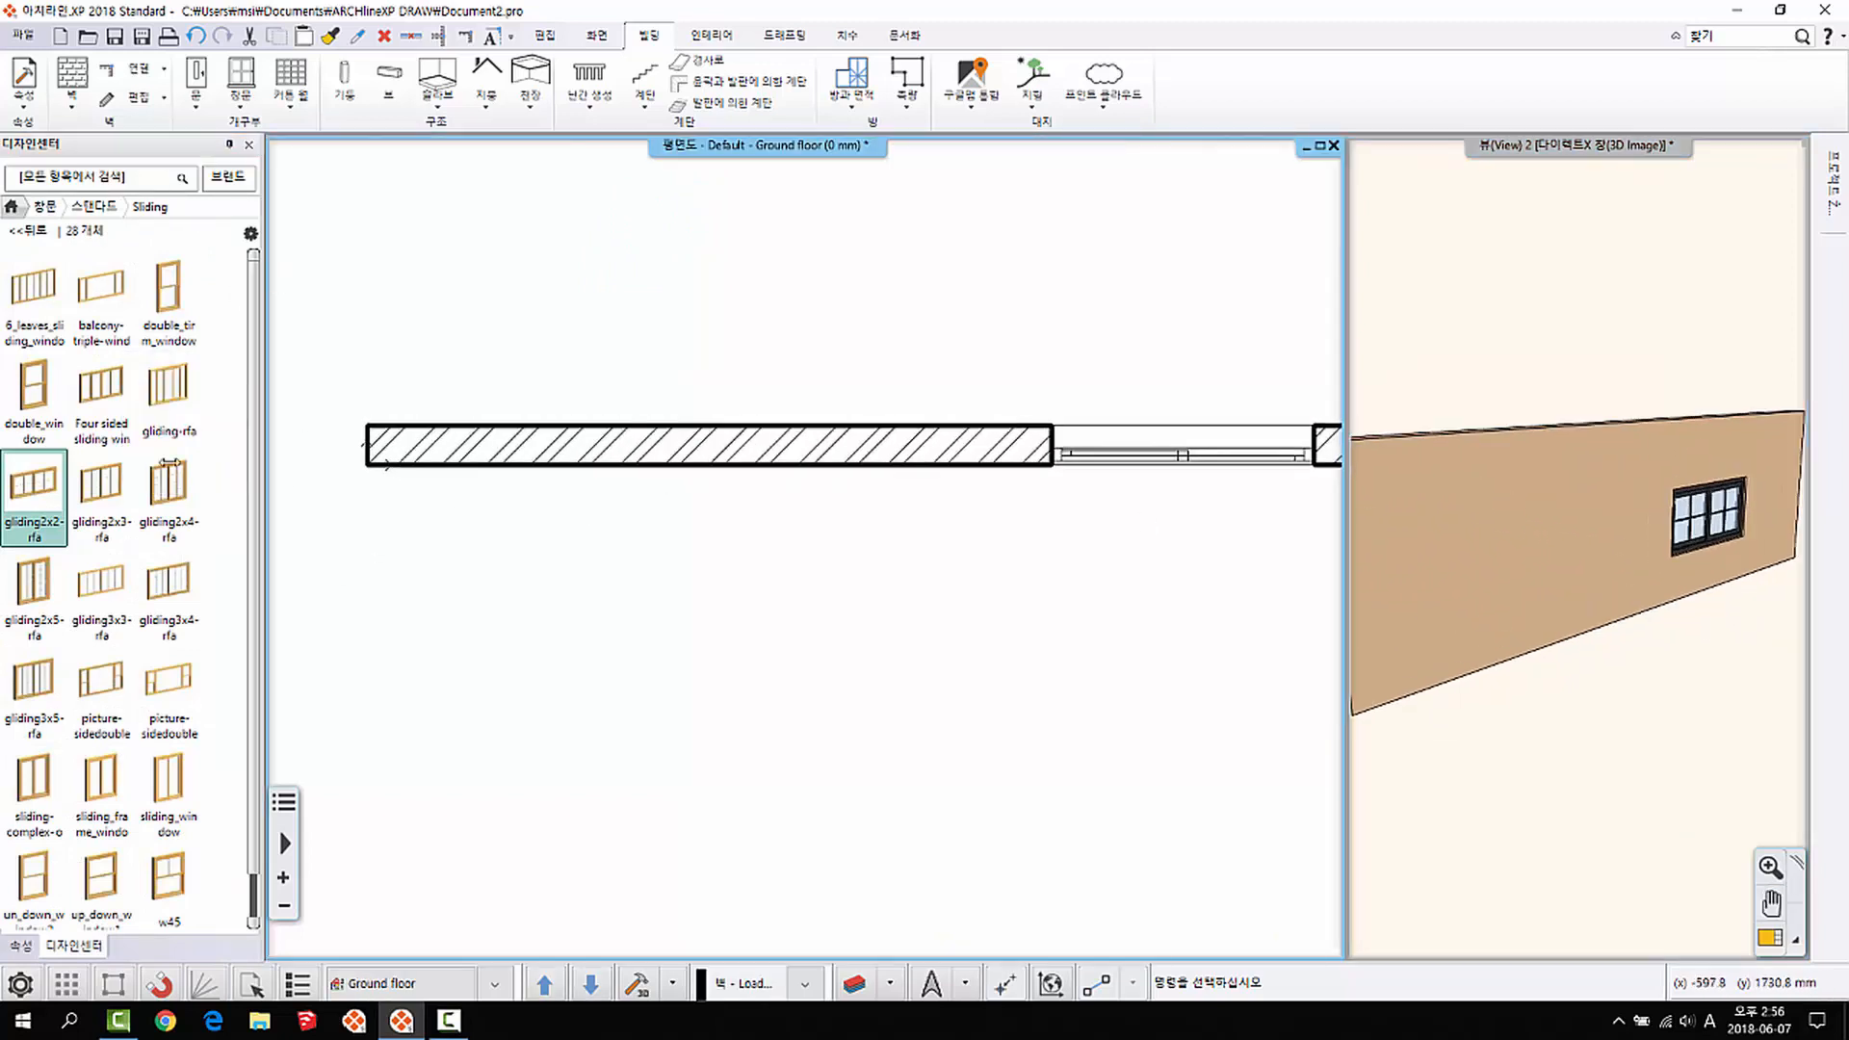
mouse_move(137, 408)
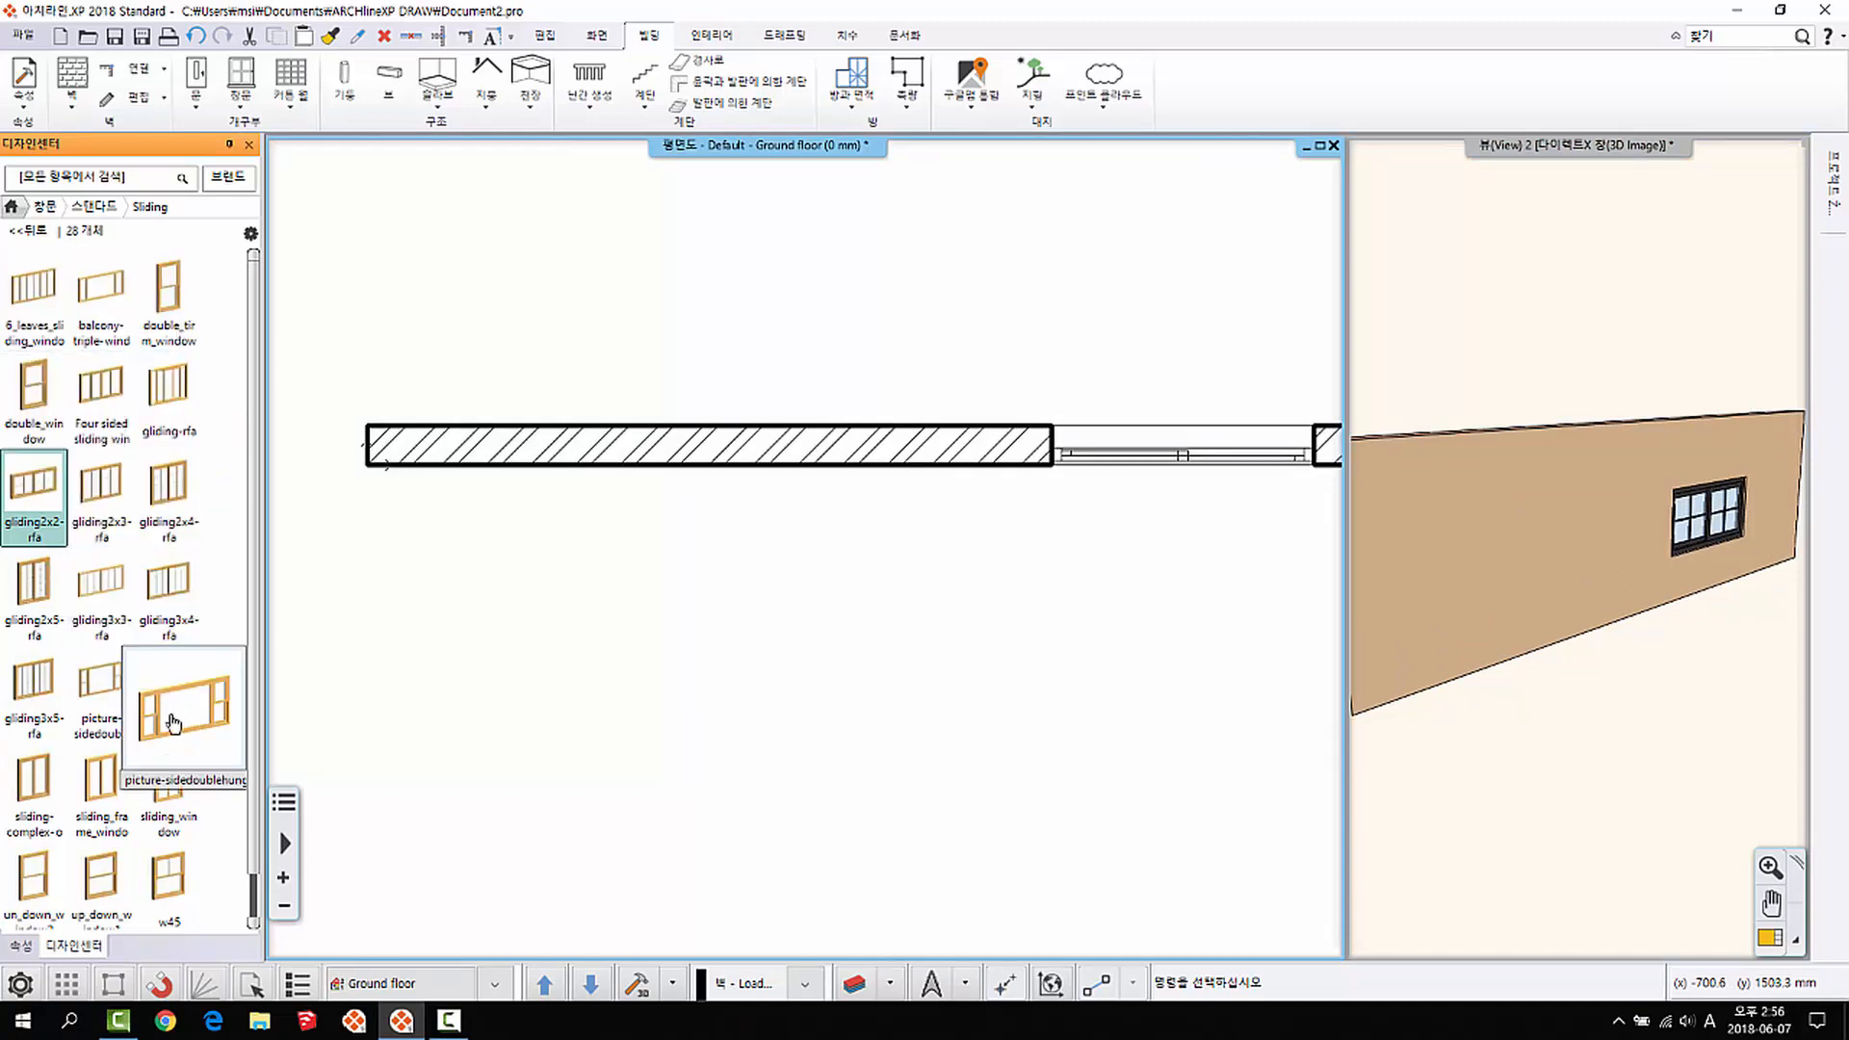
Step: Place the library's sliding_frame_window in the wall, about 1466 mm from the wall's left end
click(111, 812)
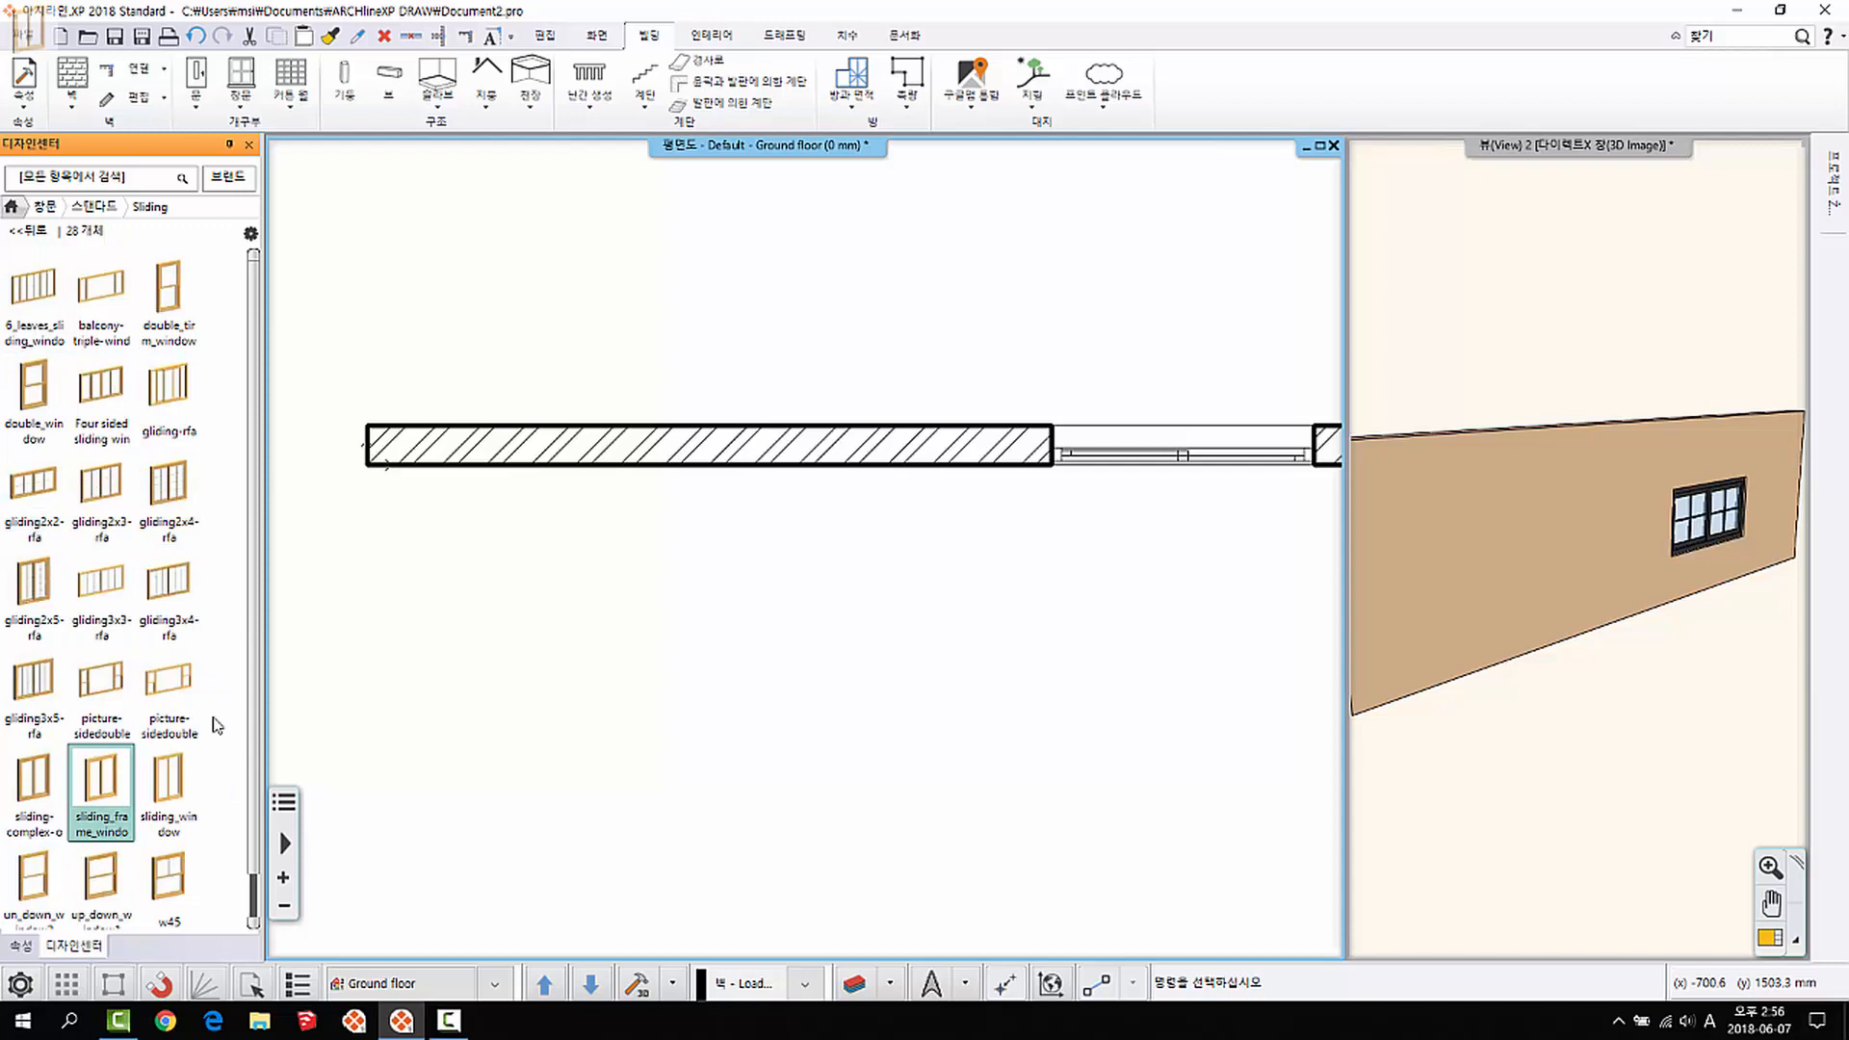
right_click(582, 433)
click(673, 445)
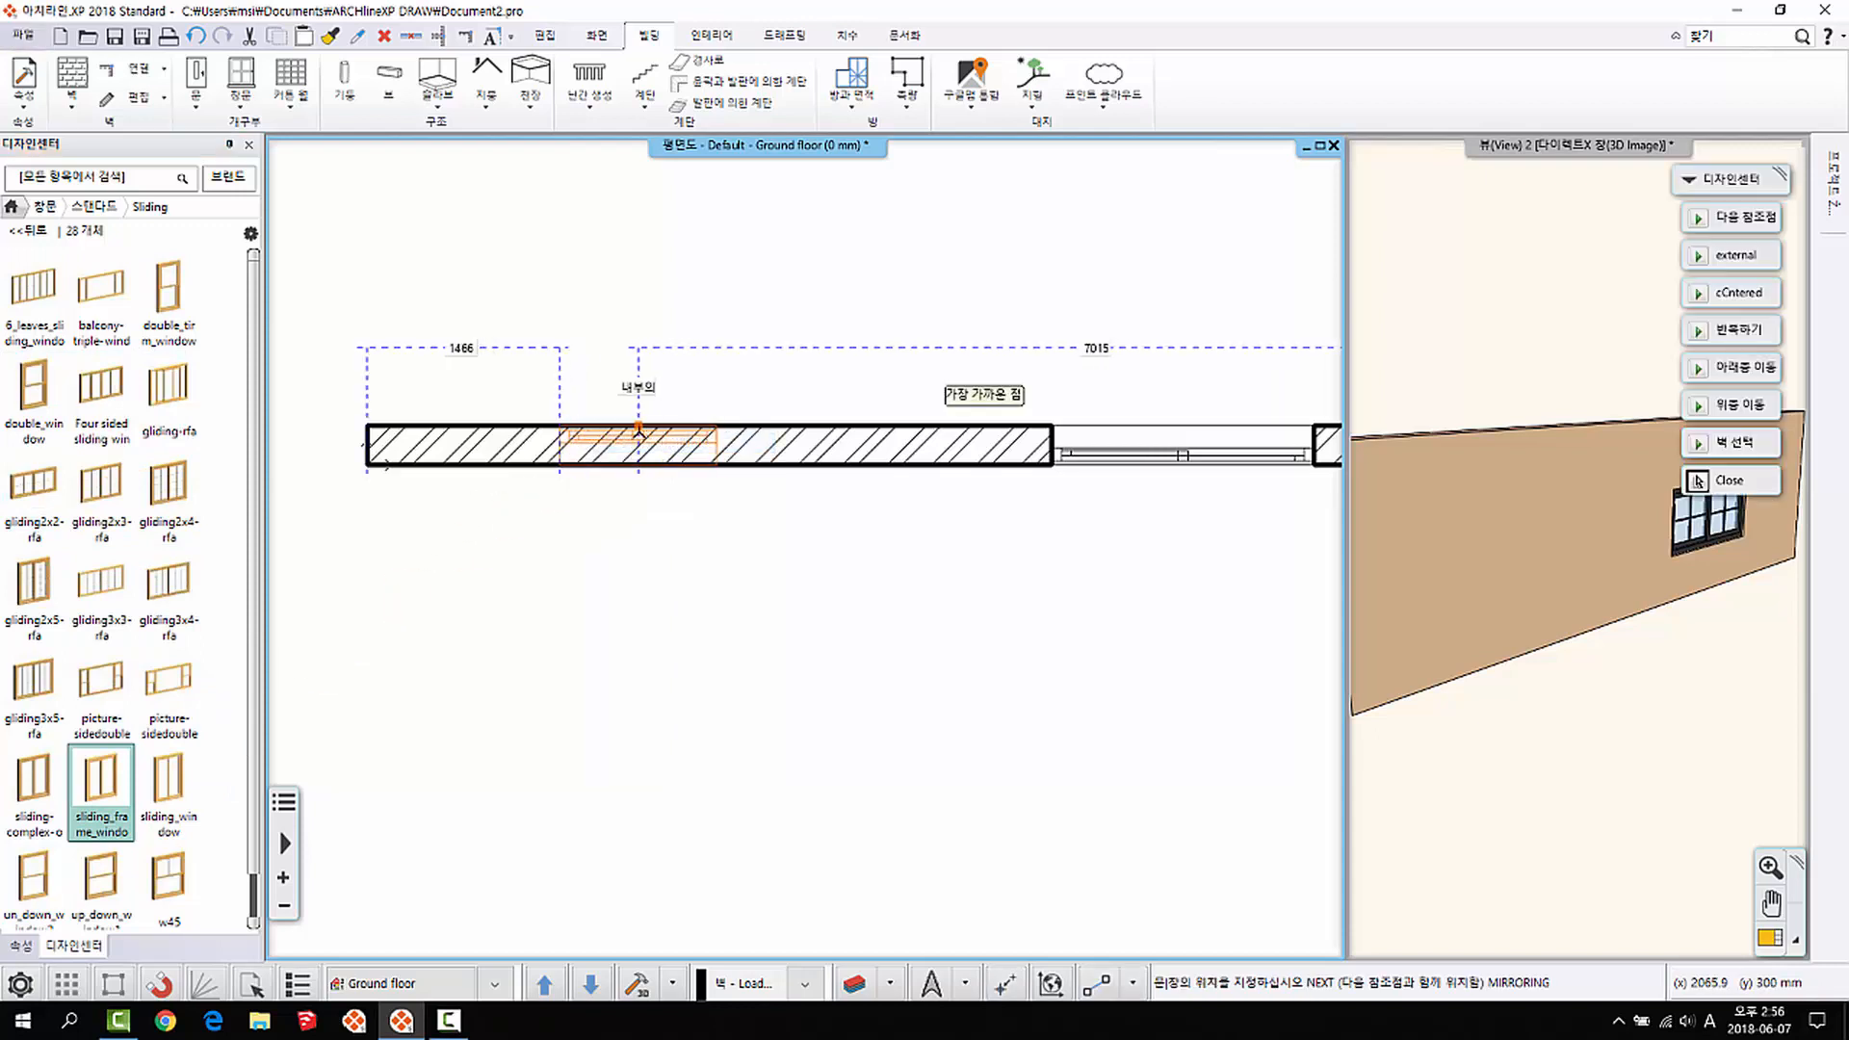
click(639, 430)
right_click(638, 484)
click(1584, 658)
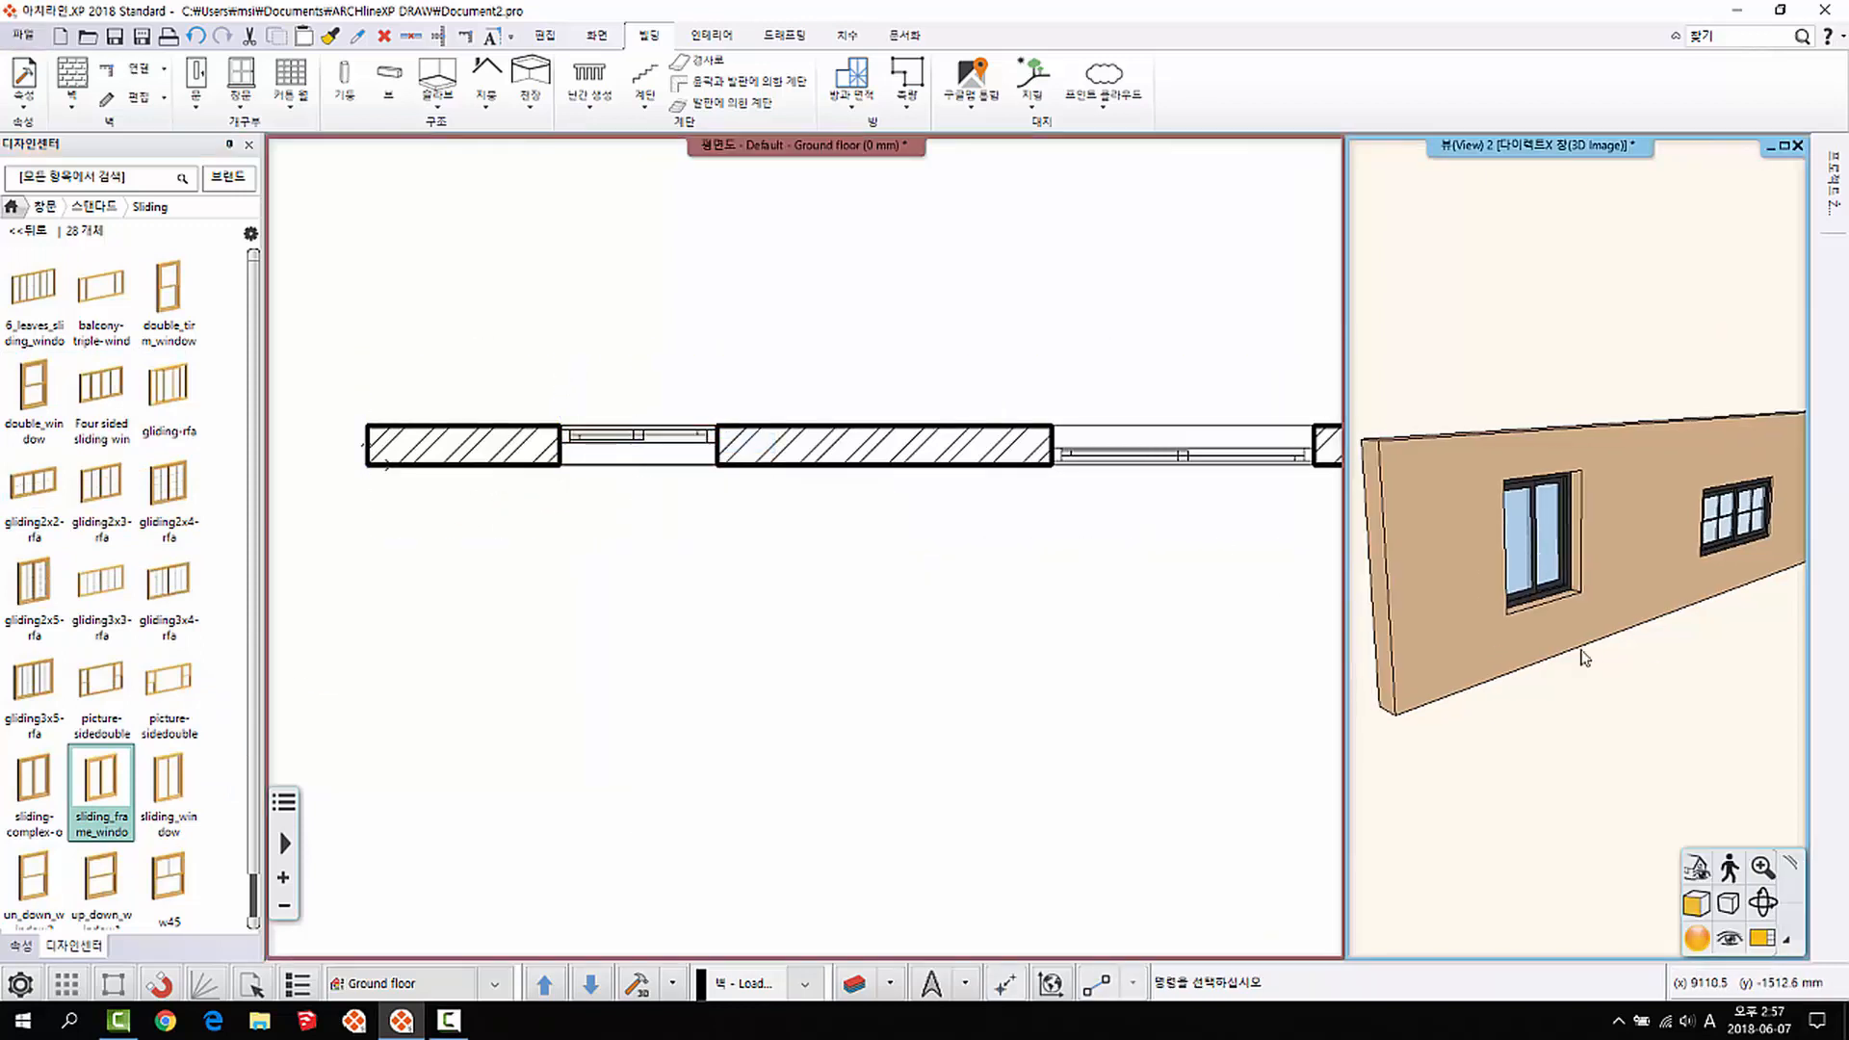
Step: Place a window without a wall (벽 없는 창문) inside the new window's opening, snapped to the midpoint of the opening's left jamb
click(240, 106)
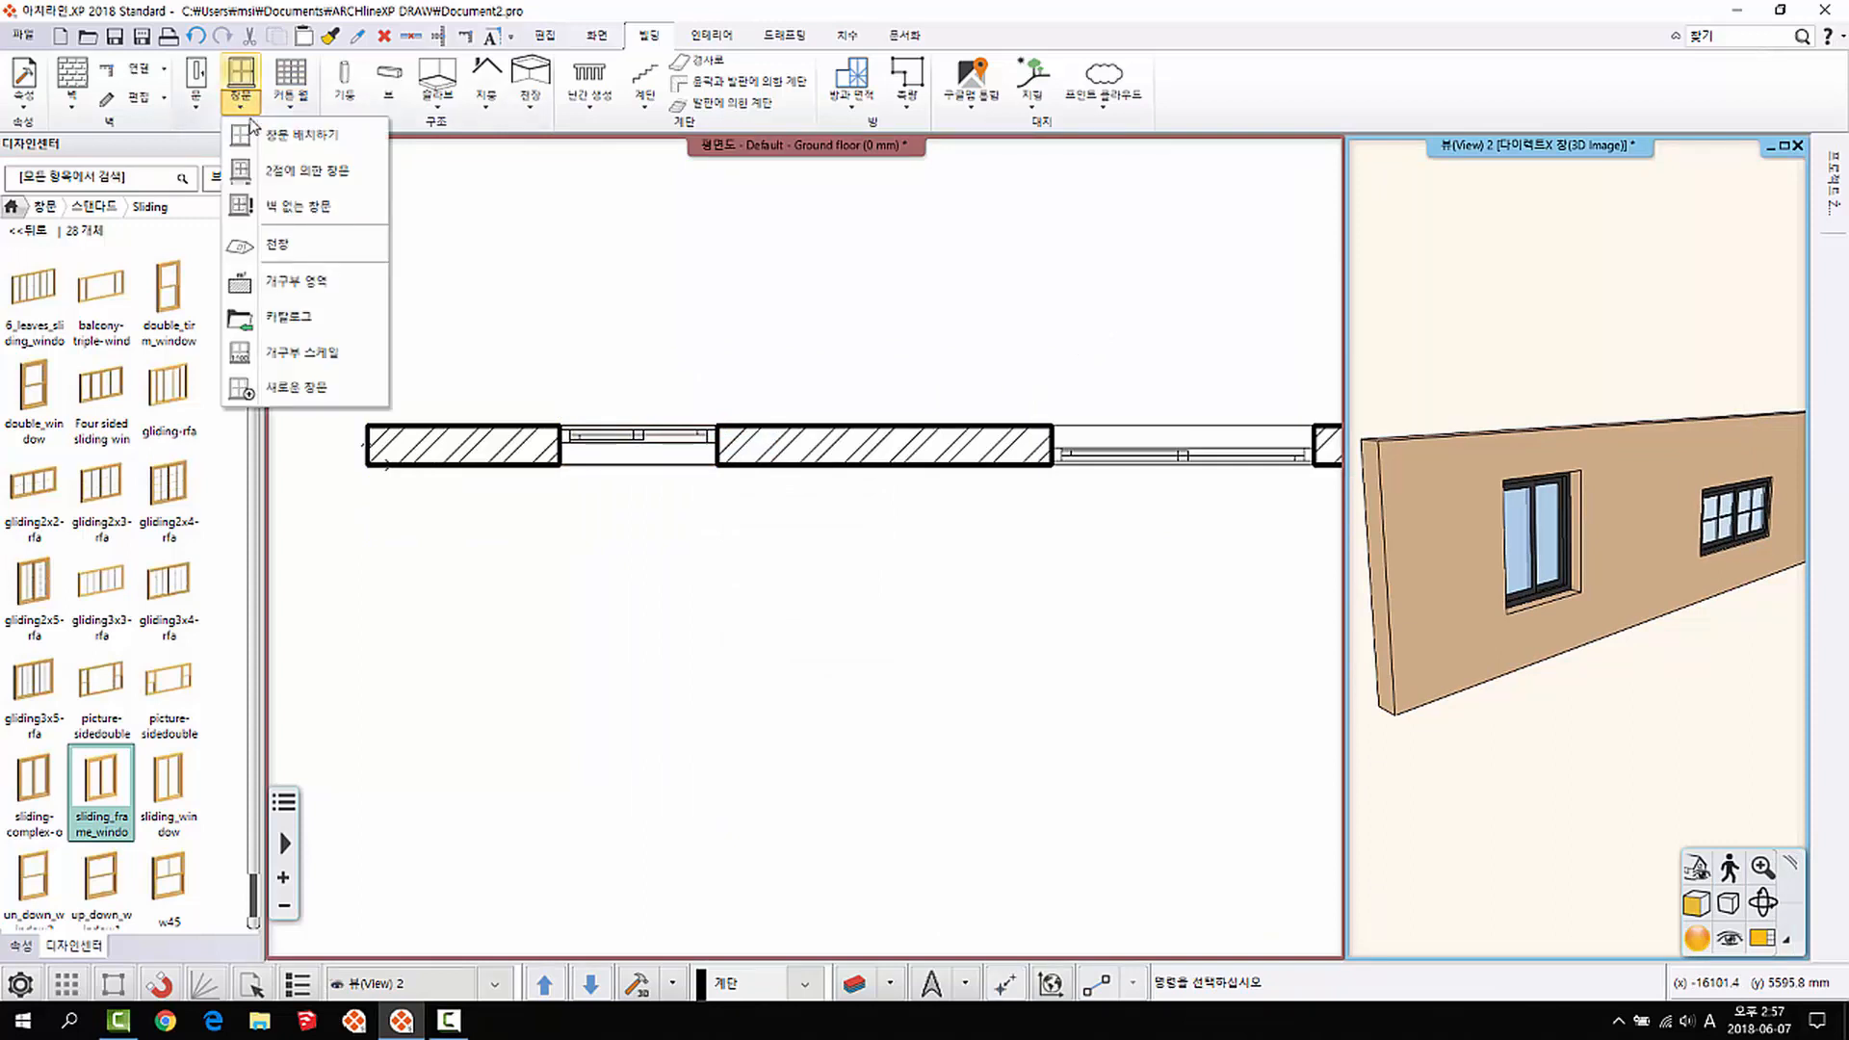
click(289, 206)
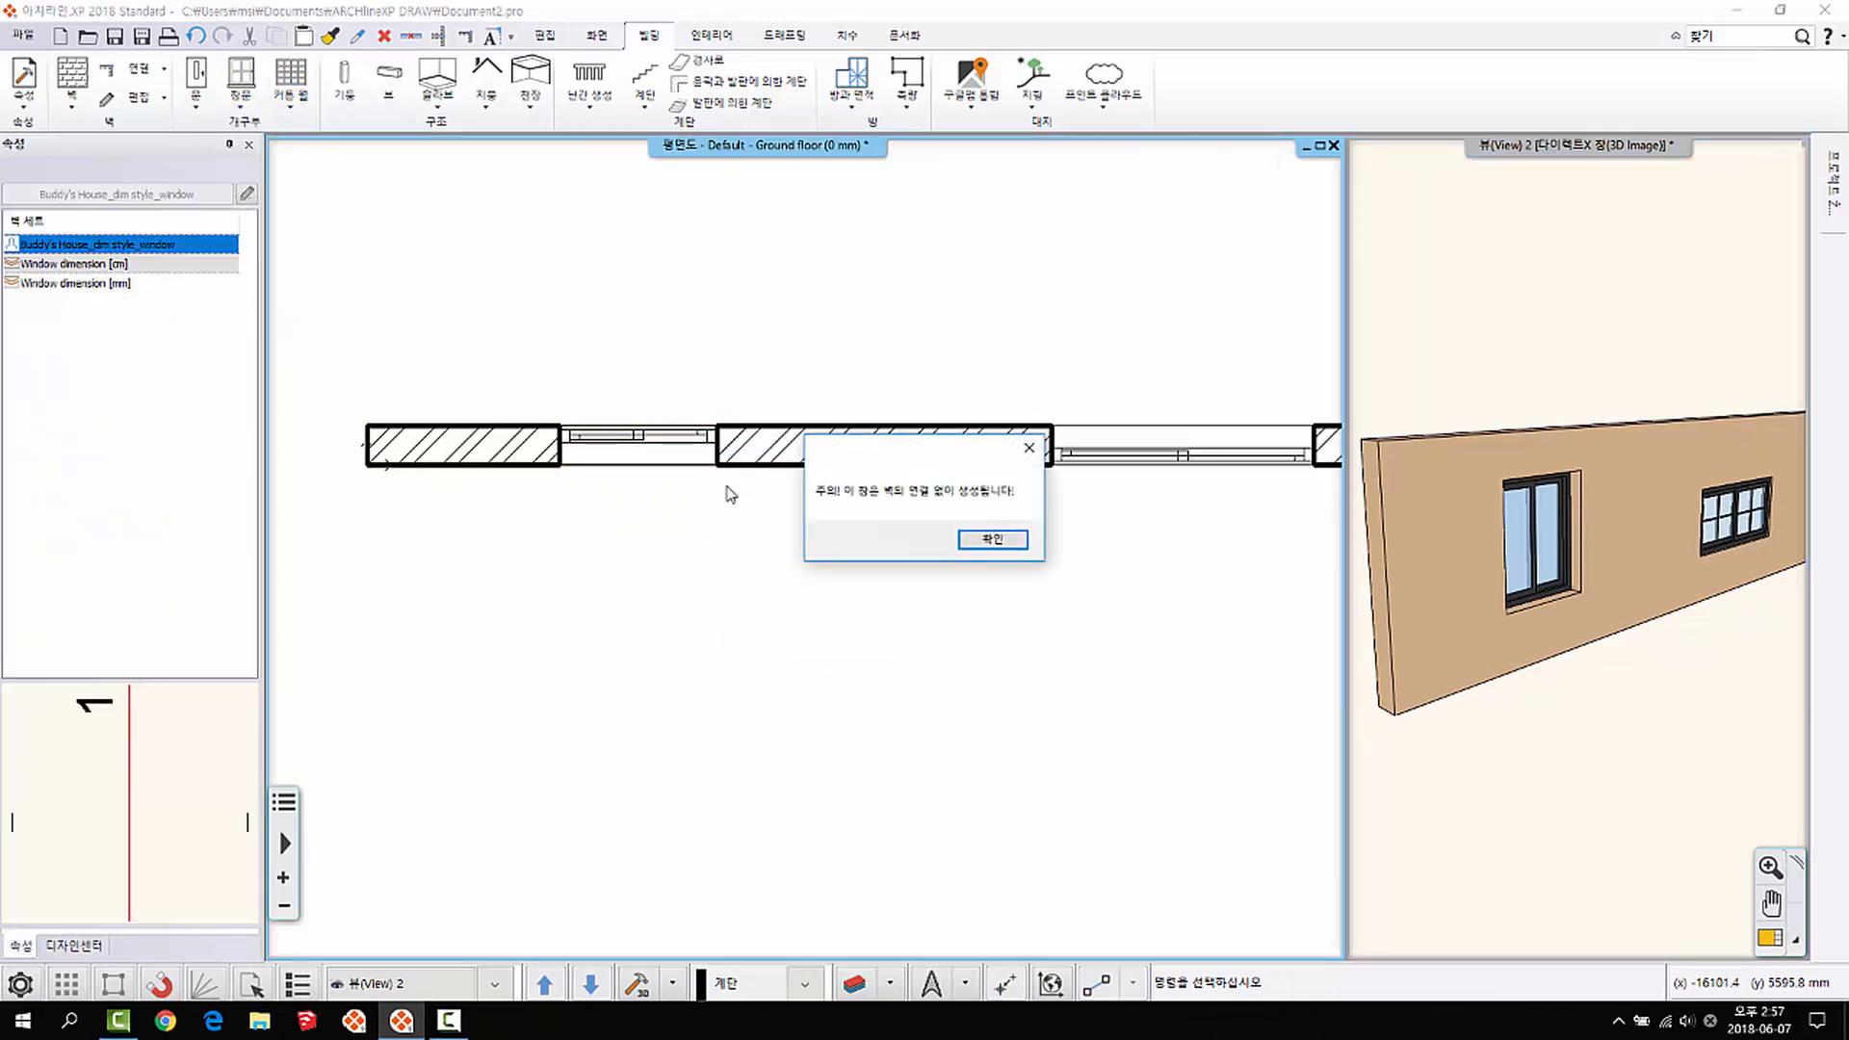
click(985, 544)
scroll(617, 453, up, 5)
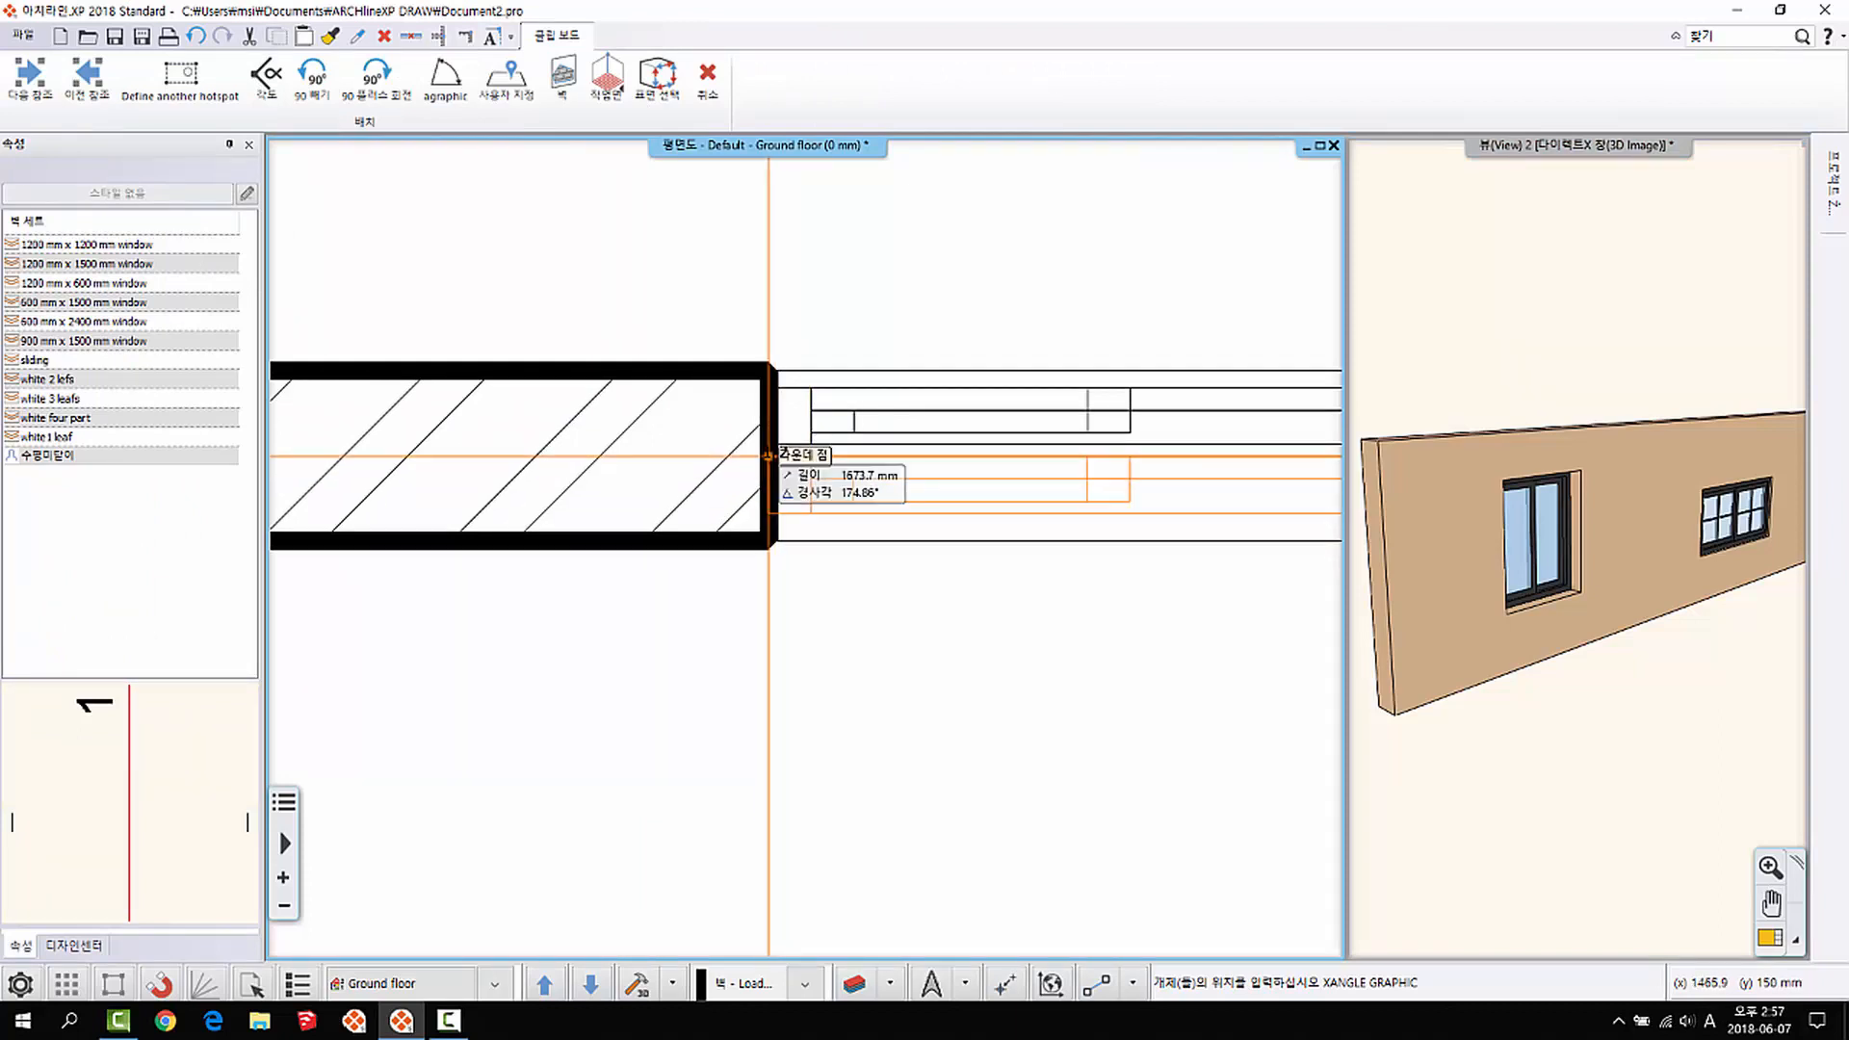
click(782, 472)
scroll(982, 611, down, 2)
middle_drag(957, 617, 742, 585)
key(Escape)
scroll(809, 626, down, 4)
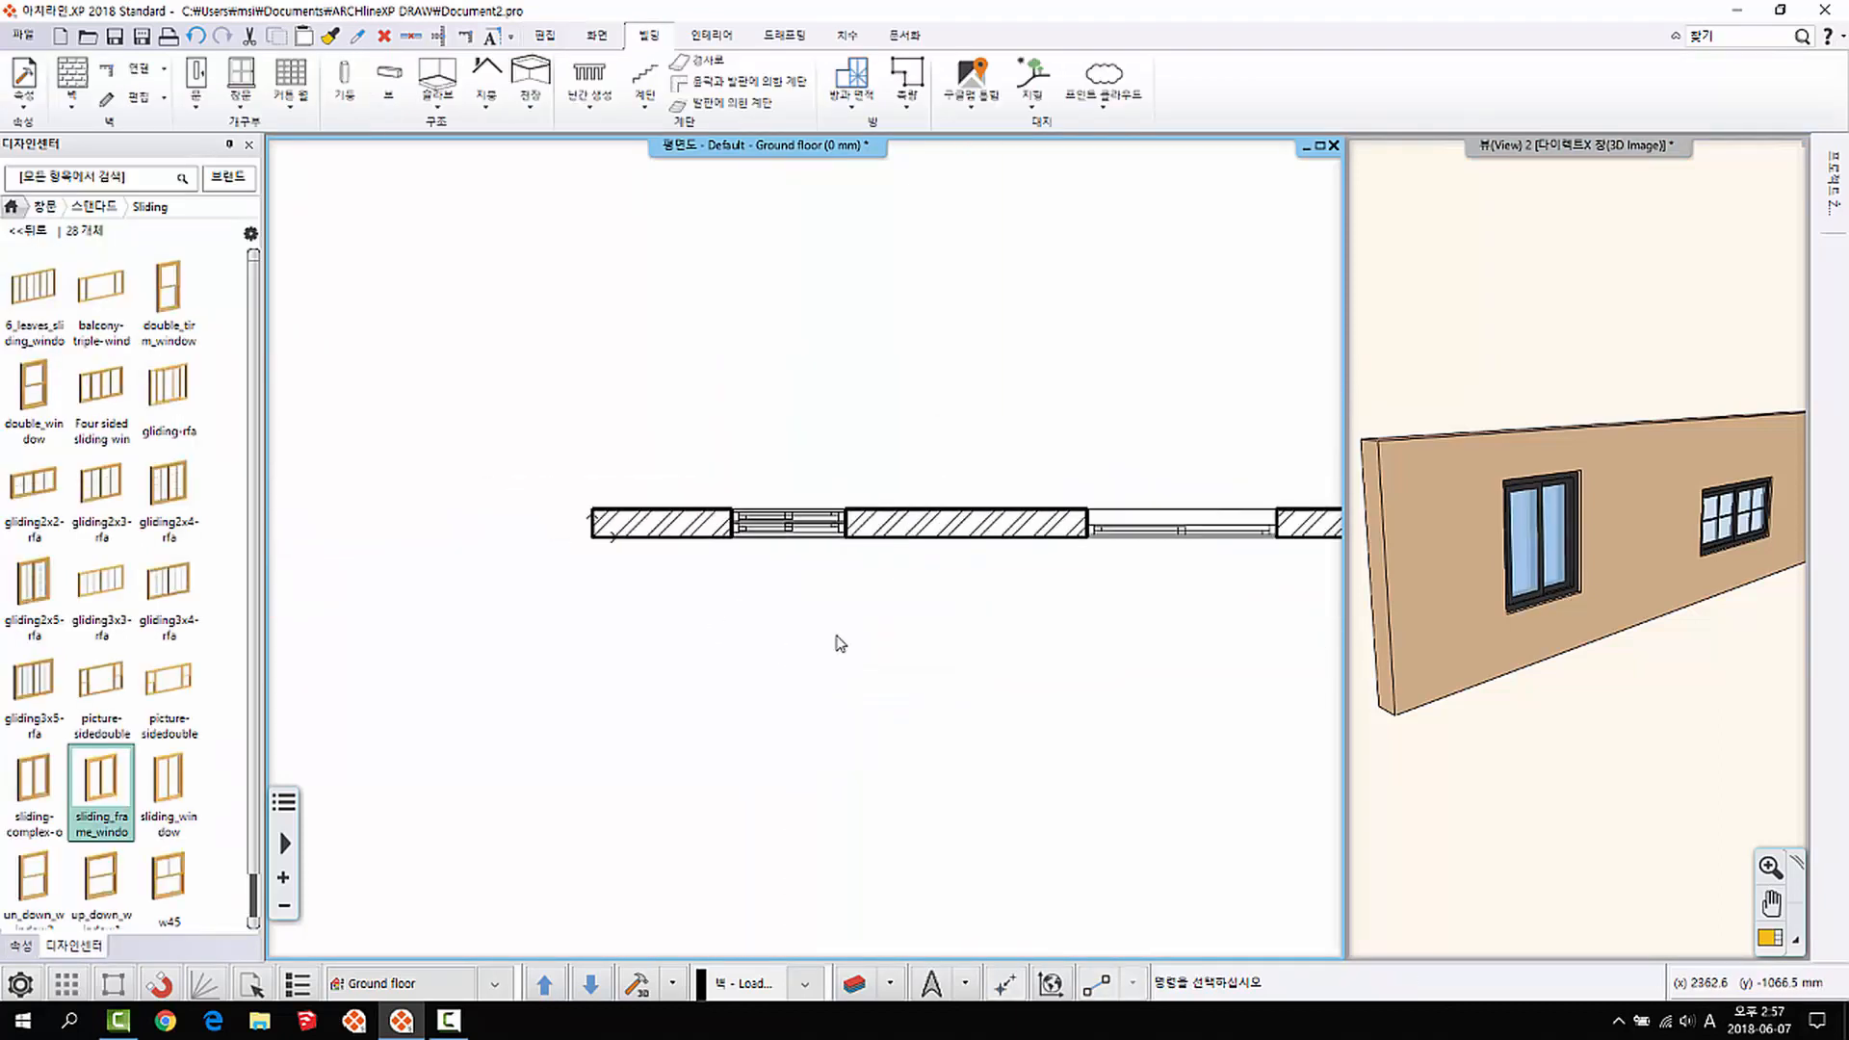
Step: Place a door in the solid wall stretch between the two windows, hinged on the right and opening upward in plan
middle_drag(836, 636, 590, 619)
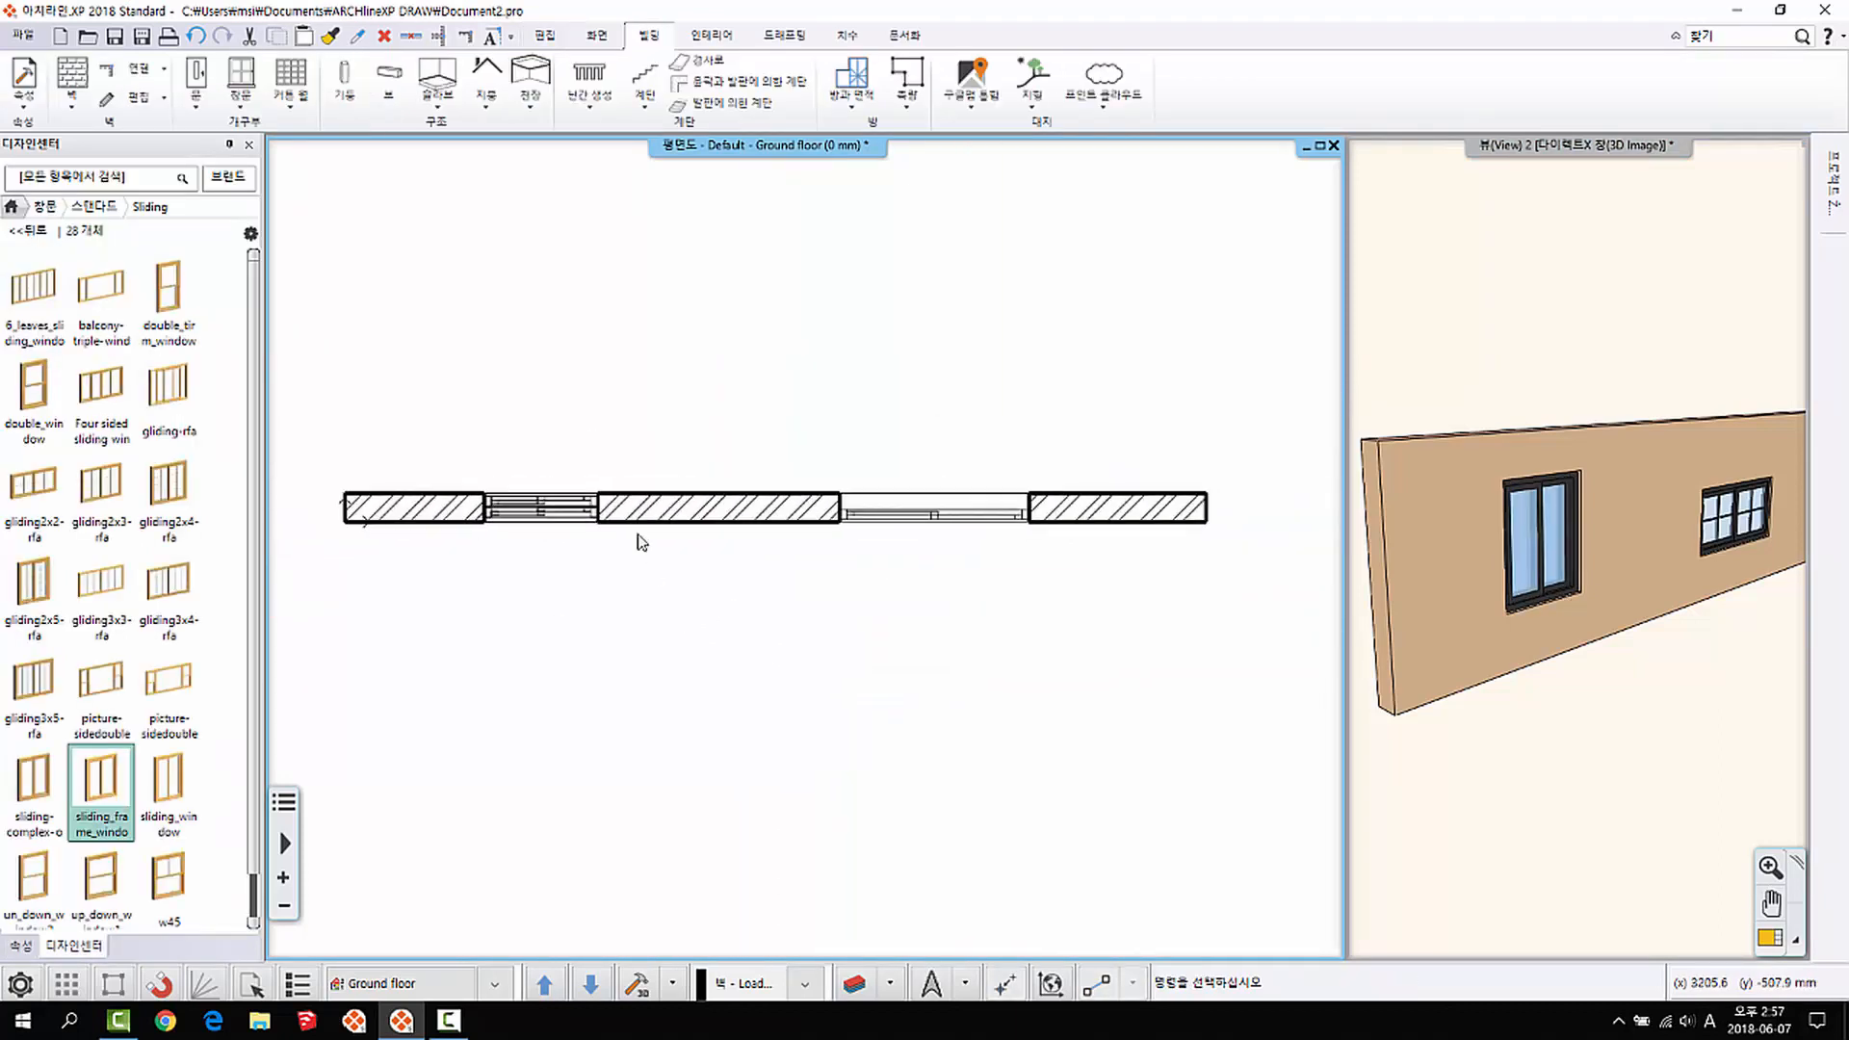
click(196, 79)
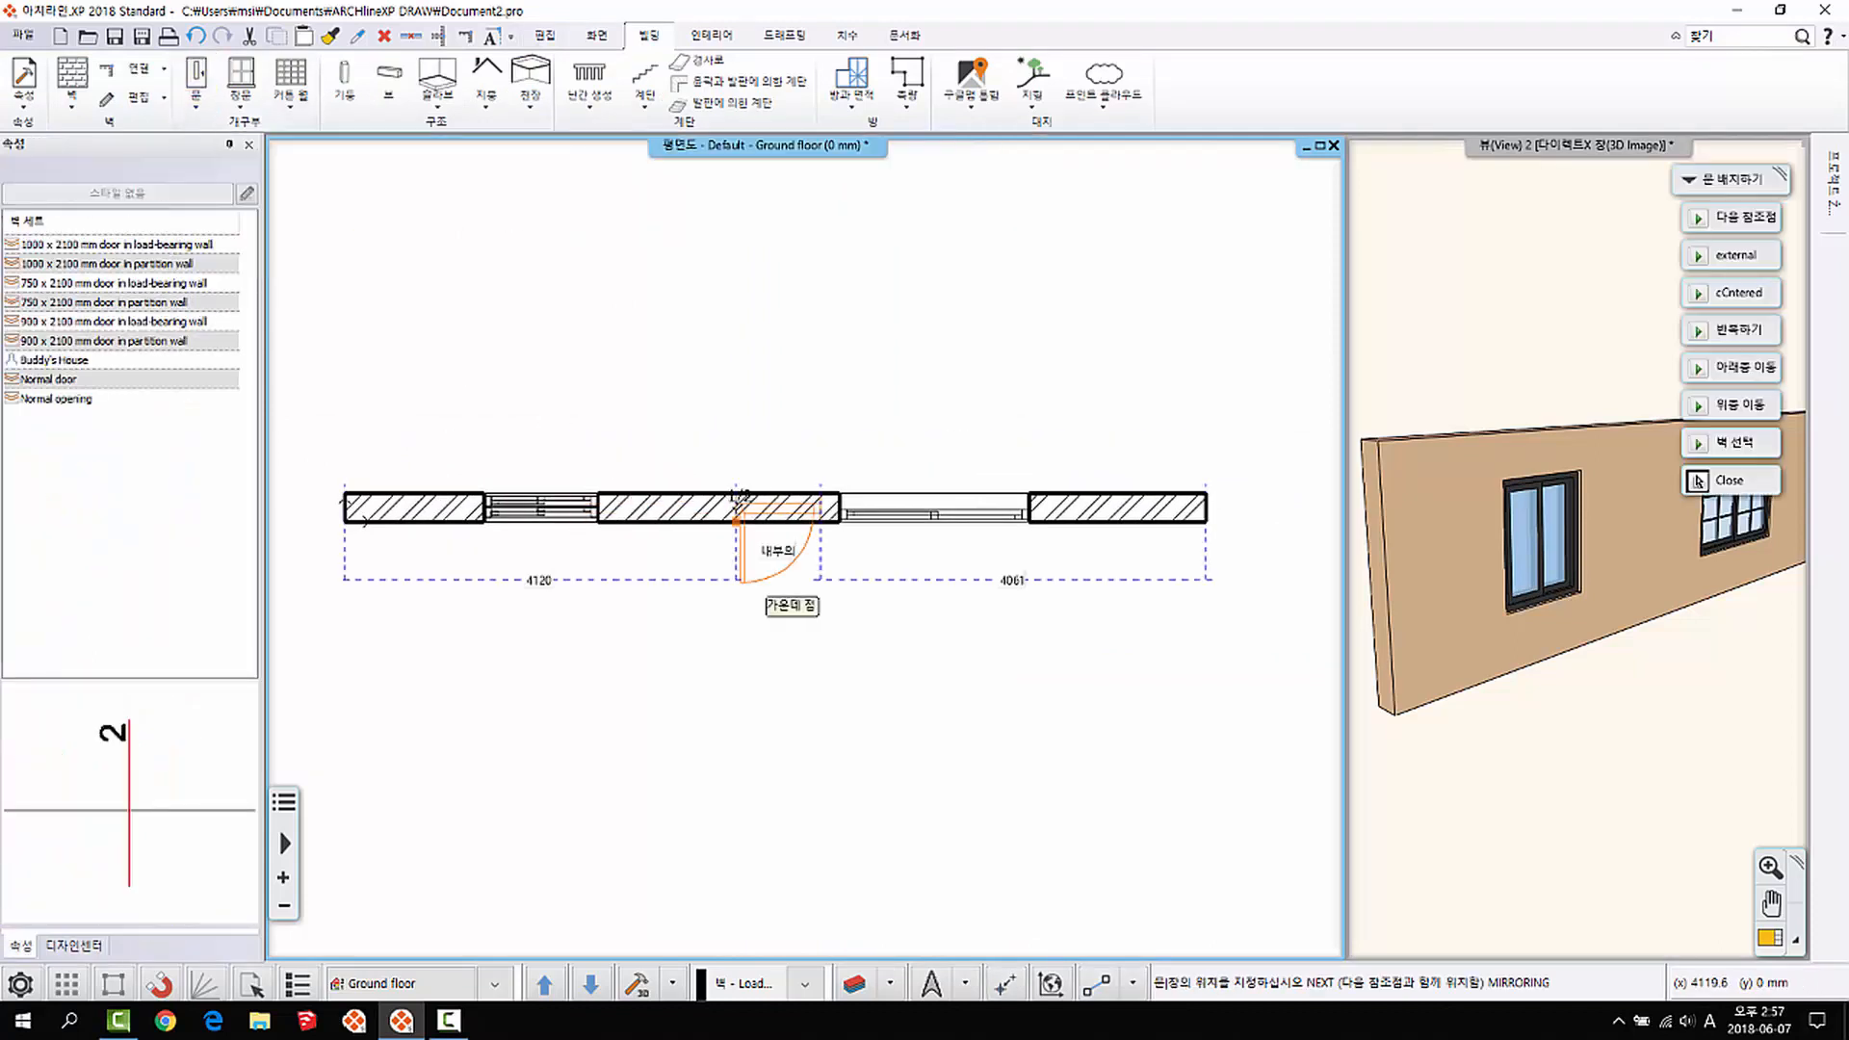
click(766, 503)
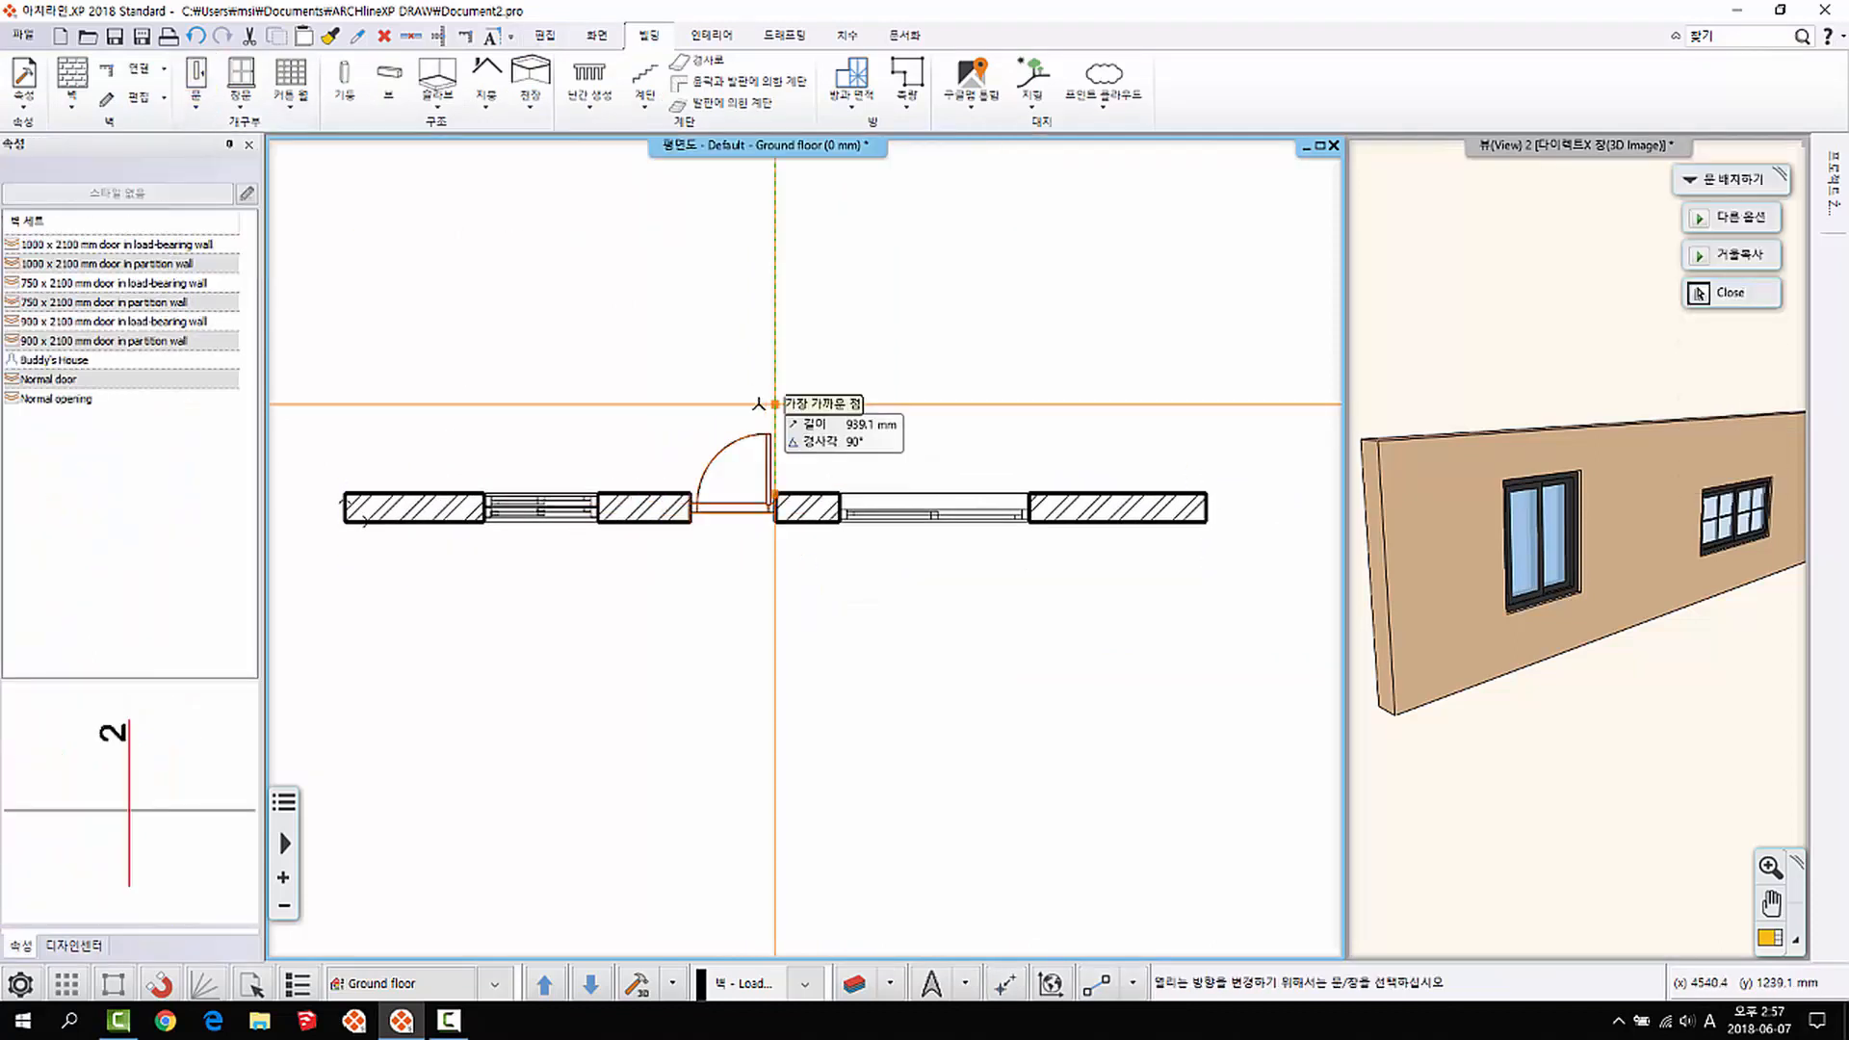
click(788, 466)
scroll(780, 453, up, 2)
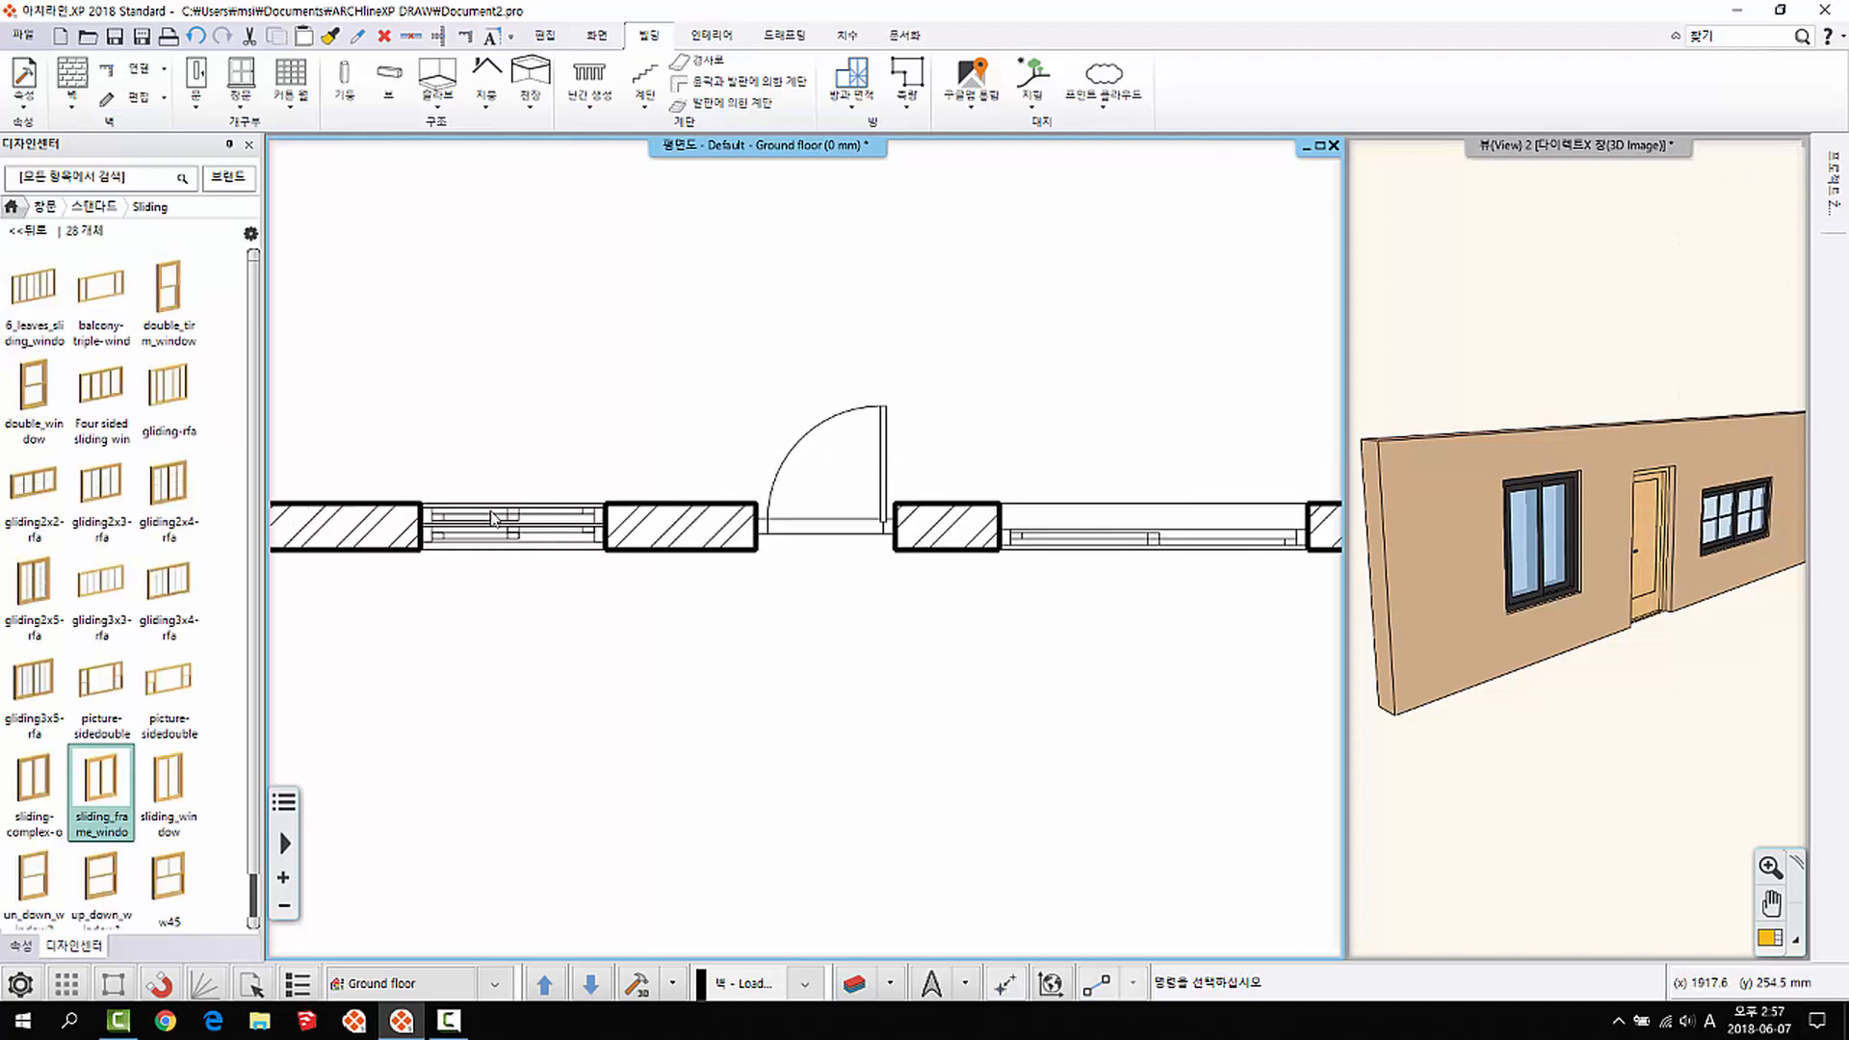
Step: Set the opening scale (개구부 스케일) to 1:20 through the door tools and check the window detail in plan
middle_drag(833, 494, 784, 488)
click(206, 108)
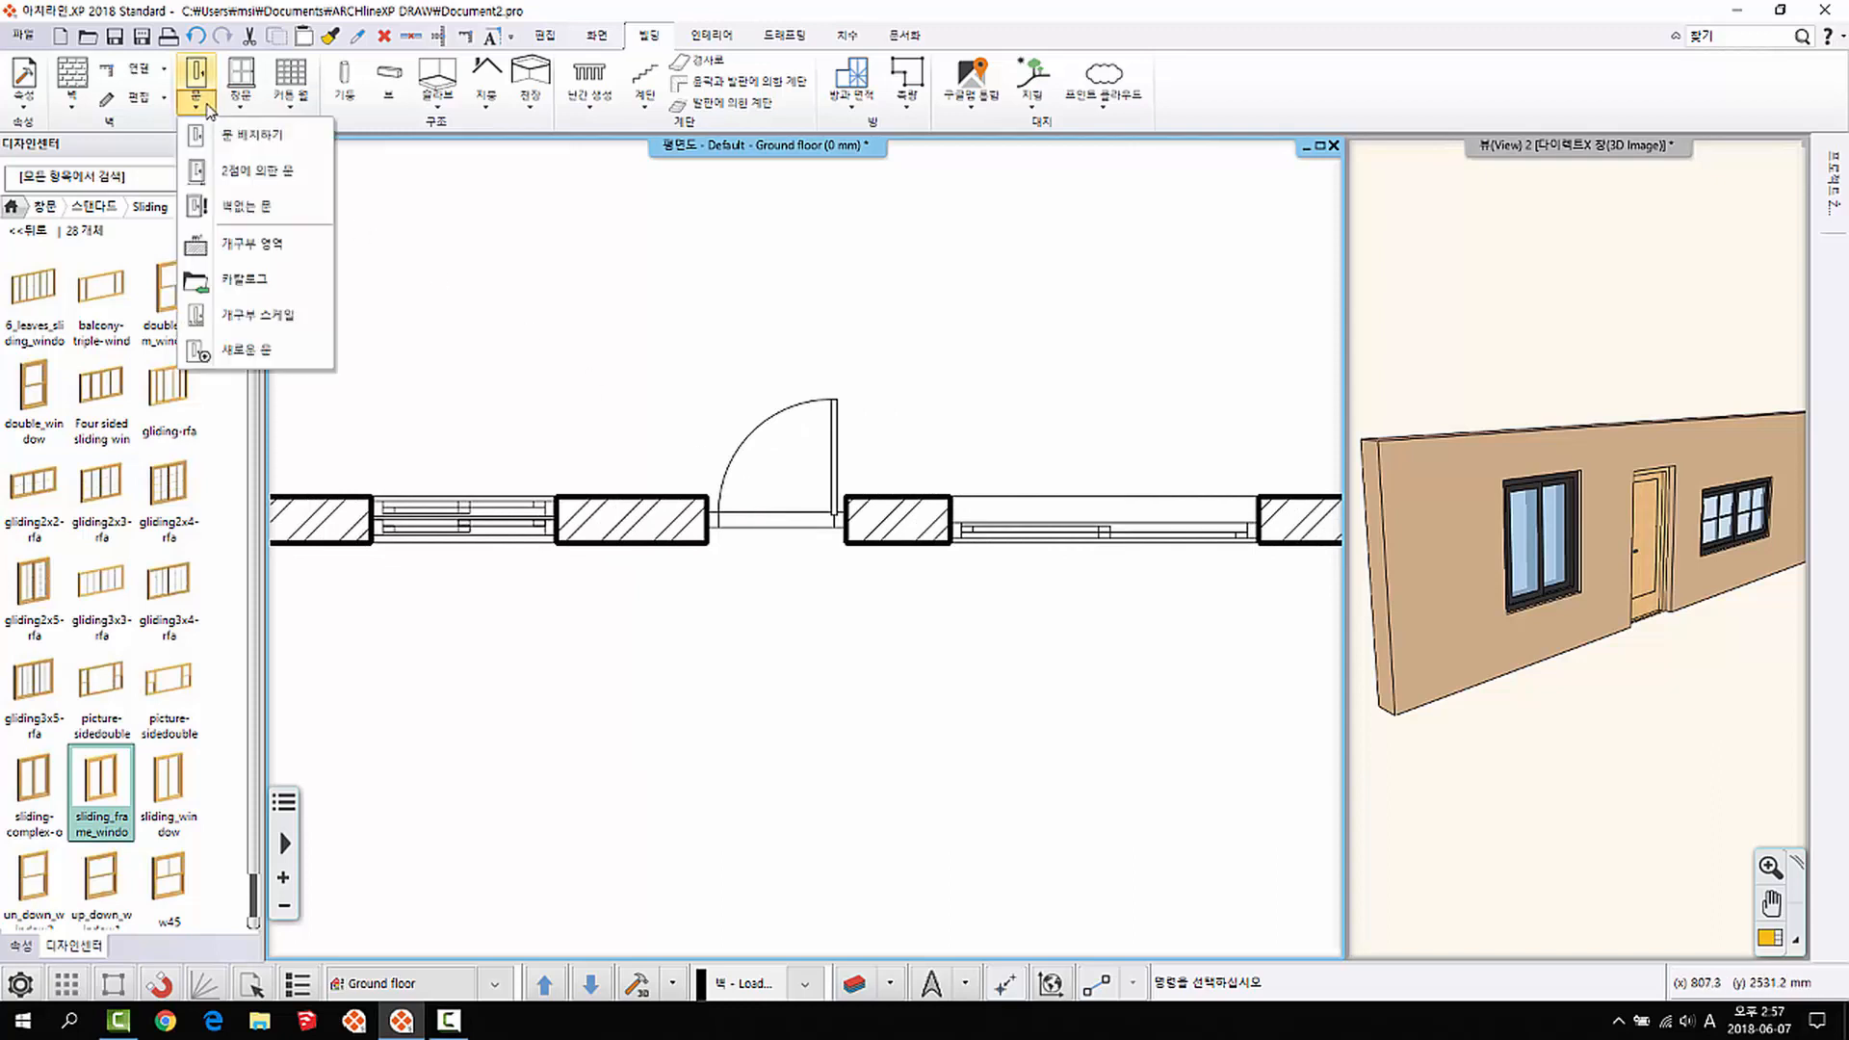
click(247, 317)
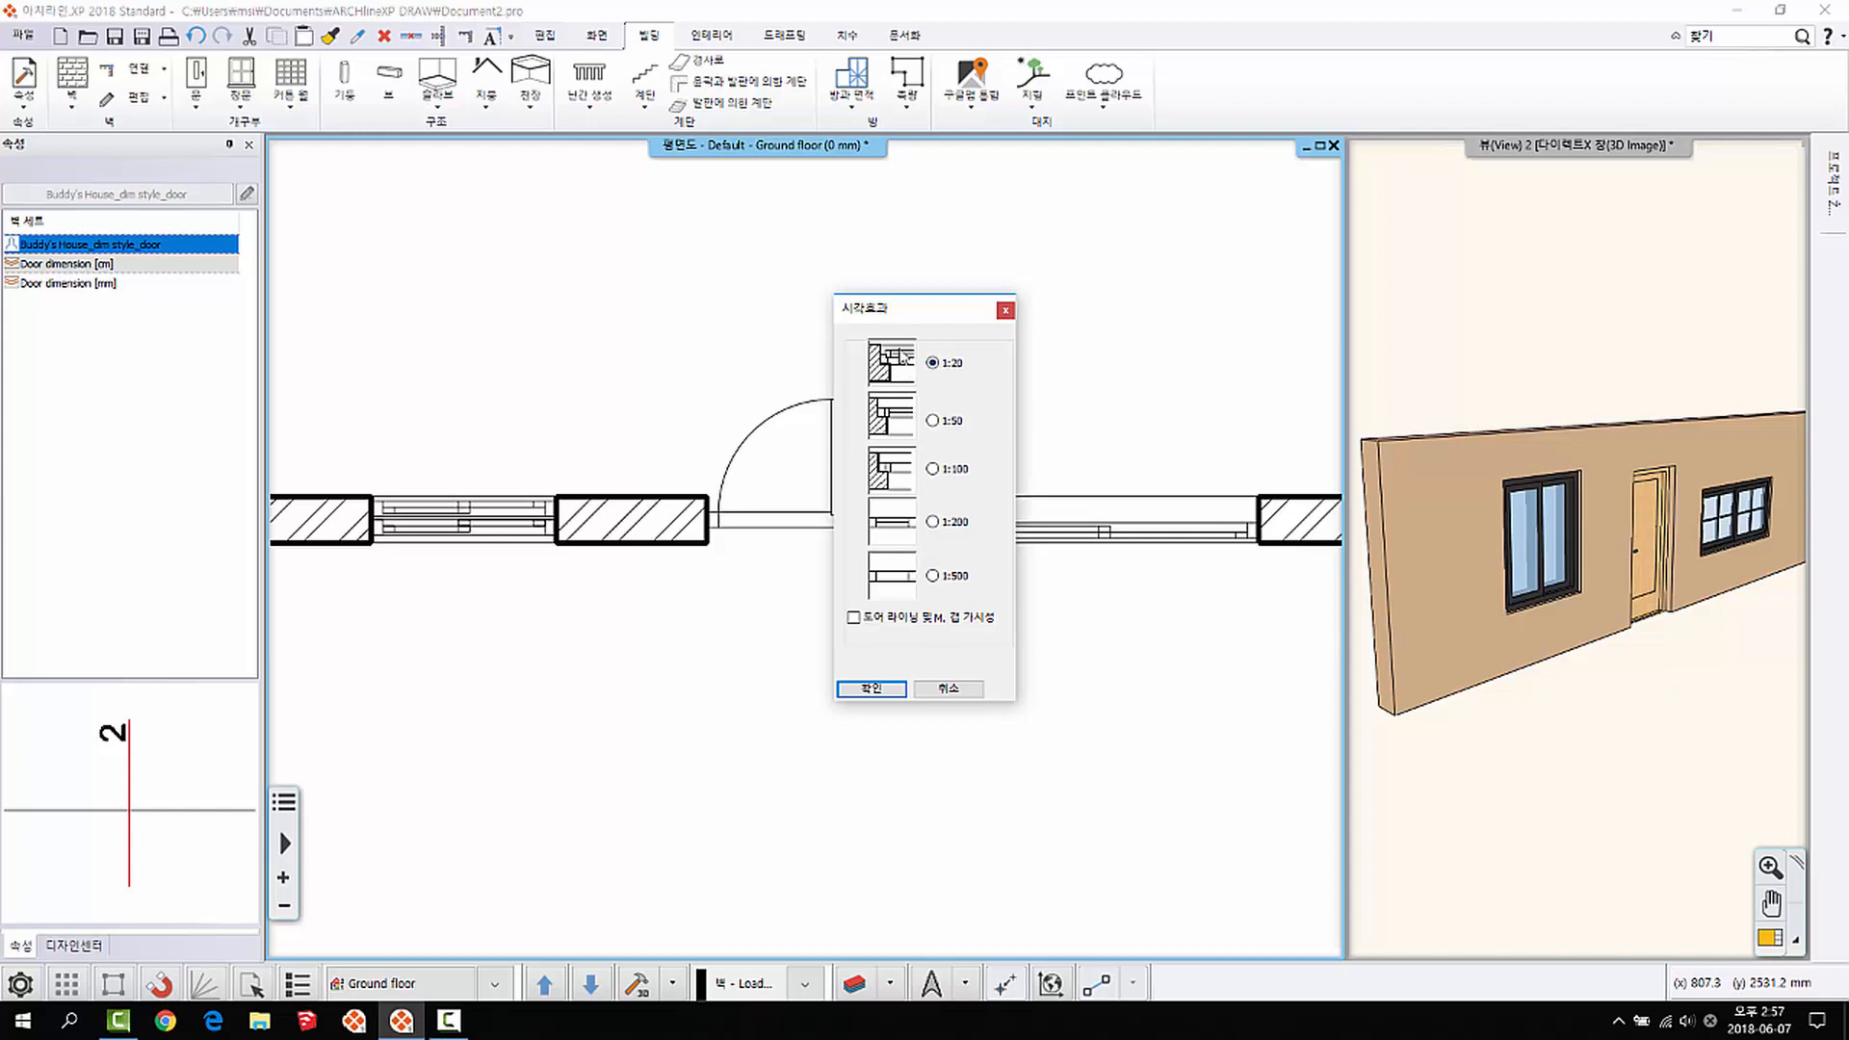
click(871, 688)
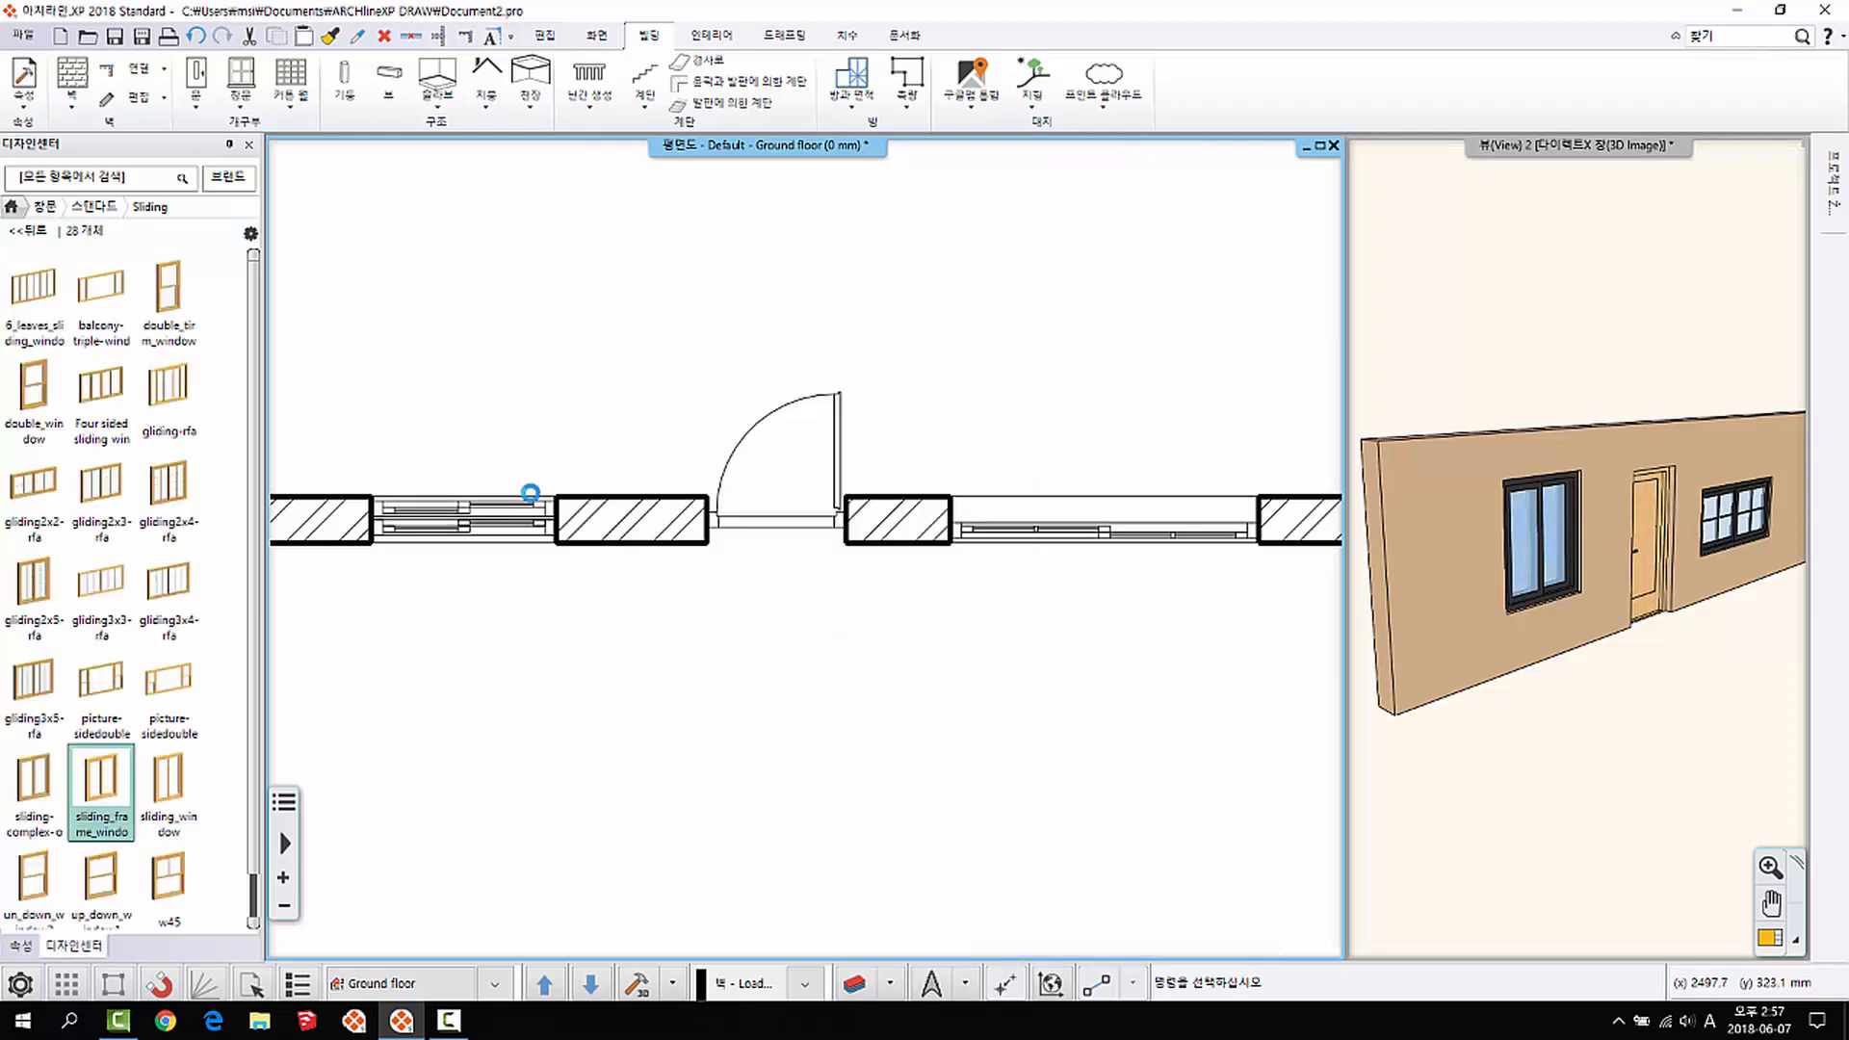
scroll(901, 520, up, 5)
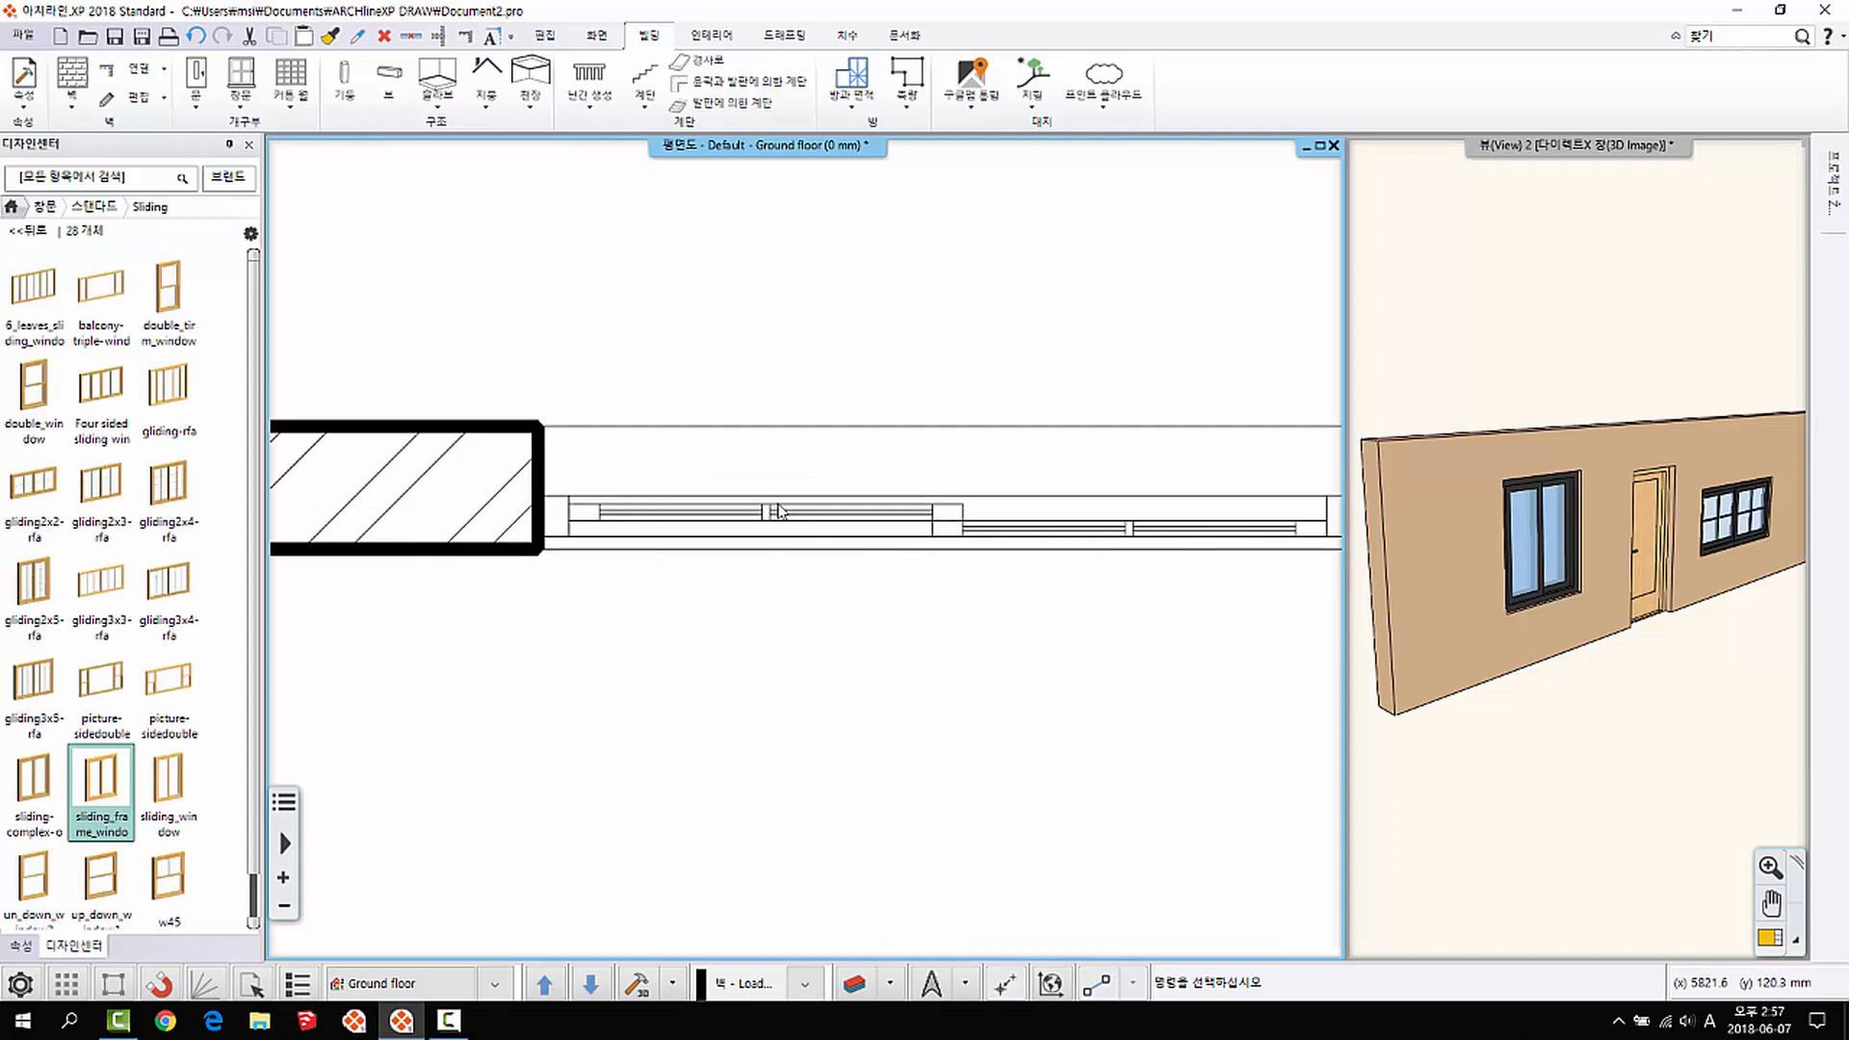
scroll(724, 513, down, 4)
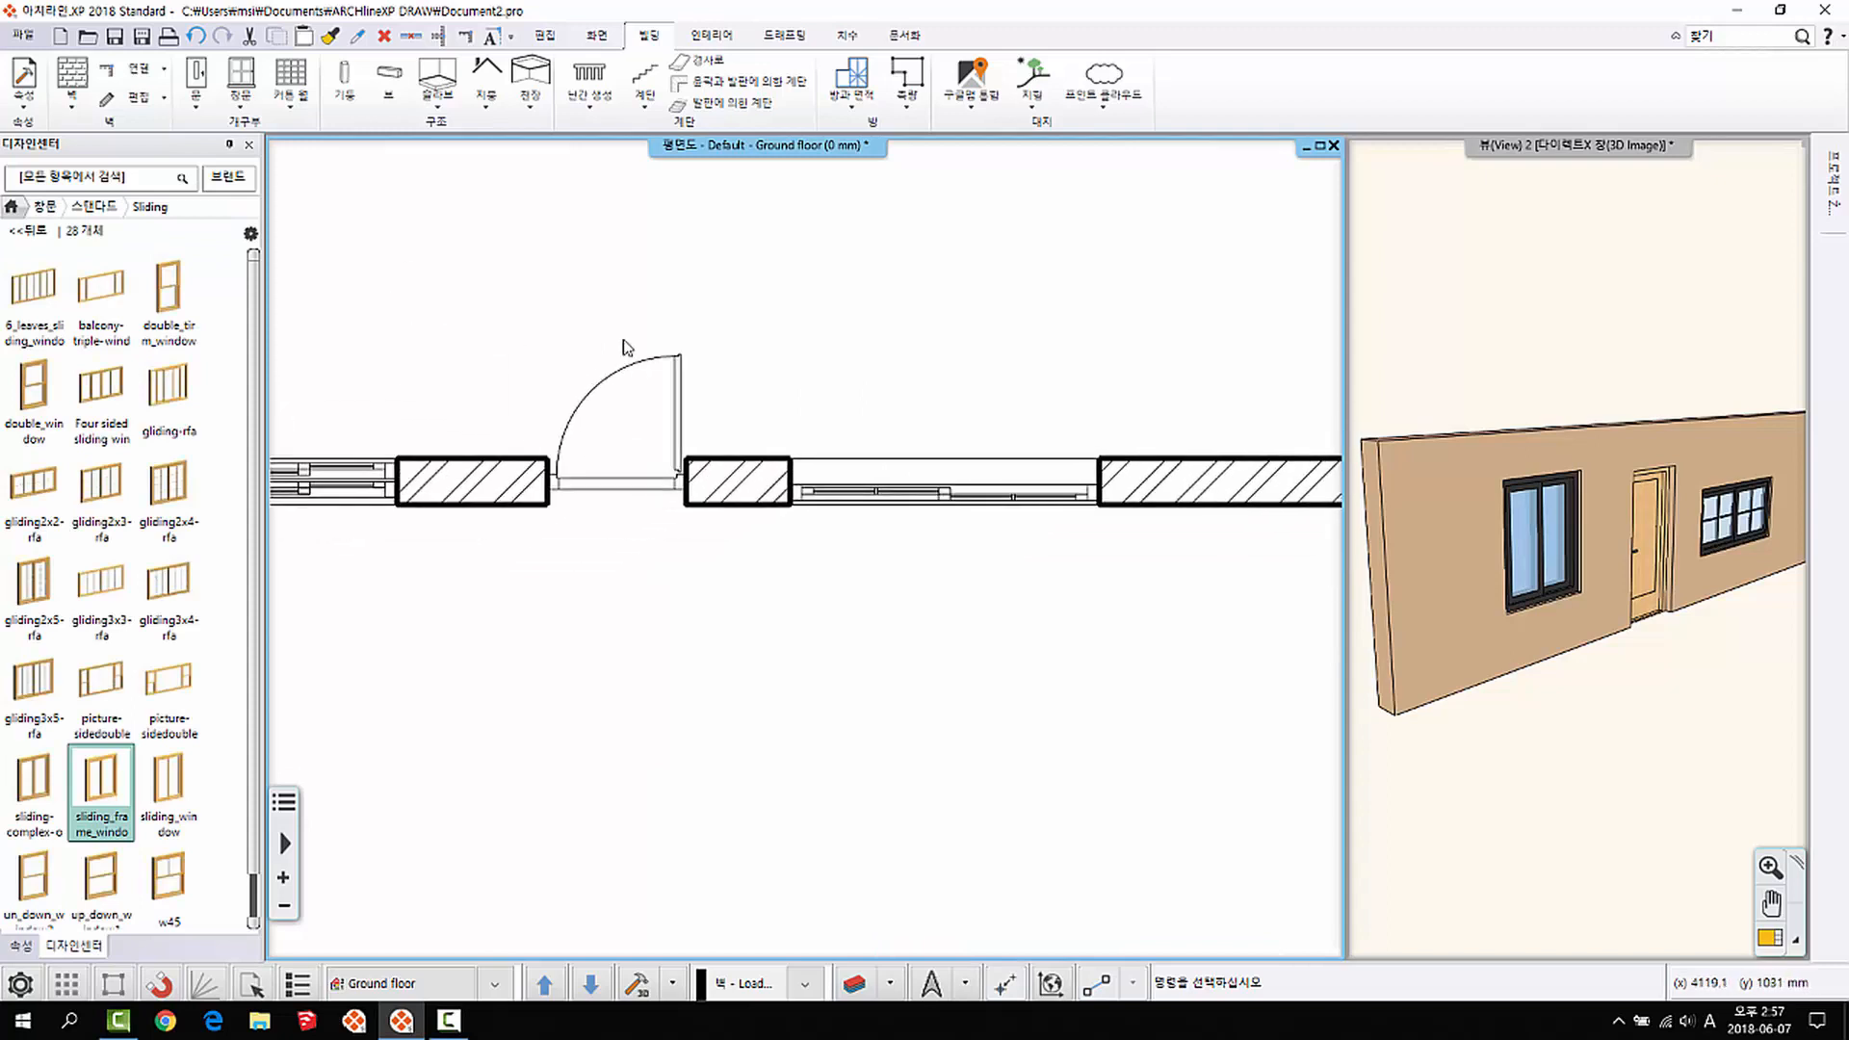
Step: Apply the 1:20 opening scale (개구부 스케일) through the window tools and check the whole wall in plan and 3D
right_click(628, 374)
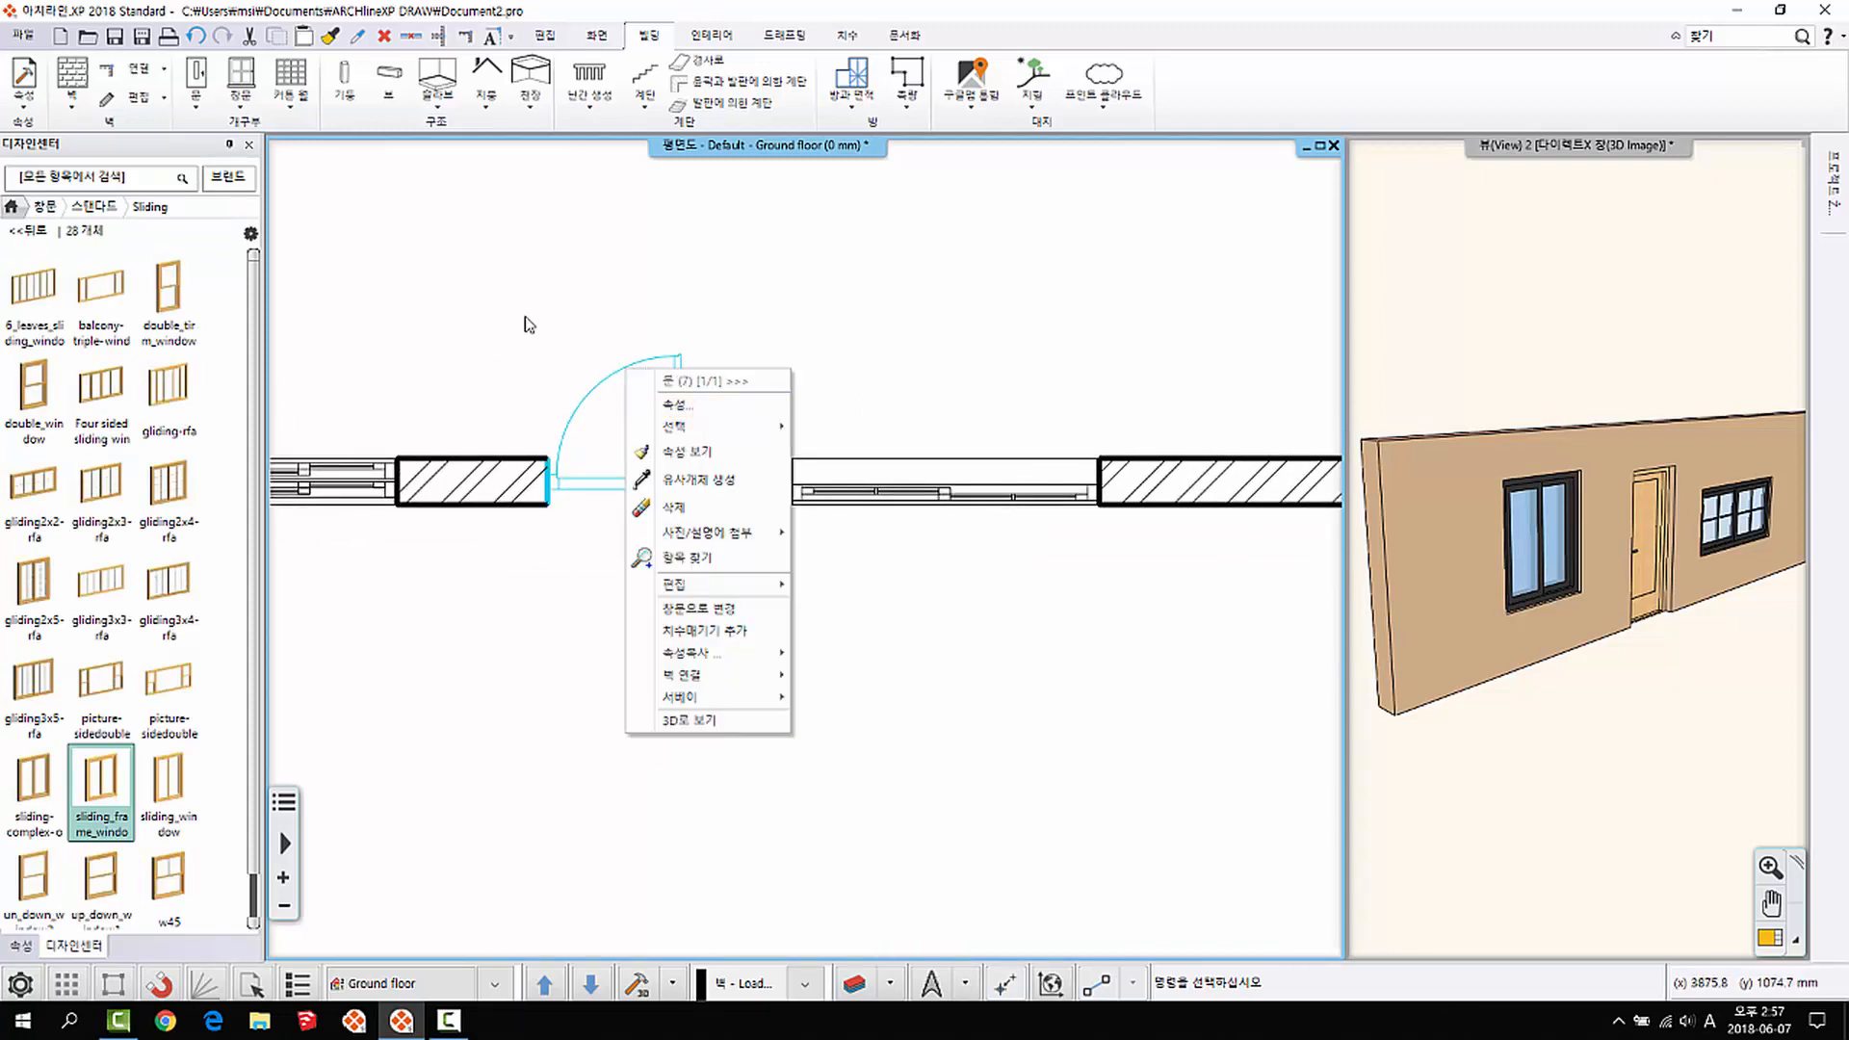
click(497, 279)
click(246, 106)
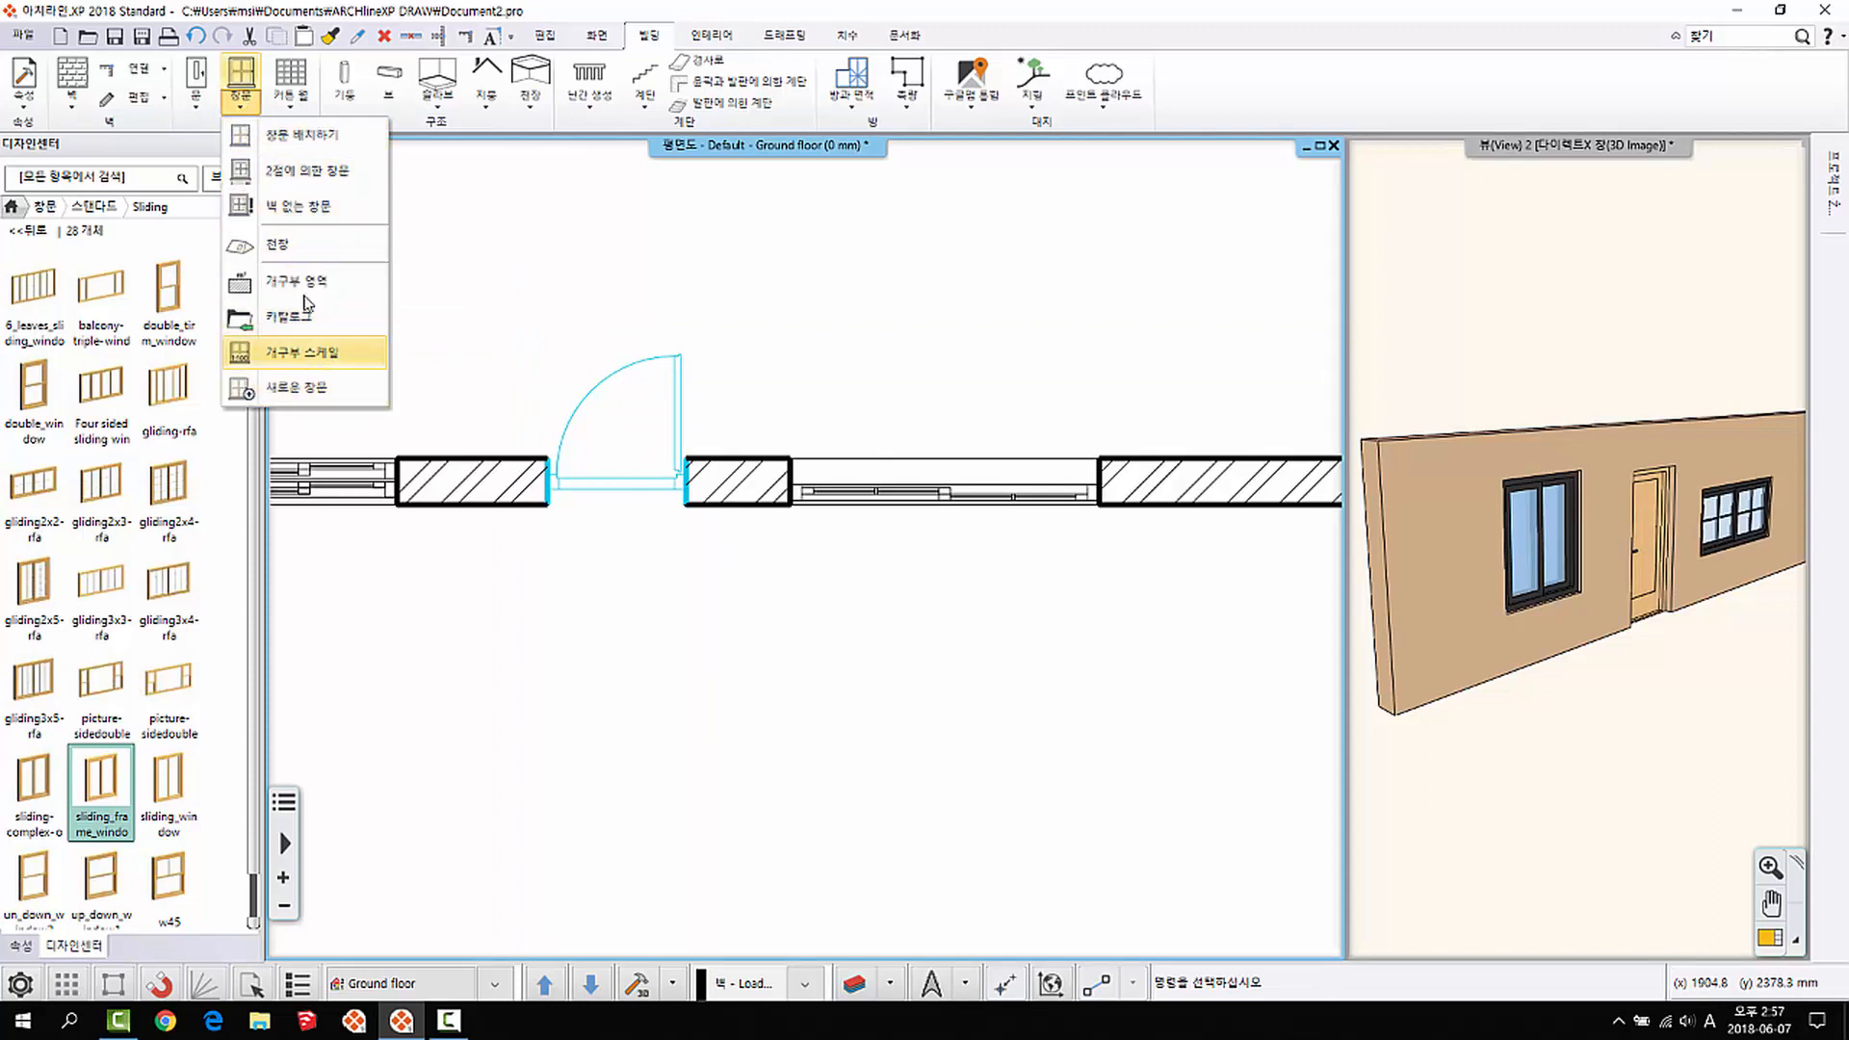
click(360, 361)
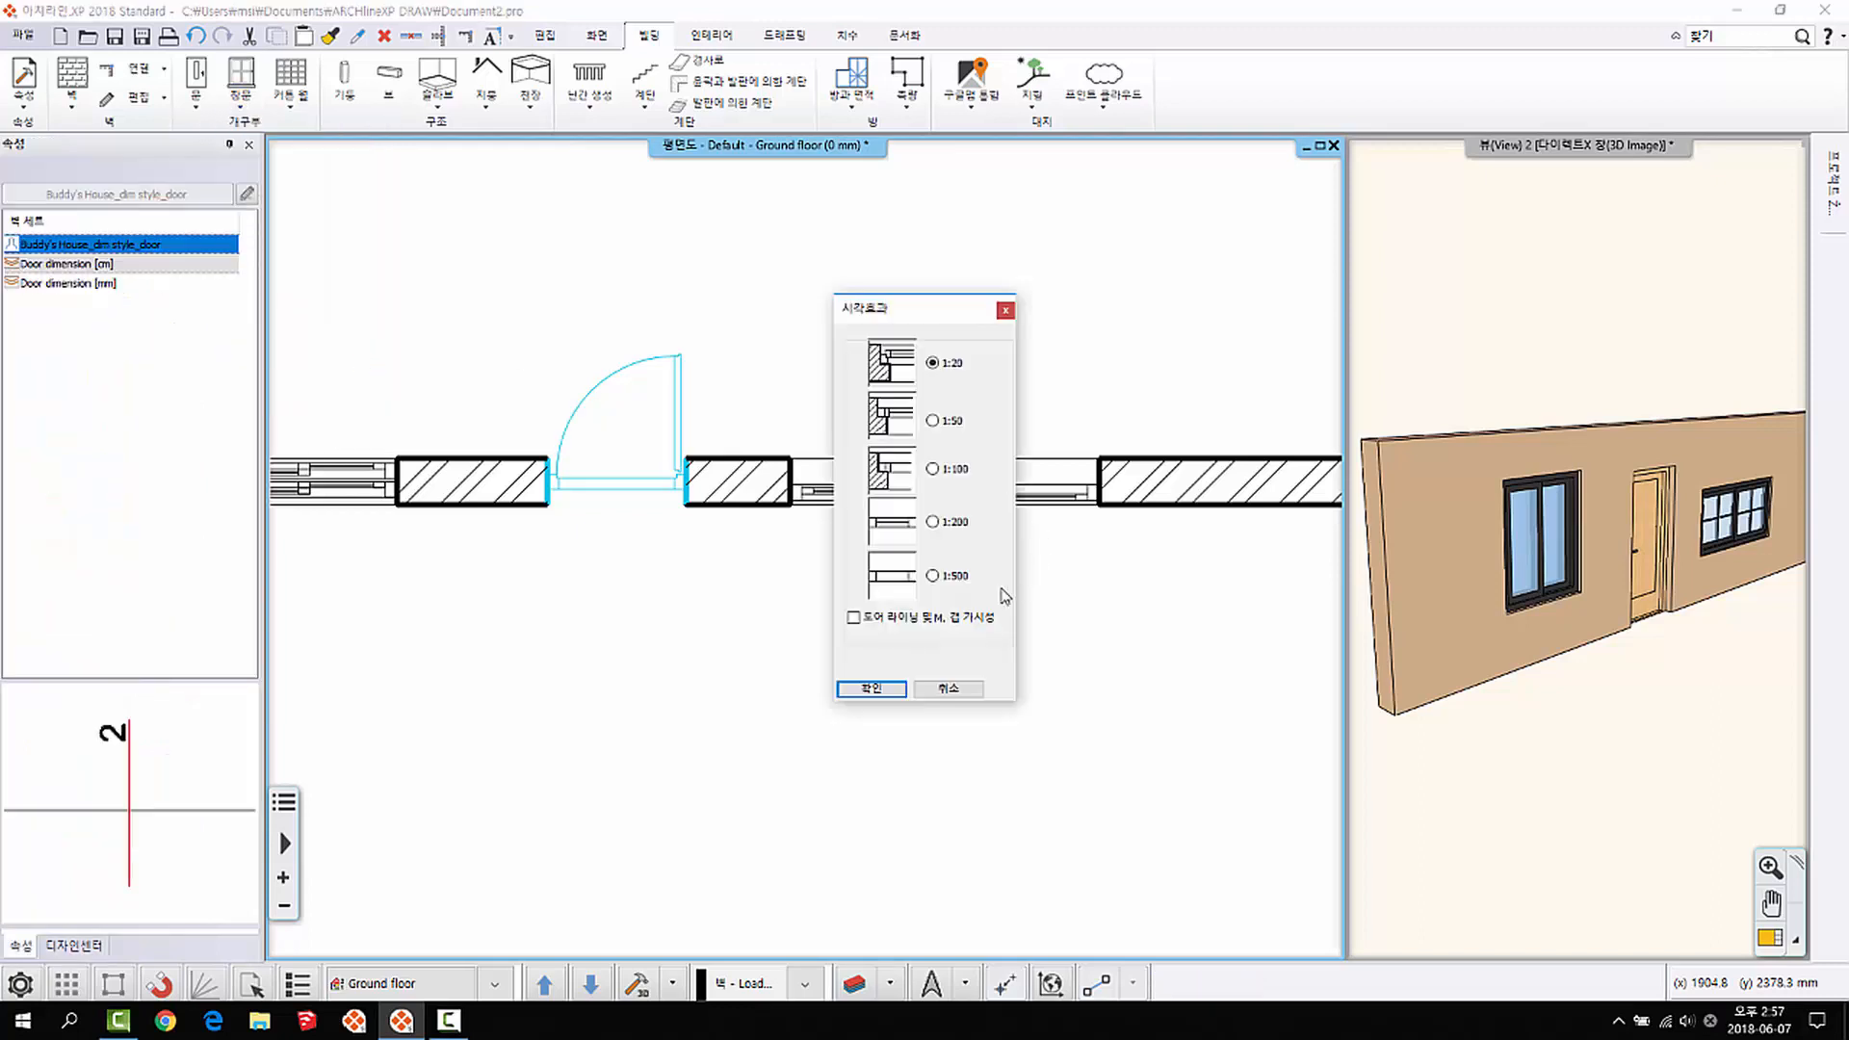
click(872, 689)
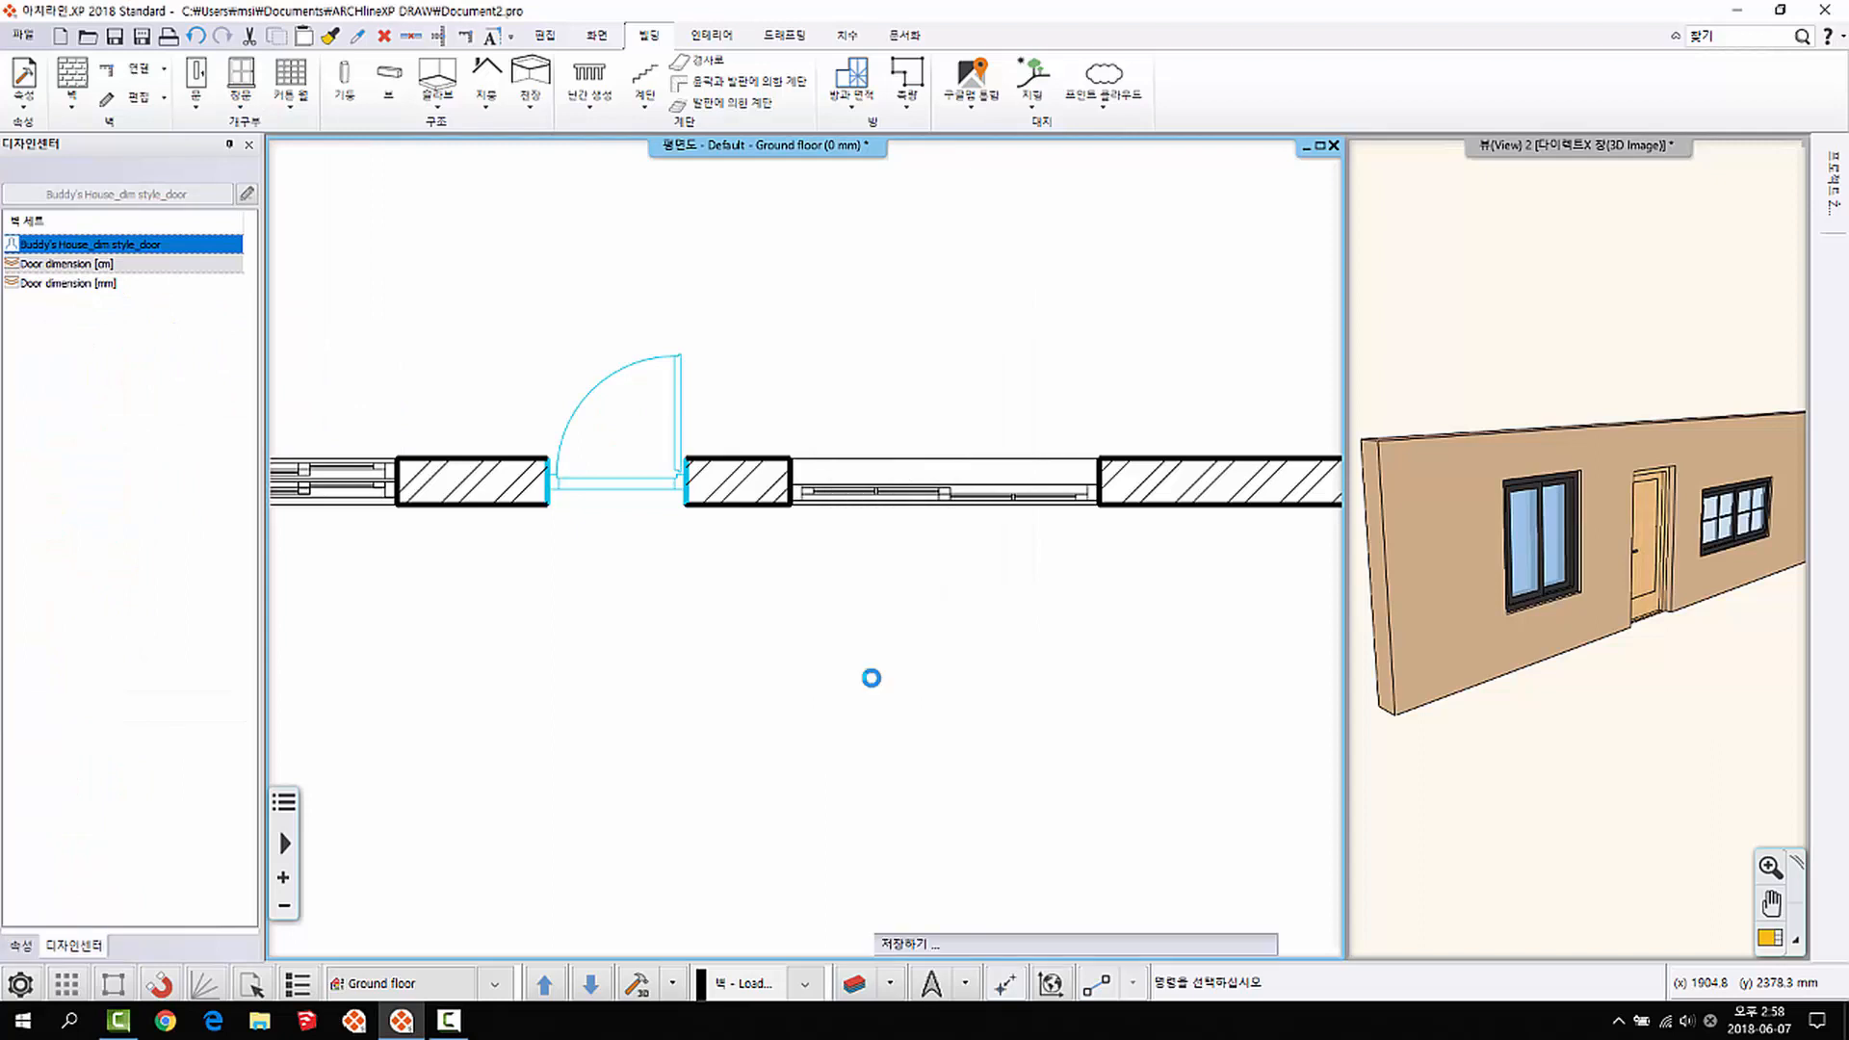
scroll(906, 566, down, 3)
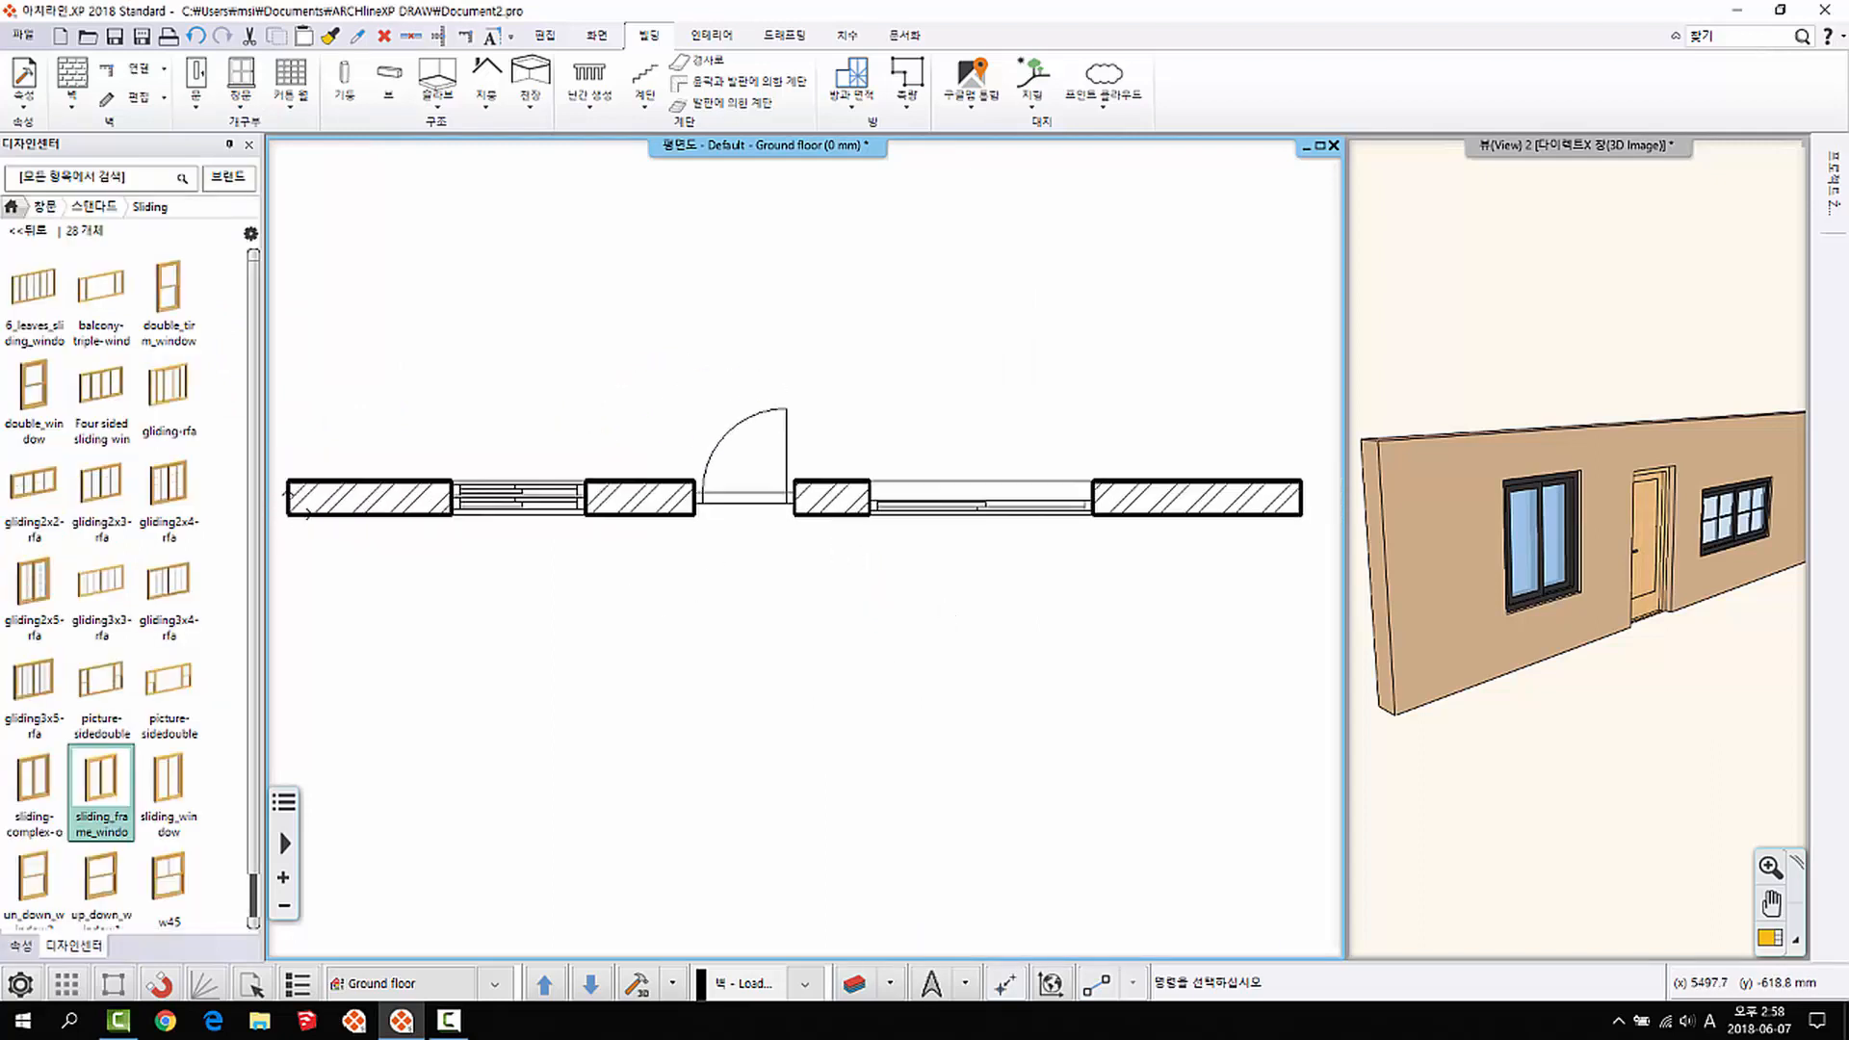
middle_drag(923, 565, 921, 568)
scroll(1565, 609, down, 2)
middle_drag(1564, 609, 1585, 631)
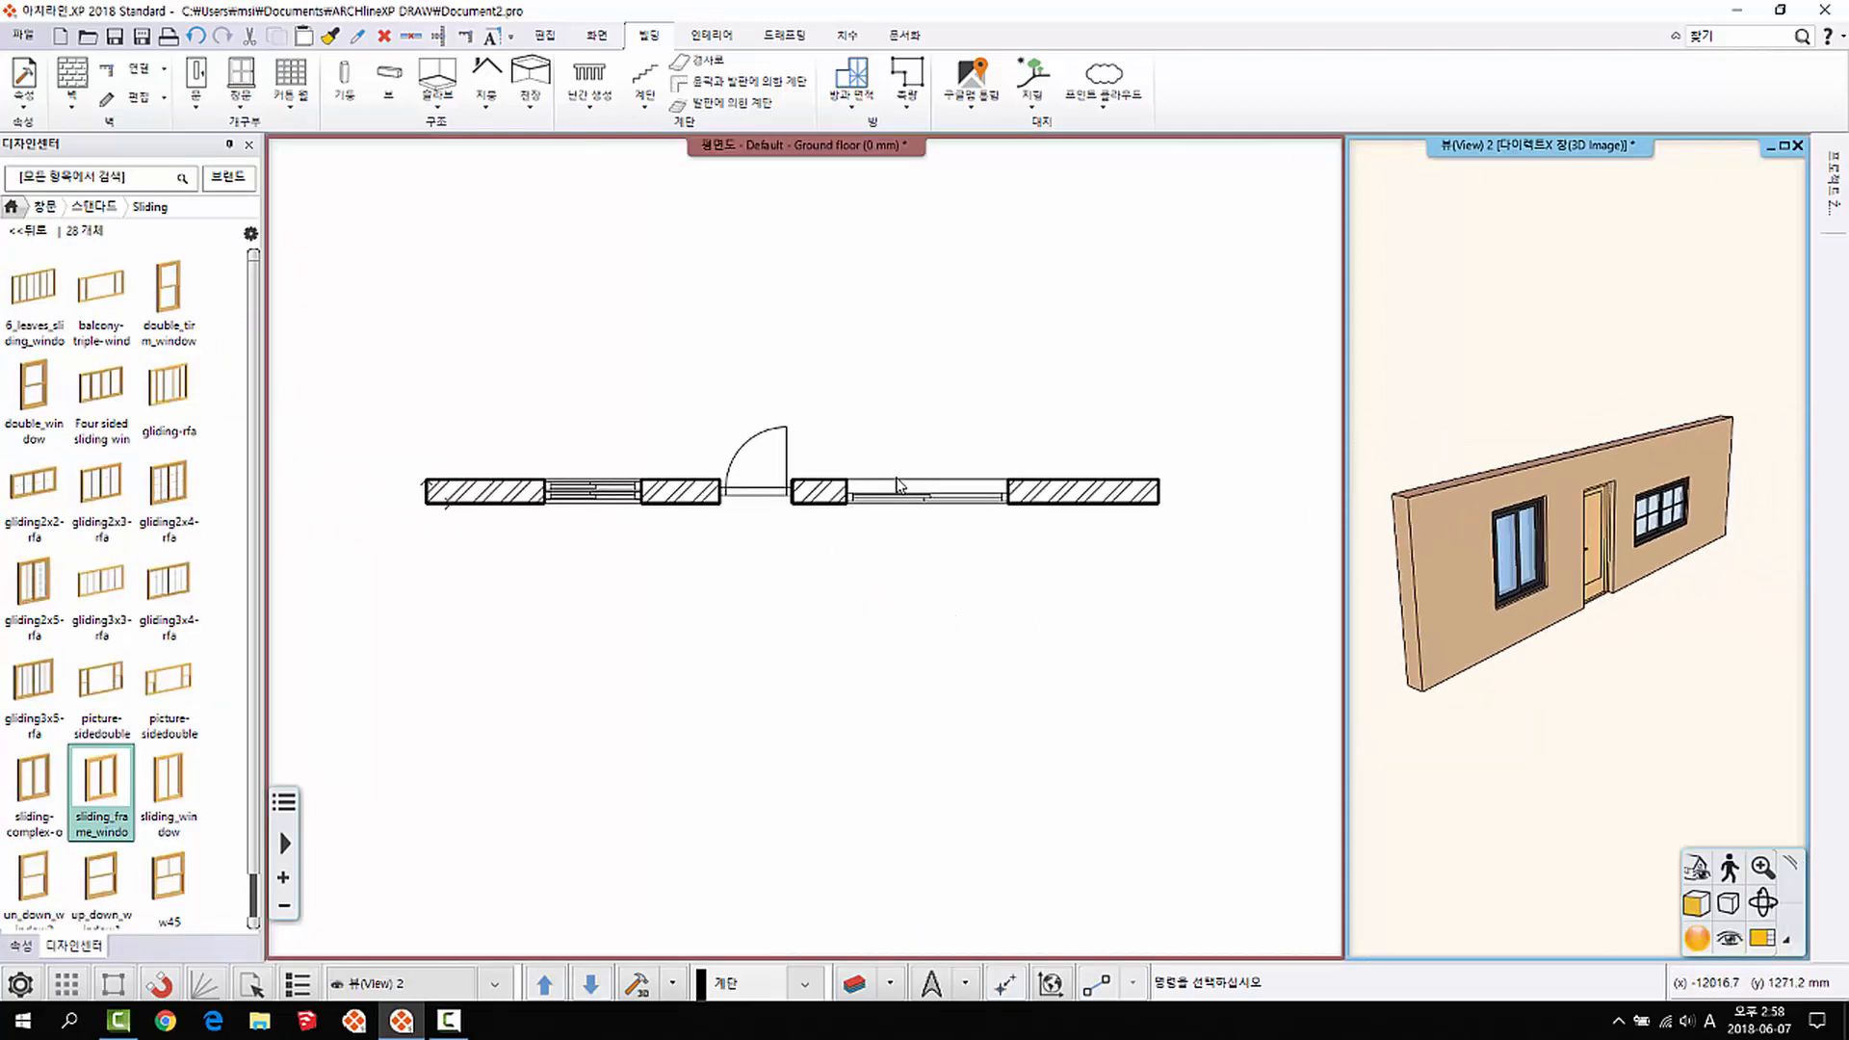